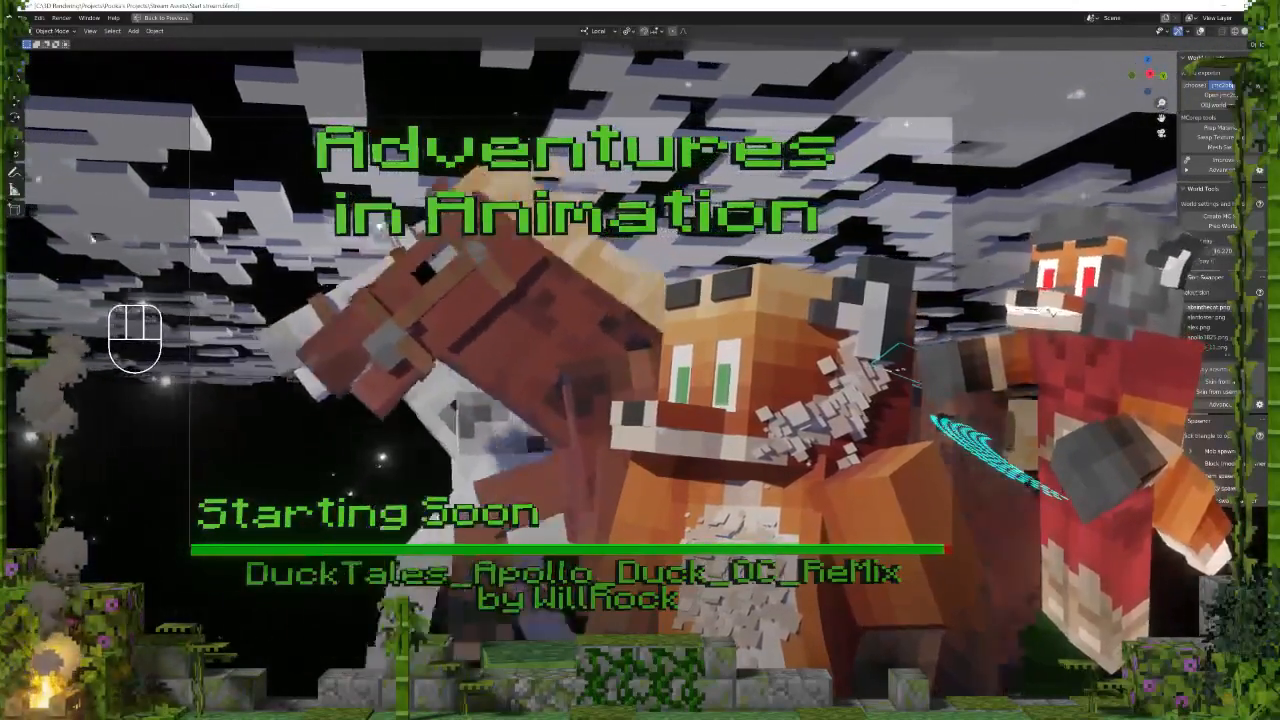
# Play the Starting Soon scene's animation through the camera and stop the playback.
pyautogui.press('space')
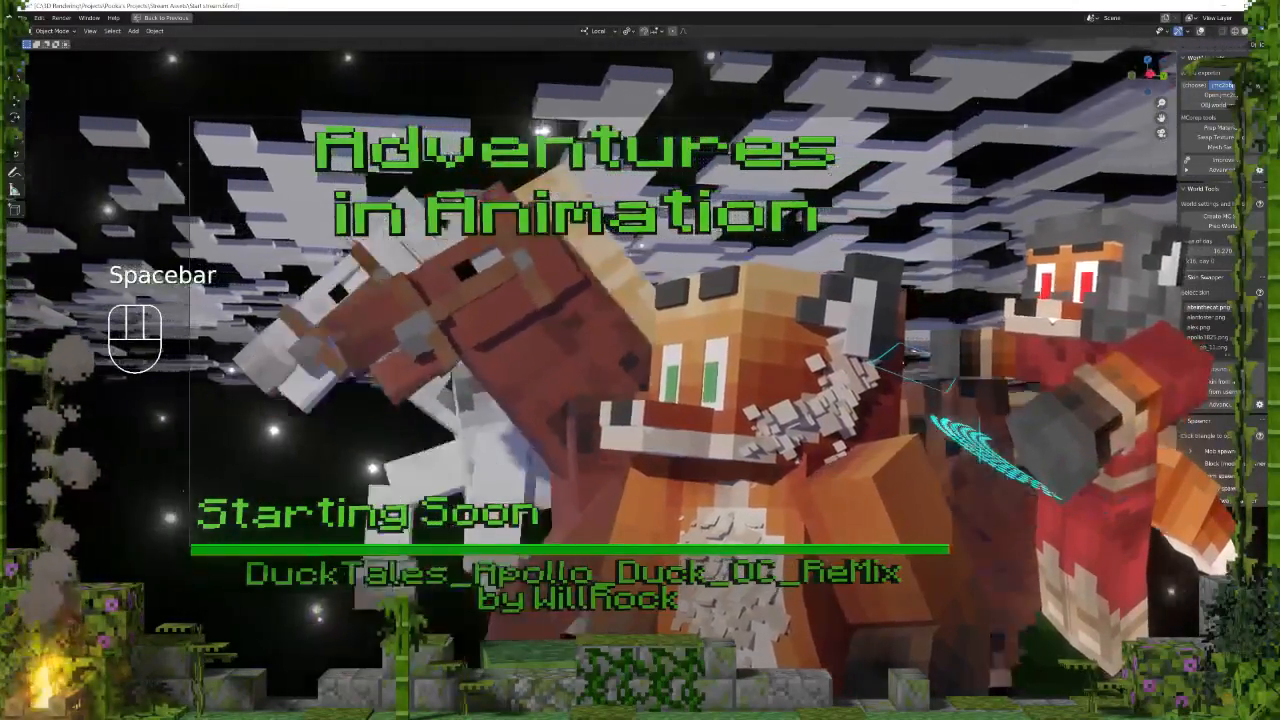
pyautogui.press('space')
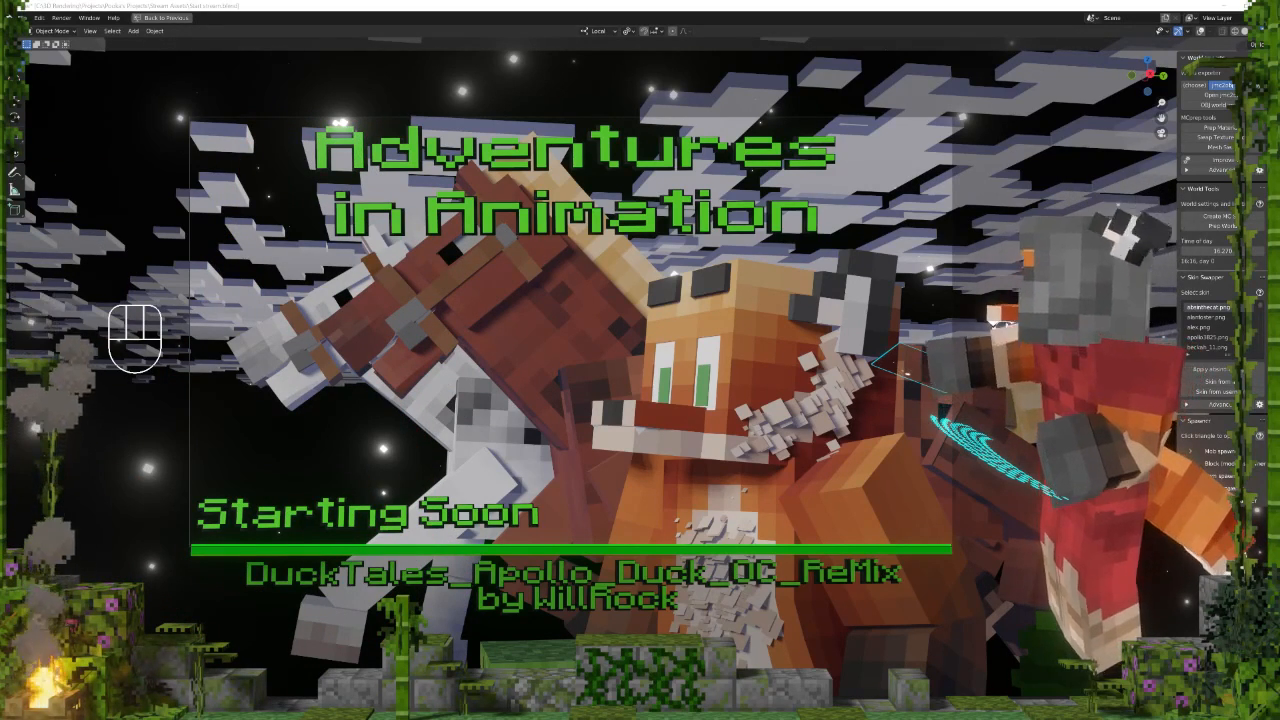
# Launch the stream avatars overlay program and minimise its window.
pyautogui.moveTo(0, 432); pyautogui.dragTo(120, 181)
pyautogui.click(66, 200)
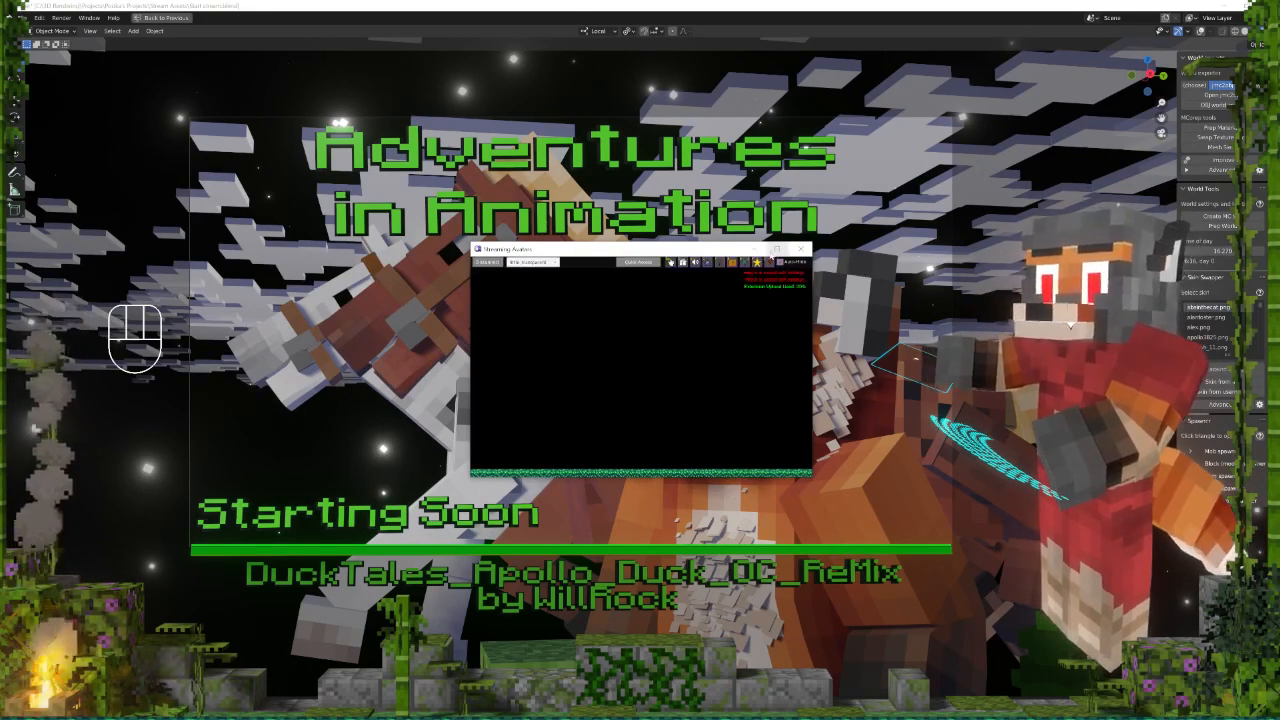
pyautogui.click(761, 251)
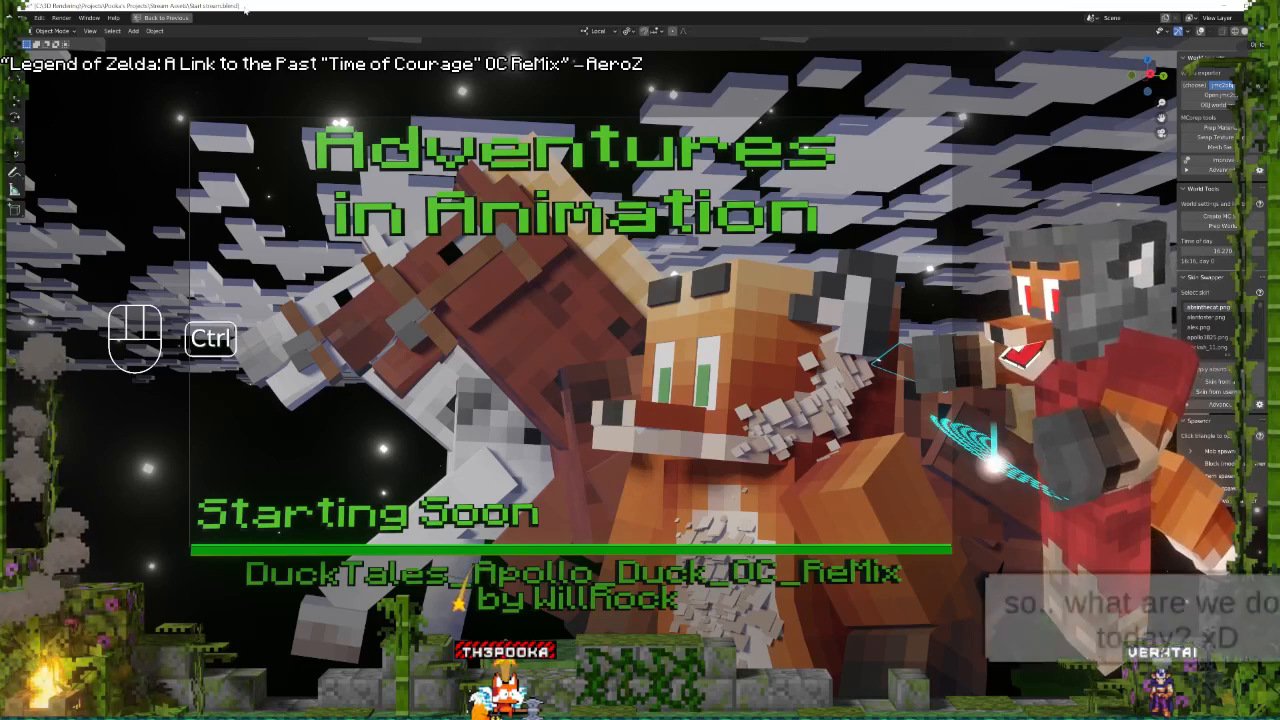
# Save the Starting Soon scene and check it in the camera view.
pyautogui.hotkey('ctrl', 's')
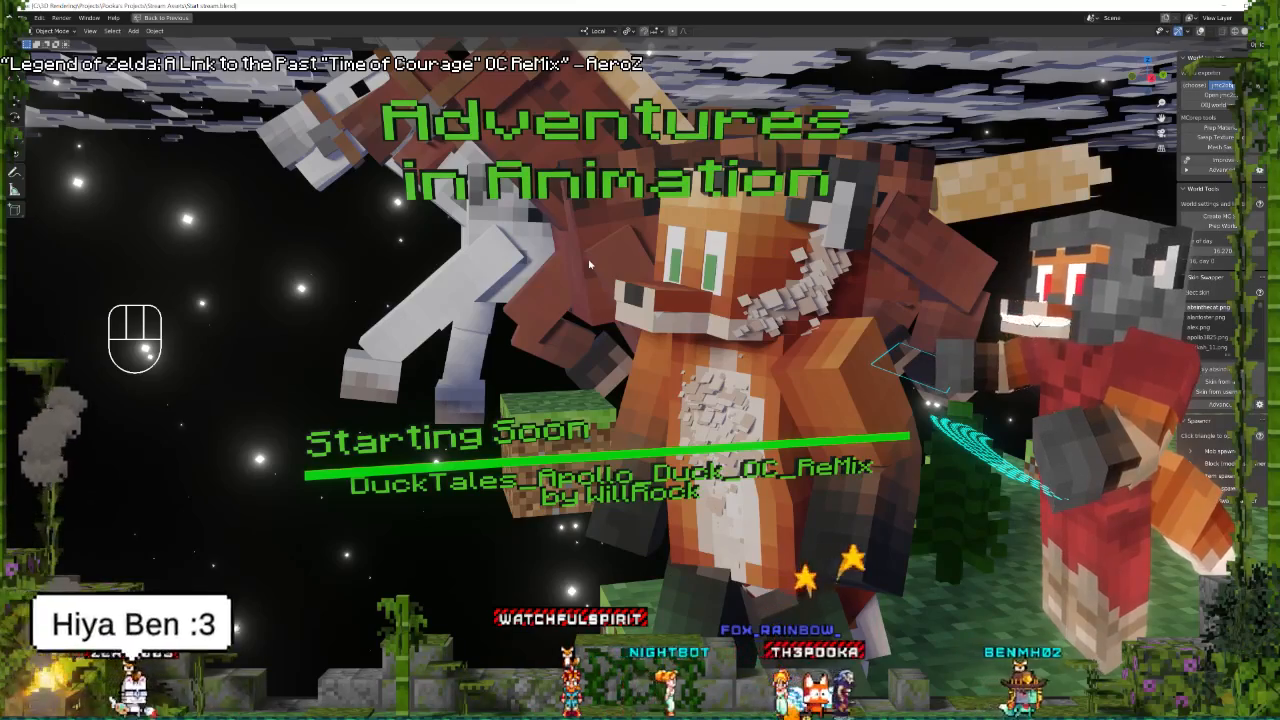
pyautogui.press('KP_0')
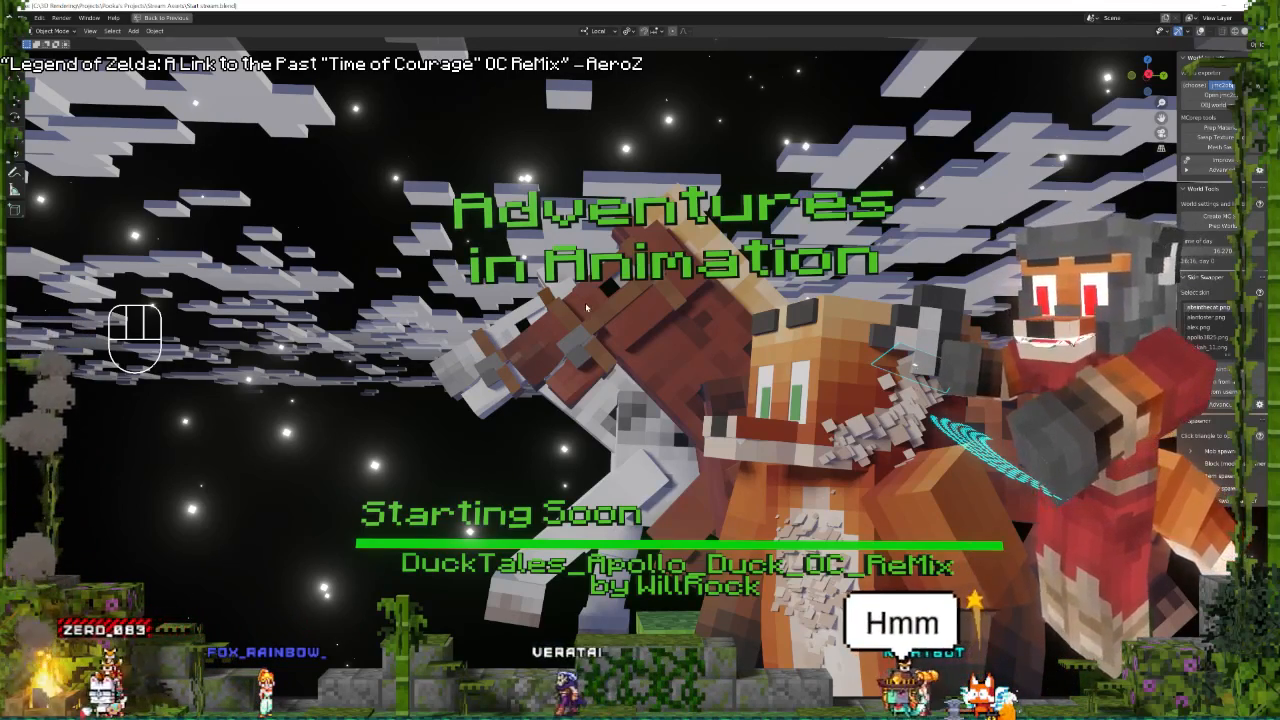
pyautogui.press('KP_0')
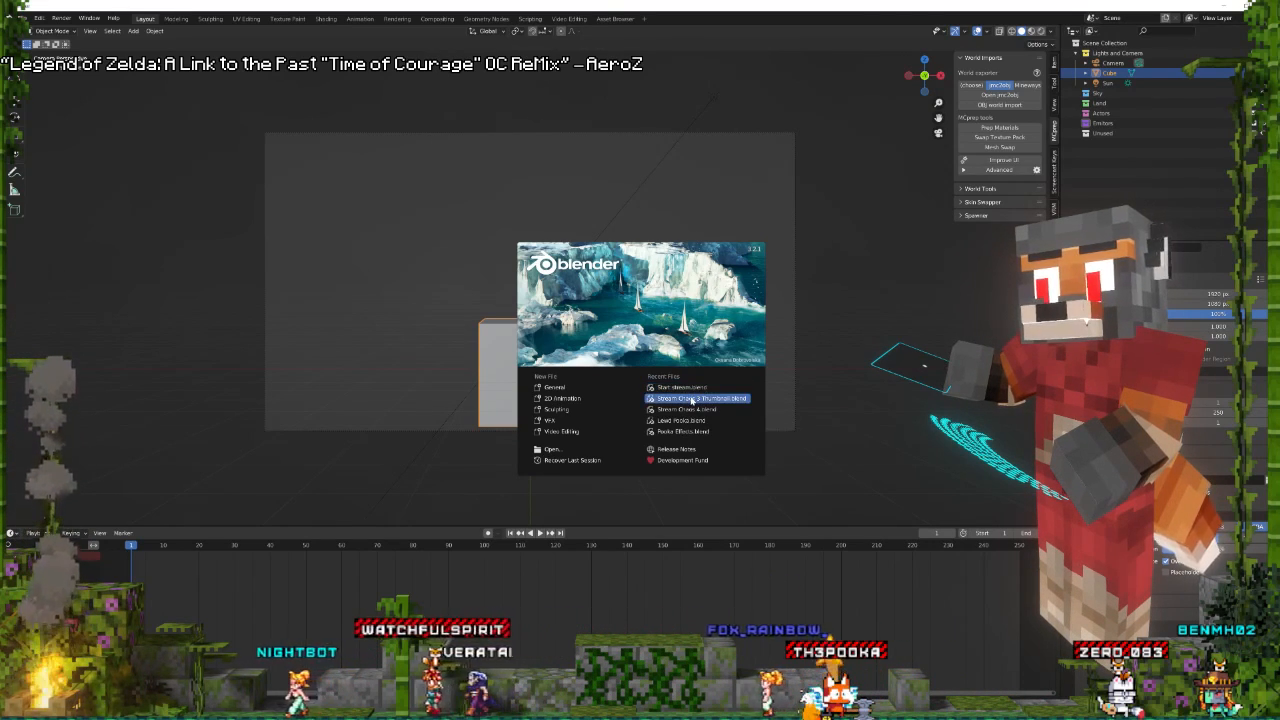
# Open the recent Stream Chaos thumbnail file and select its camera.
pyautogui.click(688, 398)
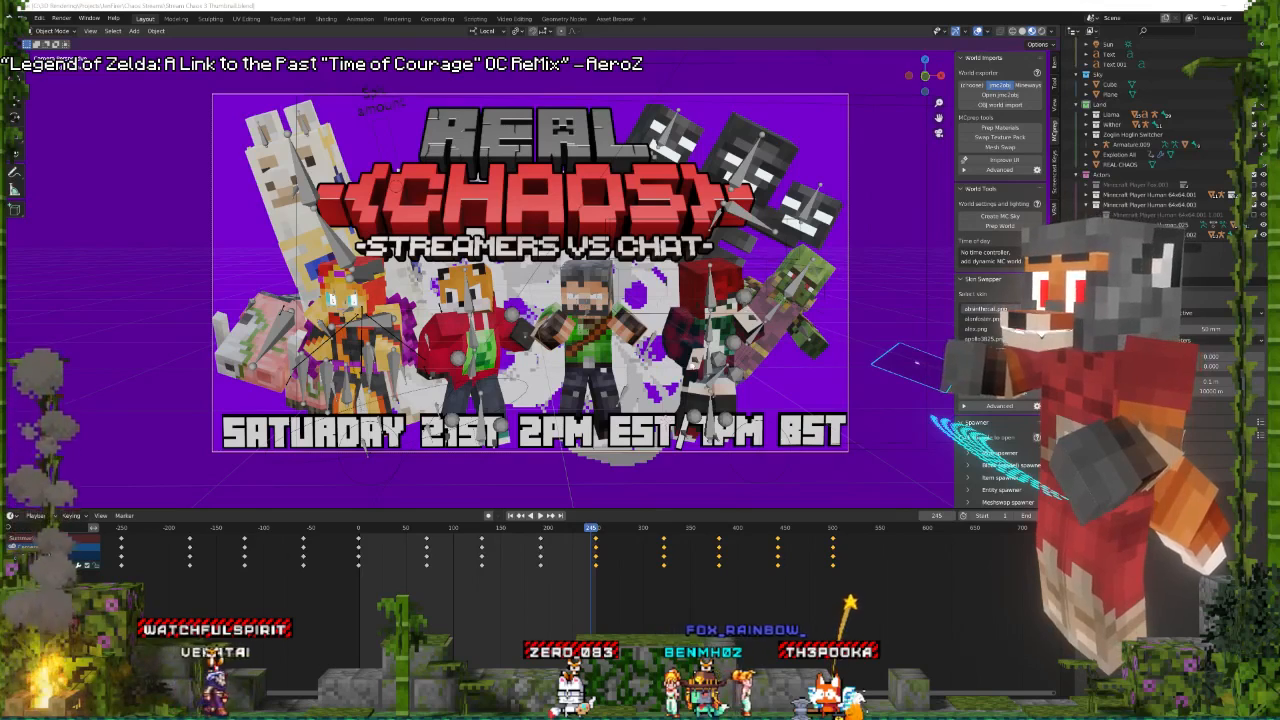
pyautogui.click(472, 295)
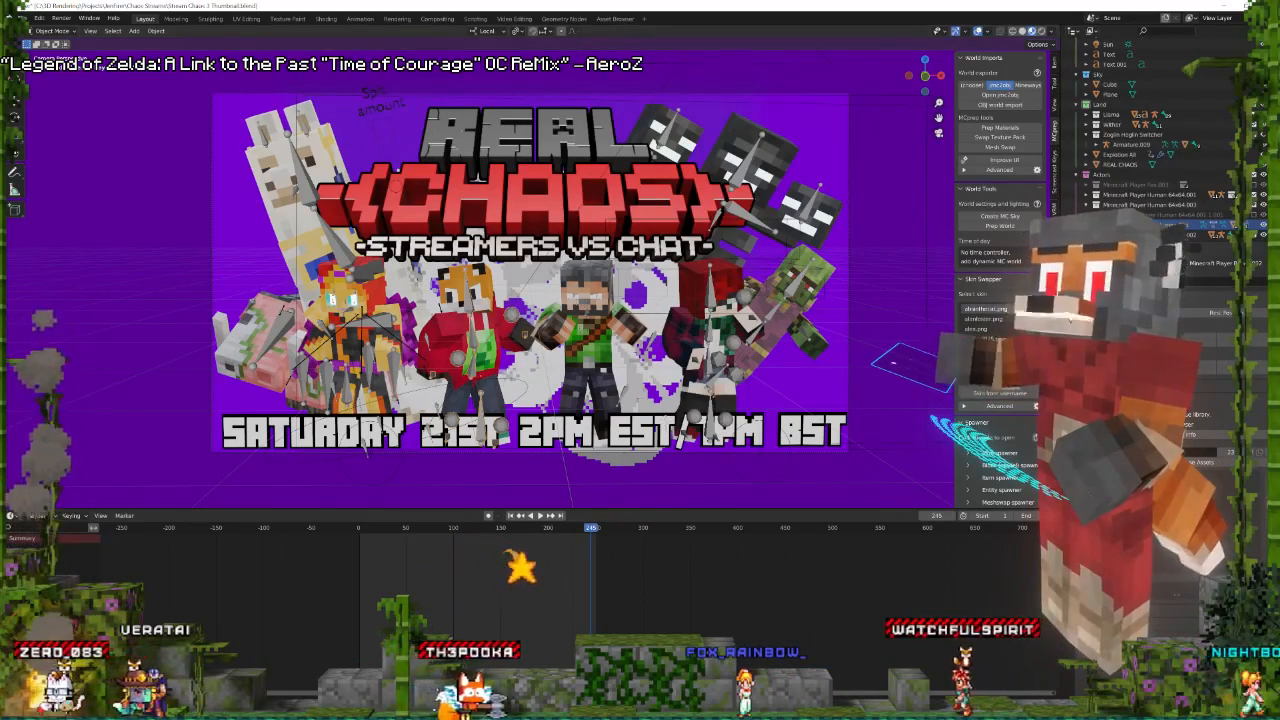
pyautogui.click(753, 94)
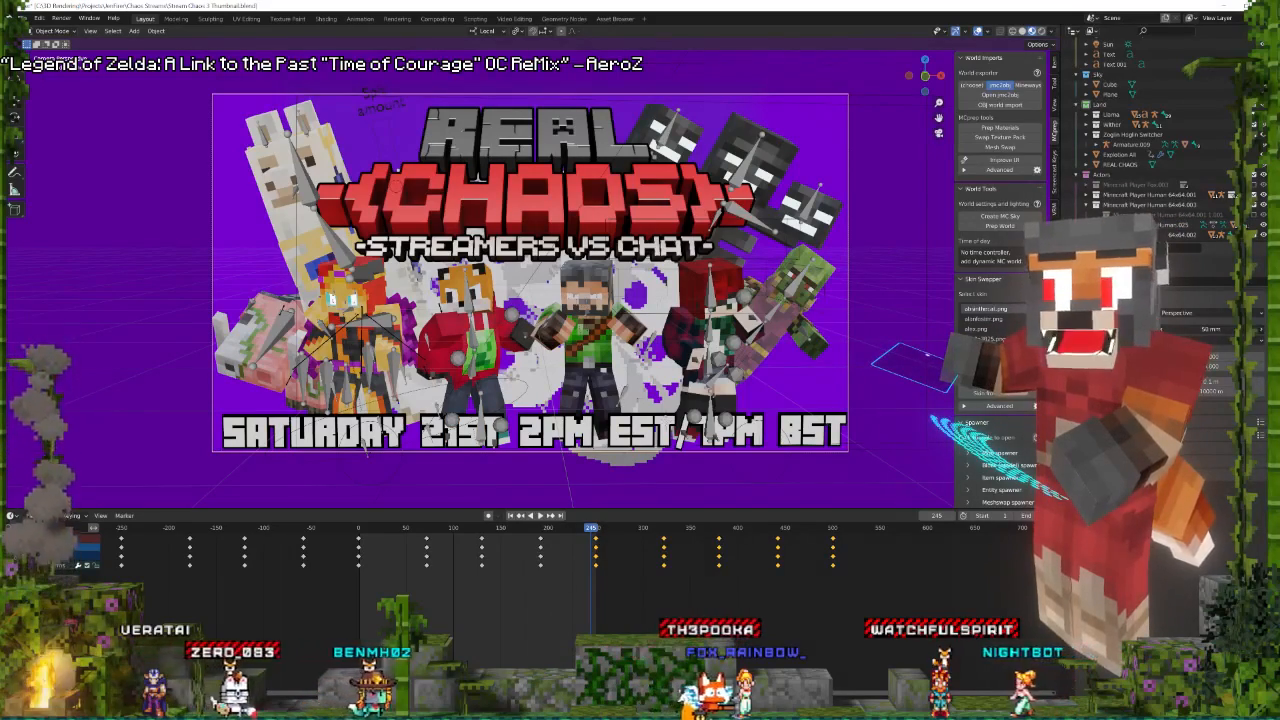
# Compare the camera's focal length at 50 mm and 41 mm, leaving it at 41 mm.
pyautogui.moveTo(1211, 329); pyautogui.dragTo(1190, 329)
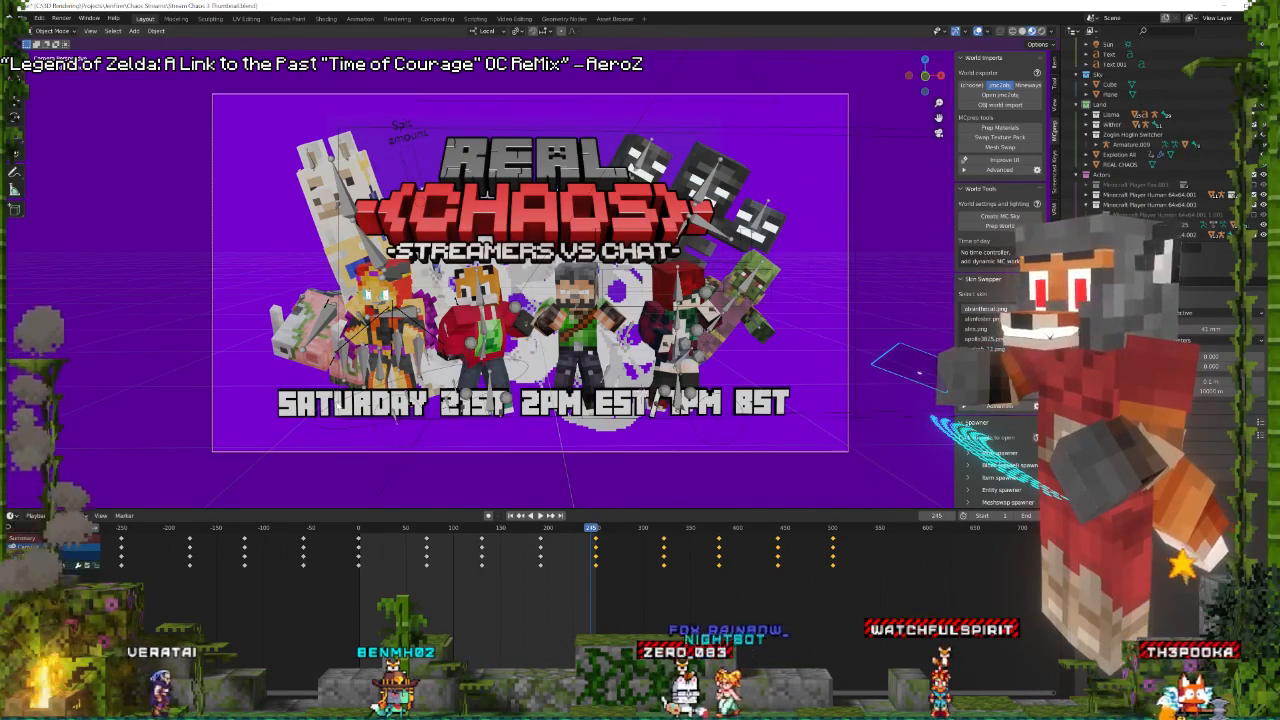
pyautogui.click(1206, 329)
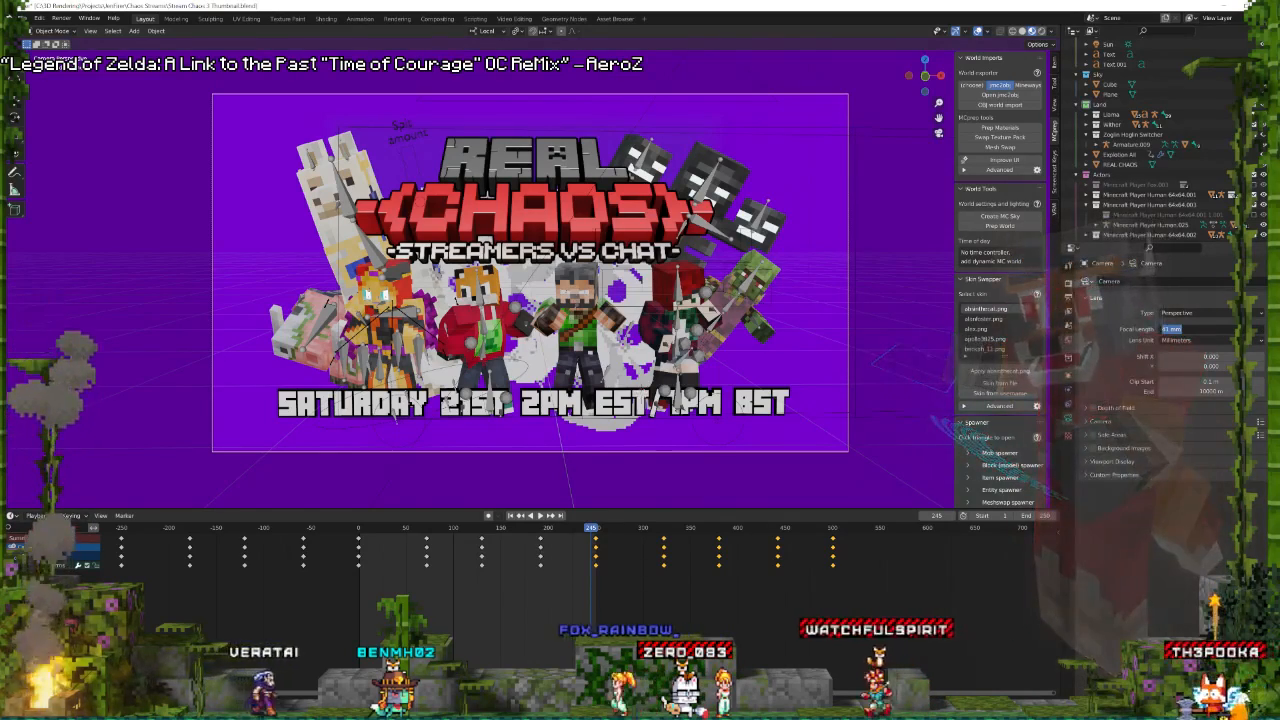
pyautogui.write('50')
pyautogui.click(1190, 346)
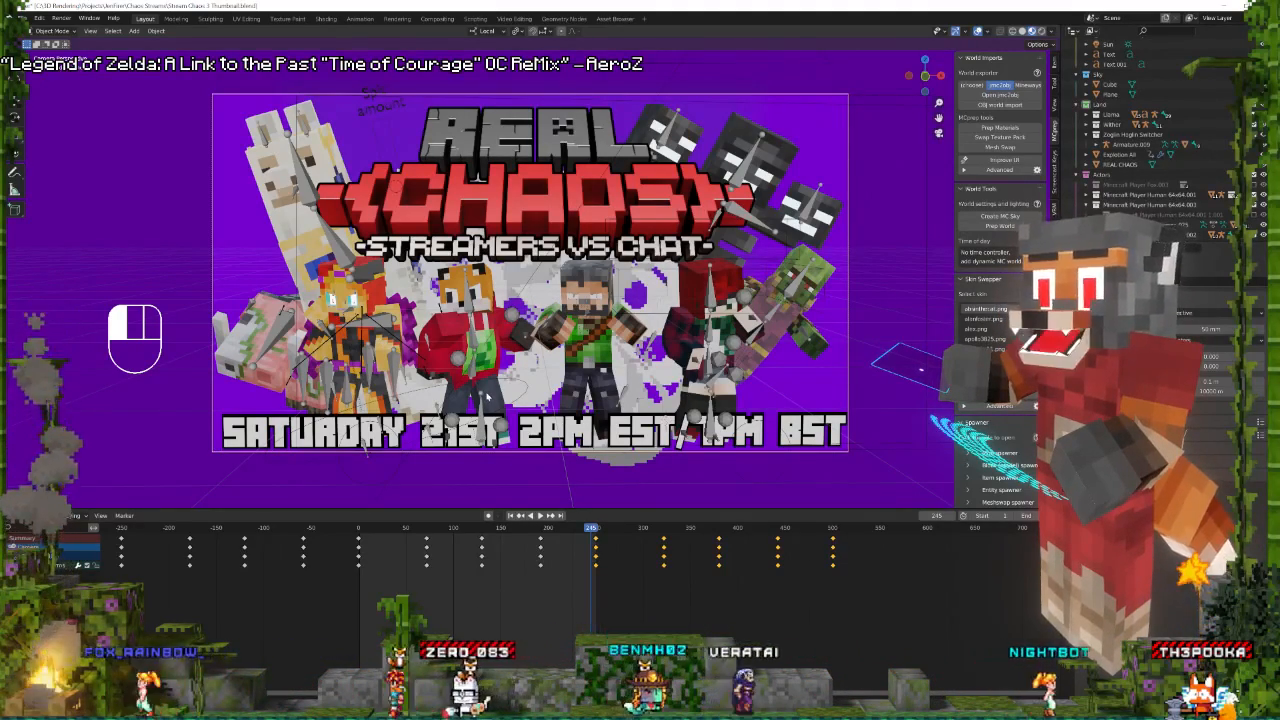
pyautogui.moveTo(1218, 328); pyautogui.dragTo(1172, 328)
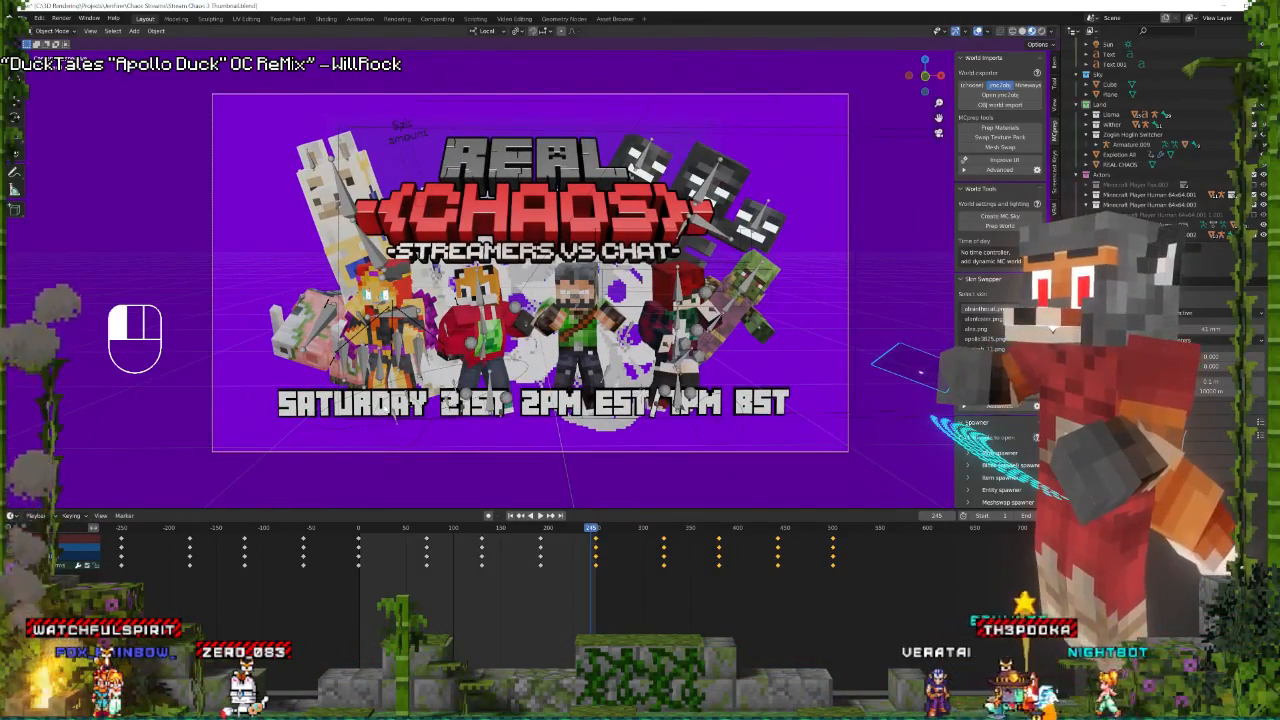
# Duplicate both text objects of the date and time line and place the copy directly below the original.
pyautogui.click(622, 404)
pyautogui.keyDown('shift'); pyautogui.click(391, 394); pyautogui.keyUp('shift')
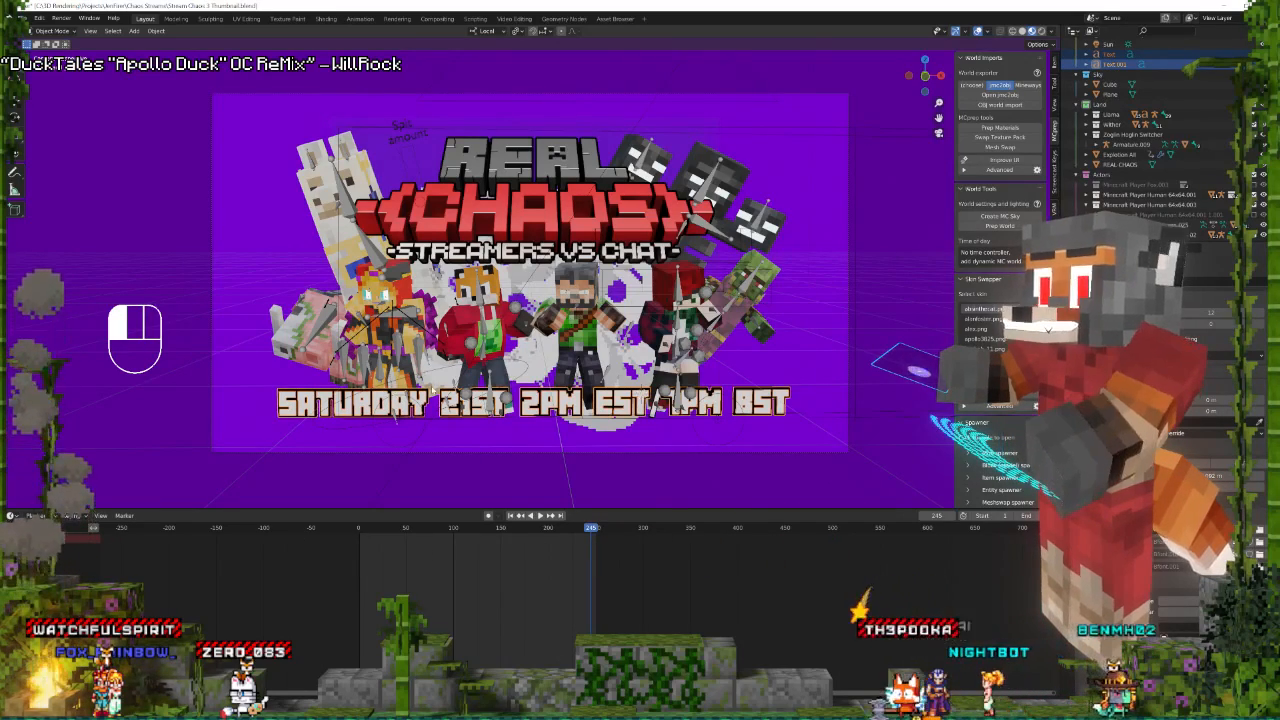
pyautogui.hotkey('shift', 'd')
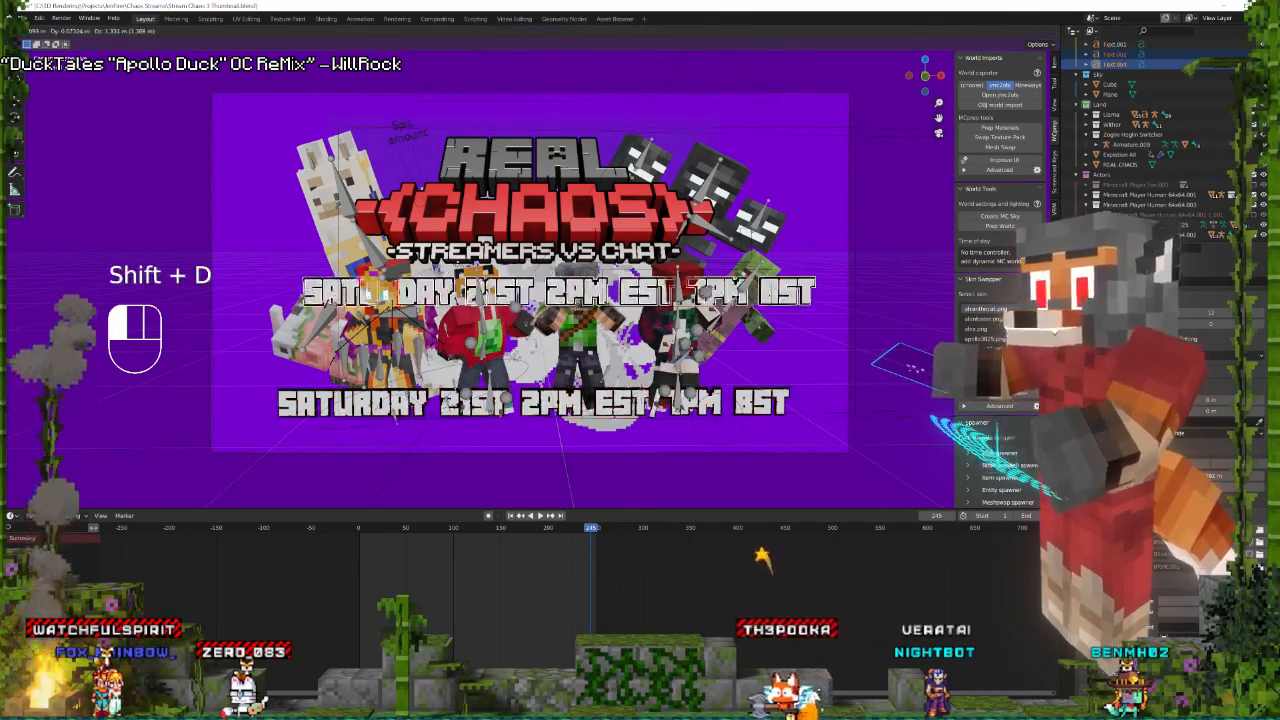
pyautogui.rightClick(417, 368)
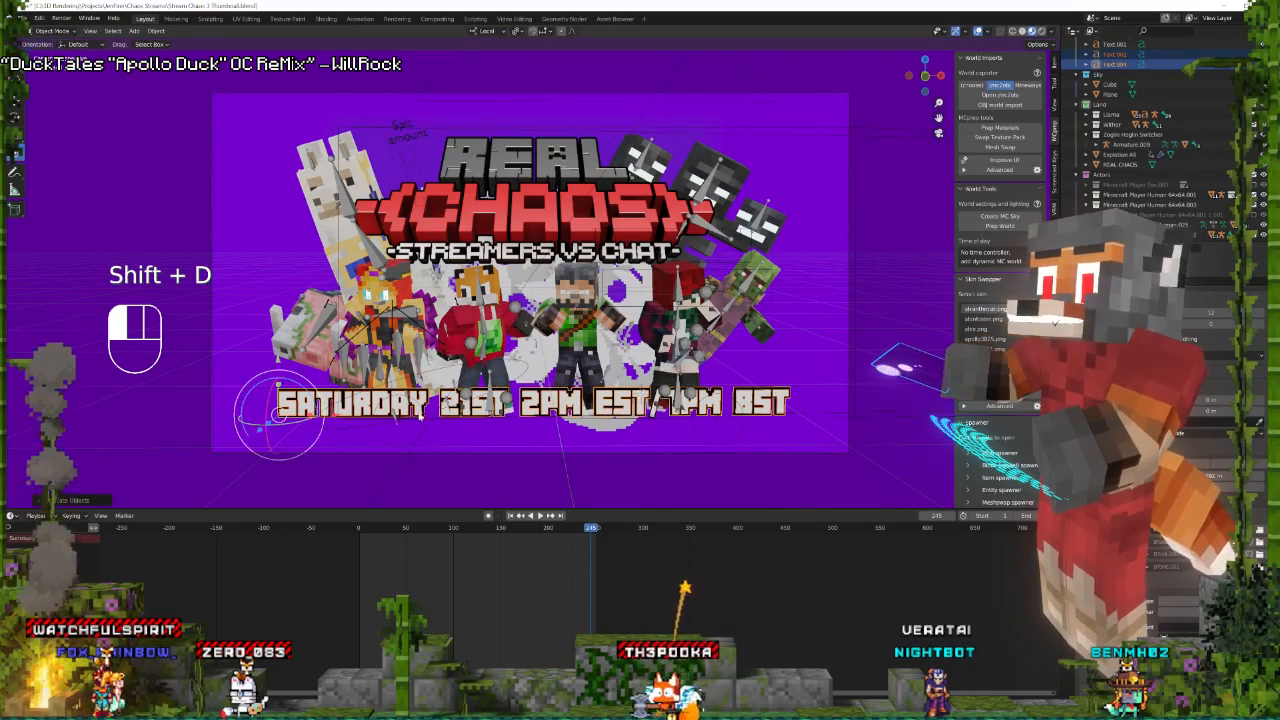
pyautogui.moveTo(279, 364); pyautogui.dragTo(279, 394)
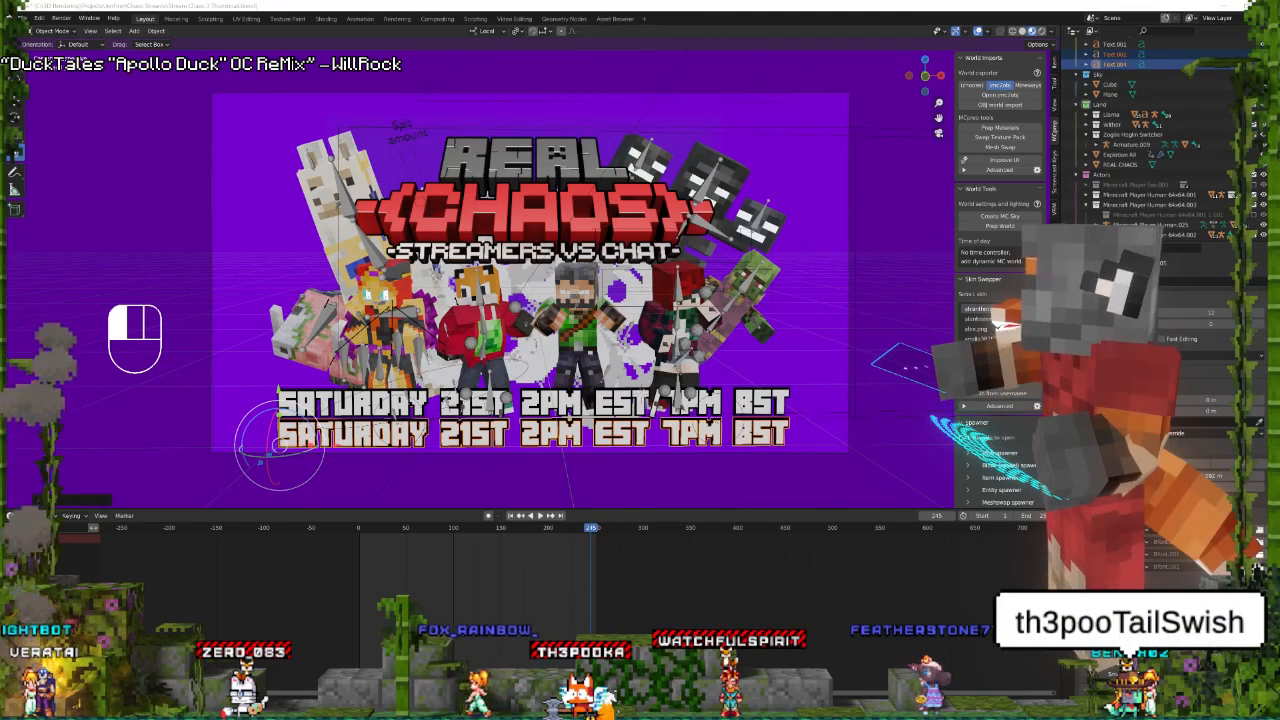
# Select the red-haired character and open the image browser for its skin texture.
pyautogui.click(670, 300)
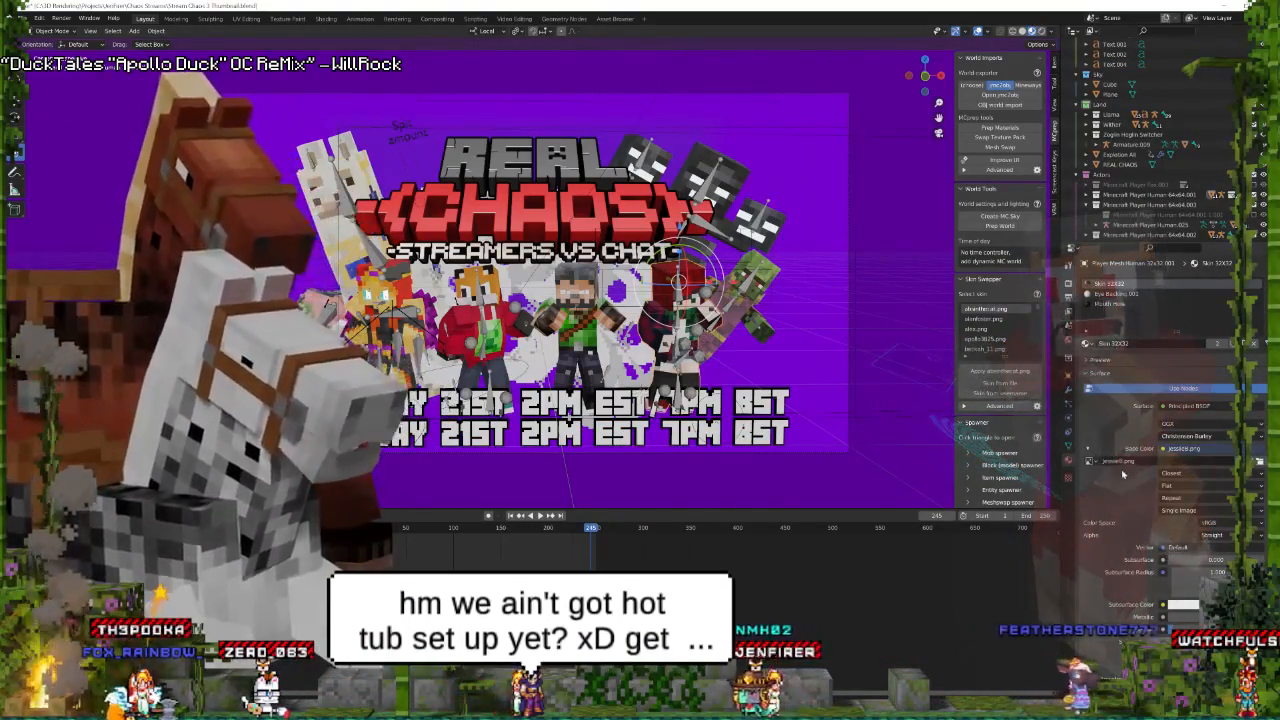
pyautogui.click(1260, 465)
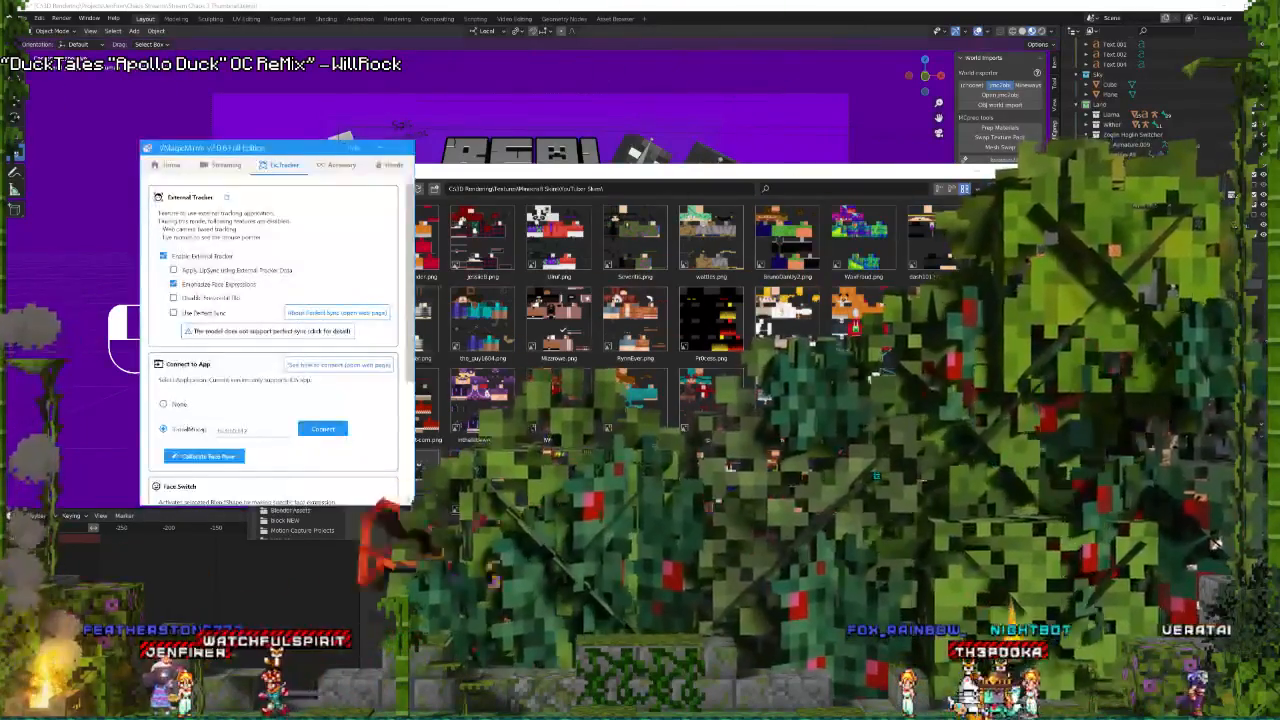
# Switch to VMagicMirror and load a different Pooka VRM avatar from the PC.
pyautogui.click(167, 164)
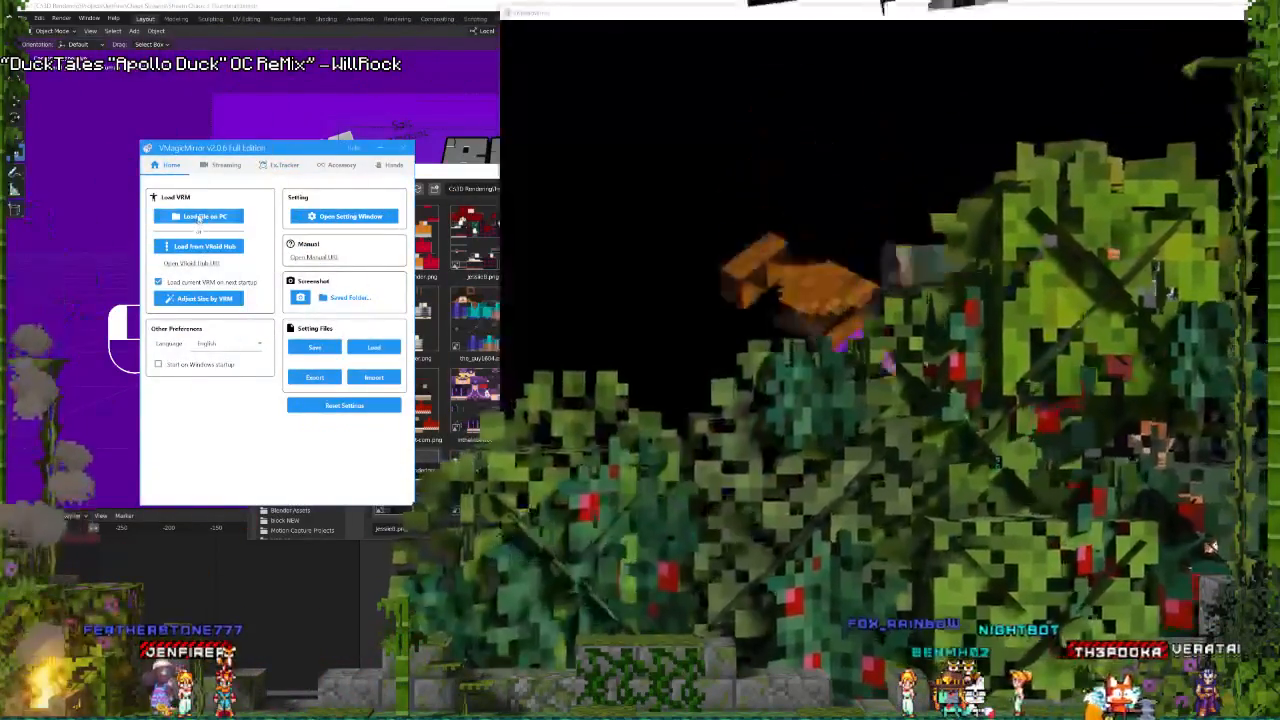
pyautogui.click(199, 217)
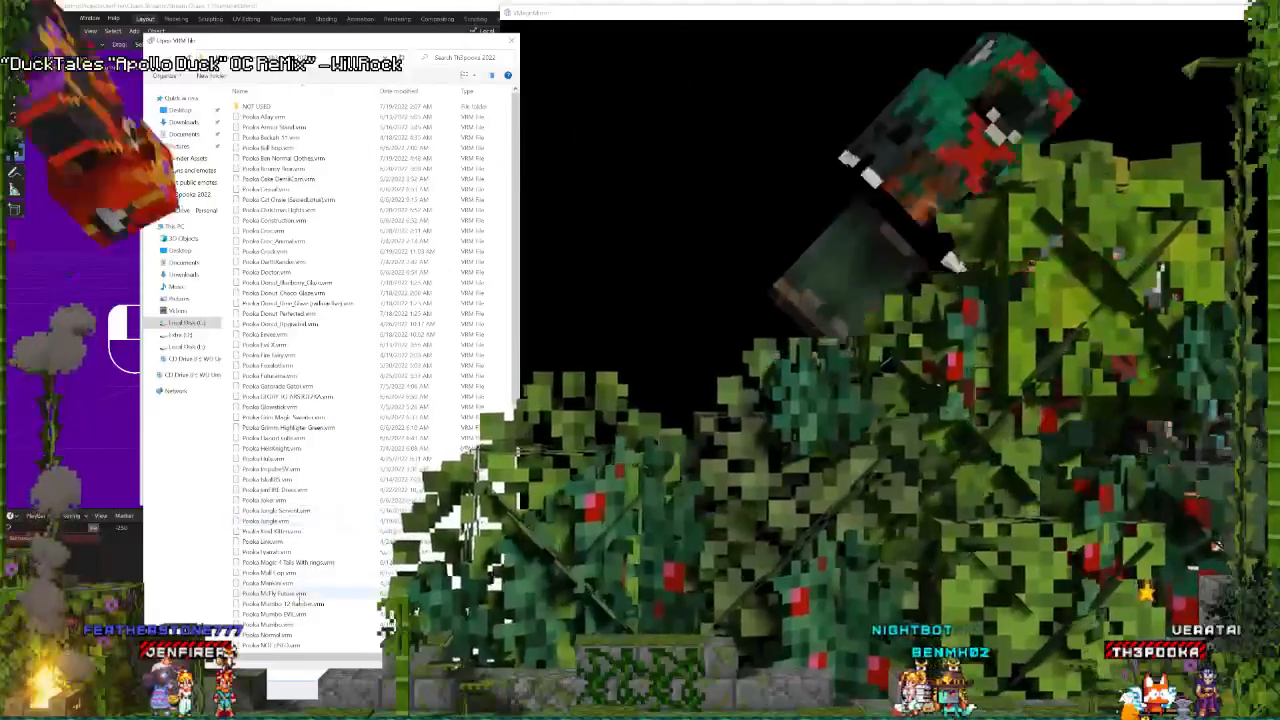
pyautogui.doubleClick(284, 606)
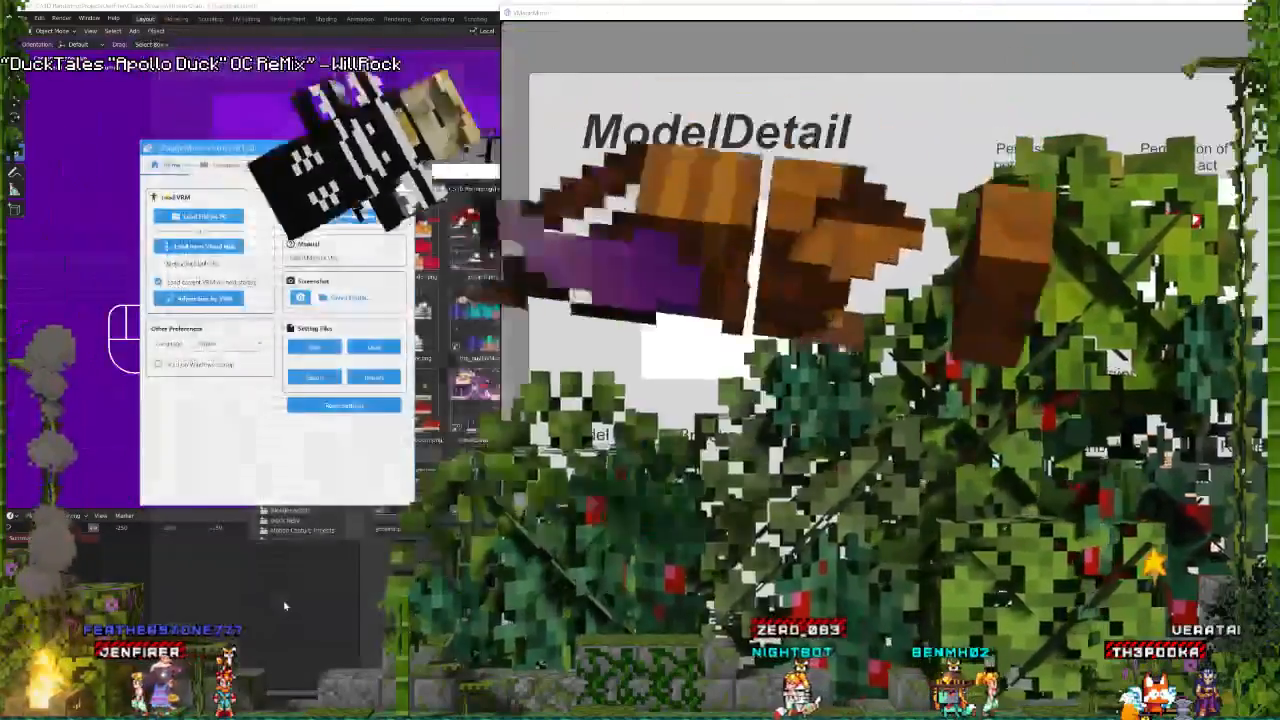
pyautogui.click(320, 357)
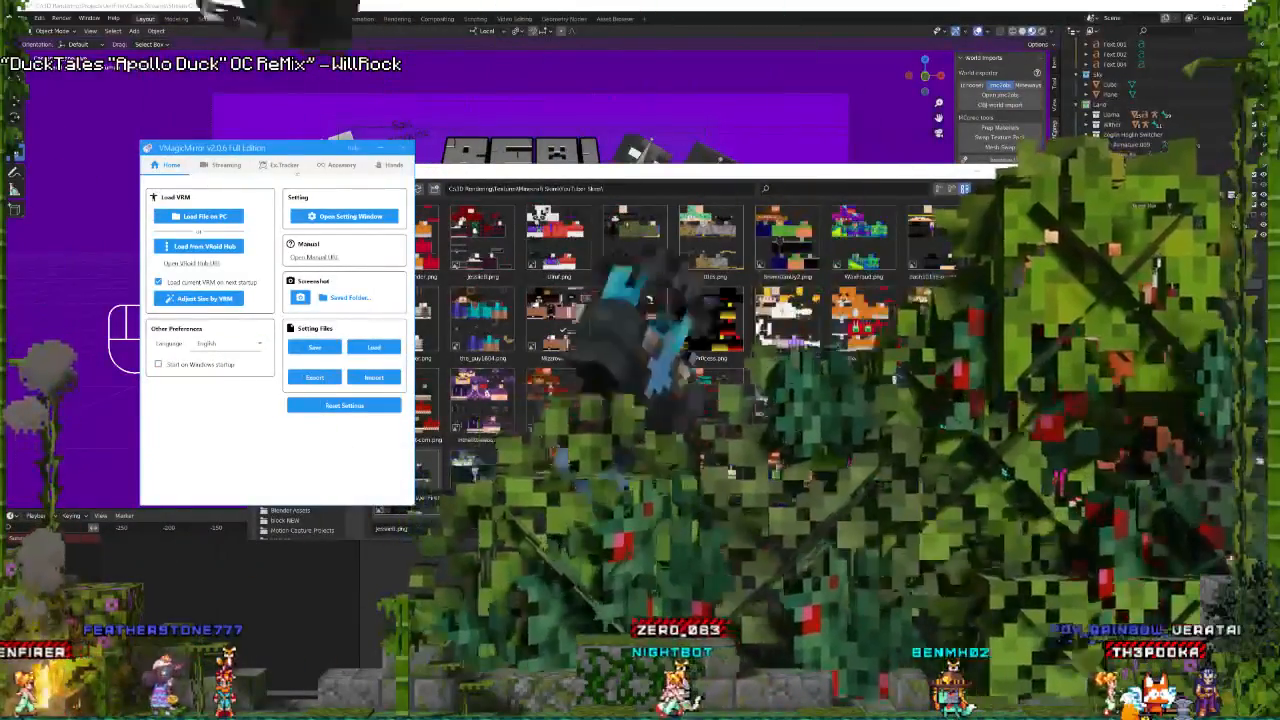
# Enable the avatar's Bathtub, Bubbles and Shower accessories and minimise the VMagicMirror window.
pyautogui.click(331, 167)
pyautogui.click(172, 279)
pyautogui.click(172, 291)
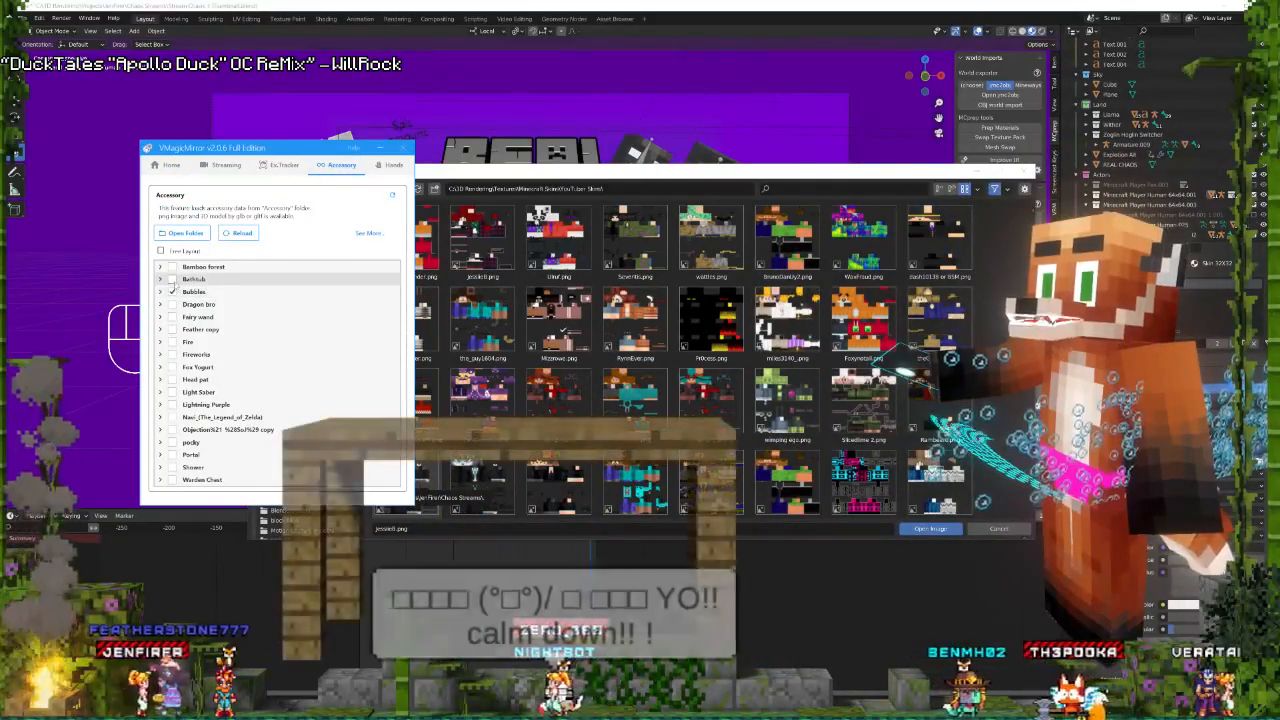
pyautogui.click(171, 467)
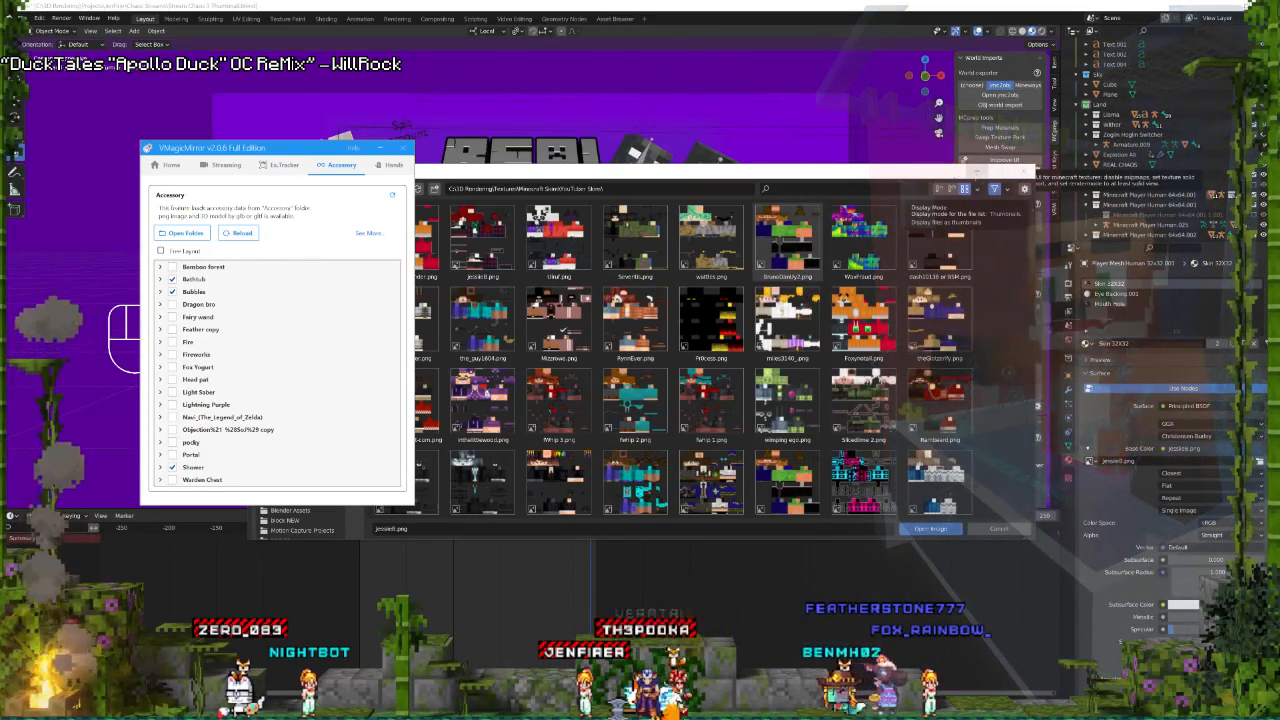
pyautogui.click(385, 148)
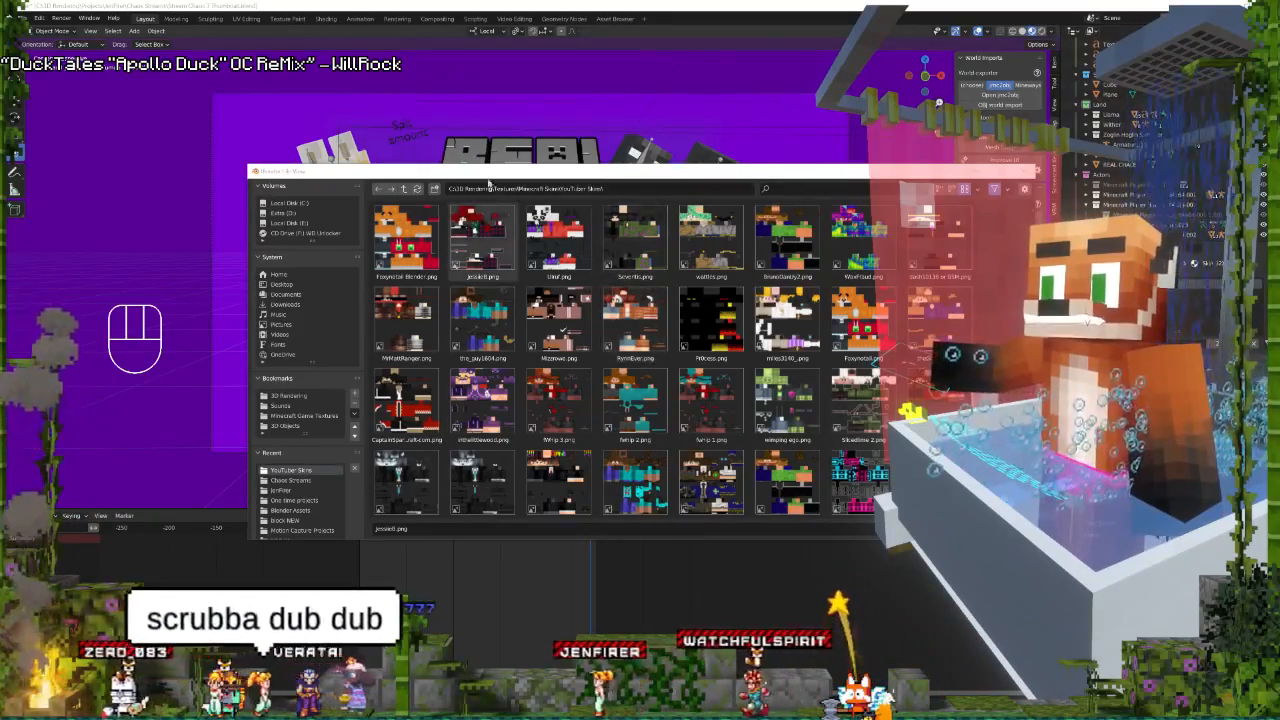
# Move Blender's image browser window clear of the avatar, minimise it and restore it.
pyautogui.moveTo(507, 176); pyautogui.dragTo(327, 177)
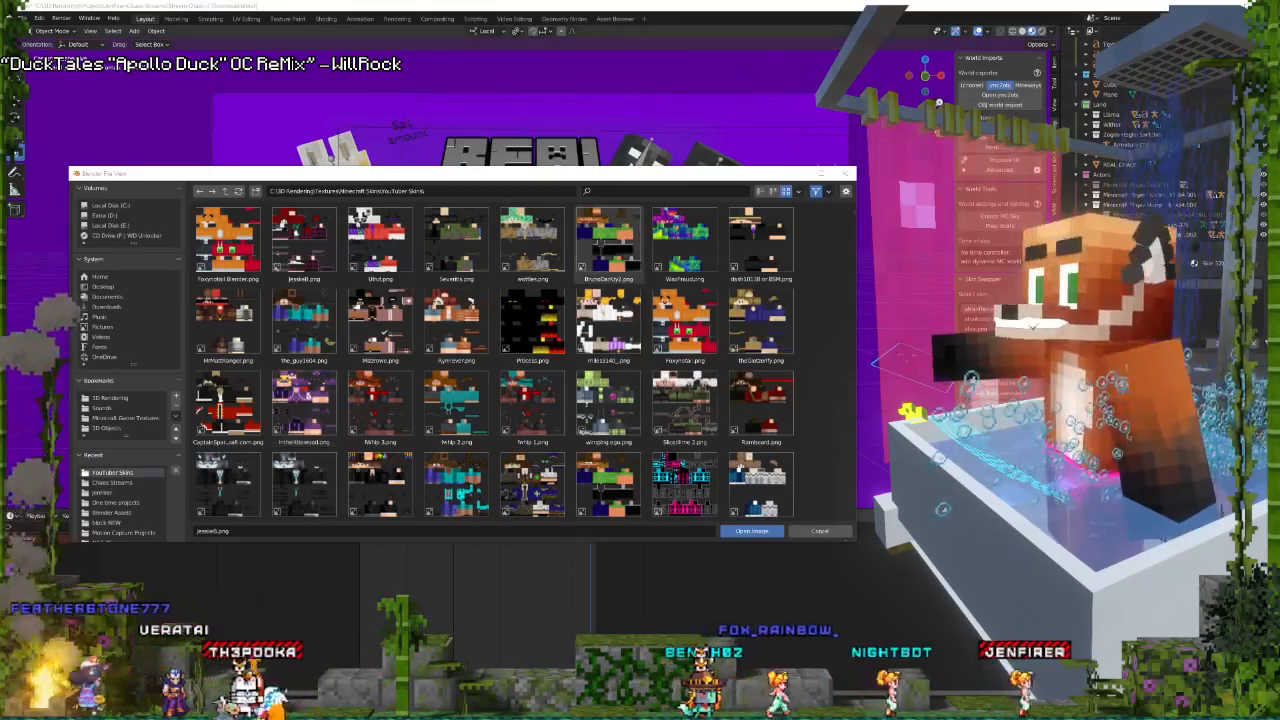
pyautogui.click(798, 173)
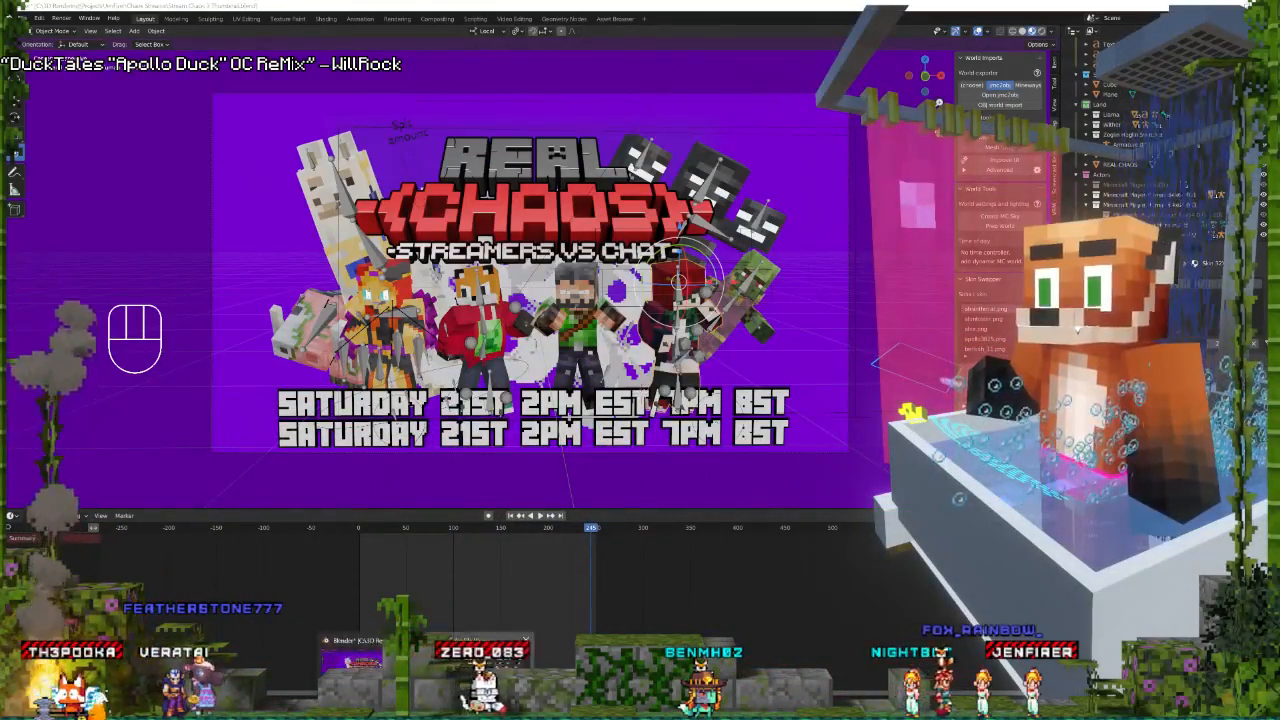
pyautogui.click(480, 655)
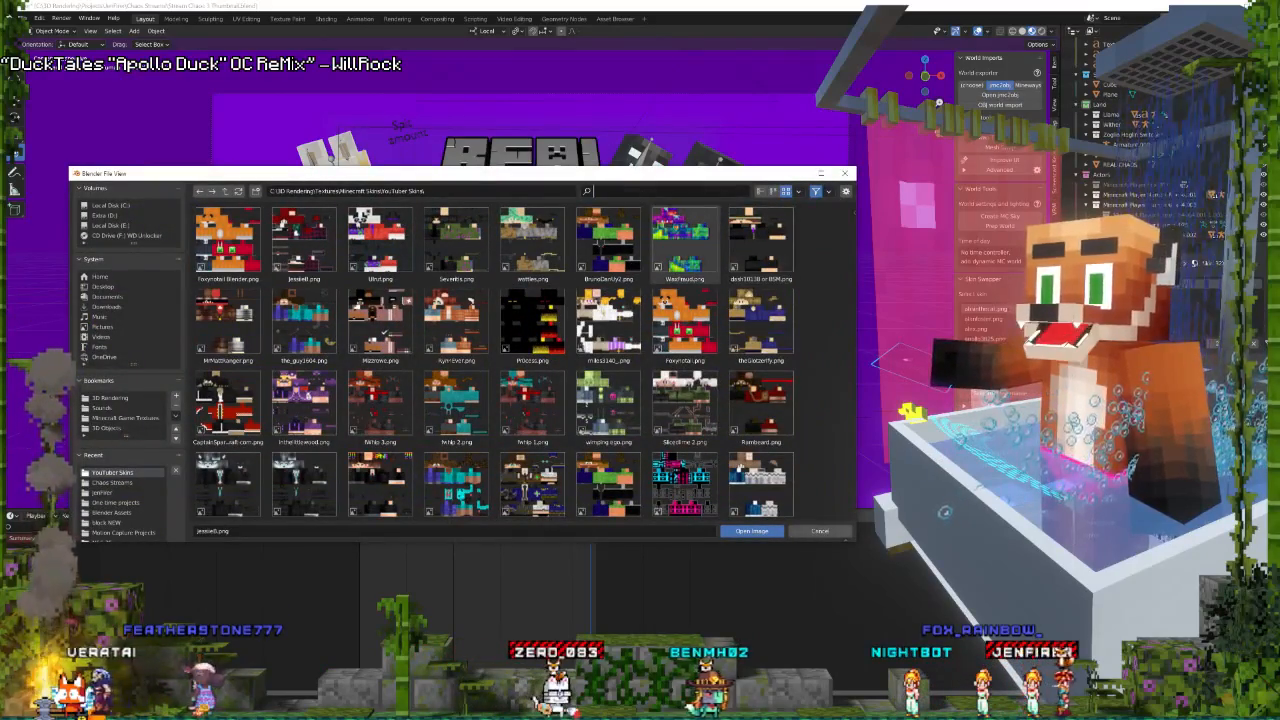
# Search the YouTuber Skins folder for "ja", clear the search and go to the Friend Skins folder.
pyautogui.write('ja')
pyautogui.press('BackSpace')
pyautogui.press('BackSpace')
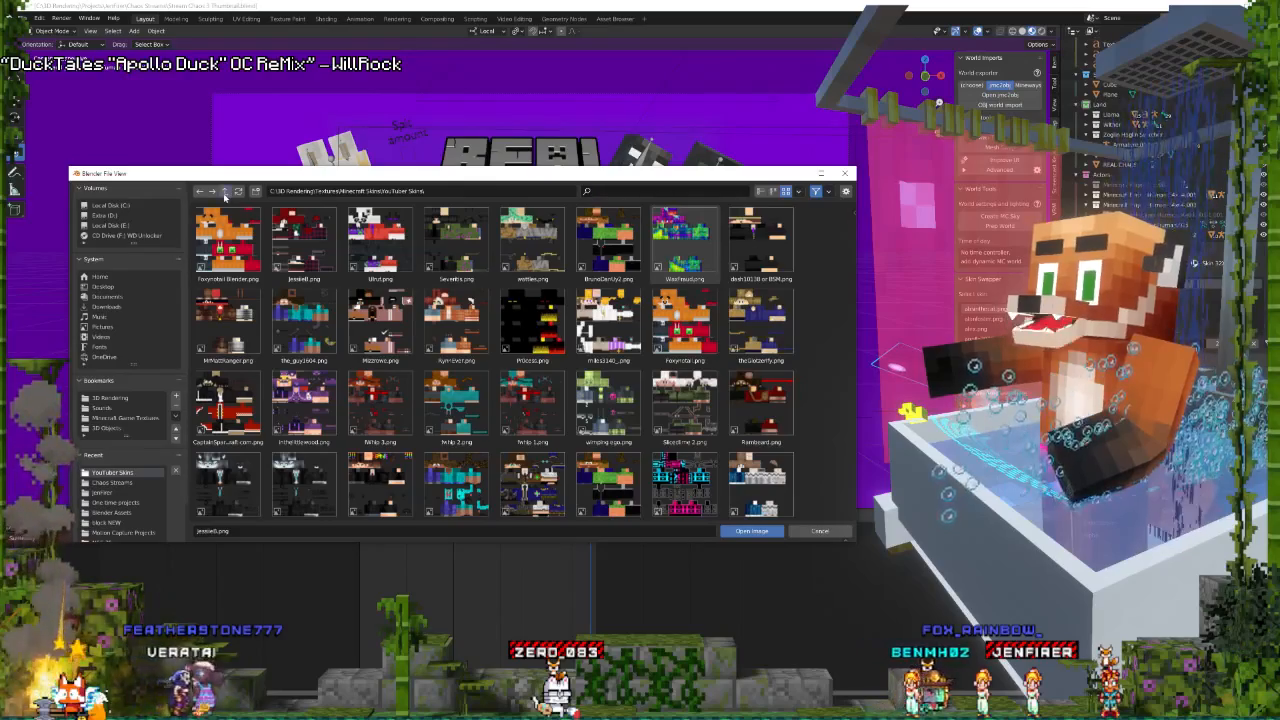
pyautogui.click(225, 191)
pyautogui.doubleClick(403, 253)
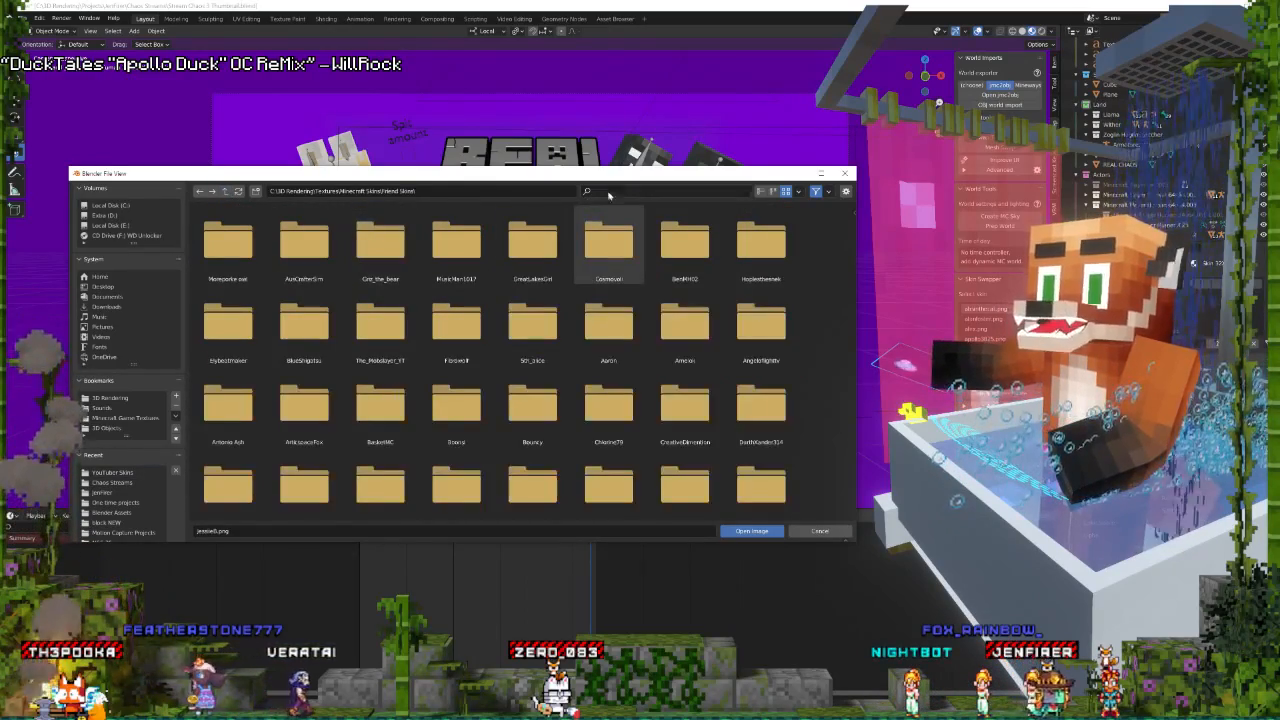
# Search the Friend Skins folder for "jad" and "ma", and look through its list of skin folders.
pyautogui.write('lad')
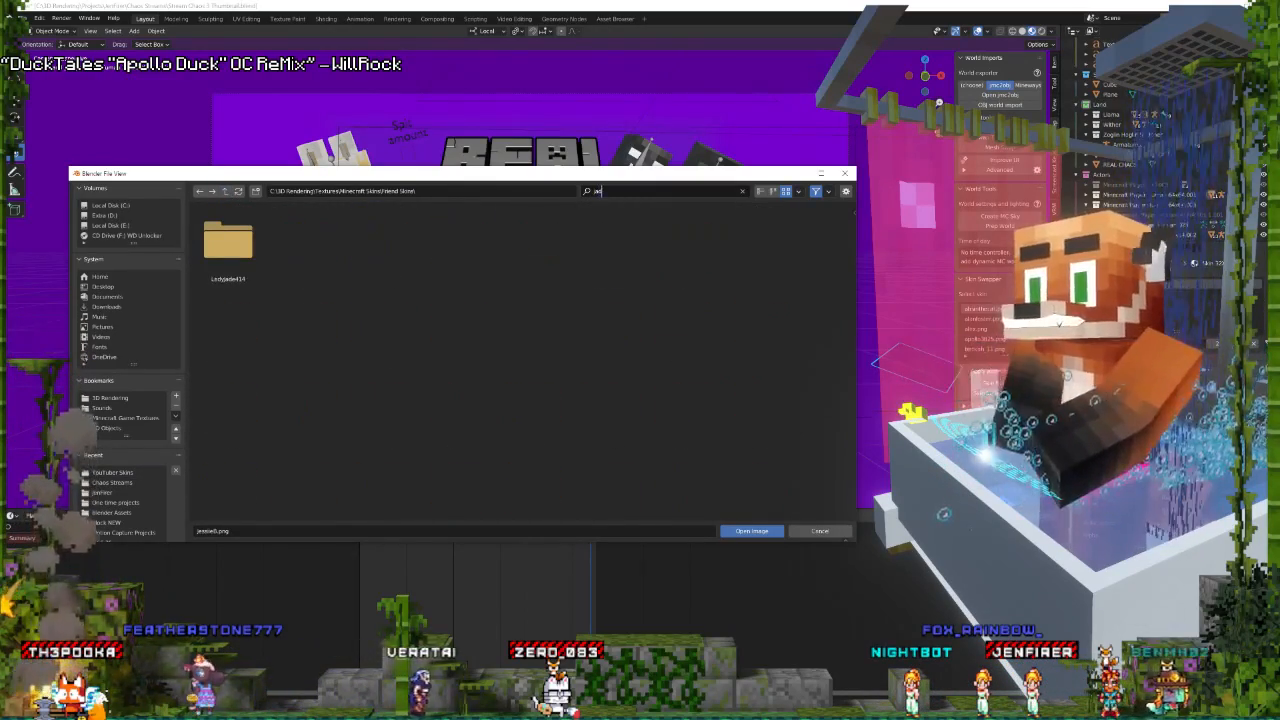
pyautogui.press('BackSpace')
pyautogui.press('BackSpace')
pyautogui.press('BackSpace')
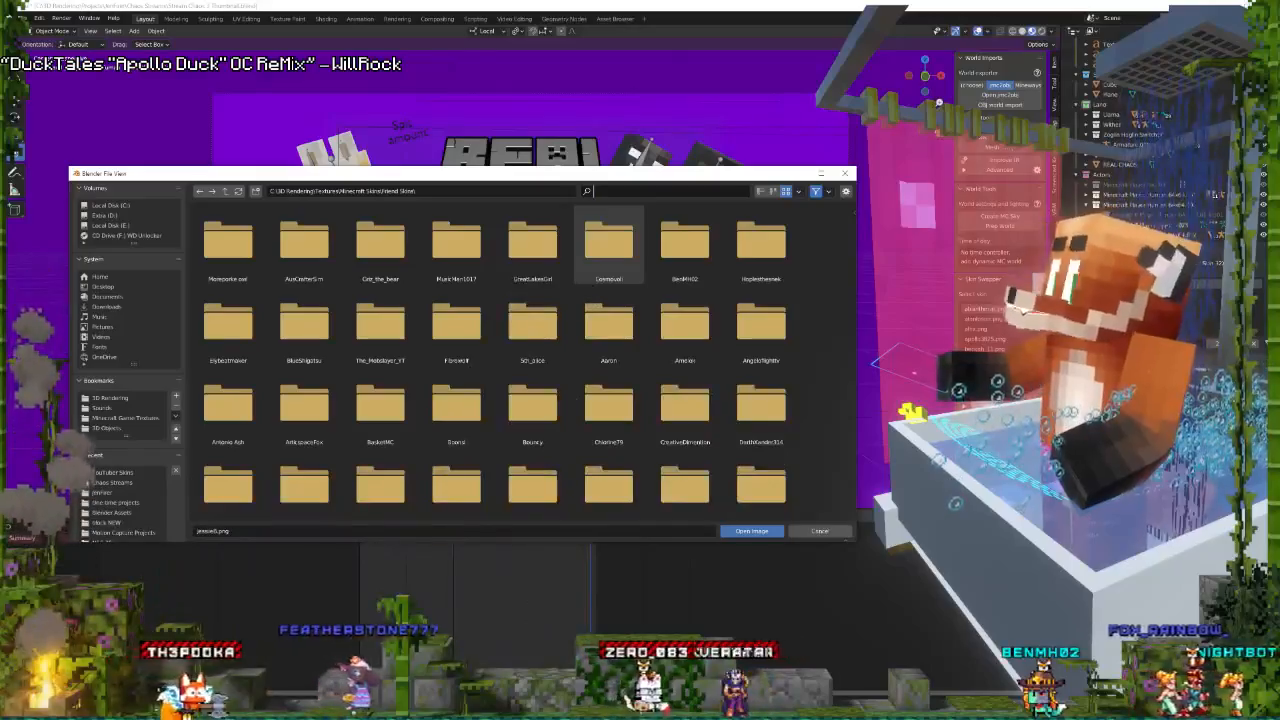
pyautogui.scroll(-5, 814, 342)
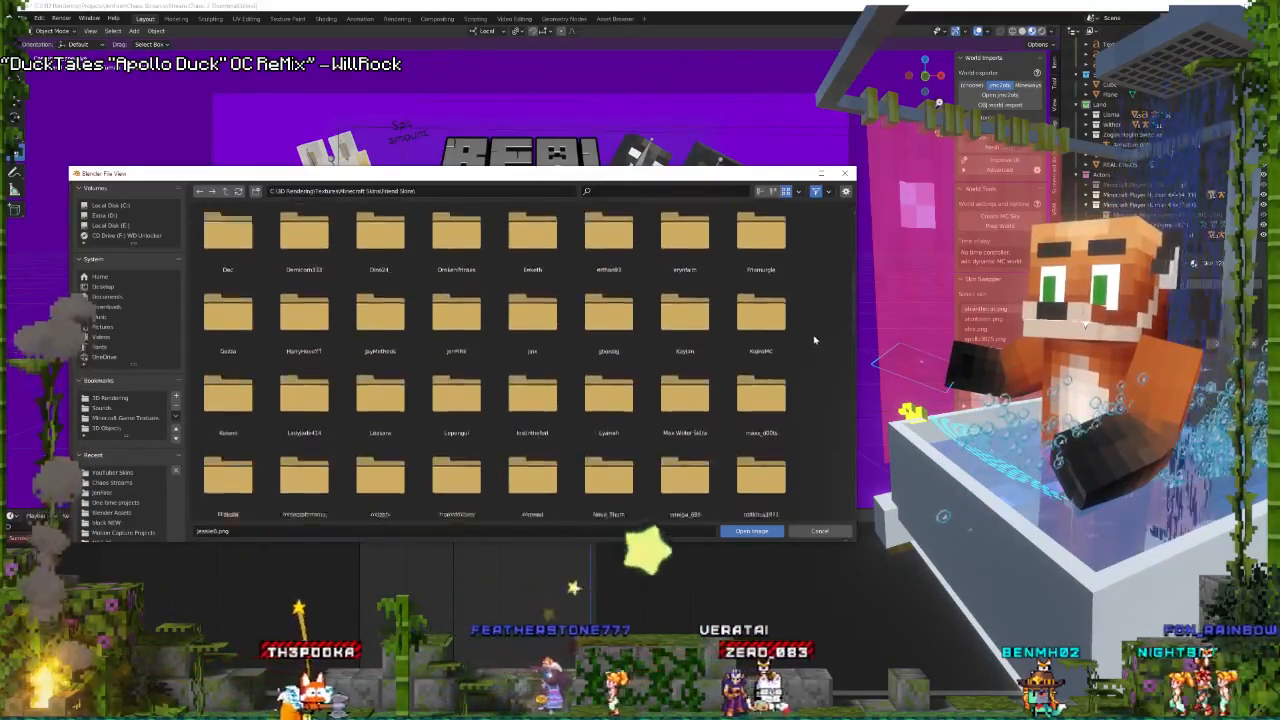
pyautogui.scroll(-3, 814, 342)
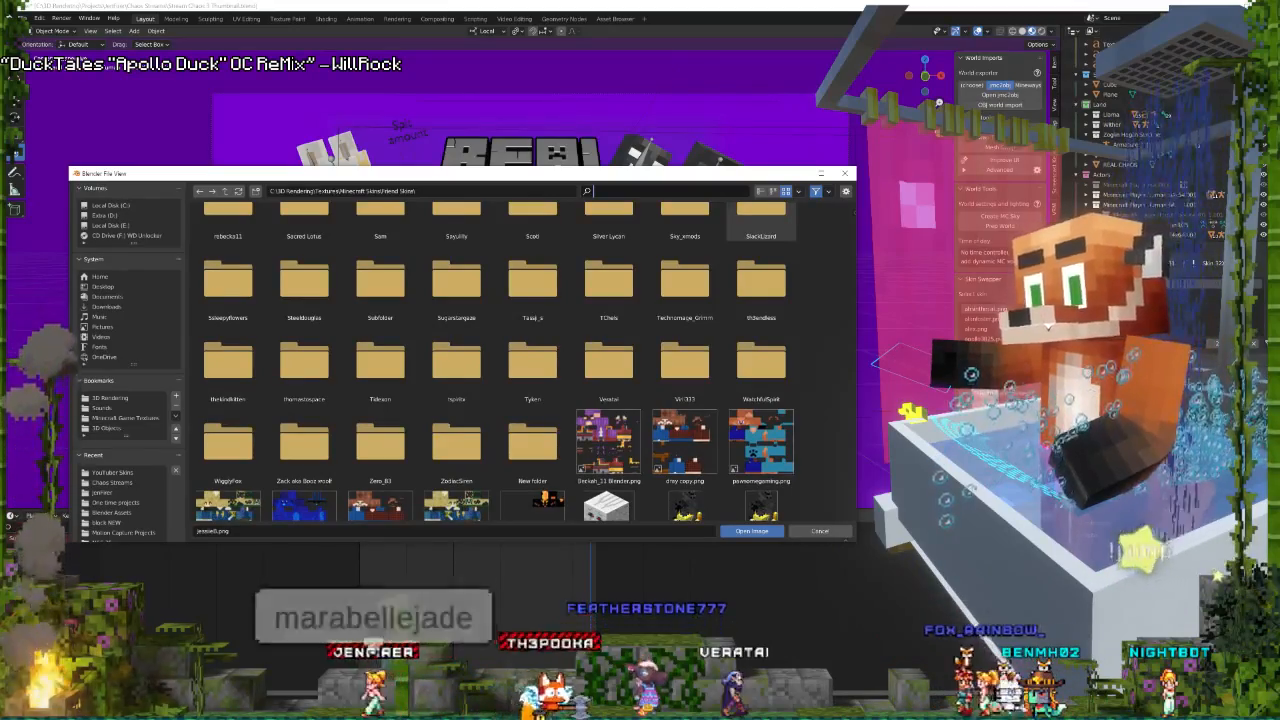
pyautogui.write('ma')
pyautogui.press('BackSpace')
pyautogui.press('BackSpace')
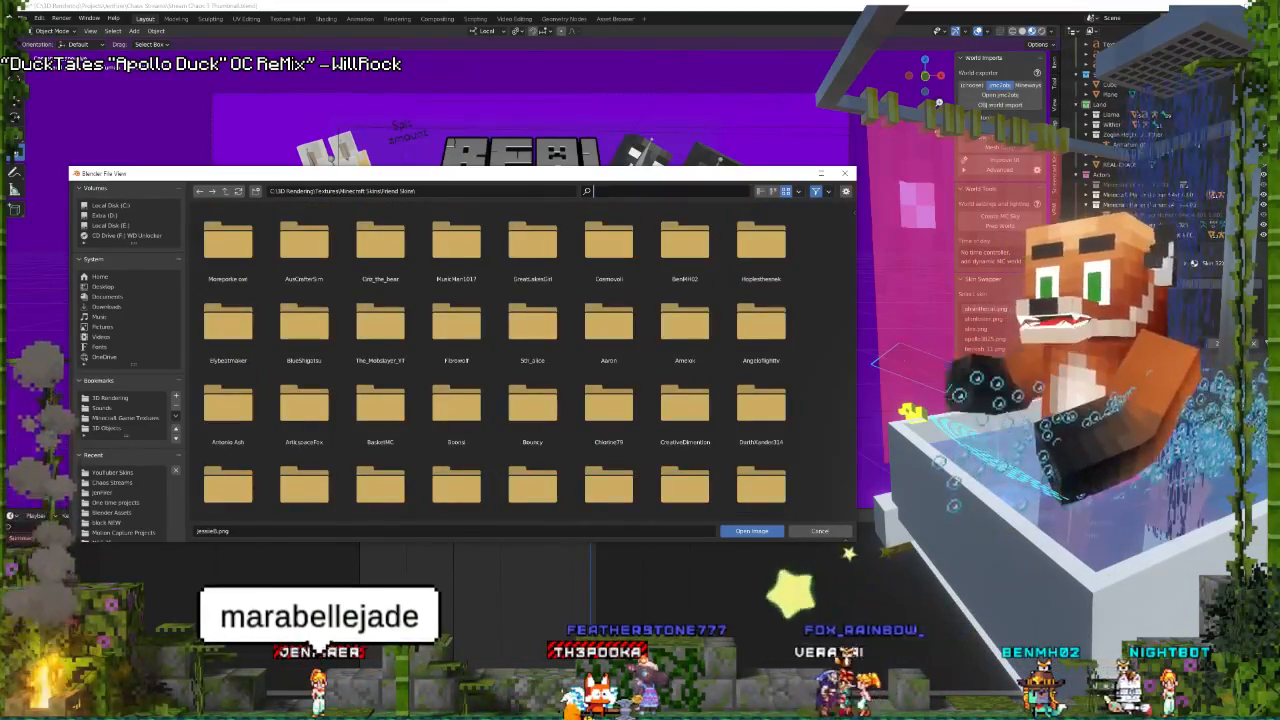
# Load Jade_Final.png from the Community skins folder of the SlackLizard project as the character's skin texture.
pyautogui.click(225, 191)
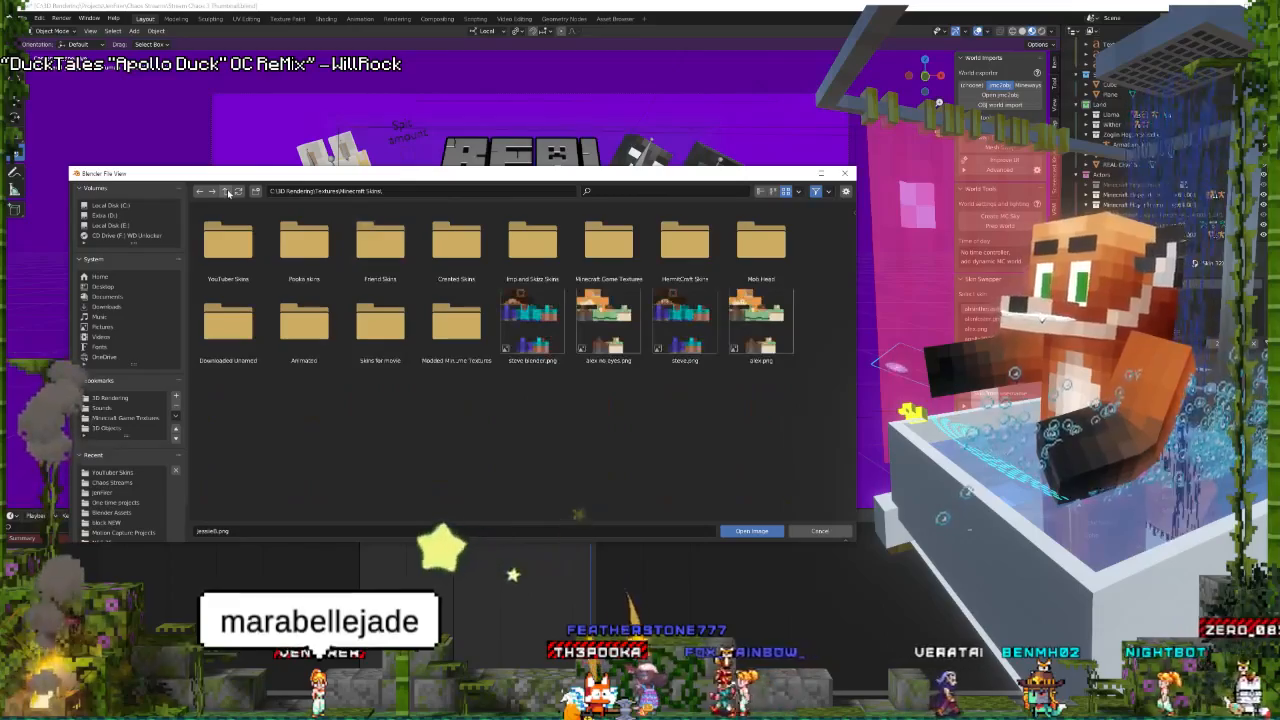
pyautogui.click(225, 191)
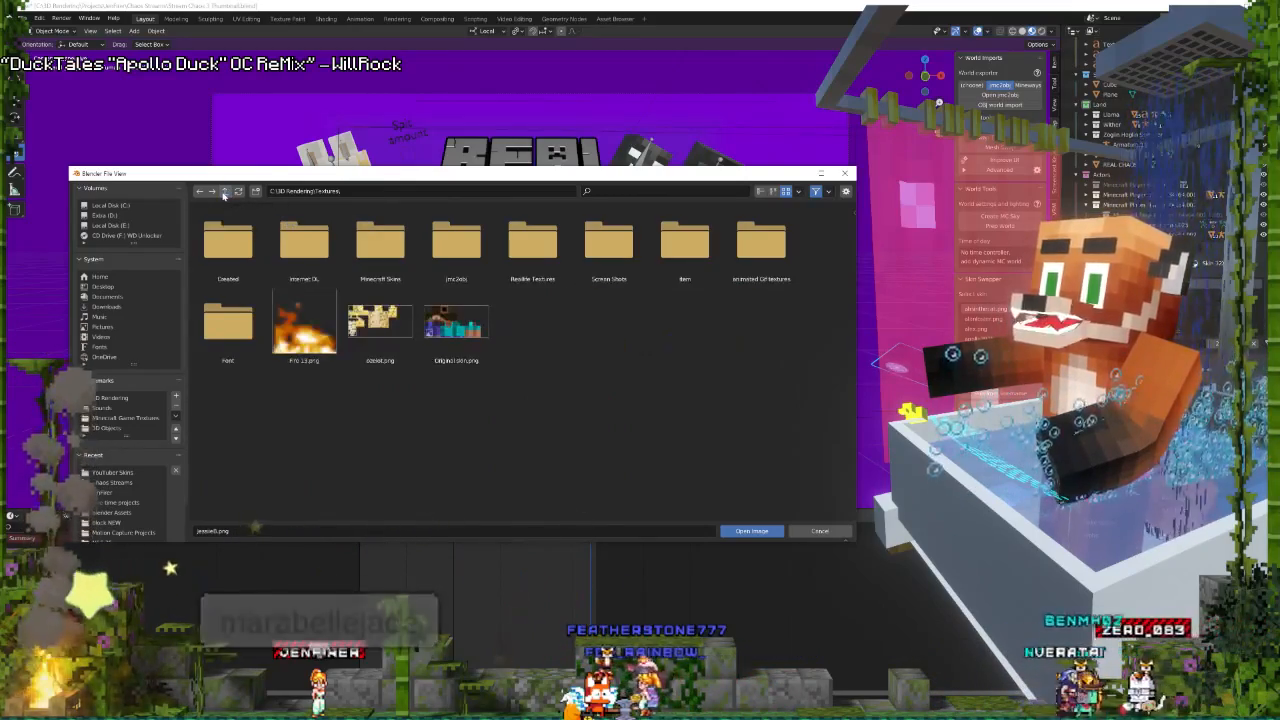
pyautogui.click(225, 191)
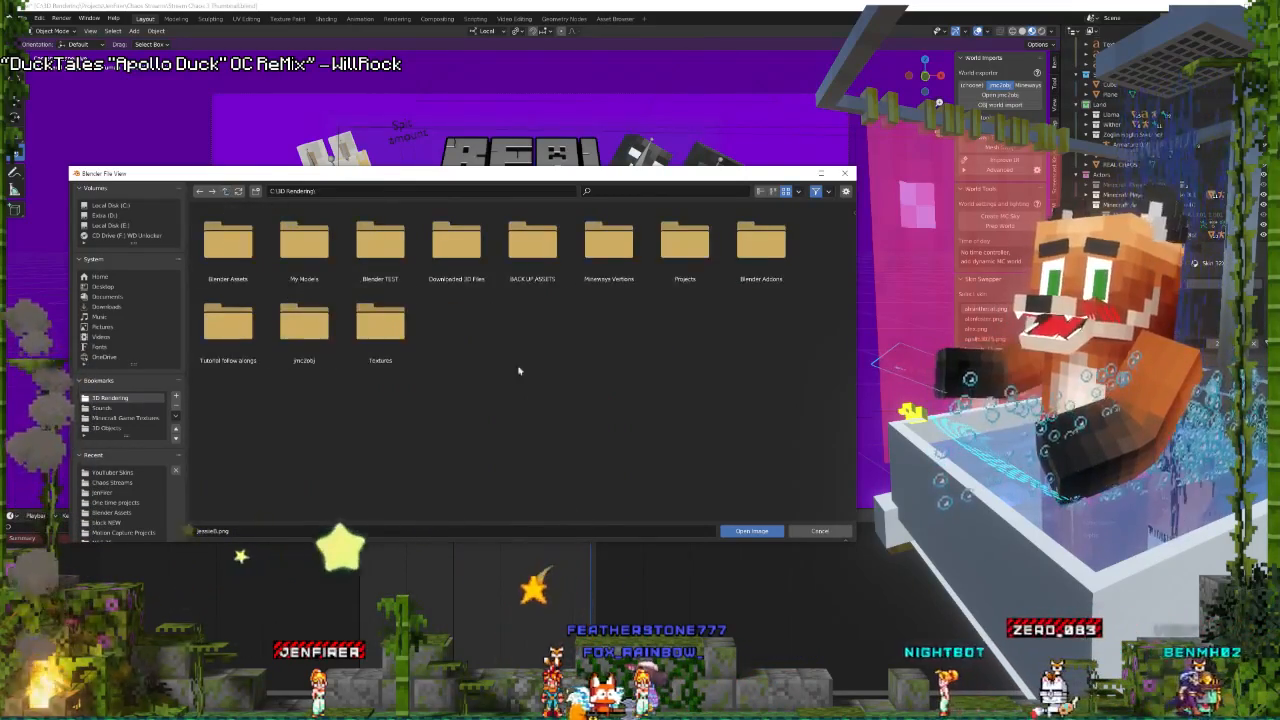
pyautogui.doubleClick(690, 236)
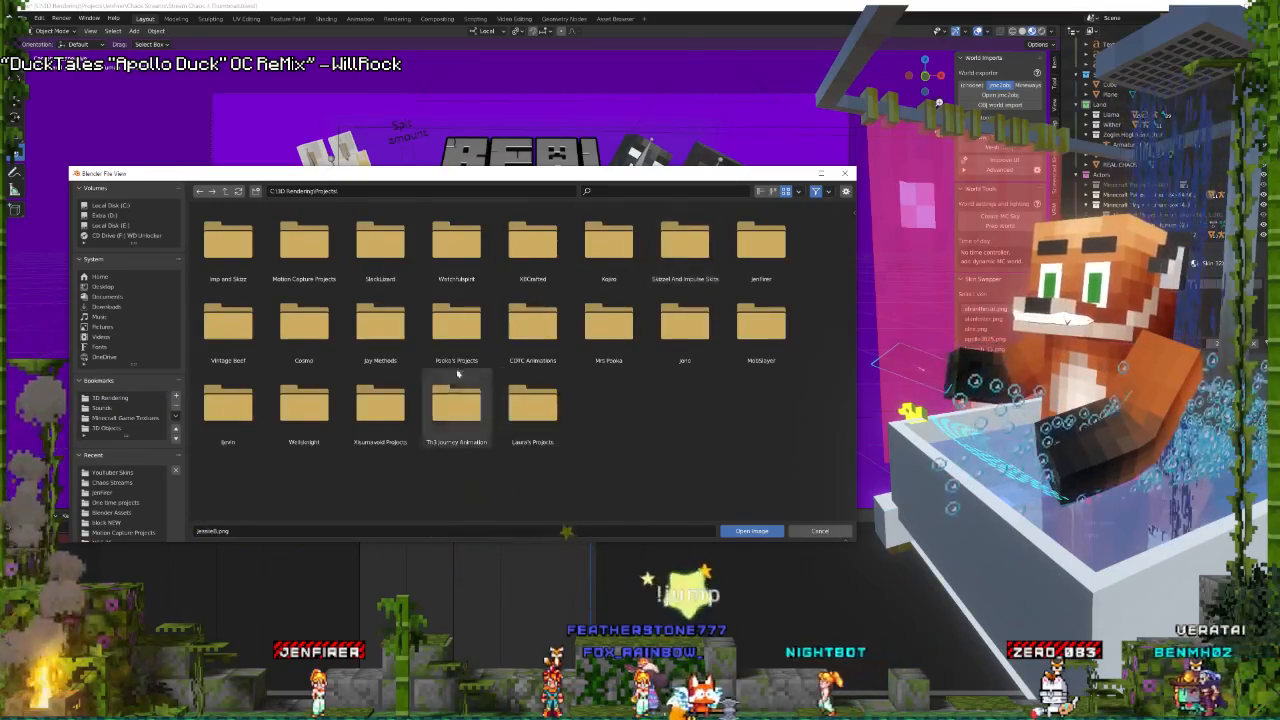
pyautogui.doubleClick(515, 398)
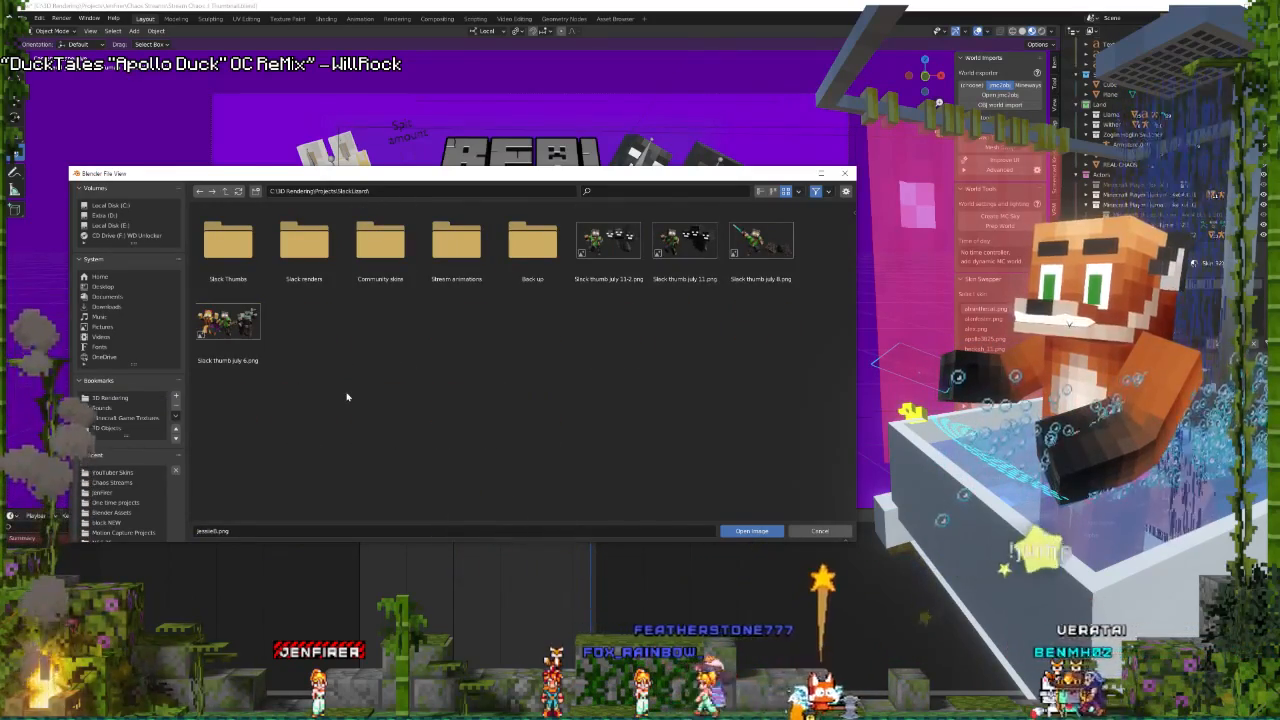
pyautogui.doubleClick(368, 240)
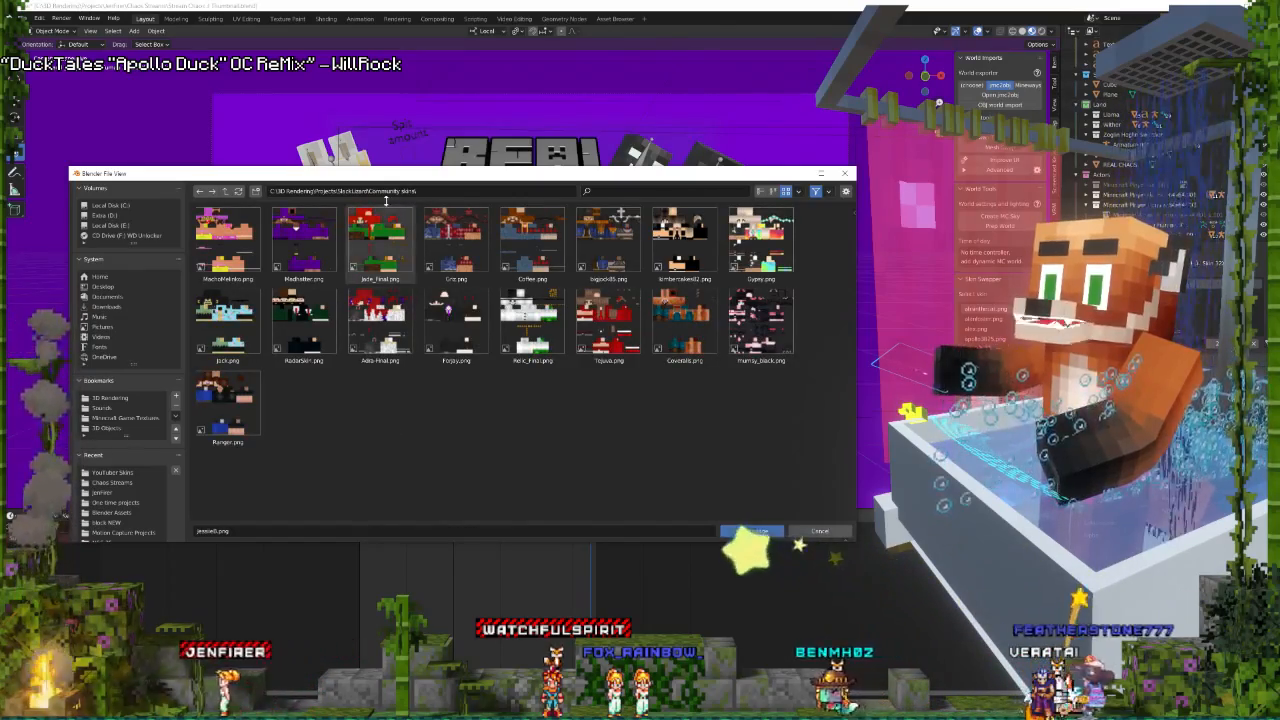
pyautogui.doubleClick(378, 238)
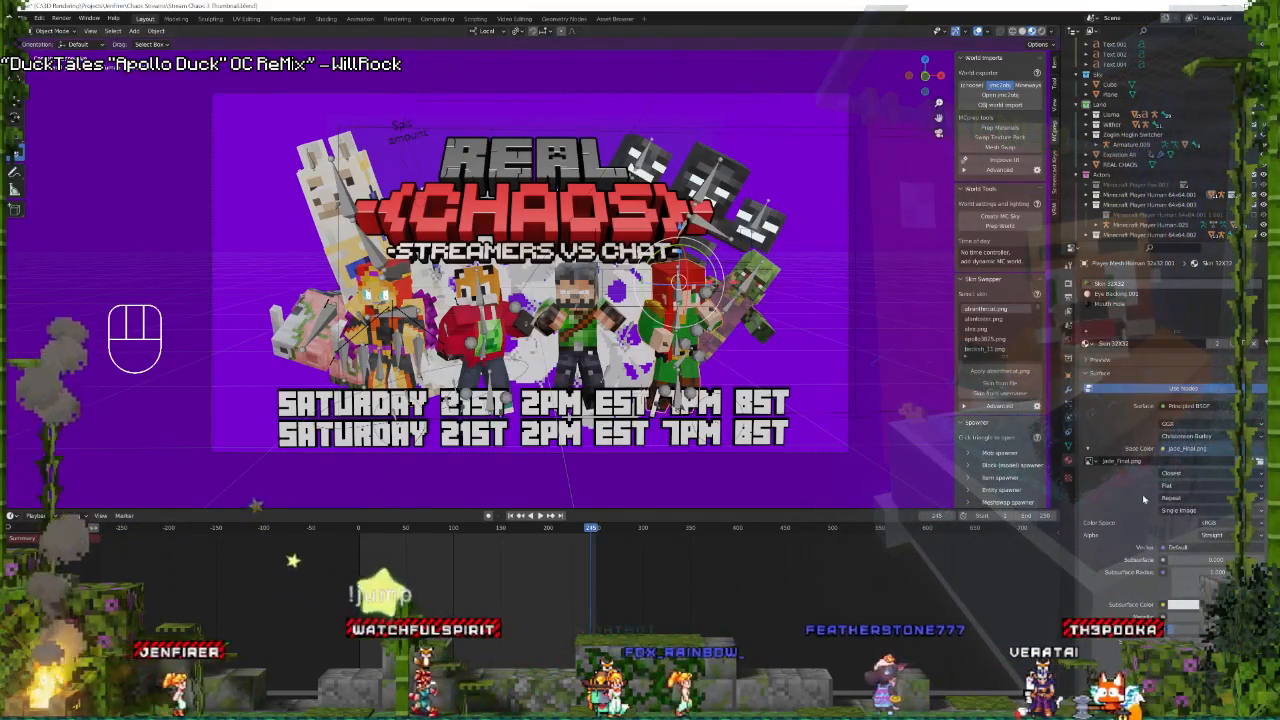
# Lower the Alex Shape Key value on the red-haired character's mesh and check the arms up close.
pyautogui.click(1069, 448)
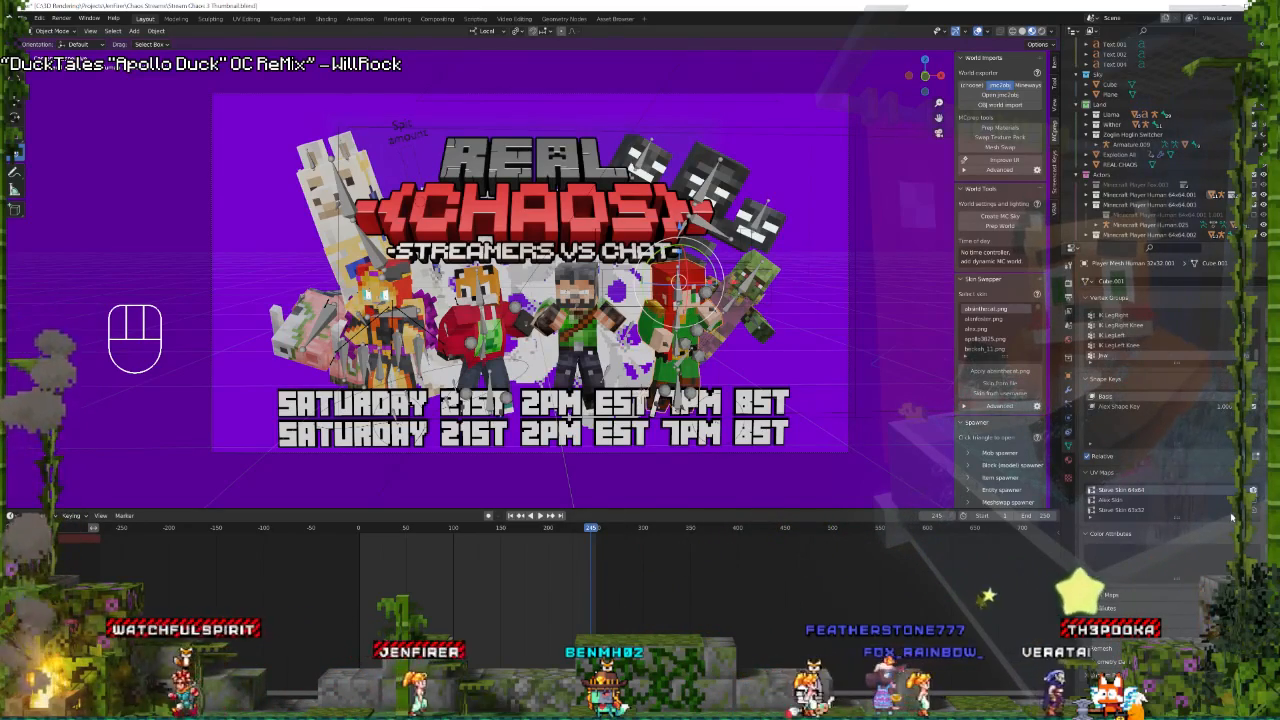
pyautogui.moveTo(1231, 407); pyautogui.dragTo(1150, 407)
pyautogui.moveTo(833, 362); pyautogui.dragTo(529, 252, button='middle')
pyautogui.scroll(4, 723, 402)
pyautogui.press('KP_Decimal')
pyautogui.scroll(5, 483, 249)
pyautogui.scroll(-5, 513, 232)
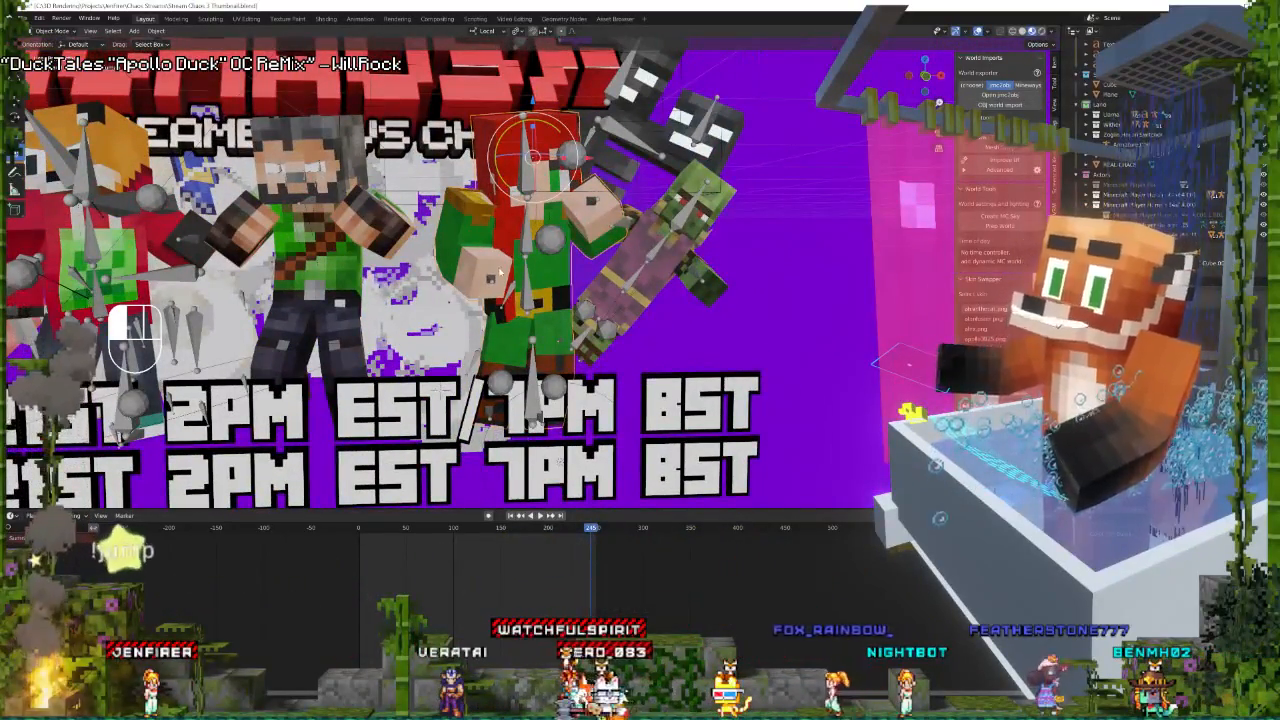
pyautogui.press('KP_0')
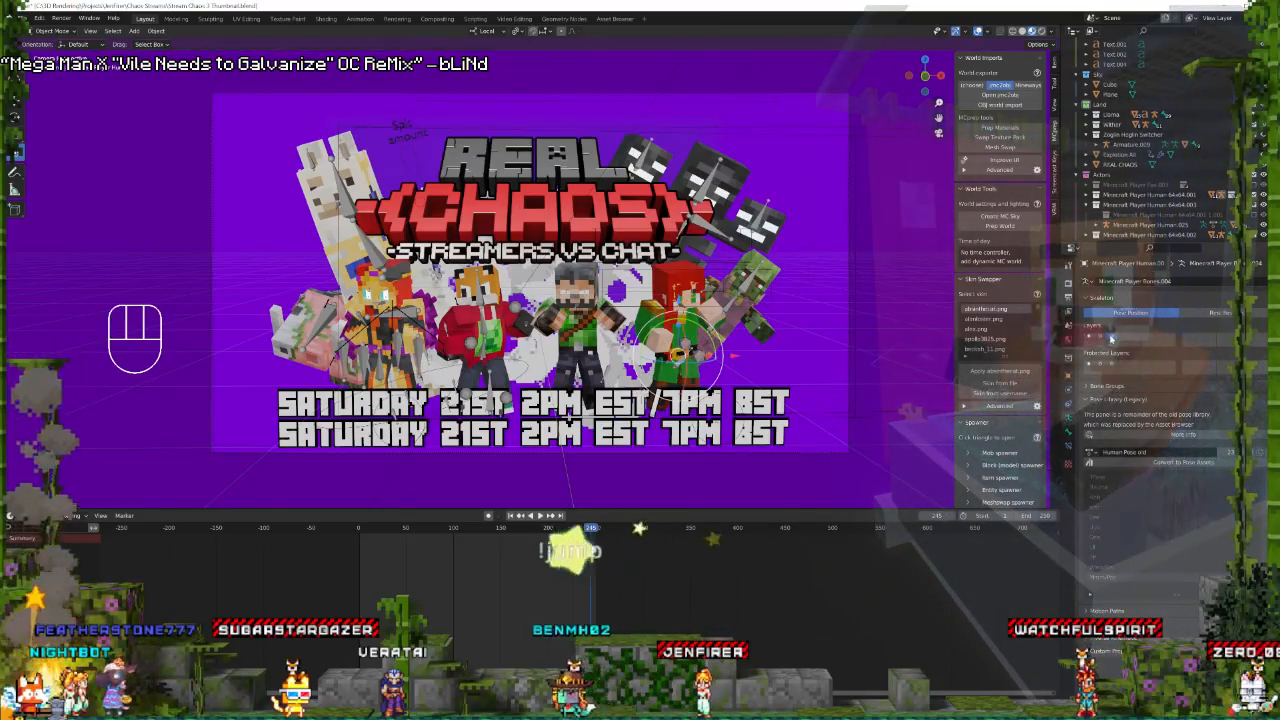
# Put the red-haired character's rig in Pose Mode and adjust the control bones above the eyes.
pyautogui.press('KP_Decimal')
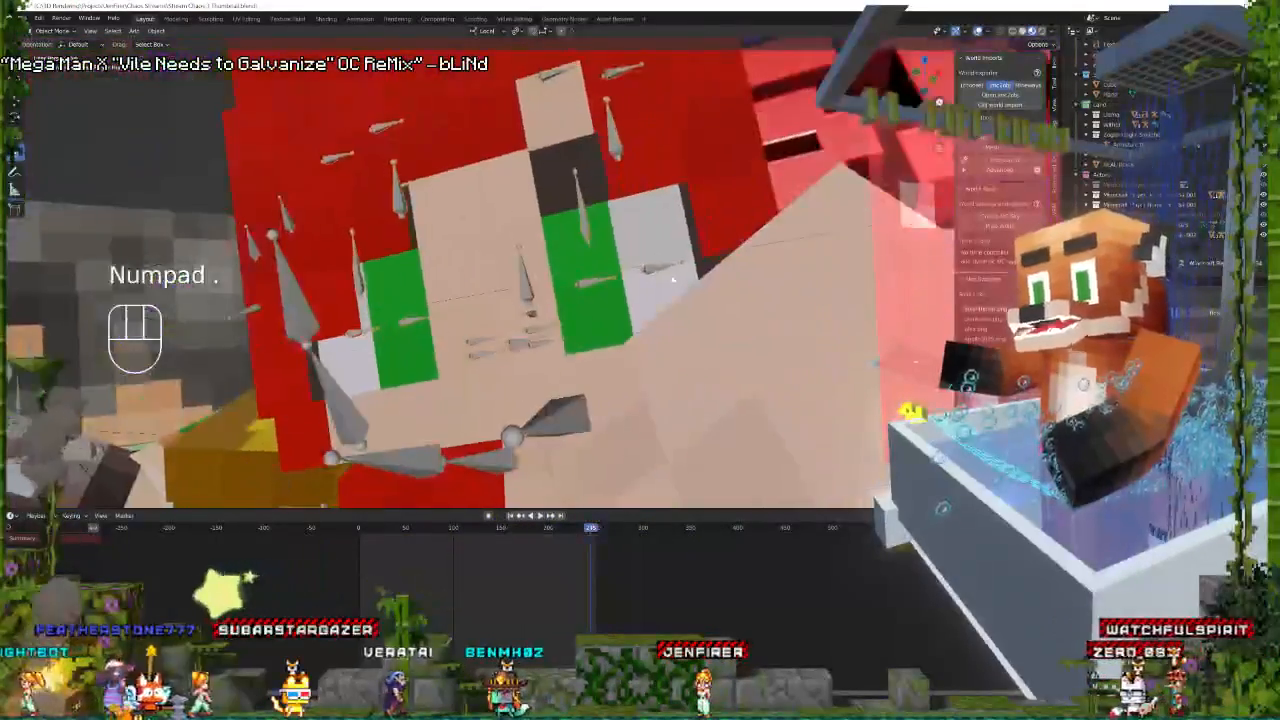
pyautogui.hotkey('ctrl', 'Tab')
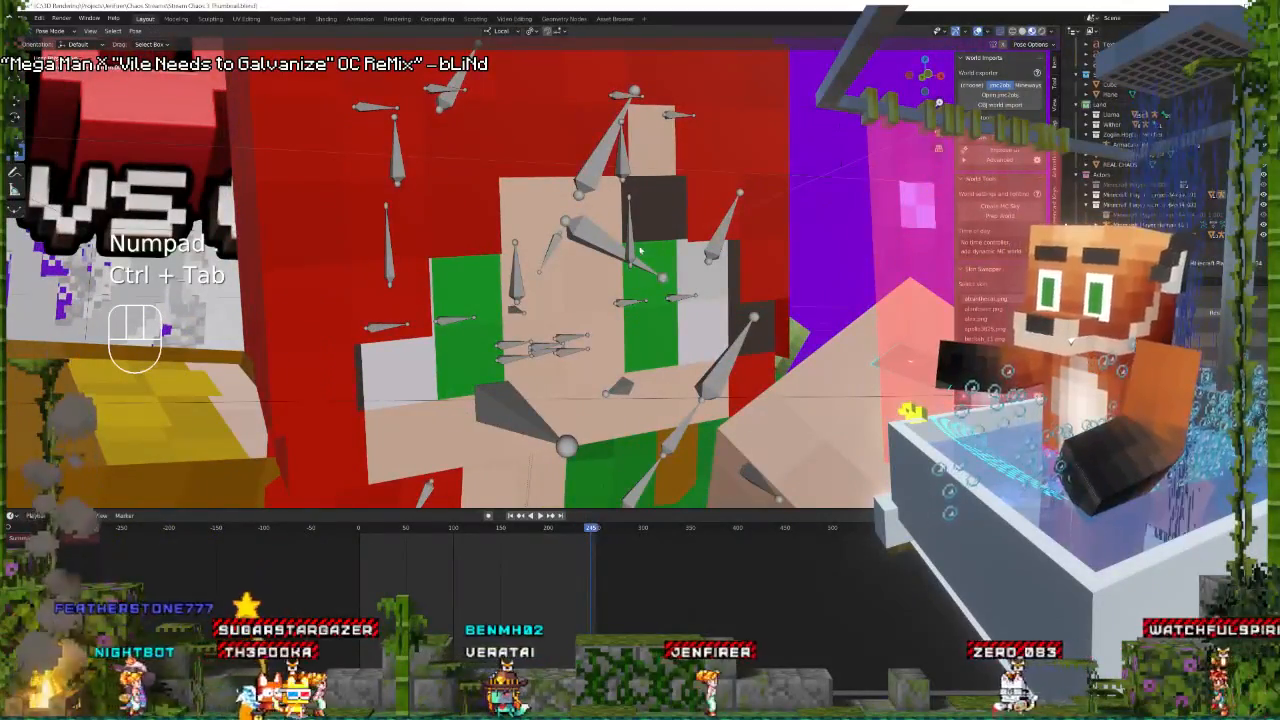
pyautogui.click(633, 248)
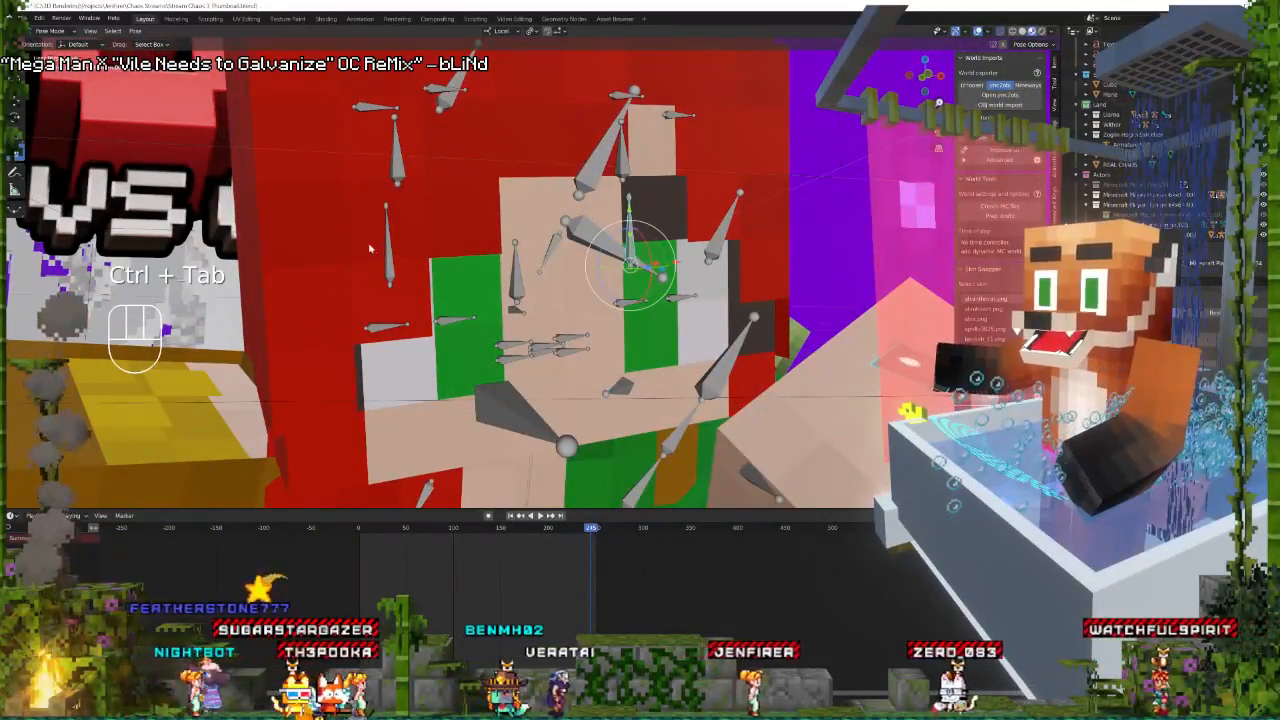
pyautogui.click(402, 174)
pyautogui.moveTo(732, 162); pyautogui.dragTo(585, 200, button='middle')
pyautogui.moveTo(590, 190); pyautogui.dragTo(597, 246)
pyautogui.press('g')
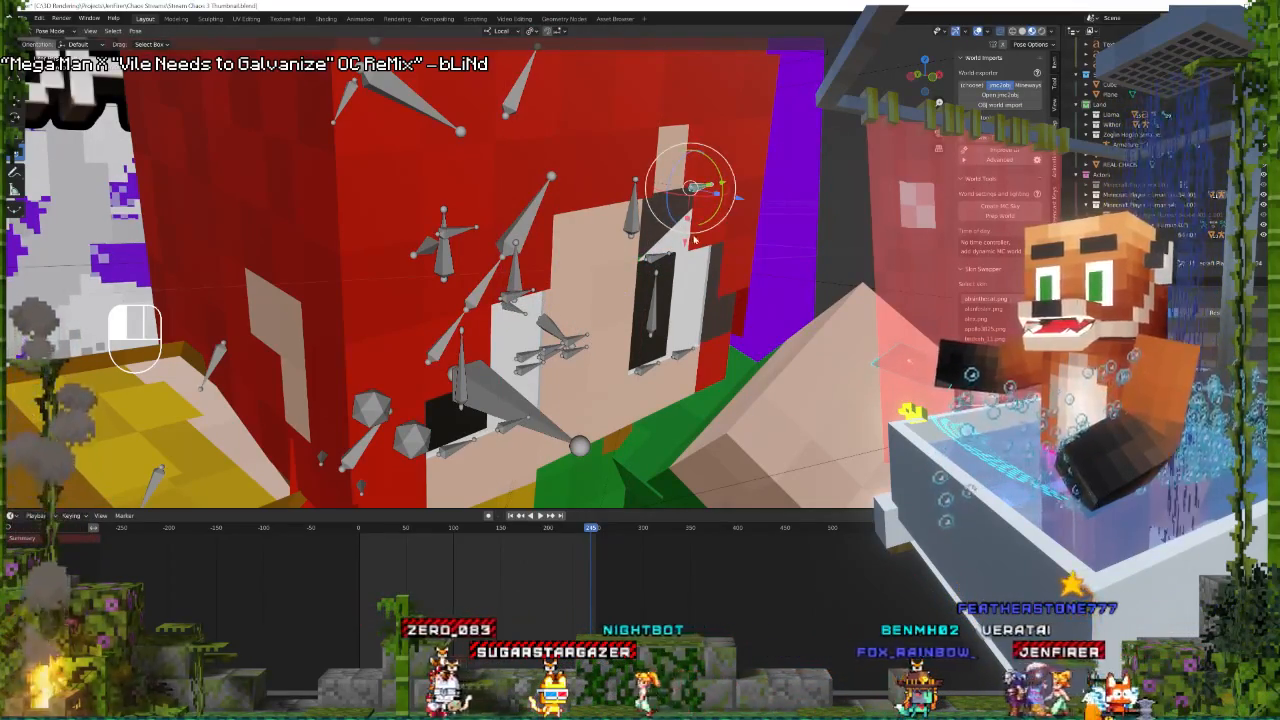
pyautogui.press('g')
pyautogui.press('z')
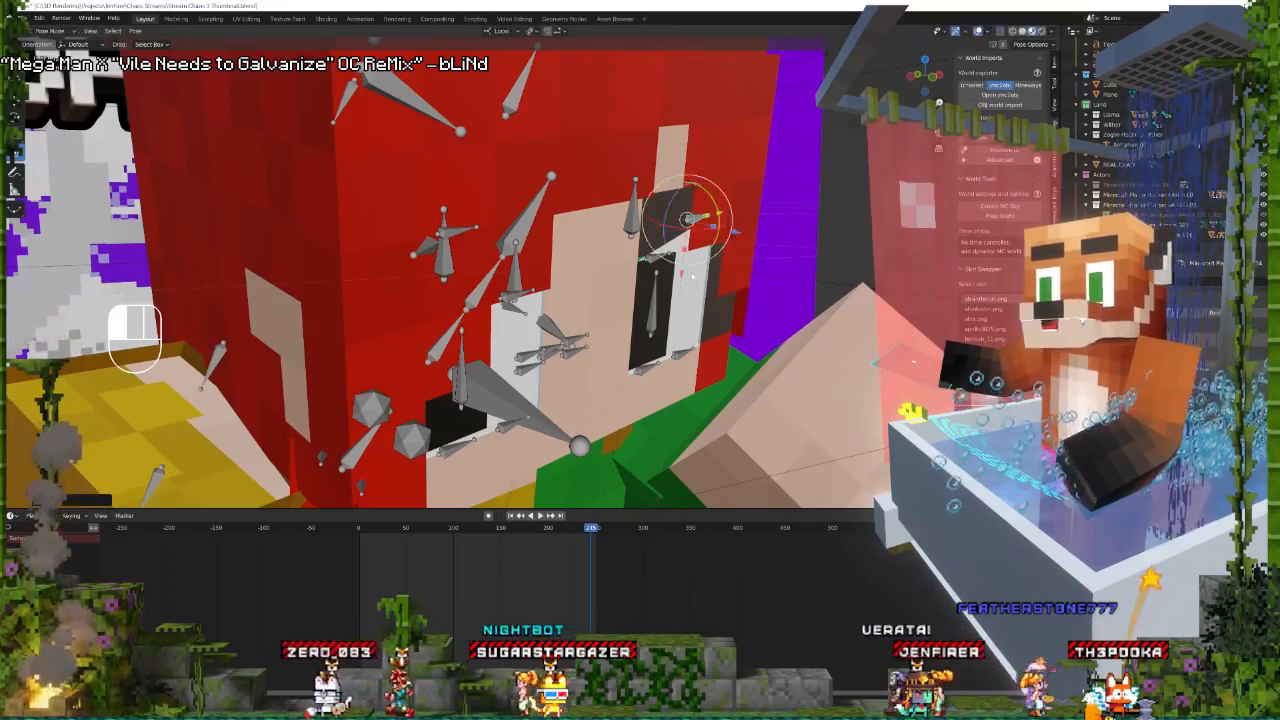
pyautogui.hotkey('ctrl', 'z')
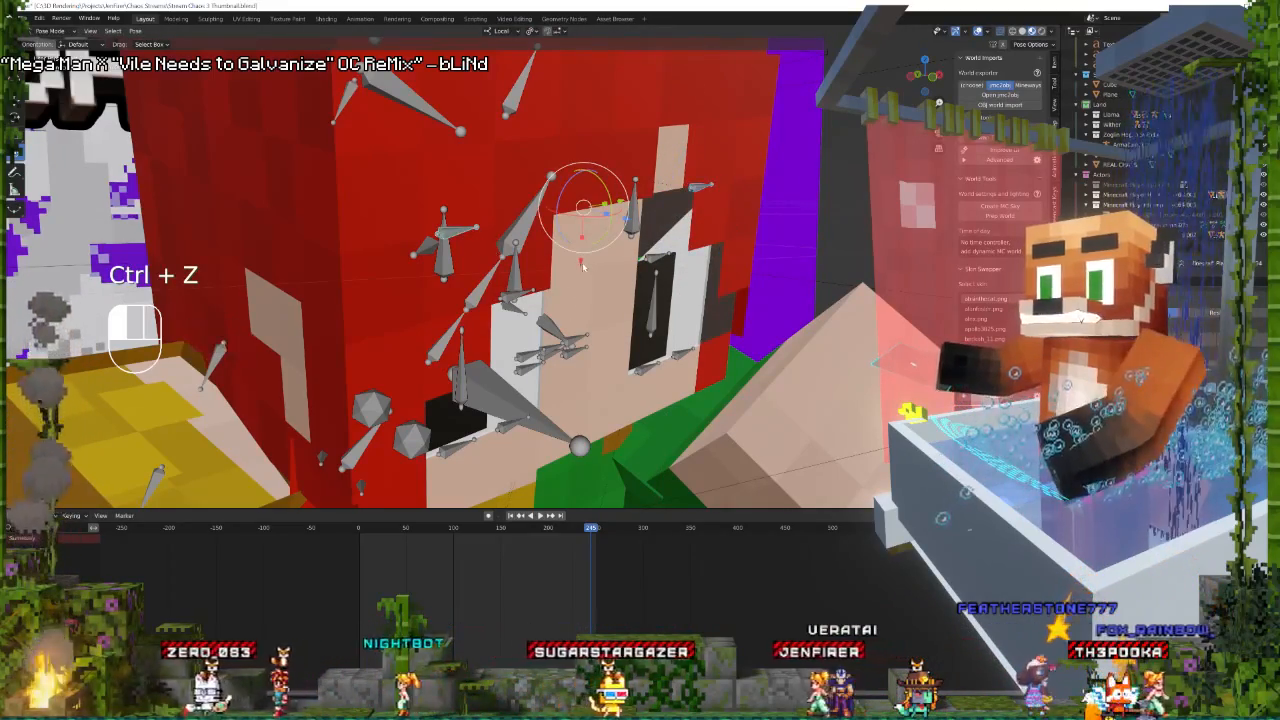
# Lower the control bones above both of the red-haired character's eyes together along the Z axis.
pyautogui.press('g')
pyautogui.press('z')
pyautogui.click(586, 308)
pyautogui.moveTo(586, 308); pyautogui.dragTo(619, 281, button='middle')
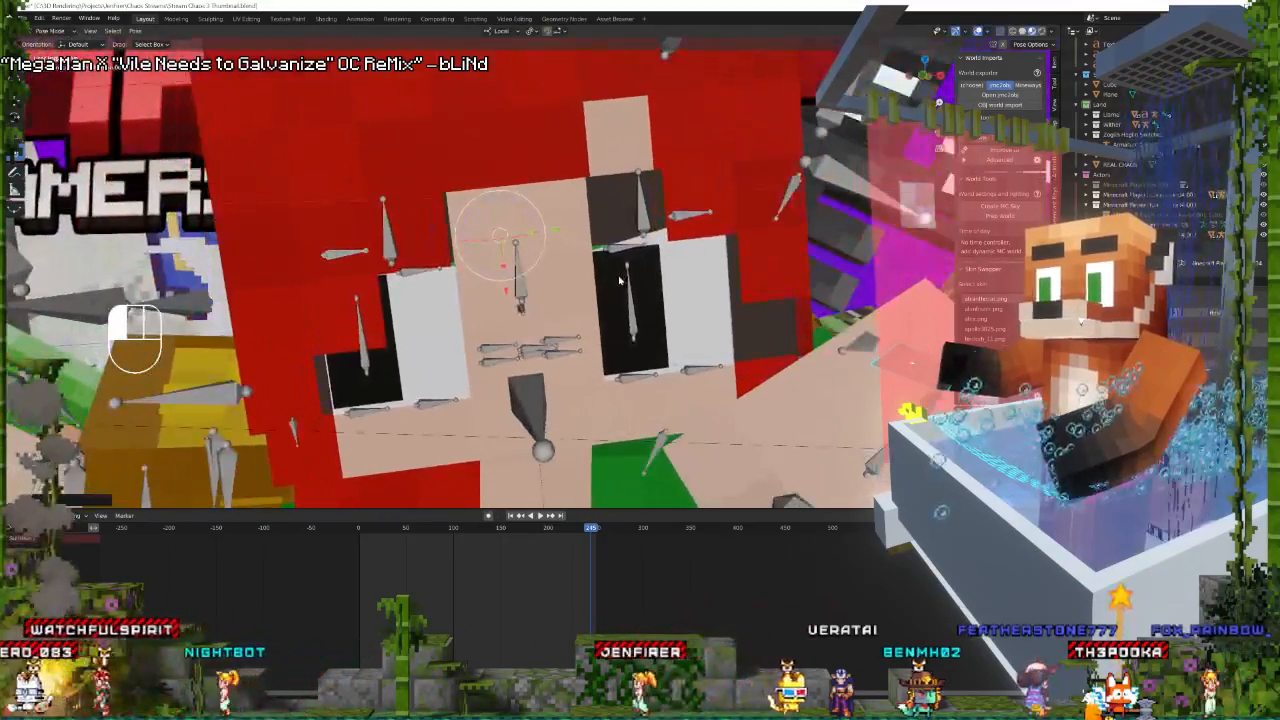
# Return to Object Mode and assign the green Pupil.003 material to the red-haired character's pupils.
pyautogui.hotkey('ctrl', 'Tab')
pyautogui.click(652, 328)
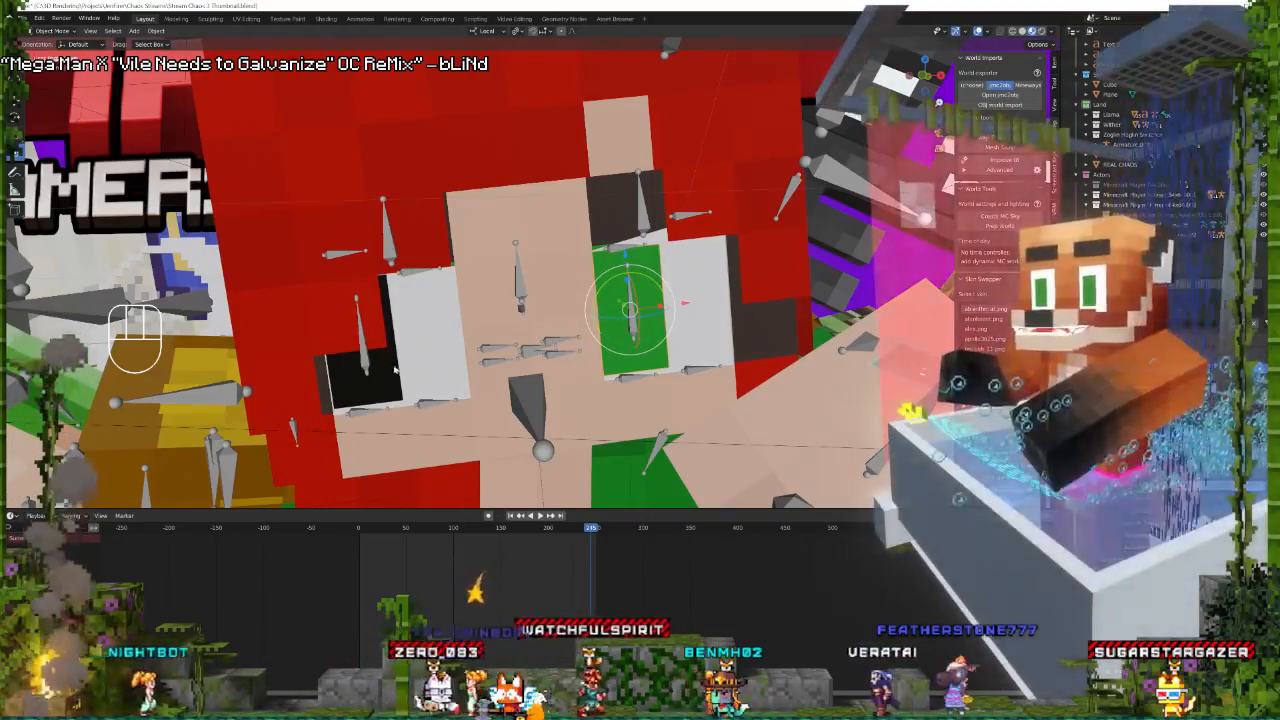
pyautogui.keyDown('shift'); pyautogui.rightClick(360, 340); pyautogui.keyUp('shift')
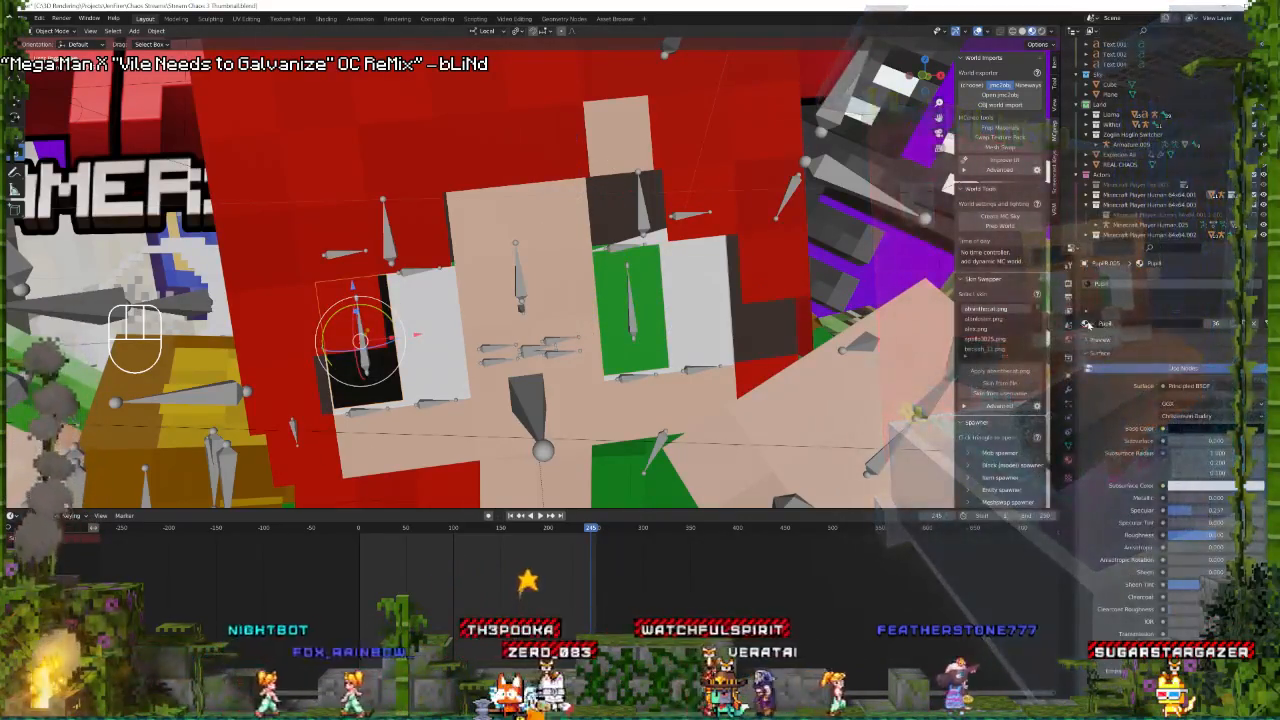
pyautogui.scroll(-6, 1144, 378)
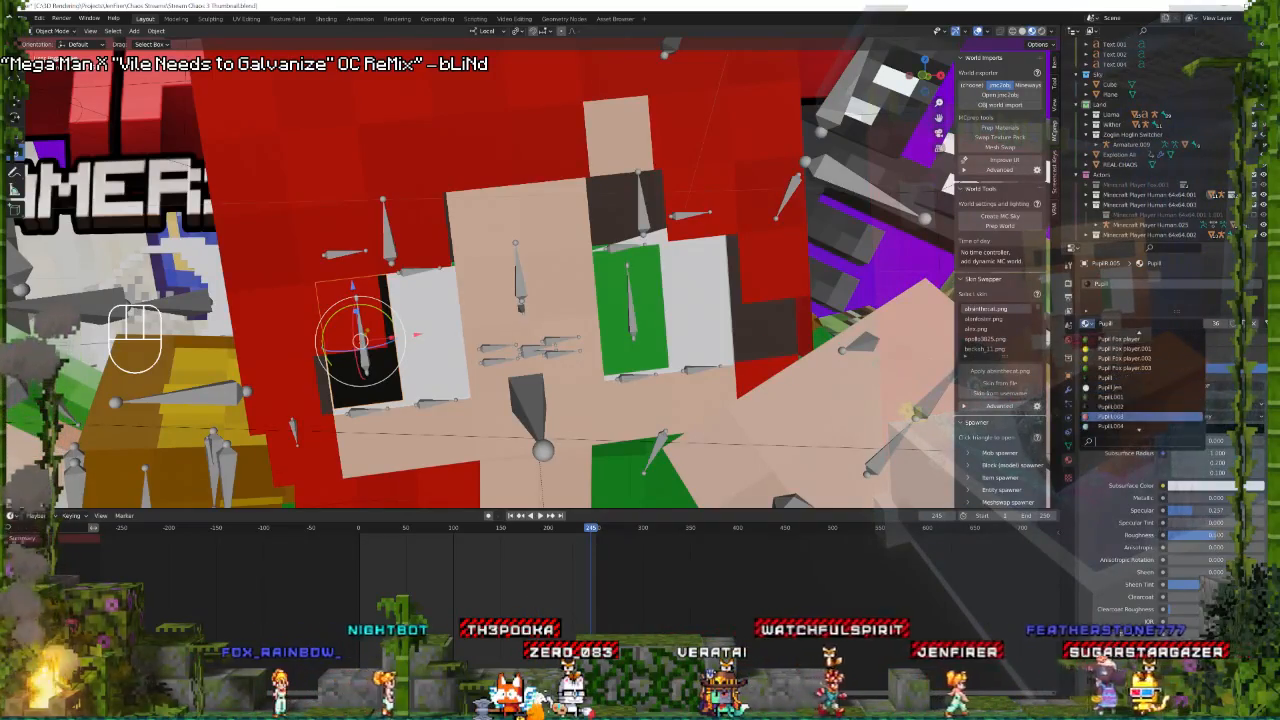
pyautogui.click(1121, 417)
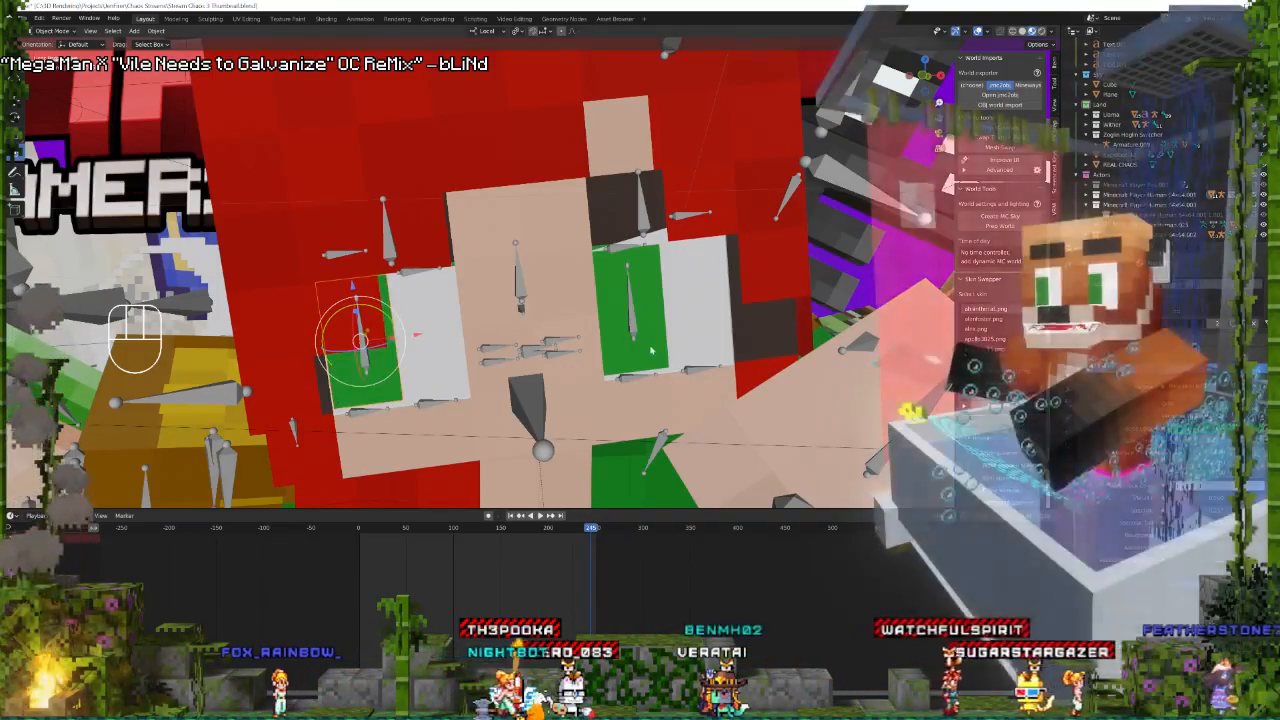
pyautogui.scroll(-9, 570, 300)
pyautogui.moveTo(560, 290); pyautogui.dragTo(180, 372, button='middle')
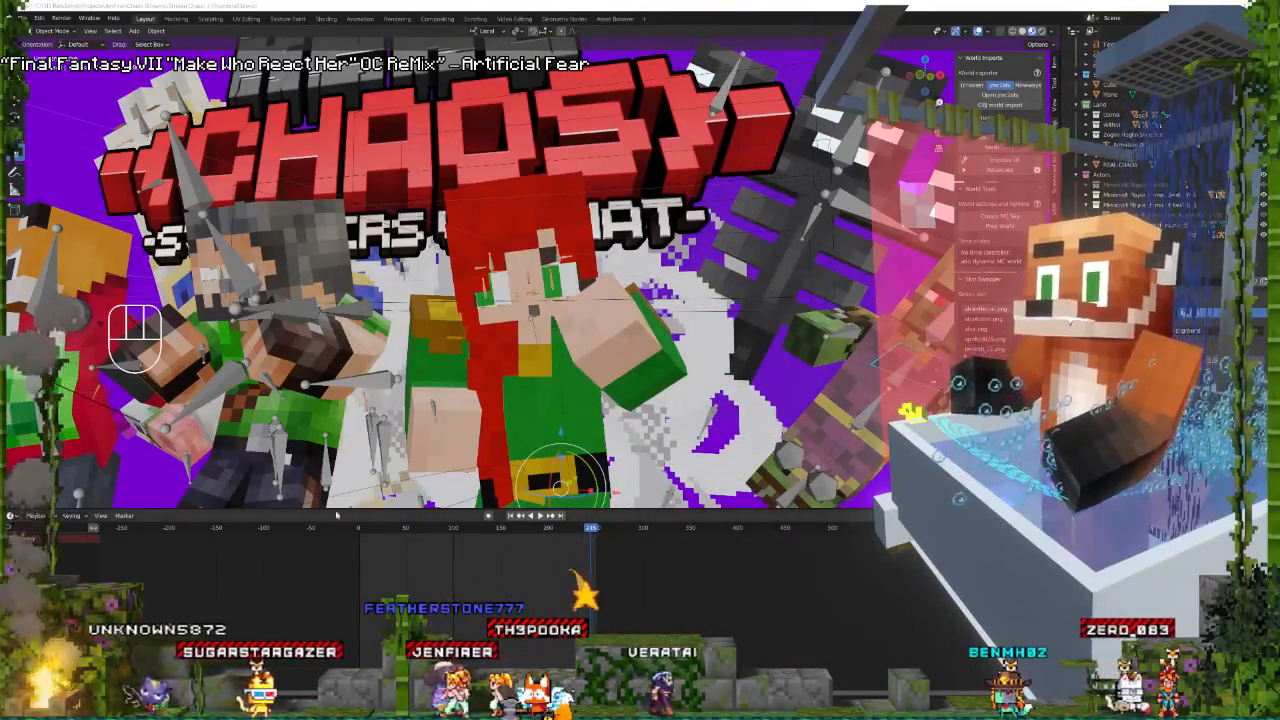
# Replace the text of the lower duplicate date line with "BRING IT ON", without quotation marks, in the camera view.
pyautogui.press('KP_0')
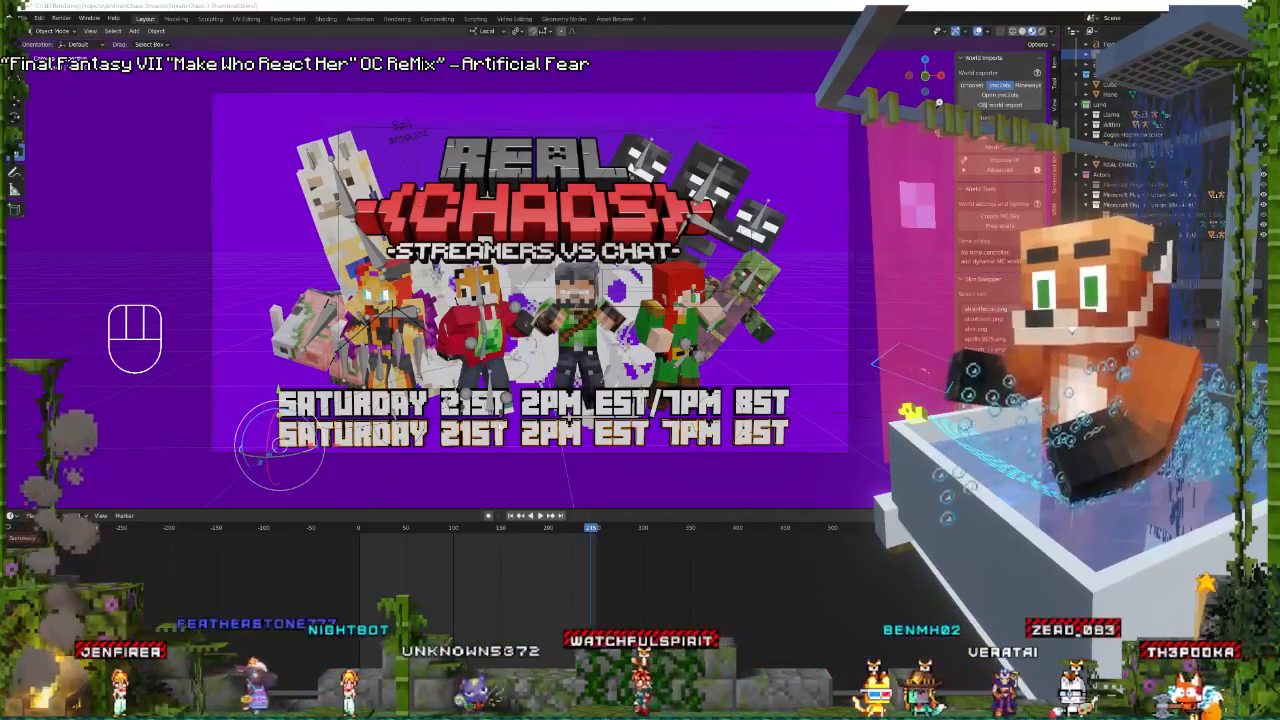
pyautogui.rightClick(500, 436)
pyautogui.press('Tab')
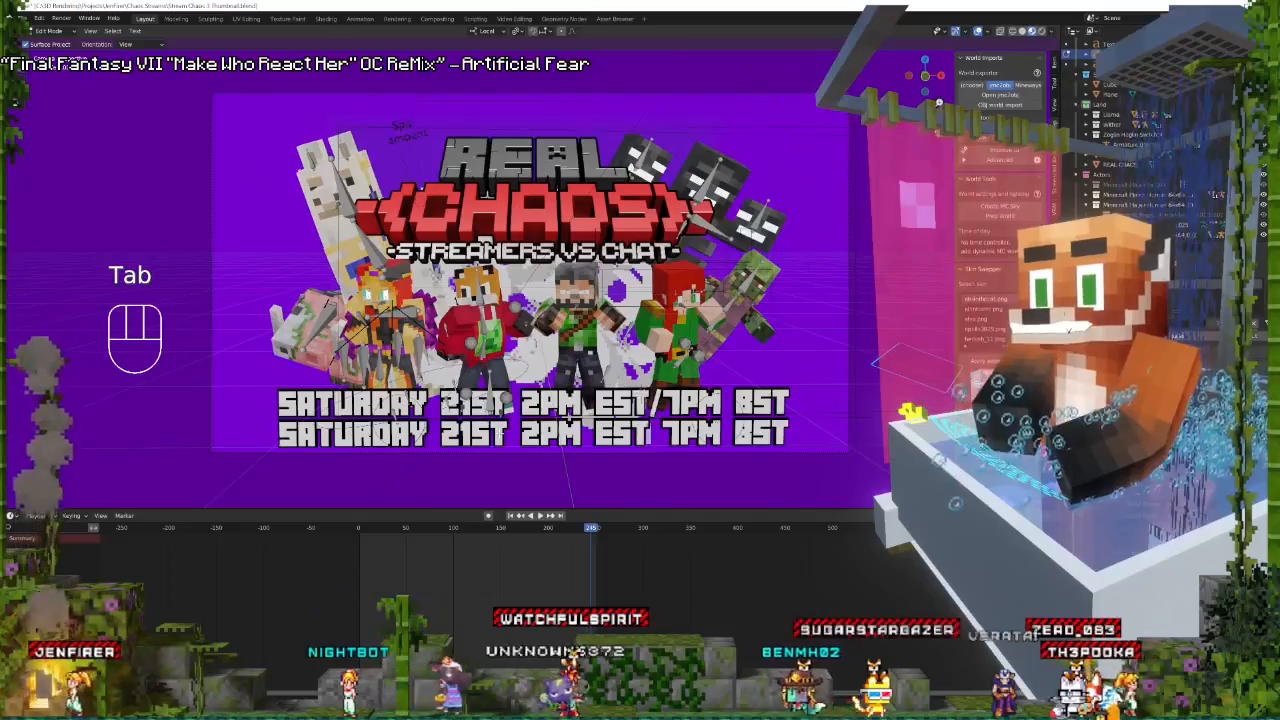
pyautogui.press('Right')
pyautogui.press('Right')
pyautogui.press('BackSpace')
pyautogui.press('BackSpace')
pyautogui.press('BackSpace')
pyautogui.press('BackSpace')
pyautogui.press('BackSpace')
pyautogui.press('BackSpace')
pyautogui.press('BackSpace')
pyautogui.press('BackSpace')
pyautogui.press('BackSpace')
pyautogui.press('BackSpace')
pyautogui.press('BackSpace')
pyautogui.press('BackSpace')
pyautogui.press('BackSpace')
pyautogui.press('BackSpace')
pyautogui.press('BackSpace')
pyautogui.press('BackSpace')
pyautogui.press('BackSpace')
pyautogui.press('BackSpace')
pyautogui.press('BackSpace')
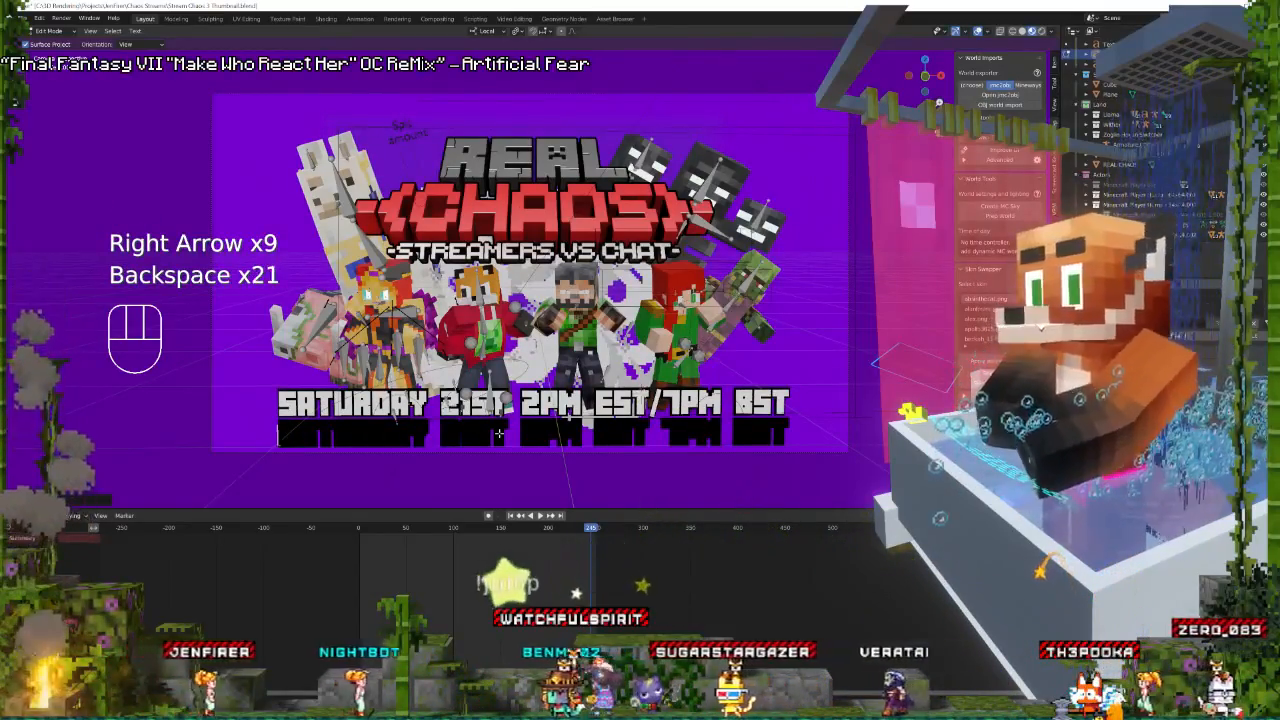
pyautogui.write('BRINK')
pyautogui.hotkey('shift', 'BackSpace')
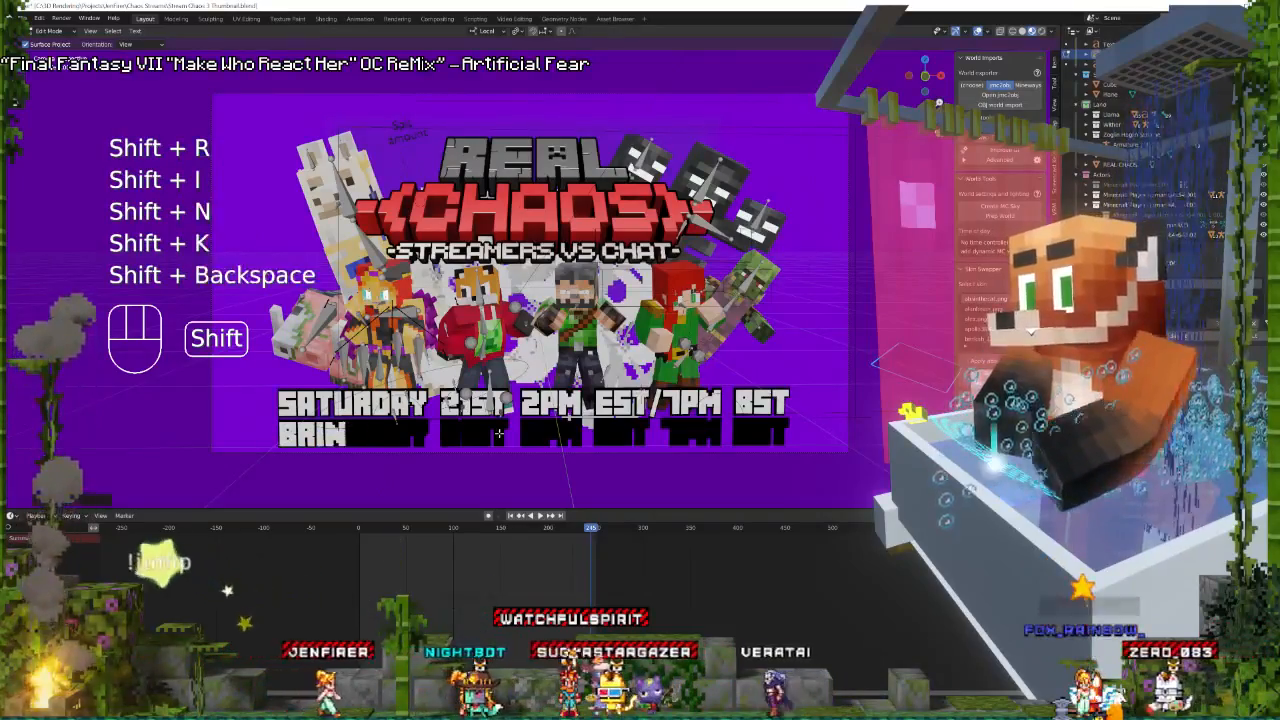
pyautogui.write('G IT')
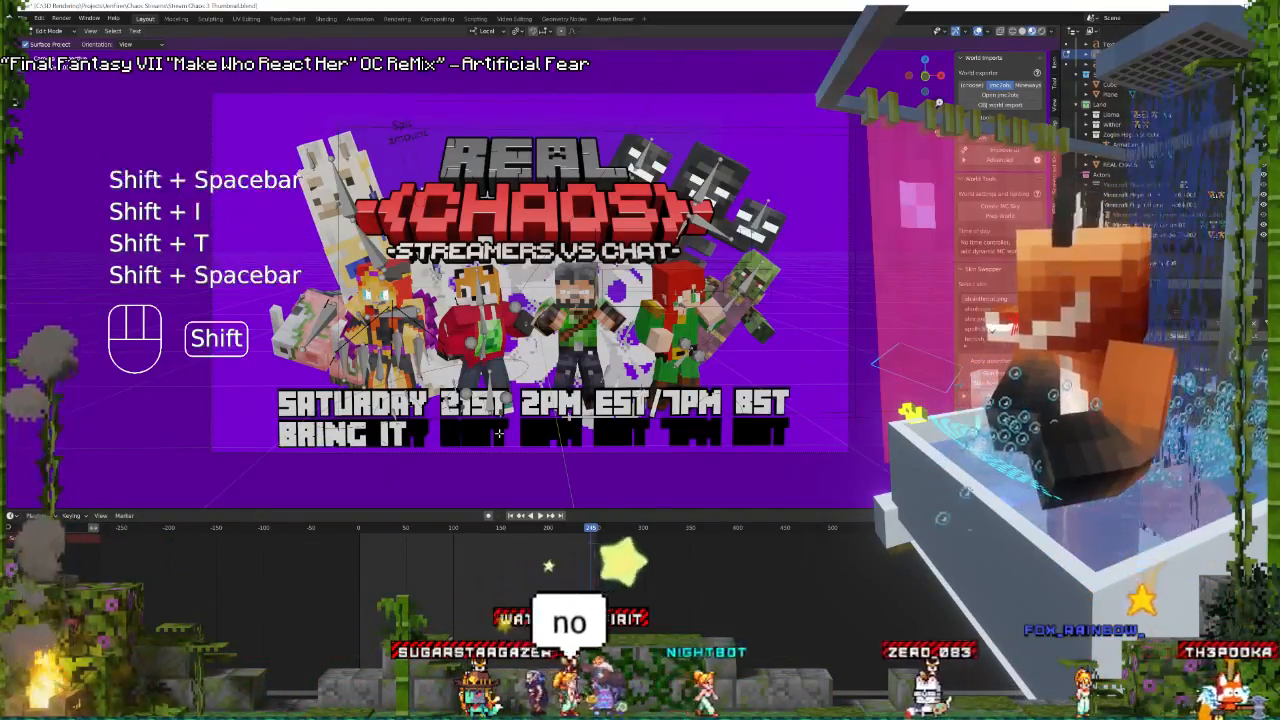
pyautogui.write(' ON')
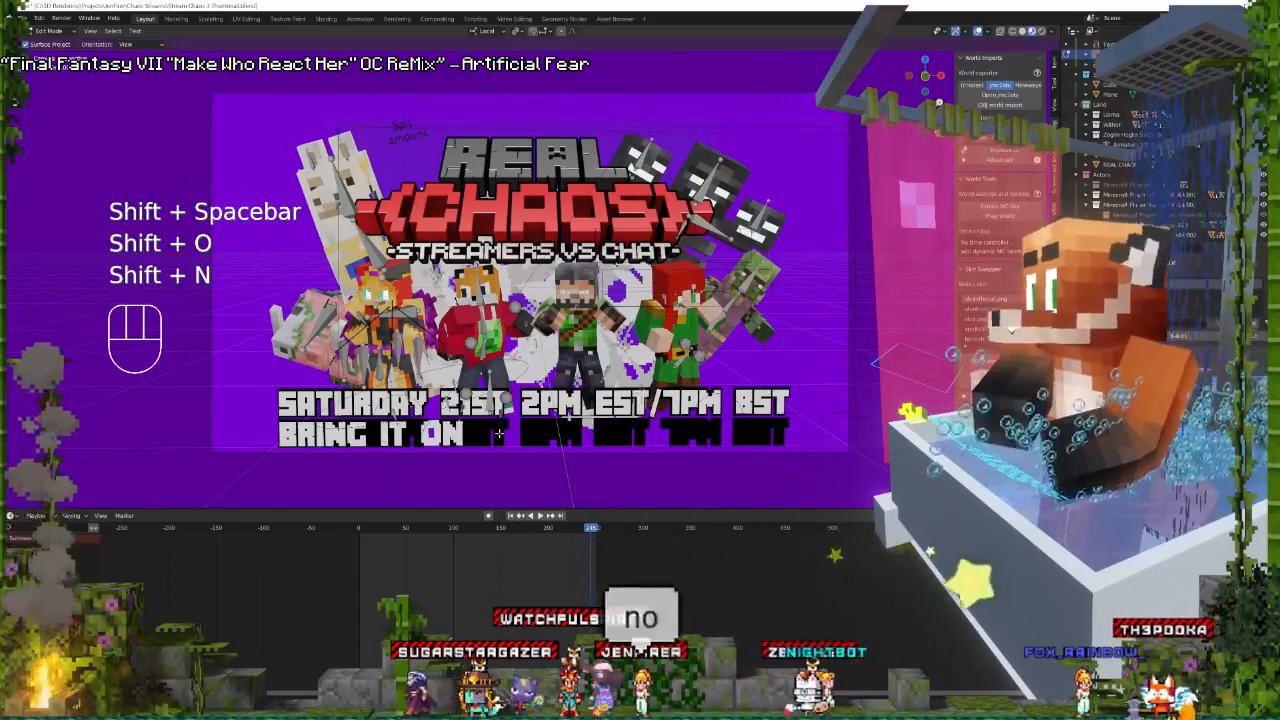
pyautogui.write('"')
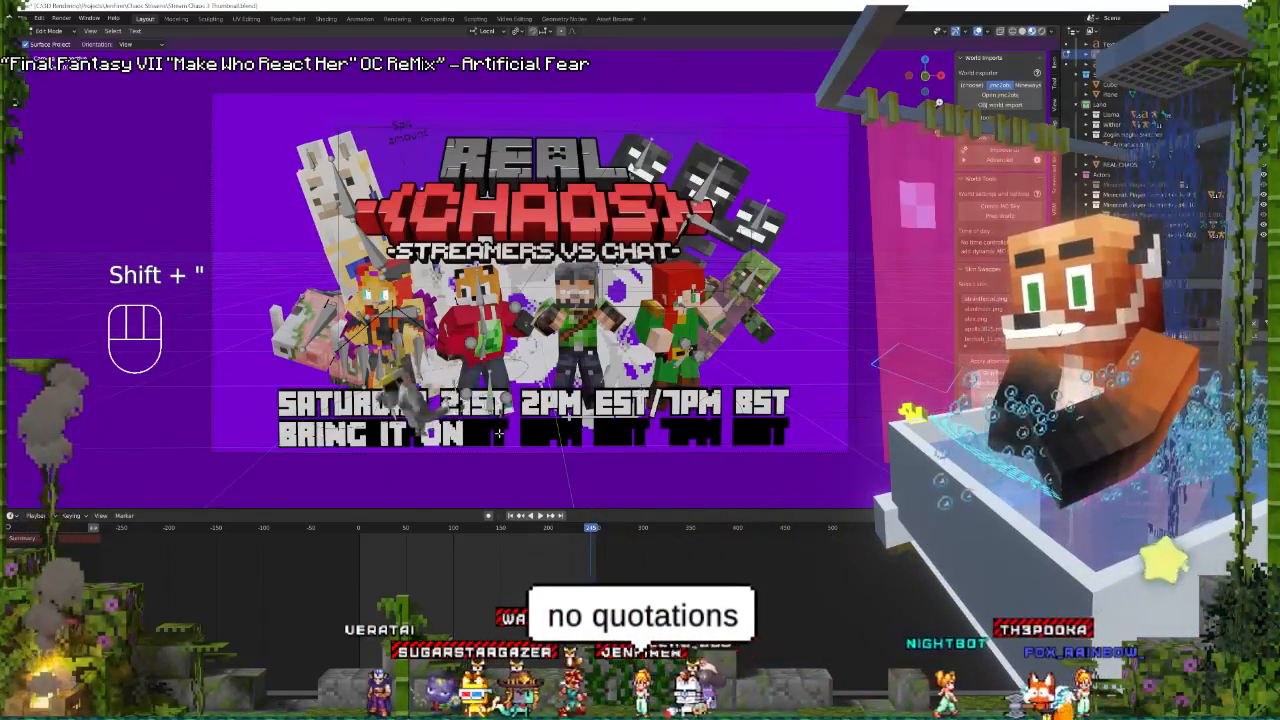
pyautogui.press('BackSpace')
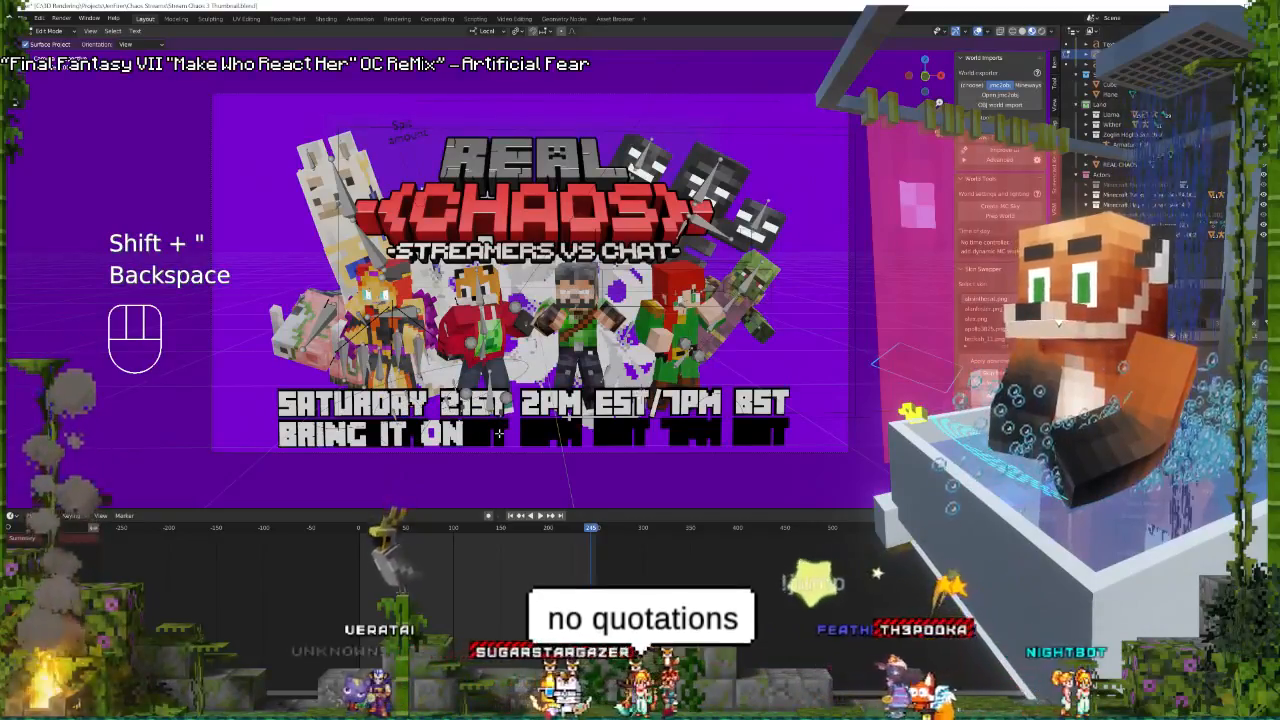
# Replace the text of the black backing copy behind the lower line with "BRING IT ON" and return to Object Mode.
pyautogui.press('Tab')
pyautogui.press('Tab')
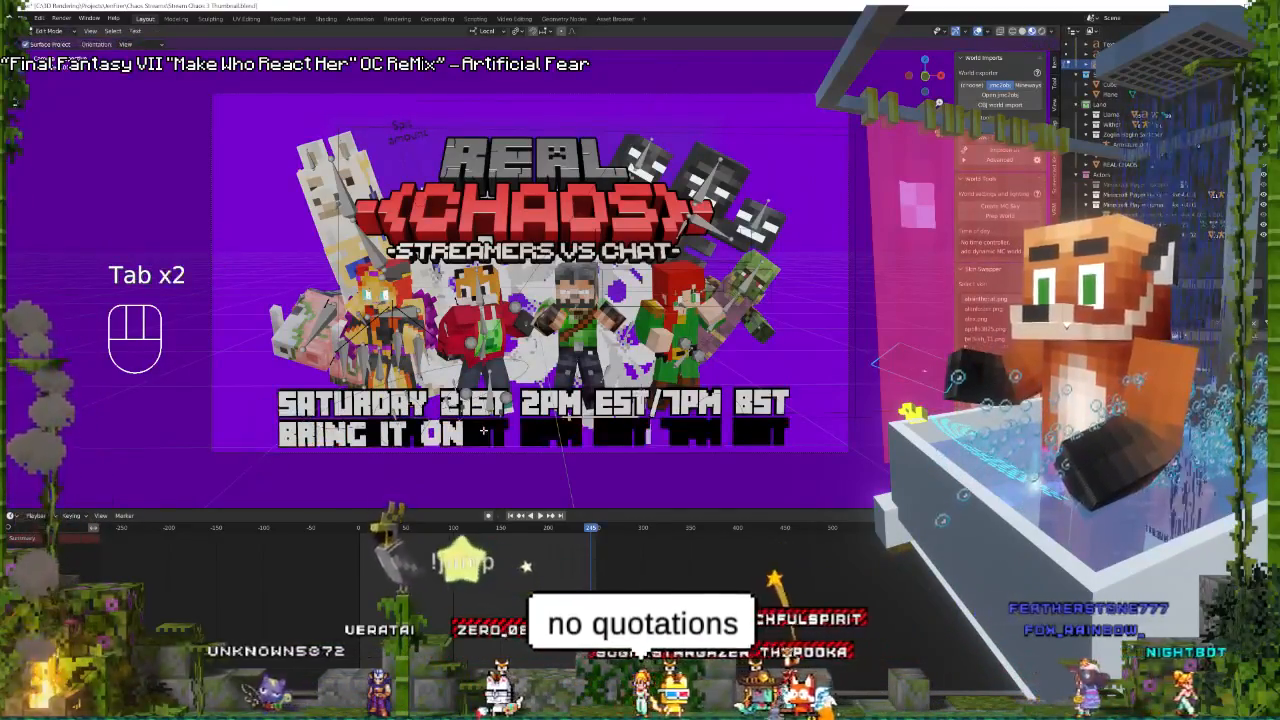
pyautogui.press('Right')
pyautogui.press('Right')
pyautogui.press('Right')
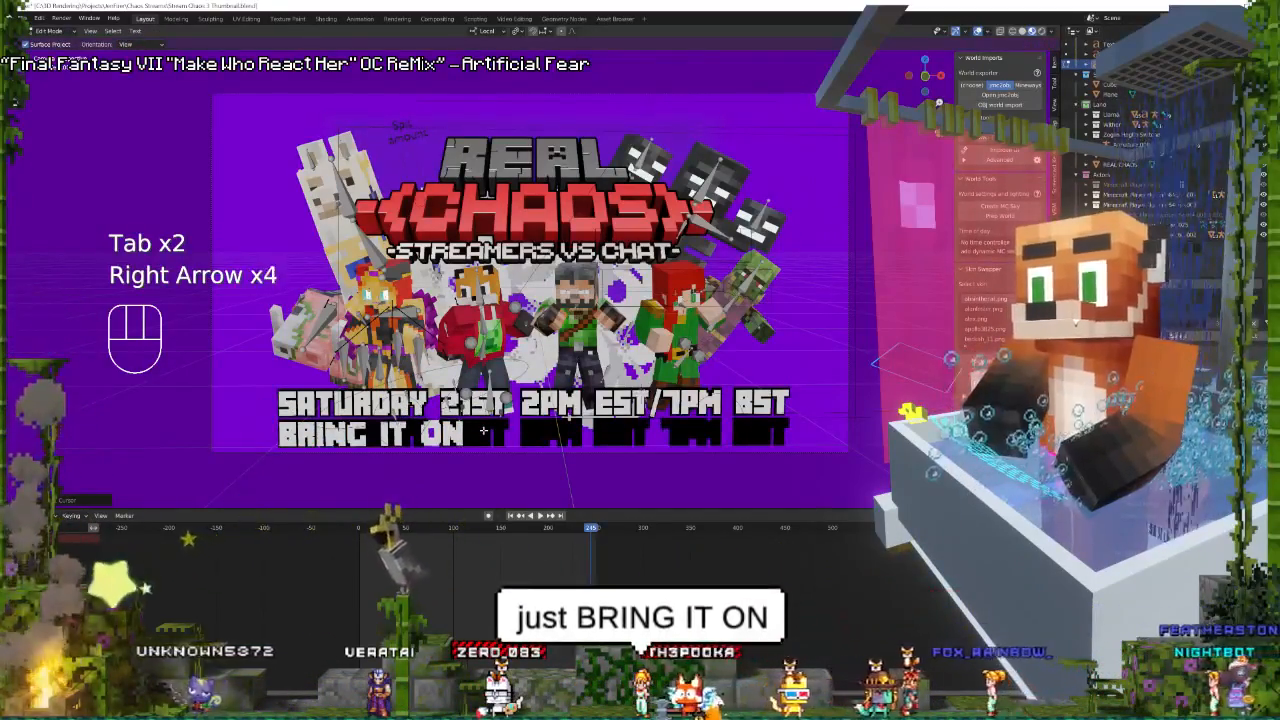
pyautogui.press('Right')
pyautogui.press('Right')
pyautogui.press('Right')
pyautogui.press('Right')
pyautogui.press('Right')
pyautogui.press('BackSpace')
pyautogui.press('BackSpace')
pyautogui.press('BackSpace')
pyautogui.press('BackSpace')
pyautogui.press('BackSpace')
pyautogui.press('BackSpace')
pyautogui.press('BackSpace')
pyautogui.press('BackSpace')
pyautogui.press('BackSpace')
pyautogui.press('BackSpace')
pyautogui.press('BackSpace')
pyautogui.press('BackSpace')
pyautogui.press('BackSpace')
pyautogui.press('BackSpace')
pyautogui.press('BackSpace')
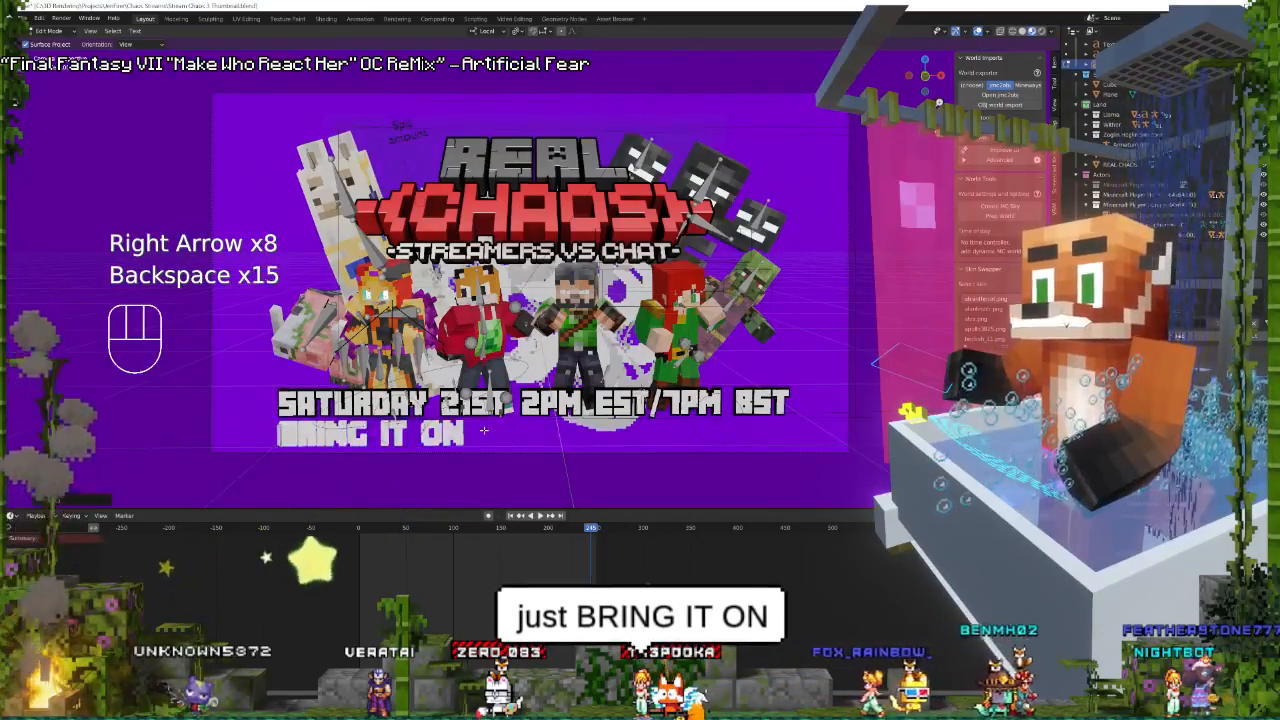
pyautogui.write('BRI')
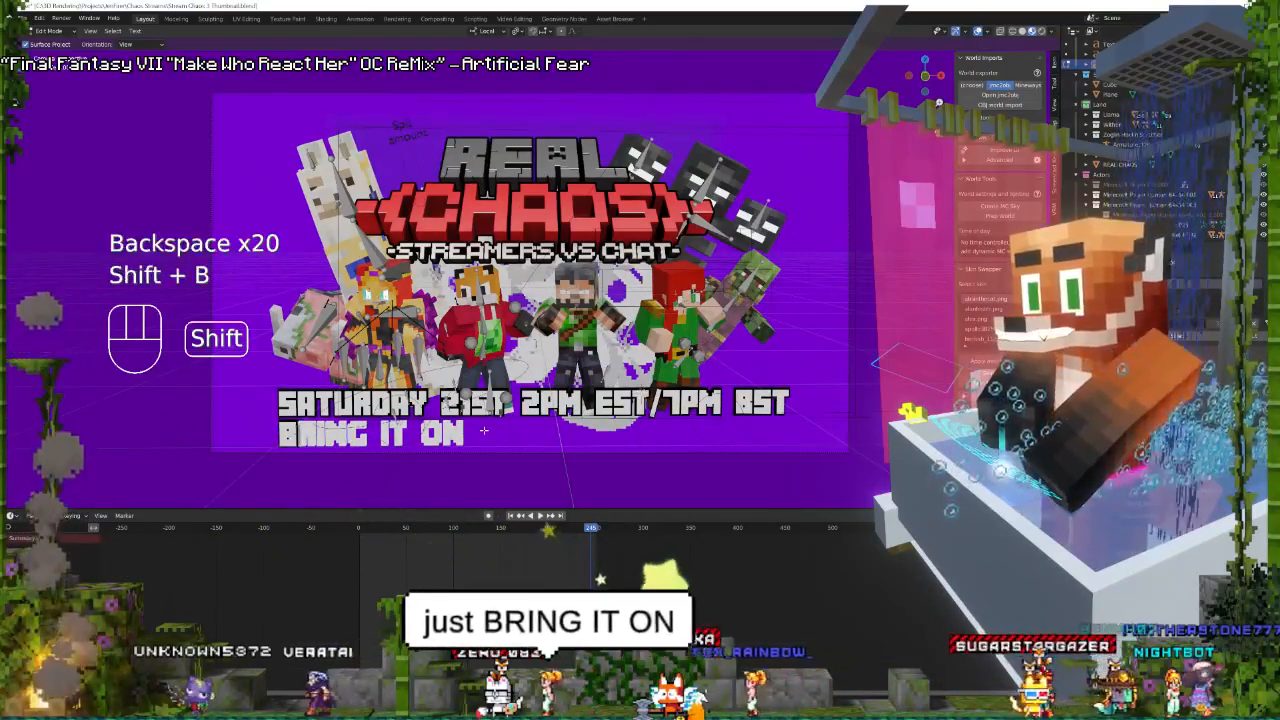
pyautogui.write('NG IT ')
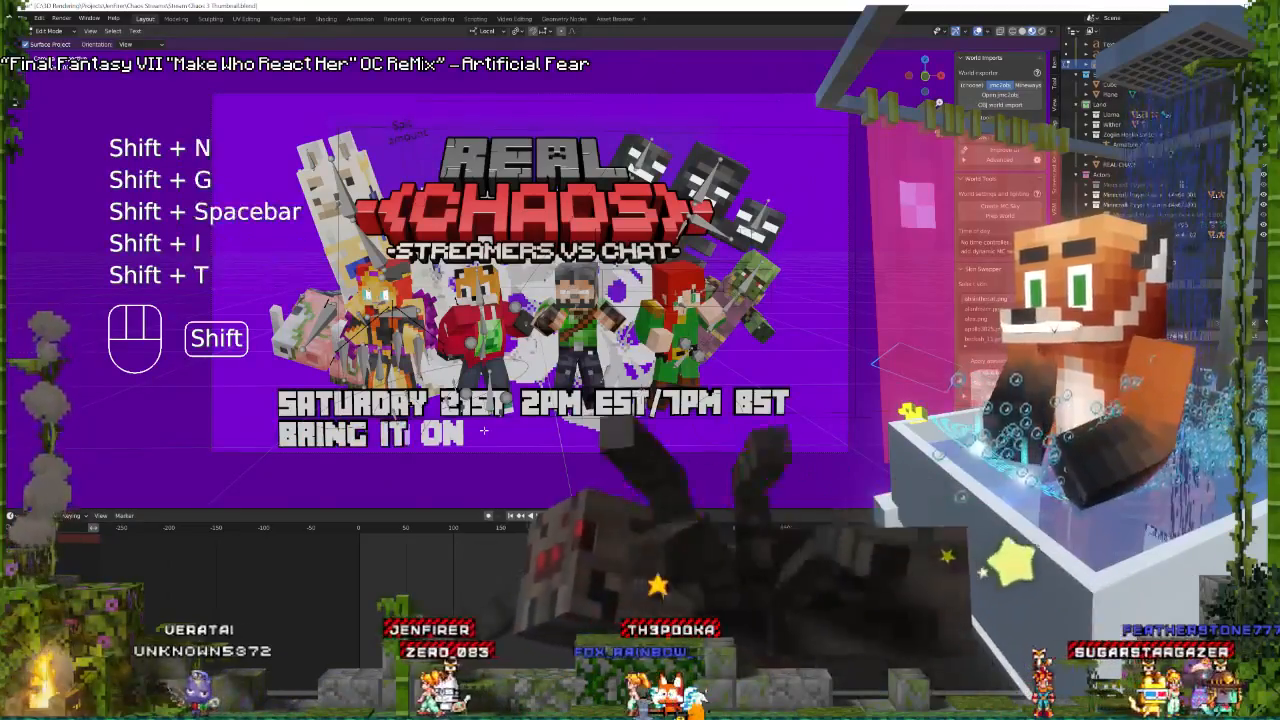
pyautogui.write('ON')
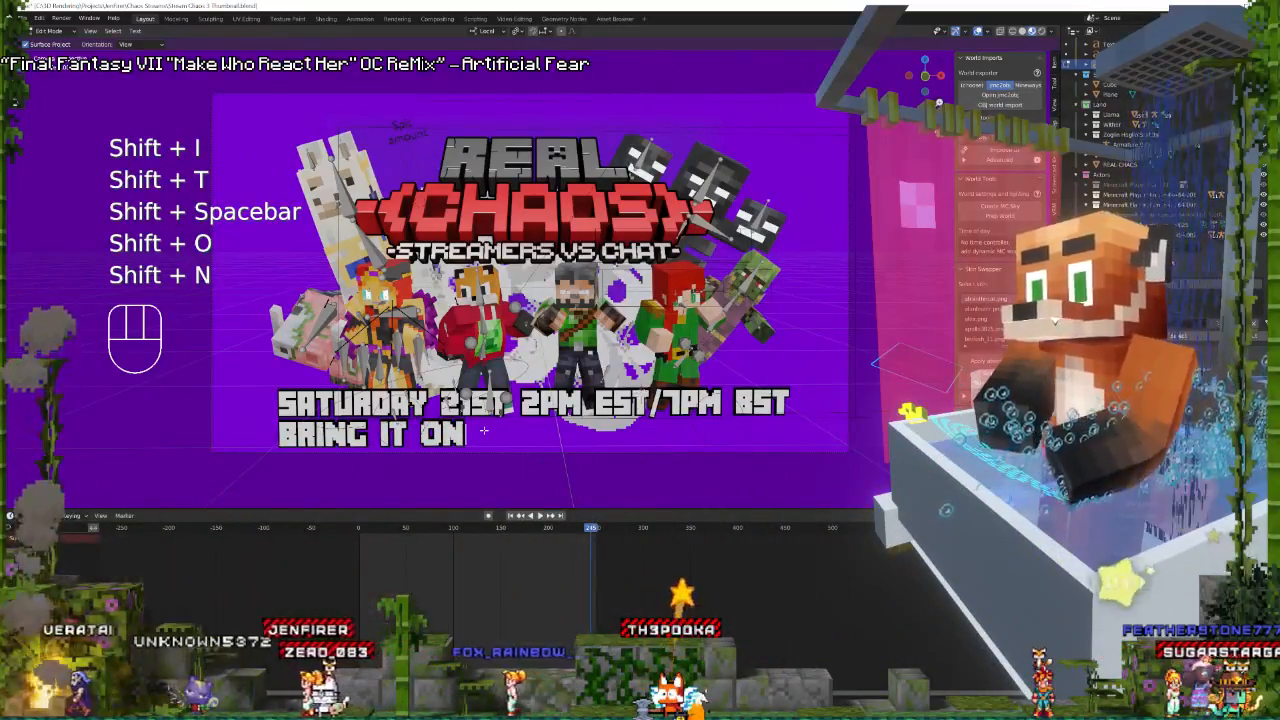
pyautogui.press('Tab')
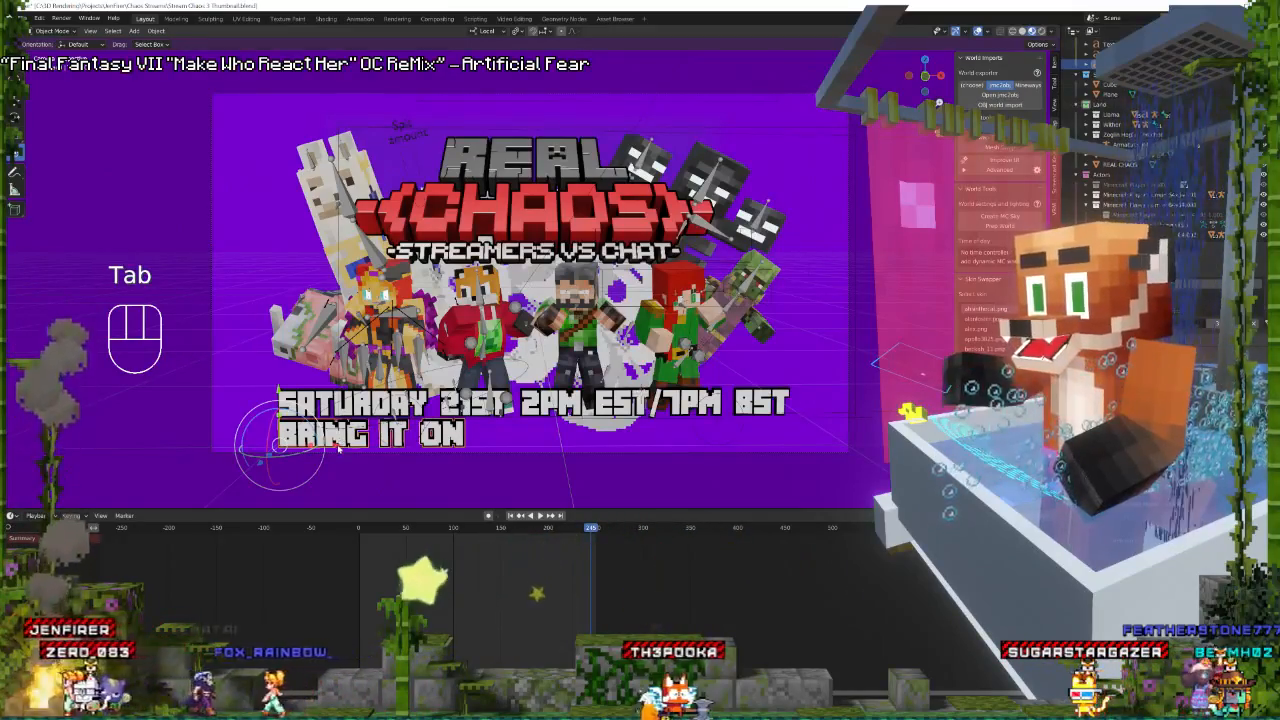
# Move the white and black BRING IT ON texts together sideways to centre them beneath the date line.
pyautogui.hotkey('ctrl', 'z')
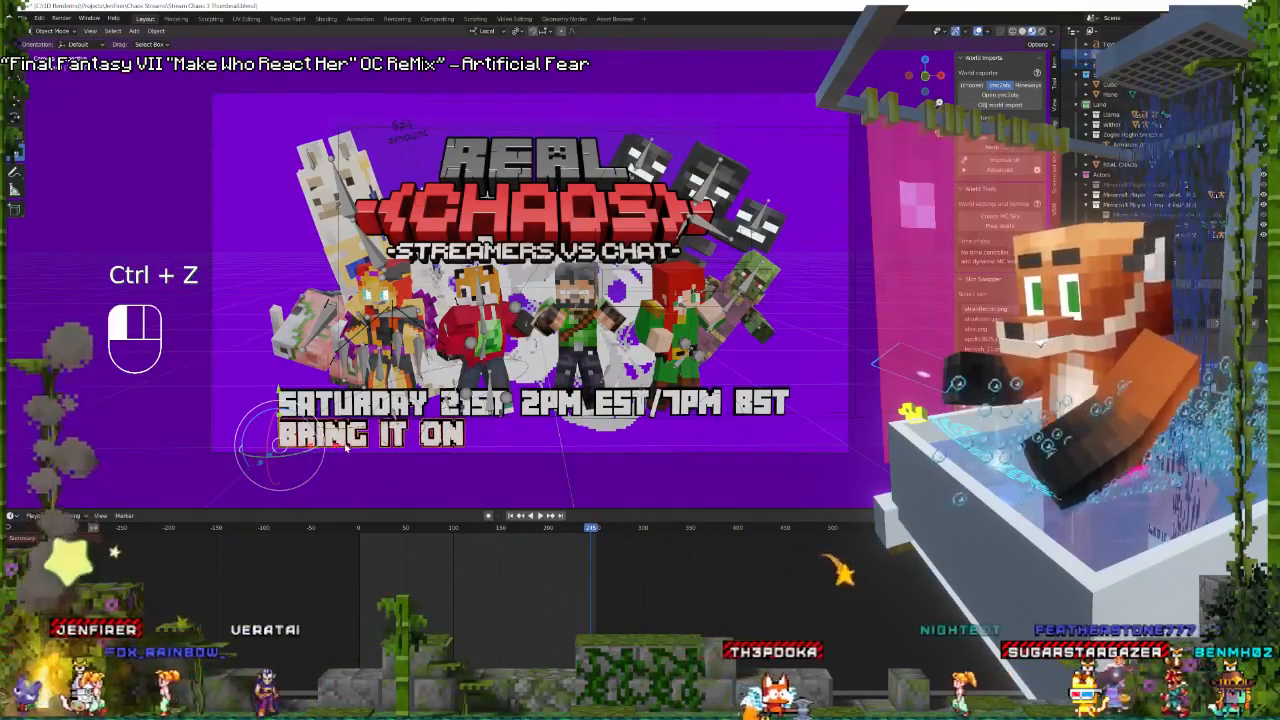
pyautogui.moveTo(325, 444); pyautogui.dragTo(487, 430)
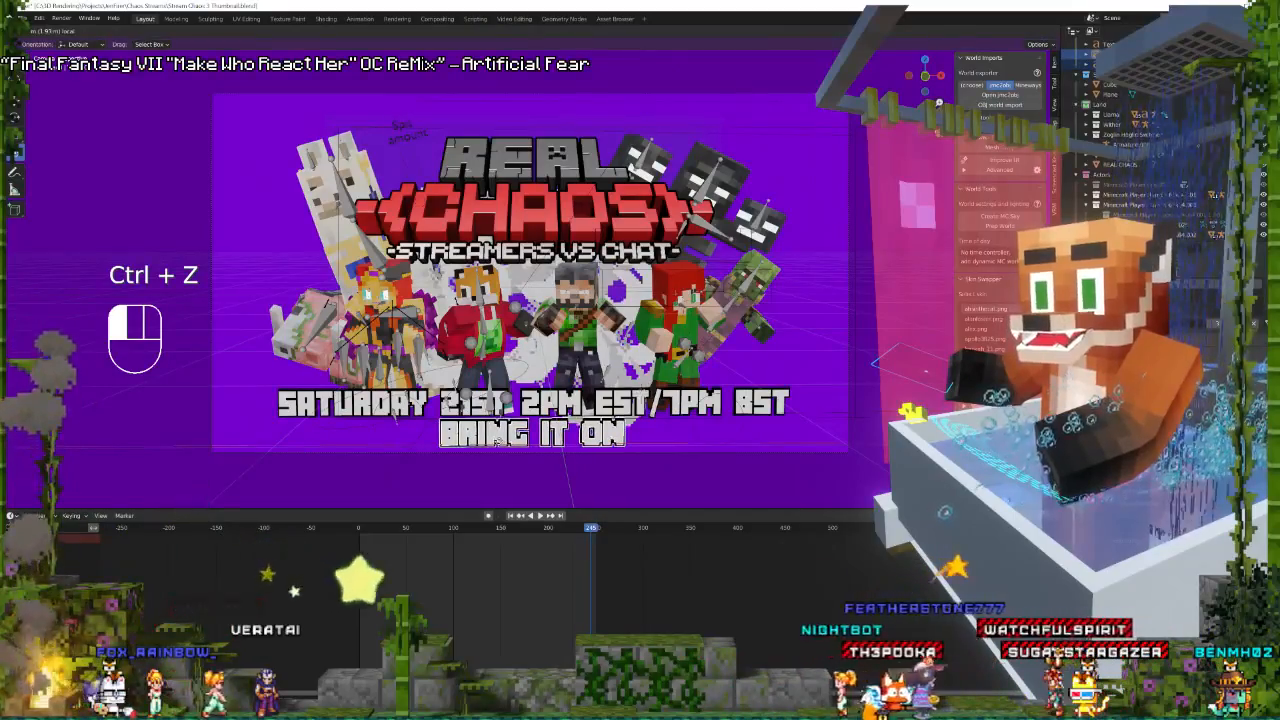
pyautogui.moveTo(443, 425); pyautogui.dragTo(445, 430)
# Play the animation in the camera view to check the new line, stop it and clear the text selection.
pyautogui.press('space')
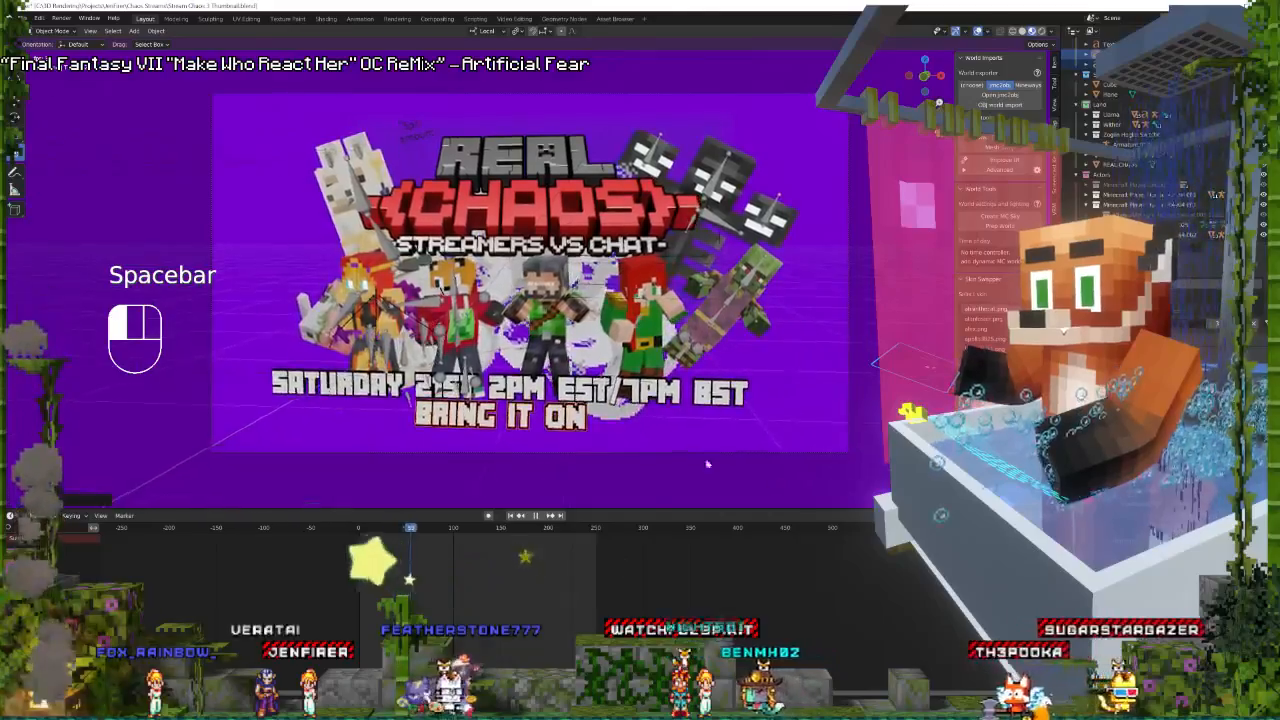
pyautogui.press('space')
pyautogui.click(635, 444)
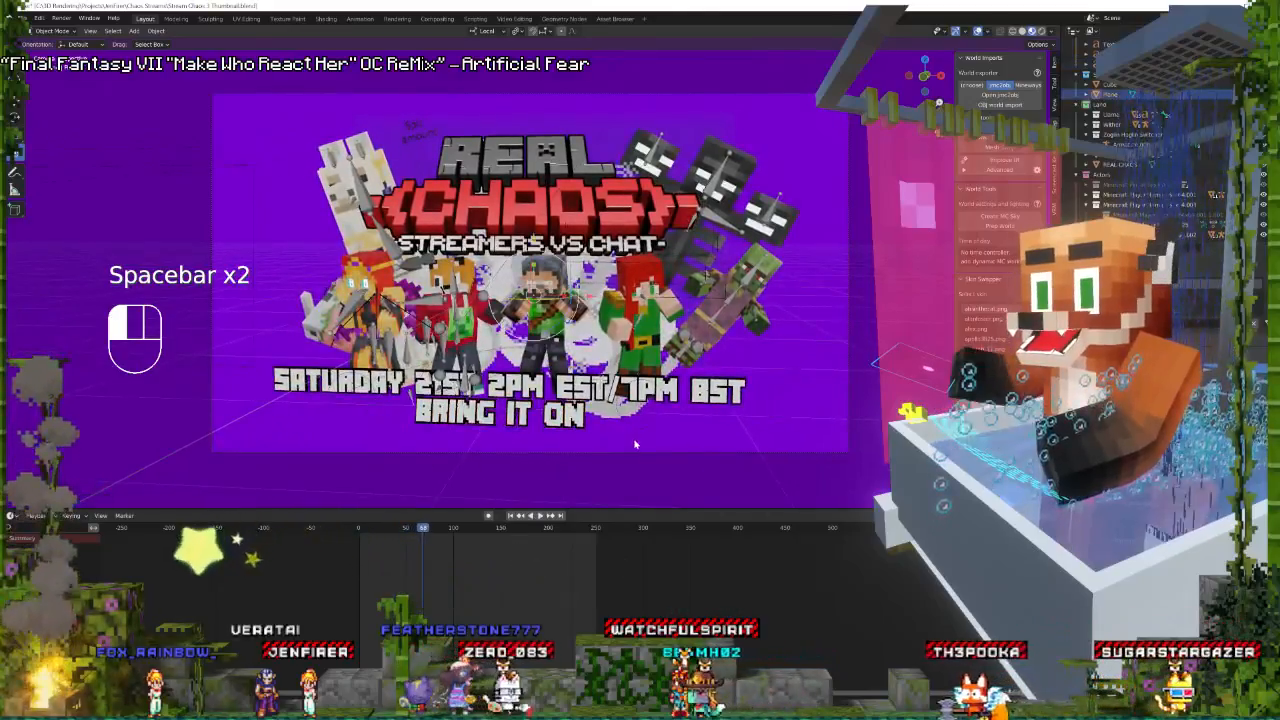
# Thicken the outline of the black BRING IT ON backing text by increasing its bevel depth.
pyautogui.click(484, 424)
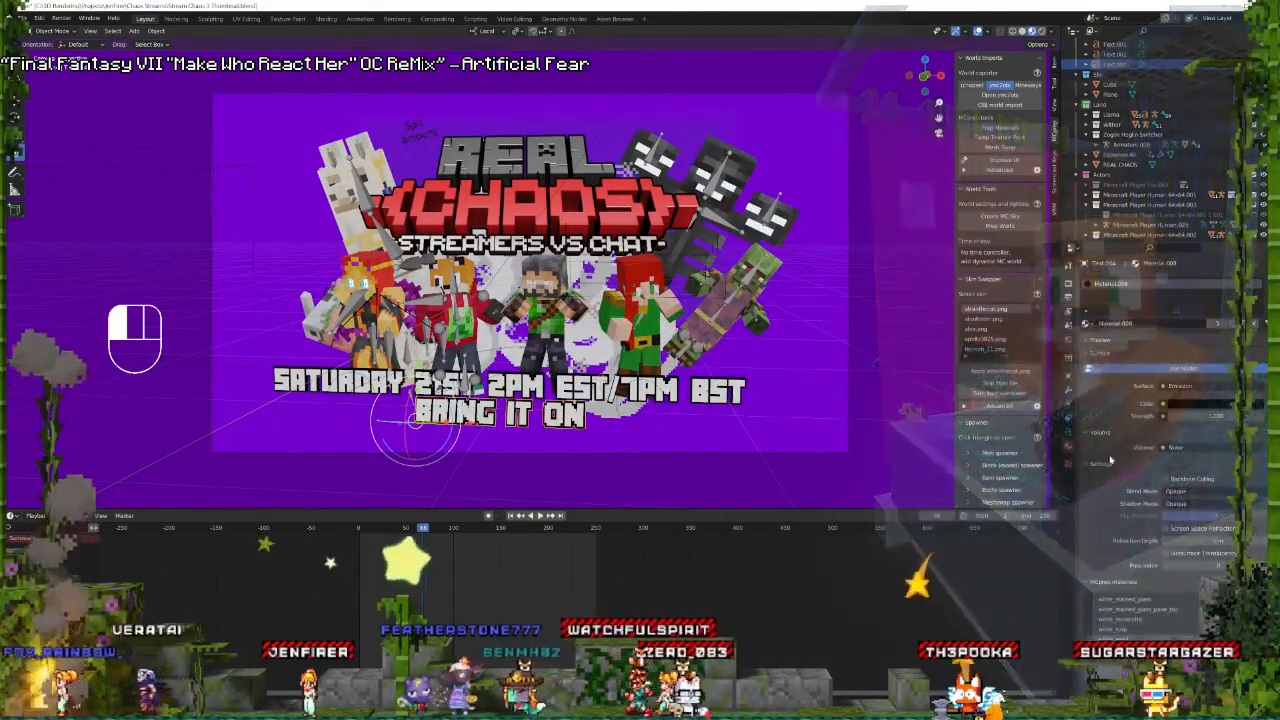
pyautogui.click(1067, 434)
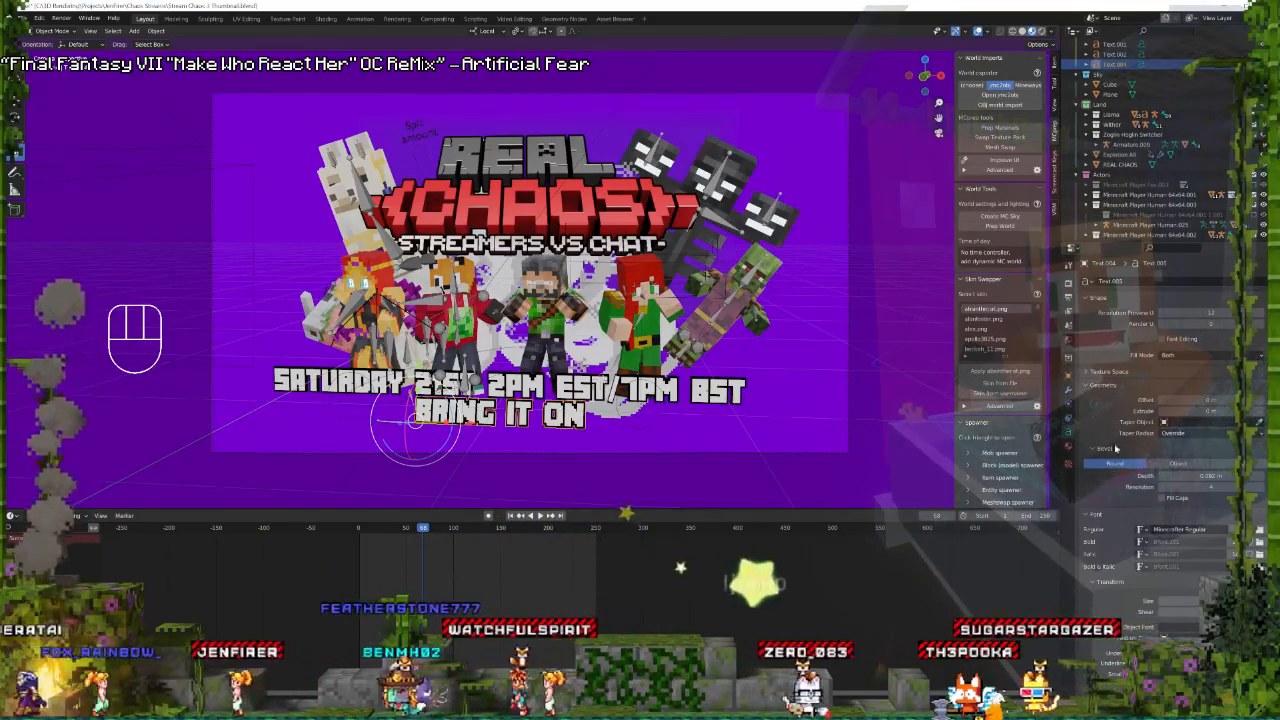
pyautogui.keyDown('shift'); pyautogui.moveTo(1208, 476); pyautogui.dragTo(1245, 476); pyautogui.keyUp('shift')
pyautogui.click(630, 452)
# Increase the extrusion of the white BRING IT ON text so it stands out in front of its black backing.
pyautogui.click(578, 420)
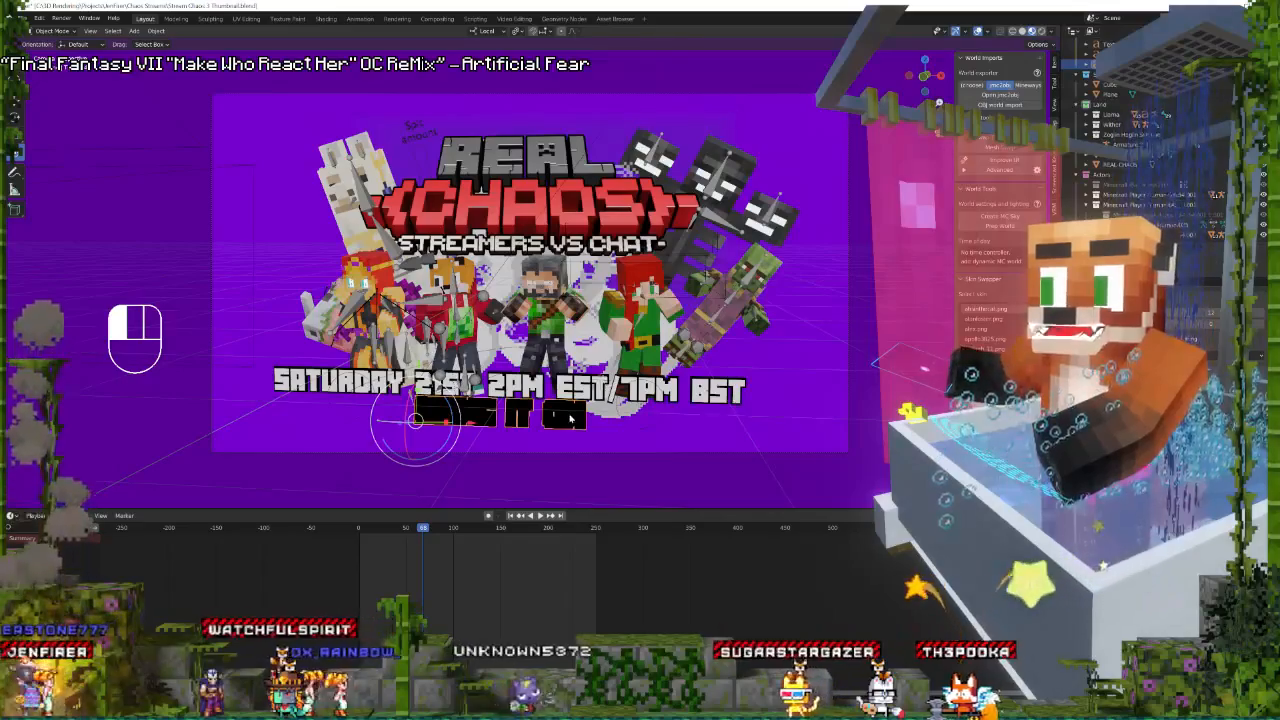
pyautogui.click(578, 420)
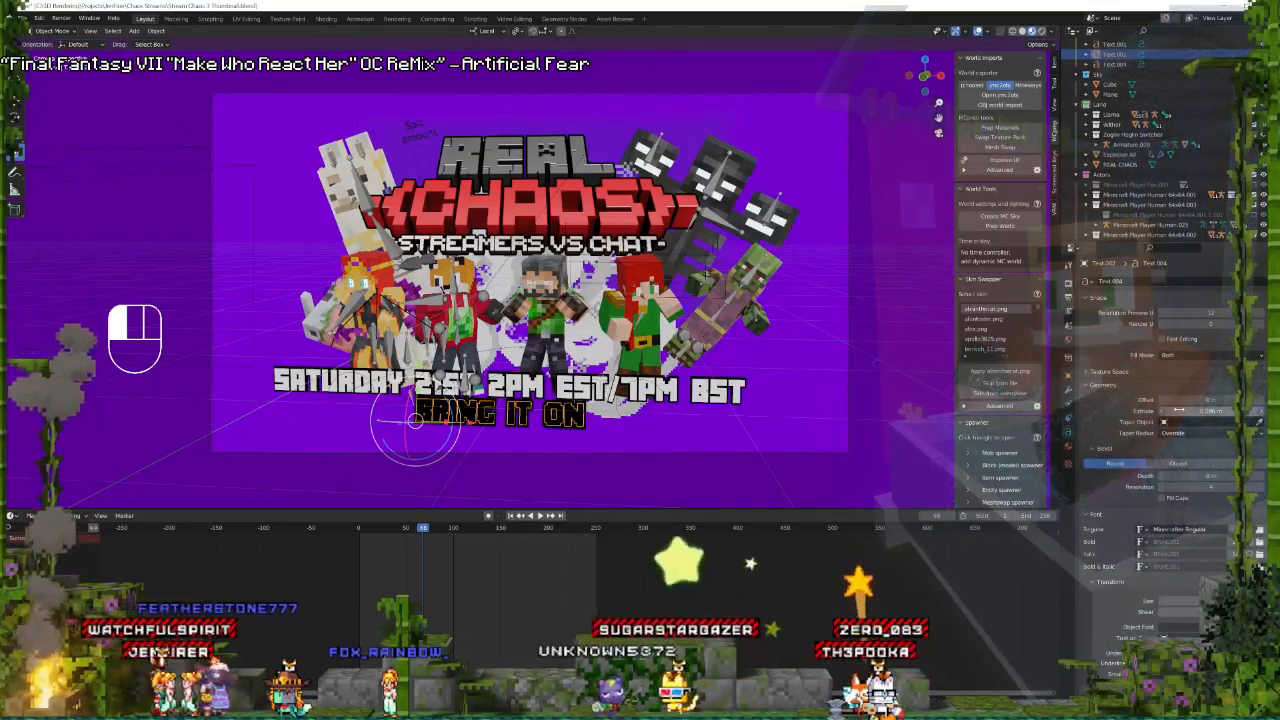
pyautogui.moveTo(1190, 410); pyautogui.dragTo(1210, 410)
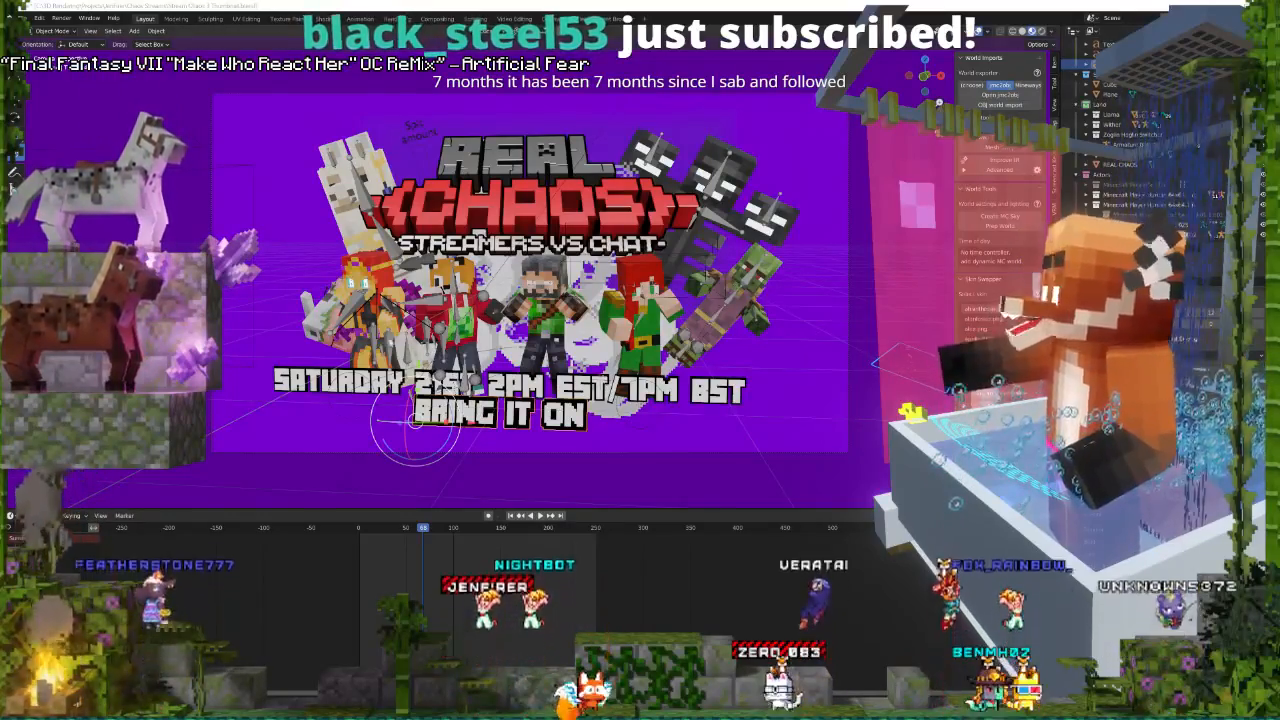
# Change the day number in the white upper date line to 31ST.
pyautogui.click(443, 390)
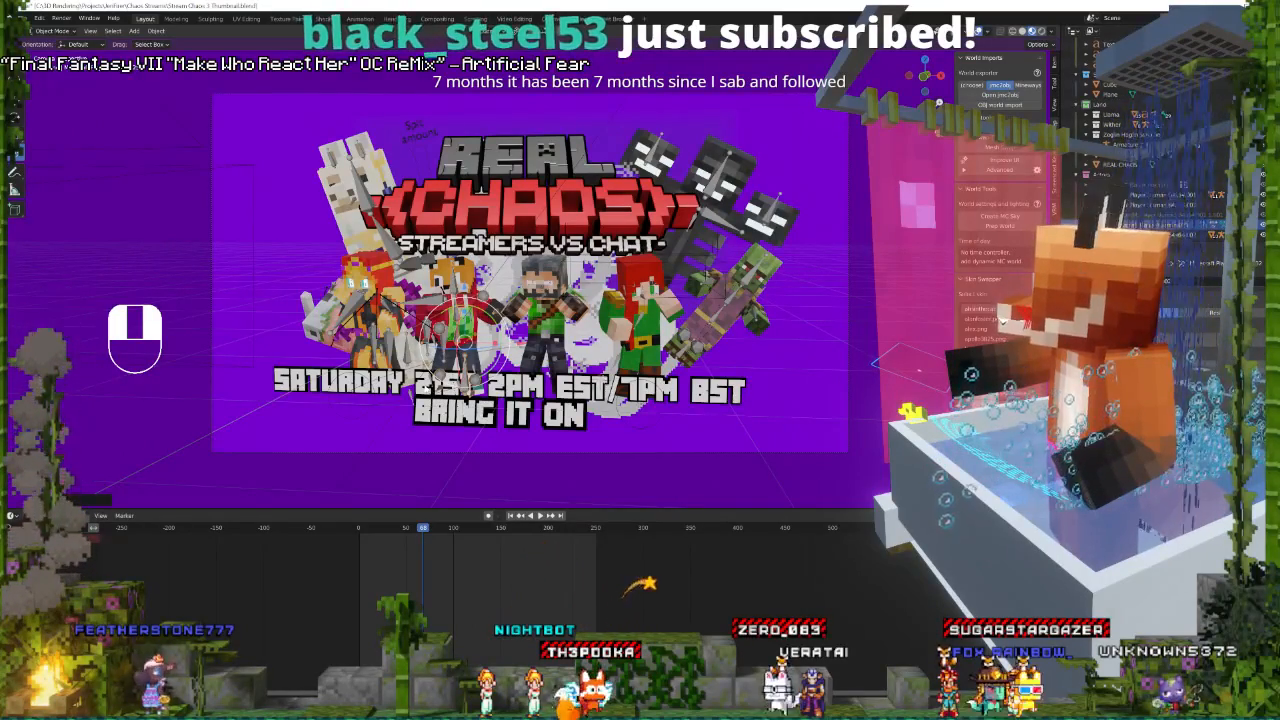
pyautogui.click(445, 385)
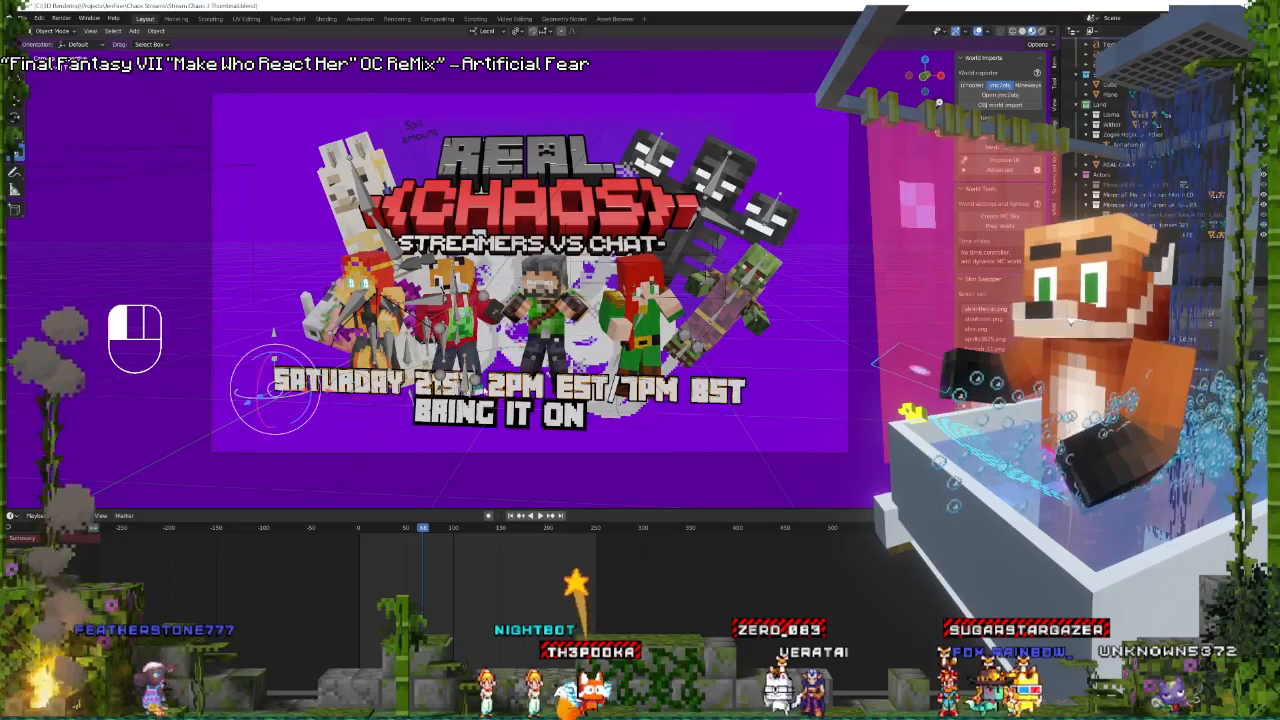
pyautogui.press('Tab')
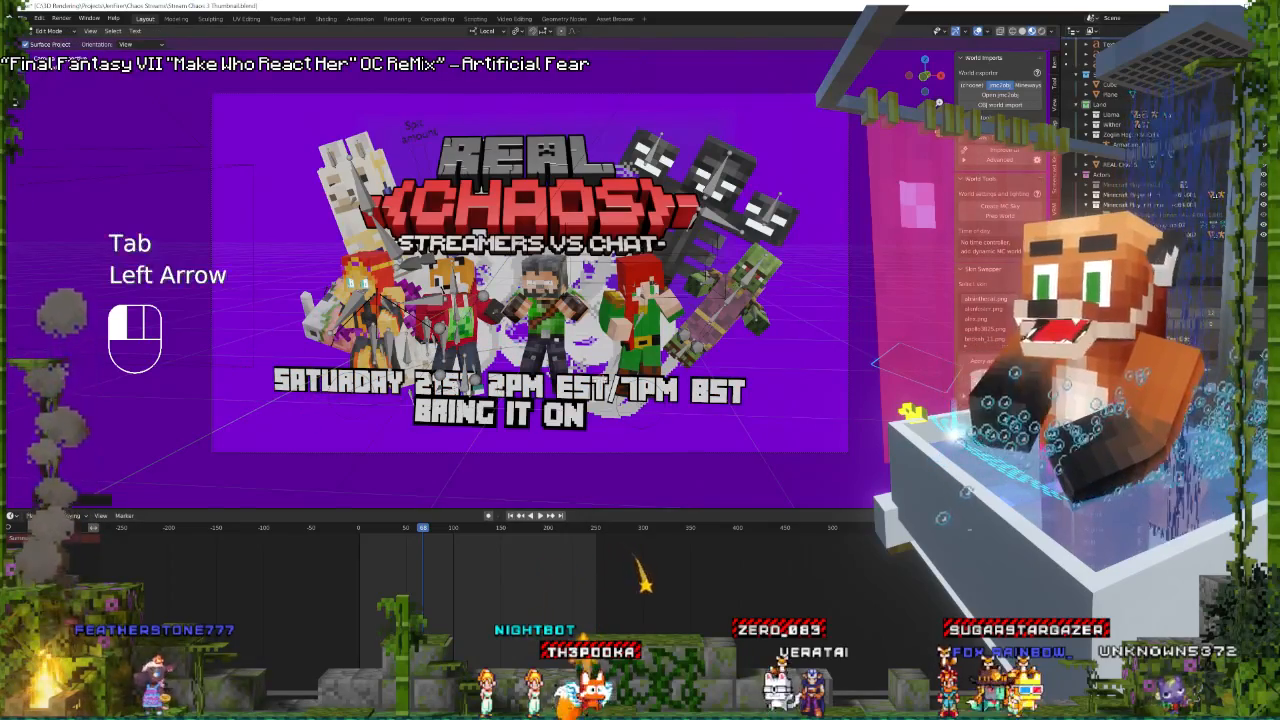
pyautogui.press('Left')
pyautogui.press('Left')
pyautogui.press('Left')
pyautogui.press('Left')
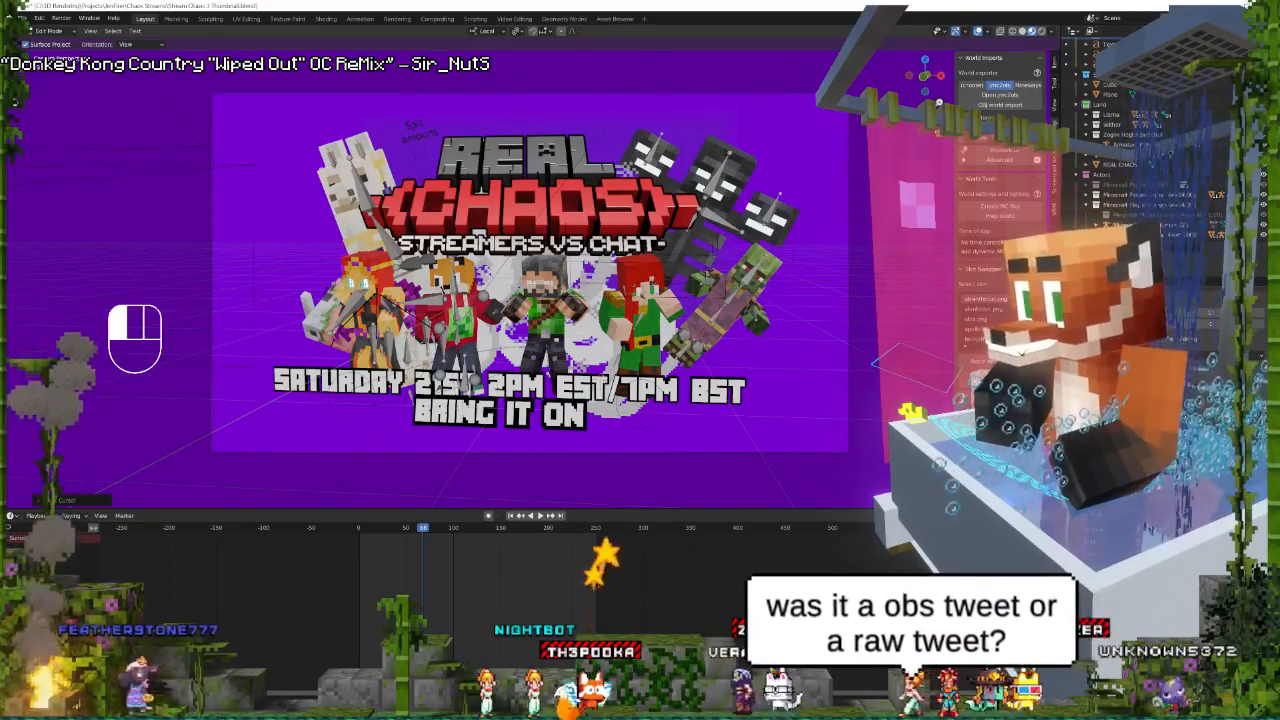
pyautogui.press('BackSpace')
pyautogui.press('BackSpace')
pyautogui.press('BackSpace')
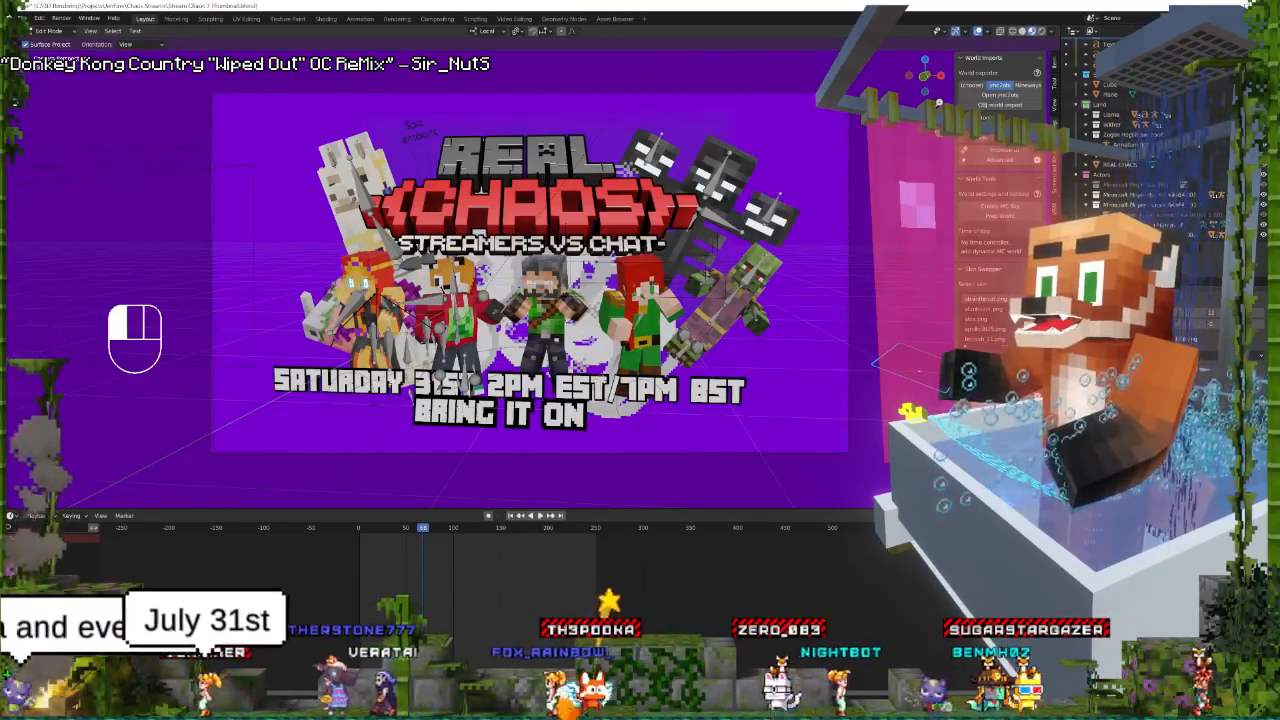
# Change the weekday at the start of the white date line to SUNDAY.
pyautogui.press('Tab')
pyautogui.press('Tab')
pyautogui.press('Left')
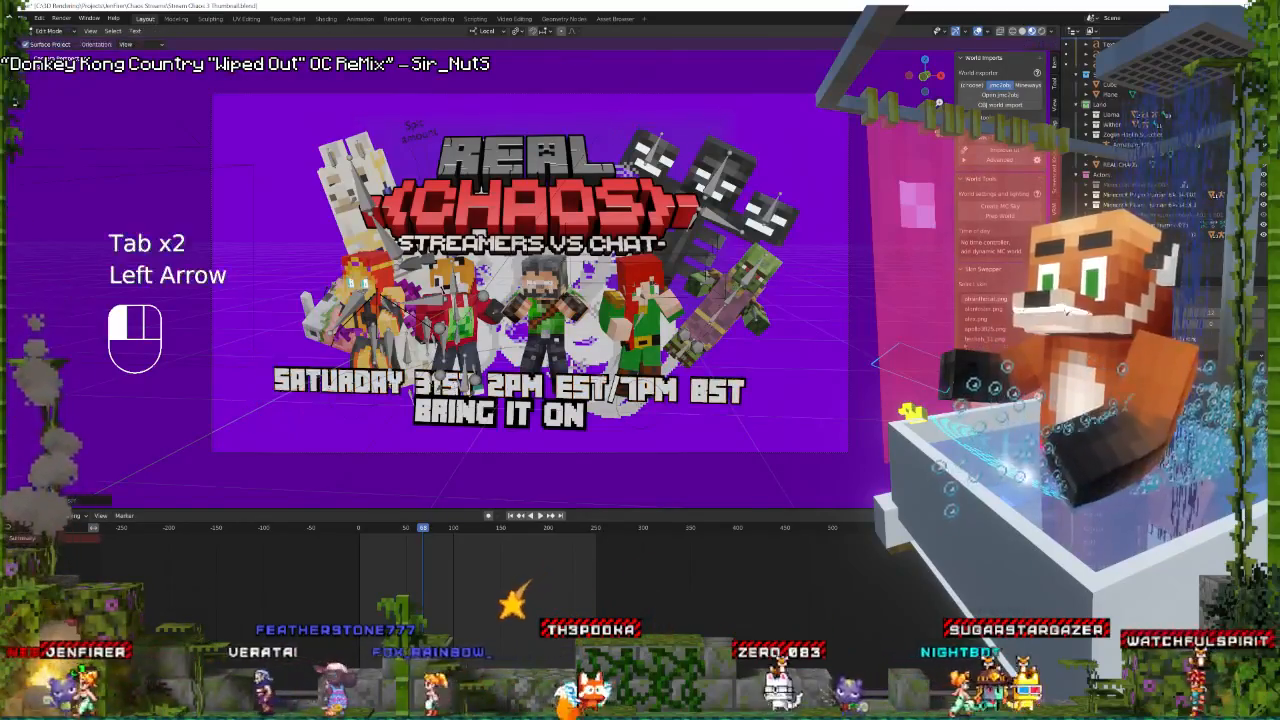
pyautogui.press('Left')
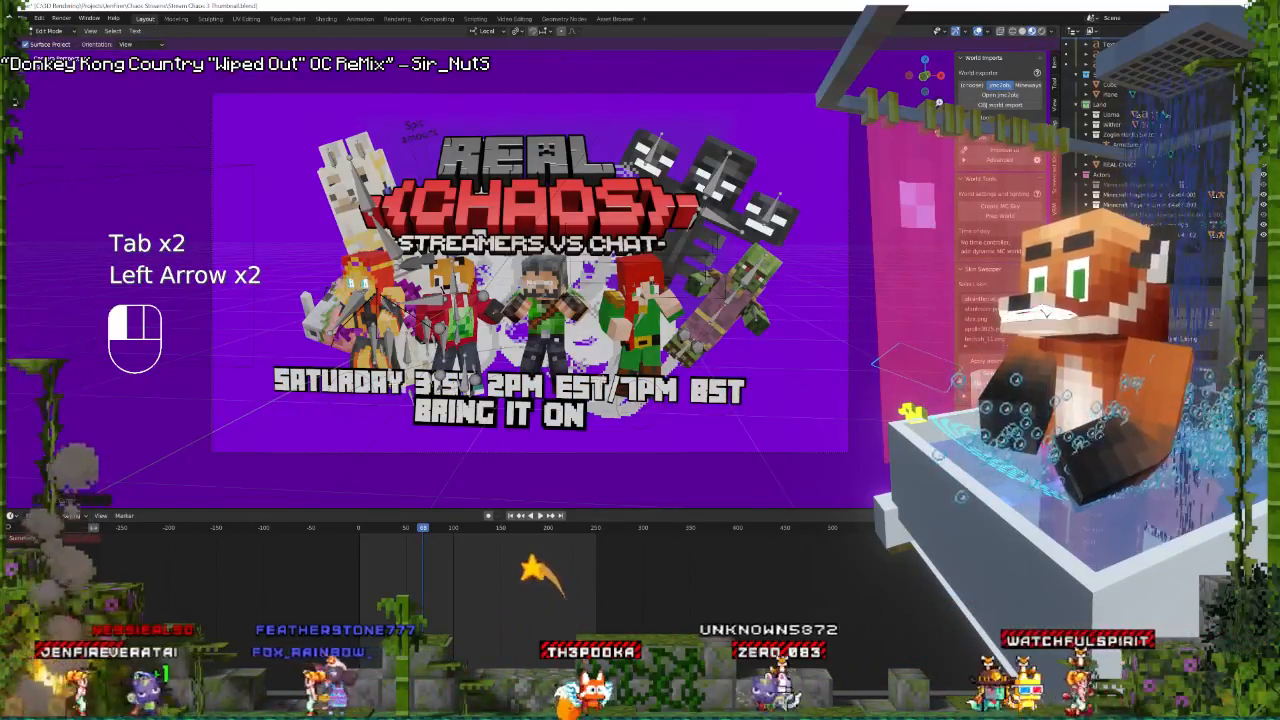
pyautogui.press('Left')
pyautogui.press('Right')
pyautogui.press('Right')
pyautogui.press('Right')
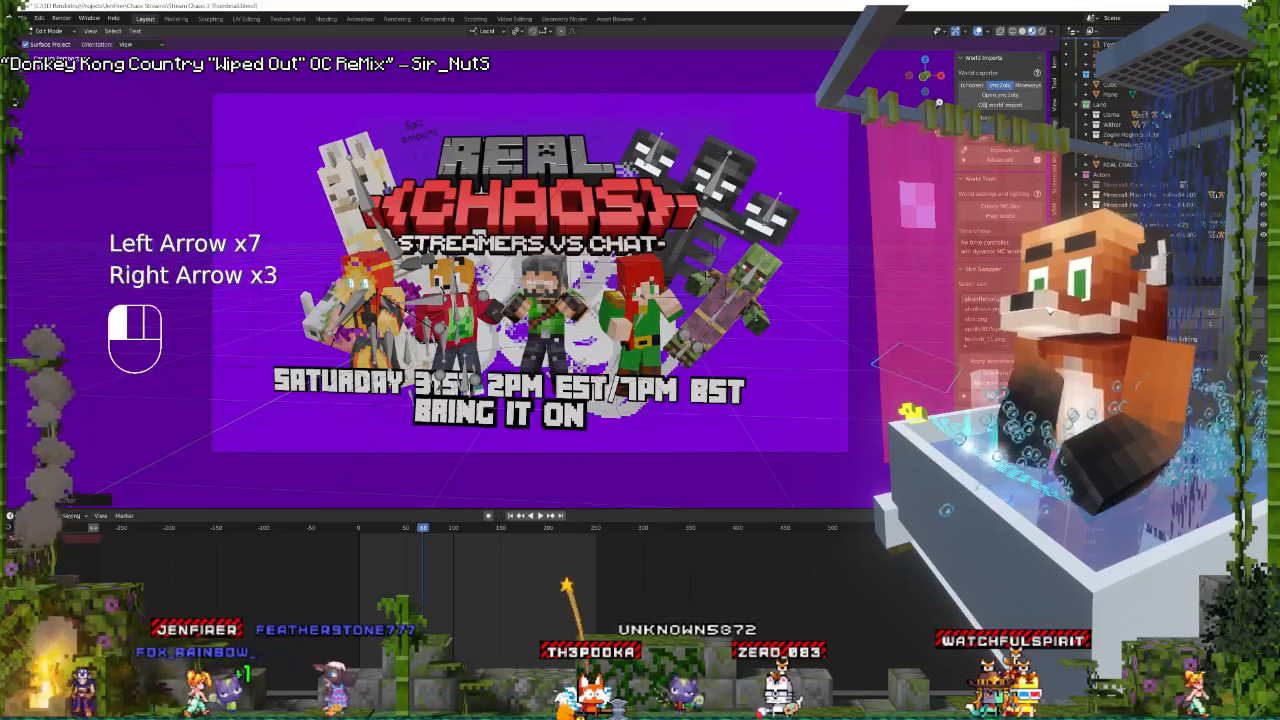
pyautogui.press('Left')
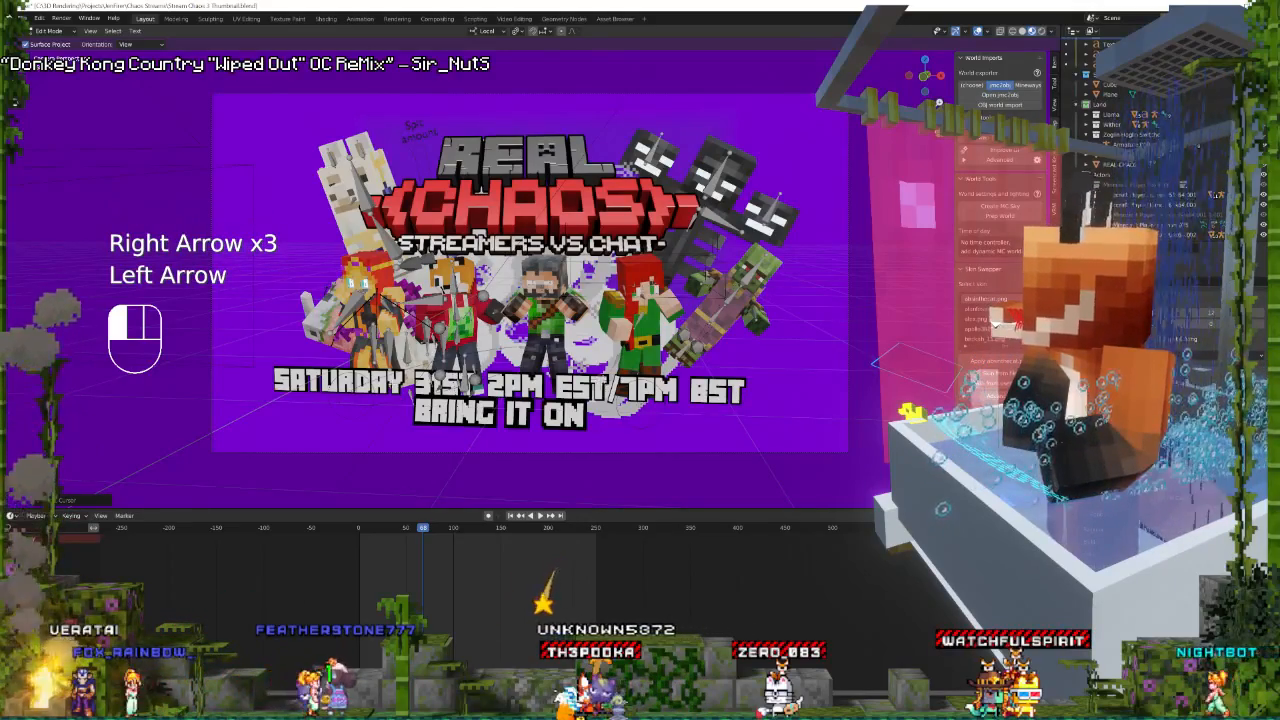
pyautogui.press('BackSpace')
pyautogui.press('BackSpace')
pyautogui.press('BackSpace')
pyautogui.press('BackSpace')
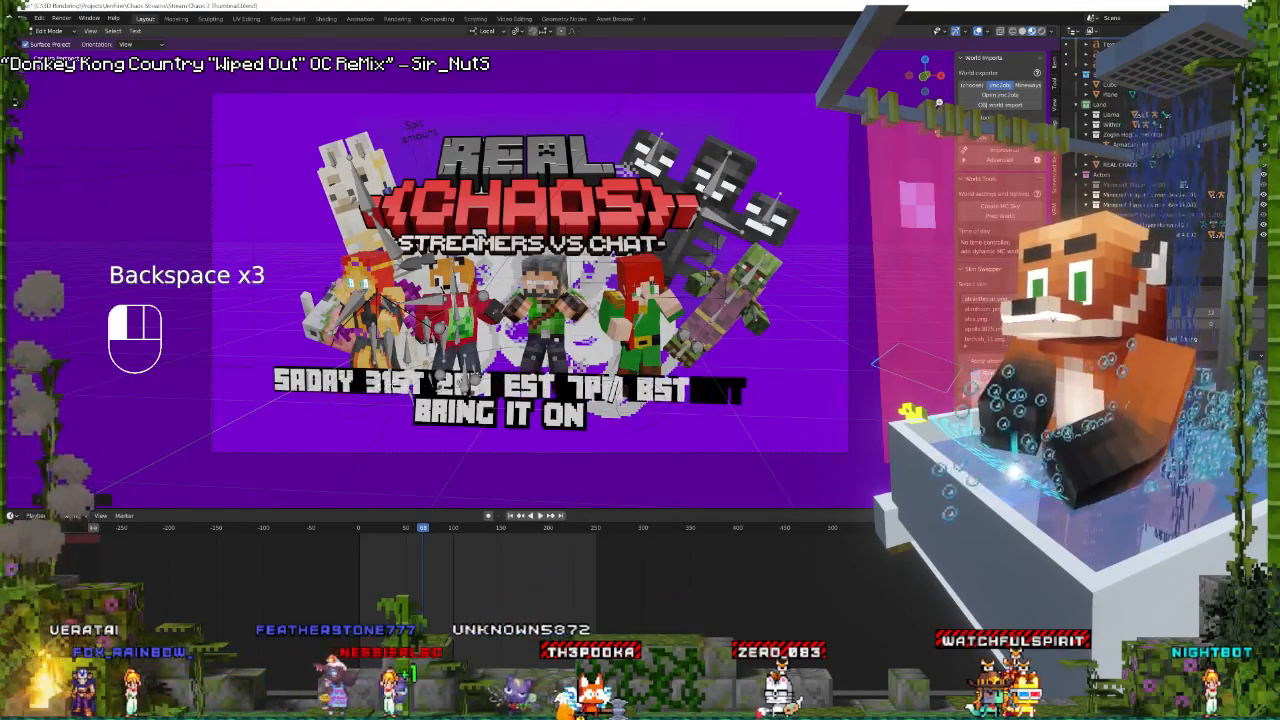
pyautogui.write('UN')
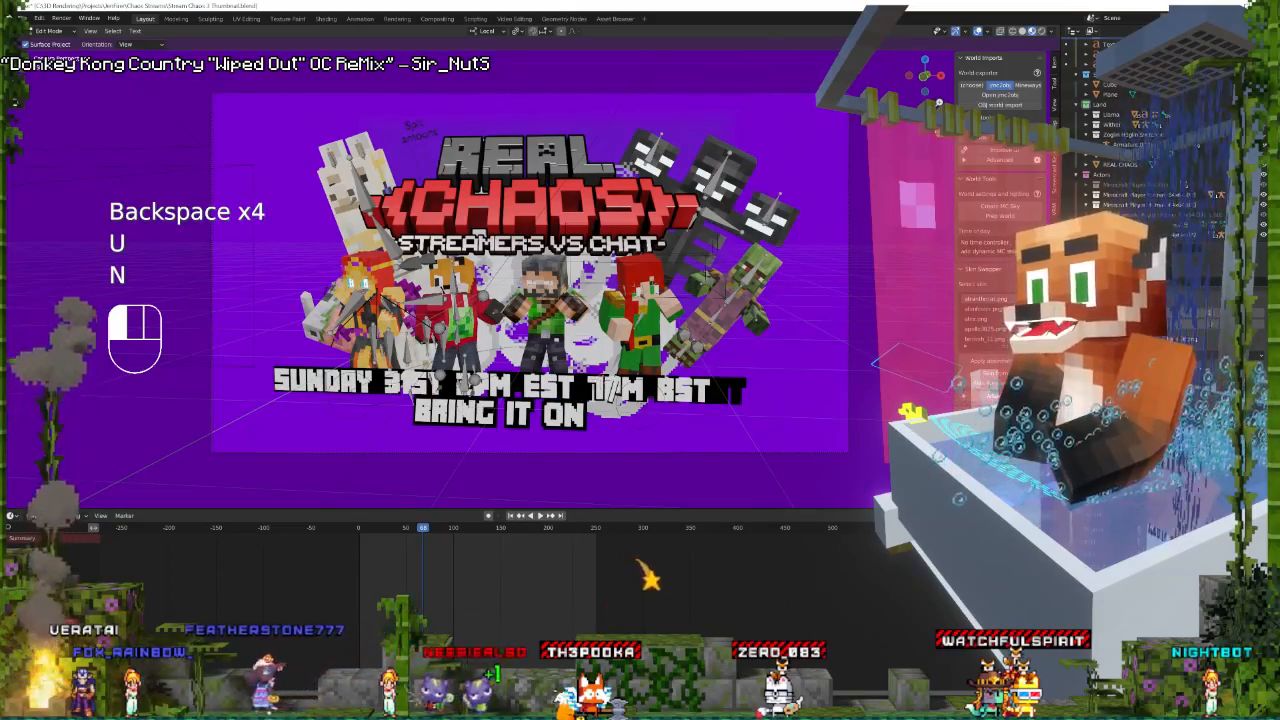
# Delete the weekday at the start of the white date line and put JULY in front of 31ST.
pyautogui.press('Right')
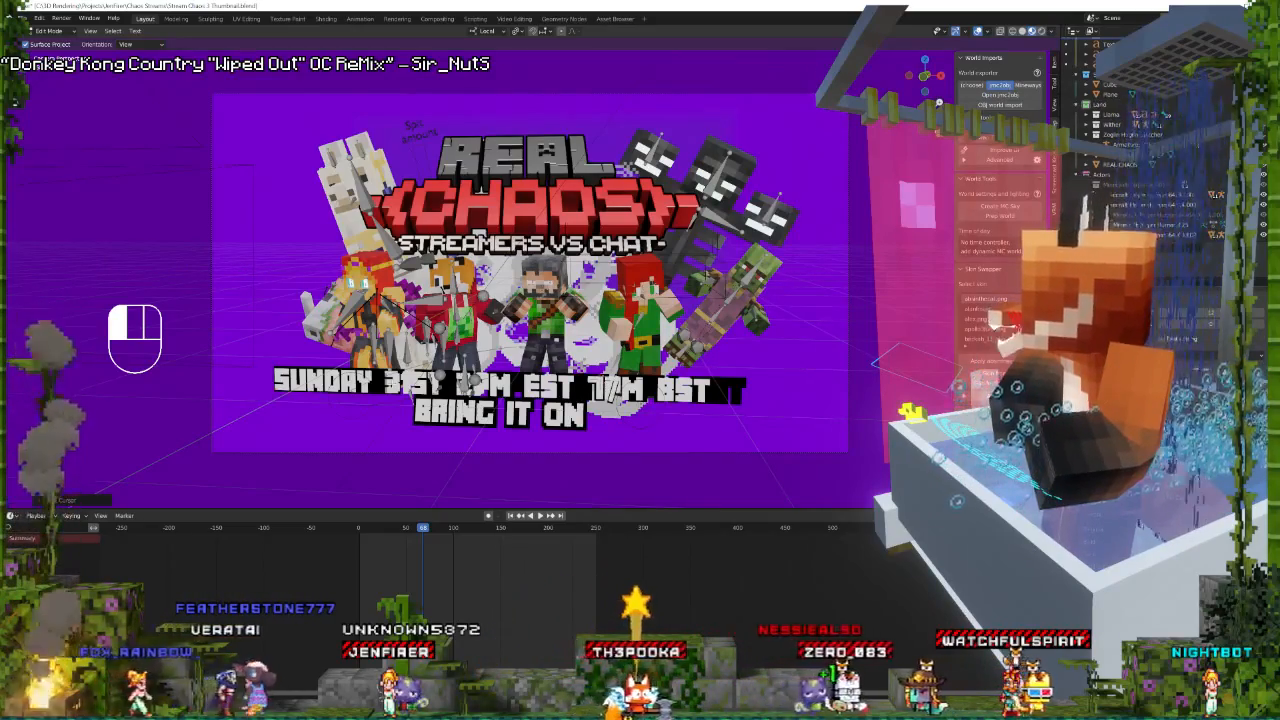
pyautogui.press('BackSpace')
pyautogui.press('BackSpace')
pyautogui.press('BackSpace')
pyautogui.press('BackSpace')
pyautogui.press('BackSpace')
pyautogui.press('BackSpace')
pyautogui.press('BackSpace')
pyautogui.press('BackSpace')
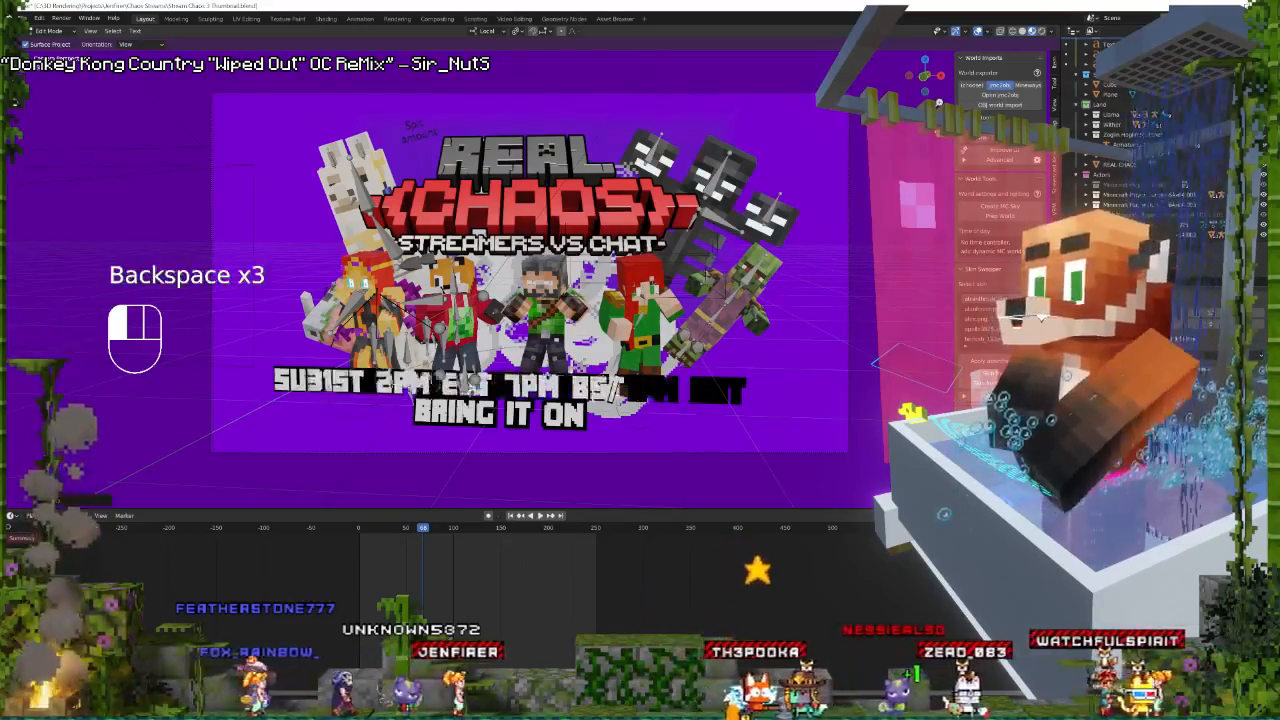
pyautogui.press('Right')
pyautogui.press('Right')
pyautogui.press('Right')
pyautogui.press('Right')
pyautogui.press('Left')
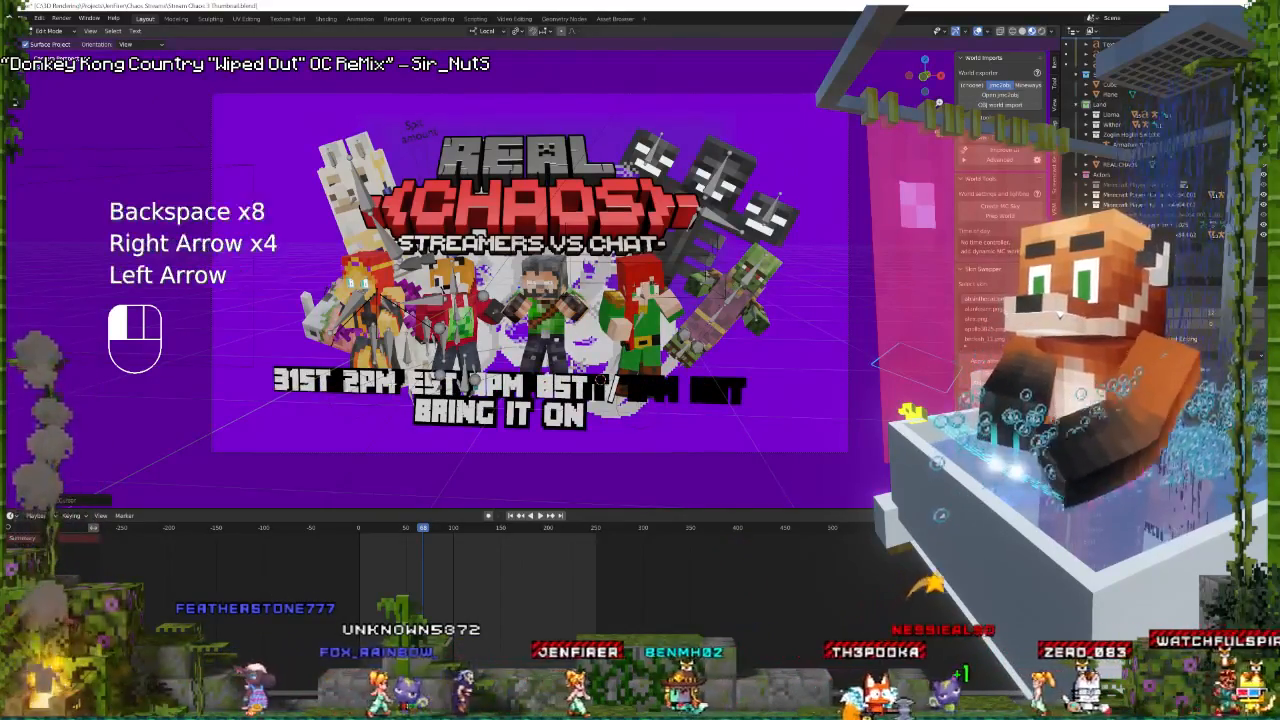
pyautogui.press('Left')
pyautogui.press('Left')
pyautogui.press('Left')
pyautogui.press('Left')
pyautogui.press('Left')
pyautogui.press('Left')
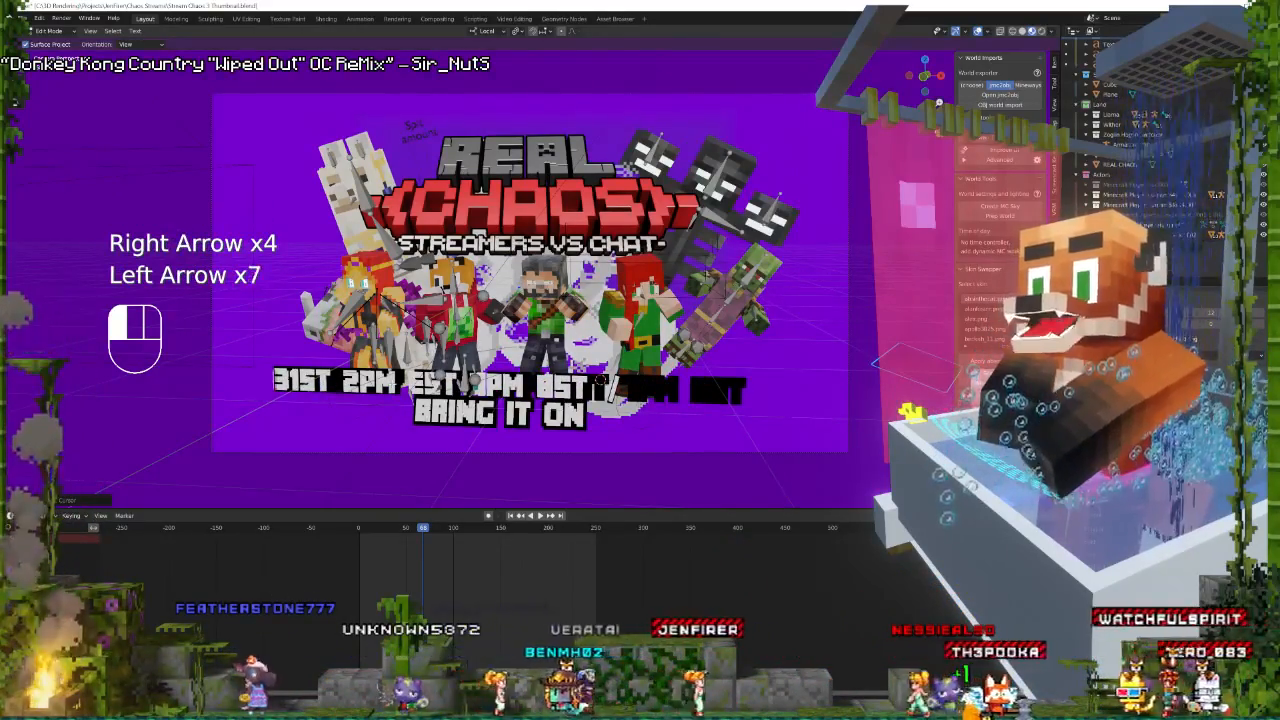
pyautogui.write('July')
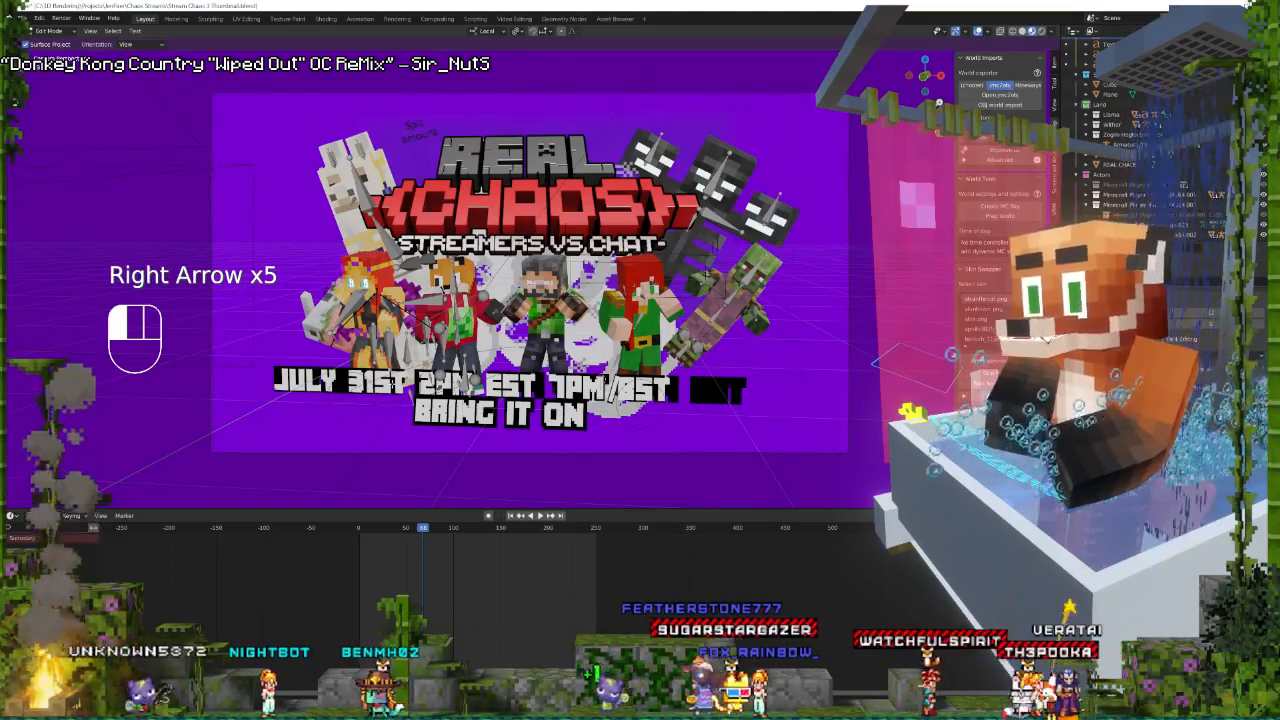
# Insert SUNDAY between 31ST and 2PM in the white date line.
pyautogui.write('Sun')
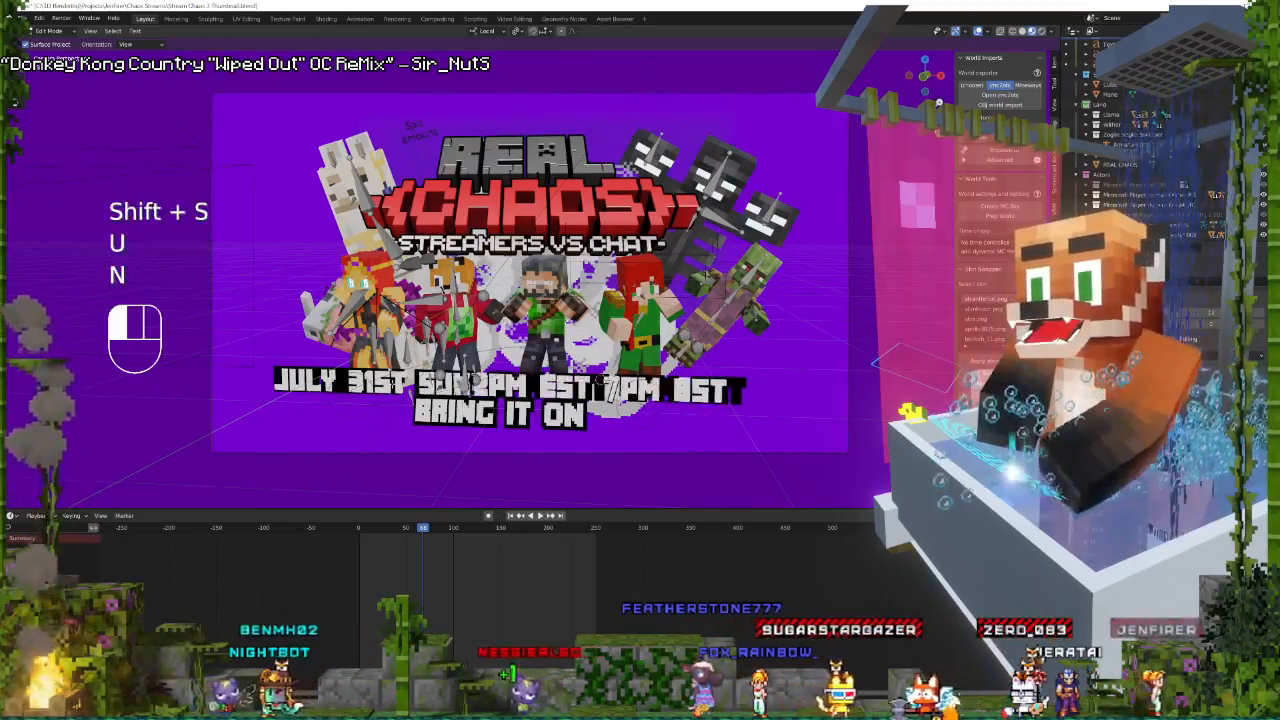
pyautogui.write('day')
pyautogui.press('Tab')
pyautogui.press('Tab')
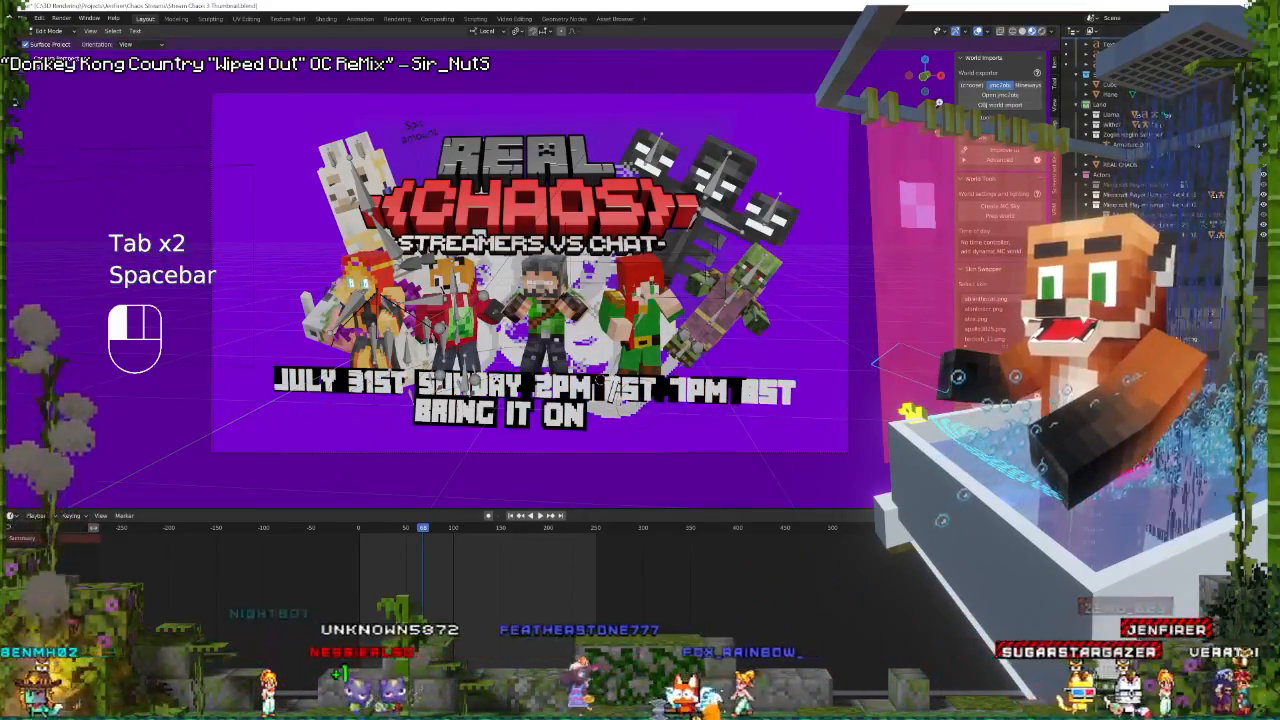
pyautogui.press('Right')
pyautogui.press('Right')
pyautogui.press('Left')
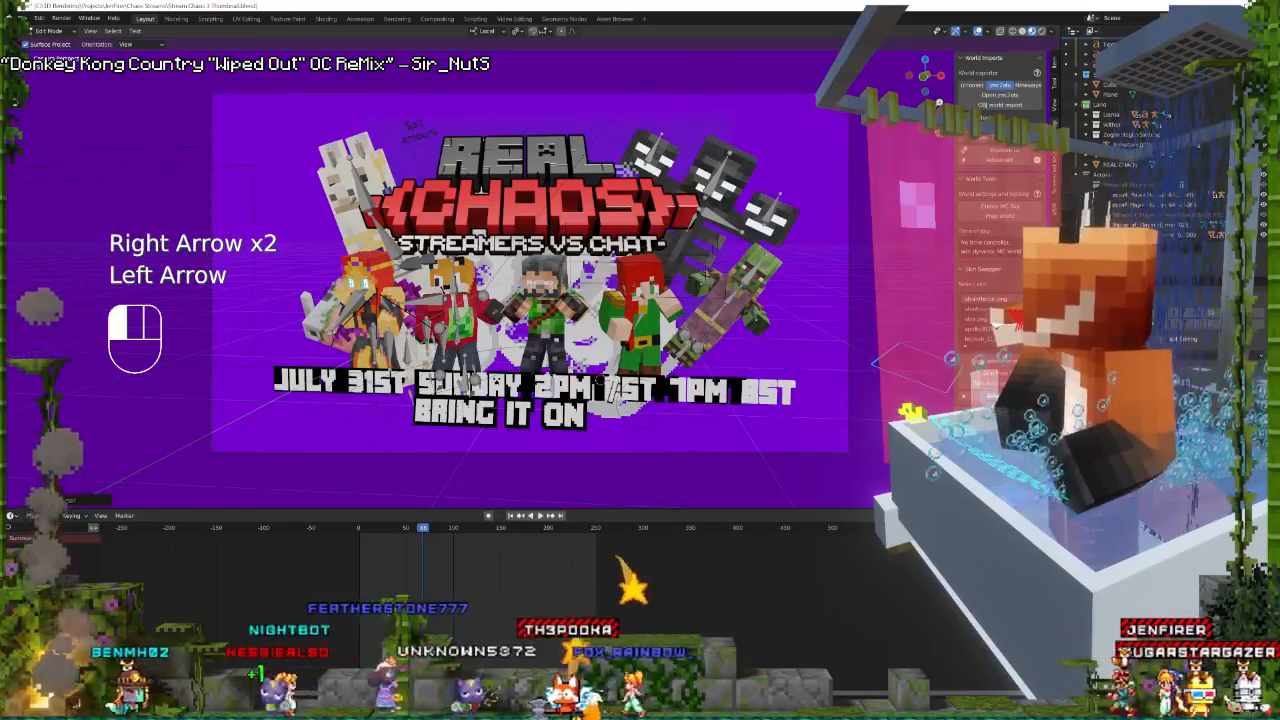
# Set the first start time in the white date line to 3PM.
pyautogui.press('BackSpace')
pyautogui.write('1')
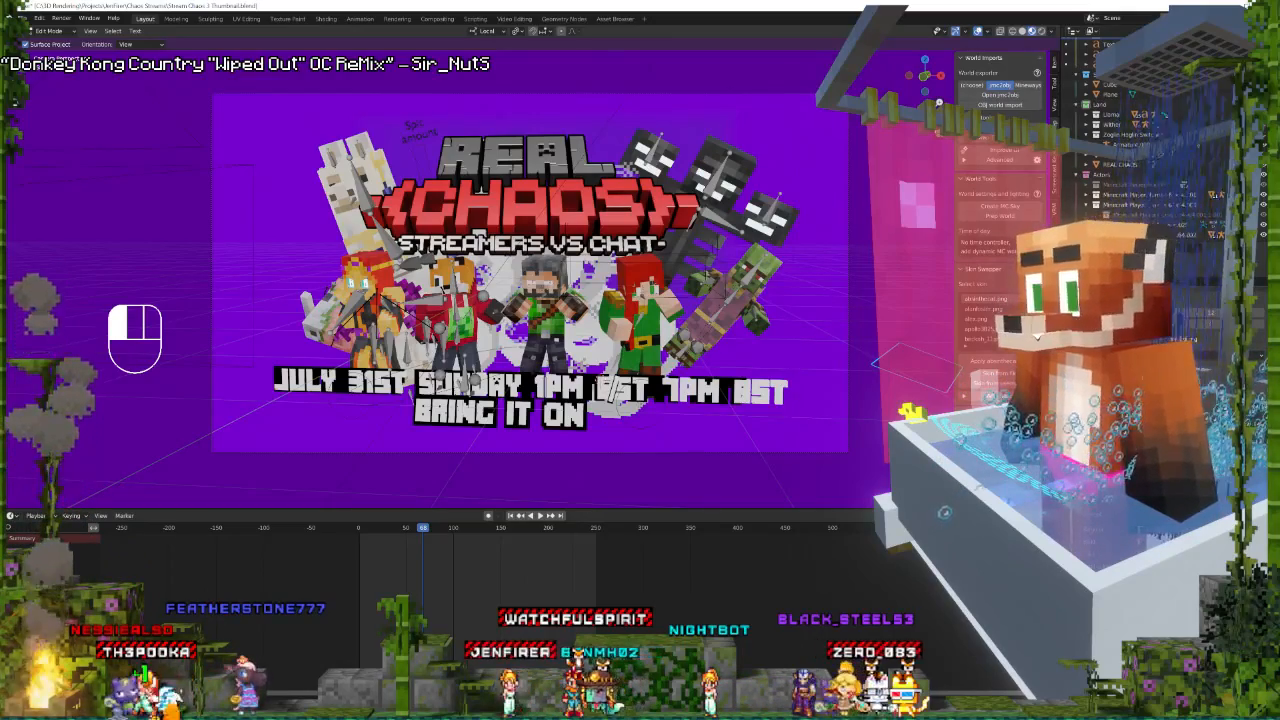
pyautogui.press('BackSpace')
pyautogui.write('3')
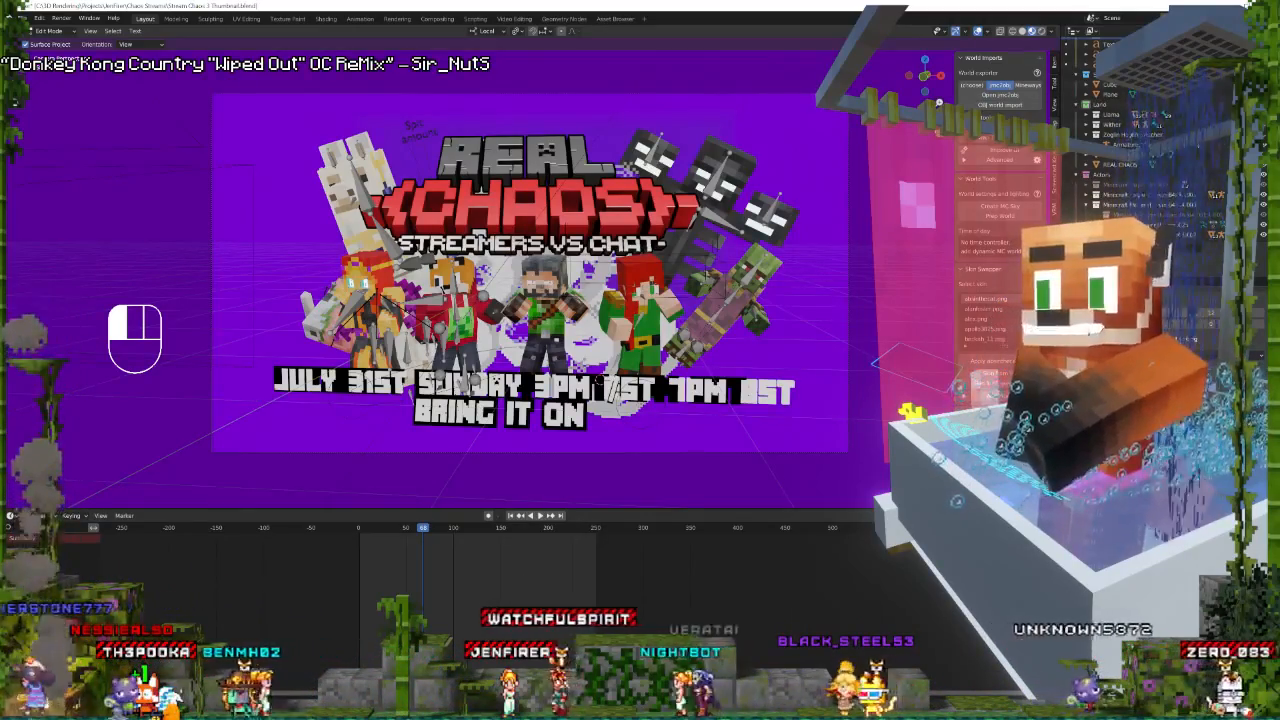
# Set the second start time in the white date line to 9PM and finish editing the text.
pyautogui.press('Right')
pyautogui.press('Right')
pyautogui.press('Right')
pyautogui.press('Right')
pyautogui.press('Right')
pyautogui.press('Right')
pyautogui.press('Right')
pyautogui.press('Right')
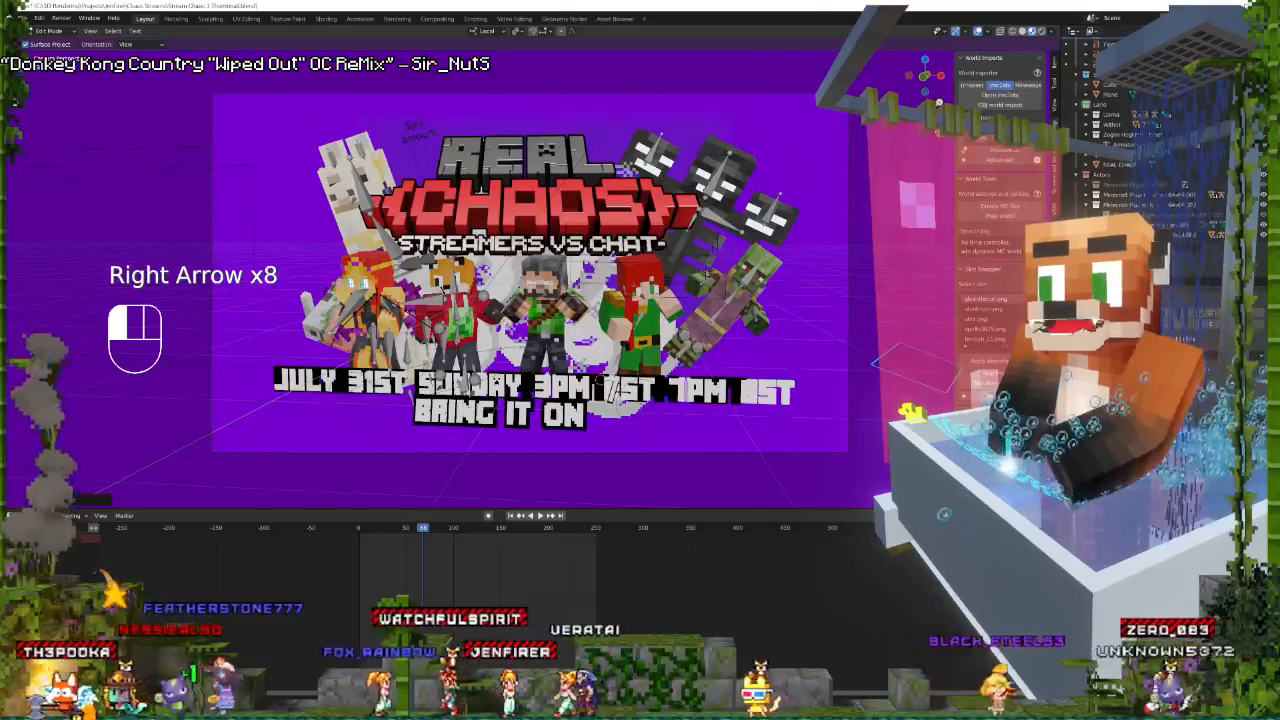
pyautogui.press('BackSpace')
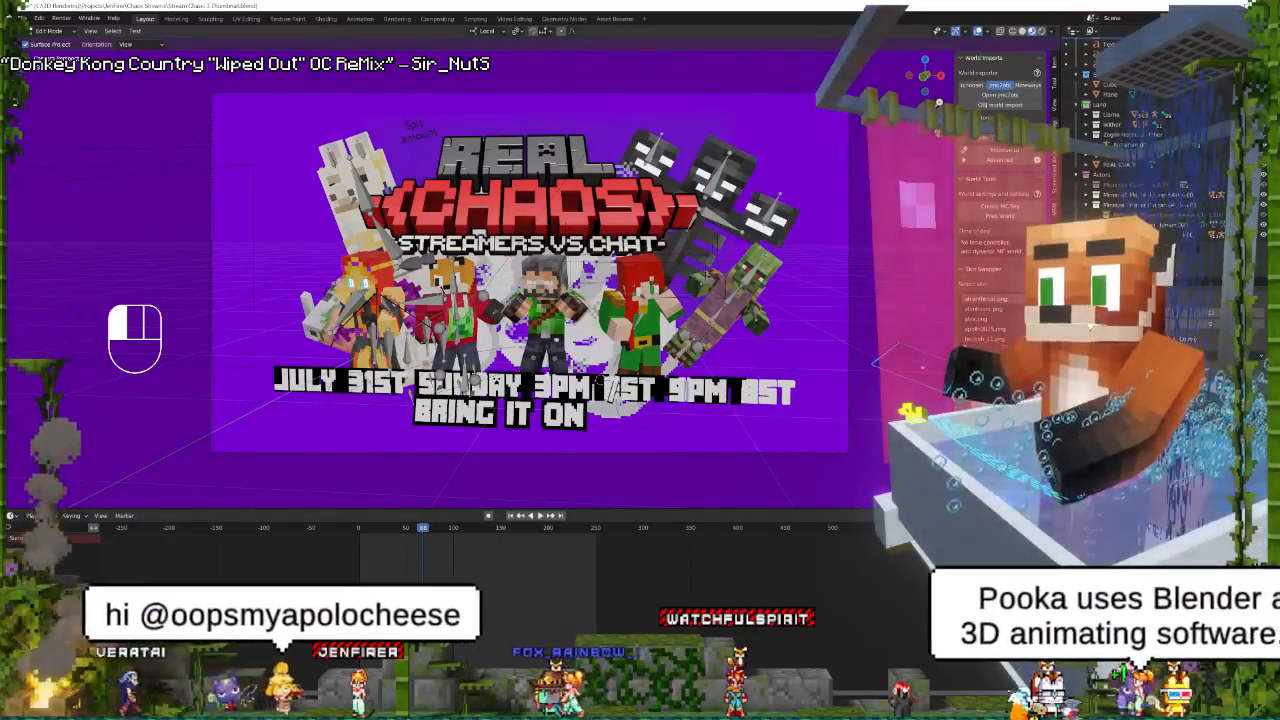
pyautogui.press('Tab')
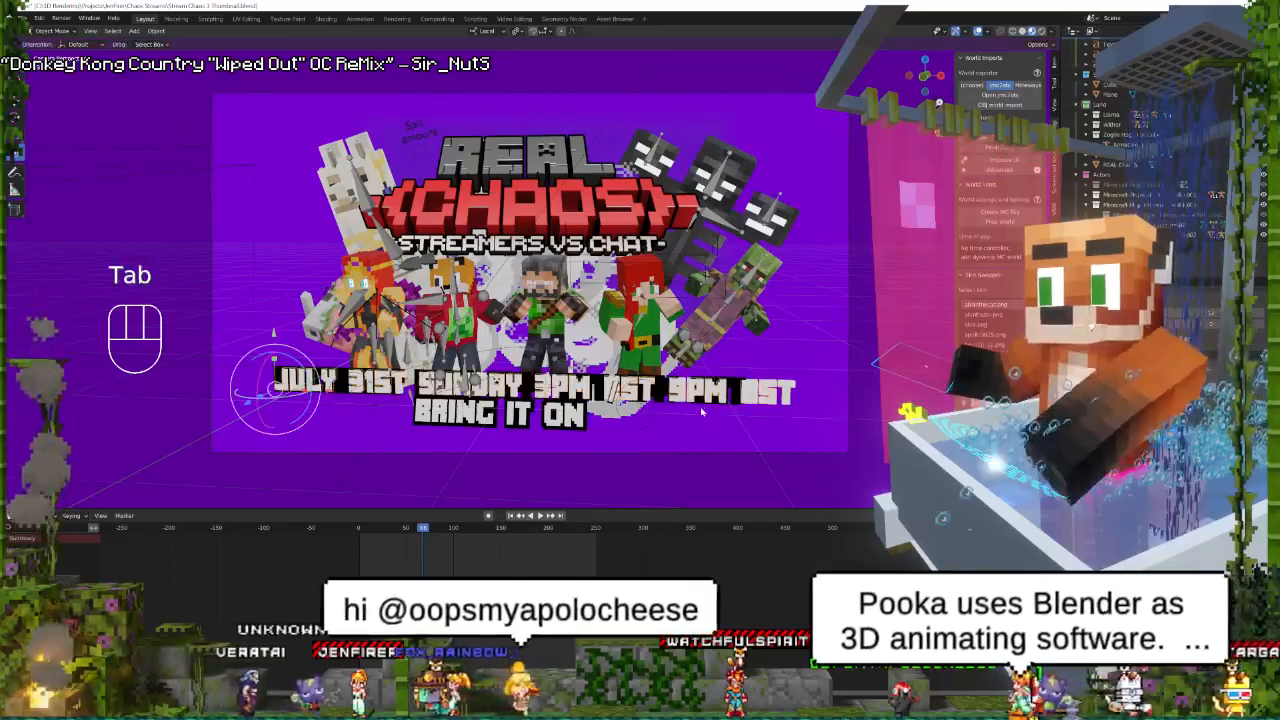
# Delete both start times and time zones after SUNDAY so the white line reads JULY 31ST SUNDAY.
pyautogui.press('Tab')
pyautogui.press('Left')
pyautogui.press('Left')
pyautogui.press('Left')
pyautogui.press('Left')
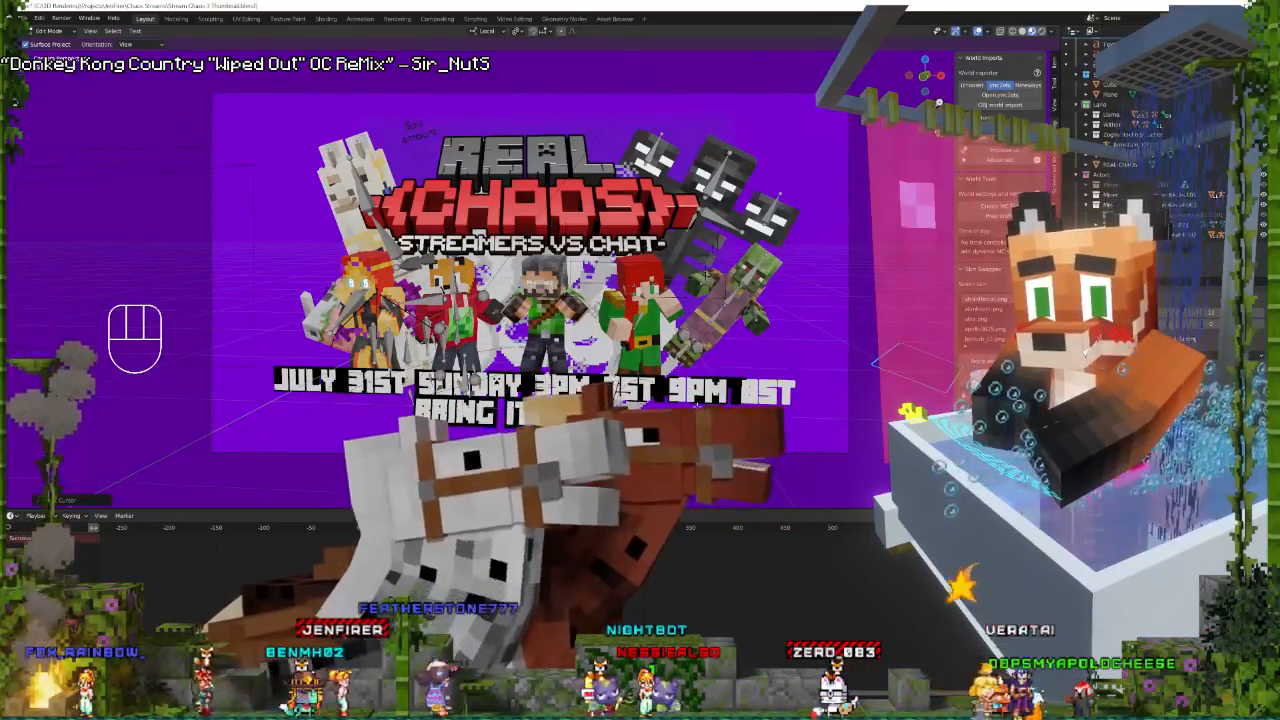
pyautogui.press('Right')
pyautogui.press('Right')
pyautogui.press('Right')
pyautogui.press('Right')
pyautogui.press('Right')
pyautogui.press('Right')
pyautogui.press('Right')
pyautogui.press('Right')
pyautogui.press('Right')
pyautogui.press('Right')
pyautogui.press('Right')
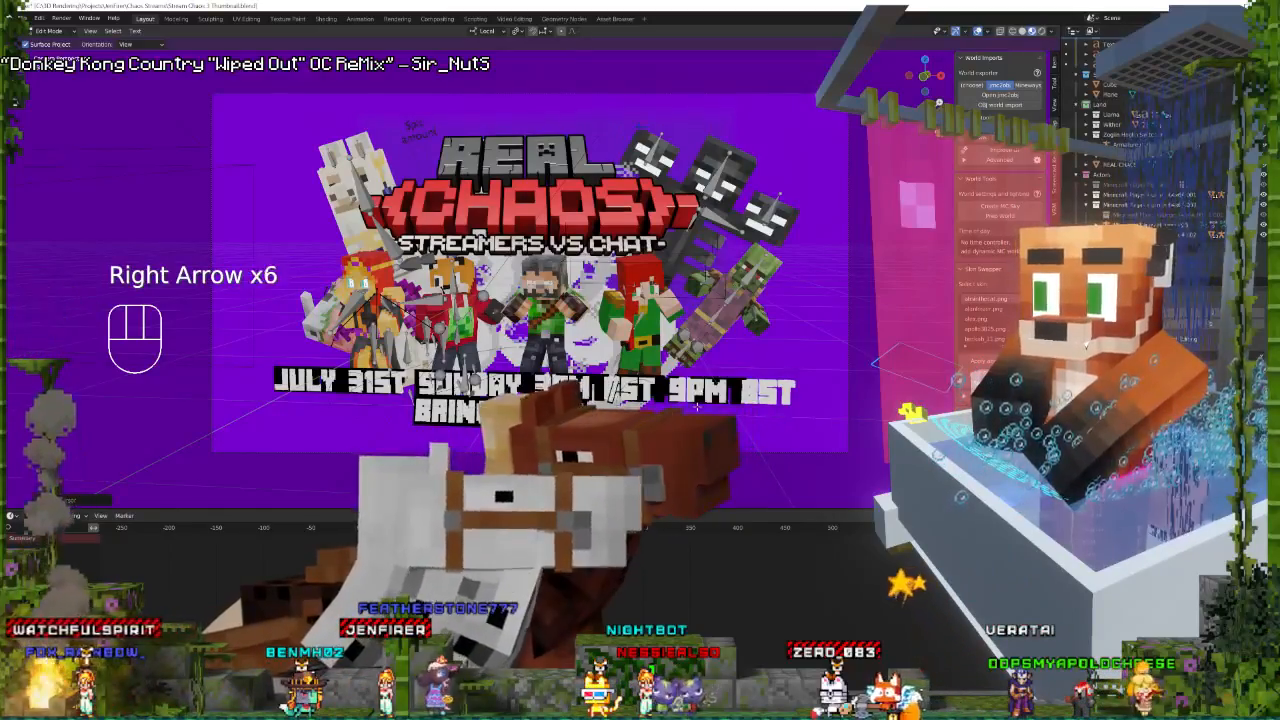
pyautogui.press('BackSpace')
pyautogui.press('BackSpace')
pyautogui.press('BackSpace')
pyautogui.press('BackSpace')
pyautogui.press('BackSpace')
pyautogui.press('BackSpace')
pyautogui.press('BackSpace')
pyautogui.press('BackSpace')
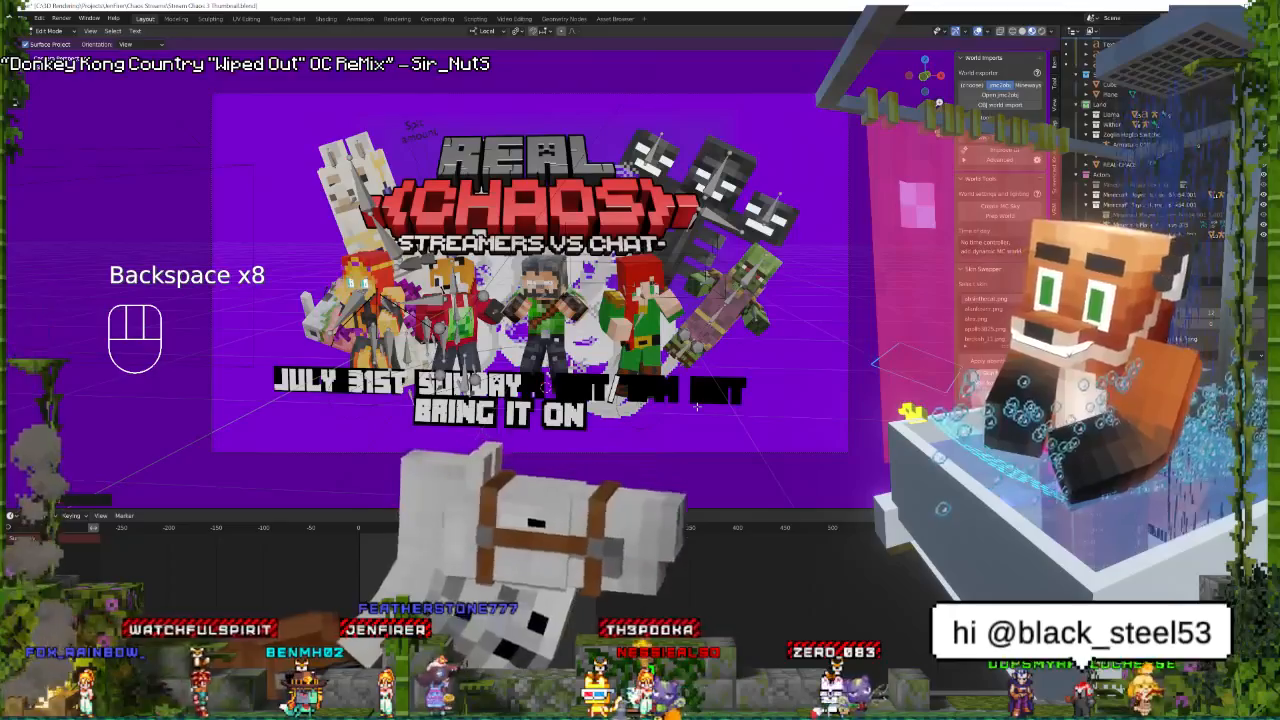
pyautogui.press('Tab')
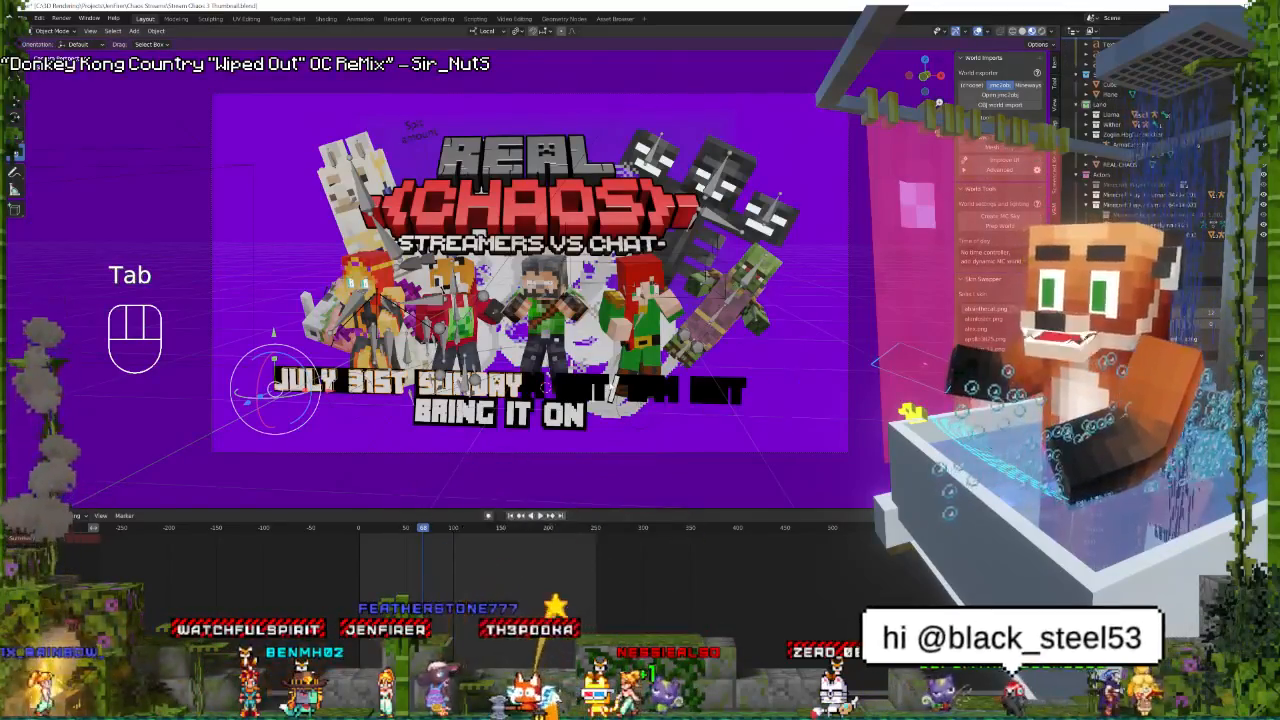
# Copy the full text of the white date line and paste it over the text of its black backing copy.
pyautogui.press('Tab')
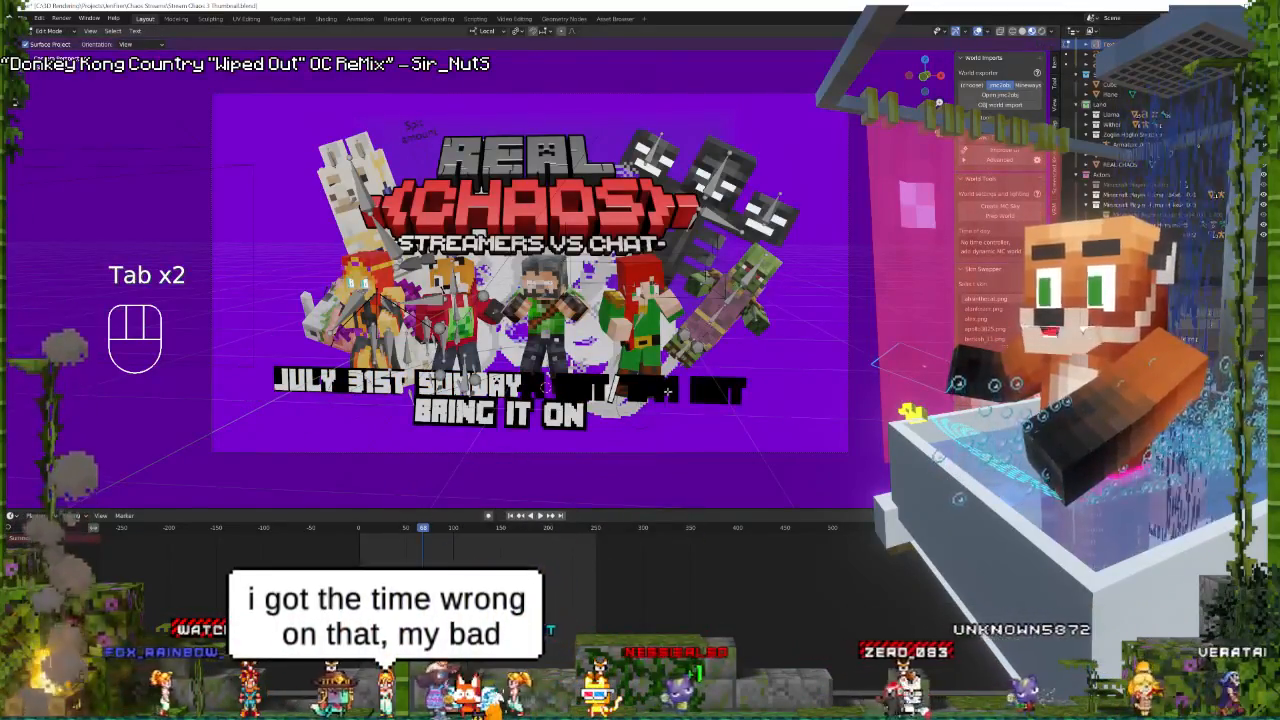
pyautogui.press('Tab')
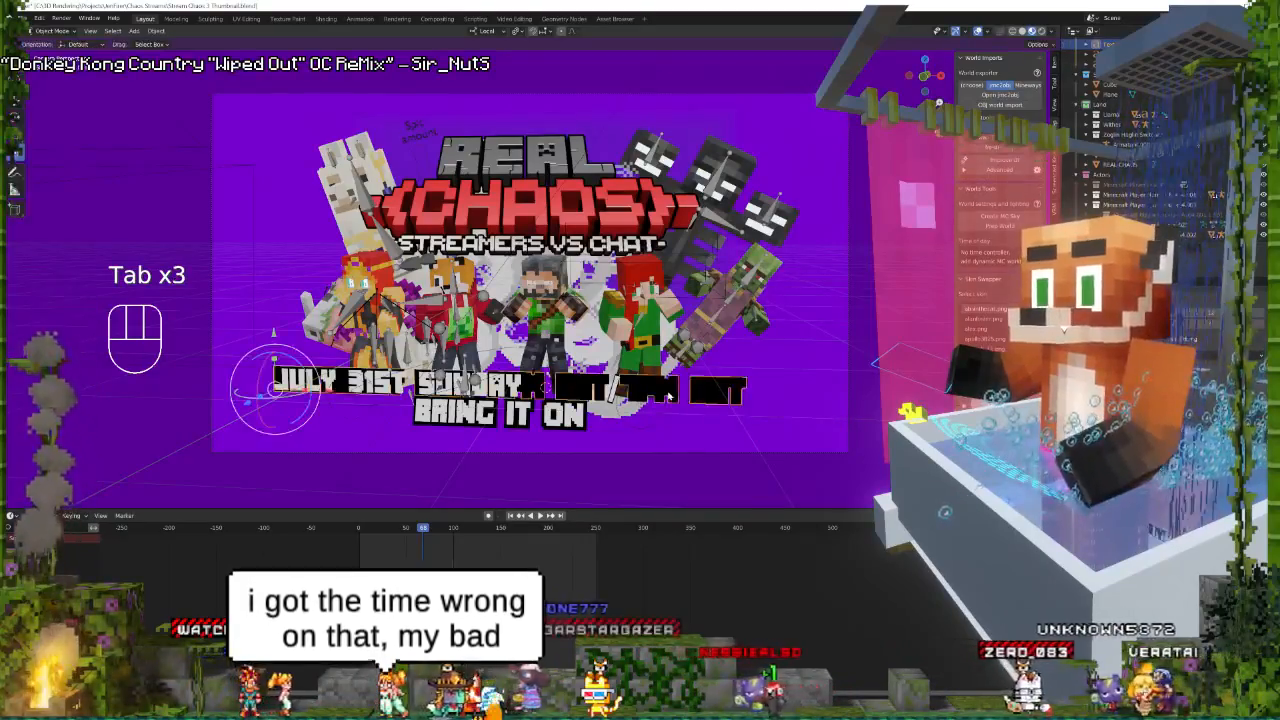
pyautogui.press('Tab')
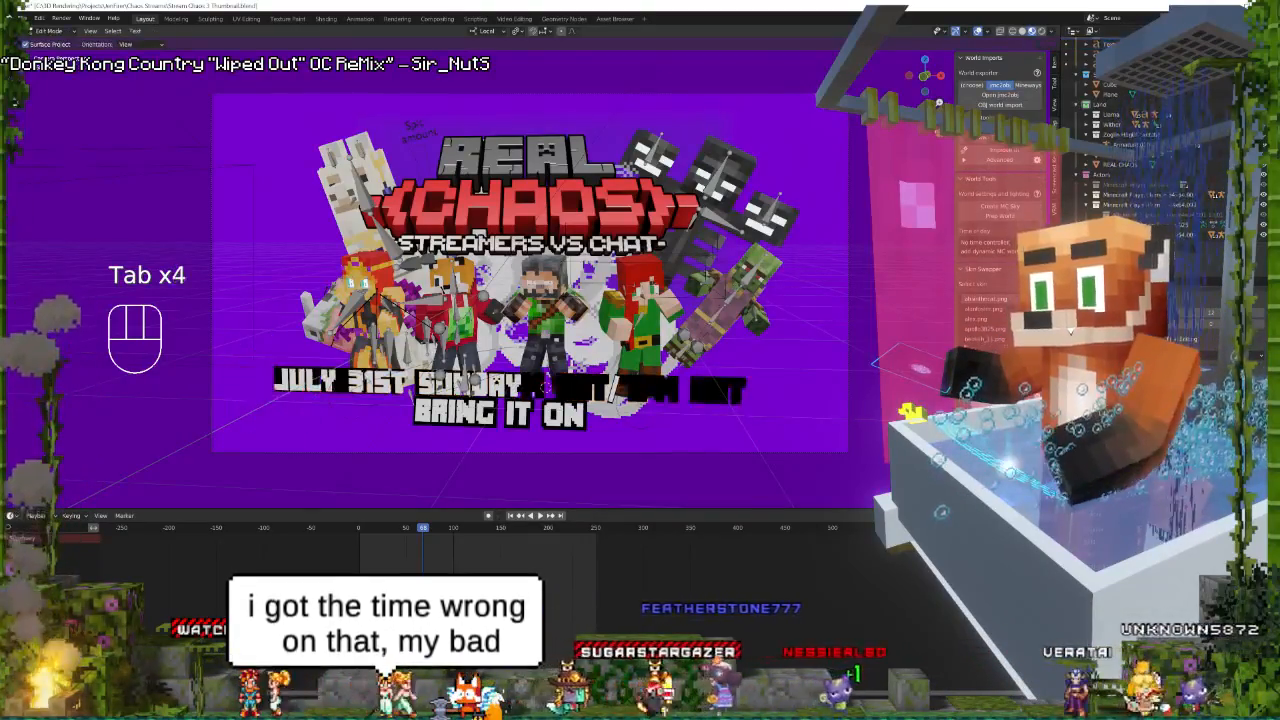
pyautogui.hotkey('ctrl', 'a')
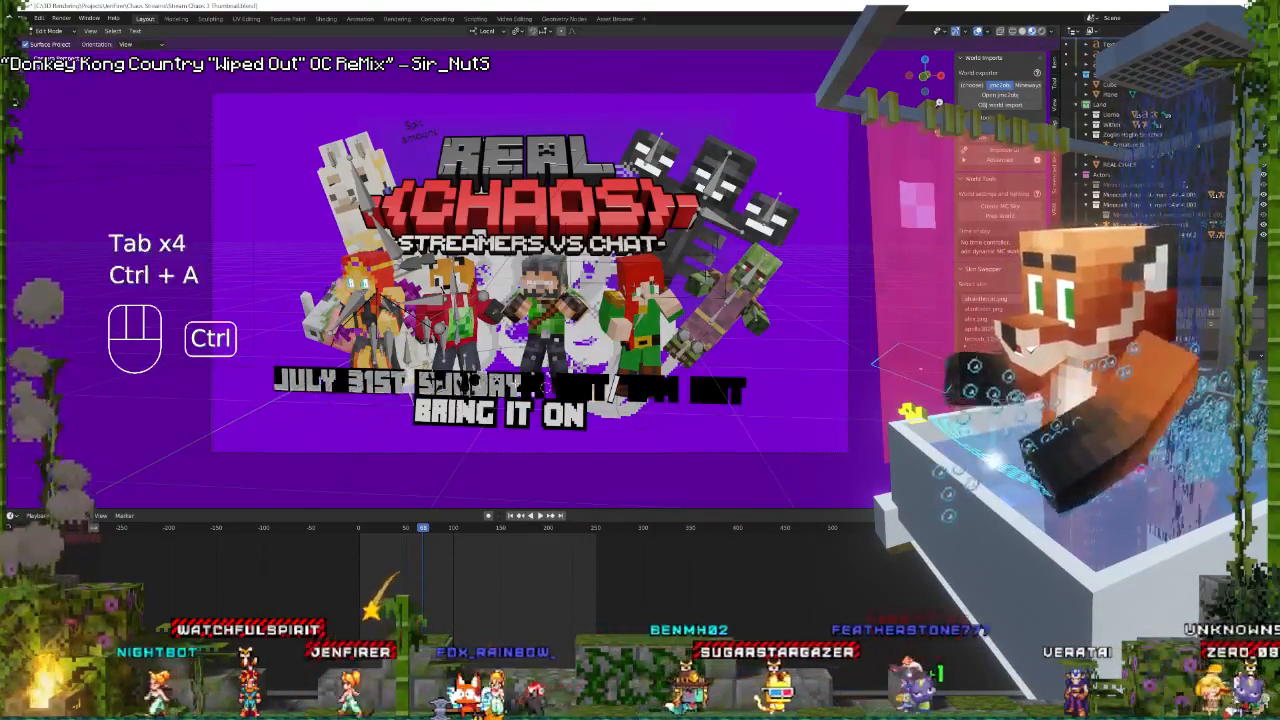
pyautogui.hotkey('ctrl', 'c')
pyautogui.press('Tab')
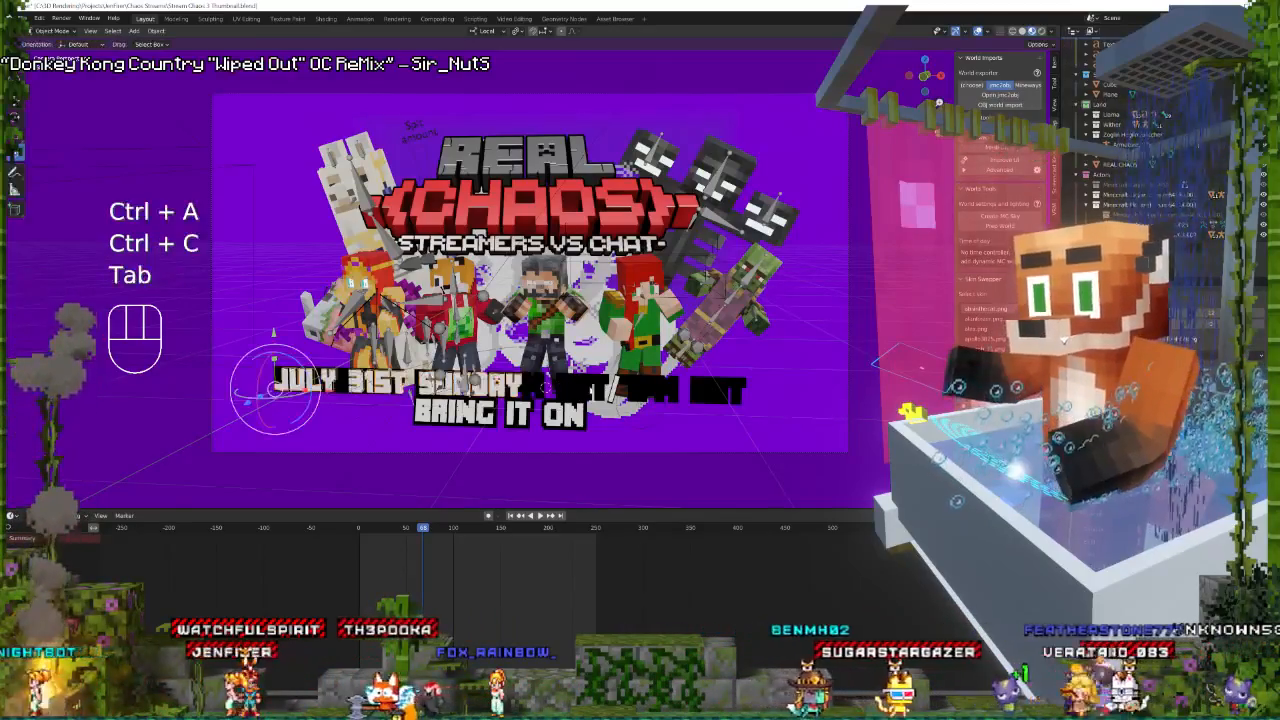
pyautogui.press('Tab')
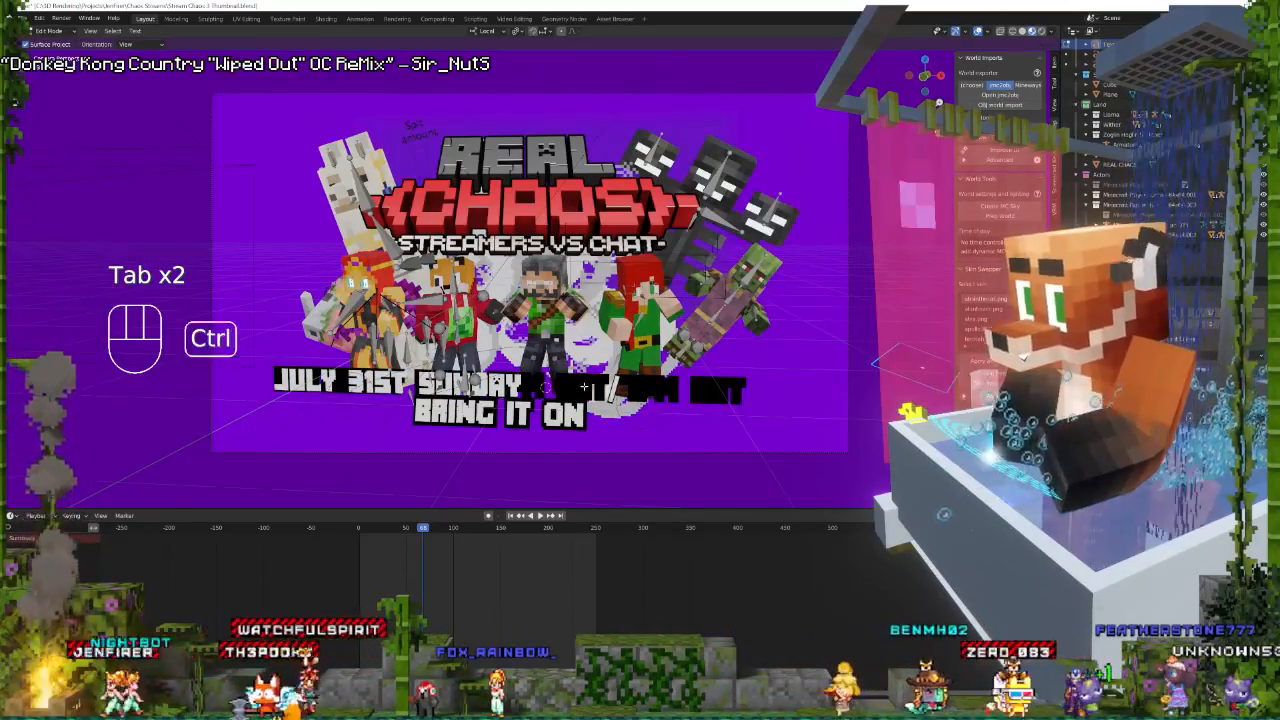
pyautogui.hotkey('ctrl', 'a')
pyautogui.hotkey('ctrl', 'v')
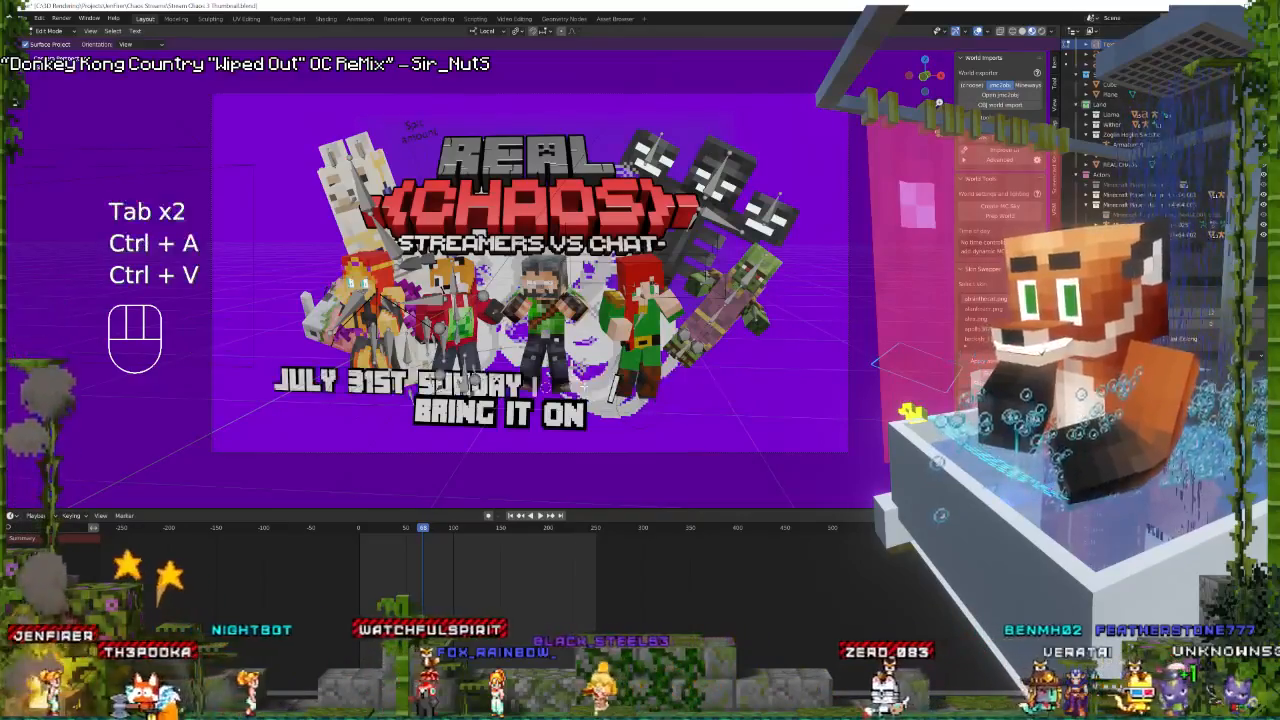
pyautogui.press('Tab')
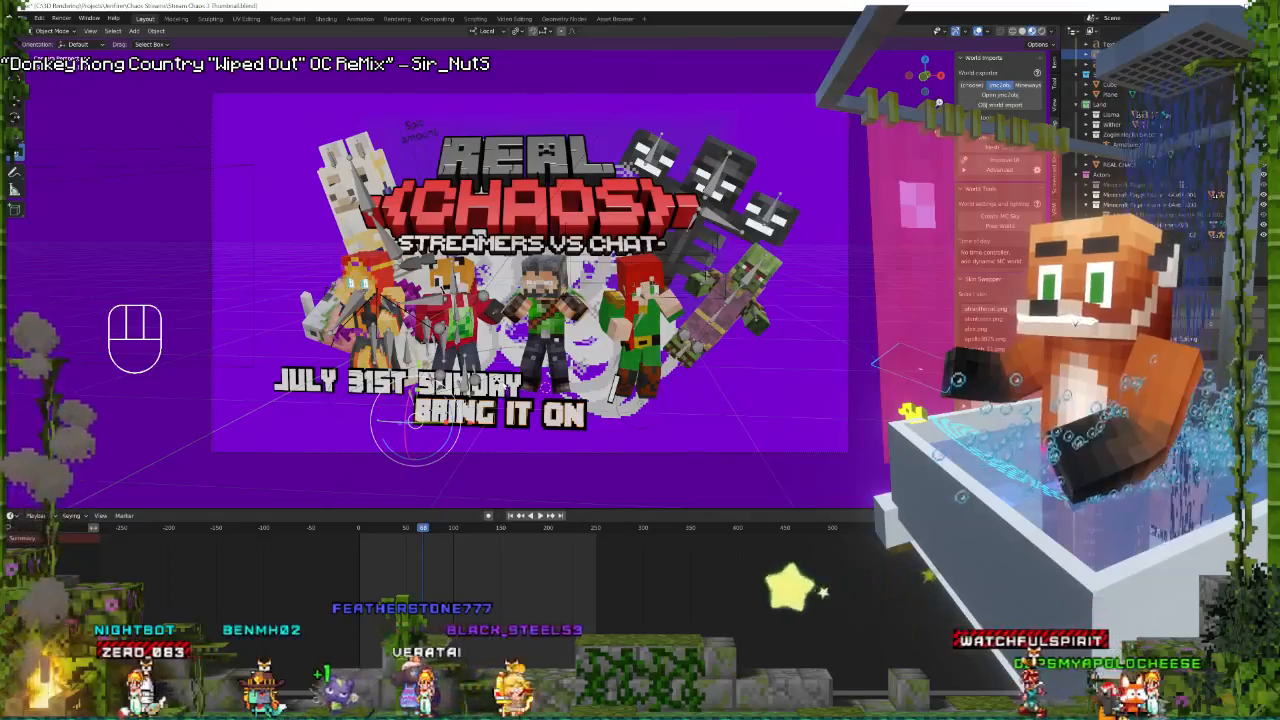
# Go to frame 0, duplicate the white date line with its black backing, and place the duplicates beside SUNDAY on the same line.
pyautogui.moveTo(423, 527); pyautogui.dragTo(297, 591)
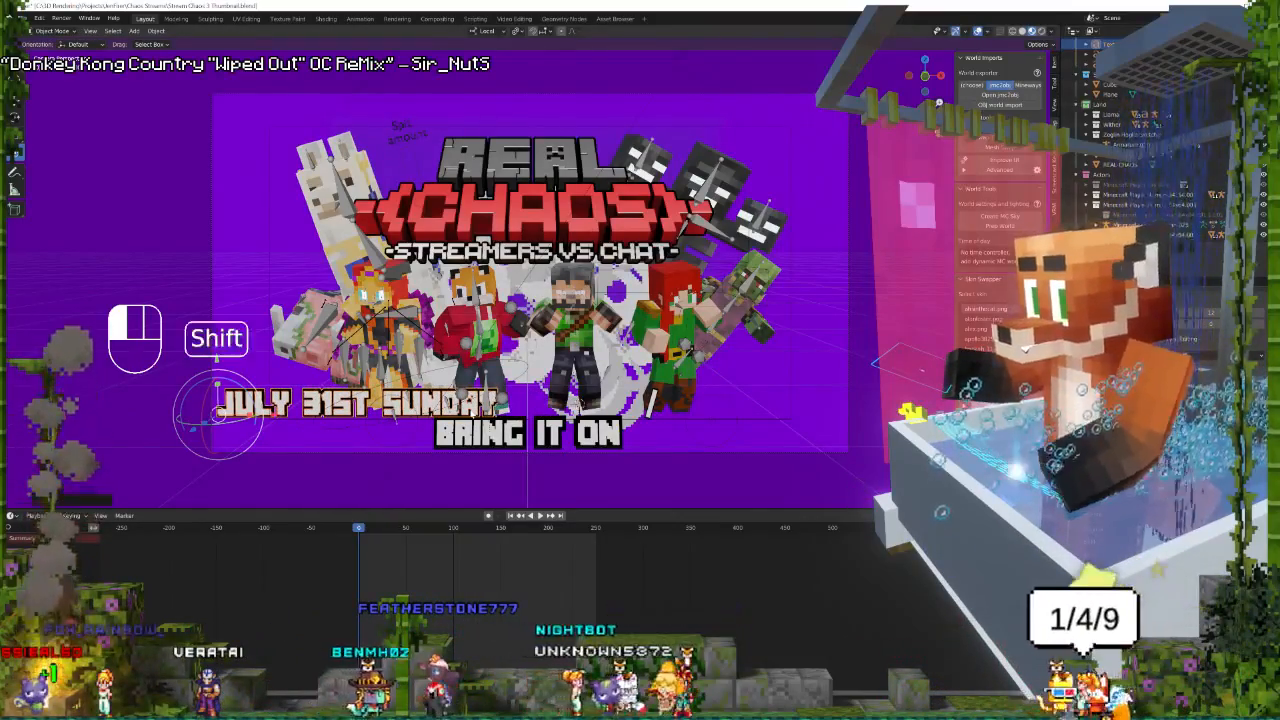
pyautogui.hotkey('shift', 'd')
pyautogui.rightClick(432, 238)
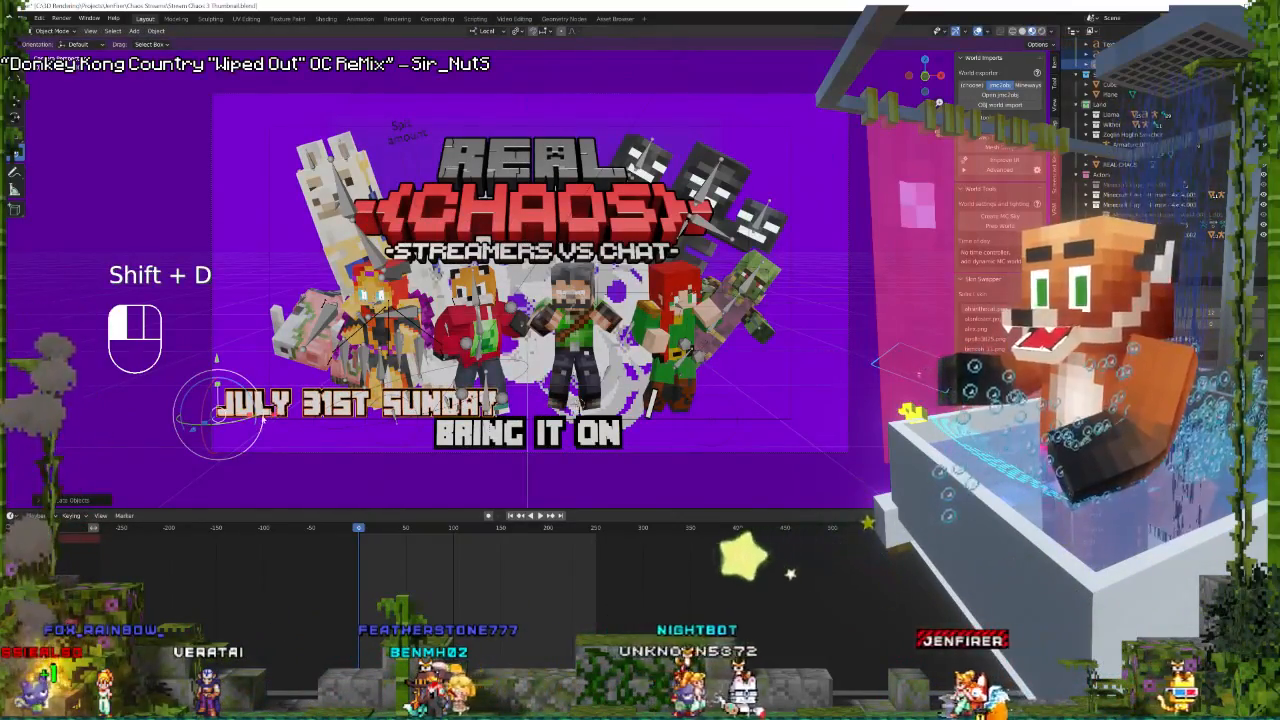
pyautogui.moveTo(264, 415); pyautogui.dragTo(563, 415)
# Replace the text of the white duplicate with 1PM PST /4PM EST.
pyautogui.press('Tab')
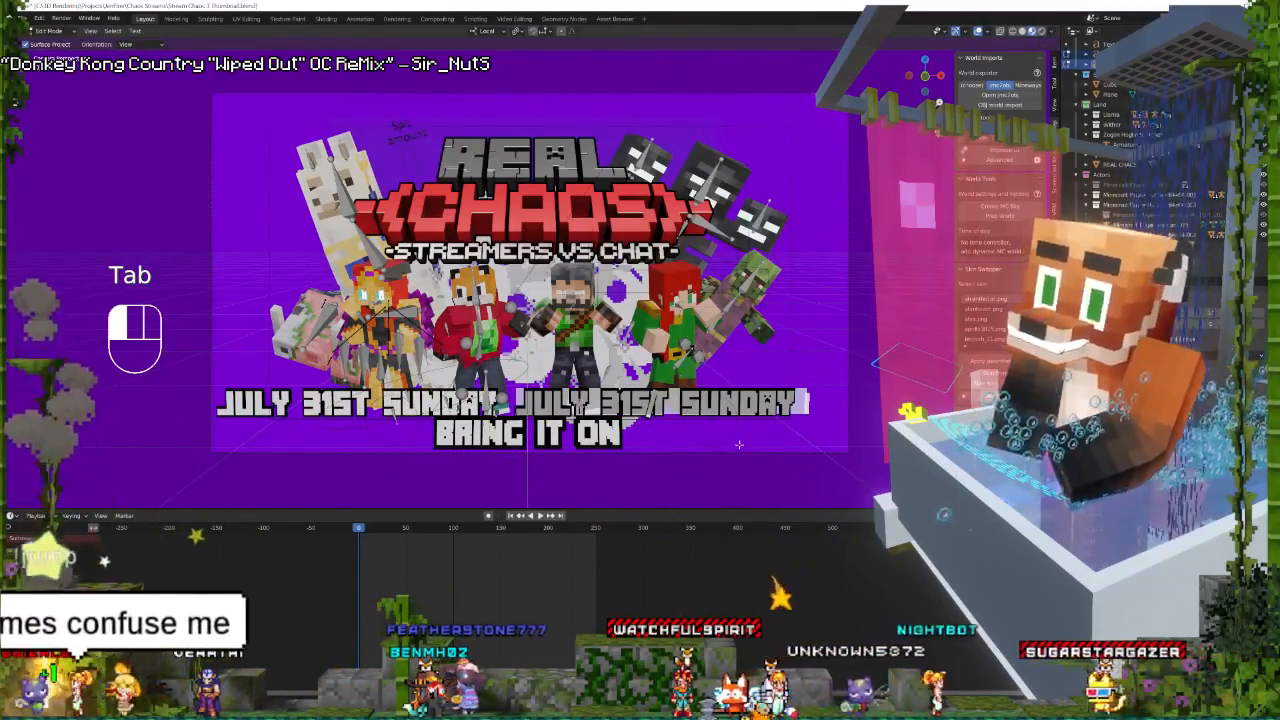
pyautogui.press('Tab')
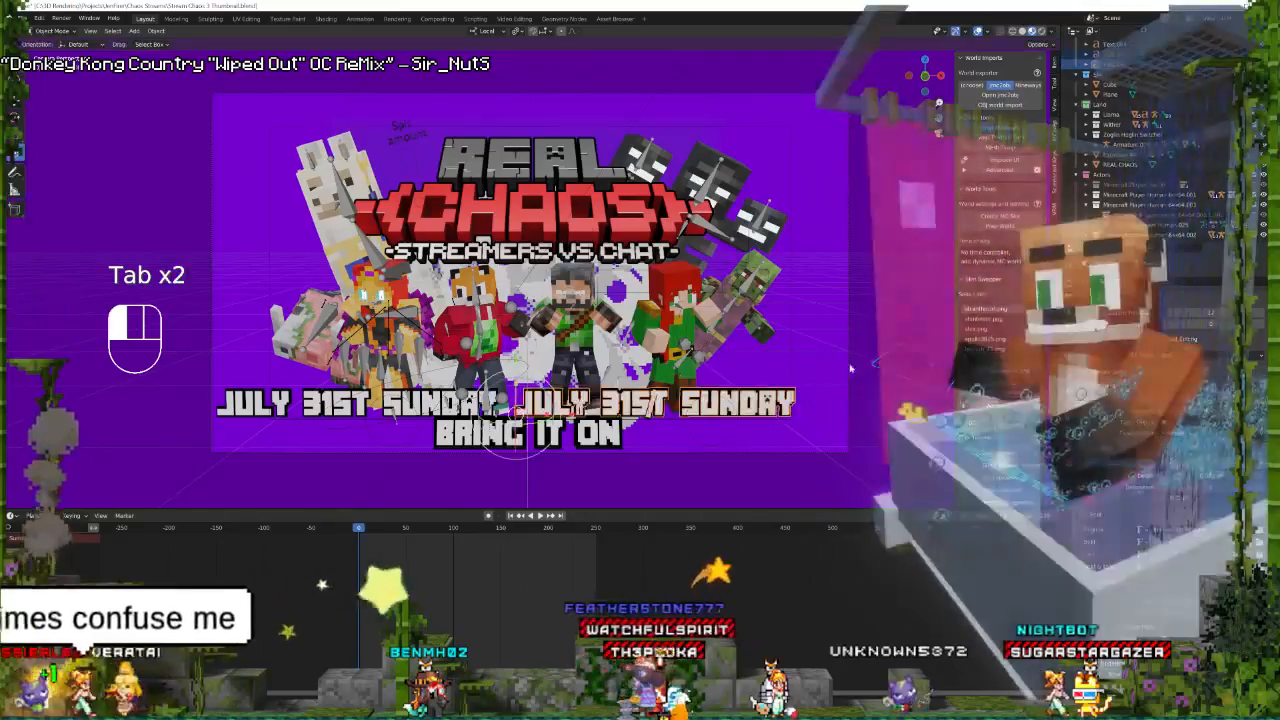
pyautogui.press('Tab')
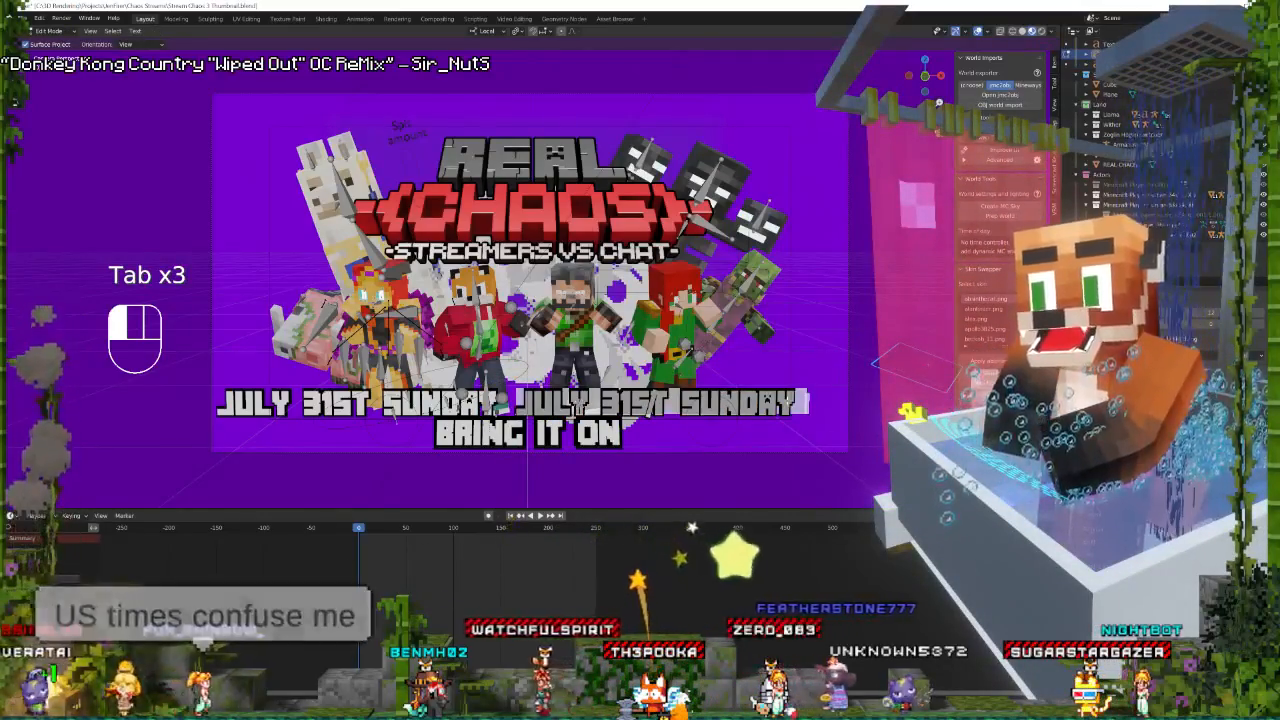
pyautogui.press('BackSpace')
pyautogui.write('1P')
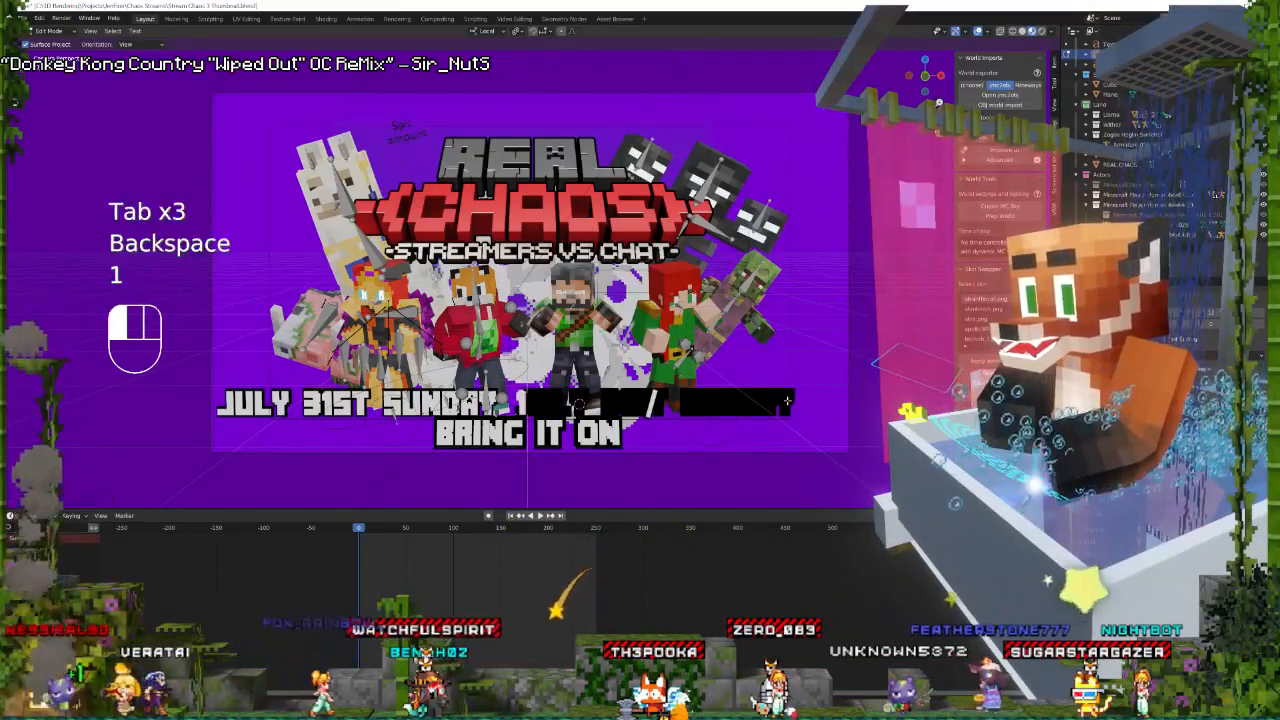
pyautogui.write('M ')
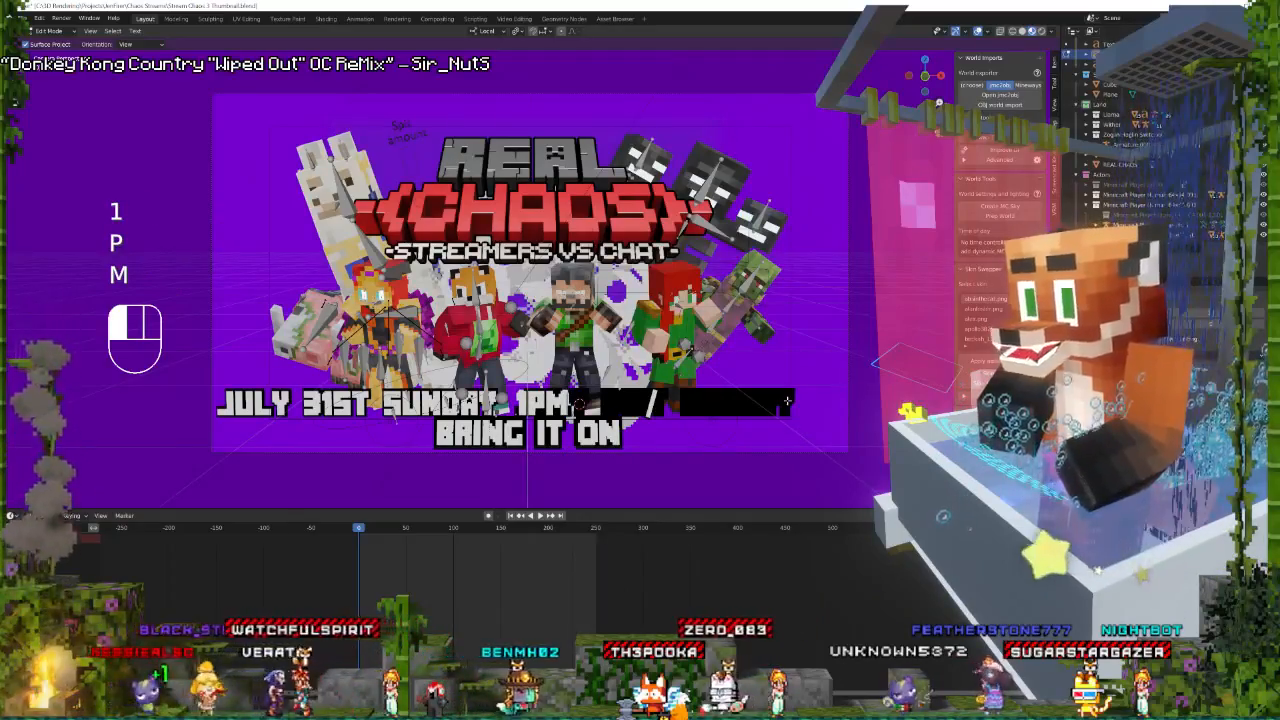
pyautogui.write('BST')
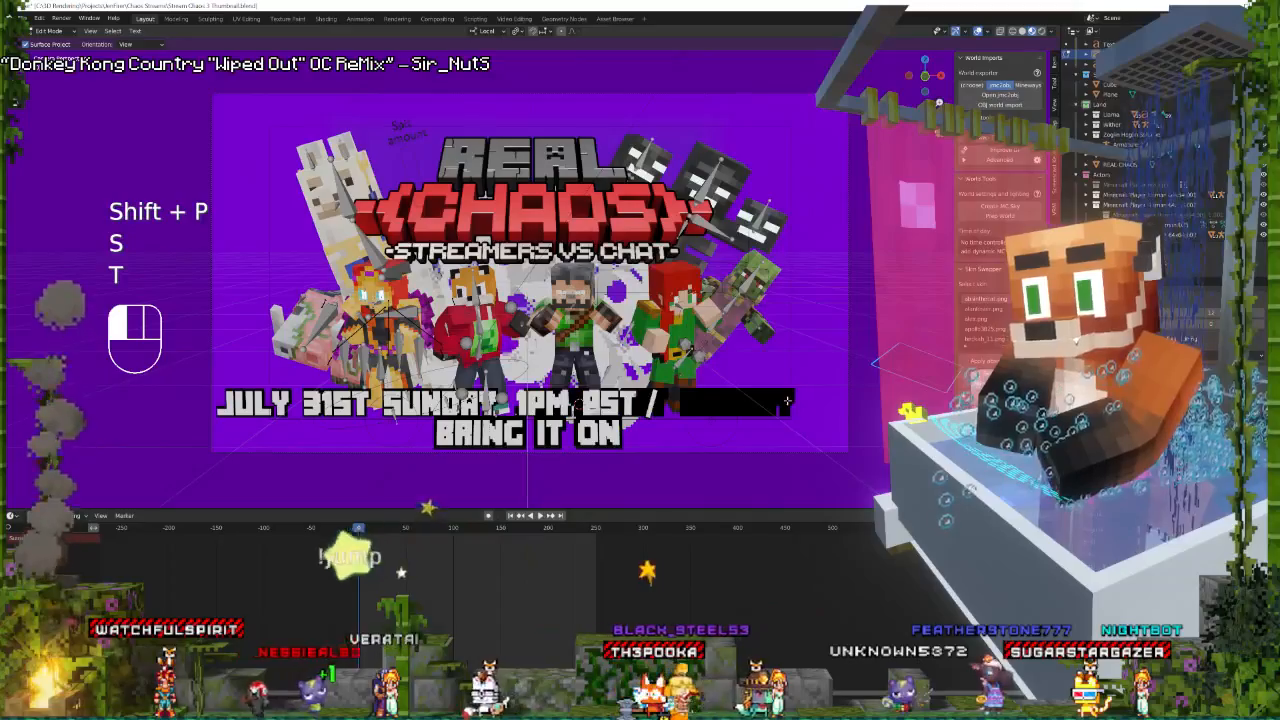
pyautogui.write(' /')
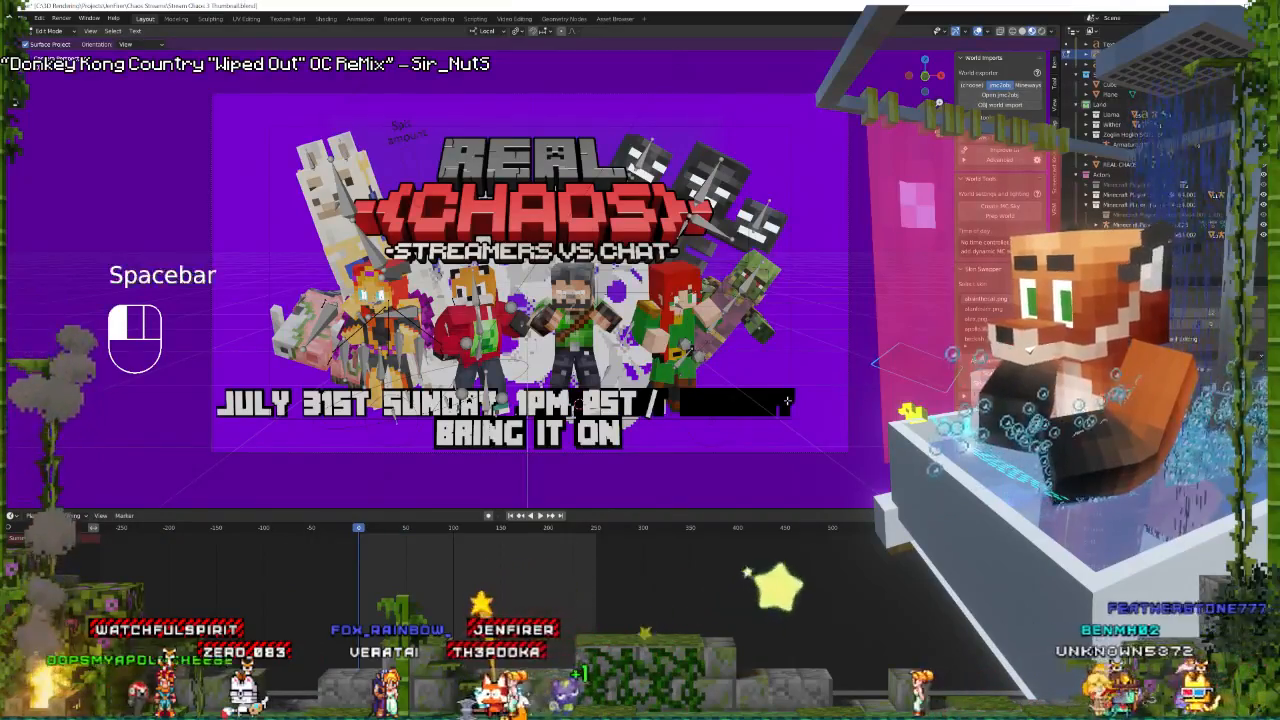
pyautogui.press('BackSpace')
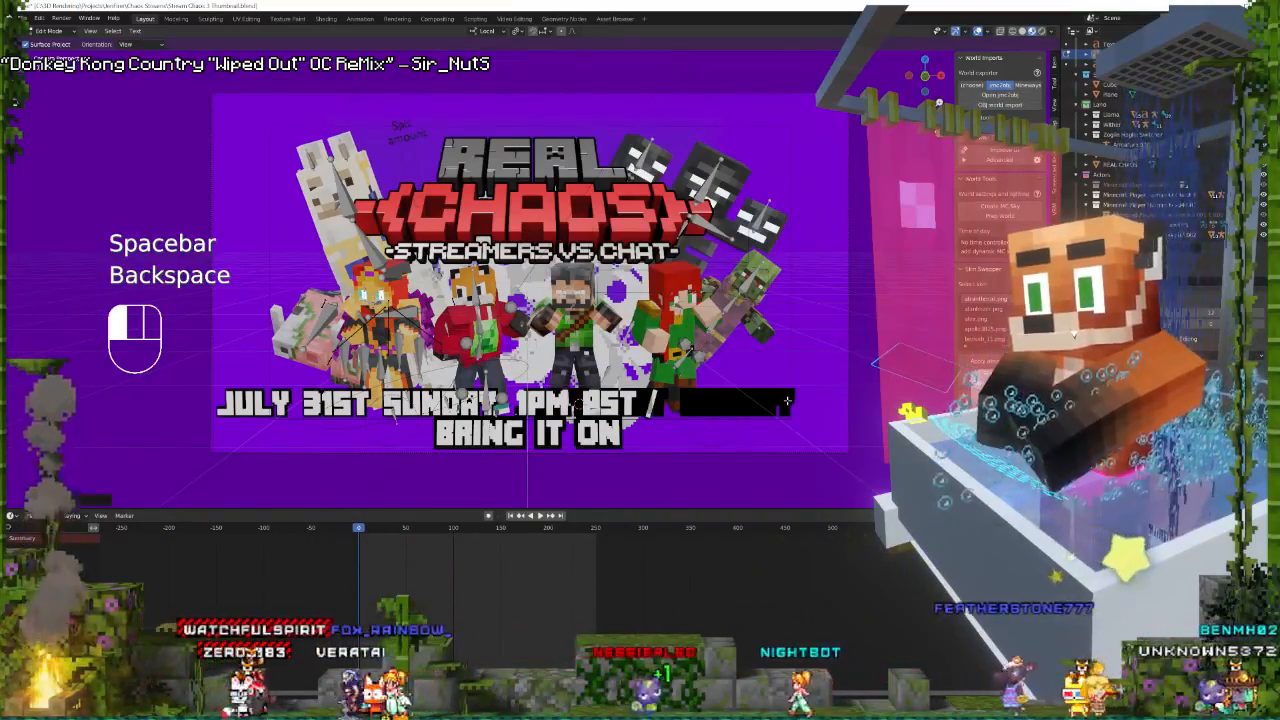
pyautogui.write('2')
pyautogui.press('BackSpace')
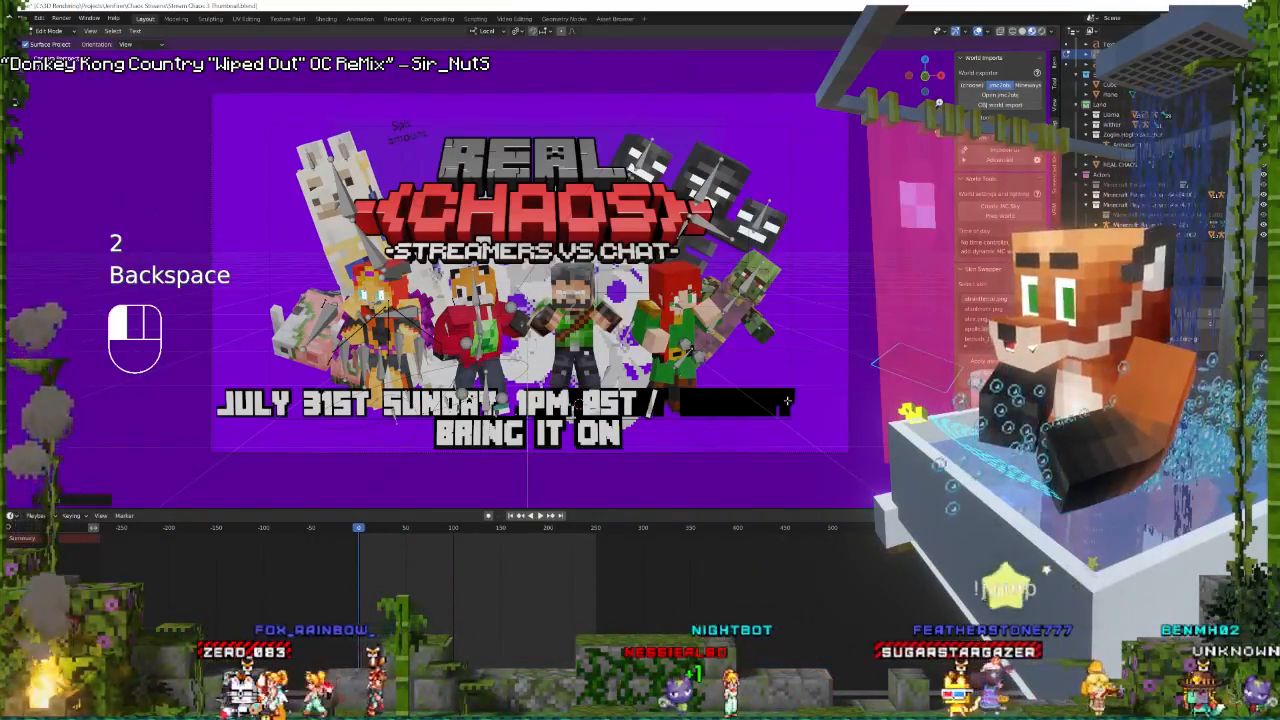
pyautogui.write('4PM ')
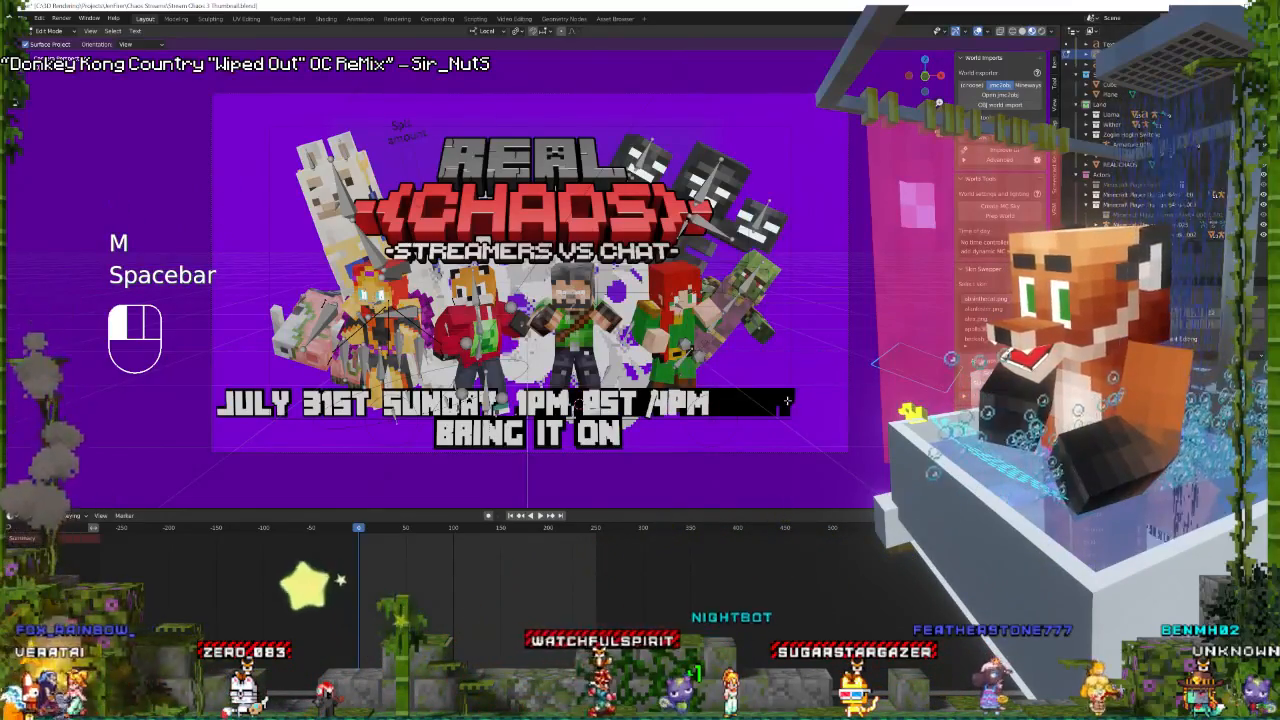
pyautogui.write('EST')
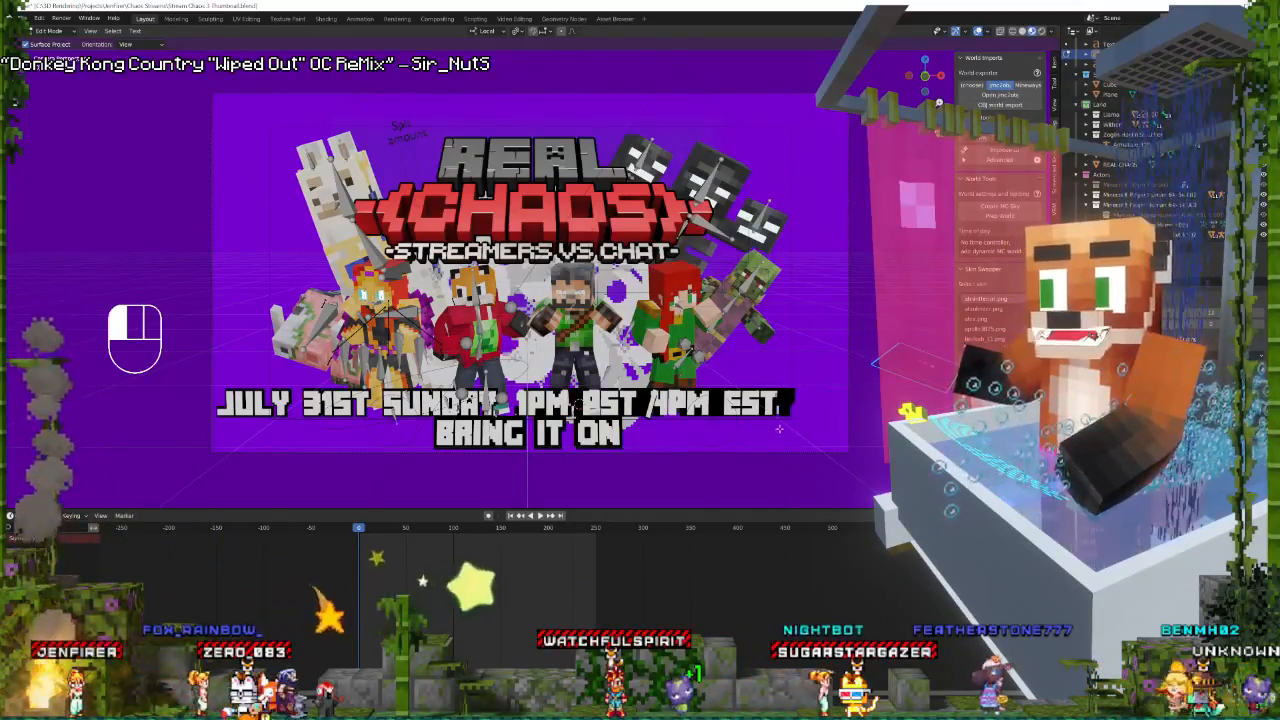
# Replace the text of the times line's black backing copy with 1PM PST /4PM EST to match the white text.
pyautogui.press('Tab')
pyautogui.press('Tab')
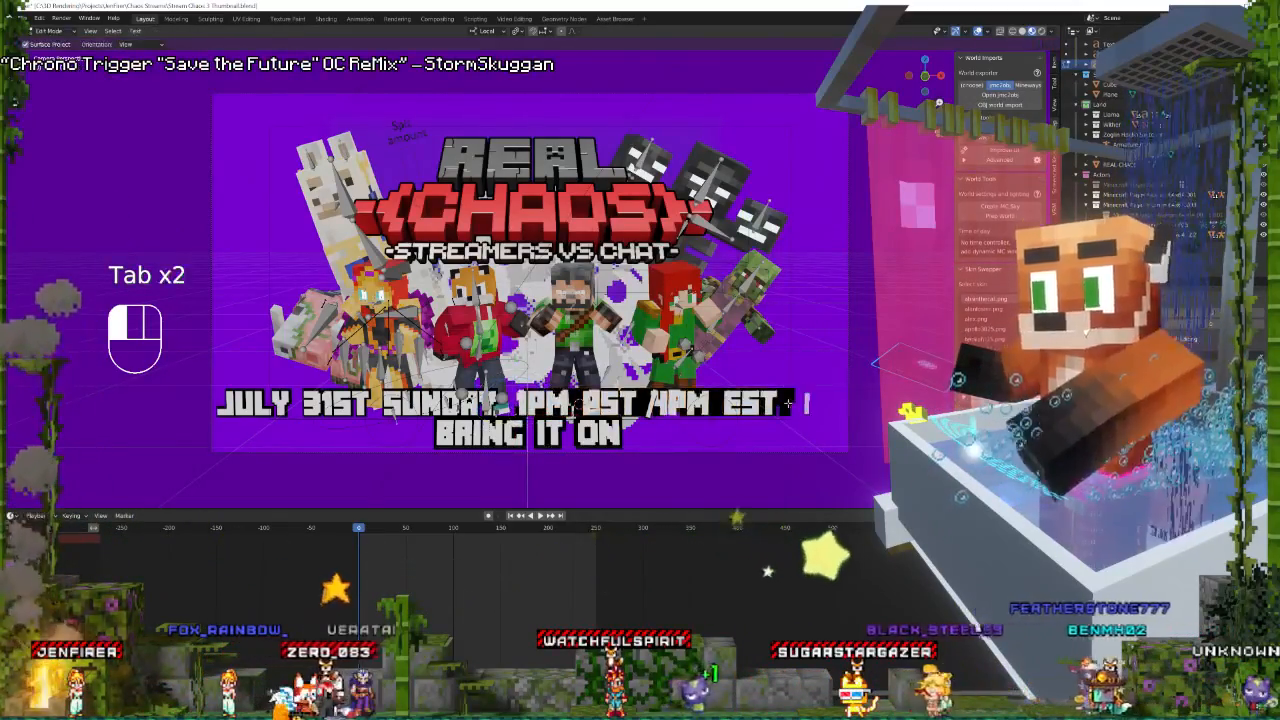
pyautogui.press('BackSpace')
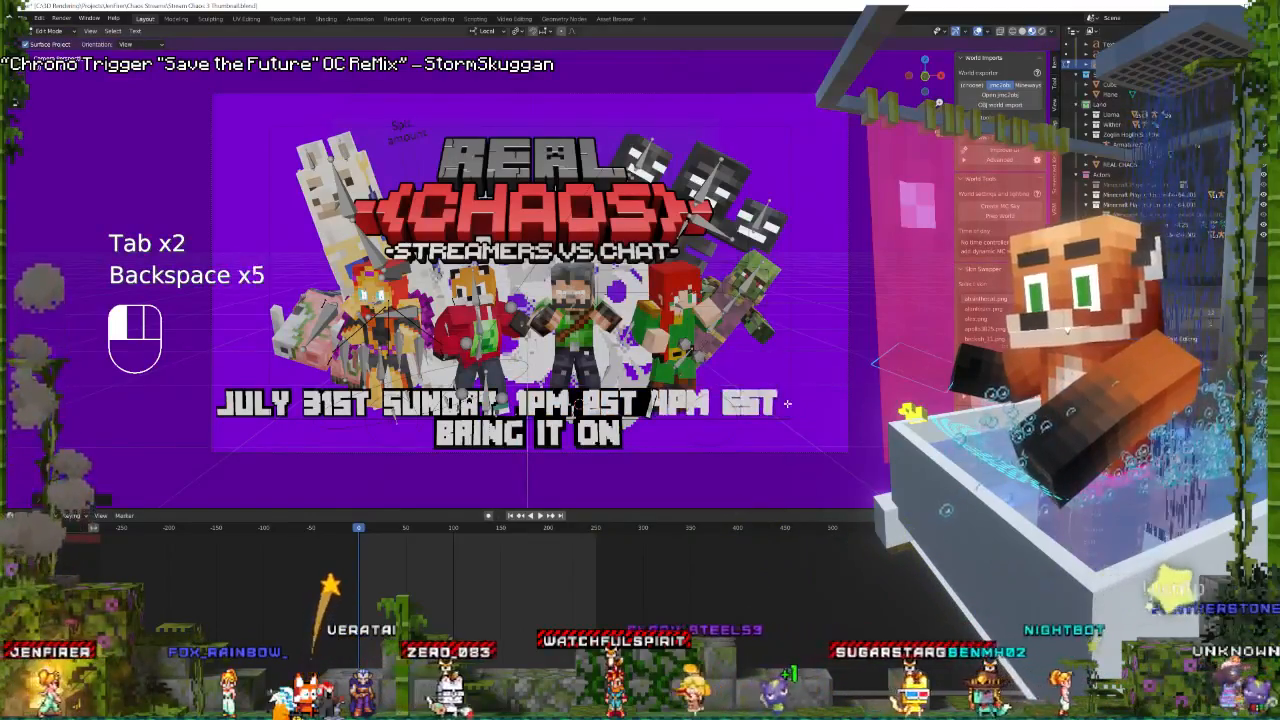
pyautogui.write('1PM ')
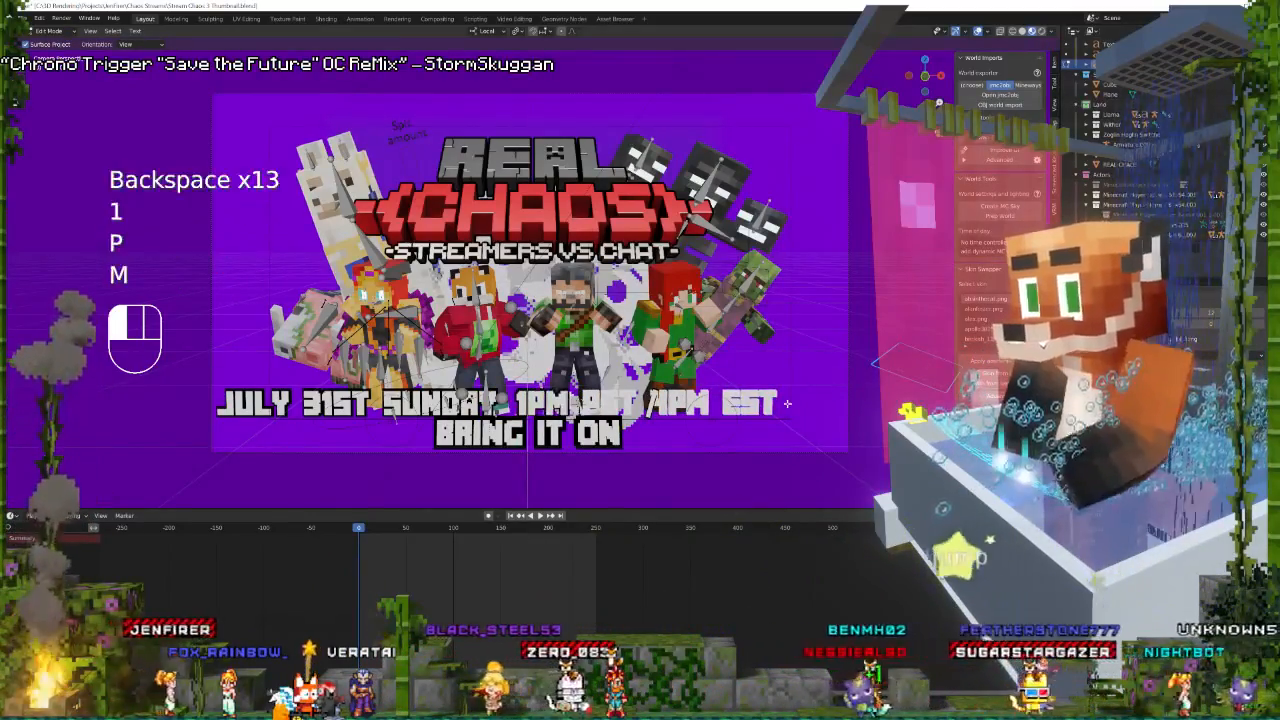
pyautogui.write('PST 5')
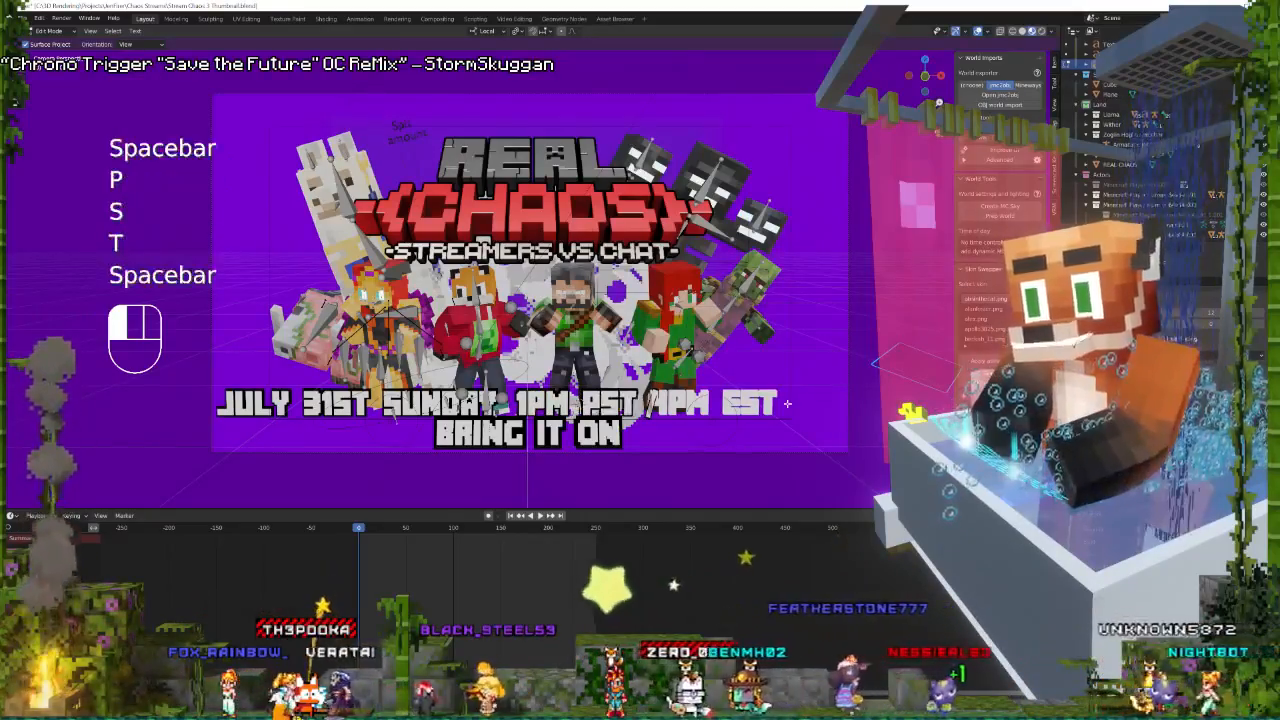
pyautogui.press('BackSpace')
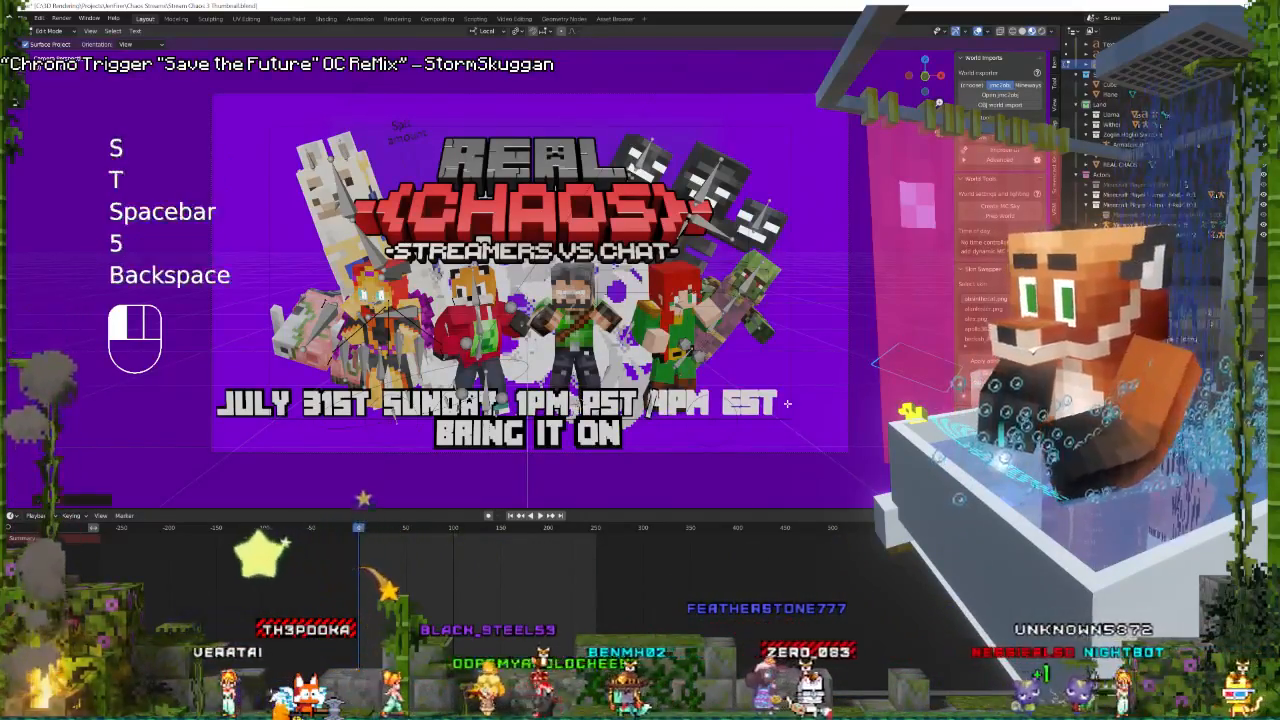
pyautogui.write('4PM EST')
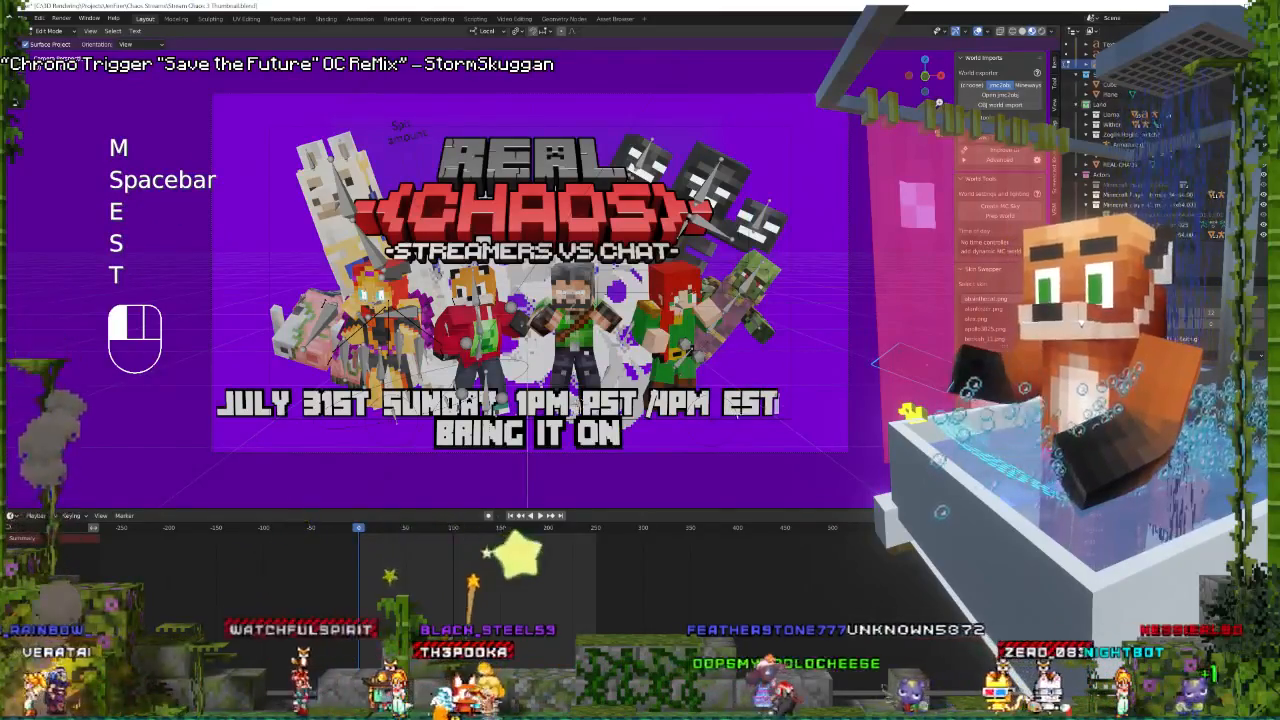
pyautogui.press('Tab')
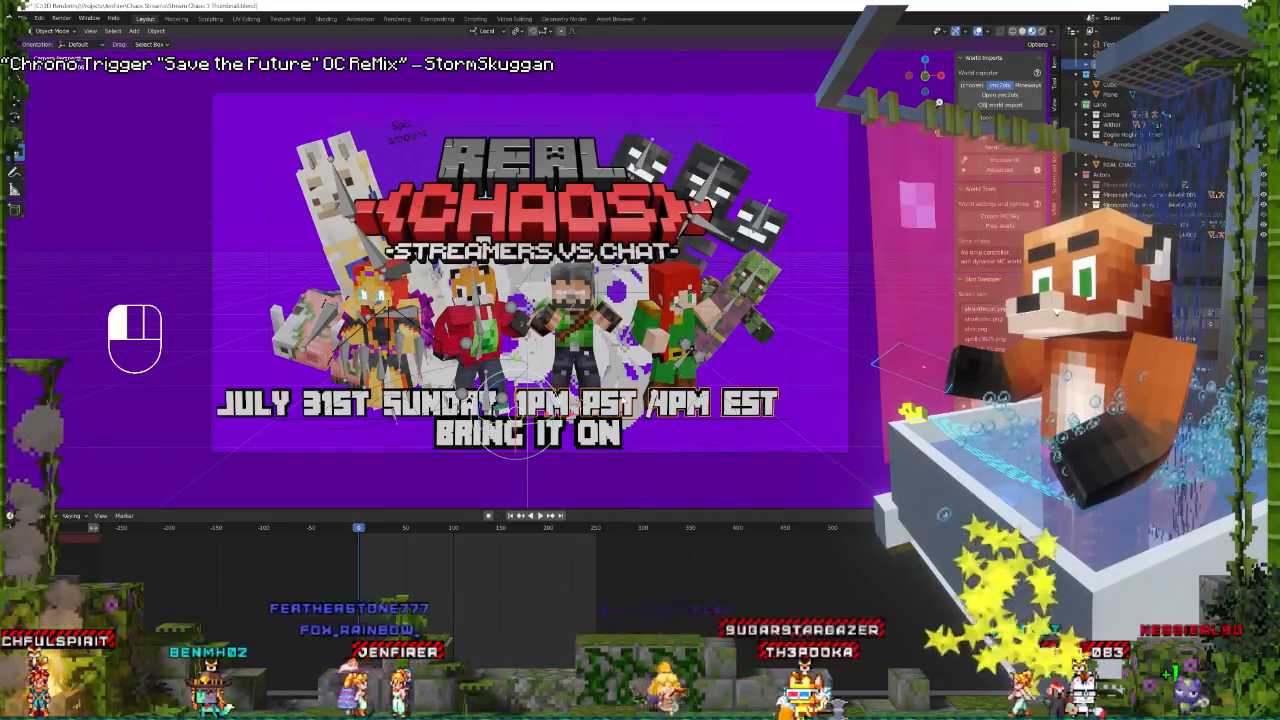
# Append 9PM BST to the white times text and its black backing, and narrow both so the line fits inside the frame.
pyautogui.press('Tab')
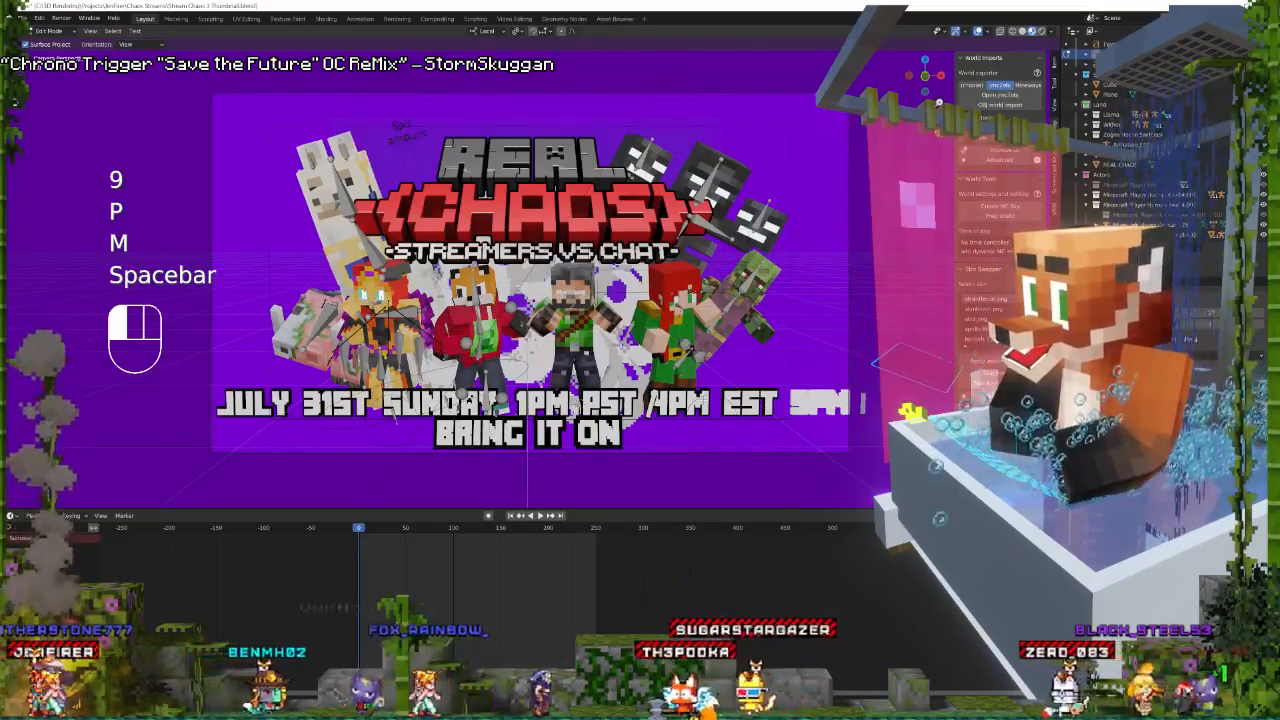
pyautogui.write('BST')
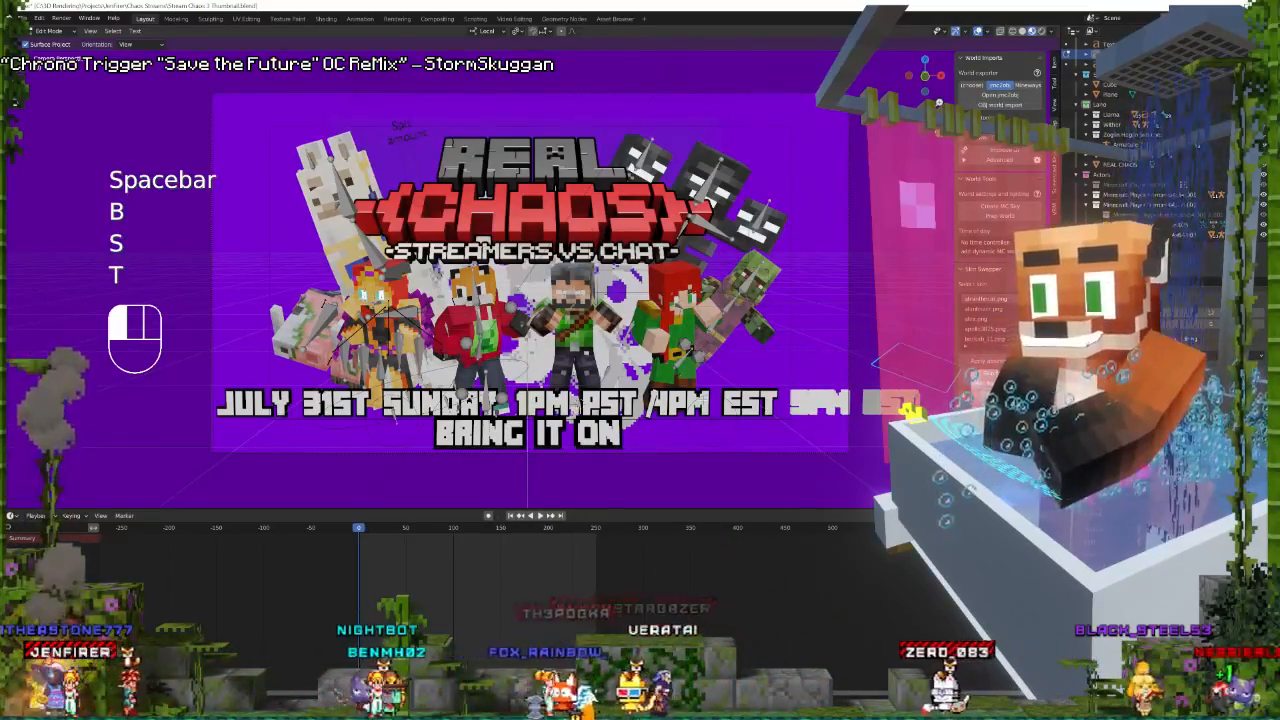
pyautogui.press('Tab')
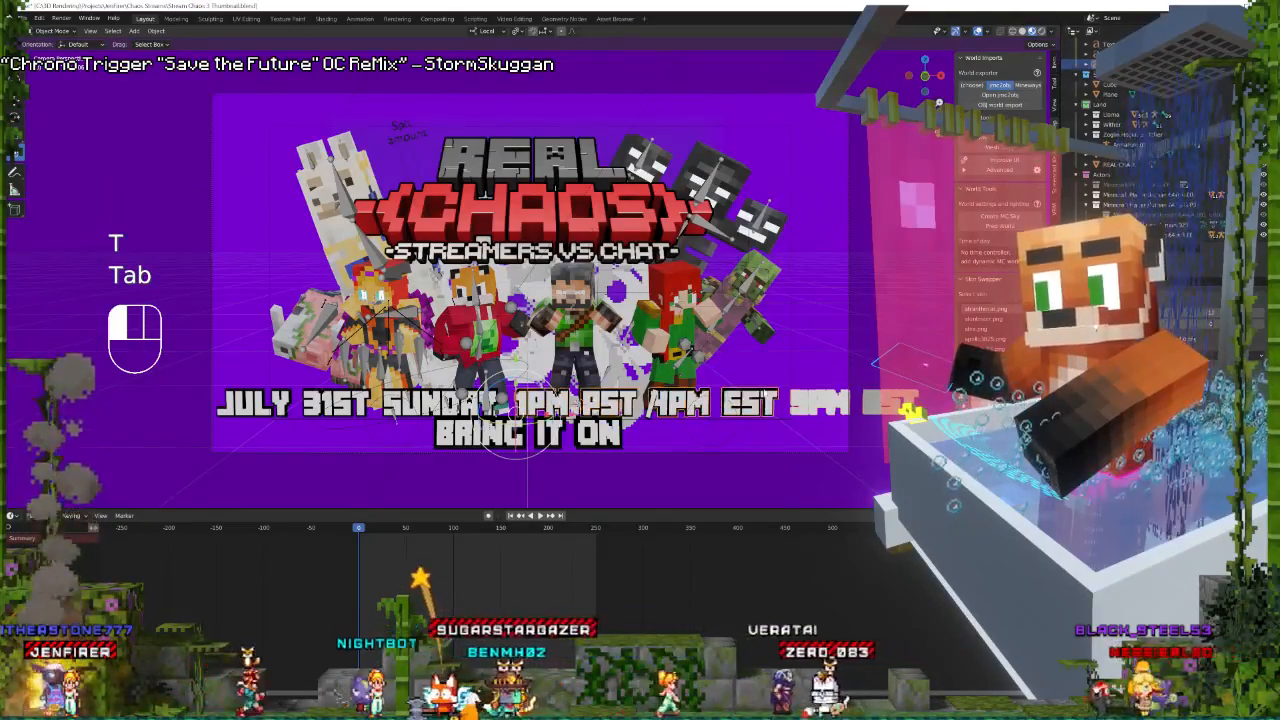
pyautogui.press('Tab')
pyautogui.press('space')
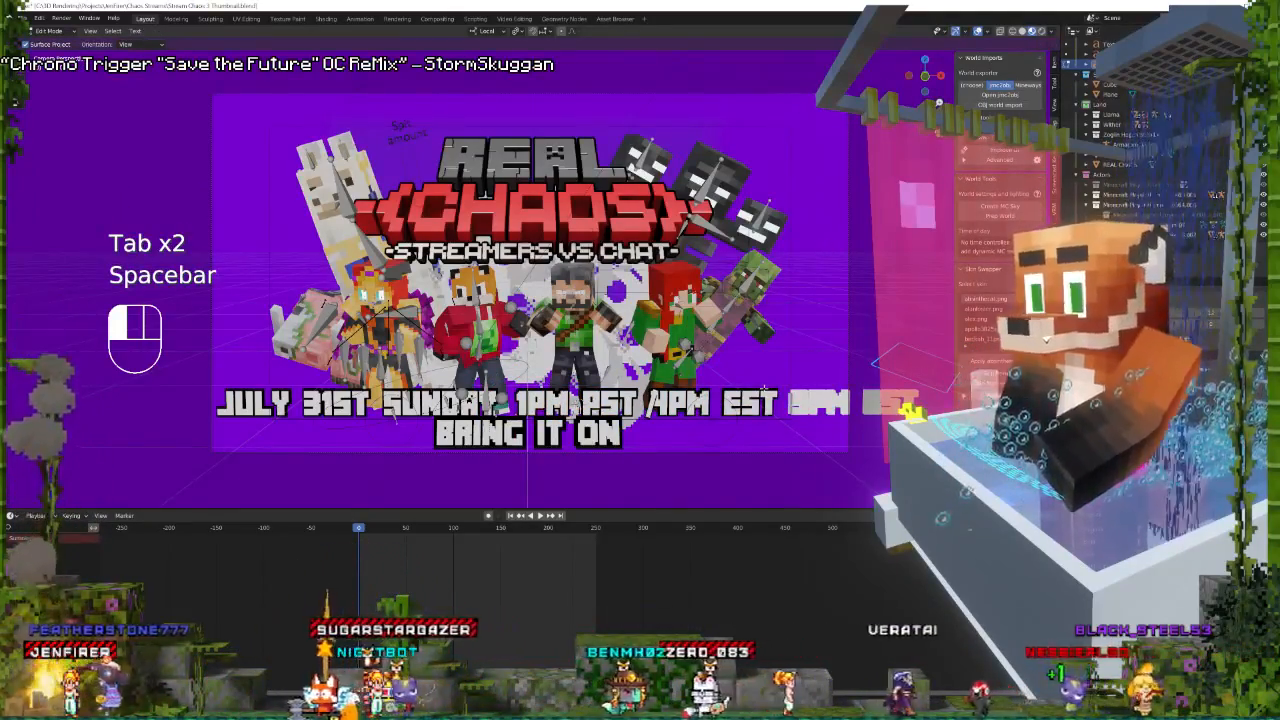
pyautogui.write('9PM BST')
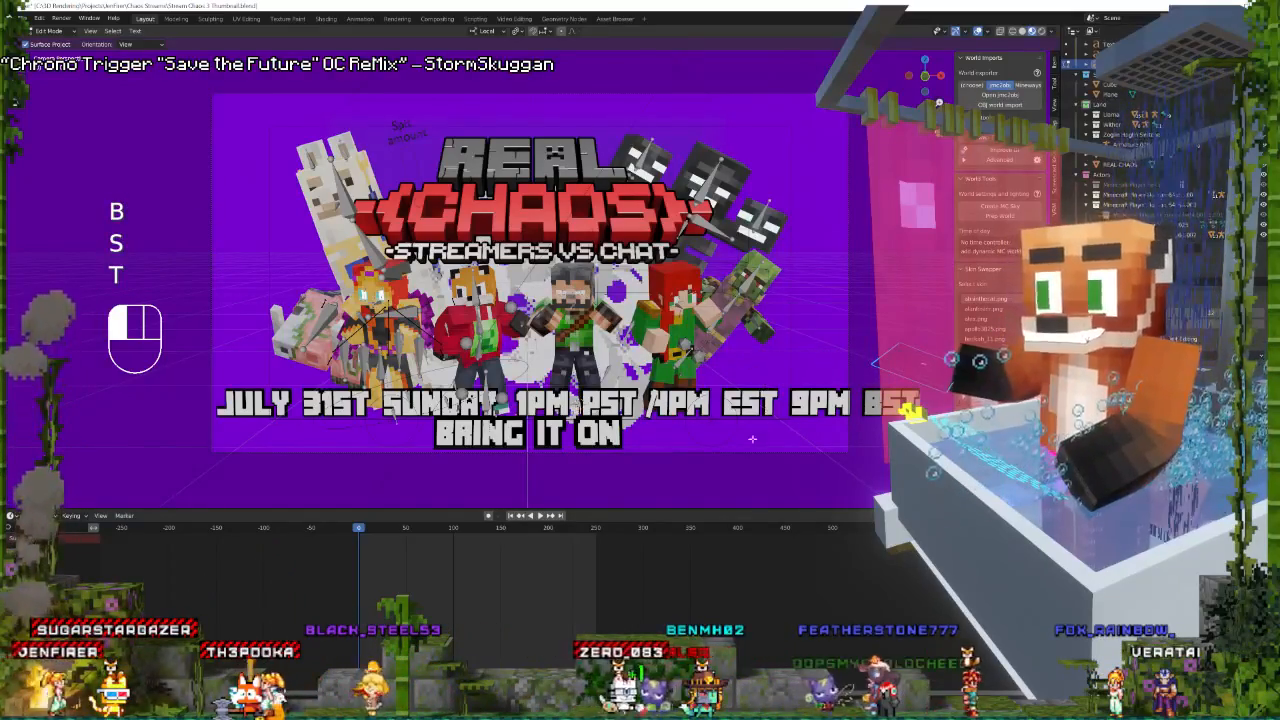
pyautogui.press('Tab')
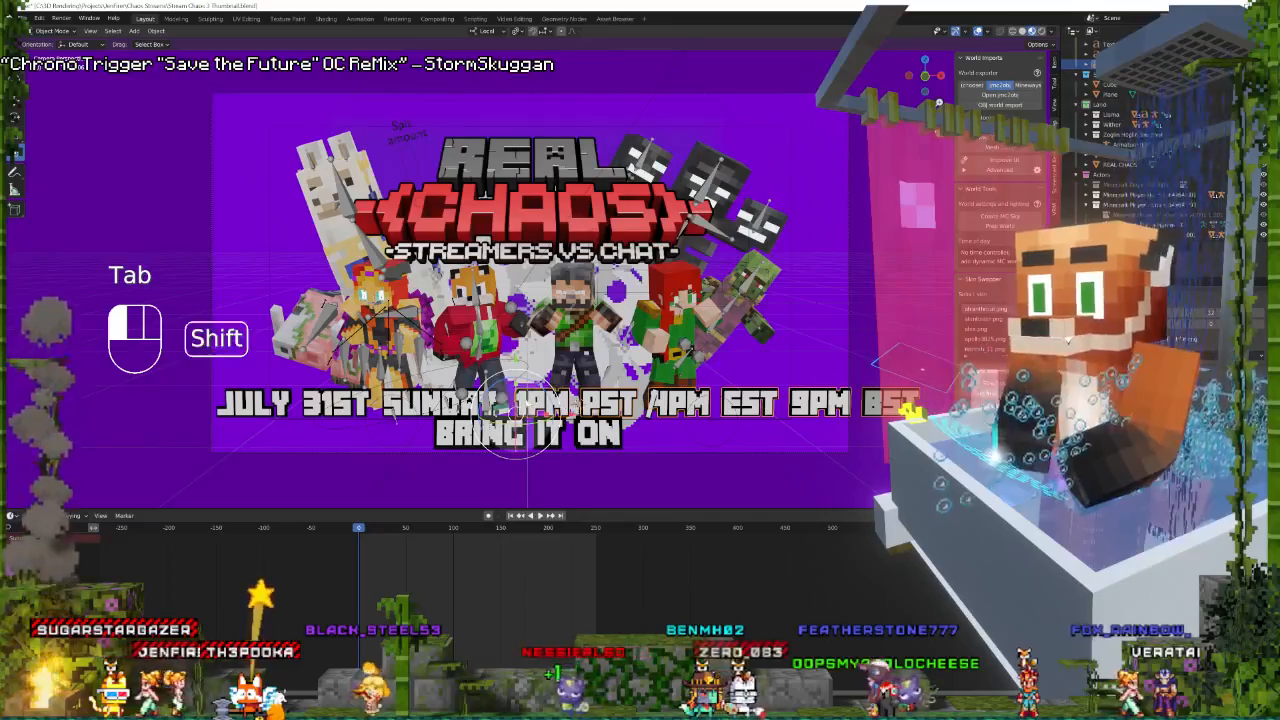
pyautogui.moveTo(549, 417); pyautogui.dragTo(537, 417)
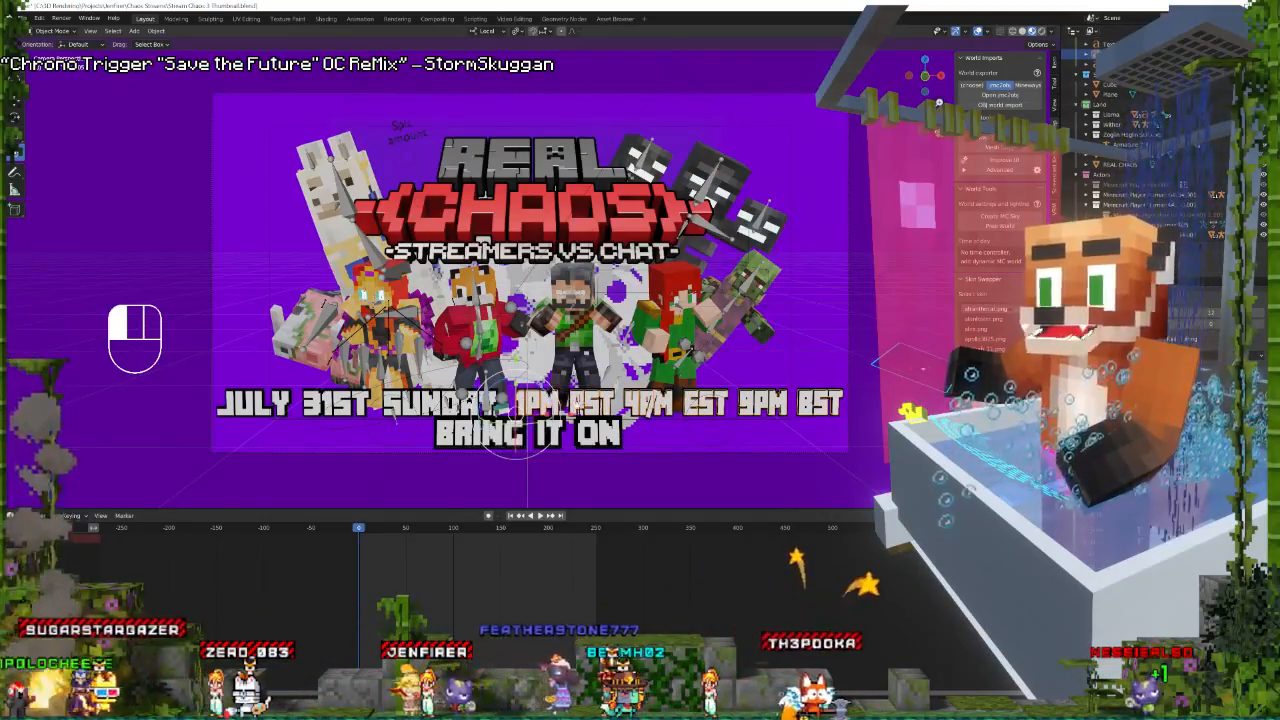
# Try to rotate and move a slim plane onto the times line as a divider, and undo the attempt.
pyautogui.press('shift')
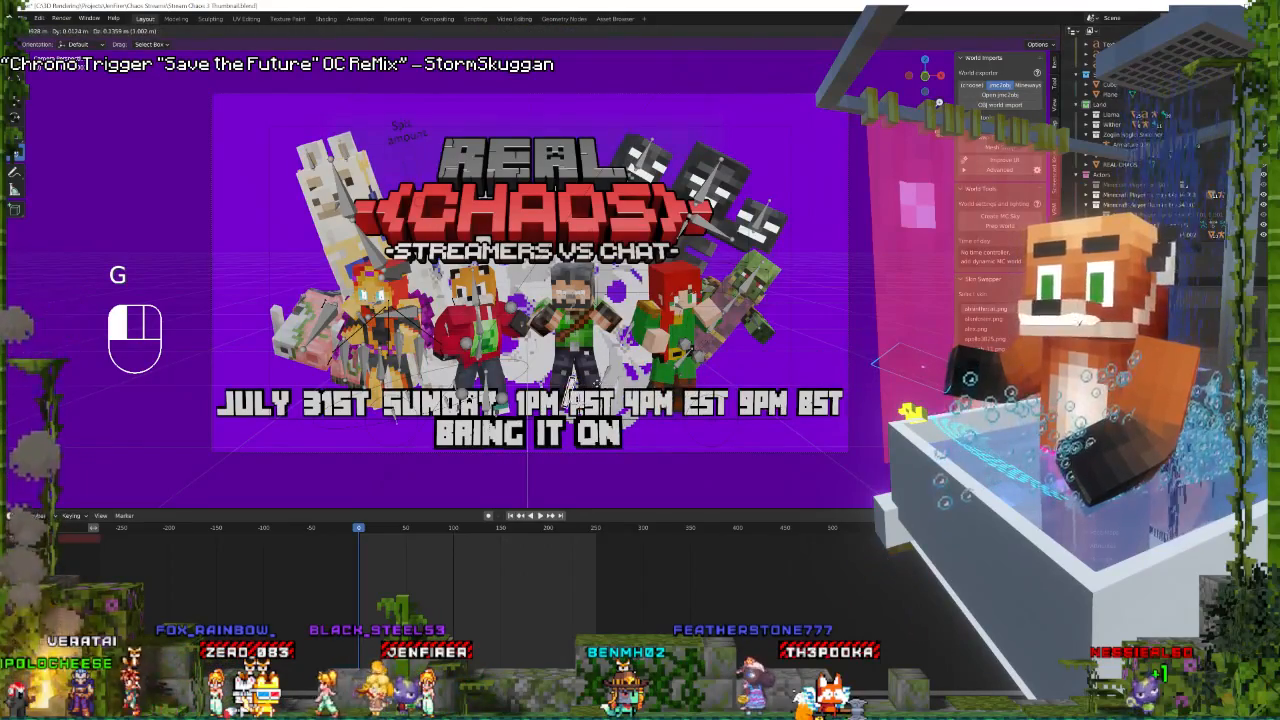
pyautogui.click(603, 378)
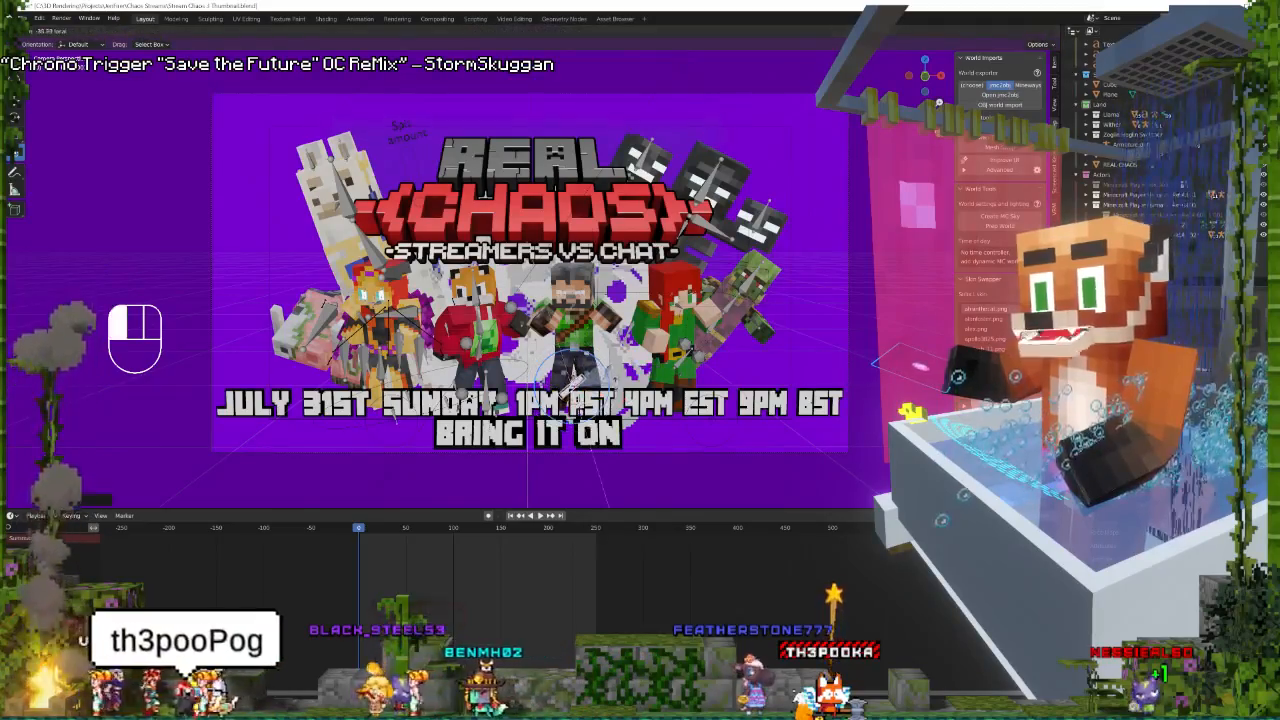
pyautogui.moveTo(597, 411); pyautogui.dragTo(572, 388)
pyautogui.press('g')
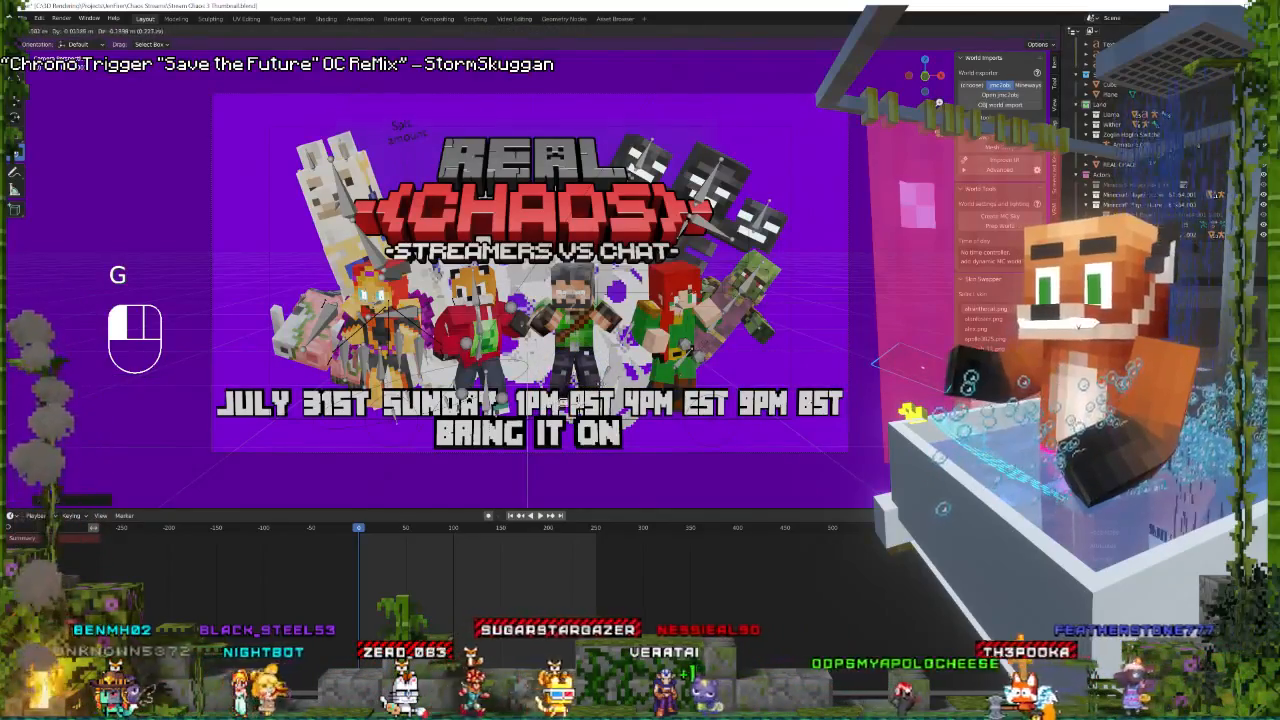
pyautogui.click(575, 398)
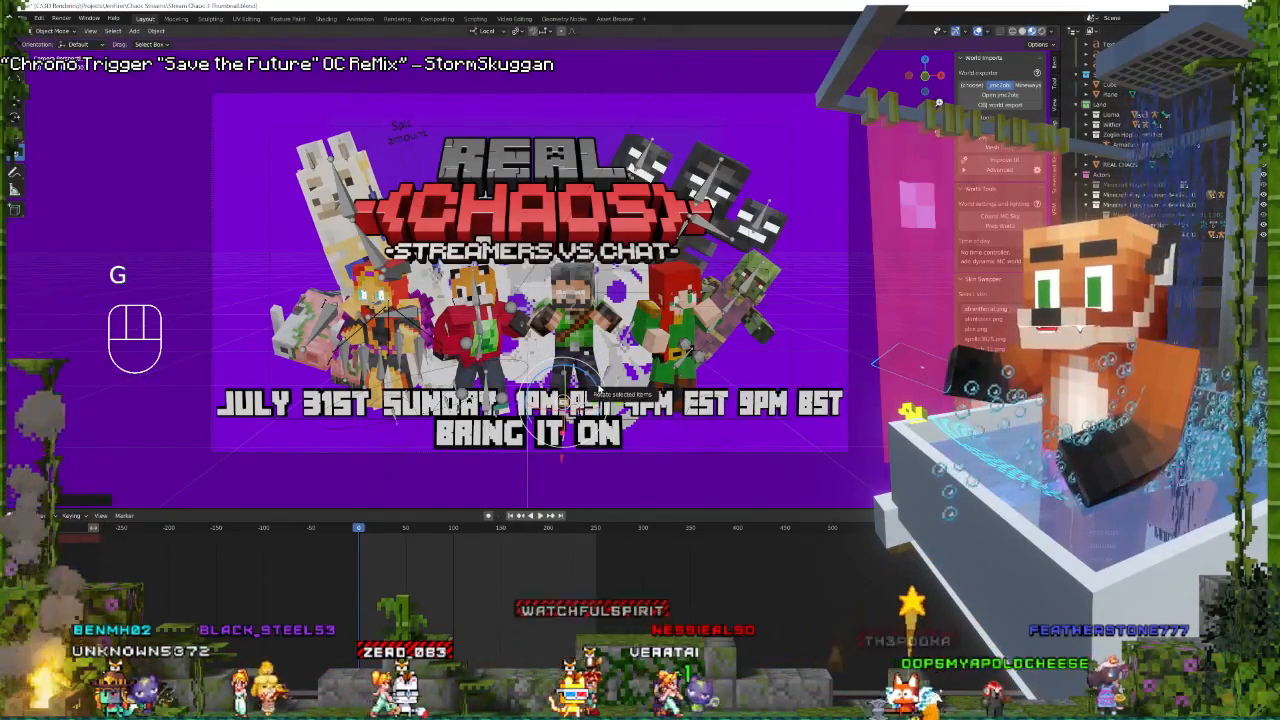
pyautogui.hotkey('ctrl', 'z')
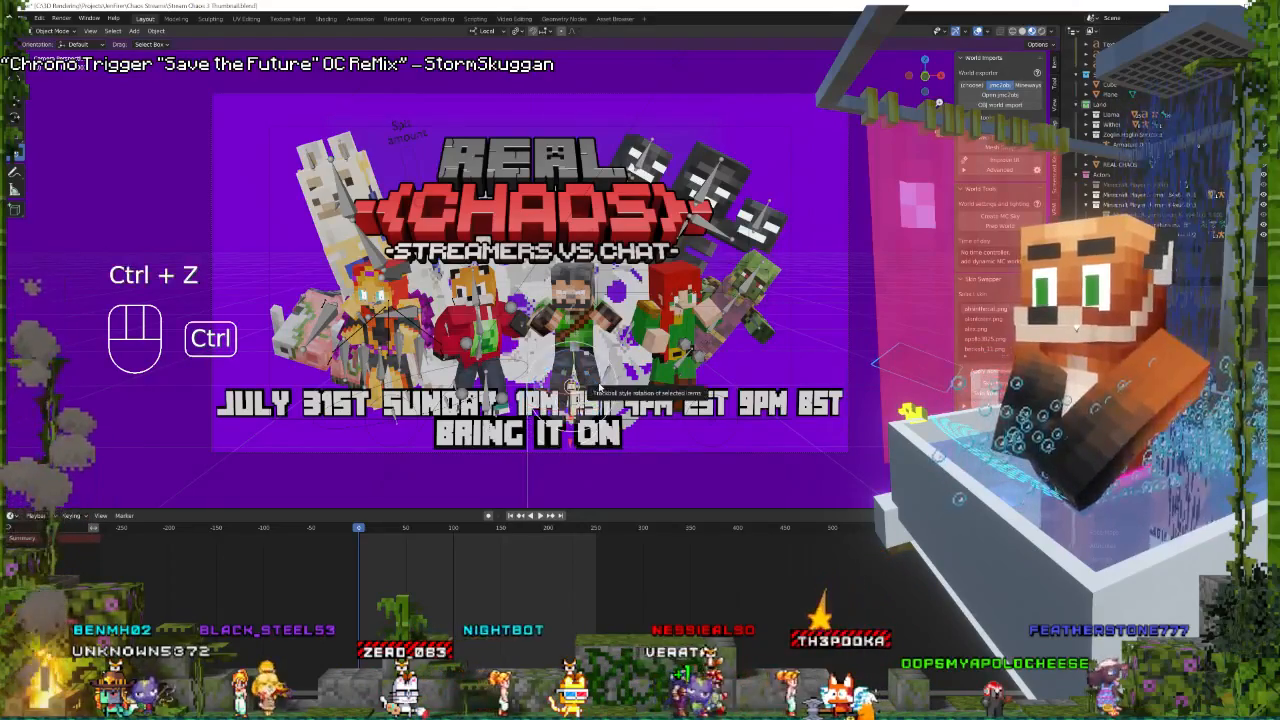
pyautogui.hotkey('ctrl', 'z')
pyautogui.hotkey('ctrl', 'z')
pyautogui.hotkey('ctrl', 'z')
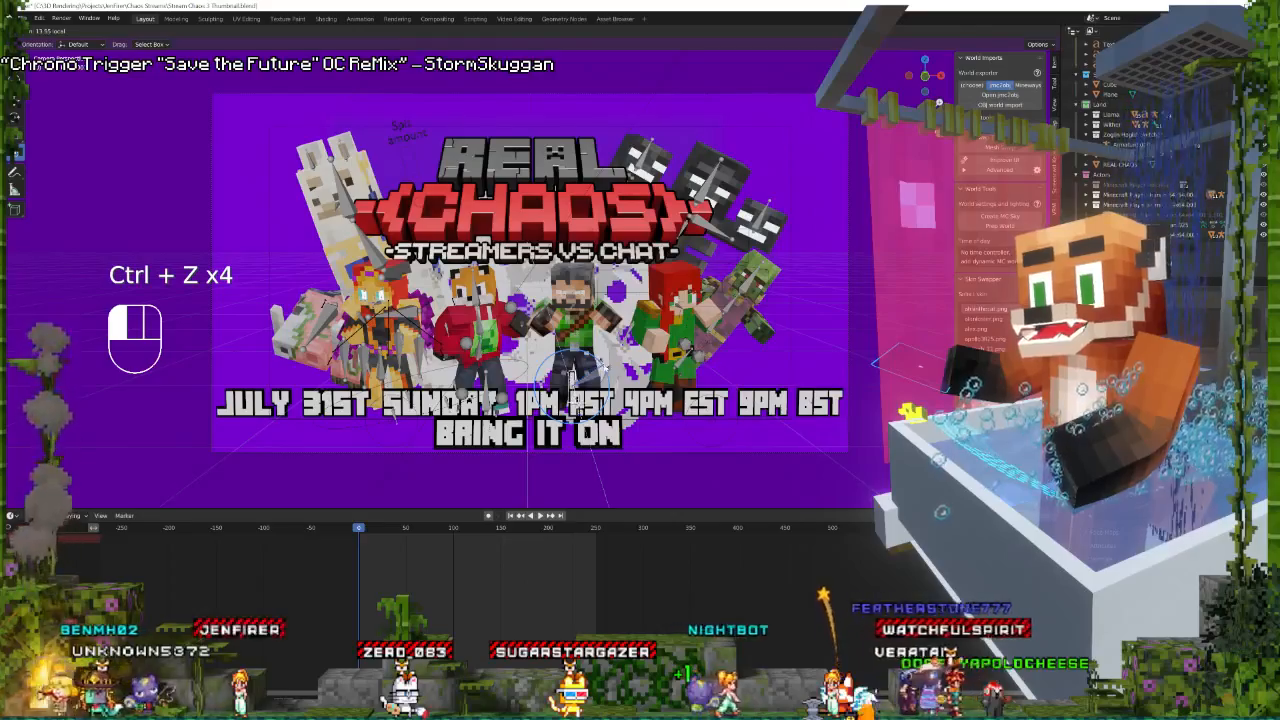
# Position the slim plane between 1PM PST and 4PM EST and give it its own red material copy.
pyautogui.press('g')
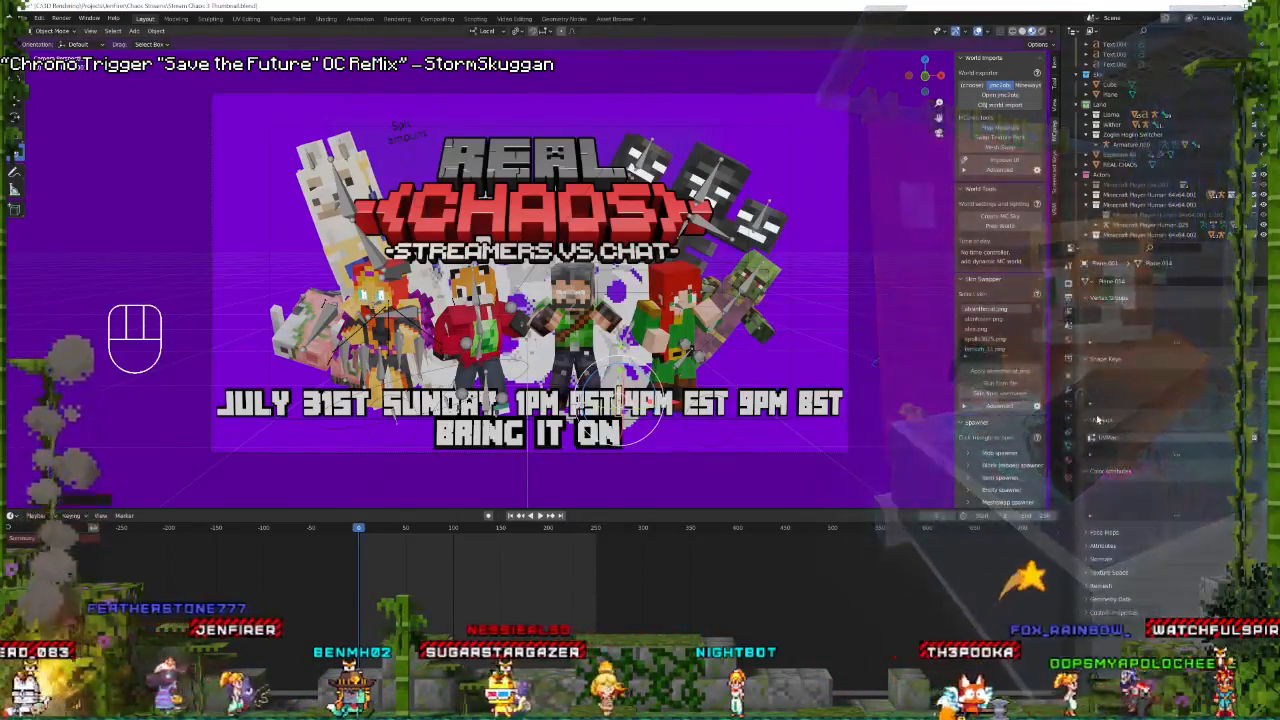
pyautogui.click(1069, 459)
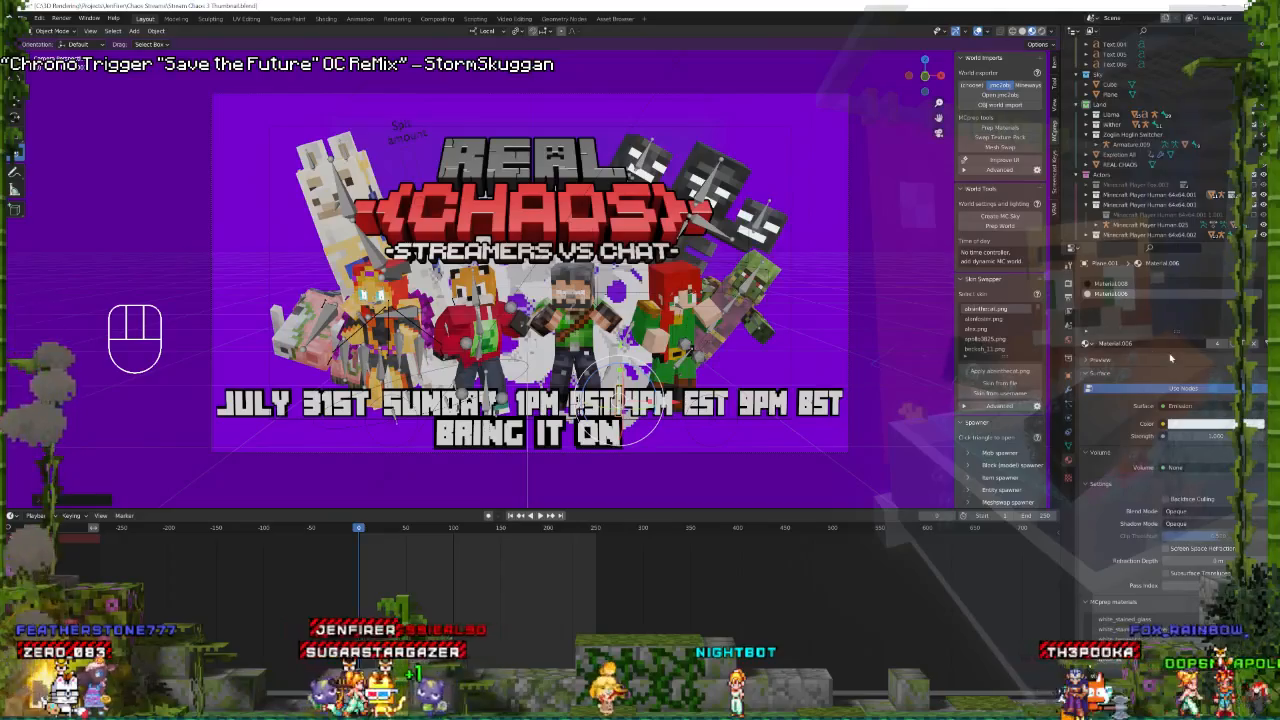
pyautogui.click(1223, 345)
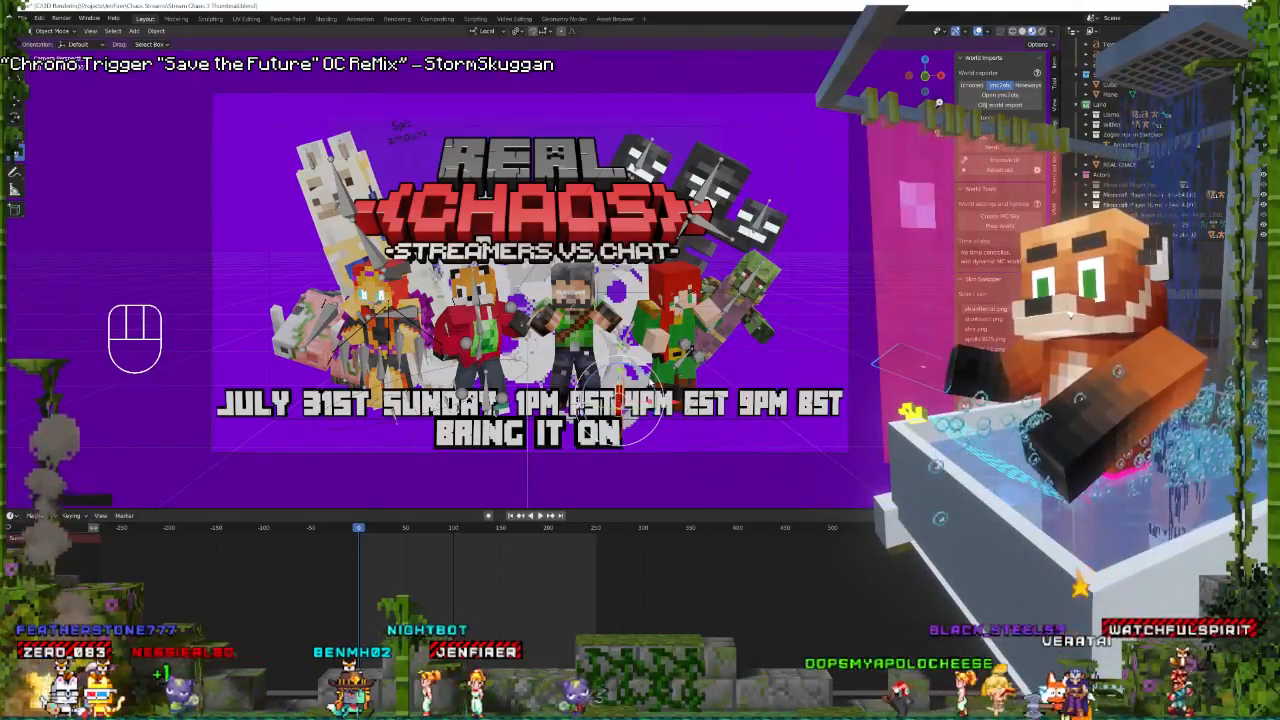
# Duplicate the red divider and place the copy between 4PM EST and 9PM BST.
pyautogui.moveTo(648, 373); pyautogui.dragTo(652, 379)
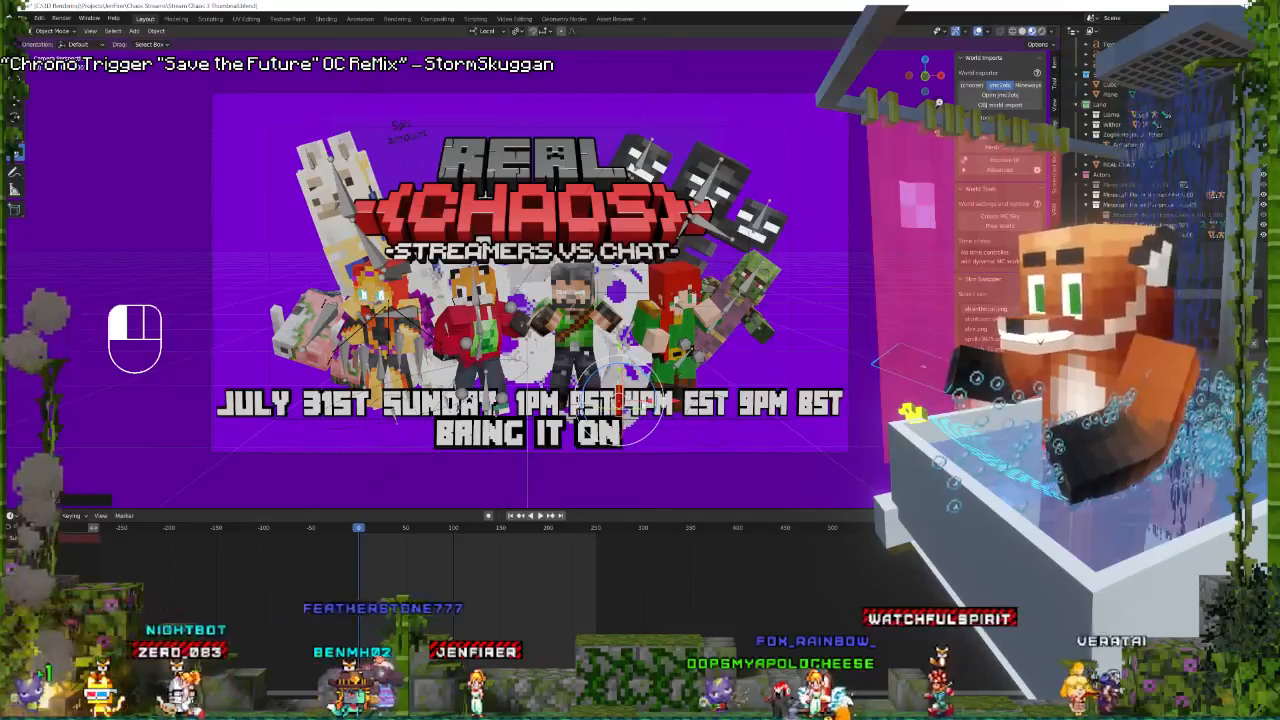
pyautogui.hotkey('shift', 'd')
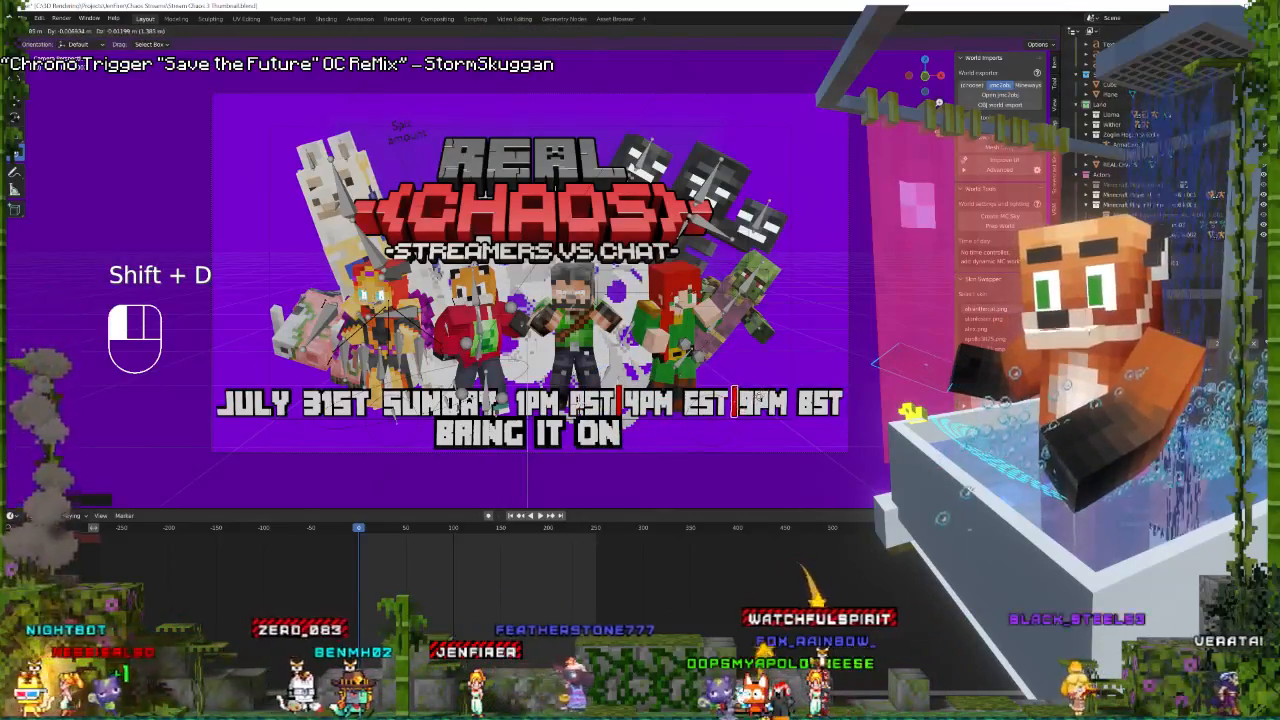
pyautogui.click(737, 400)
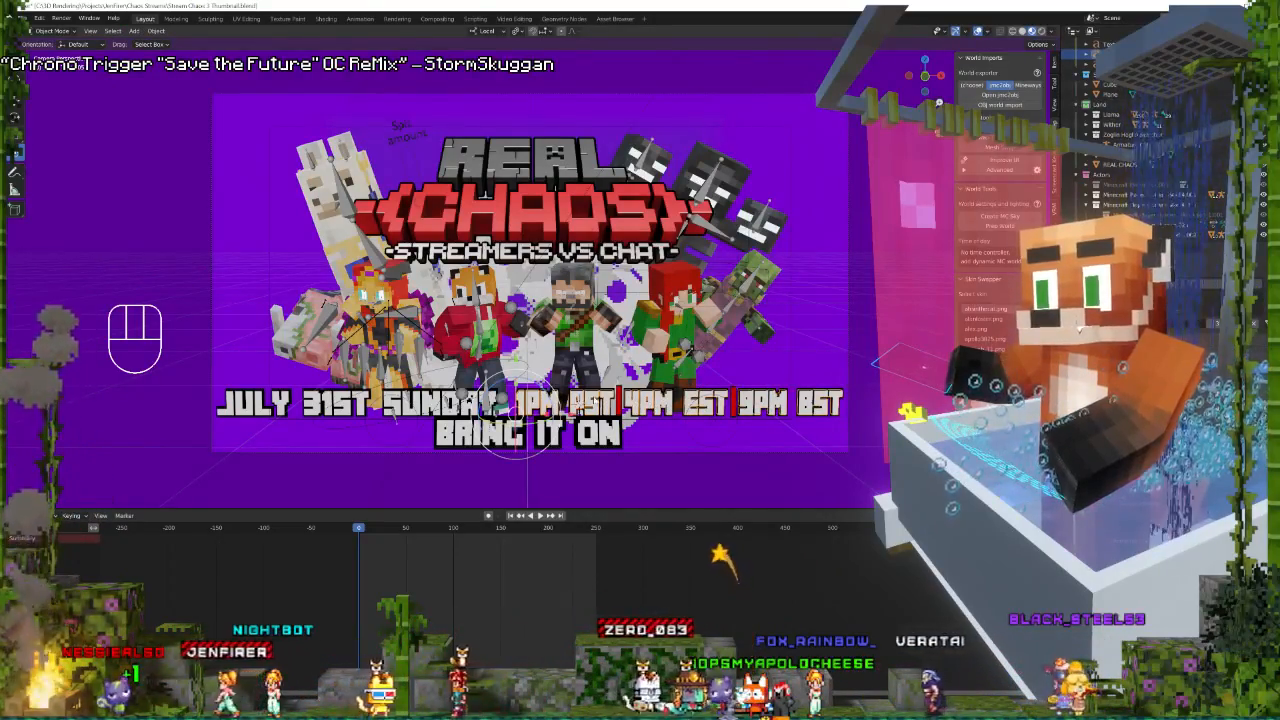
# Change the transform pivot point and slightly enlarge the times text and its black backing together with both red dividers.
pyautogui.keyDown('shift'); pyautogui.click(621, 403); pyautogui.keyUp('shift')
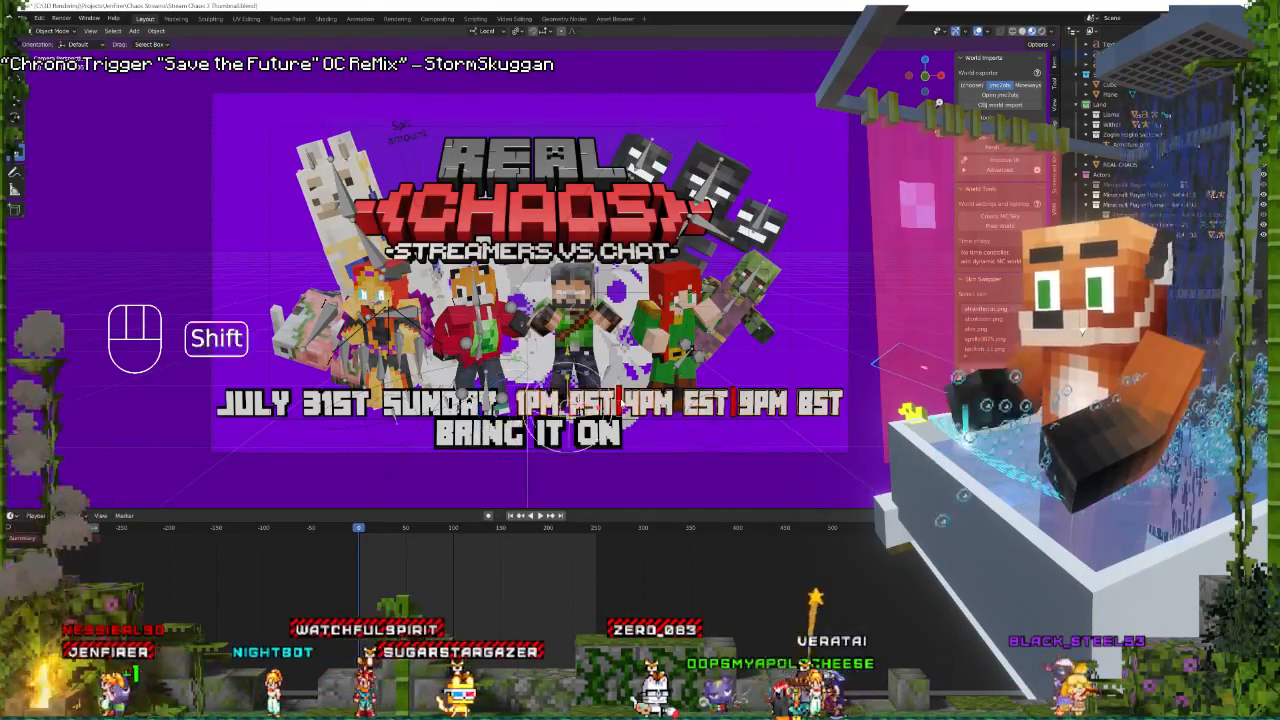
pyautogui.click(518, 31)
pyautogui.click(540, 76)
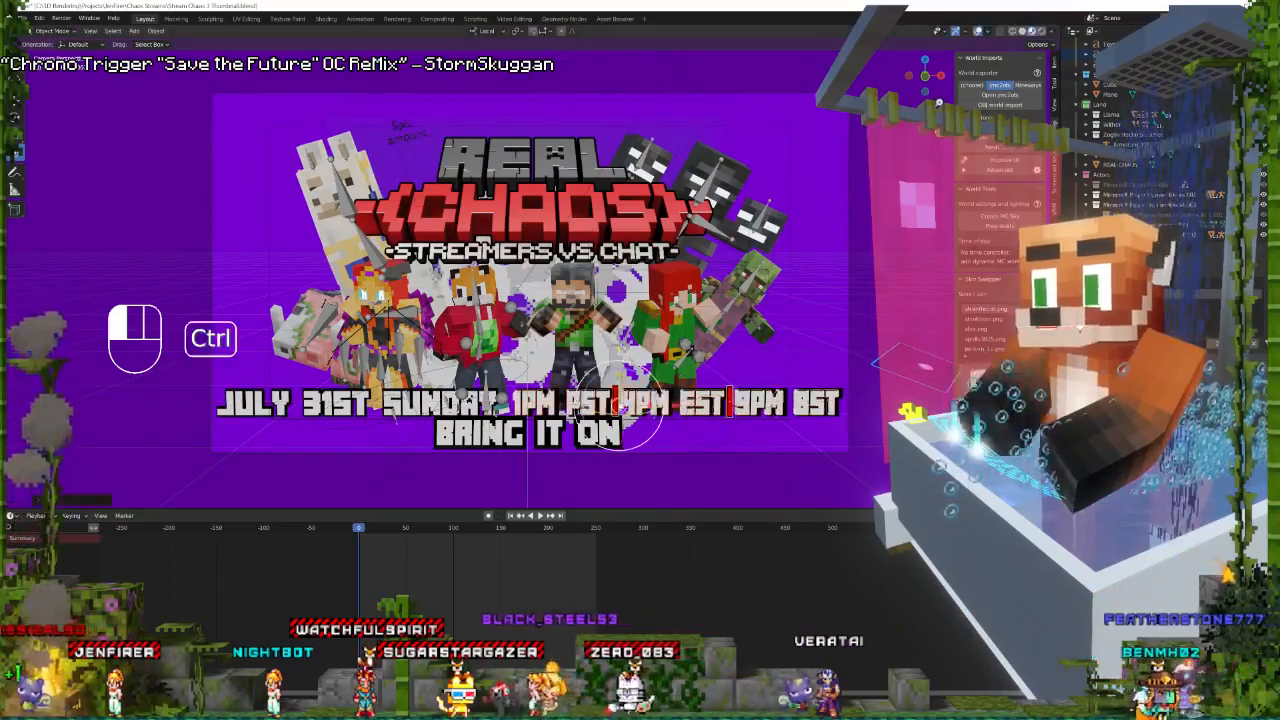
pyautogui.keyDown('shift'); pyautogui.click(557, 394); pyautogui.keyUp('shift')
pyautogui.moveTo(640, 406)
pyautogui.mouseDown()
pyautogui.moveTo(617, 407)
pyautogui.moveTo(632, 407)
pyautogui.mouseUp()
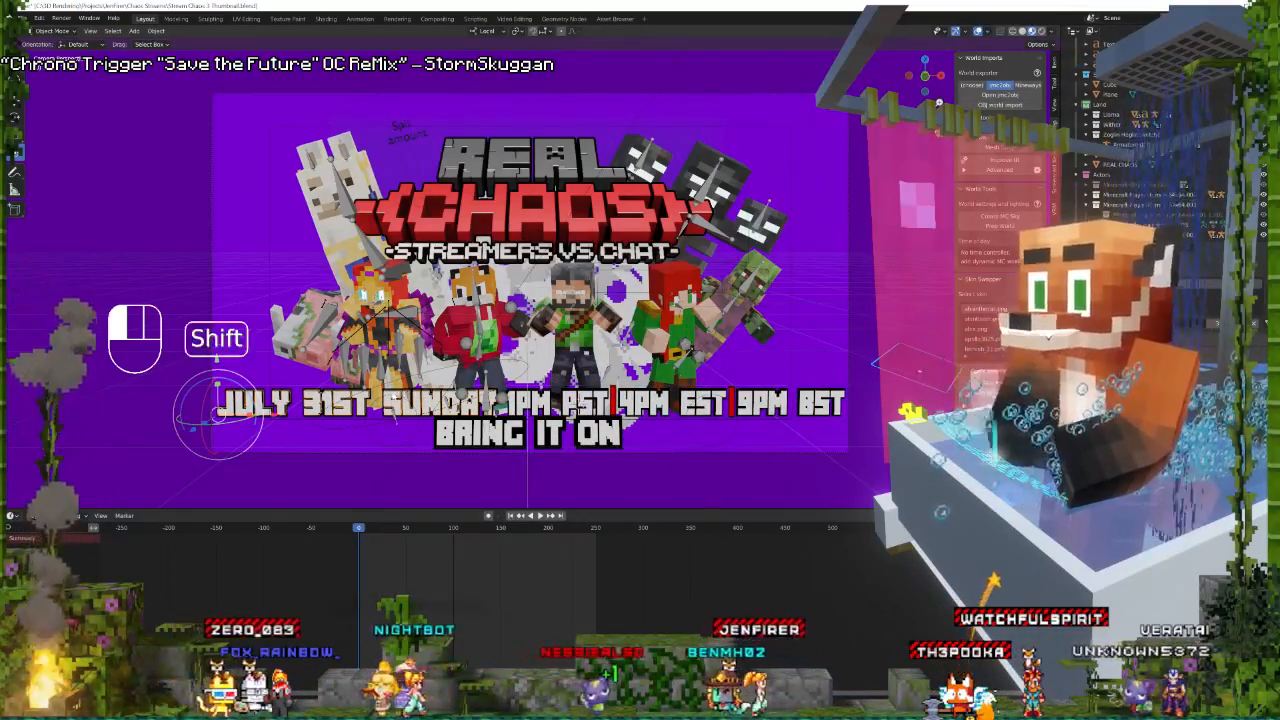
# Narrow the white JULY 31ST SUNDAY text and its black backing horizontally to leave a gap before the times.
pyautogui.keyDown('shift'); pyautogui.click(480, 434); pyautogui.keyUp('shift')
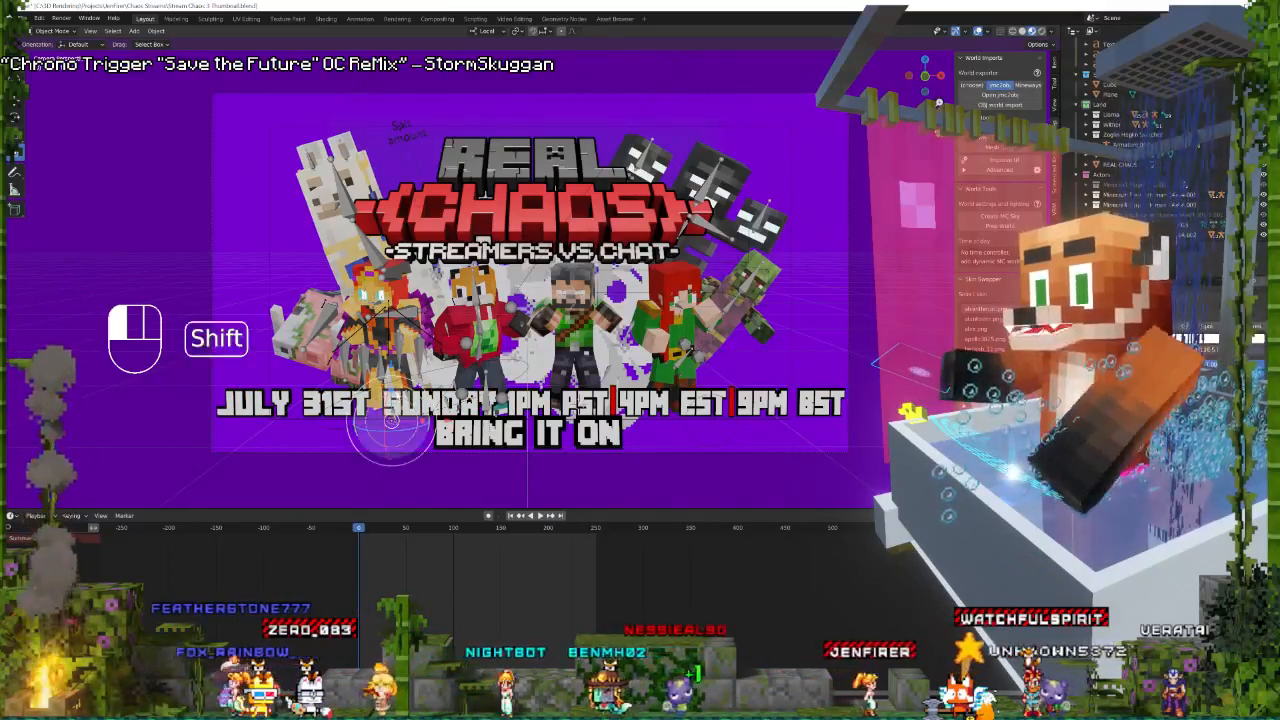
pyautogui.click(401, 414)
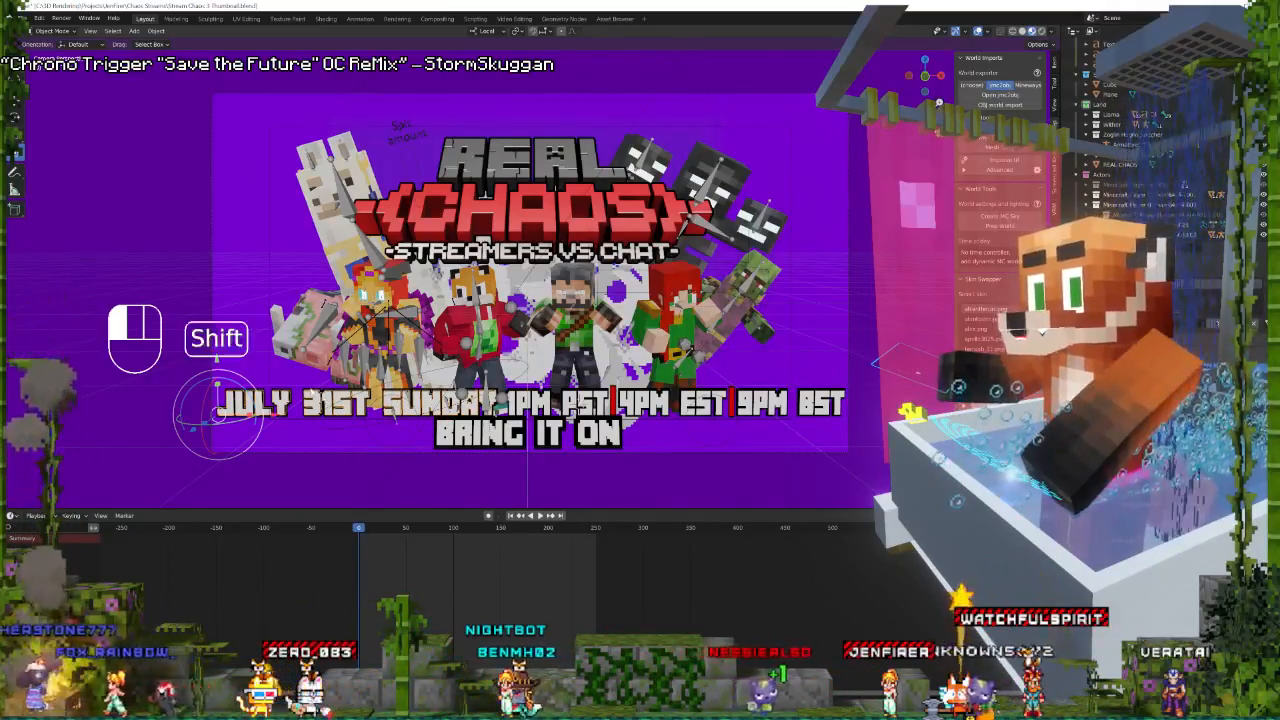
pyautogui.moveTo(251, 417); pyautogui.dragTo(249, 417)
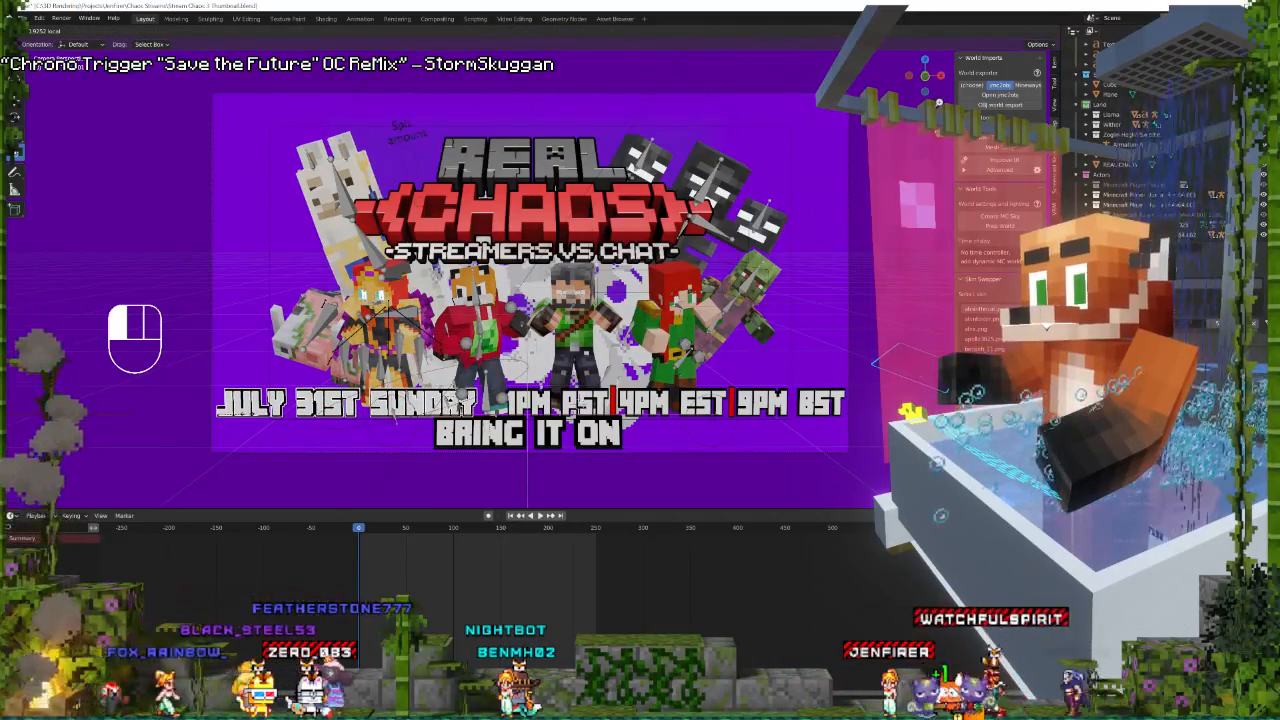
pyautogui.moveTo(249, 417); pyautogui.dragTo(250, 417)
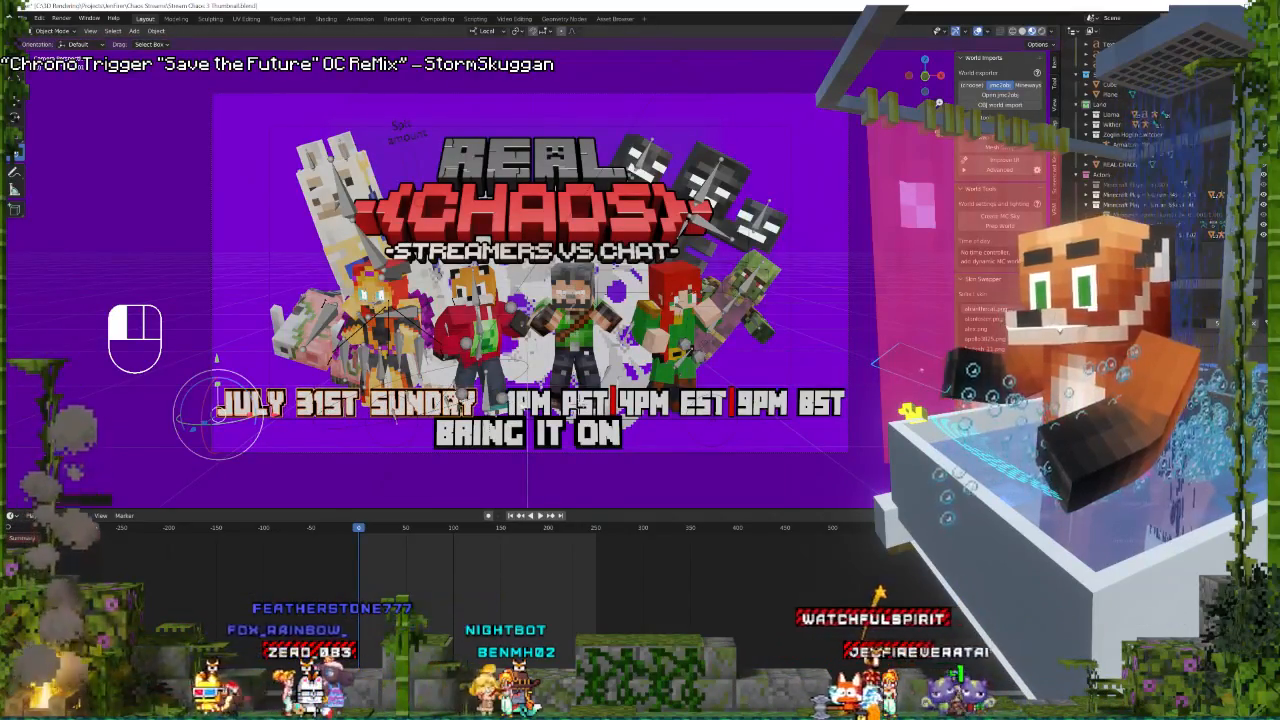
# Widen the times text with its black backing and both red dividers to close the gap after SUNDAY, and hide the viewport overlays.
pyautogui.click(594, 402)
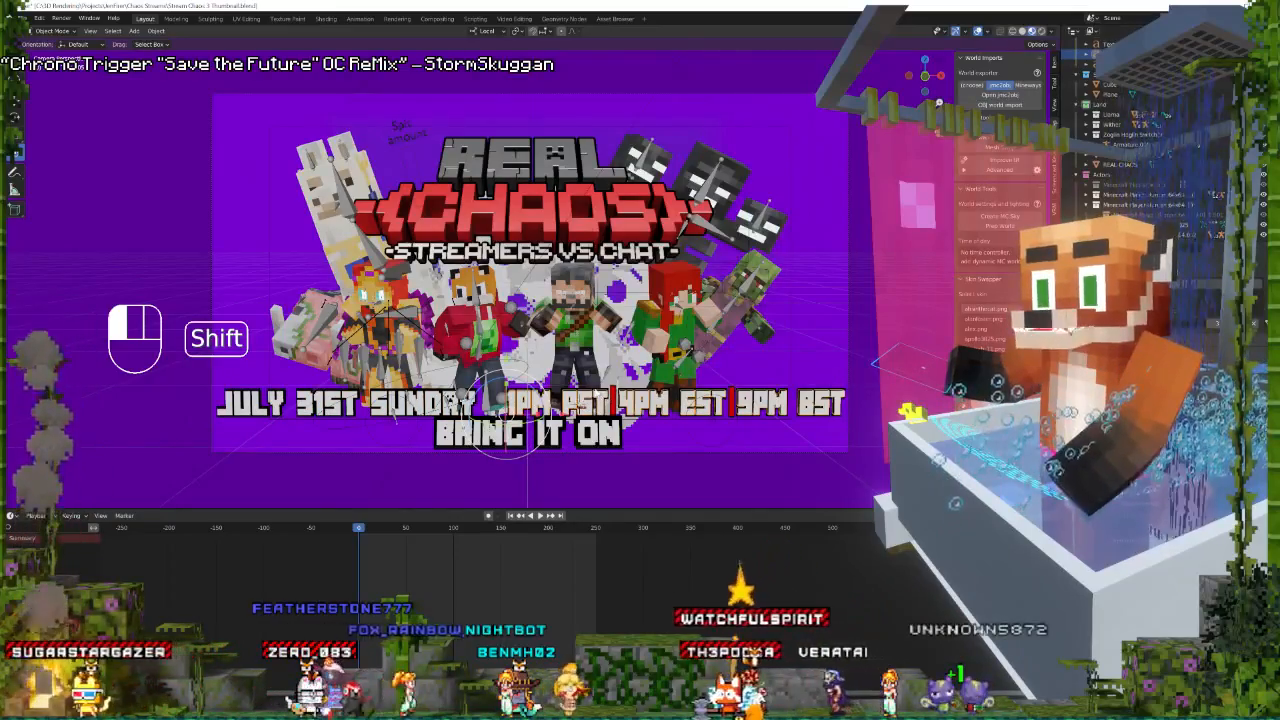
pyautogui.keyDown('shift'); pyautogui.click(728, 408); pyautogui.keyUp('shift')
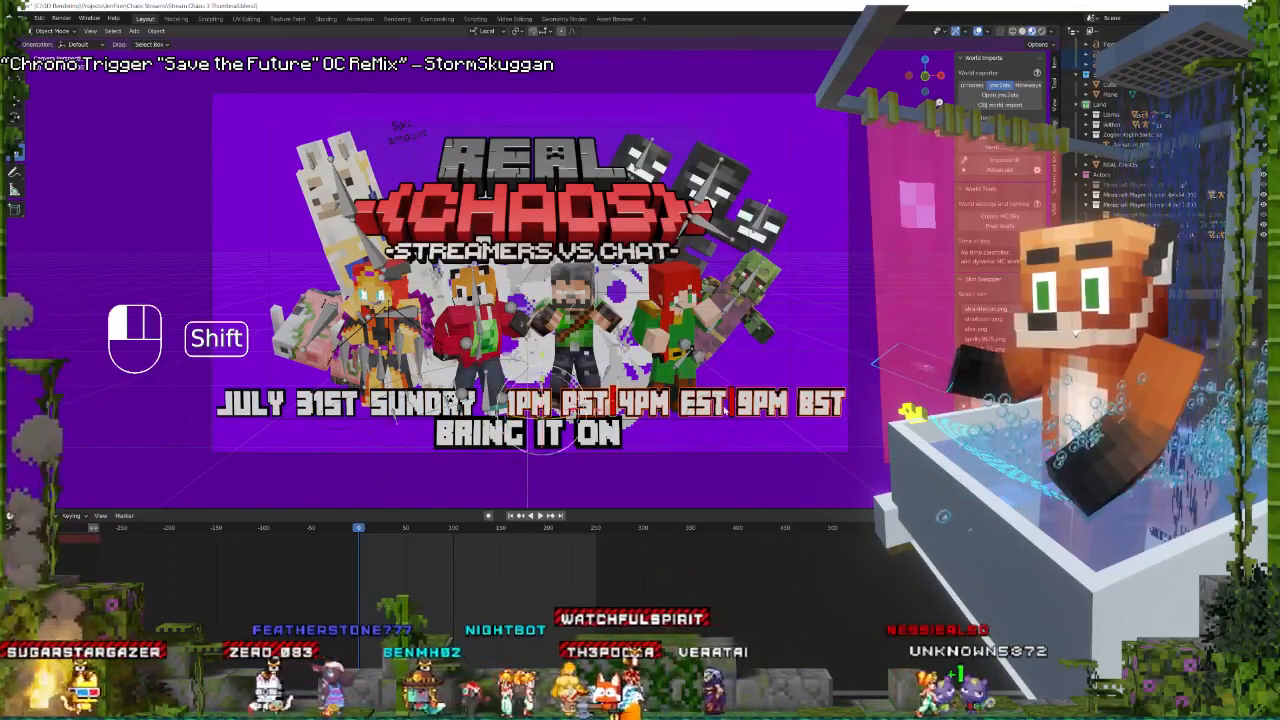
pyautogui.hotkey('ctrl', 'z')
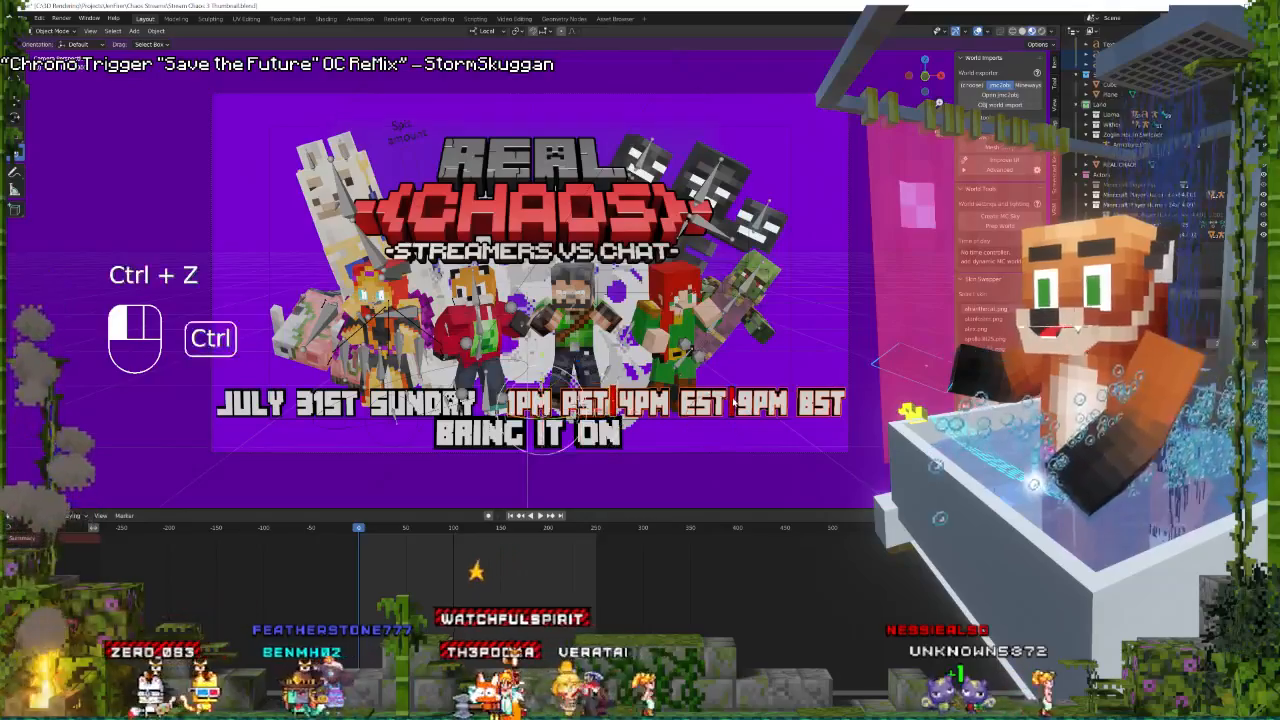
pyautogui.keyDown('shift'); pyautogui.click(733, 403); pyautogui.keyUp('shift')
pyautogui.keyDown('shift'); pyautogui.moveTo(636, 407); pyautogui.dragTo(478, 388); pyautogui.keyUp('shift')
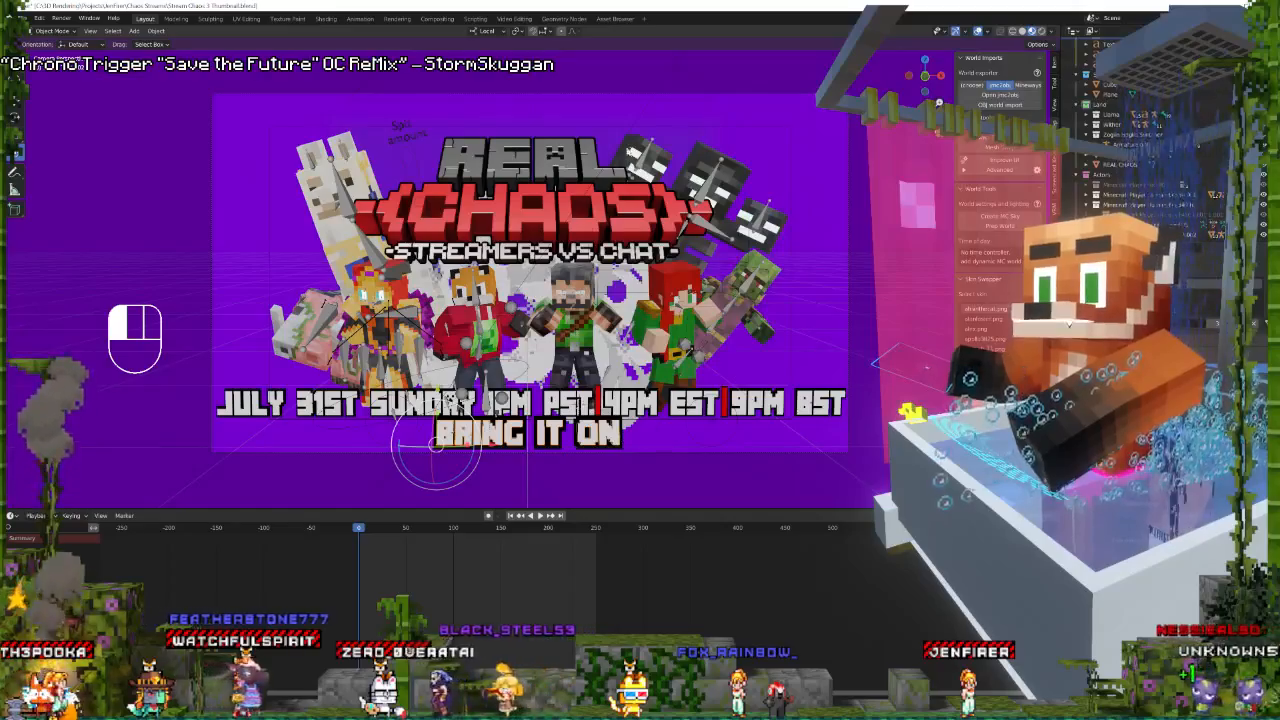
pyautogui.click(979, 32)
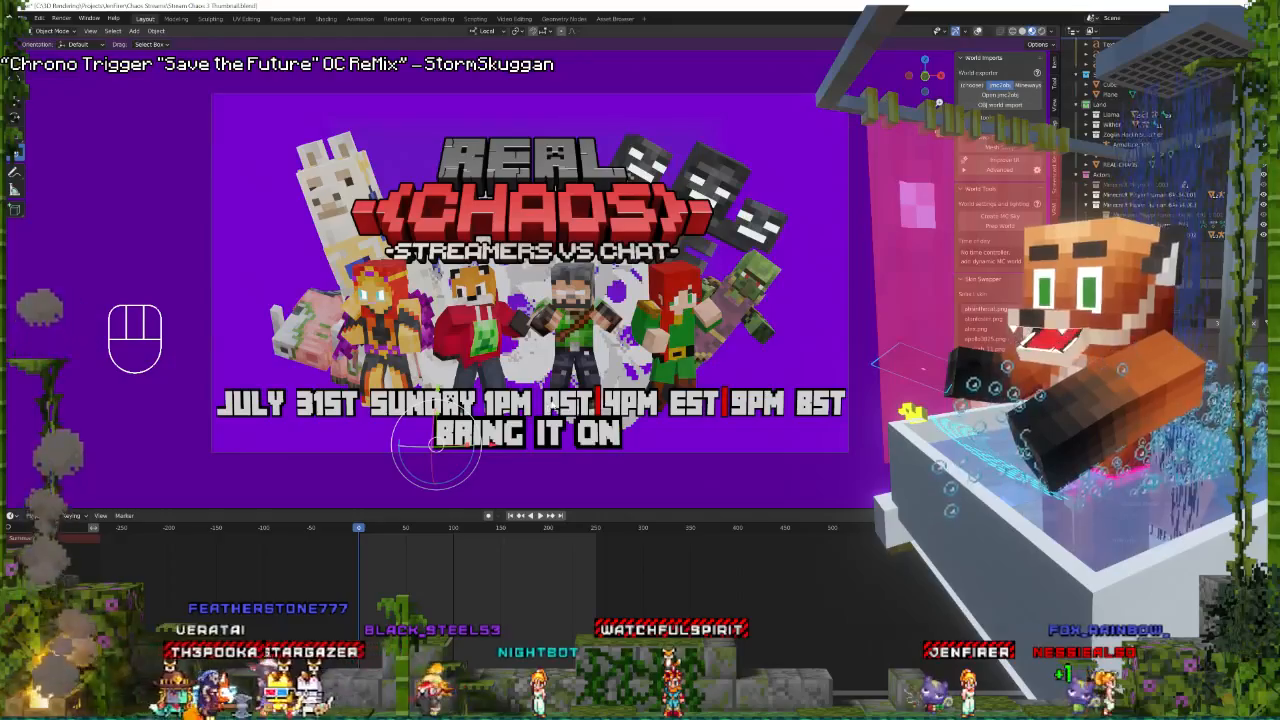
# Recolour the white date and times text cyan and the BRING IT ON tagline yellow through their emission materials.
pyautogui.press('Tab')
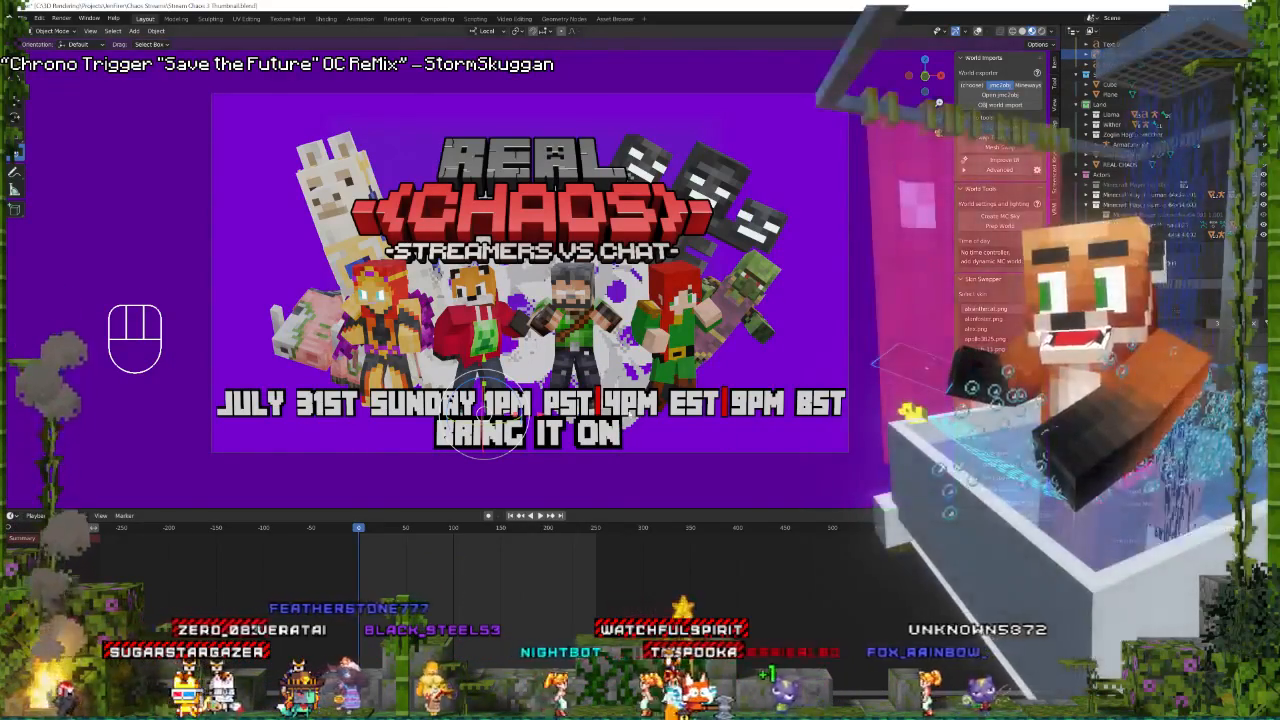
pyautogui.click(1203, 407)
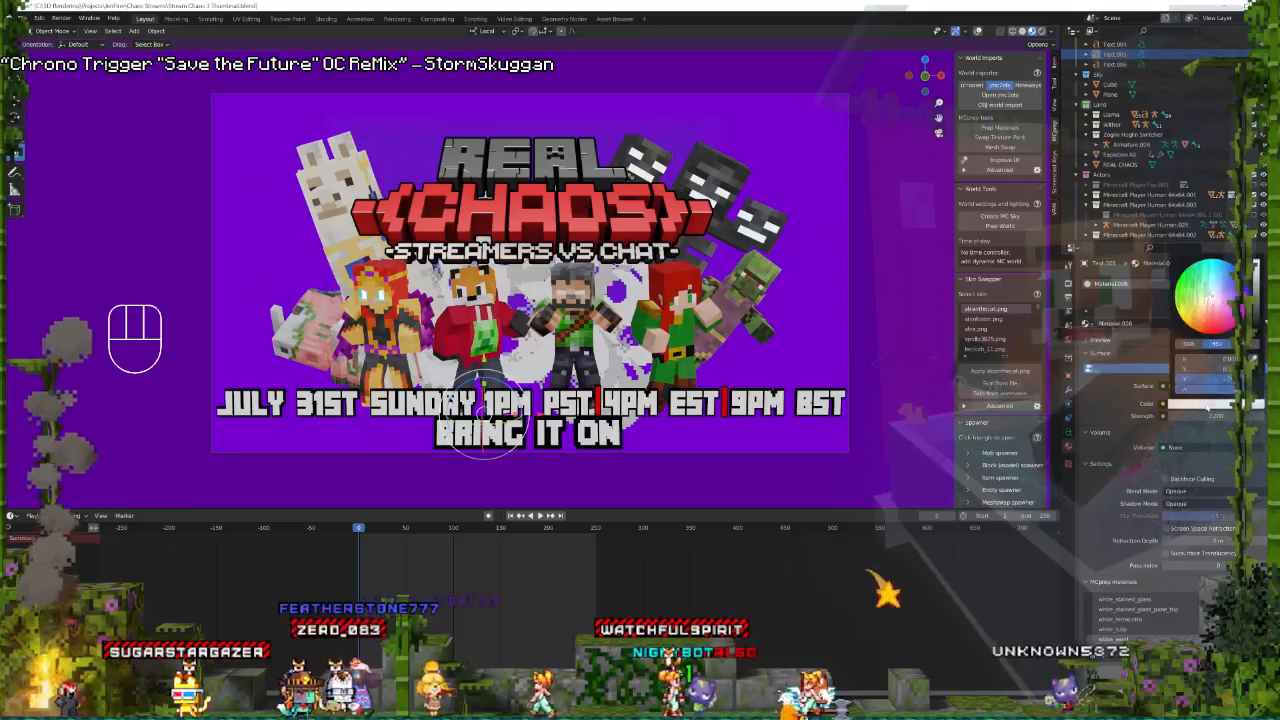
pyautogui.moveTo(1215, 297); pyautogui.dragTo(1238, 272)
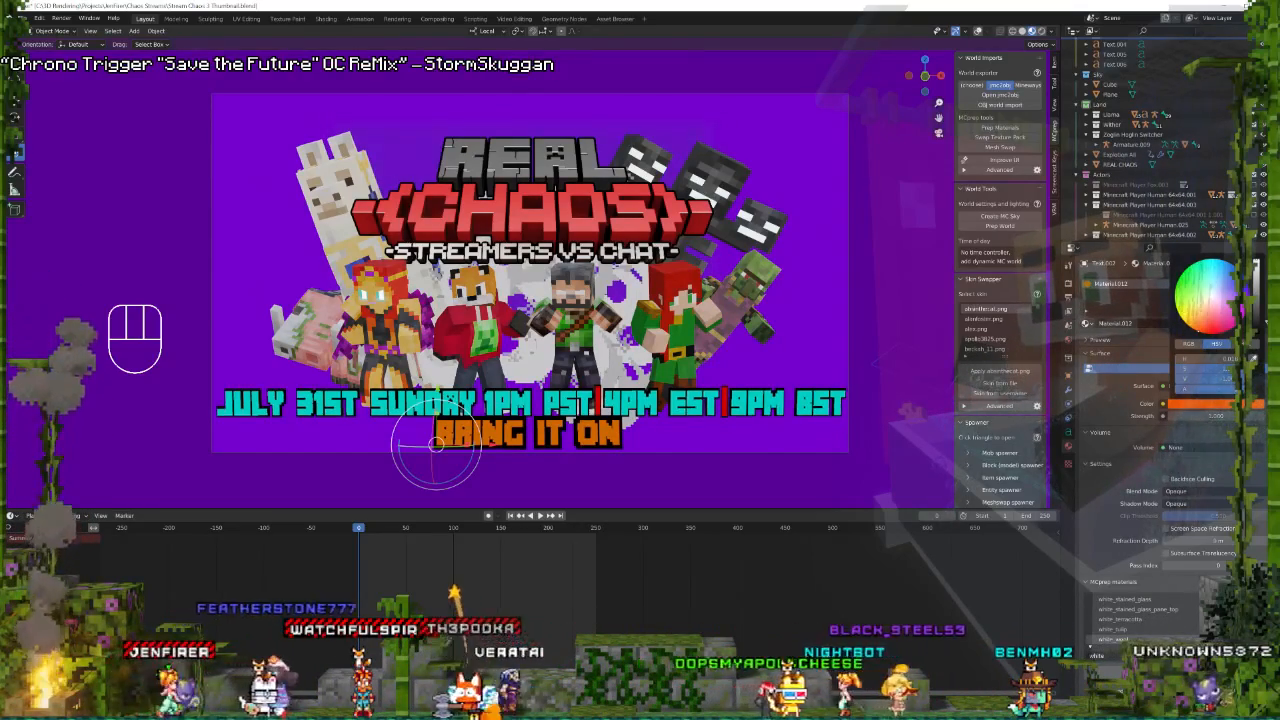
pyautogui.moveTo(1193, 330); pyautogui.dragTo(1173, 309)
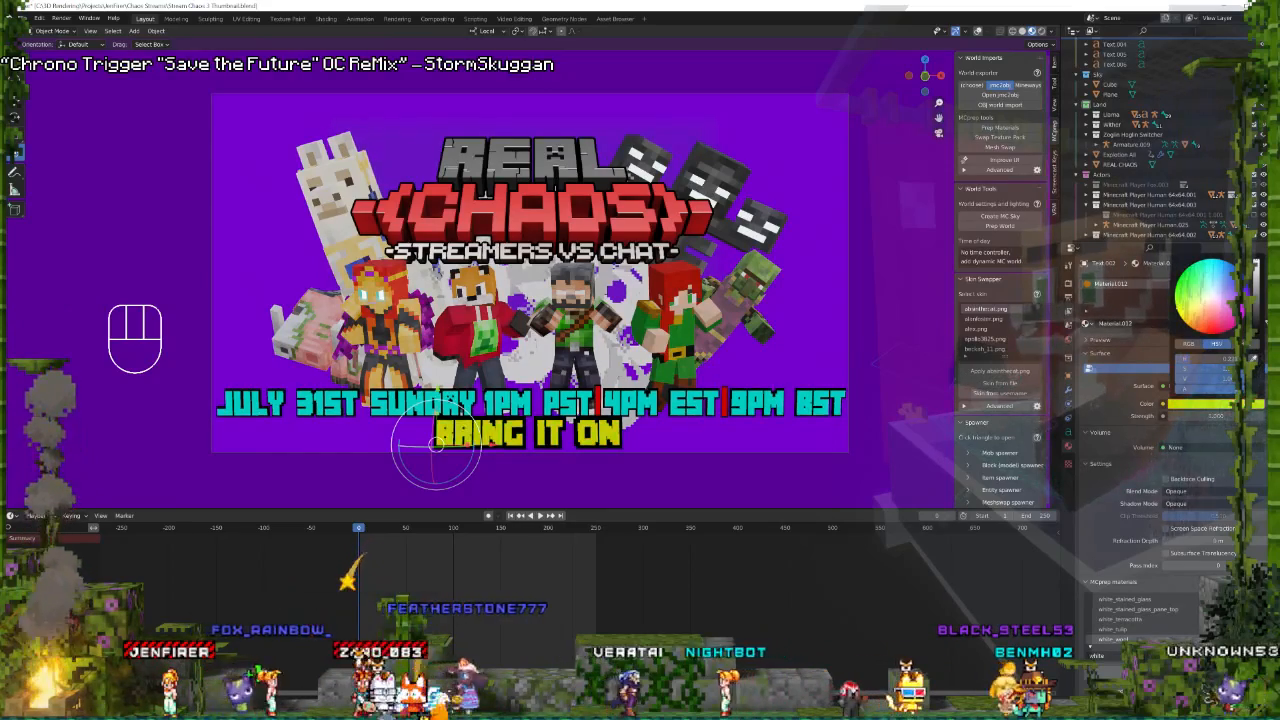
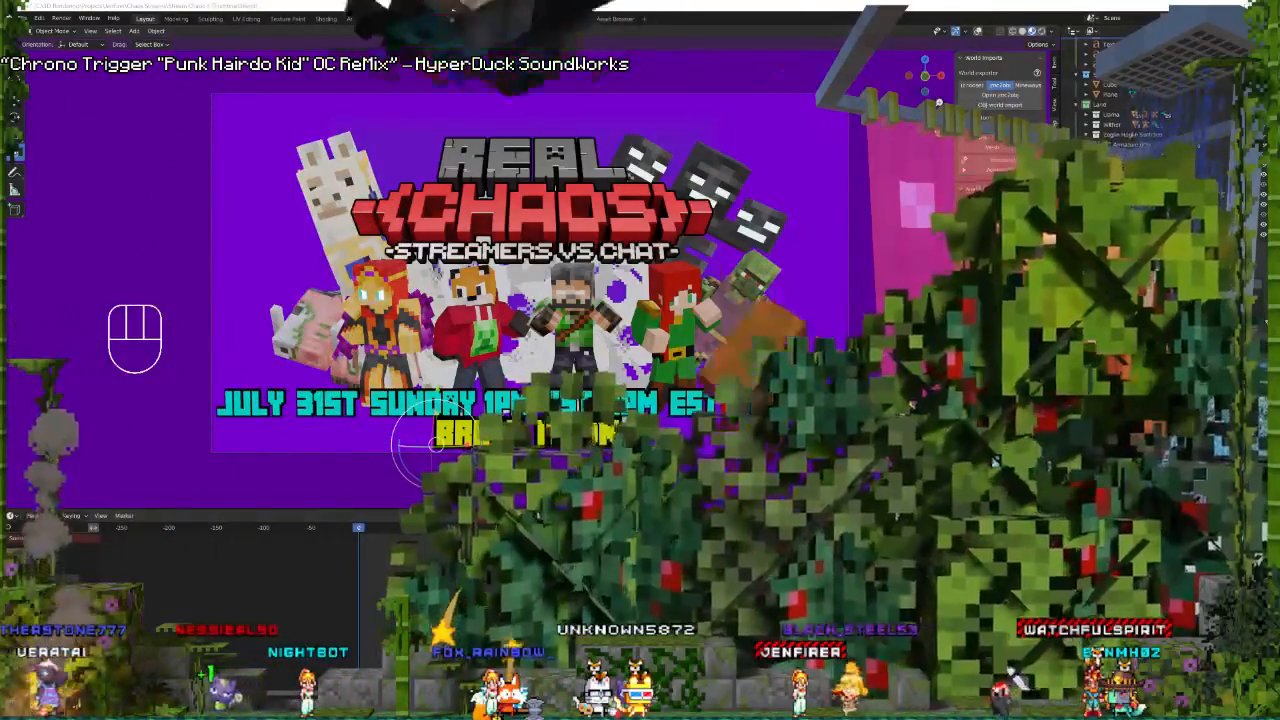
# Switch to VMagicMirror and browse the VRM avatar files on the PC.
pyautogui.click(330, 709)
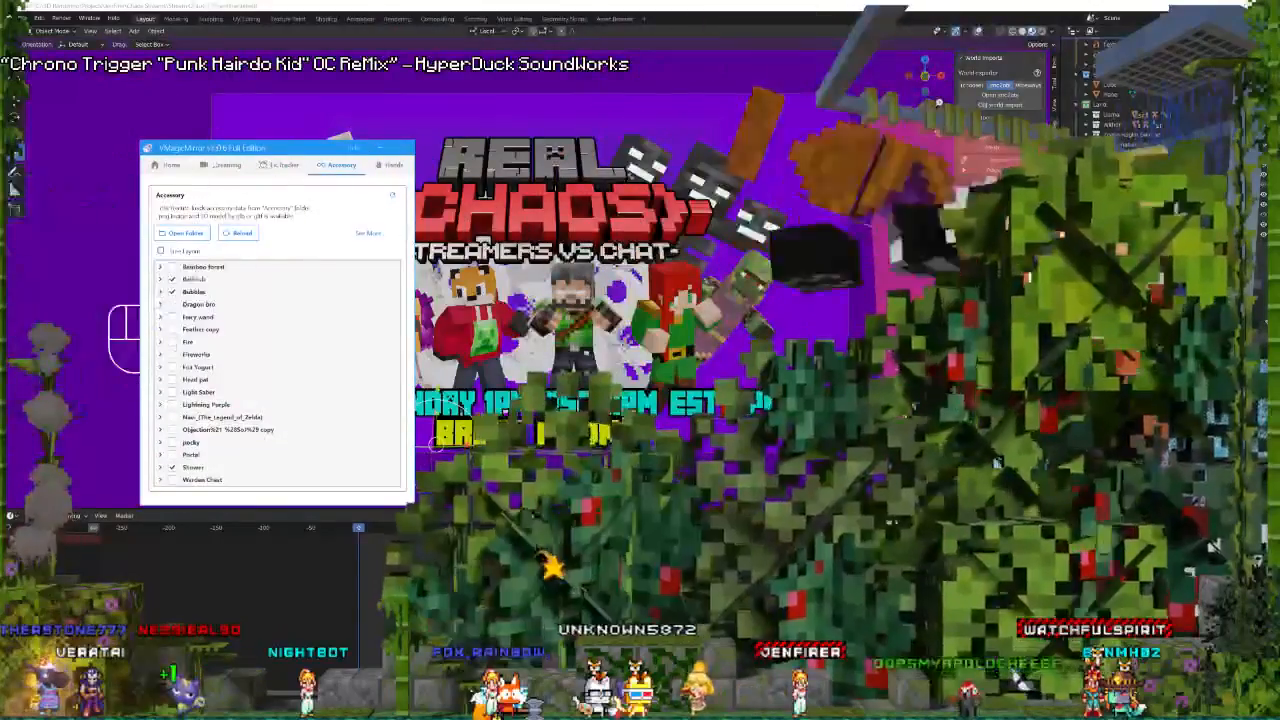
pyautogui.click(222, 165)
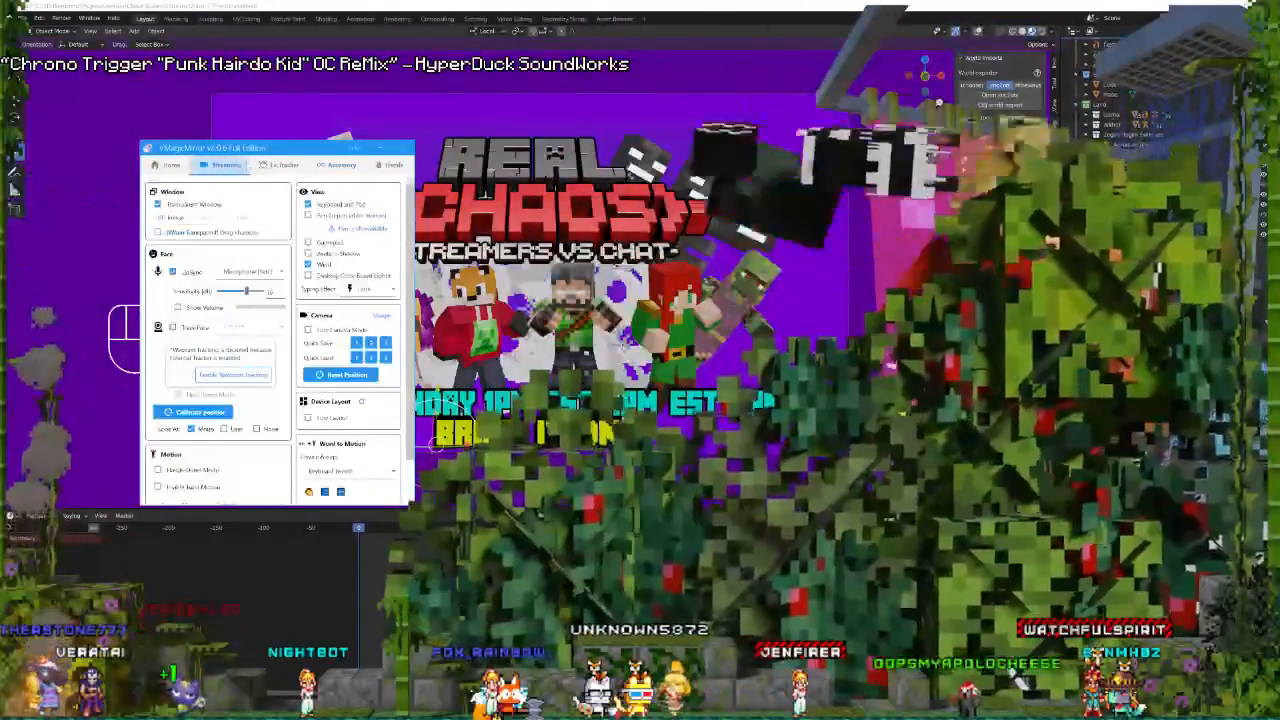
pyautogui.click(168, 165)
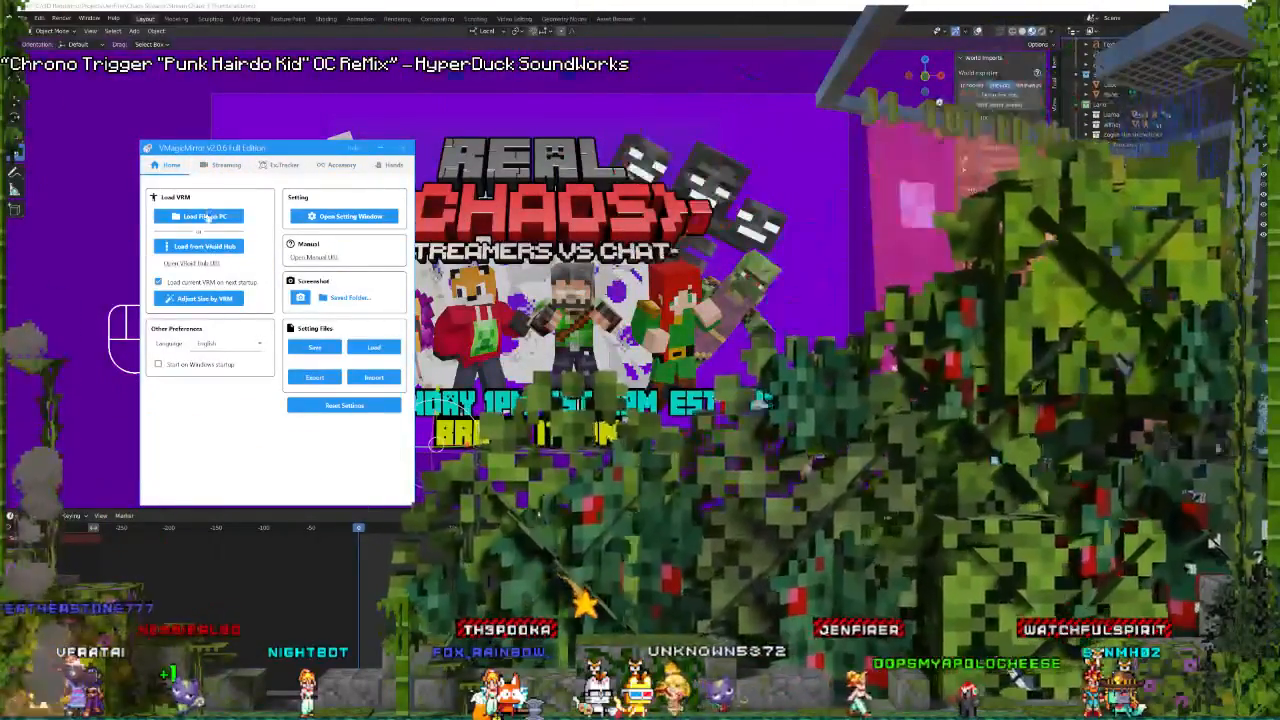
pyautogui.click(199, 216)
pyautogui.scroll(-10, 490, 572)
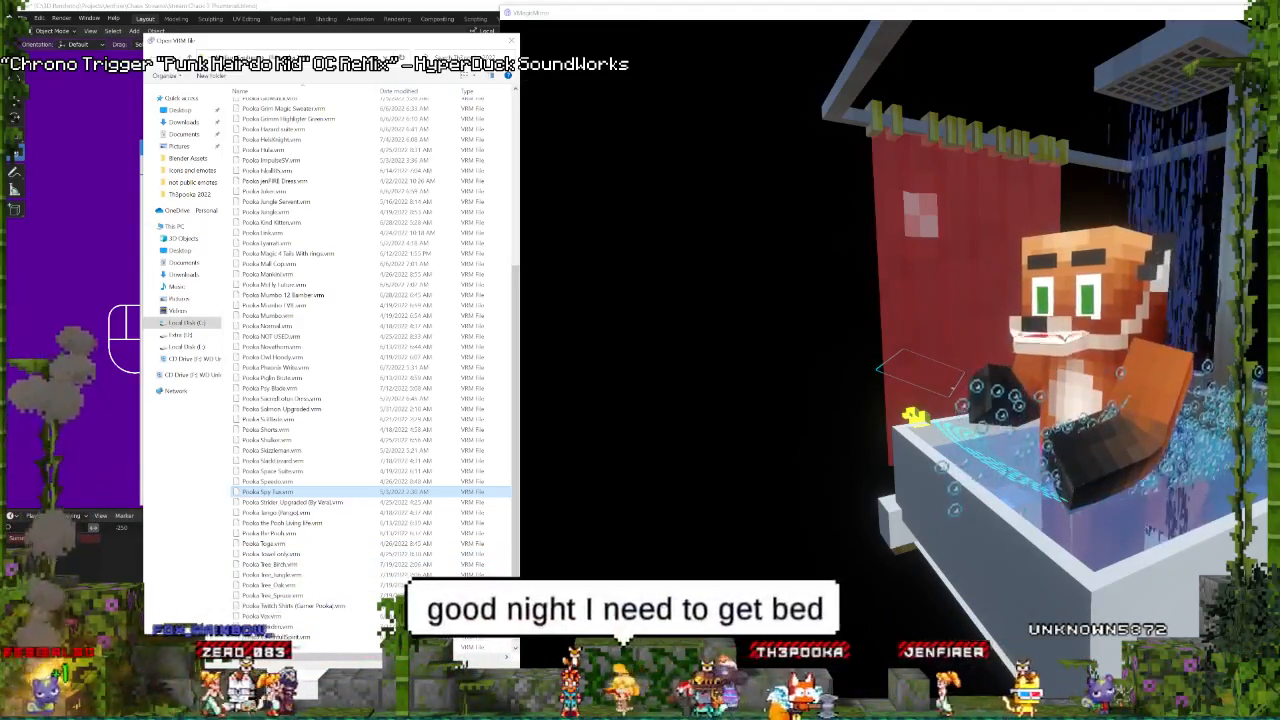
pyautogui.click(515, 43)
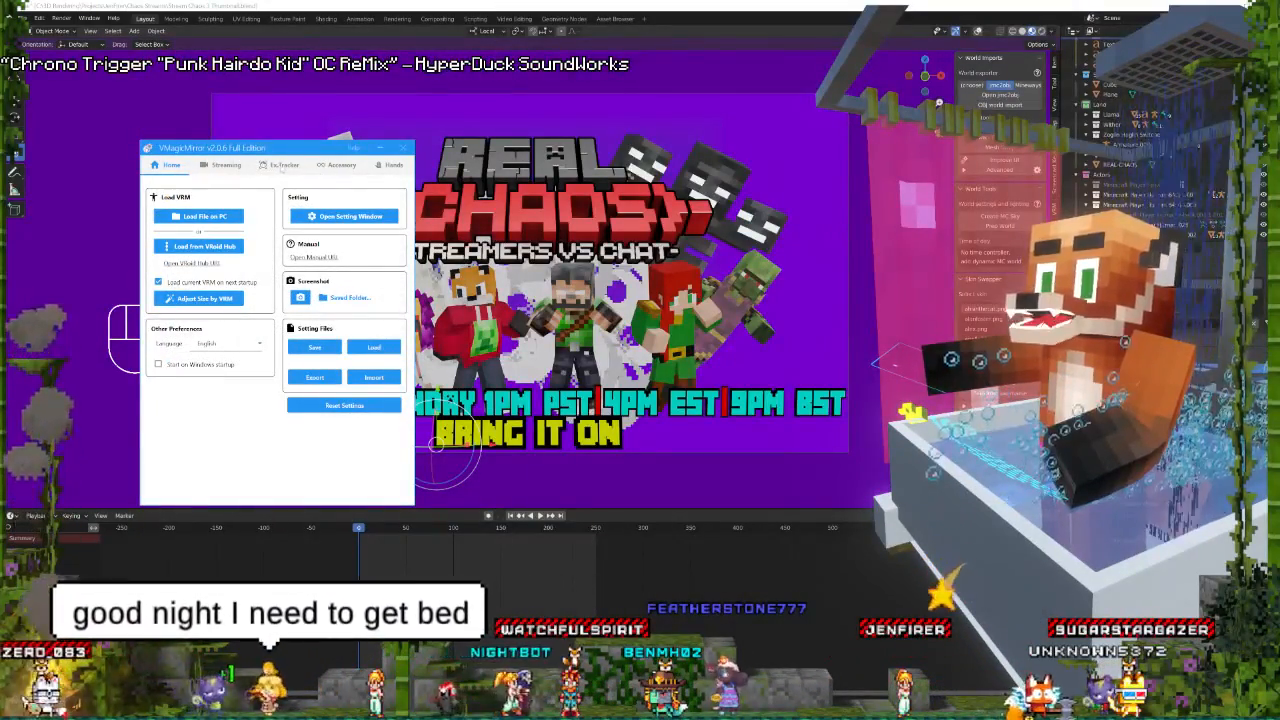
# Disable the Bathtub, Bubbles and Shower accessories on the avatar.
pyautogui.click(335, 164)
pyautogui.click(172, 280)
pyautogui.click(172, 292)
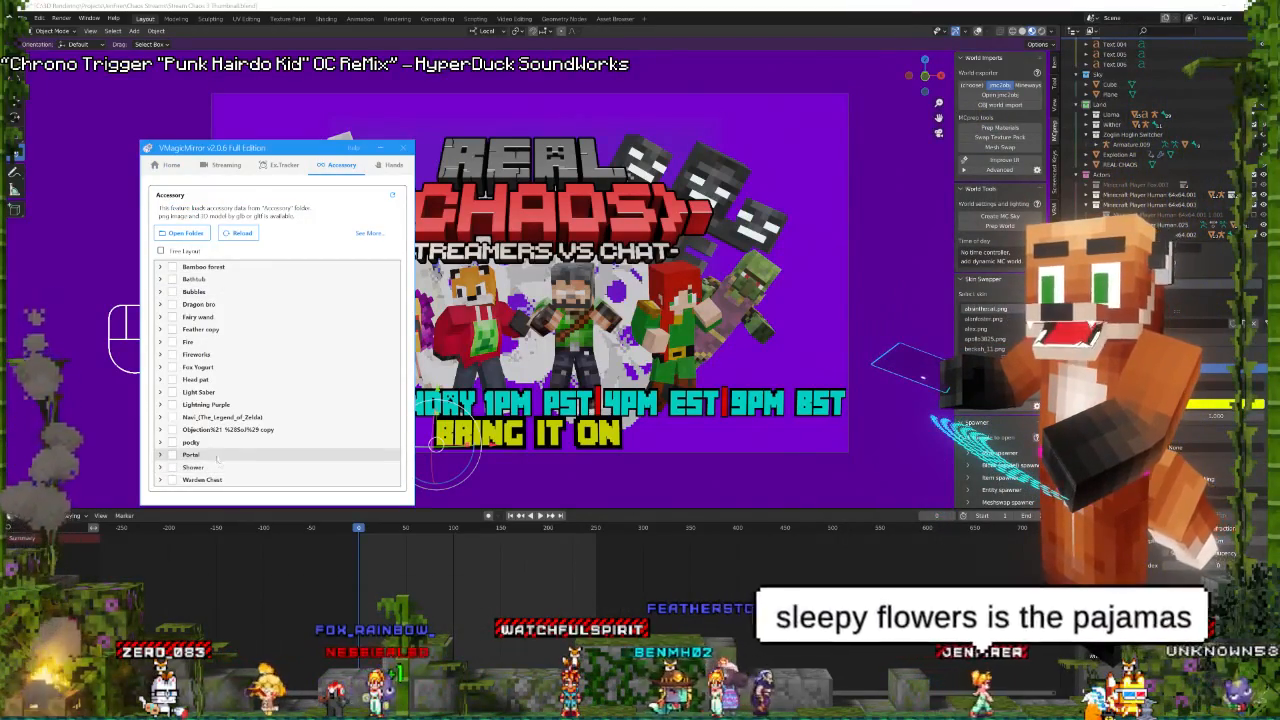
# Load the Pooka Shorts.vrm avatar from the PC.
pyautogui.click(283, 168)
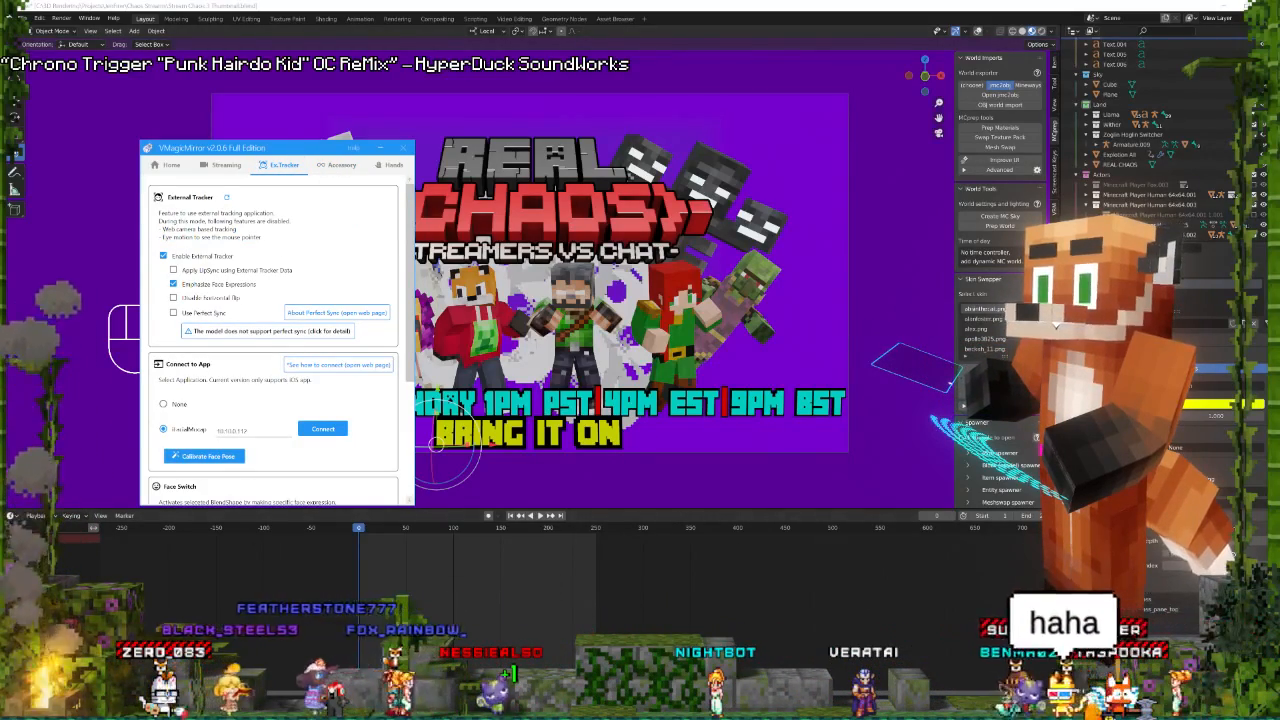
pyautogui.click(169, 166)
pyautogui.click(200, 220)
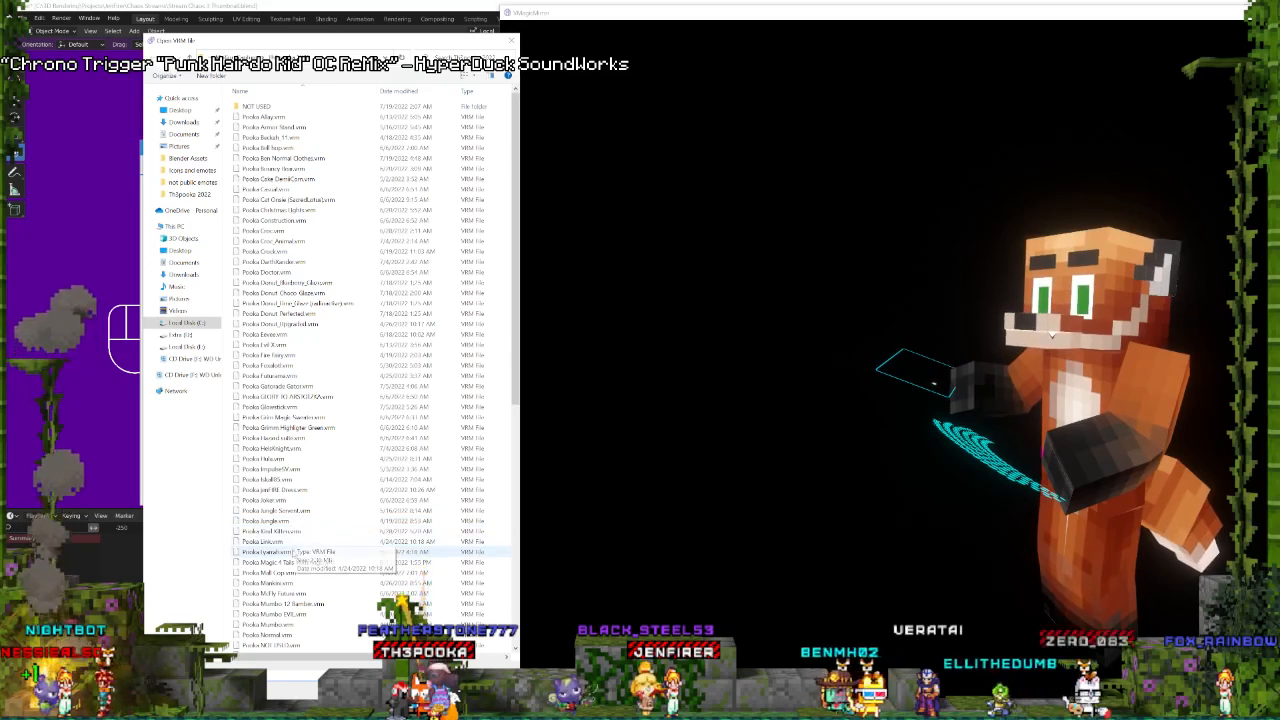
pyautogui.scroll(-5, 263, 582)
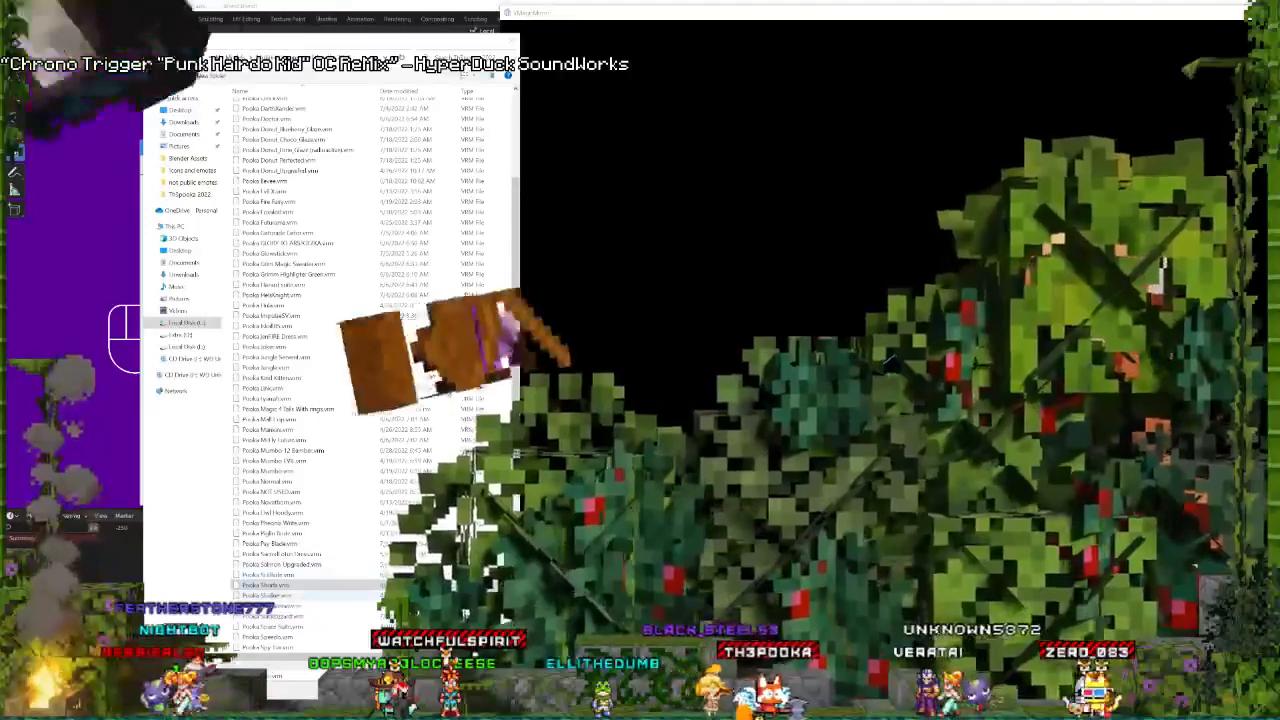
pyautogui.press('Return')
pyautogui.click(322, 357)
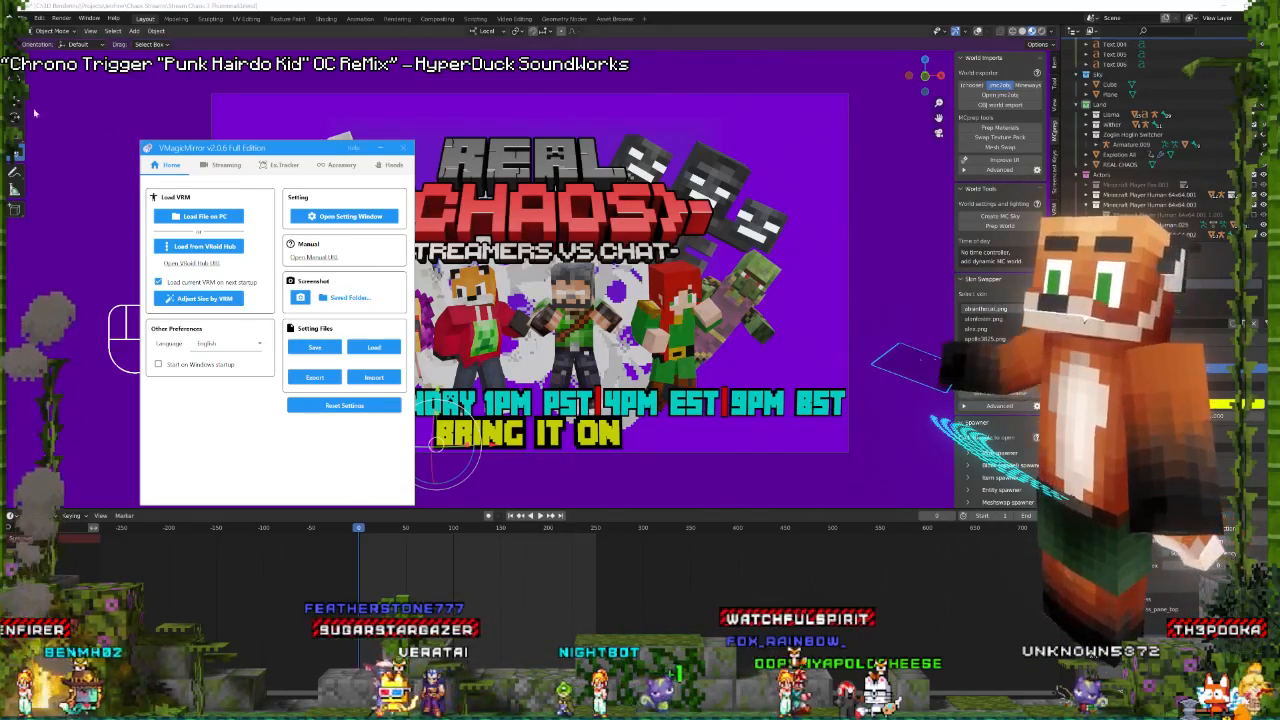
pyautogui.click(339, 154)
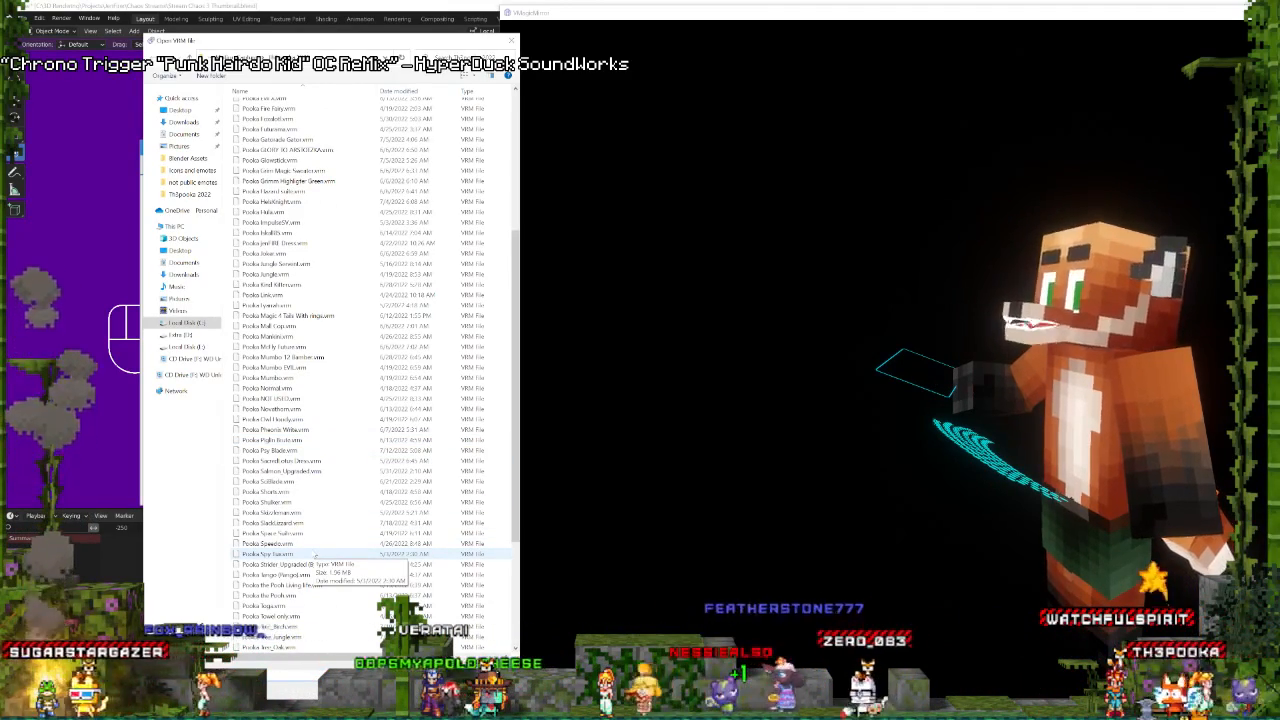
pyautogui.click(511, 41)
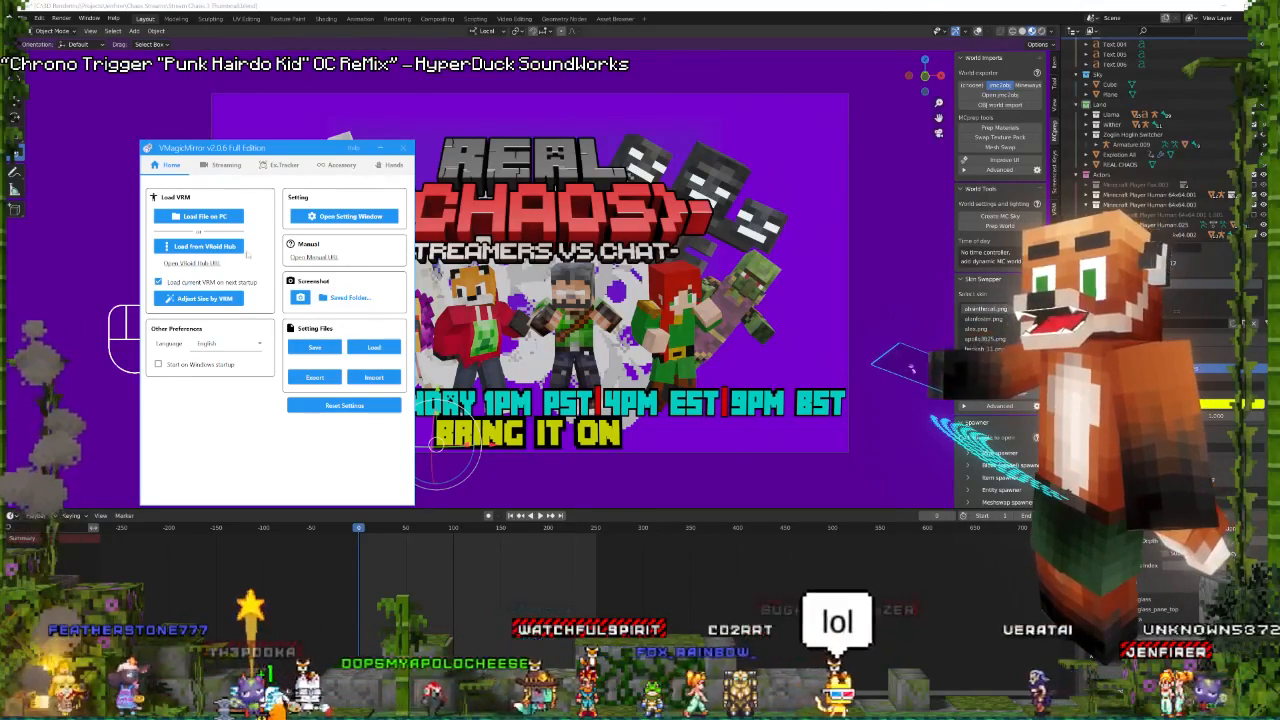
pyautogui.click(201, 216)
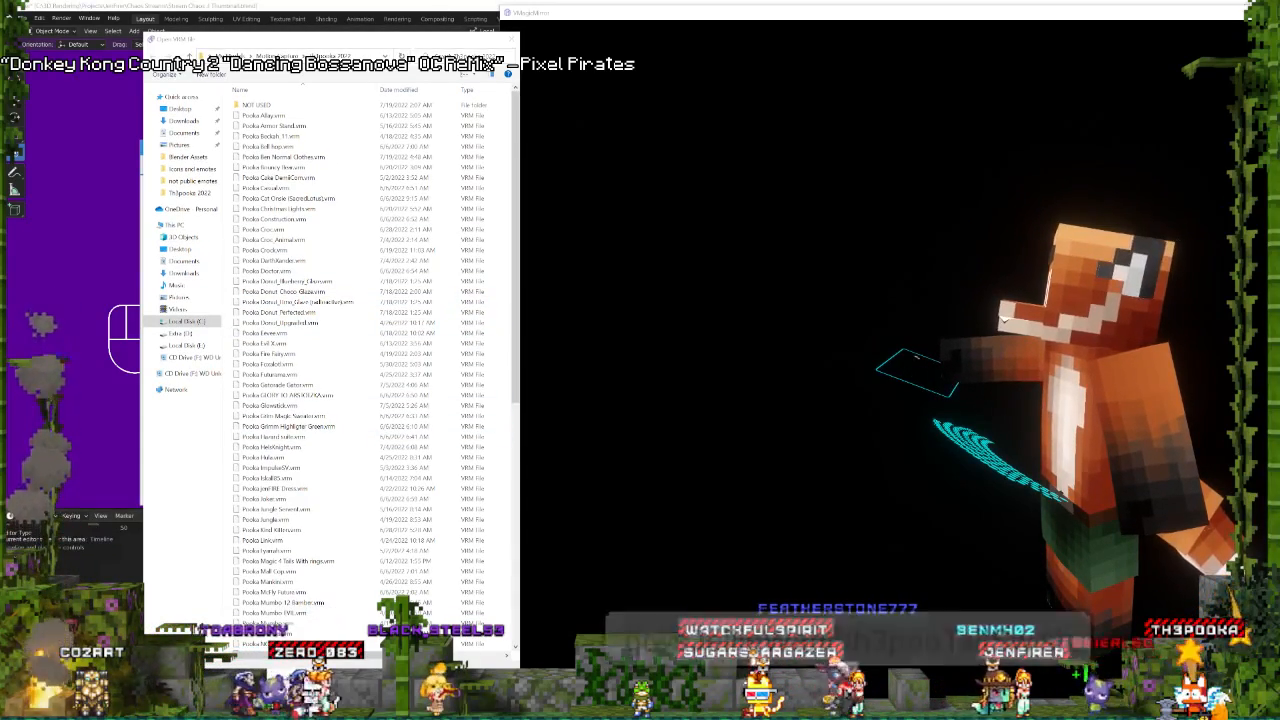
# Switch back to Blender and turn the viewport overlays back on.
pyautogui.click(231, 4)
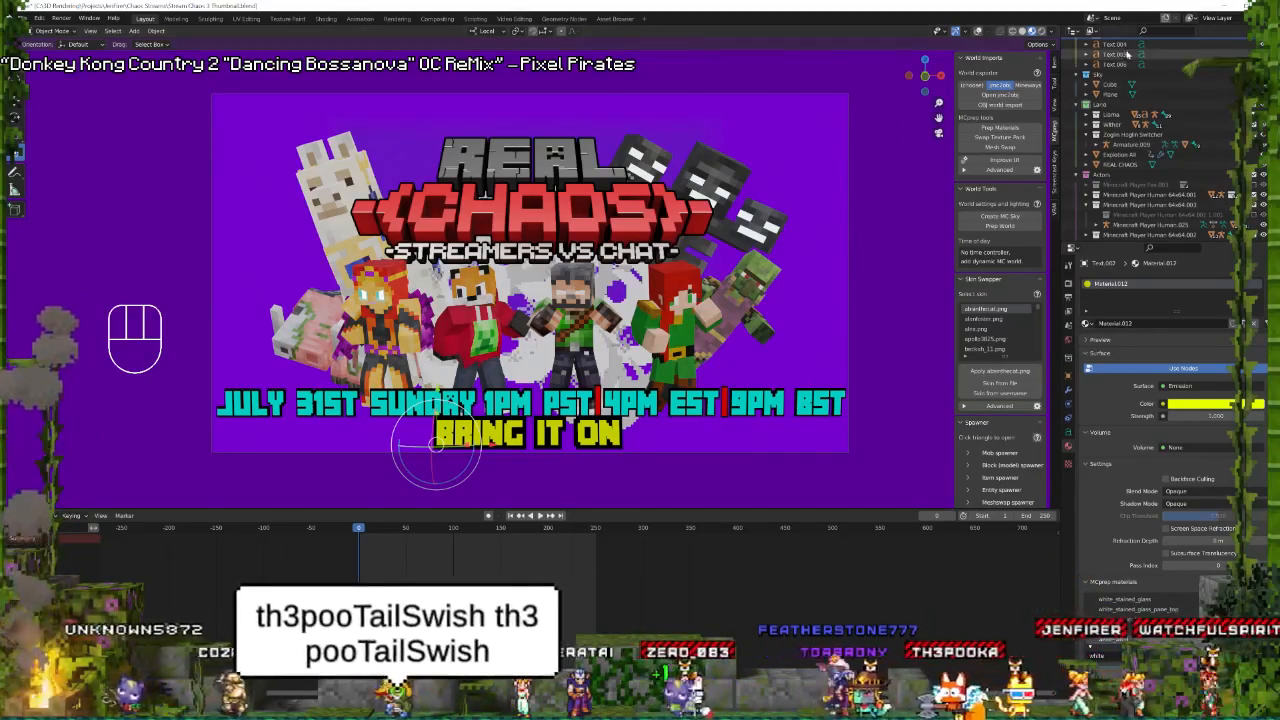
pyautogui.scroll(4, 1138, 64)
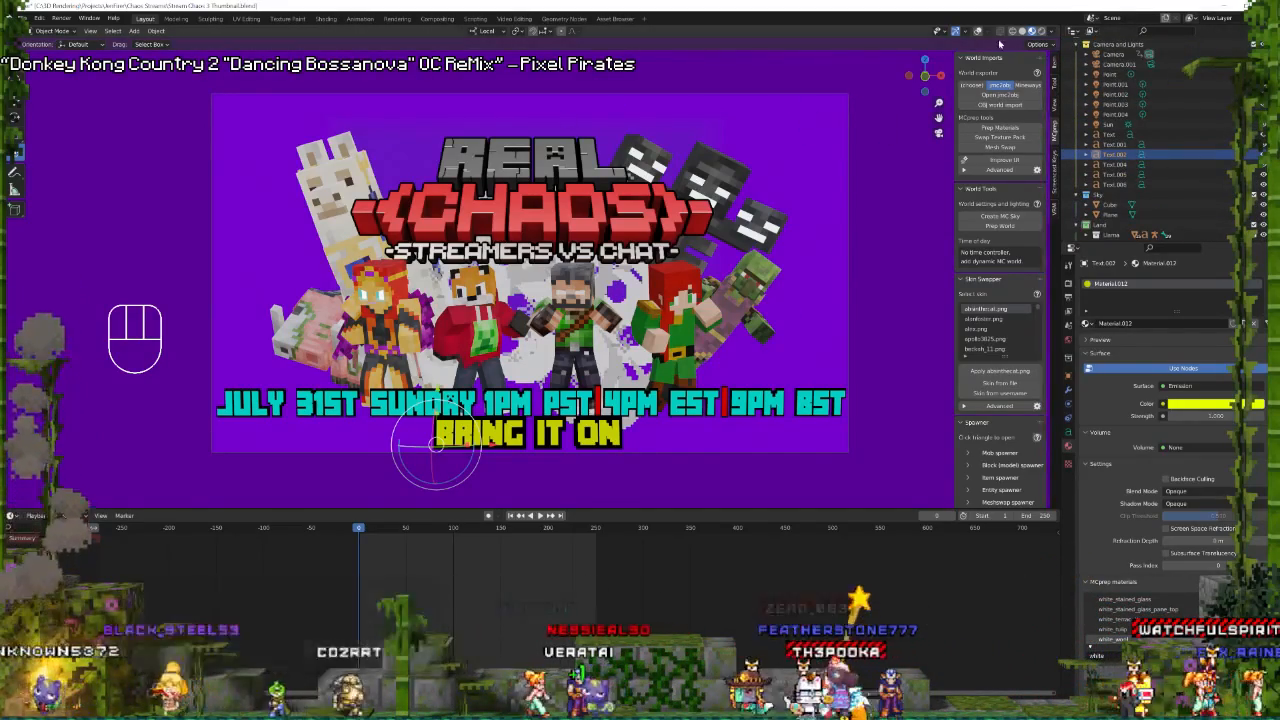
pyautogui.click(978, 31)
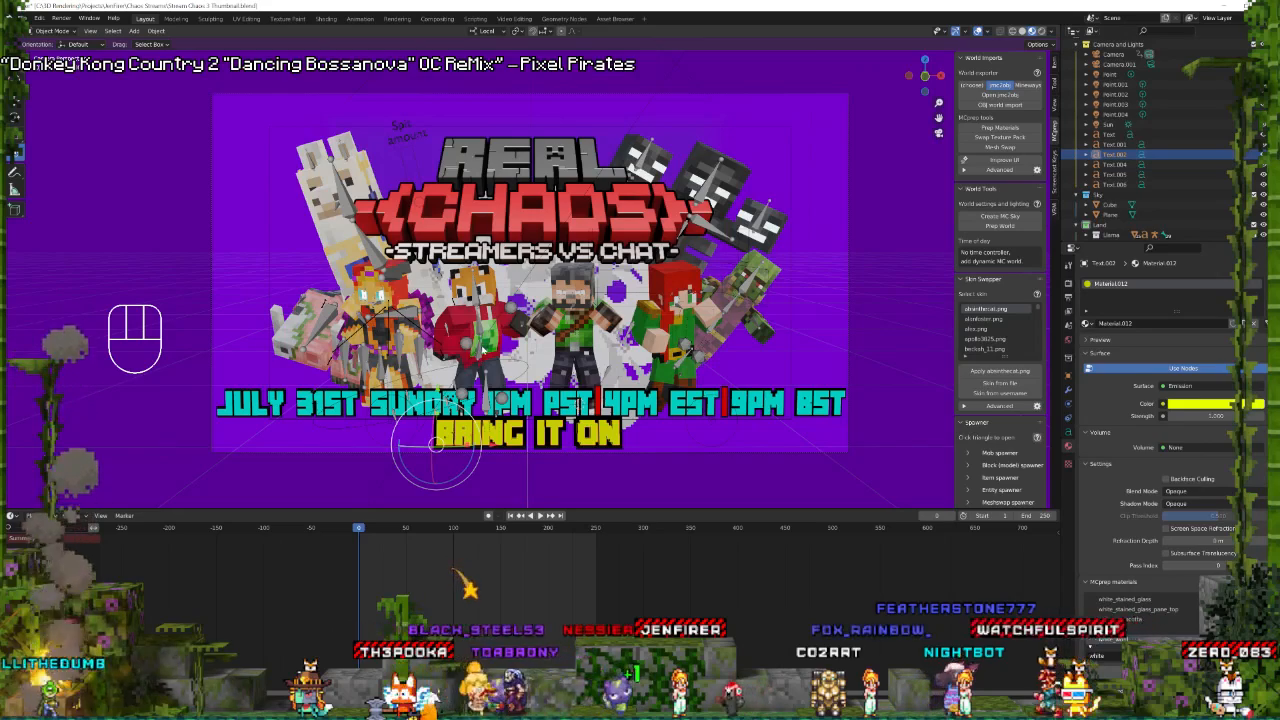
# Repose the arms of the fox character in the red hoodie so both bend outward at his sides, and leave Pose Mode.
pyautogui.hotkey('ctrl', 'Tab')
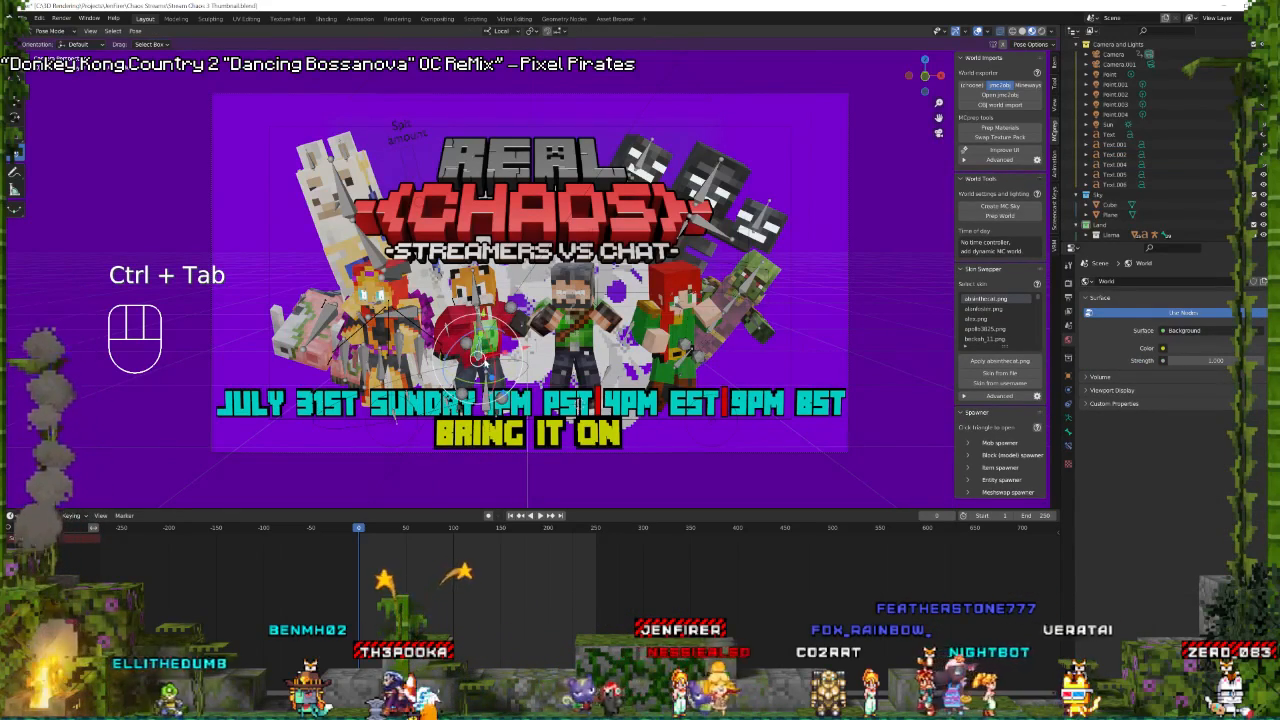
pyautogui.moveTo(493, 352); pyautogui.dragTo(516, 327)
pyautogui.click(482, 333)
pyautogui.moveTo(516, 328)
pyautogui.mouseDown()
pyautogui.moveTo(512, 360)
pyautogui.moveTo(502, 345)
pyautogui.mouseUp()
pyautogui.keyDown('shift'); pyautogui.moveTo(501, 399); pyautogui.dragTo(449, 352); pyautogui.keyUp('shift')
pyautogui.click(434, 343)
pyautogui.keyDown('shift'); pyautogui.click(501, 344); pyautogui.keyUp('shift')
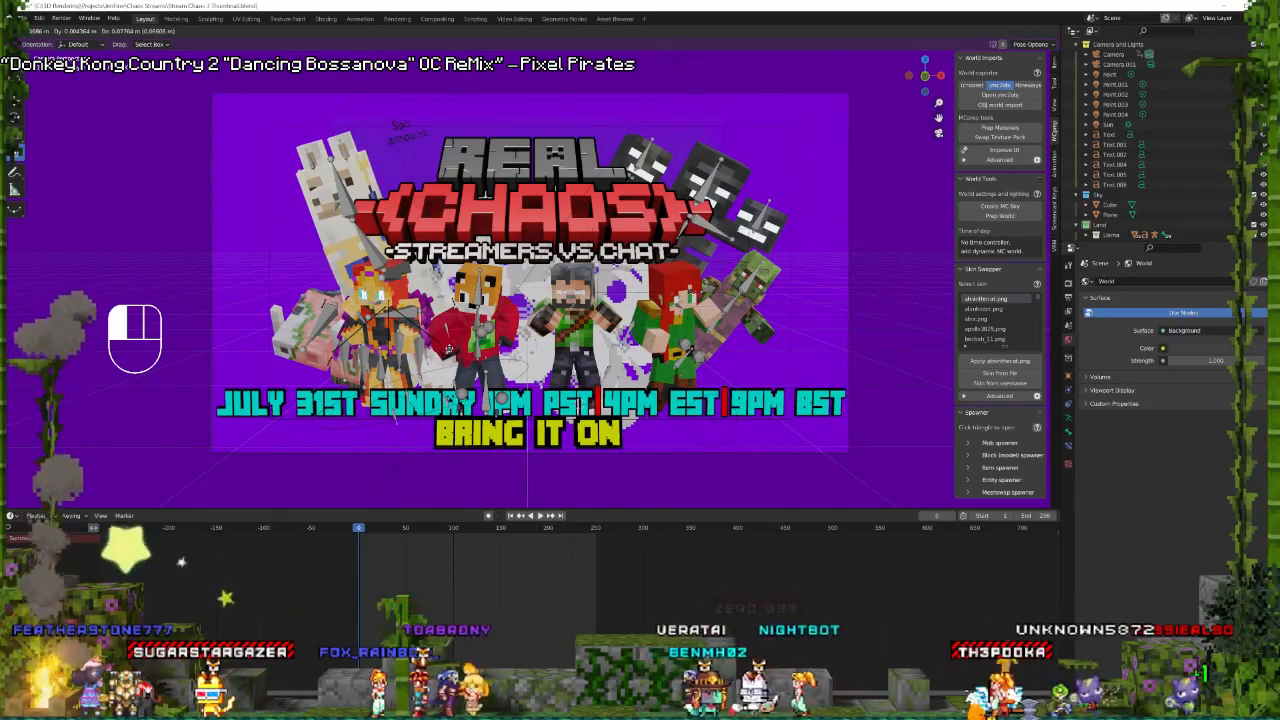
pyautogui.moveTo(450, 348); pyautogui.dragTo(540, 289)
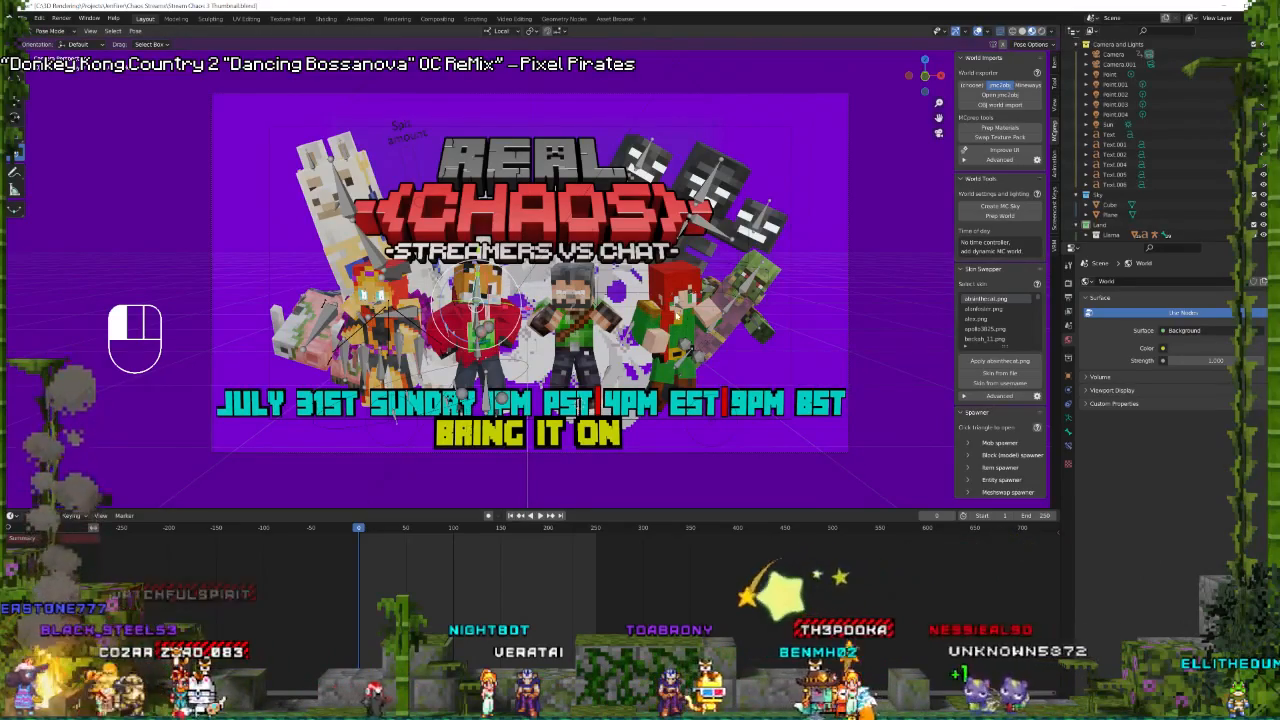
pyautogui.hotkey('ctrl', 'Tab')
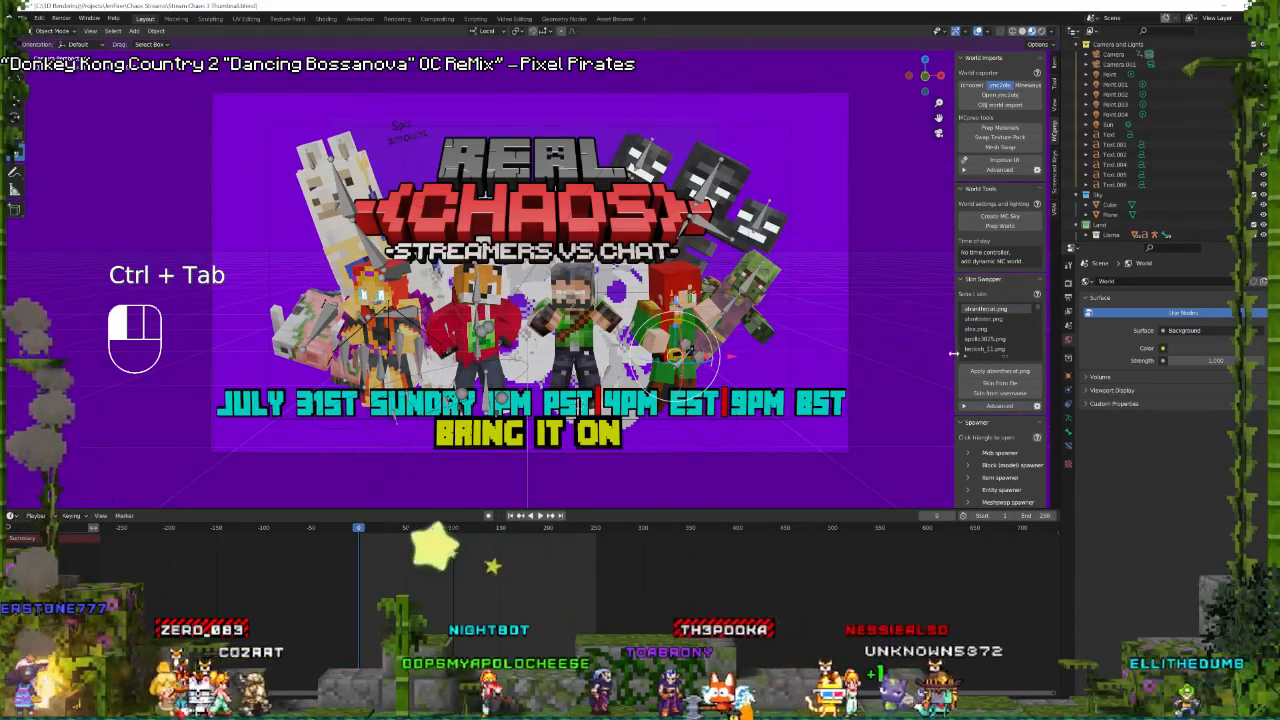
# Show the first bone layer of the red-haired character's rig and reposition its arms in Pose Mode.
pyautogui.click(1068, 418)
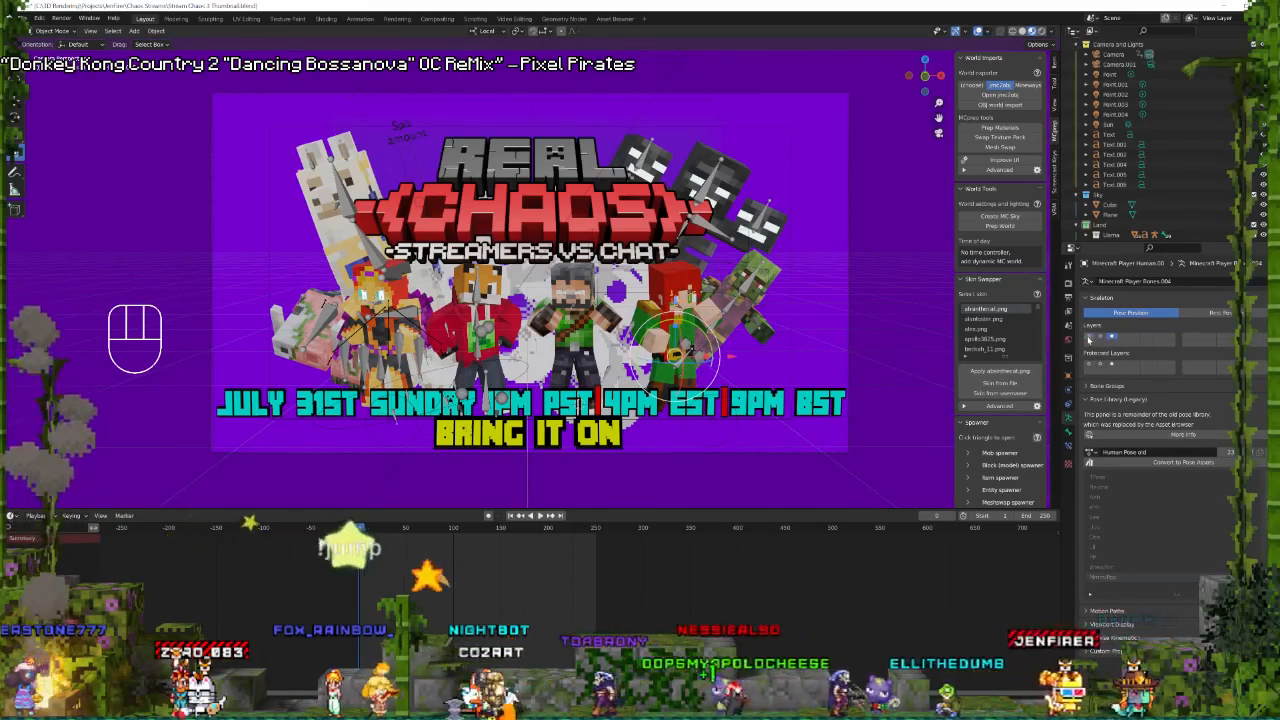
pyautogui.hotkey('ctrl', 'Tab')
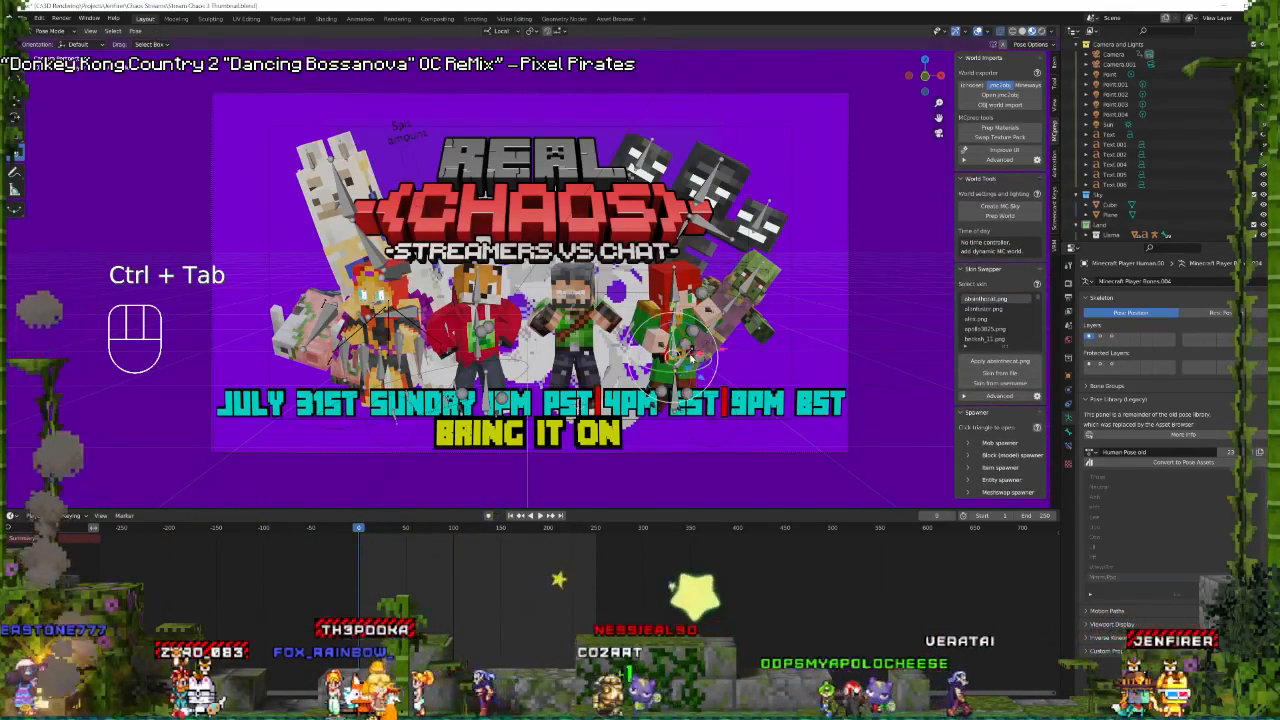
pyautogui.moveTo(698, 347)
pyautogui.mouseDown()
pyautogui.moveTo(684, 339)
pyautogui.moveTo(681, 287)
pyautogui.moveTo(703, 308)
pyautogui.moveTo(643, 348)
pyautogui.moveTo(676, 352)
pyautogui.mouseUp()
pyautogui.click(675, 300)
pyautogui.click(698, 307)
pyautogui.click(680, 354)
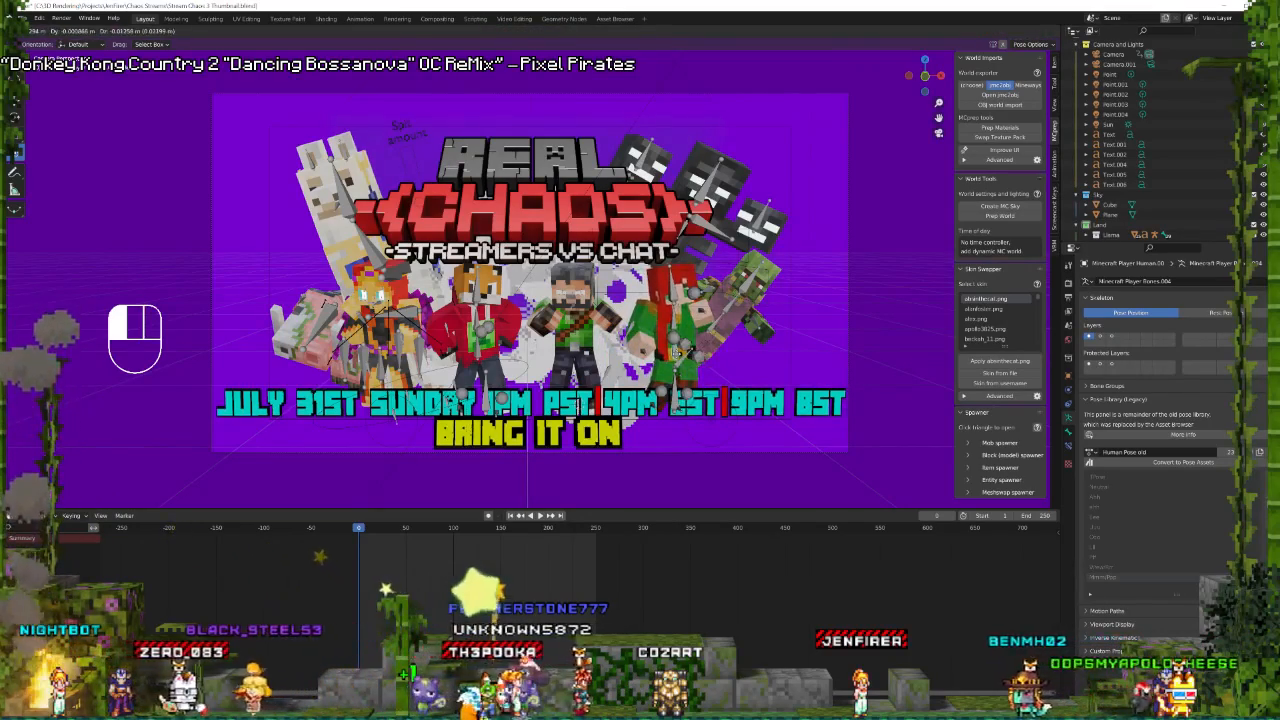
pyautogui.click(672, 322)
pyautogui.hotkey('ctrl', 'Tab')
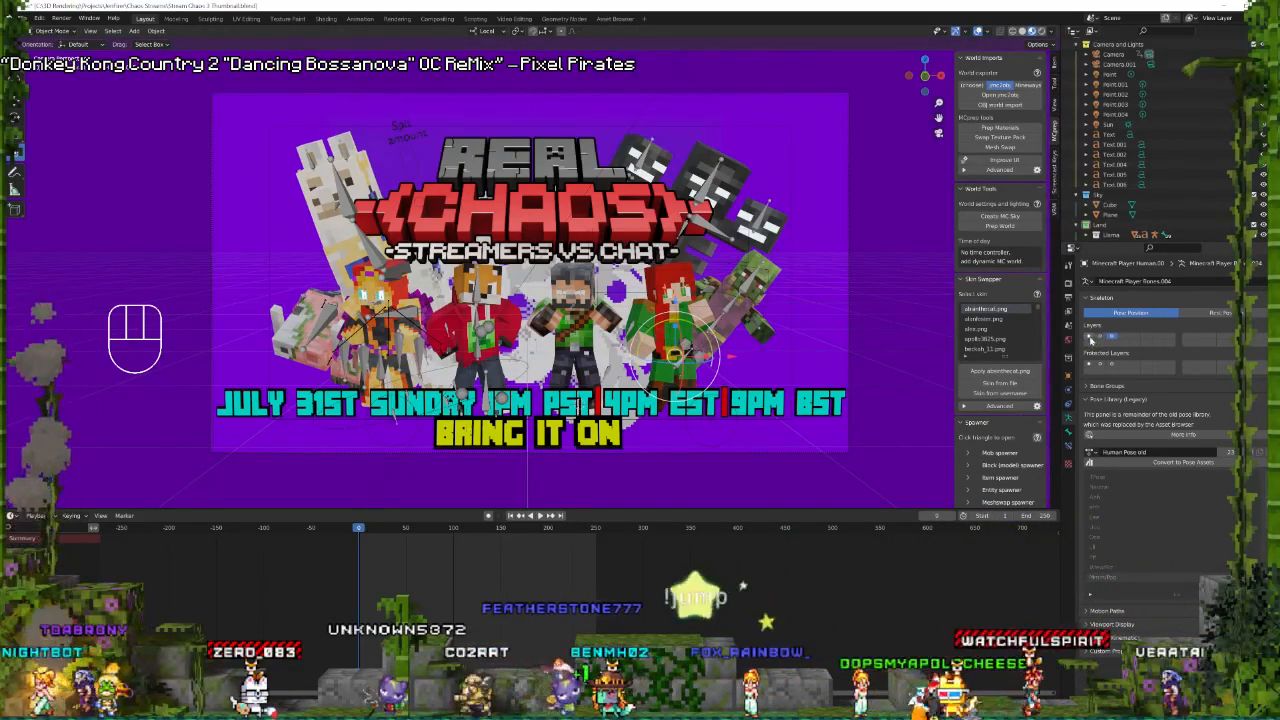
# Show the first bone layer of the dark-haired archer's rig, adjust its upper-body pose with a rotation, and leave Pose Mode.
pyautogui.click(571, 312)
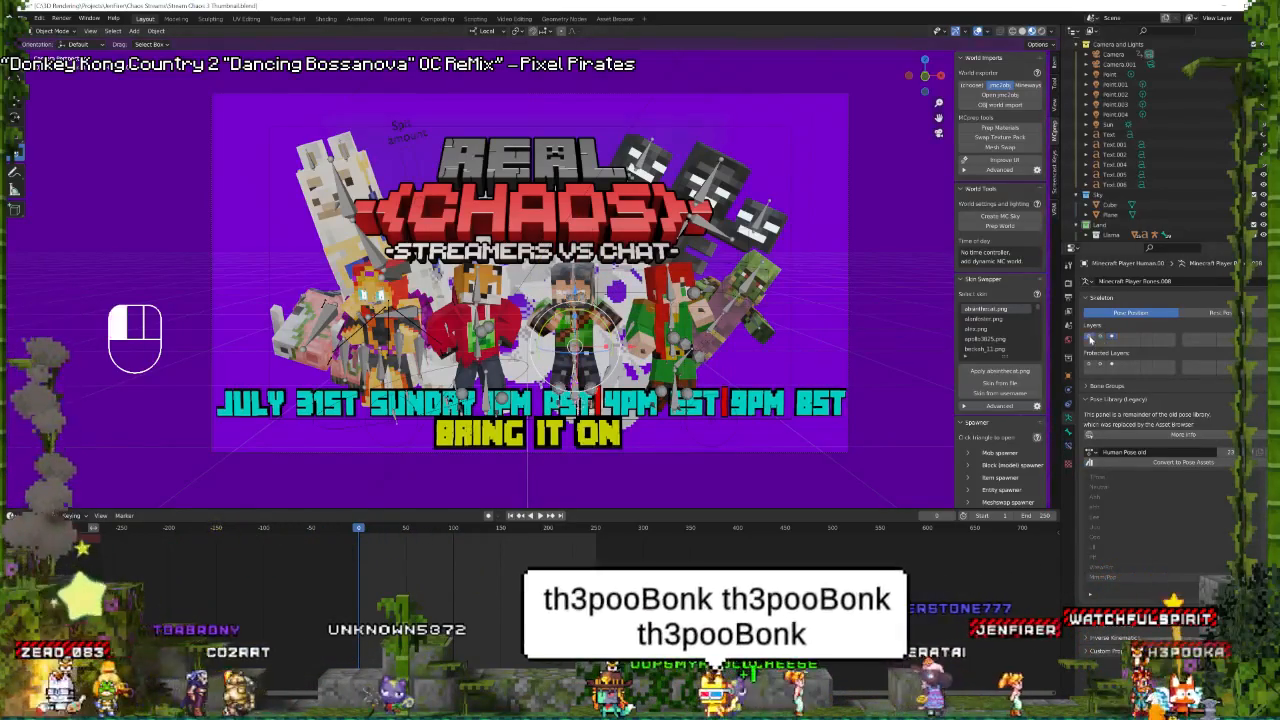
pyautogui.hotkey('ctrl', 'Tab')
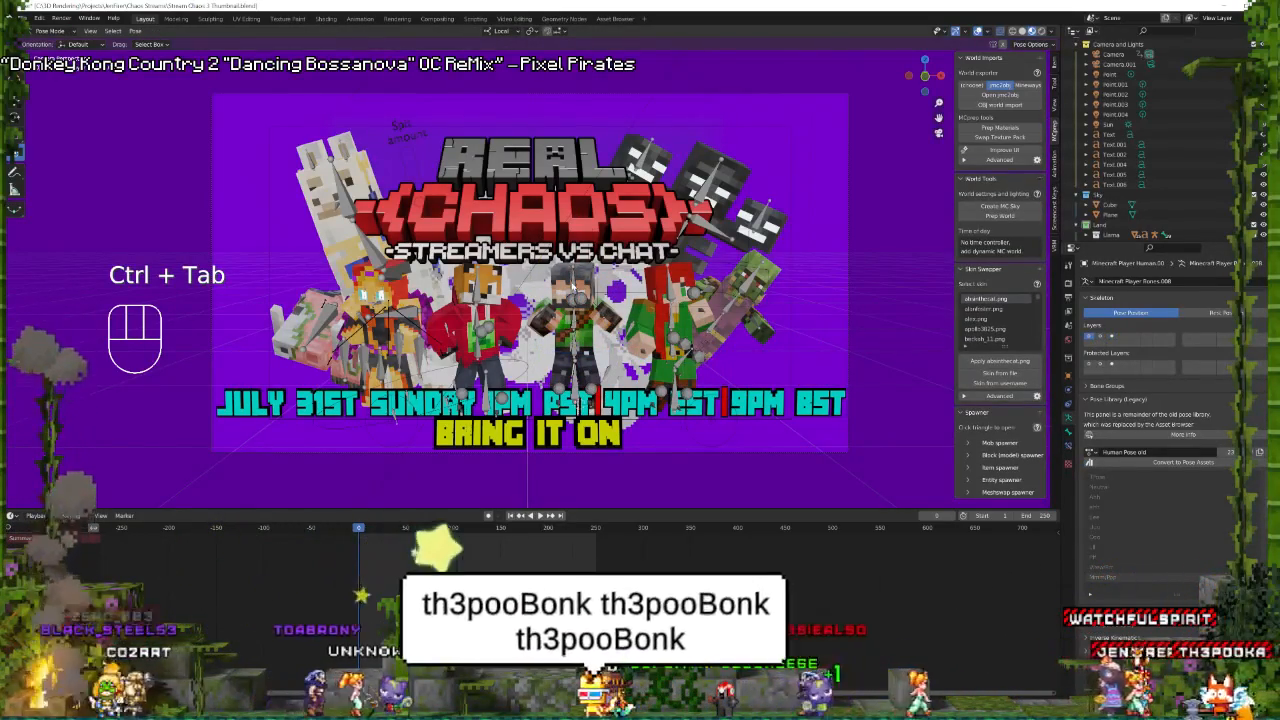
pyautogui.click(576, 300)
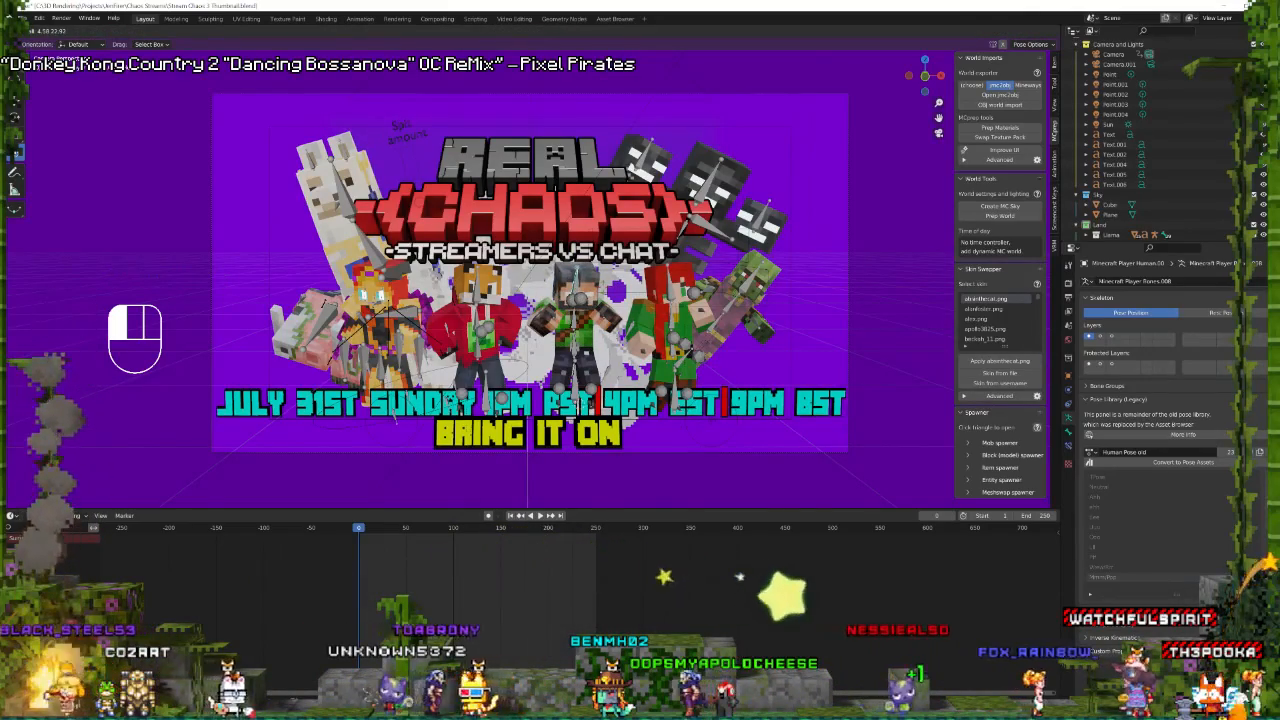
pyautogui.hotkey('ctrl', 'Tab')
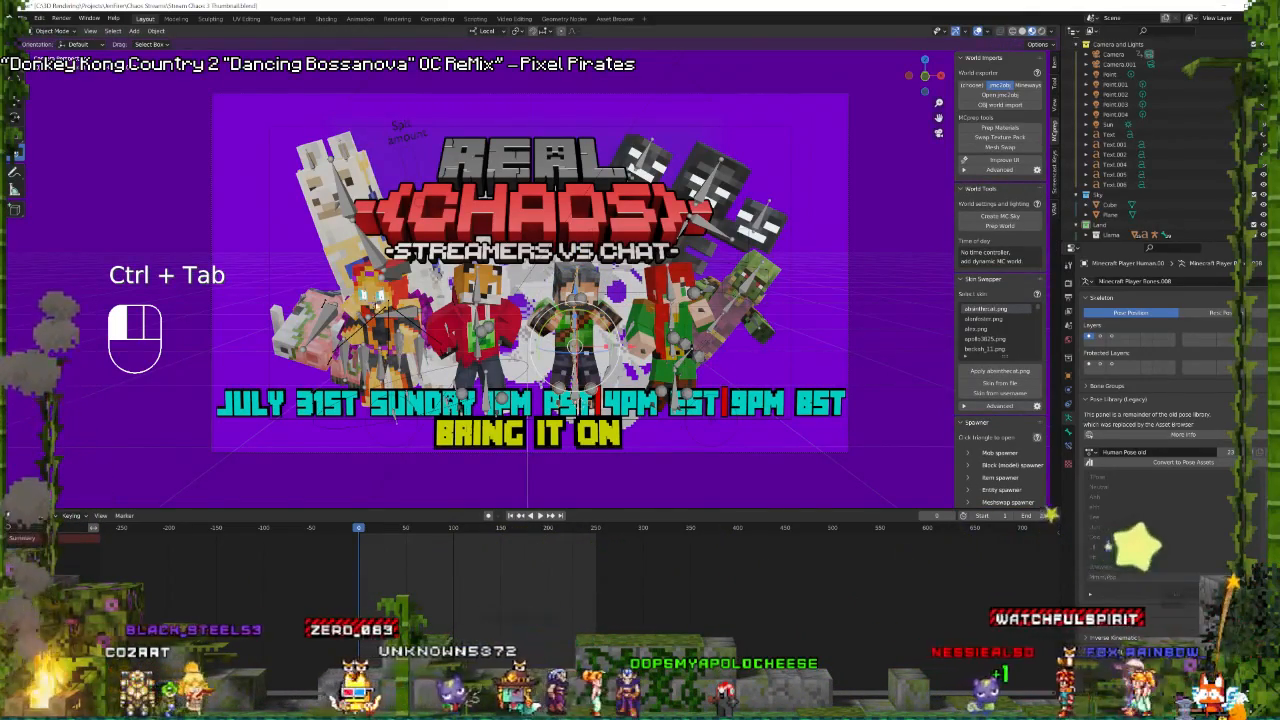
# Show the first bone layer of the orange-haired character's rig, reposition its arms in Pose Mode, and return to Object Mode.
pyautogui.click(381, 340)
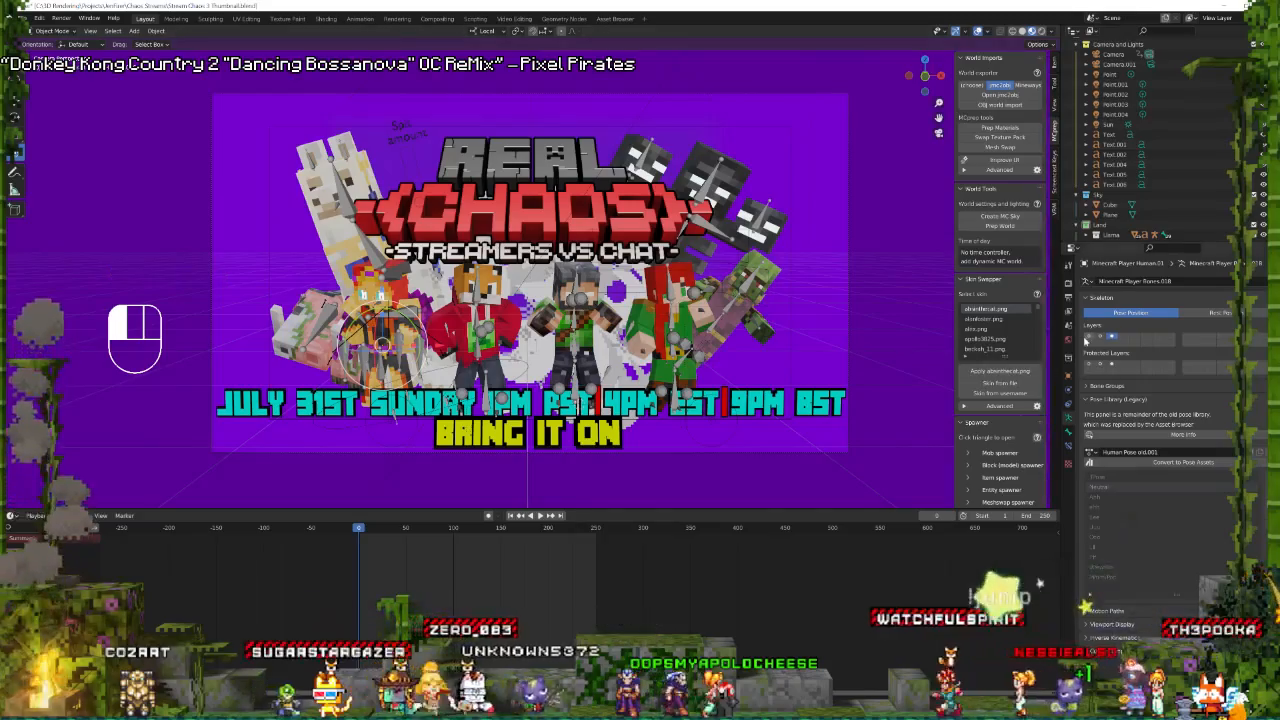
pyautogui.hotkey('ctrl', 'Tab')
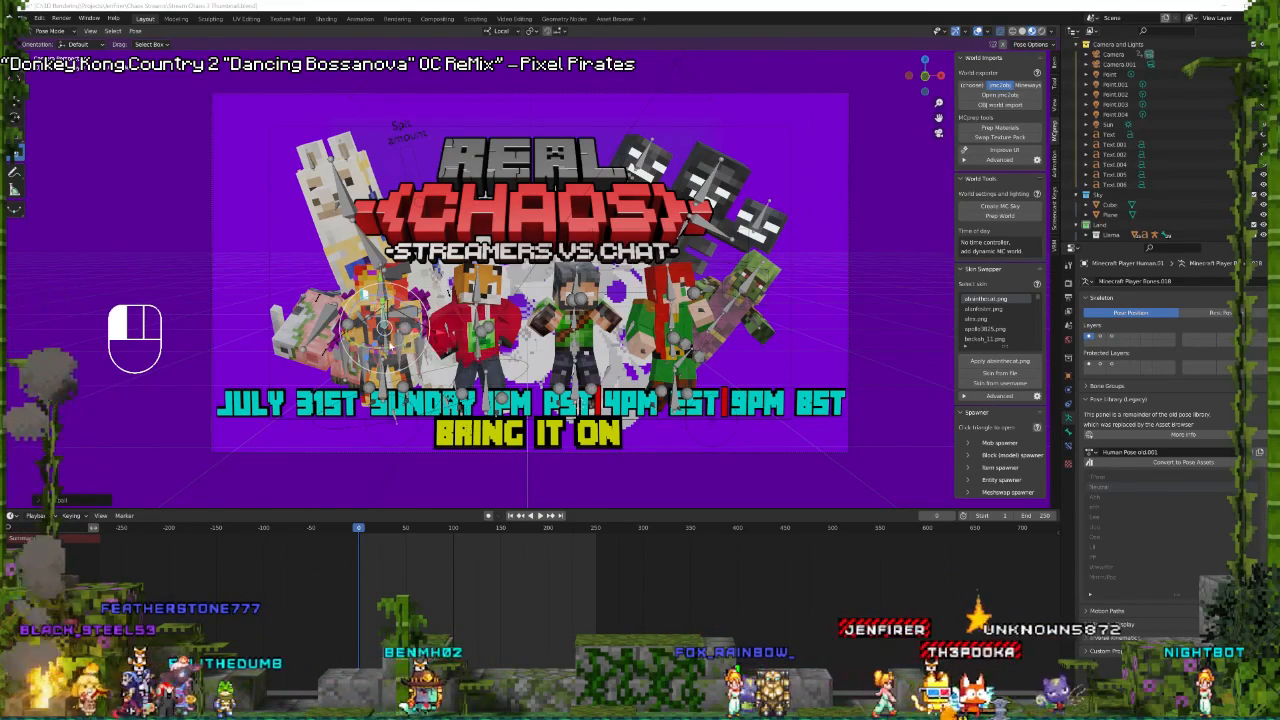
pyautogui.click(395, 347)
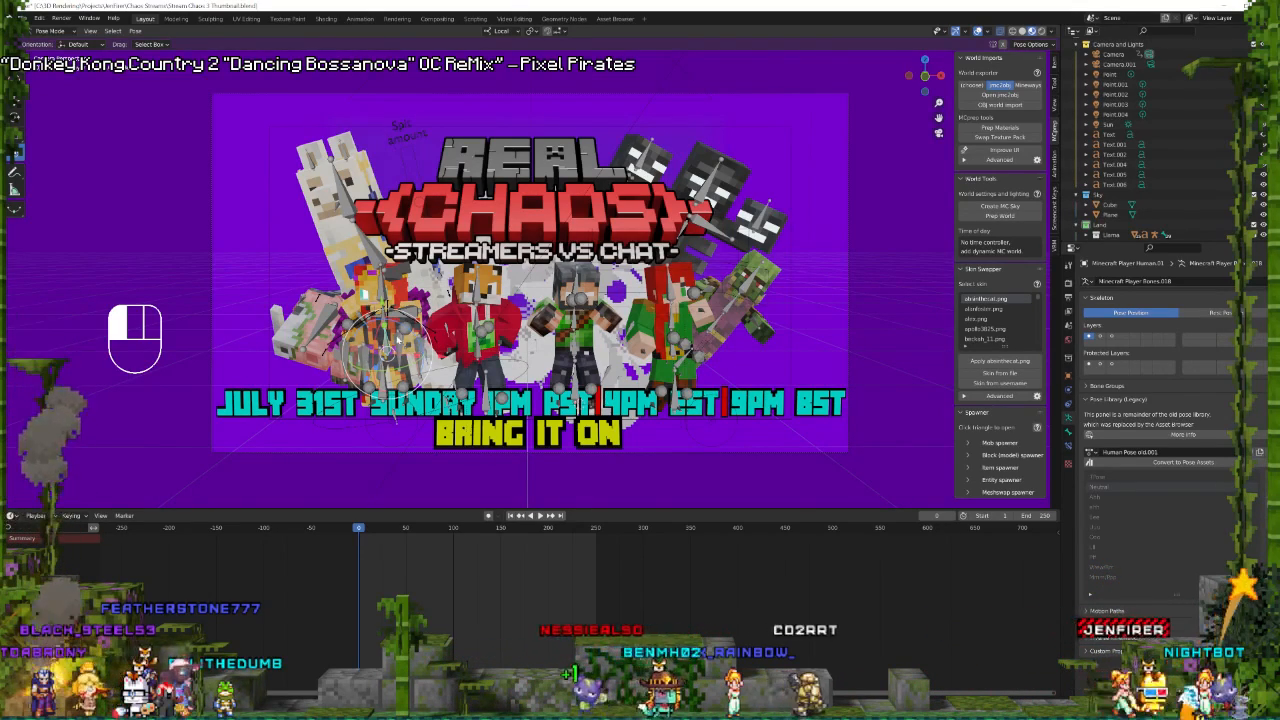
pyautogui.click(399, 322)
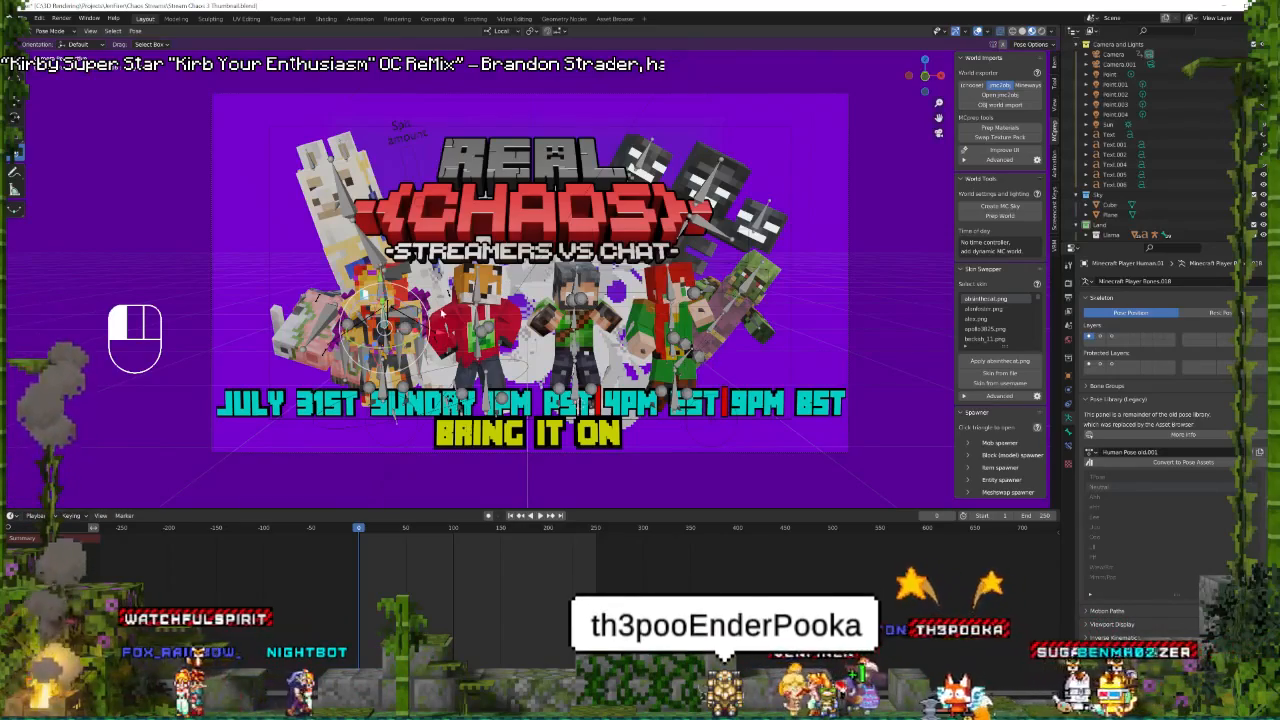
pyautogui.hotkey('ctrl', 'Tab')
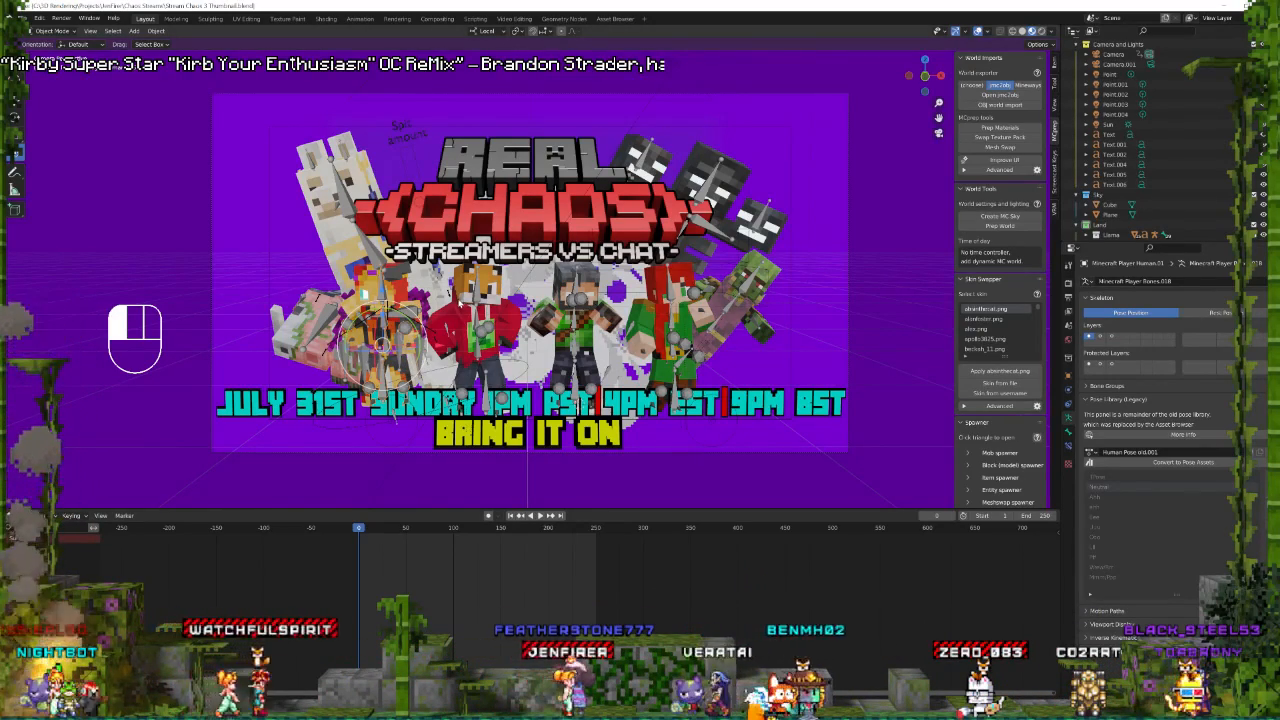
# Render the thumbnail image to check the new poses, and close the render result.
pyautogui.click(63, 19)
pyautogui.click(80, 31)
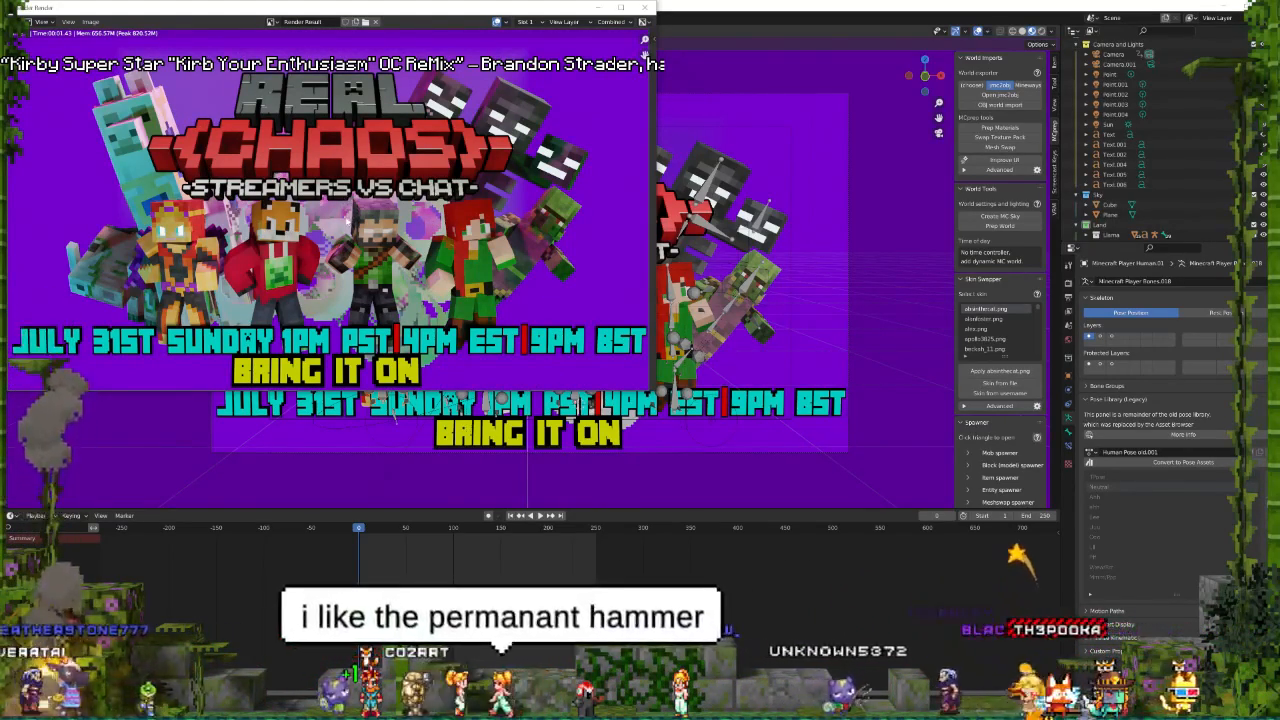
pyautogui.click(649, 6)
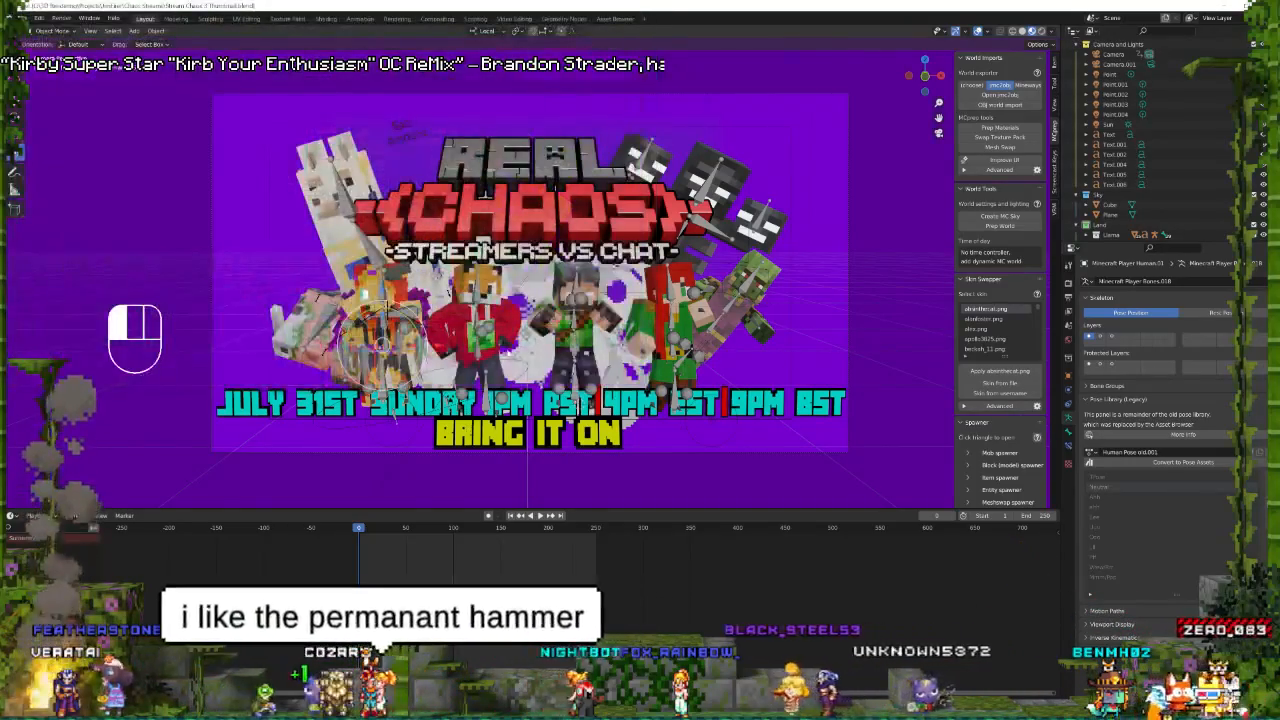
# Raise the Circles expansion of the explosion behind the characters to about 24 and increase its Smoke expansion in the Geometry Nodes modifier.
pyautogui.click(540, 292)
pyautogui.click(540, 292)
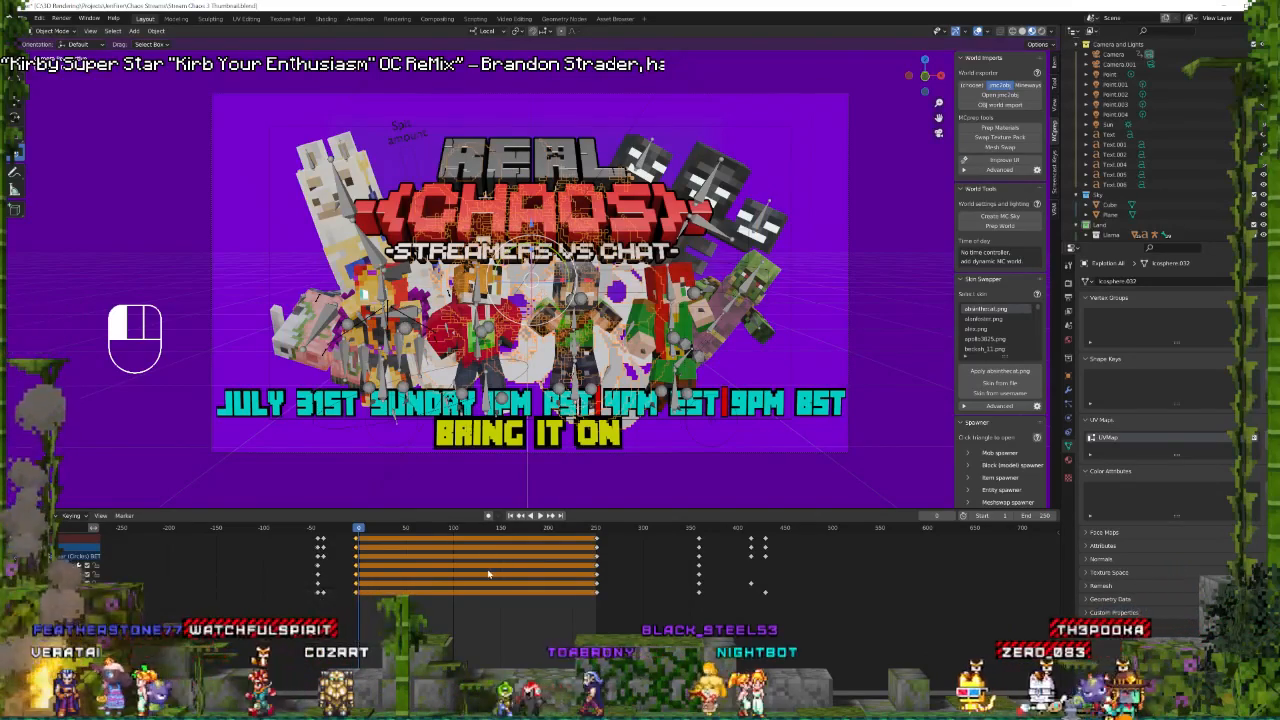
pyautogui.click(1069, 390)
pyautogui.moveTo(1204, 338); pyautogui.dragTo(1260, 338)
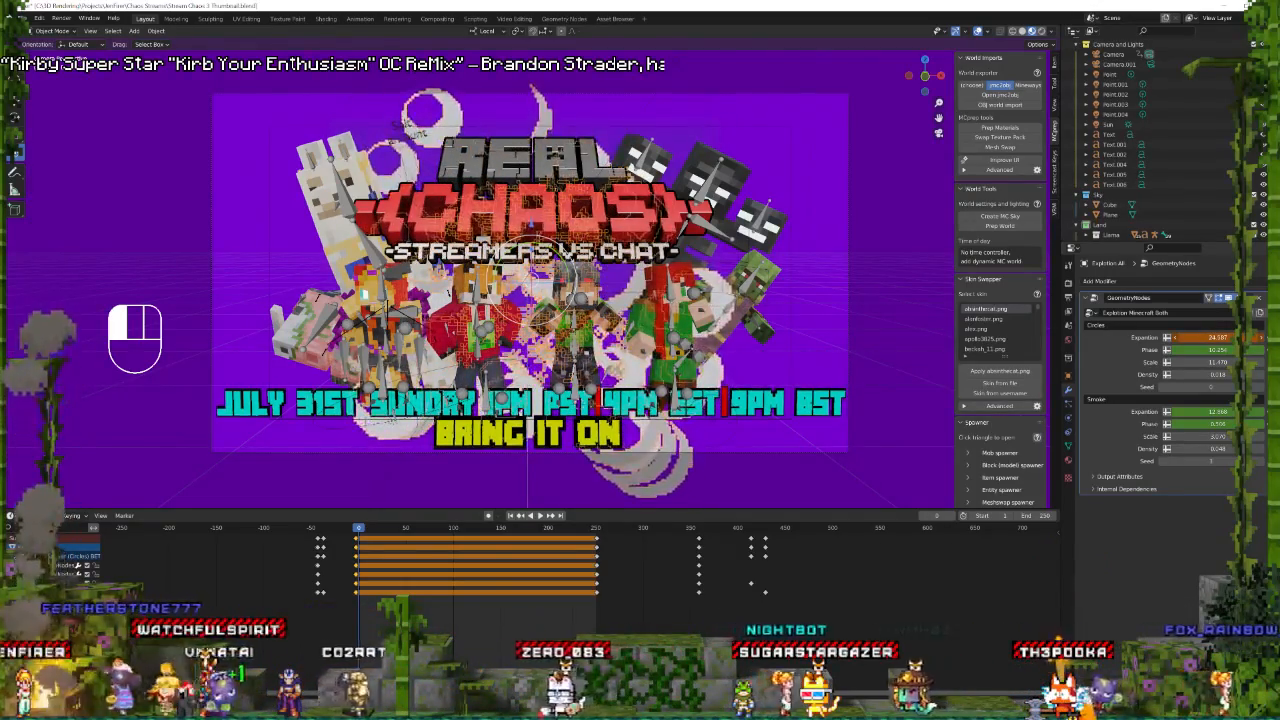
pyautogui.moveTo(1211, 412); pyautogui.dragTo(1277, 412)
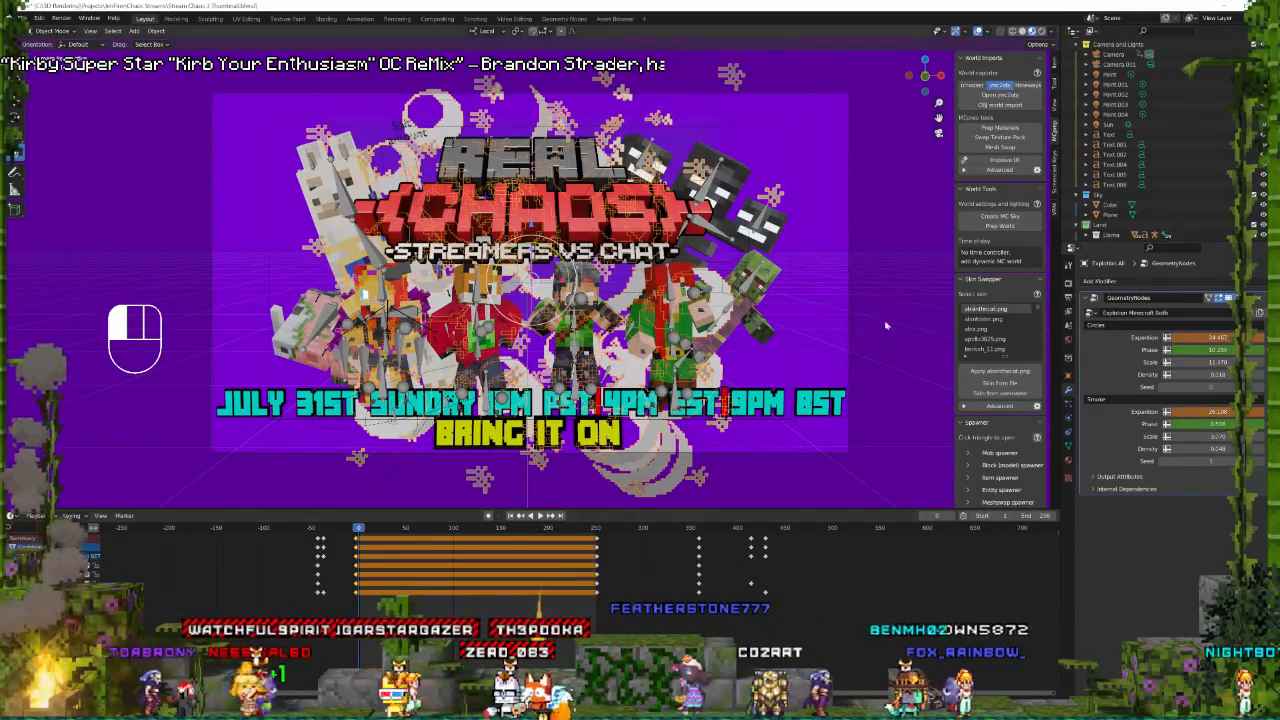
pyautogui.click(811, 337)
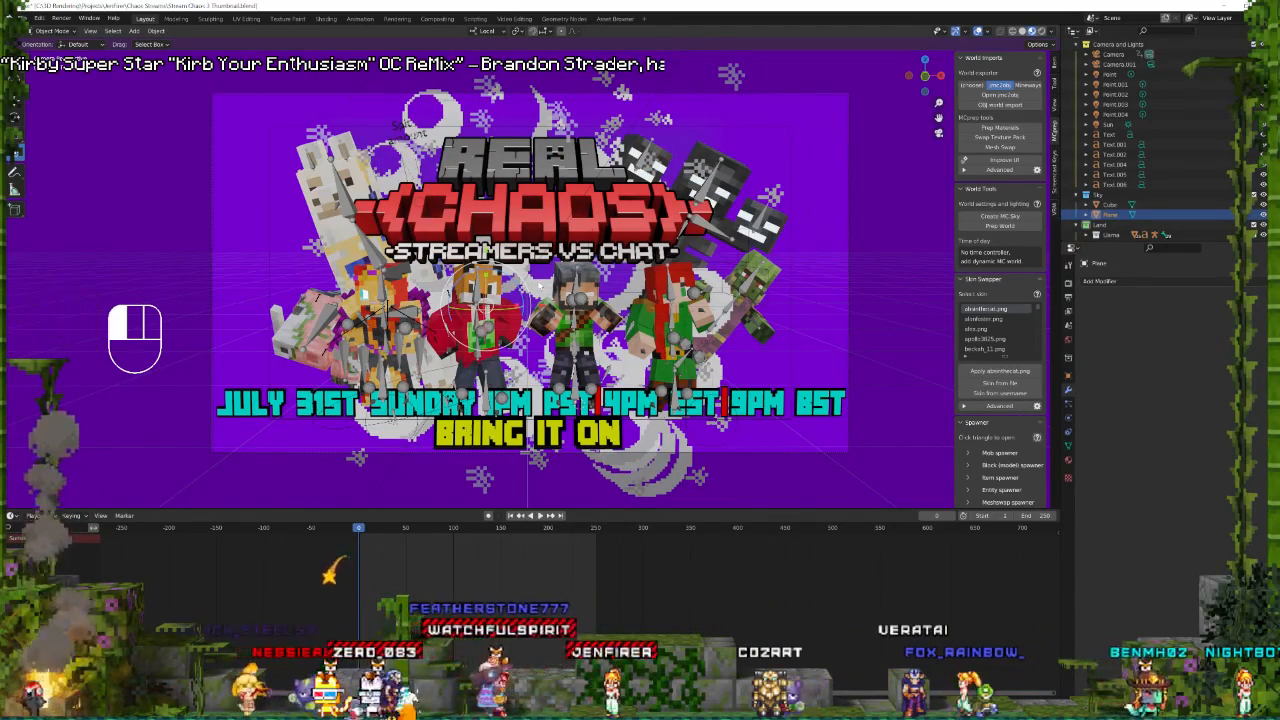
pyautogui.click(608, 275)
pyautogui.click(608, 275)
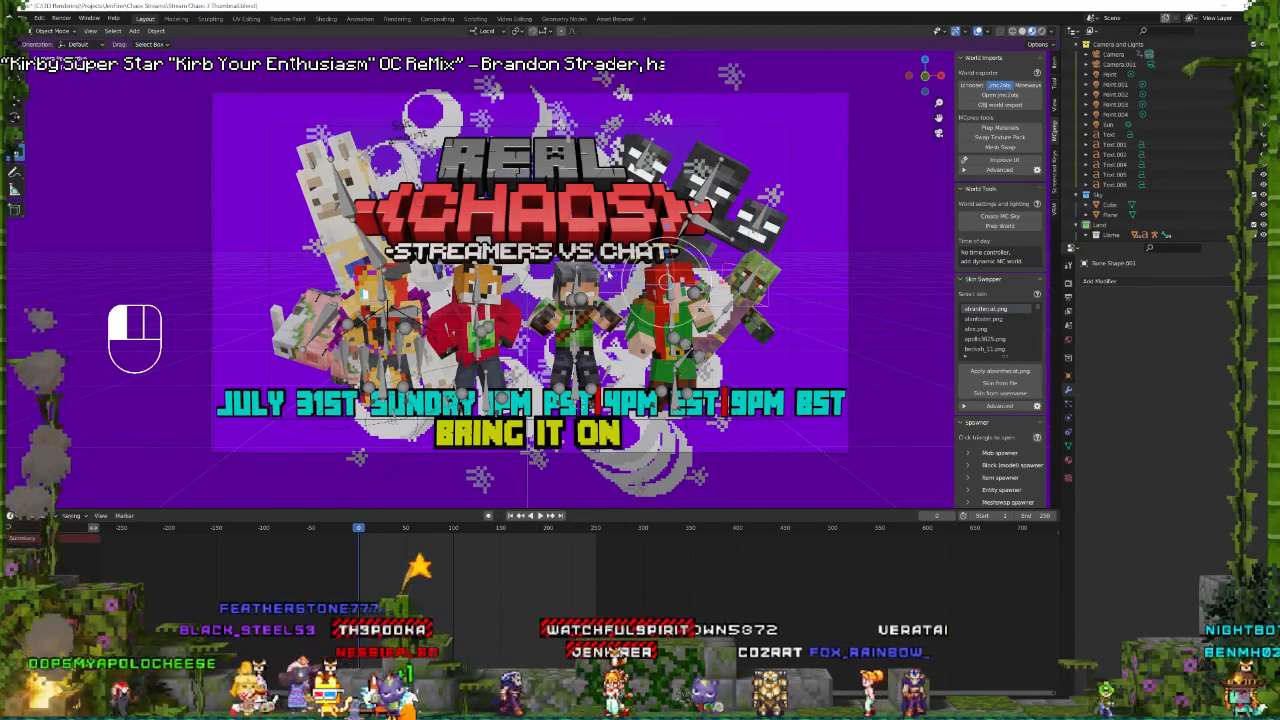
pyautogui.click(608, 275)
pyautogui.click(608, 275)
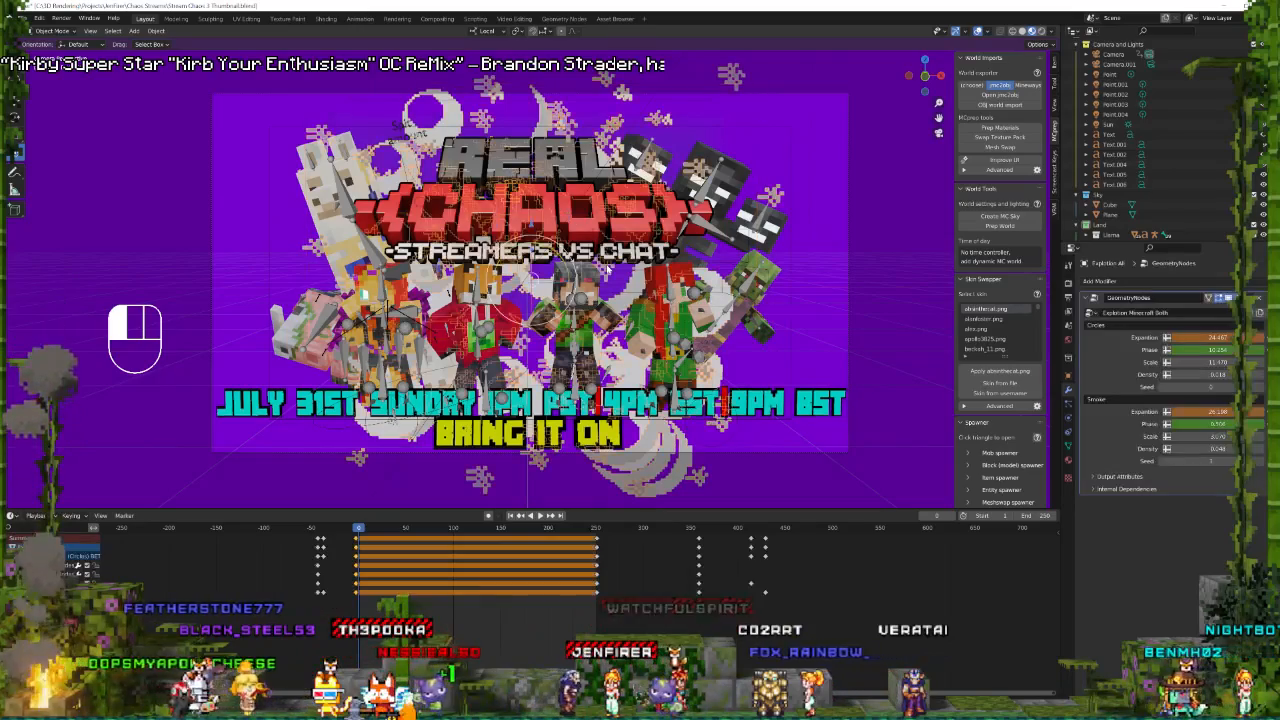
pyautogui.click(835, 290)
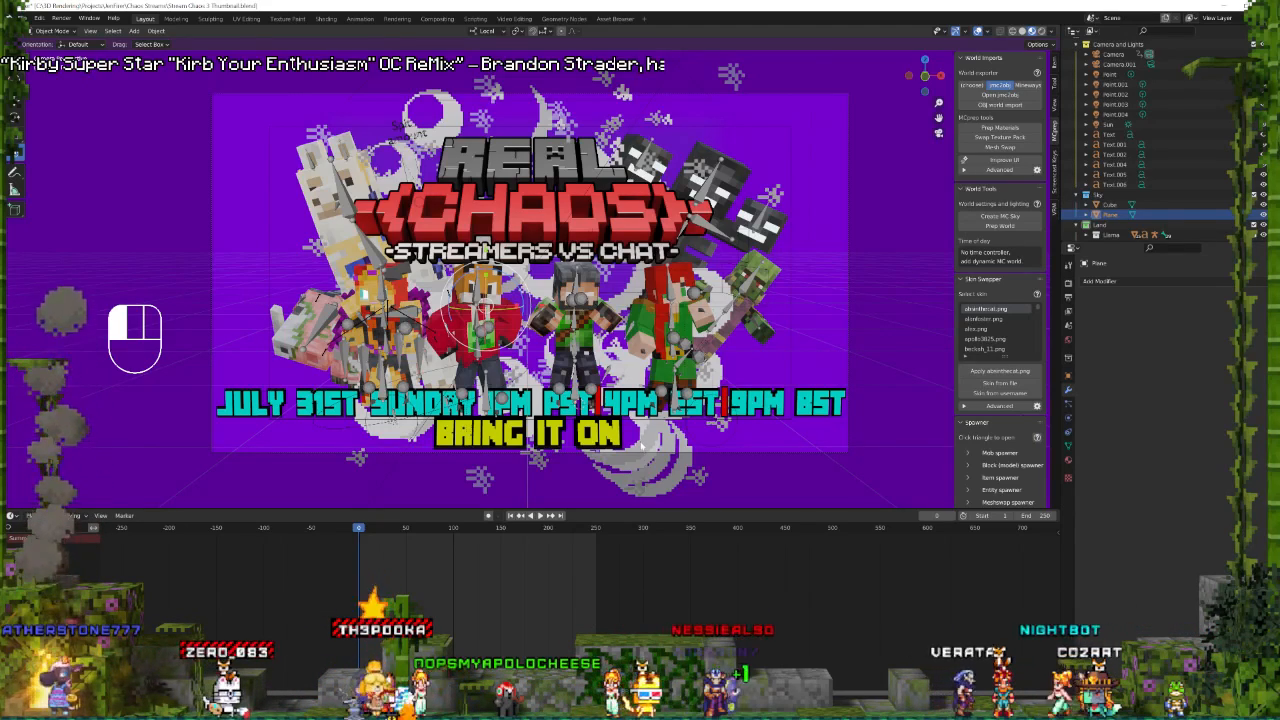
# Move the pink zombie beast outward beside the orange-haired character and scale it up to about 1.4.
pyautogui.click(408, 327)
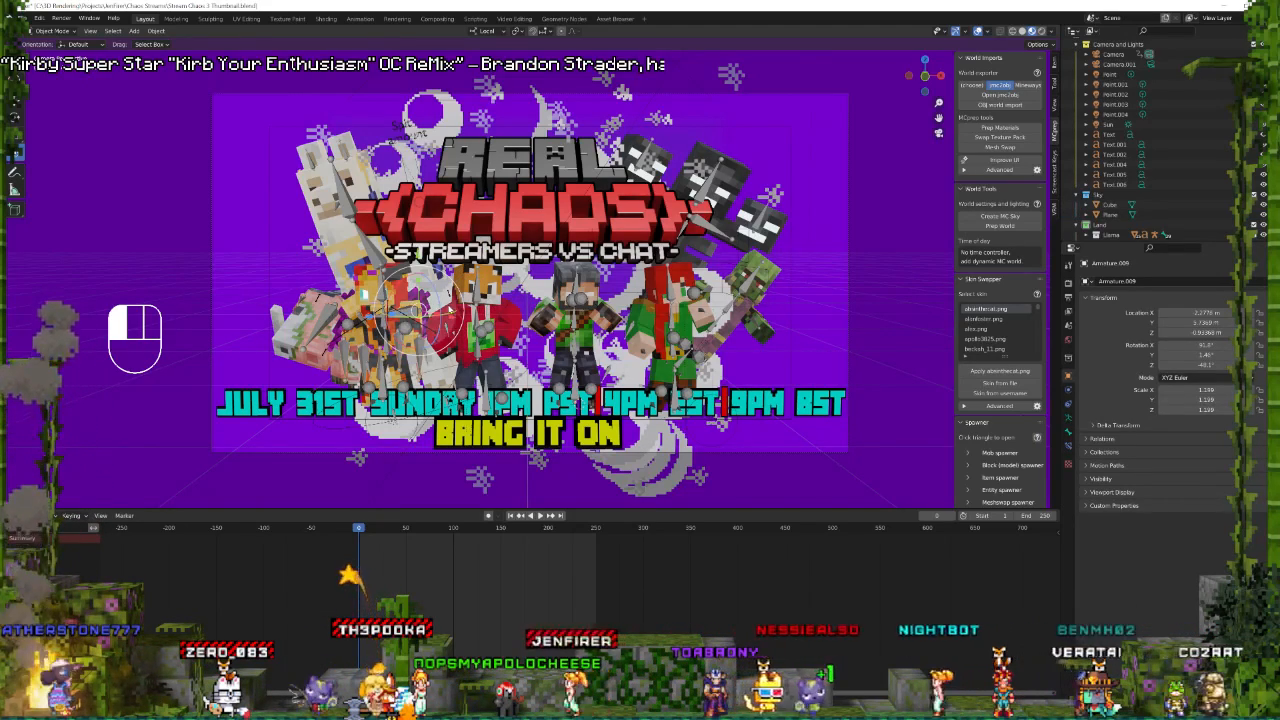
pyautogui.press('g')
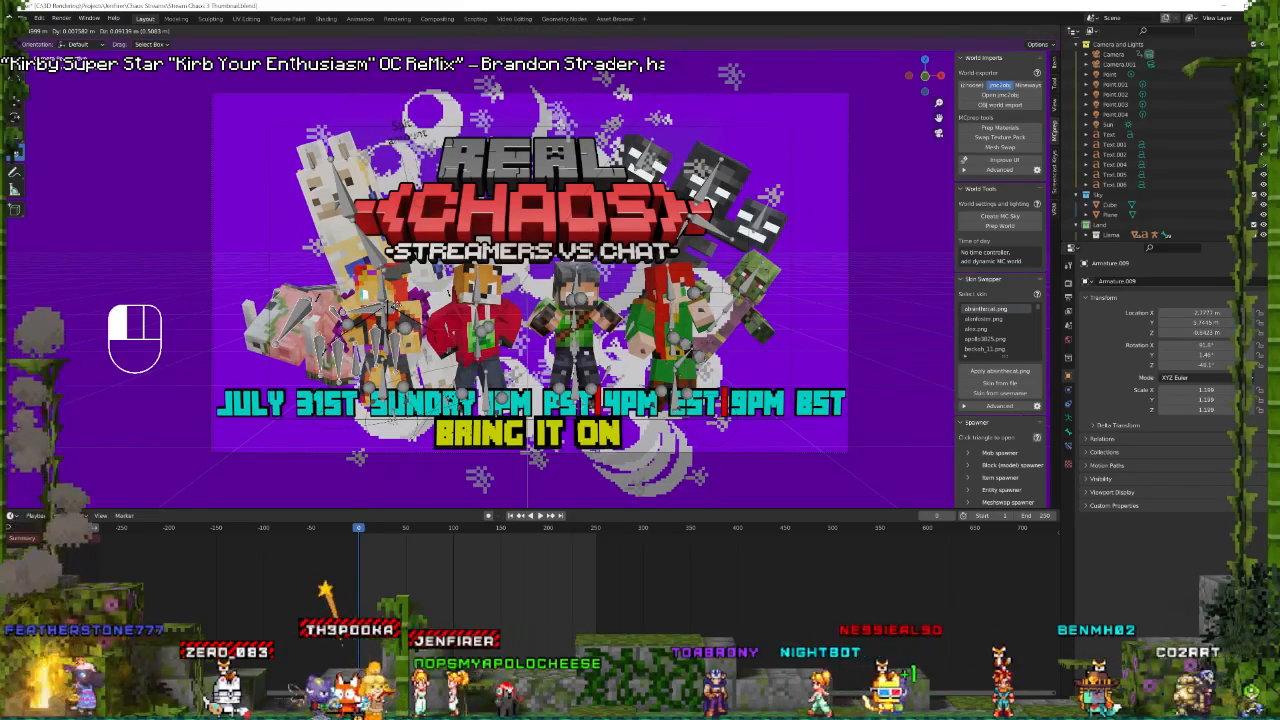
pyautogui.press('s')
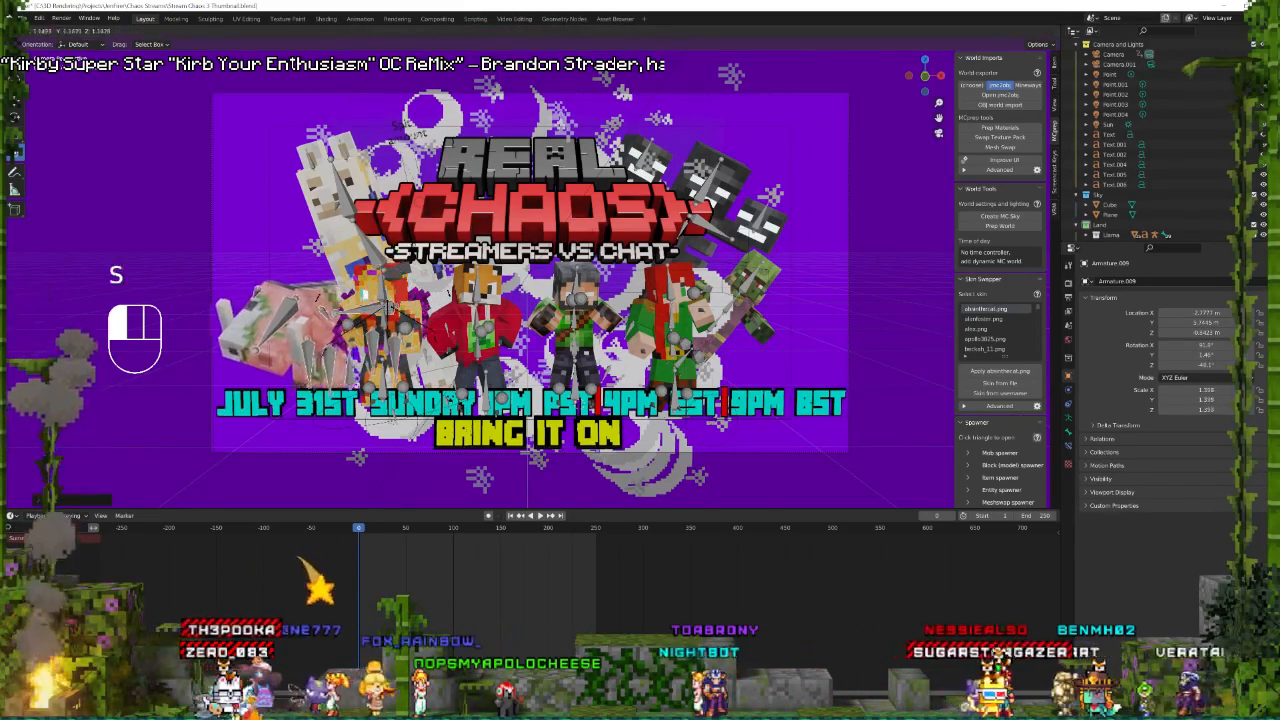
pyautogui.click(230, 300)
pyautogui.moveTo(396, 309); pyautogui.dragTo(404, 307)
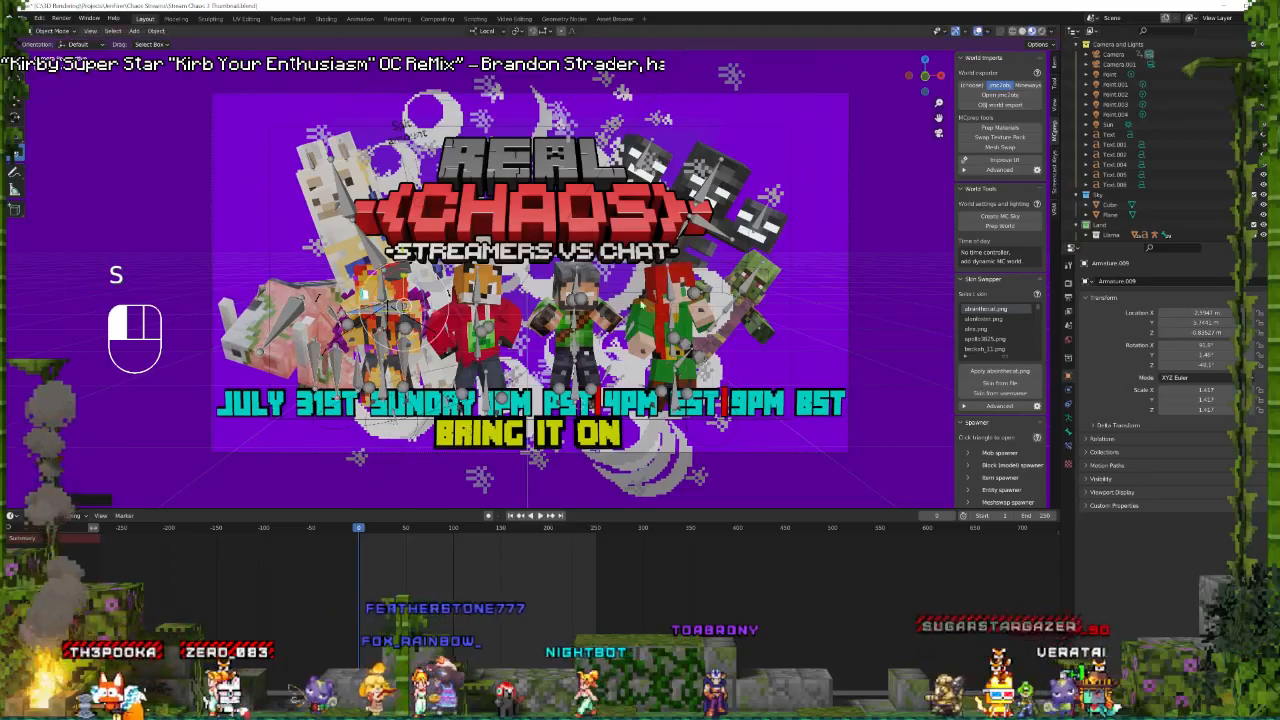
# Move the zombie villager outward beside the red-haired character and scale it up.
pyautogui.click(750, 292)
pyautogui.moveTo(690, 355); pyautogui.dragTo(786, 256)
pyautogui.press('s')
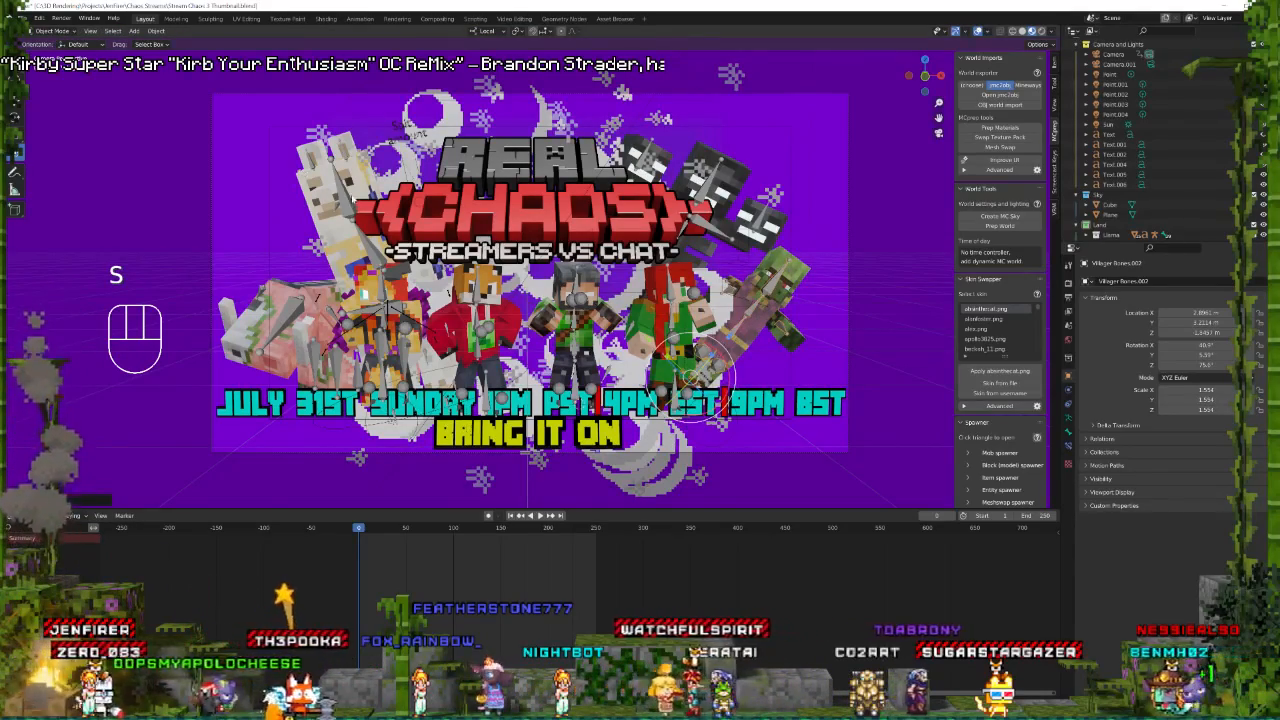
# Move the llama and the wither outward, away from the title on either side.
pyautogui.moveTo(287, 176); pyautogui.dragTo(263, 162)
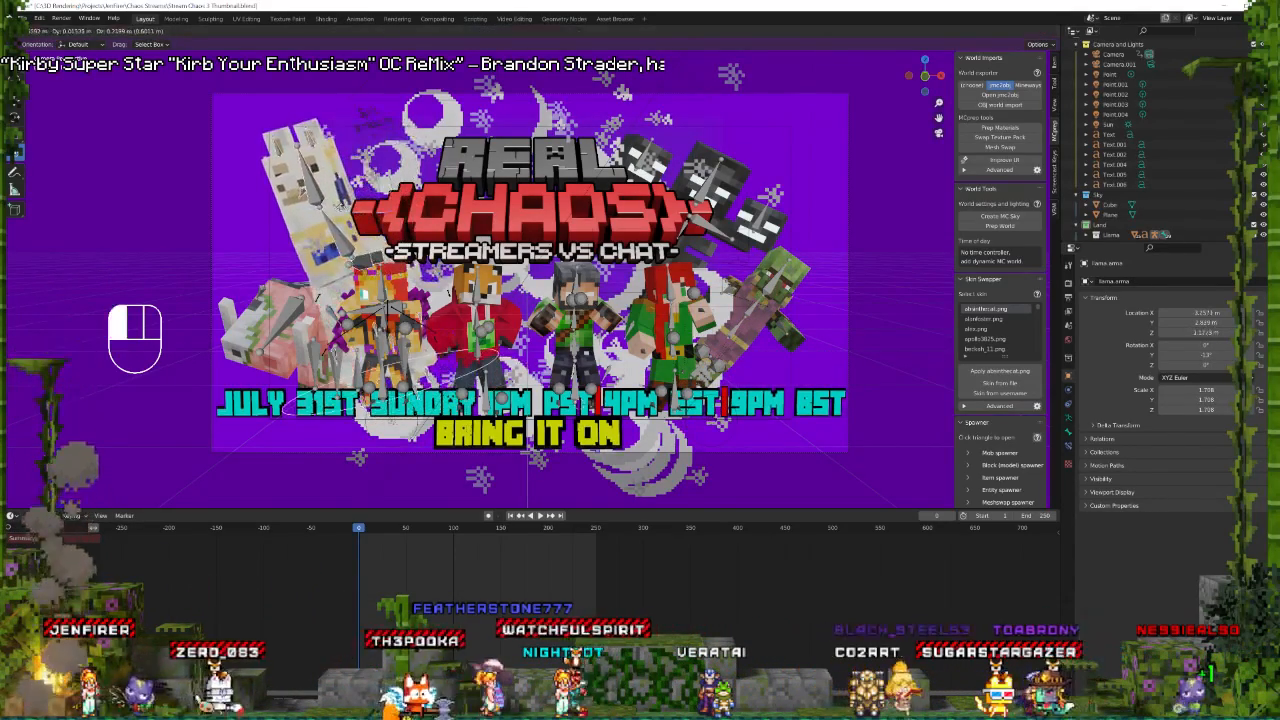
pyautogui.click(700, 218)
pyautogui.moveTo(694, 221)
pyautogui.mouseDown()
pyautogui.moveTo(725, 215)
pyautogui.moveTo(712, 210)
pyautogui.mouseUp()
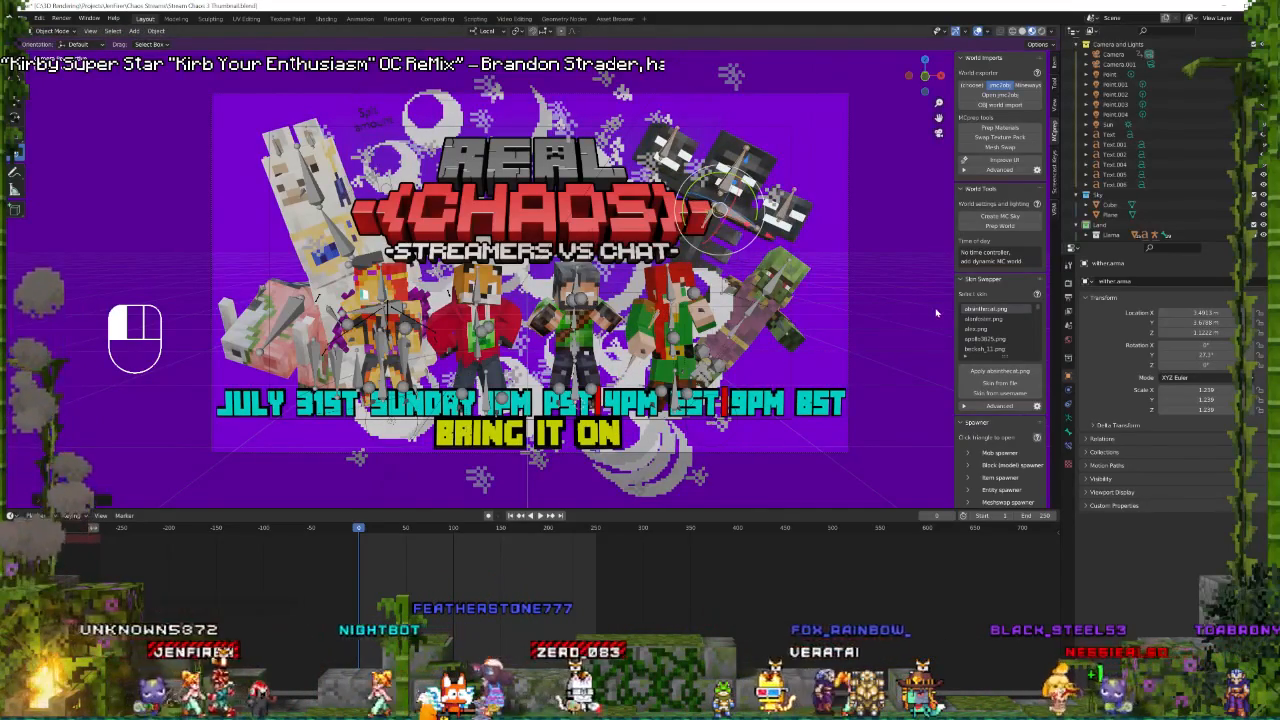
# Hide the viewport overlays, render the thumbnail image to check the new layout, and close the render result.
pyautogui.click(906, 255)
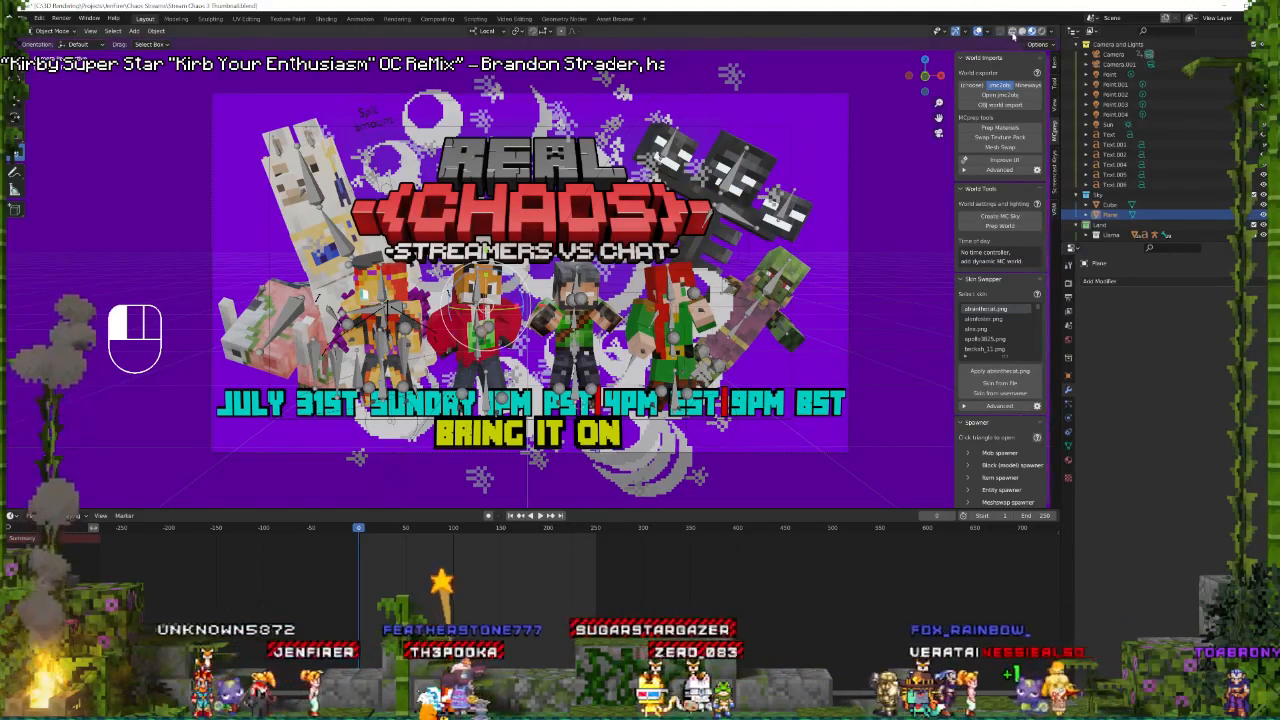
pyautogui.click(978, 31)
pyautogui.click(60, 19)
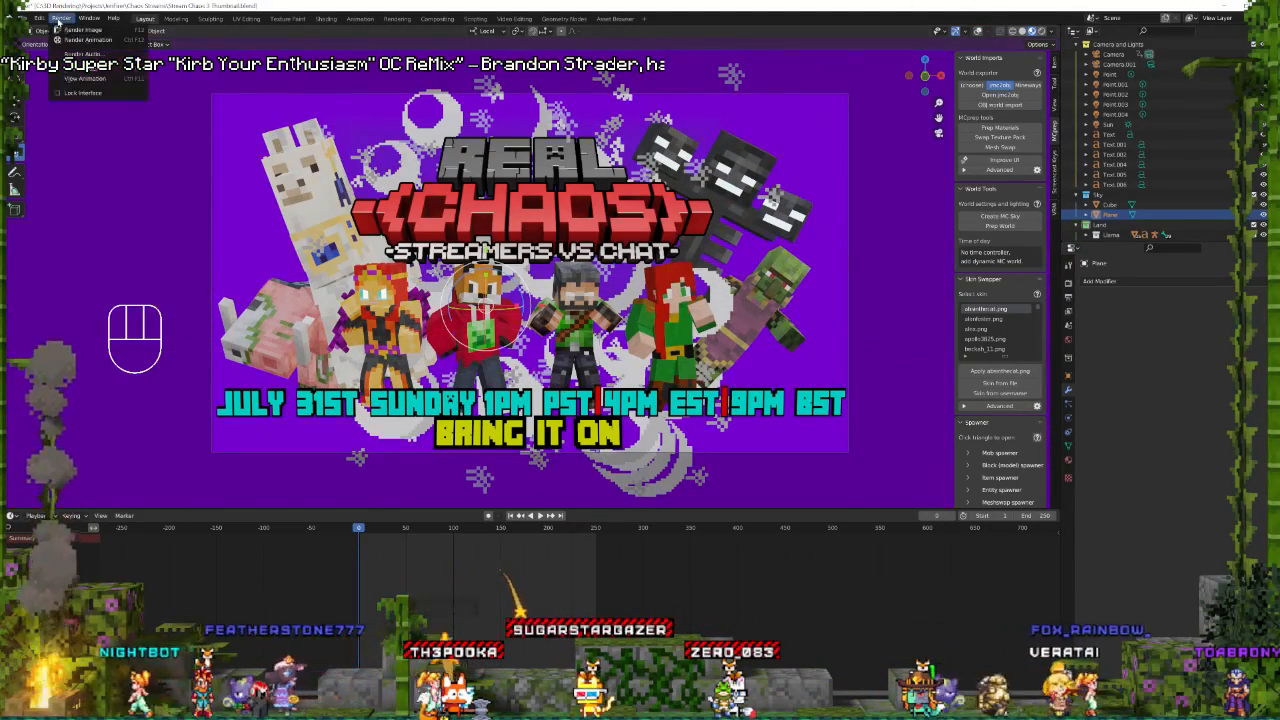
pyautogui.click(90, 31)
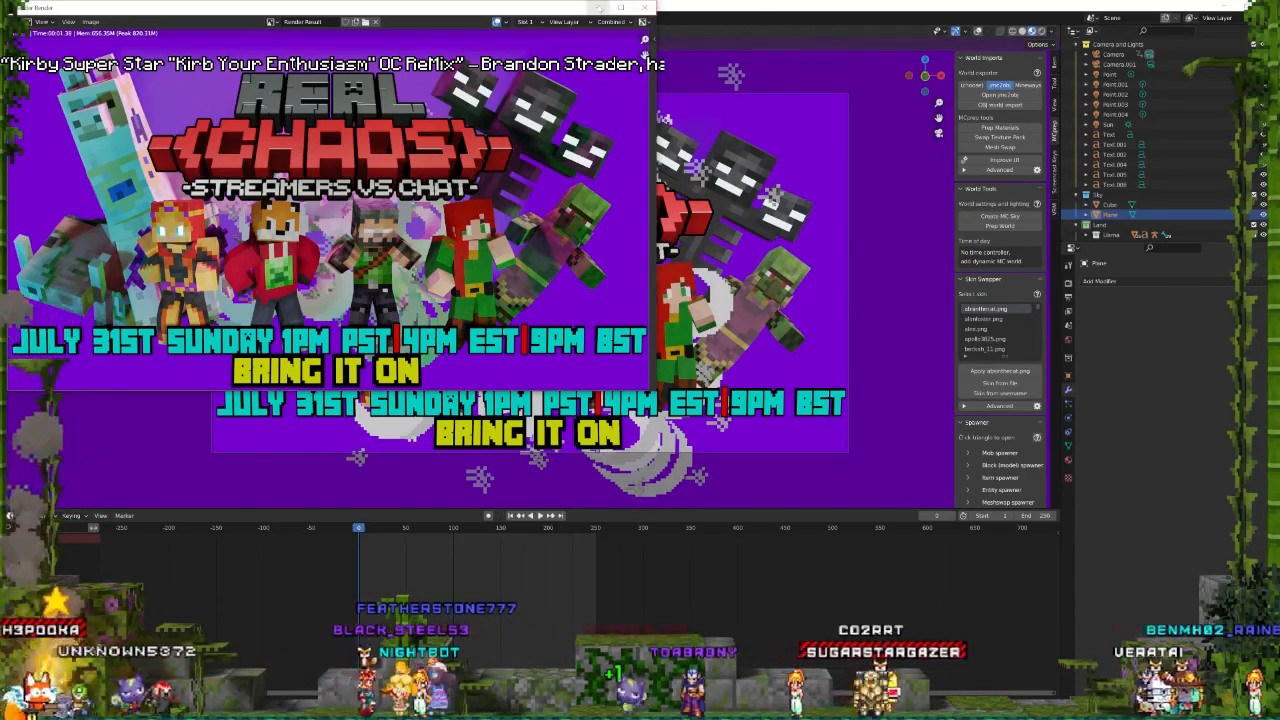
pyautogui.click(677, 22)
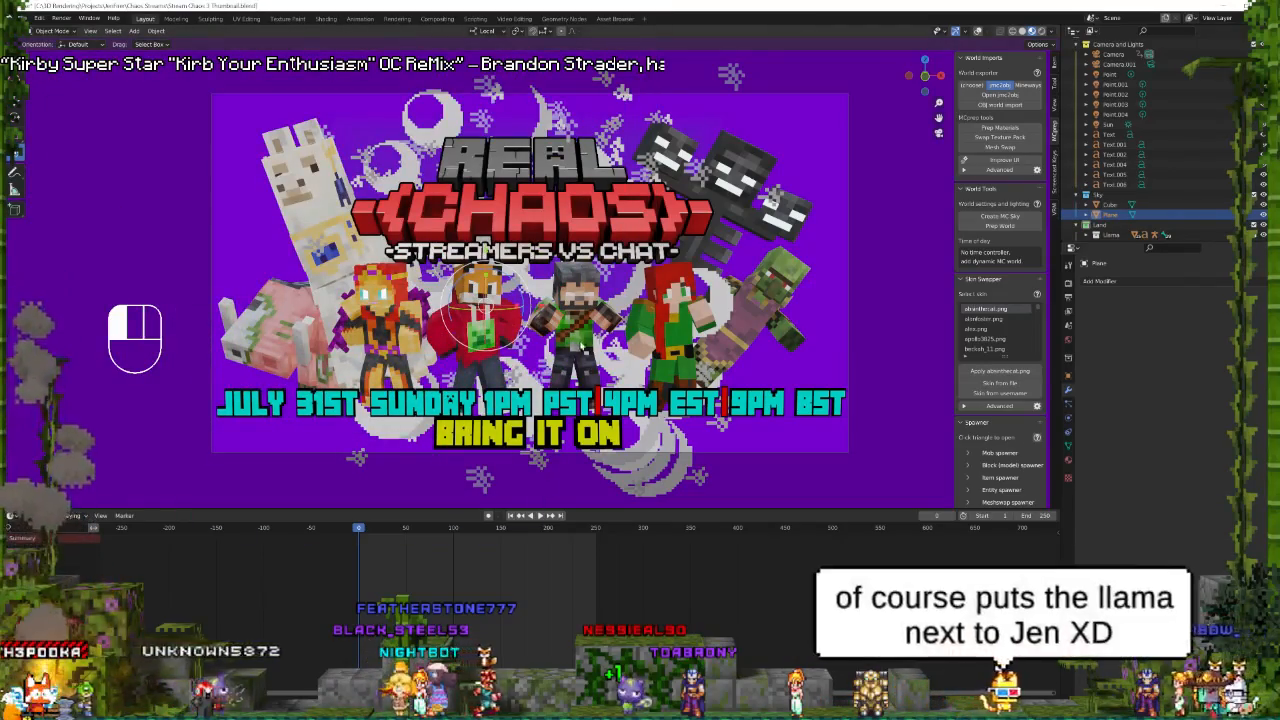
# Show the overlays, preview the scene in rendered shading, and raise the front point light below the characters to about 204 W.
pyautogui.moveTo(564, 396); pyautogui.dragTo(604, 405, button='middle')
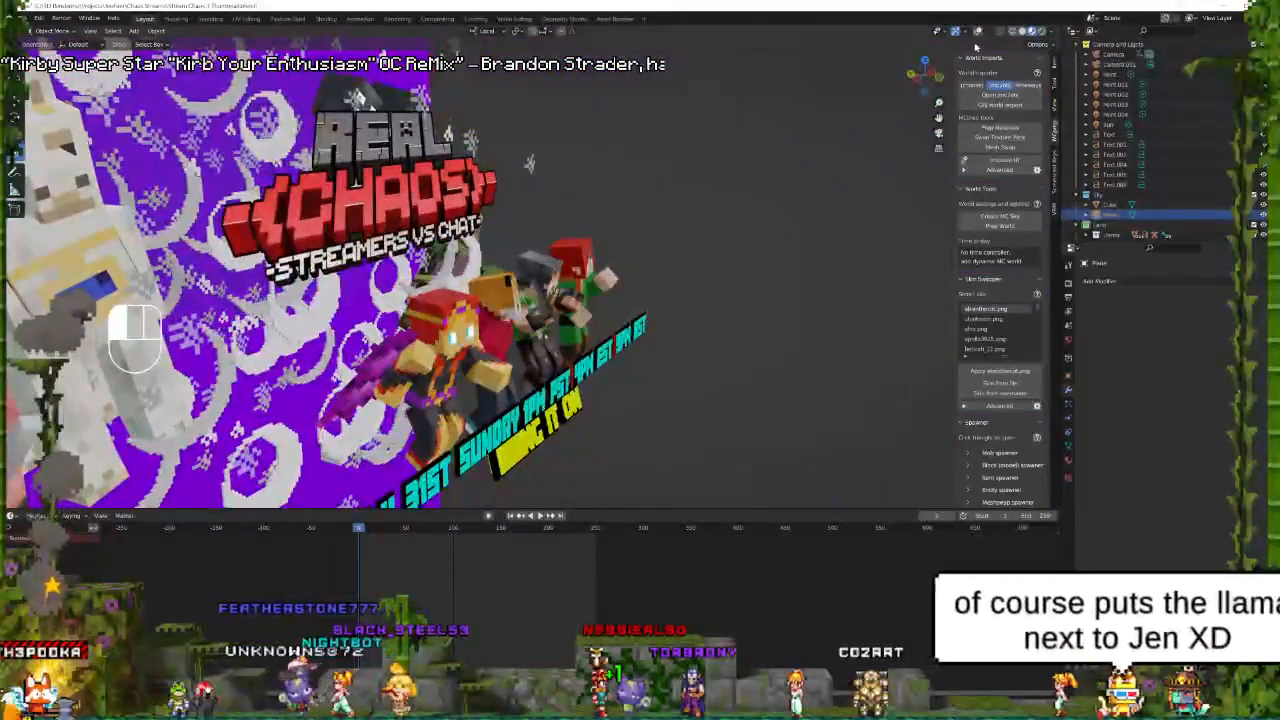
pyautogui.hotkey('shift', 'alt', 'z')
pyautogui.moveTo(688, 400); pyautogui.dragTo(757, 418, button='middle')
pyautogui.click(757, 418)
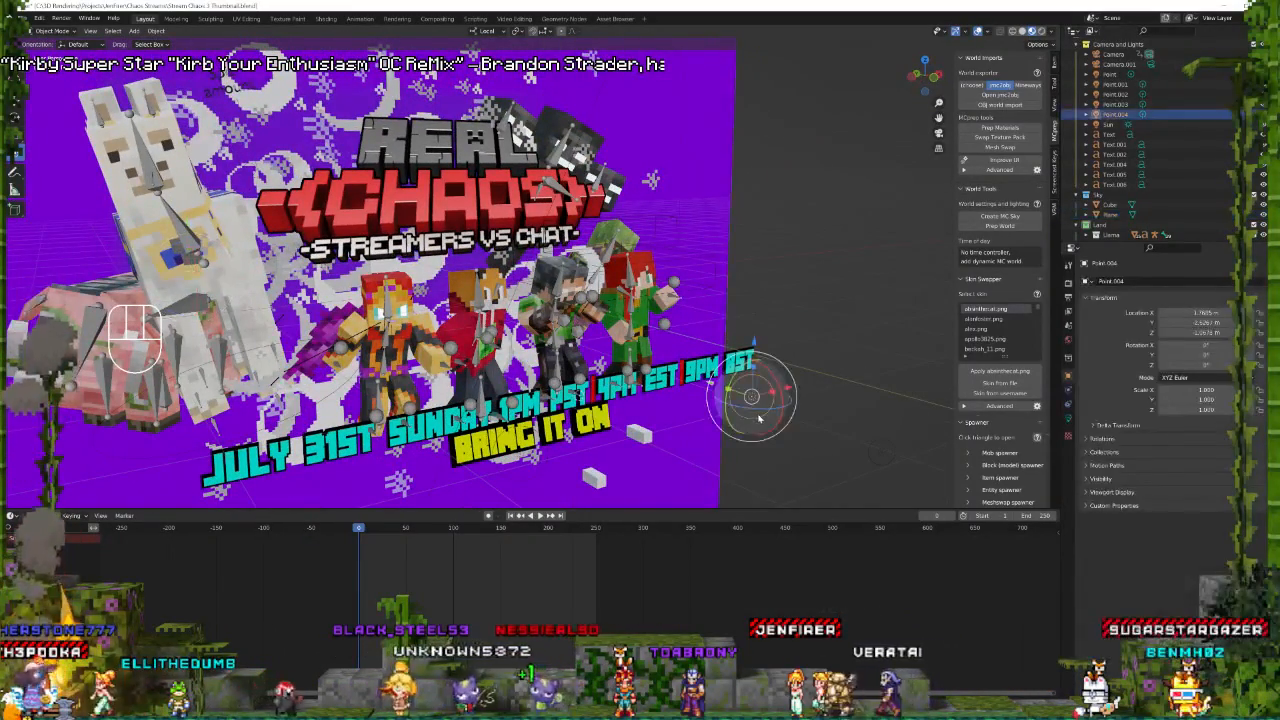
pyautogui.press('shift')
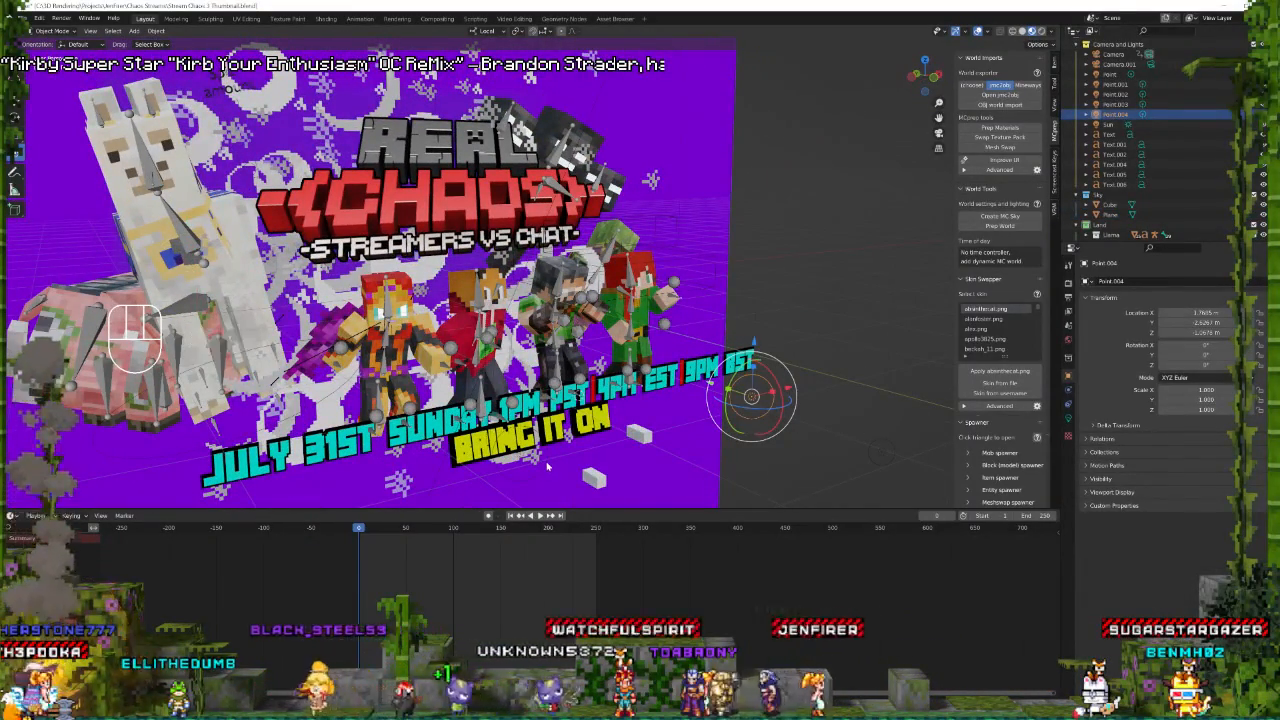
pyautogui.click(521, 456)
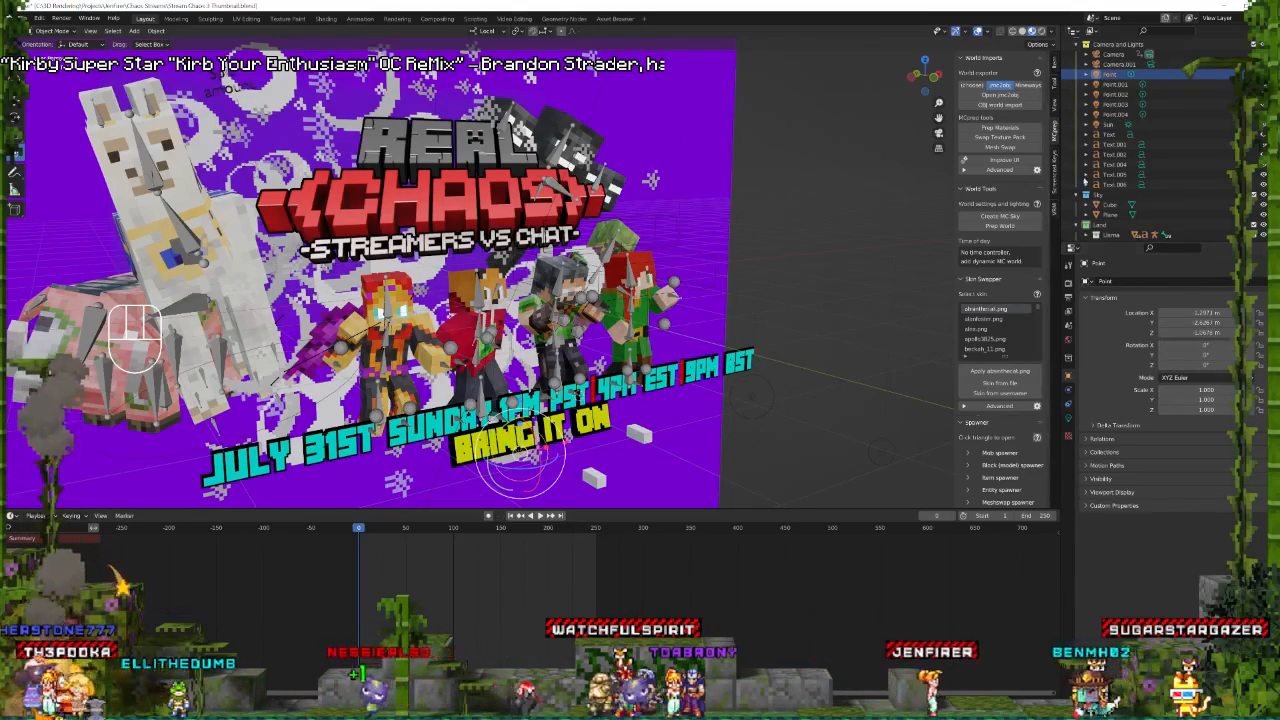
pyautogui.click(1043, 31)
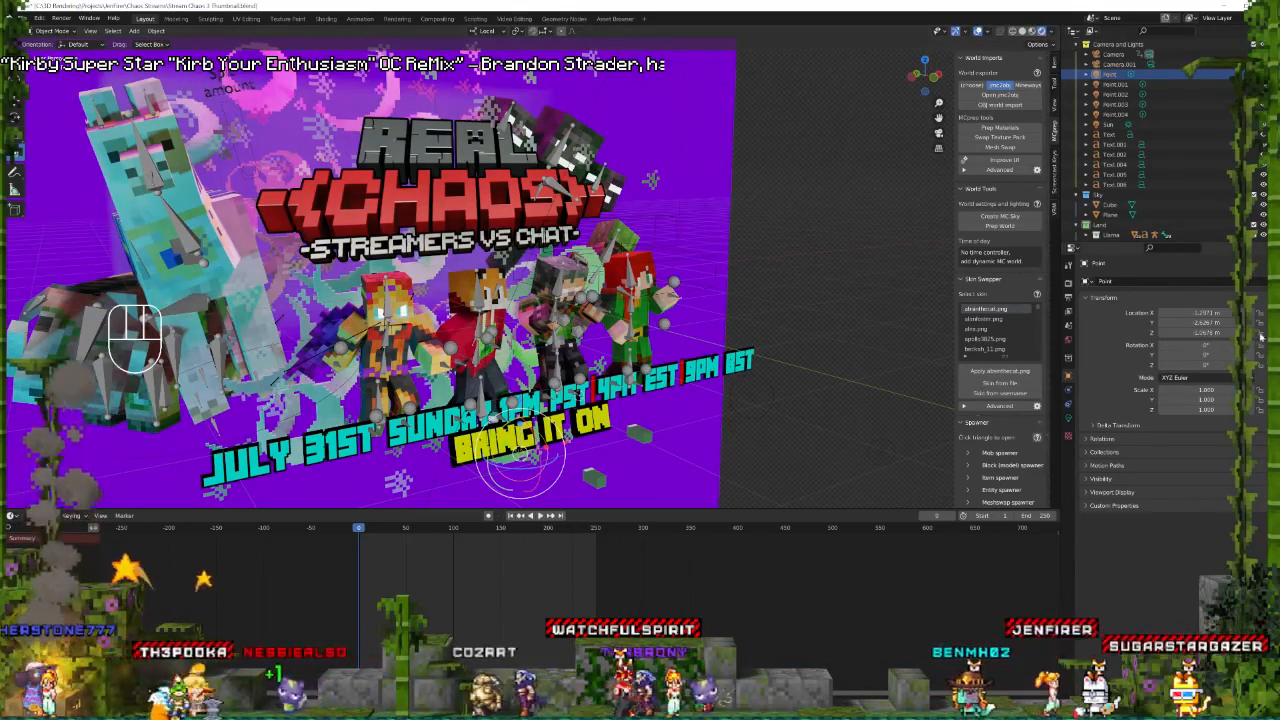
pyautogui.click(1069, 418)
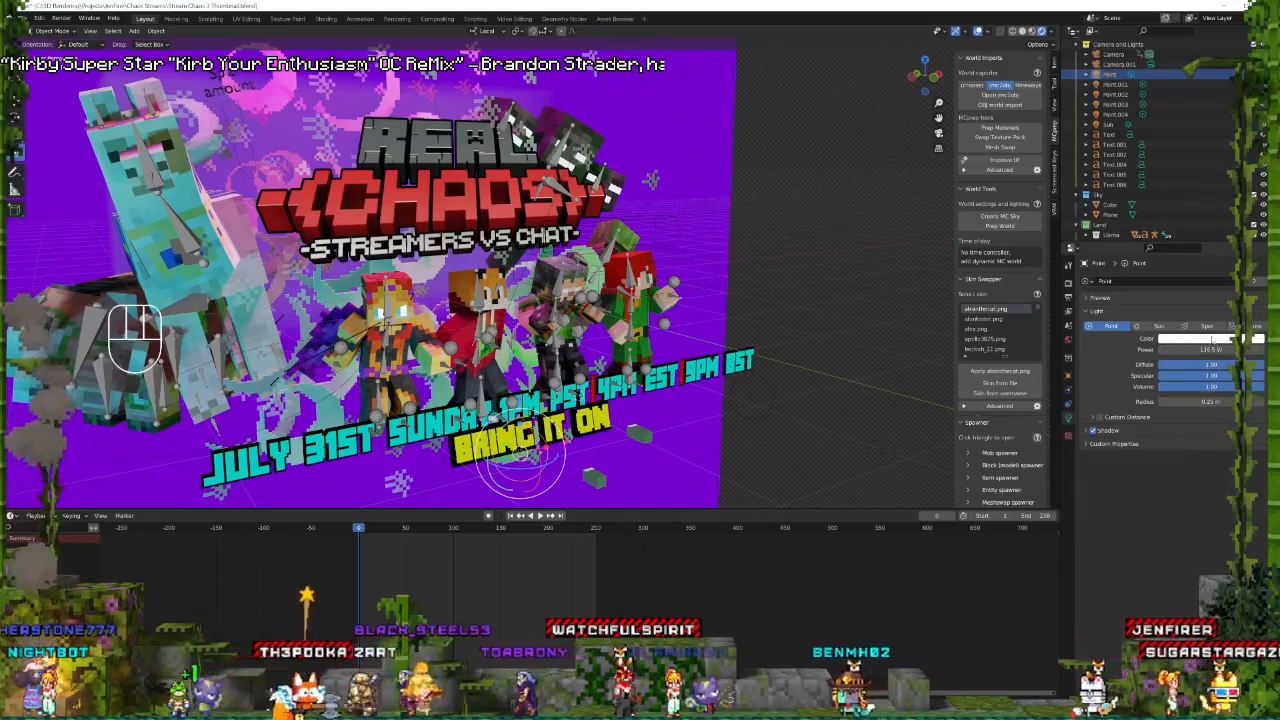
pyautogui.moveTo(1209, 349); pyautogui.dragTo(1258, 349)
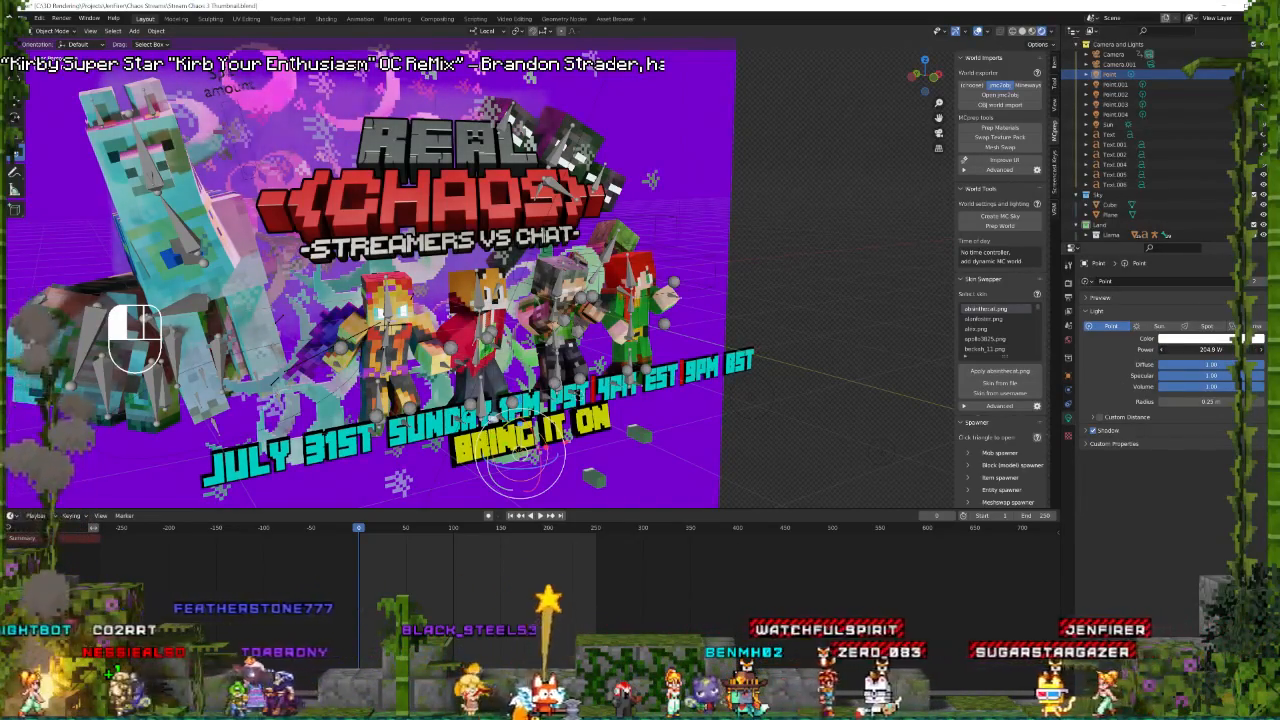
# Adjust the power of the front point lights further from the camera view, ending at 247.7 W.
pyautogui.click(752, 396)
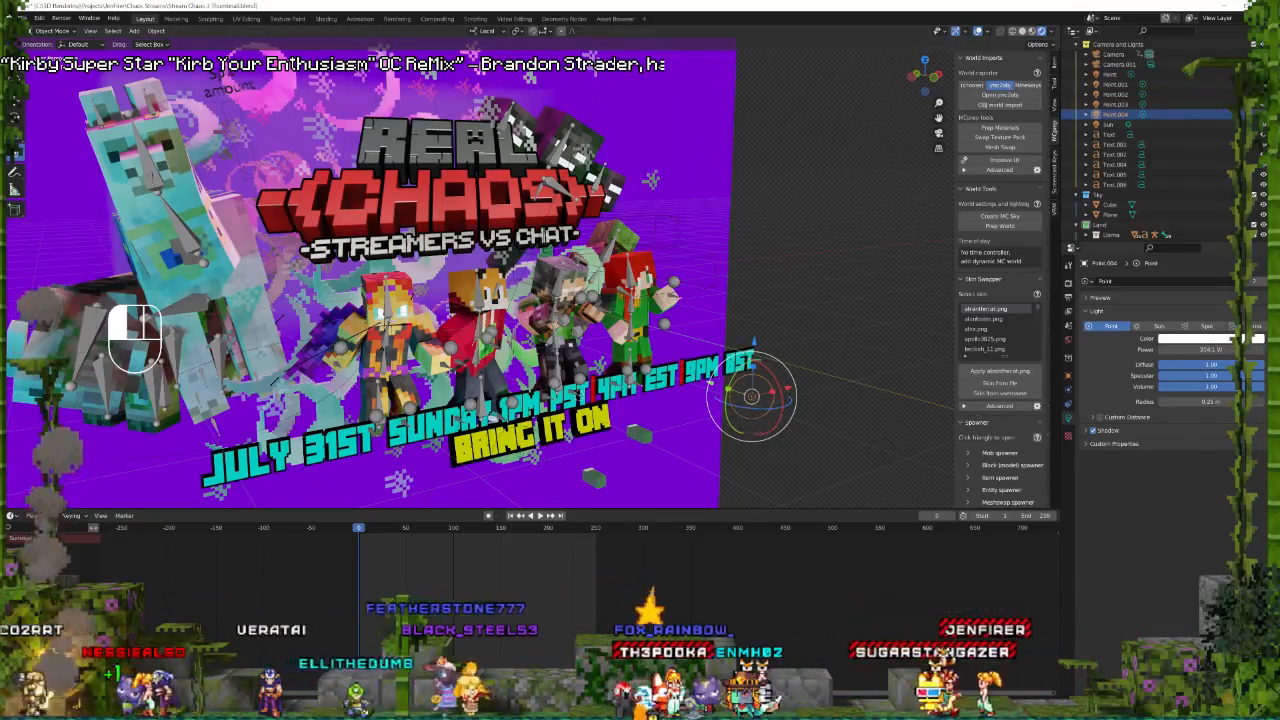
pyautogui.moveTo(1210, 349); pyautogui.dragTo(1249, 349)
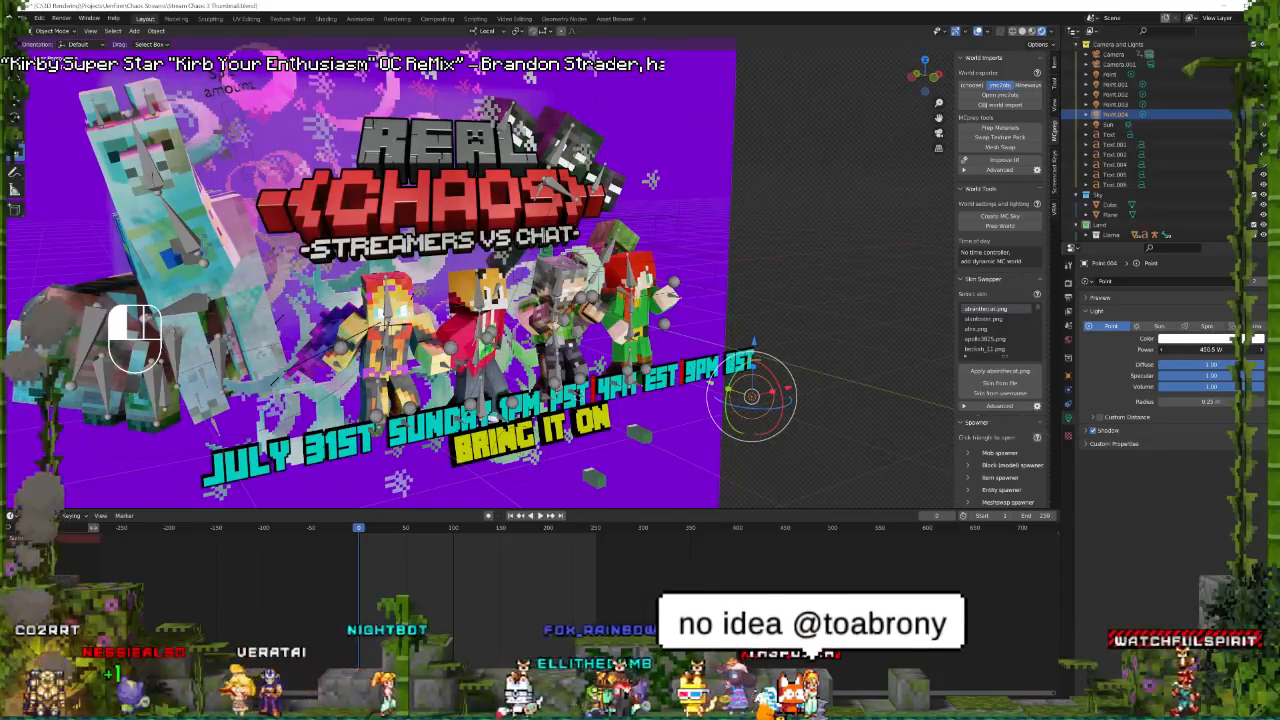
pyautogui.press('KP_0')
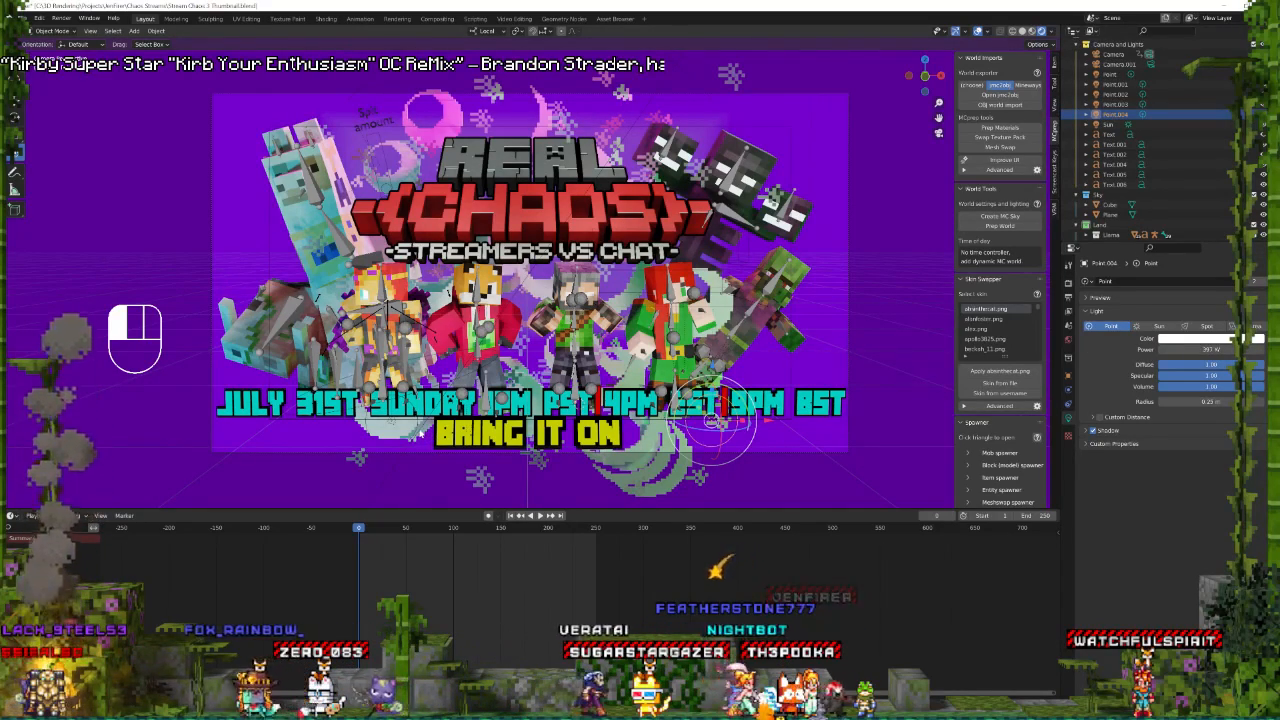
pyautogui.click(418, 428)
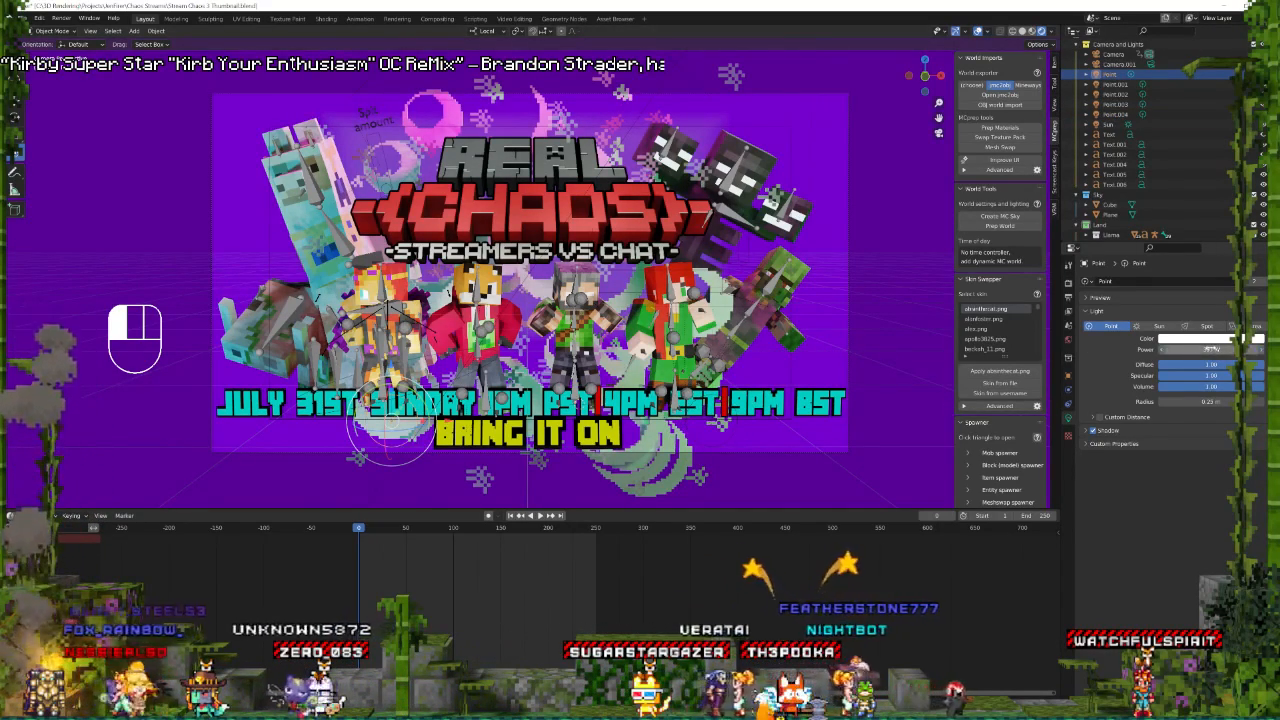
pyautogui.moveTo(1210, 350); pyautogui.dragTo(1180, 350)
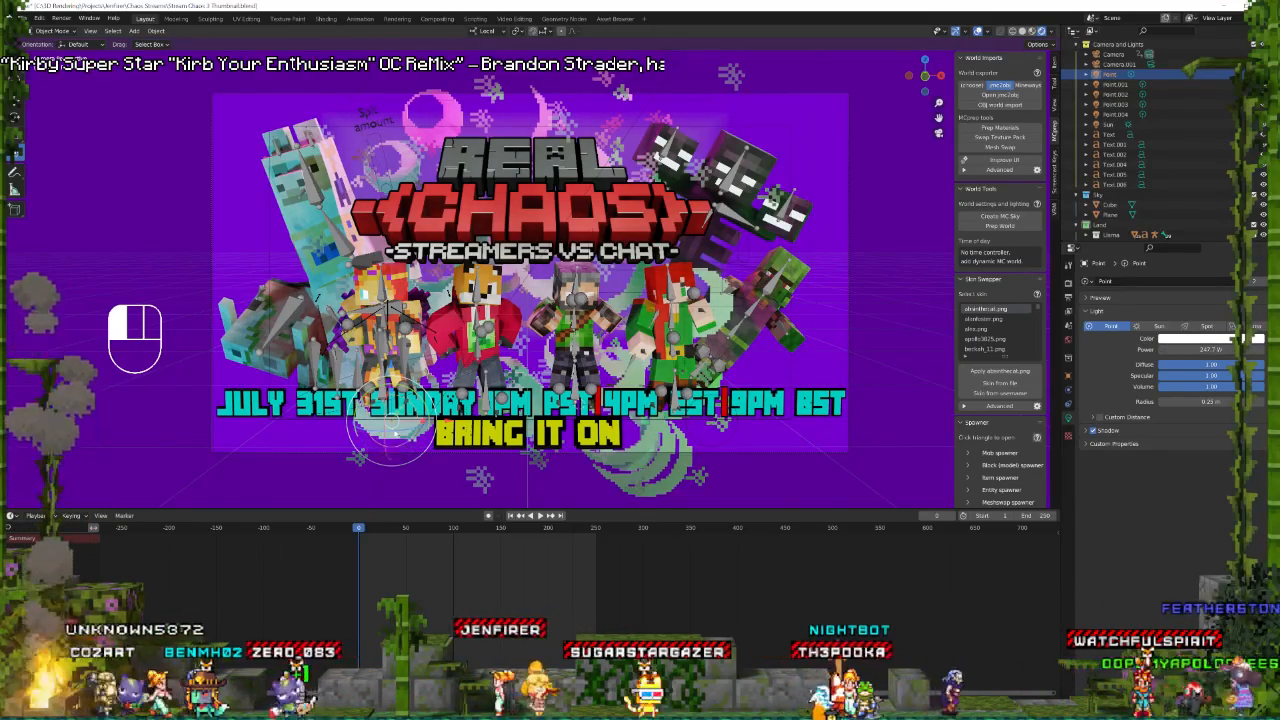
# Move the front point light outward toward the pink zombie beast and render the thumbnail image.
pyautogui.moveTo(392, 421); pyautogui.dragTo(307, 430)
pyautogui.click(66, 23)
pyautogui.click(78, 30)
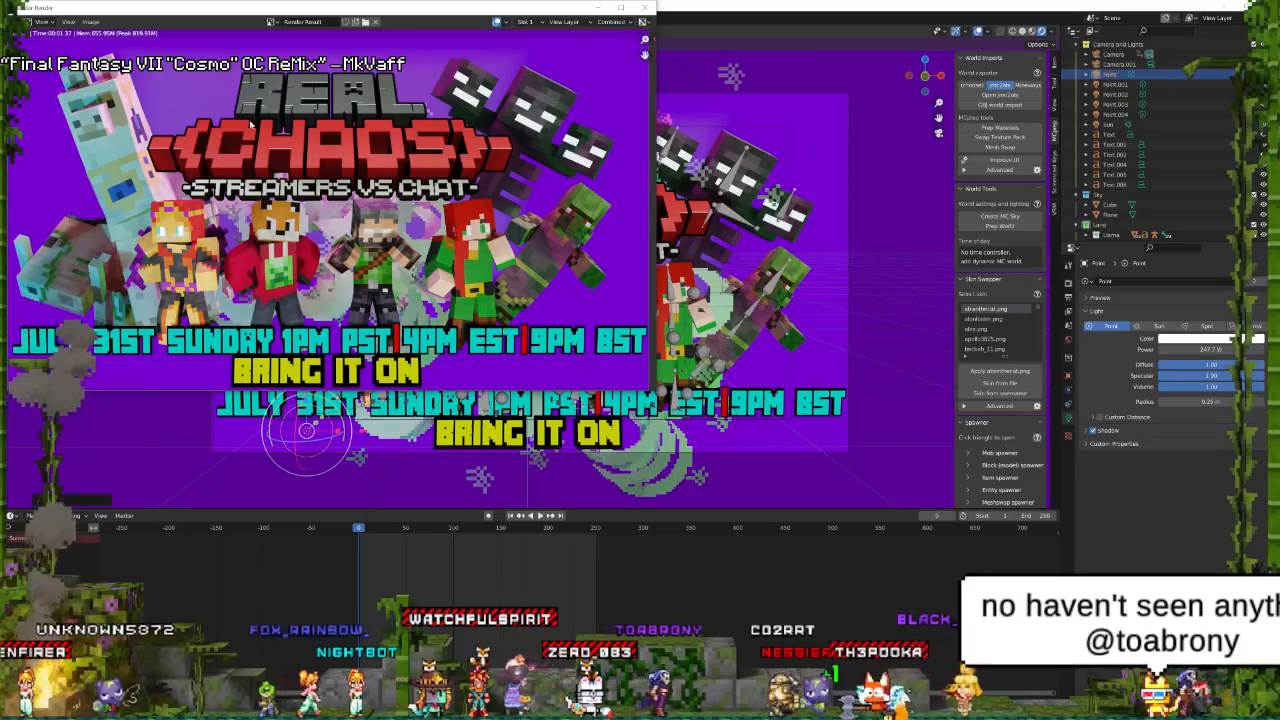
# Save a copy of the render as Chaos Thumb 6-1.png in the Chaos Streams folder and close the render result.
pyautogui.click(88, 22)
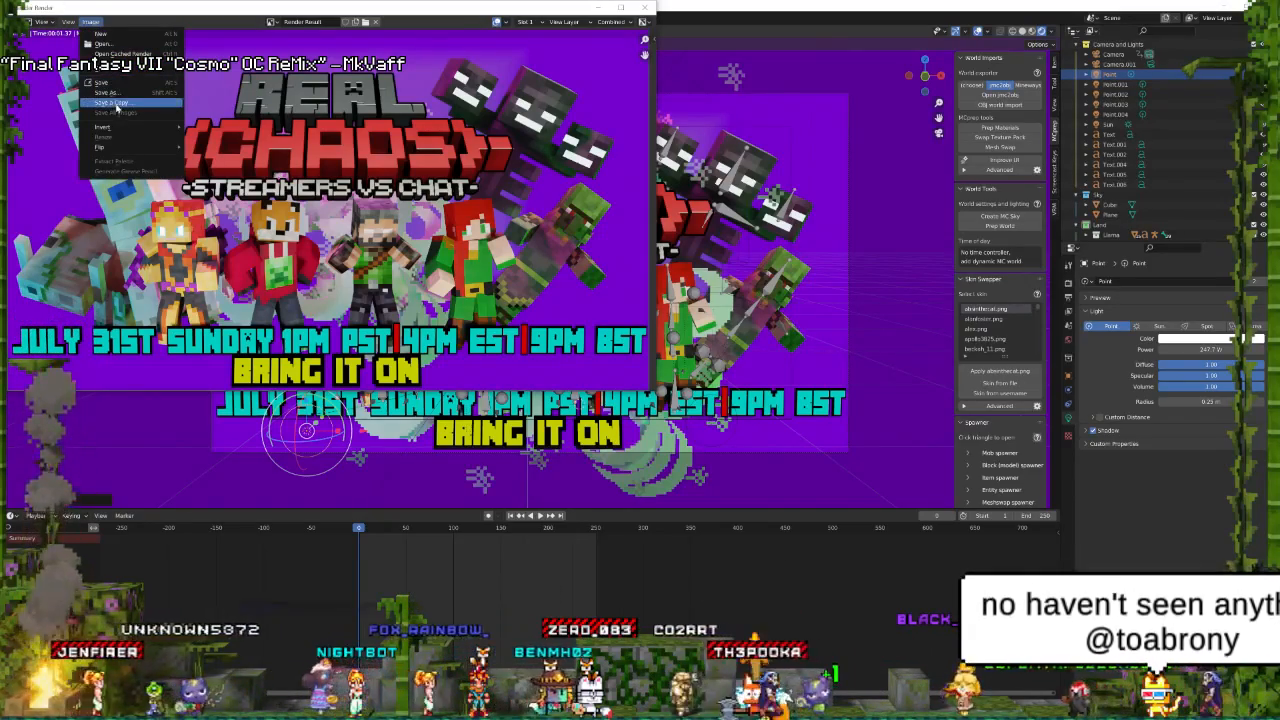
pyautogui.click(130, 100)
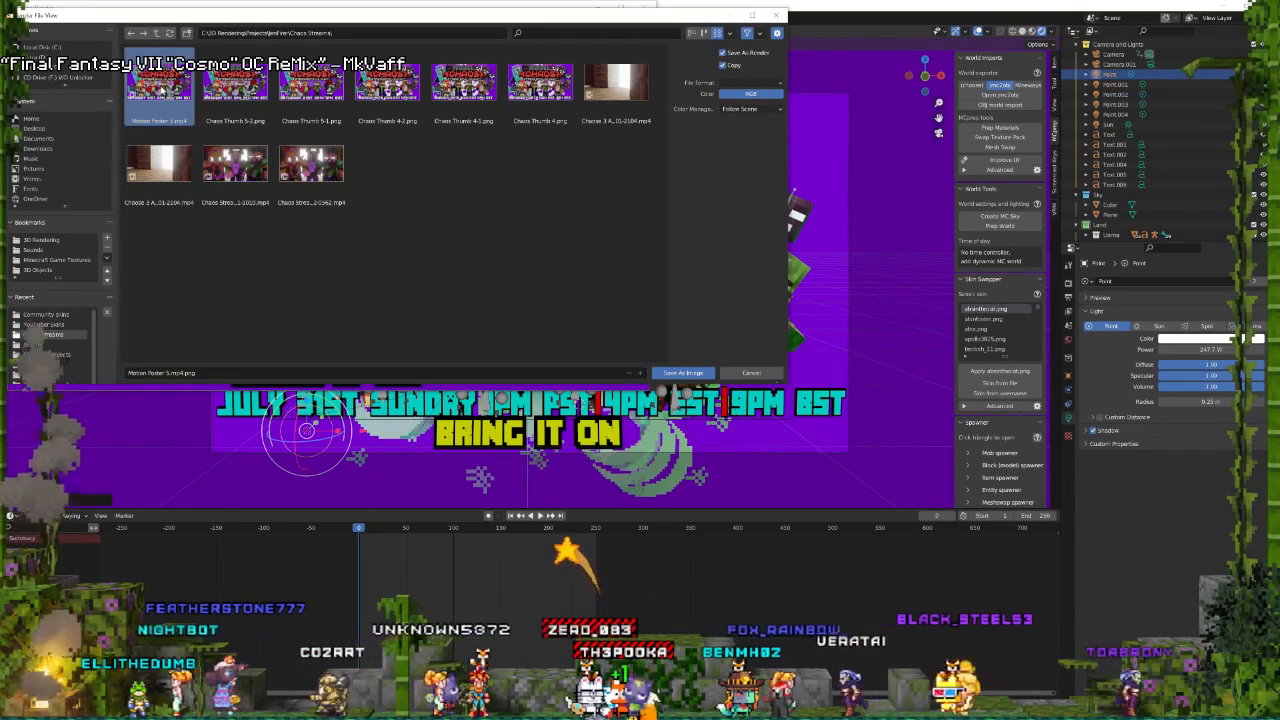
pyautogui.click(160, 85)
pyautogui.click(169, 373)
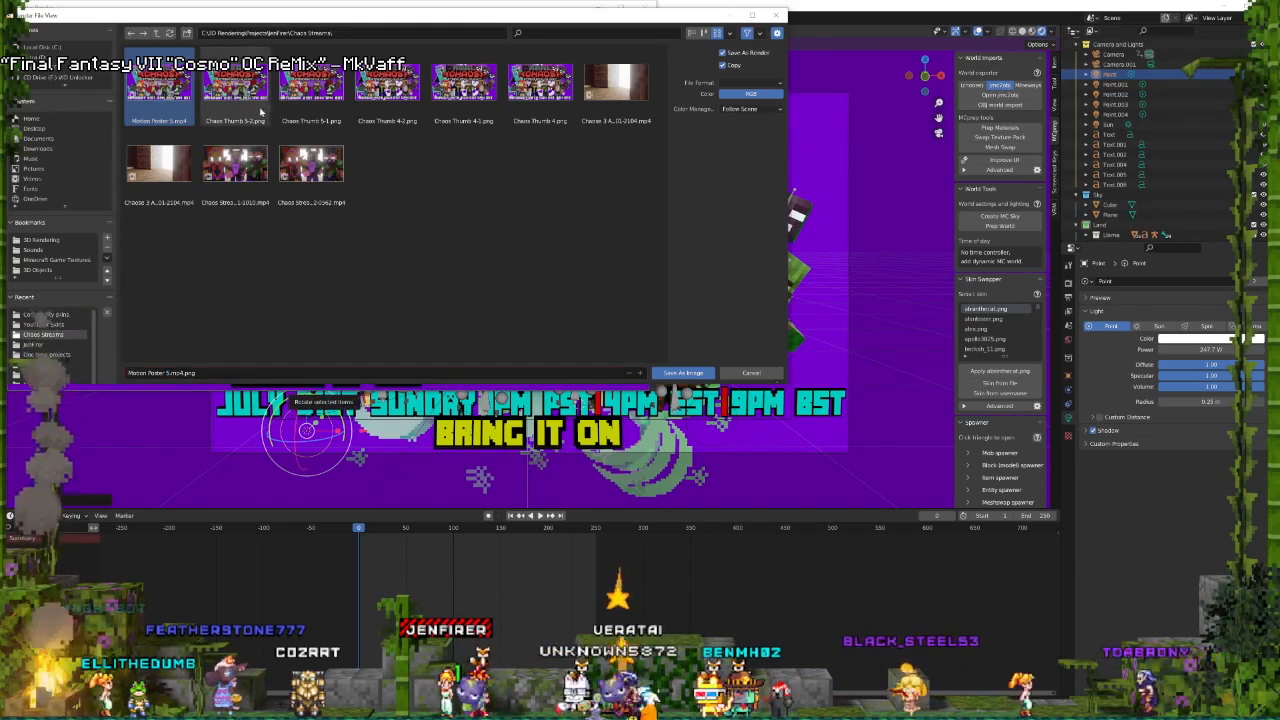
pyautogui.click(235, 85)
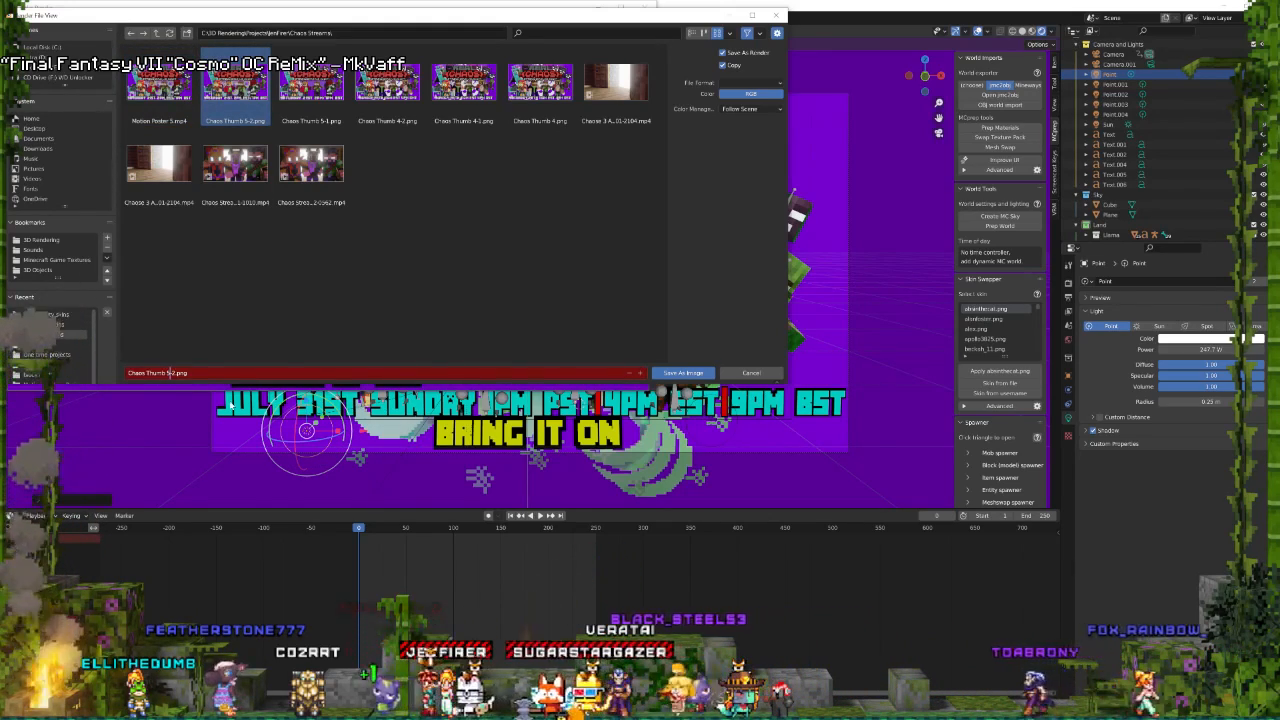
pyautogui.click(171, 373)
pyautogui.press('BackSpace')
pyautogui.write('6')
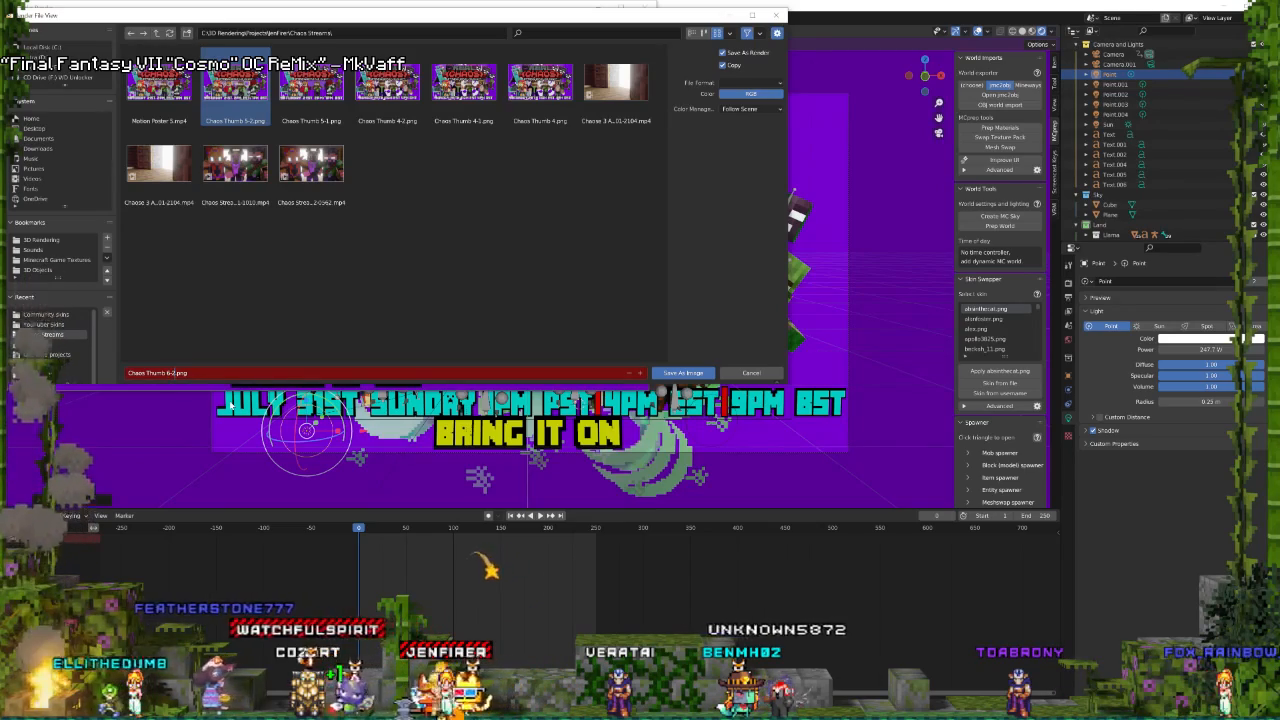
pyautogui.click(756, 358)
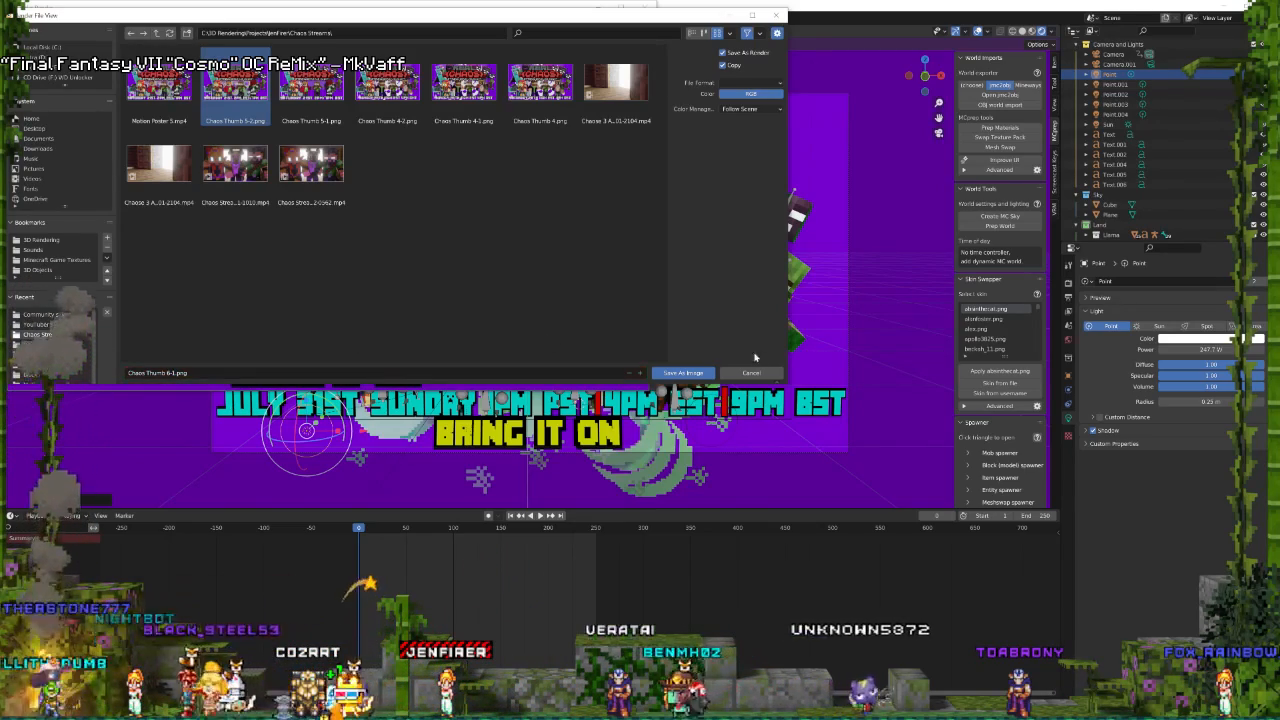
pyautogui.click(680, 373)
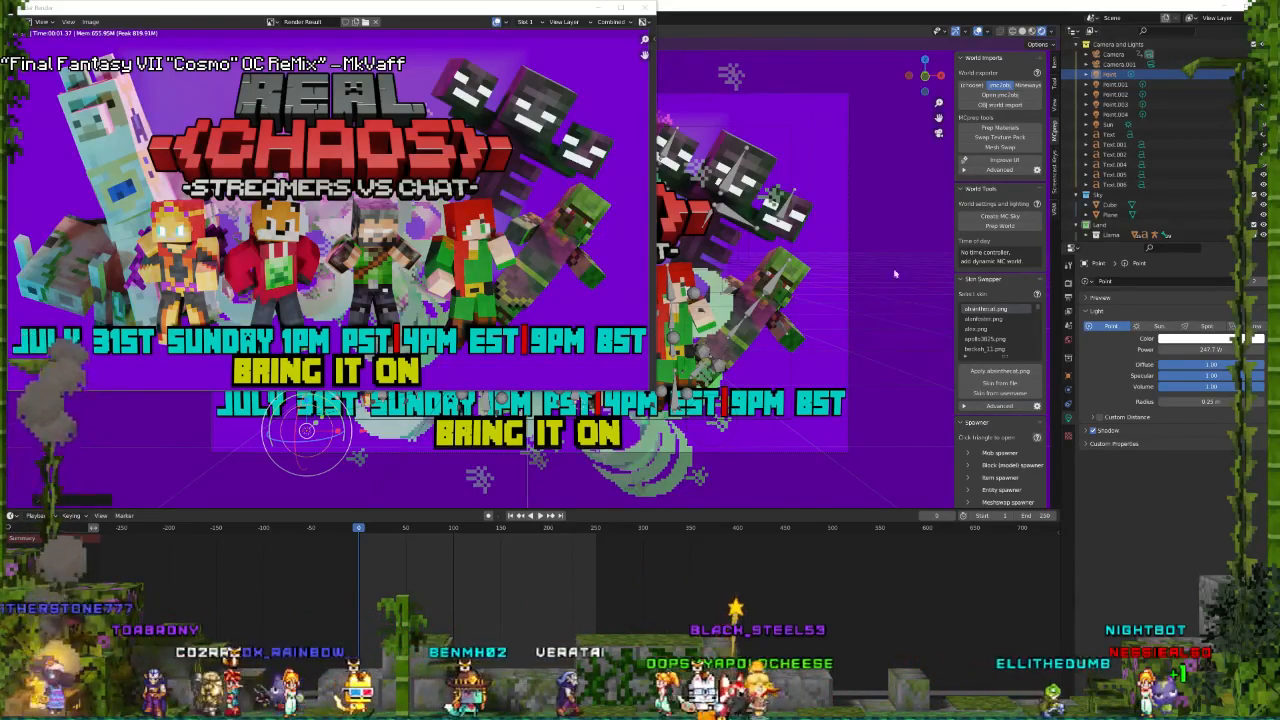
pyautogui.click(642, 7)
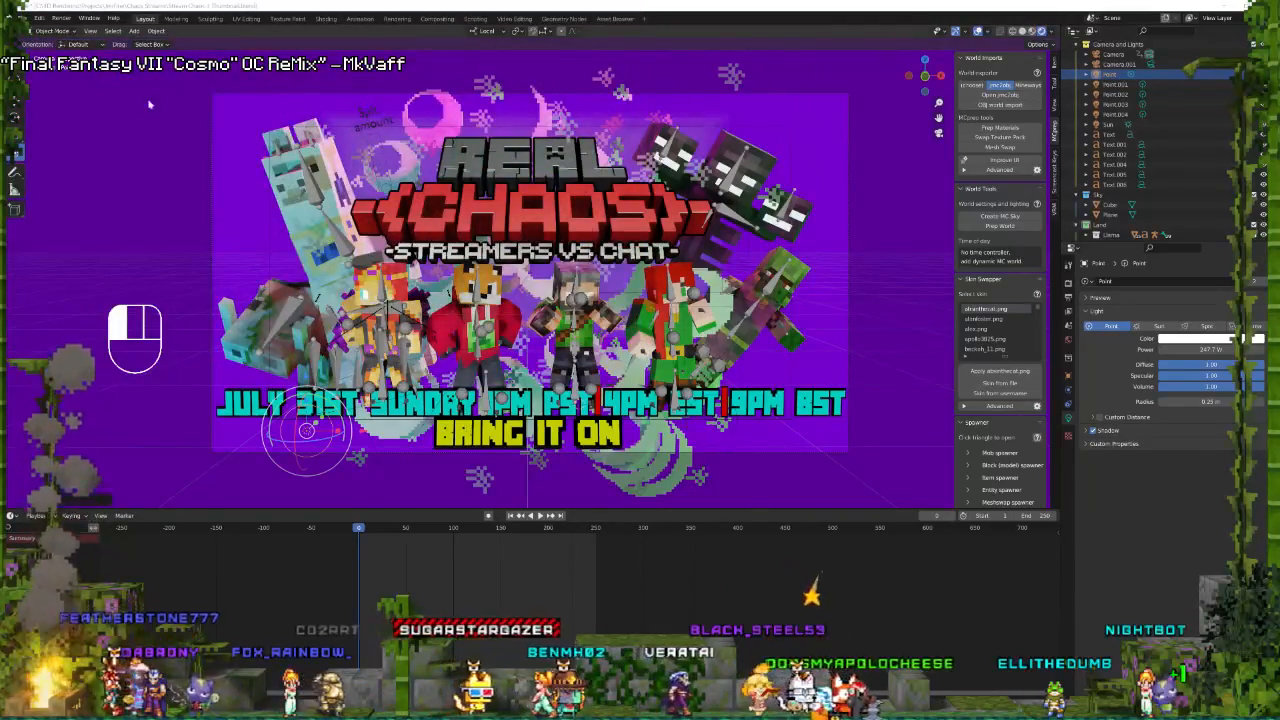
# Scrub the timeline, undo the latest changes, and redo the point light's move.
pyautogui.moveTo(357, 578); pyautogui.dragTo(416, 577)
pyautogui.hotkey('ctrl', 'z')
pyautogui.hotkey('ctrl', 'z')
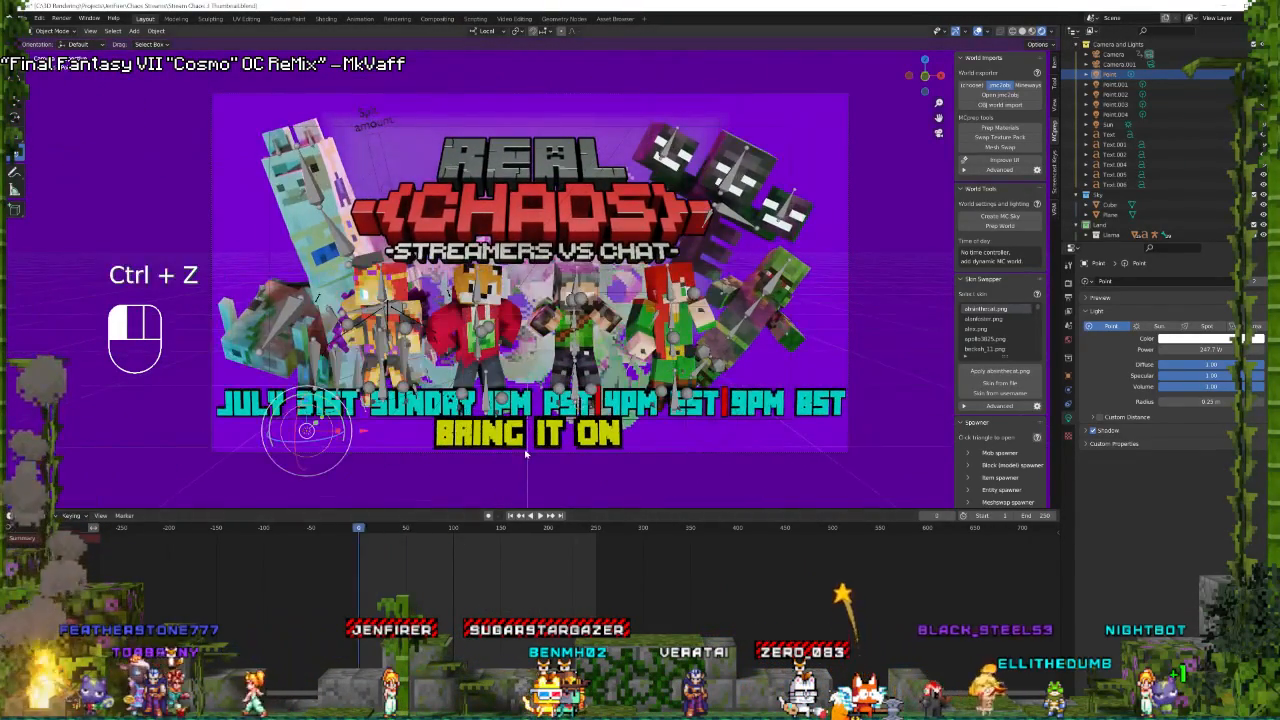
pyautogui.hotkey('ctrl', 'z')
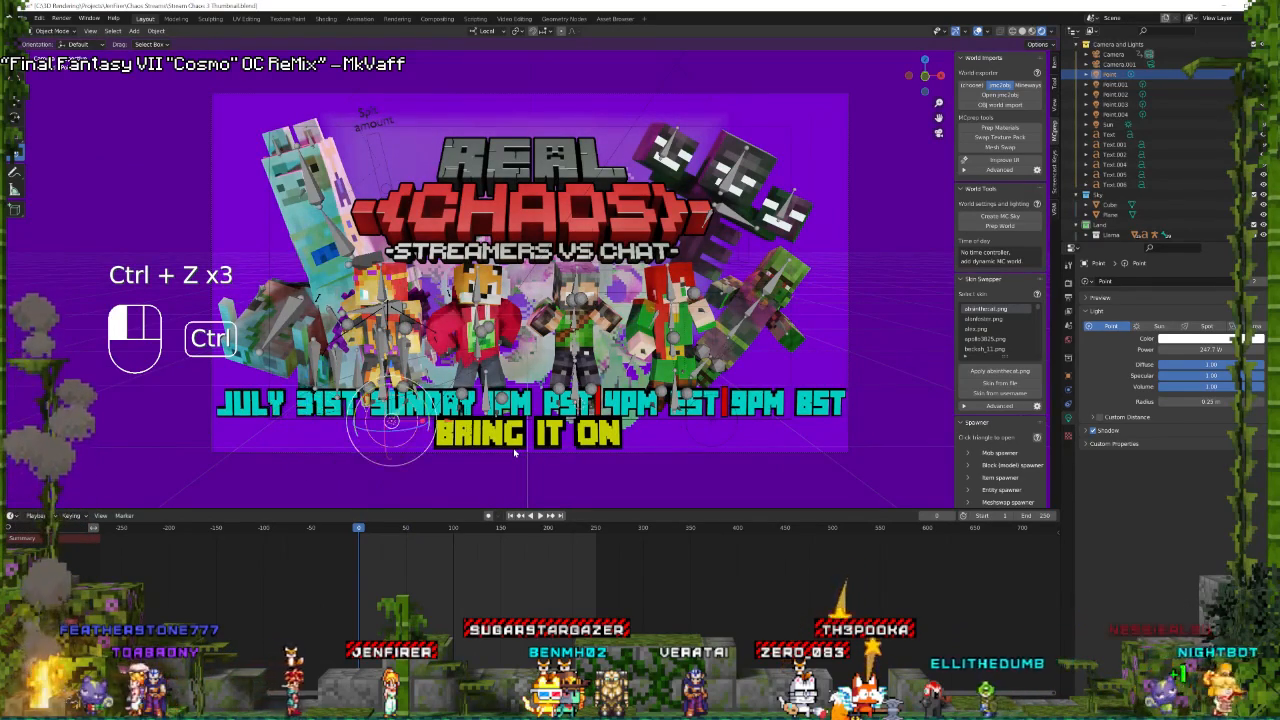
pyautogui.hotkey('ctrl', 'shift', 'z')
# Select the explosion behind the characters and shift its starting keyframes to frame 0.
pyautogui.click(540, 285)
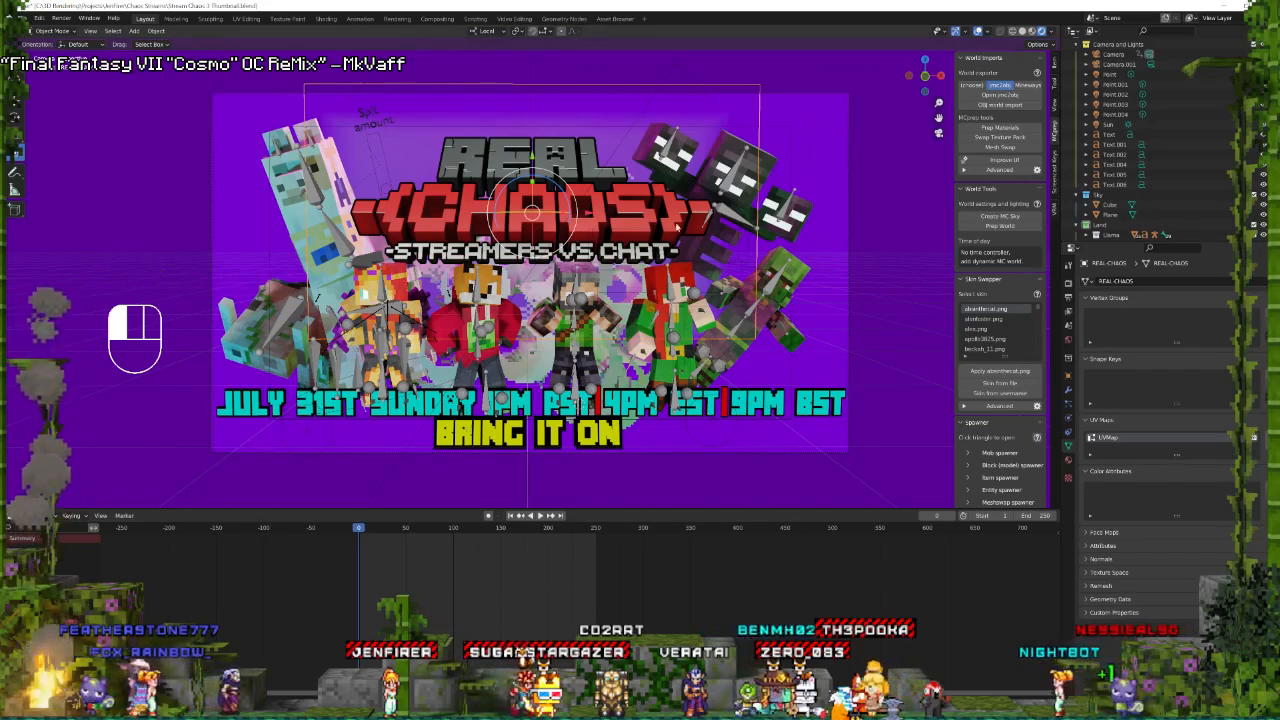
pyautogui.click(540, 285)
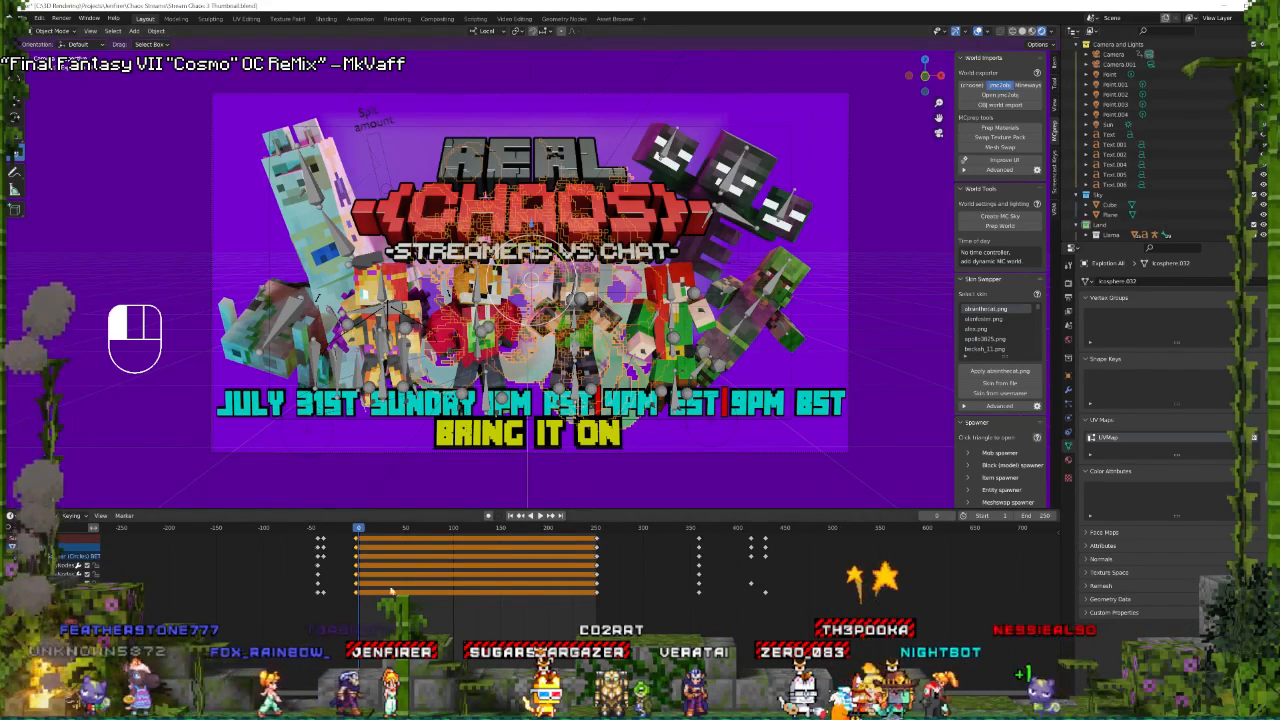
pyautogui.press('g')
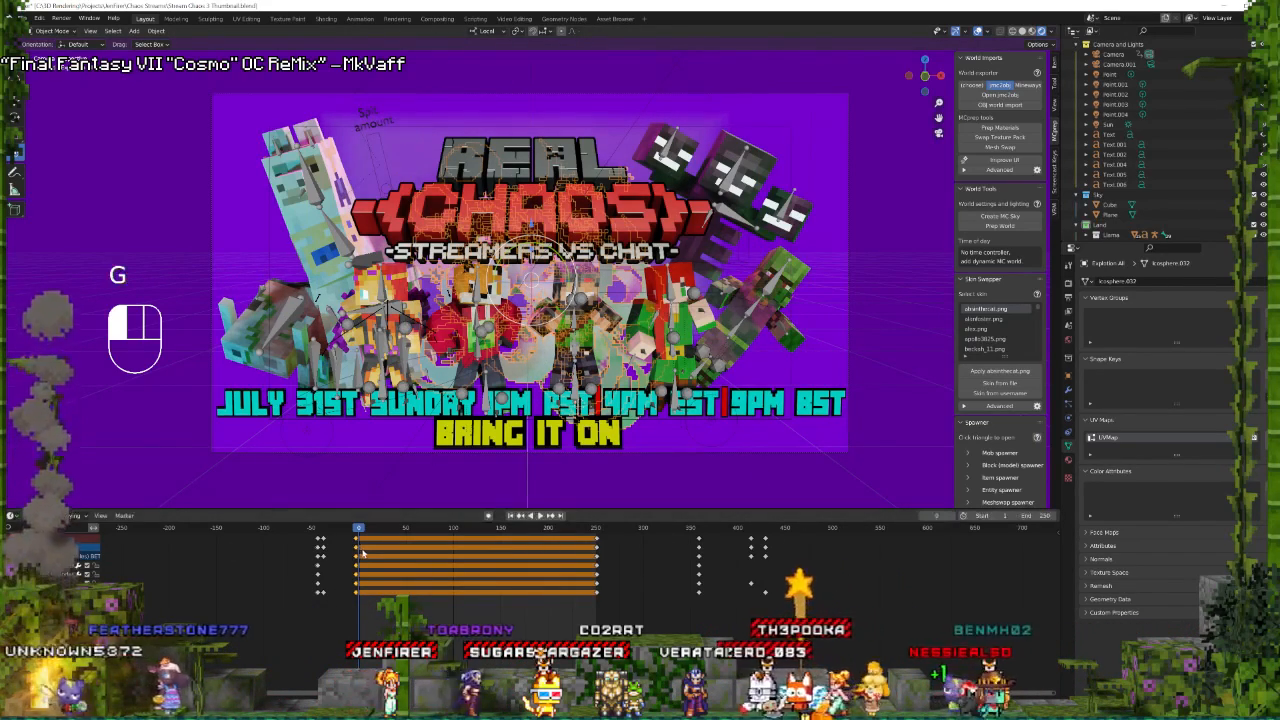
pyautogui.press('g')
pyautogui.click(363, 549)
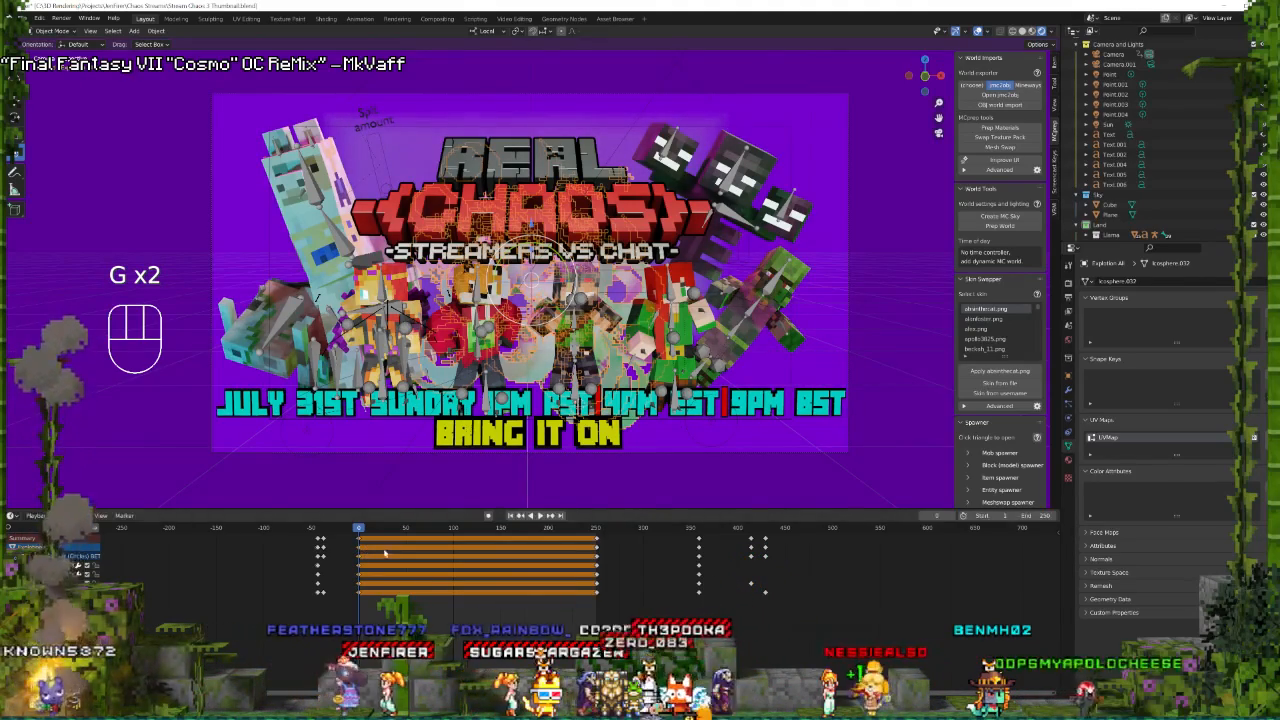
pyautogui.scroll(4, 540, 560)
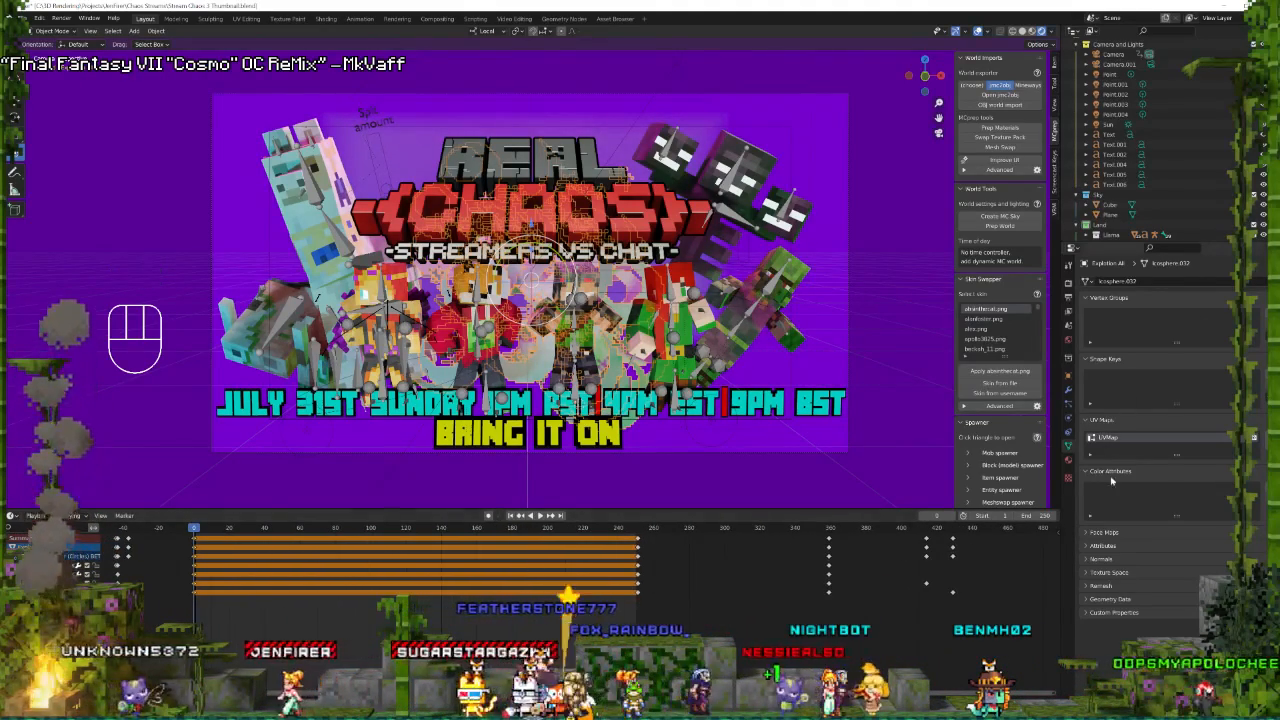
# Increase the Expansion of both the Circles and the Smoke in the explosion's geometry nodes modifier.
pyautogui.click(1068, 390)
pyautogui.moveTo(1212, 337); pyautogui.dragTo(1252, 337)
pyautogui.moveTo(1214, 412); pyautogui.dragTo(1255, 412)
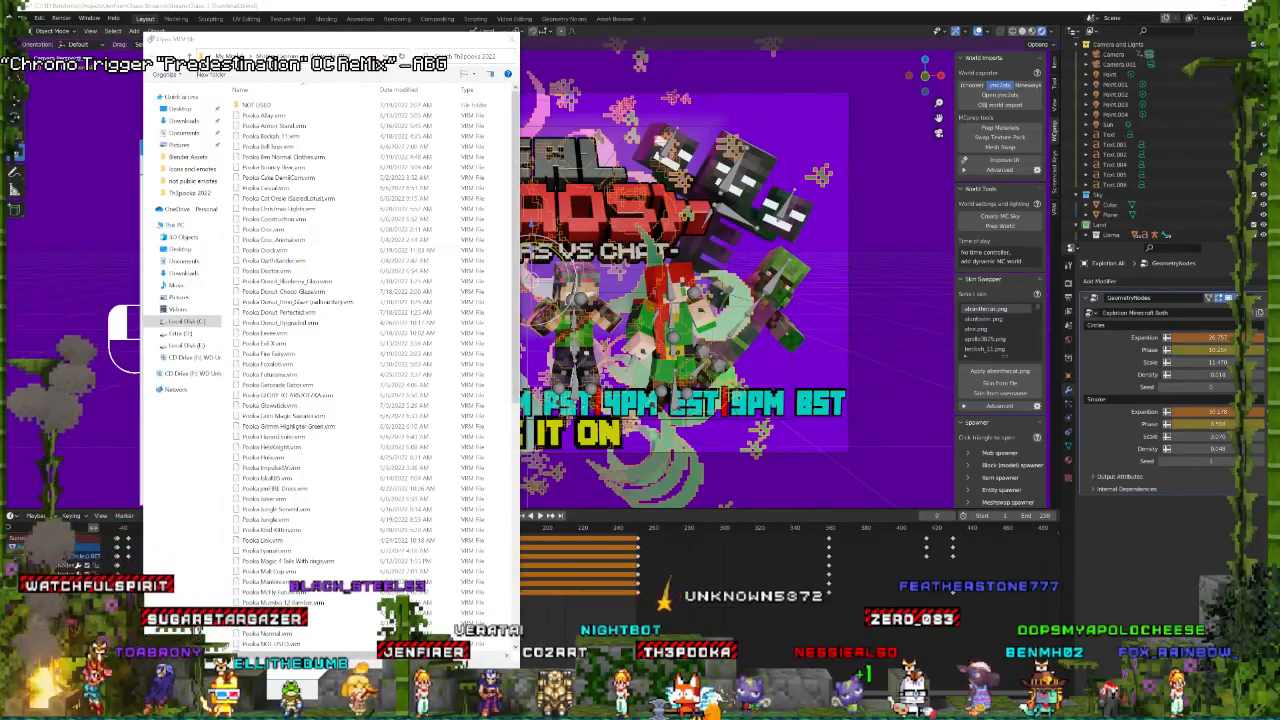
# Cancel choosing an avatar VRM file and minimize the VMagicMirror window.
pyautogui.click(511, 39)
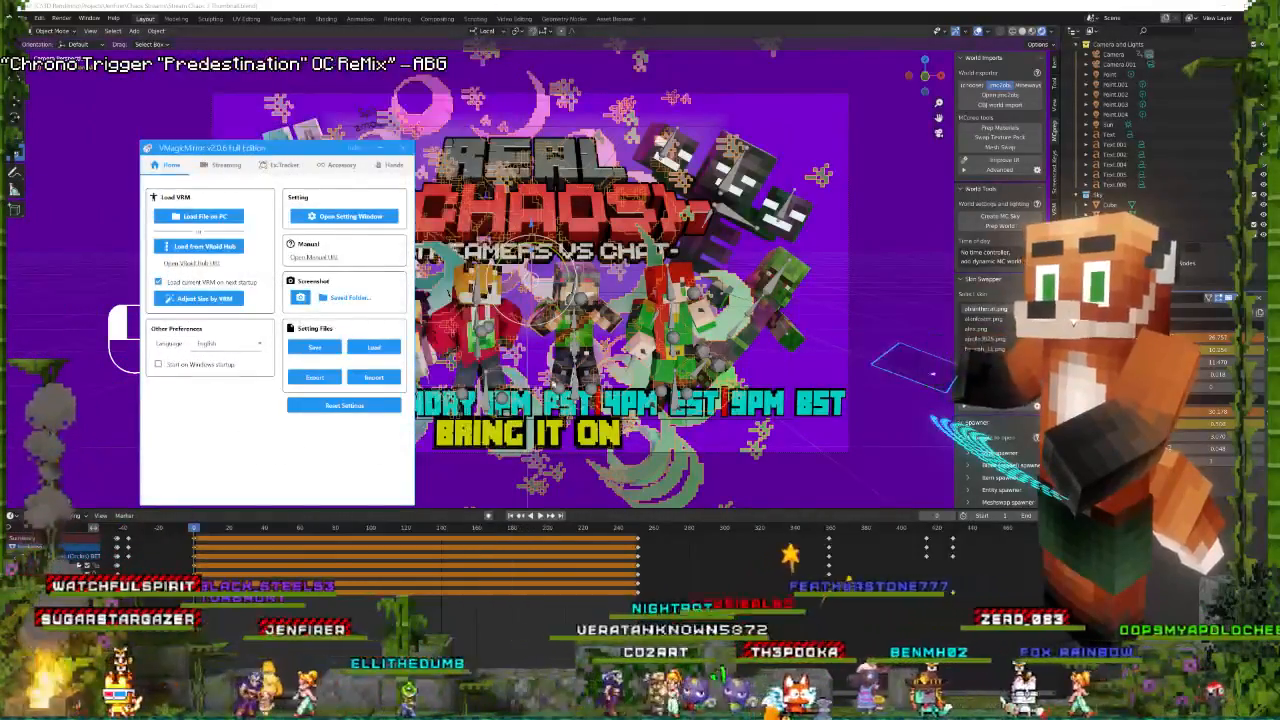
pyautogui.click(380, 148)
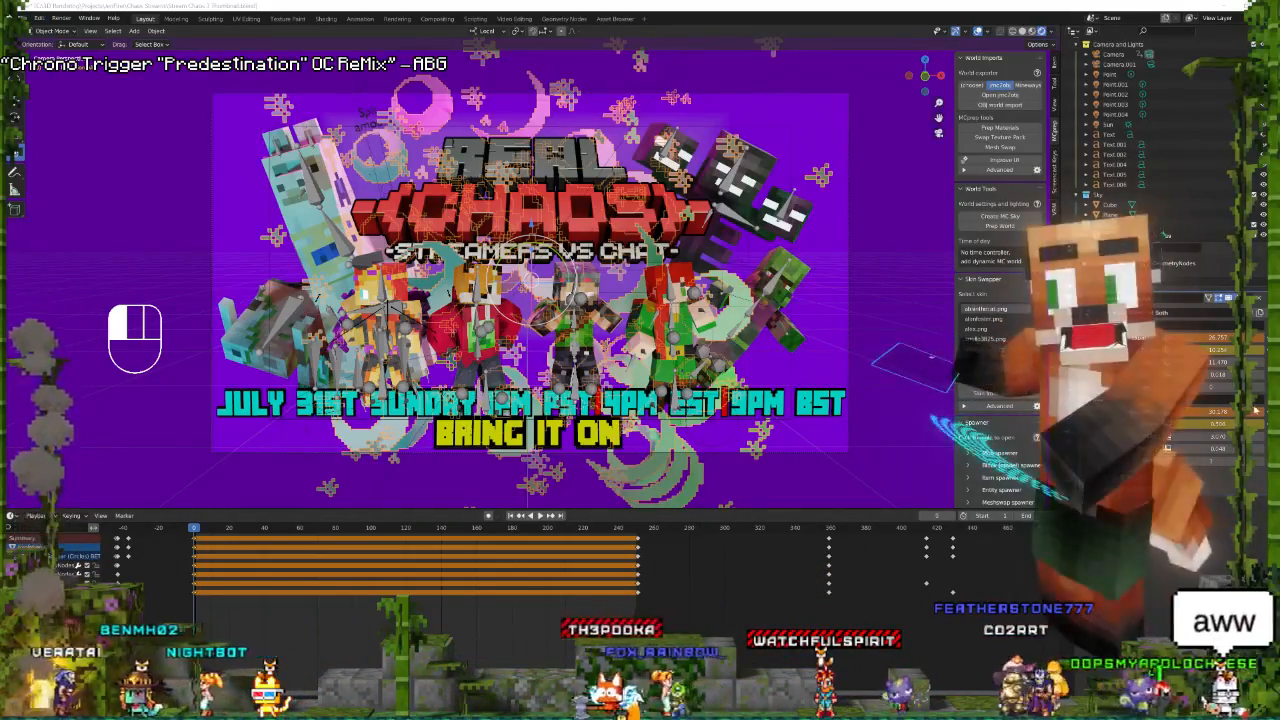
# Keyframe the explosion's Circles and Smoke Expansion at frame 0, duplicate the keyframes to frame 250, and save the file.
pyautogui.click(1259, 350)
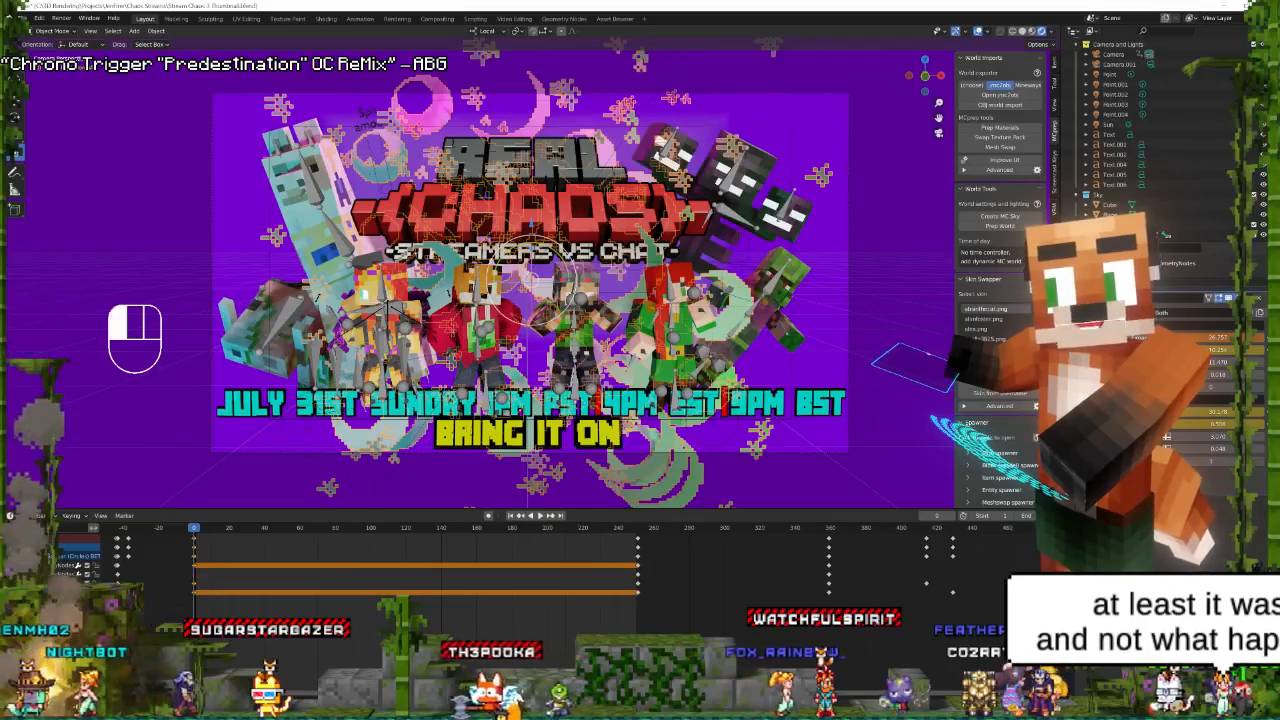
pyautogui.click(1259, 341)
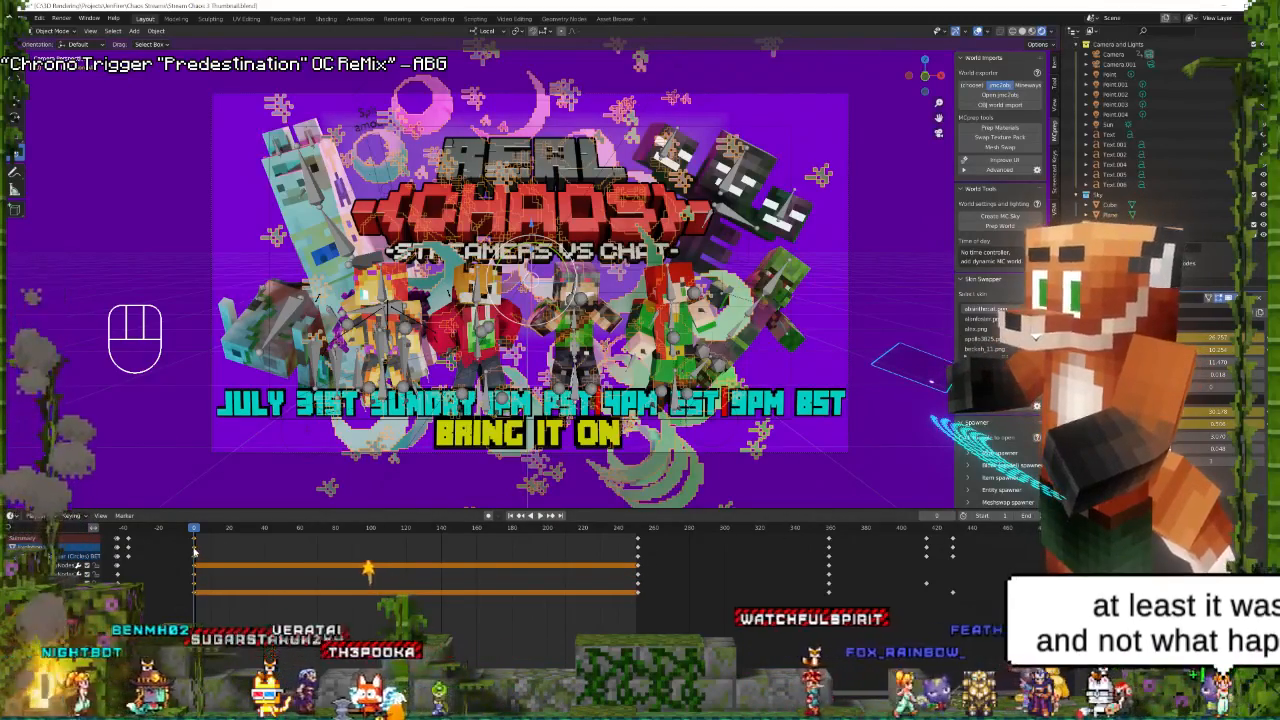
pyautogui.hotkey('shift', 'd')
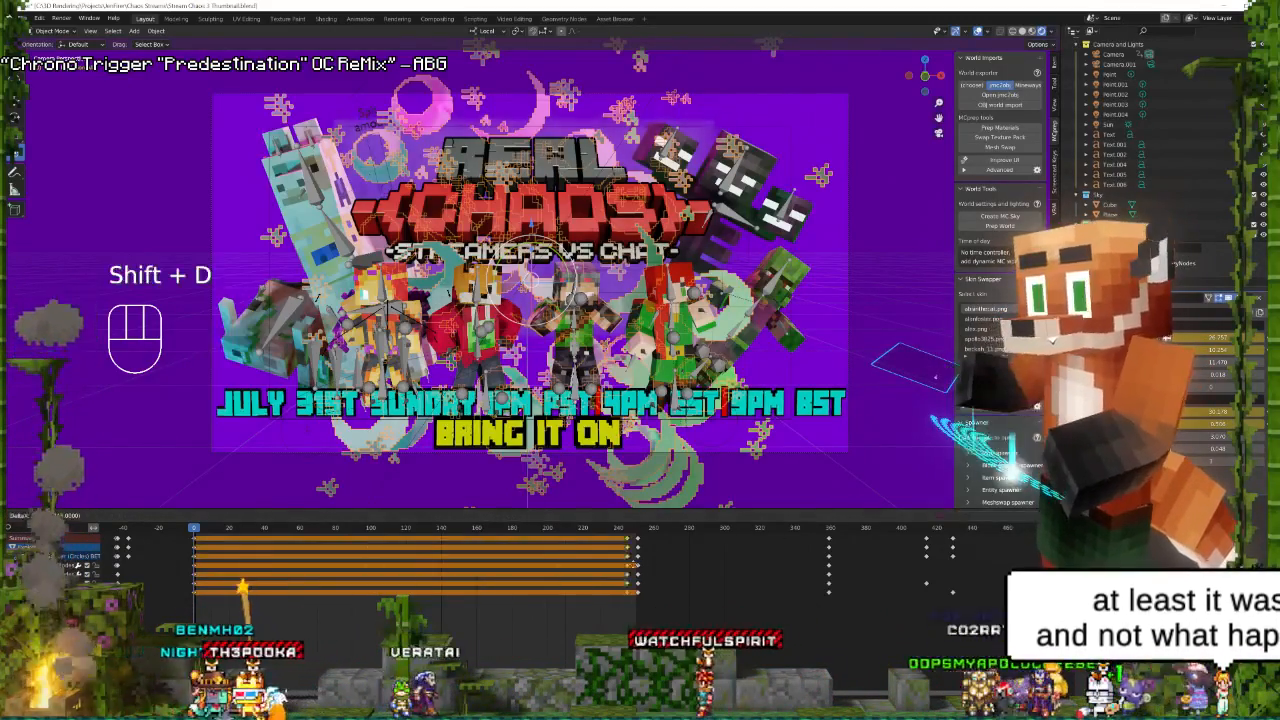
pyautogui.click(637, 565)
pyautogui.hotkey('ctrl', 's')
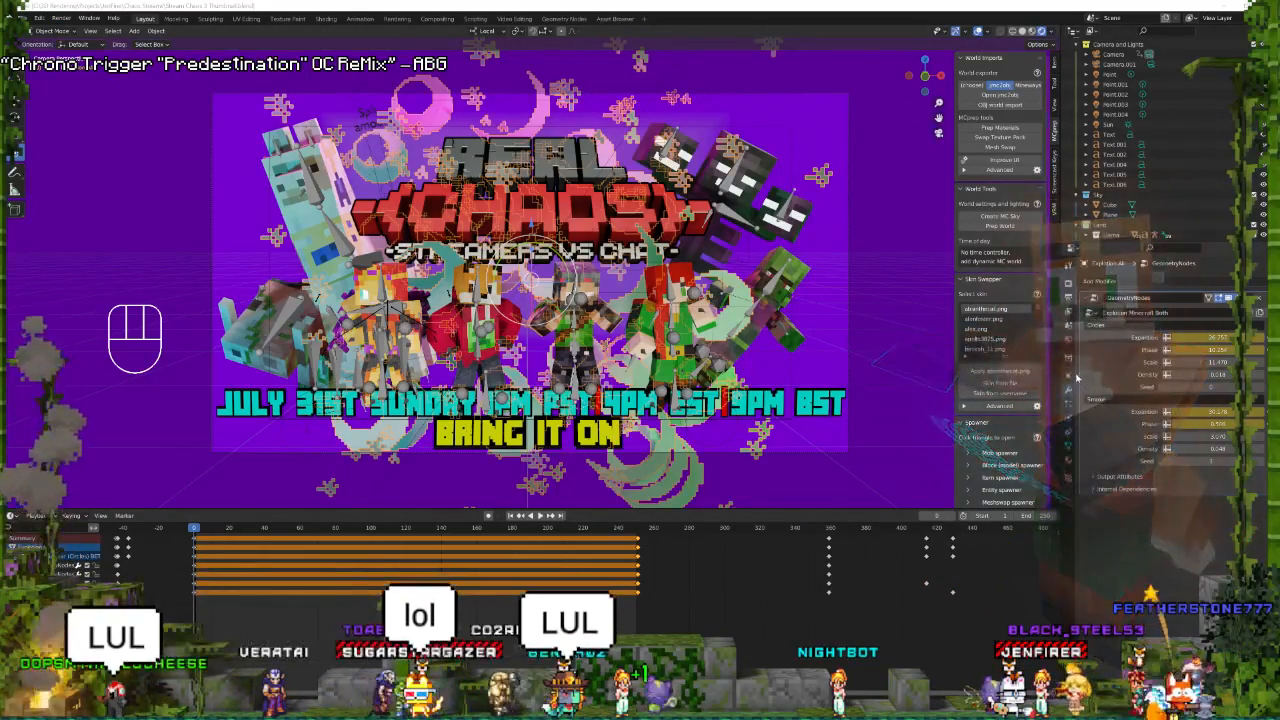
# Show the scene's output settings and play the timeline briefly to preview the explosion animation.
pyautogui.click(1068, 296)
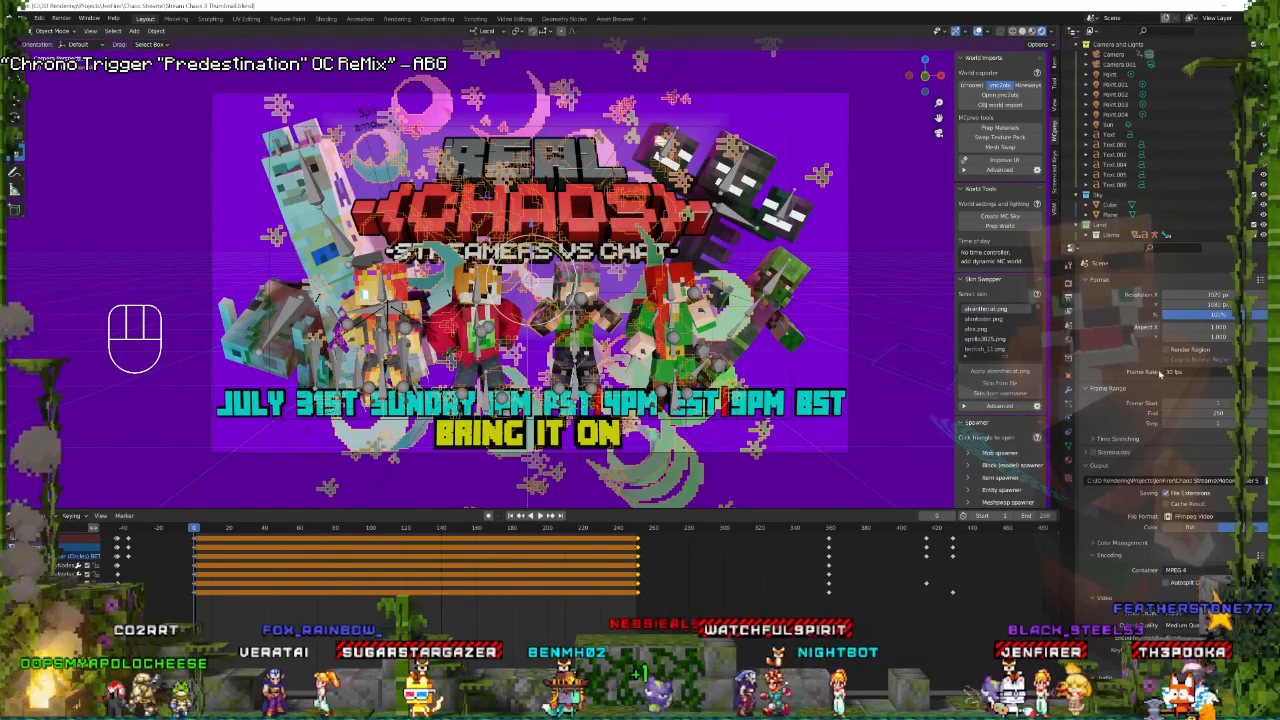
pyautogui.press('space')
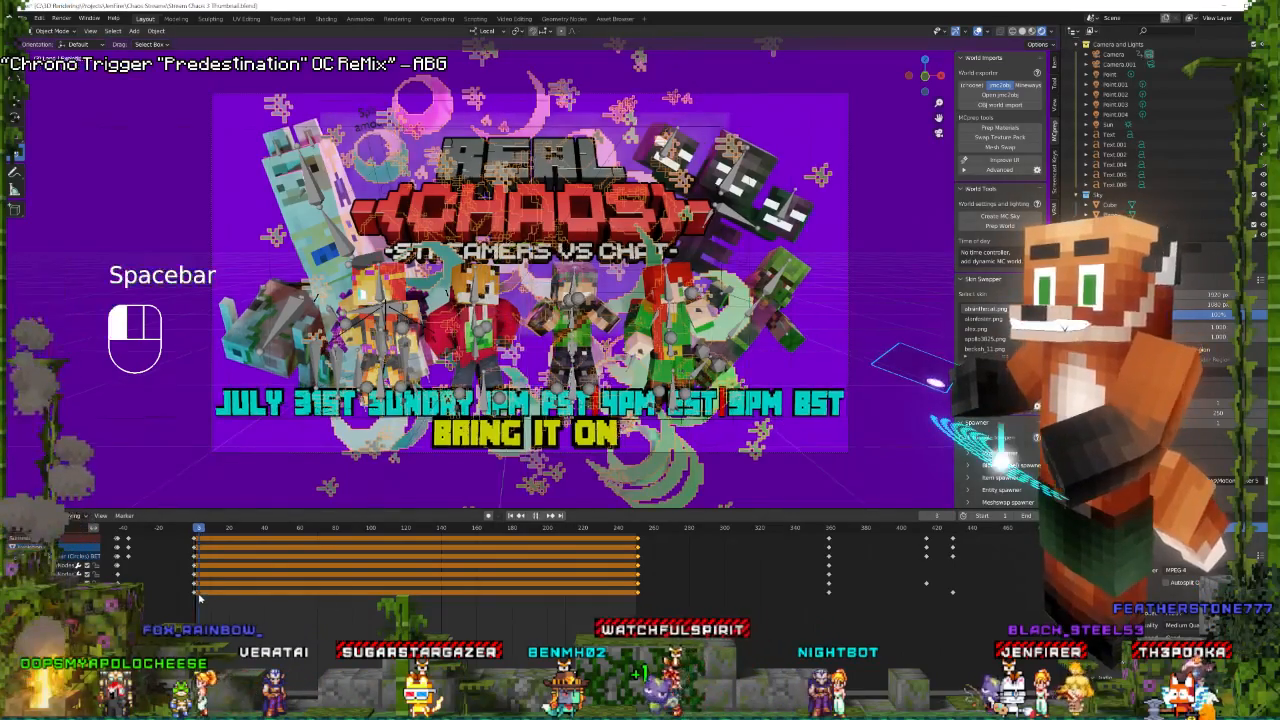
pyautogui.press('space')
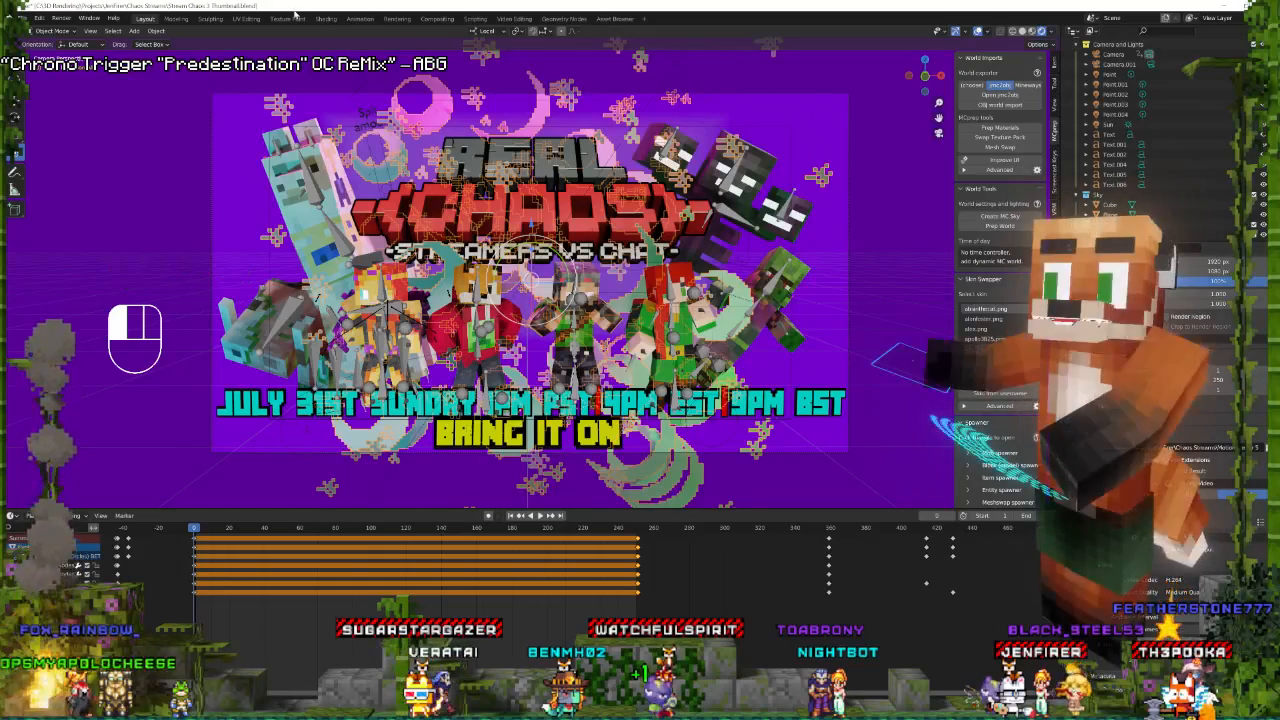
# Save the project file and render the thumbnail scene as an animation.
pyautogui.click(22, 18)
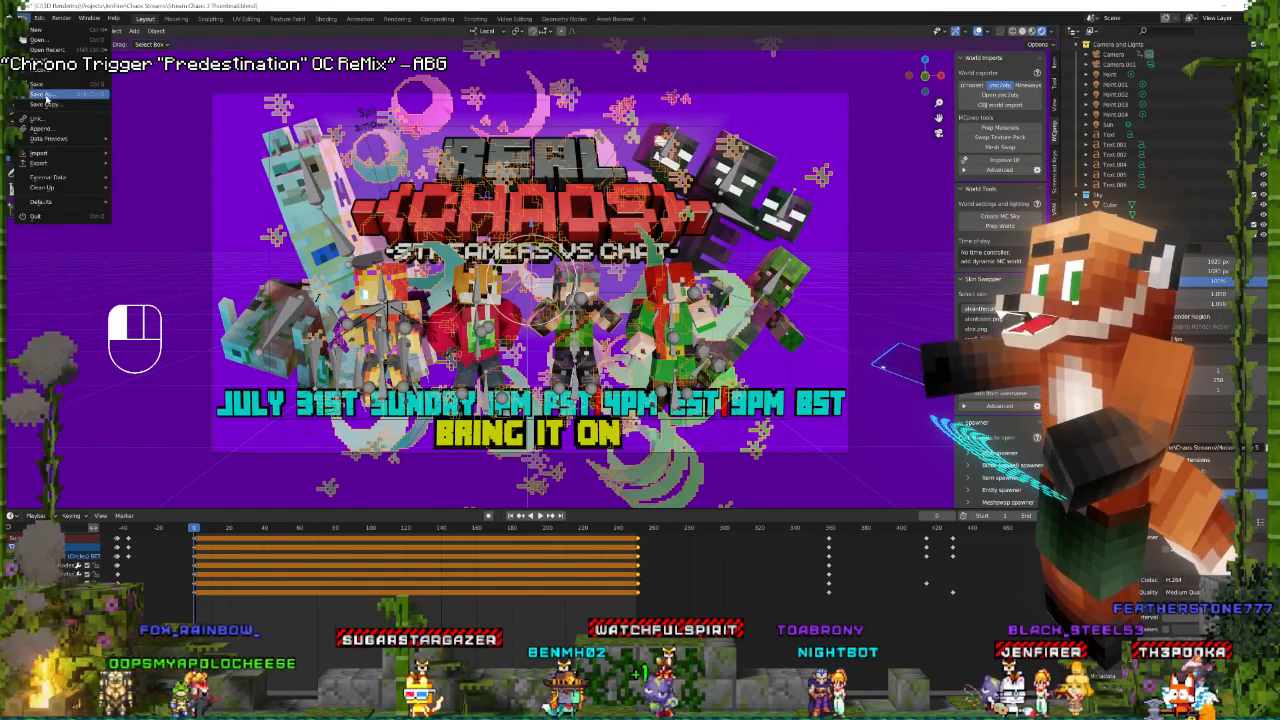
pyautogui.click(40, 86)
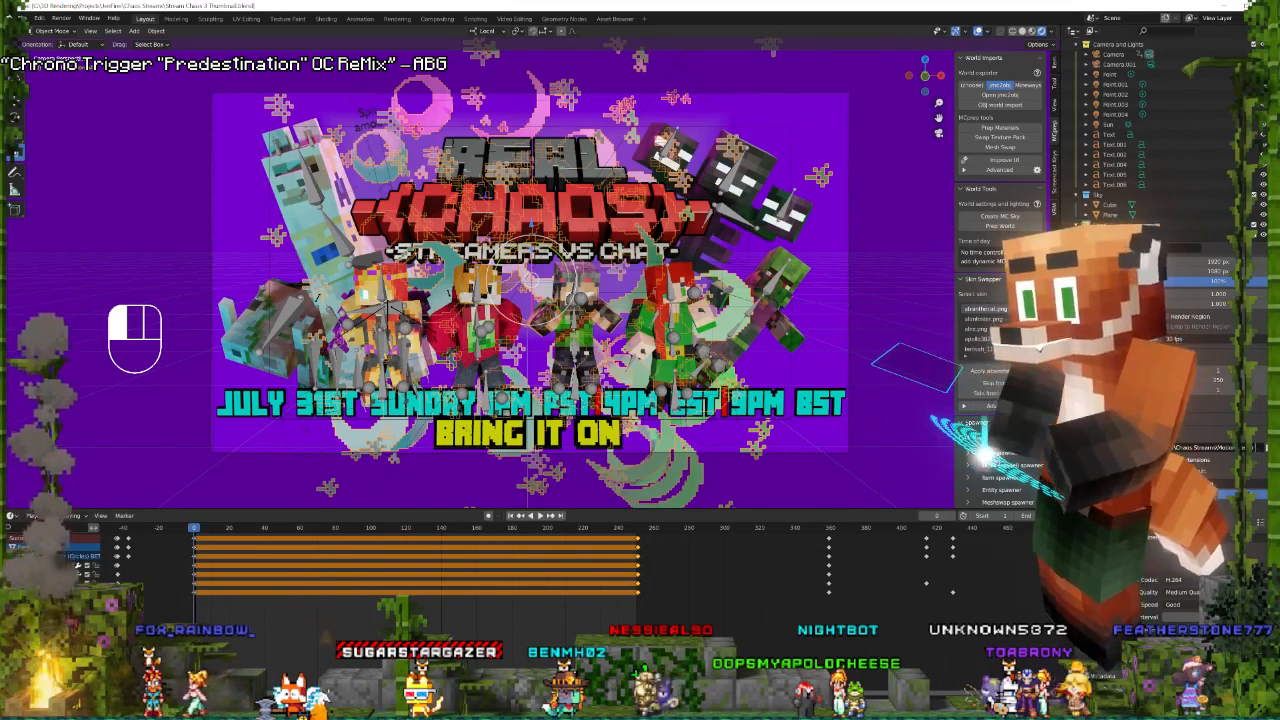
pyautogui.click(22, 18)
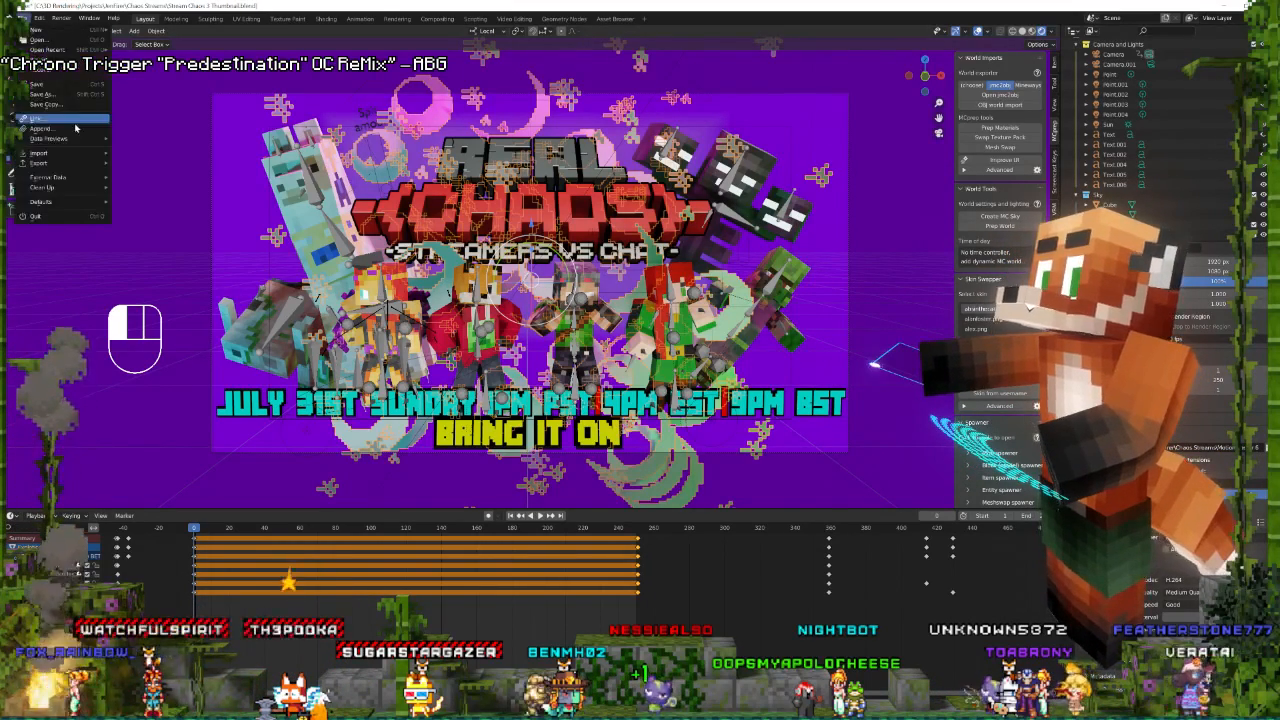
pyautogui.click(80, 30)
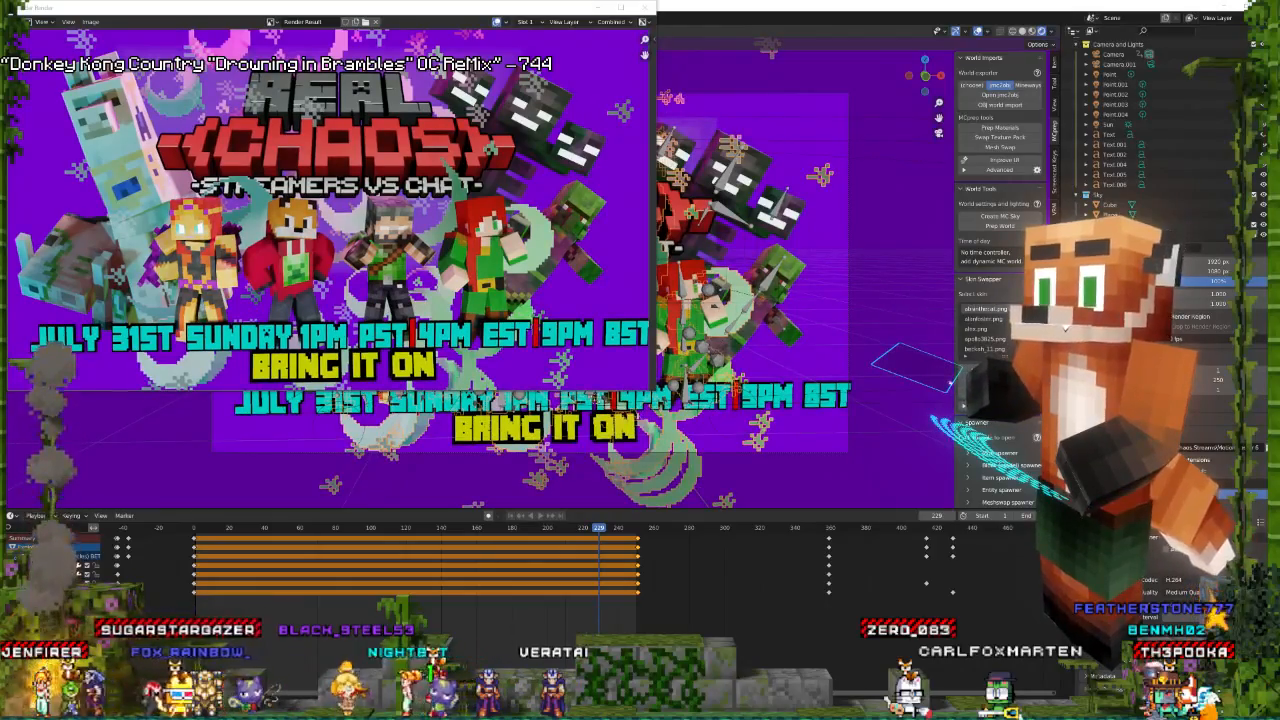
# Switch to VMagicMirror, load the chocolate glaze donut VRM file as the avatar and accept its license.
pyautogui.hotkey('alt', 'Tab')
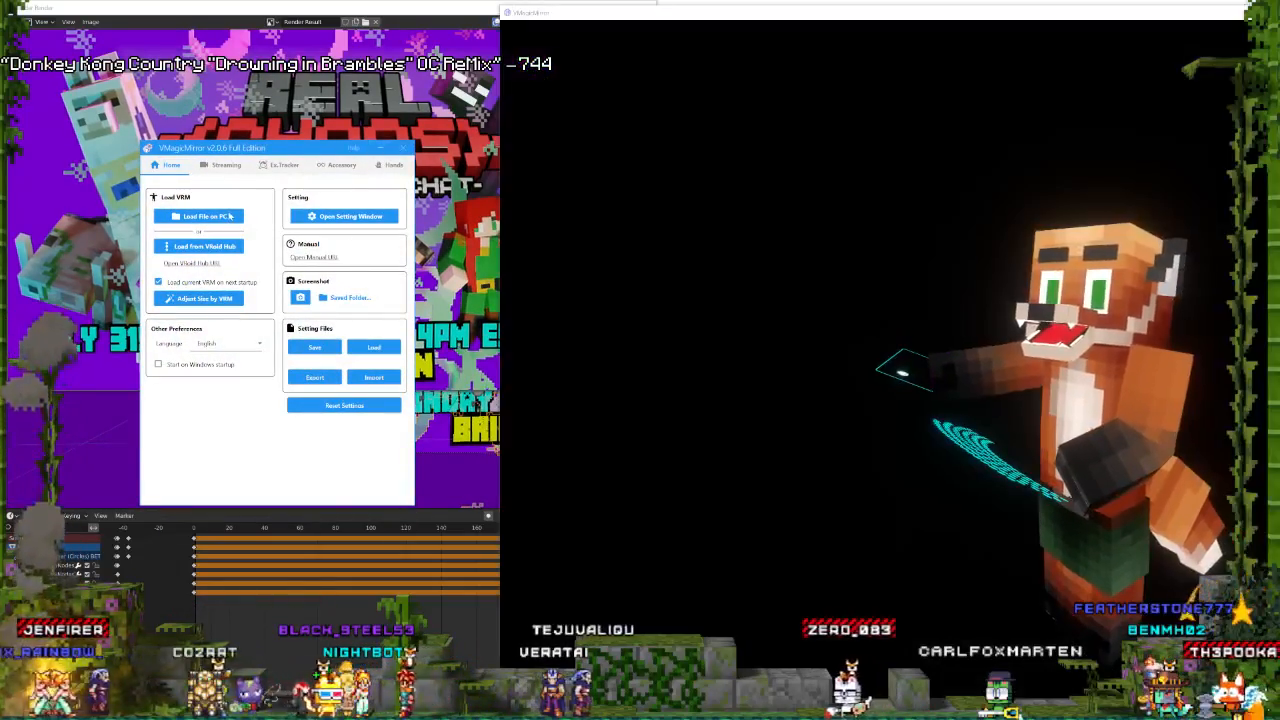
pyautogui.click(232, 217)
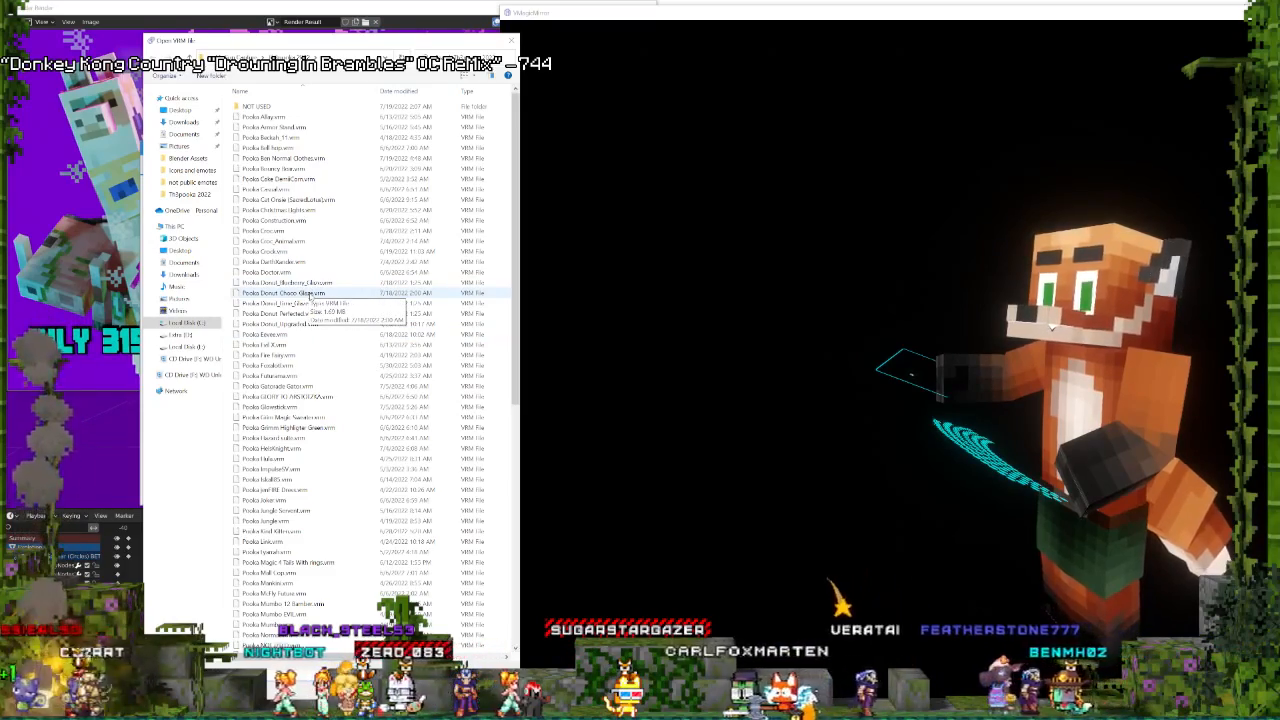
pyautogui.click(311, 294)
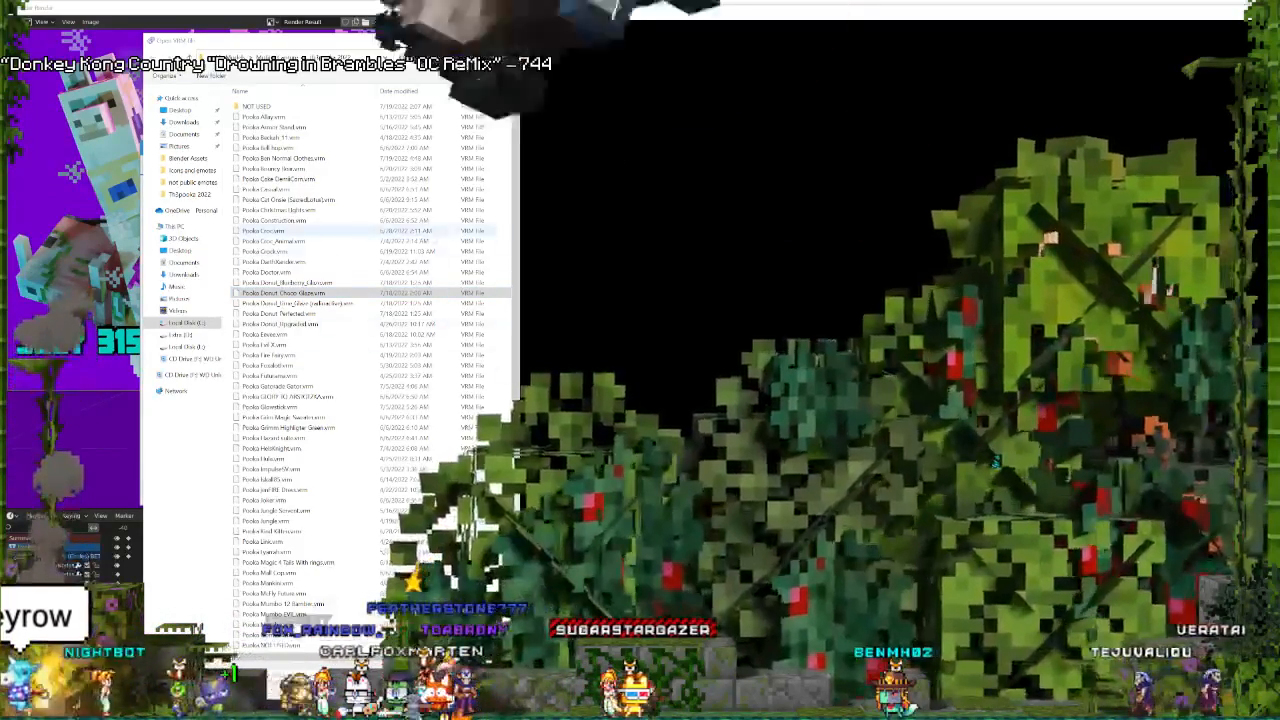
pyautogui.doubleClick(307, 295)
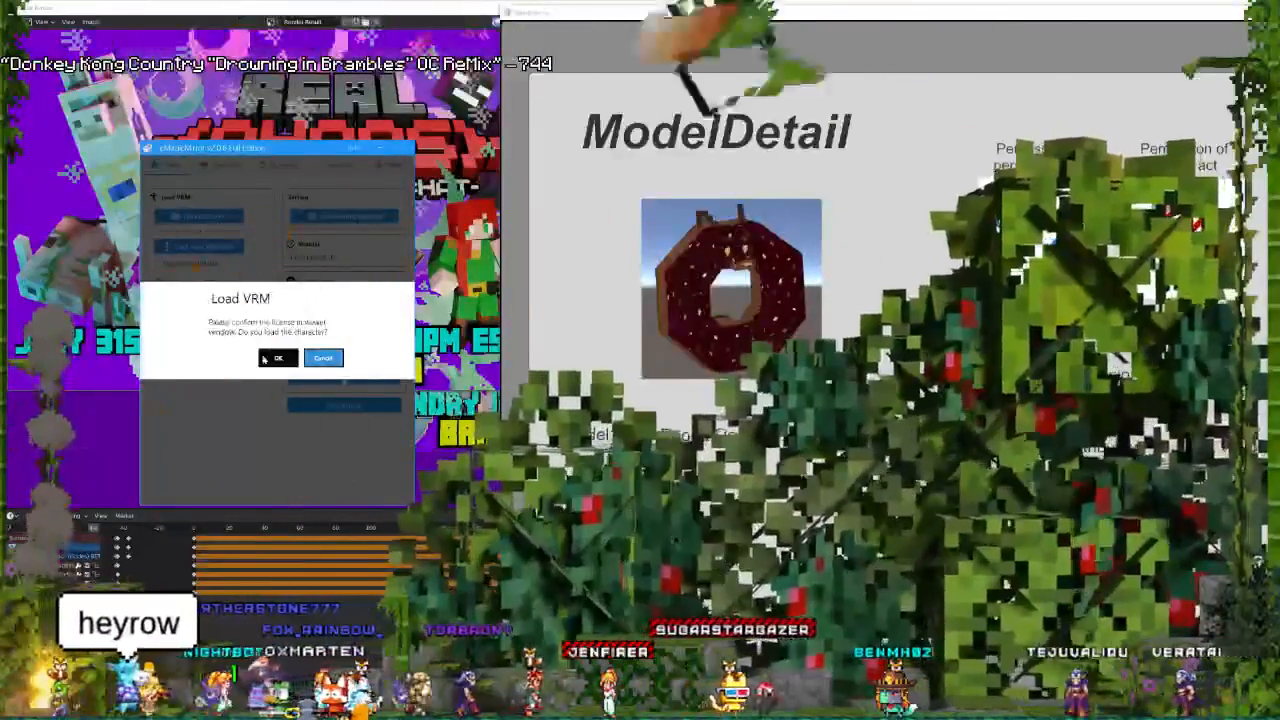
pyautogui.click(279, 358)
# Make the avatar window's background transparent and minimize the VMagicMirror control window.
pyautogui.click(224, 165)
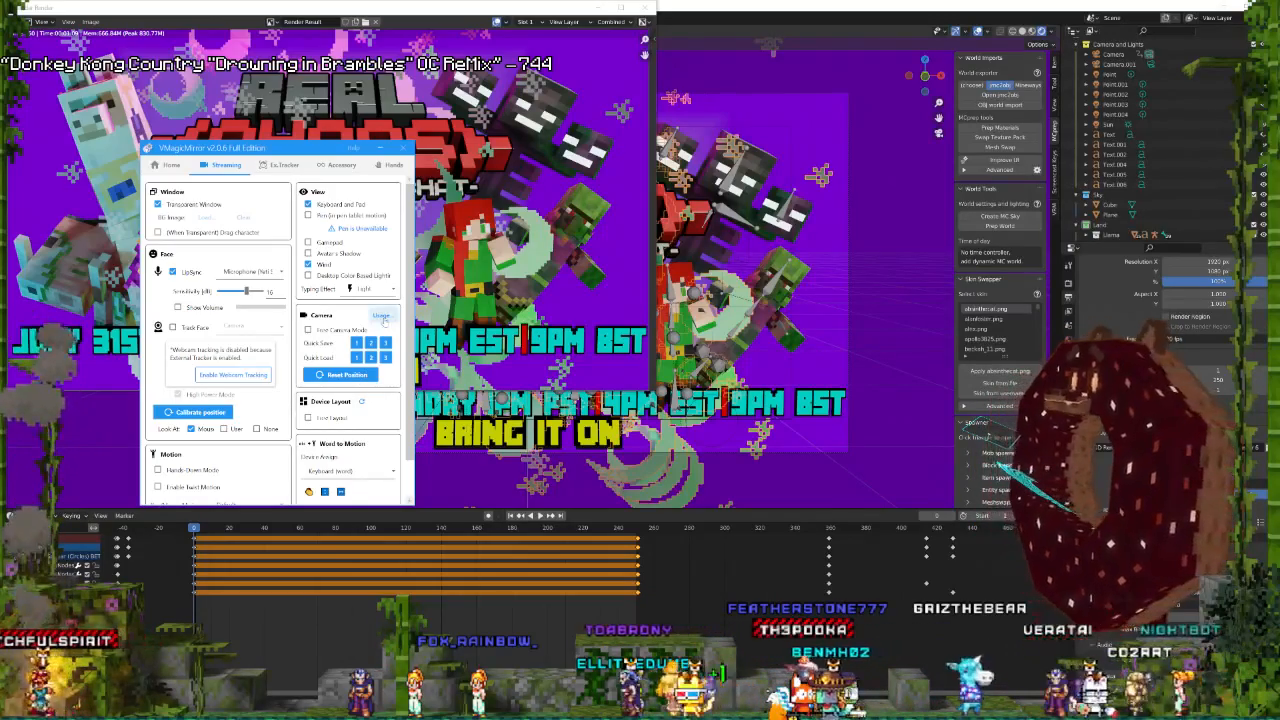
pyautogui.moveTo(383, 318)
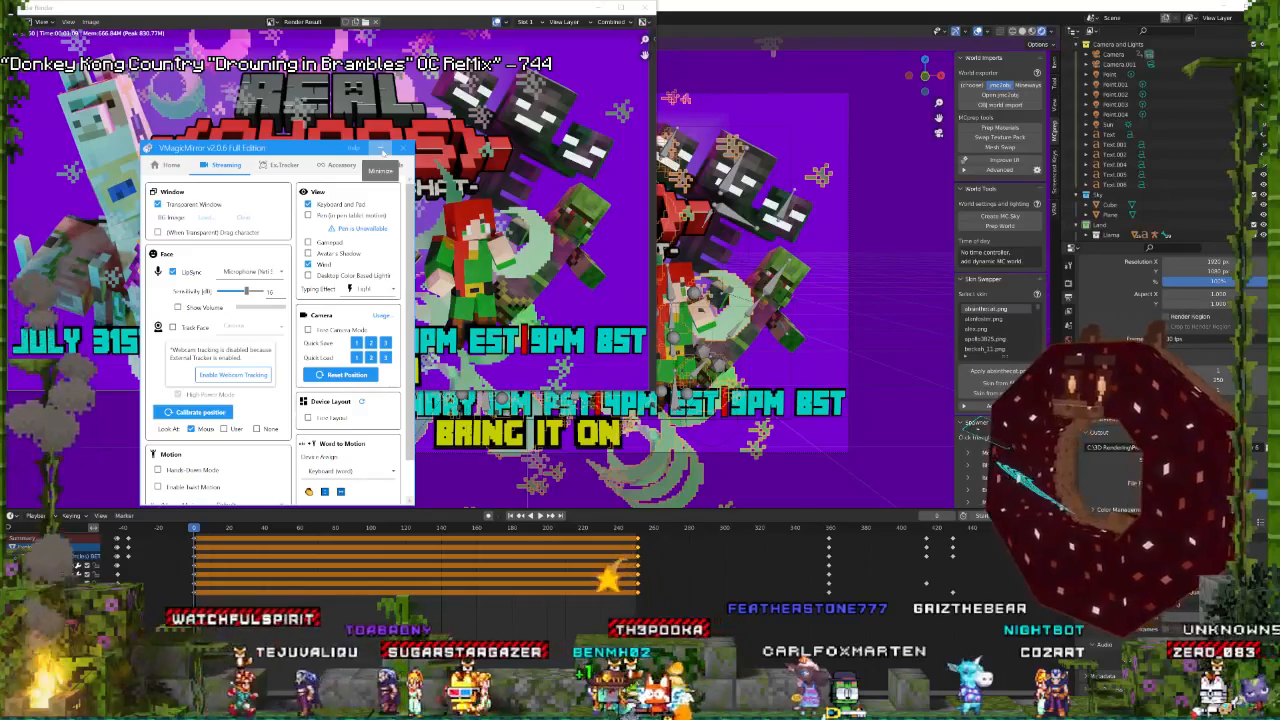
pyautogui.click(381, 154)
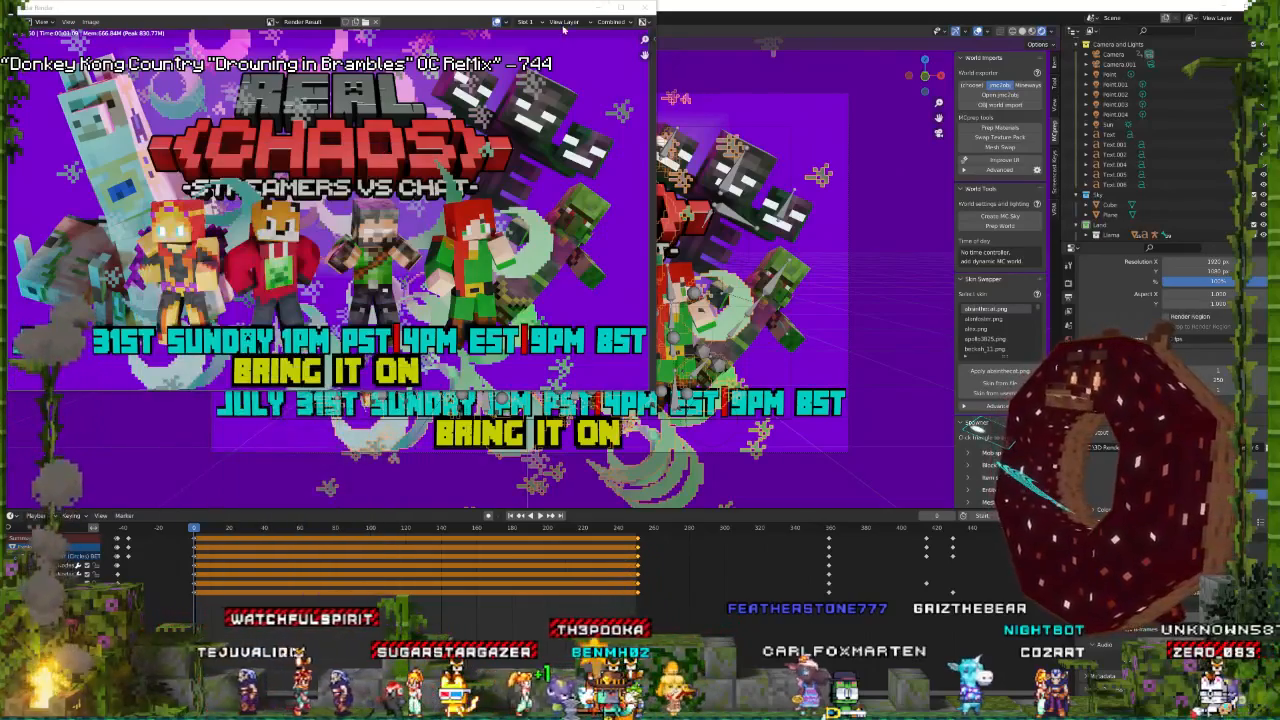
# Close the finished animation render and render frame 0 as a still image.
pyautogui.click(647, 8)
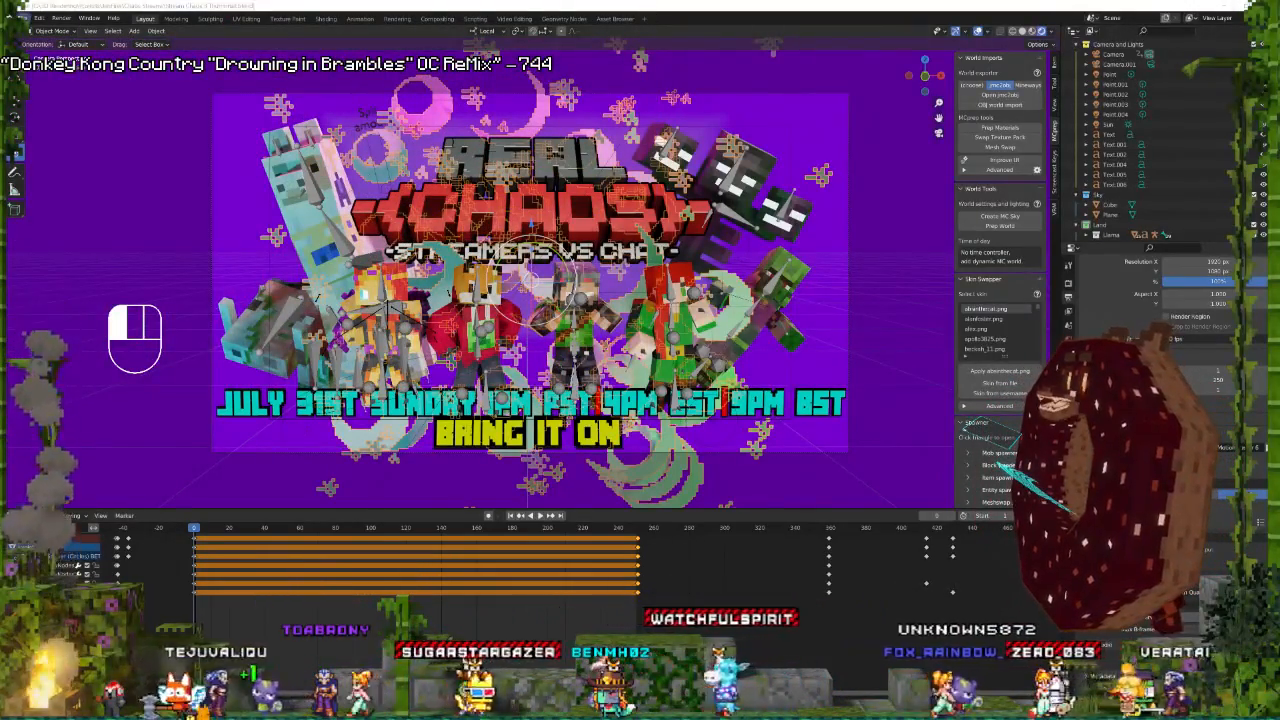
pyautogui.click(38, 18)
pyautogui.moveTo(42, 49)
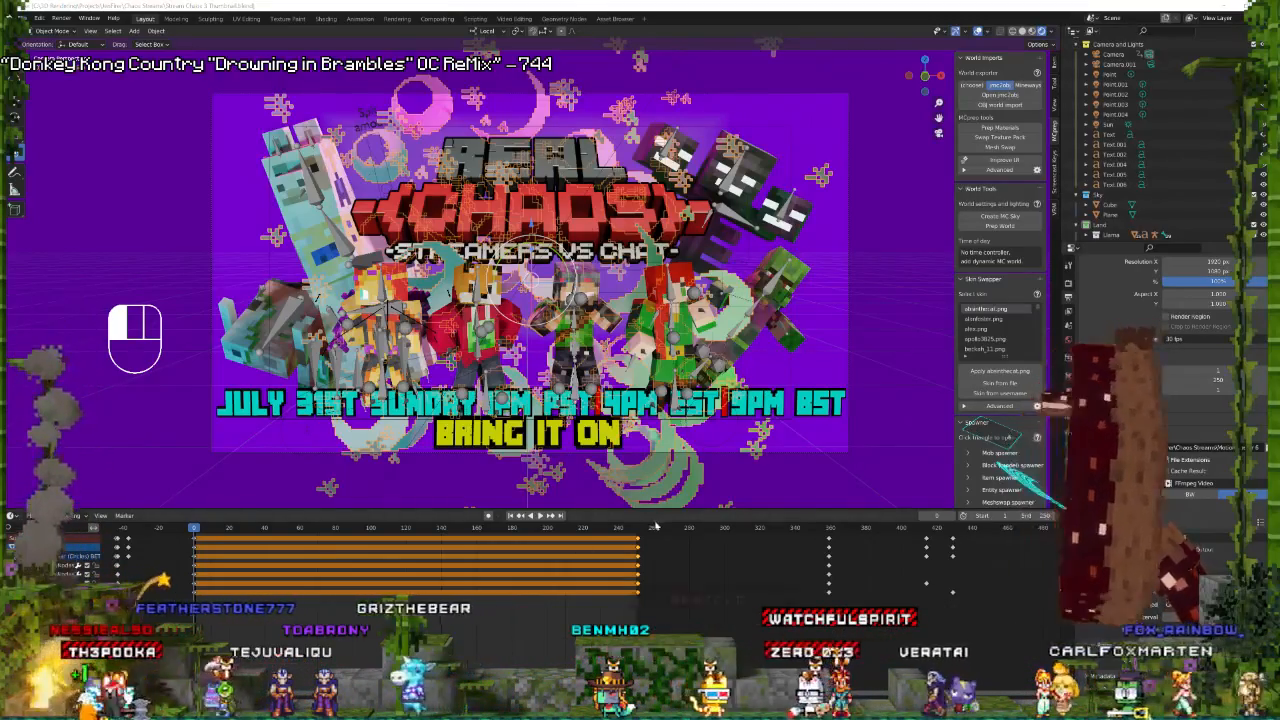
pyautogui.click(61, 18)
pyautogui.click(78, 30)
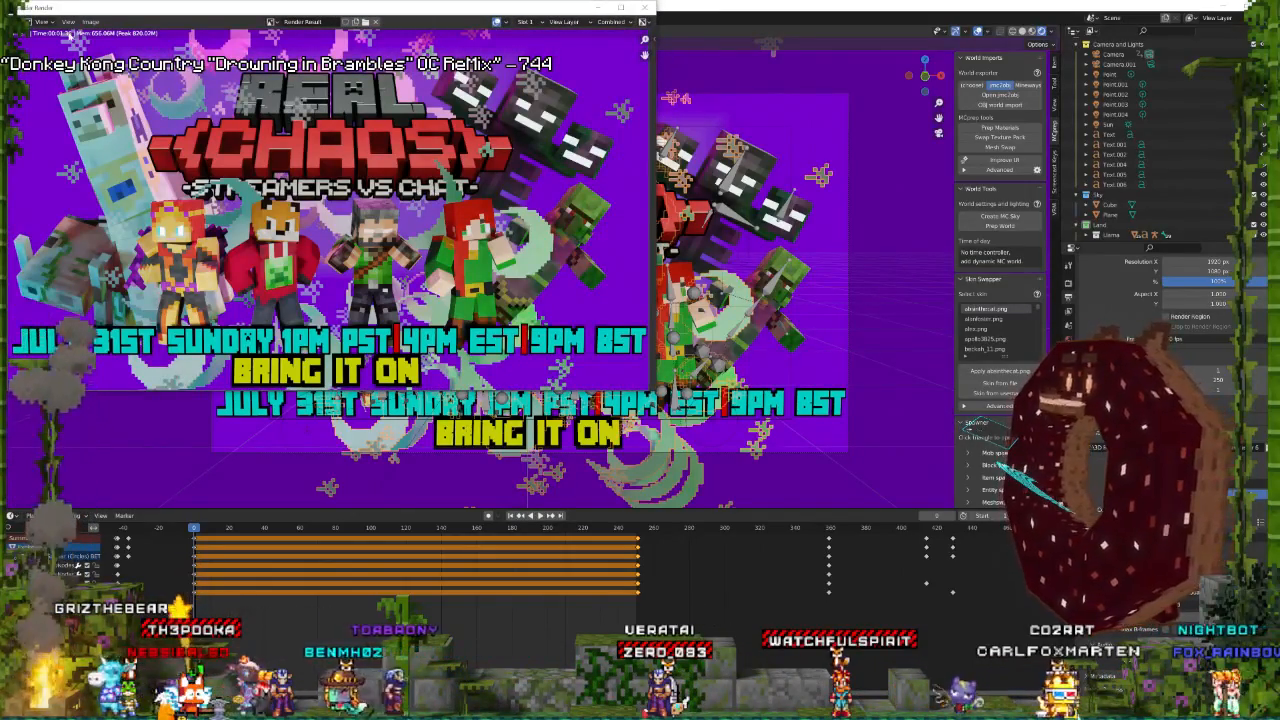
# Save the rendered still as Chaos Thumb 6-1.png, close the render window and save the project file.
pyautogui.click(92, 24)
pyautogui.click(120, 95)
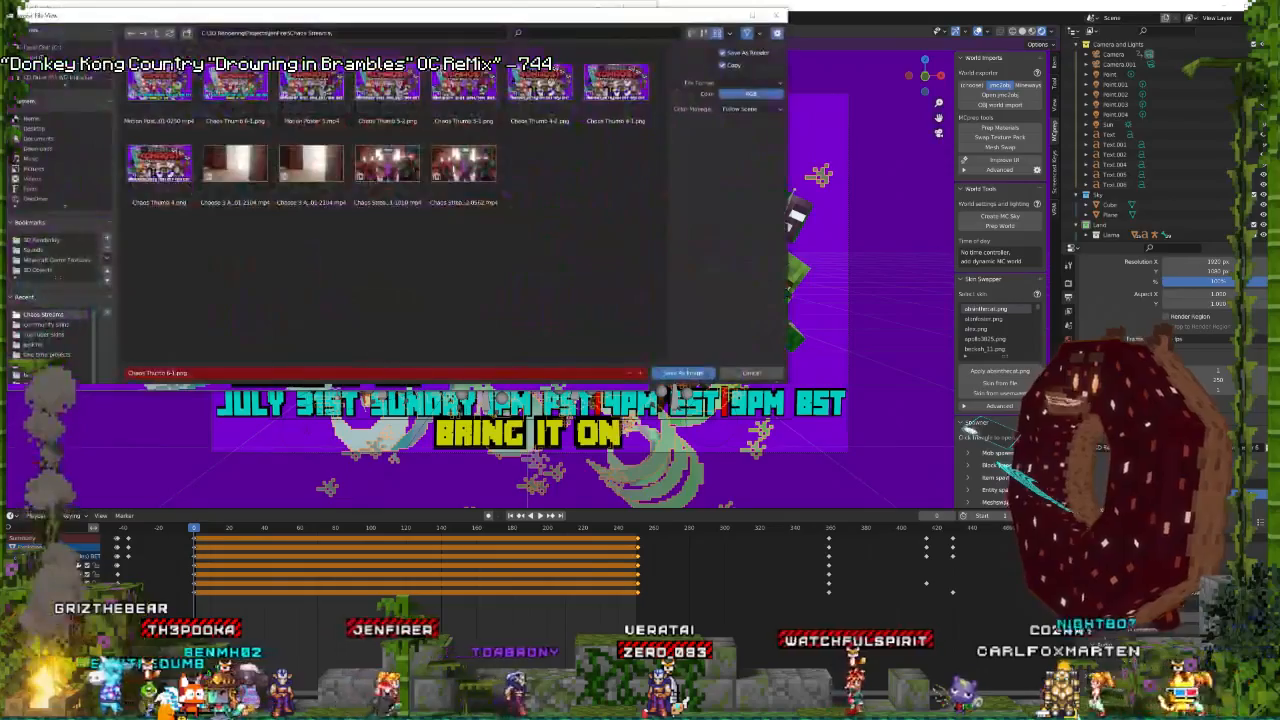
pyautogui.click(700, 373)
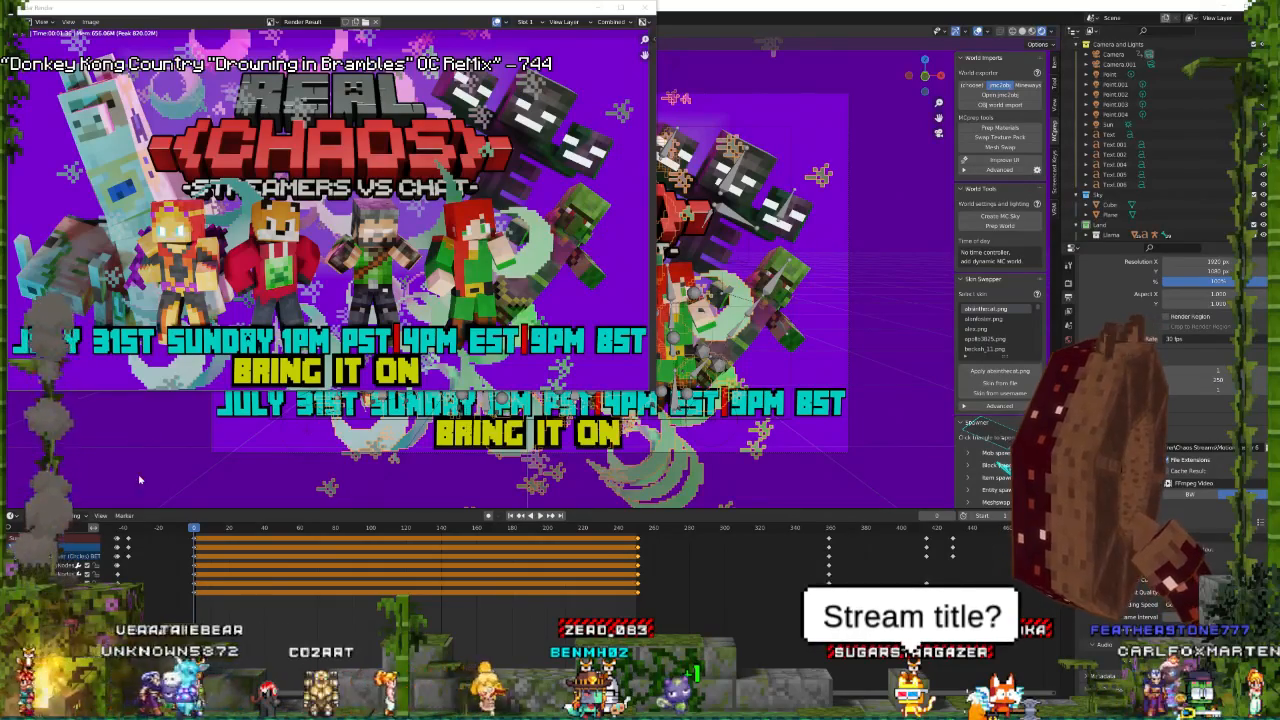
pyautogui.click(645, 9)
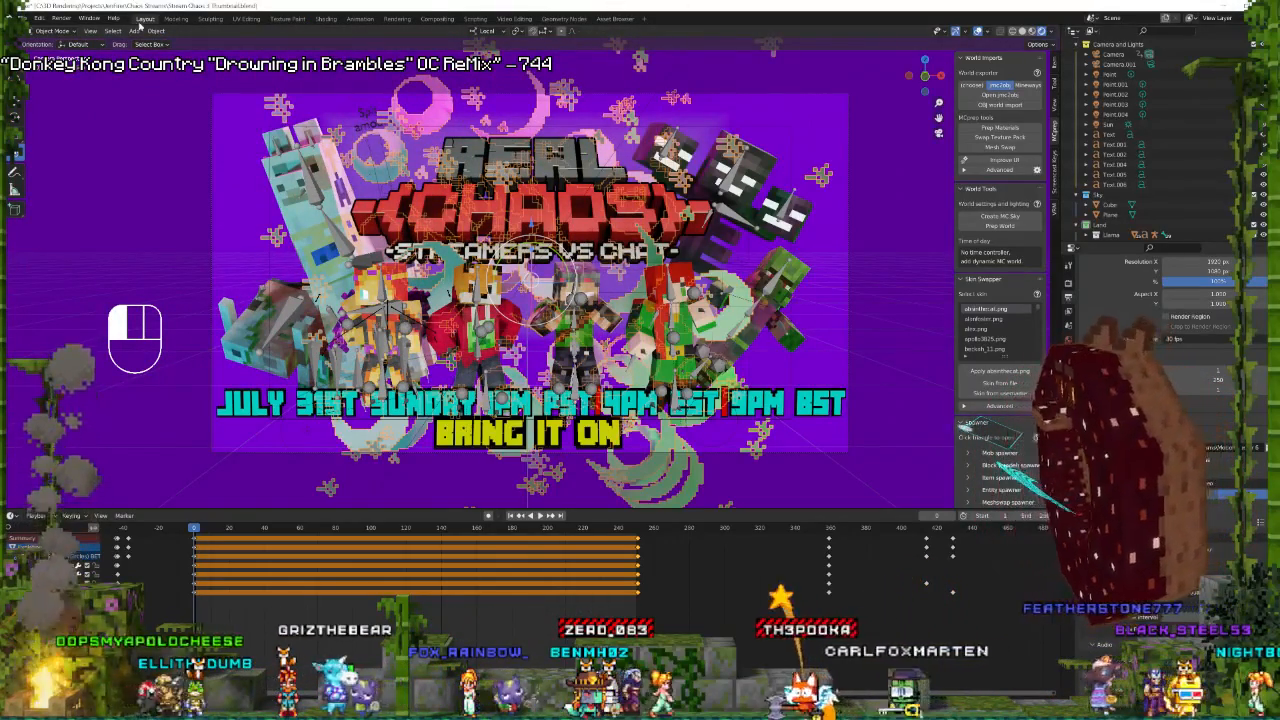
pyautogui.hotkey('ctrl', 's')
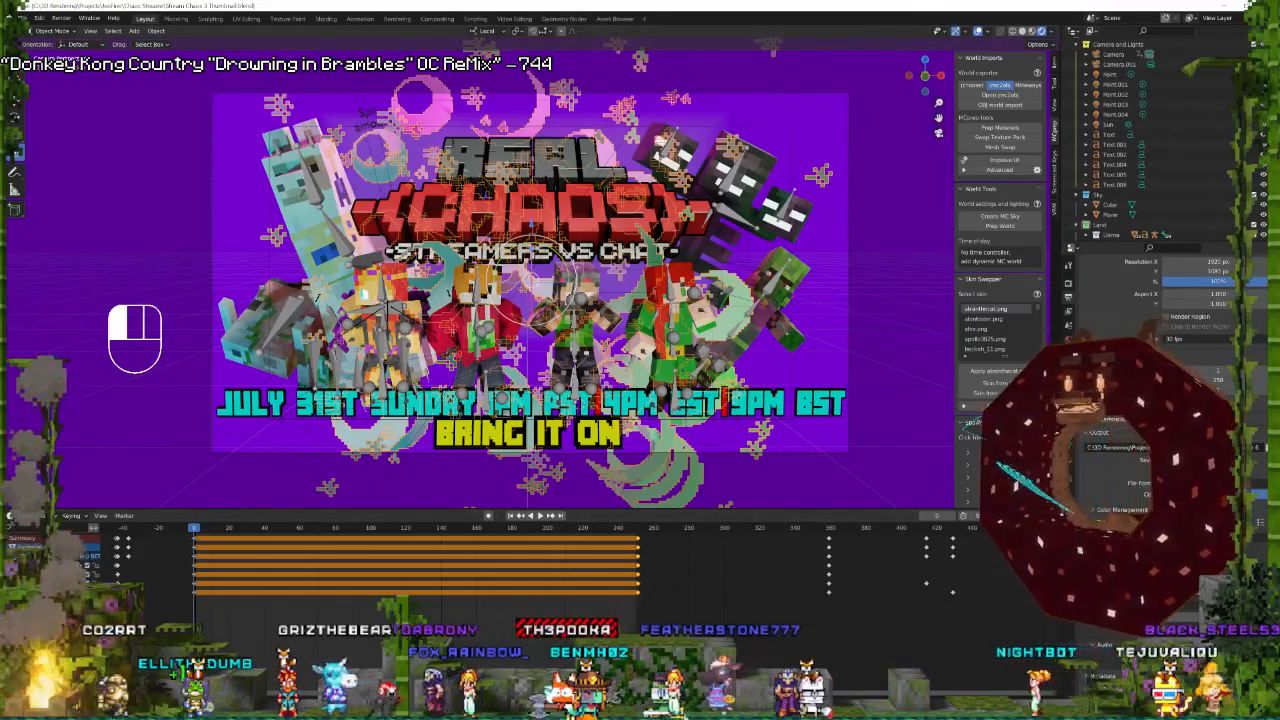
# Open the dance animation blend file from the One time projects folder and go to frame 0.
pyautogui.click(38, 18)
pyautogui.moveTo(38, 49)
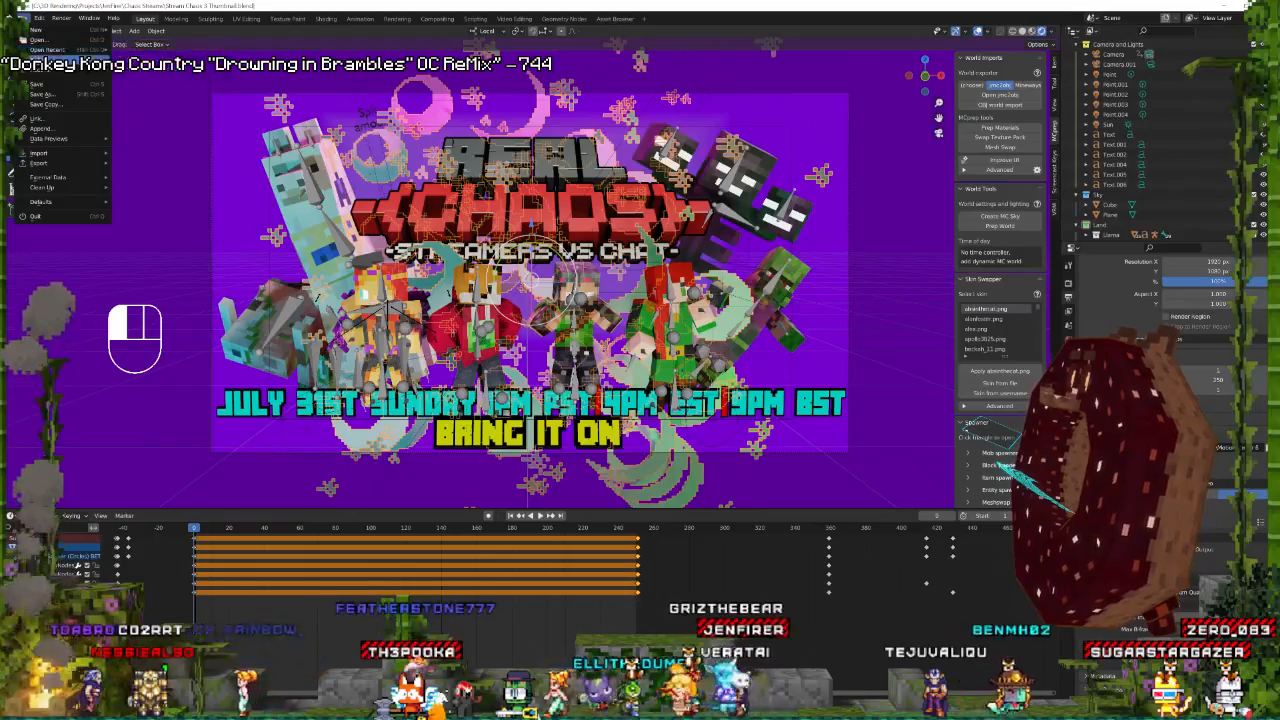
pyautogui.click(36, 39)
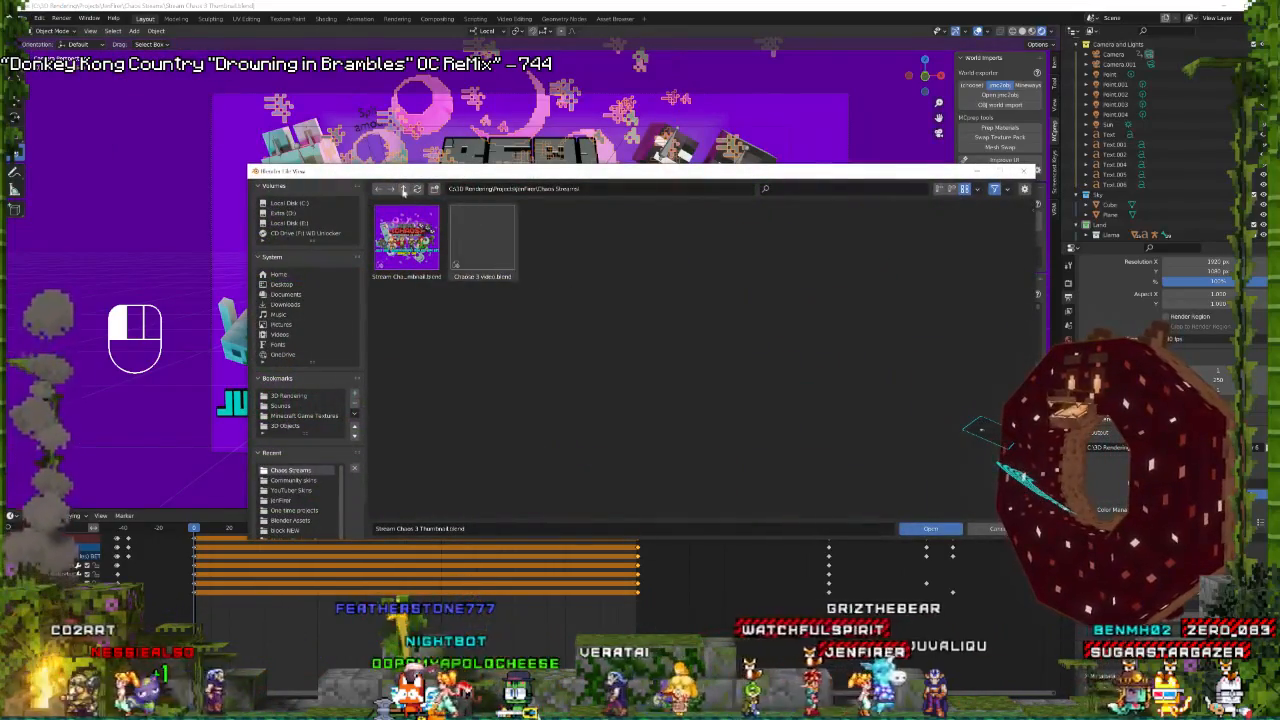
pyautogui.click(403, 190)
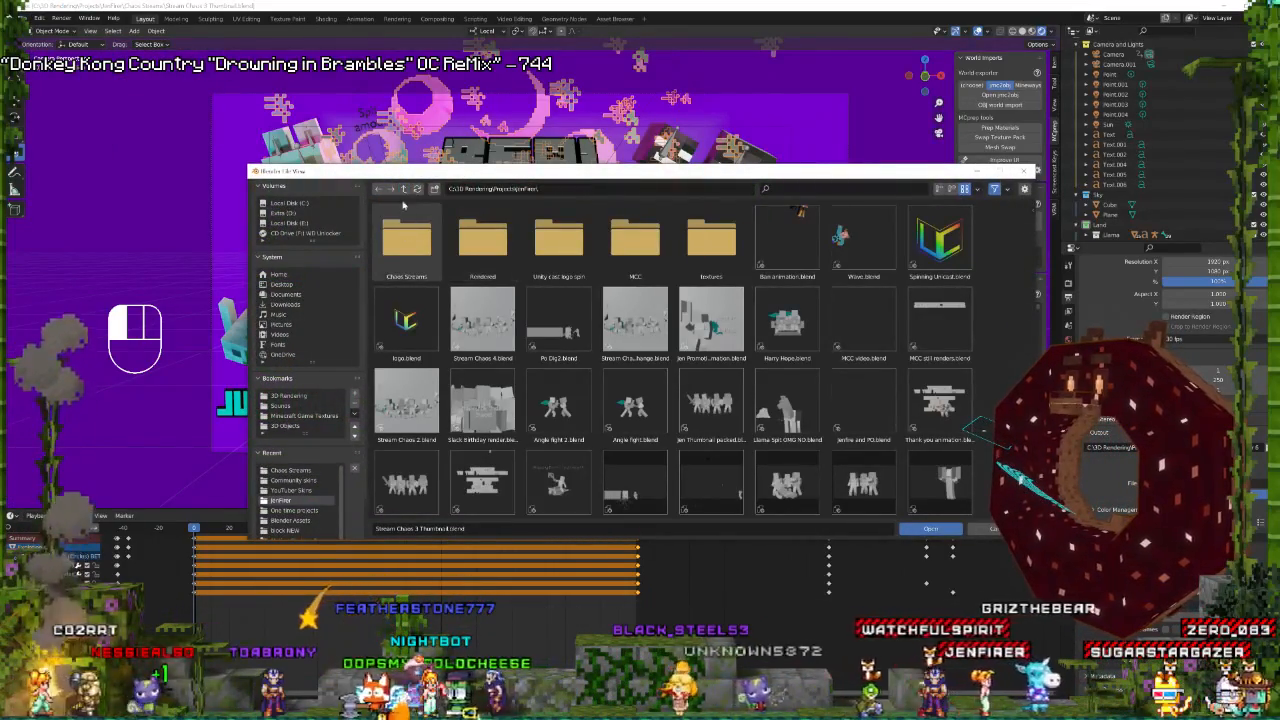
pyautogui.click(403, 189)
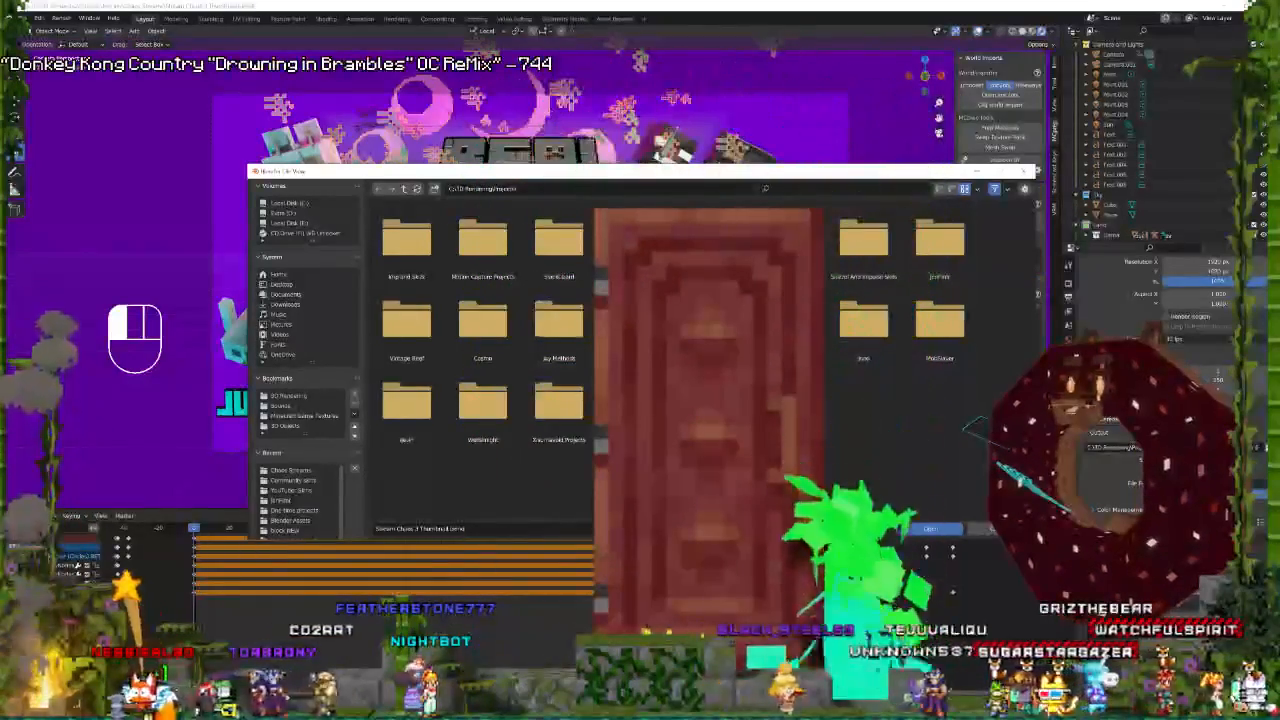
pyautogui.doubleClick(630, 322)
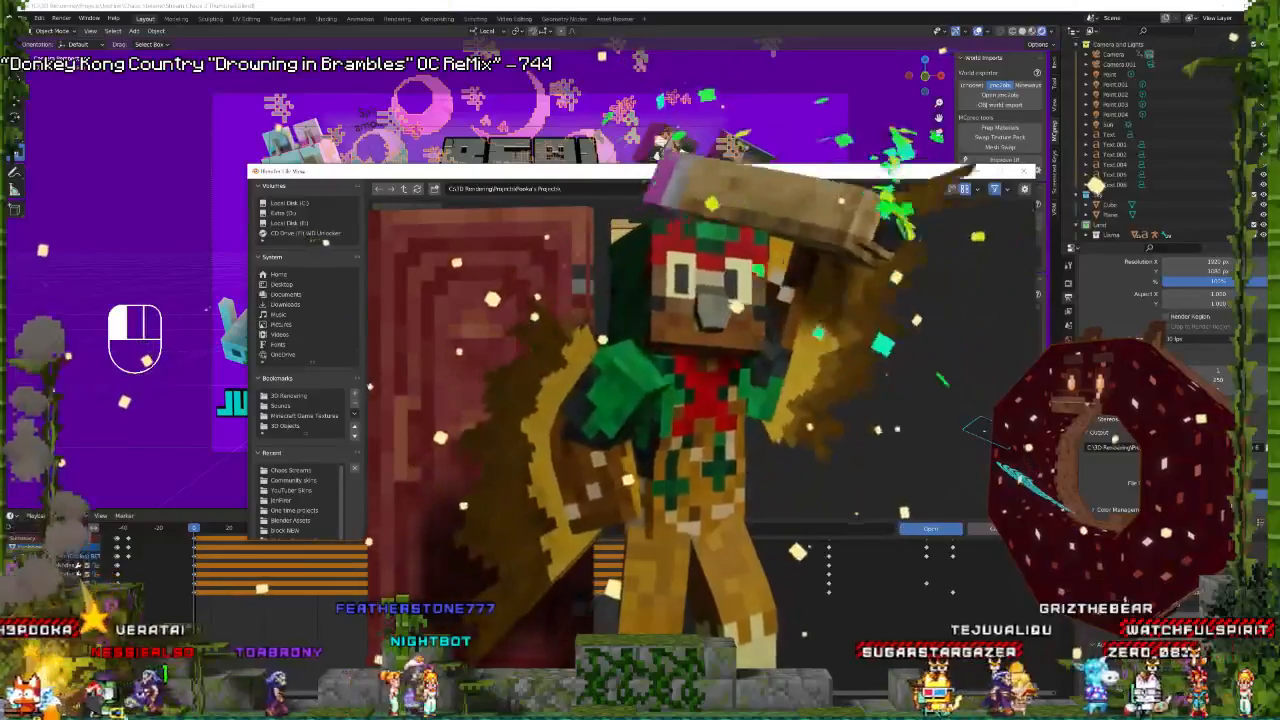
pyautogui.doubleClick(640, 245)
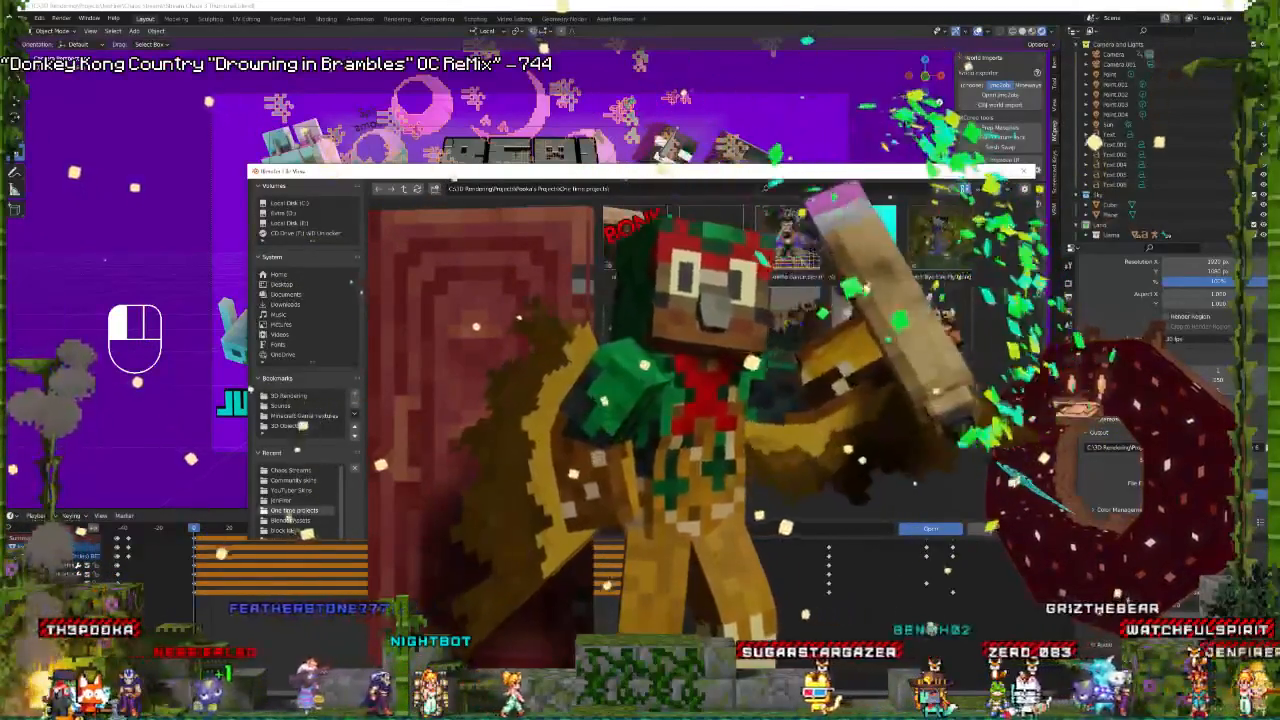
pyautogui.doubleClick(795, 315)
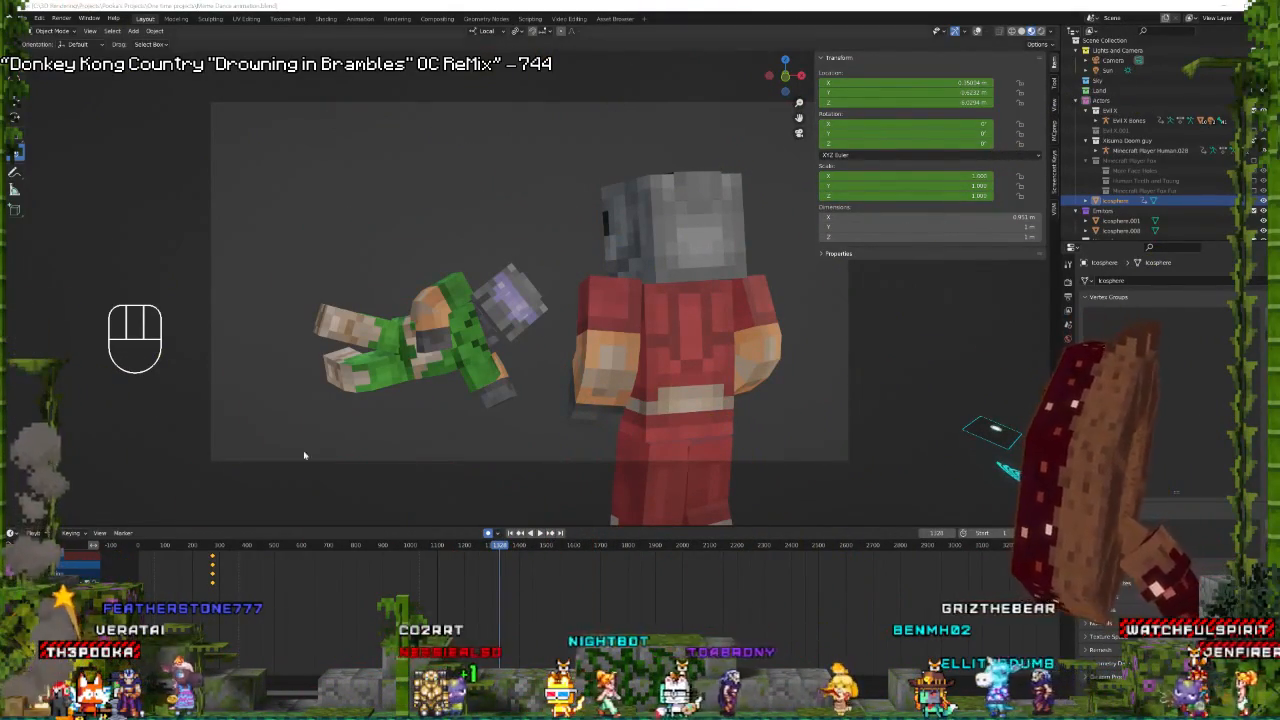
pyautogui.click(138, 545)
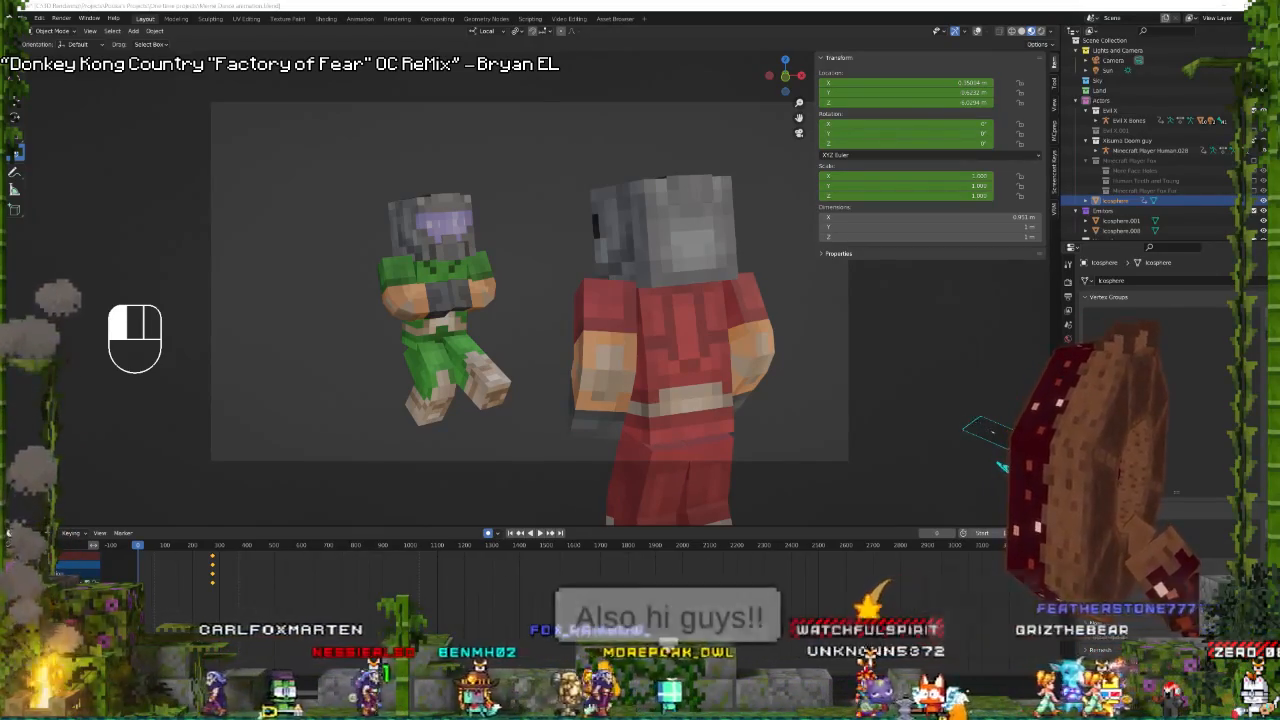
# Switch to the browser and watch the Twitter reference clips of the break-dancing cat, the Undertale helicopter series and the Meowth dance.
pyautogui.moveTo(722, 560); pyautogui.dragTo(668, 3)
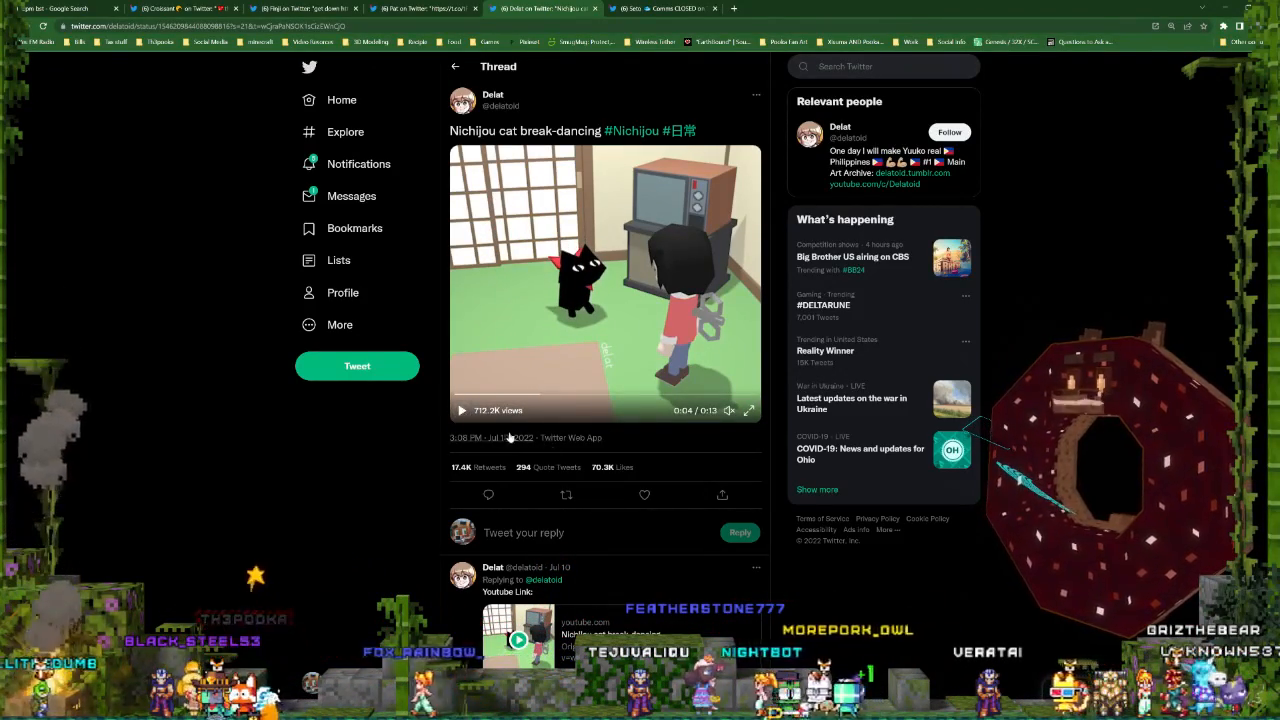
pyautogui.moveTo(730, 410)
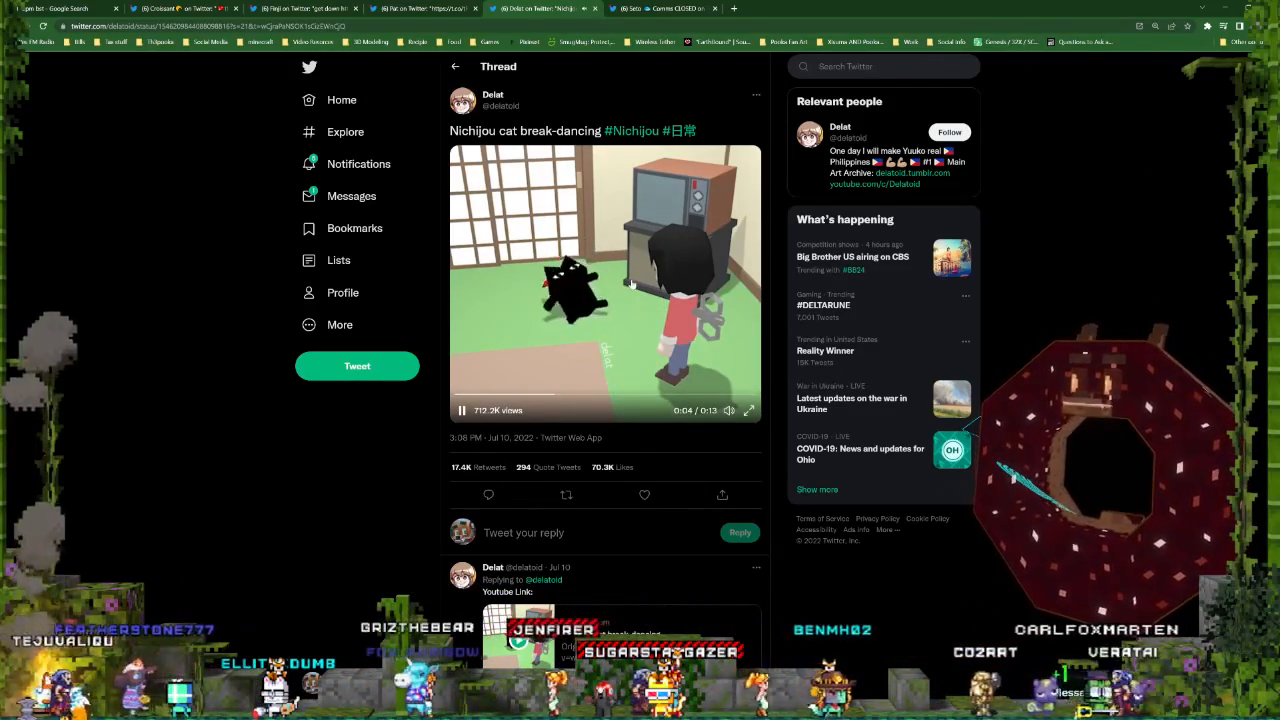
pyautogui.click(608, 236)
pyautogui.click(655, 9)
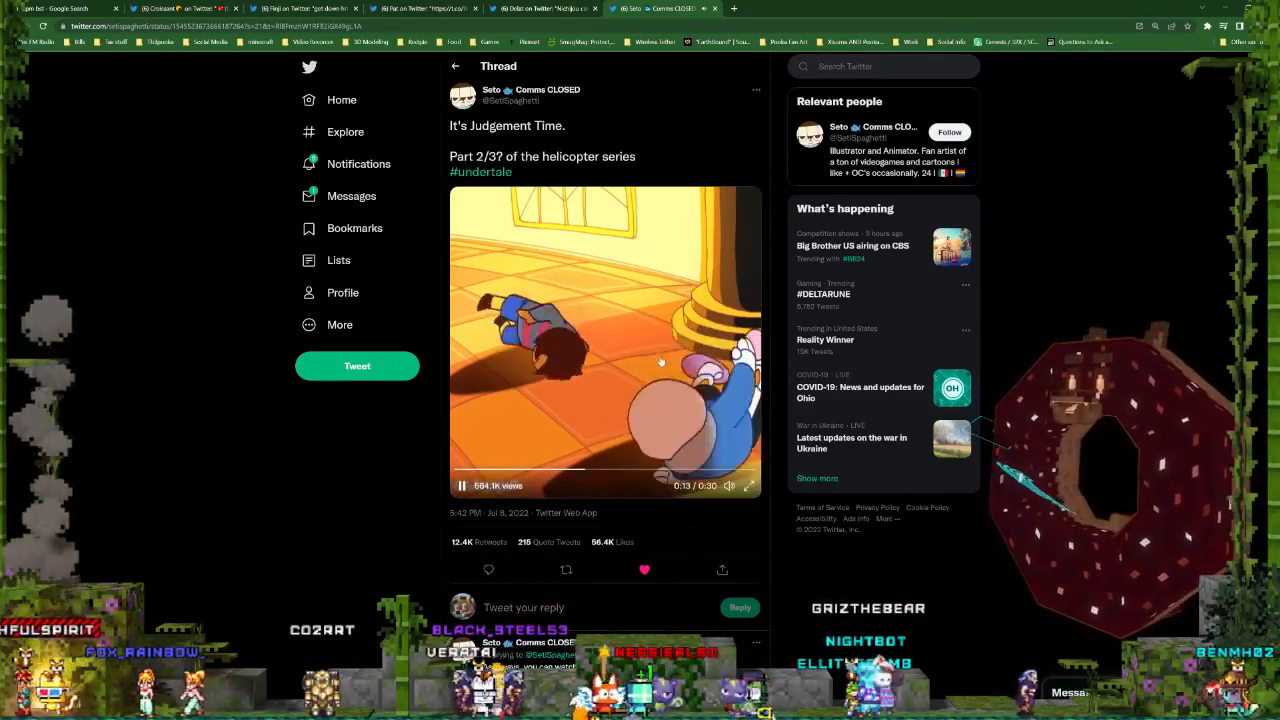
pyautogui.click(558, 330)
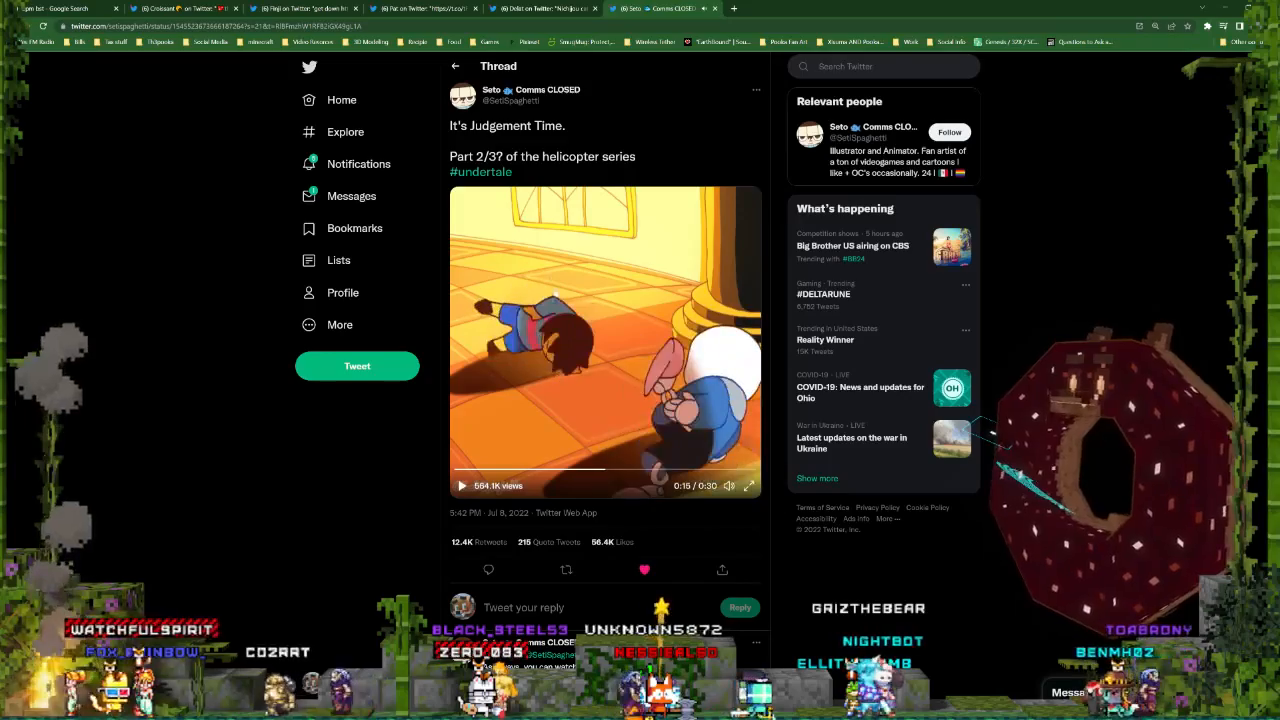
pyautogui.click(393, 7)
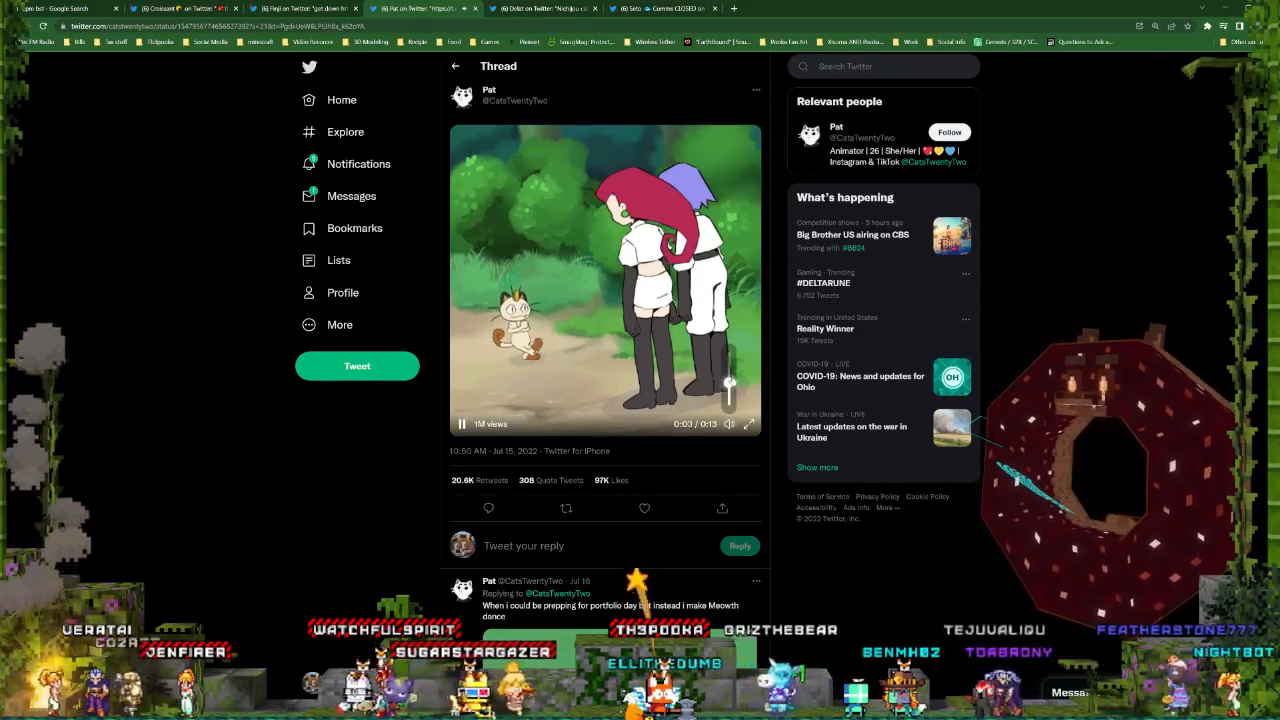
pyautogui.moveTo(729, 386); pyautogui.dragTo(729, 368)
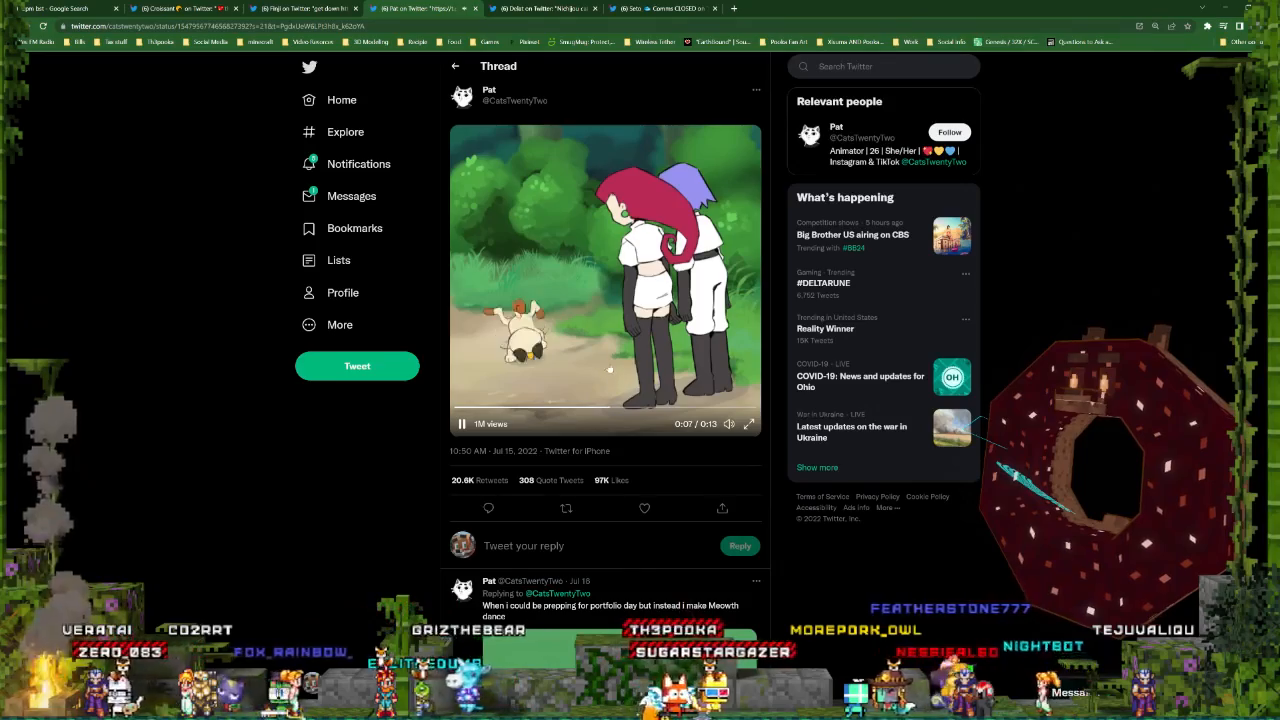
# Review the fox "get down" reference clip, pause it, and switch to the Croissant tweet.
pyautogui.click(283, 8)
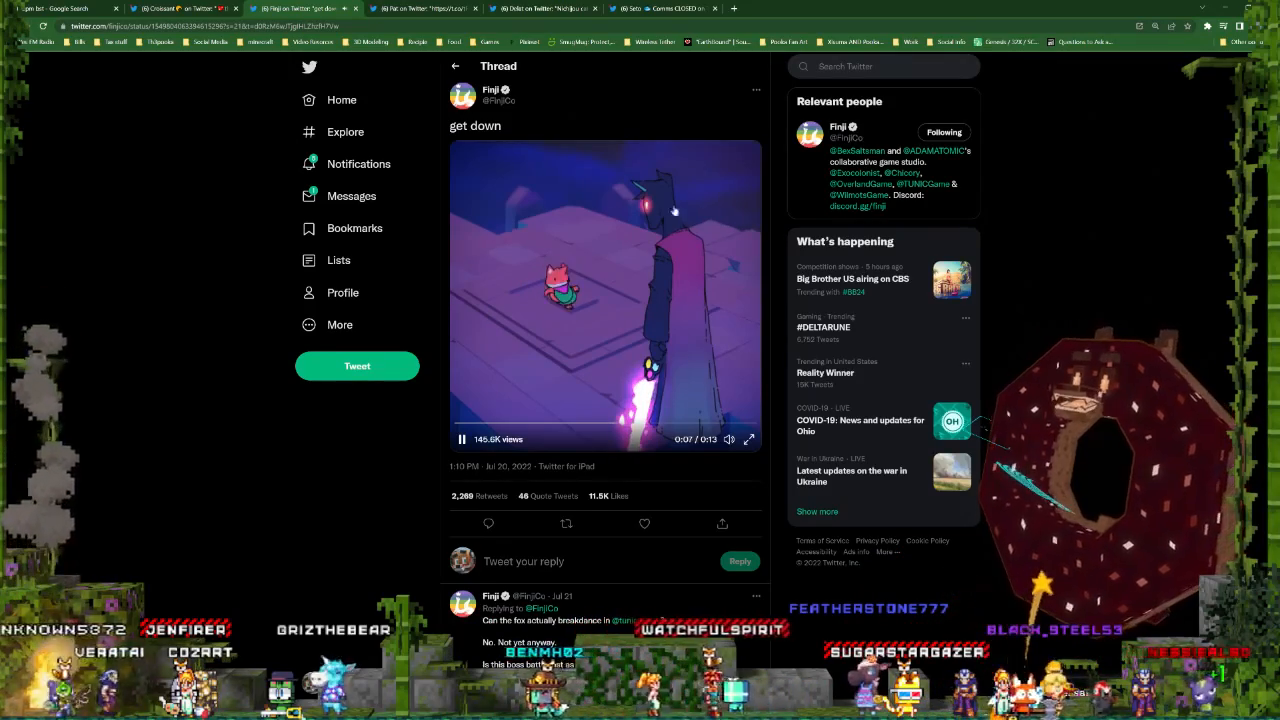
pyautogui.click(607, 289)
pyautogui.click(183, 8)
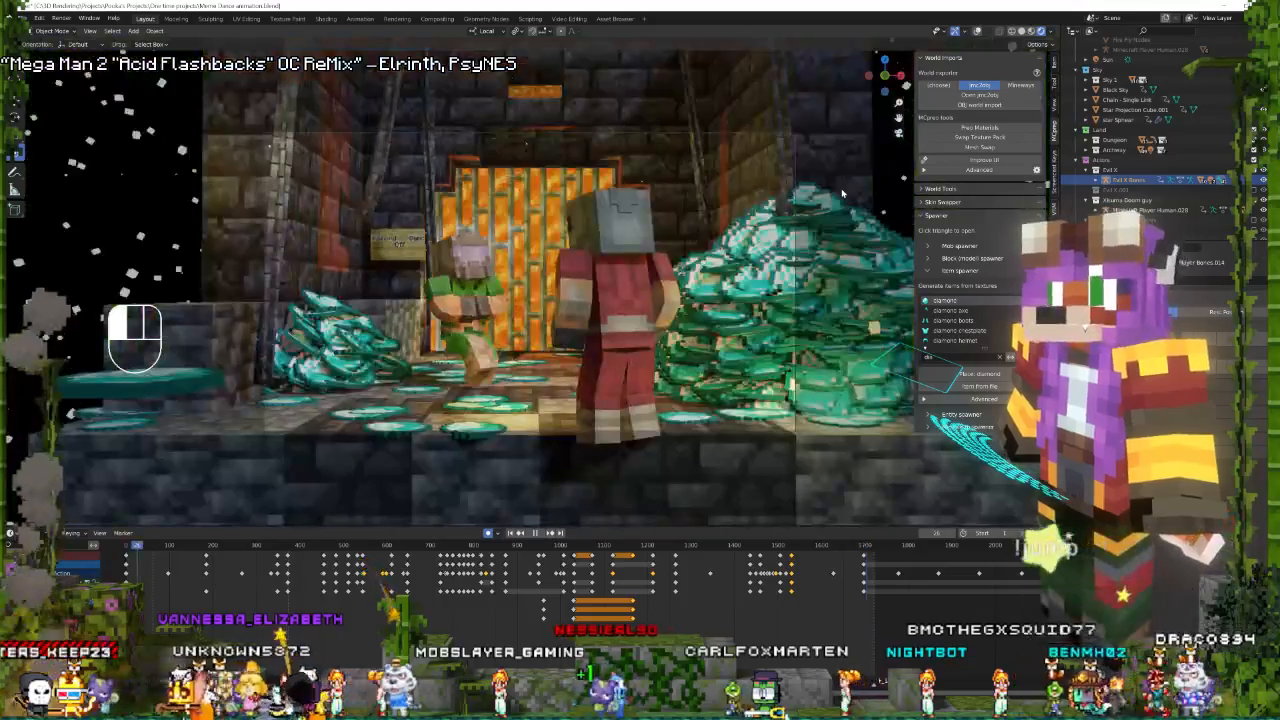
# In Blender, stop the dance playback, show the viewport overlays, and hide the Land and Sky collections.
pyautogui.press('space')
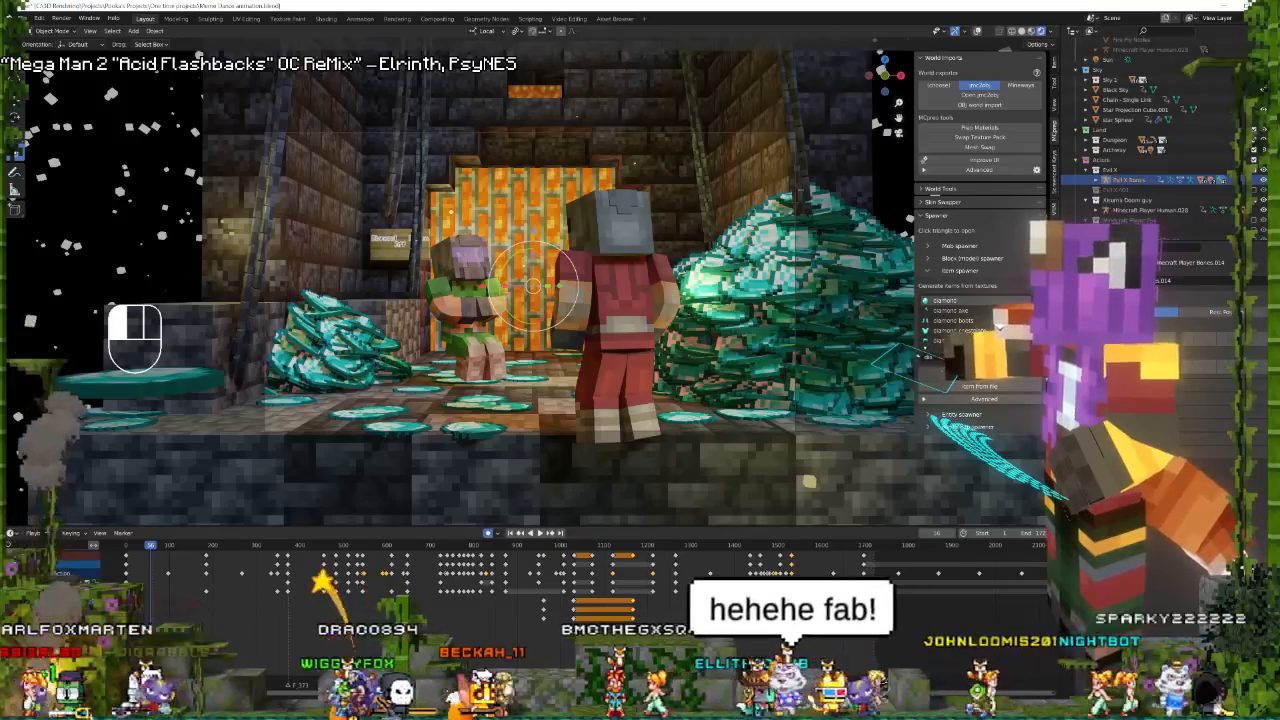
pyautogui.click(976, 36)
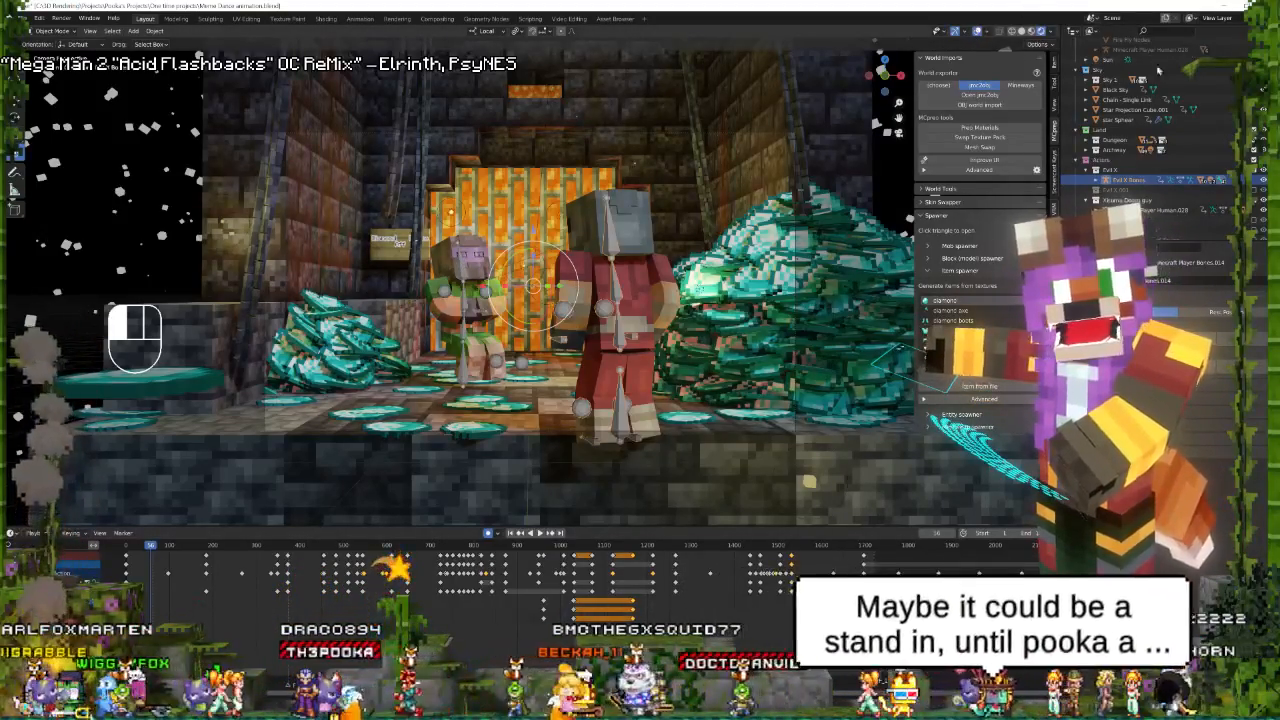
pyautogui.click(1254, 130)
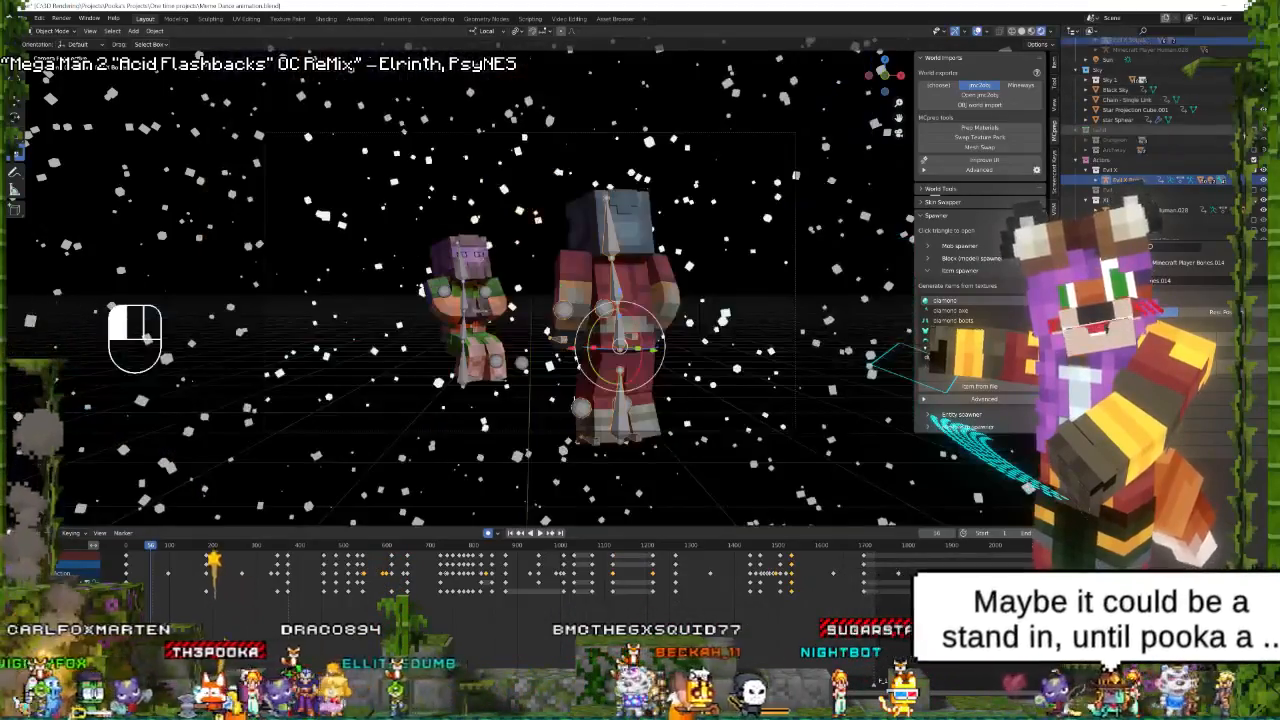
pyautogui.click(1254, 70)
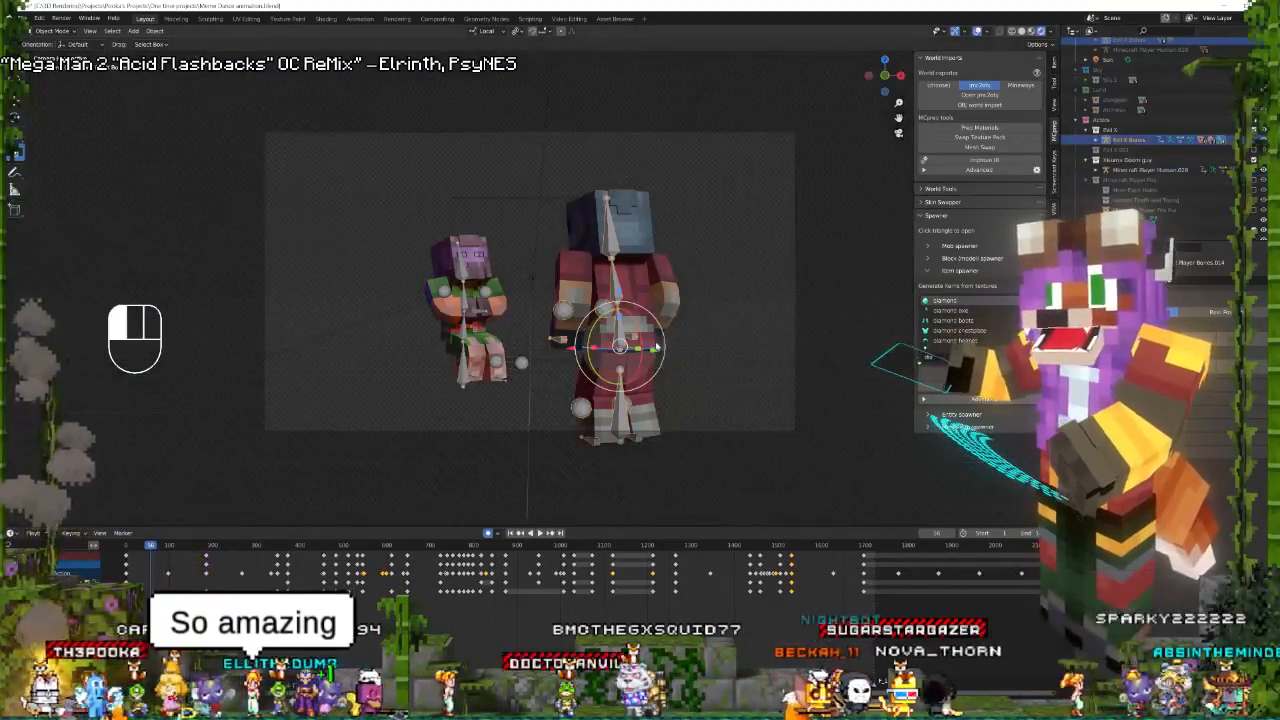
# In Pose Mode on the large red character, stretch the keyframes between about frames 1436 and 1530 outward from frame 1436.
pyautogui.hotkey('ctrl', 'Tab')
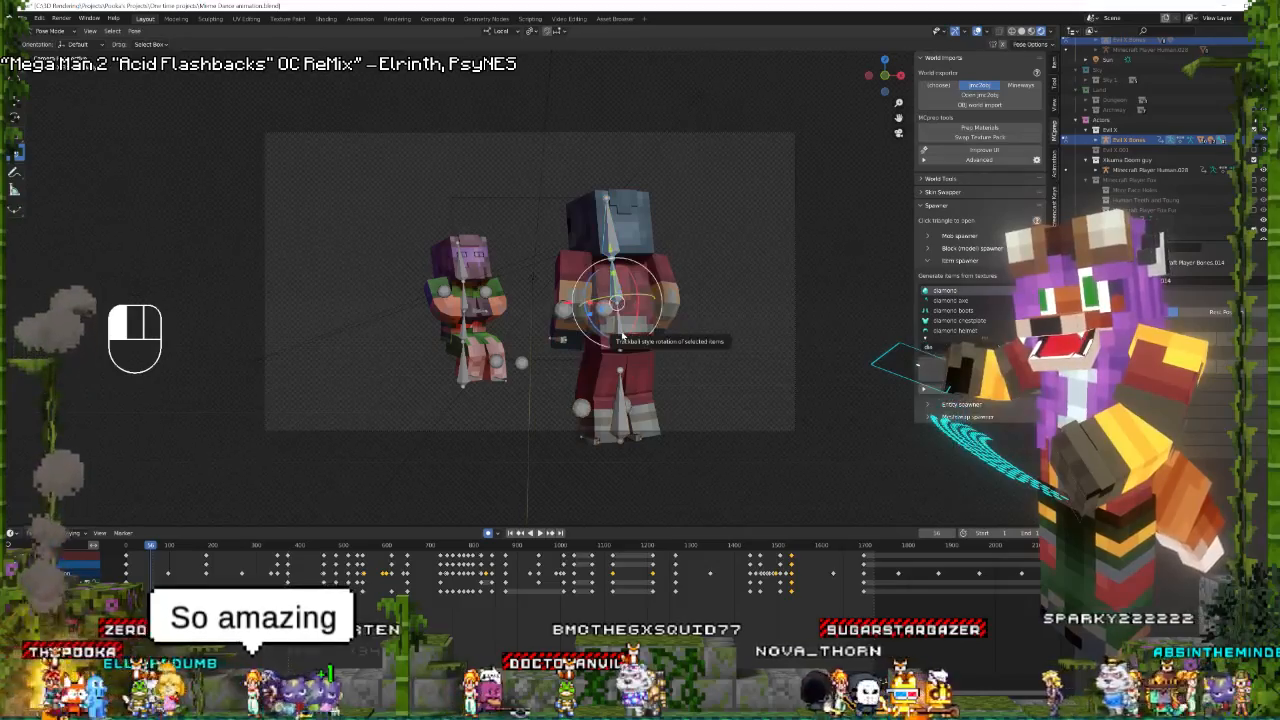
pyautogui.click(620, 405)
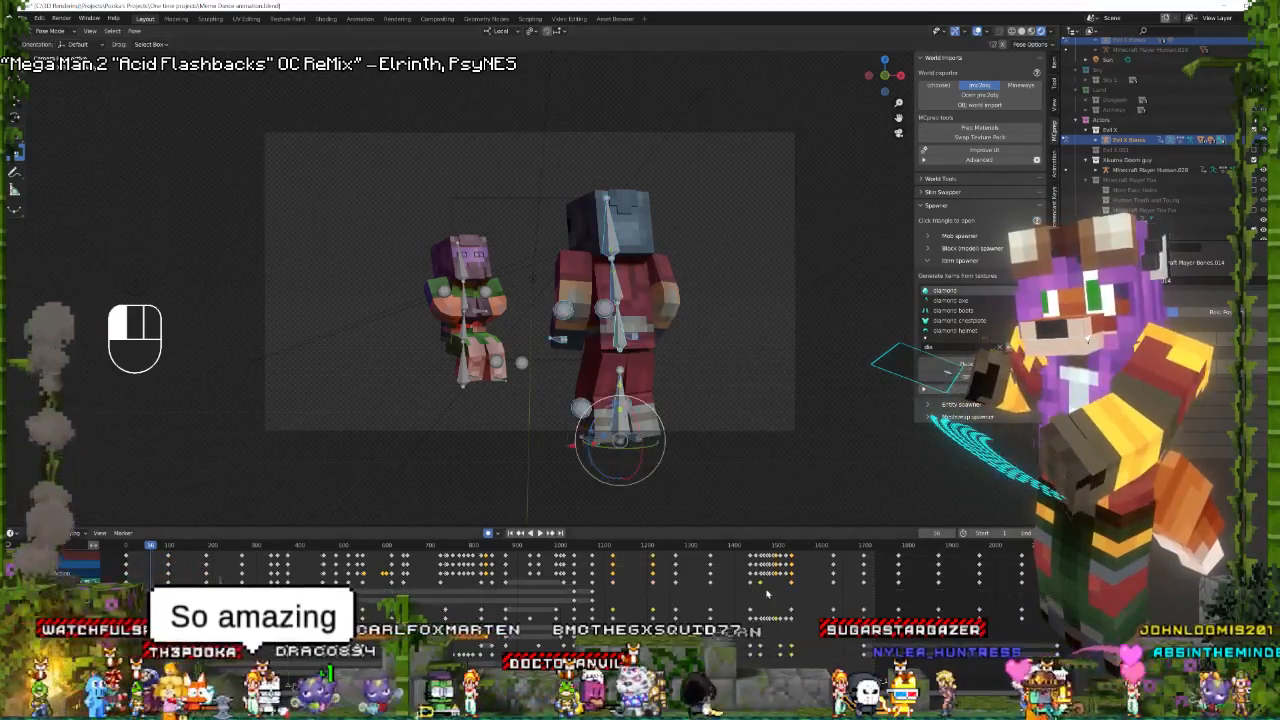
pyautogui.press('c')
pyautogui.moveTo(750, 557); pyautogui.dragTo(798, 559)
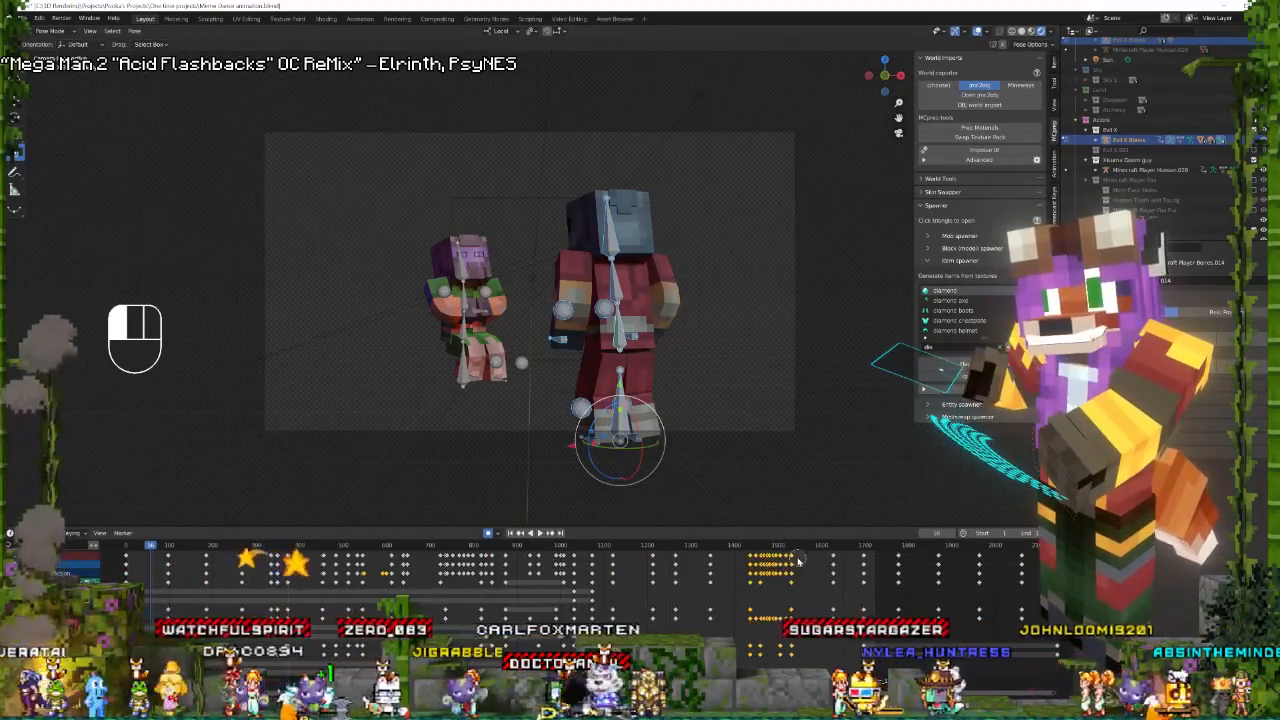
pyautogui.click(752, 567)
pyautogui.press('space')
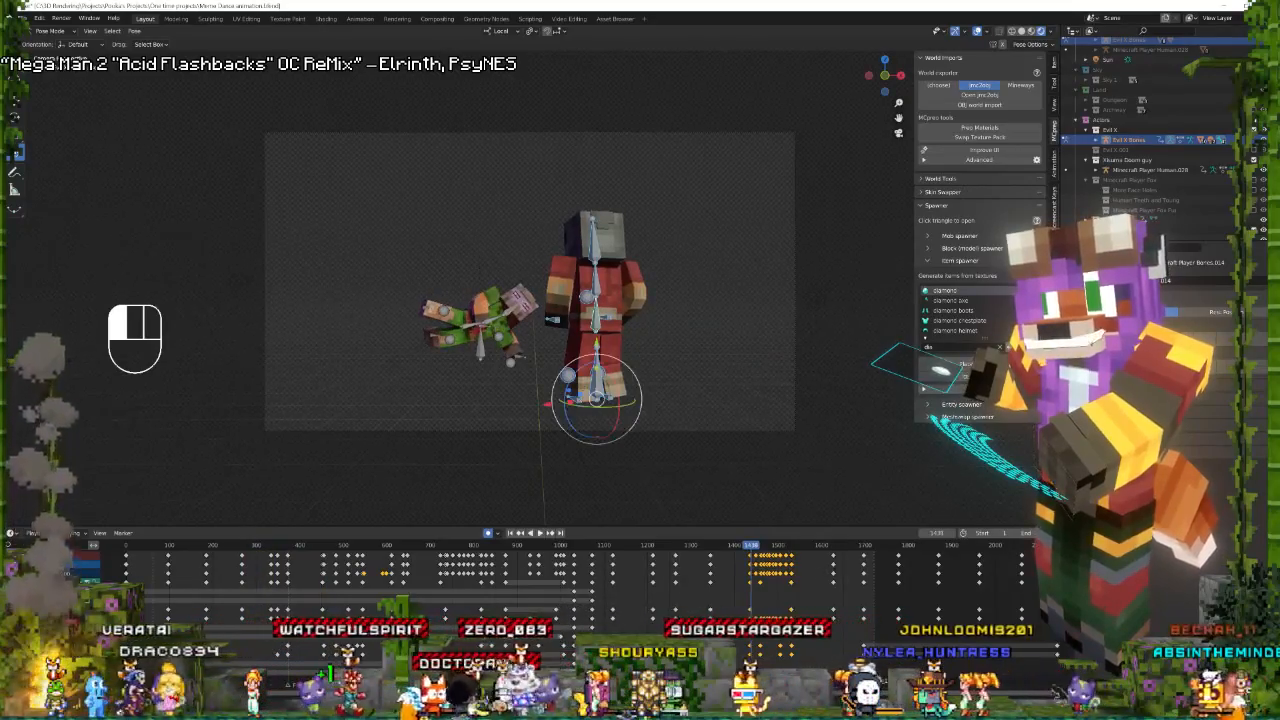
pyautogui.press('s')
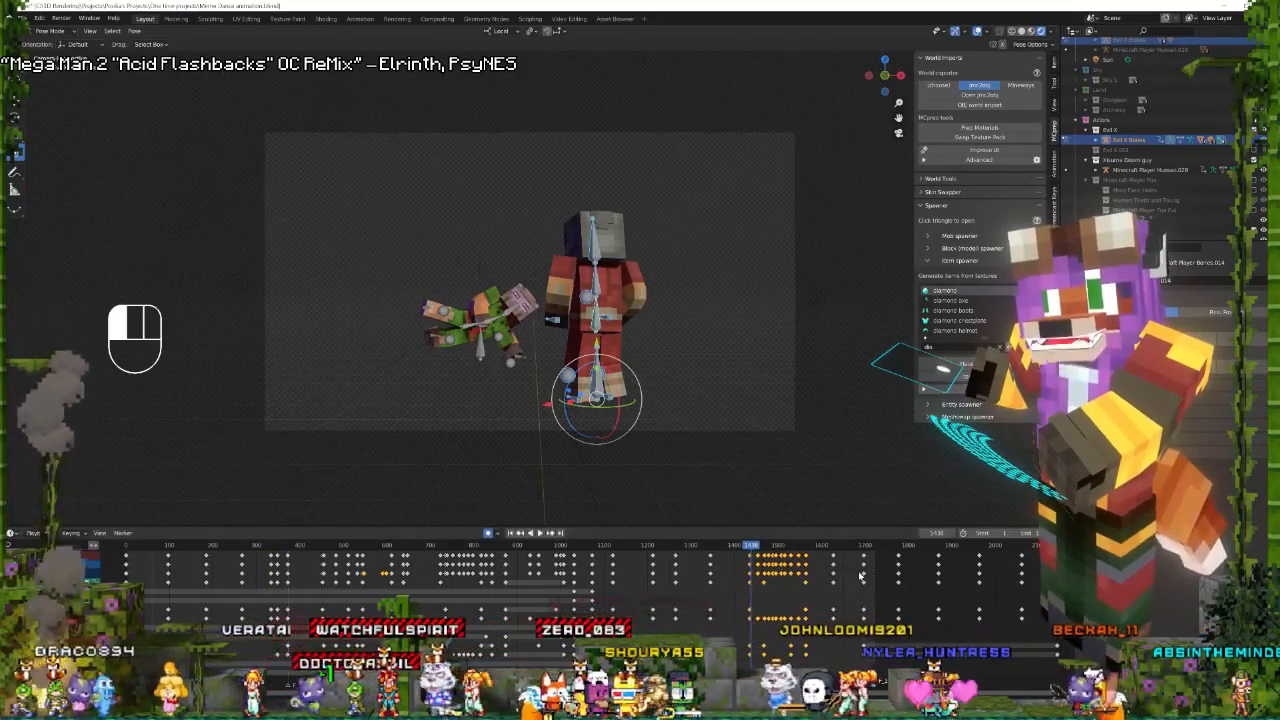
# Play back the stretched section of the red character's animation from frame 1436 to check its timing.
pyautogui.press('space')
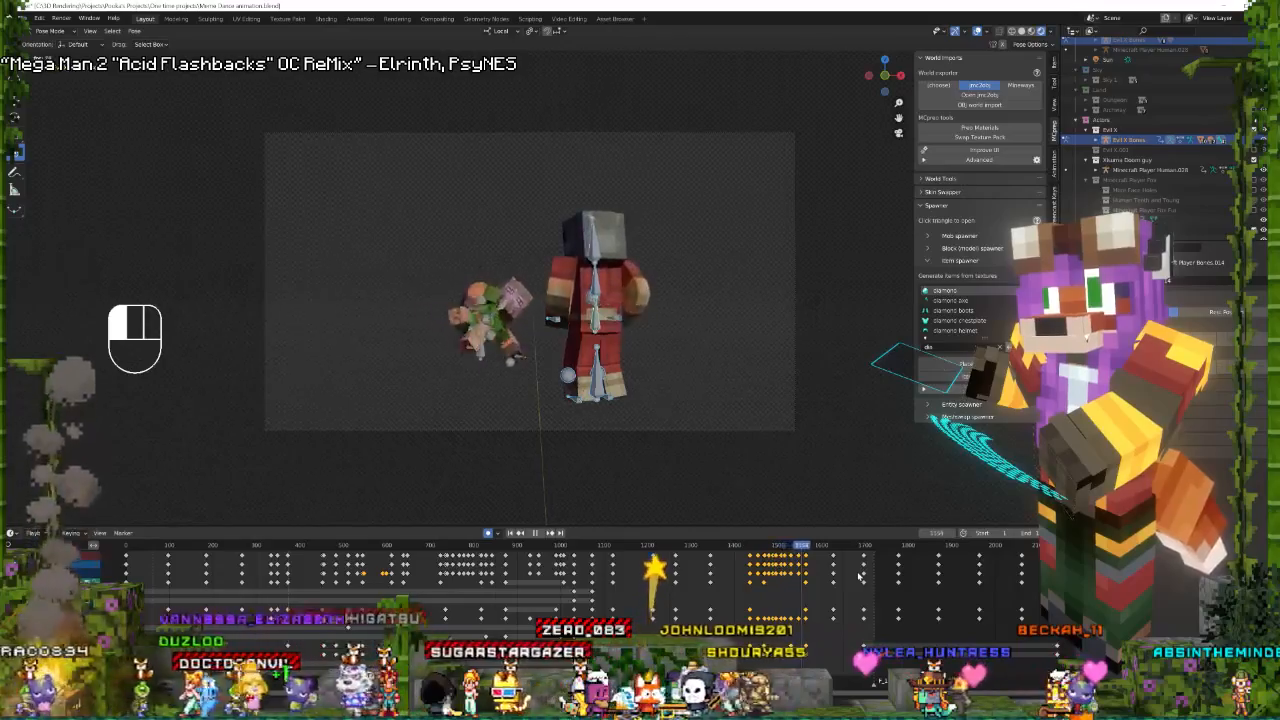
pyautogui.press('space')
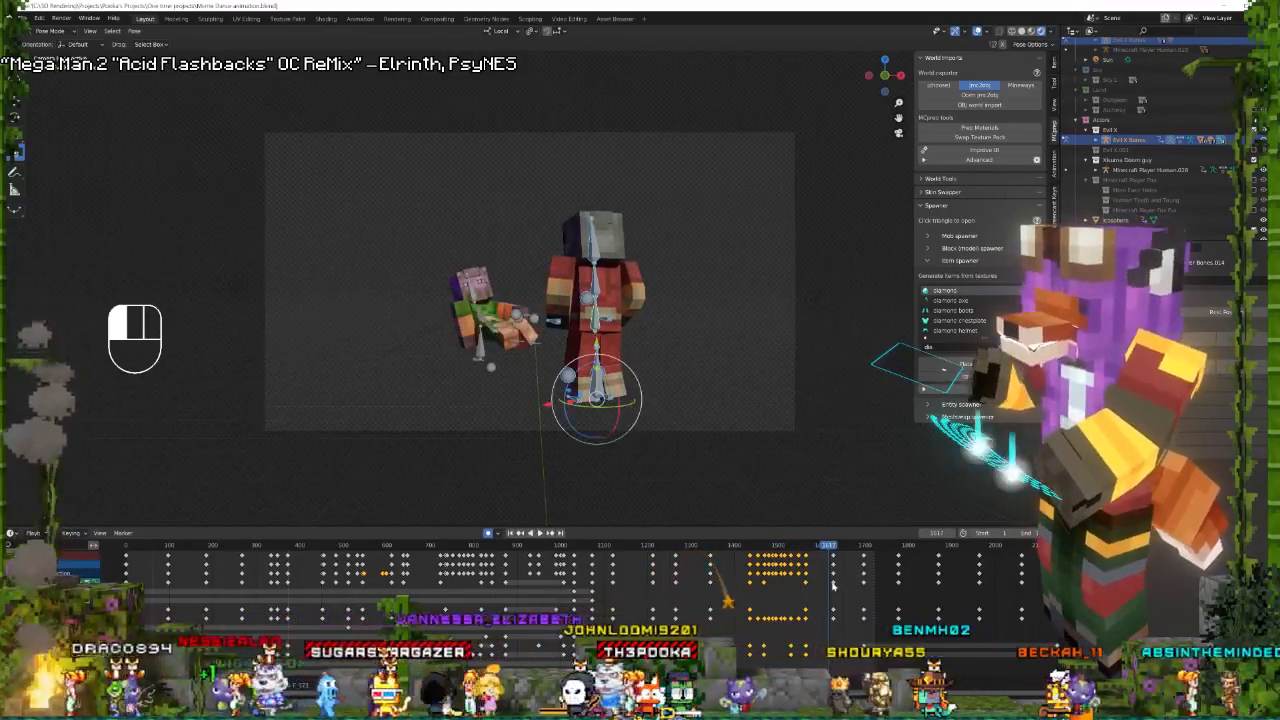
pyautogui.press('space')
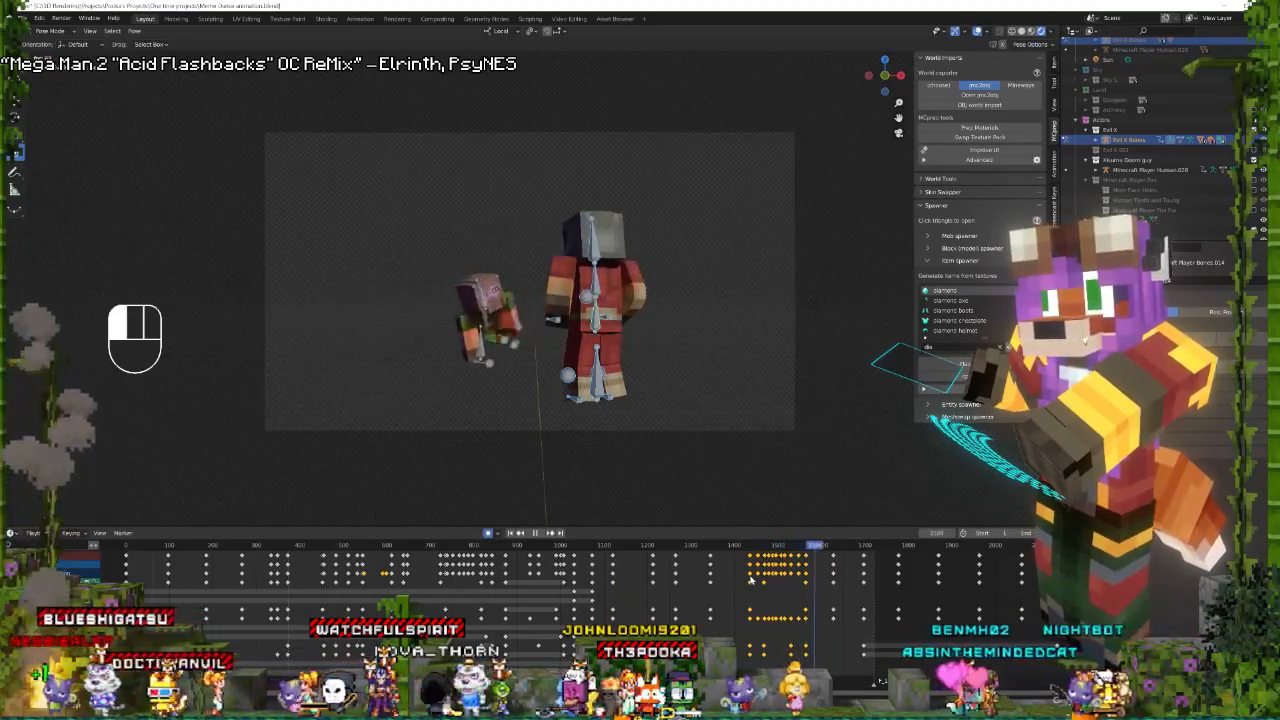
pyautogui.press('space')
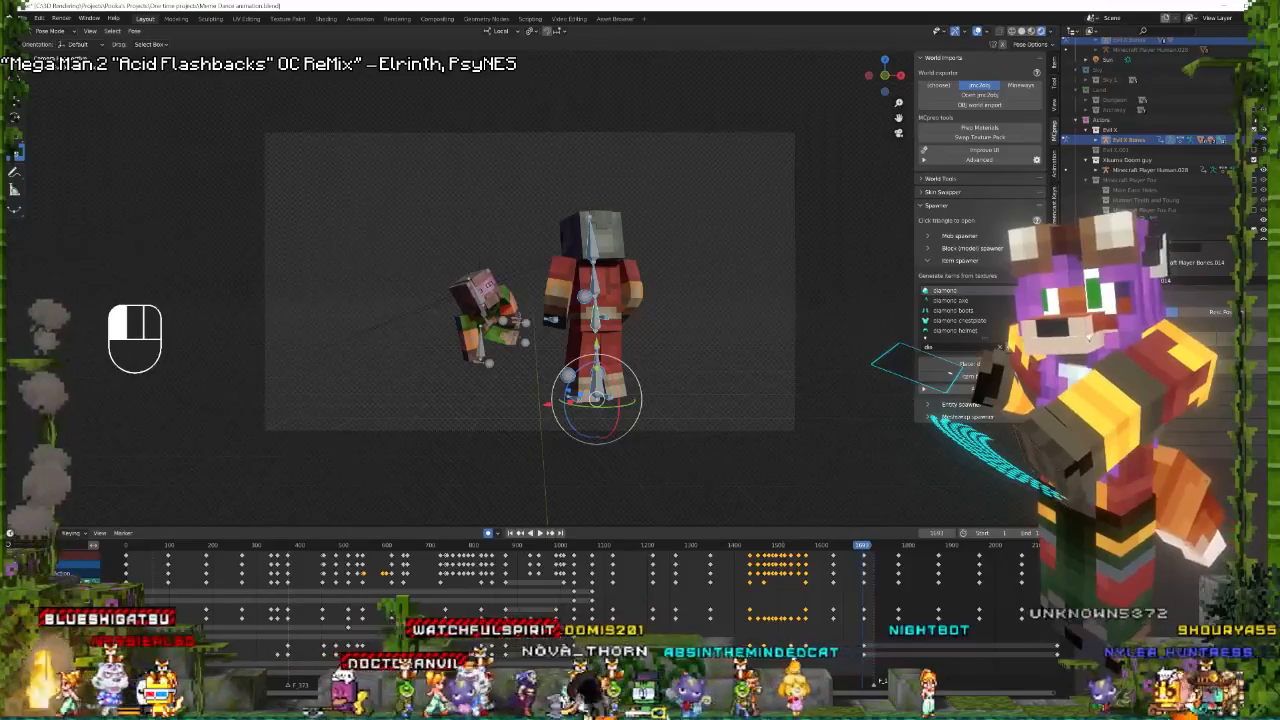
# At frame 1529, slightly rotate the red character's waist bone about local Z, and trackball-rotate the upper body bone.
pyautogui.click(791, 545)
pyautogui.moveTo(791, 545); pyautogui.dragTo(790, 545)
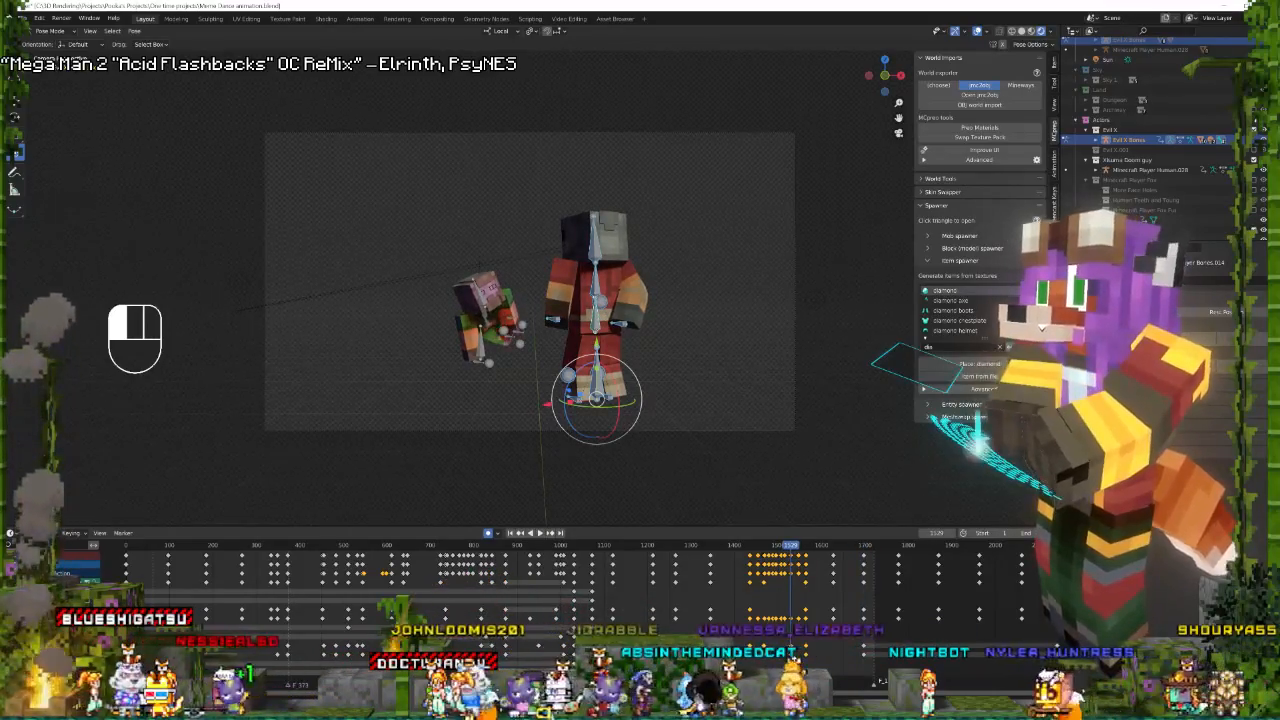
pyautogui.click(588, 326)
pyautogui.moveTo(580, 308); pyautogui.dragTo(582, 310)
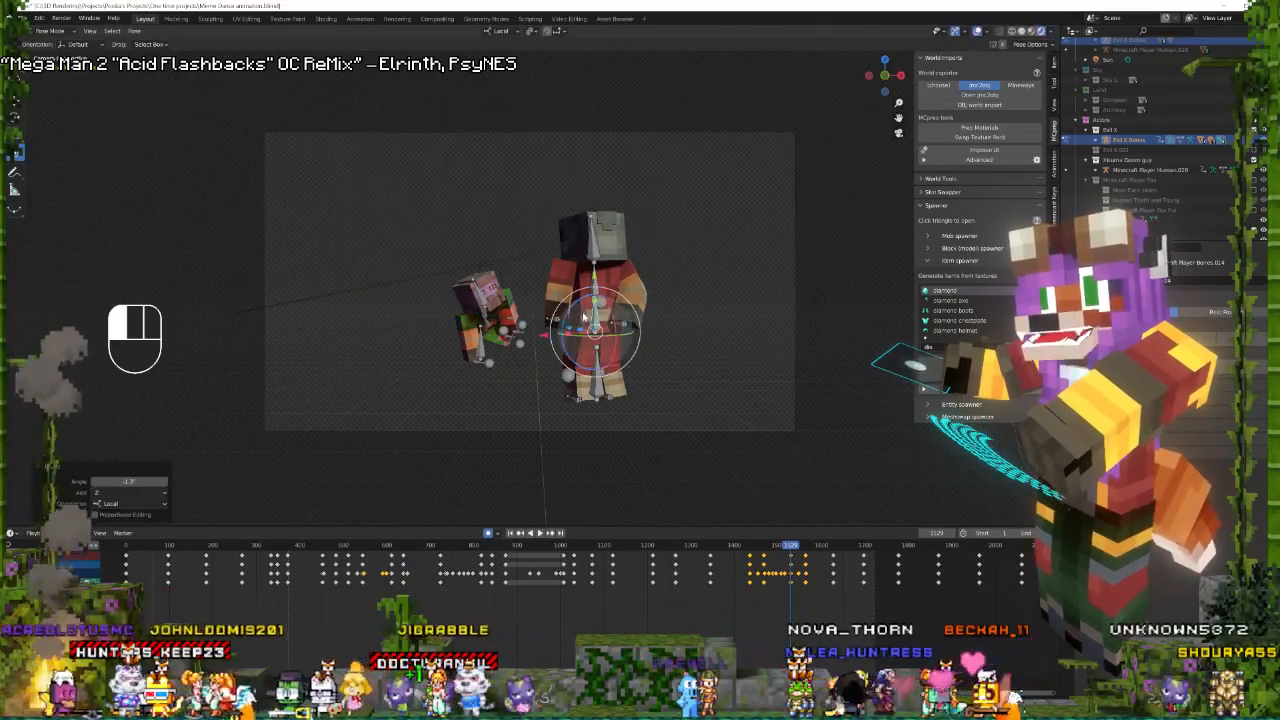
pyautogui.click(595, 295)
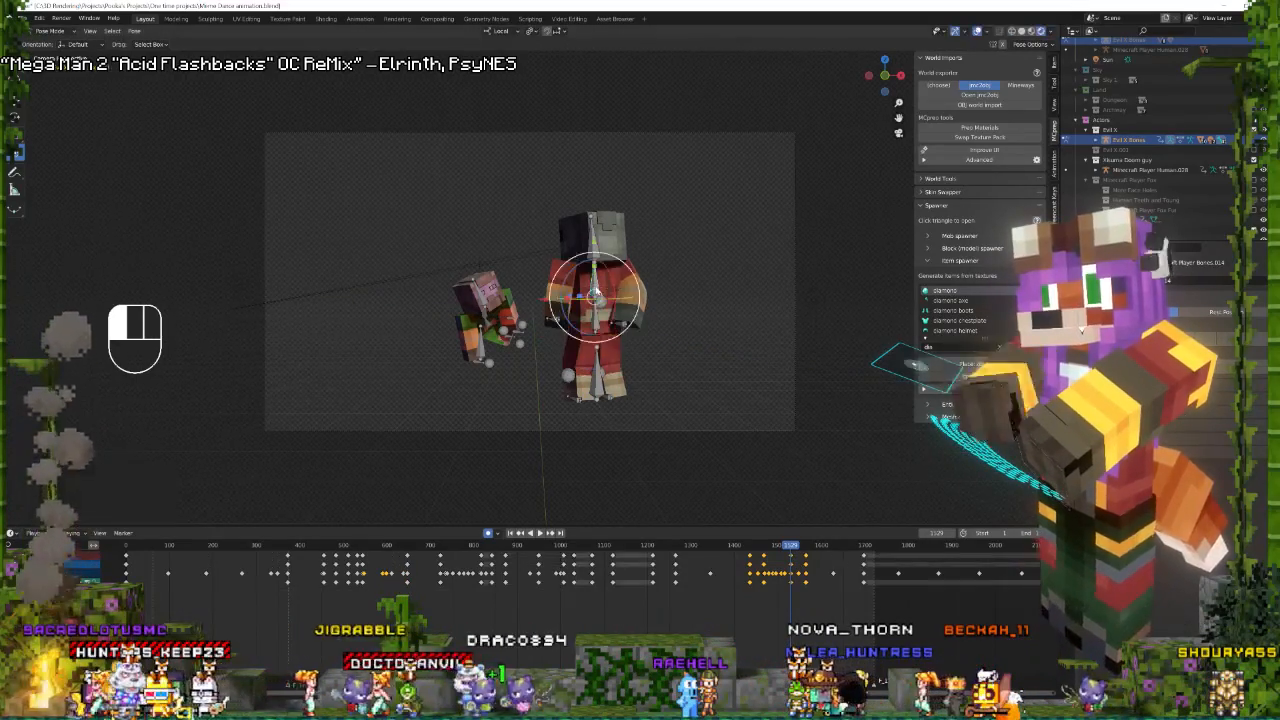
pyautogui.click(658, 323)
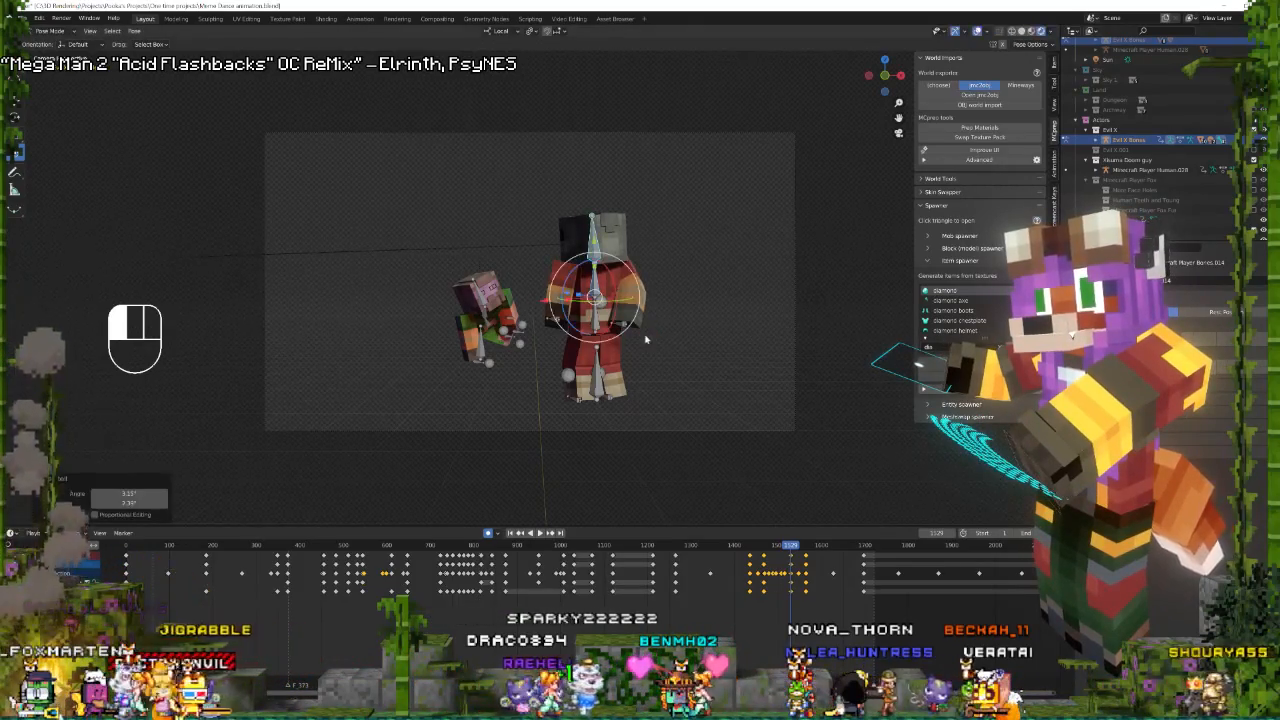
# Play the animation past frame 1529 to check the adjusted body rotation.
pyautogui.click(758, 596)
pyautogui.press('space')
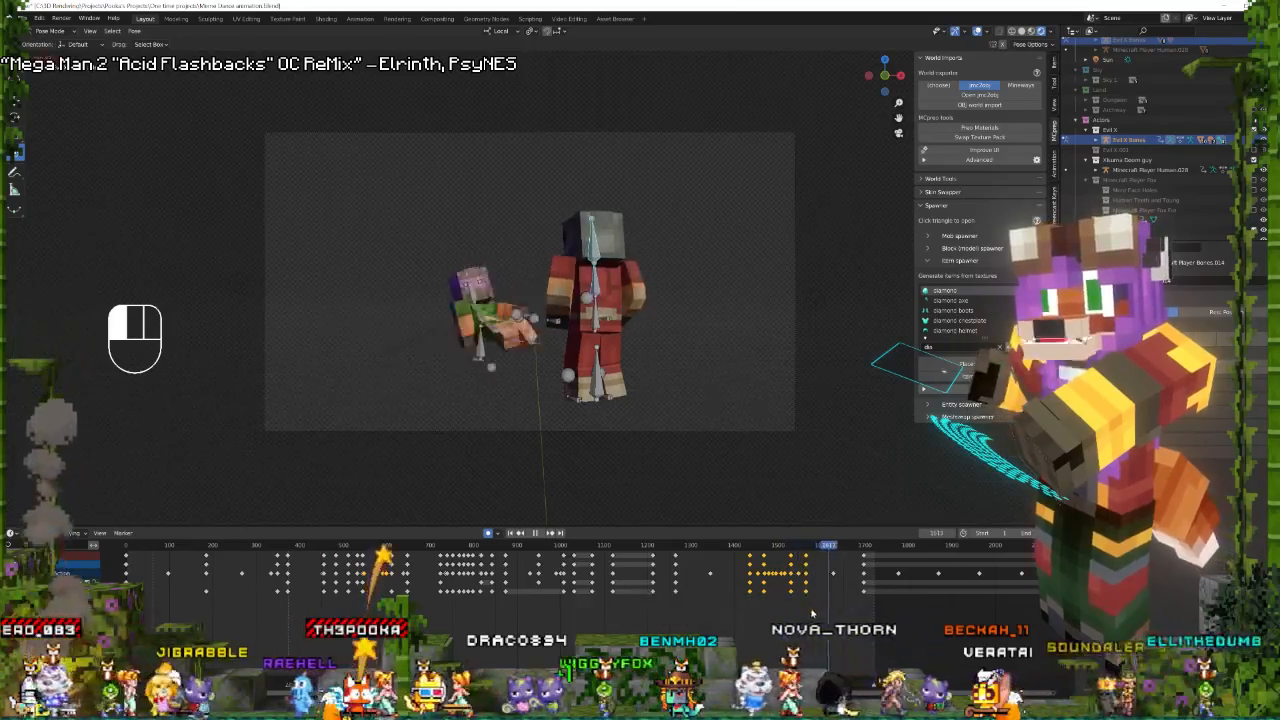
pyautogui.press('space')
pyautogui.scroll(3, 844, 597)
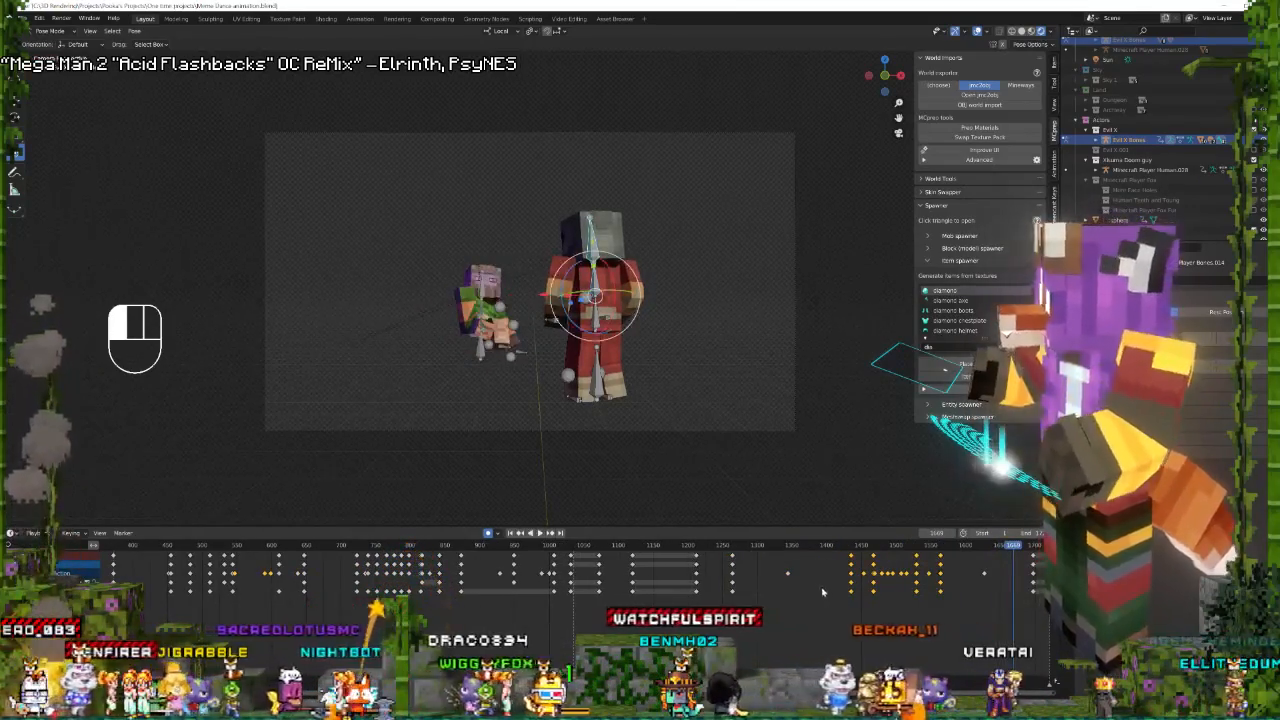
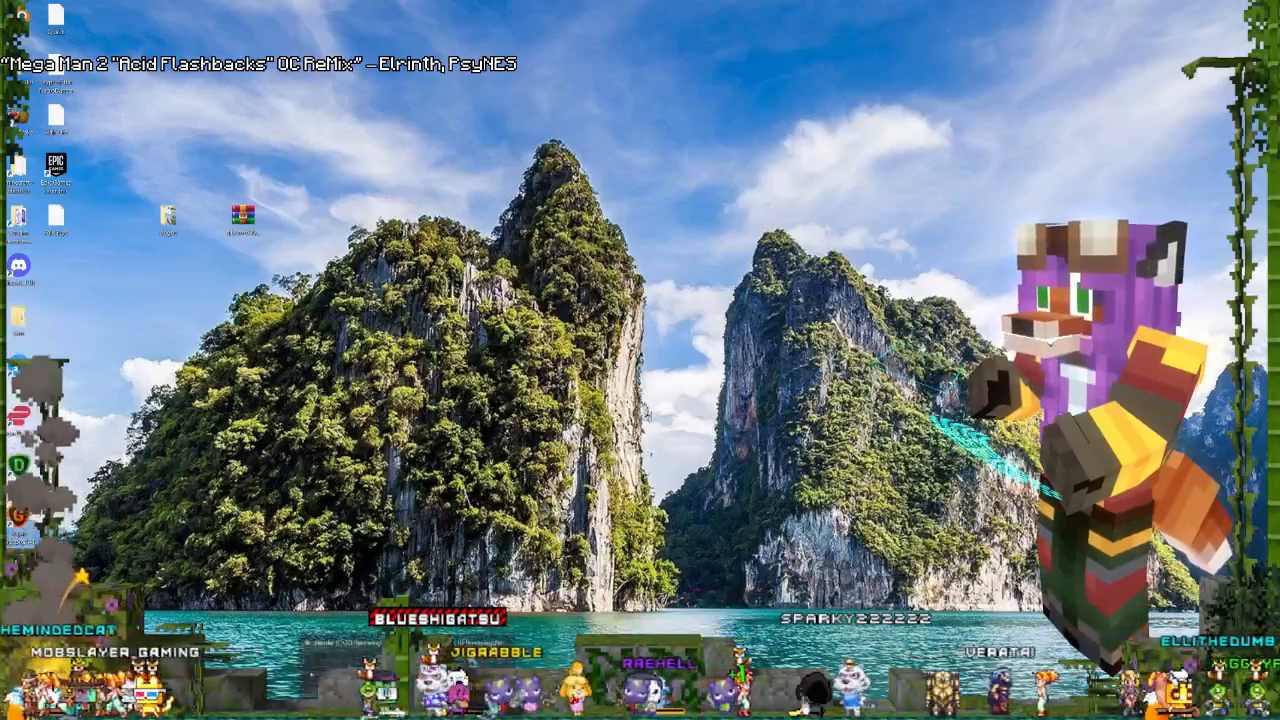
# Switch to the Blender window with the Pooka Effects file and close it, saving its changes.
pyautogui.click(473, 658)
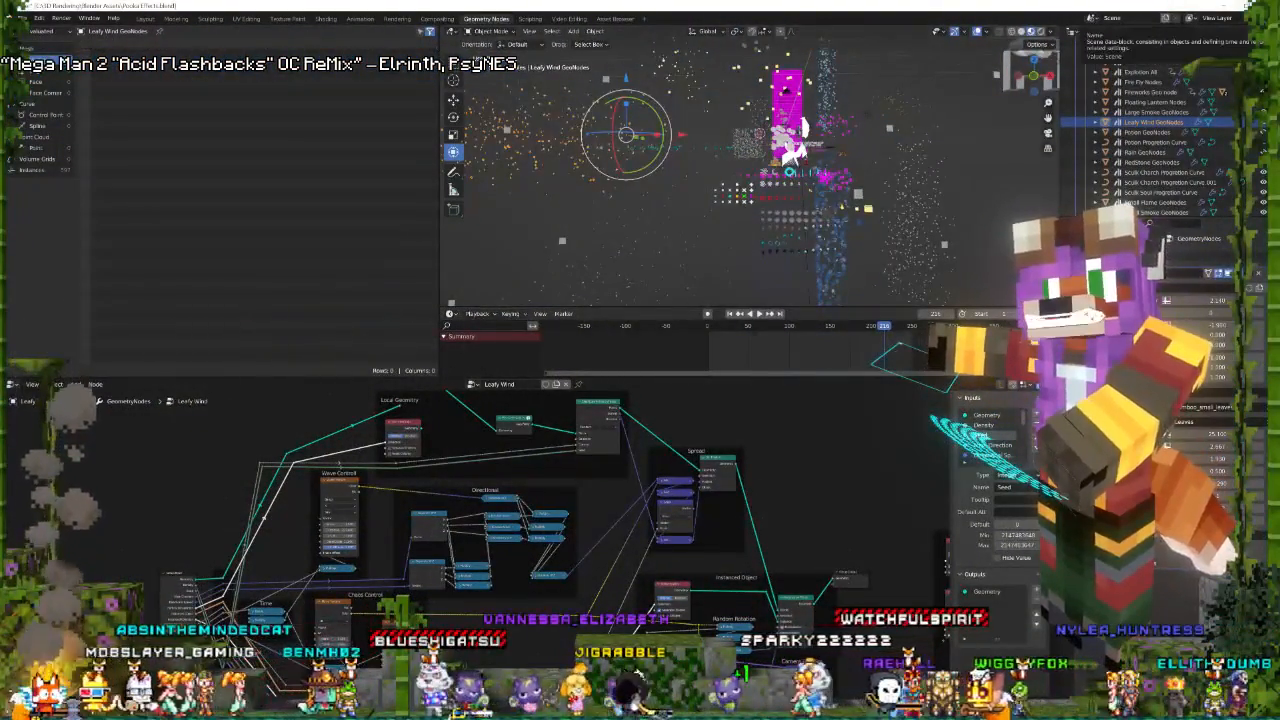
pyautogui.click(1247, 5)
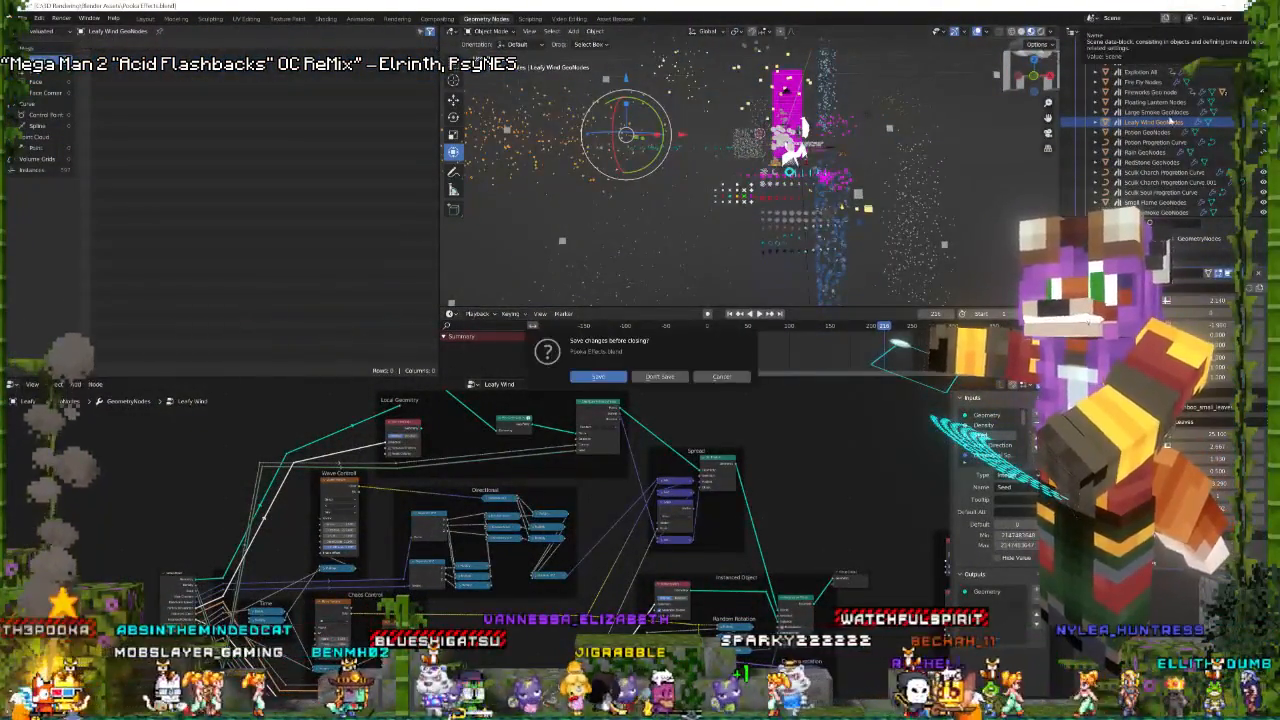
pyautogui.click(598, 377)
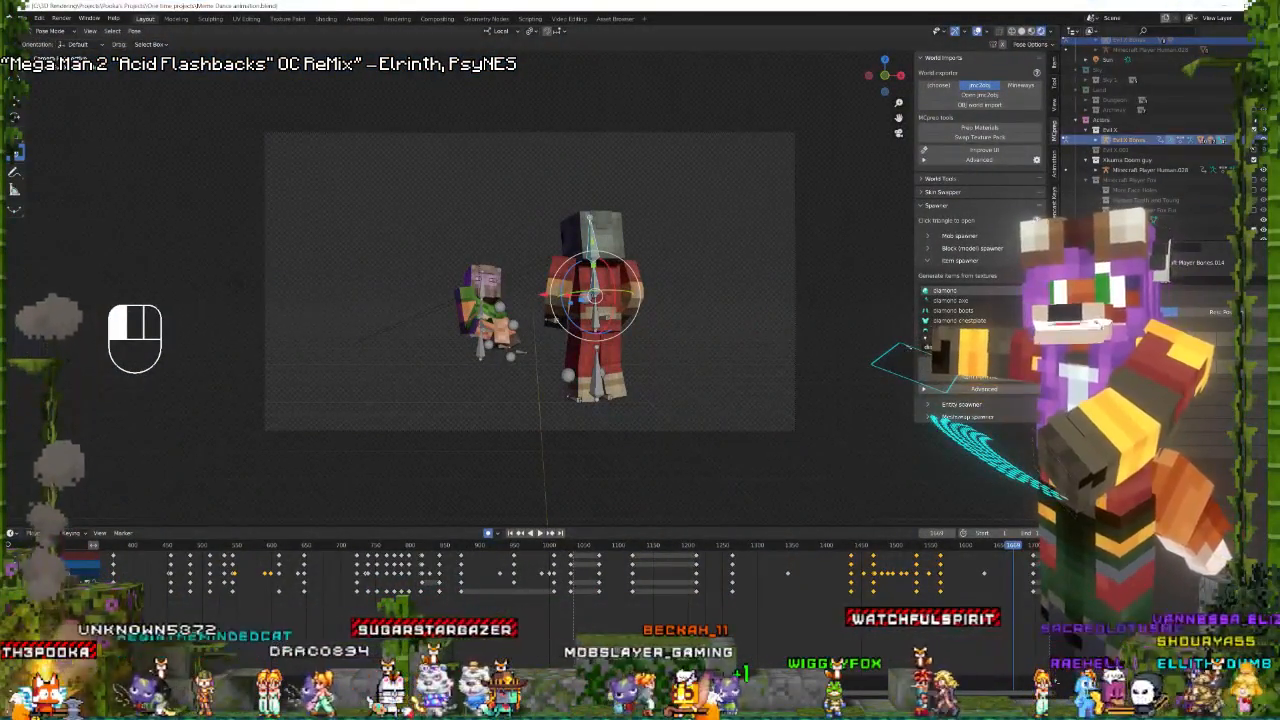
# In the dance animation file, go to frame 261 and show the Land collection again.
pyautogui.scroll(-11, 363, 628)
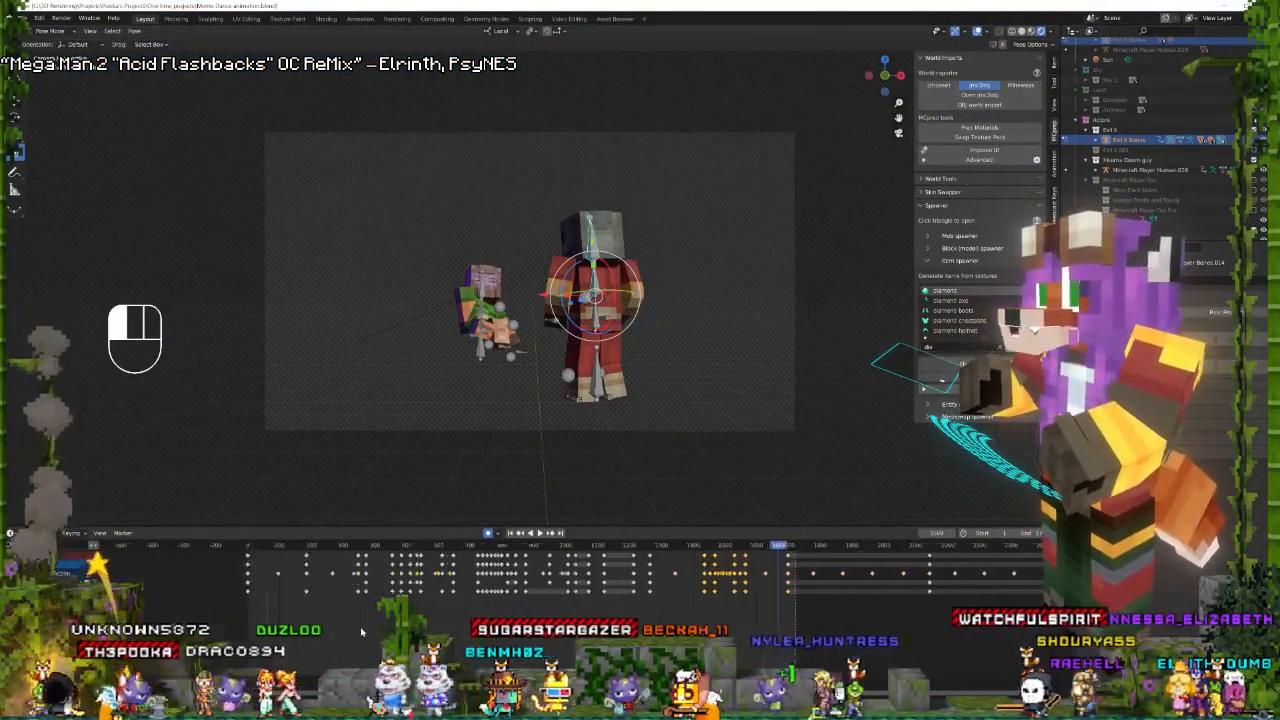
pyautogui.click(350, 610)
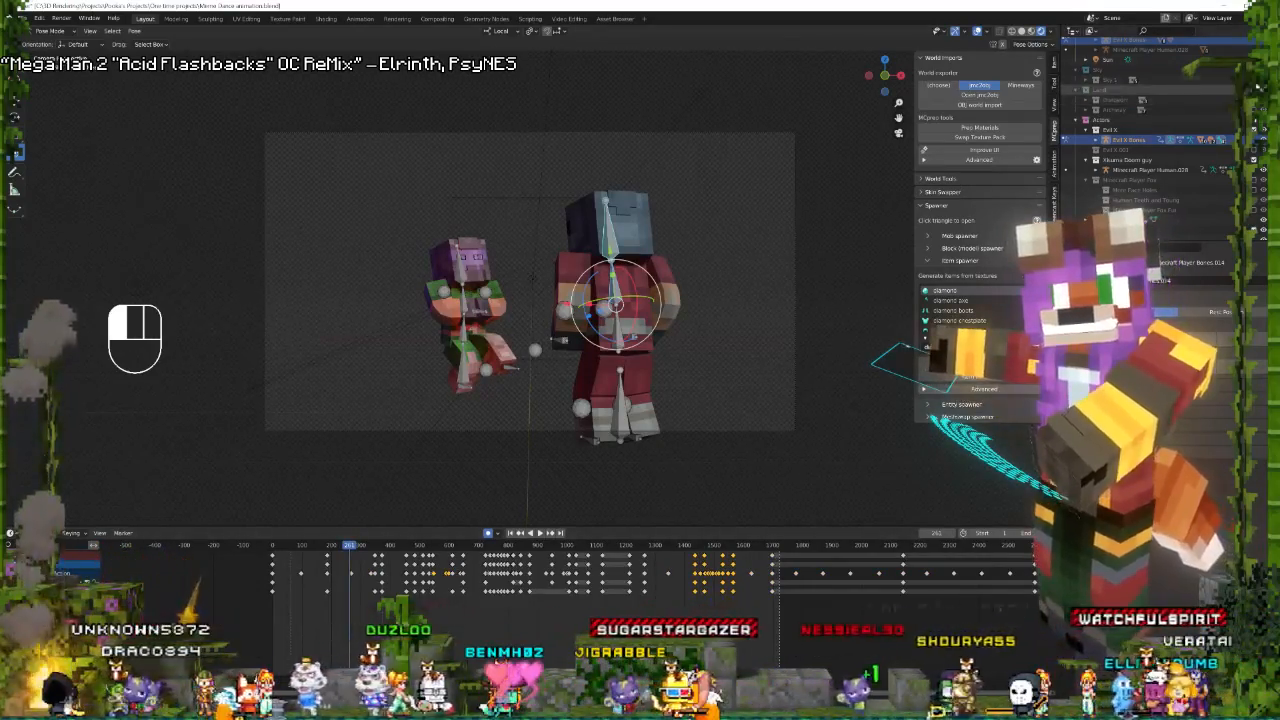
pyautogui.click(1254, 90)
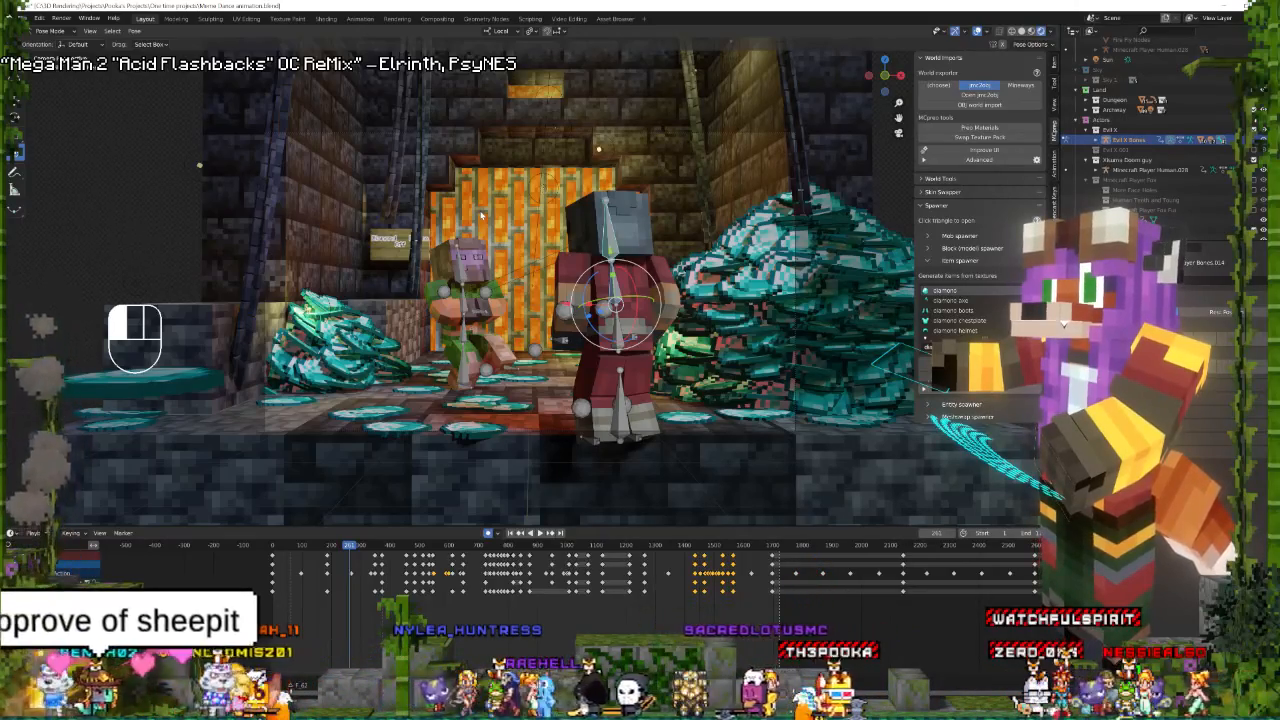
# Deselect the rig's bones, return to Object Mode, and select the small floating lights around the dungeon.
pyautogui.click(598, 150)
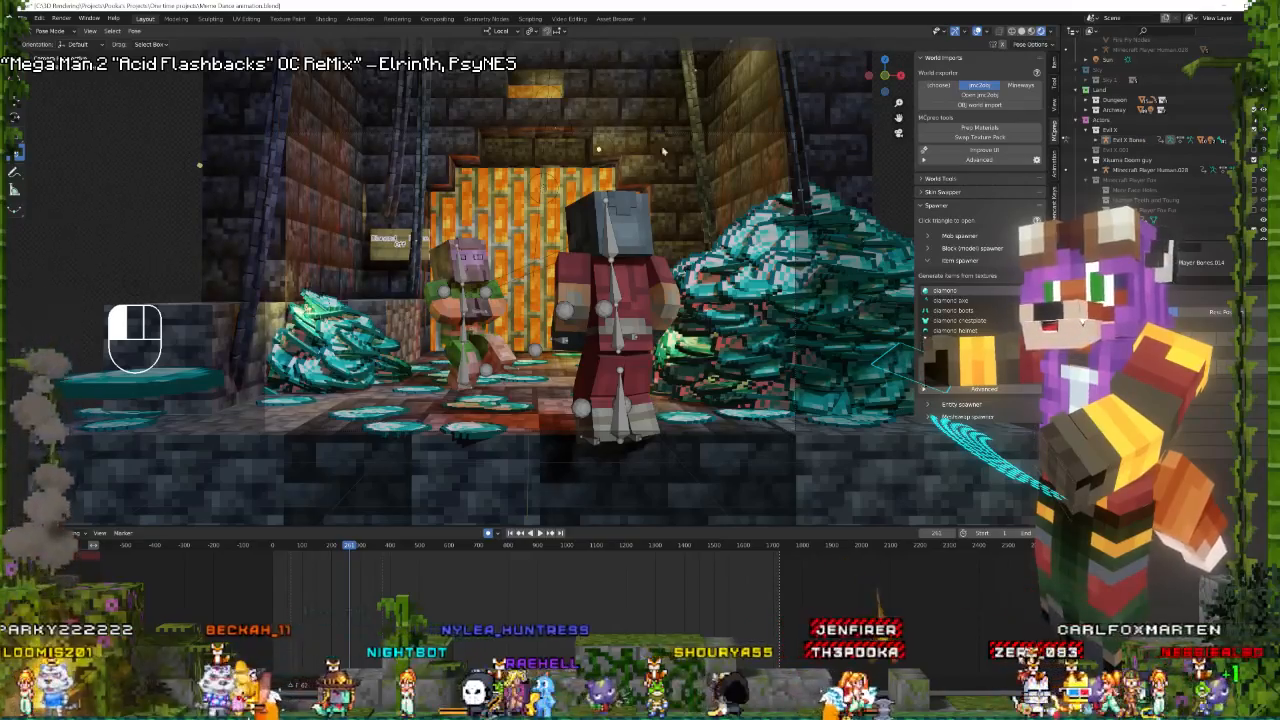
pyautogui.moveTo(603, 202); pyautogui.dragTo(634, 243, button='middle')
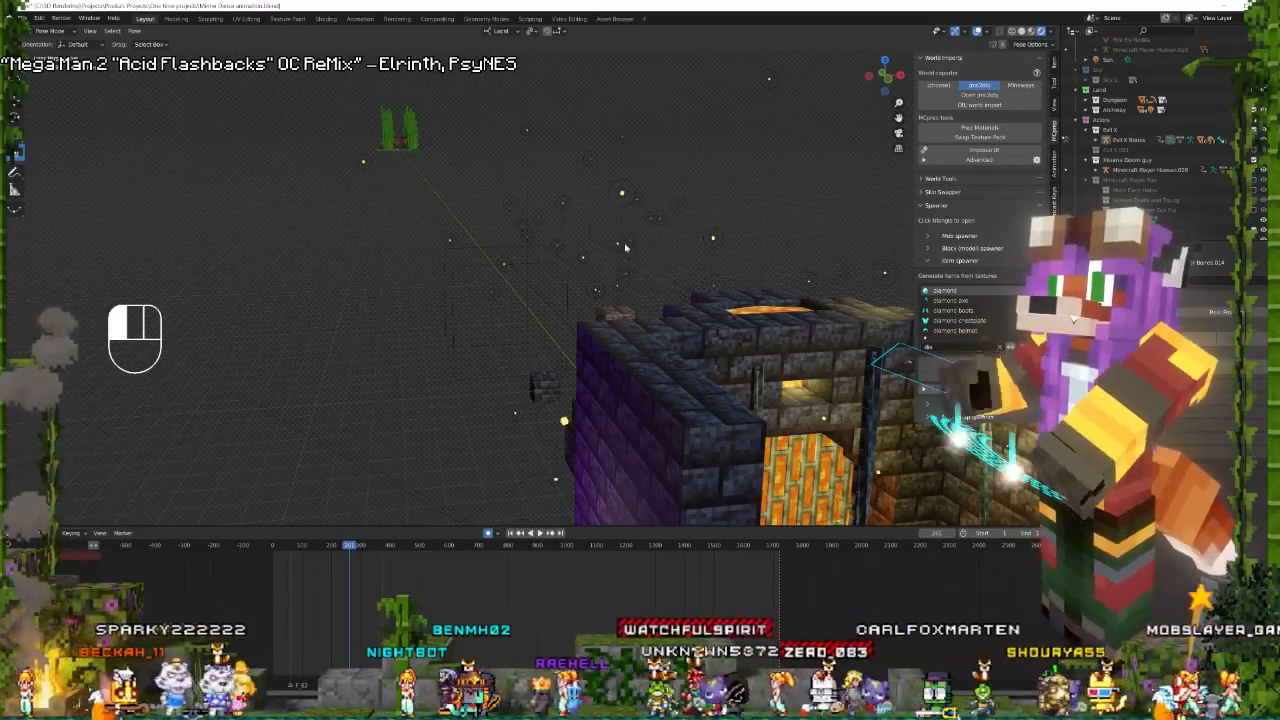
pyautogui.hotkey('ctrl', 'Tab')
pyautogui.press('a')
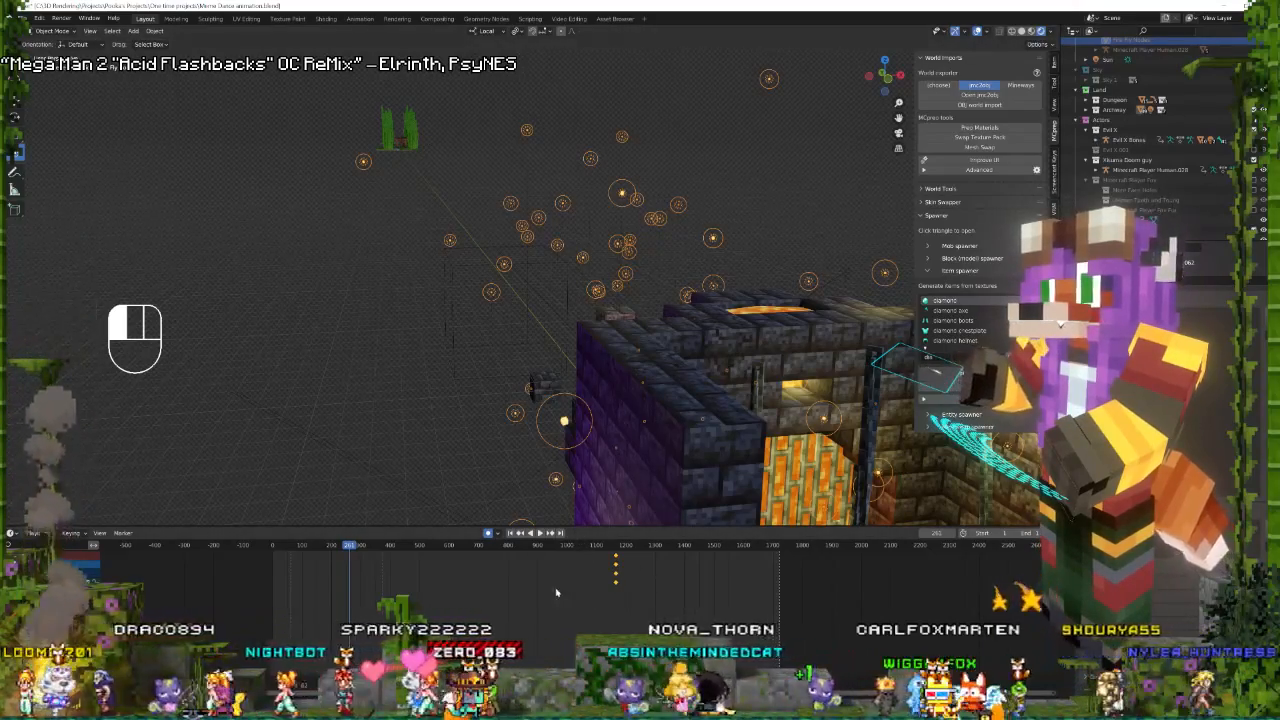
# Play through to about frame 1032 and keyframe the floating lights' location, rotation and scale ahead of their existing keyframe.
pyautogui.press('space')
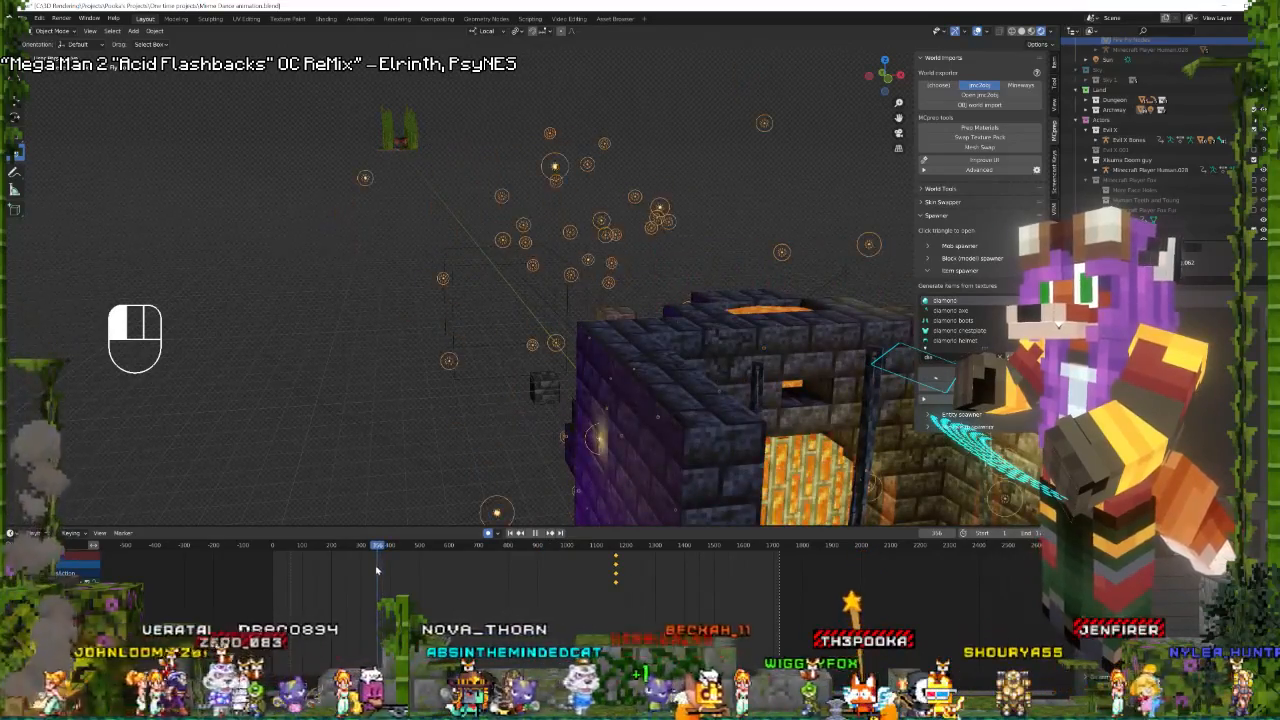
pyautogui.moveTo(377, 570); pyautogui.dragTo(376, 594)
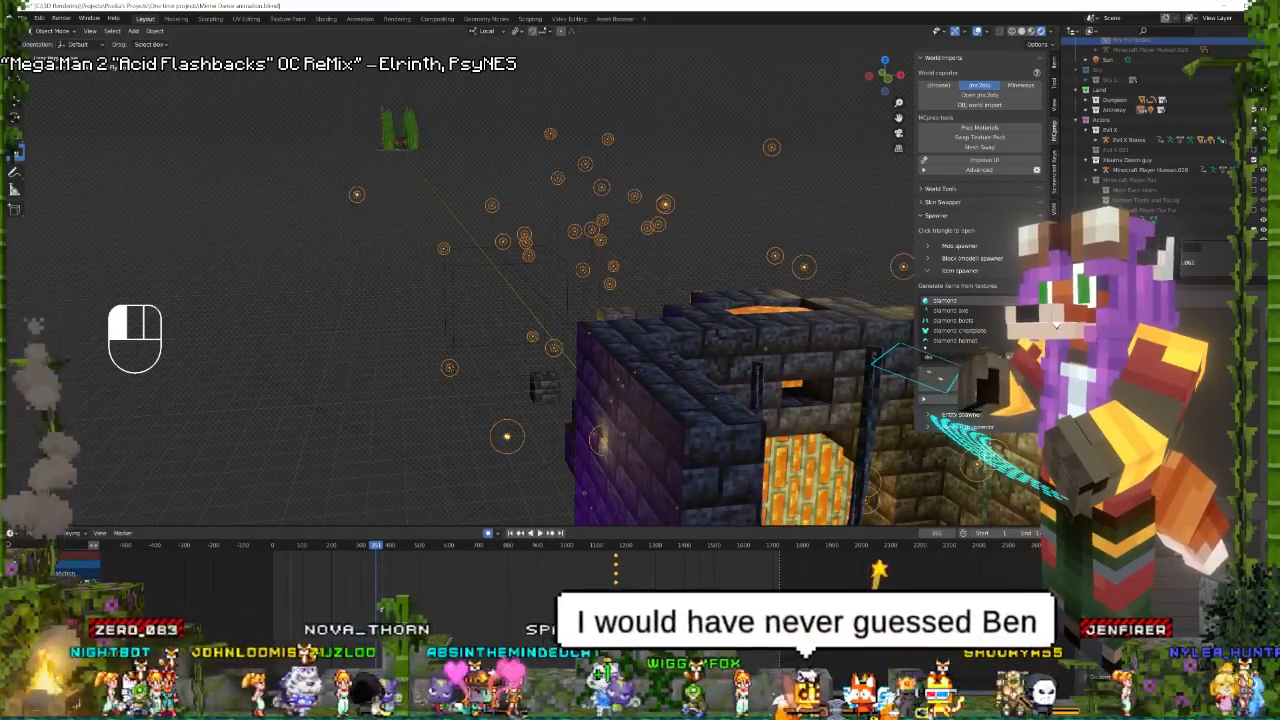
pyautogui.press('space')
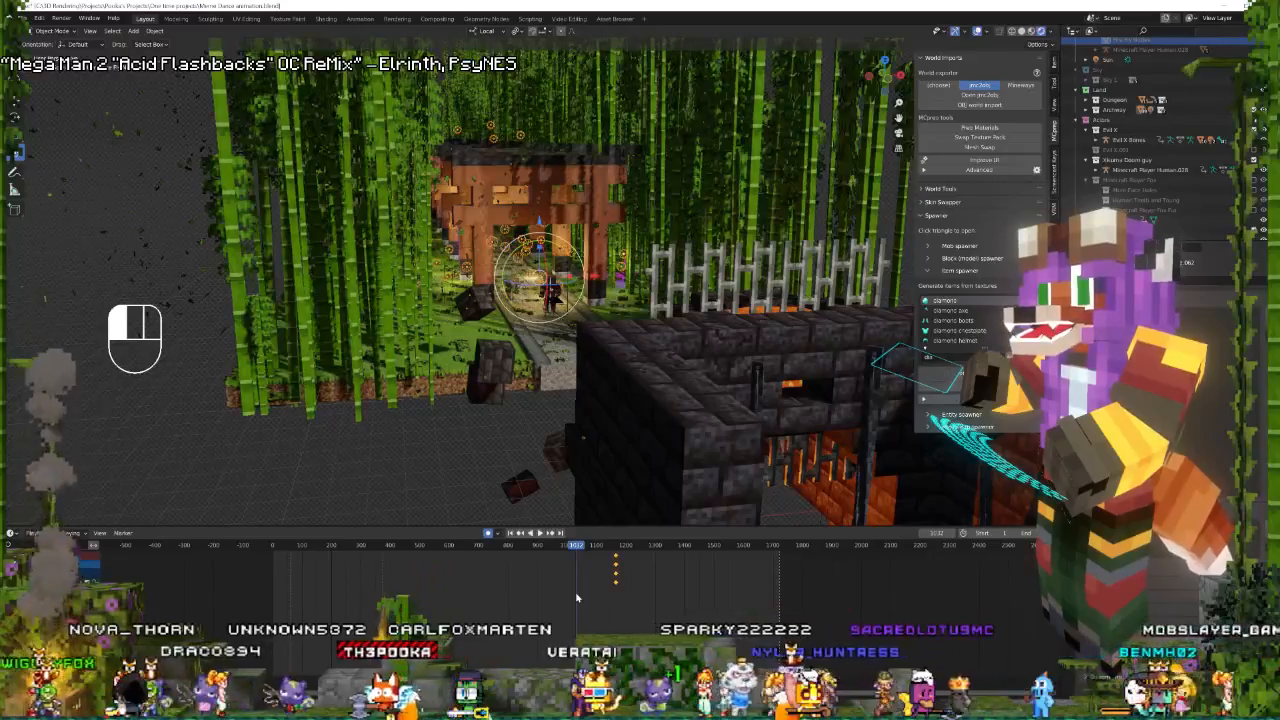
pyautogui.press('space')
pyautogui.press('i')
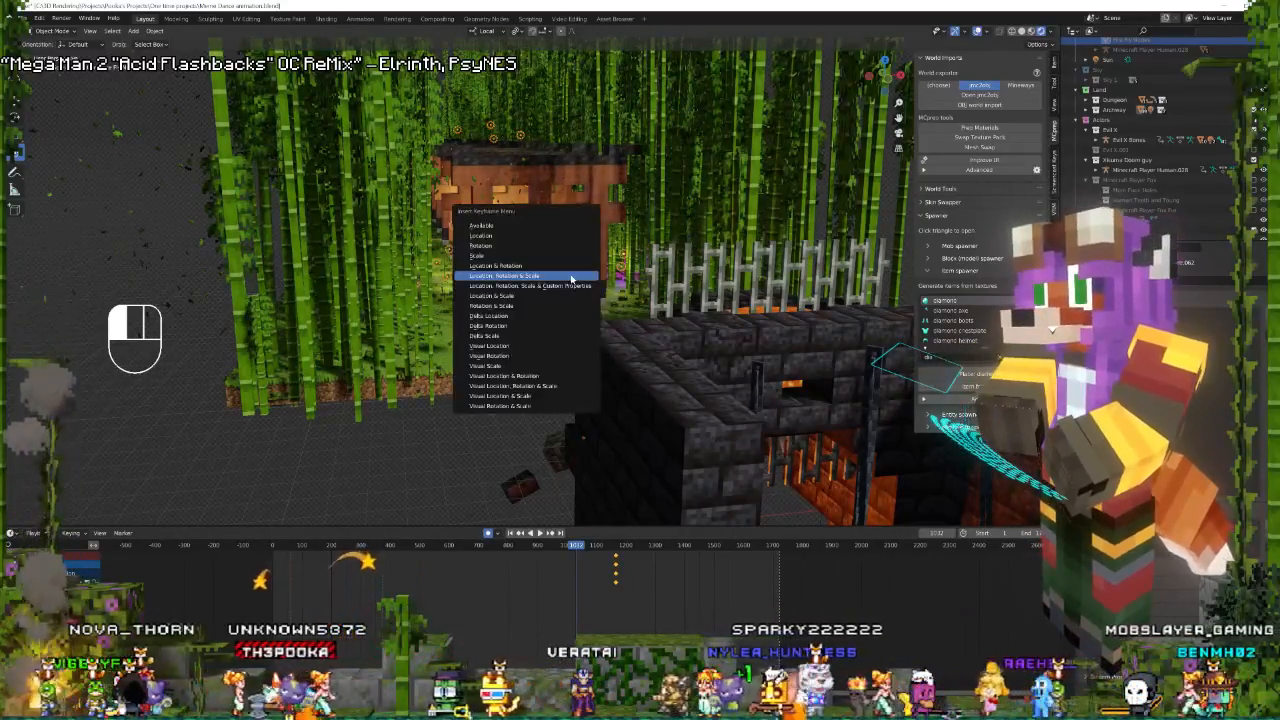
pyautogui.click(572, 276)
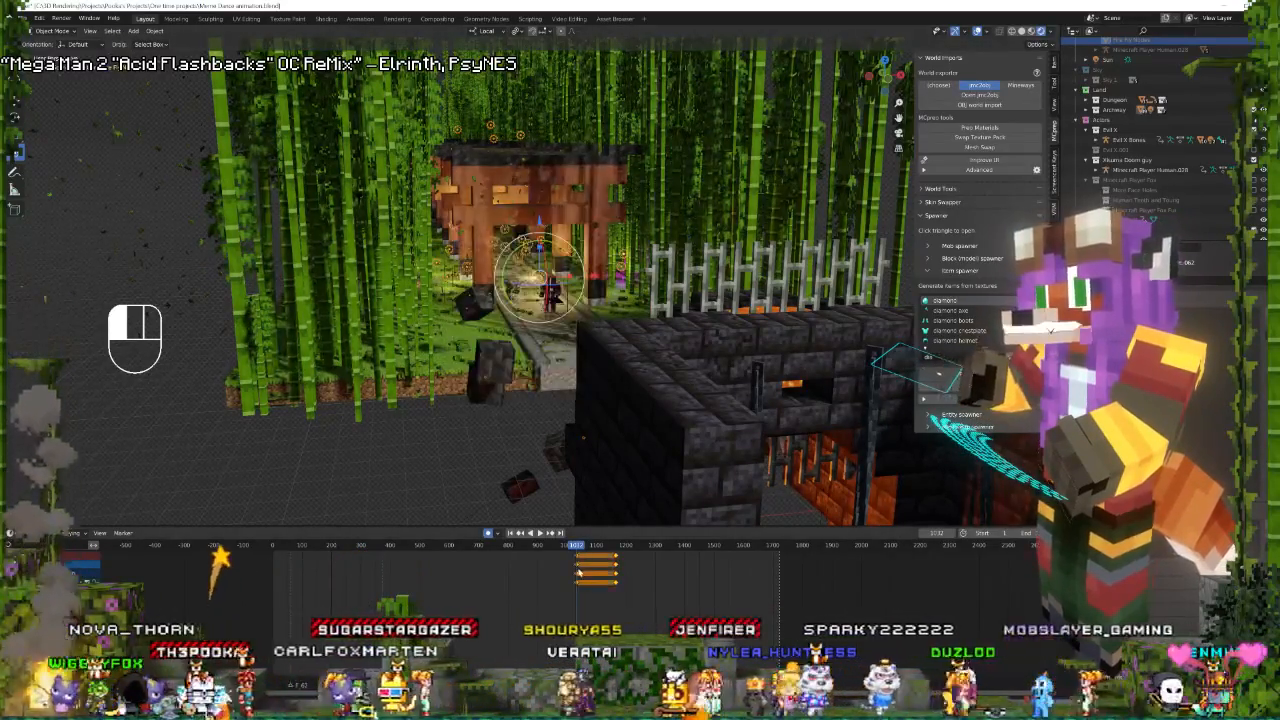
# At frame 1008, move the floating lights about 113 m along local Y onto the bamboo gate in the distance.
pyautogui.press('space')
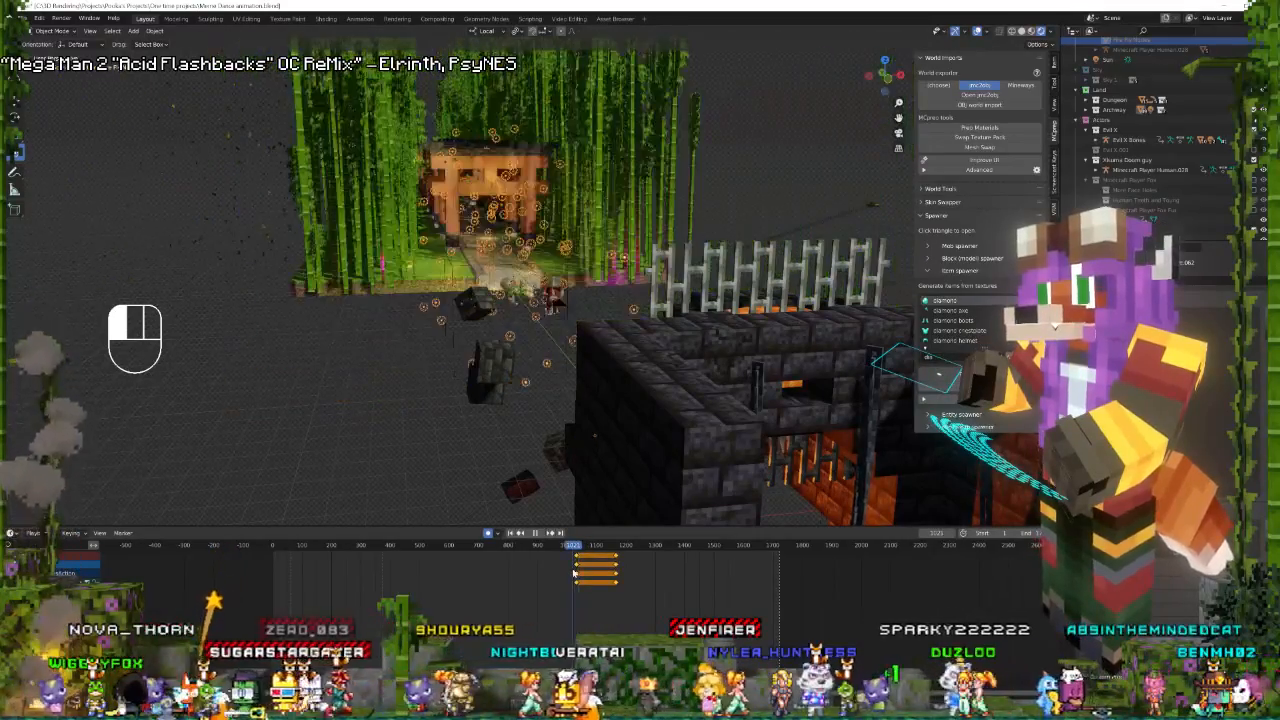
pyautogui.moveTo(574, 573); pyautogui.dragTo(574, 573)
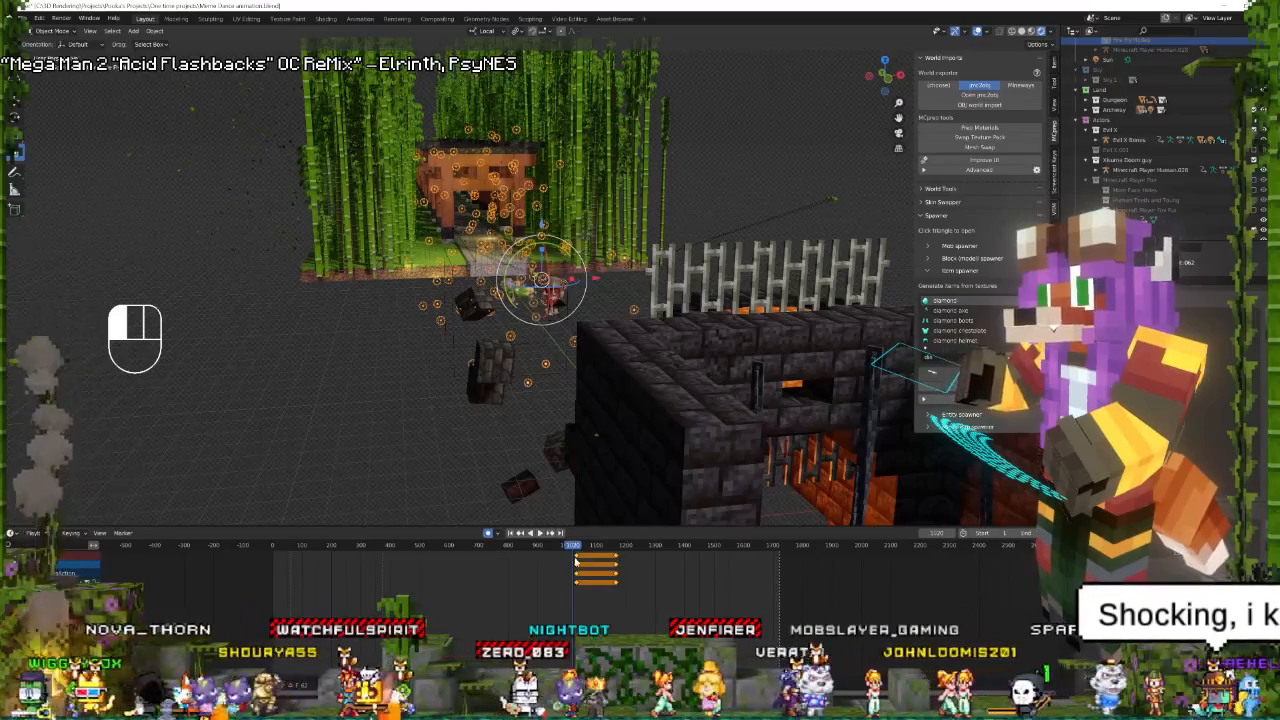
pyautogui.moveTo(574, 562); pyautogui.dragTo(571, 562)
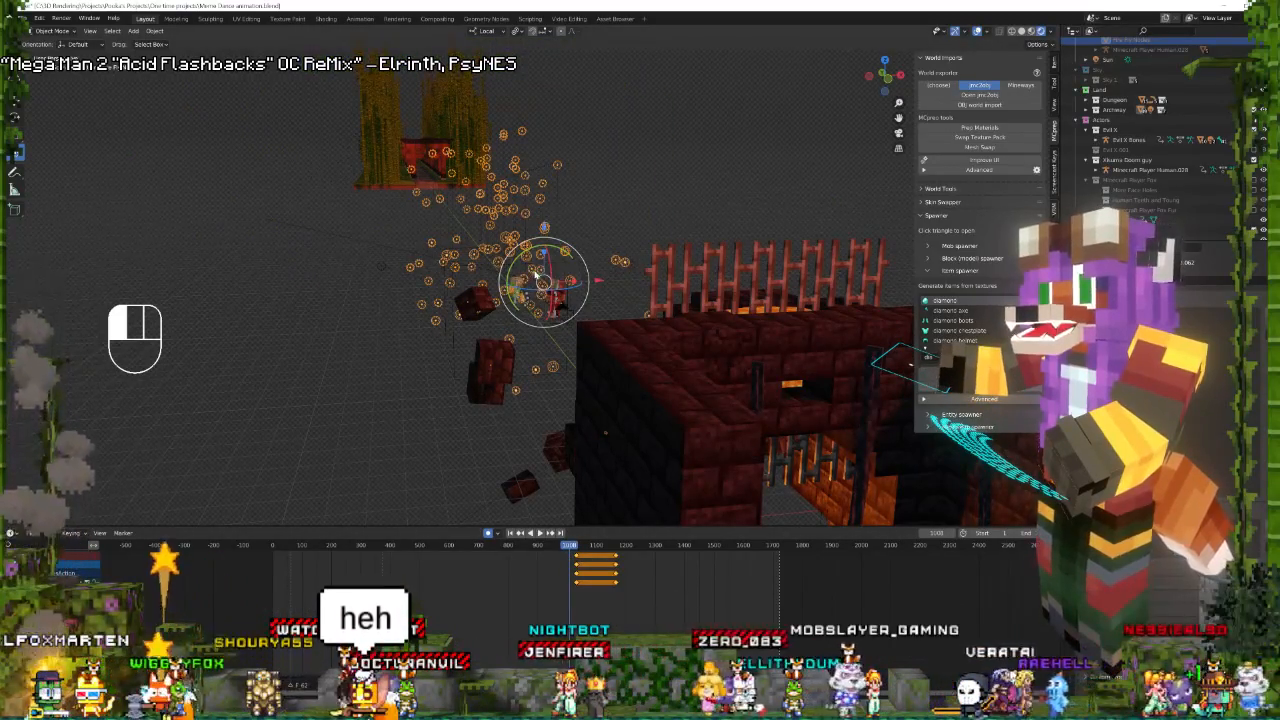
pyautogui.press('g')
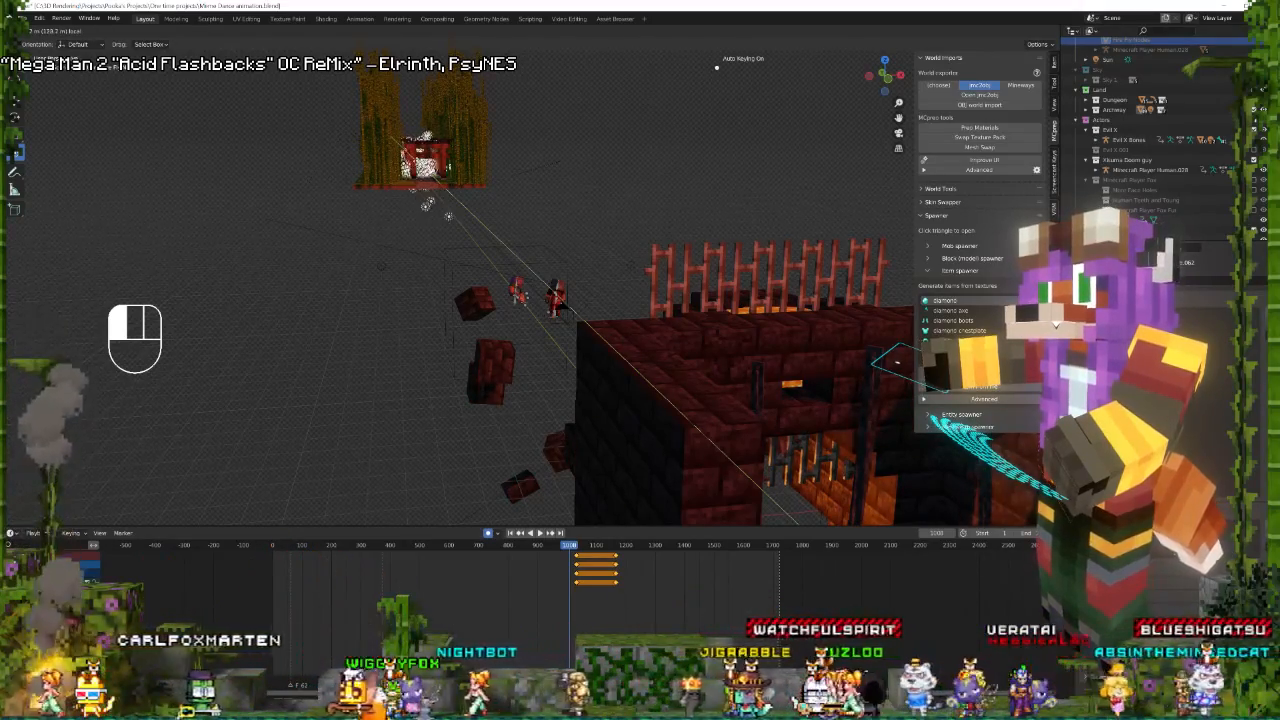
pyautogui.moveTo(440, 186); pyautogui.dragTo(441, 186)
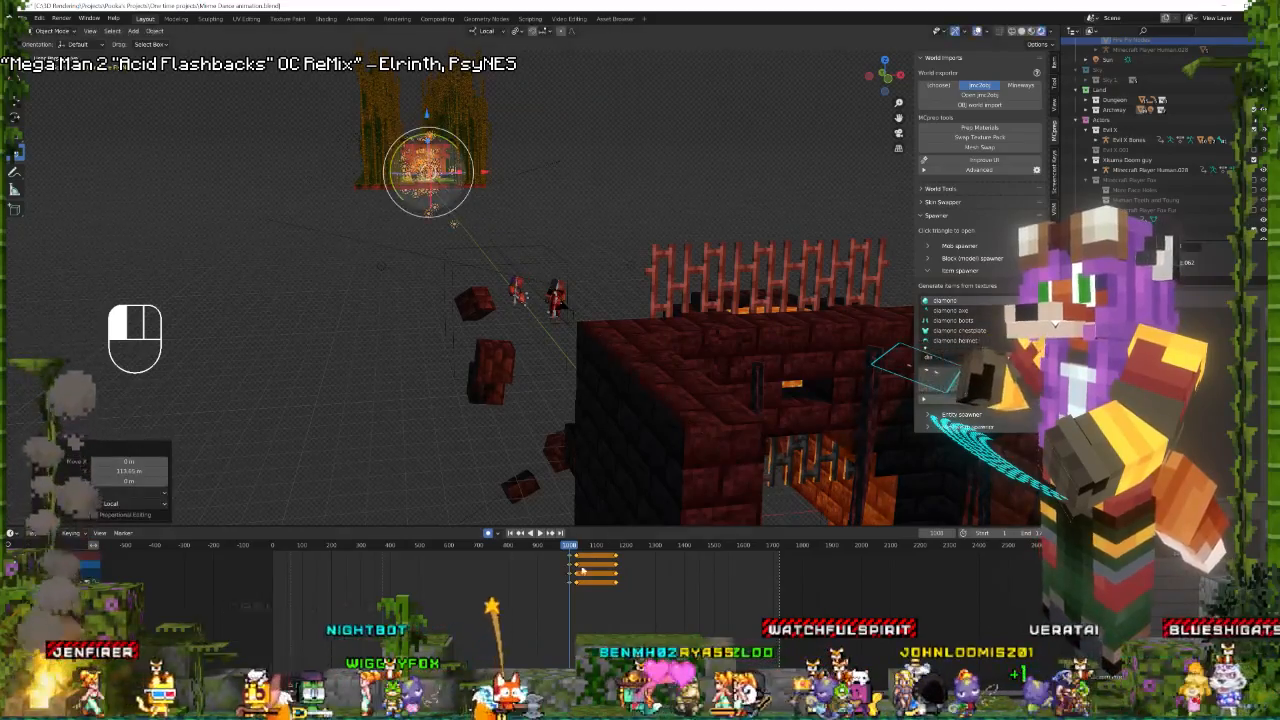
# Move the lights farther along local Y onto the receding gate near frame 973, and check the animation from the camera view.
pyautogui.hotkey('shift', 'ctrl', 'space')
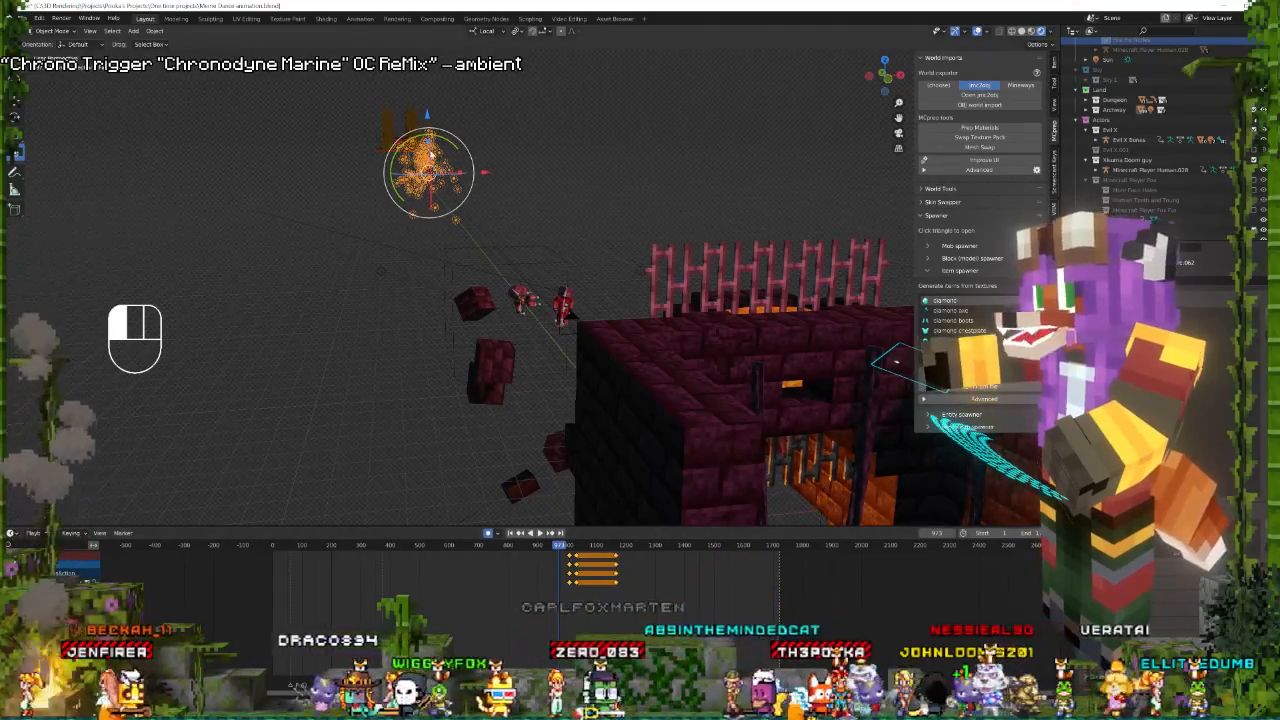
pyautogui.moveTo(432, 153); pyautogui.dragTo(421, 113)
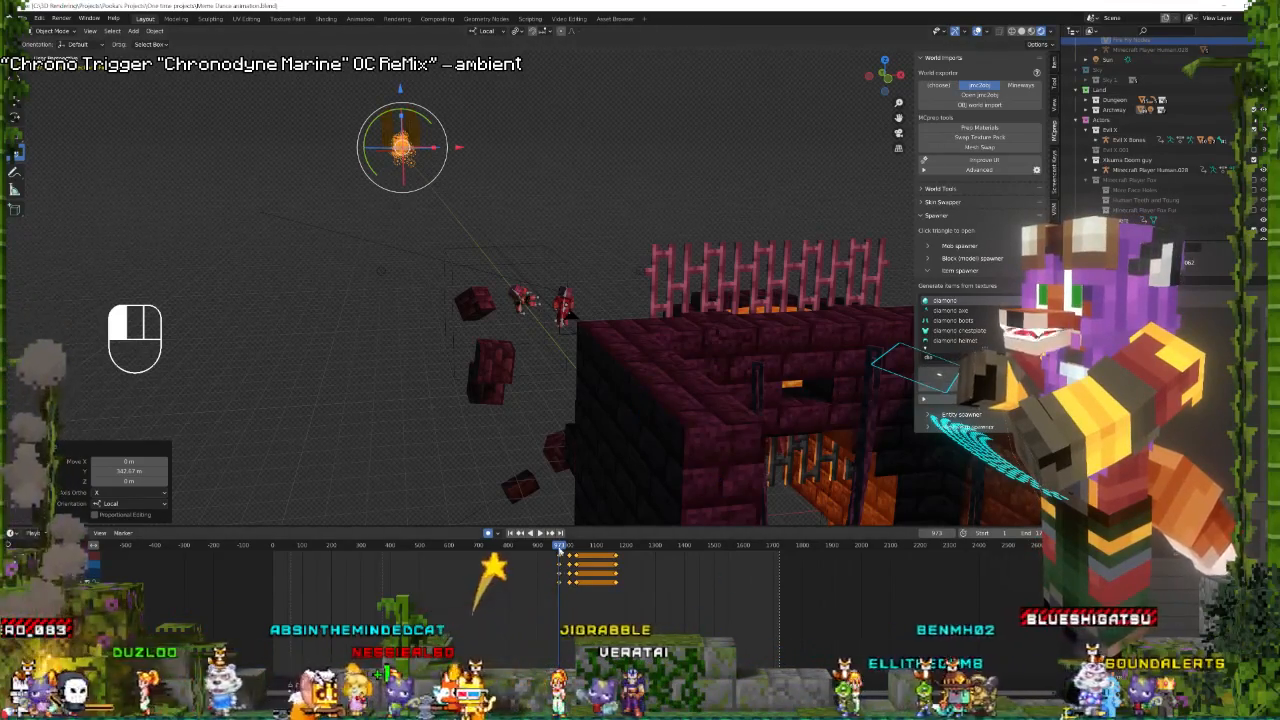
pyautogui.press('KP_0')
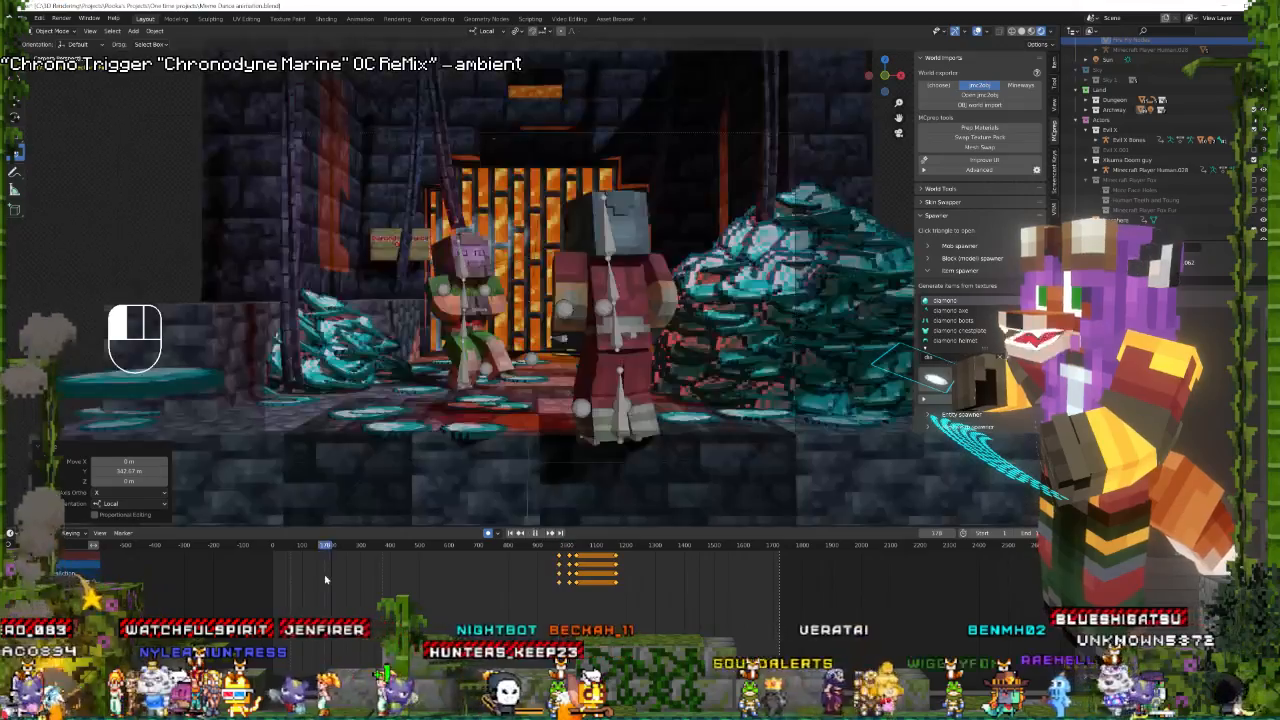
pyautogui.click(324, 579)
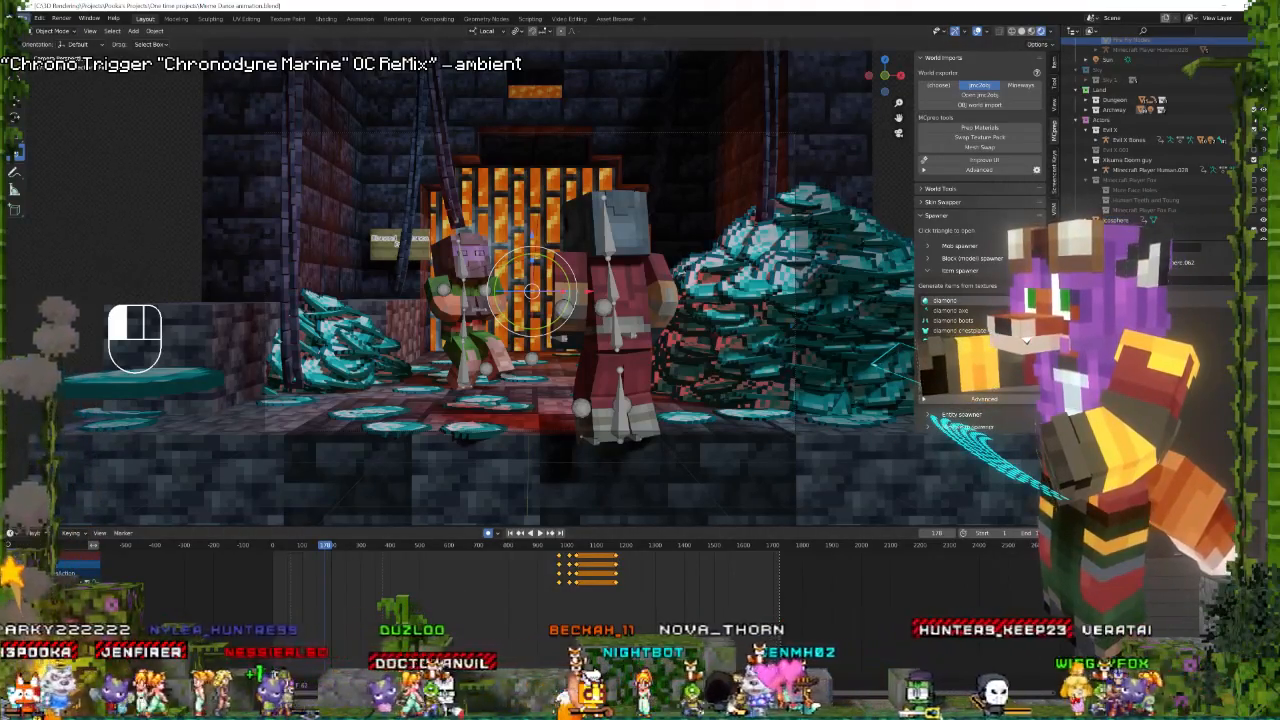
# Save the dance animation file and show the Sky collection.
pyautogui.click(22, 18)
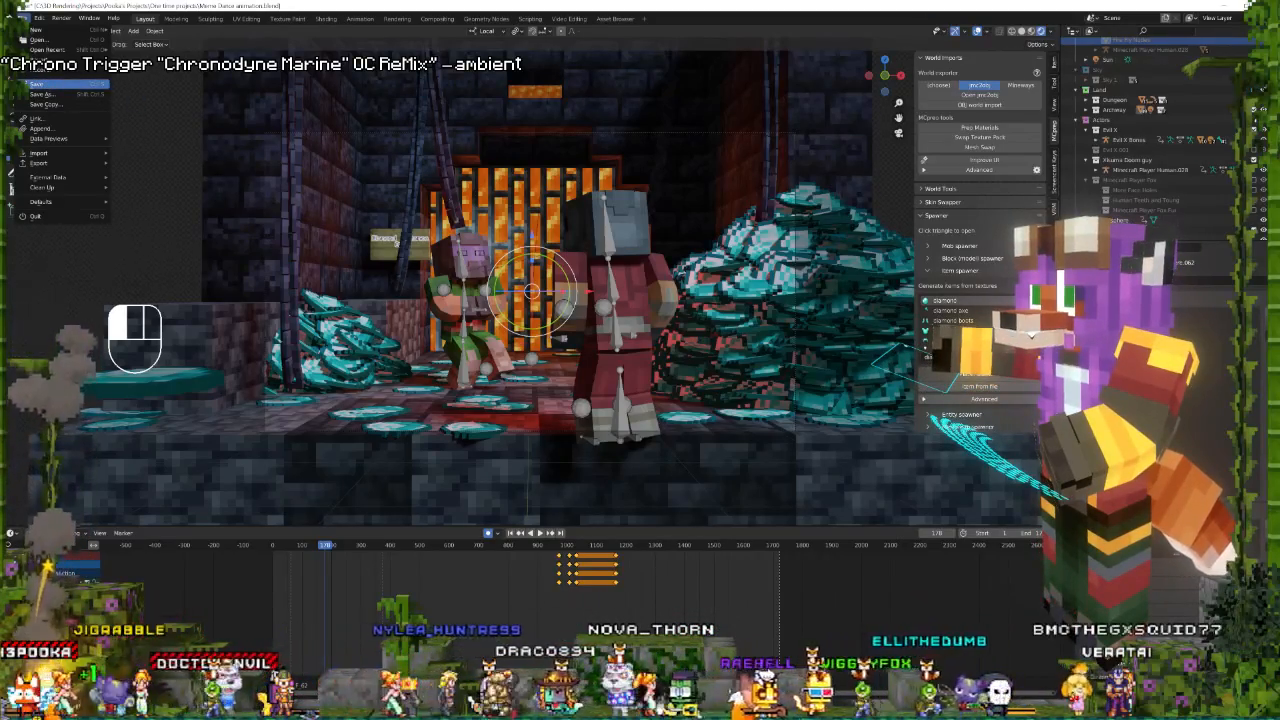
pyautogui.click(38, 84)
pyautogui.click(1254, 70)
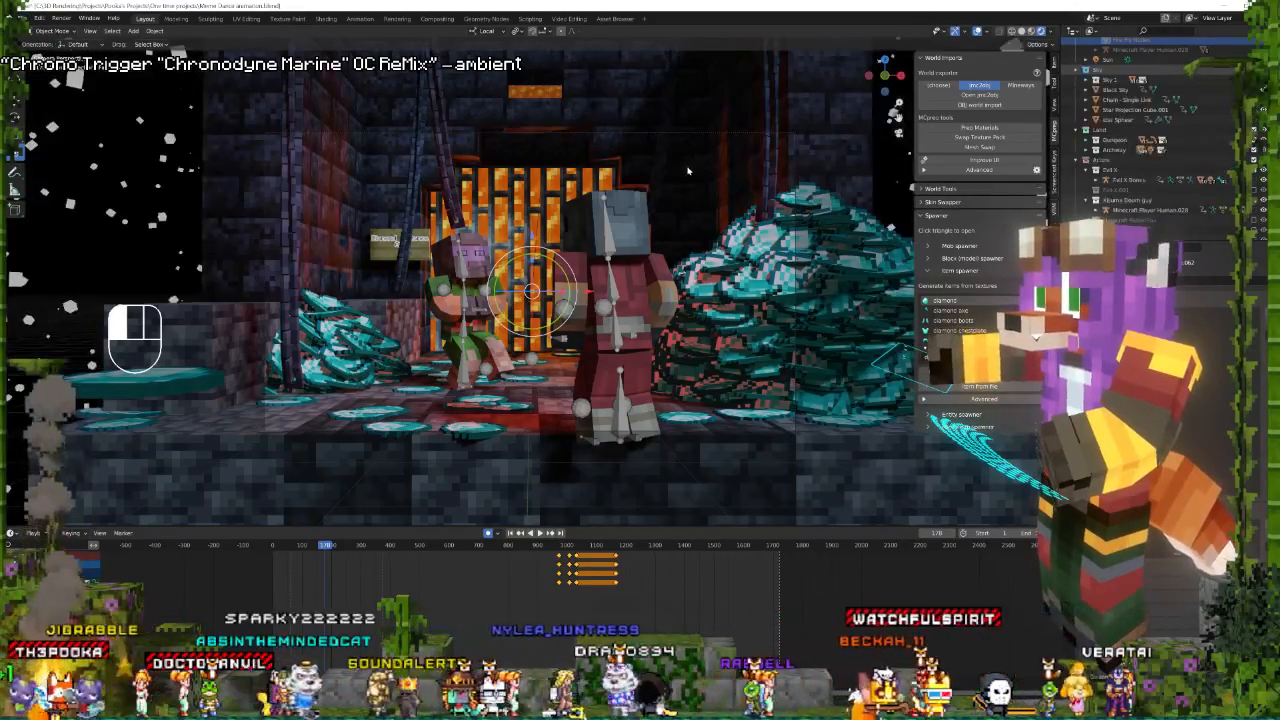
# In a new Blender window, open Beckah_11 Animation.blend from the Stream Assets folder inside the Pooka's Projects folder.
pyautogui.click(1228, 8)
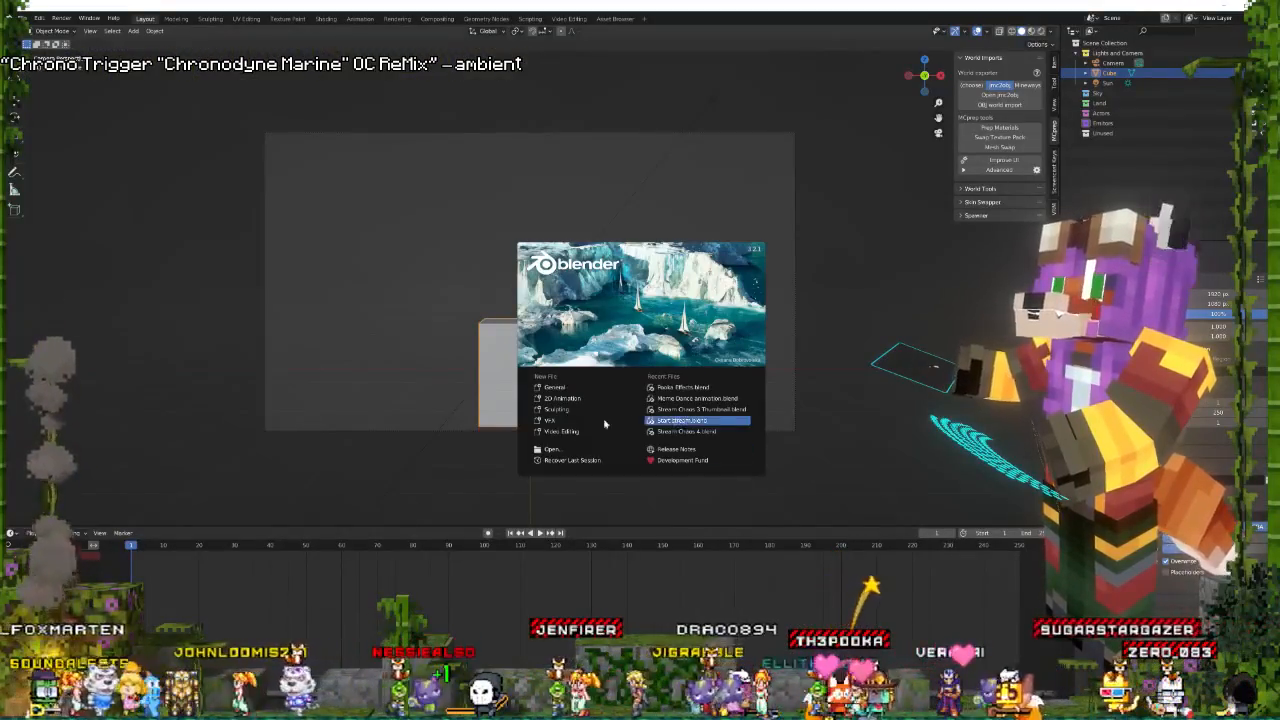
pyautogui.click(565, 451)
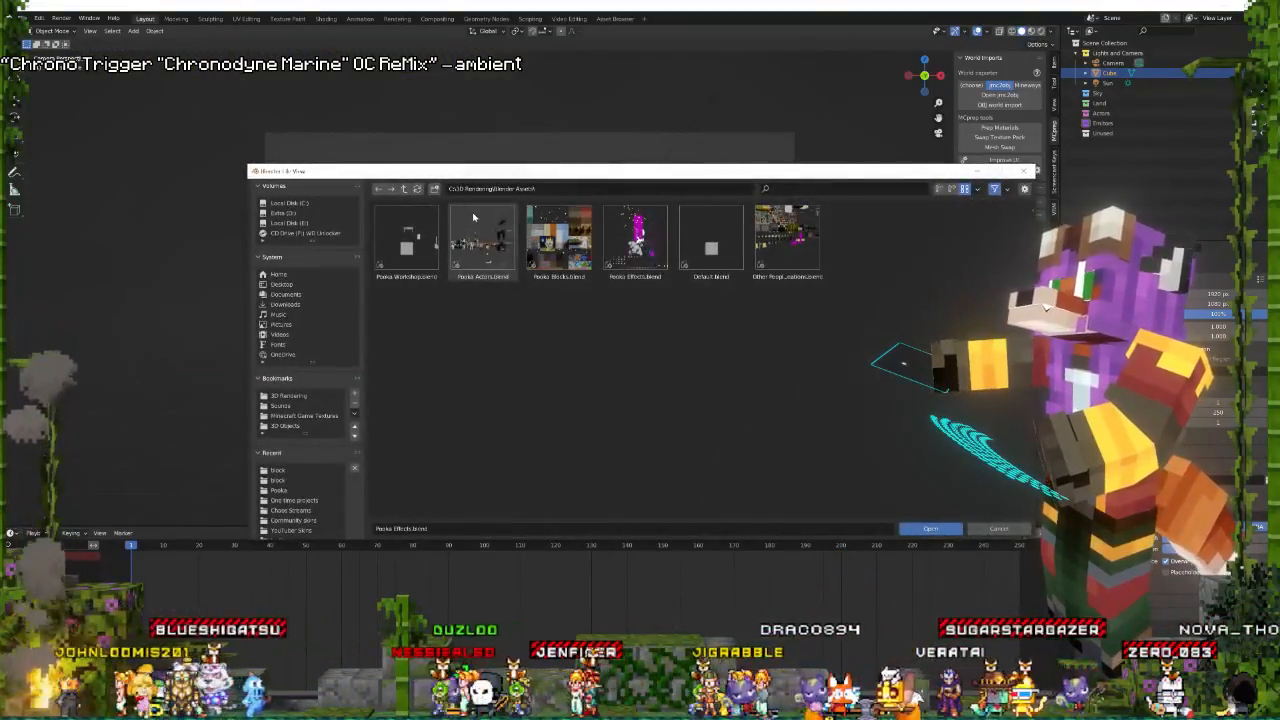
pyautogui.click(403, 190)
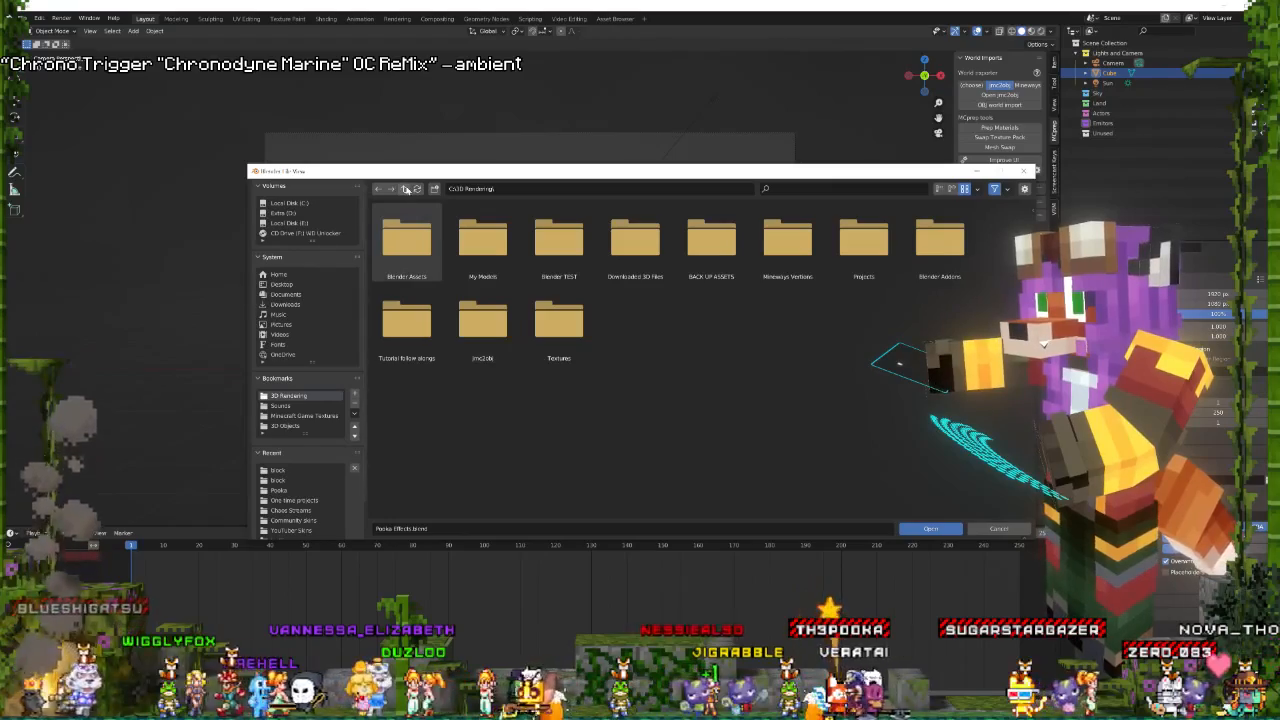
pyautogui.doubleClick(862, 250)
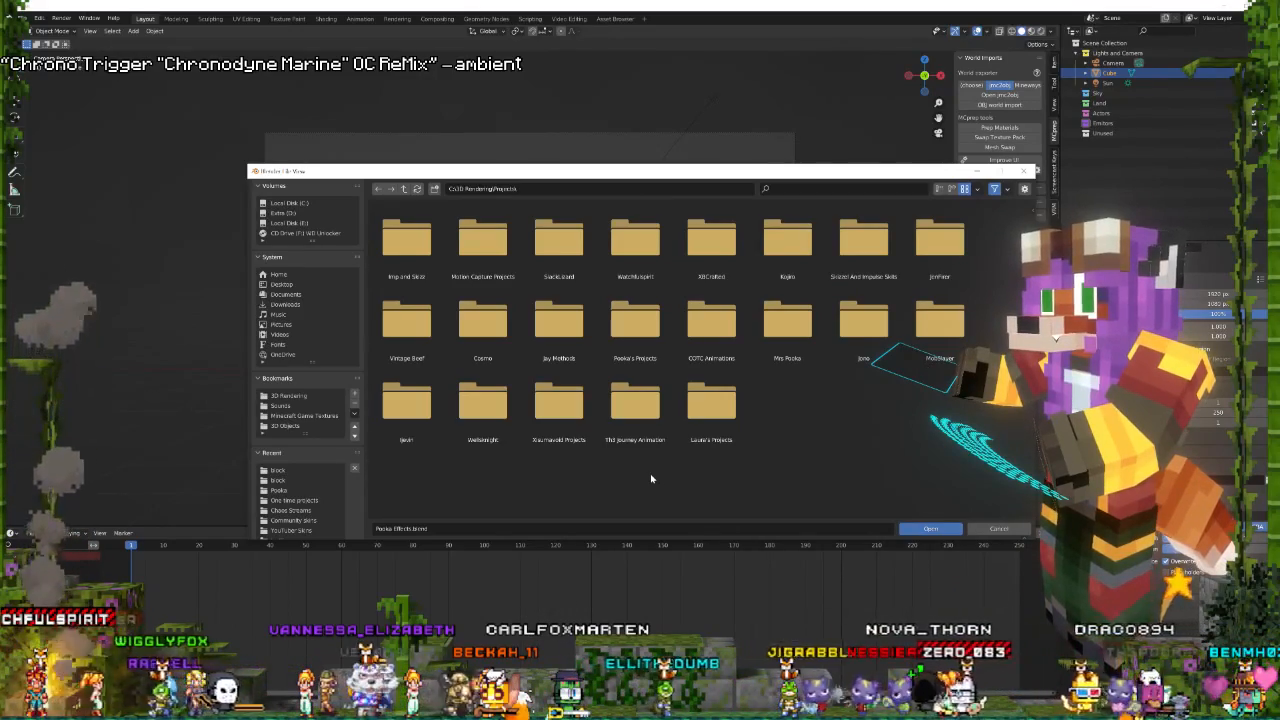
pyautogui.doubleClick(635, 325)
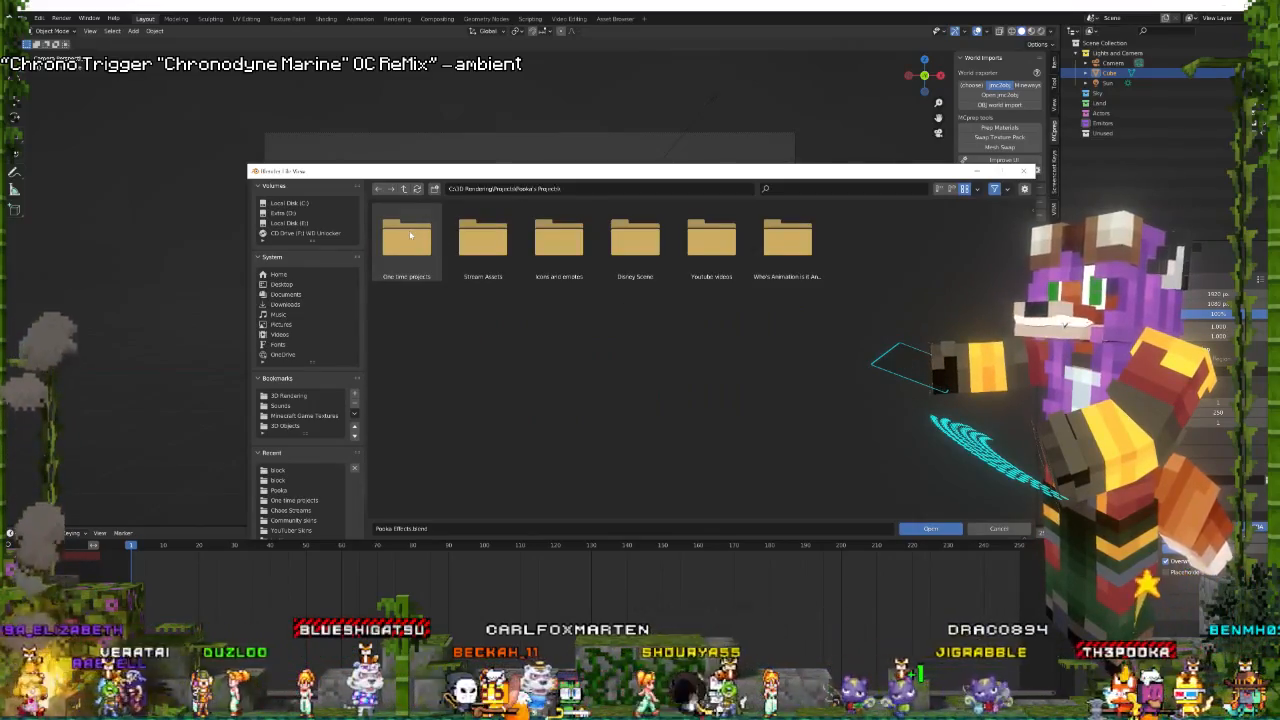
pyautogui.doubleClick(483, 240)
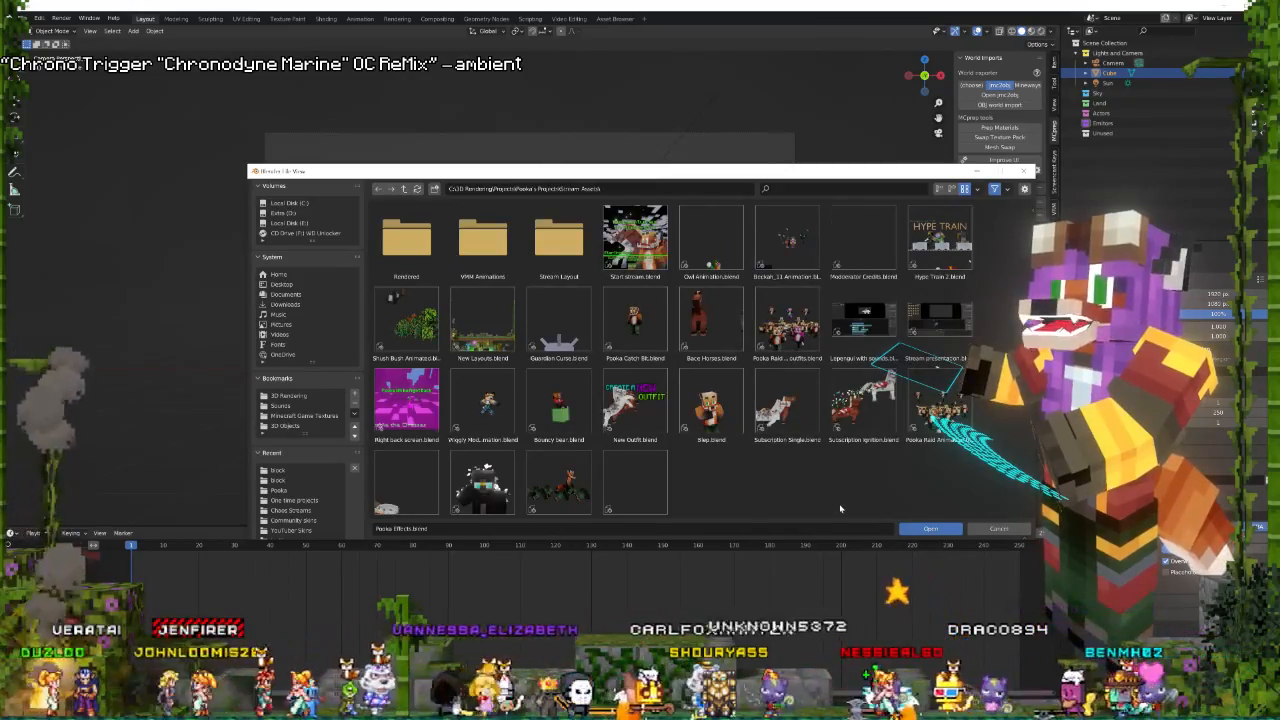
pyautogui.doubleClick(773, 243)
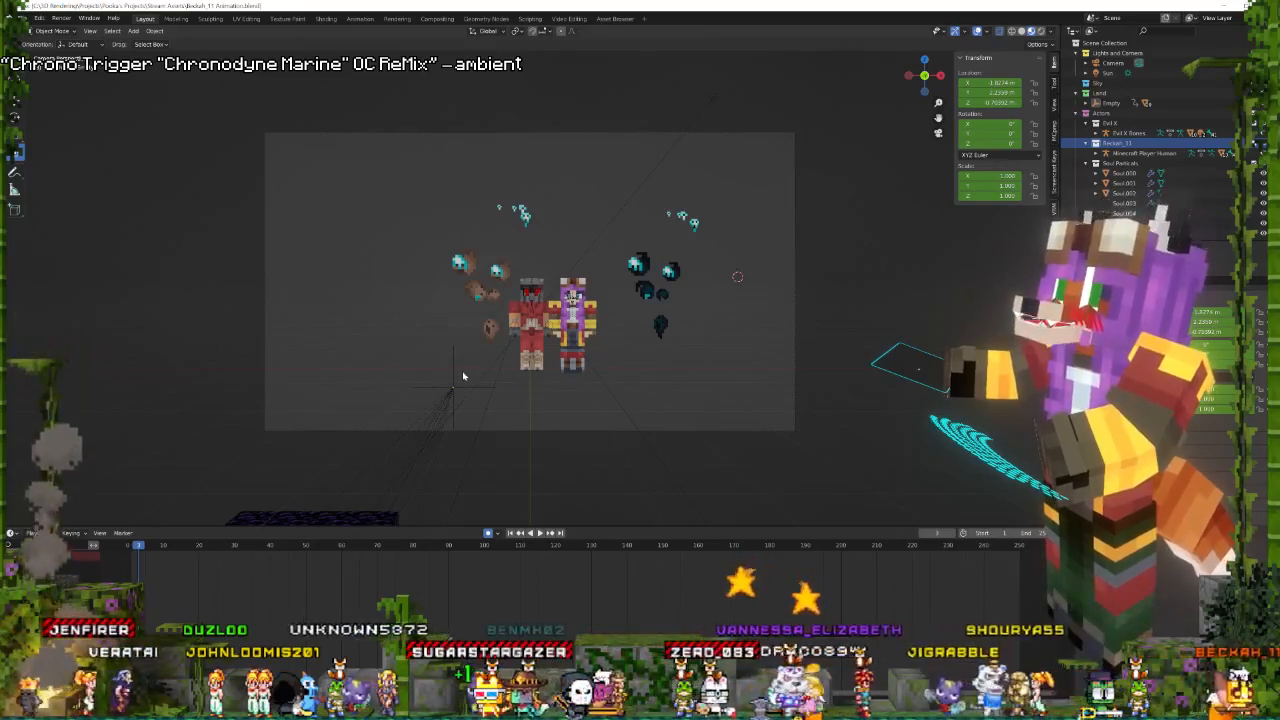
# Play the portal animation several times from the camera view to review how the portal assembles and the soul particles move.
pyautogui.press('space')
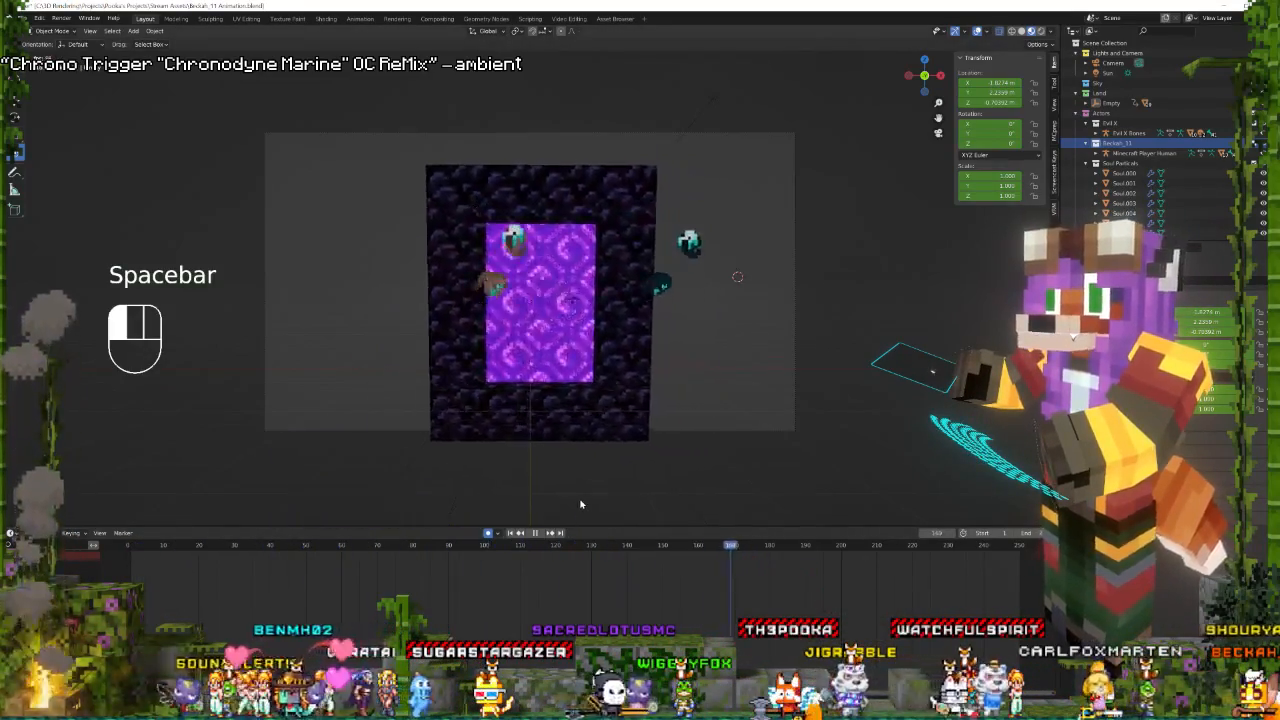
pyautogui.press('space')
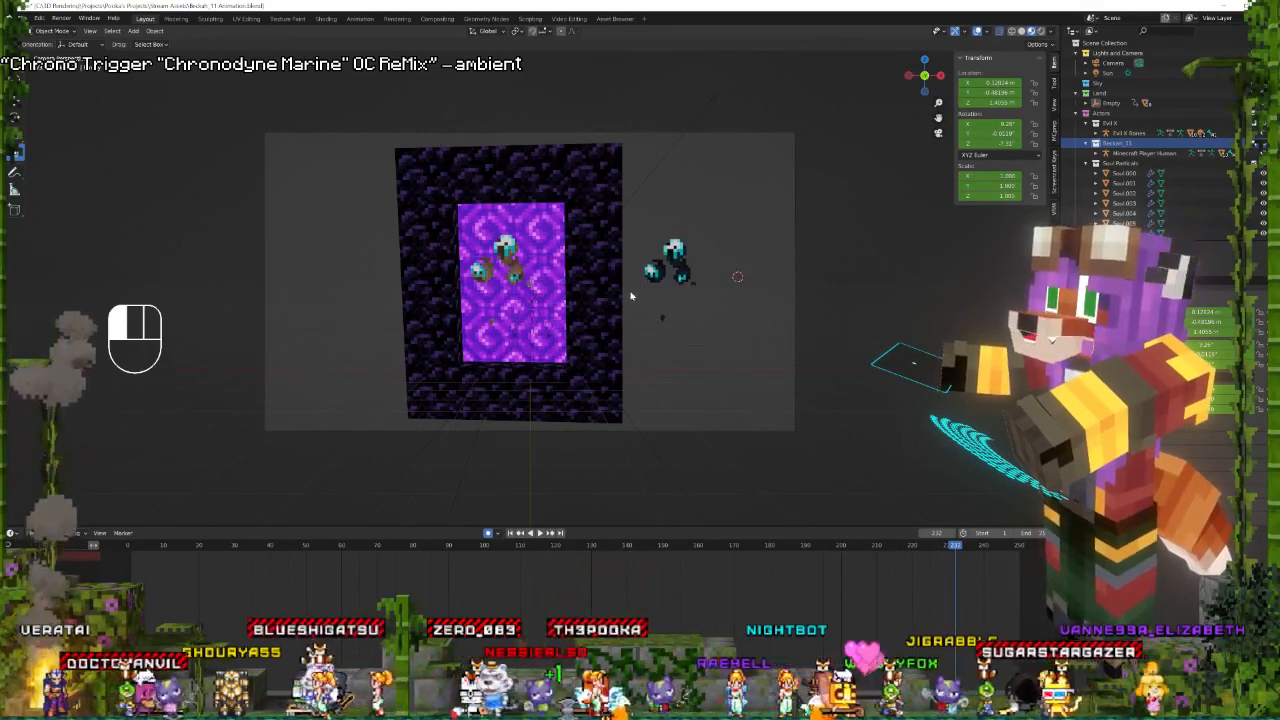
pyautogui.click(316, 592)
pyautogui.press('space')
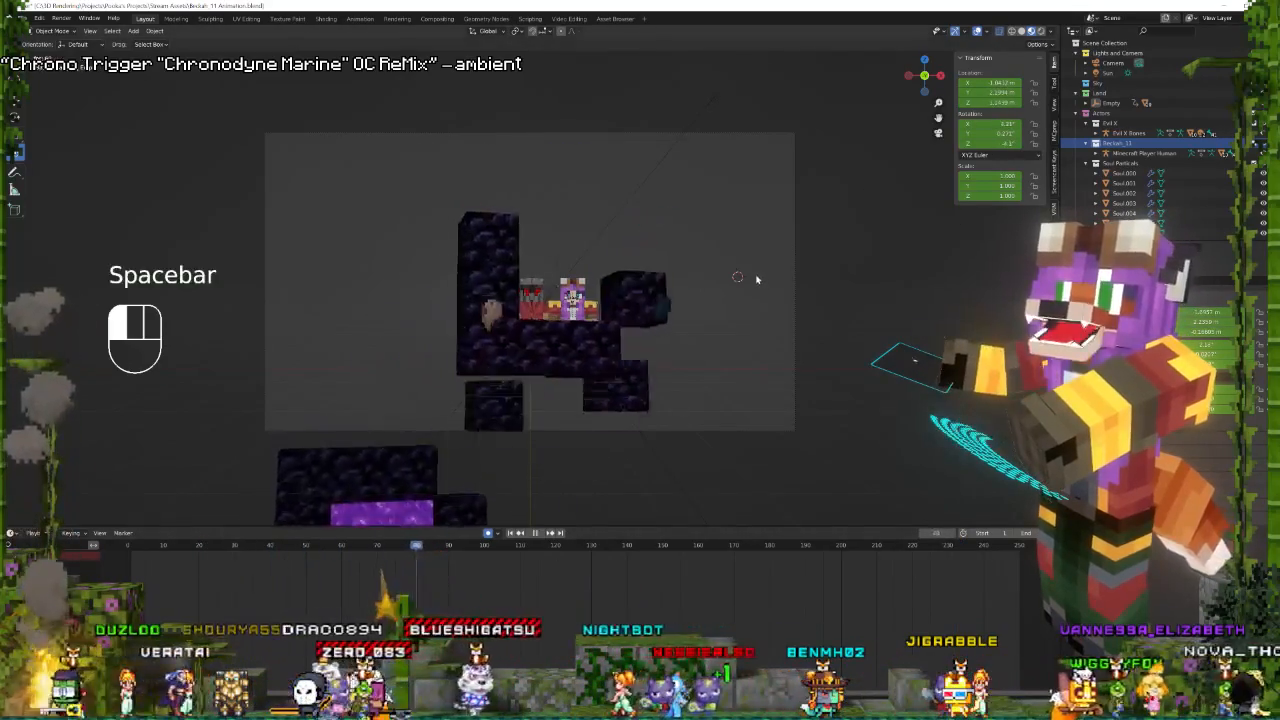
pyautogui.press('space')
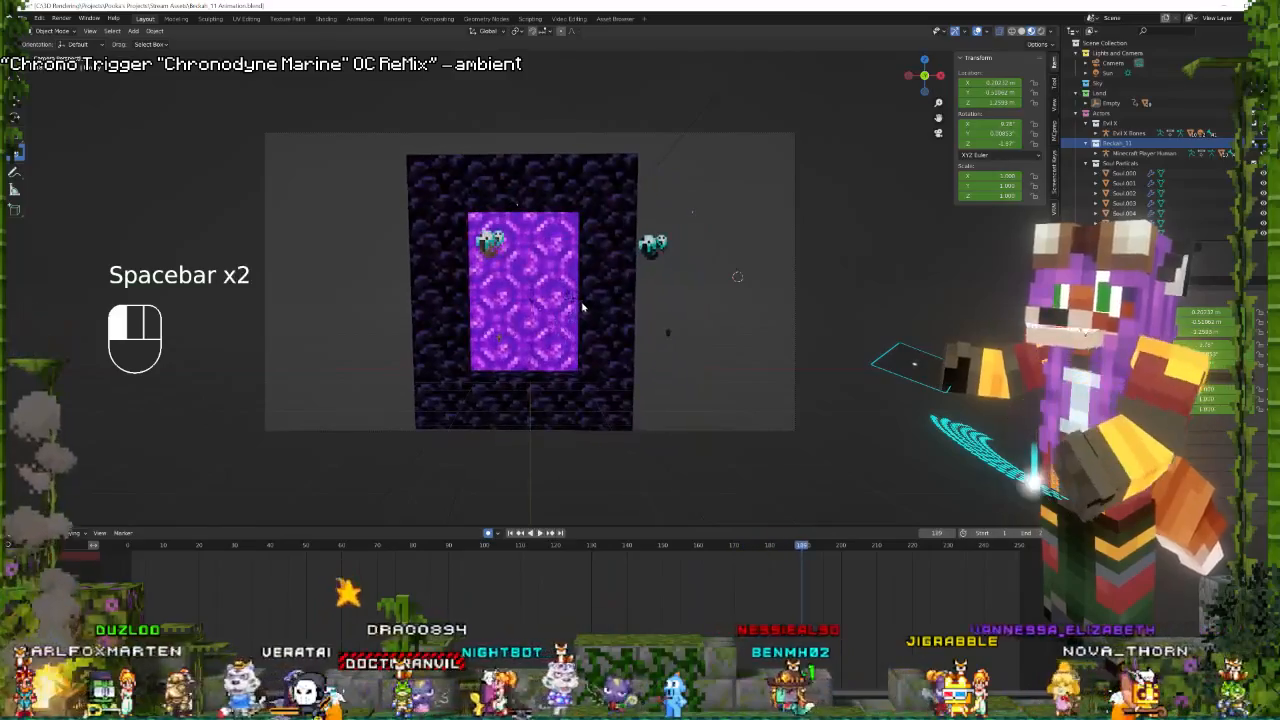
pyautogui.press('space')
pyautogui.press('space')
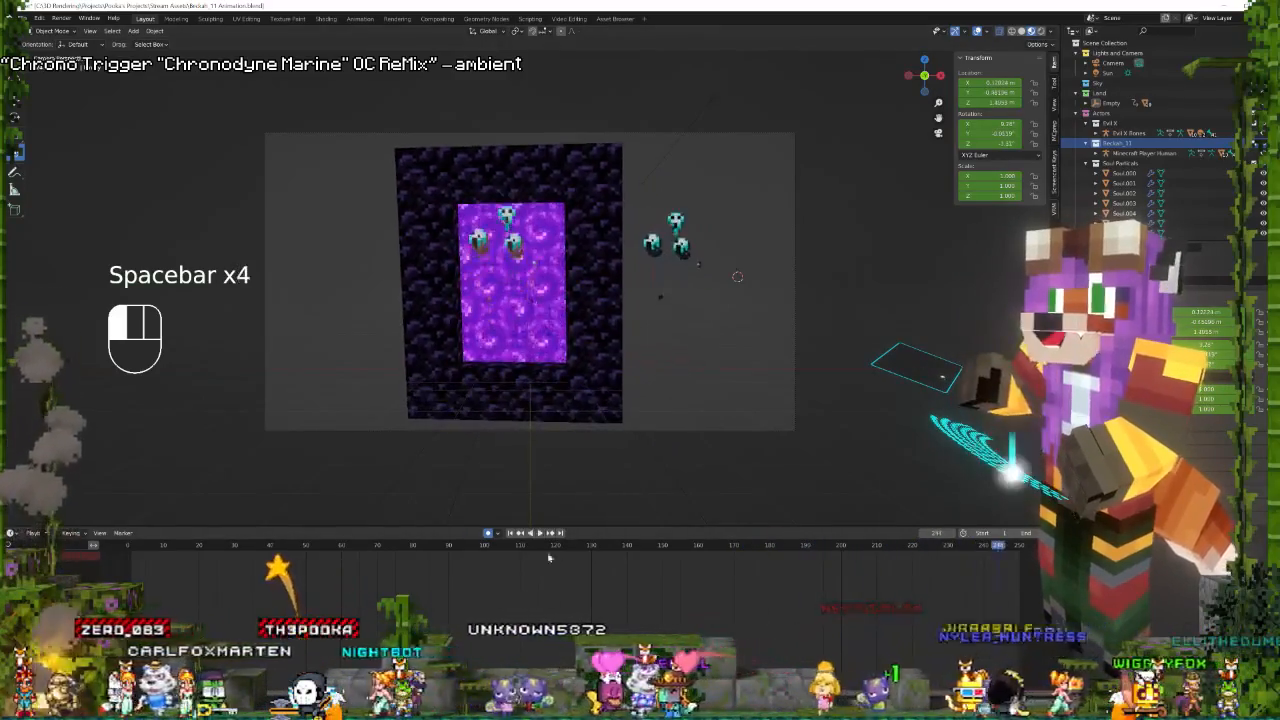
# Select the empty that controls the portal, show its keyframes, and play from the camera view to frame 294.
pyautogui.moveTo(581, 299); pyautogui.dragTo(536, 307, button='middle')
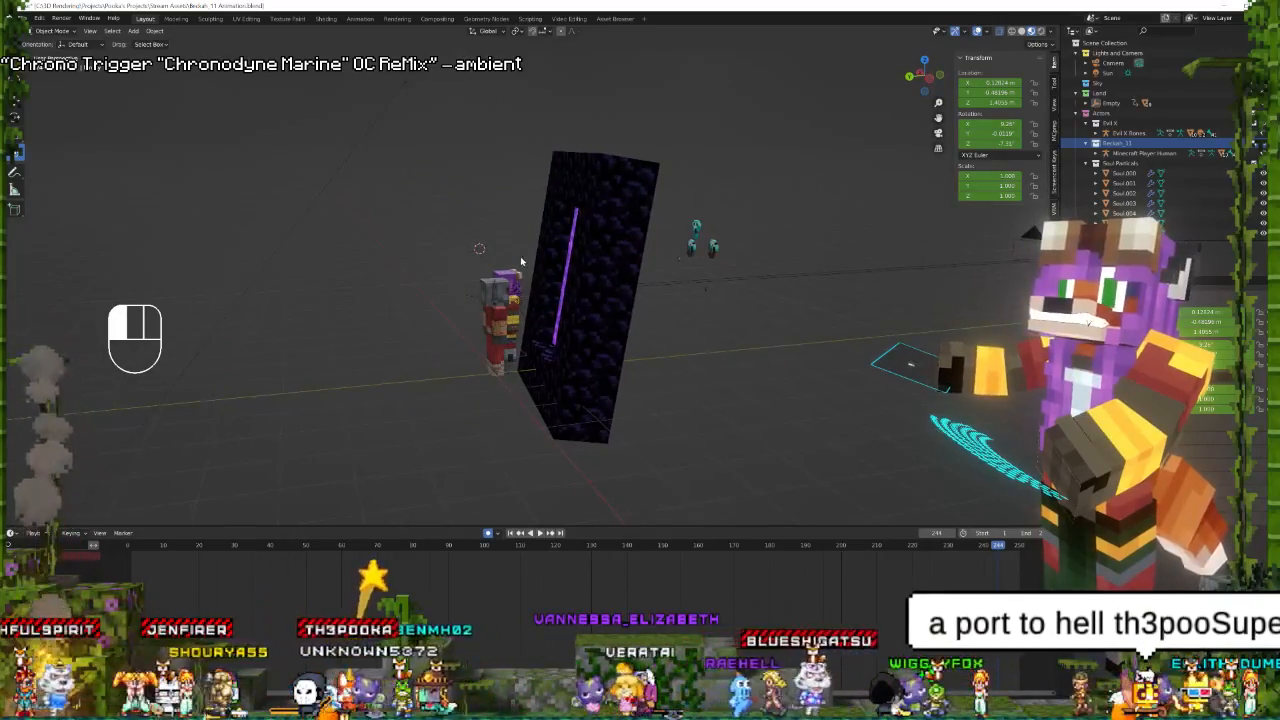
pyautogui.click(518, 303)
pyautogui.scroll(2, 501, 600)
pyautogui.scroll(-4, 501, 600)
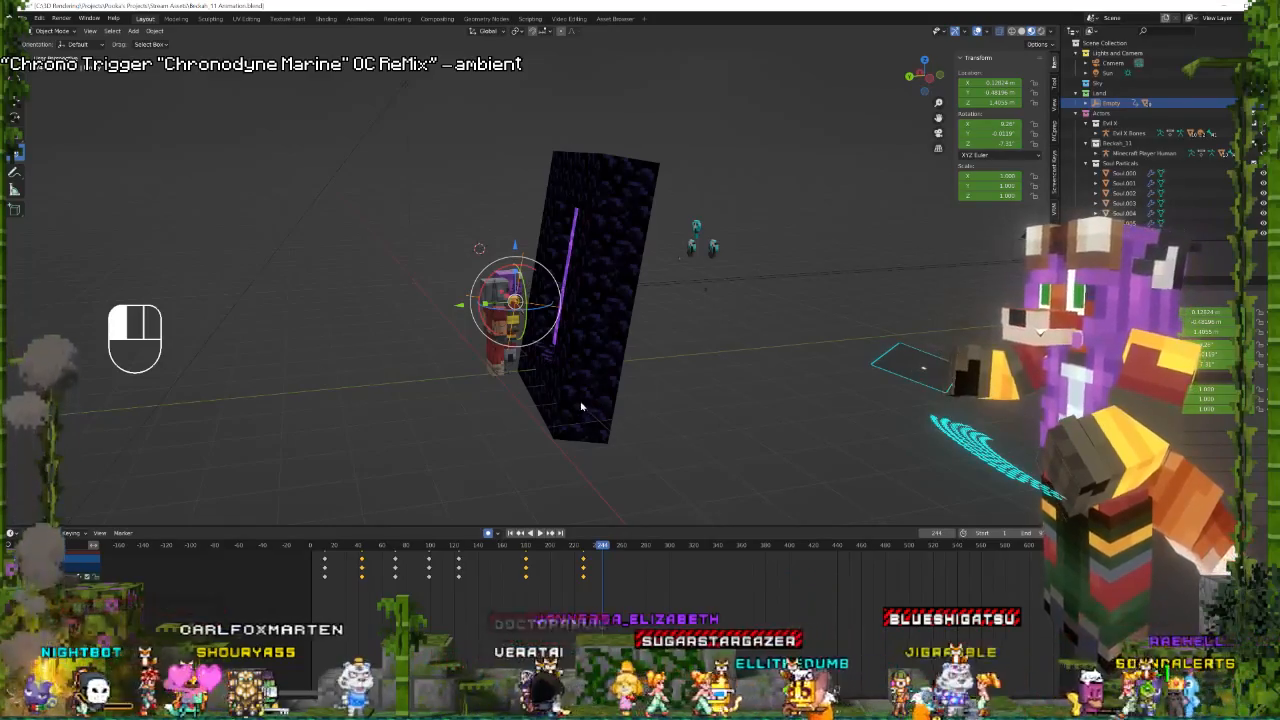
pyautogui.press('KP_0')
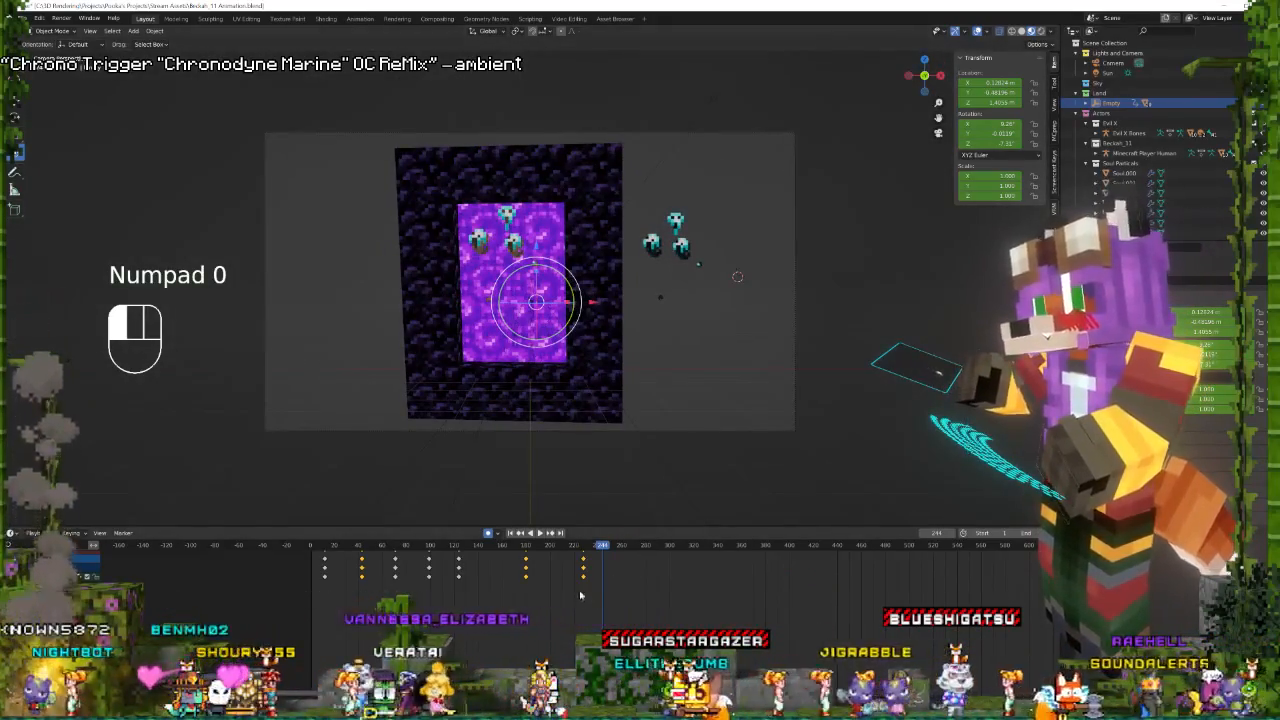
pyautogui.press('space')
pyautogui.press('space')
pyautogui.press('space')
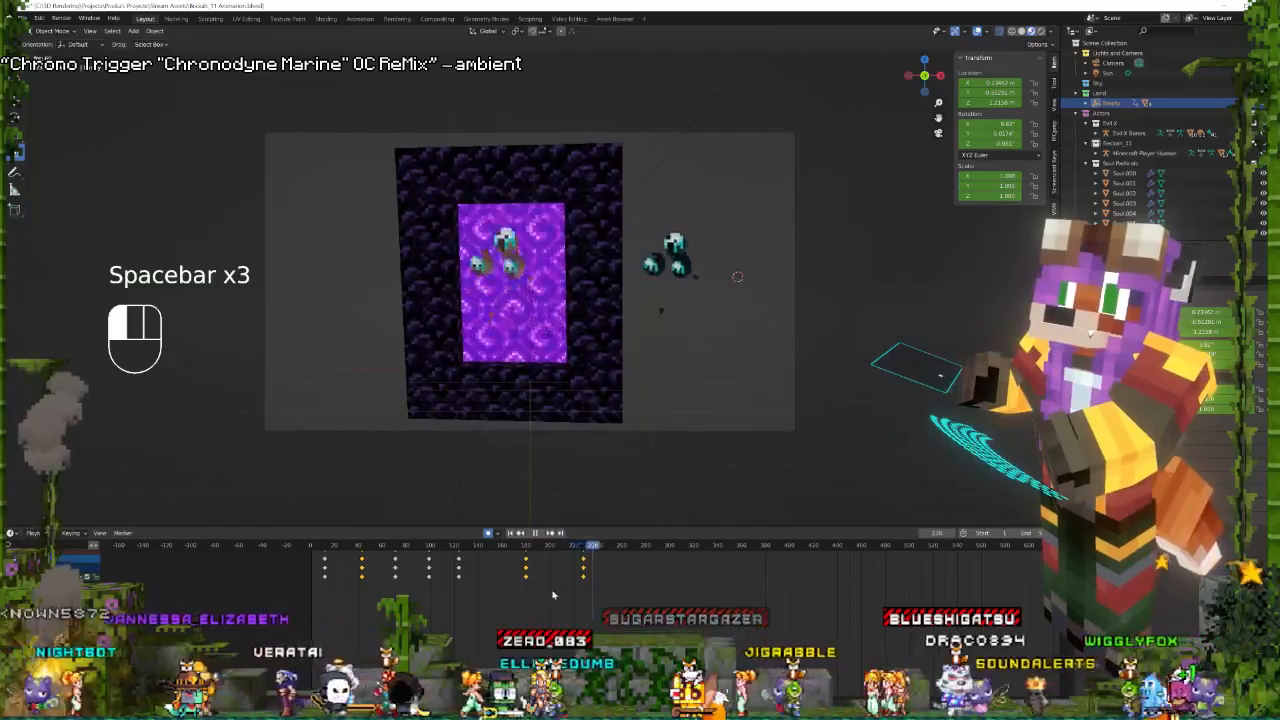
pyautogui.press('space')
# Keyframe a new position and rotation for the portal's empty at frame 294, and play the motion back from the camera view.
pyautogui.moveTo(586, 304); pyautogui.dragTo(713, 309, button='middle')
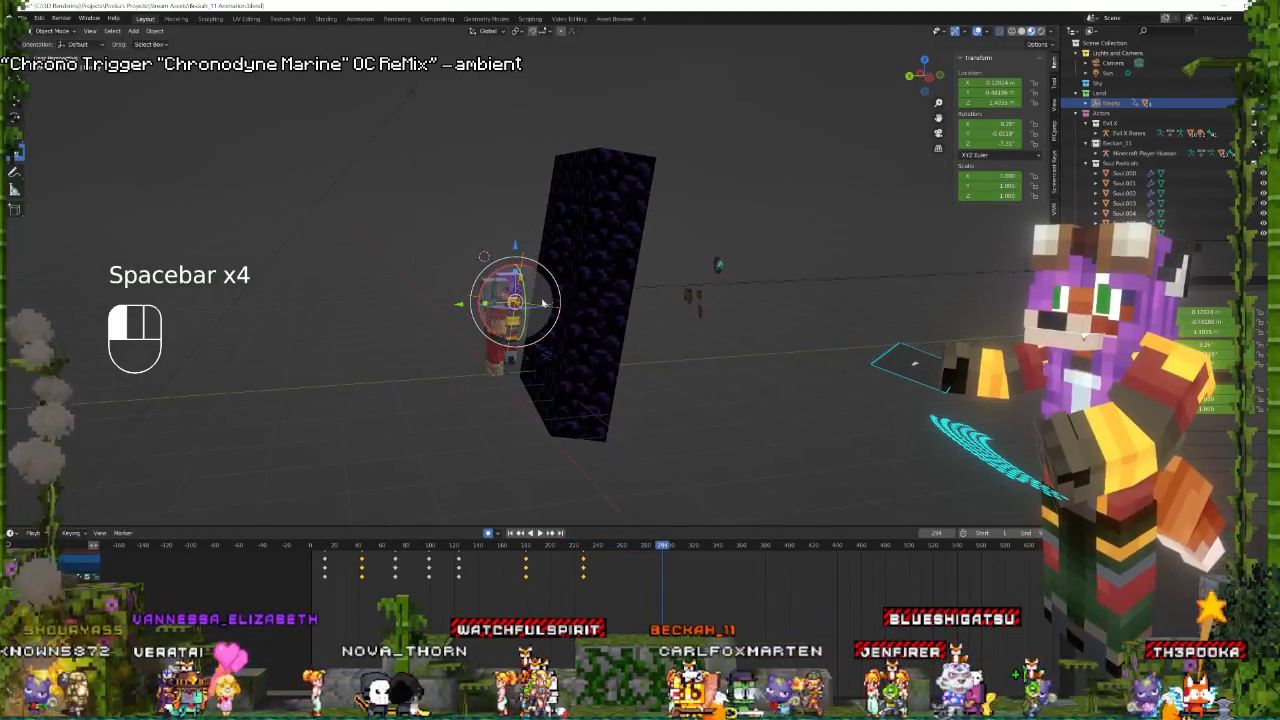
pyautogui.keyDown('shift'); pyautogui.moveTo(514, 302); pyautogui.dragTo(409, 361); pyautogui.keyUp('shift')
pyautogui.keyDown('shift'); pyautogui.moveTo(500, 265); pyautogui.dragTo(512, 32); pyautogui.keyUp('shift')
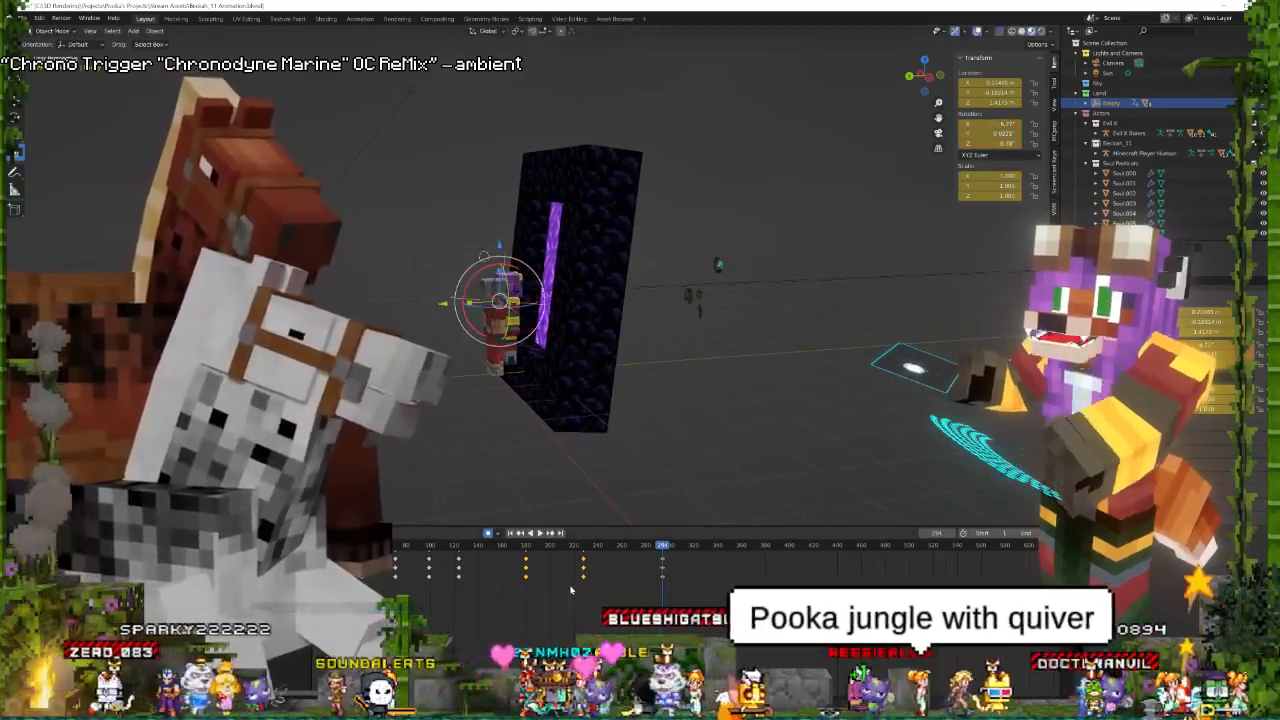
pyautogui.click(556, 546)
pyautogui.press('space')
pyautogui.press('KP_0')
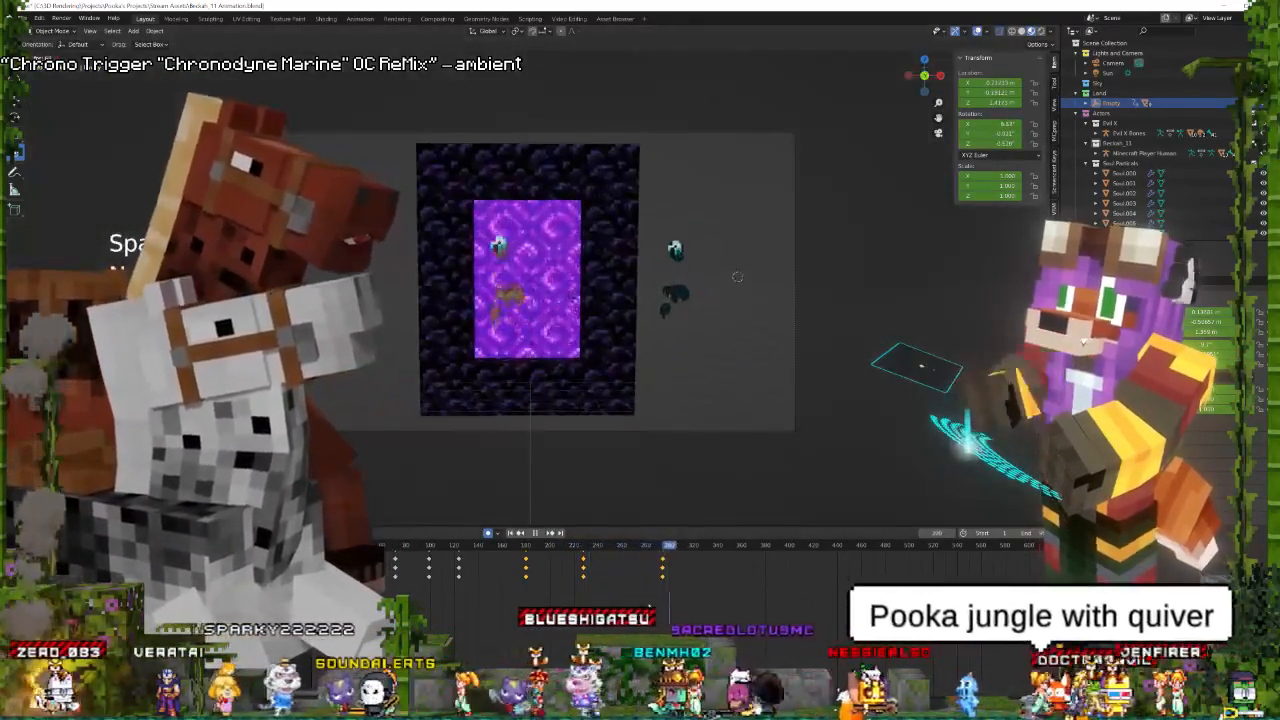
# Move the Empty's last keyframes to about frame 355, play back the slower motion, and save the file.
pyautogui.press('space')
pyautogui.click(664, 571)
pyautogui.press('g')
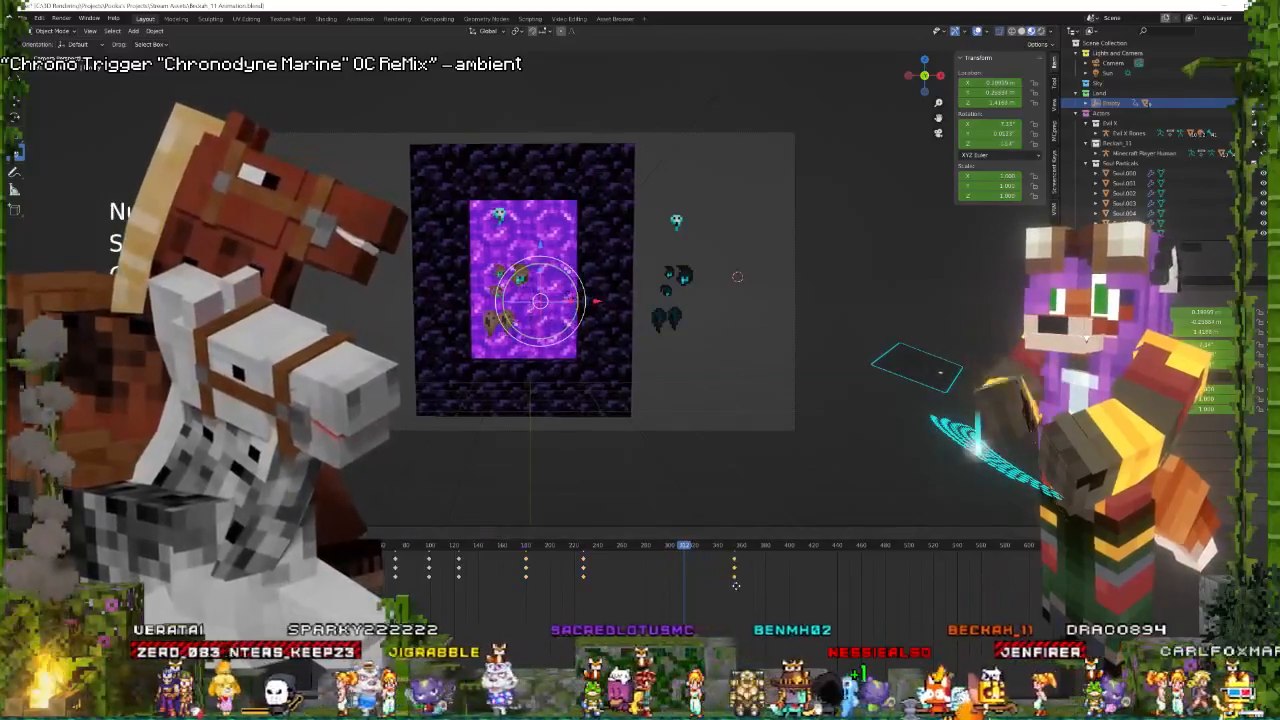
pyautogui.click(737, 571)
pyautogui.press('space')
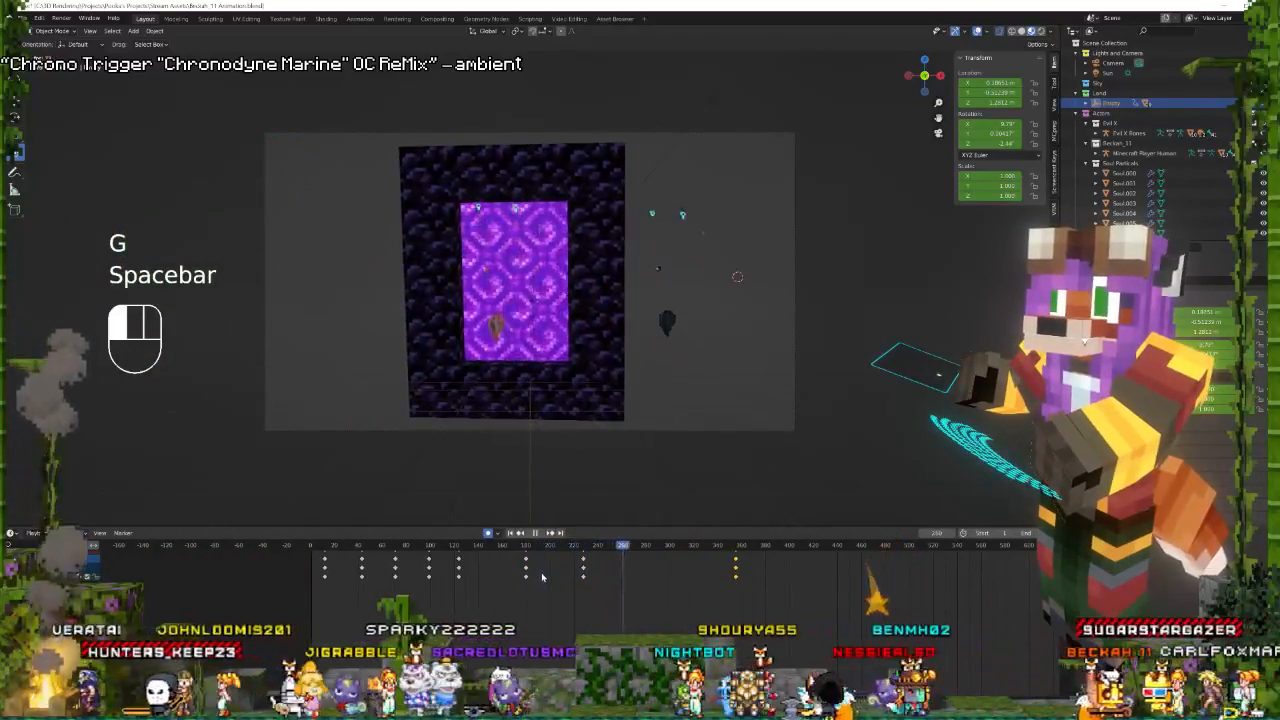
pyautogui.press('space')
pyautogui.hotkey('ctrl', 's')
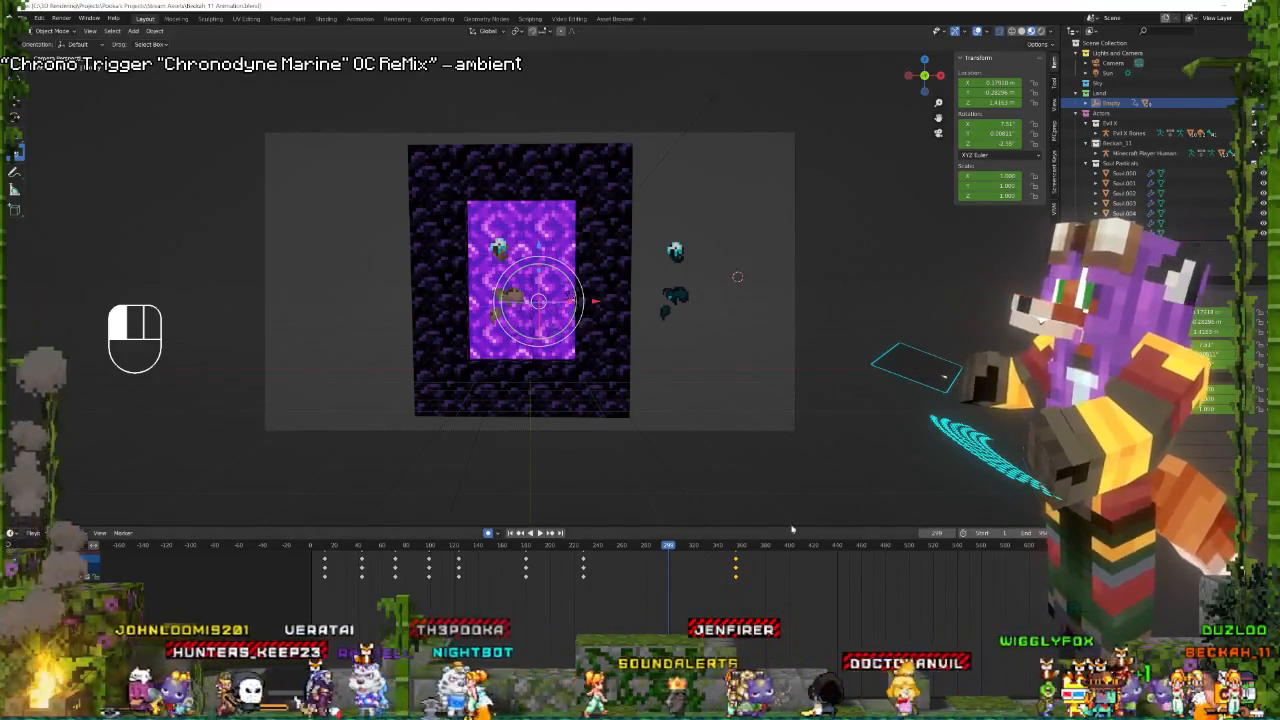
# Switch to VMagicMirror, load the Pooka Jungle.vrm avatar, accept its license, and put the window away.
pyautogui.hotkey('alt', 'Tab')
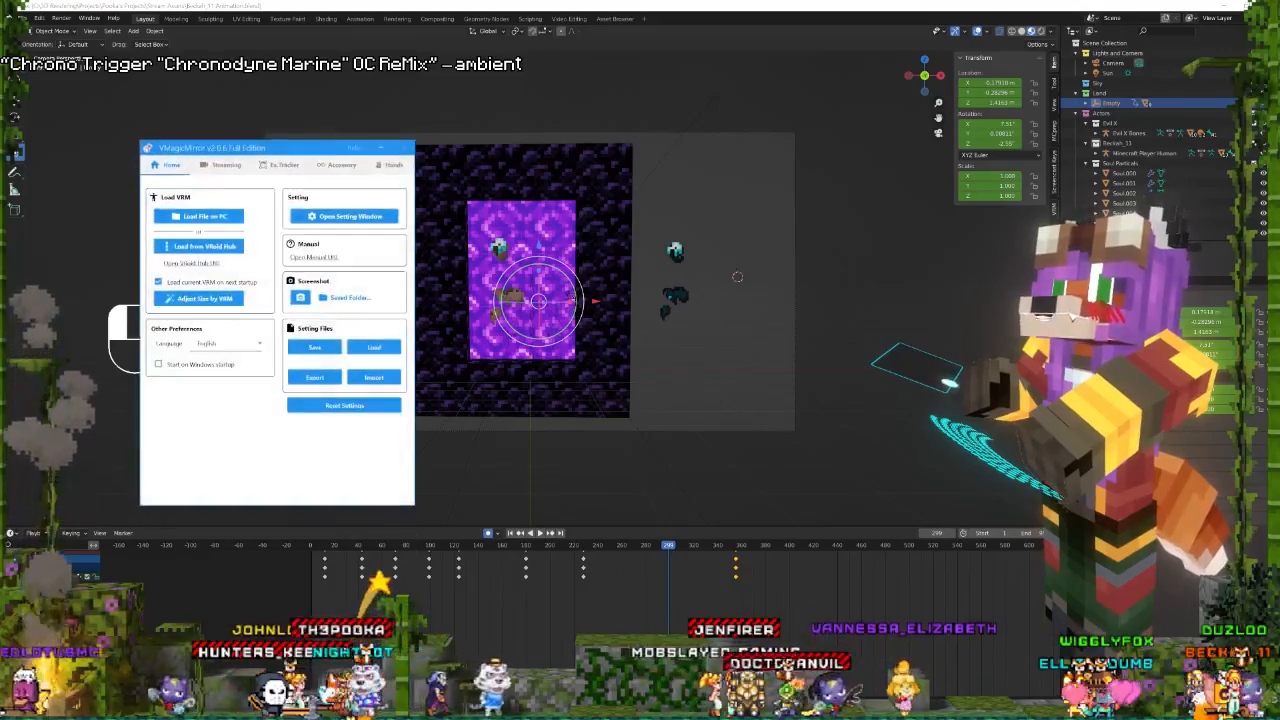
pyautogui.click(215, 216)
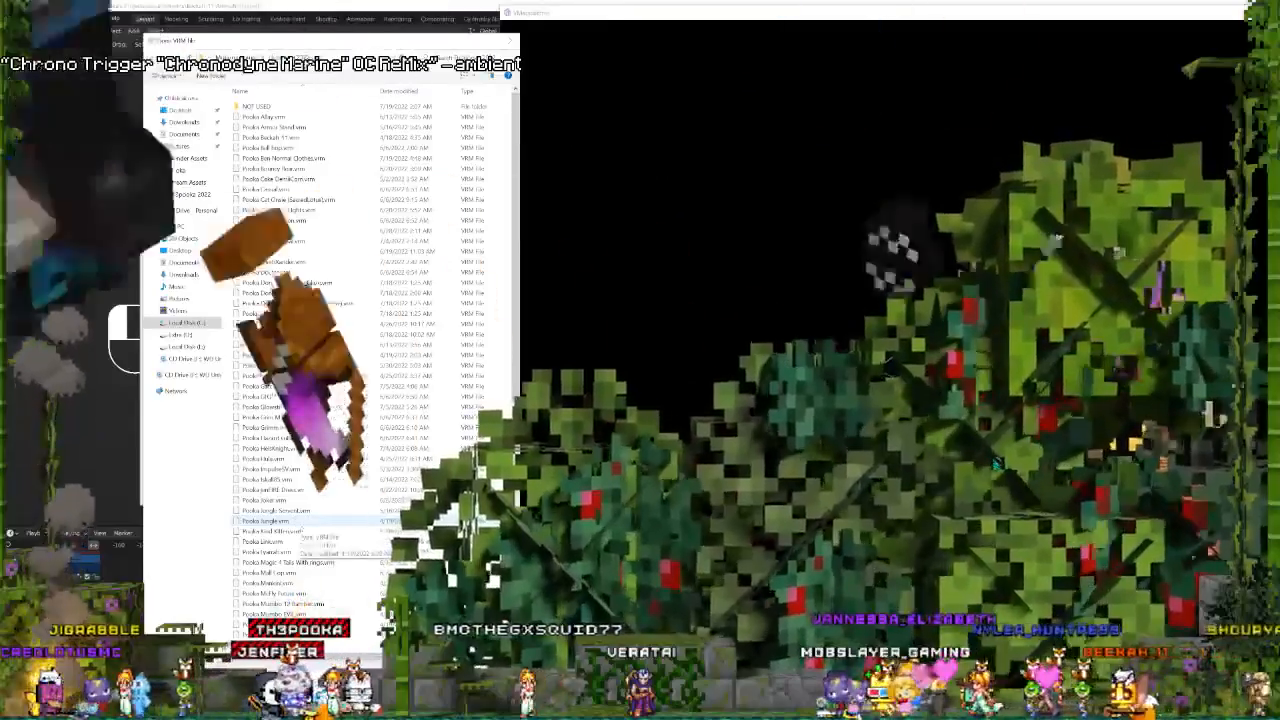
pyautogui.doubleClick(265, 521)
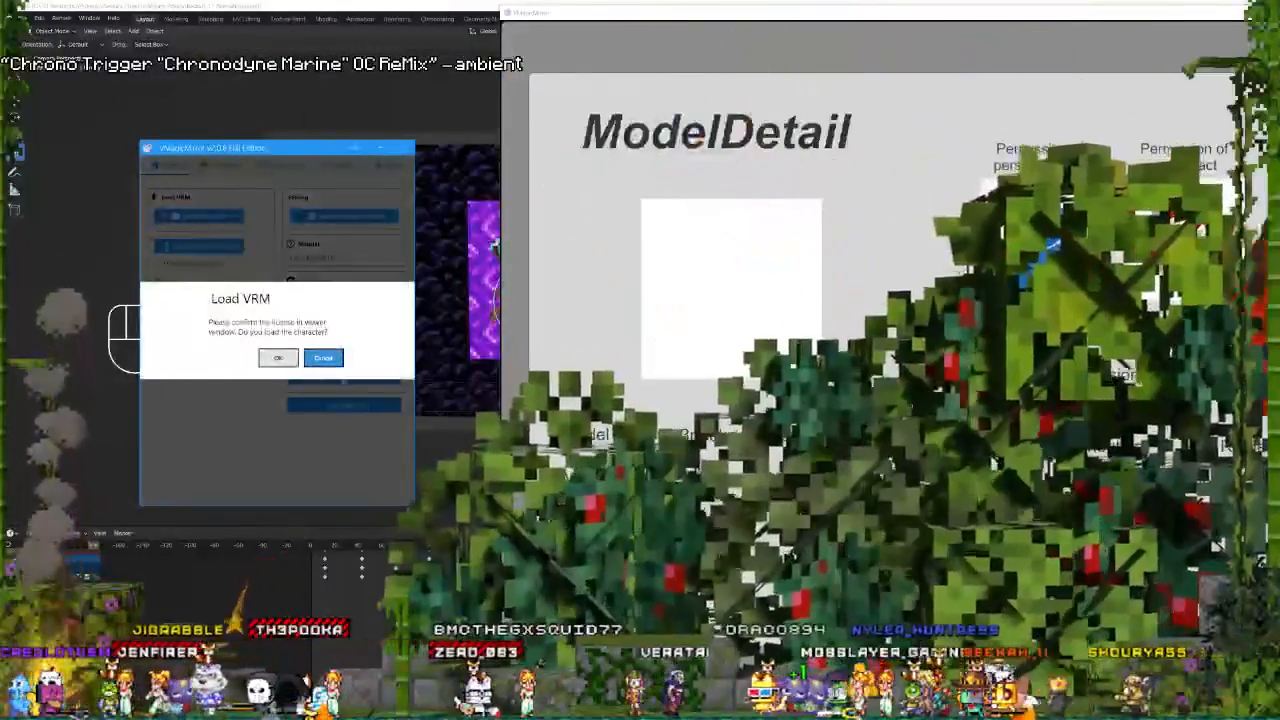
pyautogui.click(281, 359)
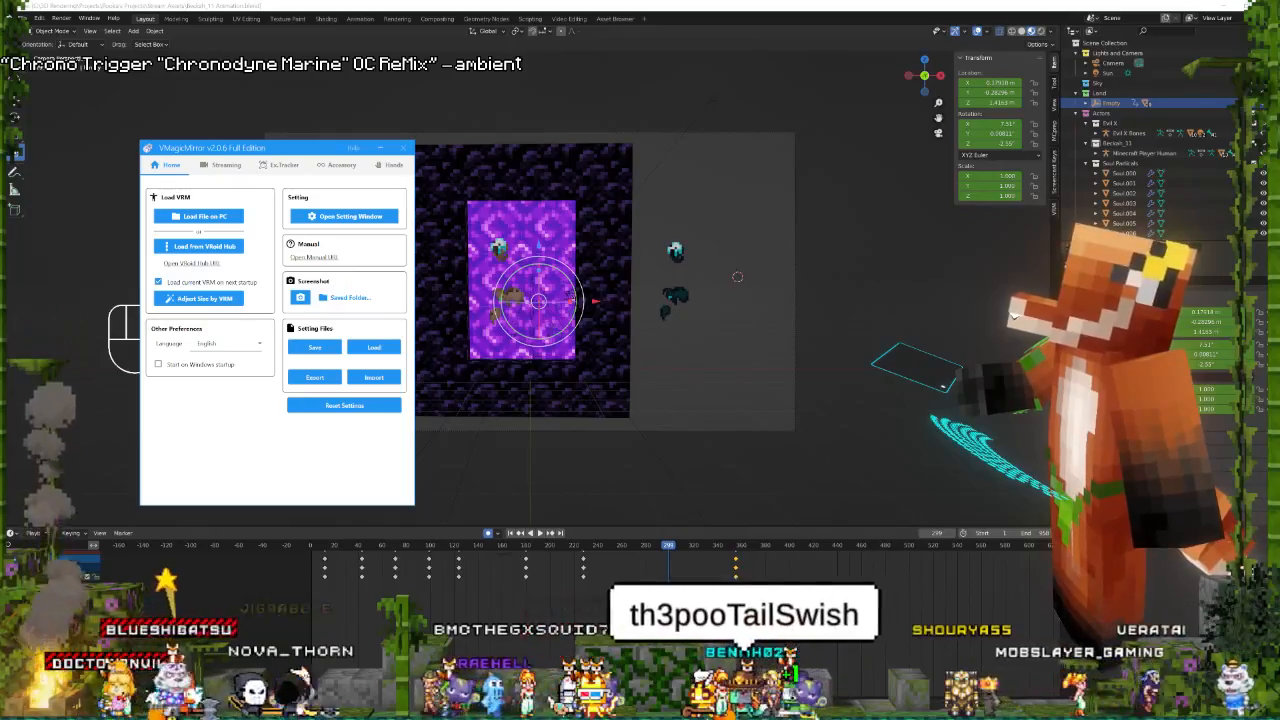
pyautogui.click(399, 148)
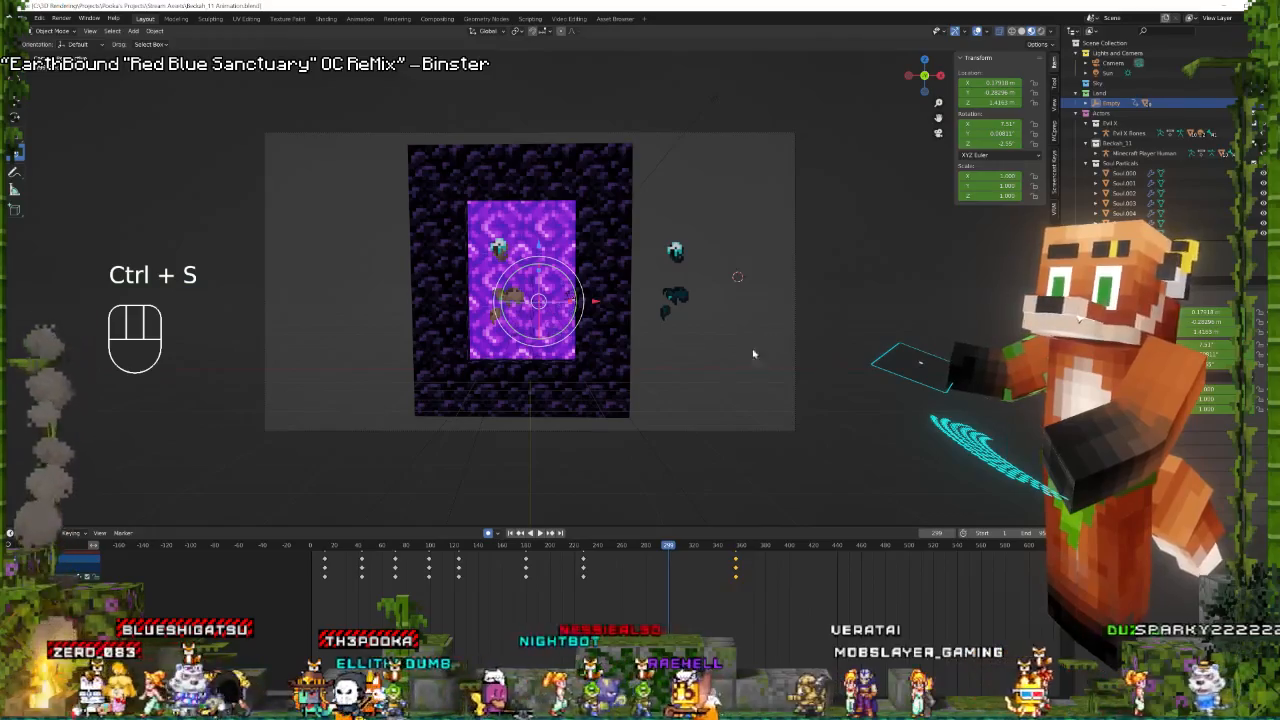
# Select the Minecraft Player Human armature behind the portal and insert a Location, Rotation & Scale keyframe at frame 135.
pyautogui.moveTo(602, 305); pyautogui.dragTo(755, 312, button='middle')
pyautogui.scroll(5, 660, 356)
pyautogui.moveTo(660, 356); pyautogui.dragTo(538, 363, button='middle')
pyautogui.click(508, 347)
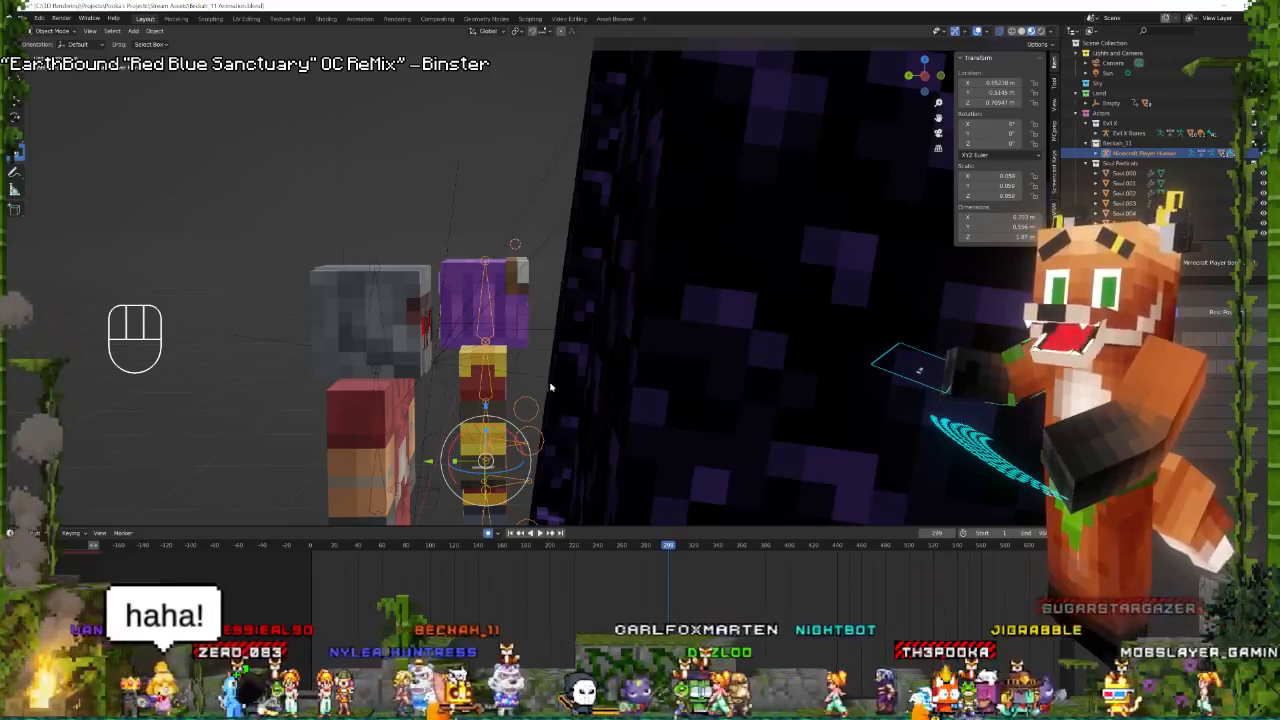
pyautogui.moveTo(623, 409); pyautogui.dragTo(617, 400, button='middle')
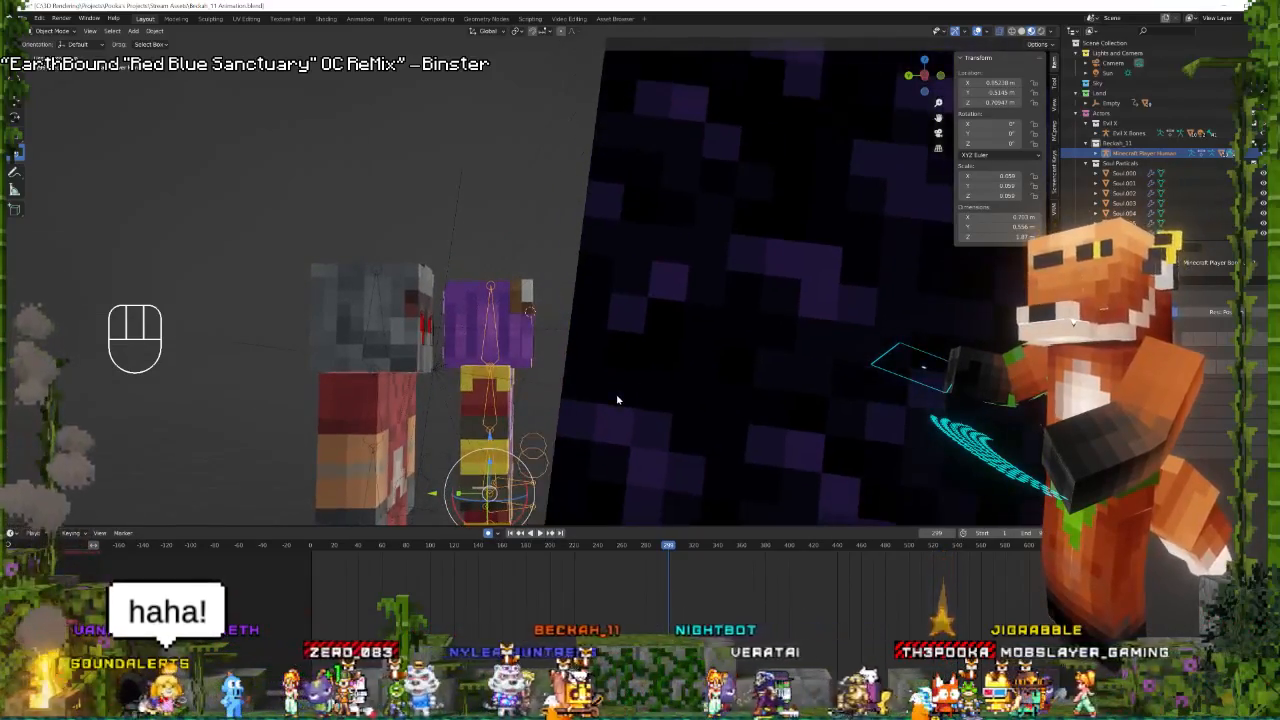
pyautogui.press('KP_0')
pyautogui.moveTo(734, 277); pyautogui.dragTo(749, 361, button='middle')
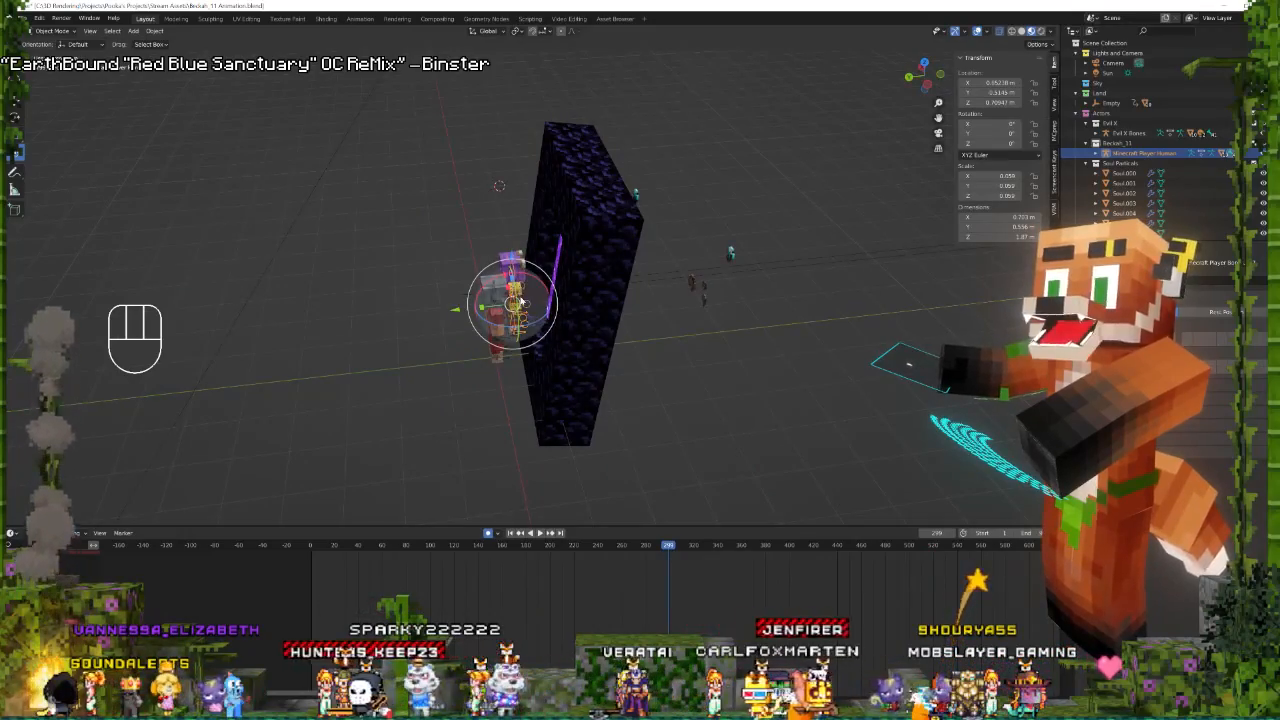
pyautogui.moveTo(453, 615); pyautogui.dragTo(471, 595)
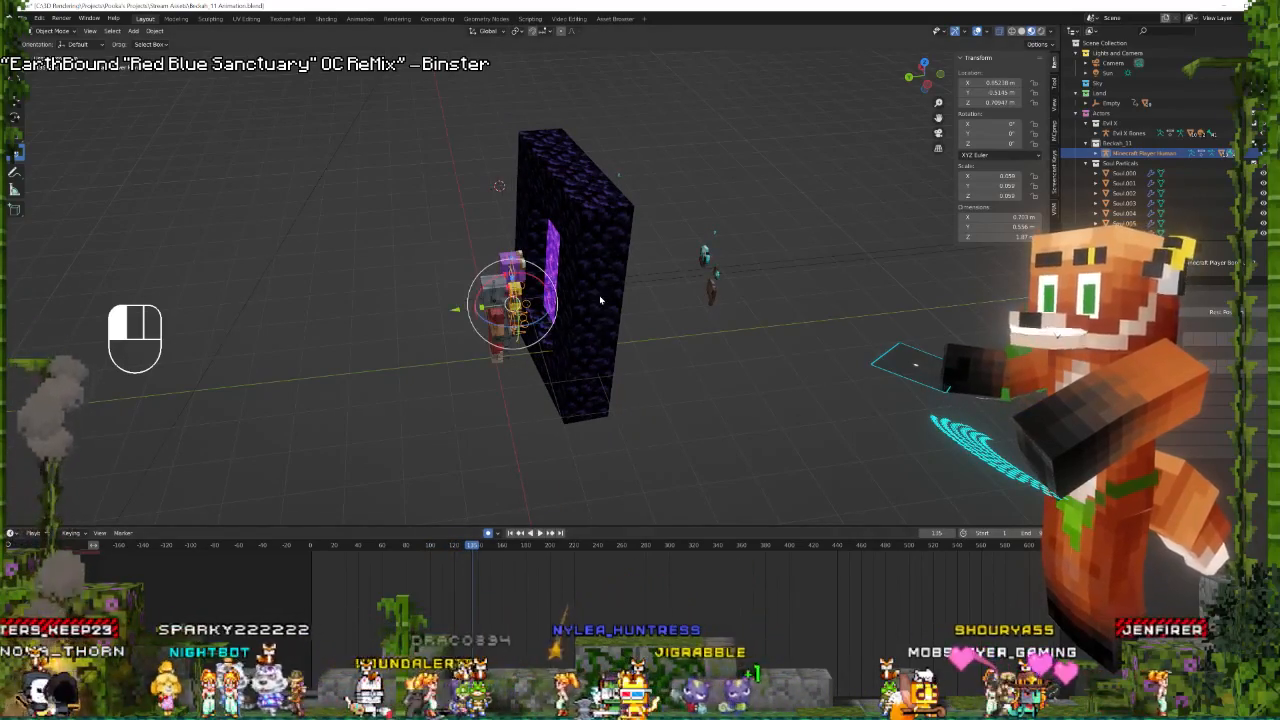
pyautogui.press('i')
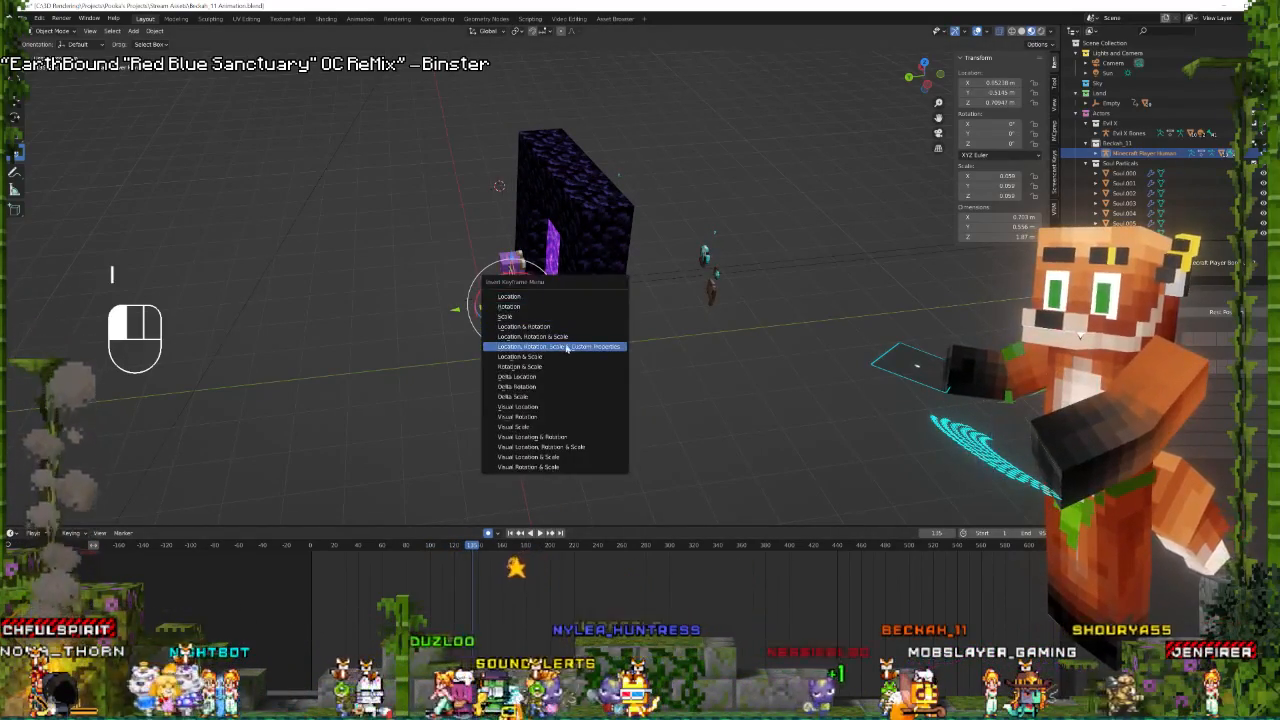
pyautogui.click(552, 337)
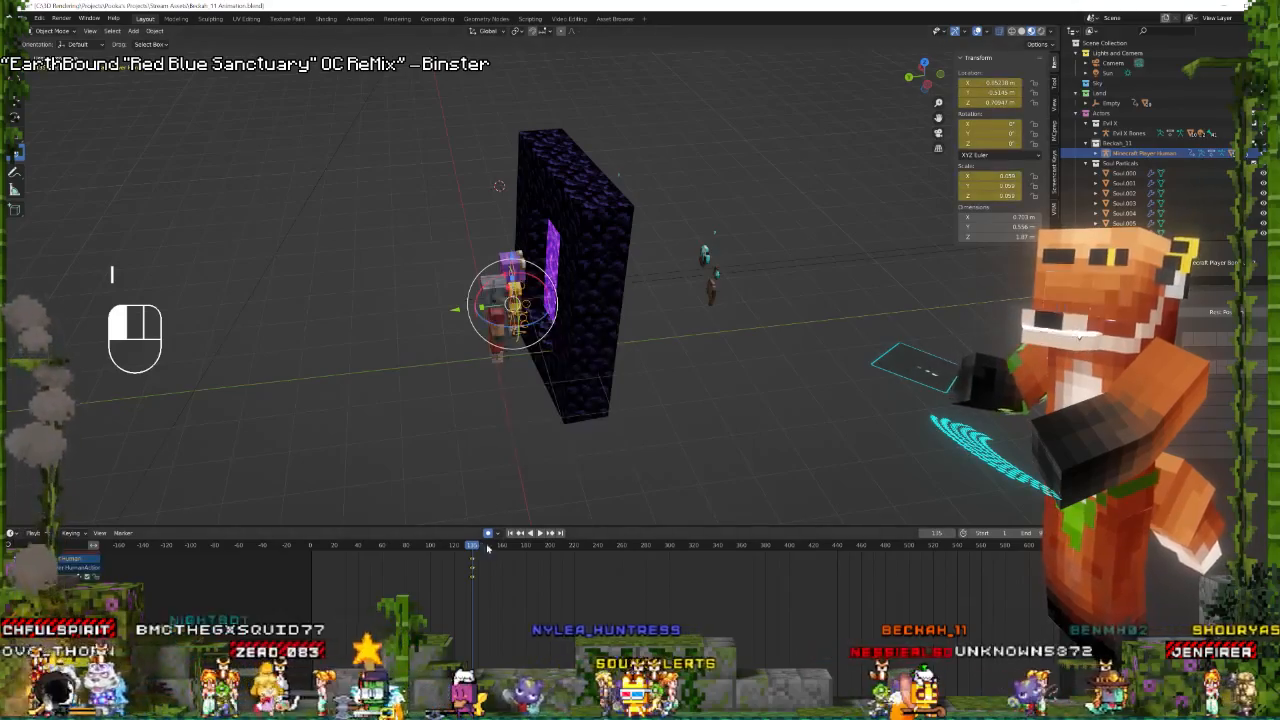
# At frame 134, move the armature about 12.96 m straight down and preview the result through the camera.
pyautogui.press('Left')
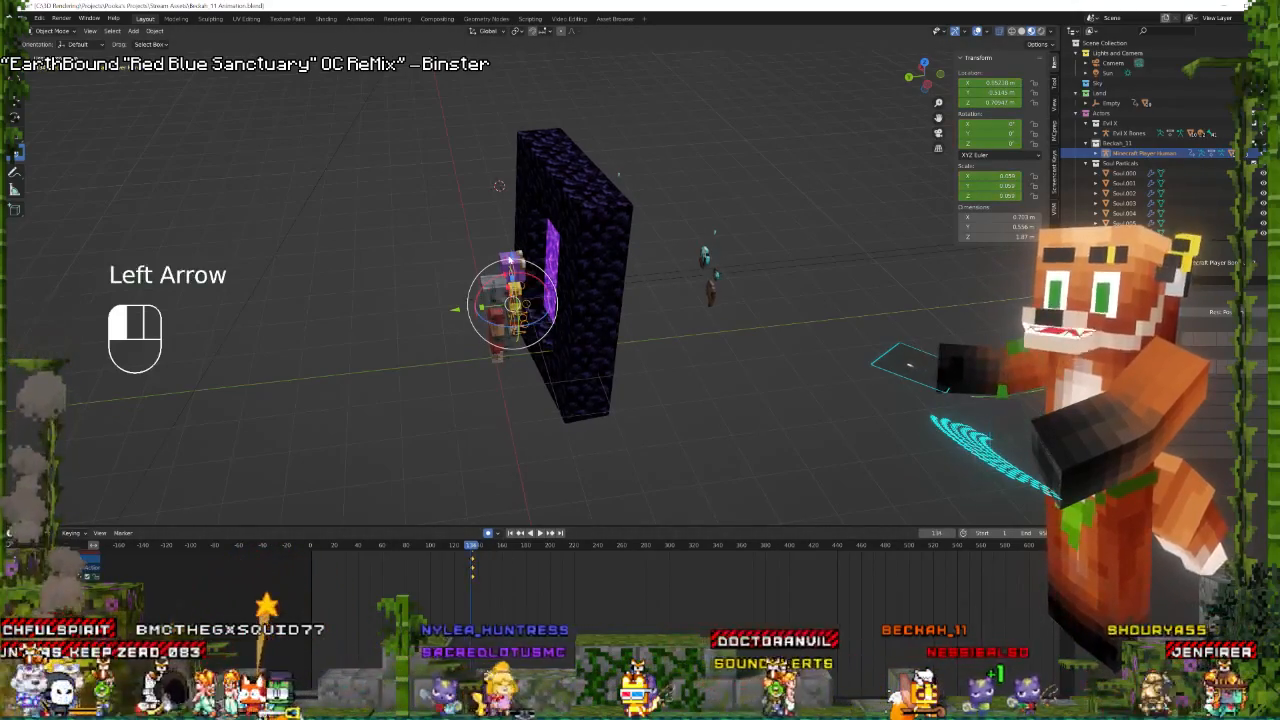
pyautogui.moveTo(489, 297); pyautogui.dragTo(518, 117)
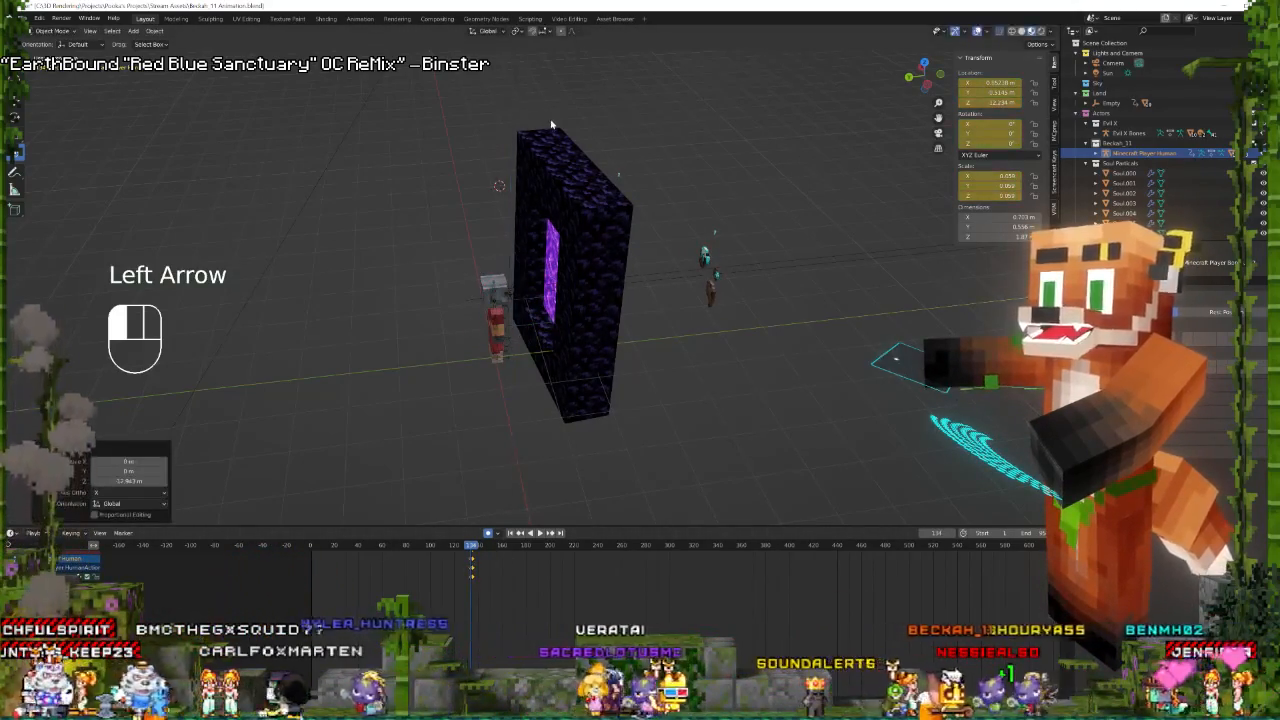
pyautogui.press('KP_0')
pyautogui.press('space')
pyautogui.press('space')
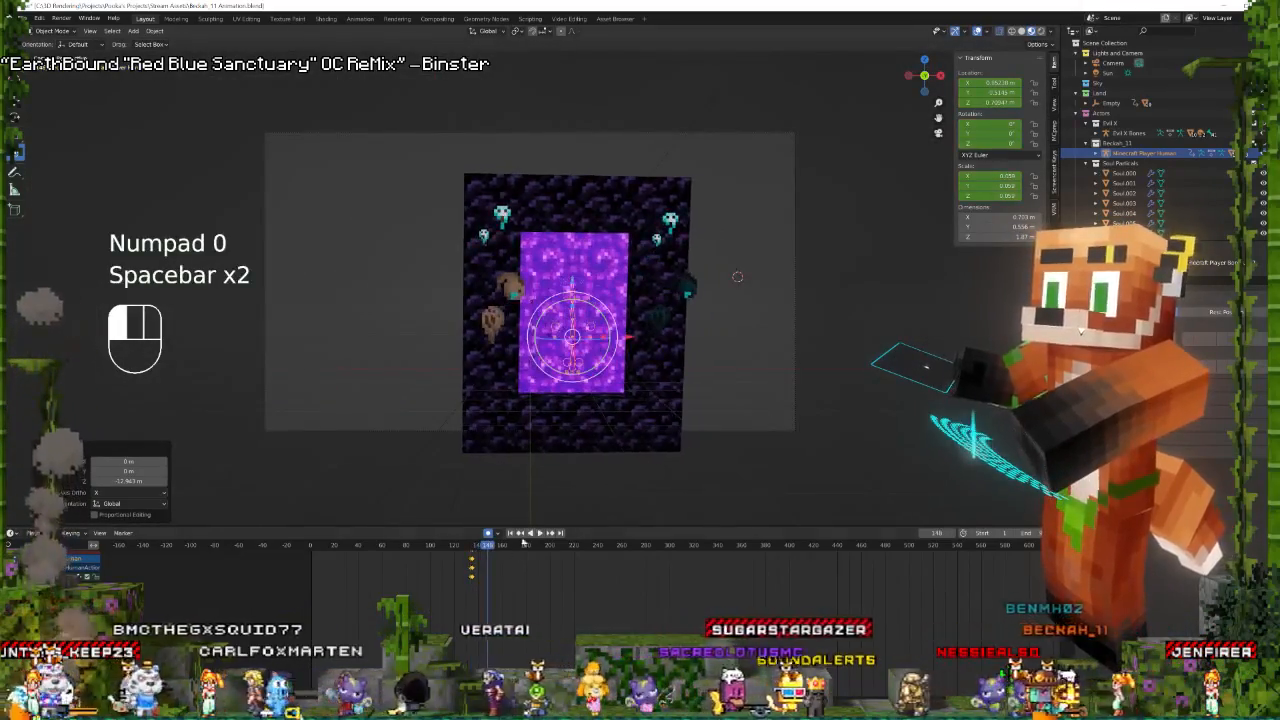
# At frame 135, enter Pose Mode on the armature and move the hip bone about 0.21 m toward the portal.
pyautogui.moveTo(470, 547); pyautogui.dragTo(472, 546)
pyautogui.moveTo(588, 108); pyautogui.dragTo(705, 120, button='middle')
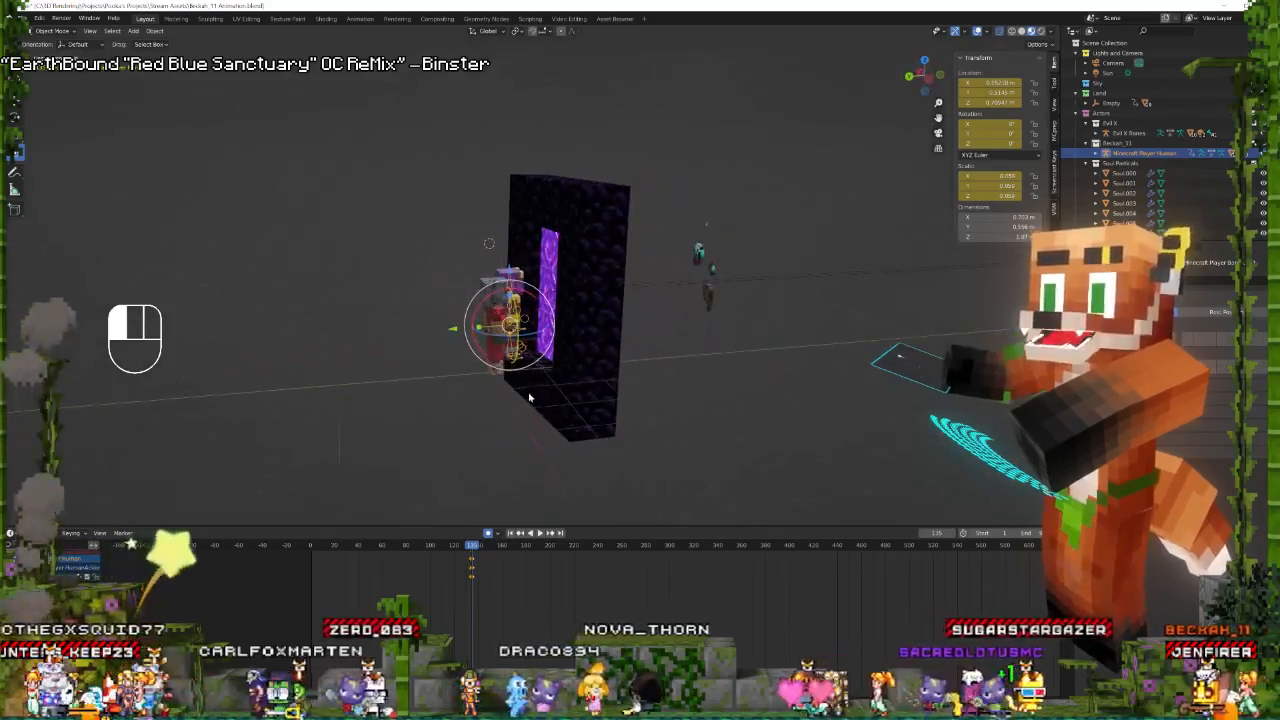
pyautogui.hotkey('ctrl', 'Tab')
pyautogui.keyDown('shift'); pyautogui.click(513, 325); pyautogui.keyUp('shift')
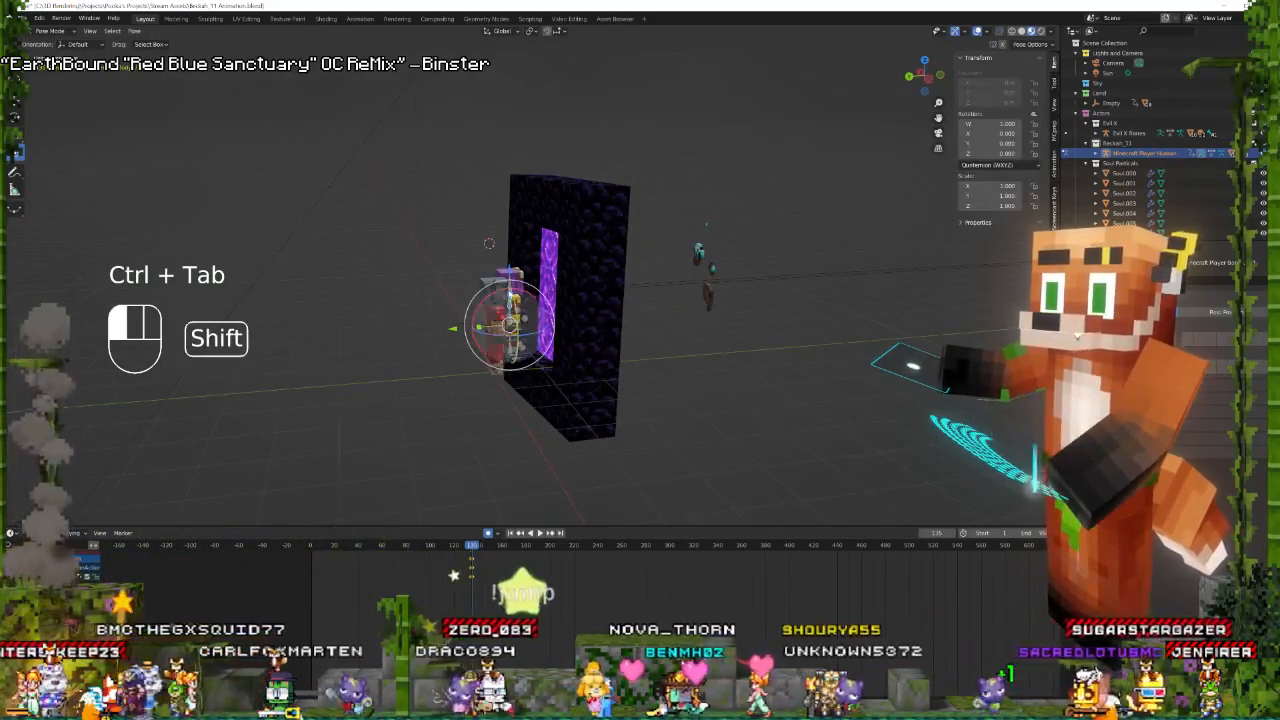
pyautogui.press('KP_Decimal')
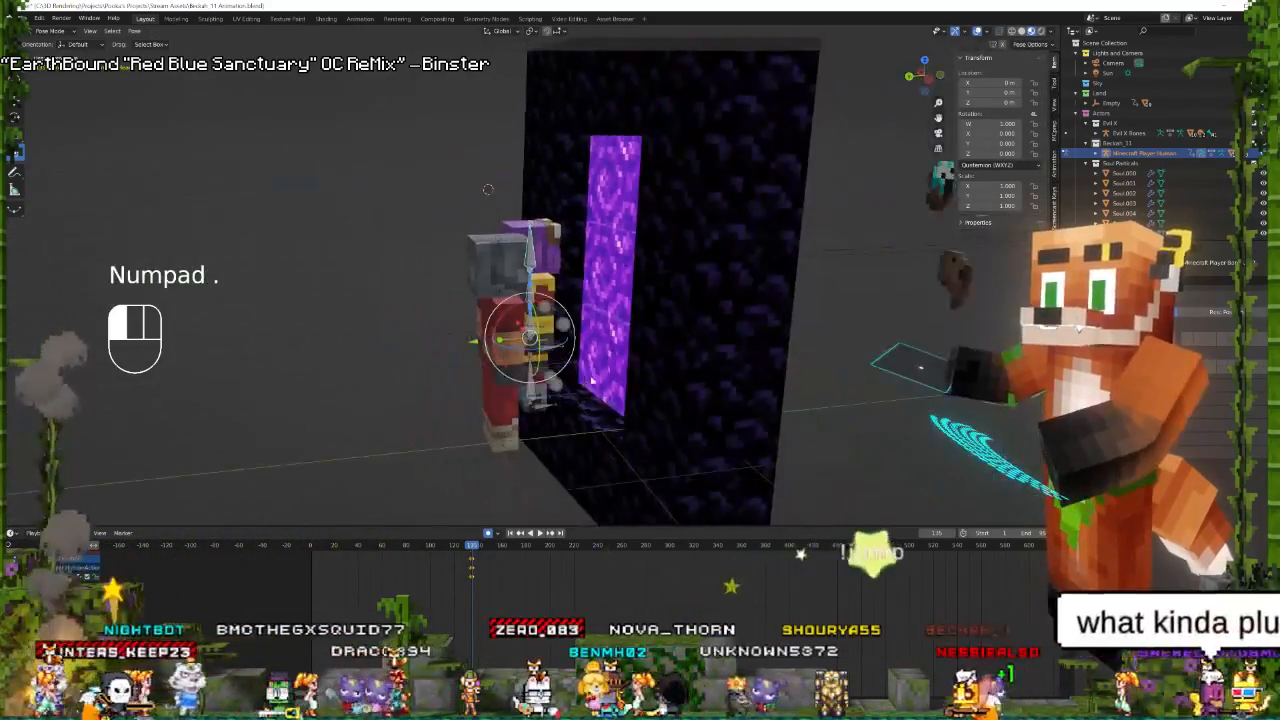
pyautogui.moveTo(572, 356); pyautogui.dragTo(586, 350, button='middle')
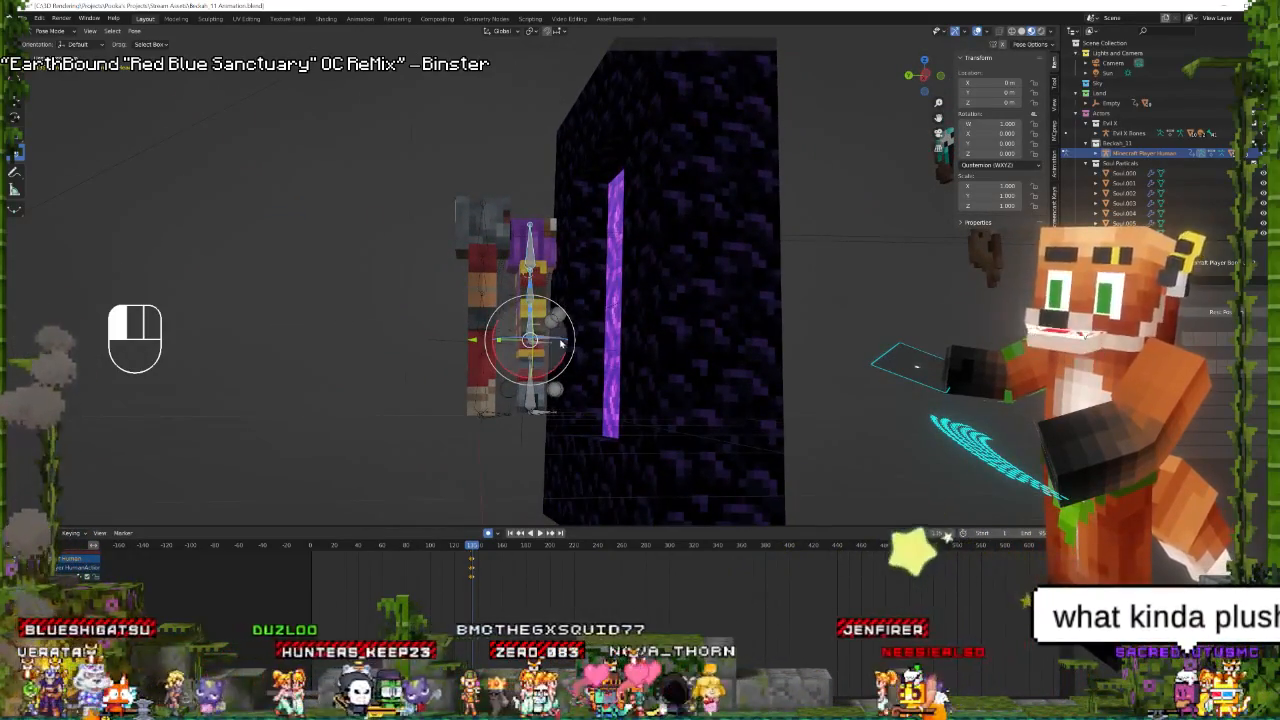
pyautogui.press('g')
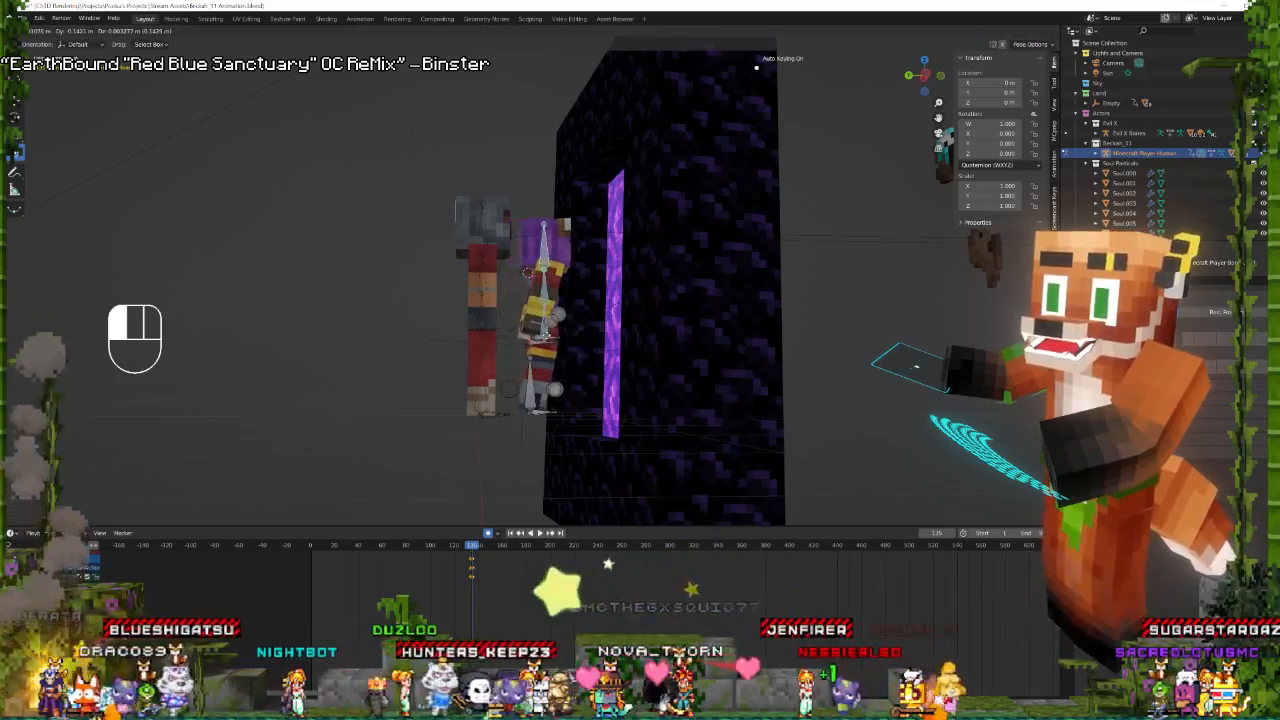
pyautogui.click(547, 338)
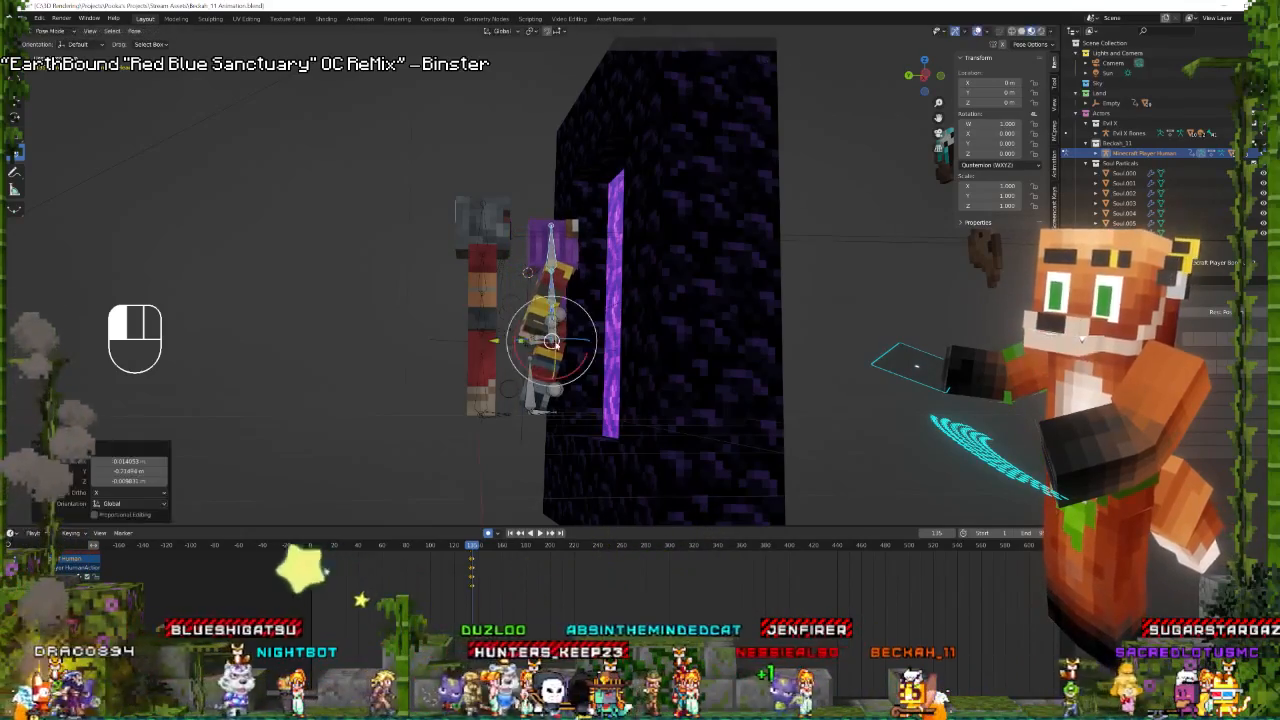
# Move one foot control forward toward the portal and raise it about 0.25 m to start a stepping pose.
pyautogui.rightClick(546, 421)
pyautogui.moveTo(546, 421)
pyautogui.mouseDown(button='middle')
pyautogui.moveTo(595, 426)
pyautogui.moveTo(560, 424)
pyautogui.mouseUp(button='middle')
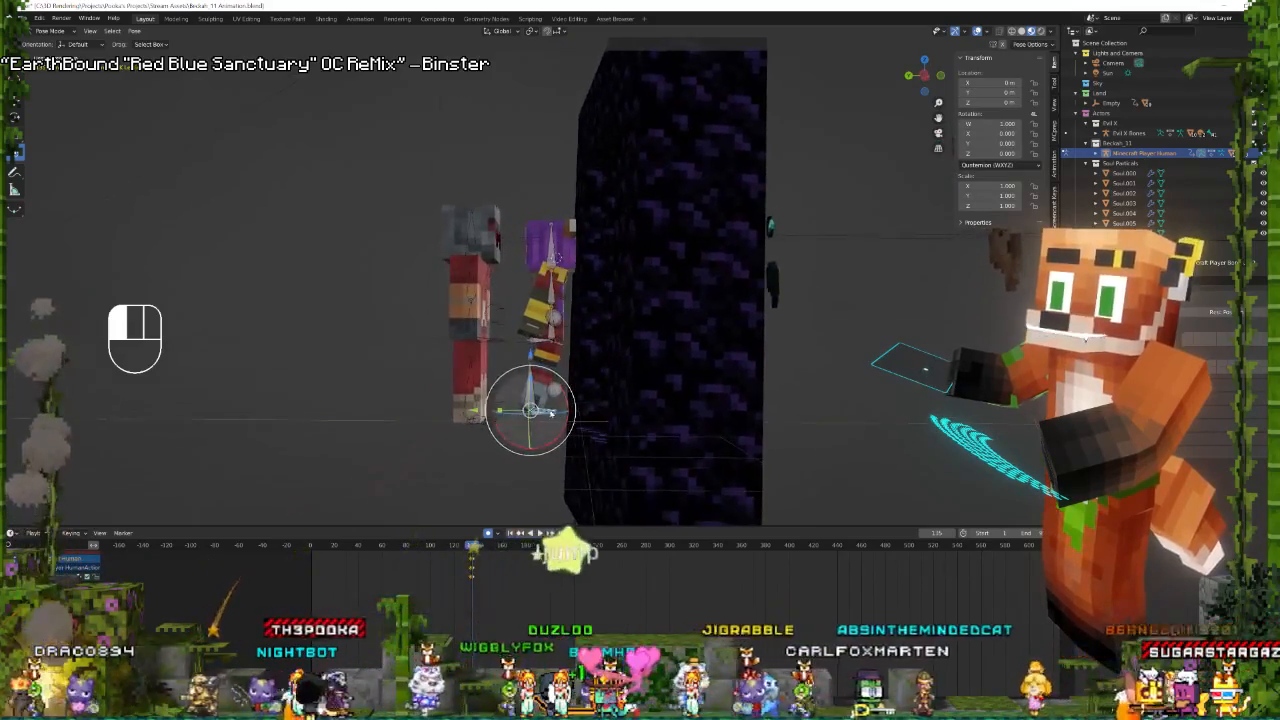
pyautogui.moveTo(532, 414); pyautogui.dragTo(580, 388)
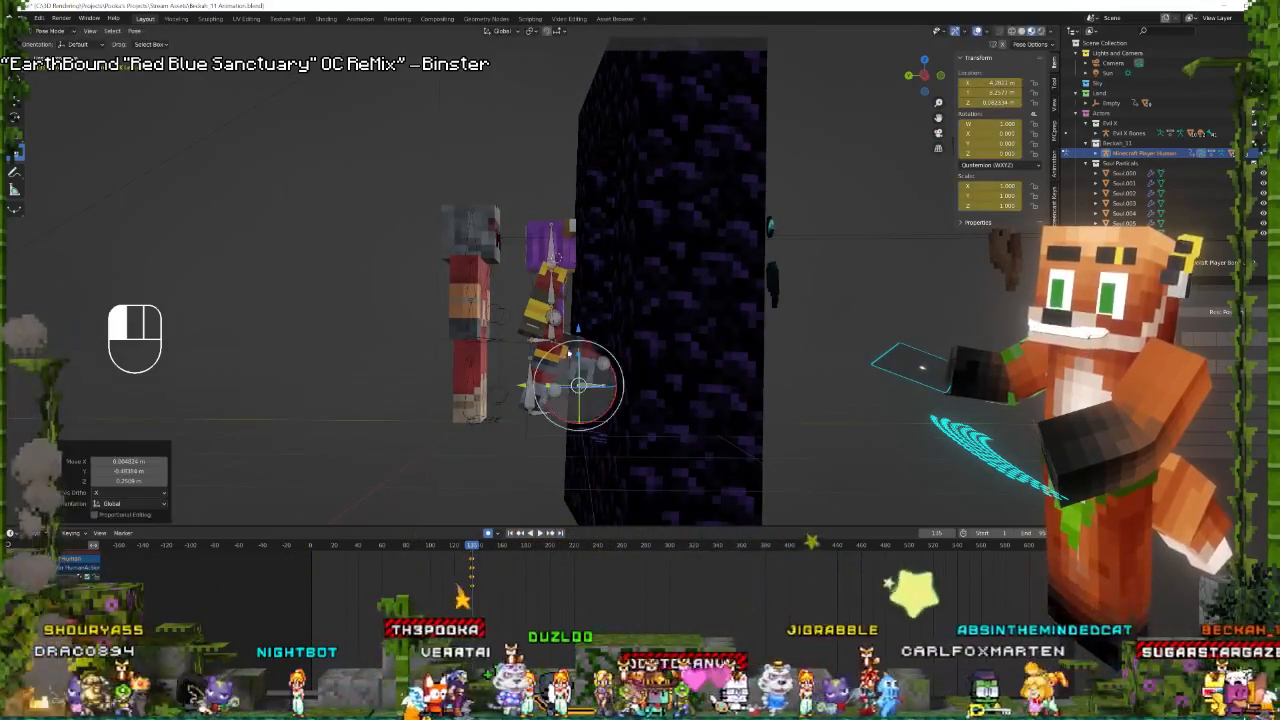
# Rotate the character's upper torso bone to balance the stepping pose.
pyautogui.click(548, 322)
pyautogui.click(555, 322)
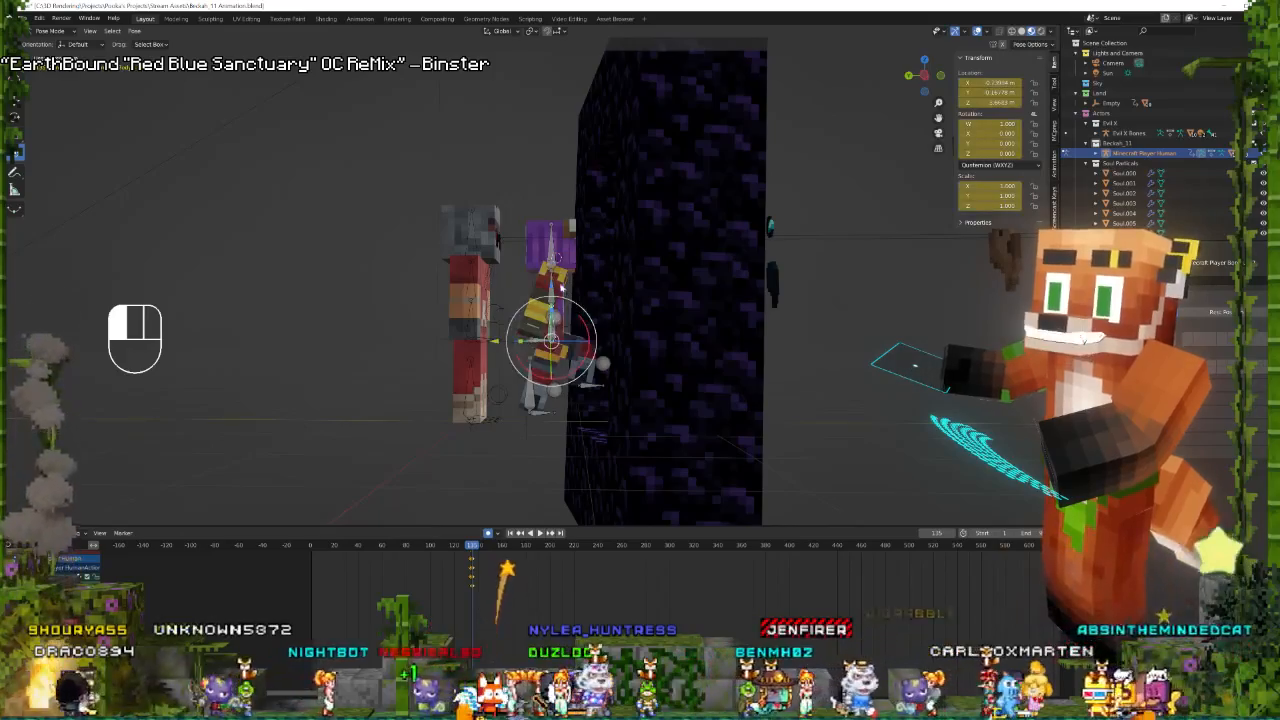
pyautogui.click(556, 285)
pyautogui.moveTo(588, 294); pyautogui.dragTo(577, 253)
pyautogui.click(541, 248)
pyautogui.moveTo(580, 268); pyautogui.dragTo(558, 288, button='middle')
# Move both hand controls forward toward the portal and rotate the head bone.
pyautogui.rightClick(546, 344)
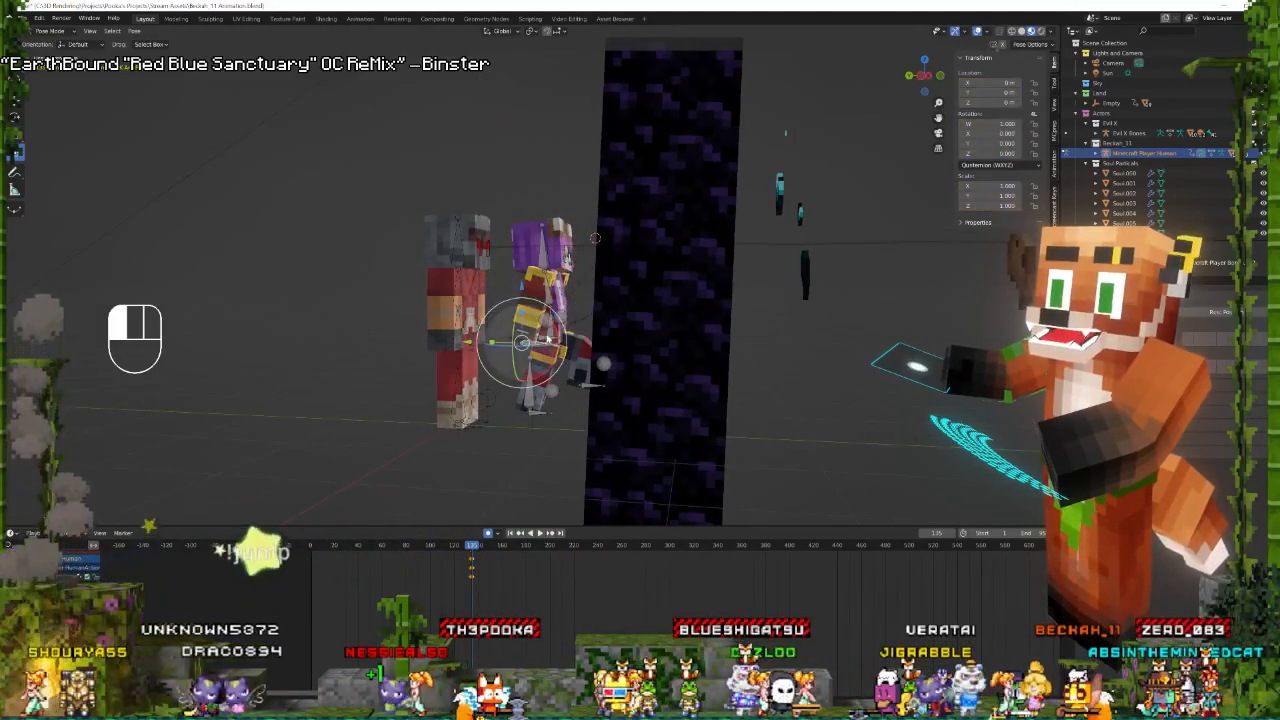
pyautogui.rightClick(546, 344)
pyautogui.rightClick(540, 343)
pyautogui.moveTo(535, 342); pyautogui.dragTo(590, 315)
pyautogui.click(524, 345)
pyautogui.moveTo(524, 346); pyautogui.dragTo(575, 329)
pyautogui.moveTo(588, 332); pyautogui.dragTo(712, 339, button='middle')
pyautogui.moveTo(560, 324); pyautogui.dragTo(574, 321)
pyautogui.click(530, 254)
pyautogui.moveTo(540, 267); pyautogui.dragTo(556, 249)
# Select all bones, insert location, rotation and scale keyframes at frame 135, and preview the animation through the camera.
pyautogui.moveTo(558, 251); pyautogui.dragTo(776, 345, button='middle')
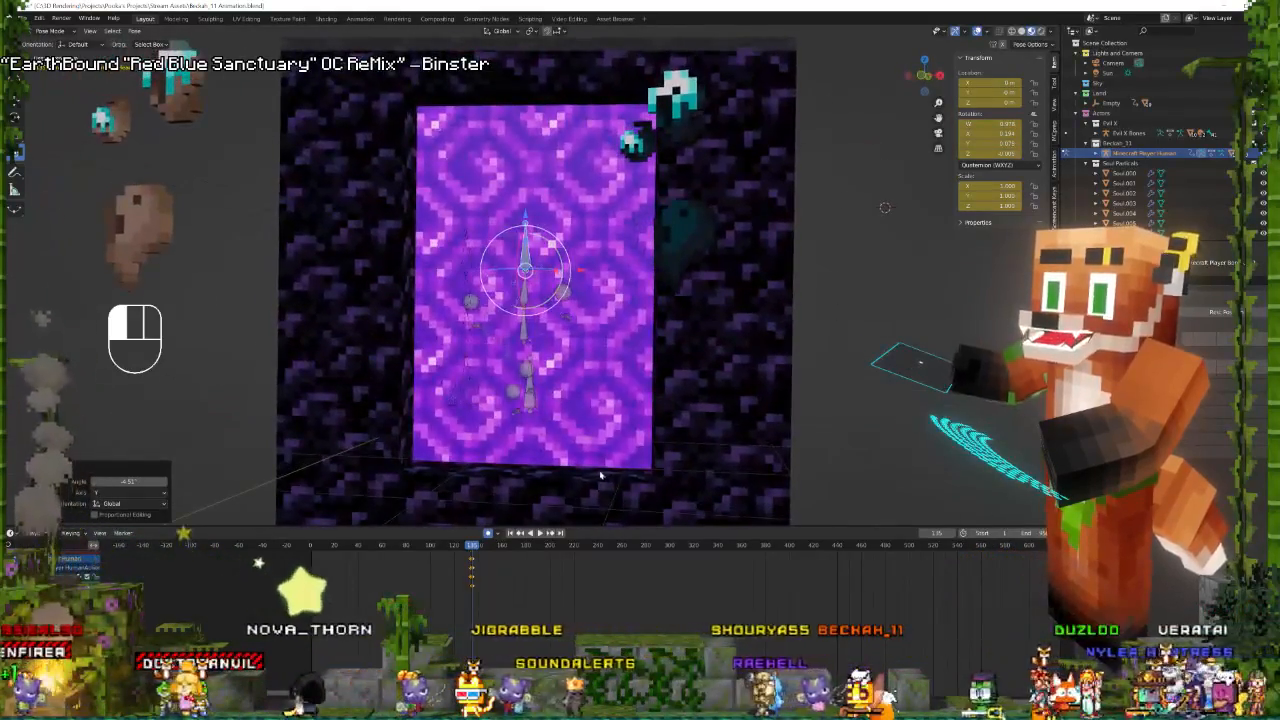
pyautogui.click(538, 400)
pyautogui.press('q')
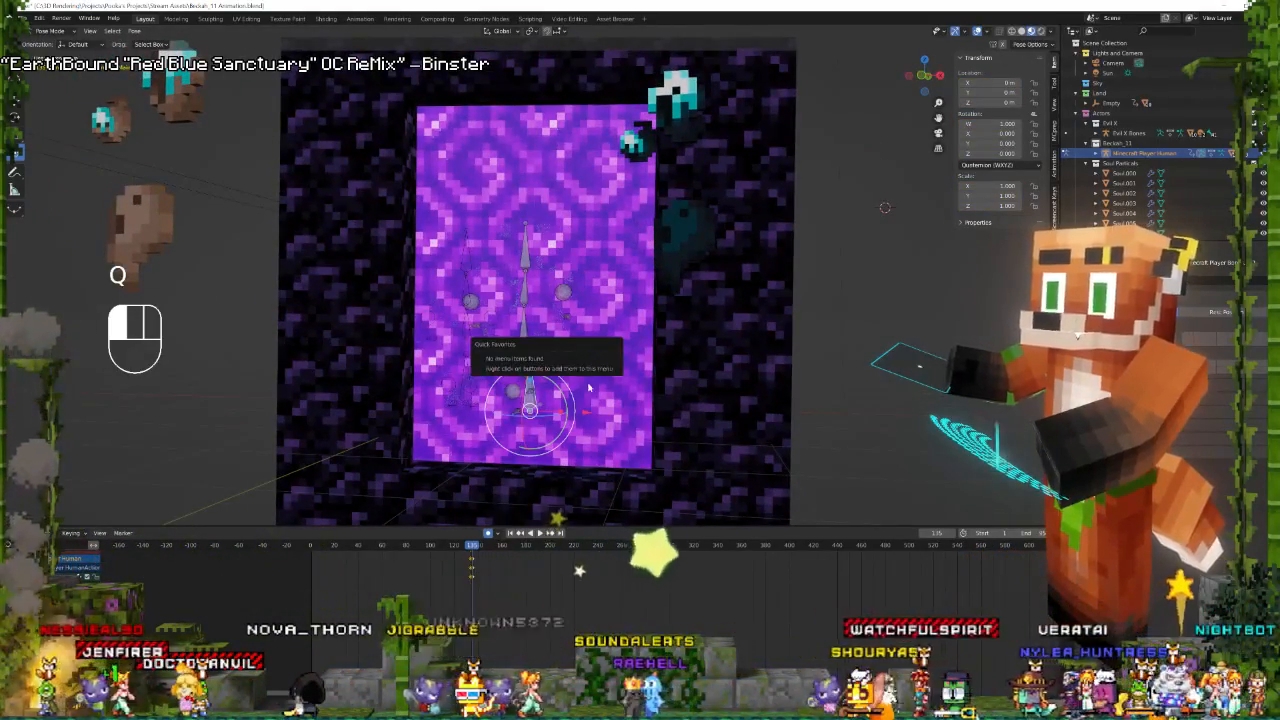
pyautogui.press('a')
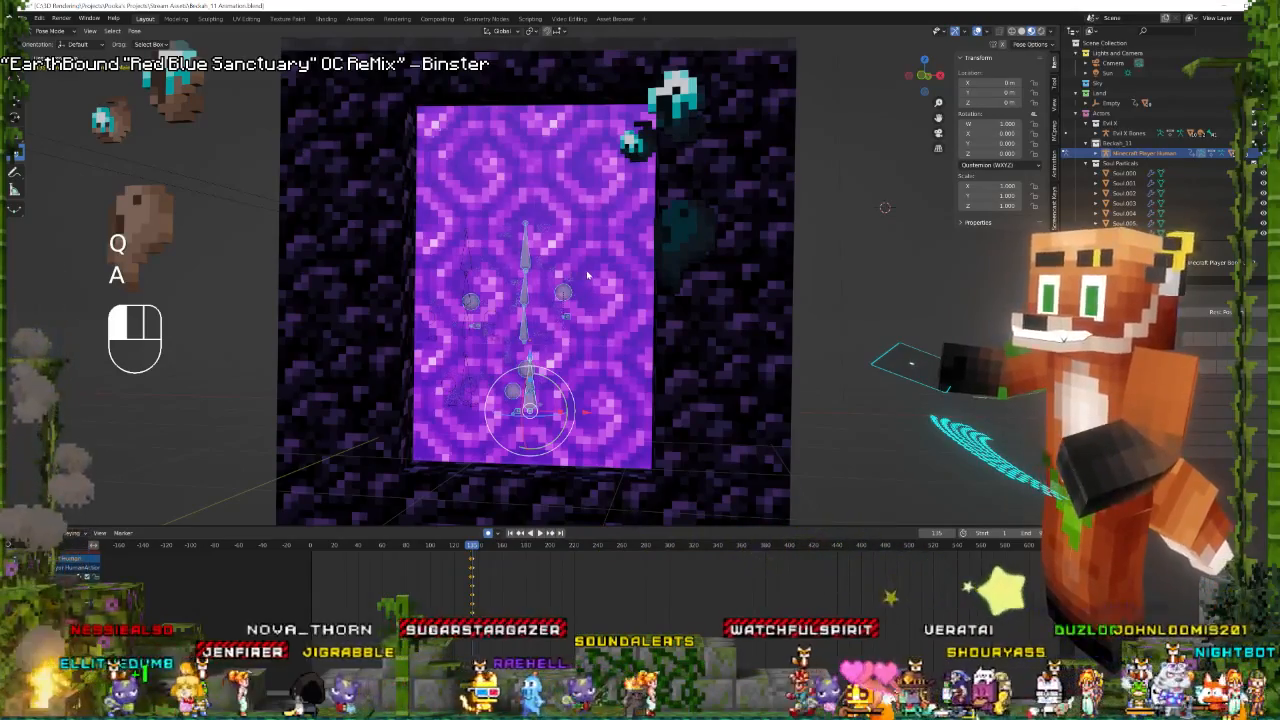
pyautogui.press('i')
pyautogui.click(574, 300)
pyautogui.press('KP_0')
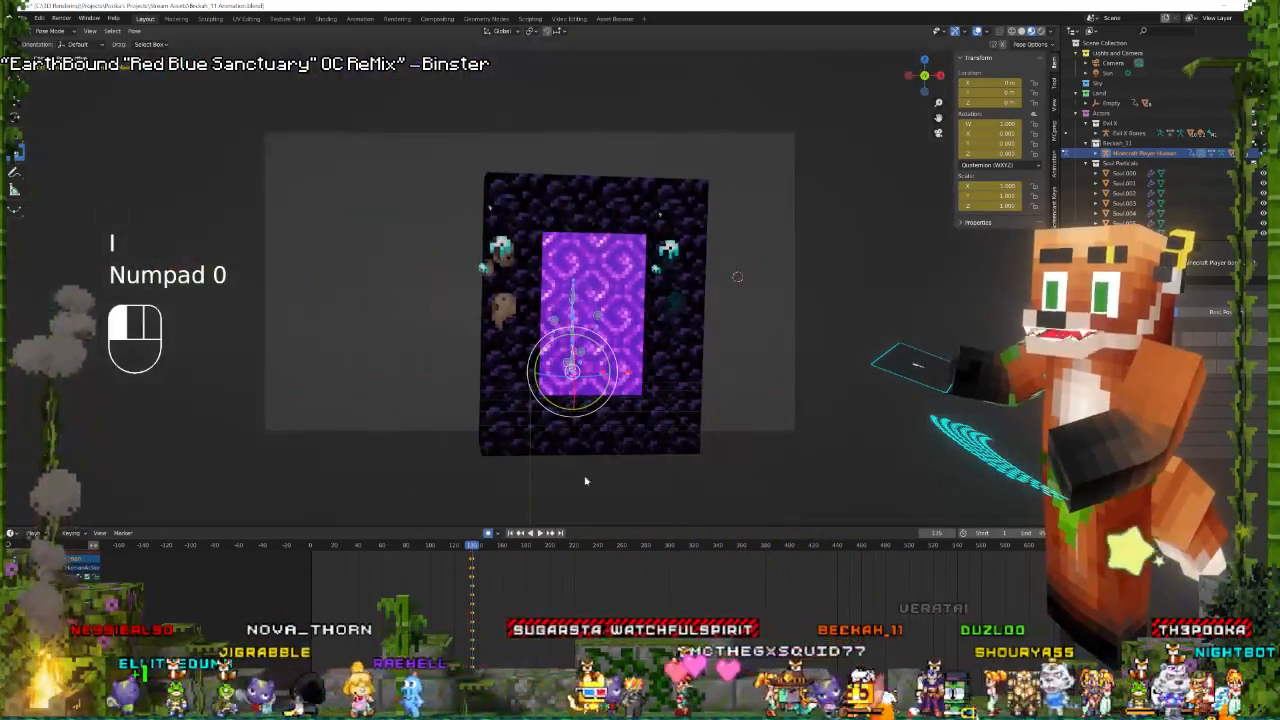
pyautogui.press('space')
pyautogui.press('space')
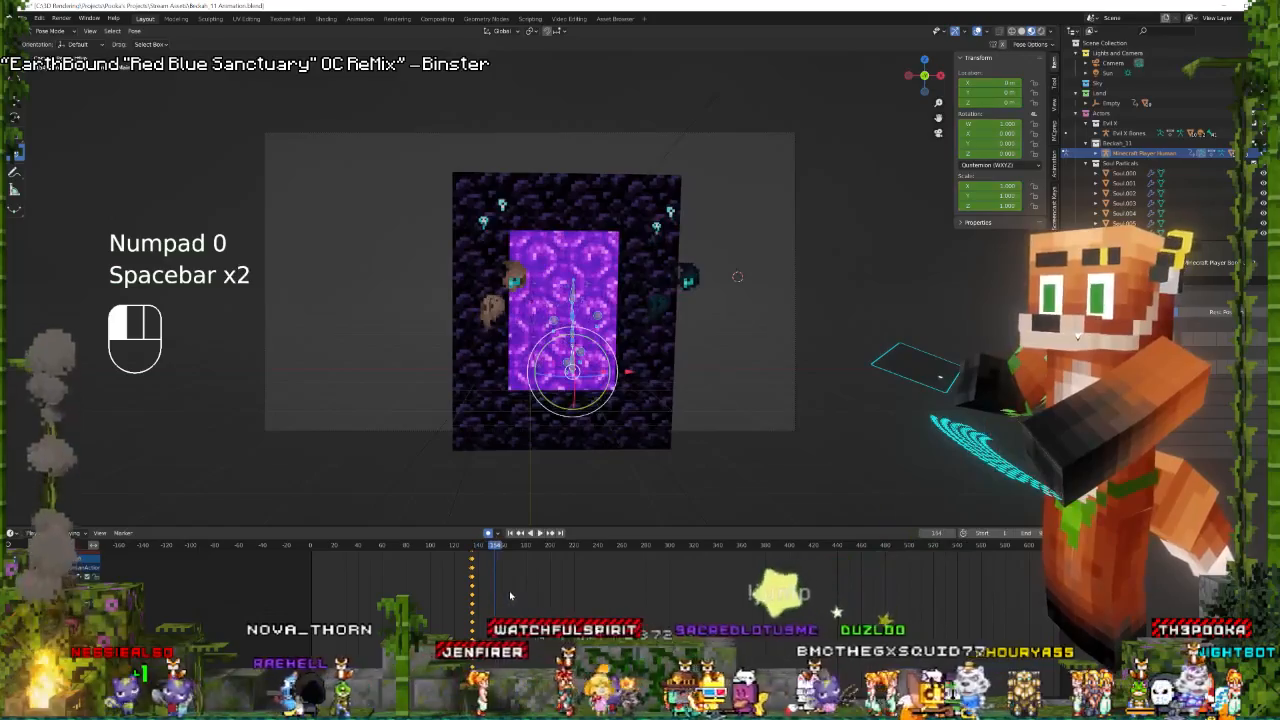
# At frame 154, move the root bone about 2.19 m forward through the portal and lower it about 0.26 m.
pyautogui.moveTo(600, 430); pyautogui.dragTo(730, 388, button='middle')
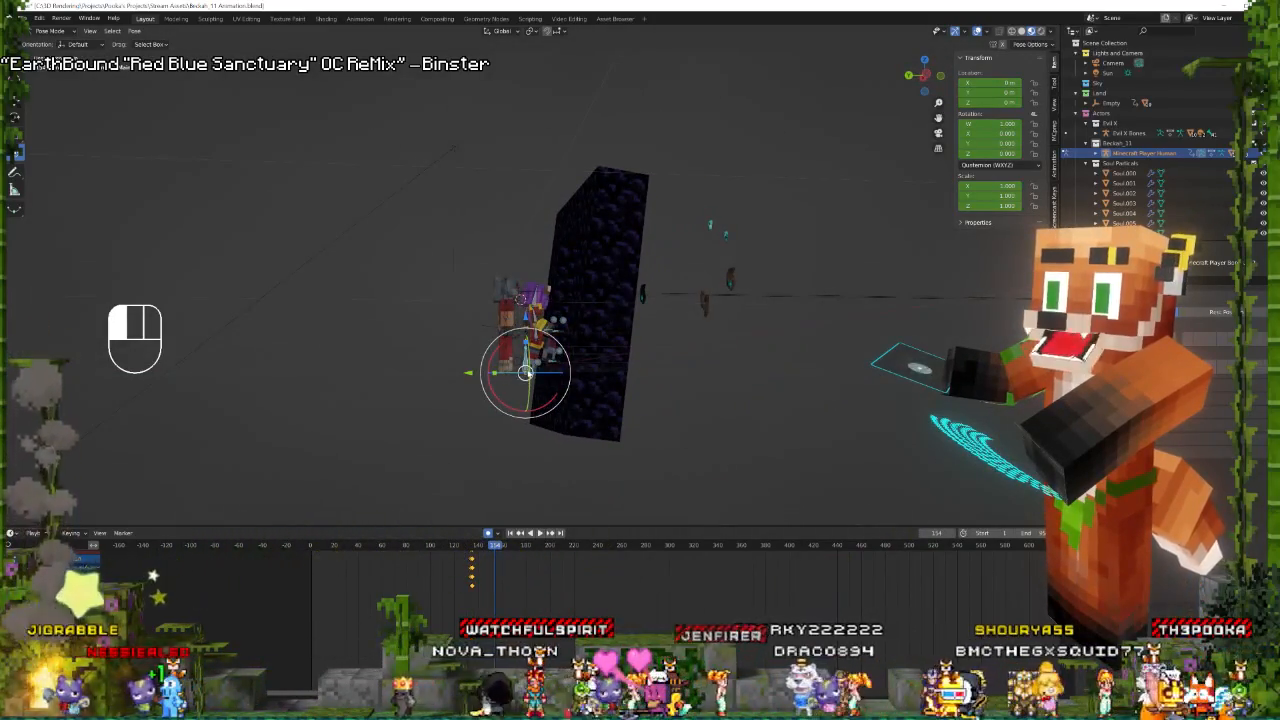
pyautogui.moveTo(467, 373); pyautogui.dragTo(569, 371)
pyautogui.press('KP_0')
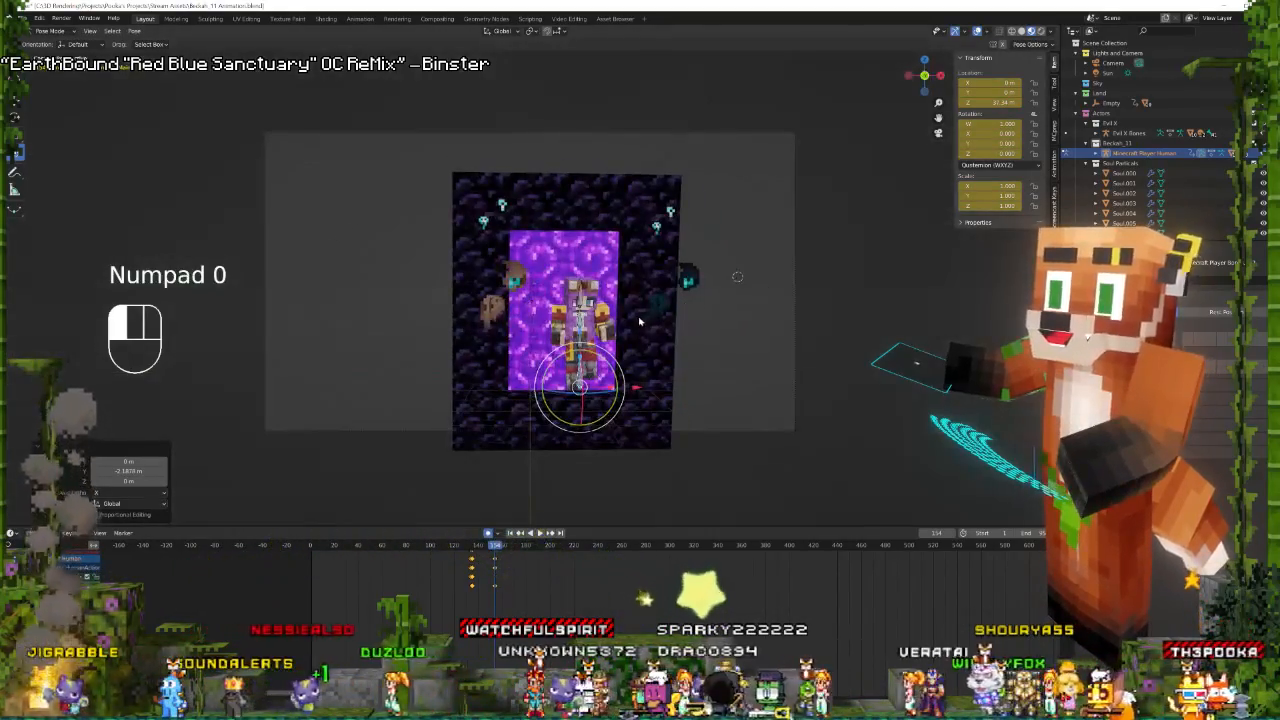
pyautogui.moveTo(580, 329)
pyautogui.mouseDown()
pyautogui.moveTo(585, 361)
pyautogui.moveTo(585, 346)
pyautogui.mouseUp()
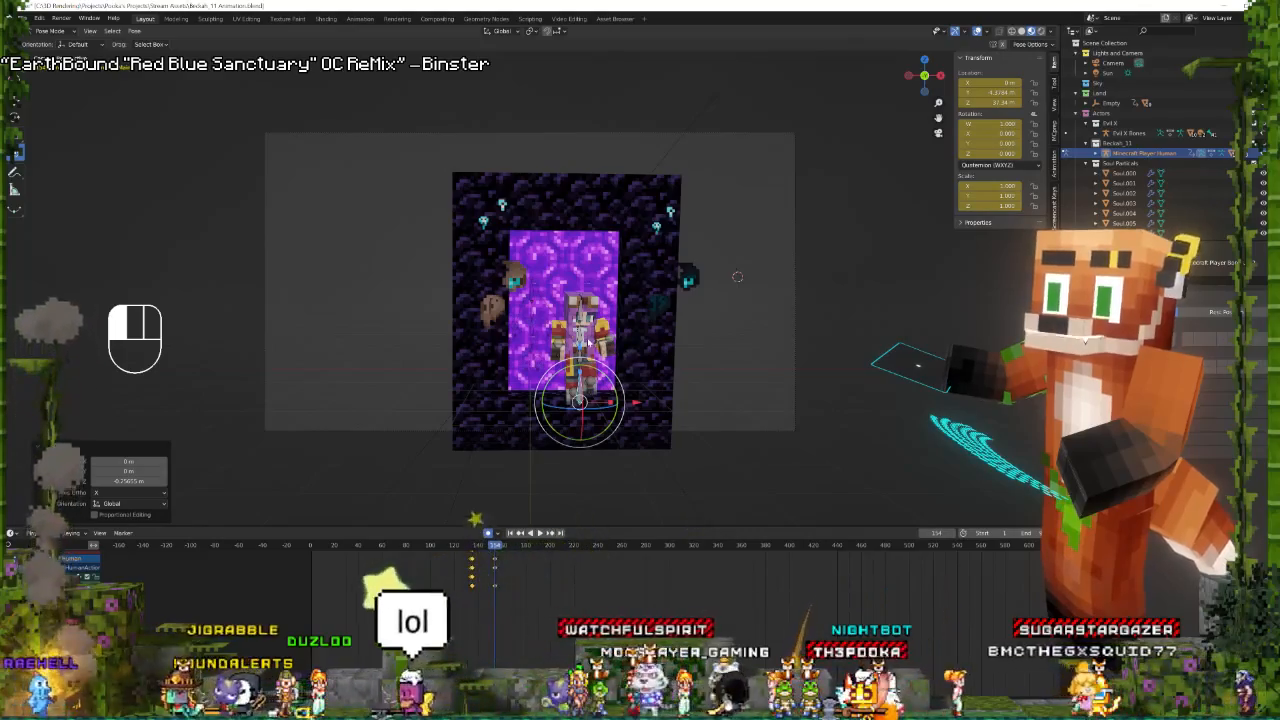
# Move the root bone further forward out of the portal at frame 154 and preview the walk through the camera.
pyautogui.press('g')
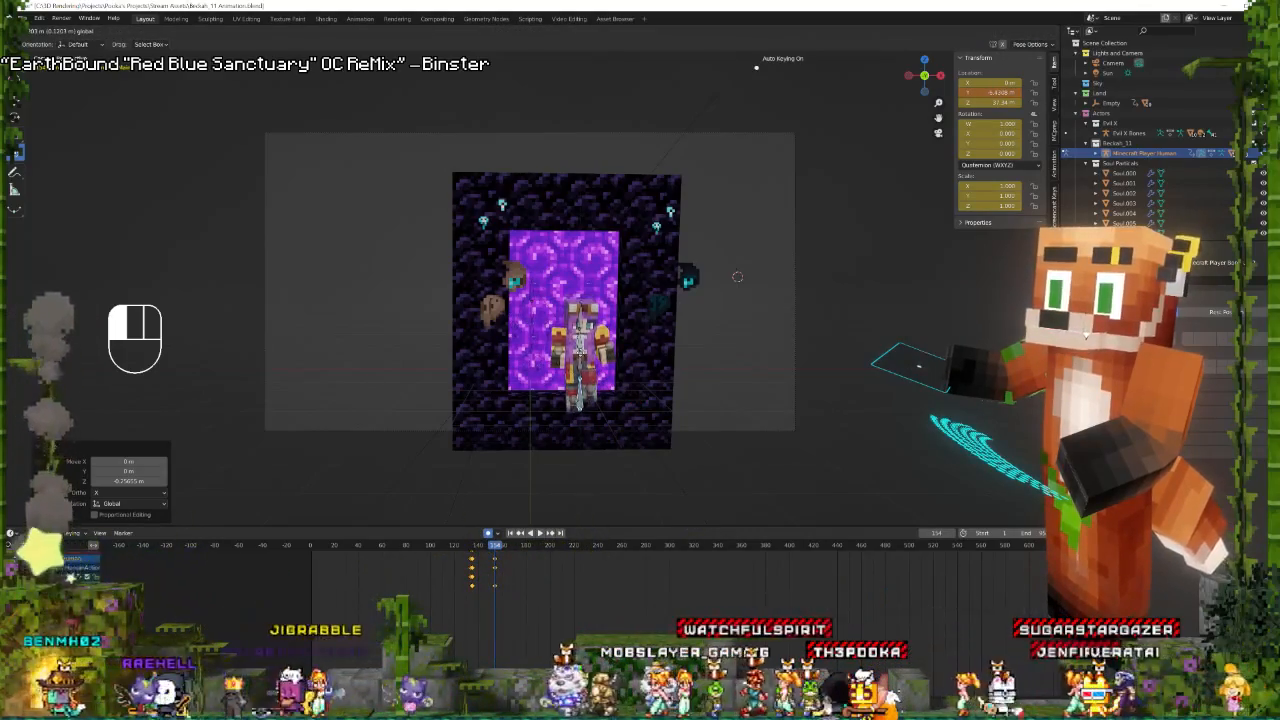
pyautogui.moveTo(580, 351); pyautogui.dragTo(580, 351)
pyautogui.click(455, 546)
pyautogui.press('space')
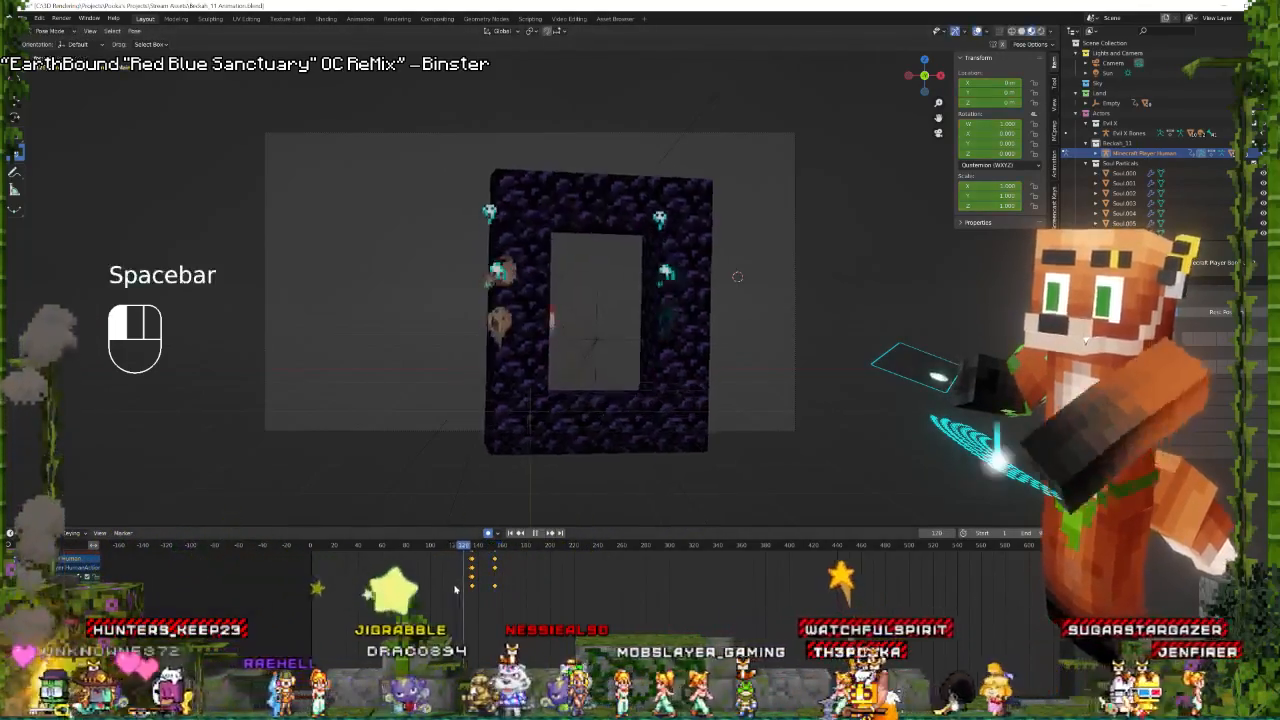
pyautogui.press('space')
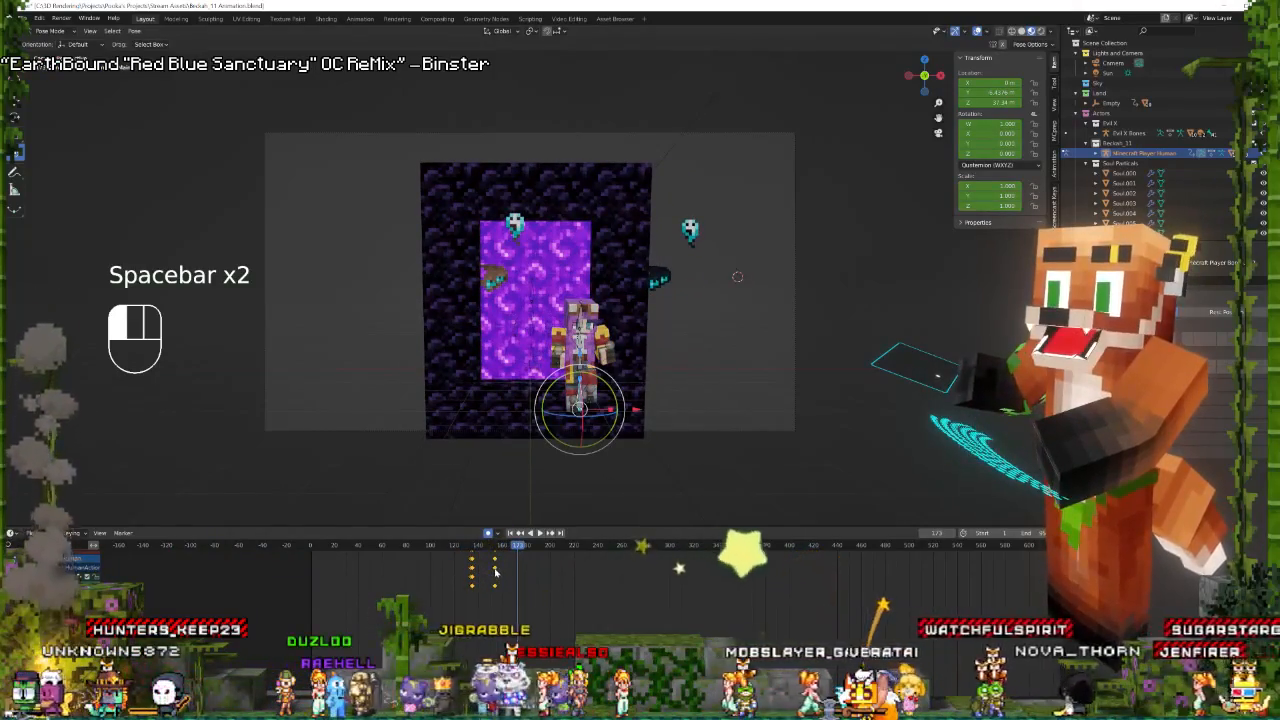
# Shift all of the character's keyframes about 6 frames later and replay the portal exit.
pyautogui.press('a')
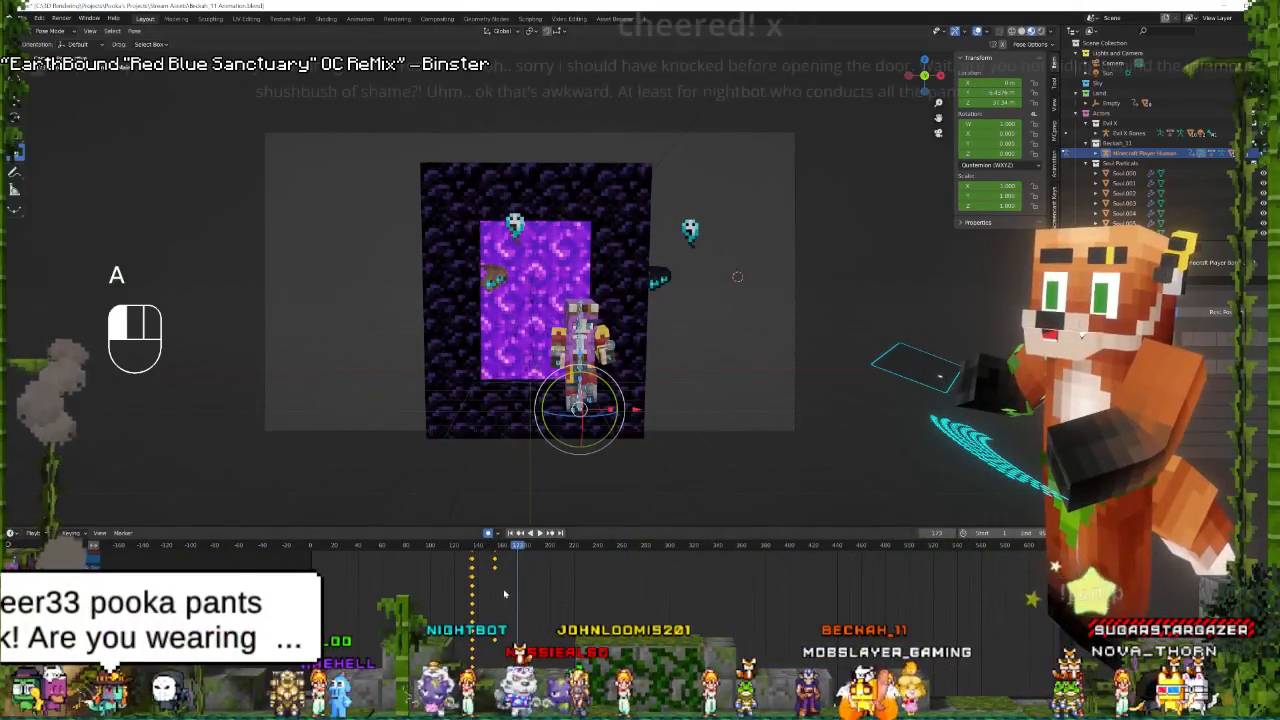
pyautogui.press('g')
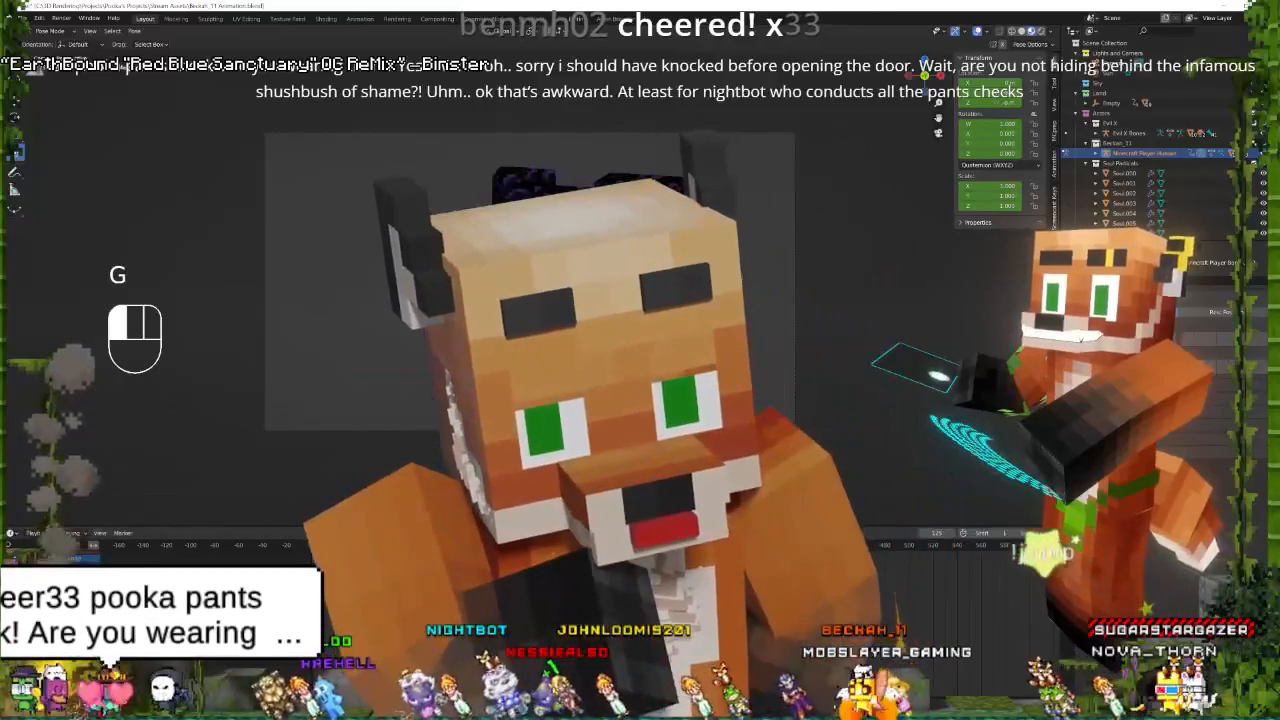
pyautogui.press('space')
pyautogui.press('space')
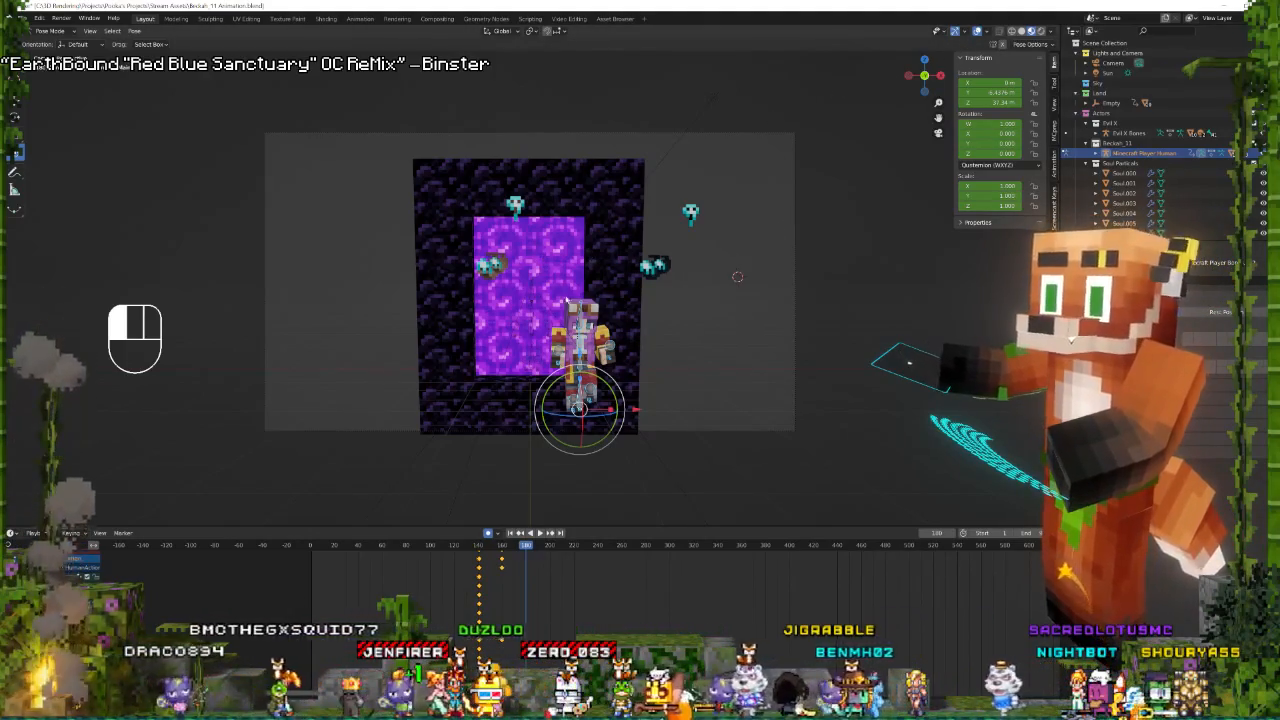
pyautogui.press('space')
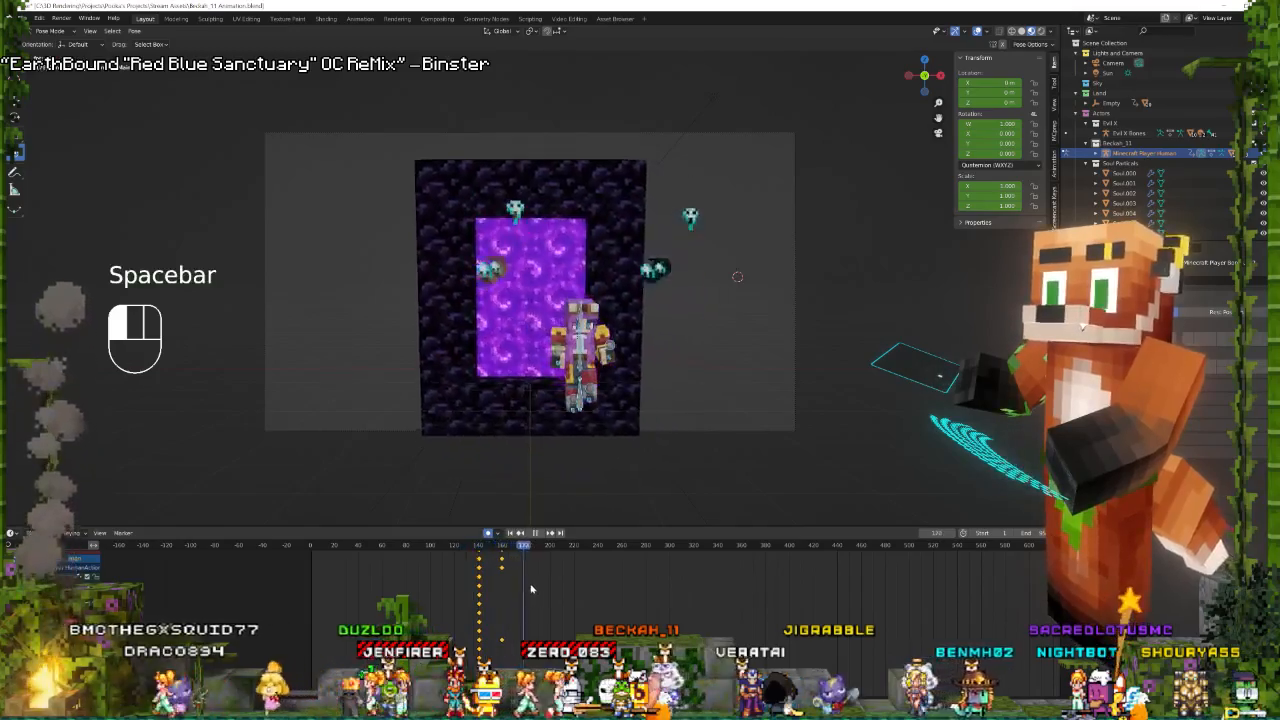
pyautogui.press('space')
pyautogui.press('space')
pyautogui.press('space')
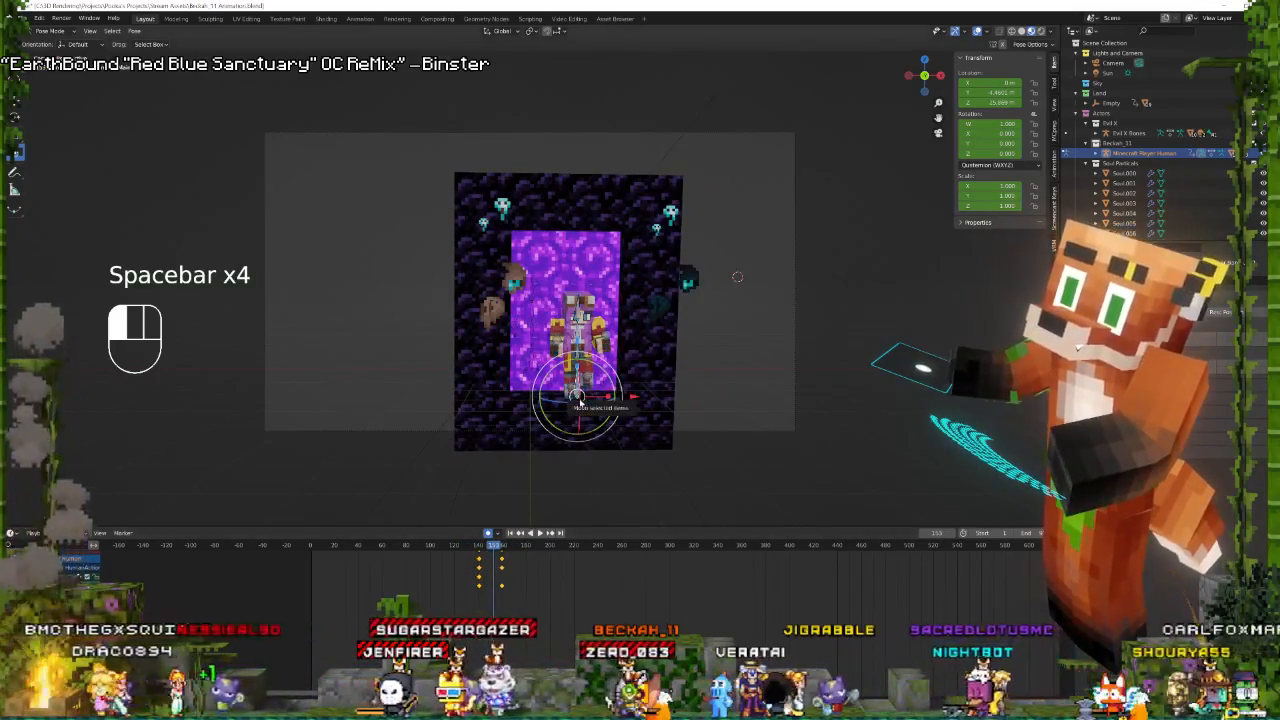
# Raise the root bone at frame 153 to add a hop between the two root keys, and replay the animation.
pyautogui.moveTo(577, 341); pyautogui.dragTo(577, 311)
pyautogui.click(477, 570)
pyautogui.press('space')
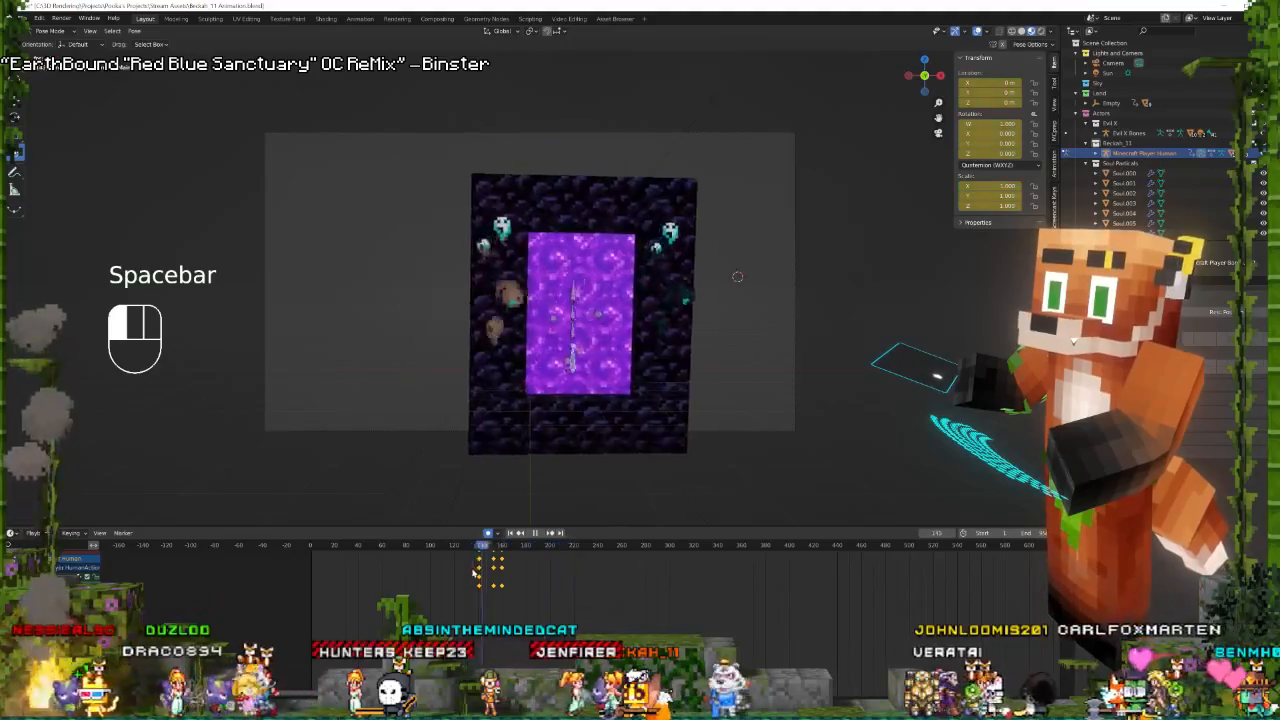
pyautogui.press('space')
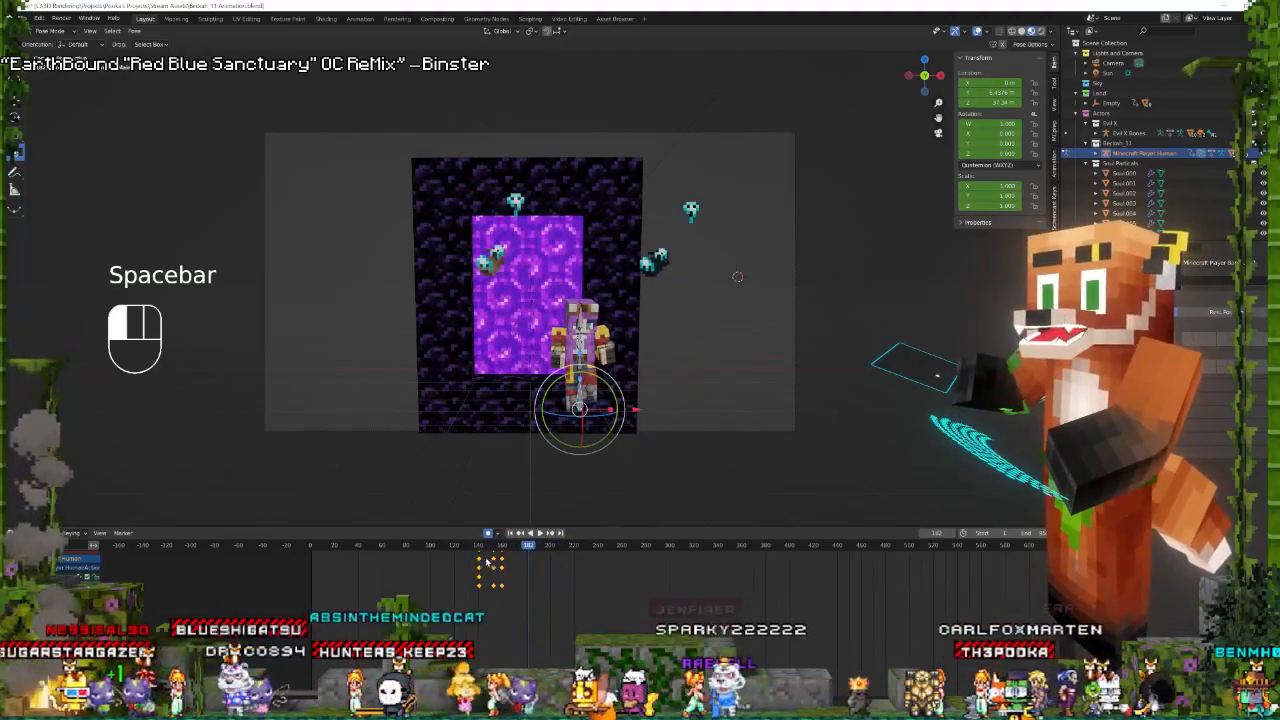
pyautogui.press('space')
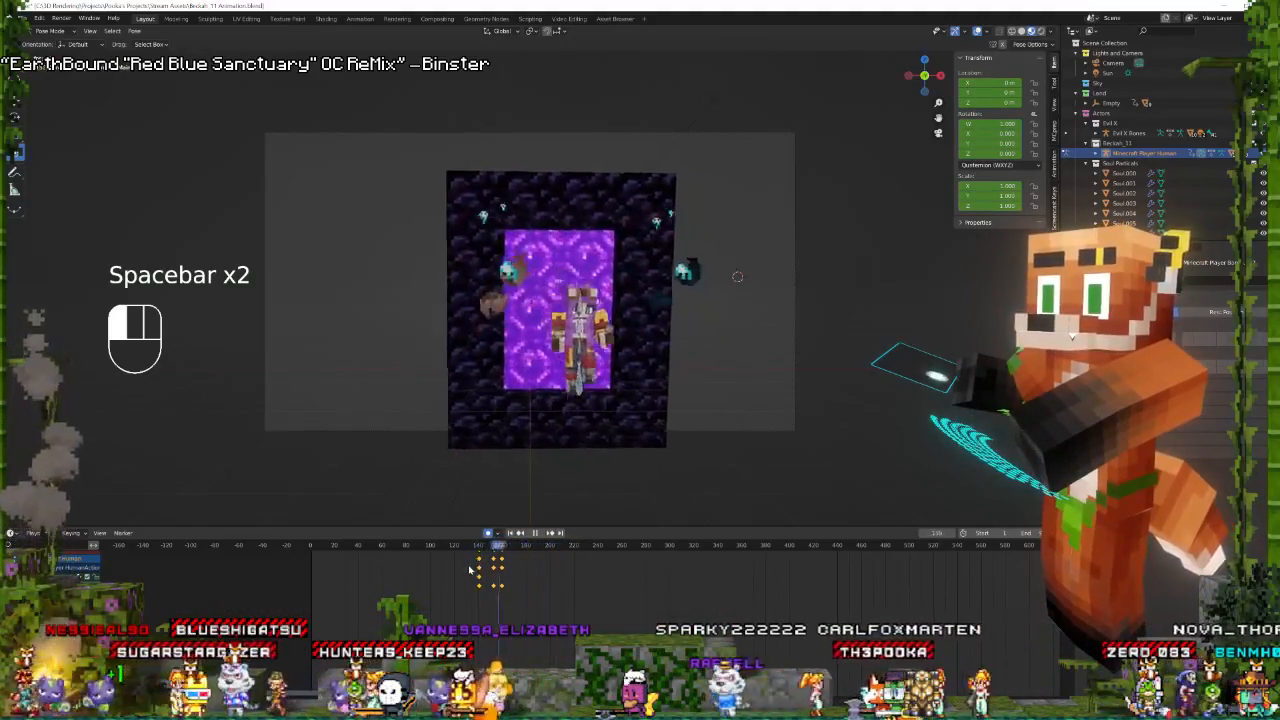
pyautogui.press('space')
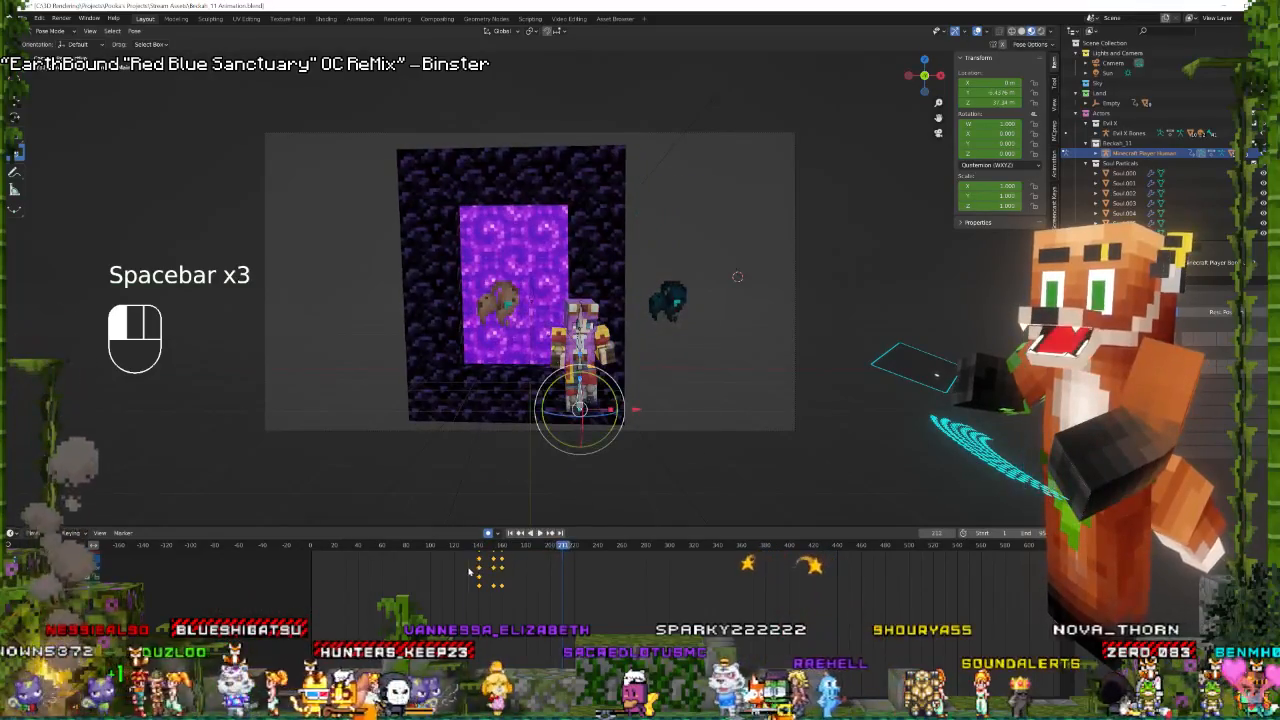
pyautogui.press('space')
pyautogui.press('space')
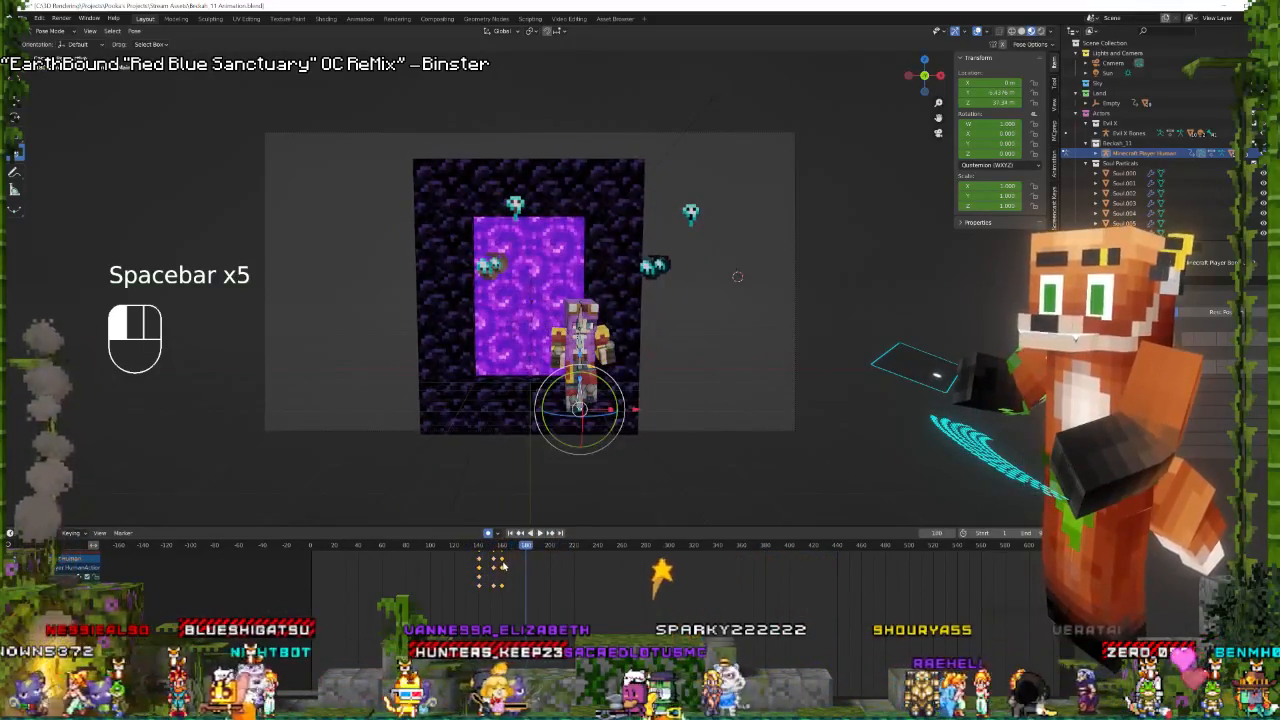
pyautogui.press('space')
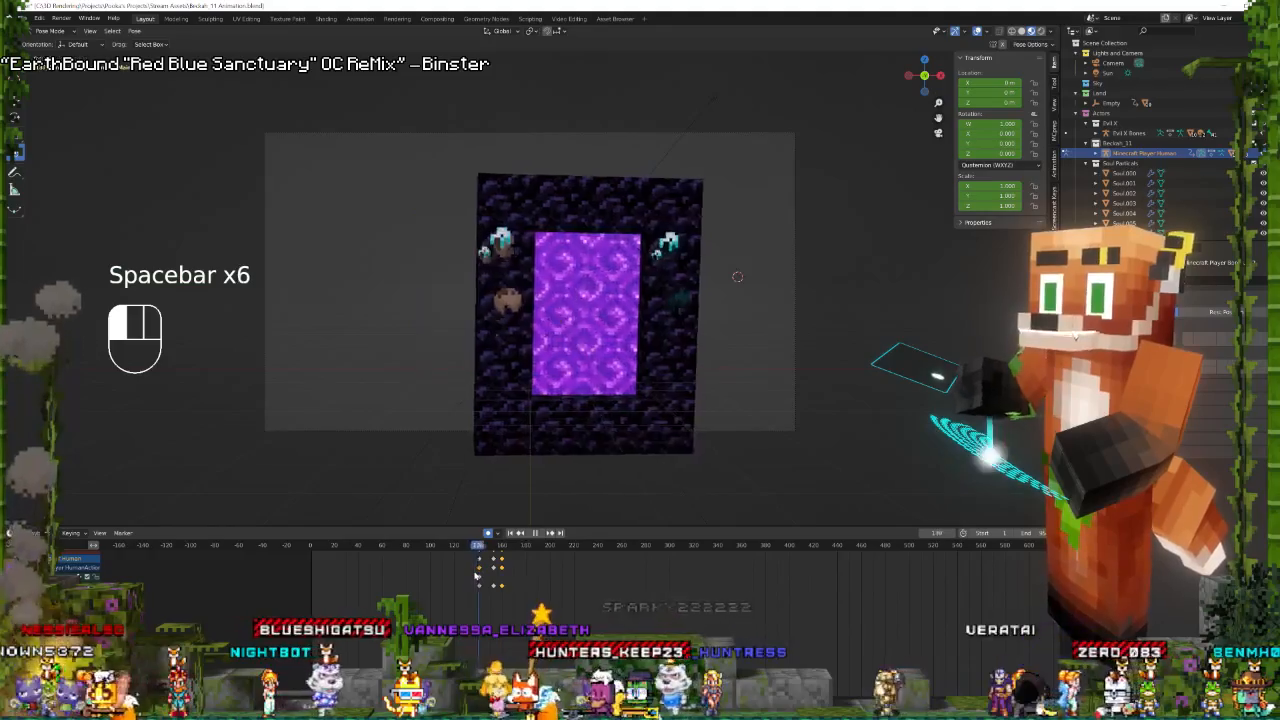
pyautogui.press('space')
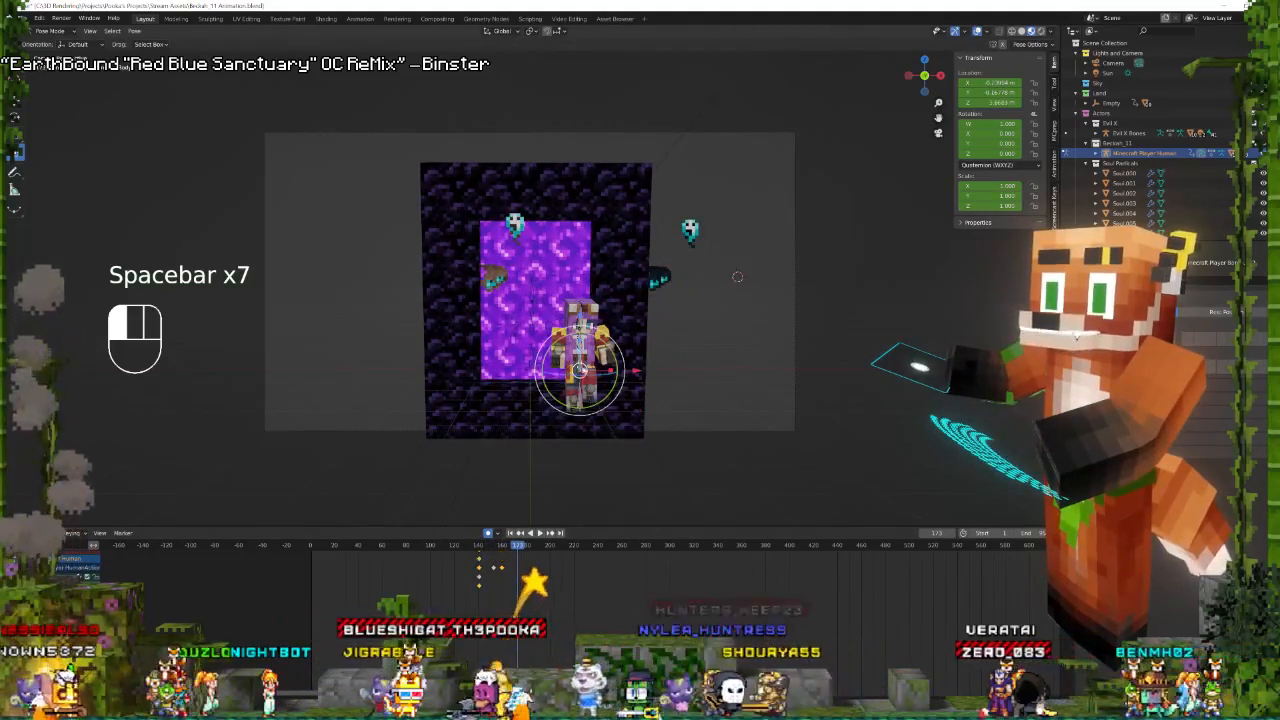
# Reposition the character's hip bone slightly at frame 153, viewed from the side.
pyautogui.hotkey('alt', 'a')
pyautogui.click(580, 370)
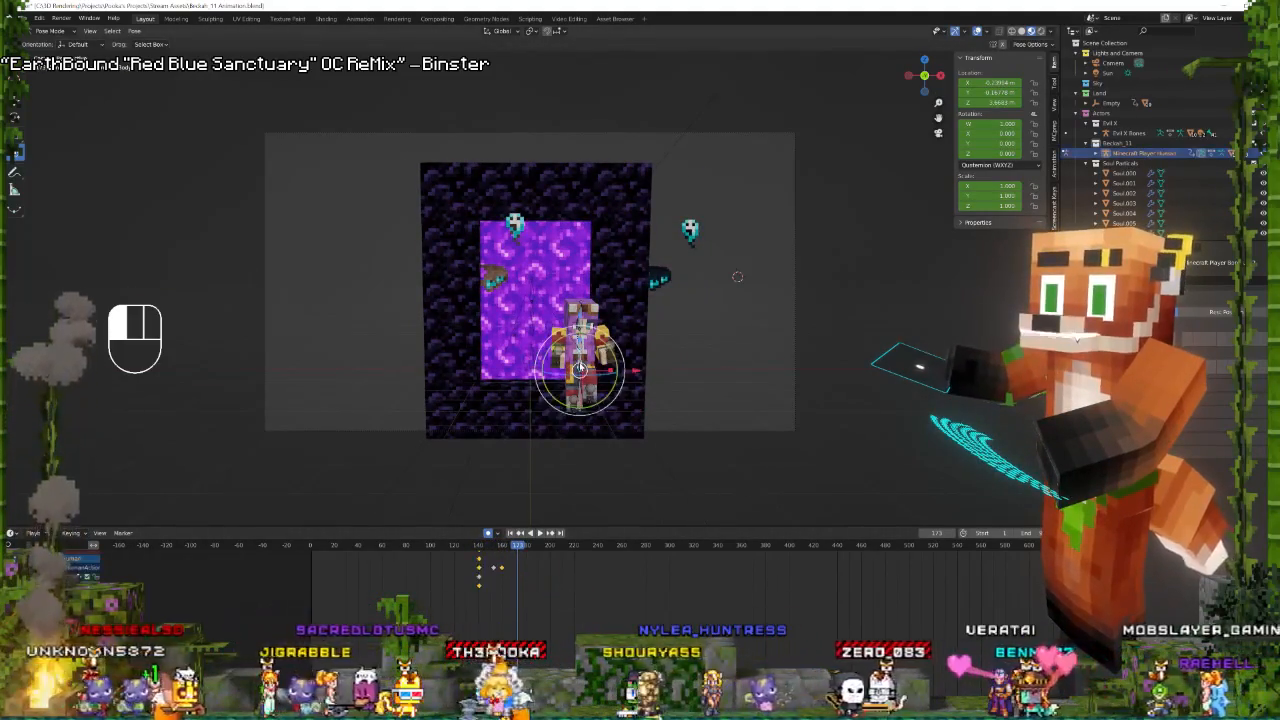
pyautogui.press('space')
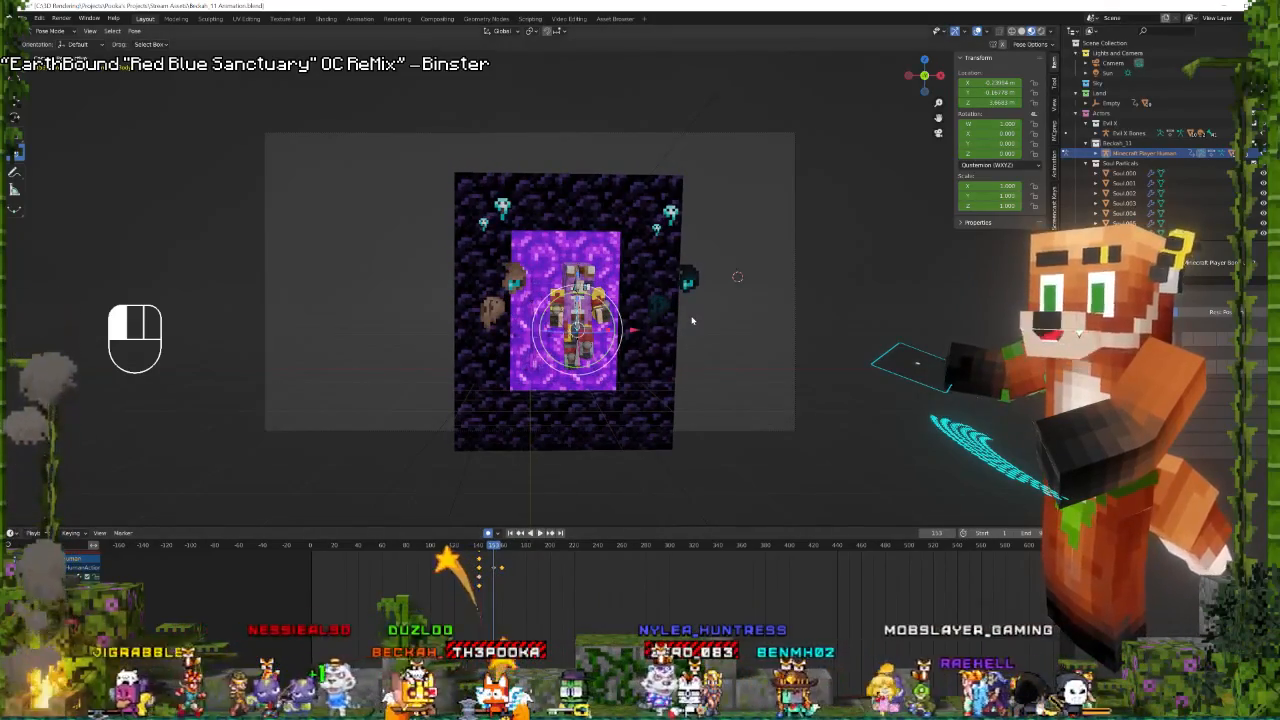
pyautogui.press('KP_Decimal')
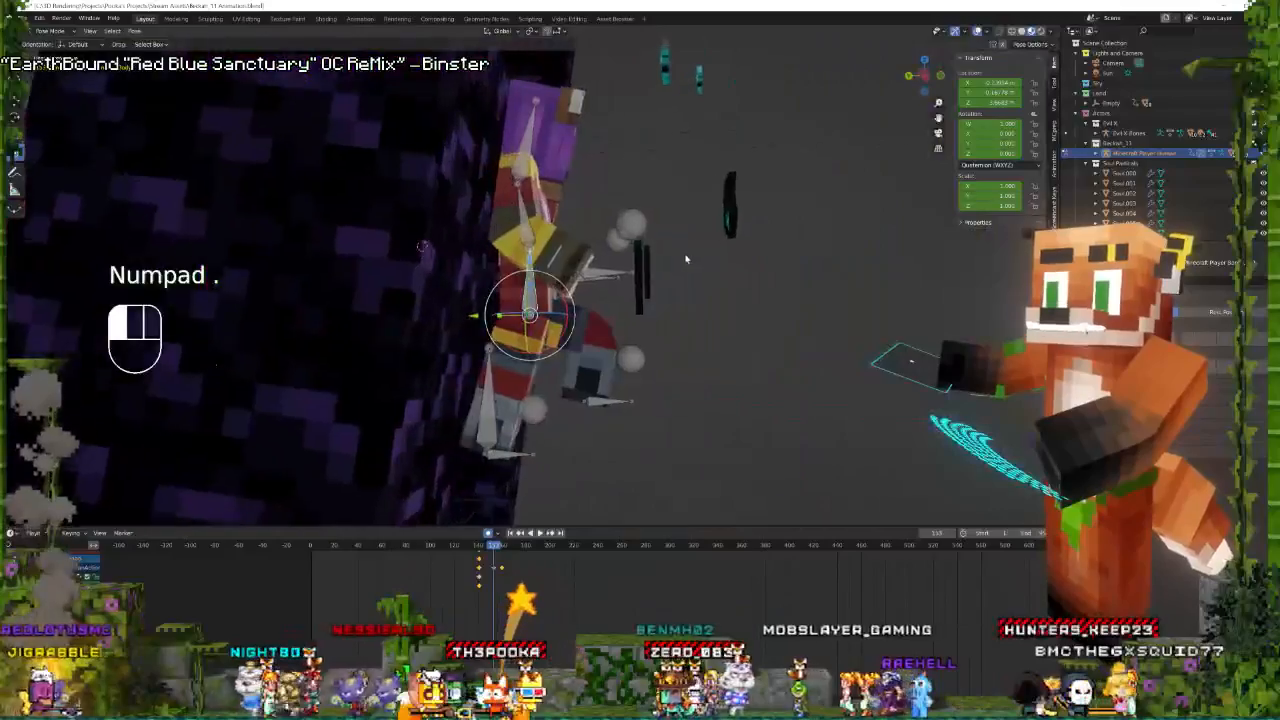
pyautogui.press('g')
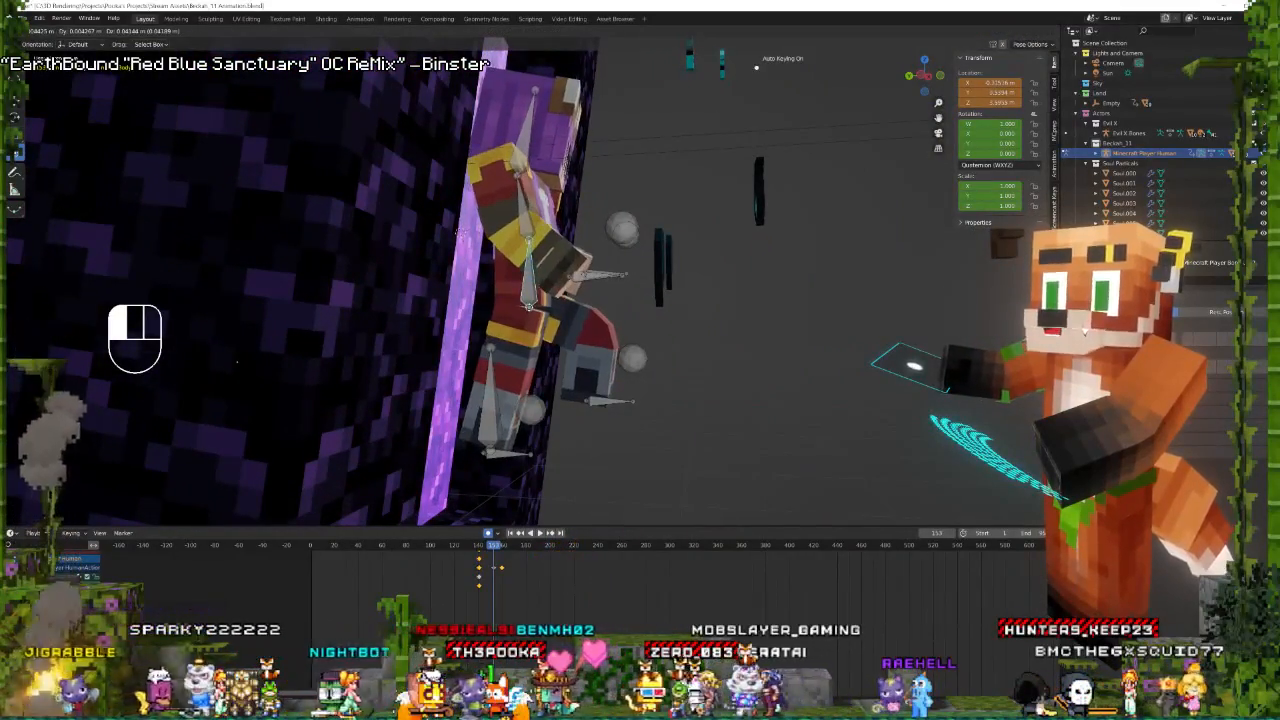
pyautogui.click(567, 286)
# Rotate the upper torso and head bones at frame 153 and raise both hand controls about 0.21 m.
pyautogui.click(522, 238)
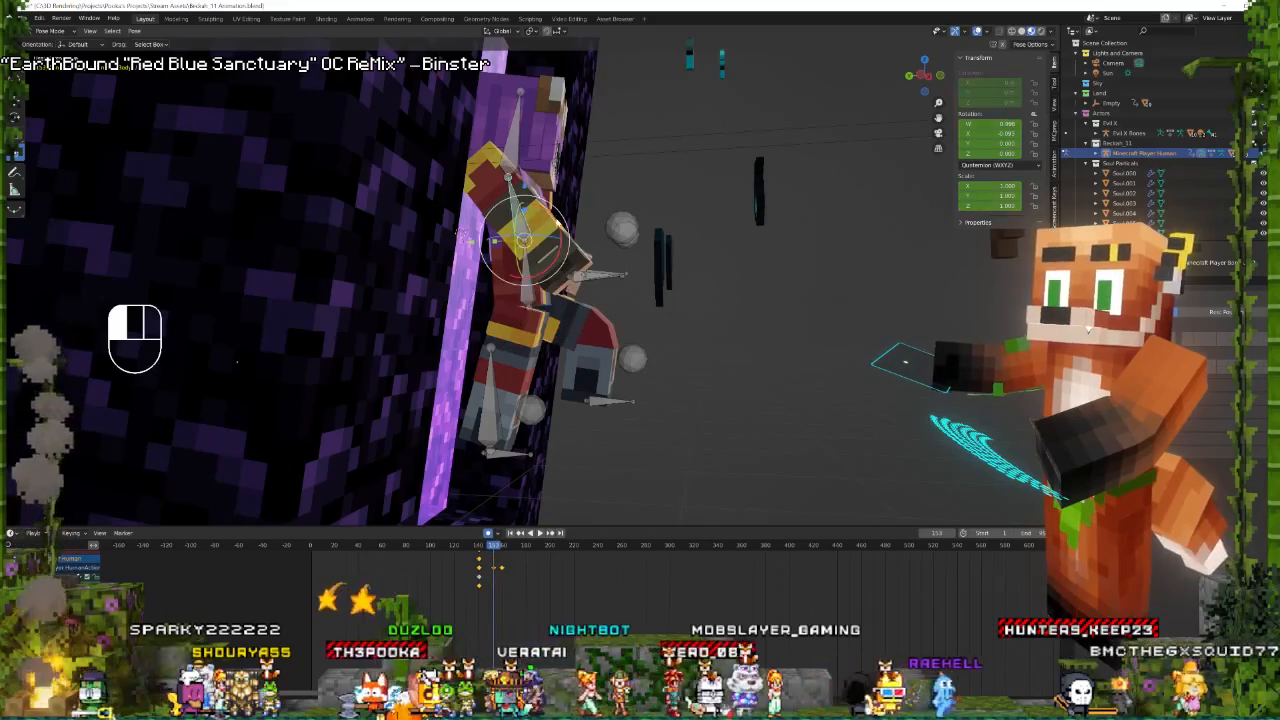
pyautogui.press('r')
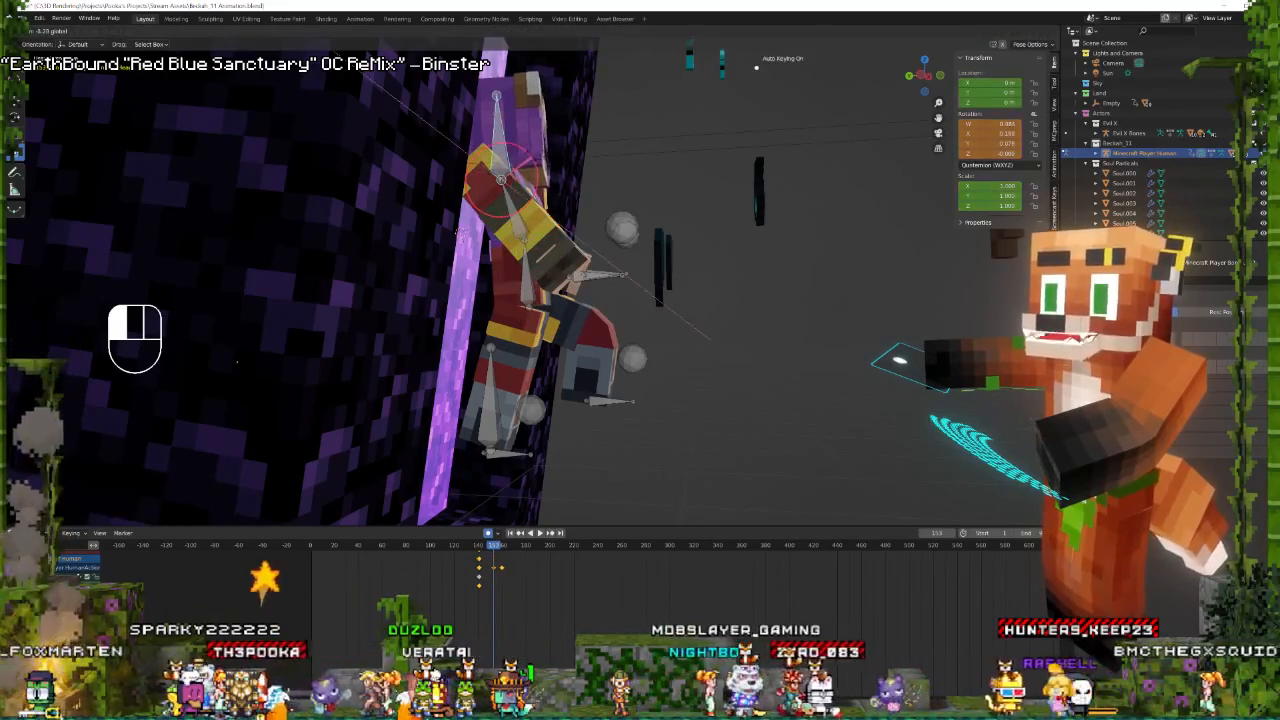
pyautogui.click(600, 276)
pyautogui.keyDown('shift'); pyautogui.click(603, 278); pyautogui.keyUp('shift')
pyautogui.moveTo(603, 278); pyautogui.dragTo(578, 243)
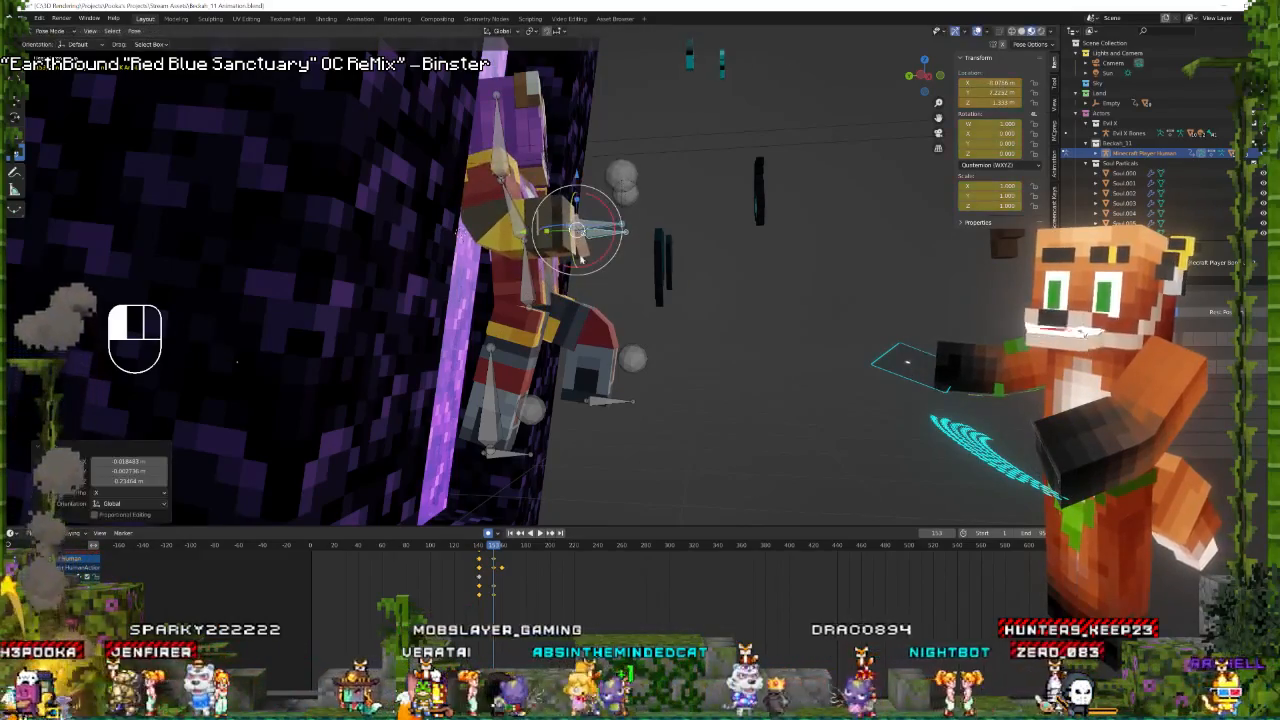
# Raise the front and rear foot controls slightly to lift the legs in the frame 153 pose.
pyautogui.click(605, 400)
pyautogui.moveTo(590, 401); pyautogui.dragTo(609, 385)
pyautogui.click(491, 455)
pyautogui.moveTo(487, 455); pyautogui.dragTo(477, 430)
# At frame 160, move the hip bone slightly back toward the portal and rotate it a little.
pyautogui.moveTo(494, 547); pyautogui.dragTo(502, 574)
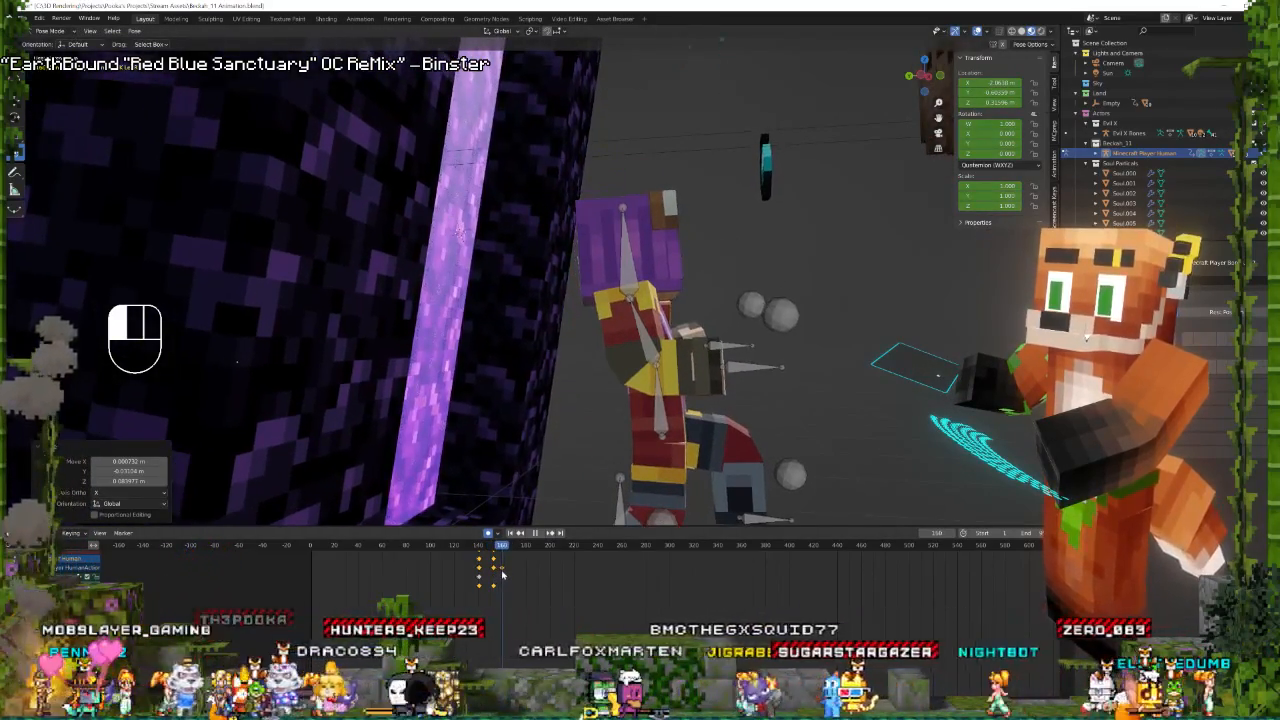
pyautogui.click(658, 413)
pyautogui.keyDown('shift'); pyautogui.click(658, 413); pyautogui.keyUp('shift')
pyautogui.keyDown('shift'); pyautogui.click(658, 413); pyautogui.keyUp('shift')
pyautogui.click(658, 413)
pyautogui.scroll(-2, 655, 411)
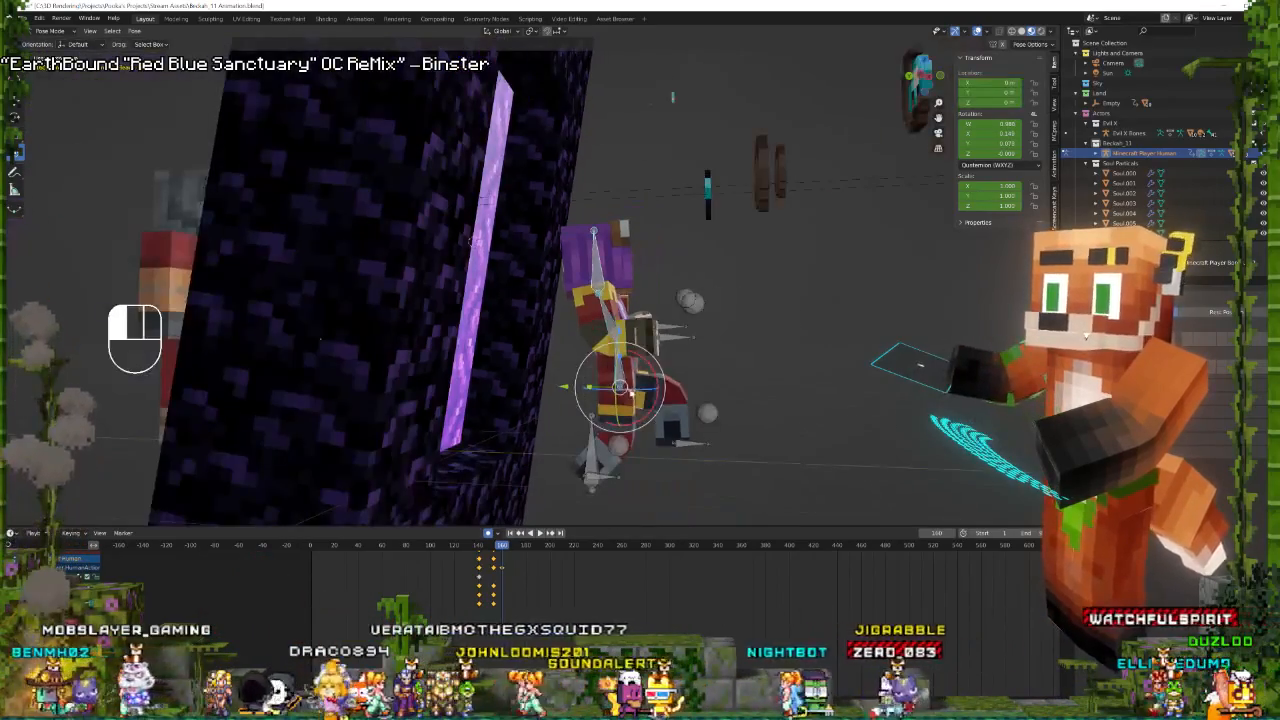
pyautogui.press('g')
pyautogui.keyDown('shift'); pyautogui.click(606, 369); pyautogui.keyUp('shift')
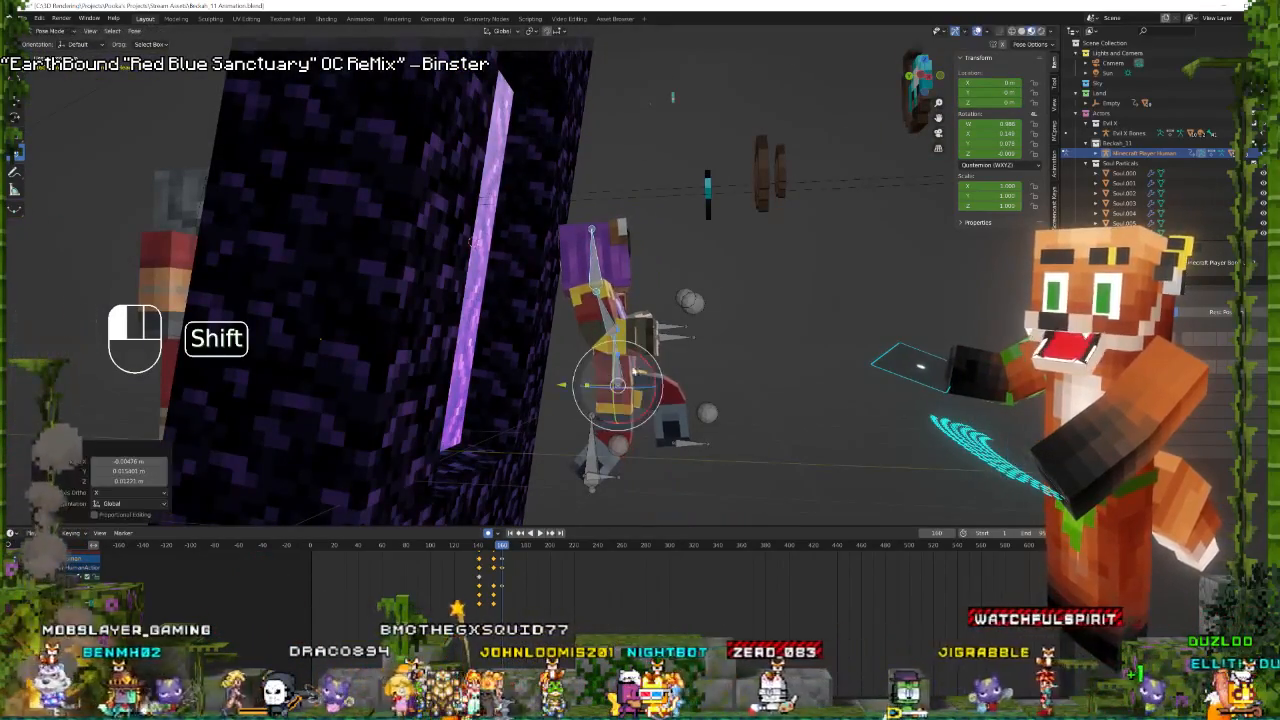
pyautogui.keyDown('shift'); pyautogui.moveTo(649, 365); pyautogui.dragTo(650, 351); pyautogui.keyUp('shift')
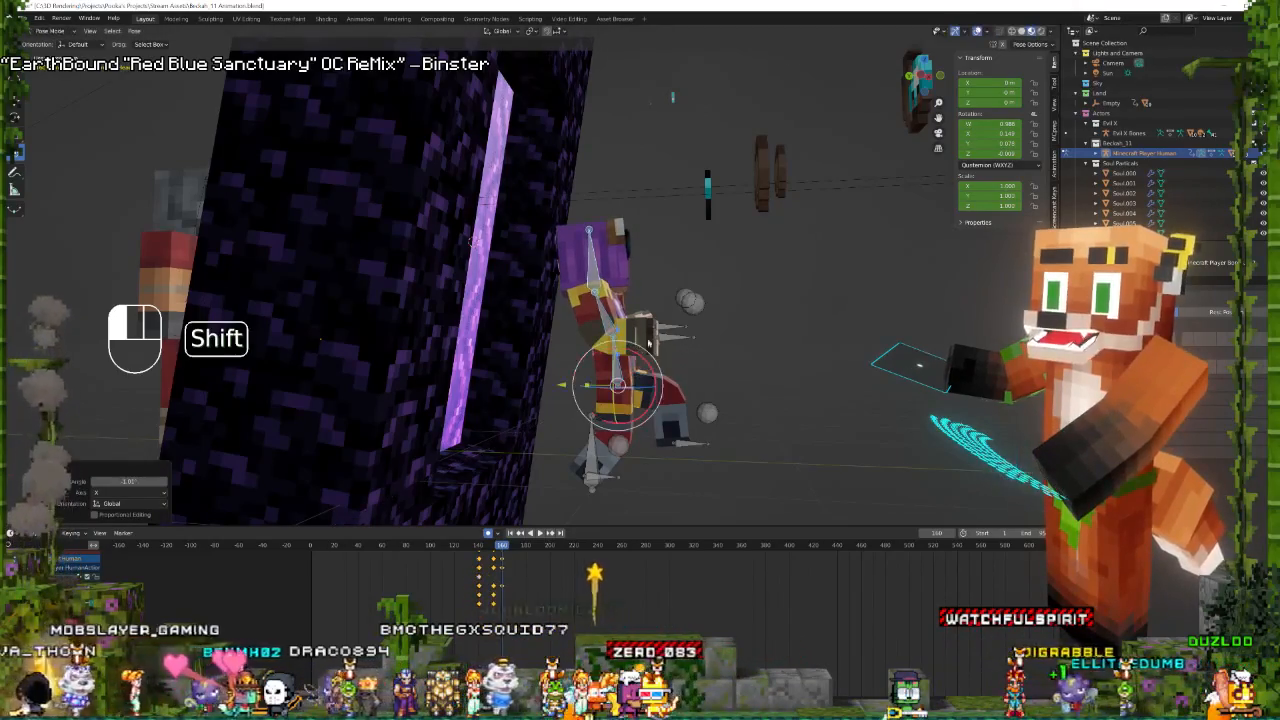
# Adjust both hand controls and the front foot control at frame 160, and play back the jump.
pyautogui.click(672, 335)
pyautogui.keyDown('shift'); pyautogui.click(674, 342); pyautogui.keyUp('shift')
pyautogui.press('g')
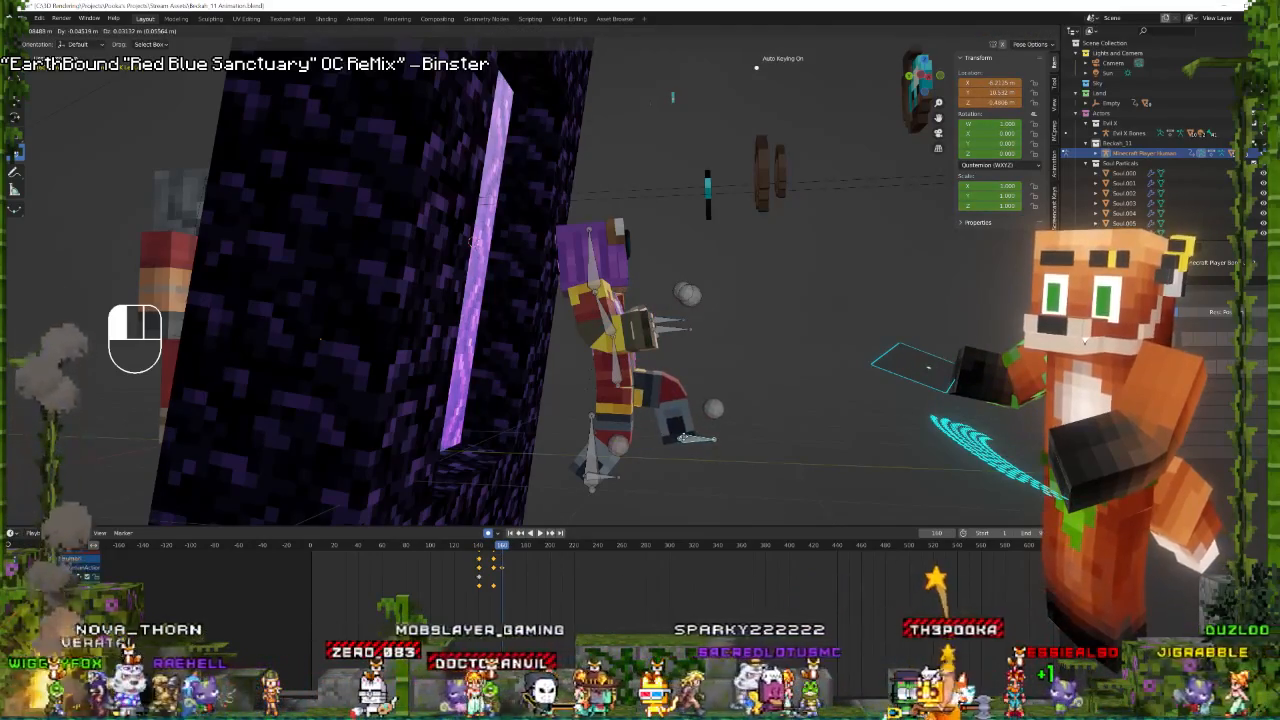
pyautogui.click(700, 438)
pyautogui.click(590, 476)
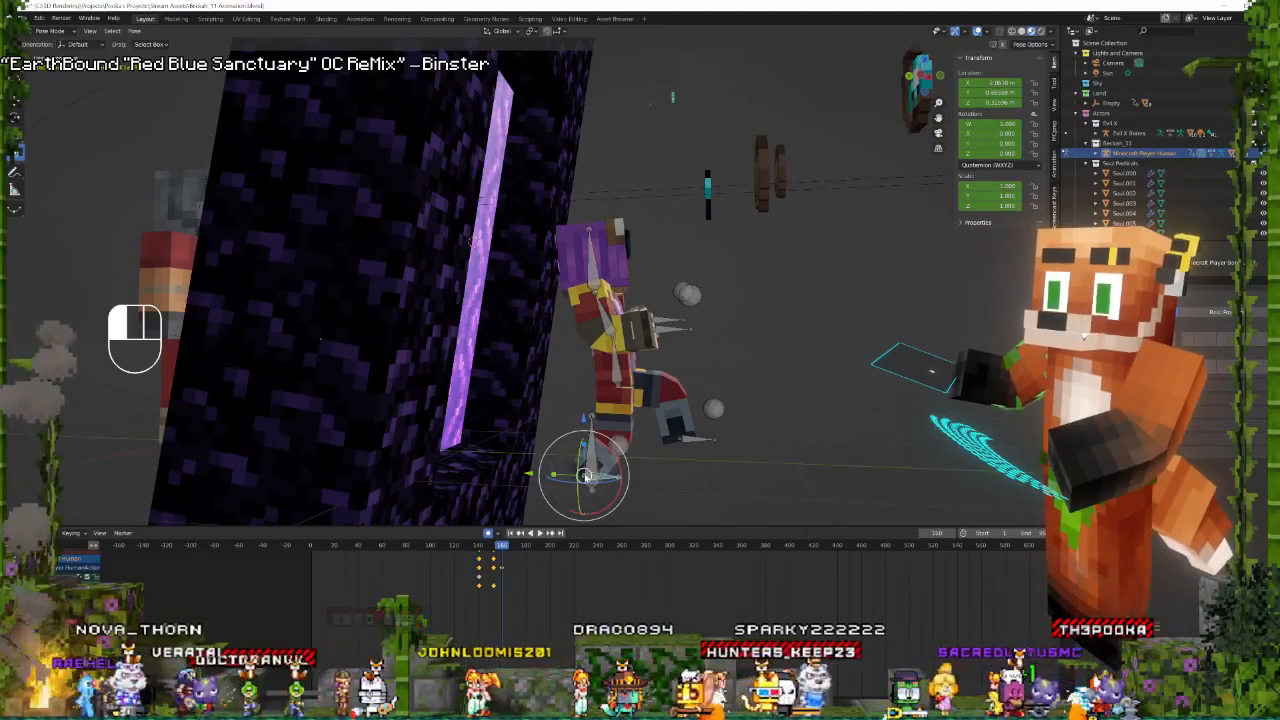
pyautogui.press('space')
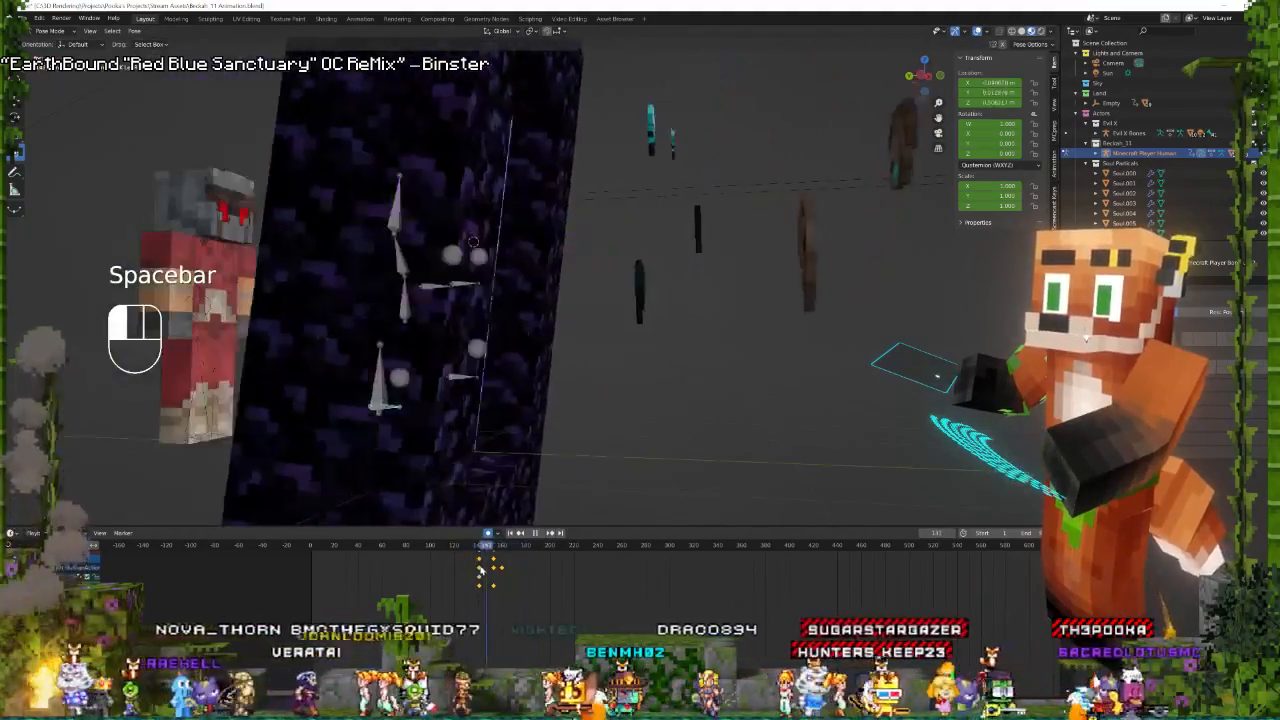
pyautogui.press('space')
# At frame 141, lower the hip bone behind the portal and rotate it forward into a crouching lean.
pyautogui.moveTo(489, 573); pyautogui.dragTo(480, 571)
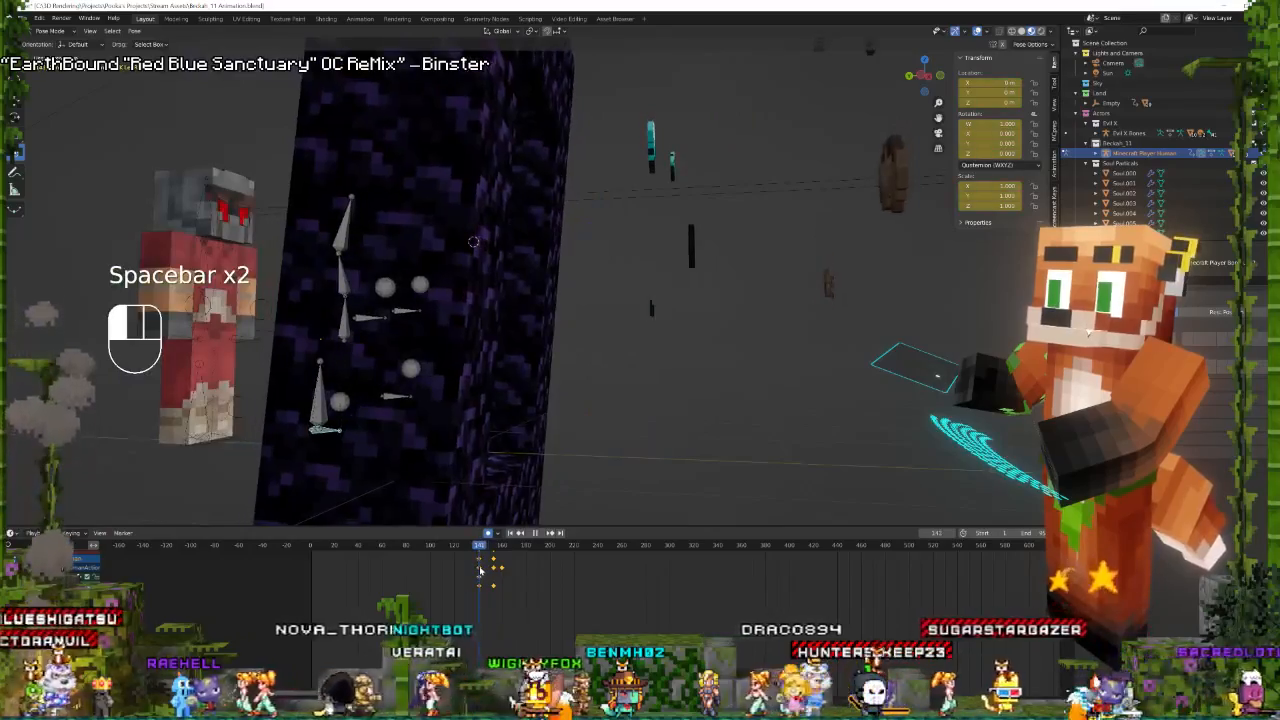
pyautogui.moveTo(444, 371); pyautogui.dragTo(381, 349, button='middle')
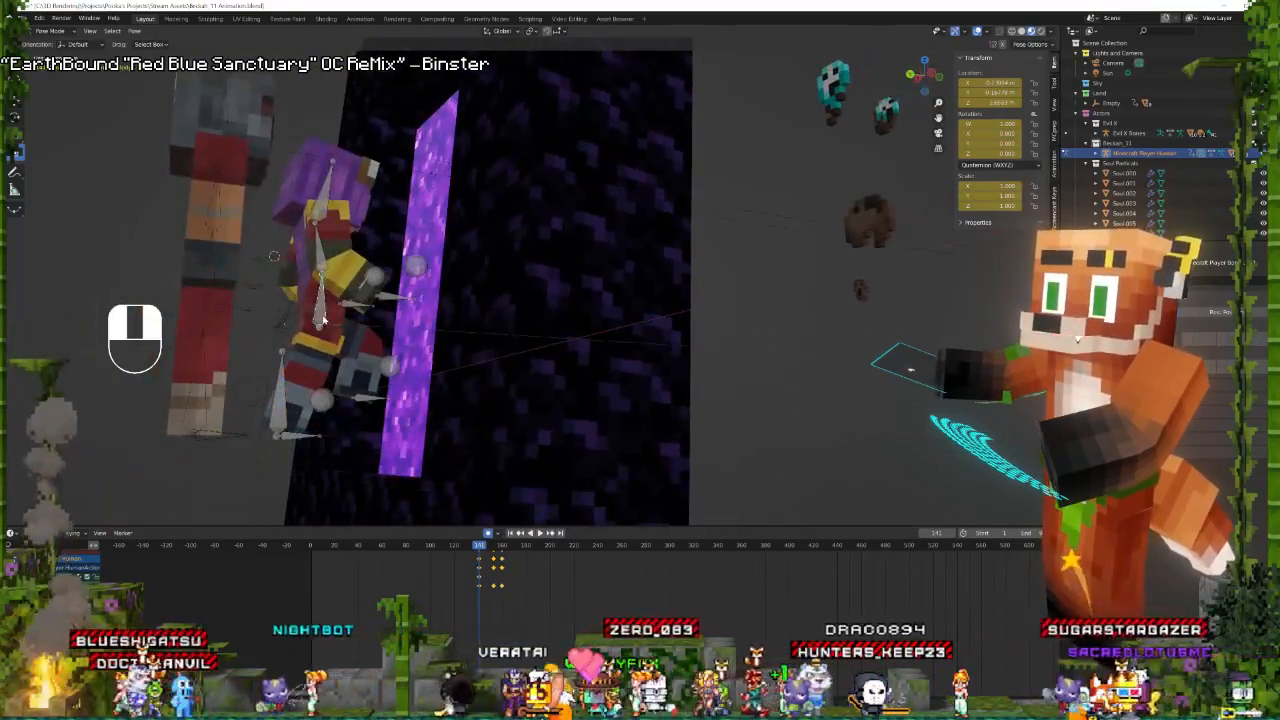
pyautogui.moveTo(320, 323)
pyautogui.mouseDown()
pyautogui.moveTo(318, 341)
pyautogui.moveTo(300, 309)
pyautogui.mouseUp()
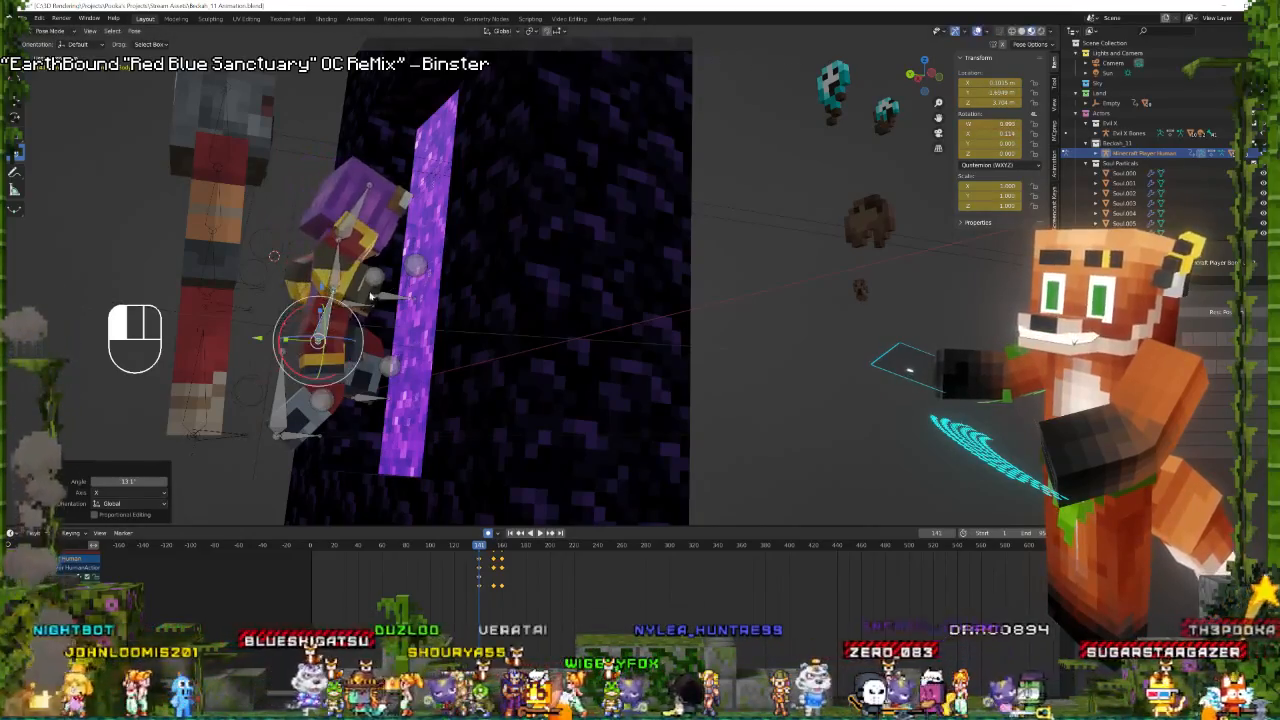
# Lower the front foot control about 0.18 m at frame 141 and preview the animation through the camera.
pyautogui.press('g')
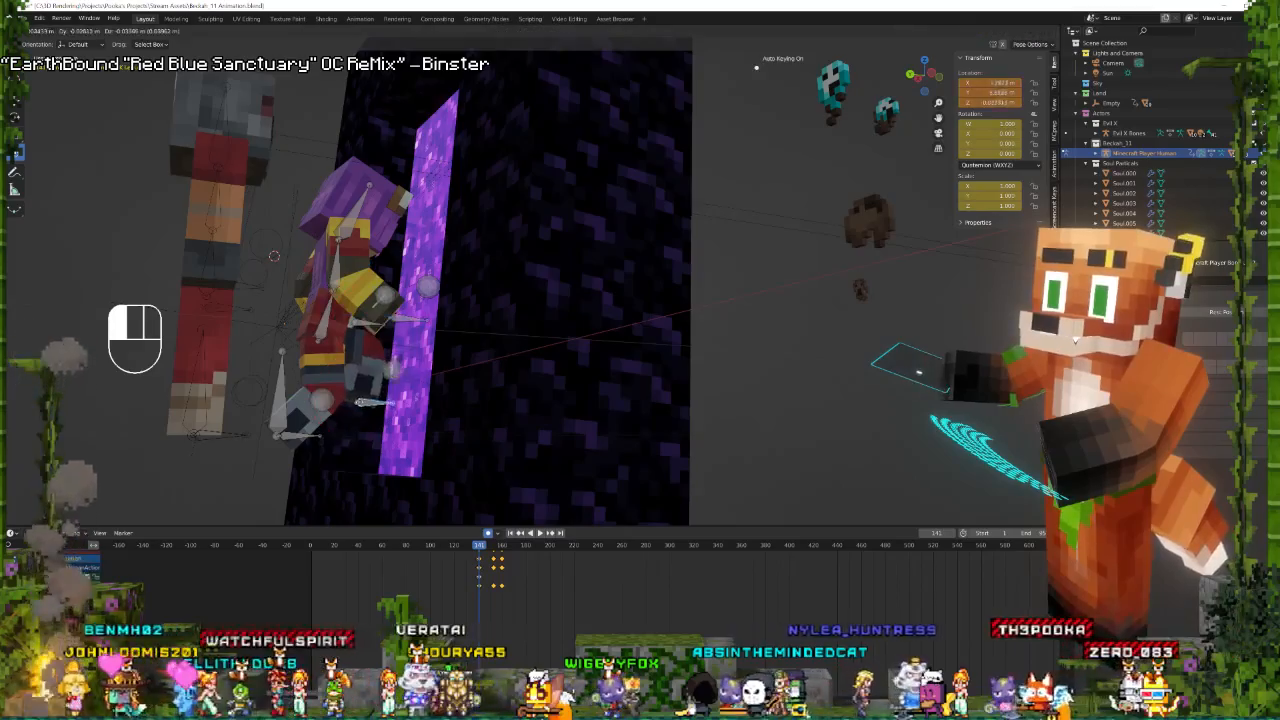
pyautogui.click(353, 410)
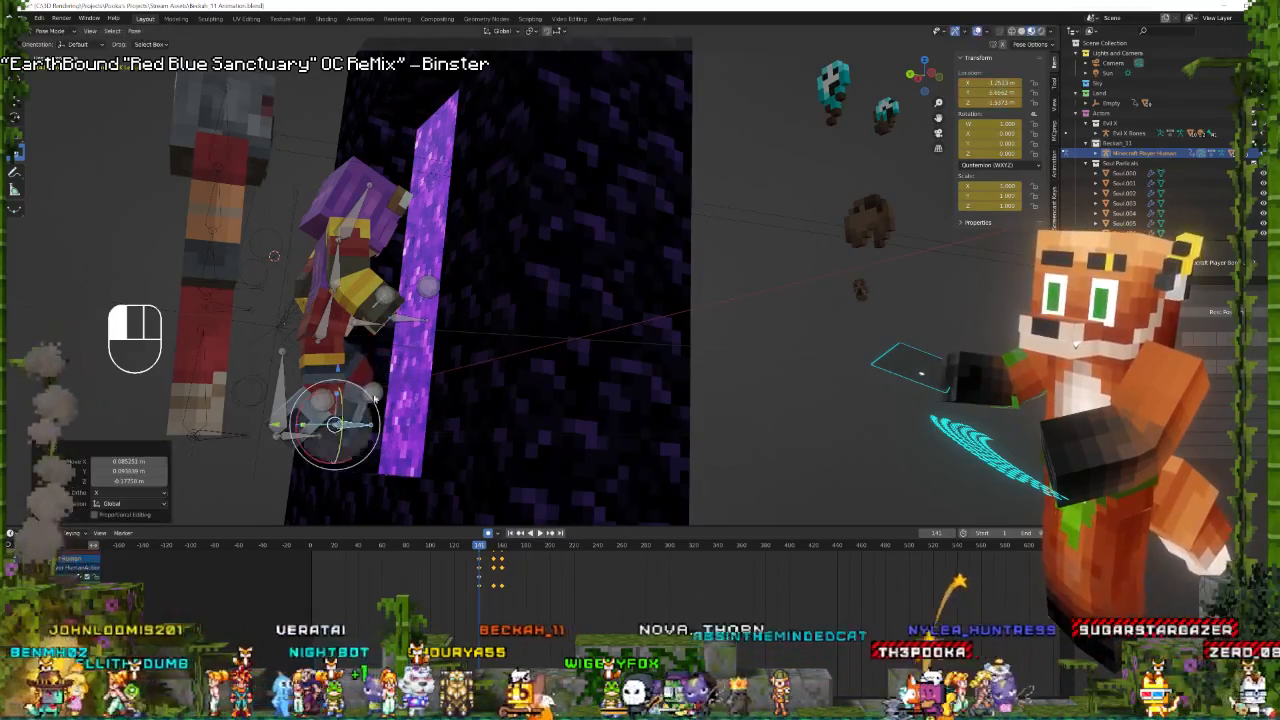
pyautogui.press('KP_0')
pyautogui.press('space')
pyautogui.press('space')
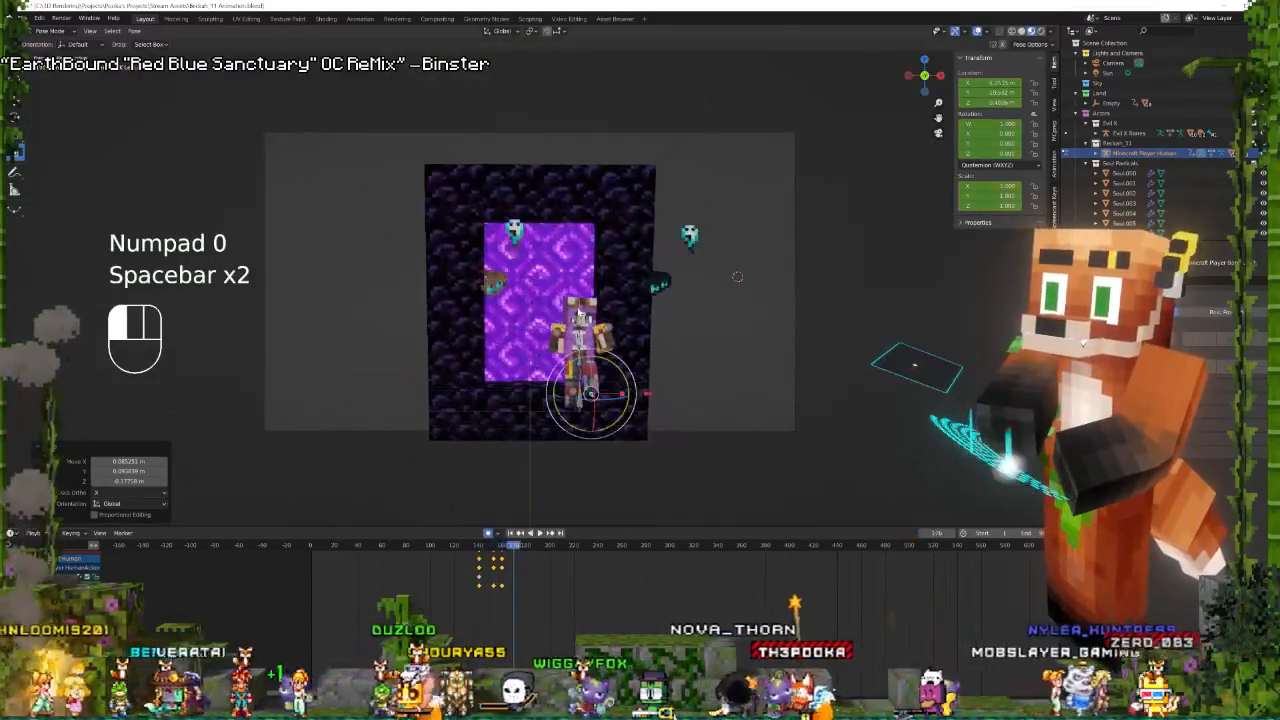
# Play back the jump through the camera to check the lowered crouch and takeoff timing.
pyautogui.press('space')
pyautogui.press('space')
pyautogui.press('space')
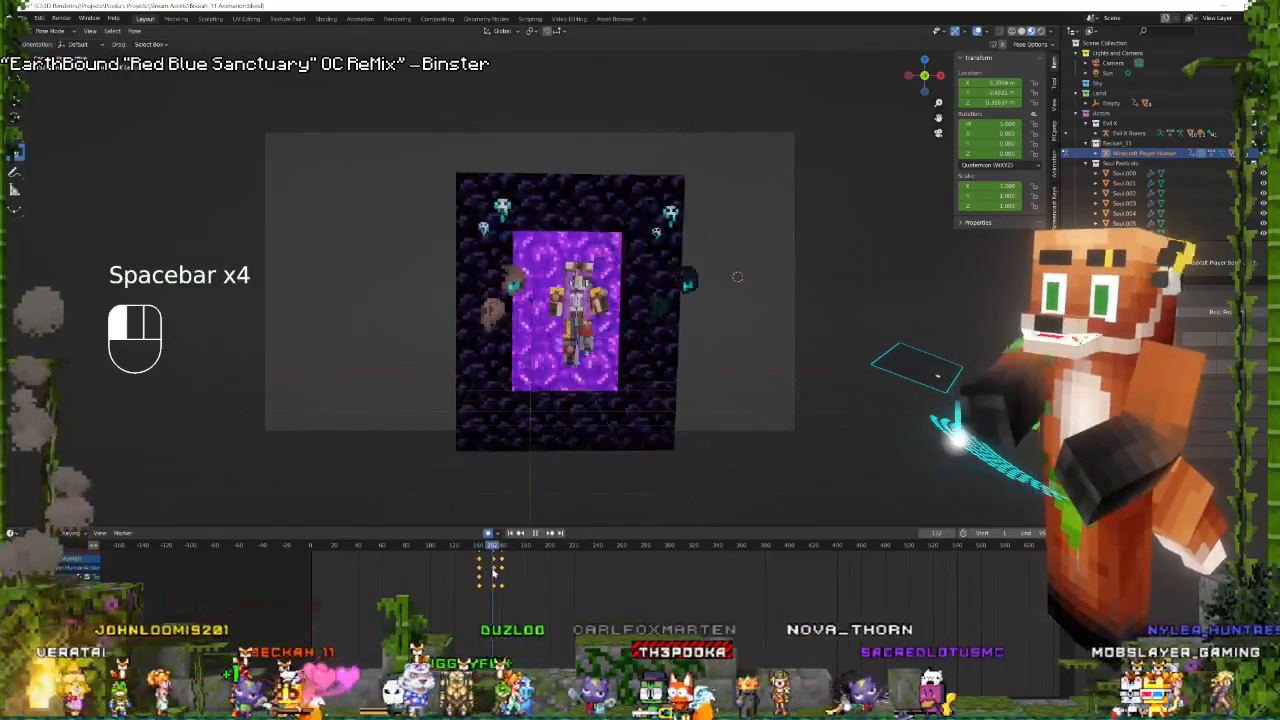
pyautogui.press('space')
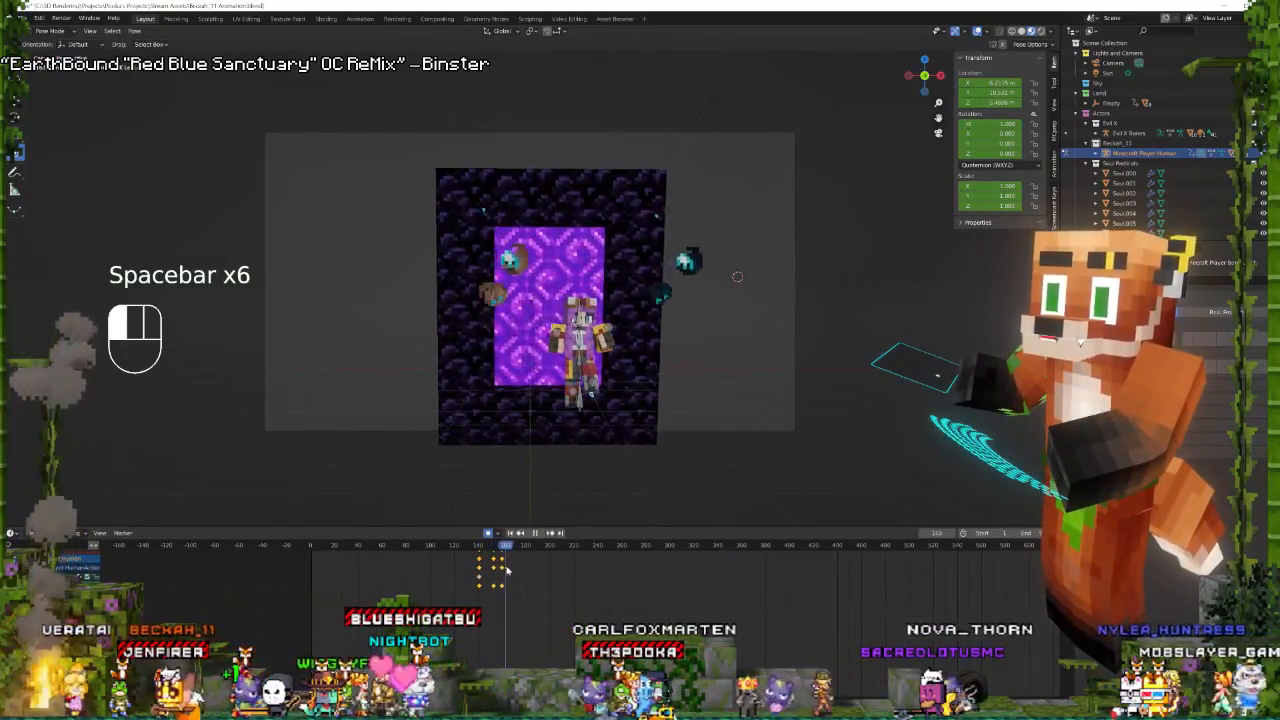
# At frame 171, lower the character's hip bone about 0.23 m and shift it slightly along the X axis.
pyautogui.moveTo(510, 570); pyautogui.dragTo(515, 570)
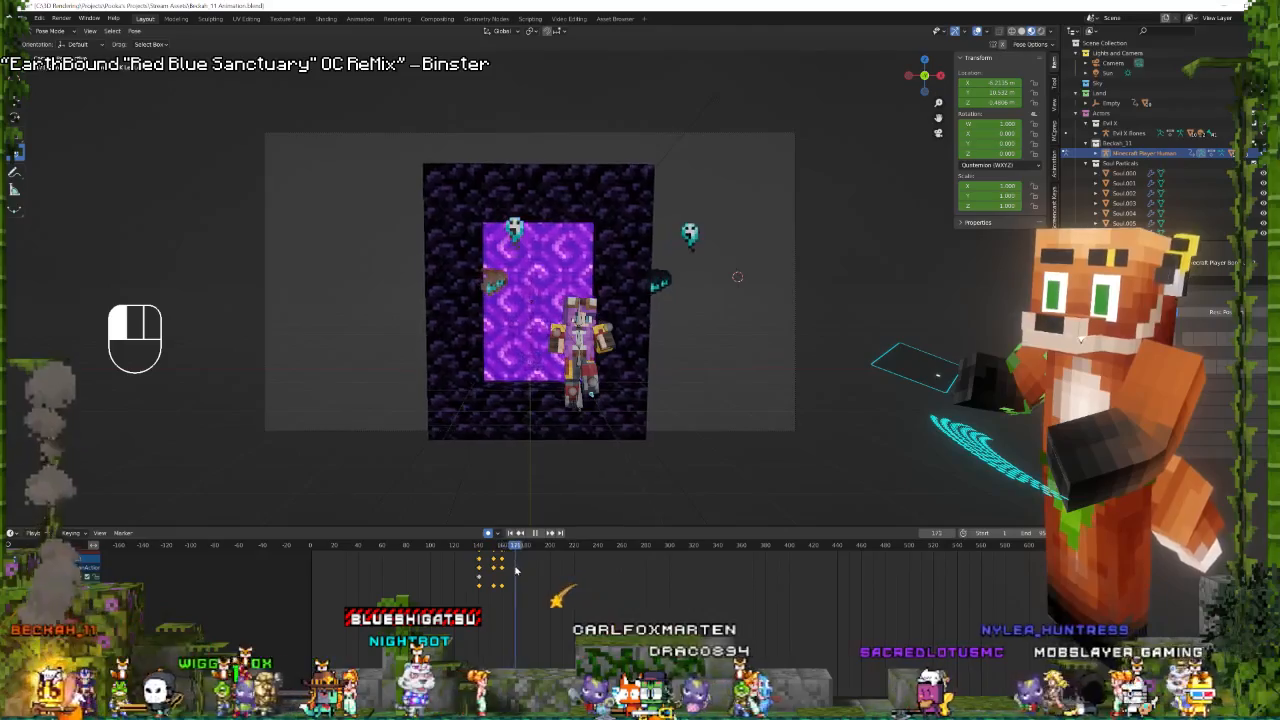
pyautogui.moveTo(625, 345); pyautogui.dragTo(677, 357, button='middle')
pyautogui.press('KP_Decimal')
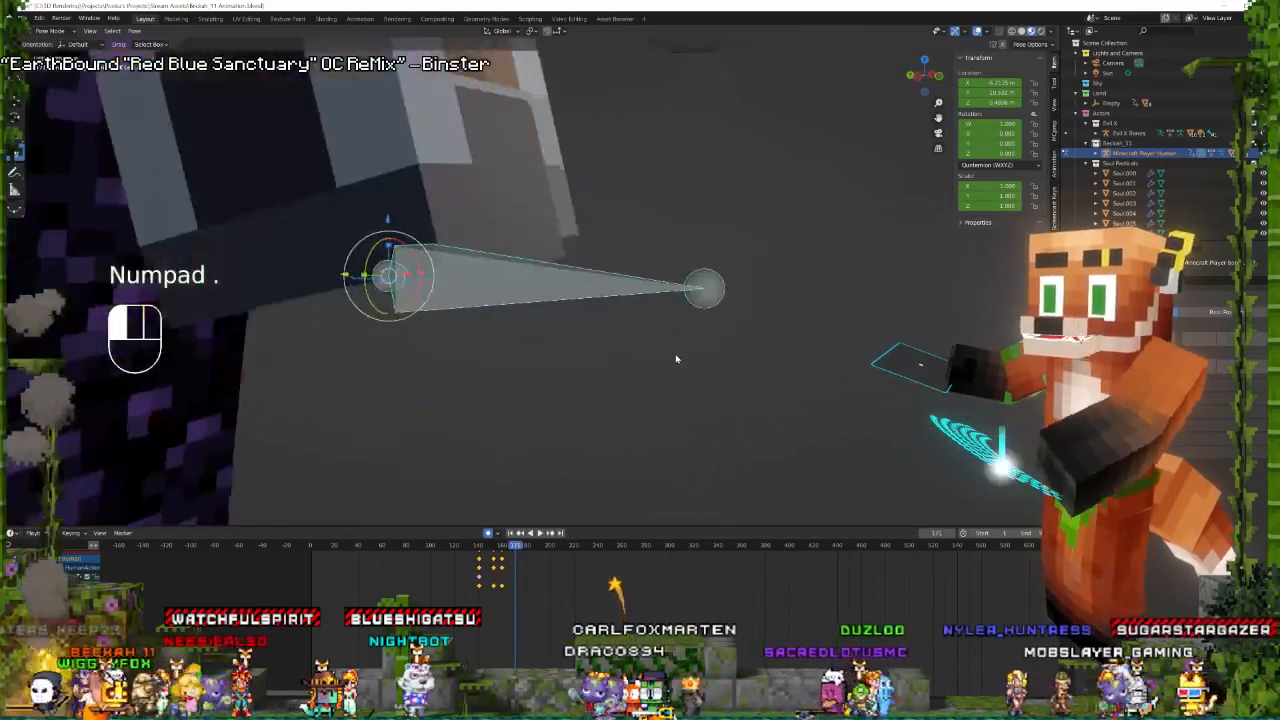
pyautogui.scroll(-8, 540, 272)
pyautogui.moveTo(470, 250); pyautogui.dragTo(472, 205, button='middle')
pyautogui.moveTo(441, 216); pyautogui.dragTo(445, 258)
pyautogui.moveTo(460, 262)
pyautogui.mouseDown(button='middle')
pyautogui.moveTo(535, 281)
pyautogui.moveTo(465, 273)
pyautogui.mouseUp(button='middle')
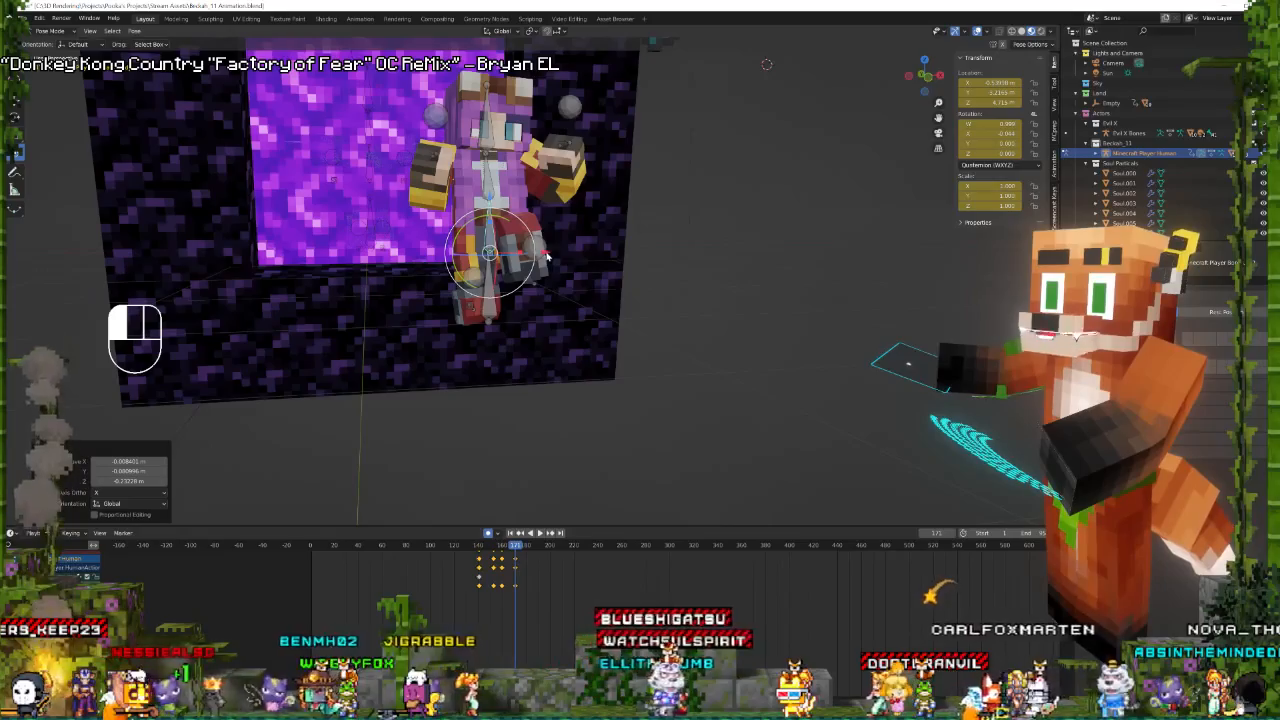
pyautogui.press('g')
pyautogui.press('x')
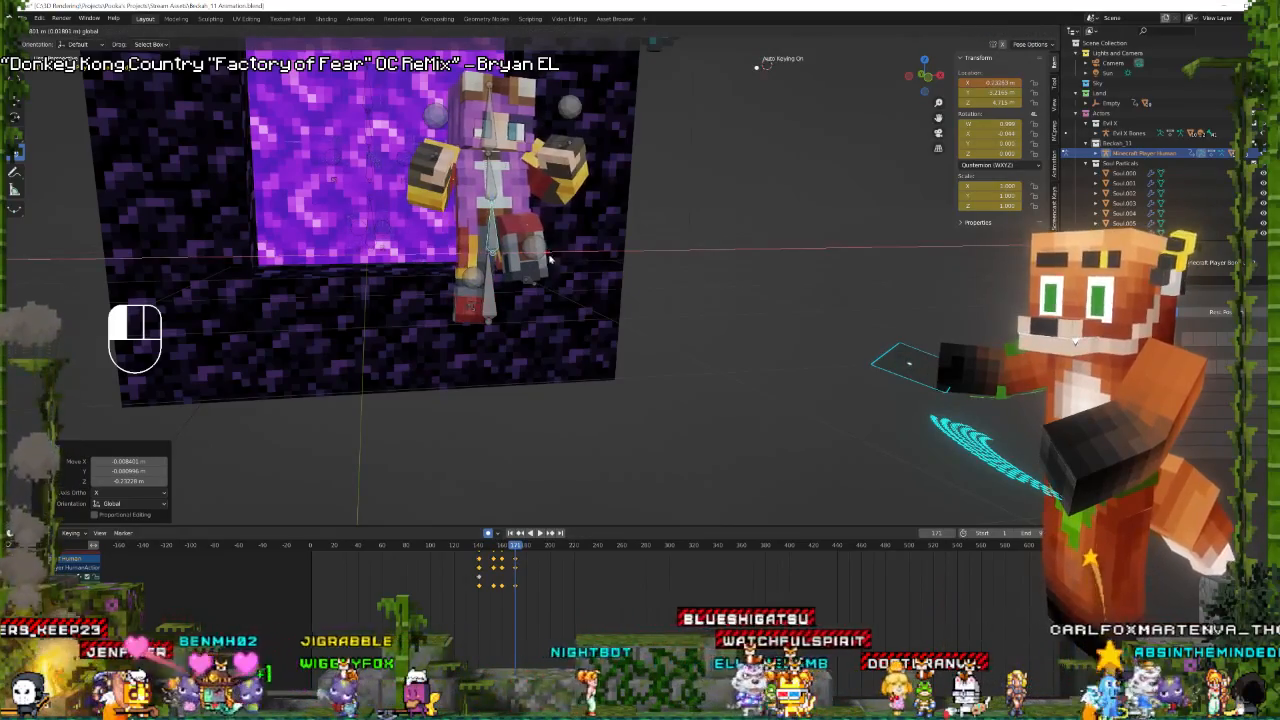
pyautogui.click(548, 256)
# Clear the locations of both foot controls at frame 171 and slide the front foot forward along the Y axis.
pyautogui.moveTo(548, 256); pyautogui.dragTo(645, 283, button='middle')
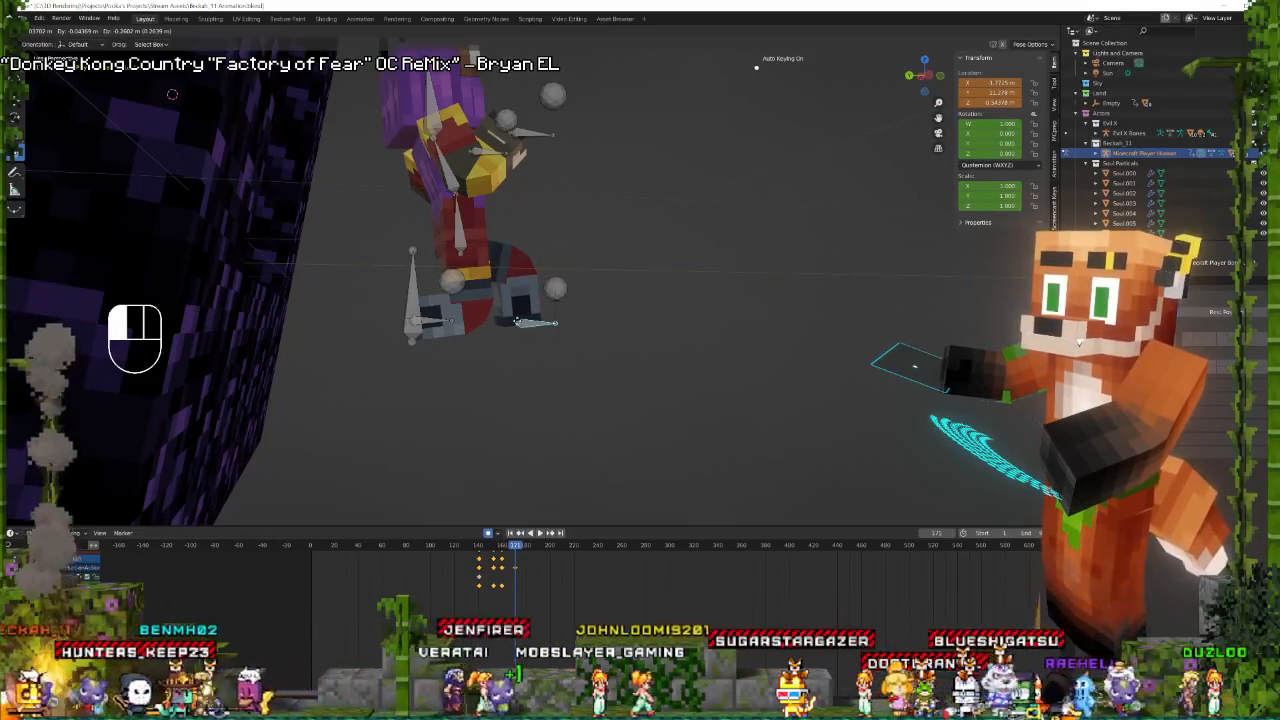
pyautogui.click(516, 322)
pyautogui.hotkey('alt', 'g')
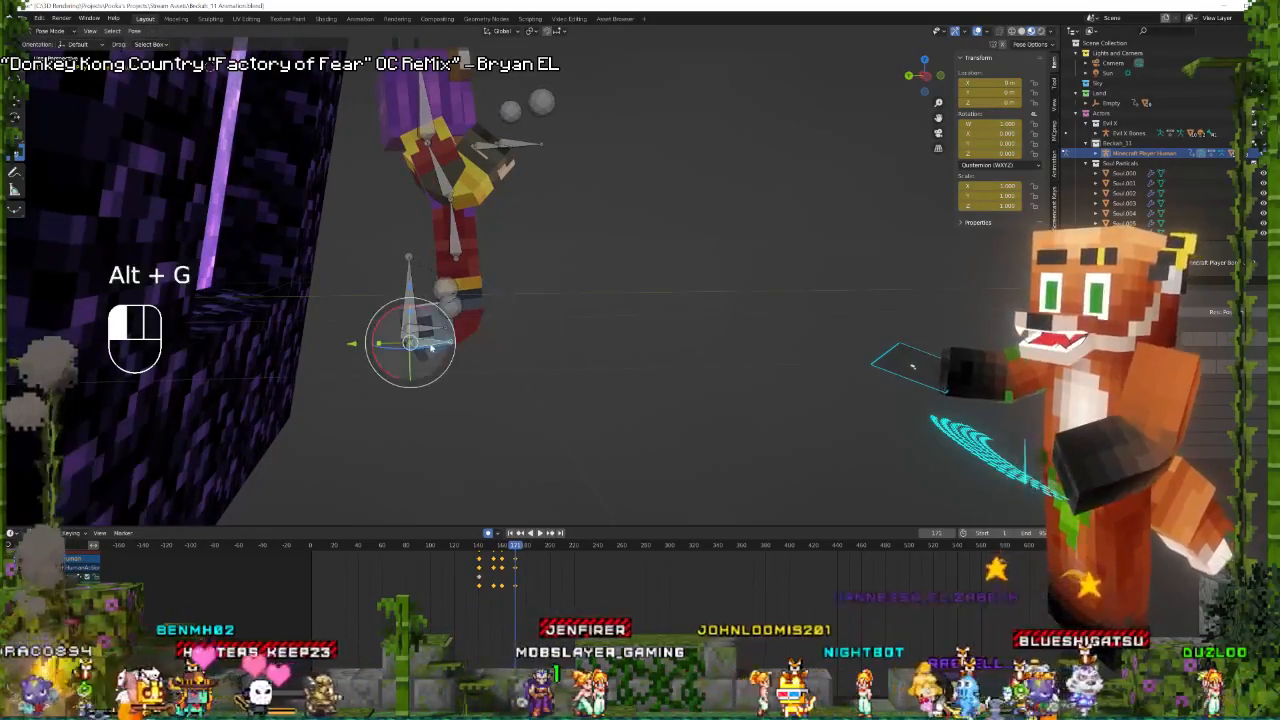
pyautogui.press('g')
pyautogui.press('y')
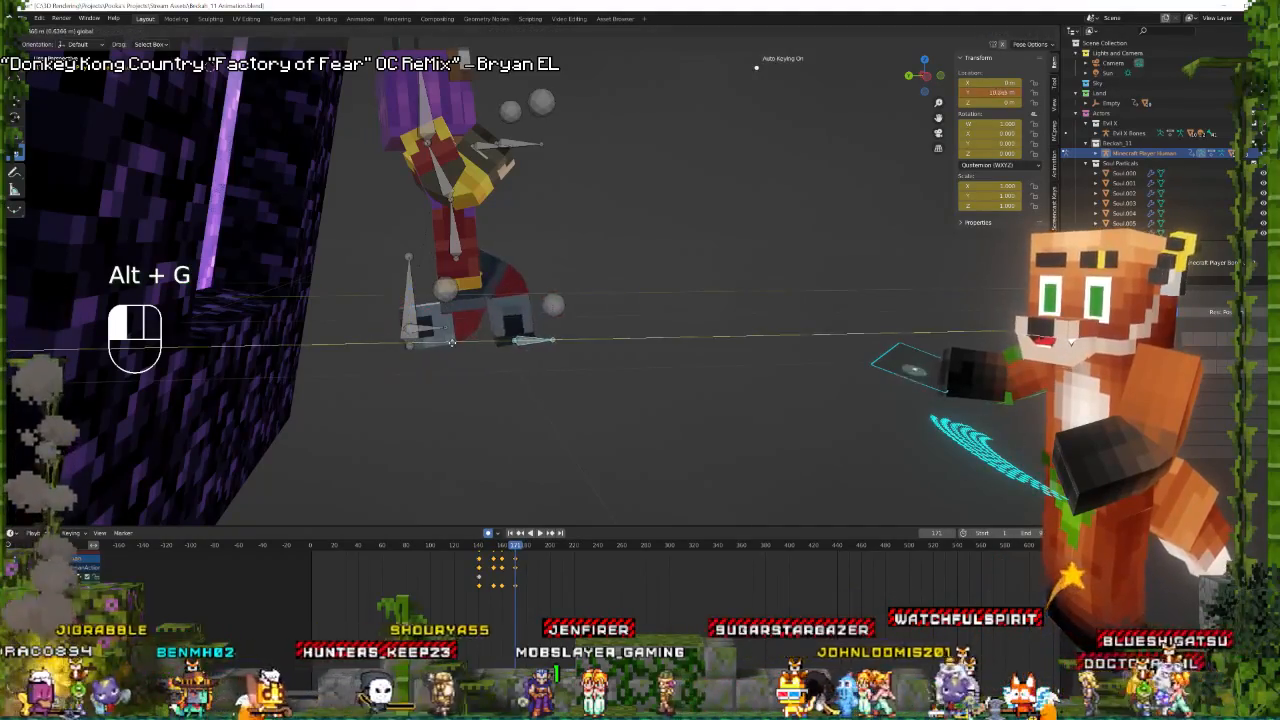
pyautogui.click(453, 343)
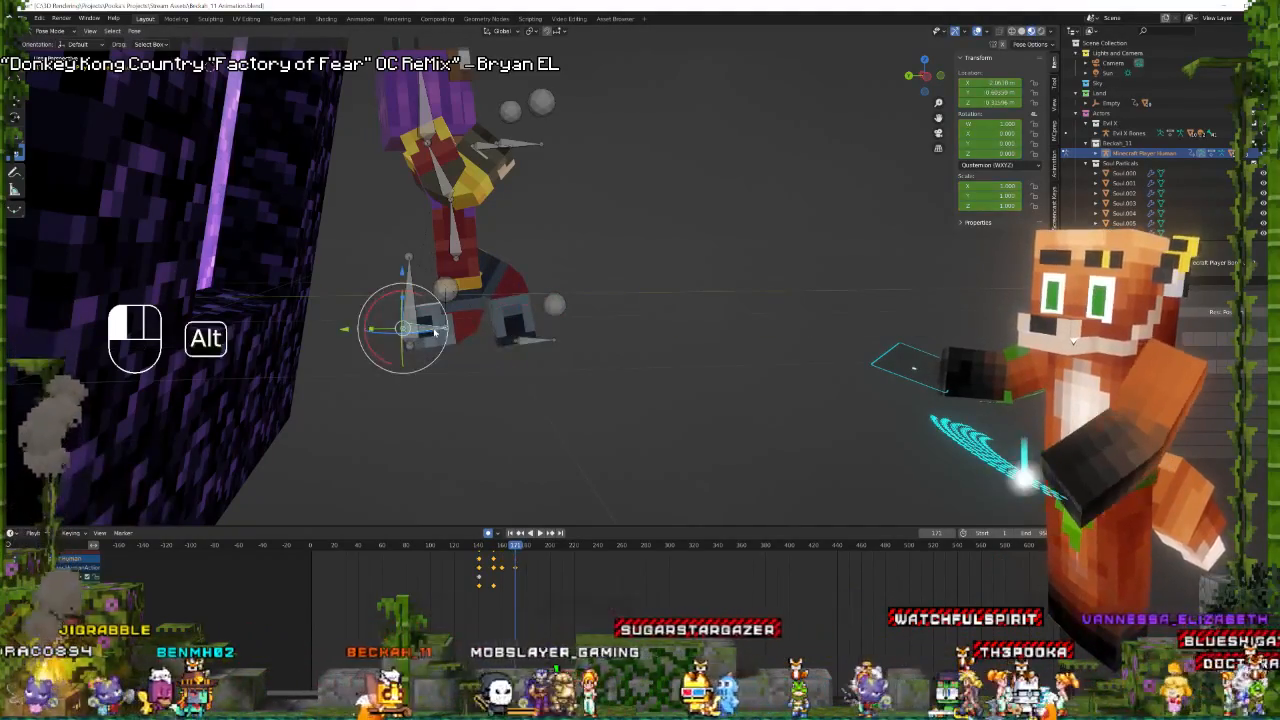
pyautogui.hotkey('alt', 'g')
# Lower the hip bone a little further at frame 171 and rotate it forward into a landing crouch.
pyautogui.click(457, 247)
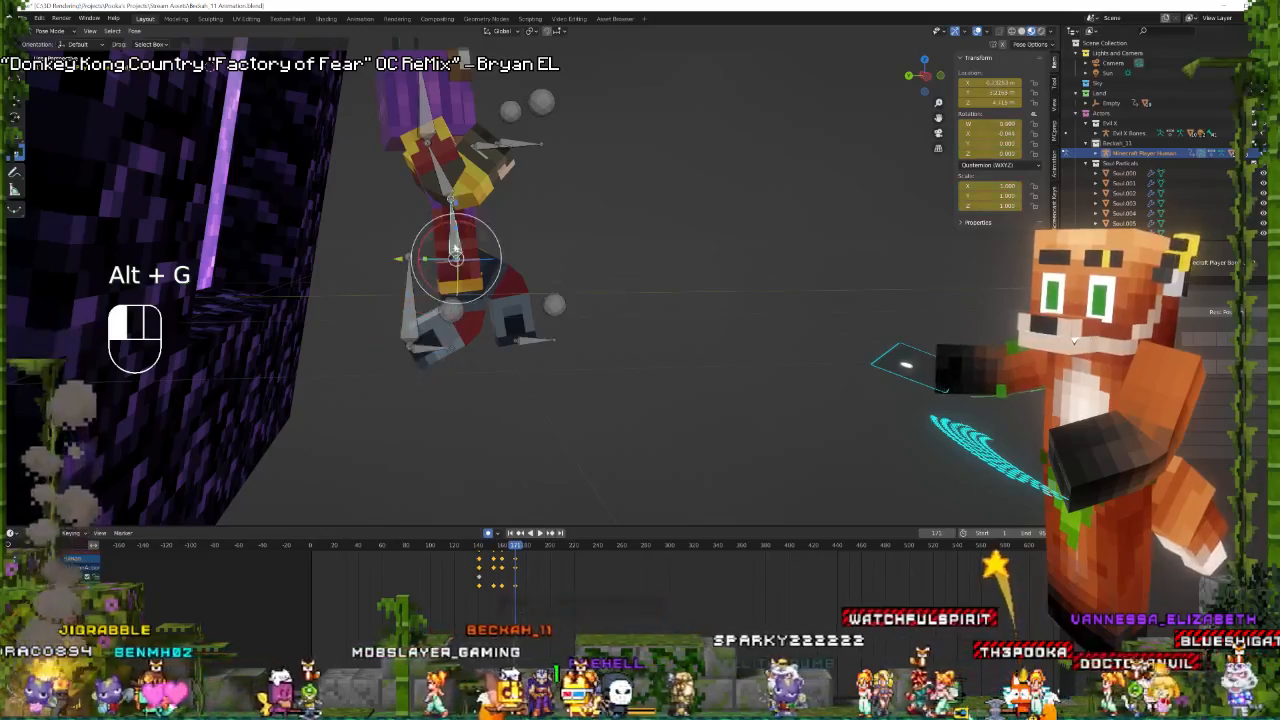
pyautogui.moveTo(459, 256); pyautogui.dragTo(468, 275)
pyautogui.click(463, 274)
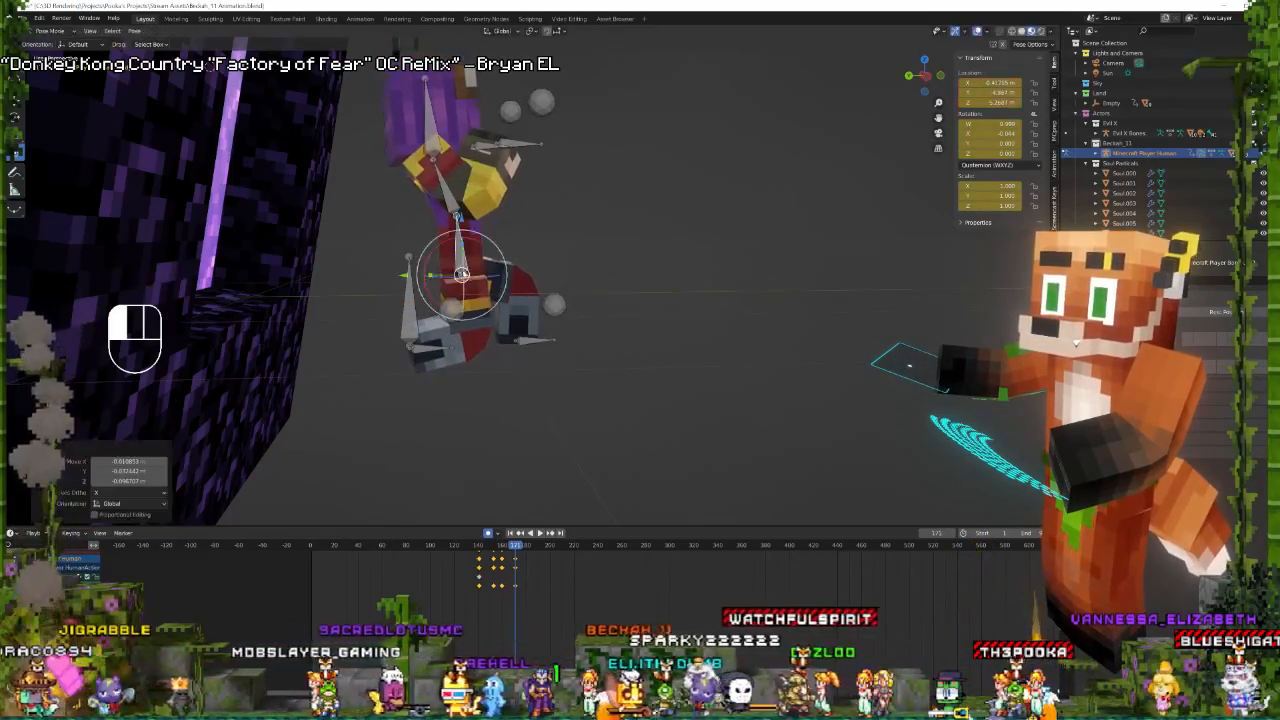
pyautogui.press('r')
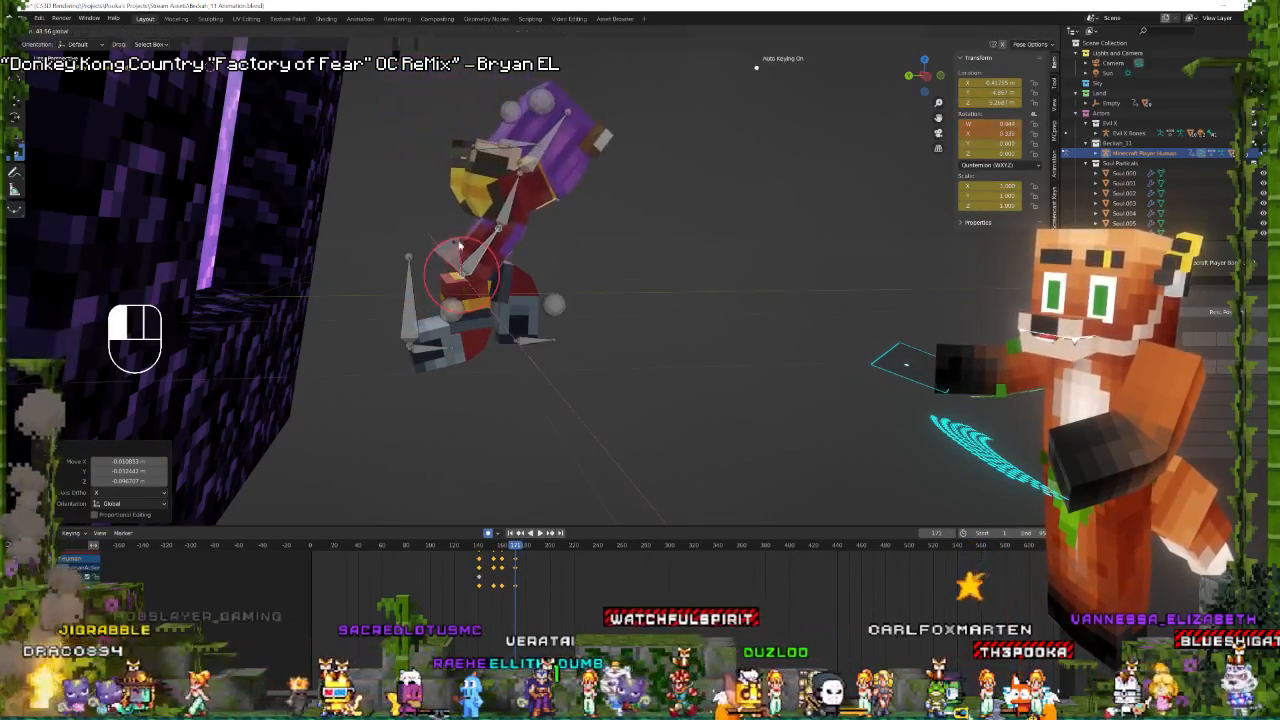
pyautogui.click(513, 202)
# Bend the upper body further forward by rotating the two spine bones above the hip together.
pyautogui.click(515, 199)
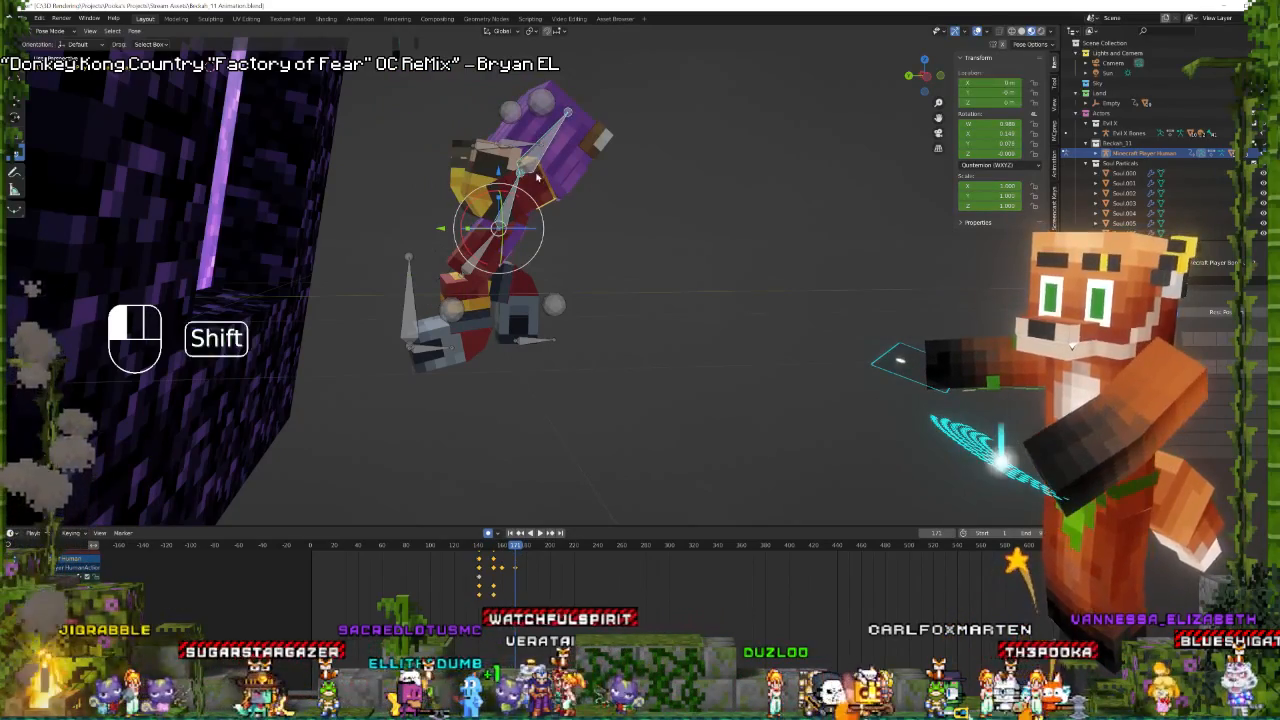
pyautogui.keyDown('shift'); pyautogui.click(538, 165); pyautogui.keyUp('shift')
pyautogui.press('r')
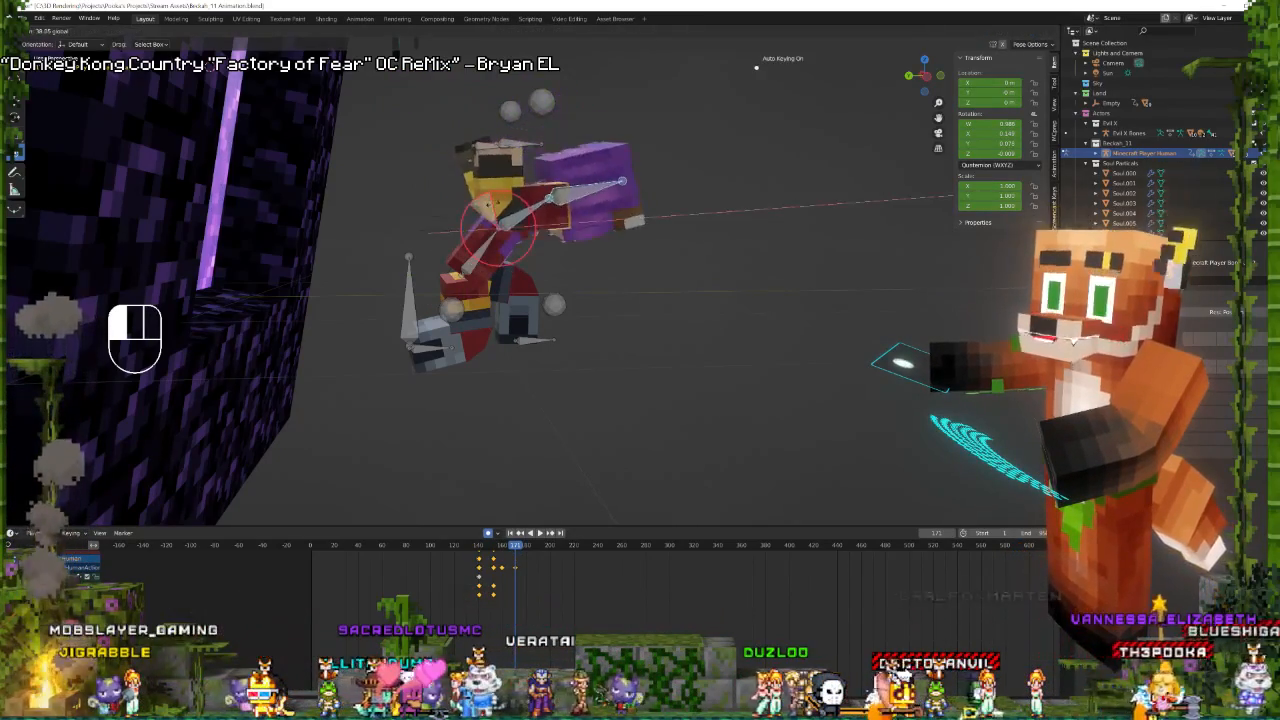
pyautogui.click(505, 155)
# Lower both hand controls about 0.98 m to beside the legs and adjust their placement from the front.
pyautogui.keyDown('shift'); pyautogui.click(505, 155); pyautogui.keyUp('shift')
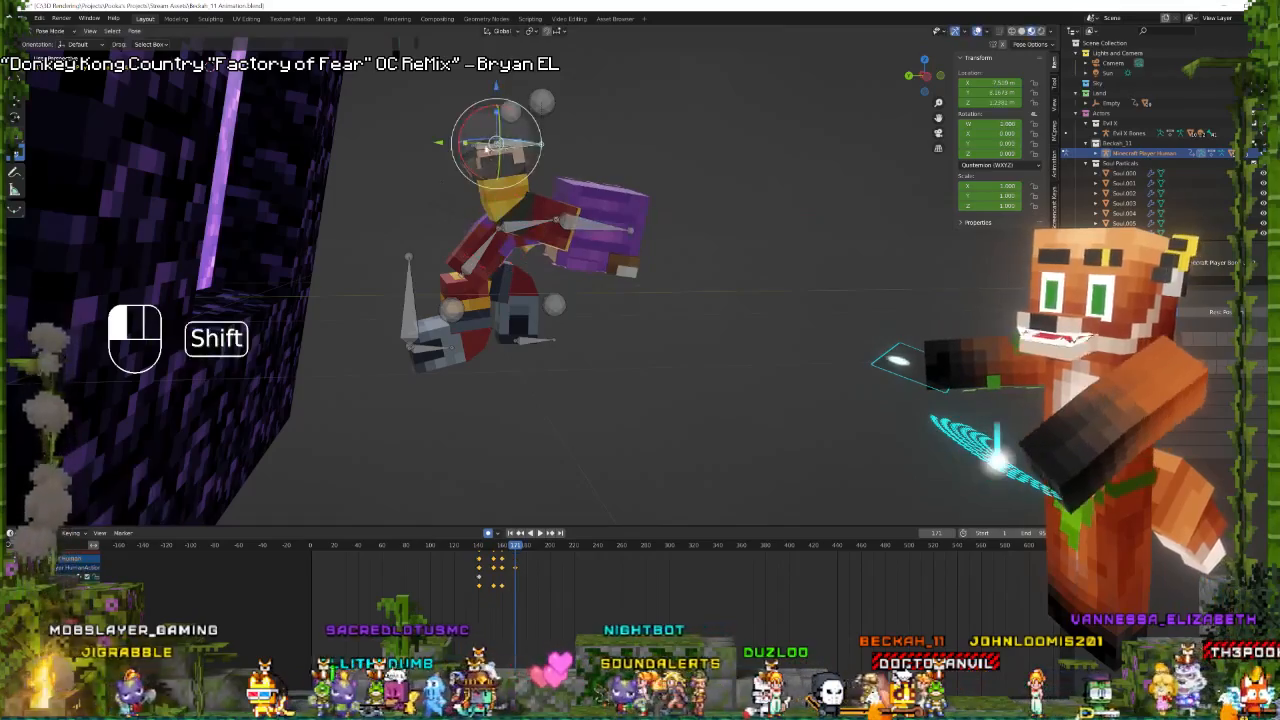
pyautogui.press('g')
pyautogui.moveTo(568, 256); pyautogui.dragTo(557, 294)
pyautogui.moveTo(712, 268); pyautogui.dragTo(613, 278, button='middle')
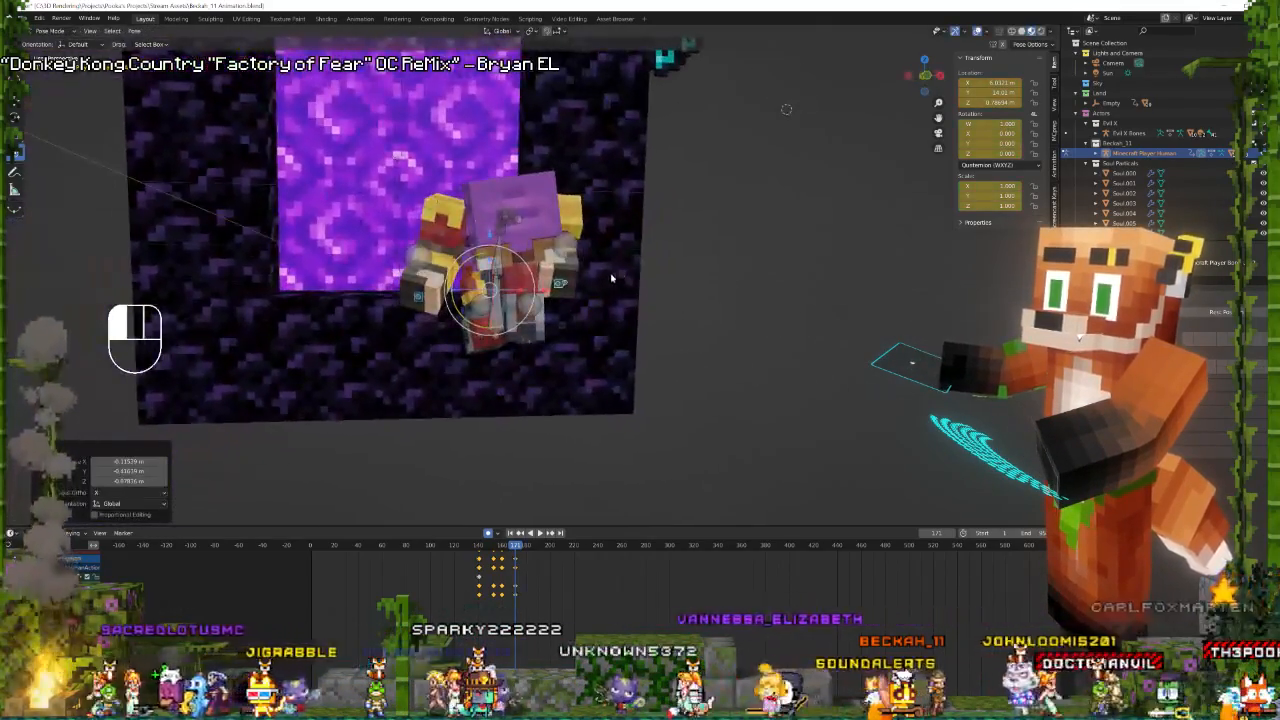
pyautogui.moveTo(500, 287); pyautogui.dragTo(519, 283)
# Play back the hop from the side to review the motion into the landing crouch.
pyautogui.moveTo(519, 283); pyautogui.dragTo(700, 262, button='middle')
pyautogui.press('space')
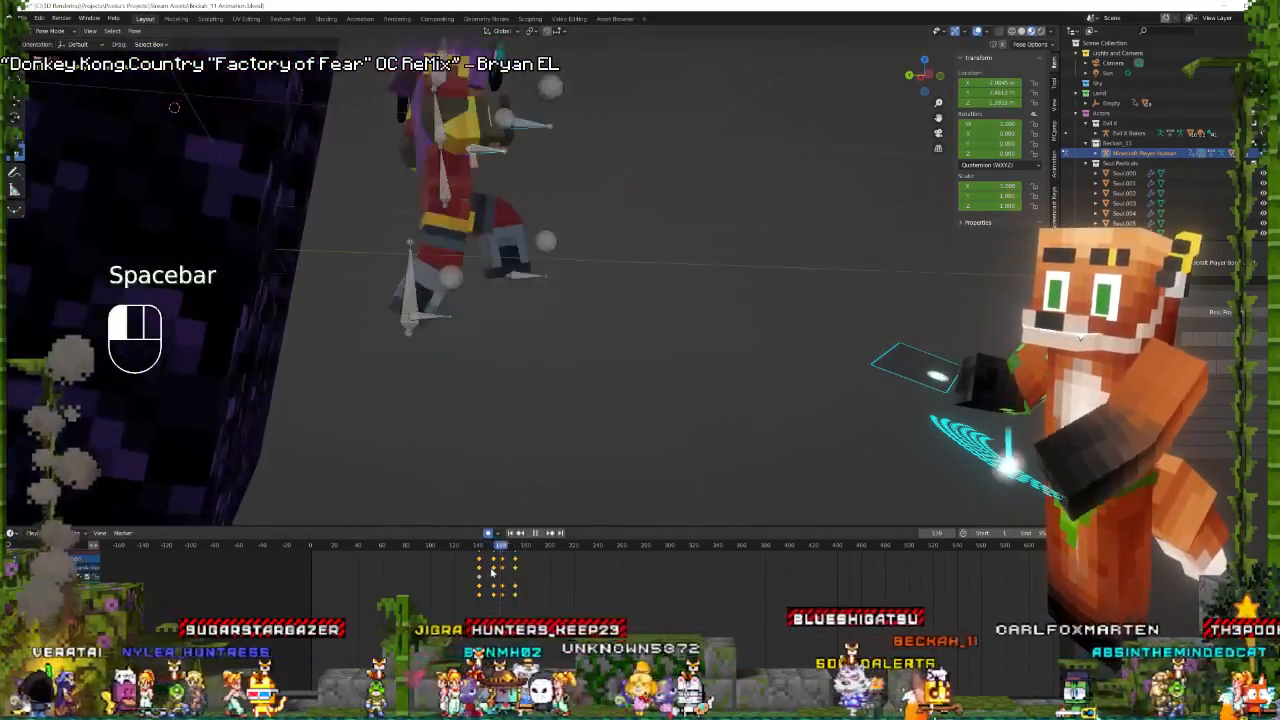
pyautogui.press('space')
pyautogui.press('space')
pyautogui.press('space')
pyautogui.press('space')
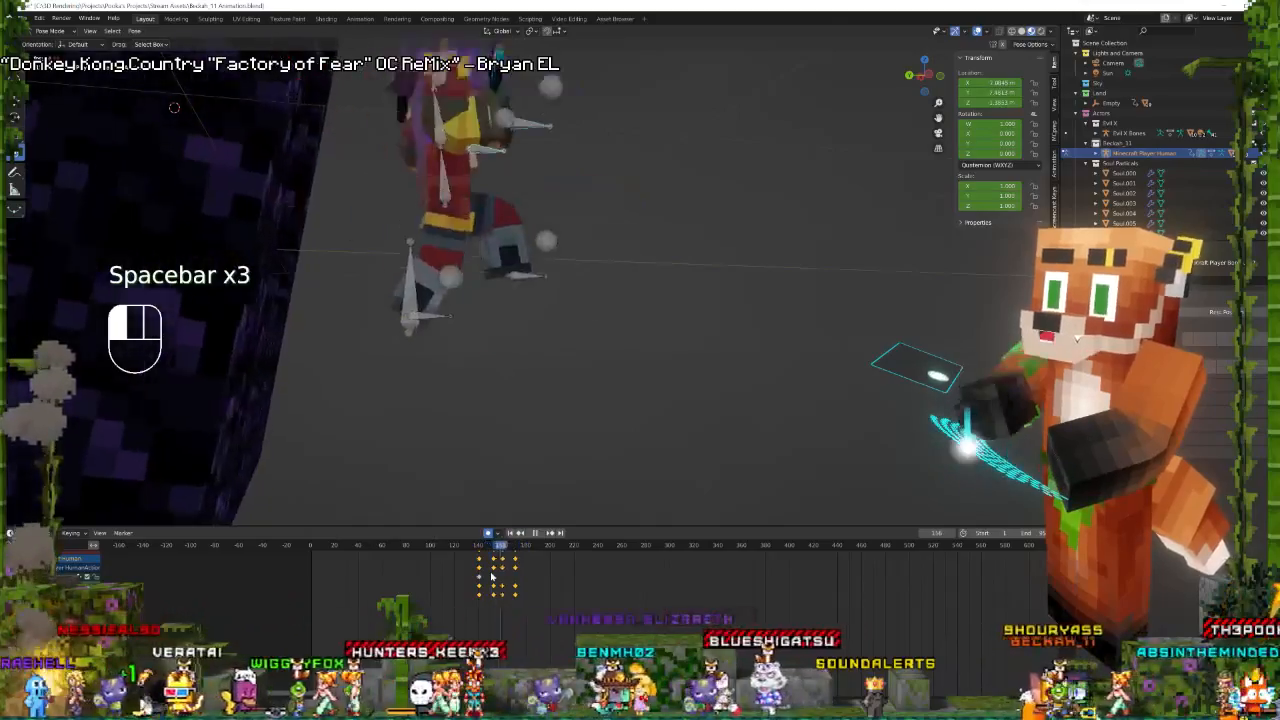
pyautogui.press('space')
pyautogui.press('space')
pyautogui.press('space')
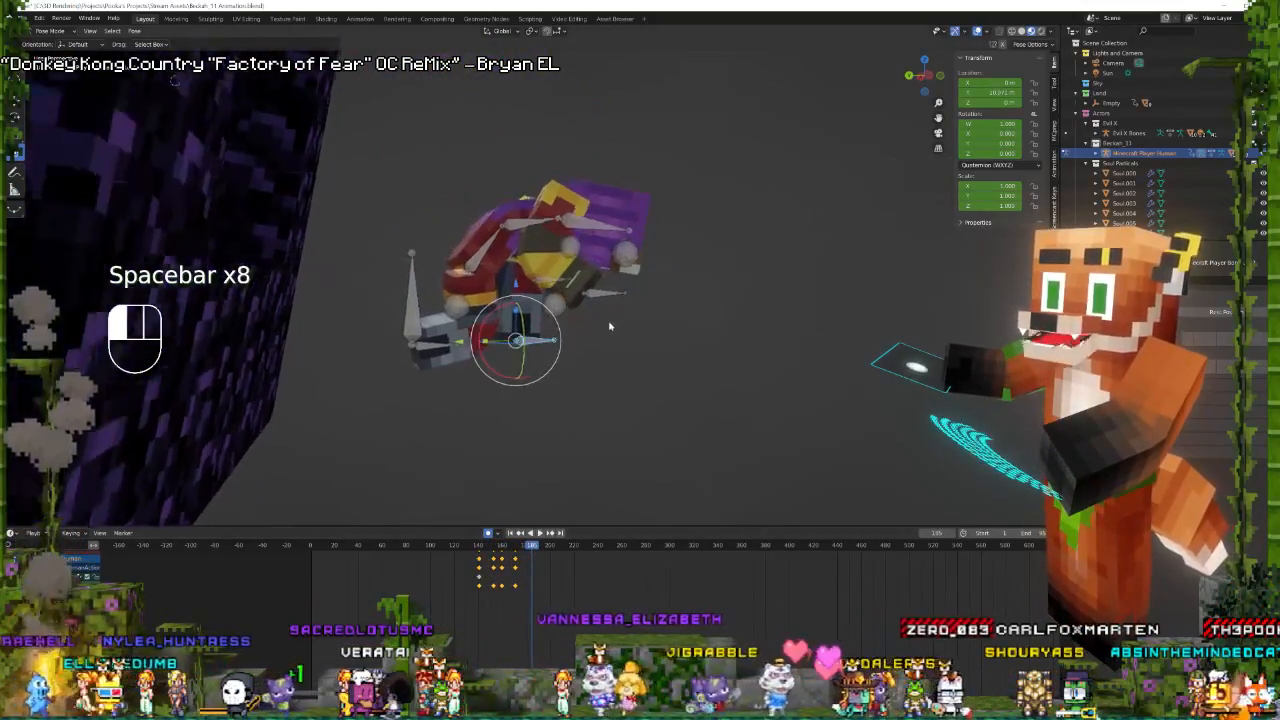
# Select all bones and shift the keyframes after the first pose earlier, placing the landing at frame 168.
pyautogui.press('a')
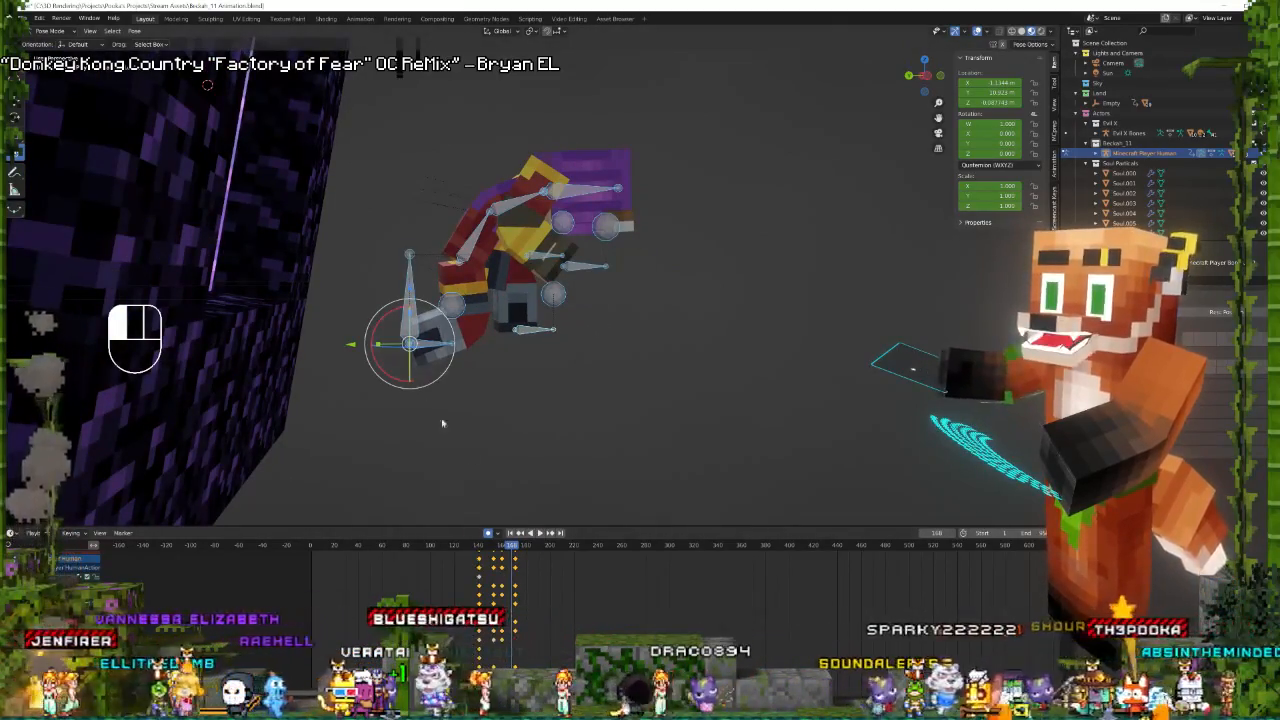
pyautogui.keyDown('shift'); pyautogui.click(408, 322); pyautogui.keyUp('shift')
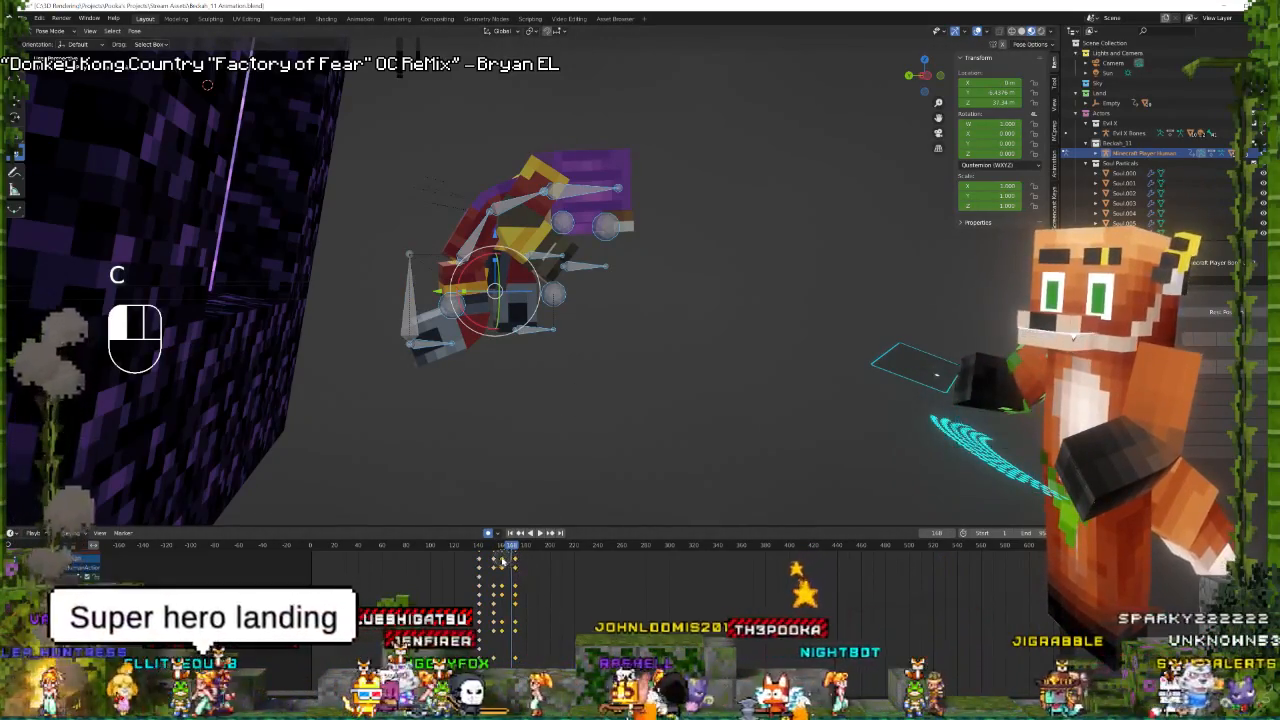
pyautogui.press('g')
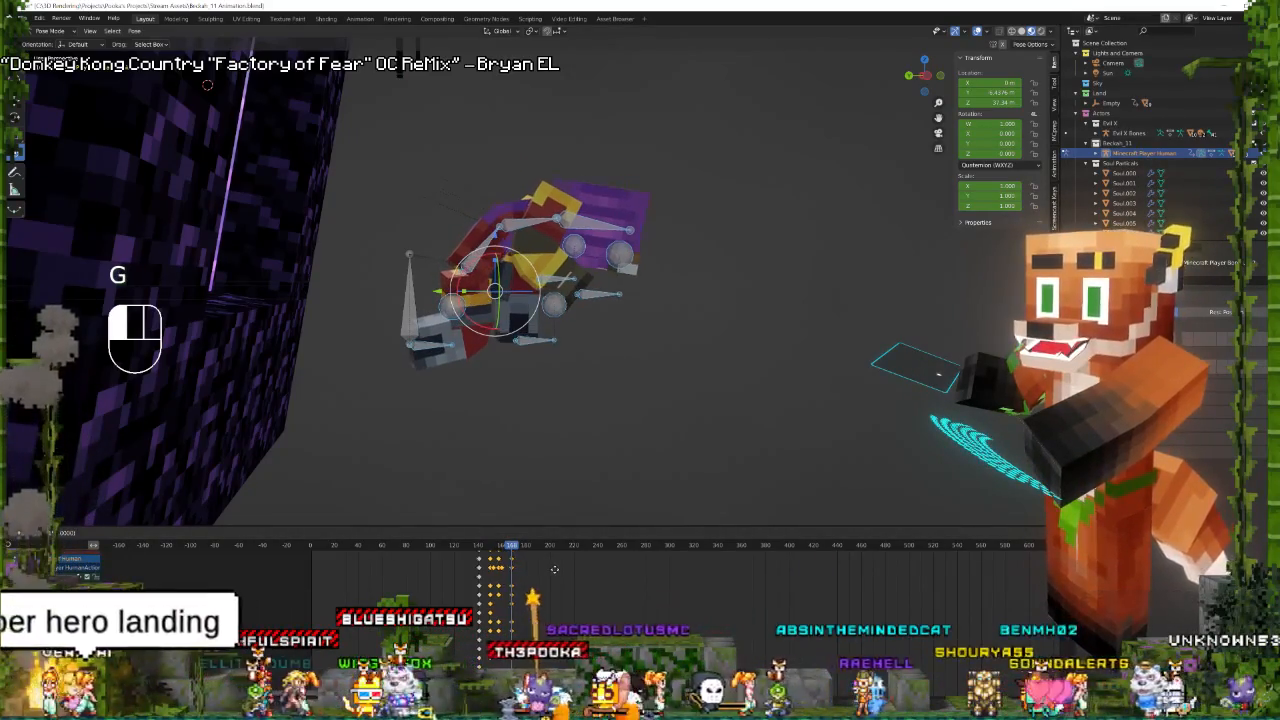
pyautogui.click(554, 569)
# Play back the retimed jump from the side several times and check the landing pose.
pyautogui.press('space')
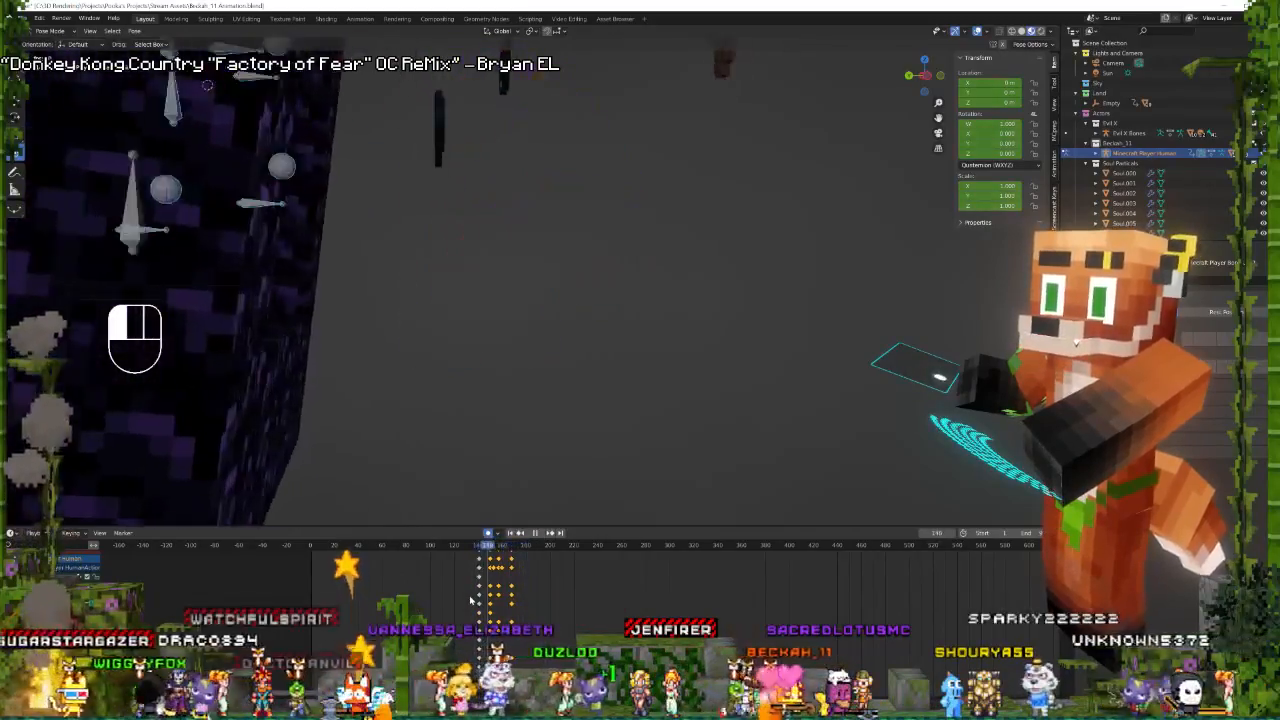
pyautogui.press('space')
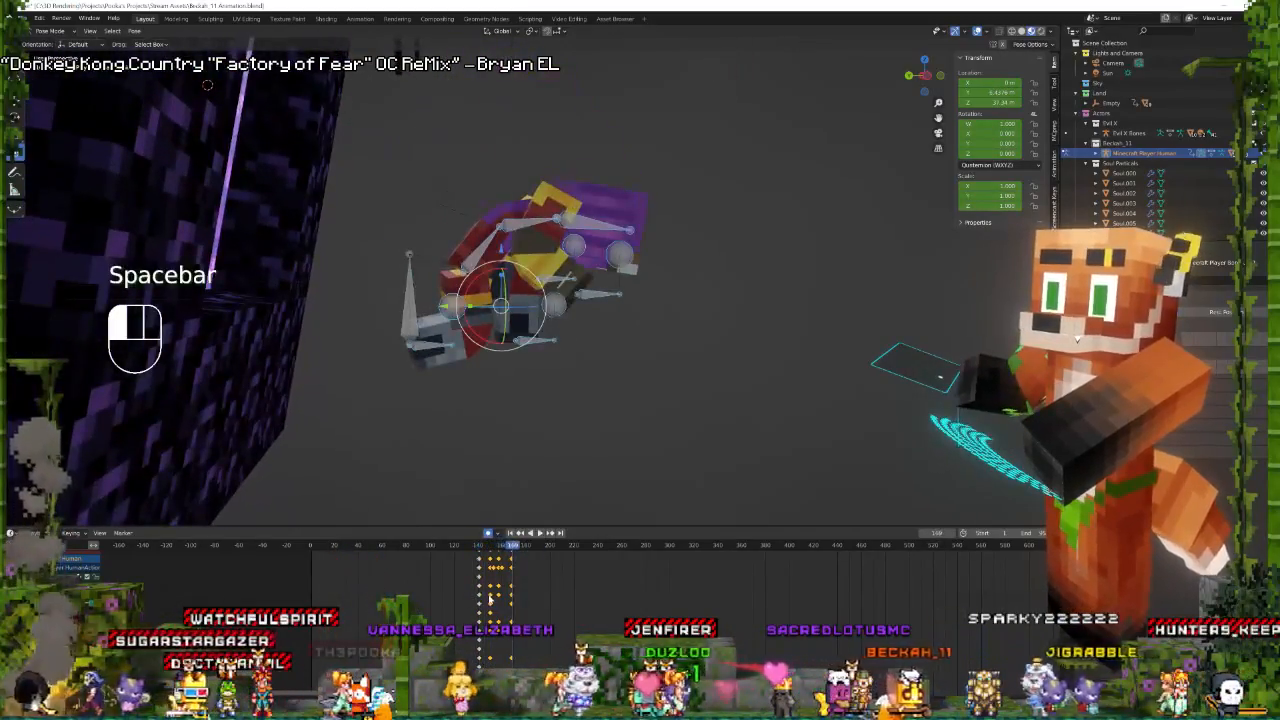
pyautogui.press('space')
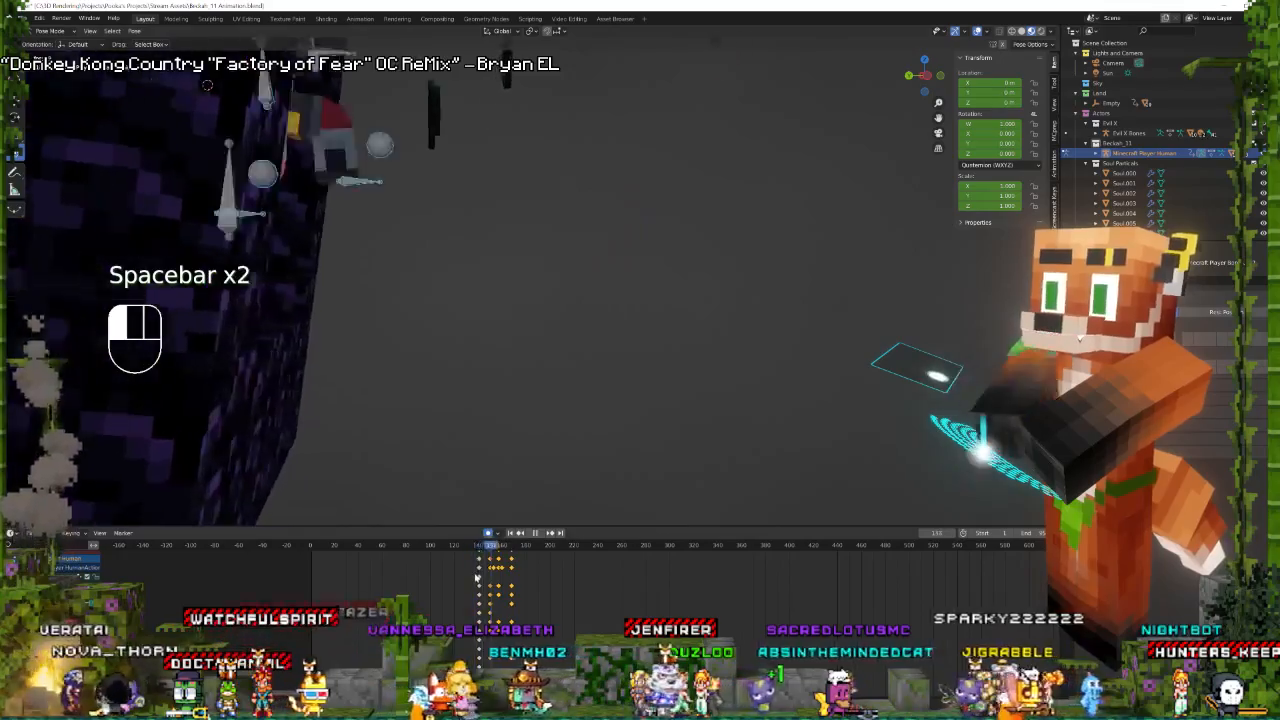
pyautogui.press('space')
pyautogui.click(489, 250)
pyautogui.keyDown('shift'); pyautogui.click(537, 225); pyautogui.keyUp('shift')
pyautogui.keyDown('shift'); pyautogui.click(595, 225); pyautogui.keyUp('shift')
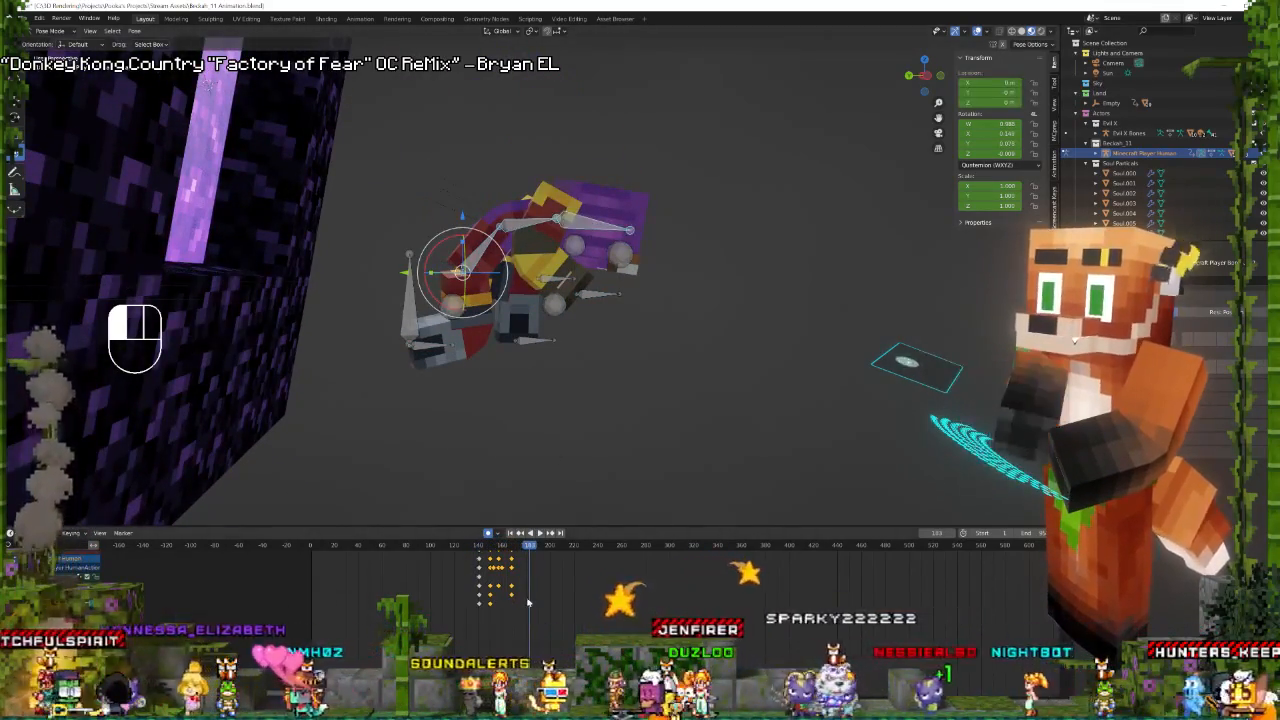
# Select all bones, move the landing keyframes a few frames earlier, and play back the result.
pyautogui.press('a')
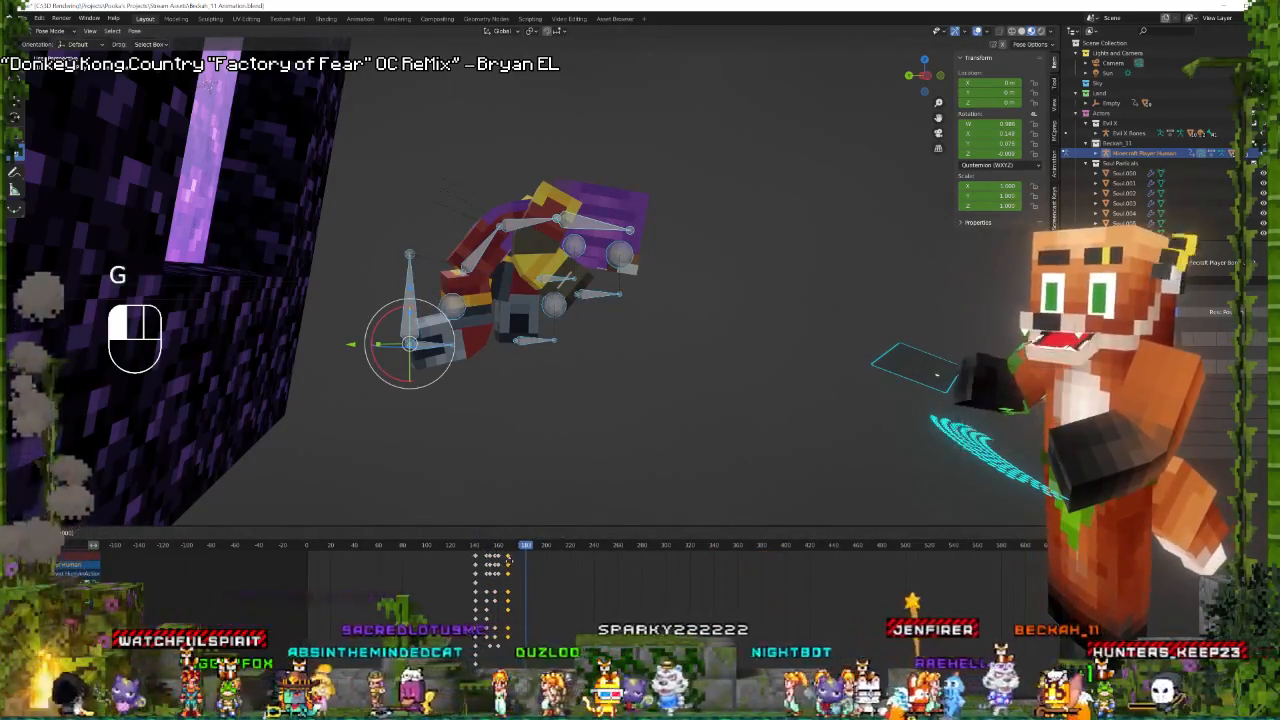
pyautogui.press('space')
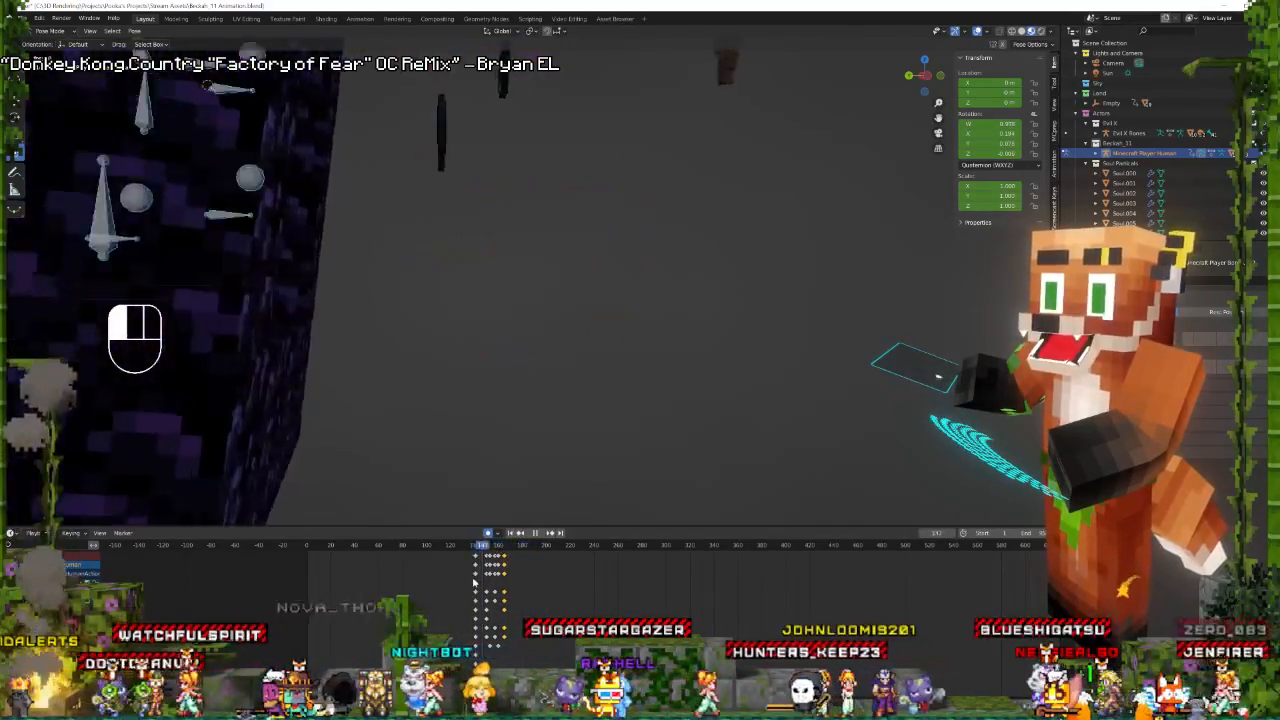
pyautogui.press('space')
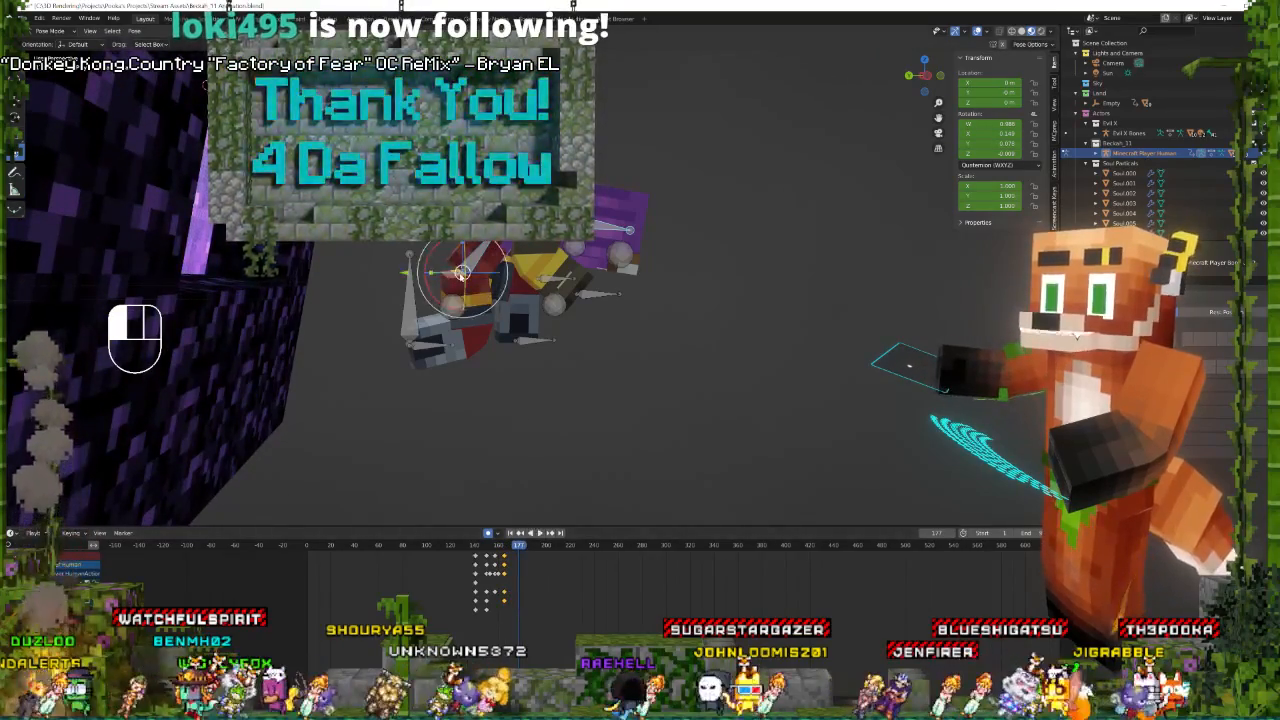
# At frame 177, move the hip bone slightly forward to settle the body after the landing.
pyautogui.press('g')
pyautogui.moveTo(475, 281); pyautogui.dragTo(511, 284)
pyautogui.moveTo(494, 278); pyautogui.dragTo(622, 270, button='middle')
pyautogui.keyDown('shift'); pyautogui.moveTo(582, 273); pyautogui.dragTo(571, 272); pyautogui.keyUp('shift')
pyautogui.moveTo(585, 268); pyautogui.dragTo(838, 280, button='middle')
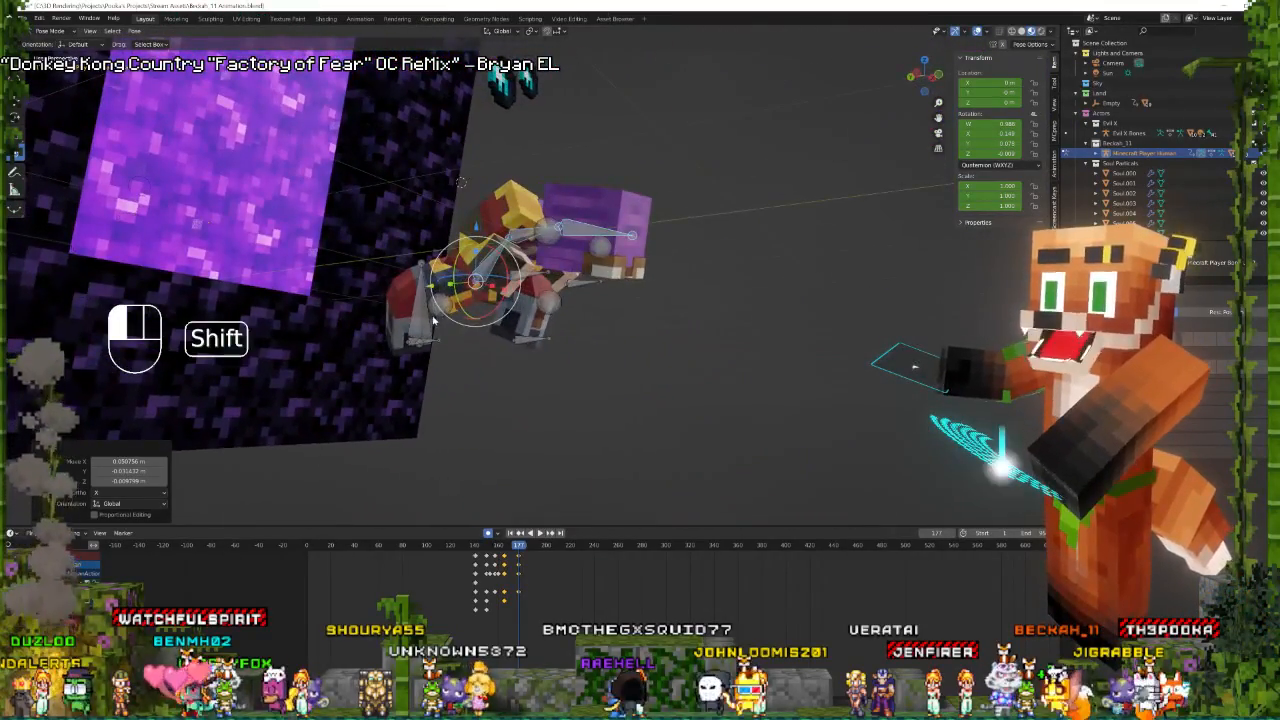
# Select both knee target controls and move them forward along the Y axis at frame 177.
pyautogui.keyDown('shift'); pyautogui.click(533, 306); pyautogui.keyUp('shift')
pyautogui.moveTo(512, 298); pyautogui.dragTo(446, 314, button='middle')
pyautogui.press('g')
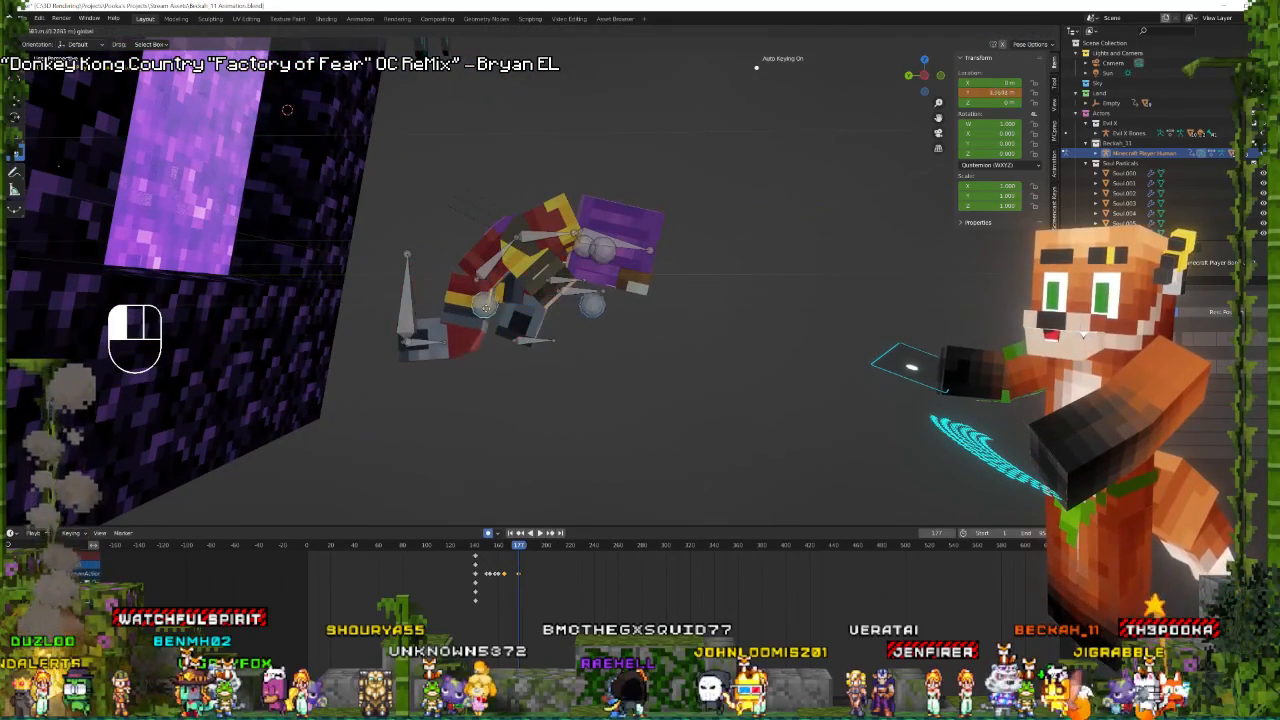
pyautogui.click(513, 383)
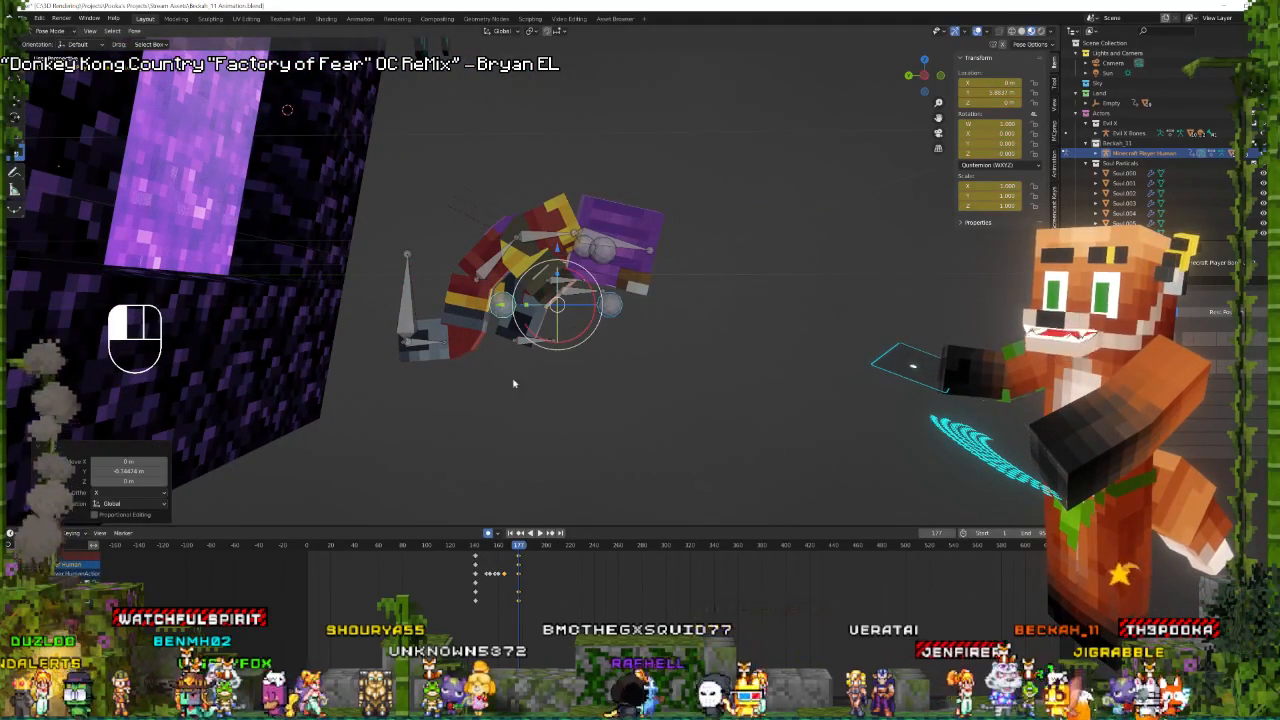
# Delete the knee target controls' keyframes at the first pose, frame 141.
pyautogui.rightClick(481, 599)
pyautogui.keyDown('shift'); pyautogui.rightClick(480, 600); pyautogui.keyUp('shift')
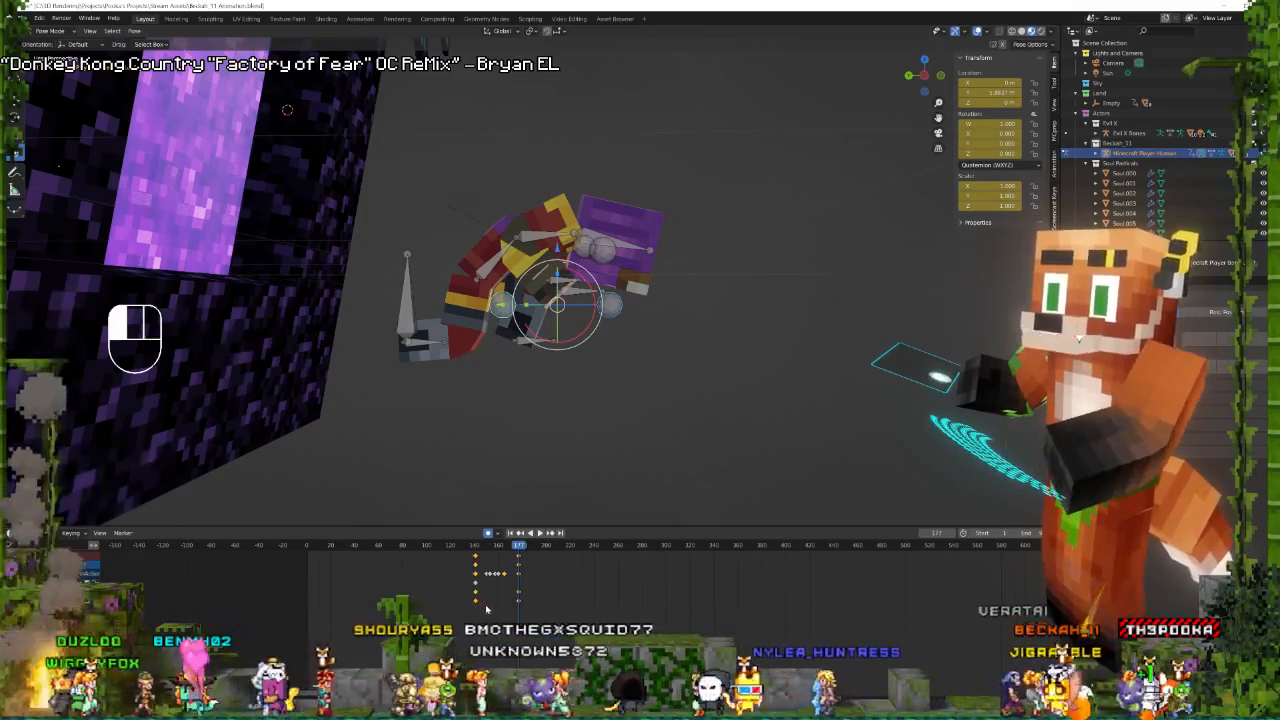
pyautogui.press('Delete')
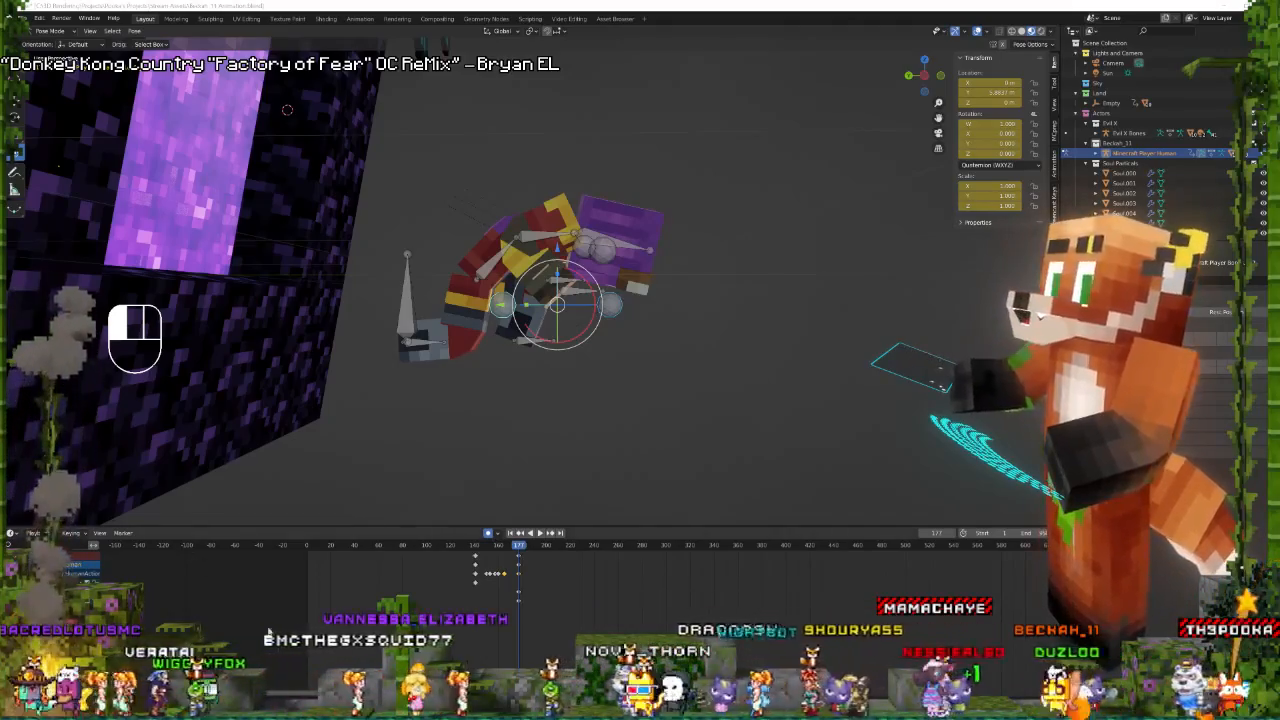
# Play back the hop and landing to check the front foot control's motion around the landing pose.
pyautogui.click(490, 545)
pyautogui.press('space')
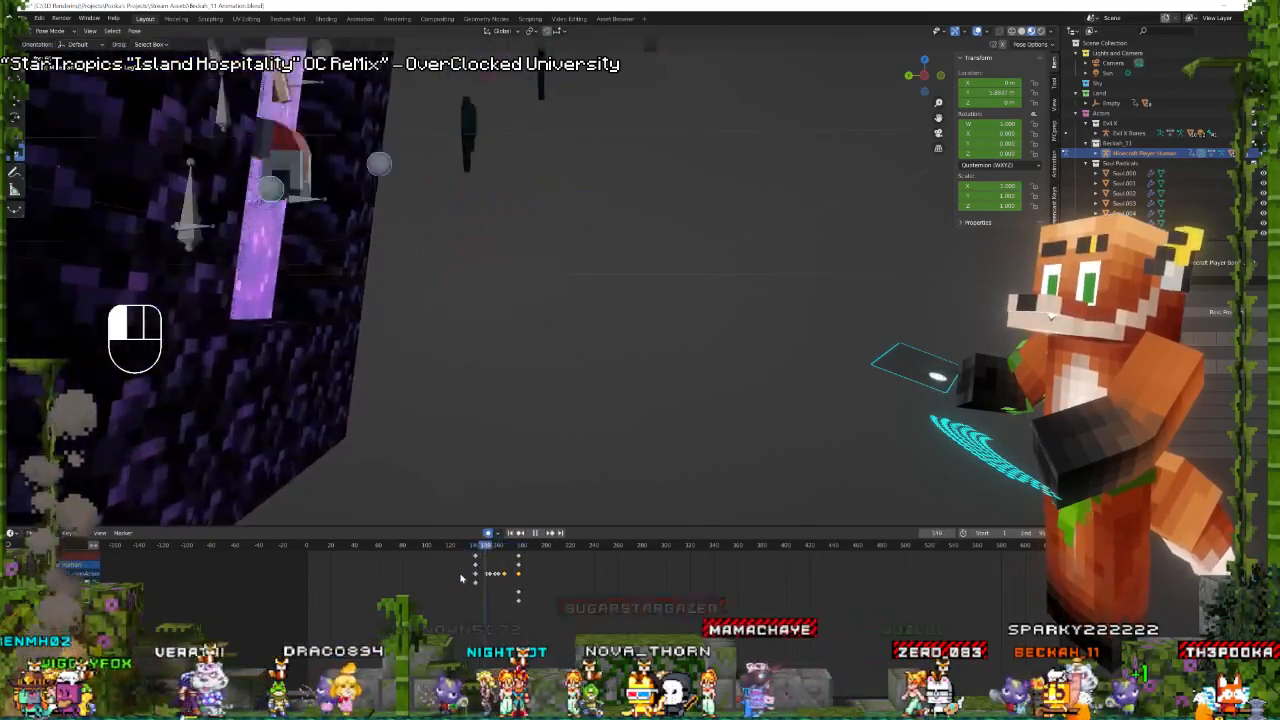
pyautogui.press('space')
pyautogui.click(530, 343)
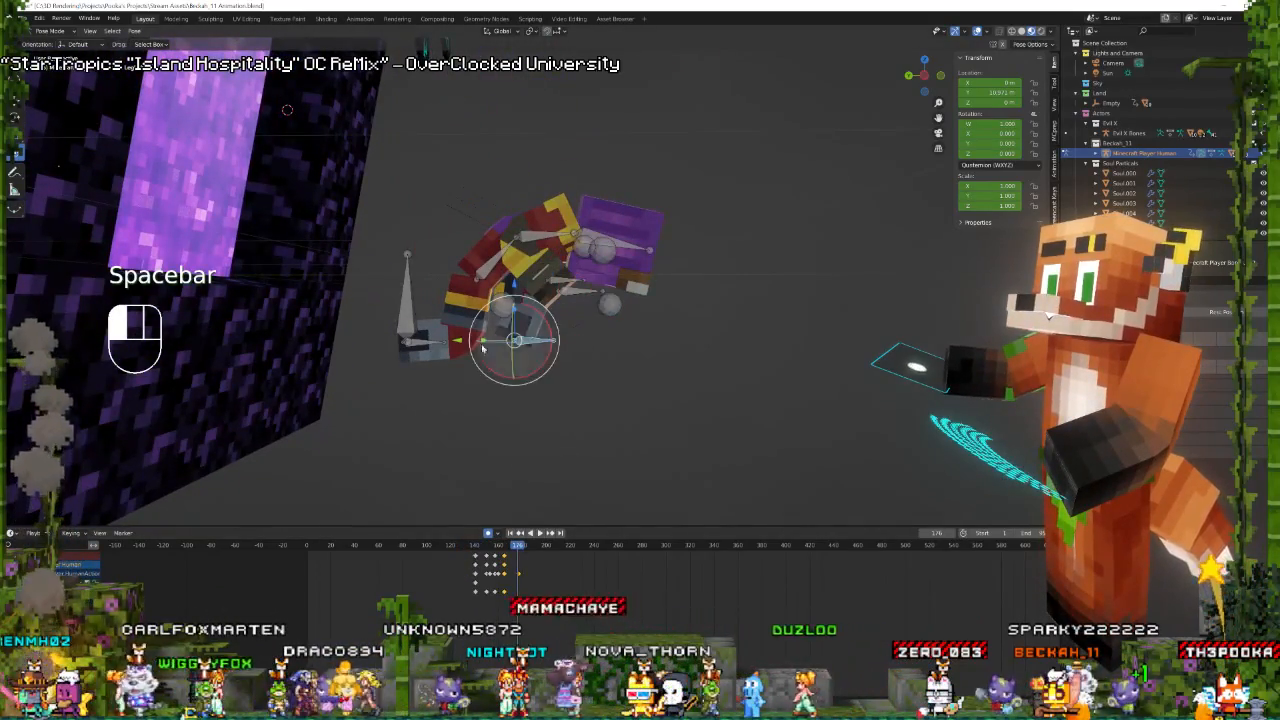
pyautogui.press('space')
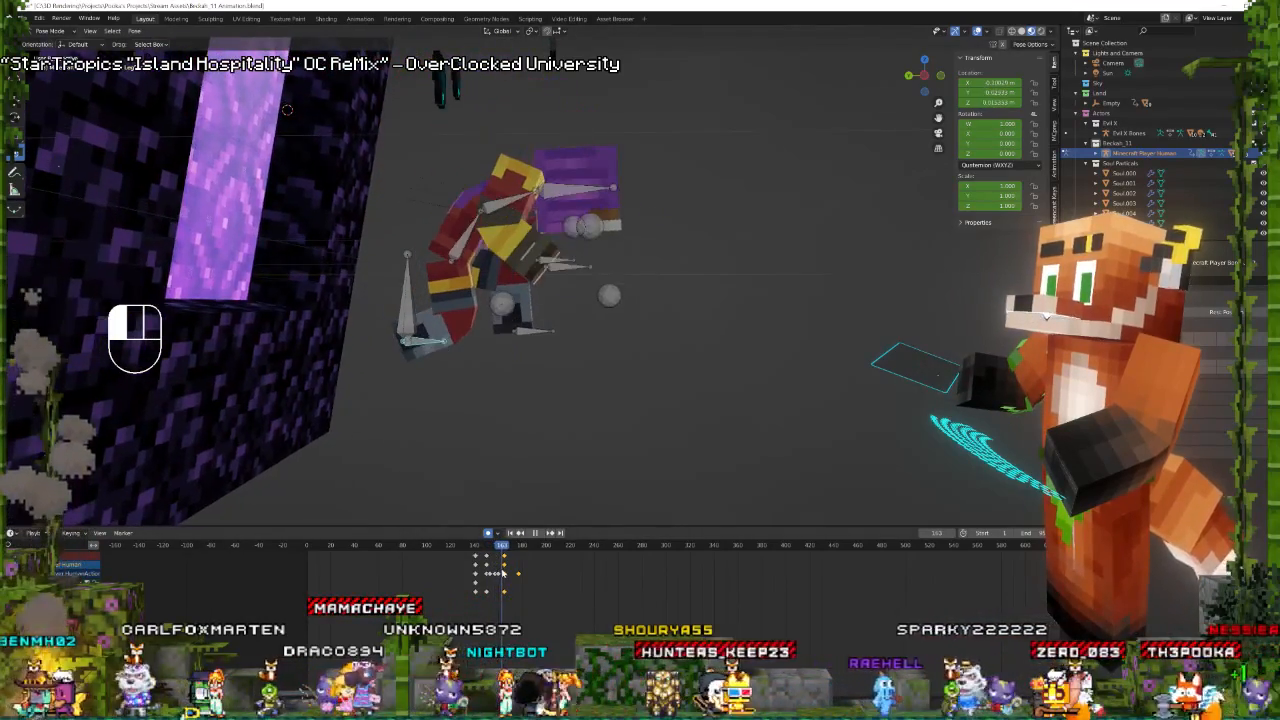
pyautogui.press('space')
# At frame 165, lower the front foot control slightly along the Z axis and play back the landing.
pyautogui.click(527, 343)
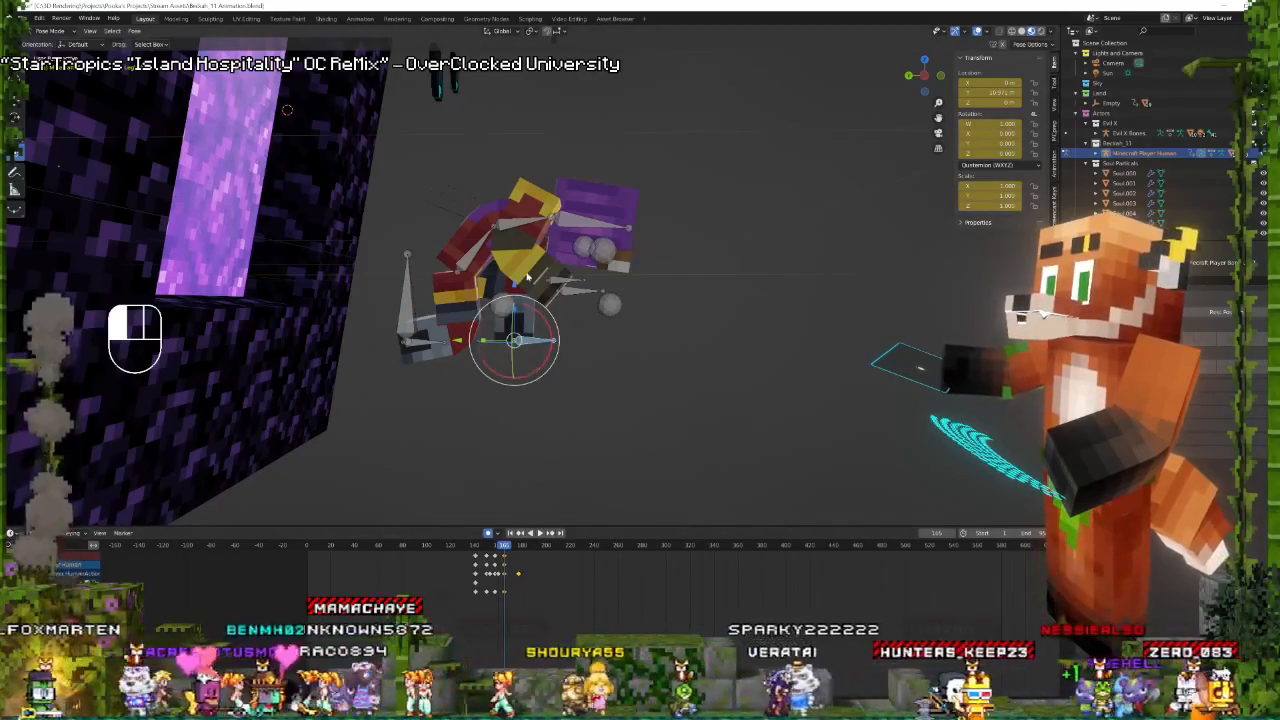
pyautogui.press('g')
pyautogui.press('z')
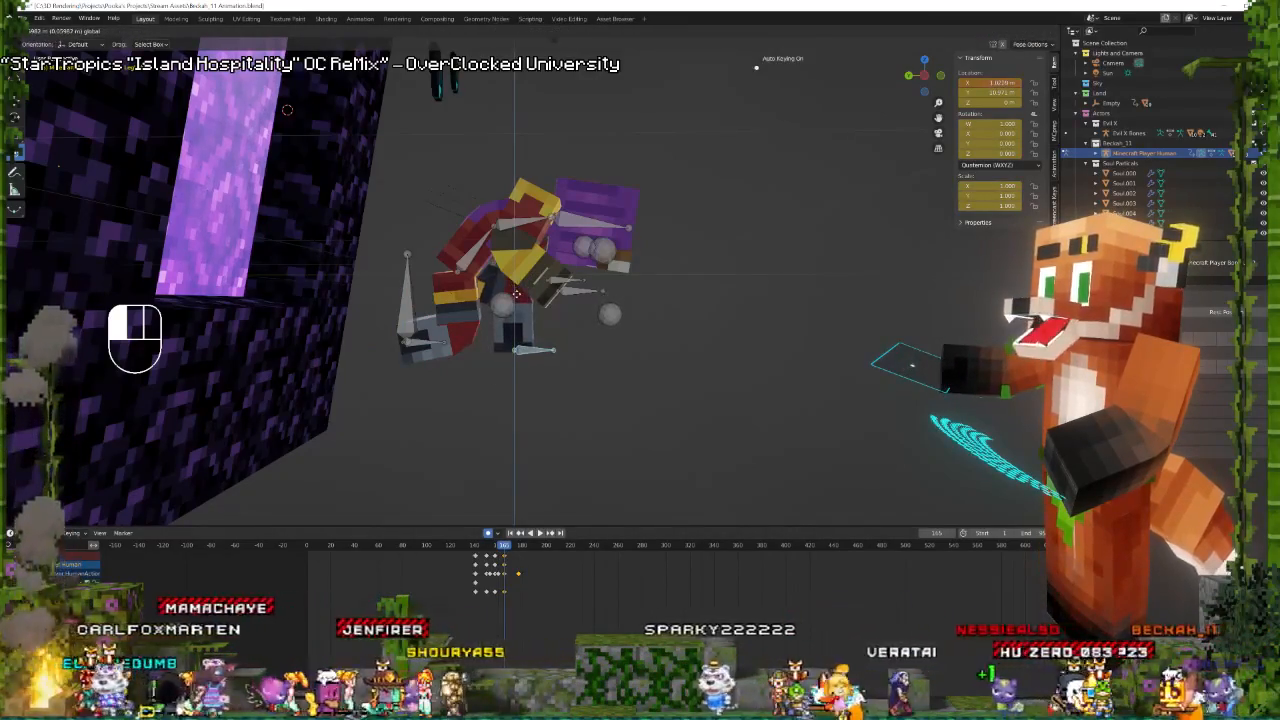
pyautogui.click(516, 293)
pyautogui.press('space')
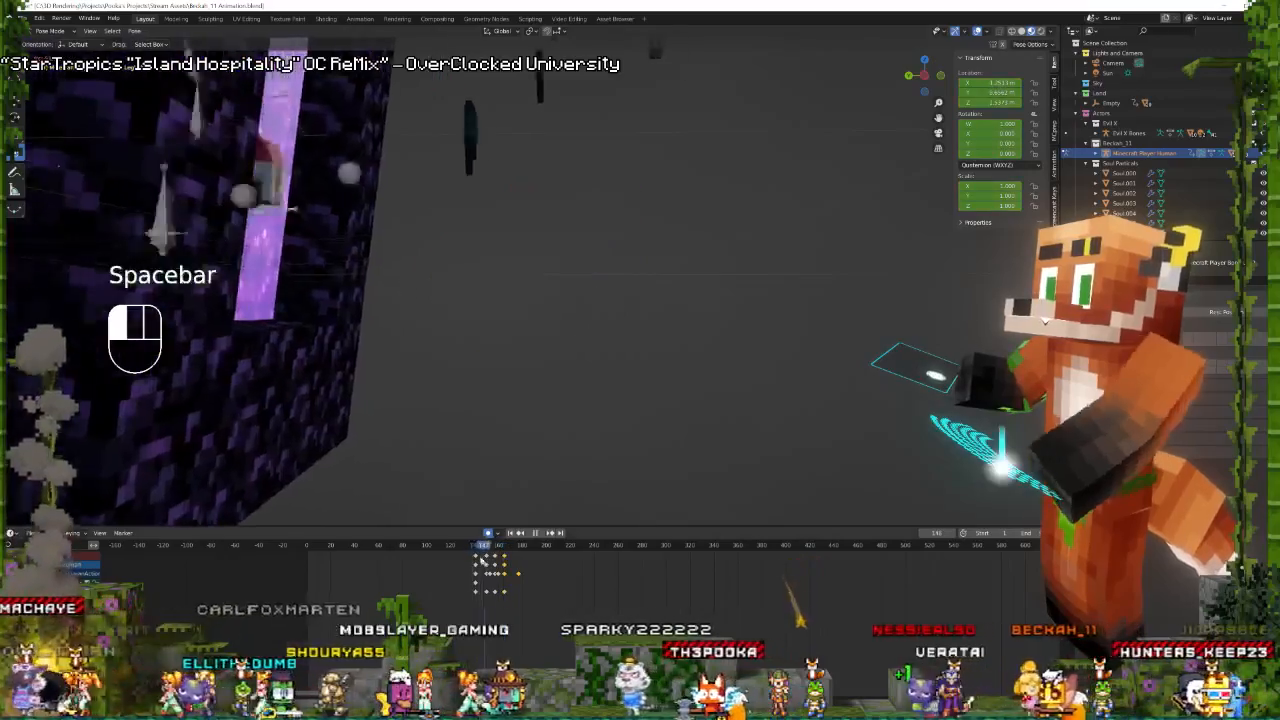
pyautogui.press('space')
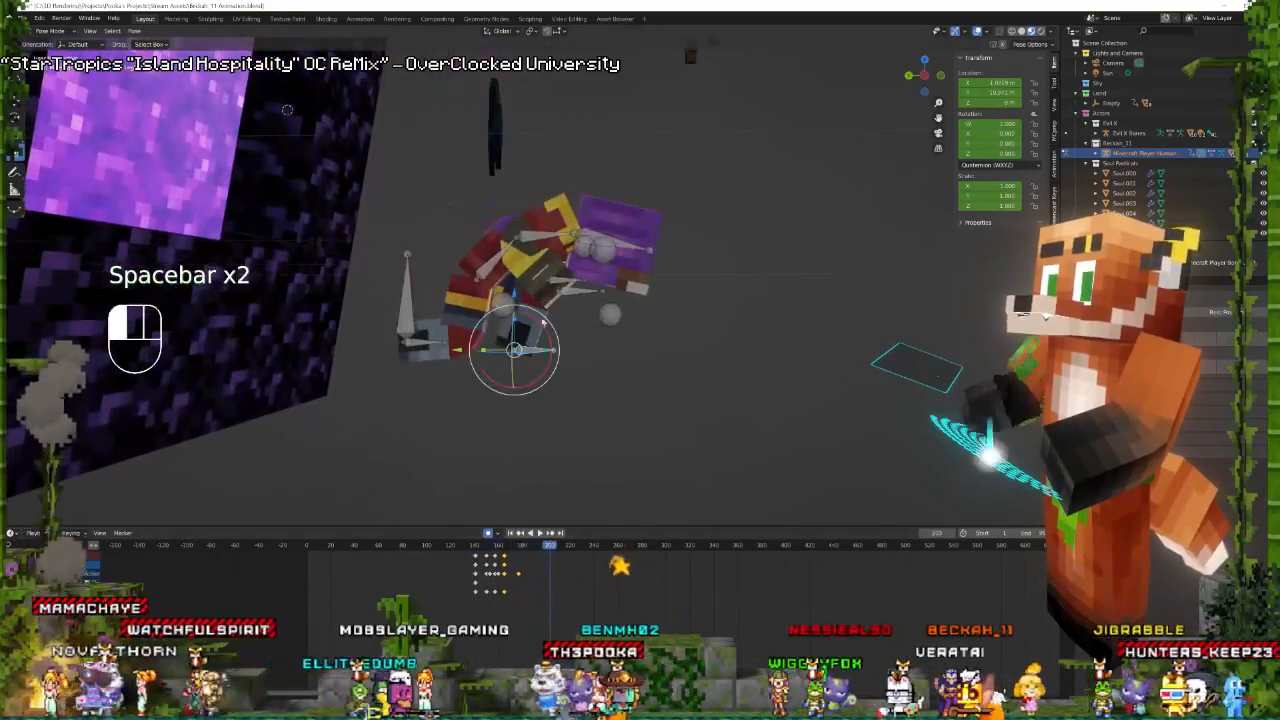
pyautogui.press('space')
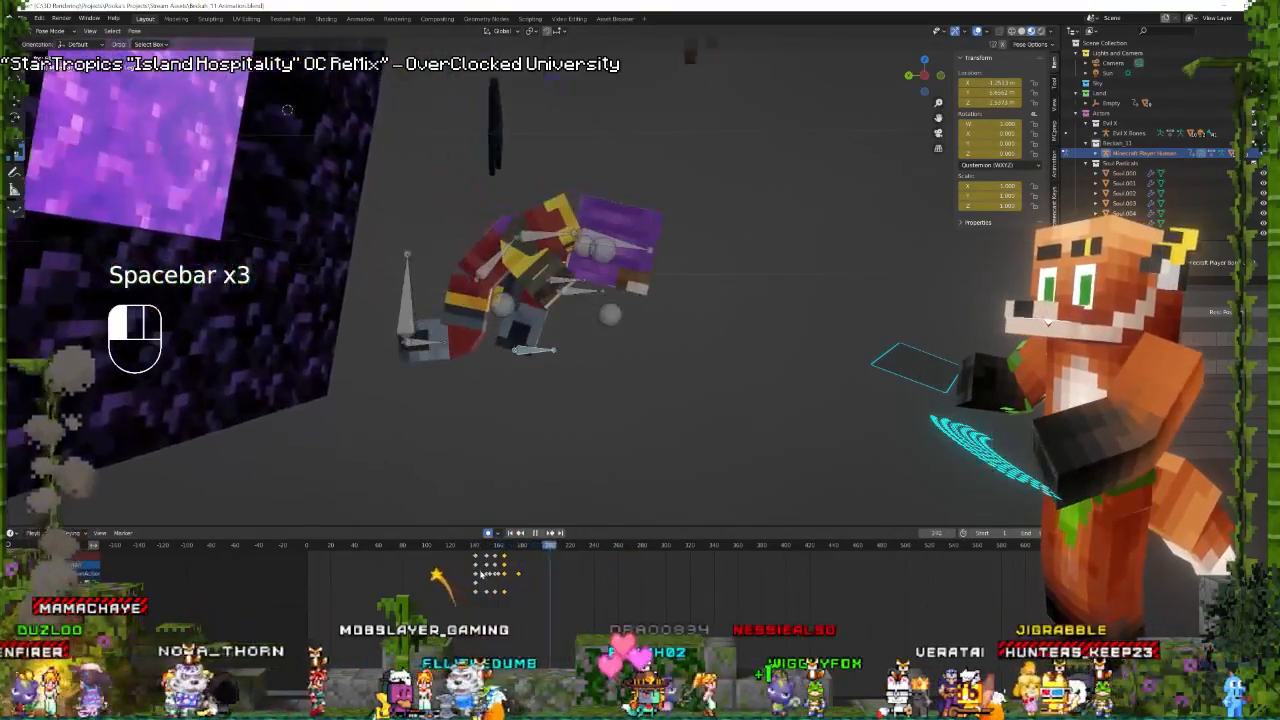
pyautogui.press('space')
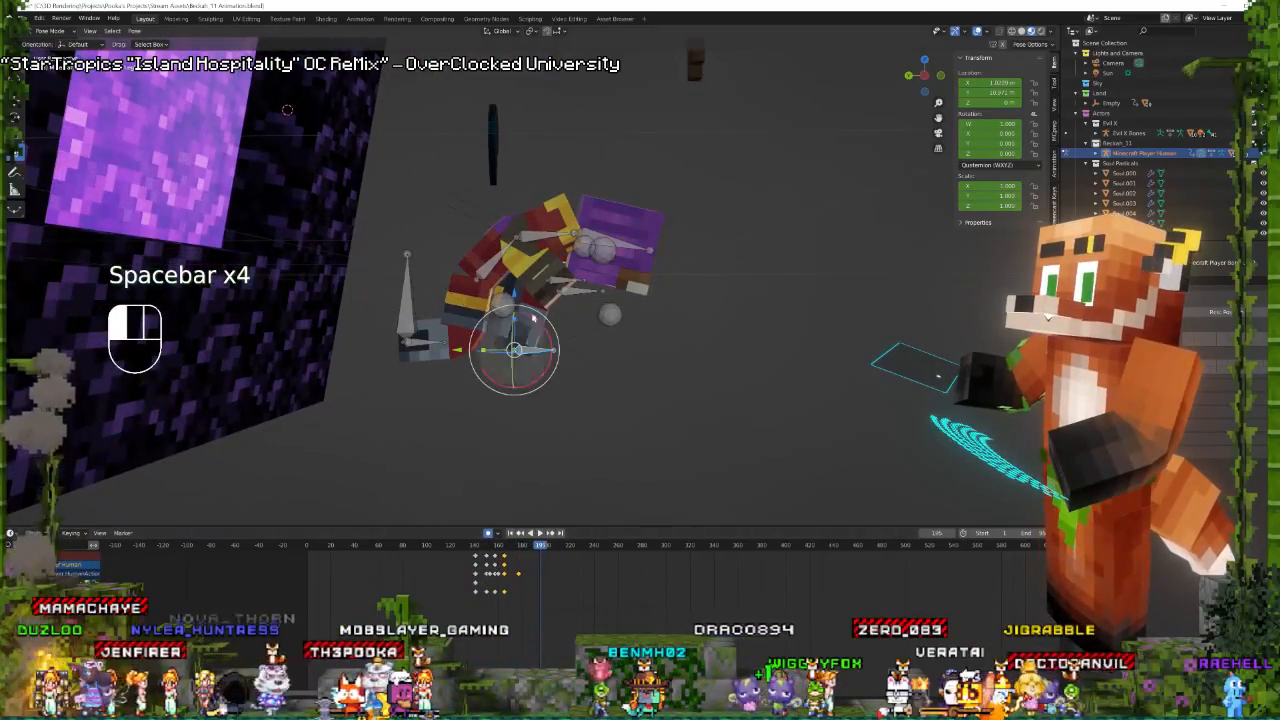
# At frame 177, rotate the upper torso bone slightly forward to deepen the crouch.
pyautogui.keyDown('shift'); pyautogui.click(533, 238); pyautogui.keyUp('shift')
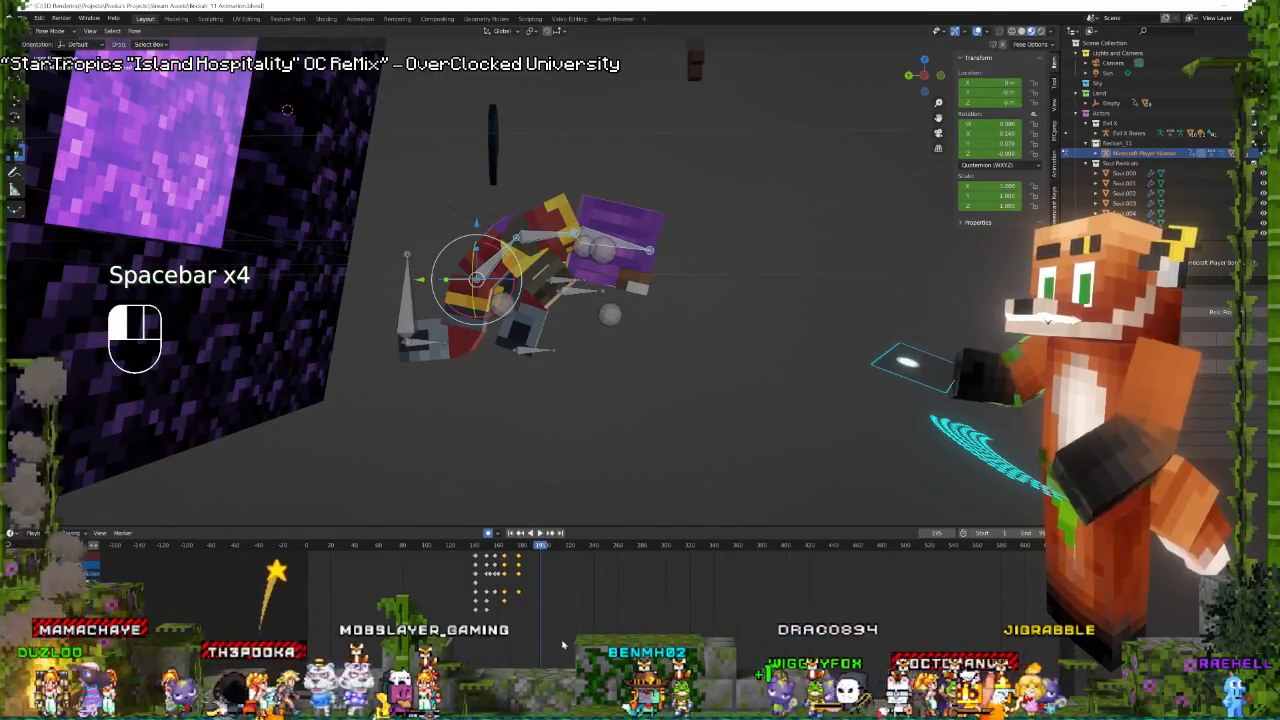
pyautogui.scroll(2, 548, 625)
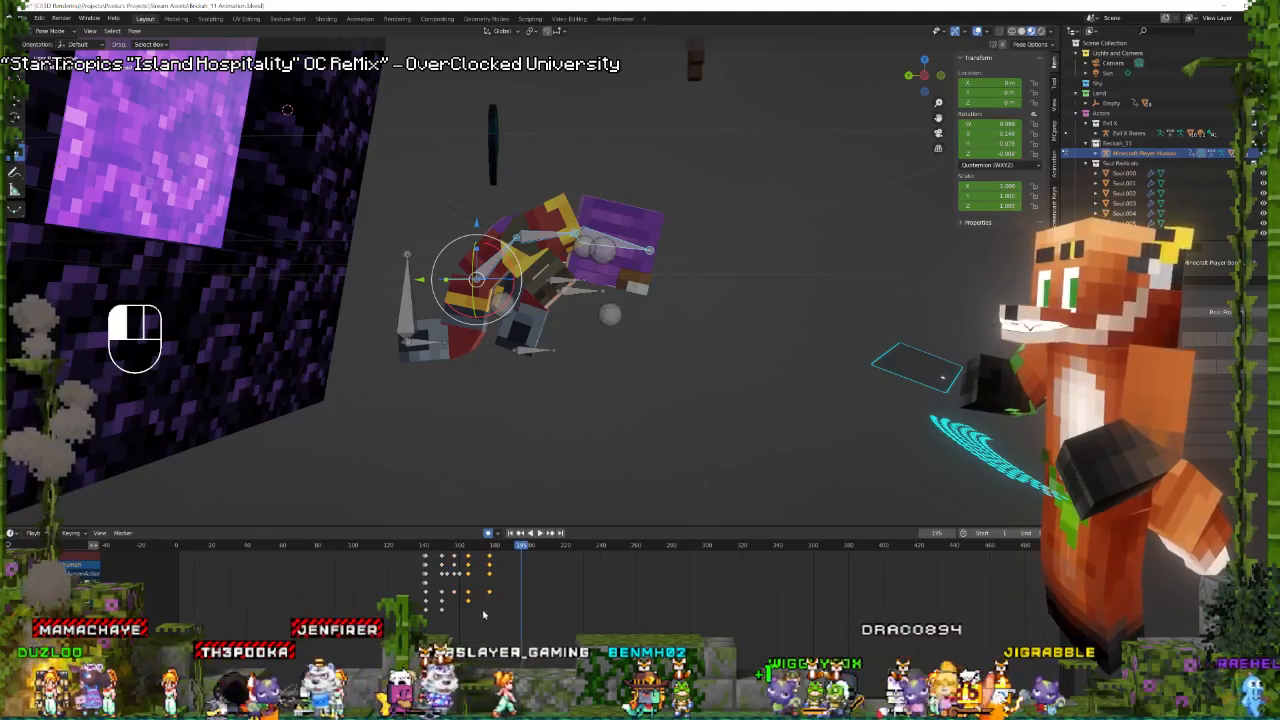
pyautogui.press('space')
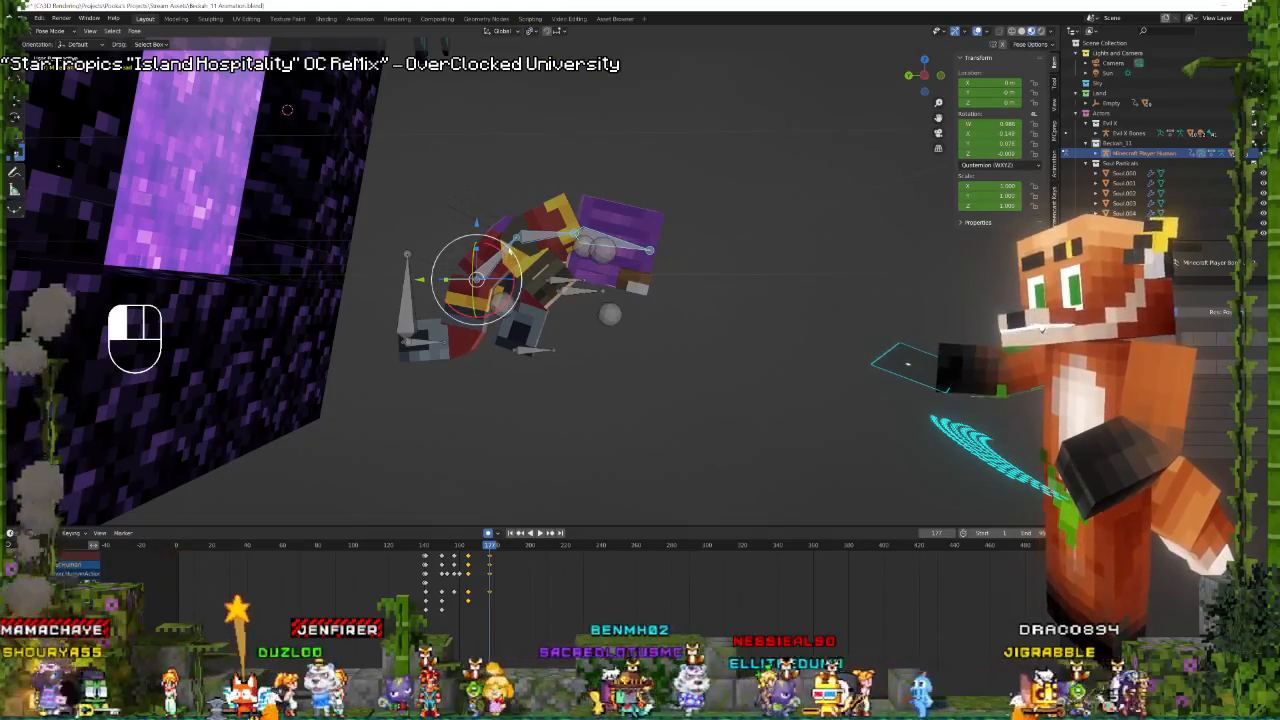
pyautogui.click(593, 234)
pyautogui.keyDown('shift'); pyautogui.click(627, 246); pyautogui.keyUp('shift')
pyautogui.moveTo(548, 219); pyautogui.dragTo(551, 223)
# At frame 165, rotate the upper torso bone slightly backward and play back the change.
pyautogui.moveTo(480, 547); pyautogui.dragTo(469, 559)
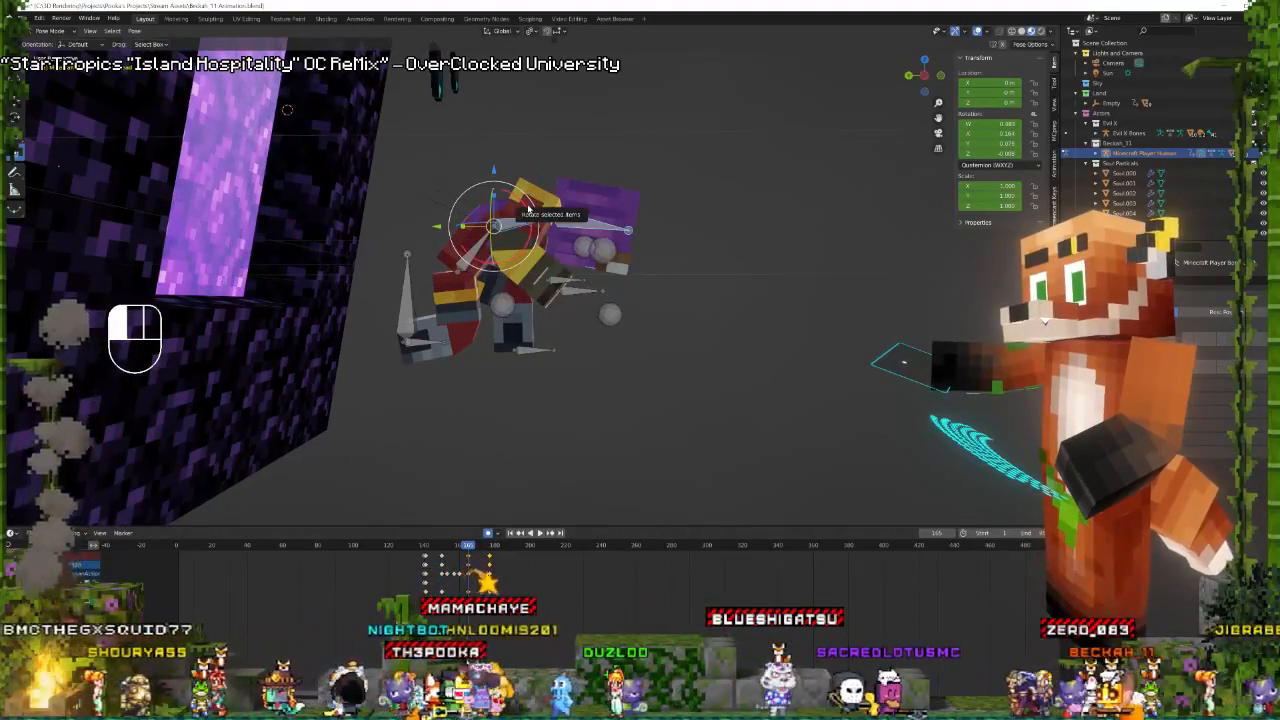
pyautogui.moveTo(525, 207); pyautogui.dragTo(422, 243)
pyautogui.press('space')
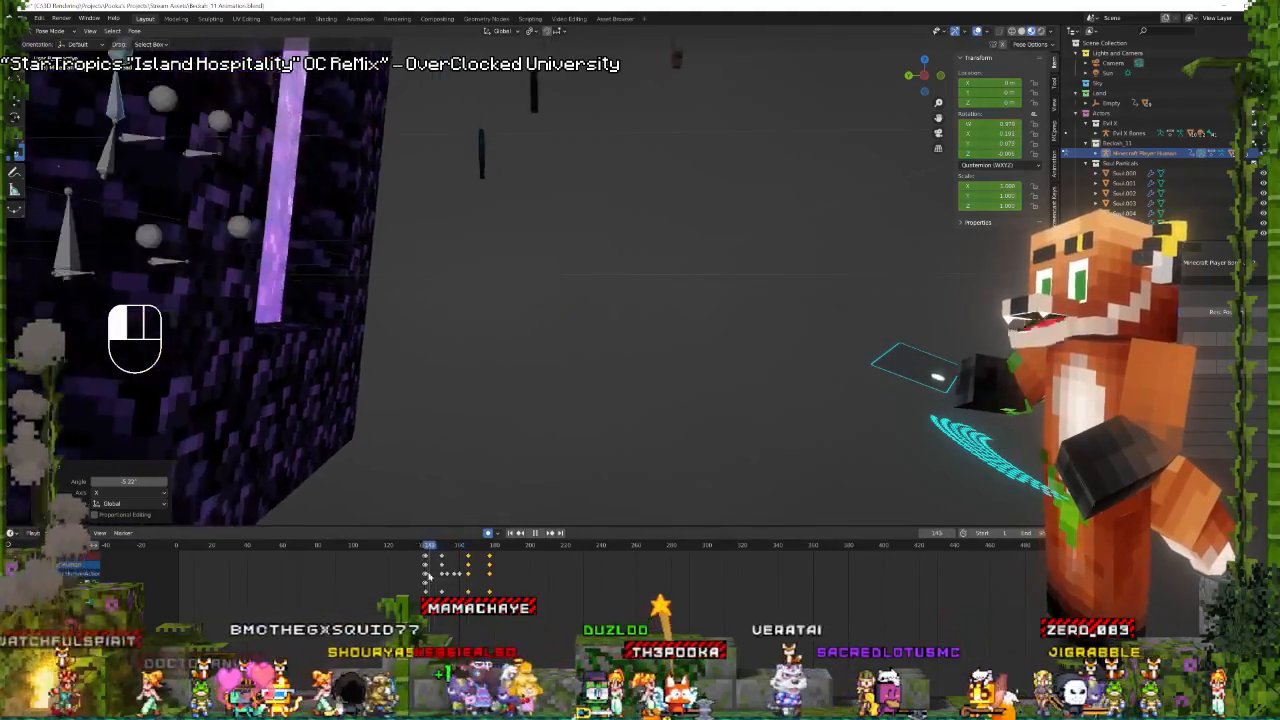
pyautogui.moveTo(467, 575); pyautogui.dragTo(467, 575)
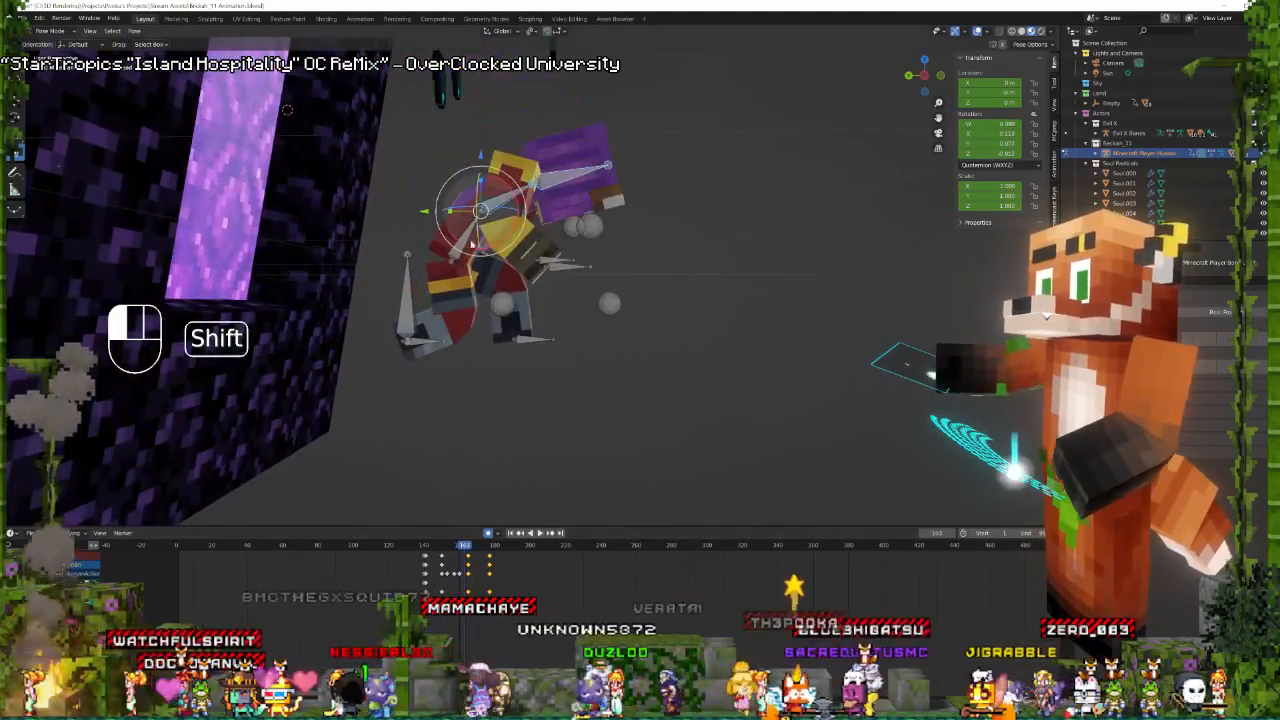
# At frame 157, rotate the upper torso bone slightly backward in the mid-air pose and play back the hop.
pyautogui.keyDown('shift'); pyautogui.rightClick(464, 240); pyautogui.keyUp('shift')
pyautogui.press('space')
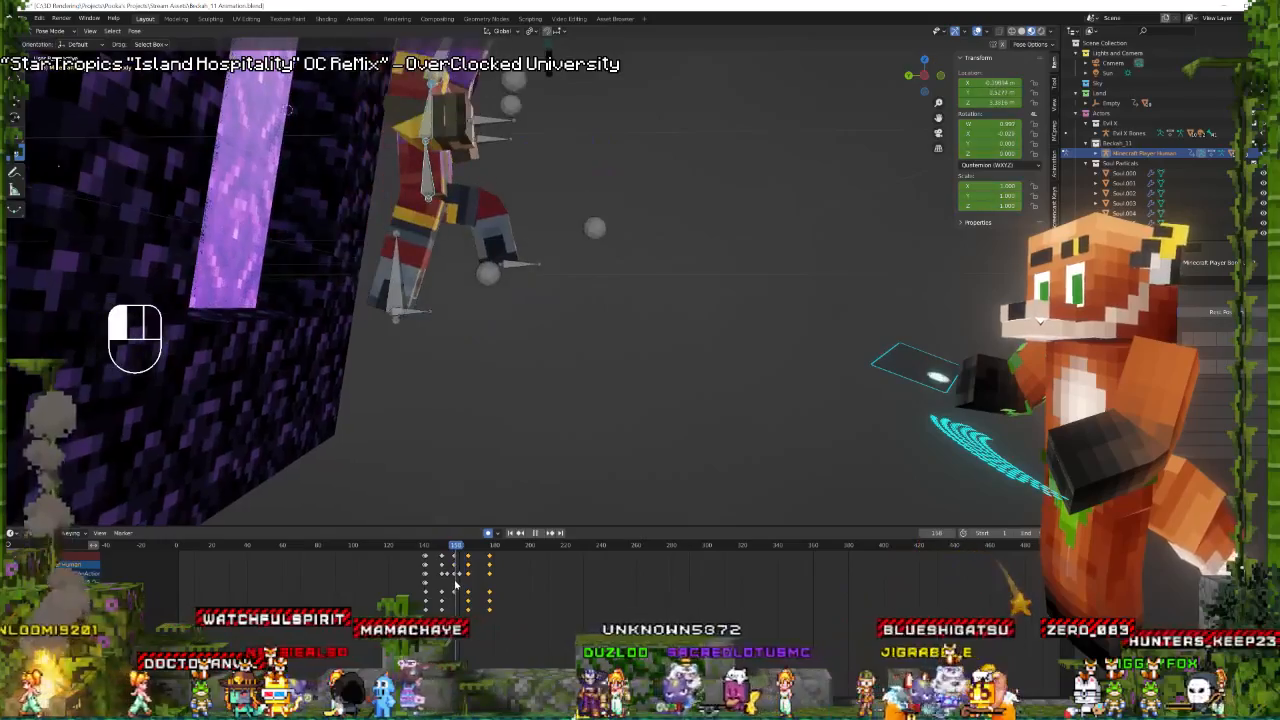
pyautogui.press('space')
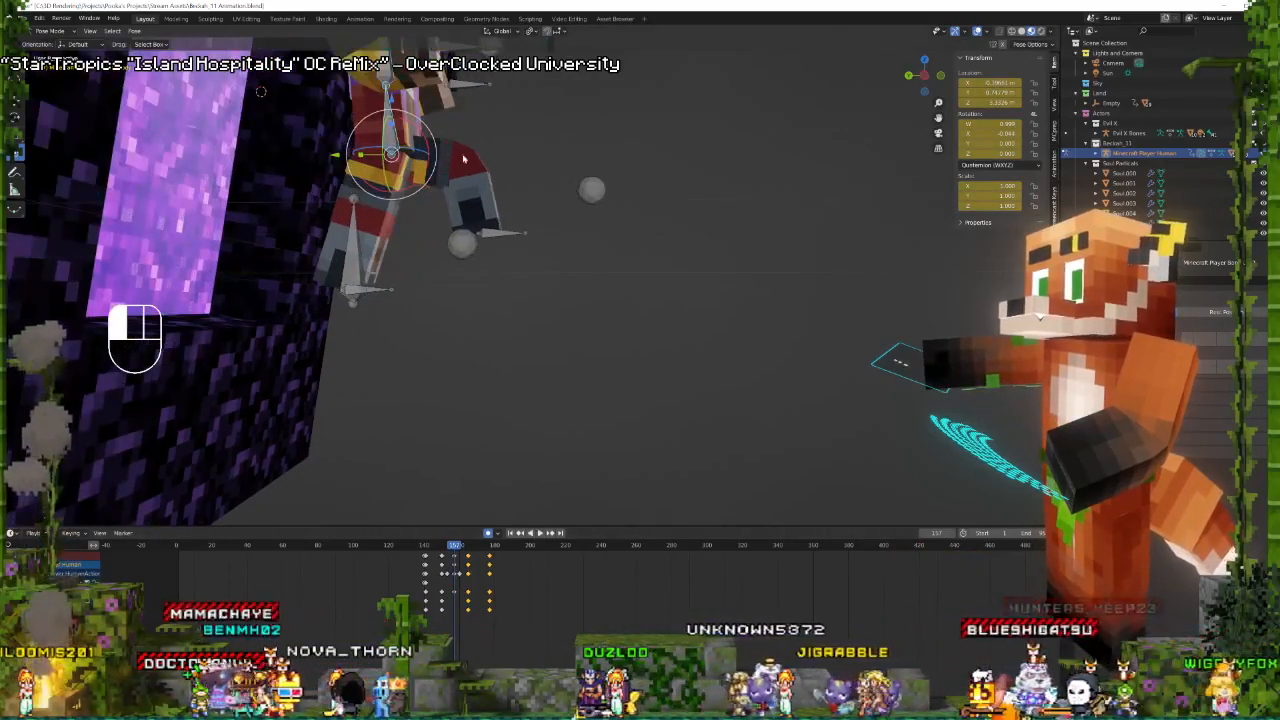
pyautogui.scroll(-1, 464, 152)
pyautogui.keyDown('shift'); pyautogui.moveTo(450, 160); pyautogui.dragTo(452, 166); pyautogui.keyUp('shift')
pyautogui.click(411, 104)
pyautogui.keyDown('shift'); pyautogui.moveTo(411, 106); pyautogui.dragTo(411, 108, button='middle'); pyautogui.keyUp('shift')
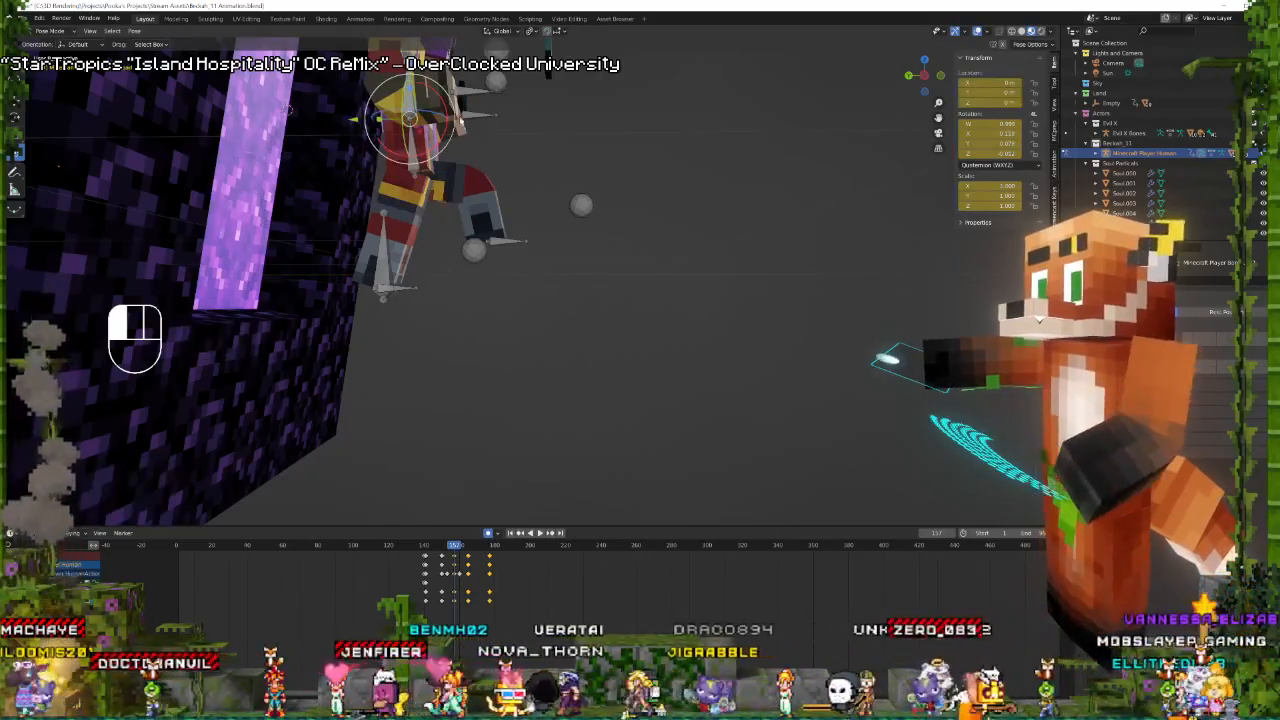
pyautogui.moveTo(444, 104); pyautogui.dragTo(558, 298)
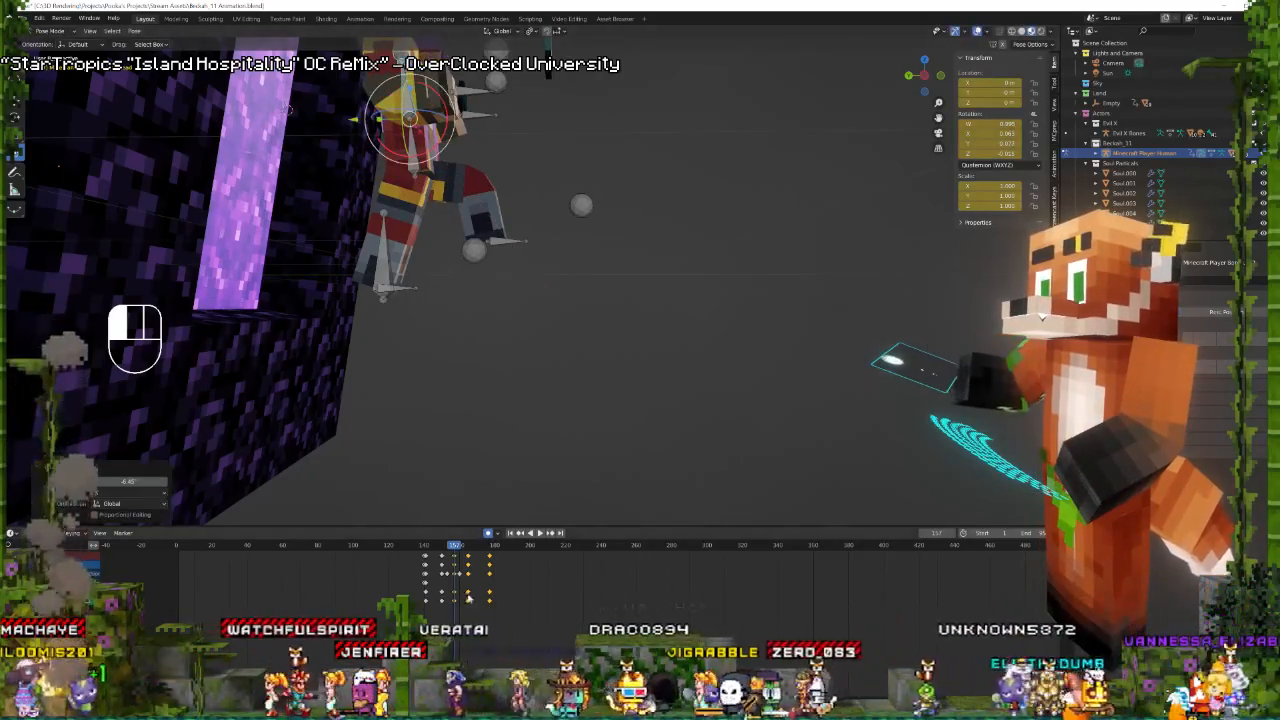
pyautogui.press('space')
pyautogui.press('space')
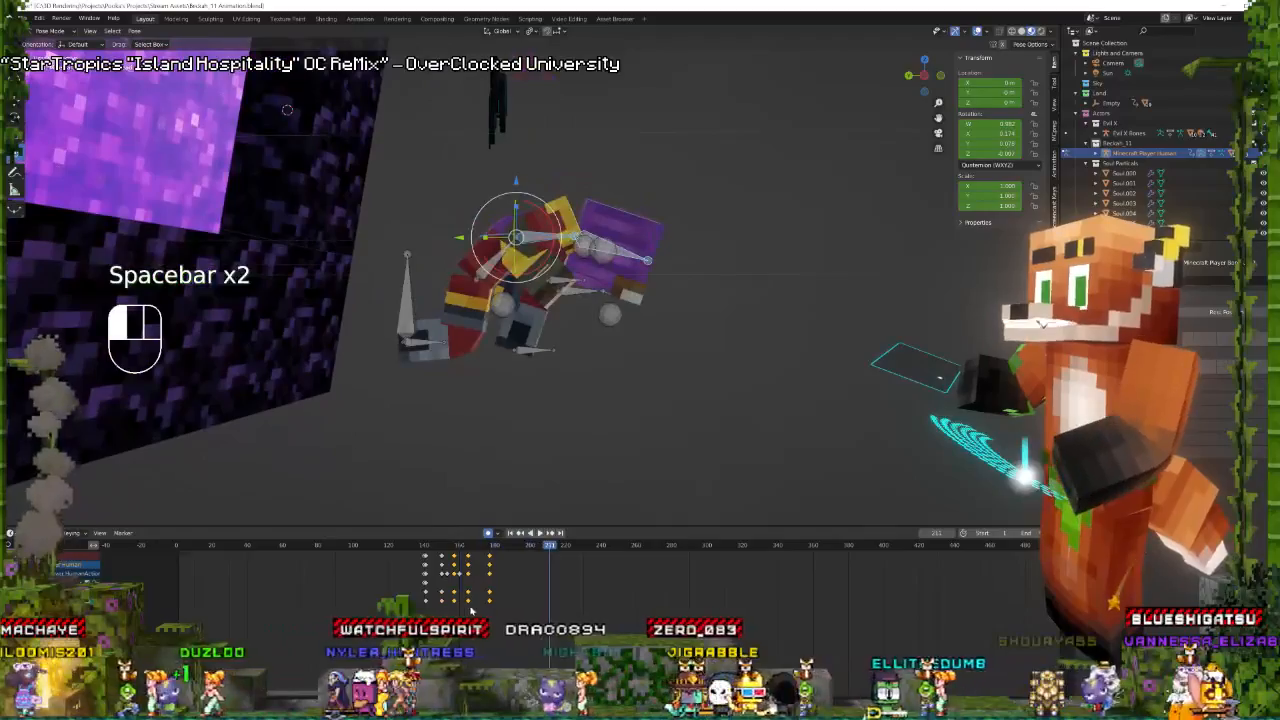
# Offset the upper torso's keyframes about one frame later and the head's a few frames later, and review the playback.
pyautogui.press('a')
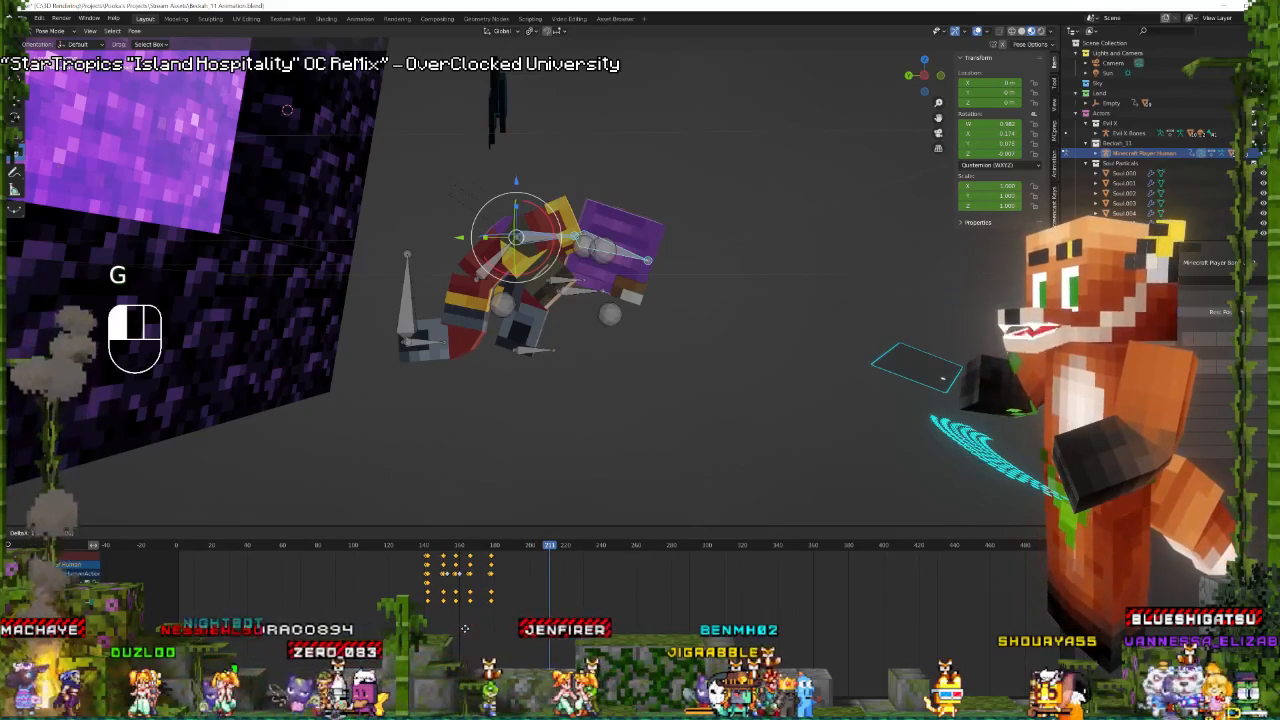
pyautogui.press('g')
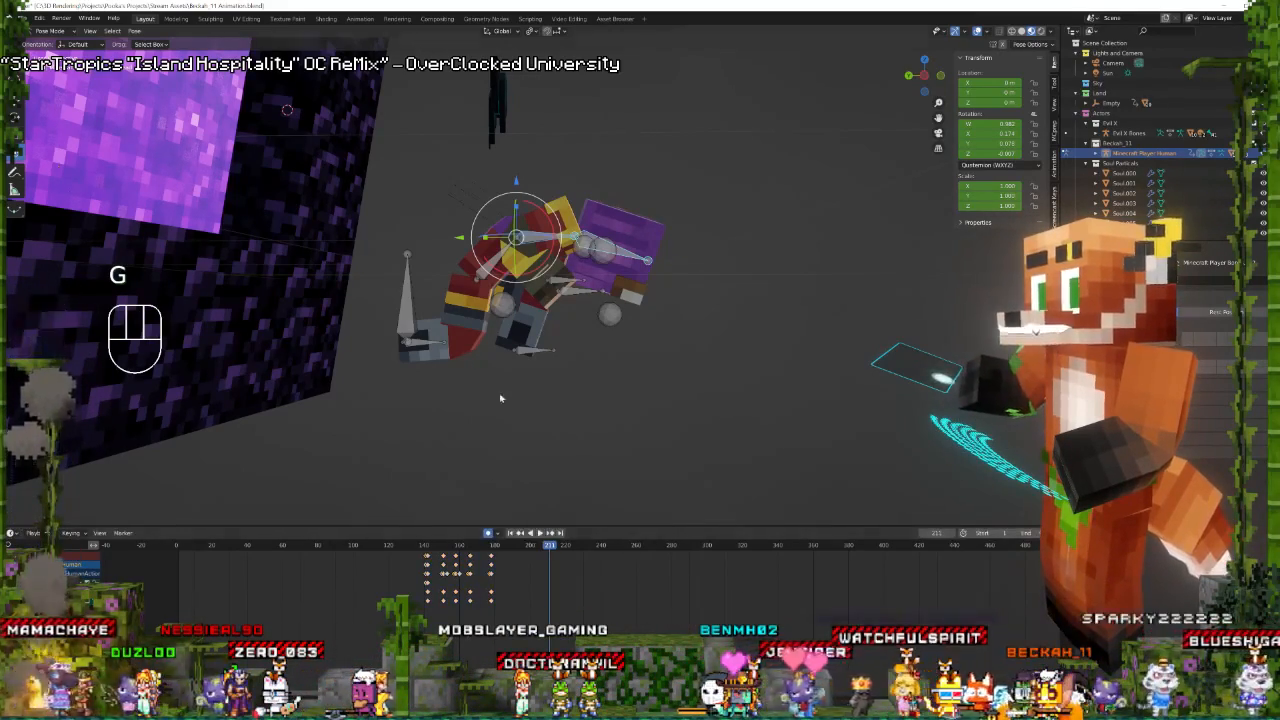
pyautogui.keyDown('shift'); pyautogui.rightClick(634, 258); pyautogui.keyUp('shift')
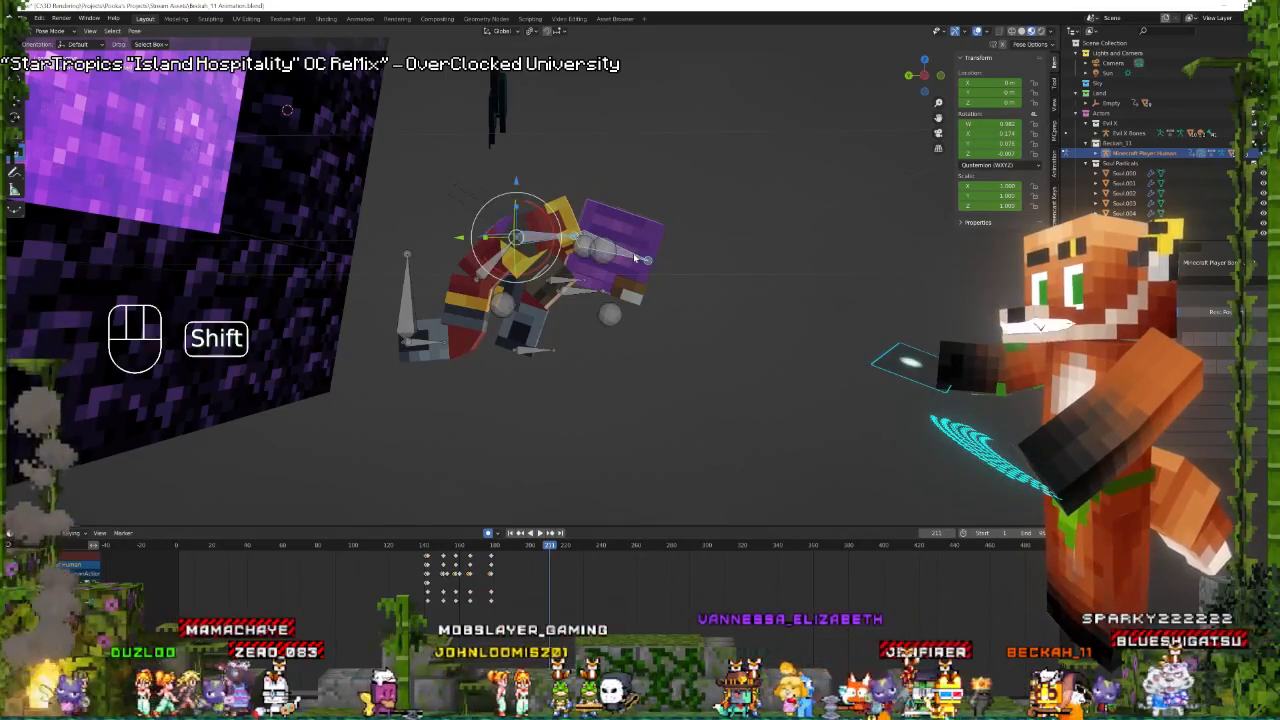
pyautogui.keyDown('shift'); pyautogui.rightClick(634, 258); pyautogui.keyUp('shift')
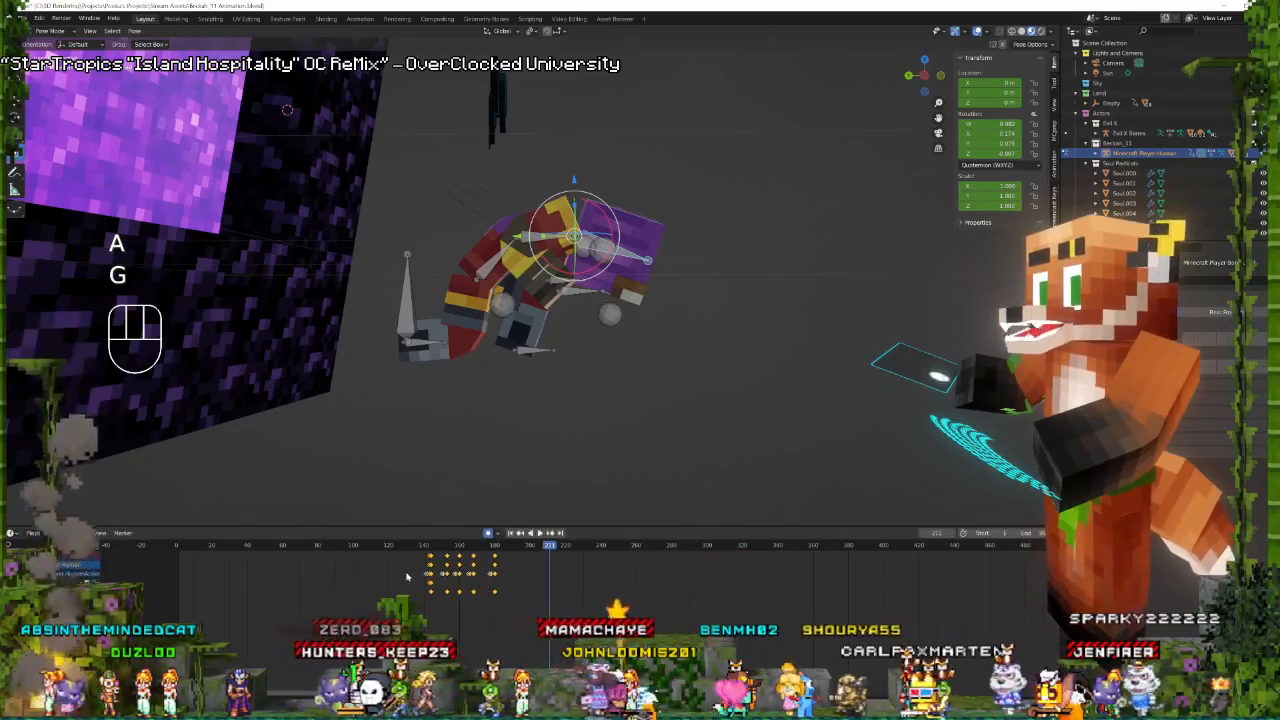
pyautogui.press('space')
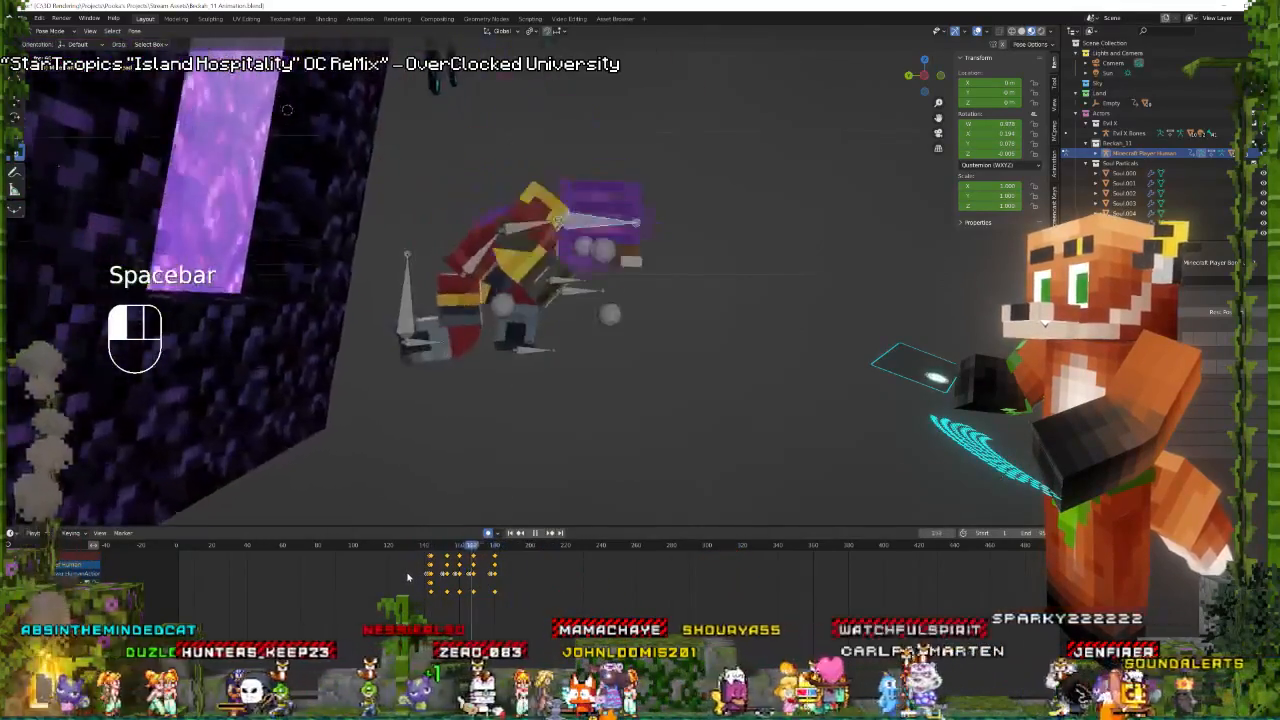
pyautogui.press('space')
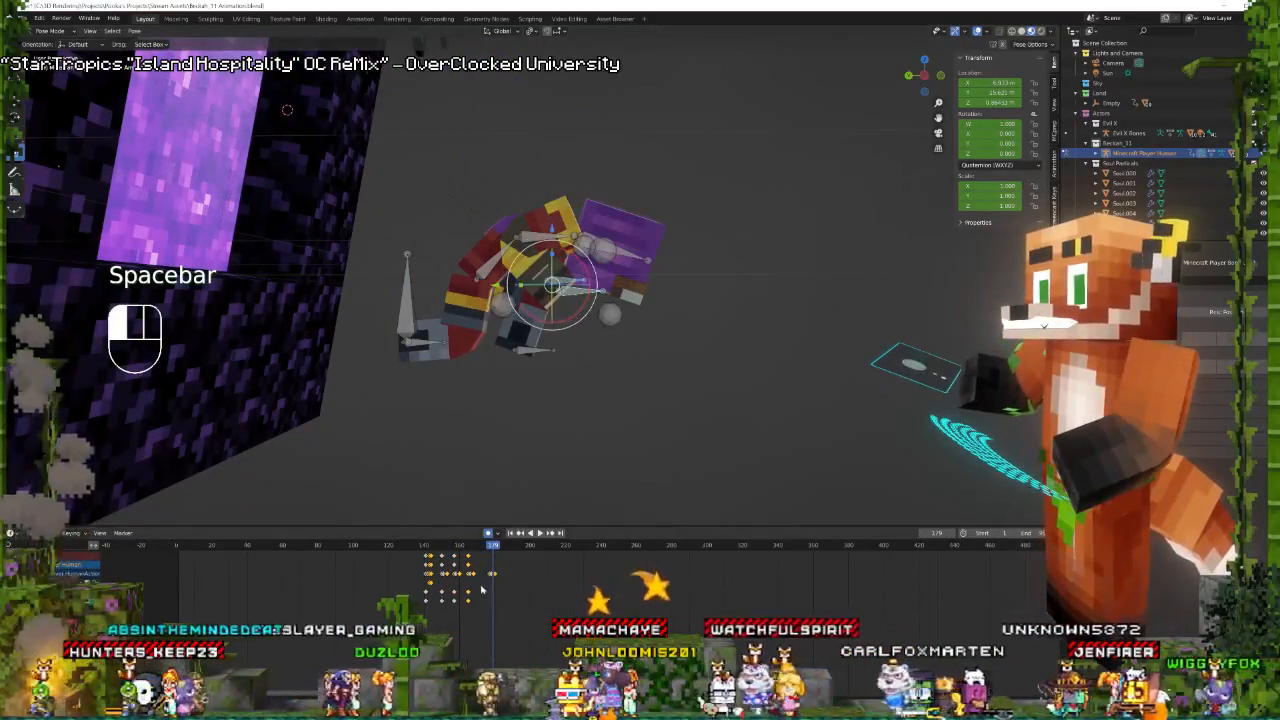
# At frame 179, move both hand controls forward and down, and play back the landing.
pyautogui.press('space')
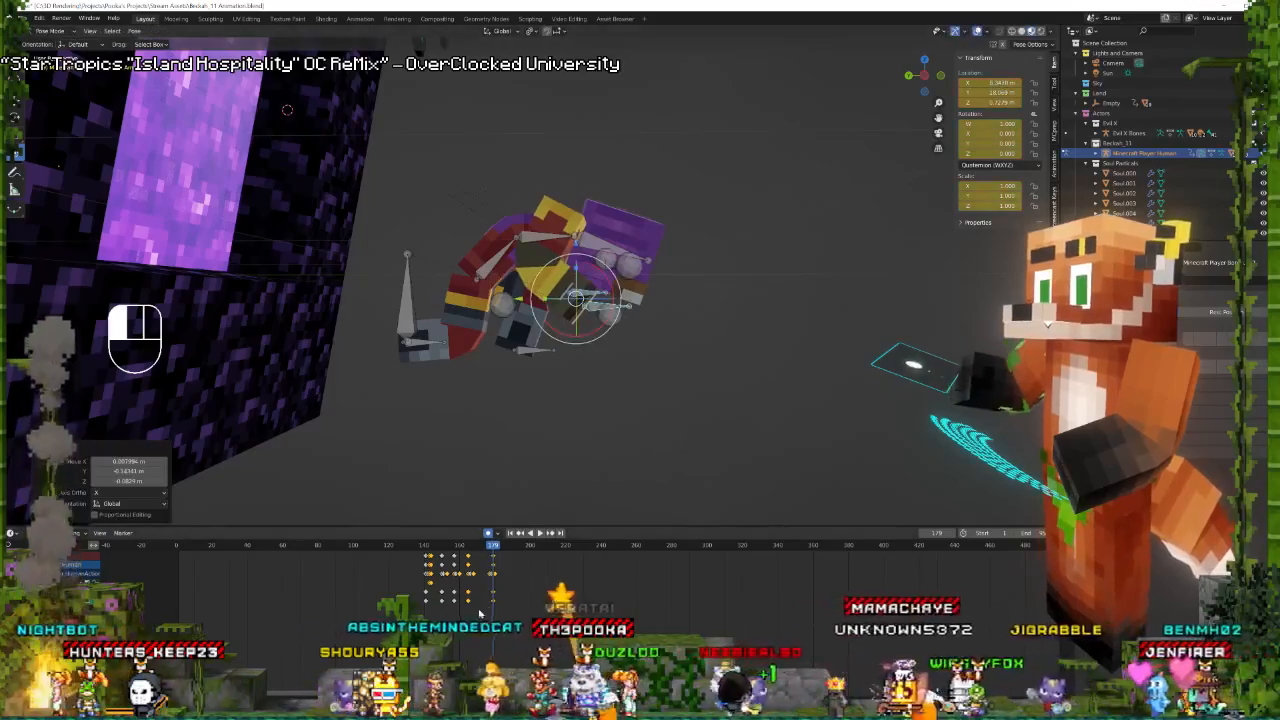
pyautogui.press('space')
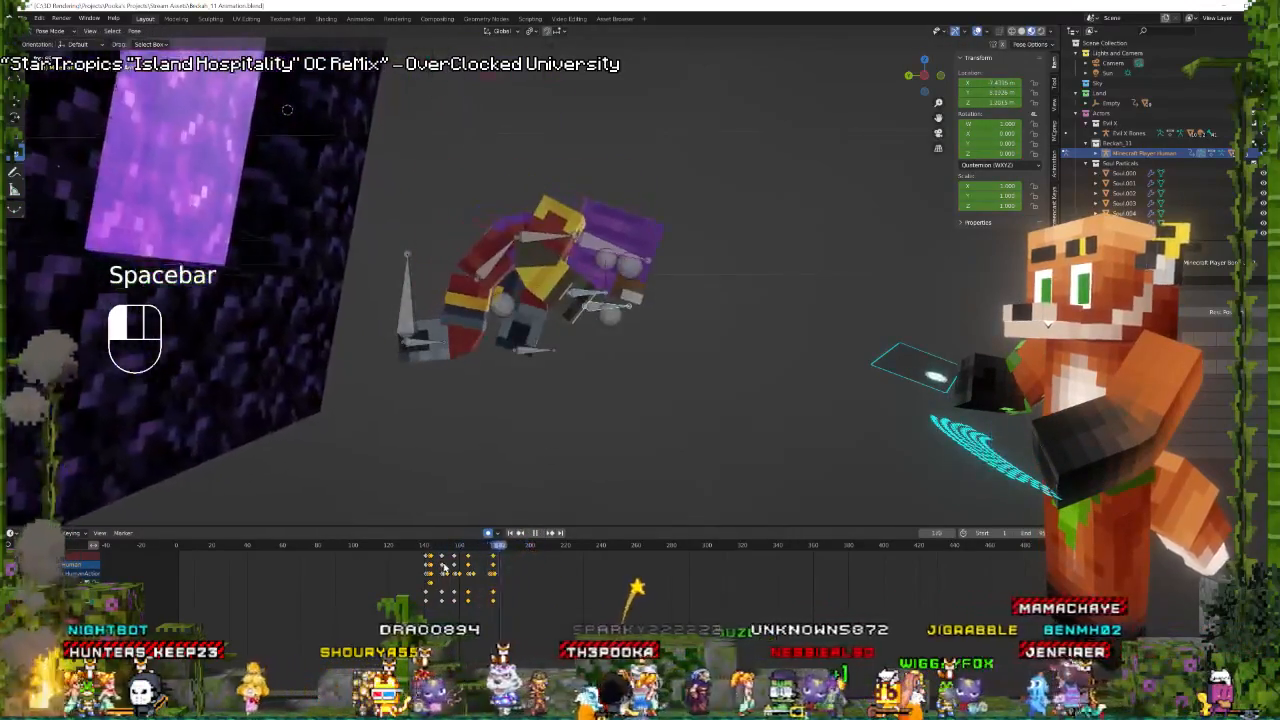
pyautogui.press('space')
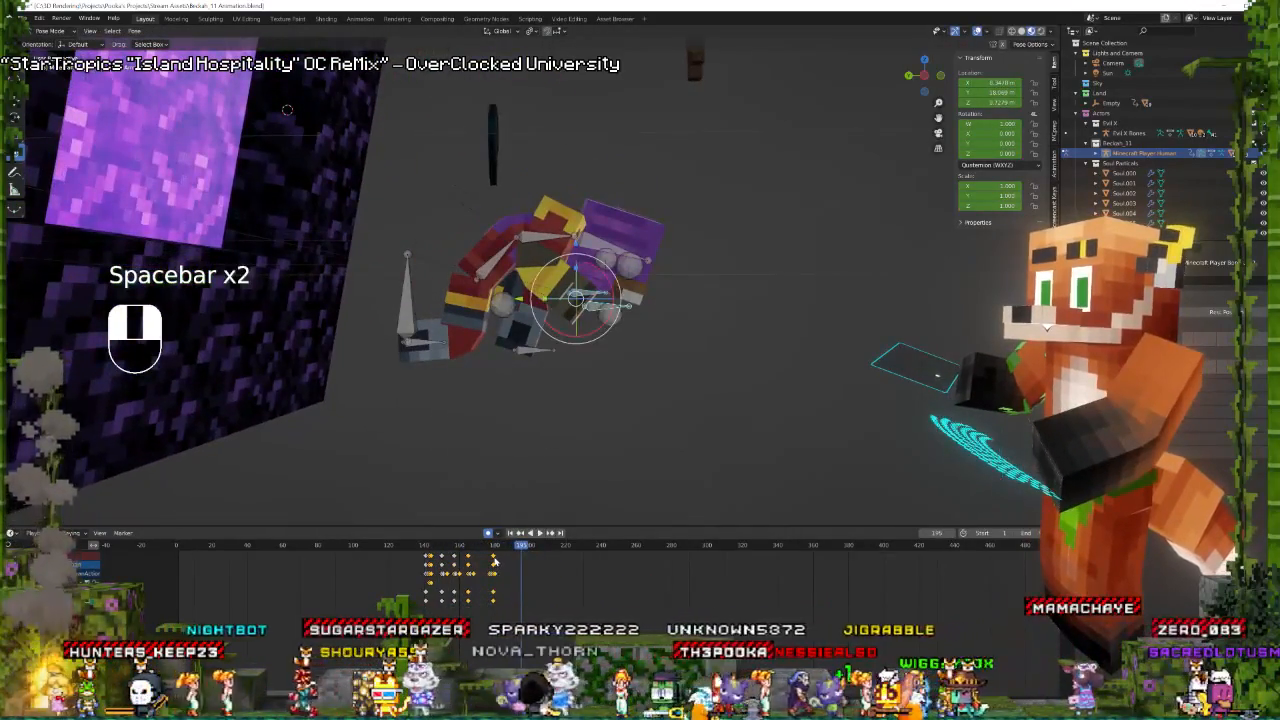
# Delay the hand controls' final keyframes to about frame 192 and their frame 165 keyframes by about two frames, checking the playback.
pyautogui.click(459, 546)
pyautogui.press('space')
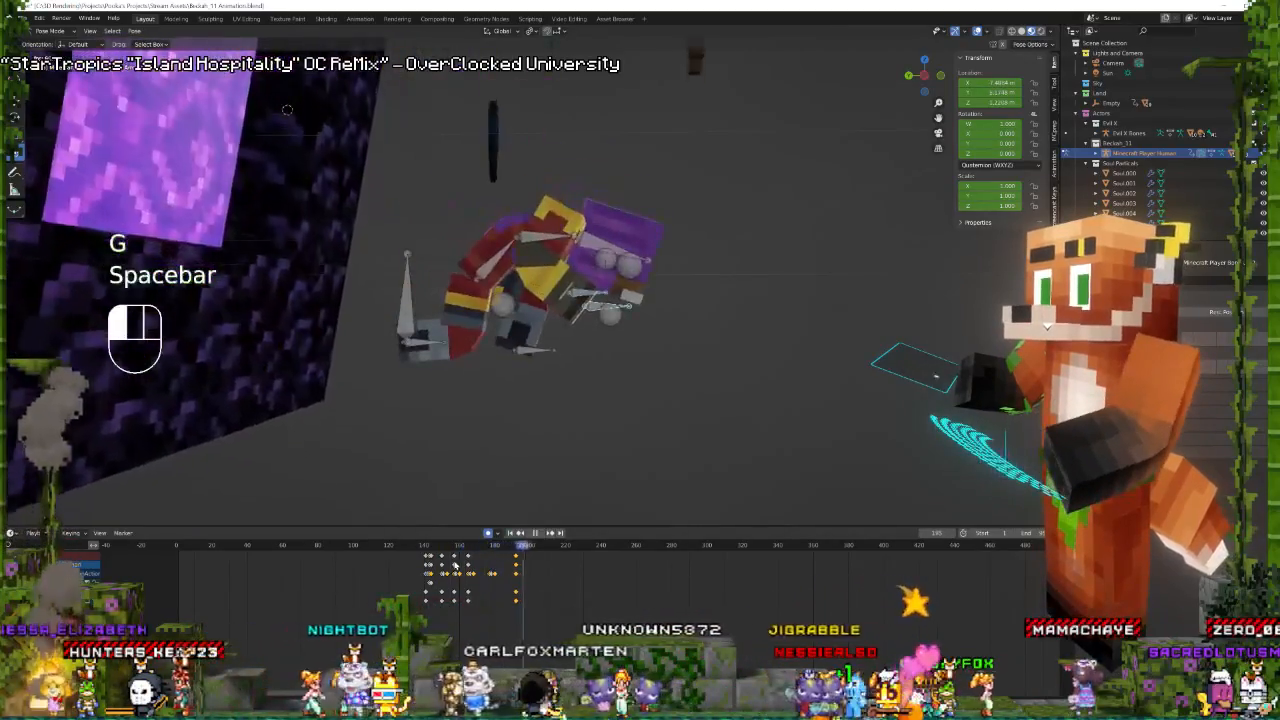
pyautogui.click(457, 546)
pyautogui.press('space')
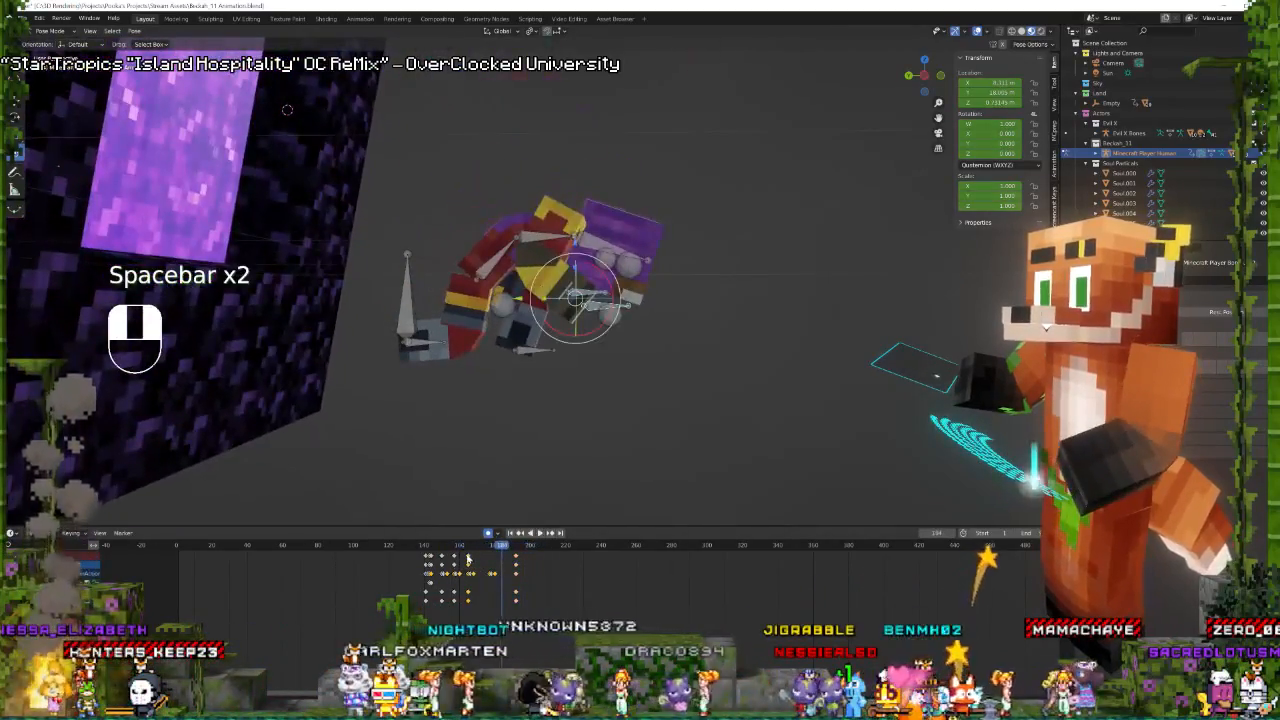
pyautogui.press('g')
pyautogui.click(450, 568)
pyautogui.press('space')
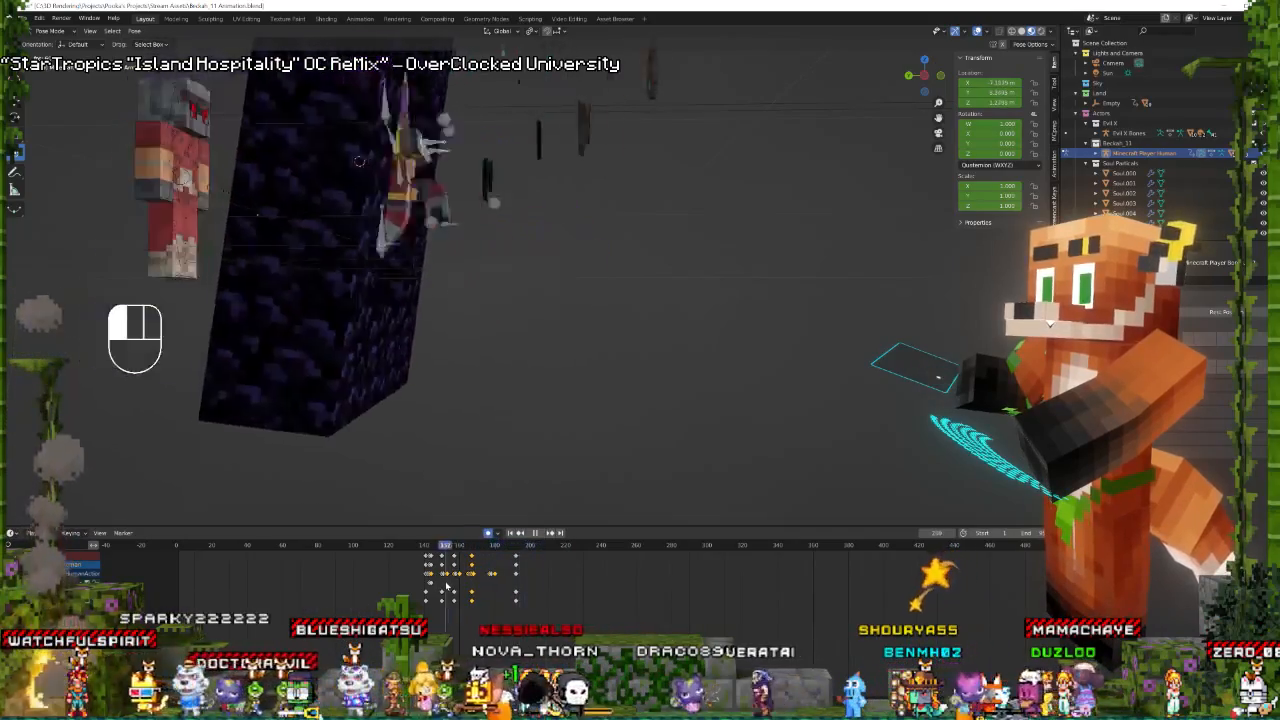
# Play back the landing, and at frame 199 clear the body bones' rotation and location back to the rest pose.
pyautogui.press('space')
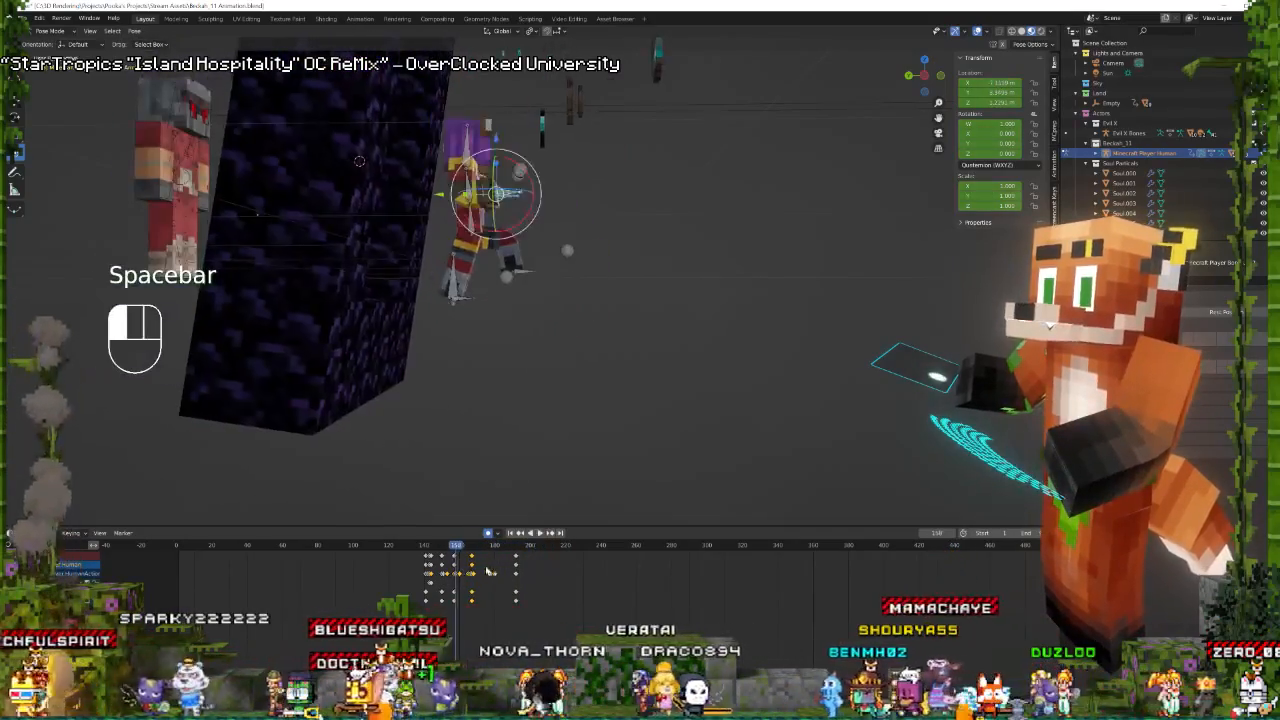
pyautogui.press('space')
pyautogui.press('space')
pyautogui.moveTo(524, 569); pyautogui.dragTo(529, 568)
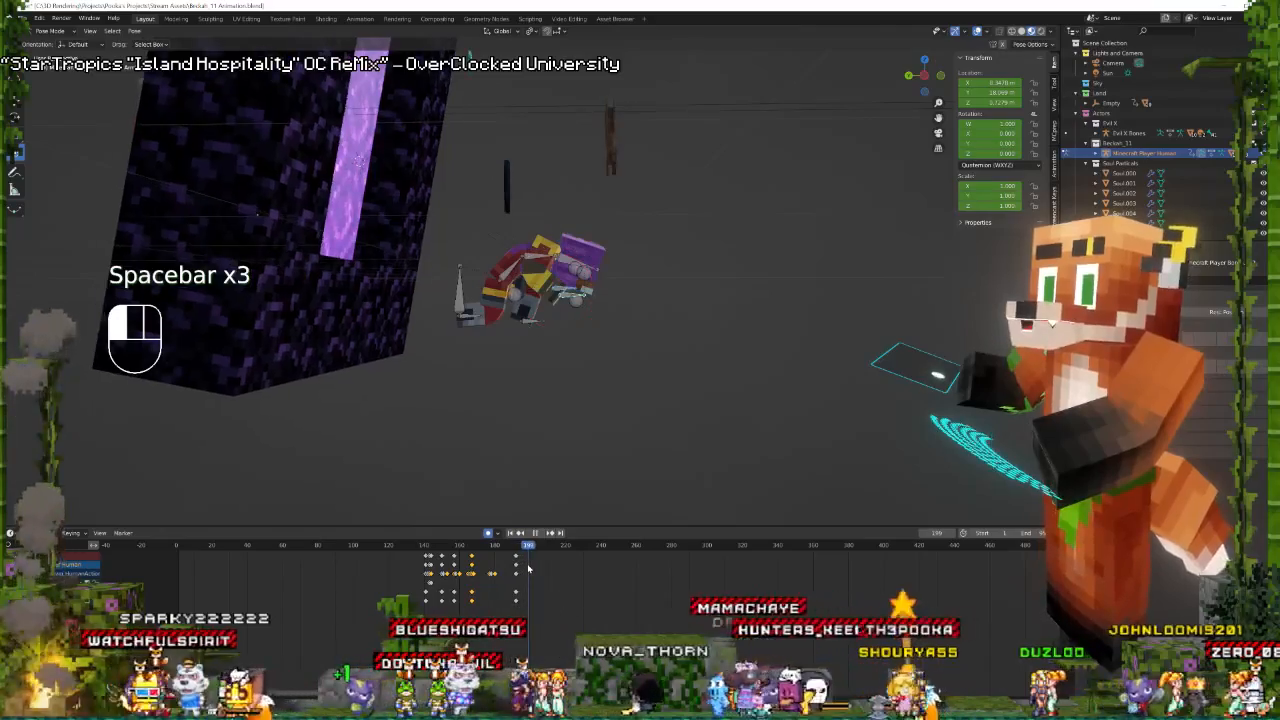
pyautogui.keyDown('shift'); pyautogui.click(508, 271); pyautogui.keyUp('shift')
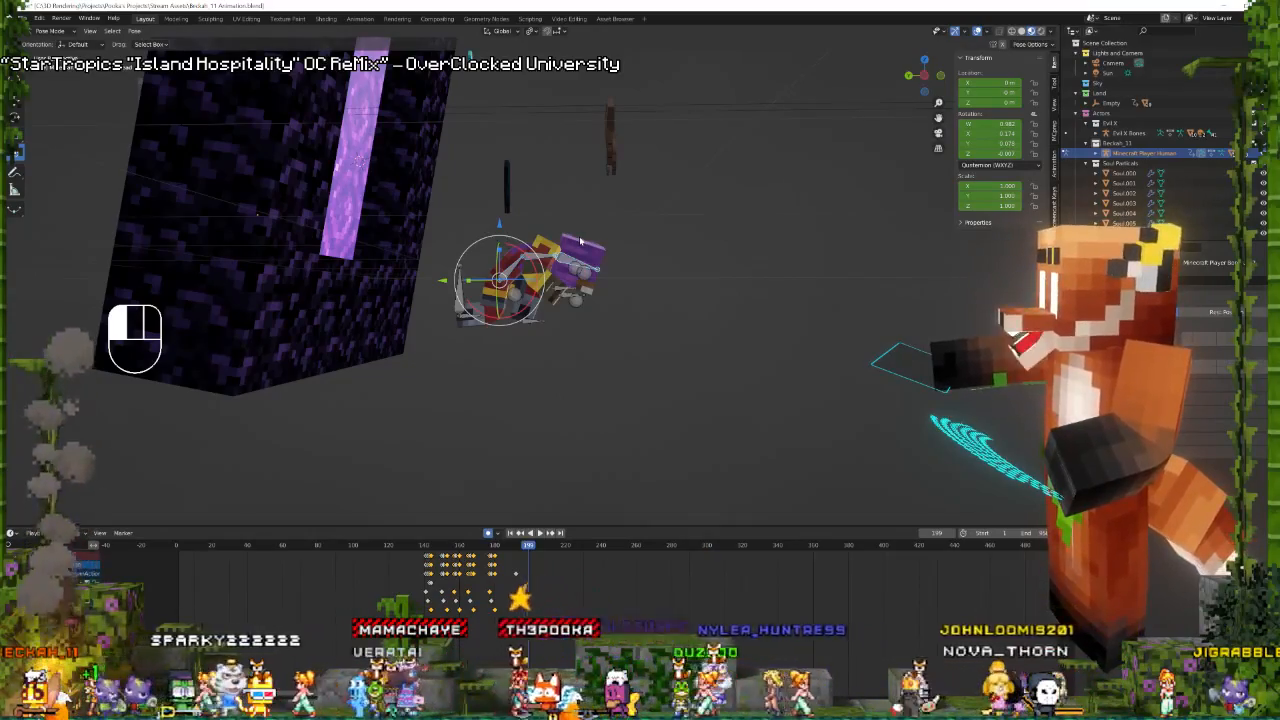
pyautogui.hotkey('alt', 'r')
pyautogui.hotkey('alt', 'g')
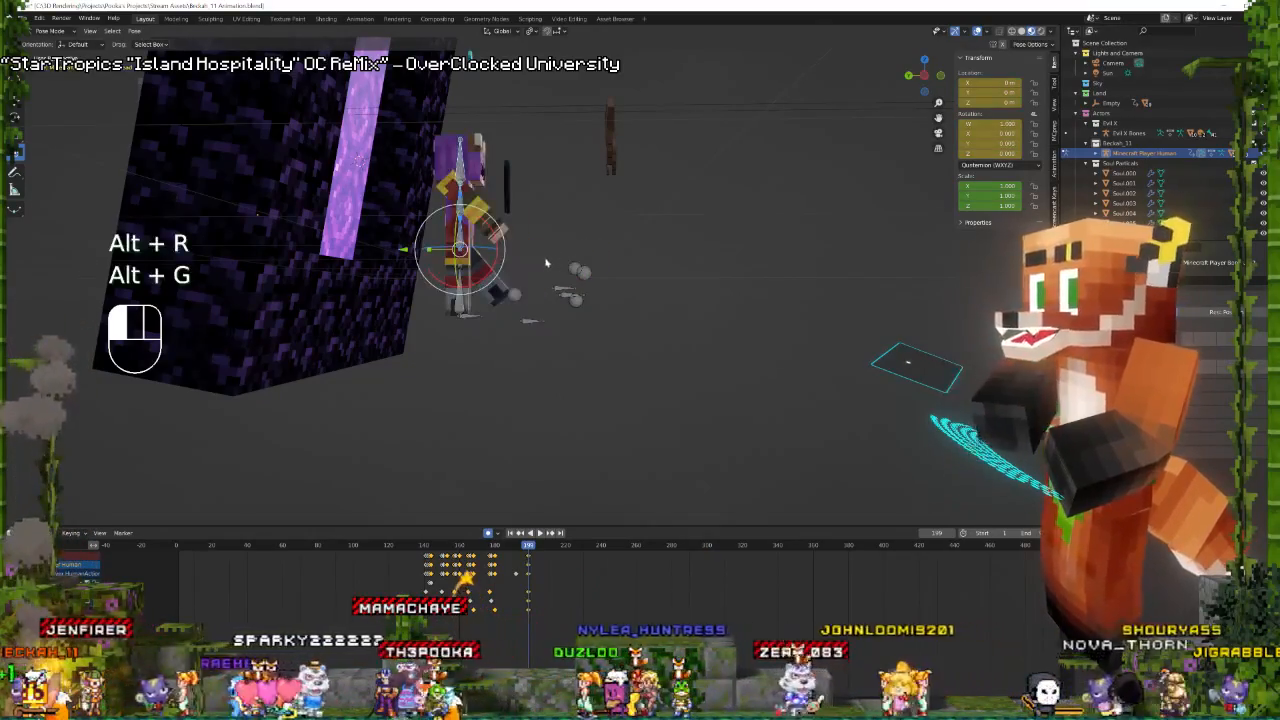
# At frame 199, clear the location of the leading foot and both hand controls, and play back the stand-up.
pyautogui.click(535, 324)
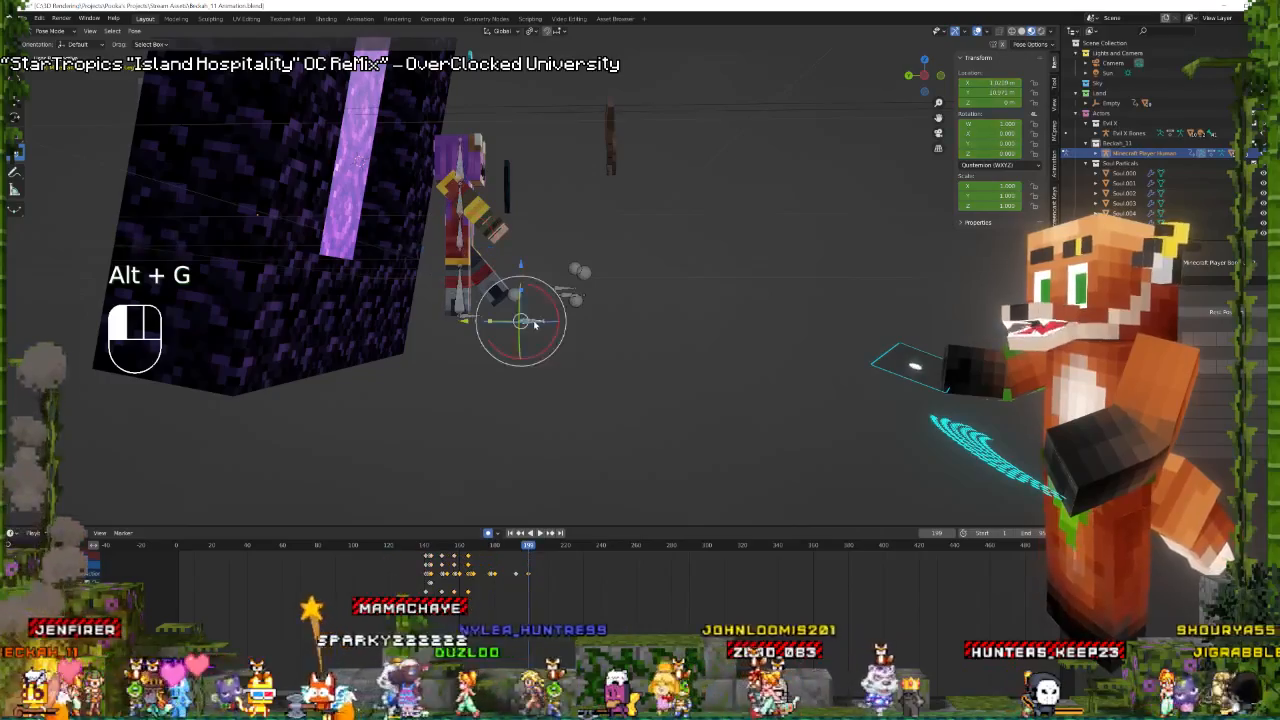
pyautogui.keyDown('shift'); pyautogui.click(562, 291); pyautogui.keyUp('shift')
pyautogui.keyDown('shift'); pyautogui.click(563, 300); pyautogui.keyUp('shift')
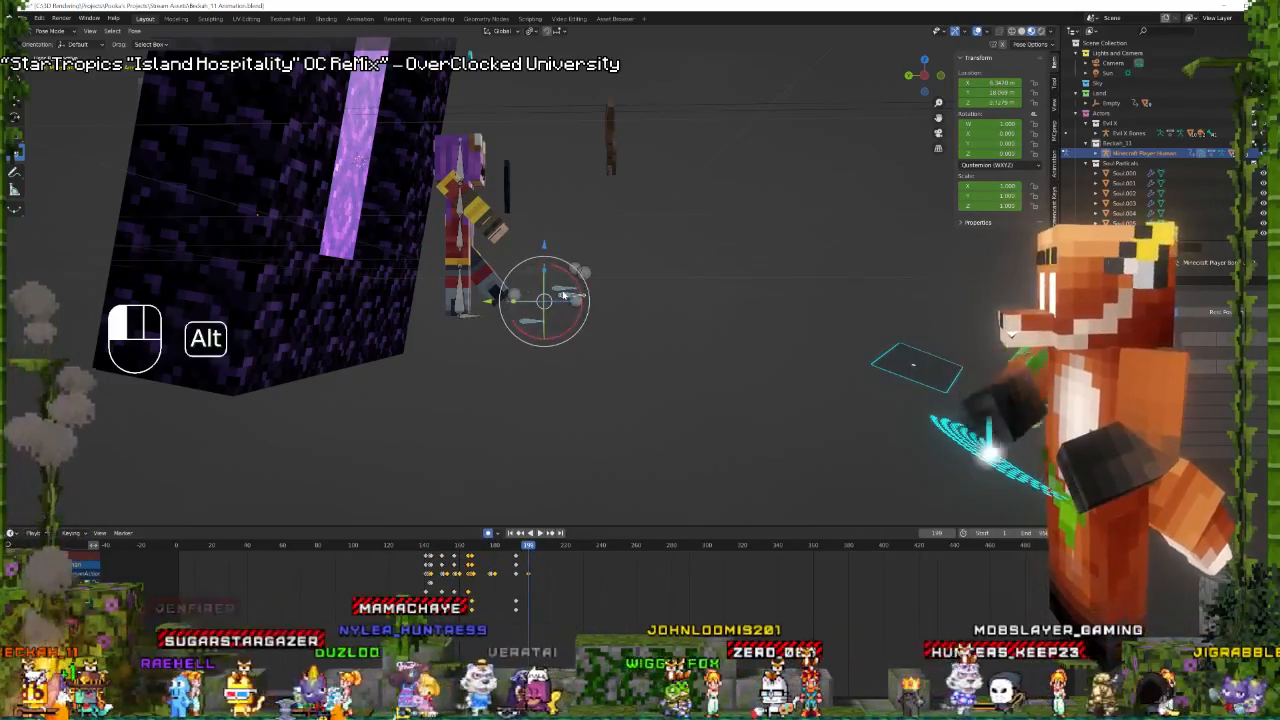
pyautogui.hotkey('alt', 'g')
pyautogui.press('space')
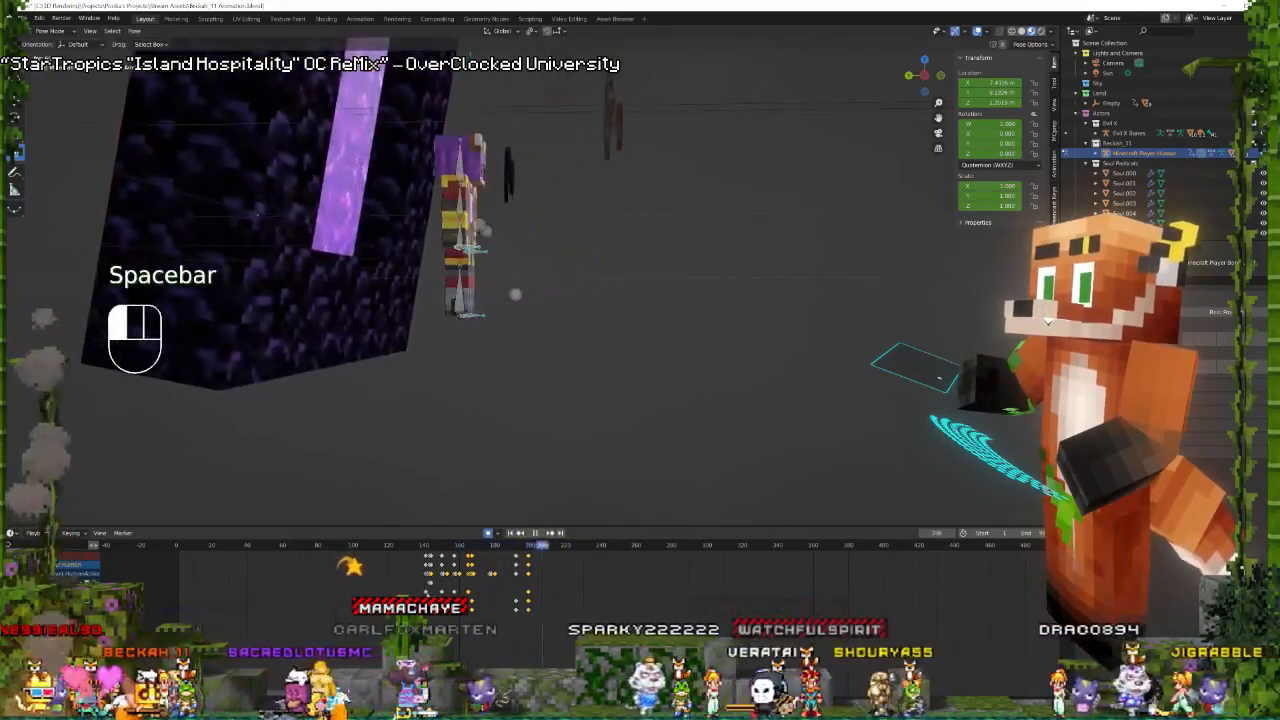
pyautogui.press('space')
# Duplicate the leading foot control's frame 165 keyframe to hold the foot planted until about frame 182, and check the playback.
pyautogui.click(493, 321)
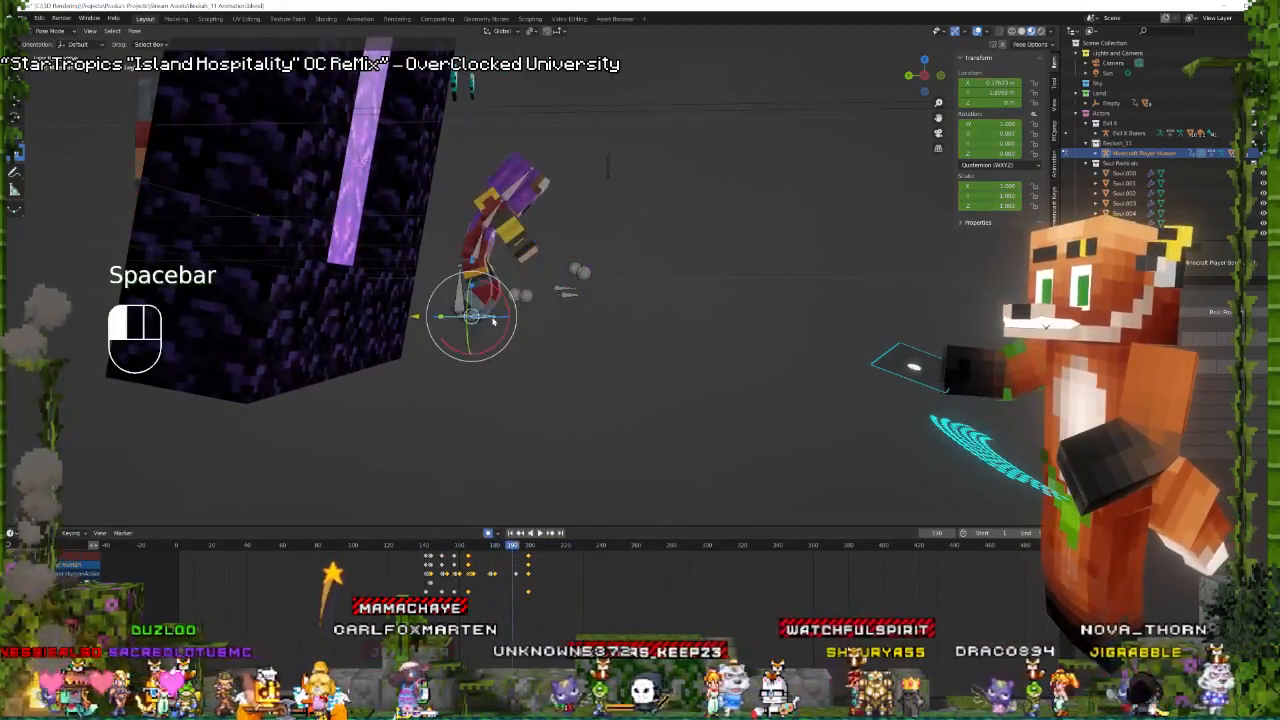
pyautogui.hotkey('shift', 'd')
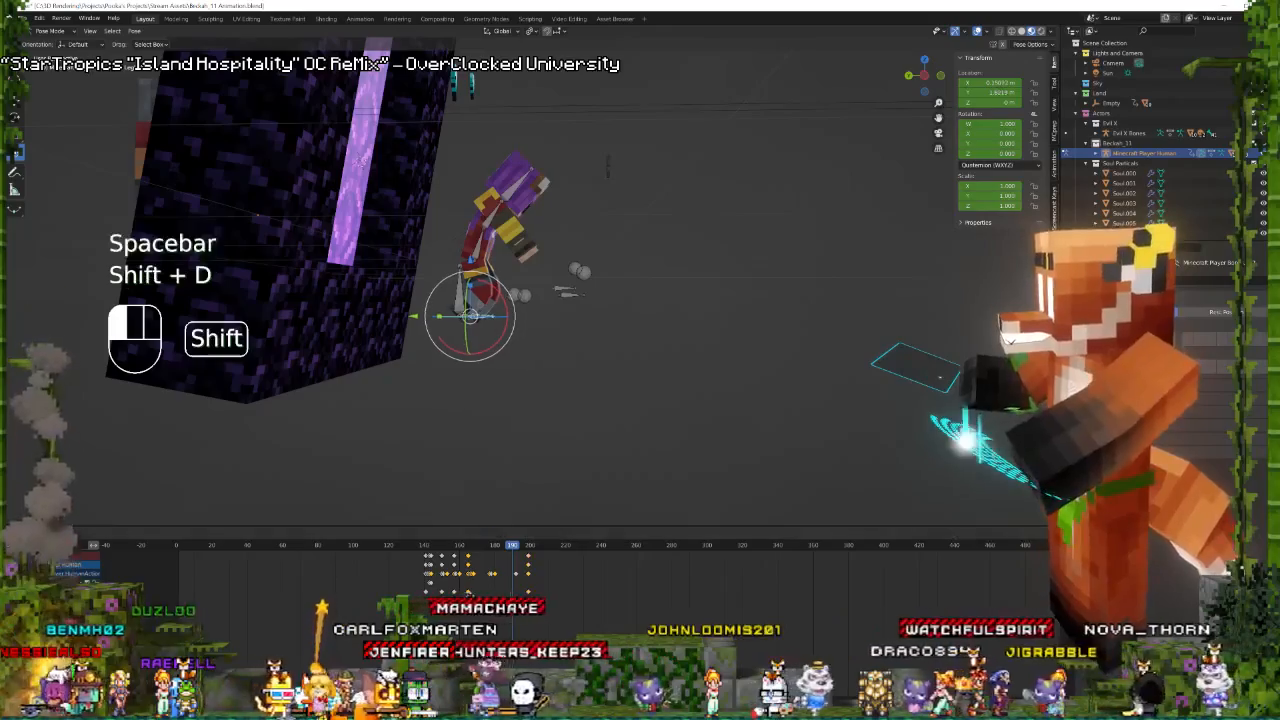
pyautogui.click(511, 601)
pyautogui.press('space')
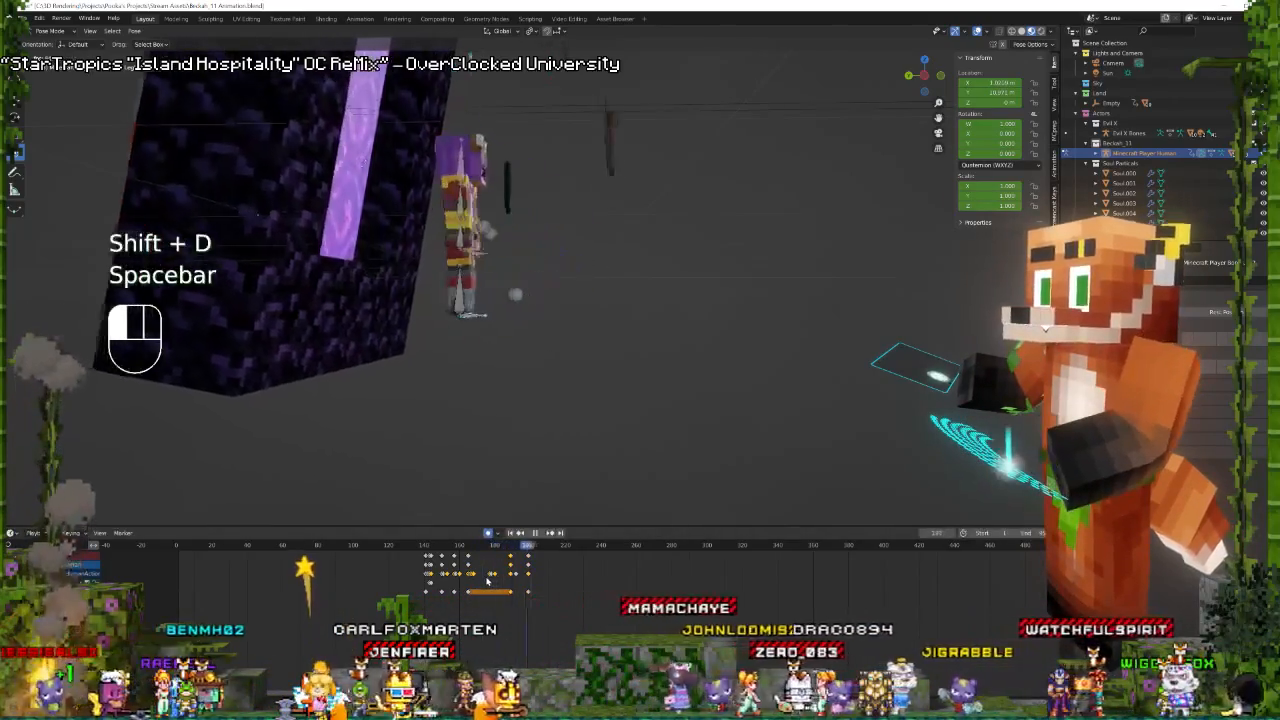
pyautogui.press('space')
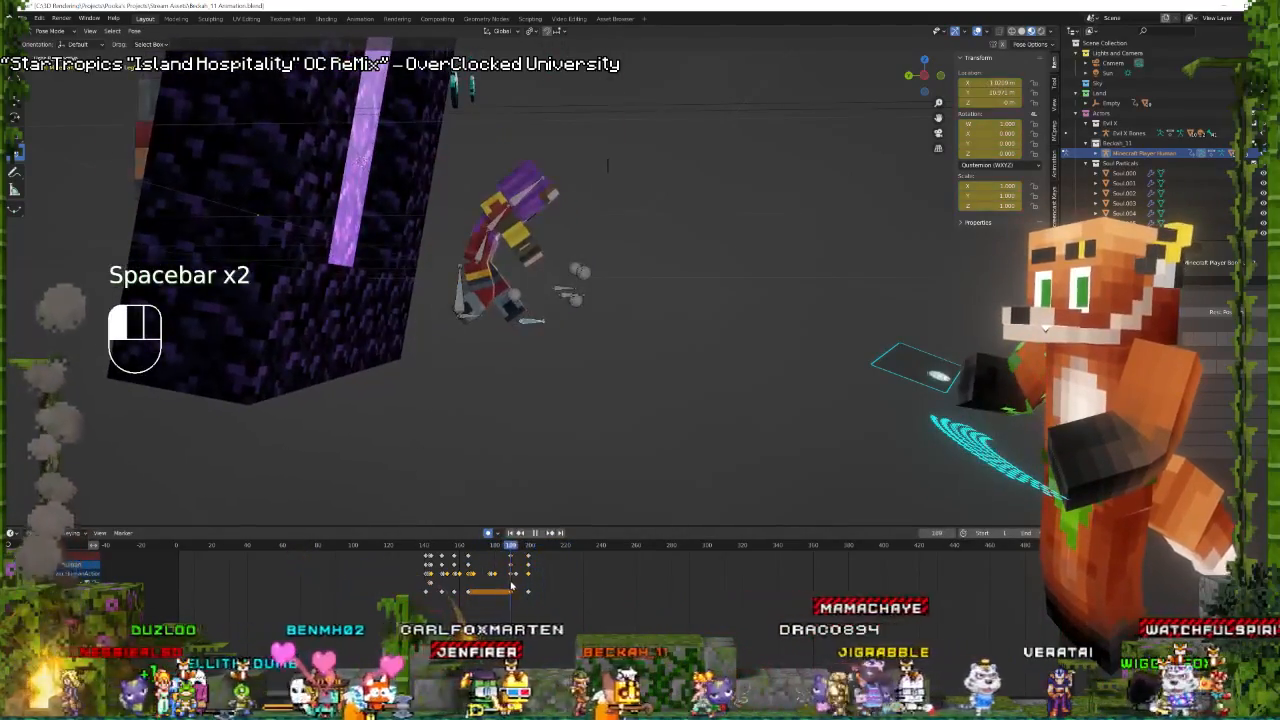
pyautogui.press('g')
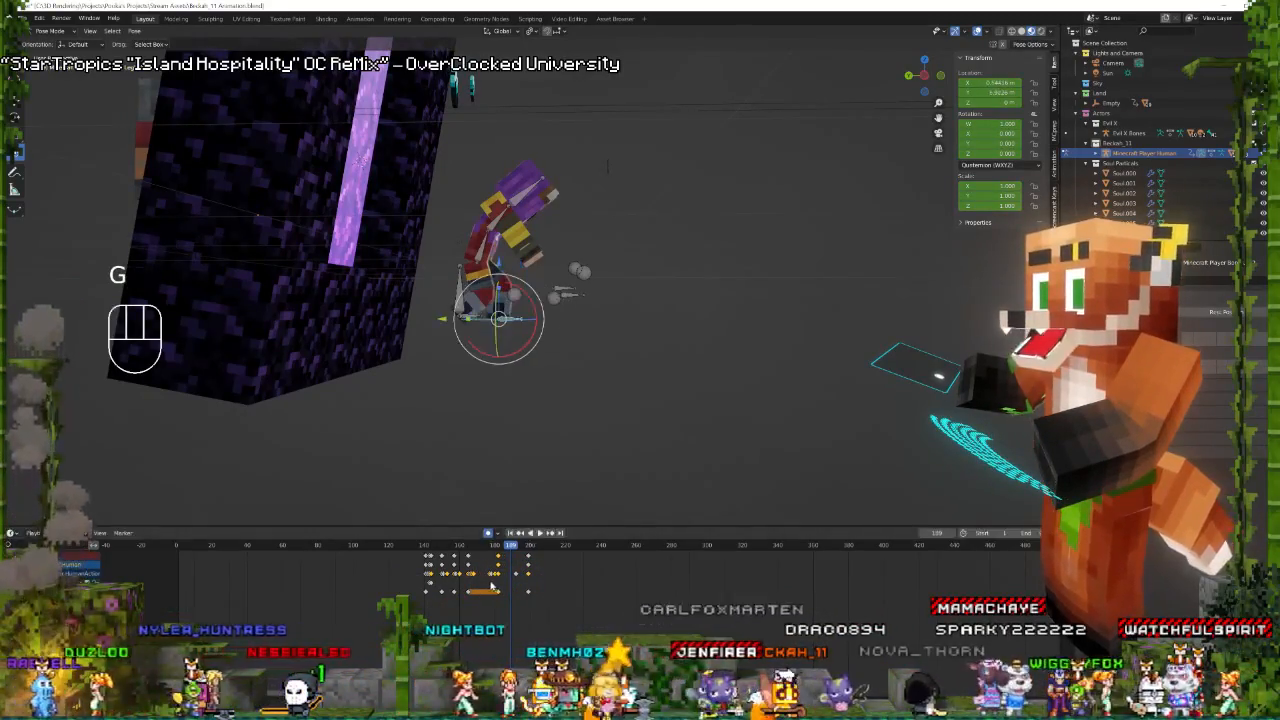
pyautogui.click(505, 588)
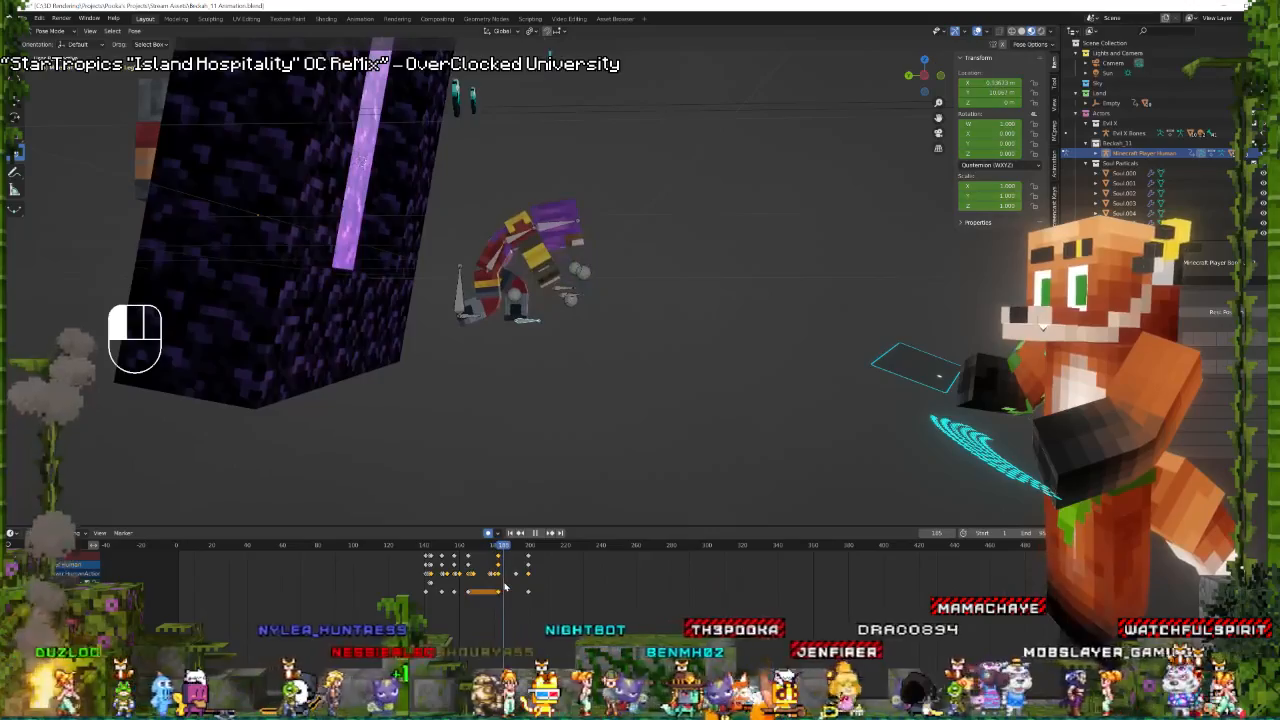
pyautogui.press('space')
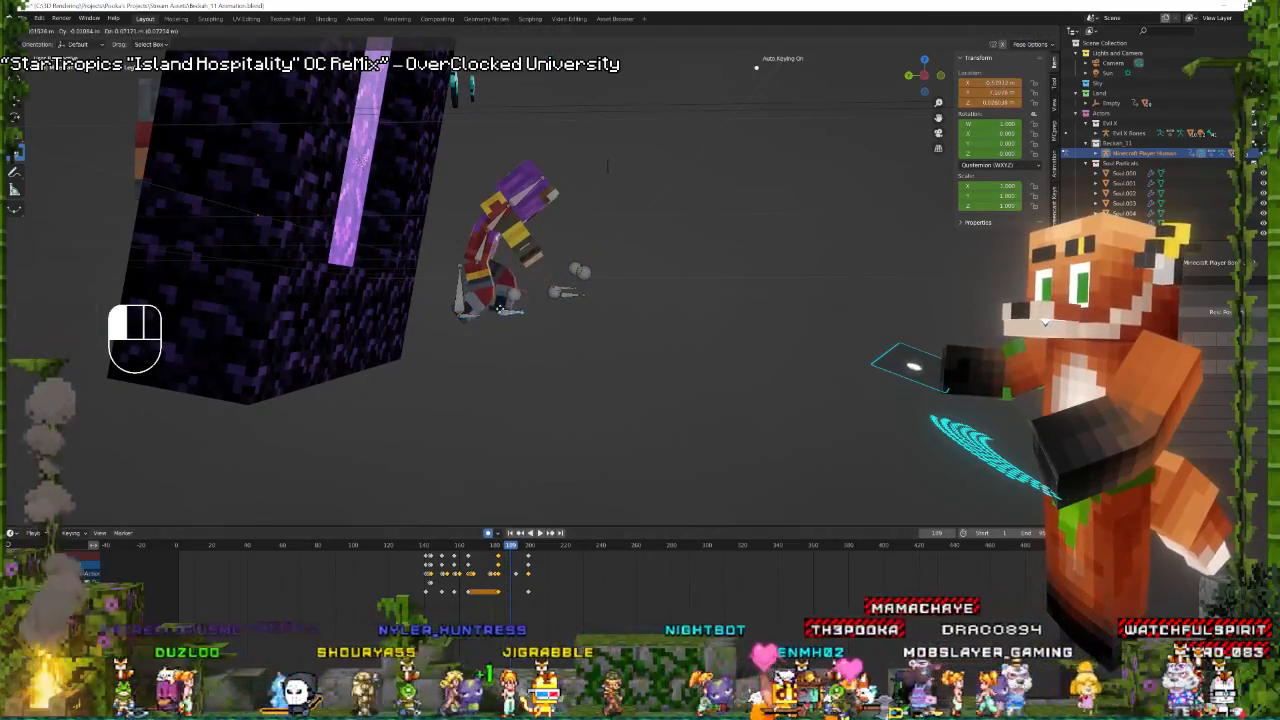
# At frame 189, lift the leading foot control off the ground for the step back, checking the playback.
pyautogui.click(500, 302)
pyautogui.press('space')
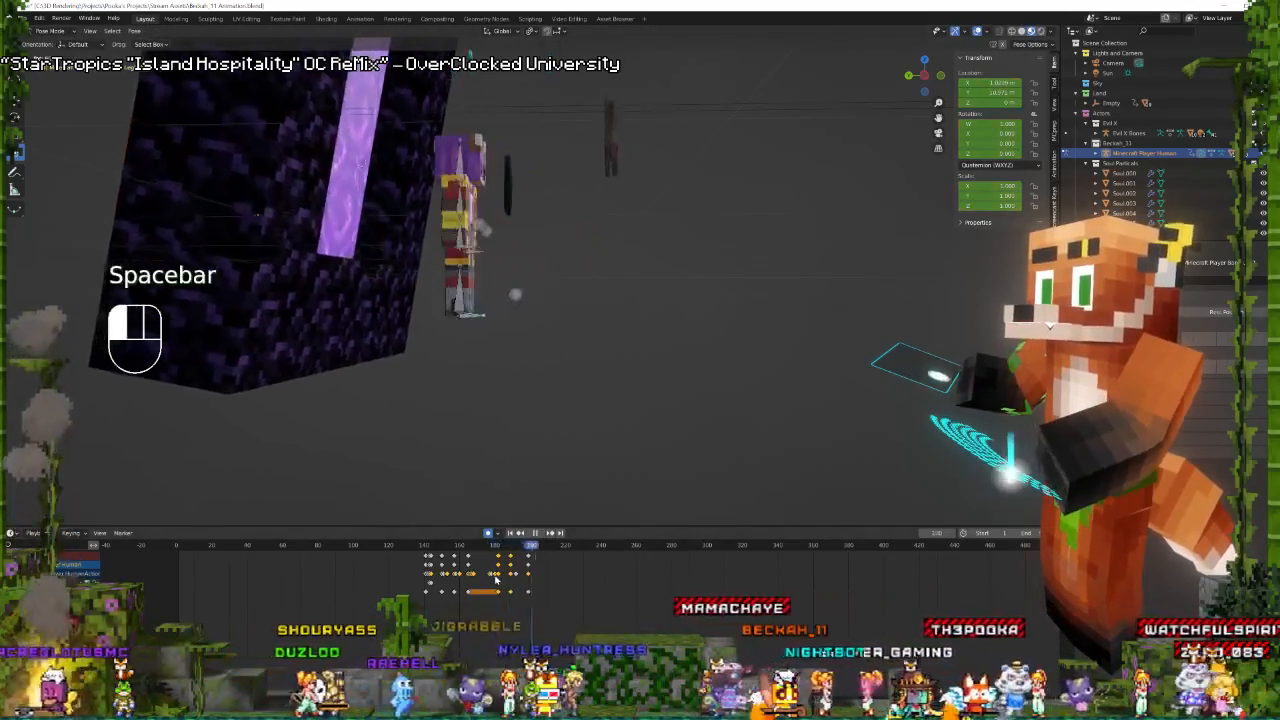
pyautogui.press('space')
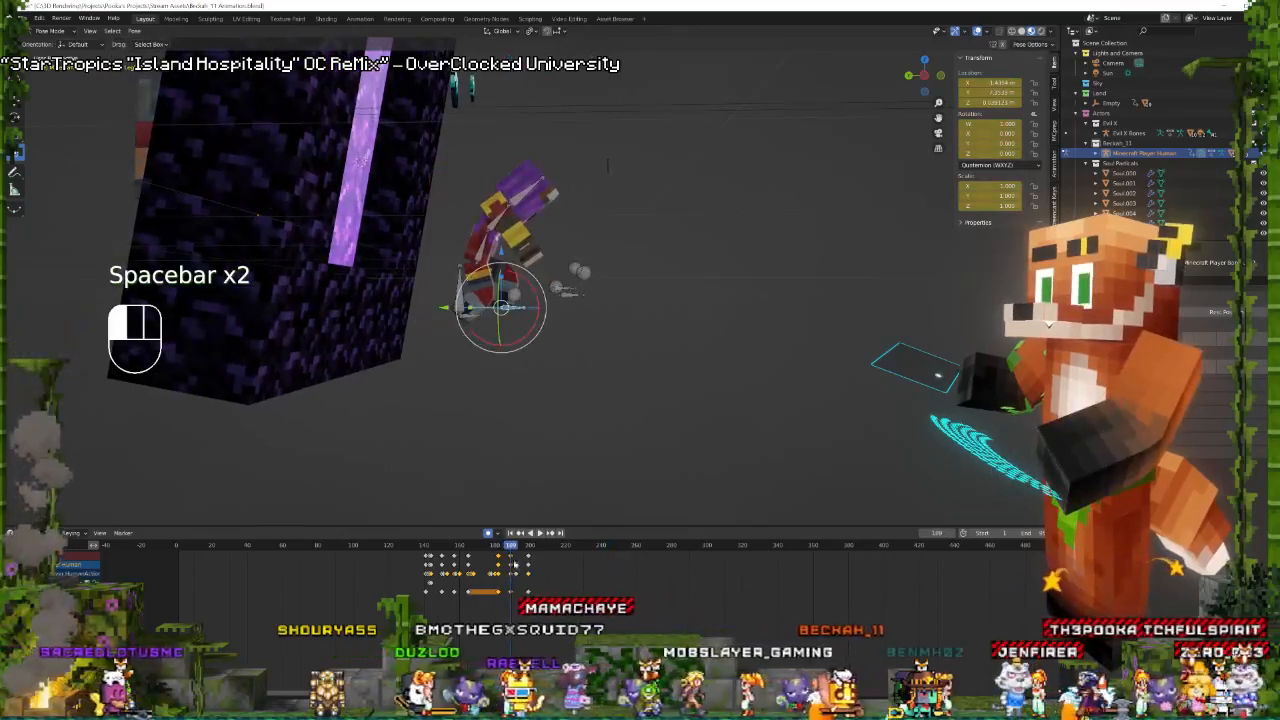
pyautogui.moveTo(507, 308); pyautogui.dragTo(522, 304)
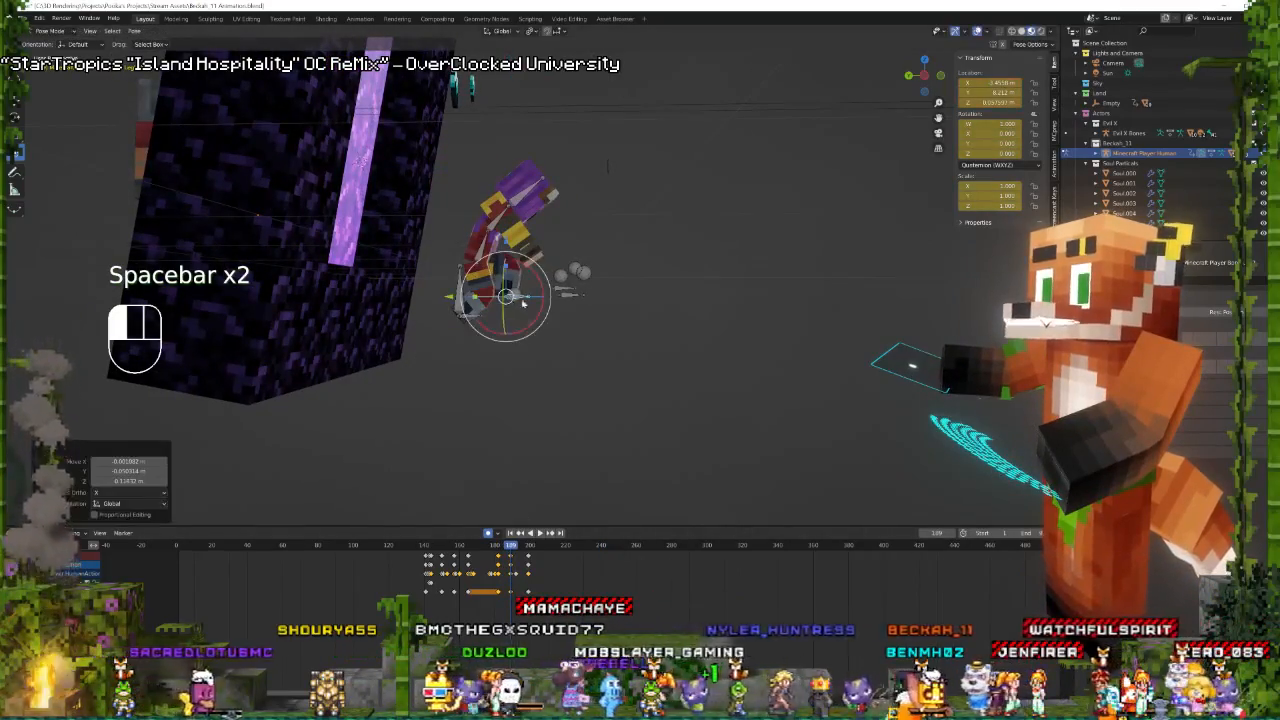
# Move the hand controls' frame 192 keyframes to about frame 185, reposition both hands at frame 192, and play back.
pyautogui.click(573, 291)
pyautogui.press('g')
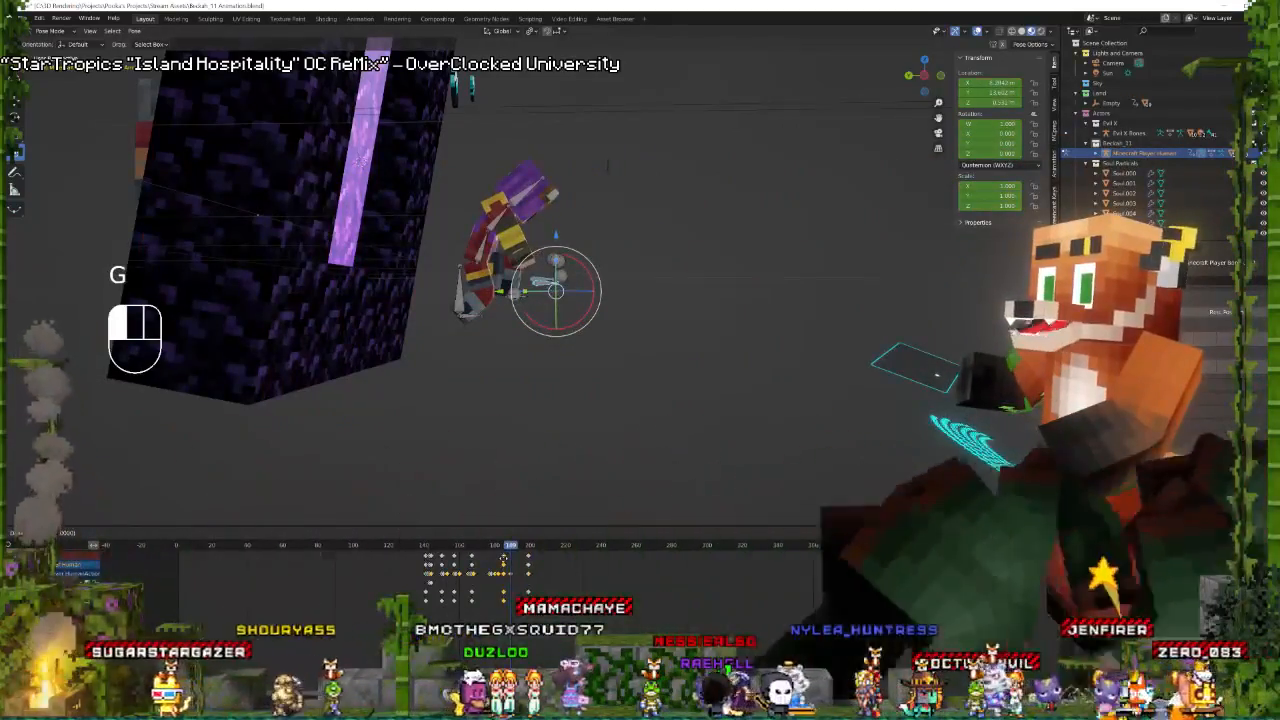
pyautogui.click(517, 566)
pyautogui.press('space')
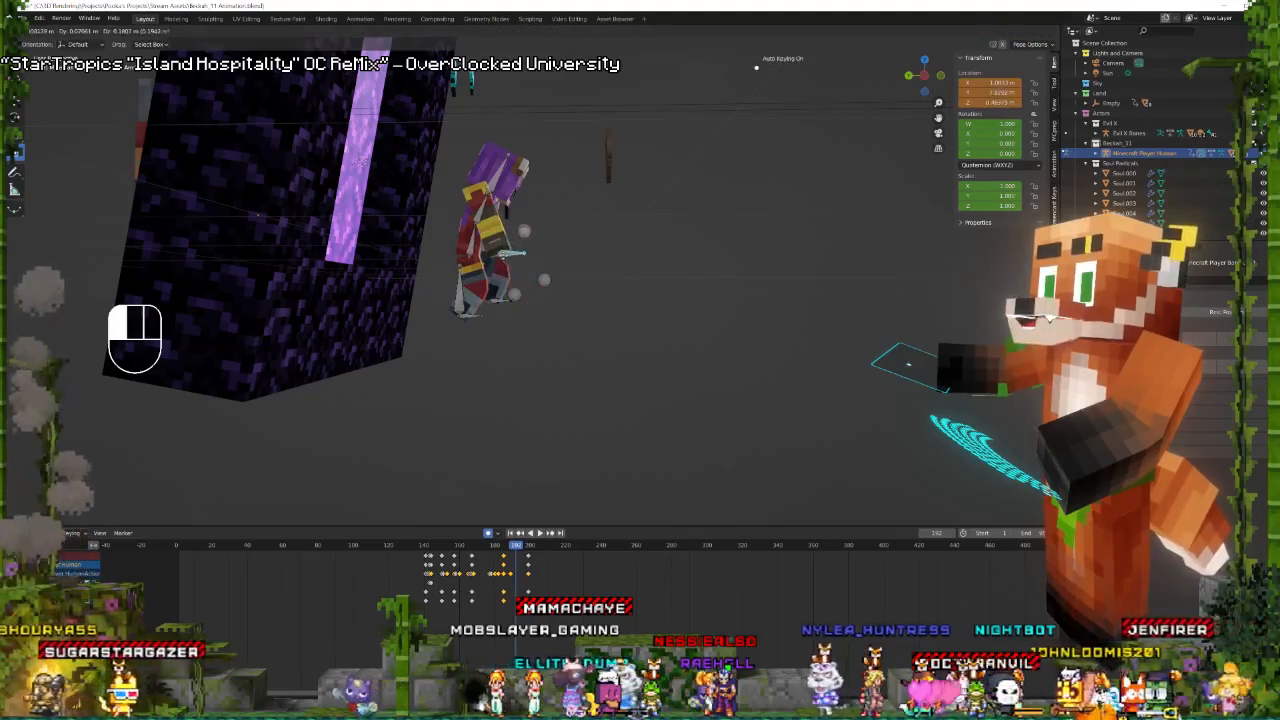
pyautogui.moveTo(507, 270); pyautogui.dragTo(515, 250)
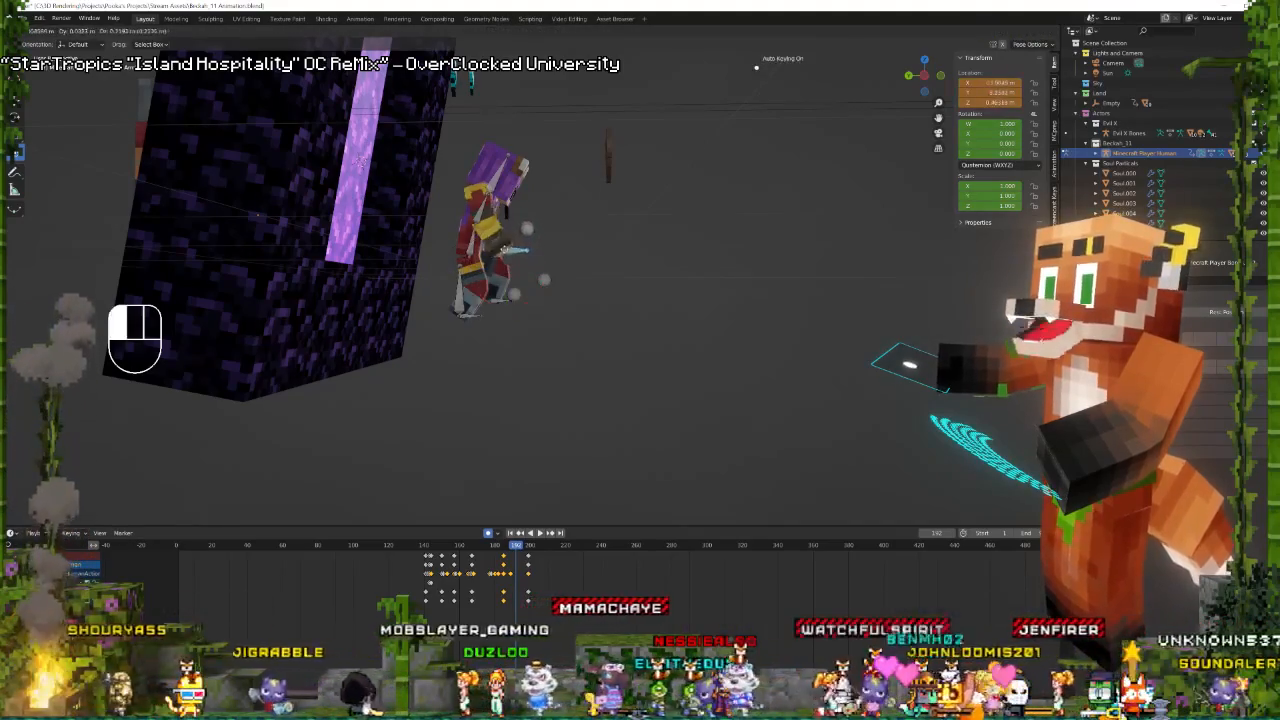
pyautogui.press('space')
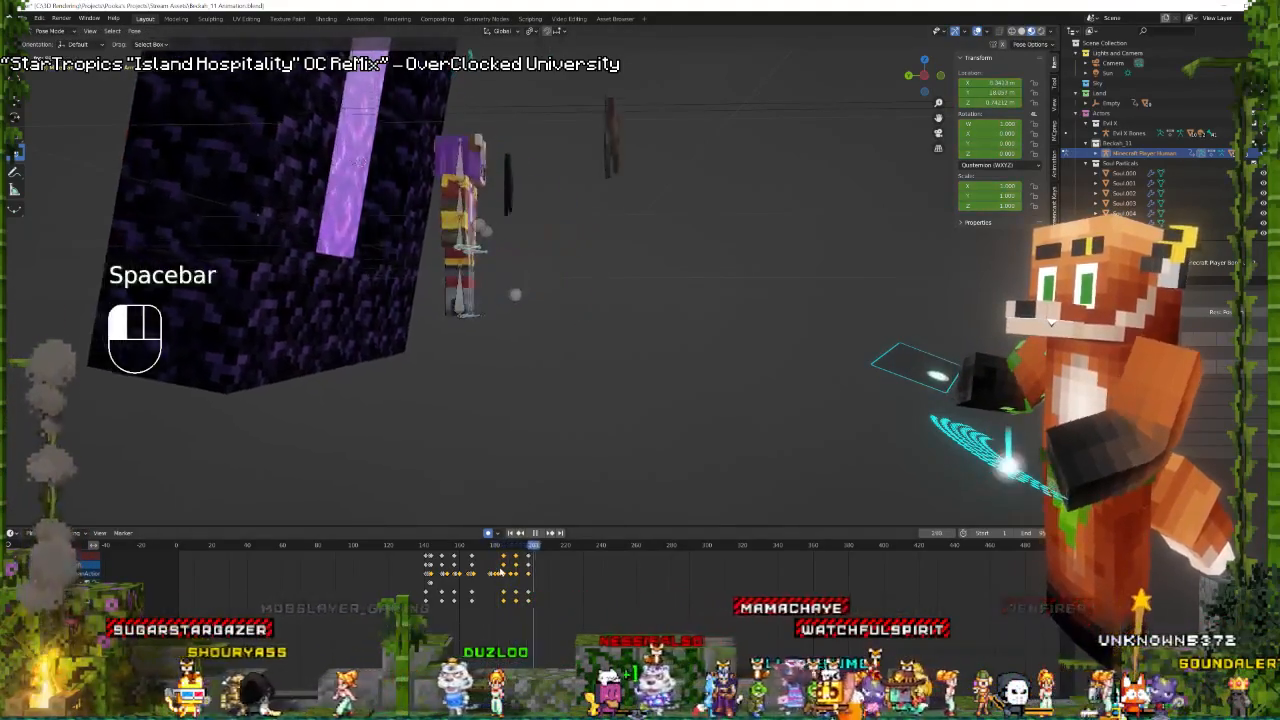
pyautogui.press('space')
# Stretch all bones' stand-up keyframes after frame 186 so the last ones land at about frame 212, and play back.
pyautogui.press('a')
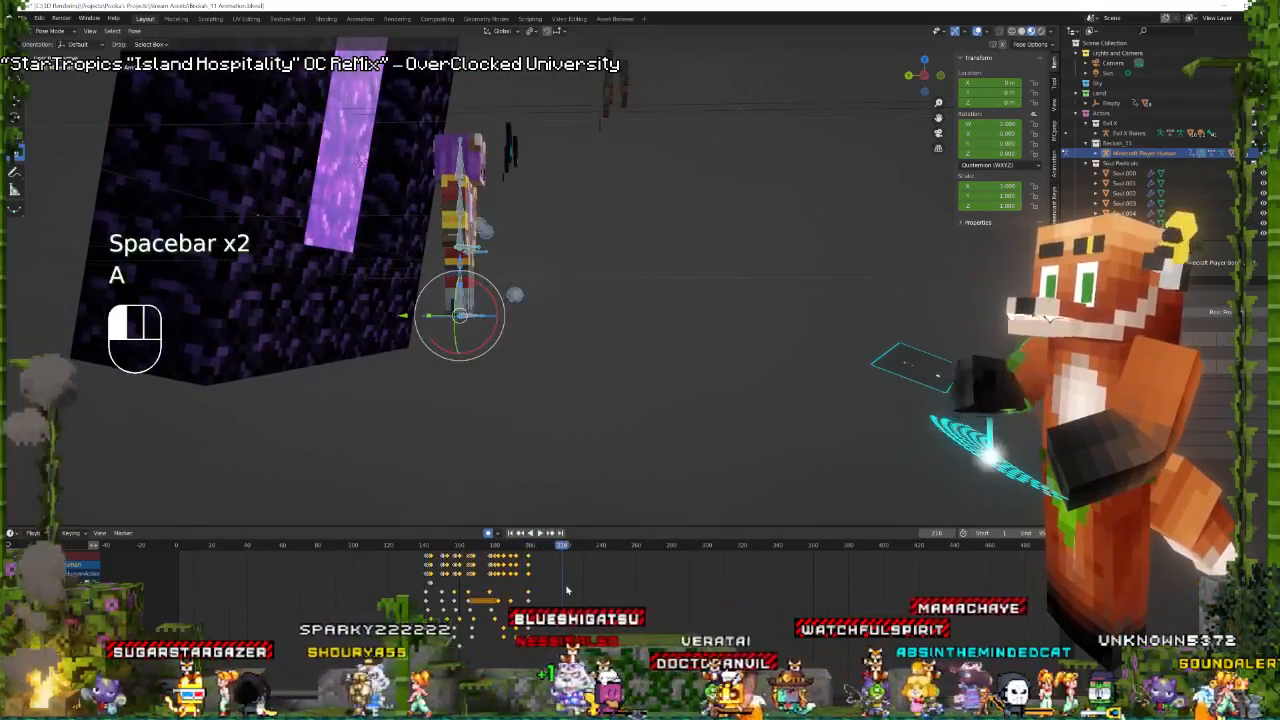
pyautogui.press('c')
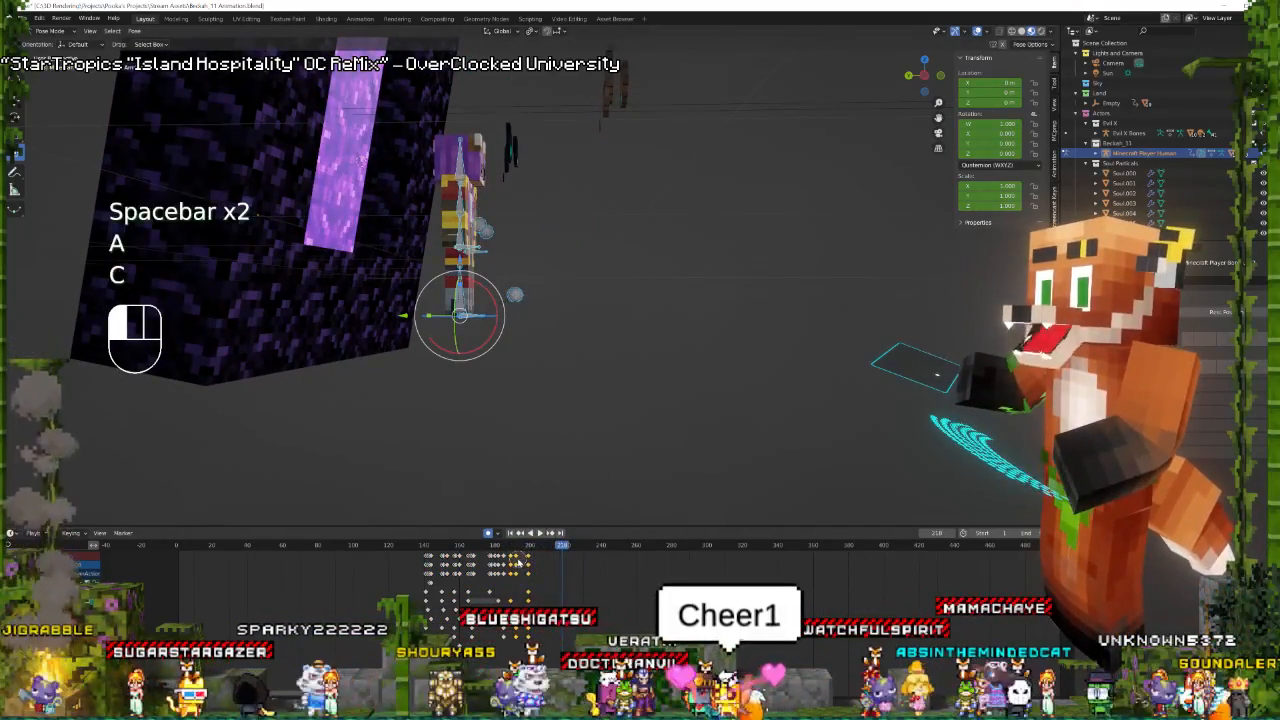
pyautogui.moveTo(511, 546); pyautogui.dragTo(505, 546)
pyautogui.press('s')
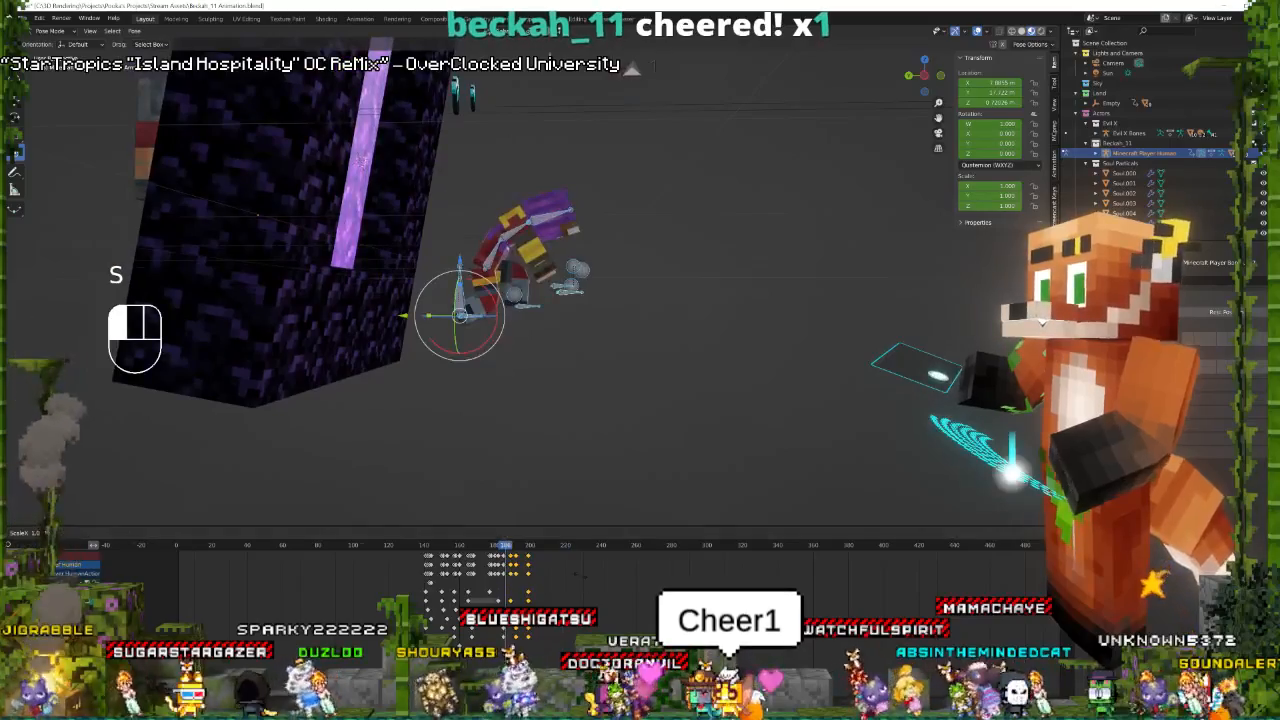
pyautogui.press('space')
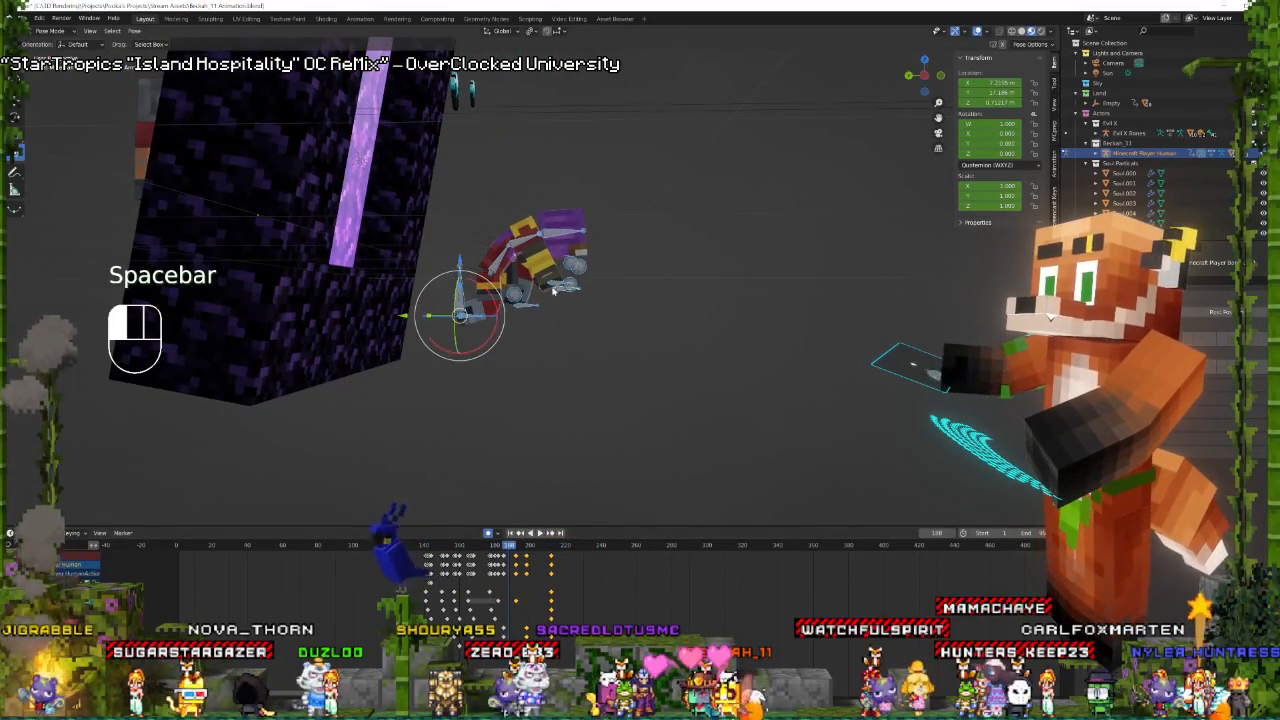
# Adjust the hand controls' positions slightly at frames 185 and 187, review the playback, and save the file.
pyautogui.keyDown('shift'); pyautogui.click(556, 289); pyautogui.keyUp('shift')
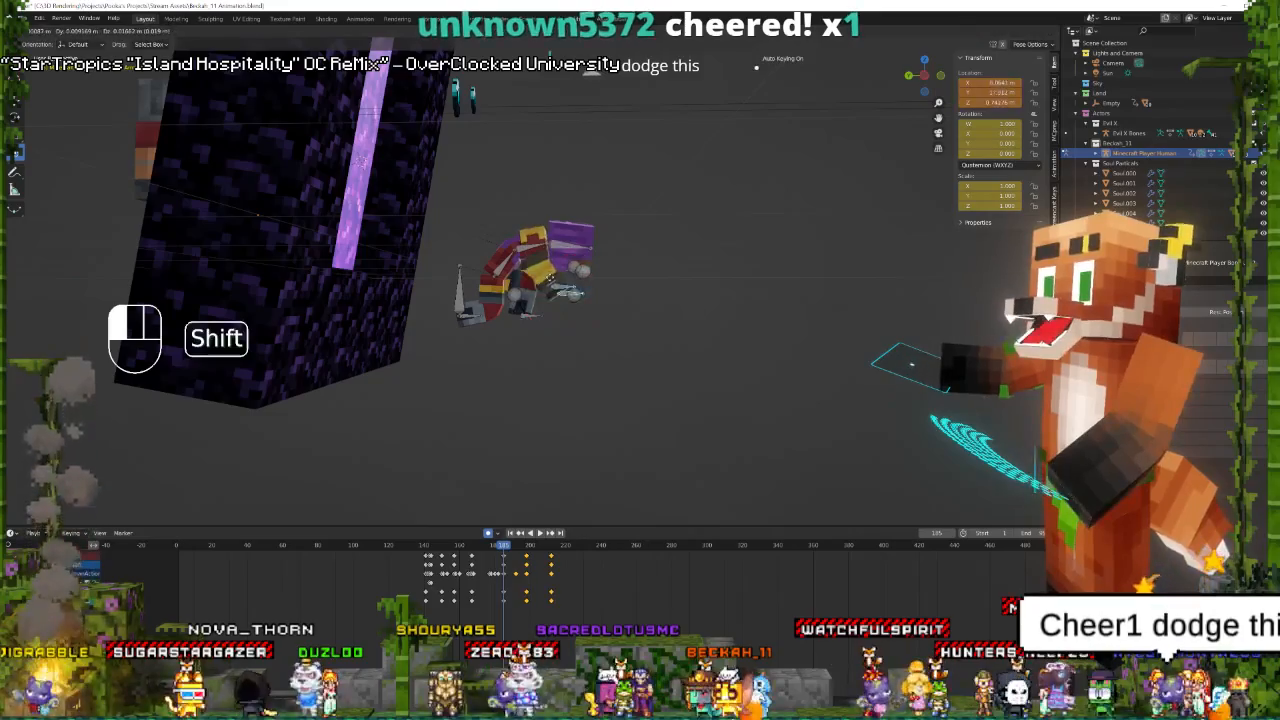
pyautogui.press('space')
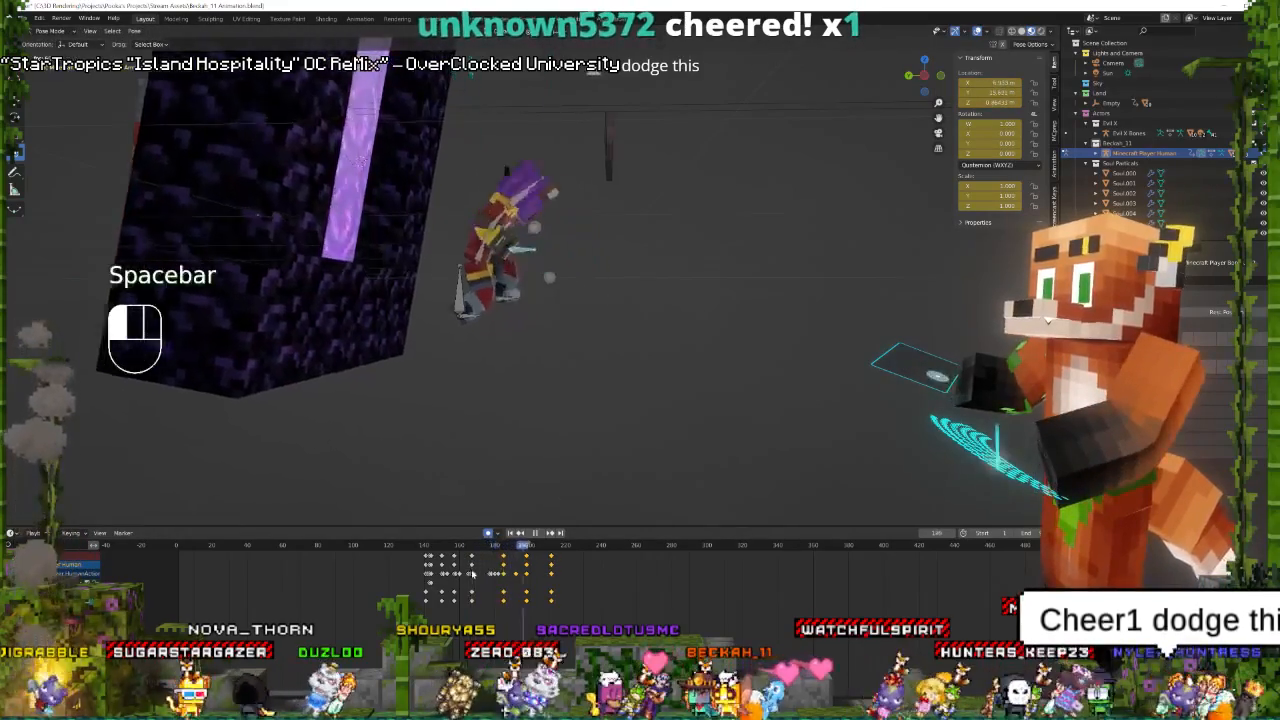
pyautogui.press('space')
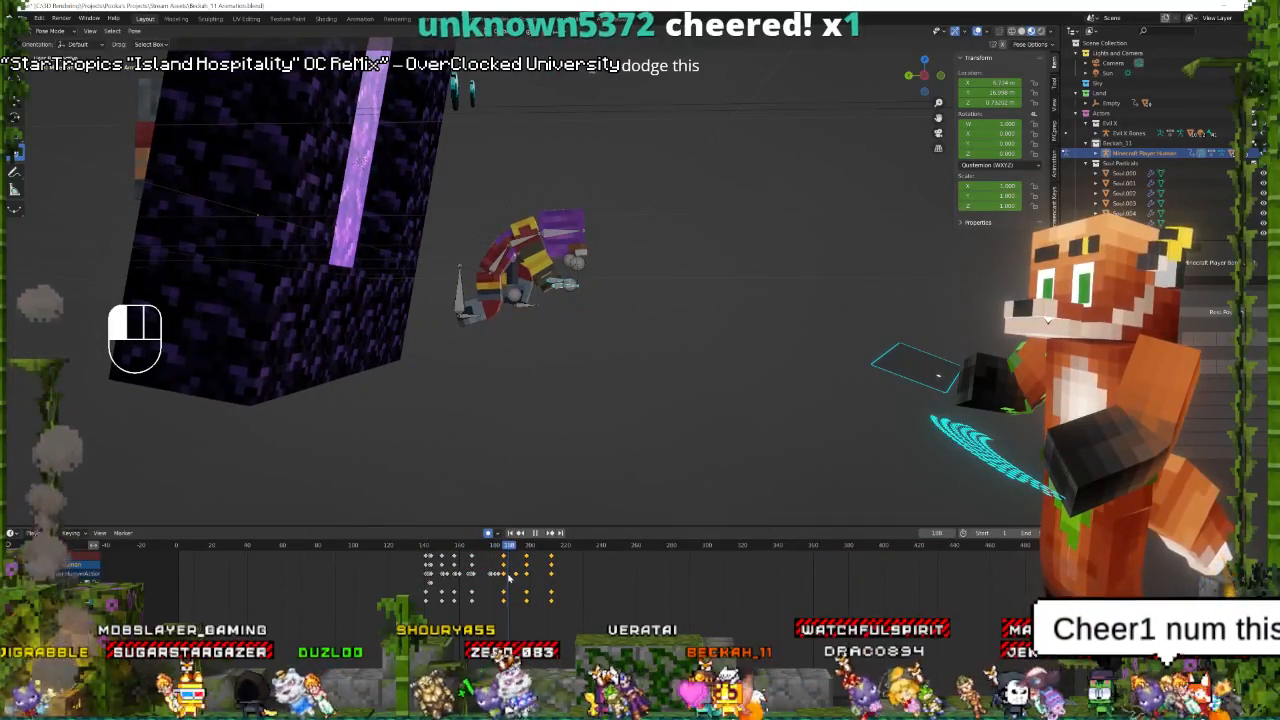
pyautogui.keyDown('shift'); pyautogui.rightClick(553, 287); pyautogui.keyUp('shift')
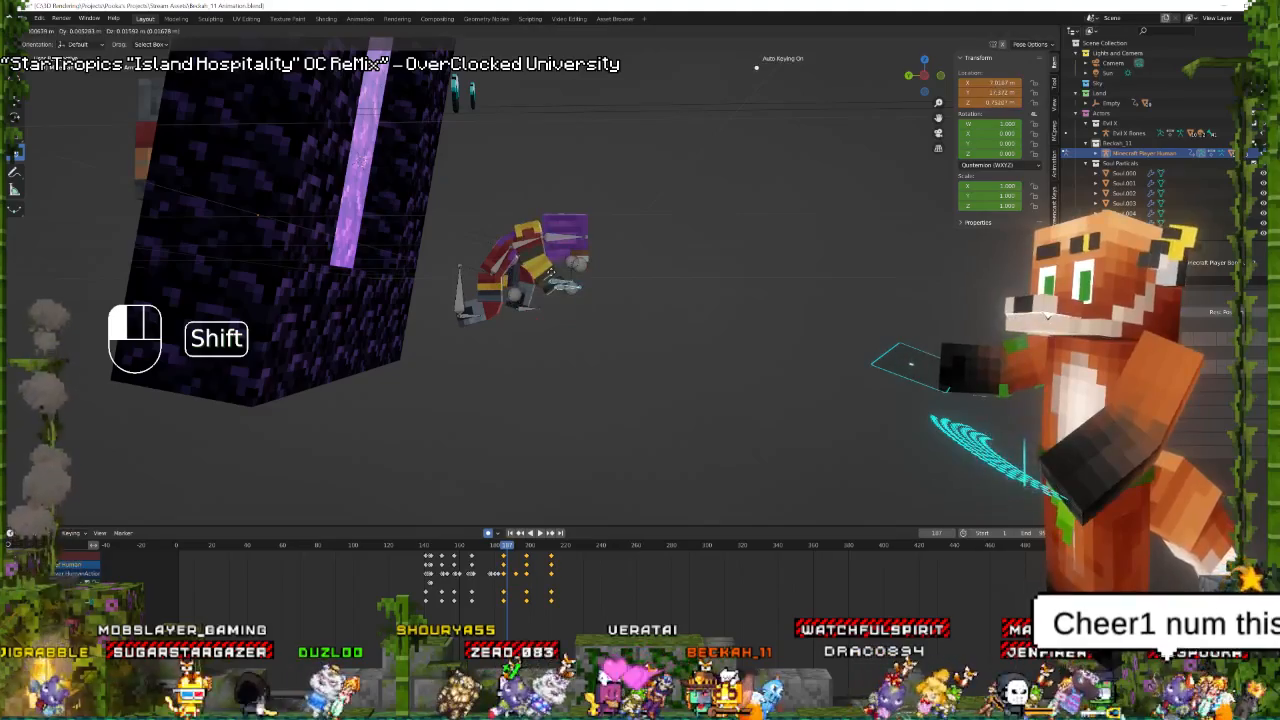
pyautogui.press('space')
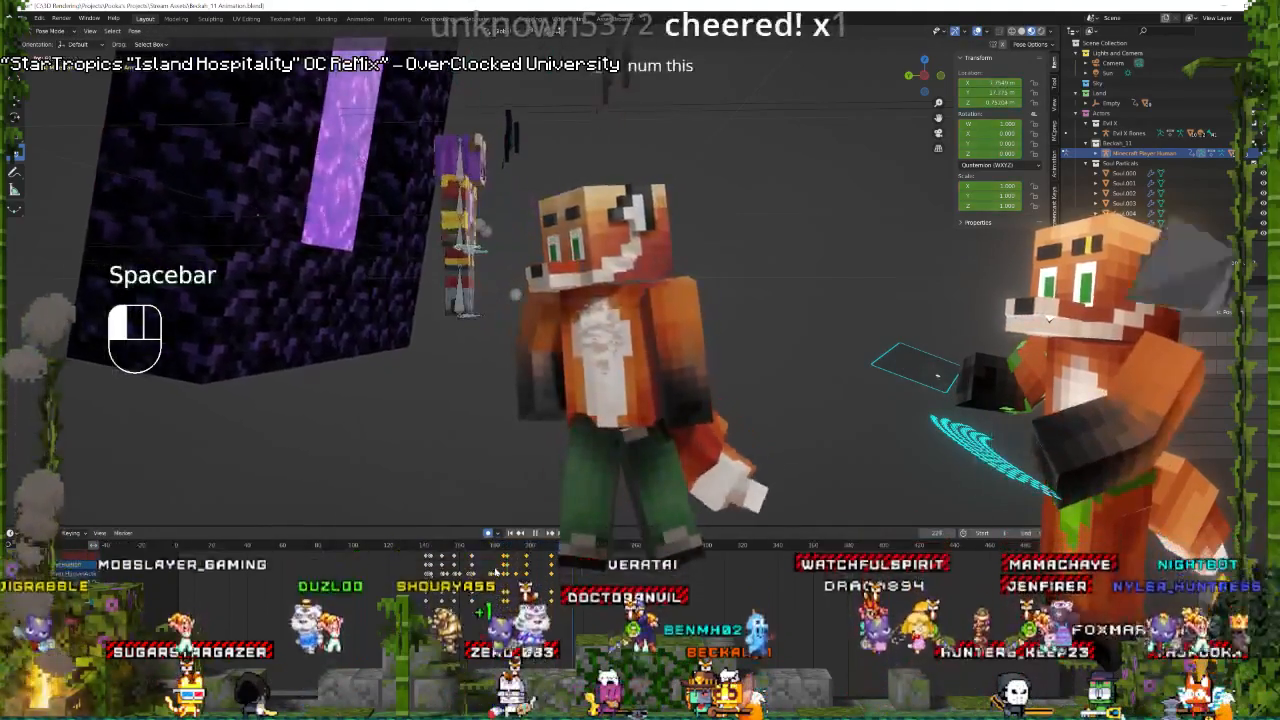
pyautogui.press('space')
pyautogui.hotkey('ctrl', 's')
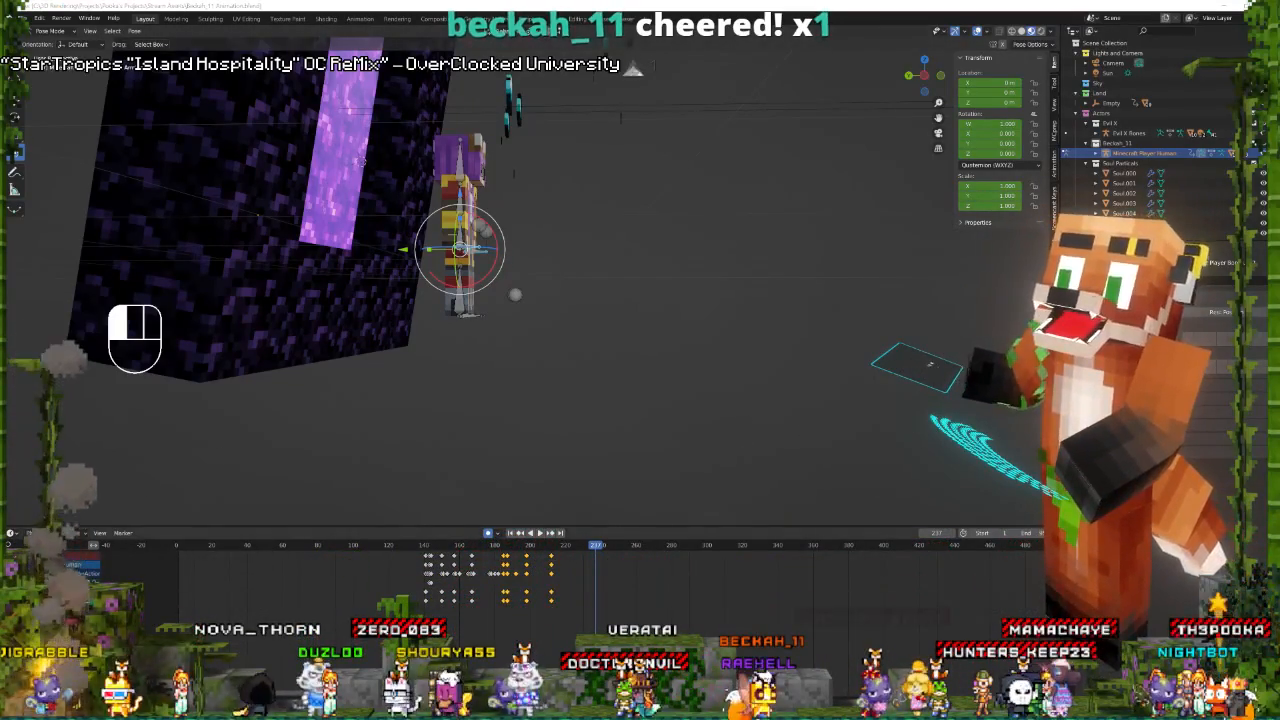
# Play back the whole hop and stand-up, reviewing it through the camera view.
pyautogui.press('space')
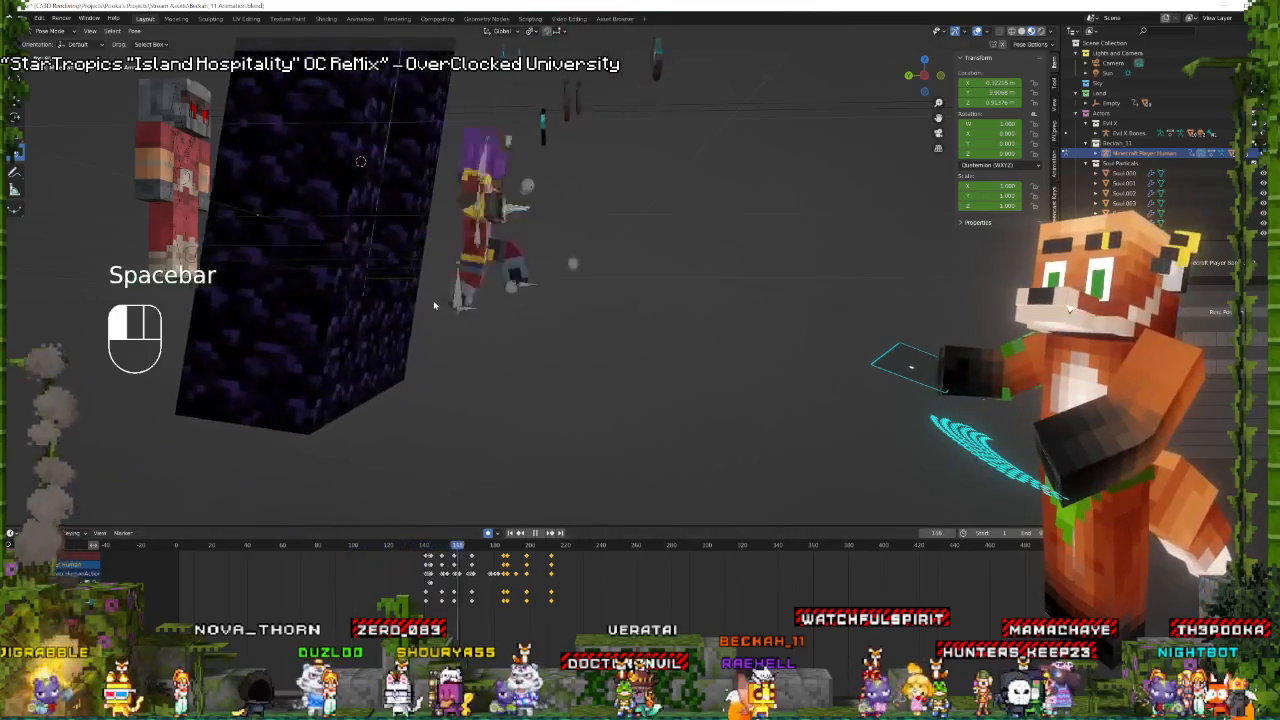
pyautogui.press('KP_0')
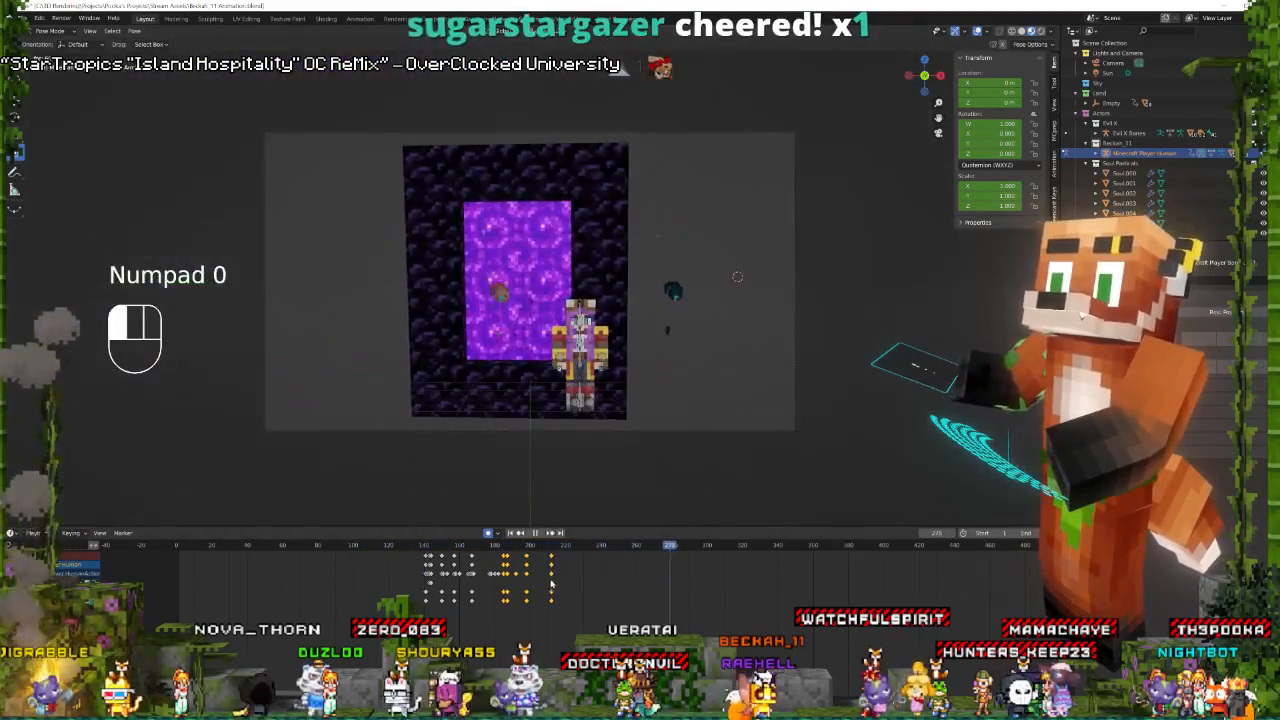
pyautogui.press('space')
pyautogui.press('space')
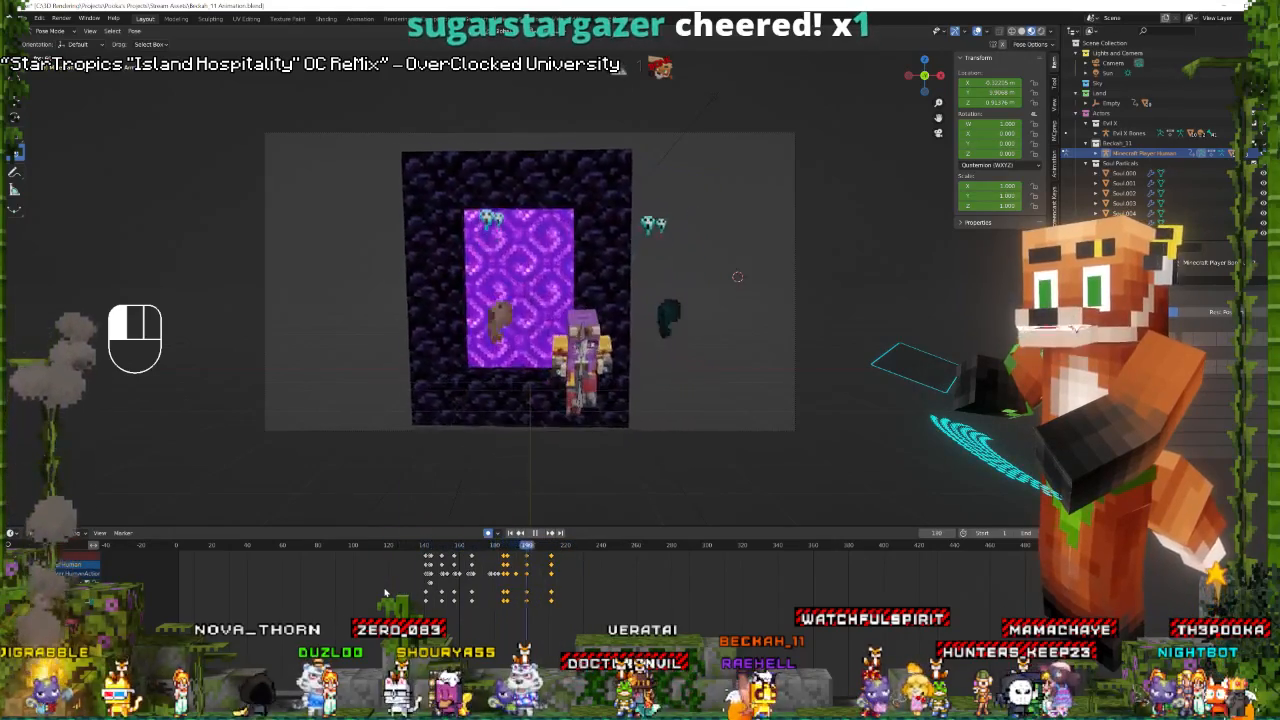
pyautogui.press('space')
pyautogui.press('space')
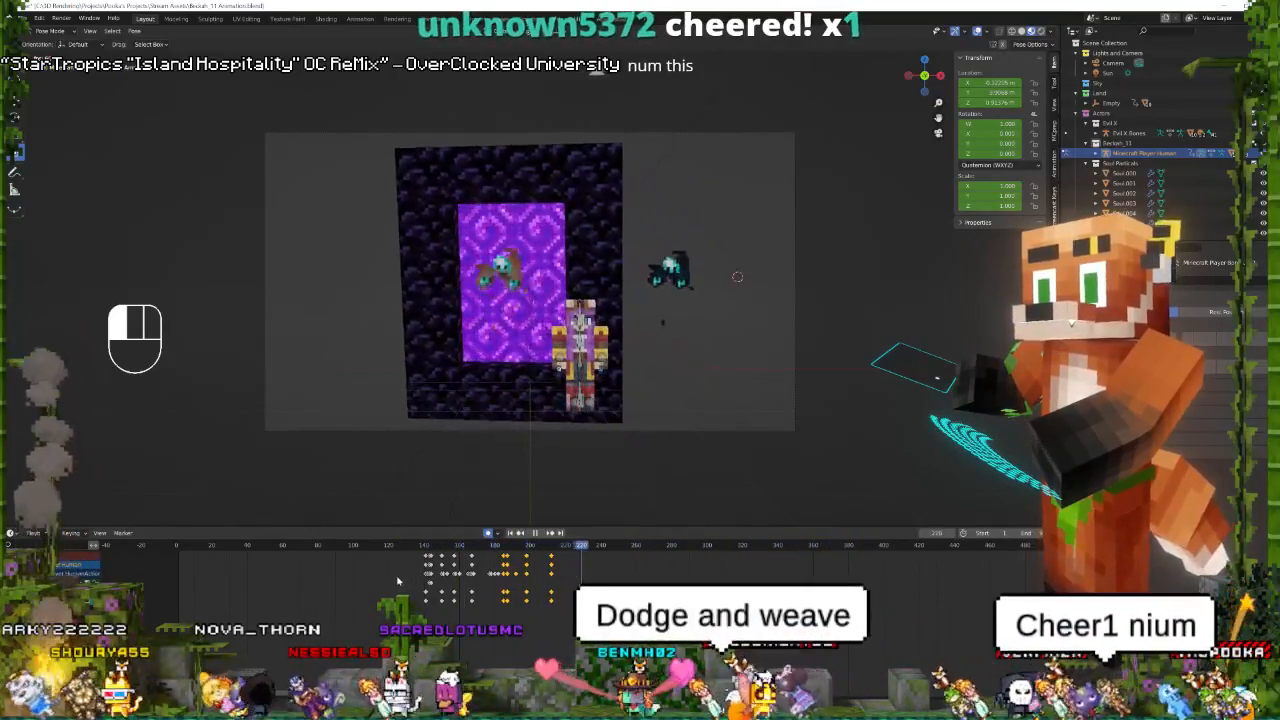
# Play back the portal hop and stand-up animation through the camera view.
pyautogui.press('space')
pyautogui.press('space')
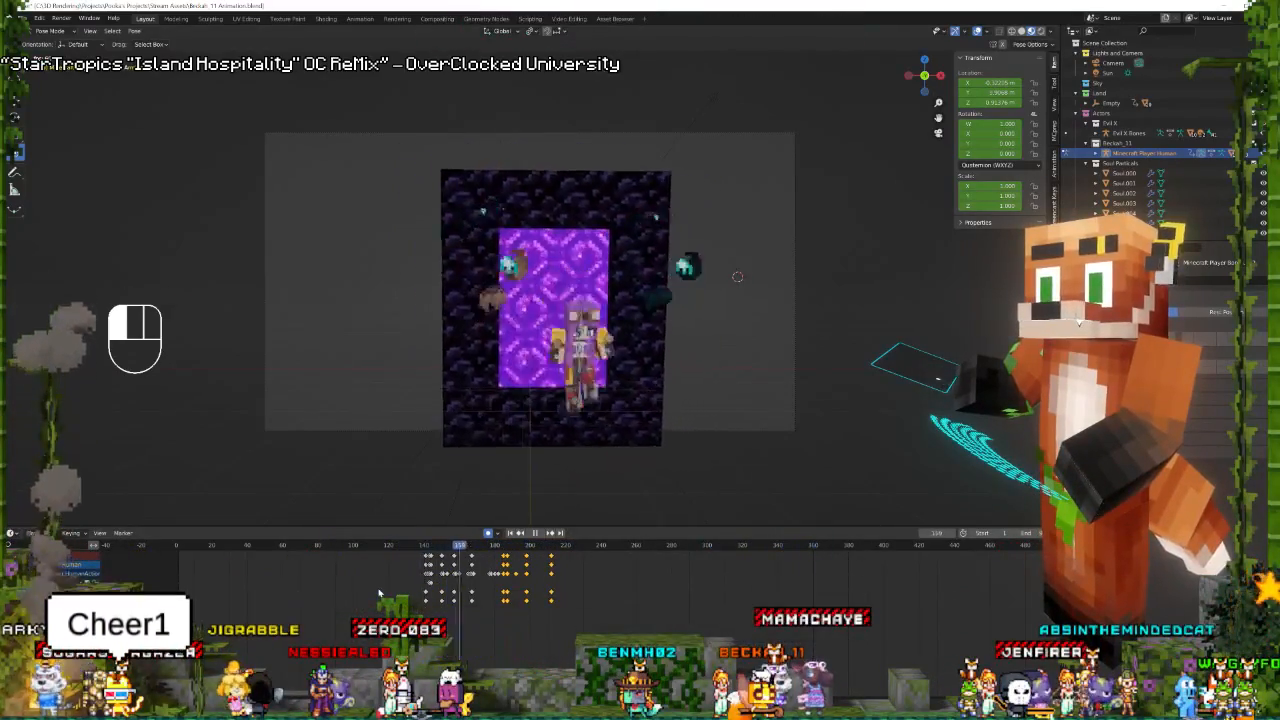
pyautogui.press('space')
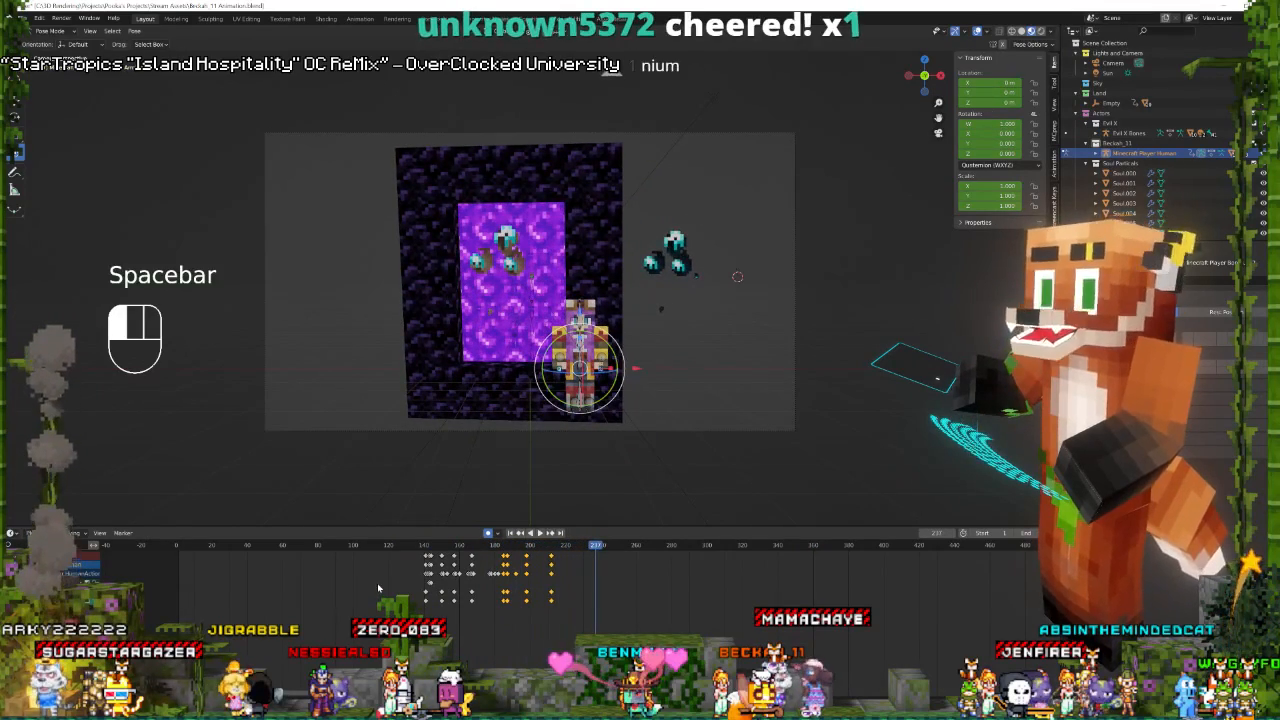
# Move the Evil X rig in Object Mode from behind the portal to the front, right beside the player character.
pyautogui.moveTo(587, 435); pyautogui.dragTo(527, 351, button='middle')
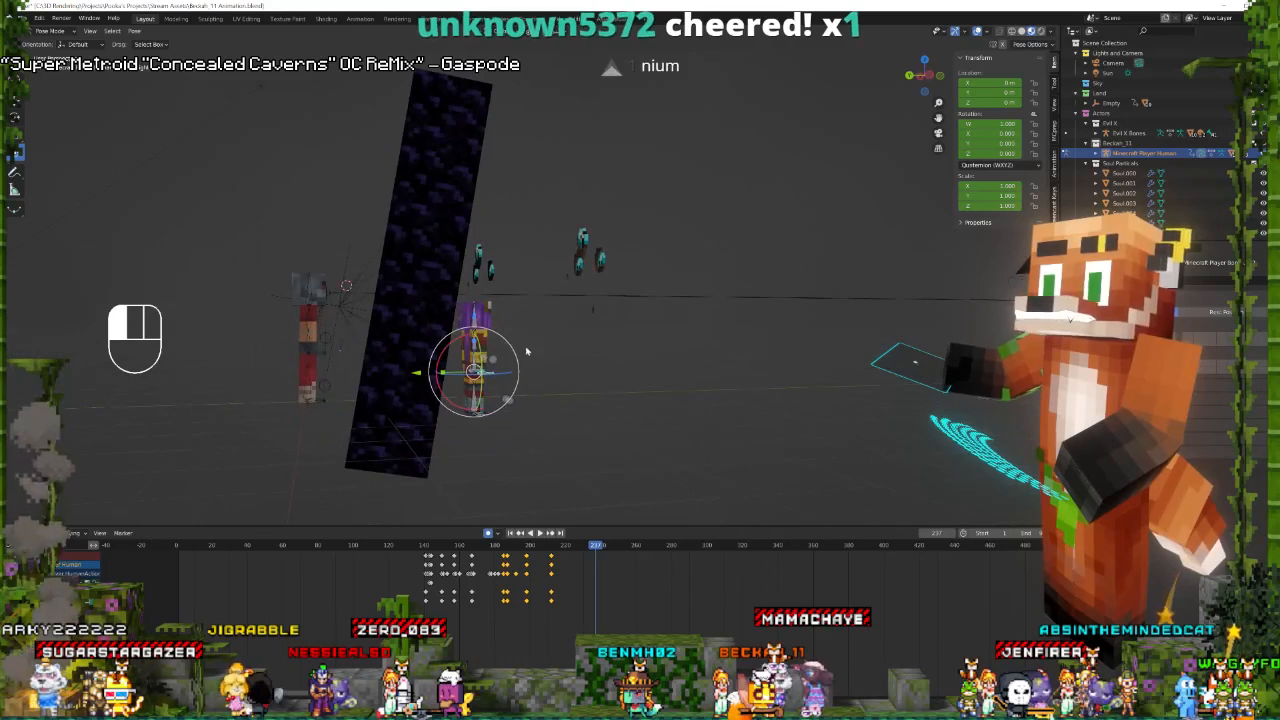
pyautogui.keyDown('ctrl'); pyautogui.click(340, 333); pyautogui.keyUp('ctrl')
pyautogui.hotkey('ctrl', 'Tab')
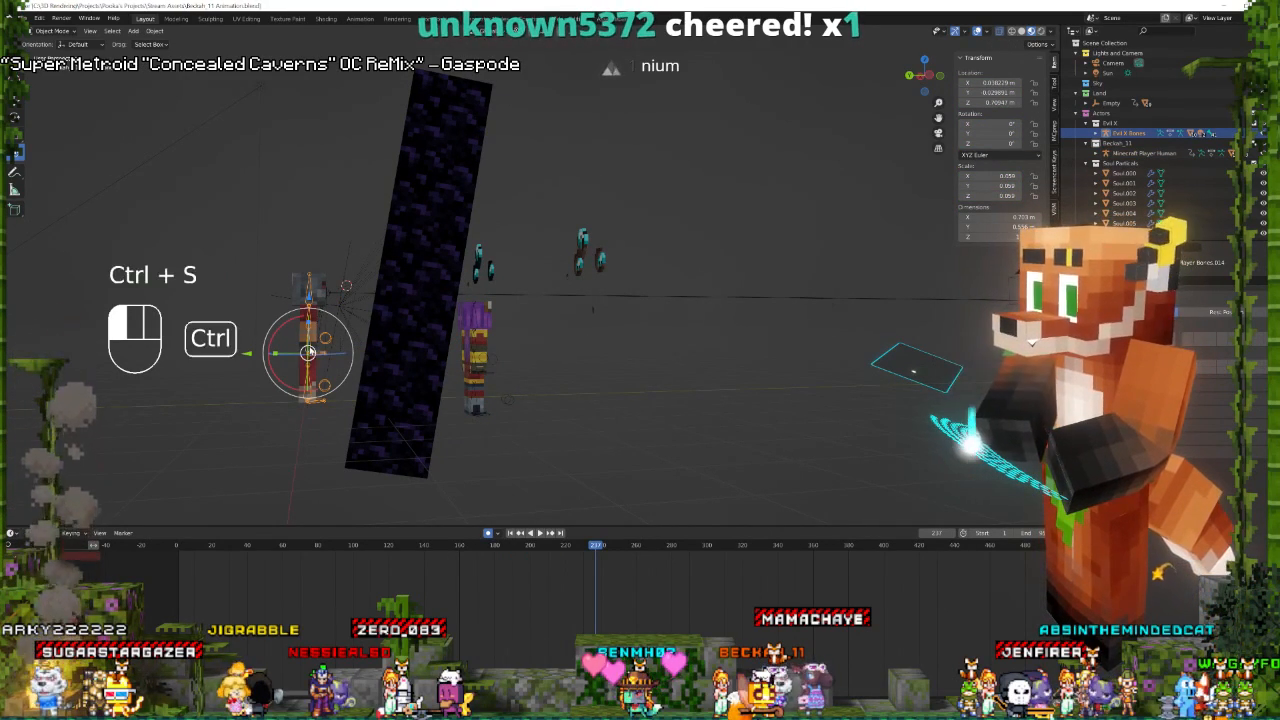
pyautogui.moveTo(311, 354); pyautogui.dragTo(503, 379)
pyautogui.moveTo(600, 320); pyautogui.dragTo(455, 322, button='middle')
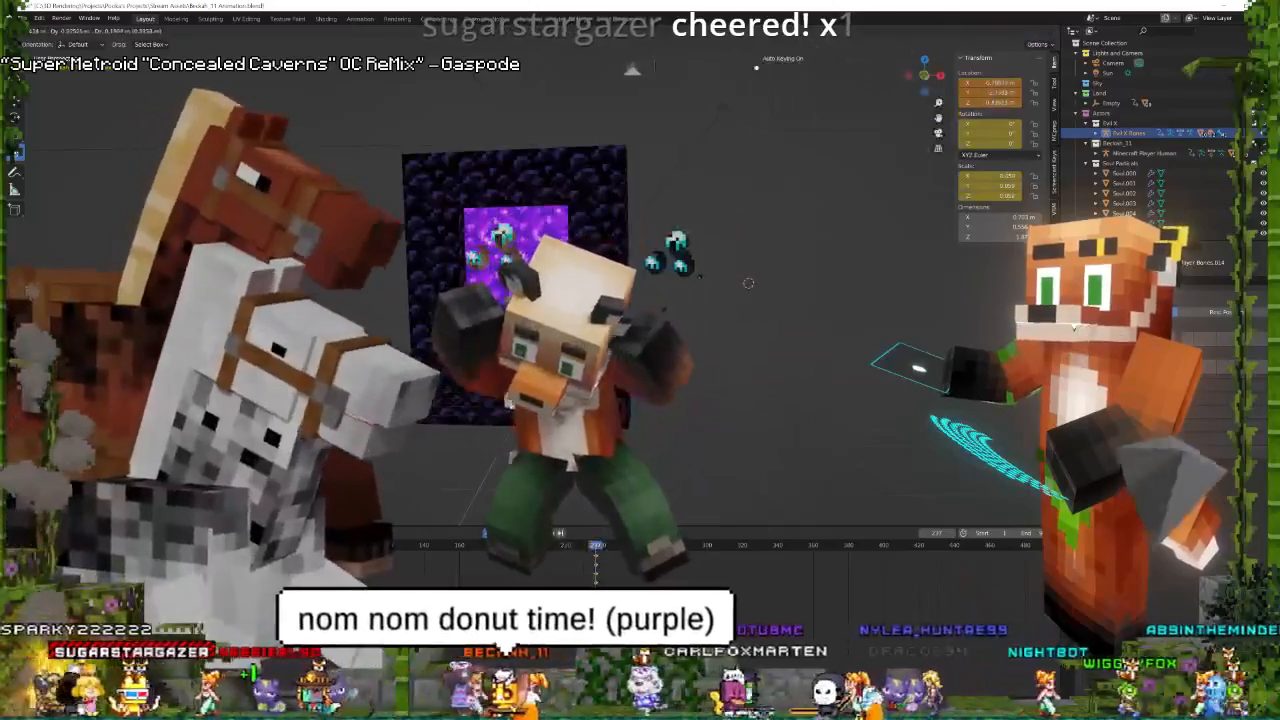
pyautogui.moveTo(489, 371); pyautogui.dragTo(530, 367)
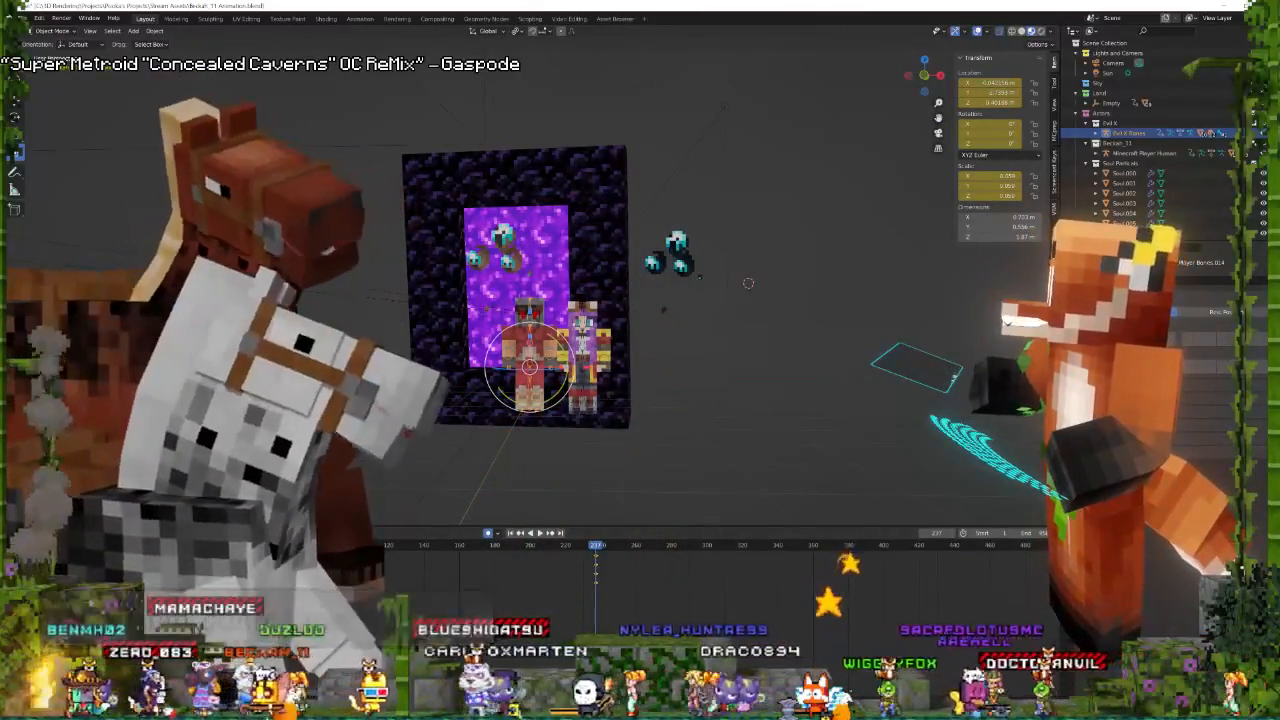
# Switch to VMagicMirror and load the blue-glazed donut avatar's VRM file, accepting its licence.
pyautogui.hotkey('alt', 'Tab')
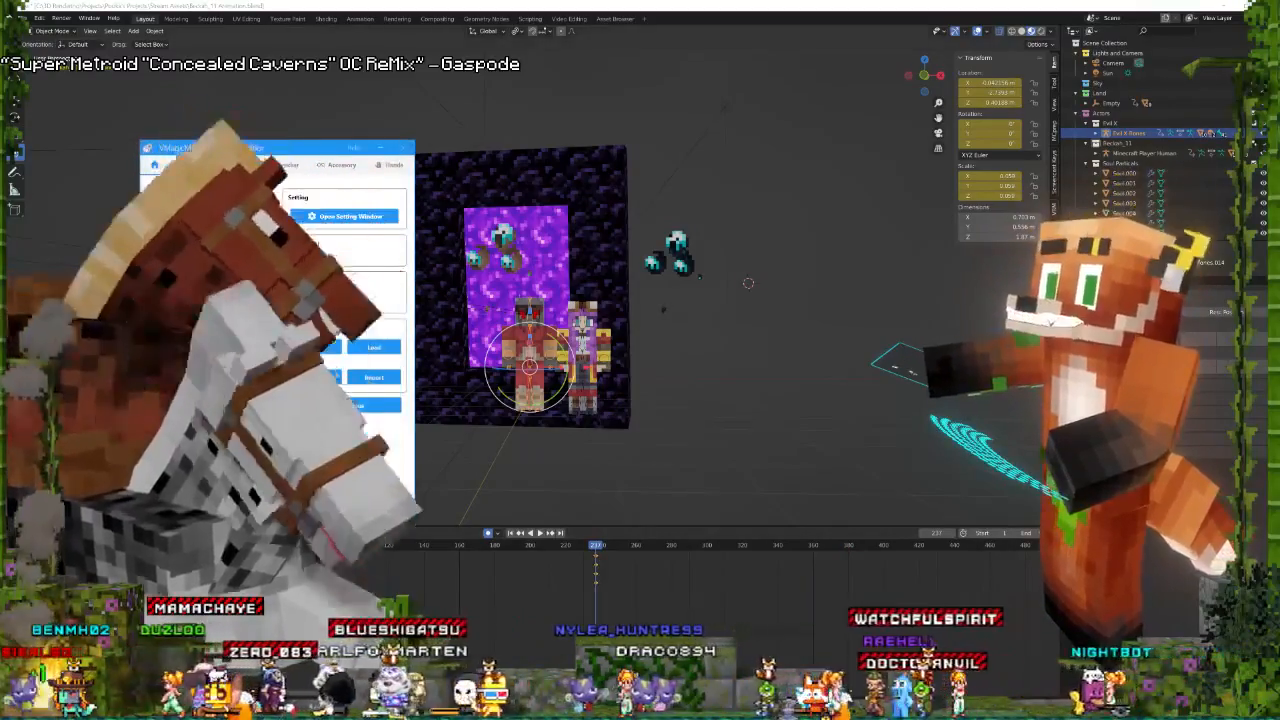
pyautogui.click(206, 218)
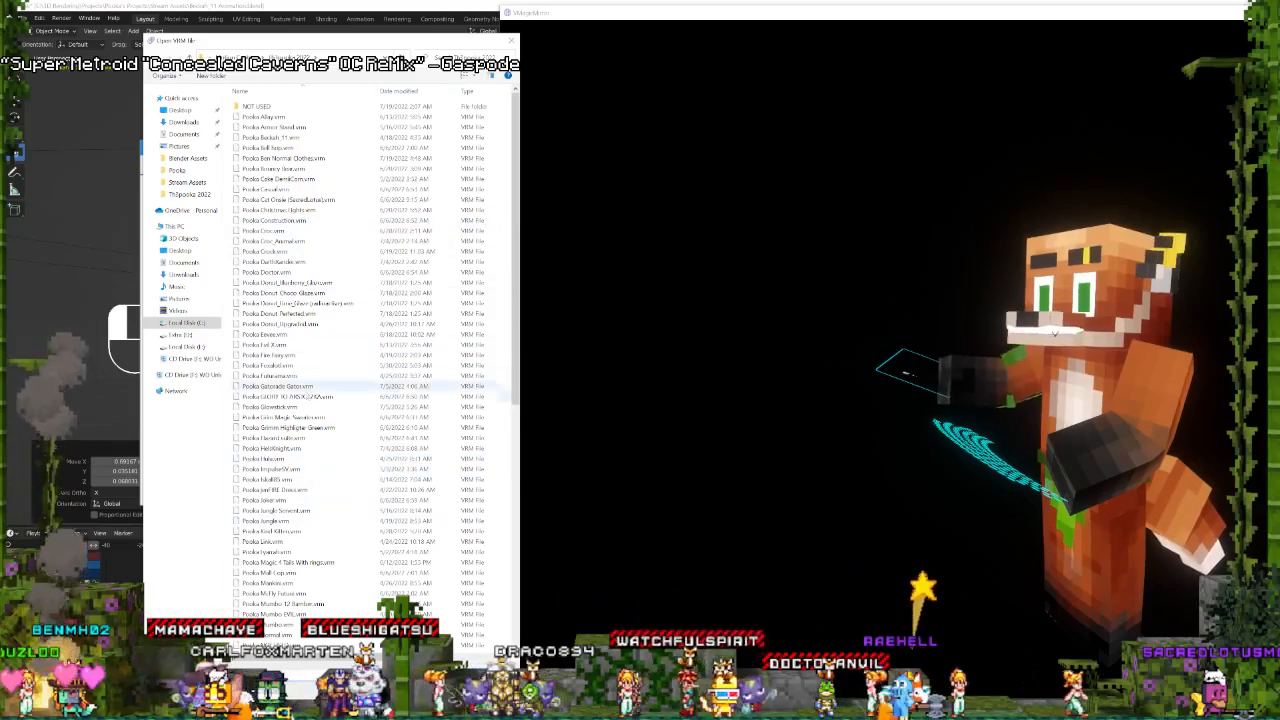
pyautogui.scroll(-5, 310, 520)
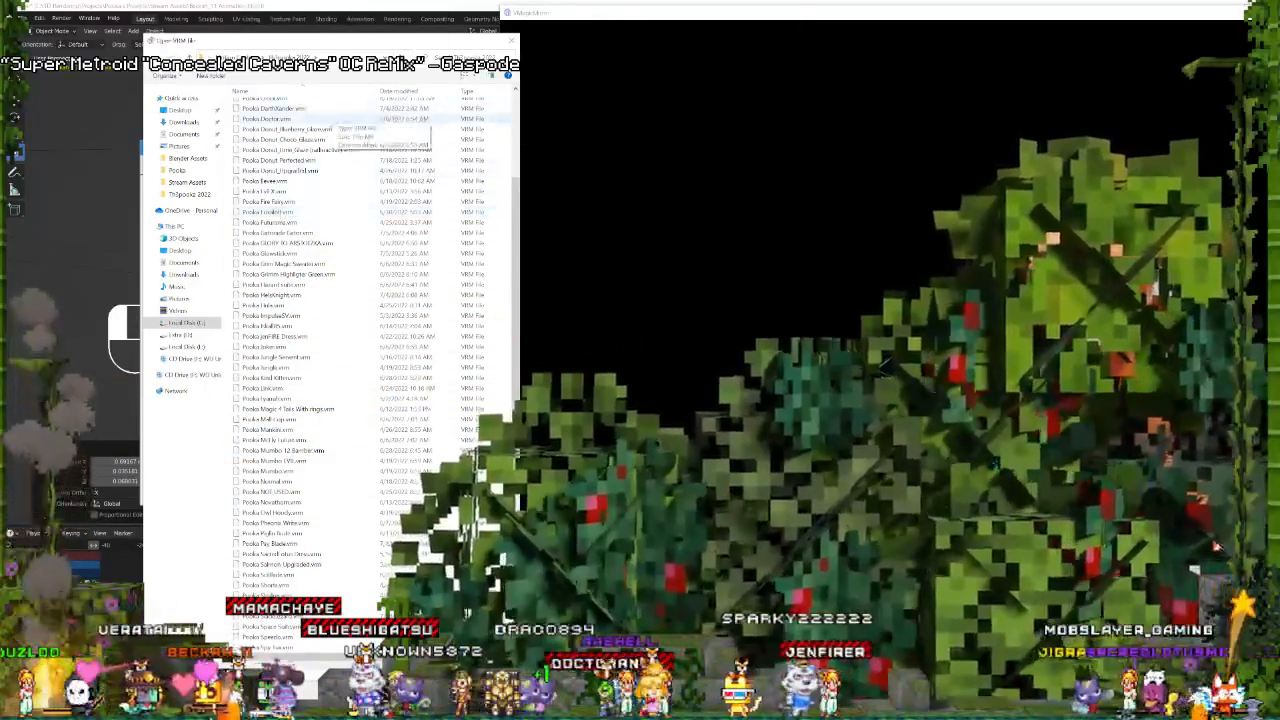
pyautogui.doubleClick(280, 170)
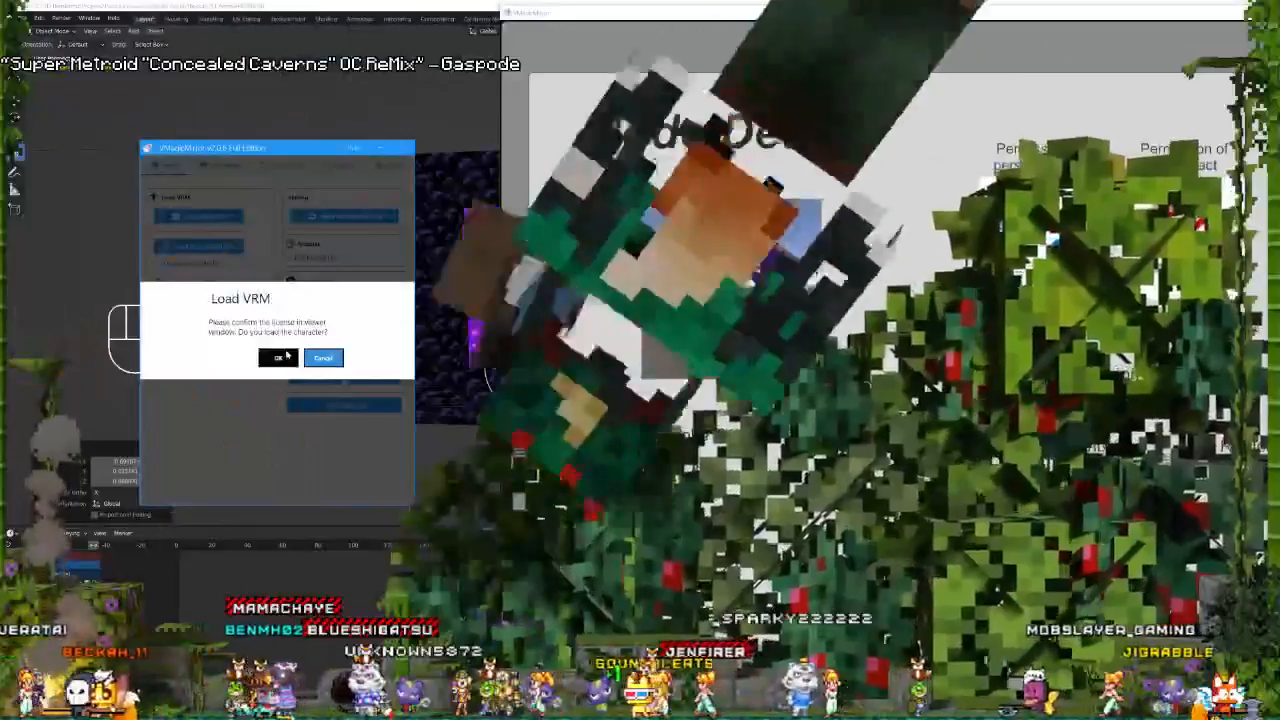
pyautogui.click(278, 358)
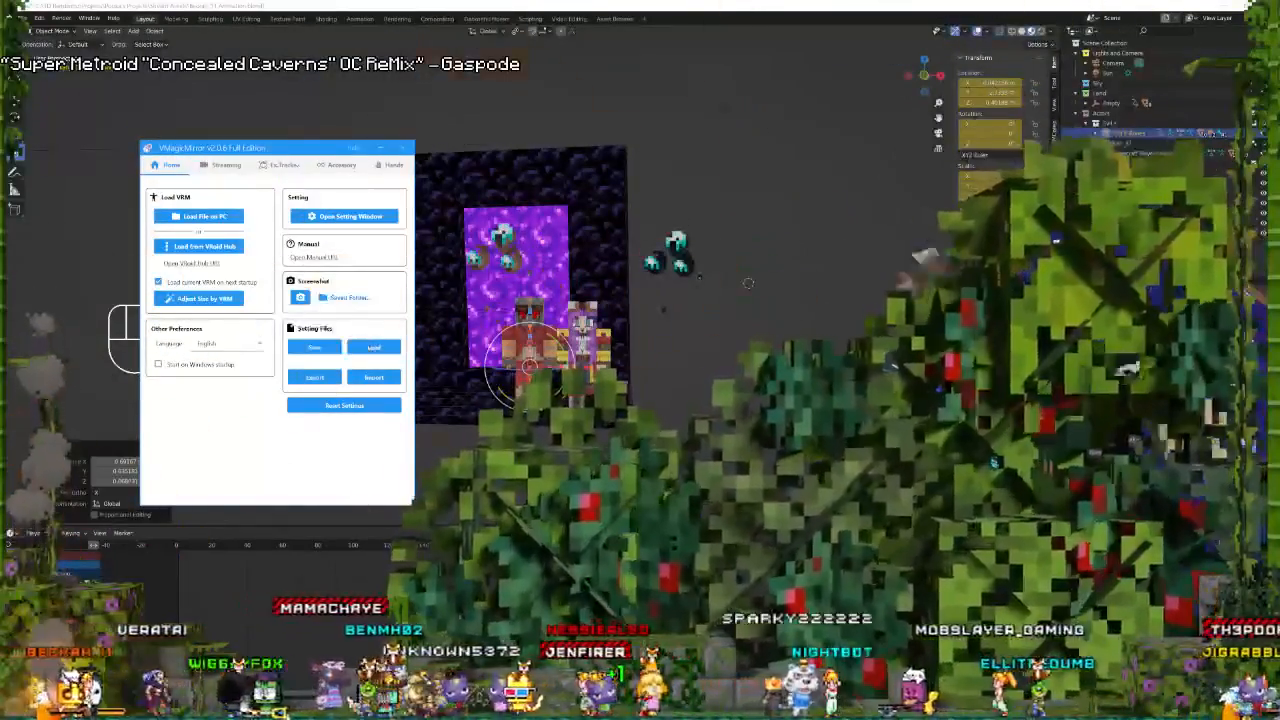
# Quick-load saved camera position 3 in VMagicMirror's streaming settings.
pyautogui.click(284, 165)
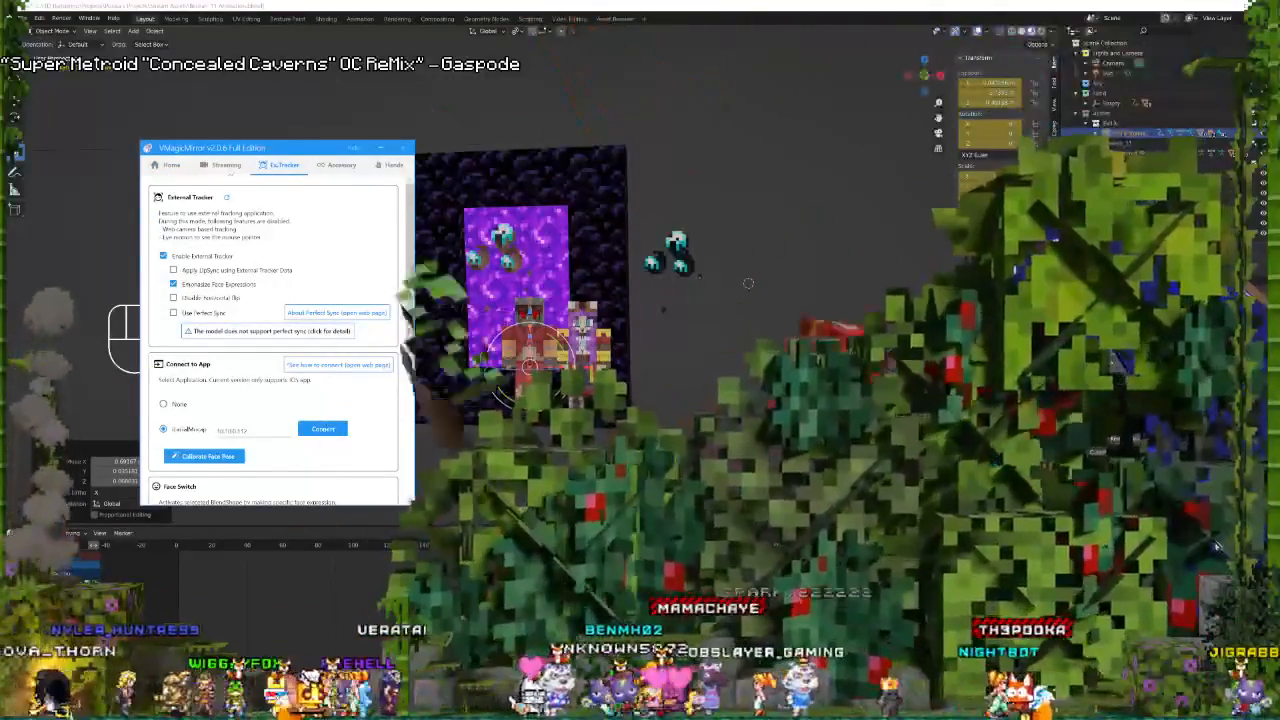
pyautogui.click(226, 165)
pyautogui.click(386, 359)
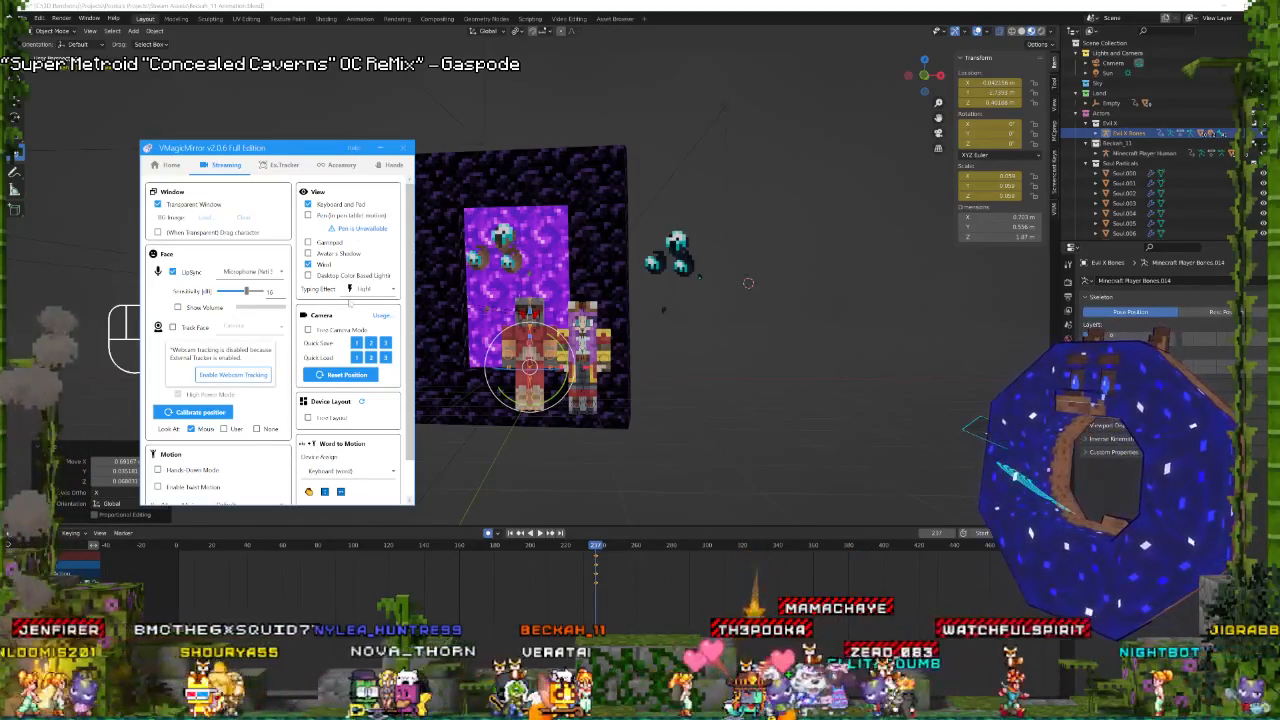
pyautogui.click(185, 170)
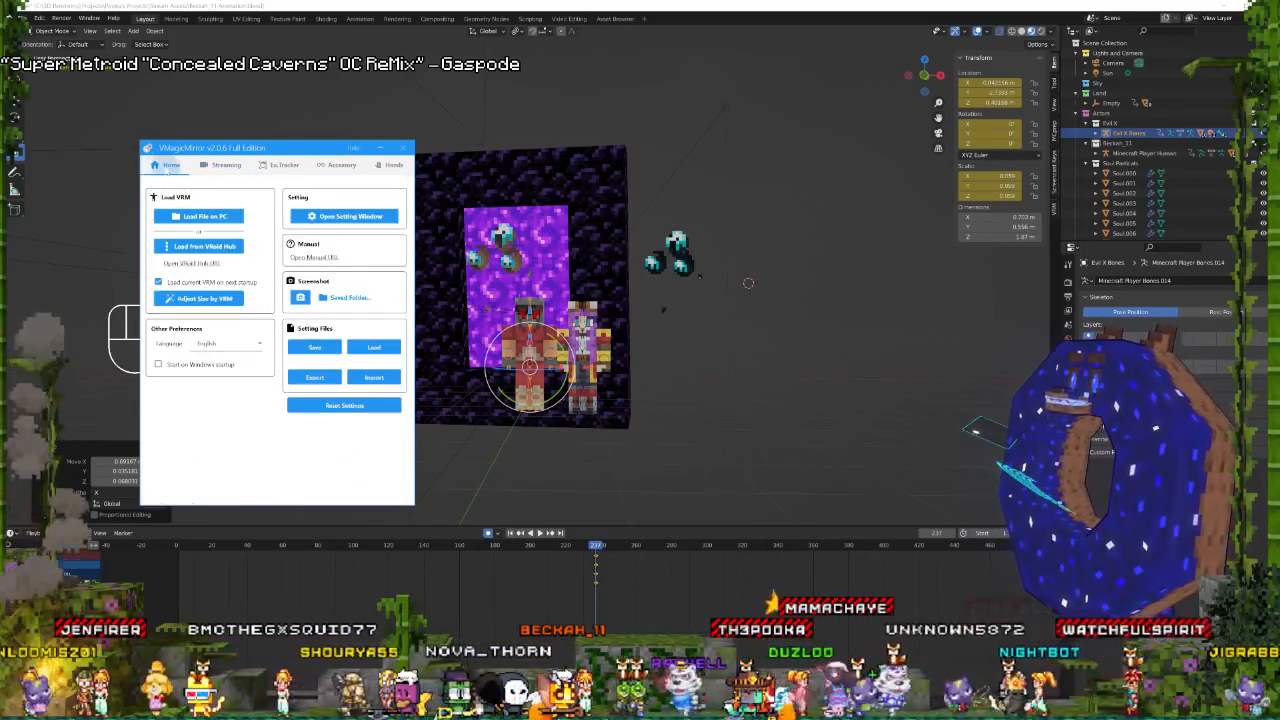
pyautogui.click(200, 216)
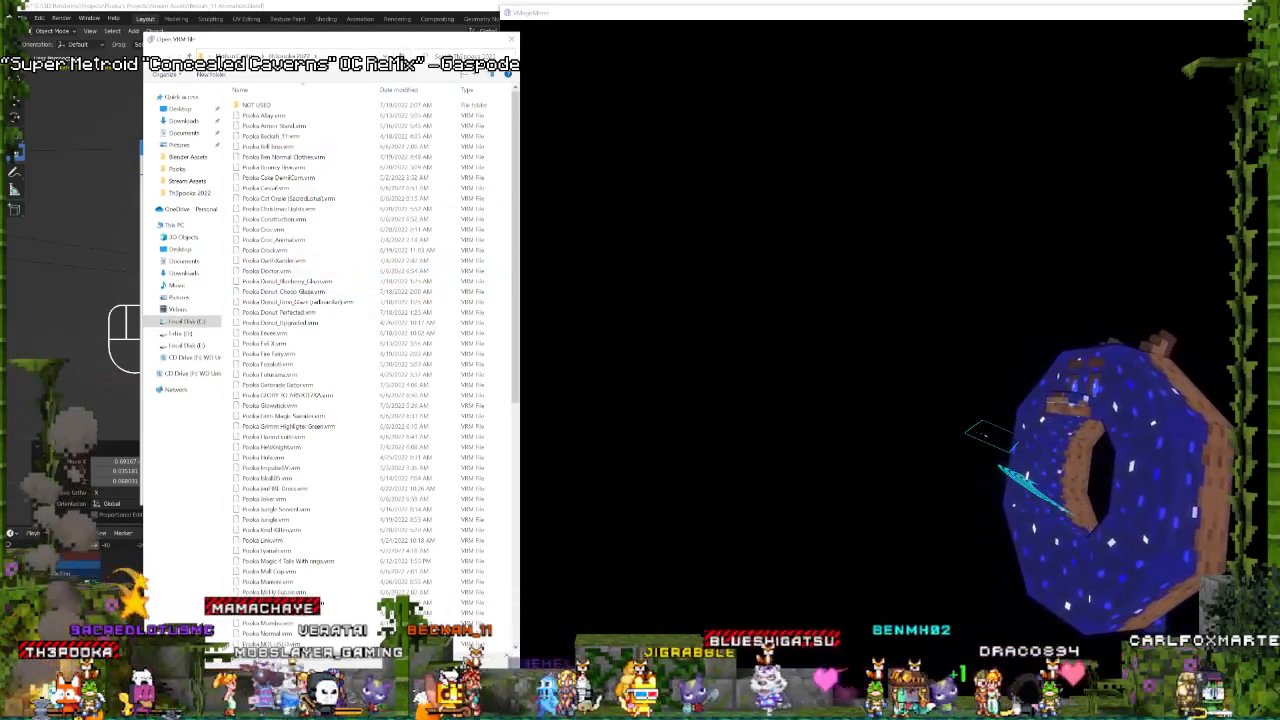
pyautogui.click(511, 39)
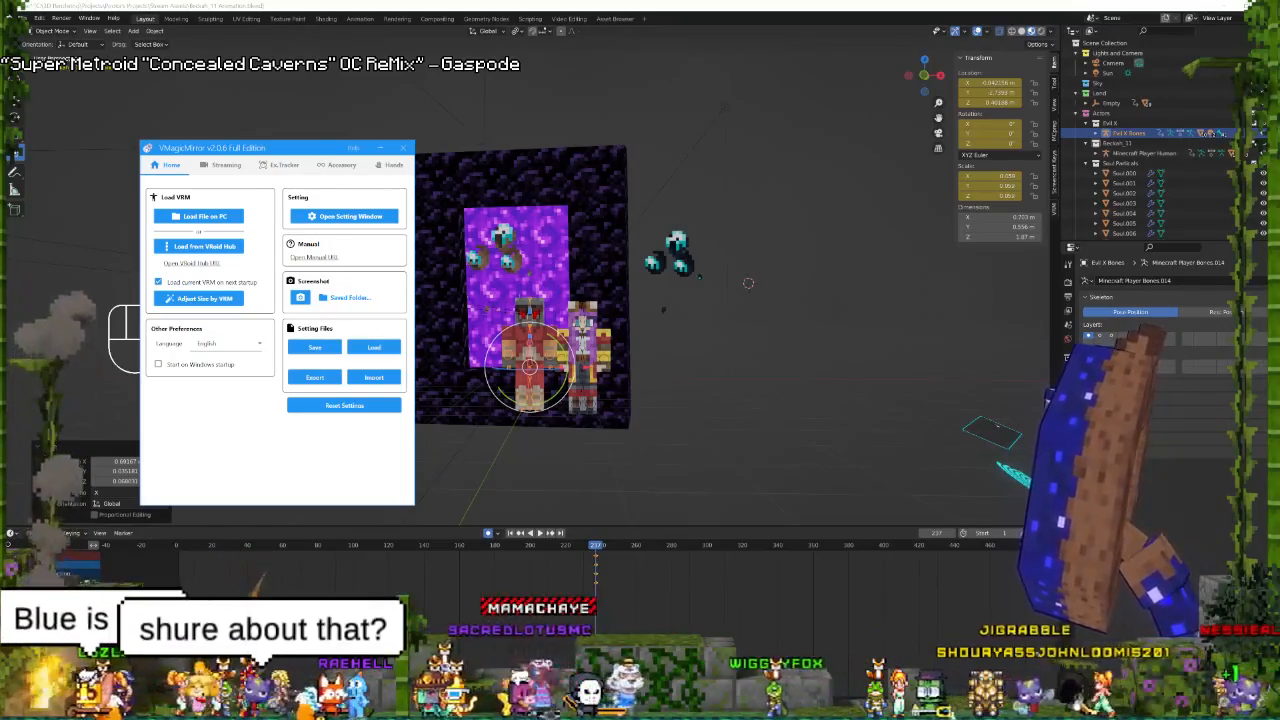
# Switch back to Blender and scale the Evil X rig down to about half its size.
pyautogui.click(382, 149)
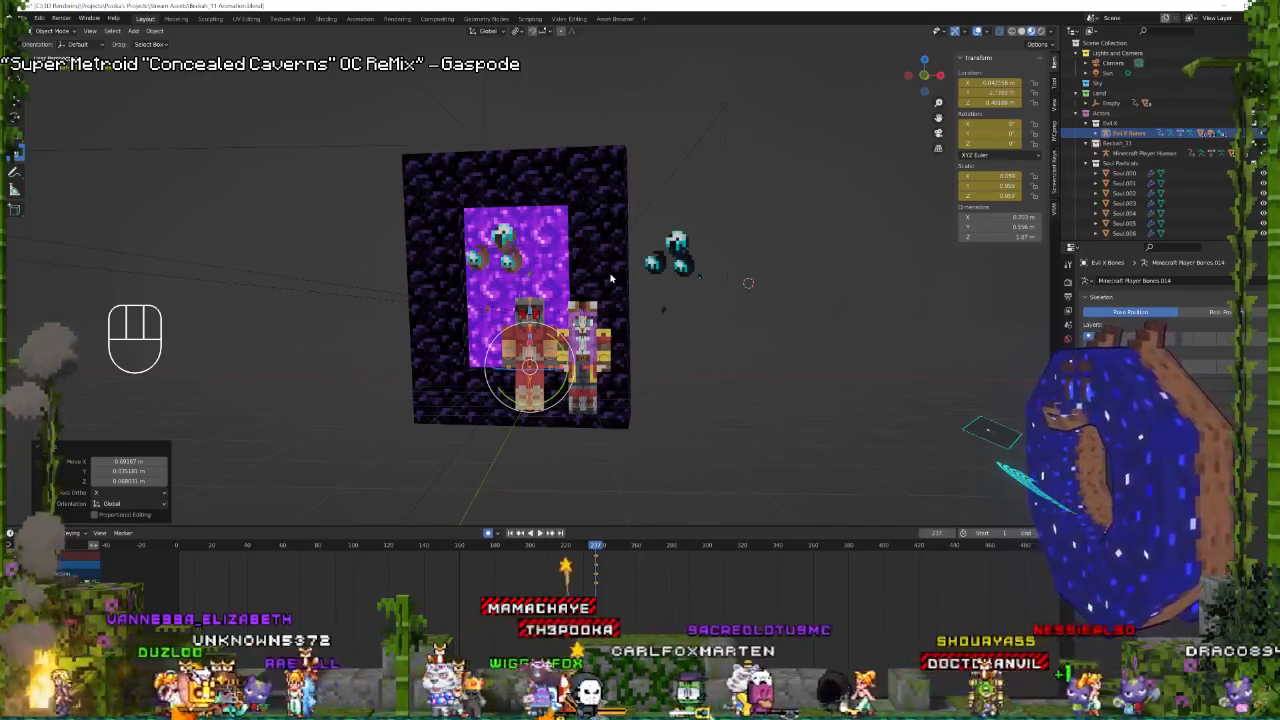
pyautogui.press('KP_Decimal')
pyautogui.moveTo(651, 278); pyautogui.dragTo(695, 134, button='middle')
pyautogui.press('s')
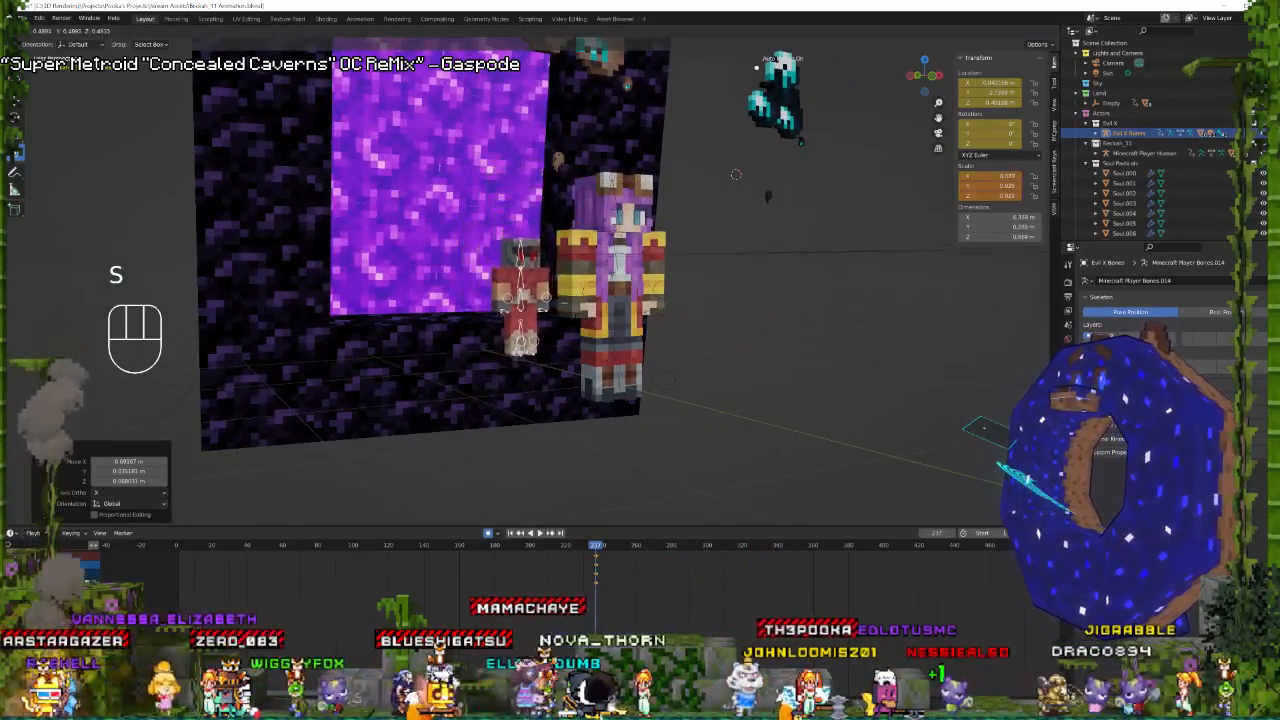
pyautogui.click(550, 272)
pyautogui.press('Tab')
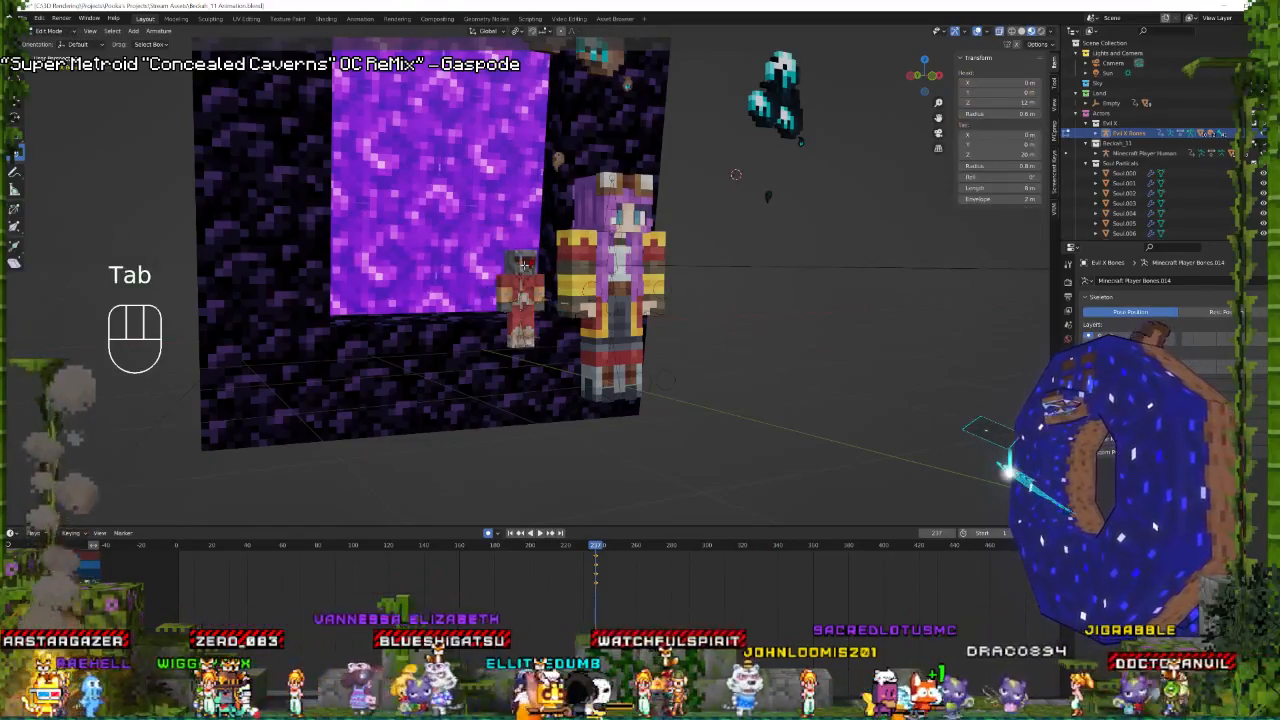
pyautogui.press('s')
pyautogui.press('Escape')
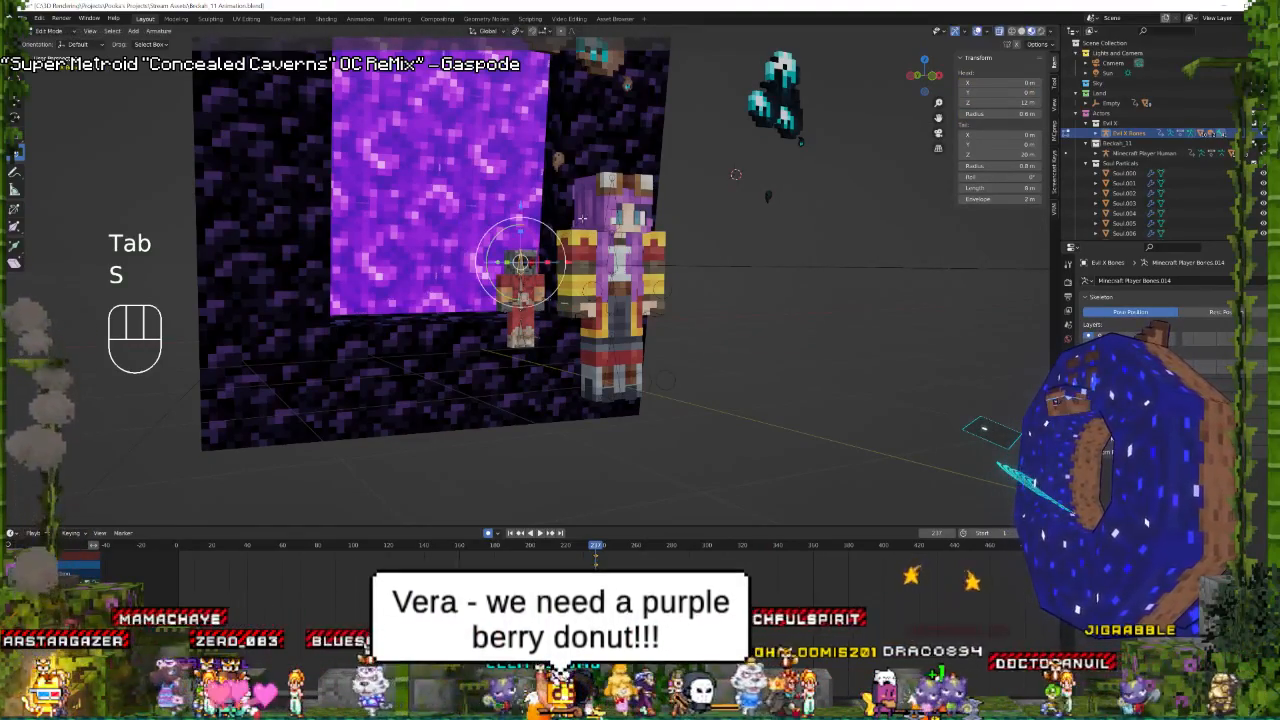
pyautogui.press('Tab')
# Enlarge Evil X's head bone to a scale of about 1.752 in Pose Mode.
pyautogui.hotkey('ctrl', 'Tab')
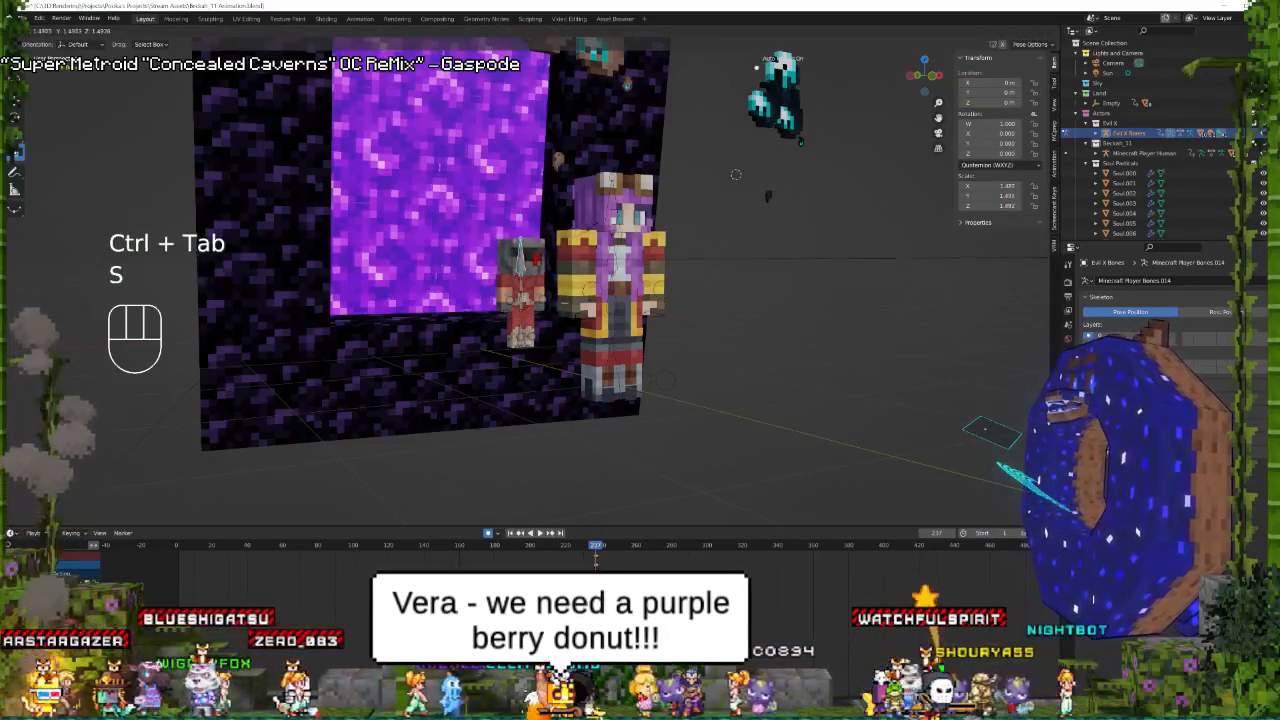
pyautogui.click(531, 380)
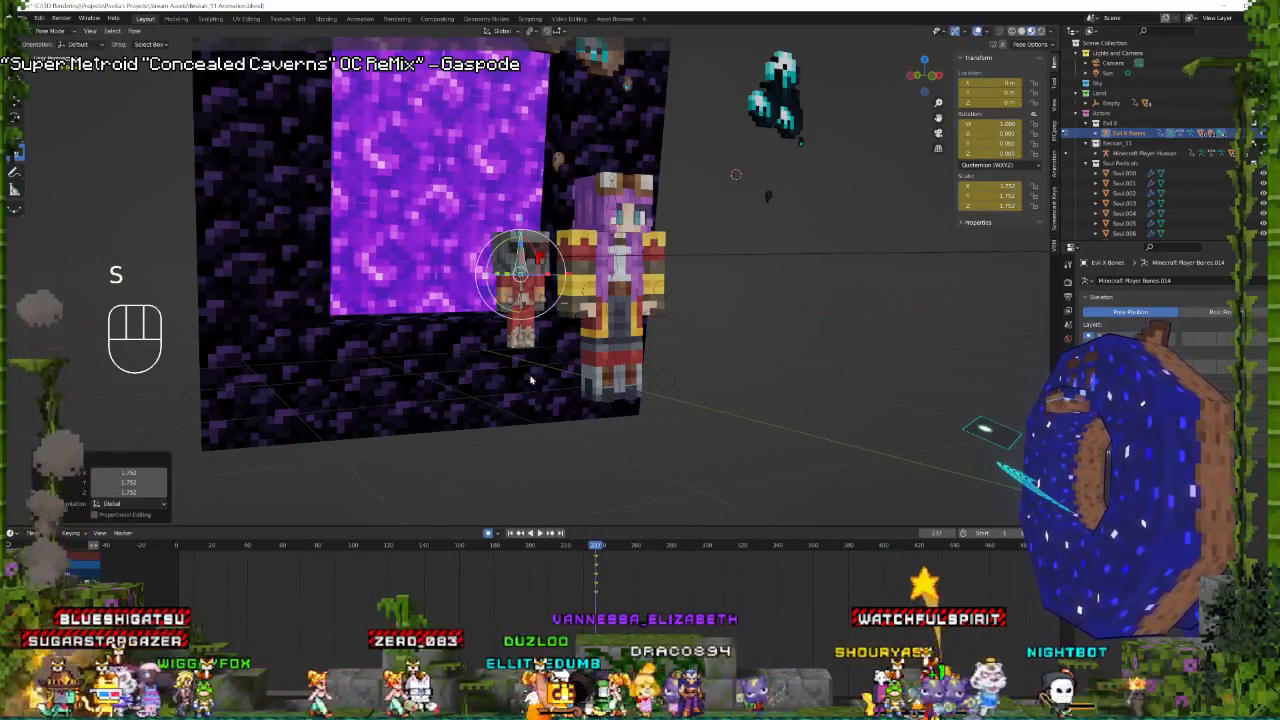
# Move Evil X's foot controls forward and up so the legs bend out in front of the body.
pyautogui.click(525, 352)
pyautogui.moveTo(525, 354); pyautogui.dragTo(558, 360, button='middle')
pyautogui.moveTo(470, 341); pyautogui.dragTo(484, 347)
pyautogui.moveTo(537, 300); pyautogui.dragTo(535, 283)
pyautogui.moveTo(487, 328); pyautogui.dragTo(497, 327)
pyautogui.press('g')
pyautogui.press('z')
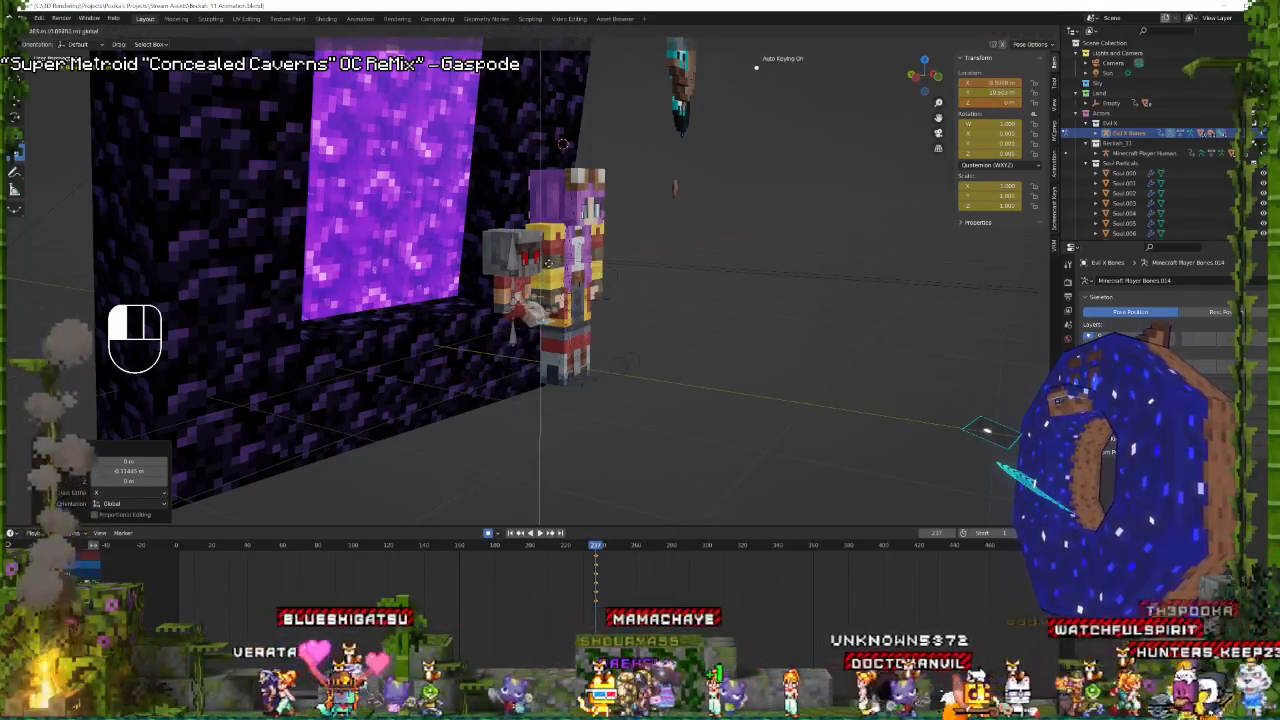
pyautogui.moveTo(559, 270); pyautogui.dragTo(559, 269)
pyautogui.moveTo(605, 314)
pyautogui.mouseDown(button='middle')
pyautogui.moveTo(494, 322)
pyautogui.moveTo(602, 317)
pyautogui.mouseUp(button='middle')
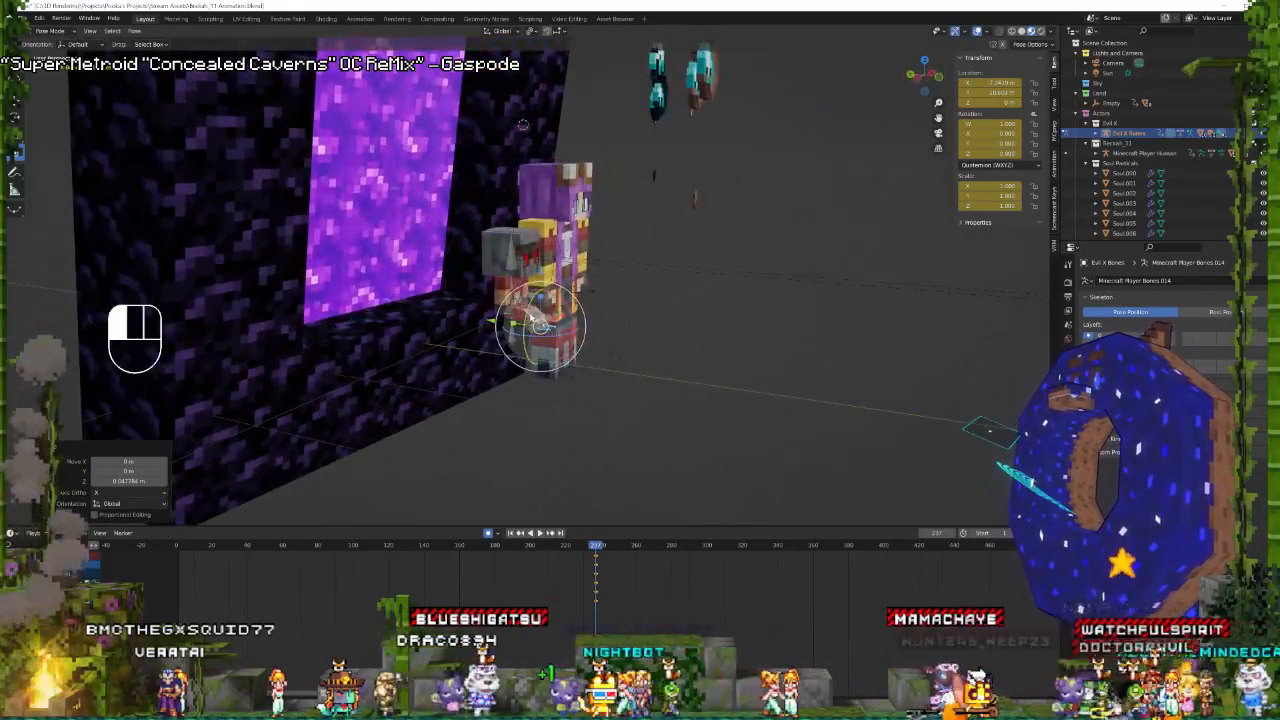
# Raise and spread both of Evil X's hand controls so the arms reach outward from the body.
pyautogui.moveTo(502, 320); pyautogui.dragTo(493, 318)
pyautogui.rightClick(502, 321)
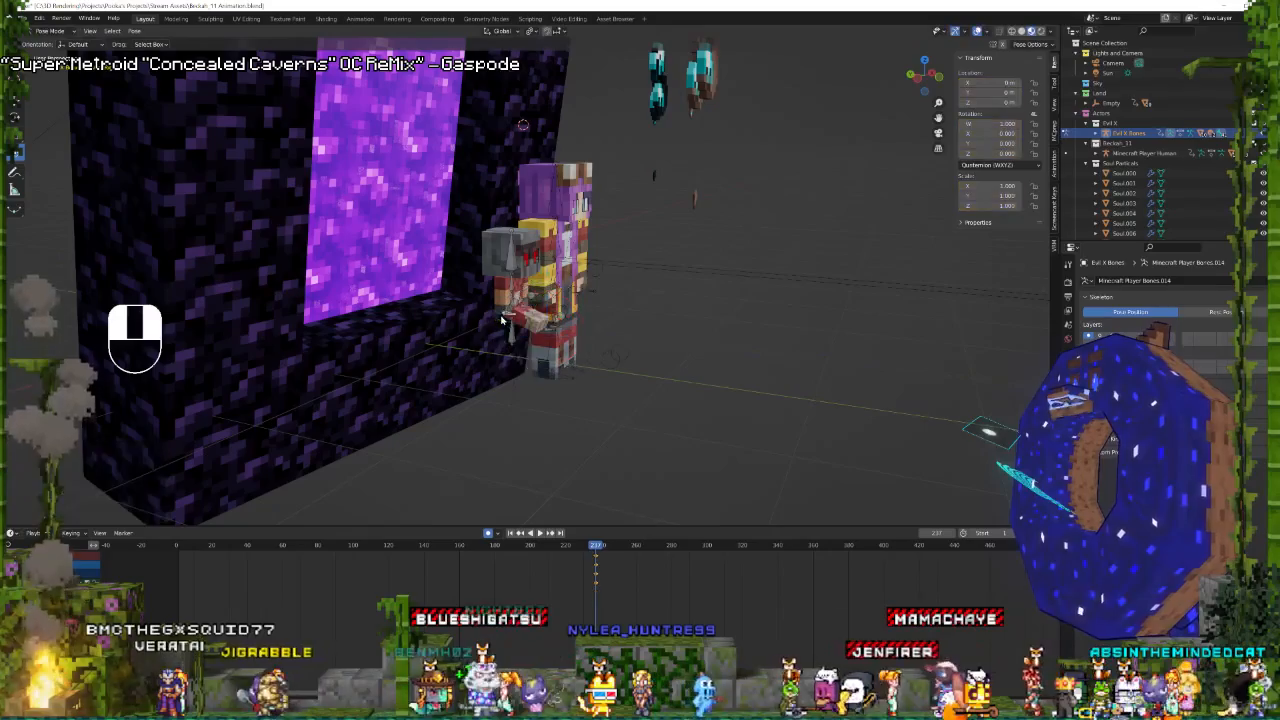
pyautogui.keyDown('shift'); pyautogui.moveTo(537, 303); pyautogui.dragTo(505, 254); pyautogui.keyUp('shift')
pyautogui.moveTo(630, 300); pyautogui.dragTo(542, 308, button='middle')
pyautogui.click(542, 308)
pyautogui.moveTo(541, 252); pyautogui.dragTo(561, 290)
pyautogui.click(475, 307)
pyautogui.keyDown('shift'); pyautogui.moveTo(472, 251); pyautogui.dragTo(503, 247); pyautogui.keyUp('shift')
pyautogui.moveTo(505, 248); pyautogui.dragTo(562, 278, button='middle')
pyautogui.scroll(5, 600, 320)
pyautogui.moveTo(628, 345); pyautogui.dragTo(446, 274, button='middle')
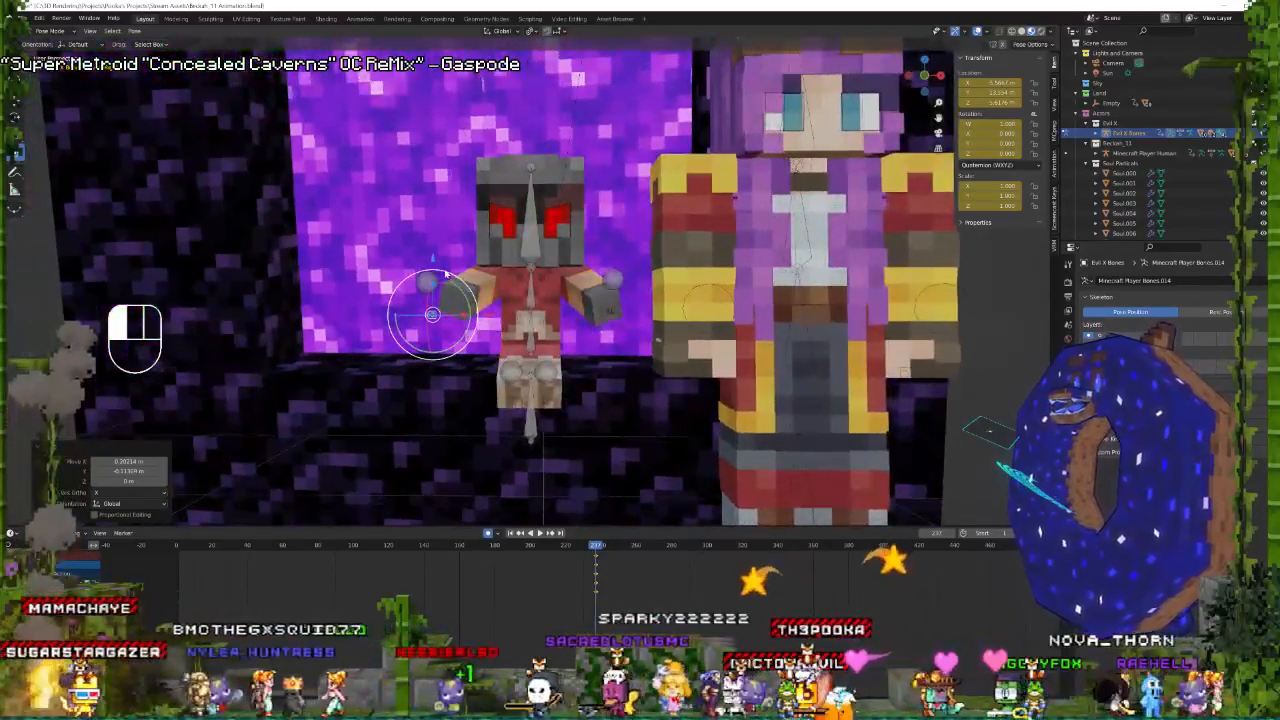
# Select the linked geometry of both arms and legs on Evil X's mesh in Edit Mode, delimited by seams.
pyautogui.hotkey('ctrl', 'Tab')
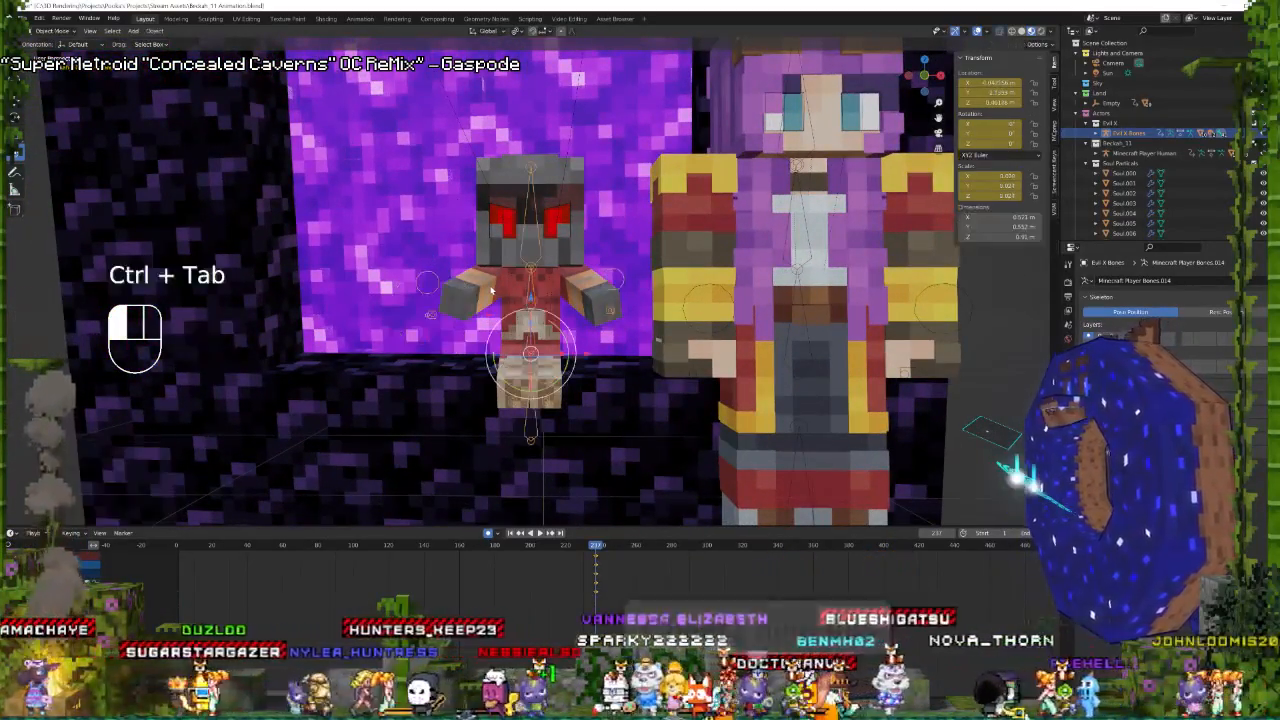
pyautogui.click(551, 310)
pyautogui.press('Tab')
pyautogui.moveTo(557, 313); pyautogui.dragTo(456, 366, button='middle')
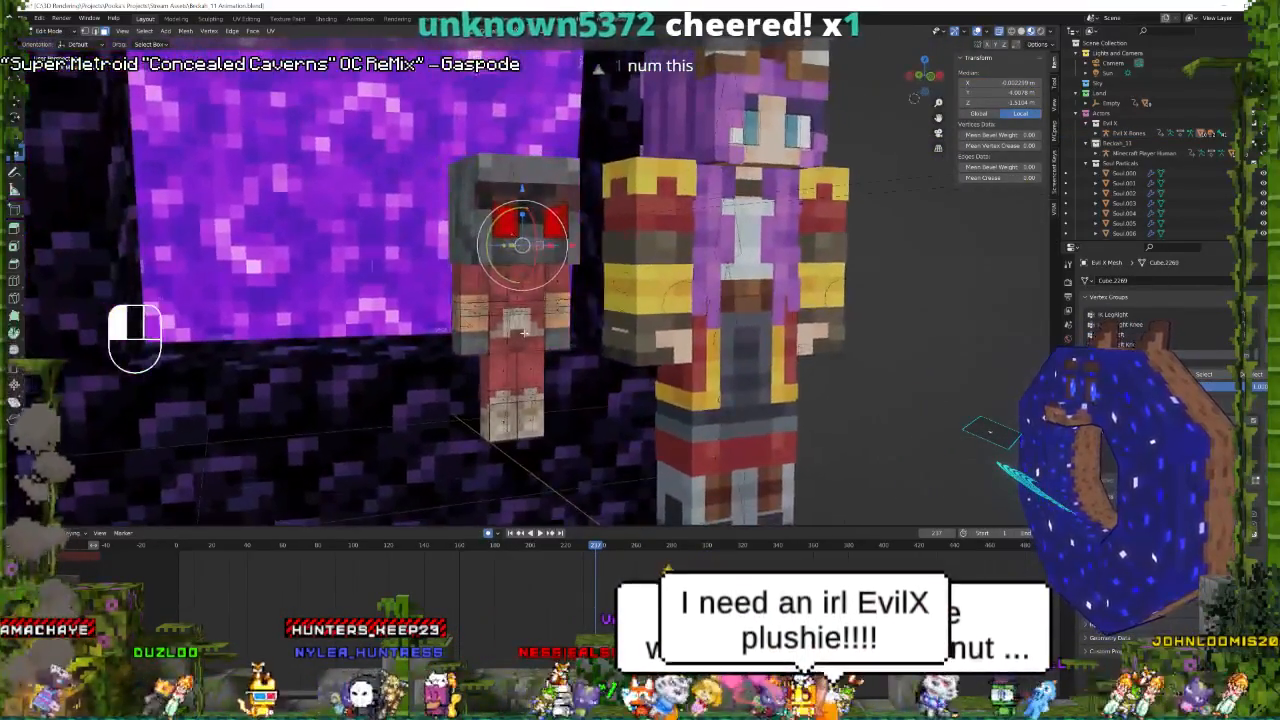
pyautogui.press('c')
pyautogui.scroll(-5, 456, 360)
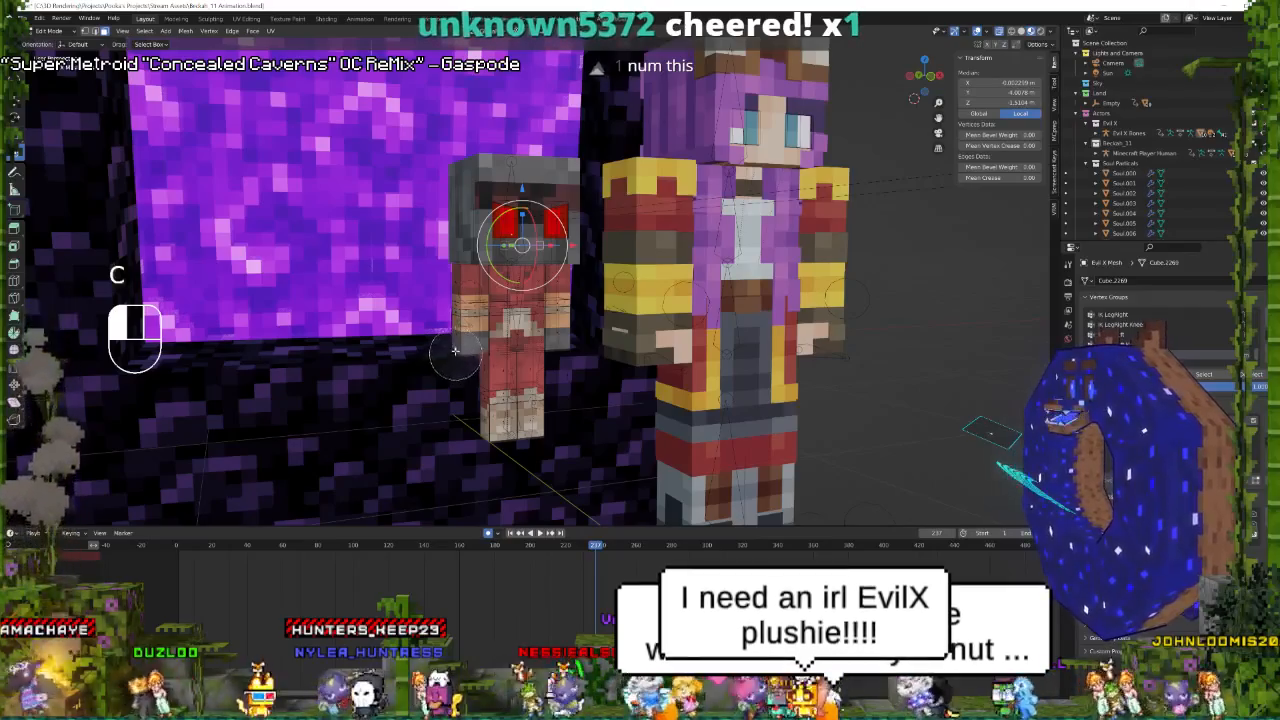
pyautogui.click(458, 332)
pyautogui.click(577, 330)
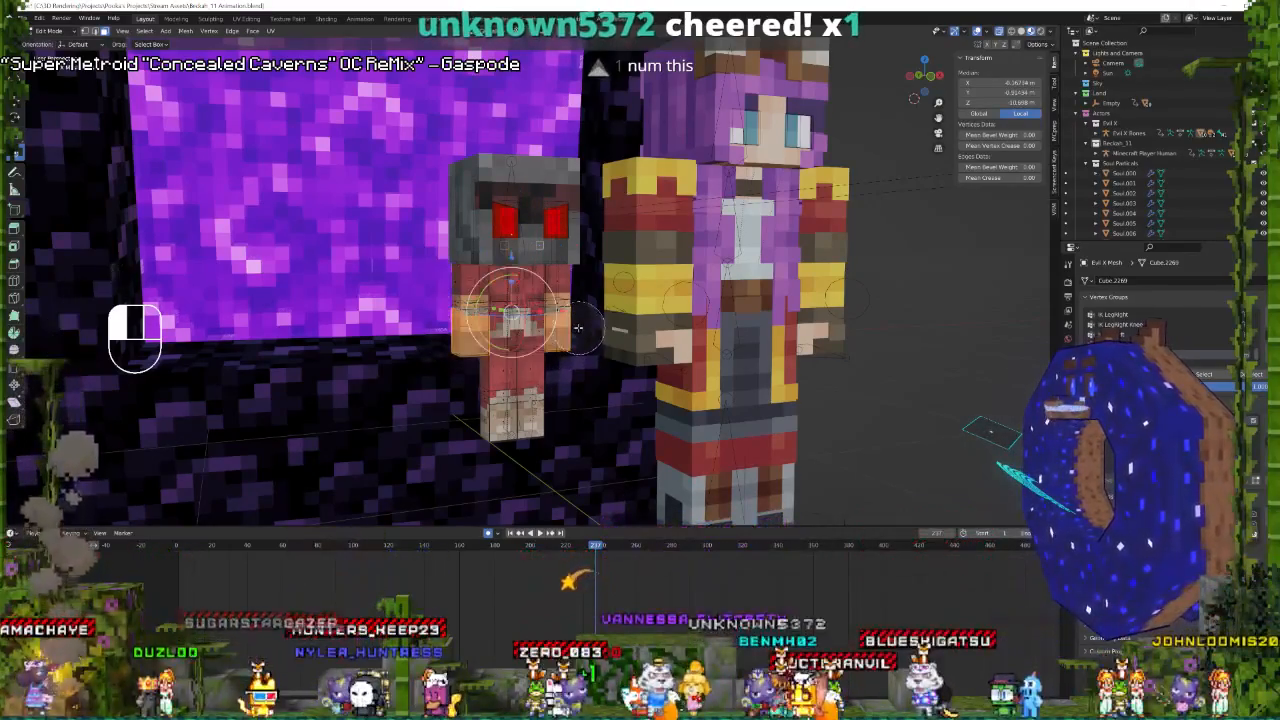
pyautogui.moveTo(546, 410); pyautogui.dragTo(497, 400)
pyautogui.rightClick(498, 401)
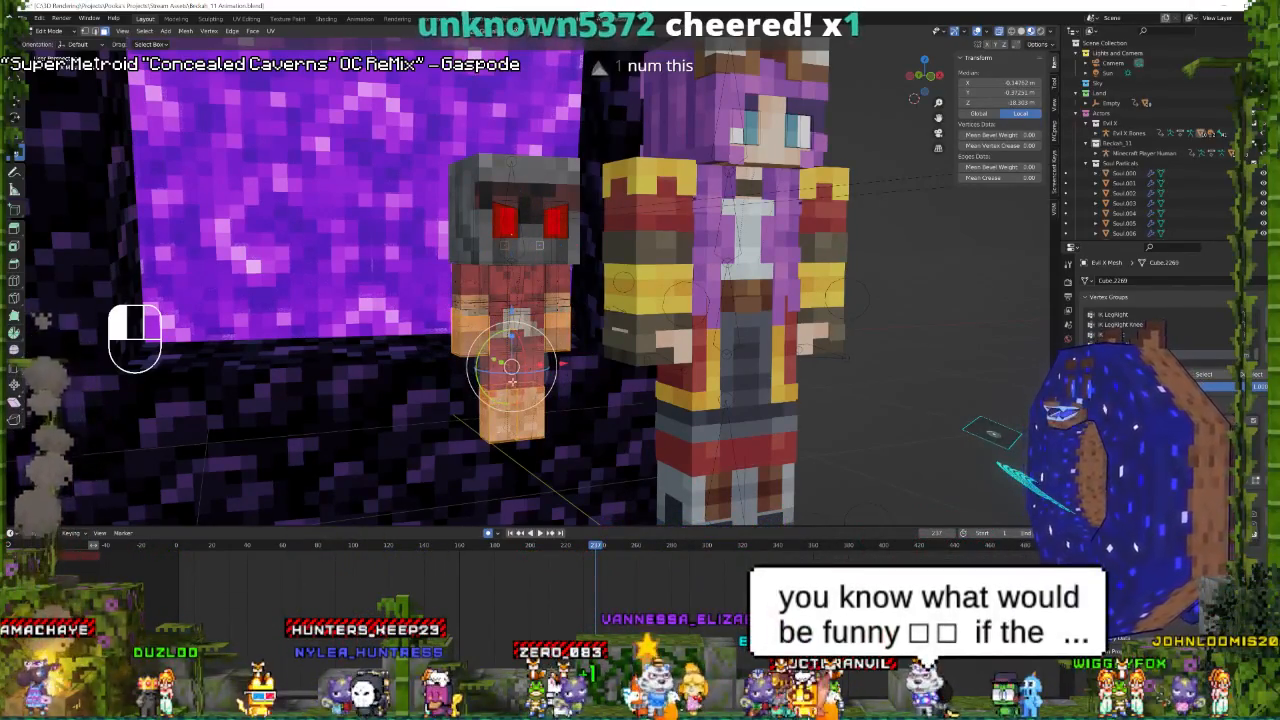
pyautogui.hotkey('ctrl', 'l')
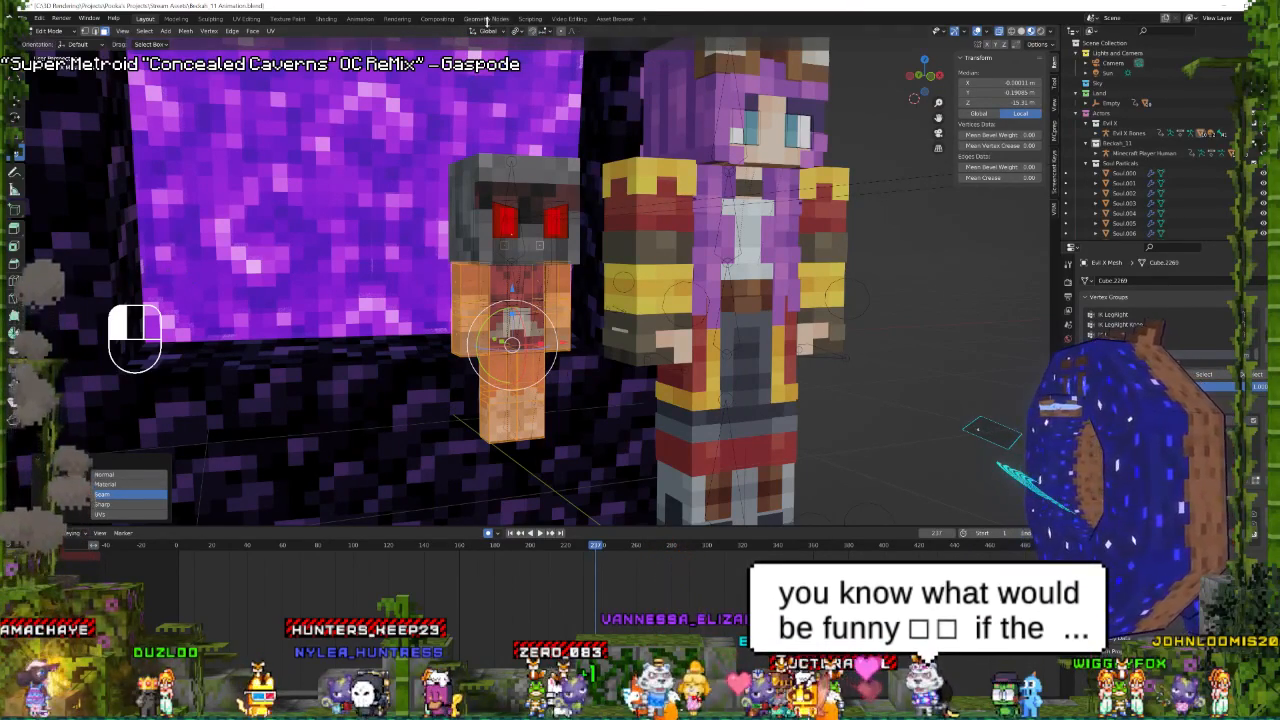
# Thicken Evil X's selected arms and legs slightly with Shrink/Fatten, and leave Edit Mode.
pyautogui.press('F2')
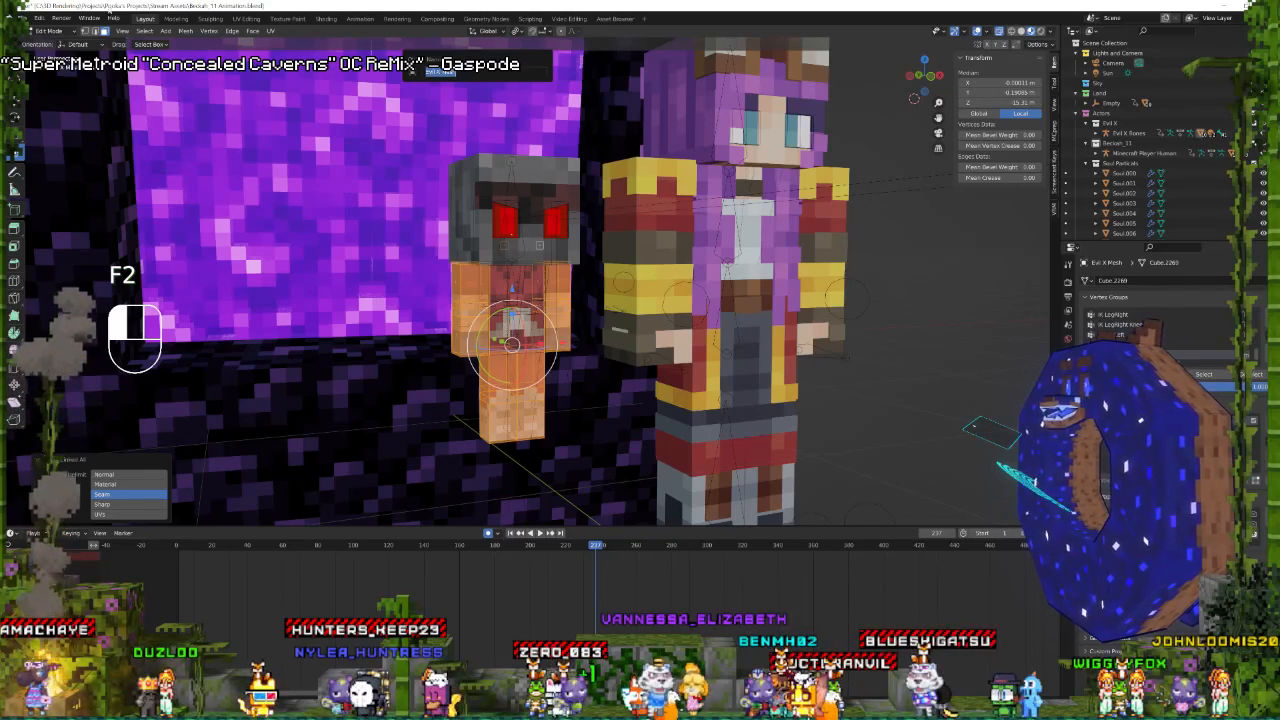
pyautogui.press('F3')
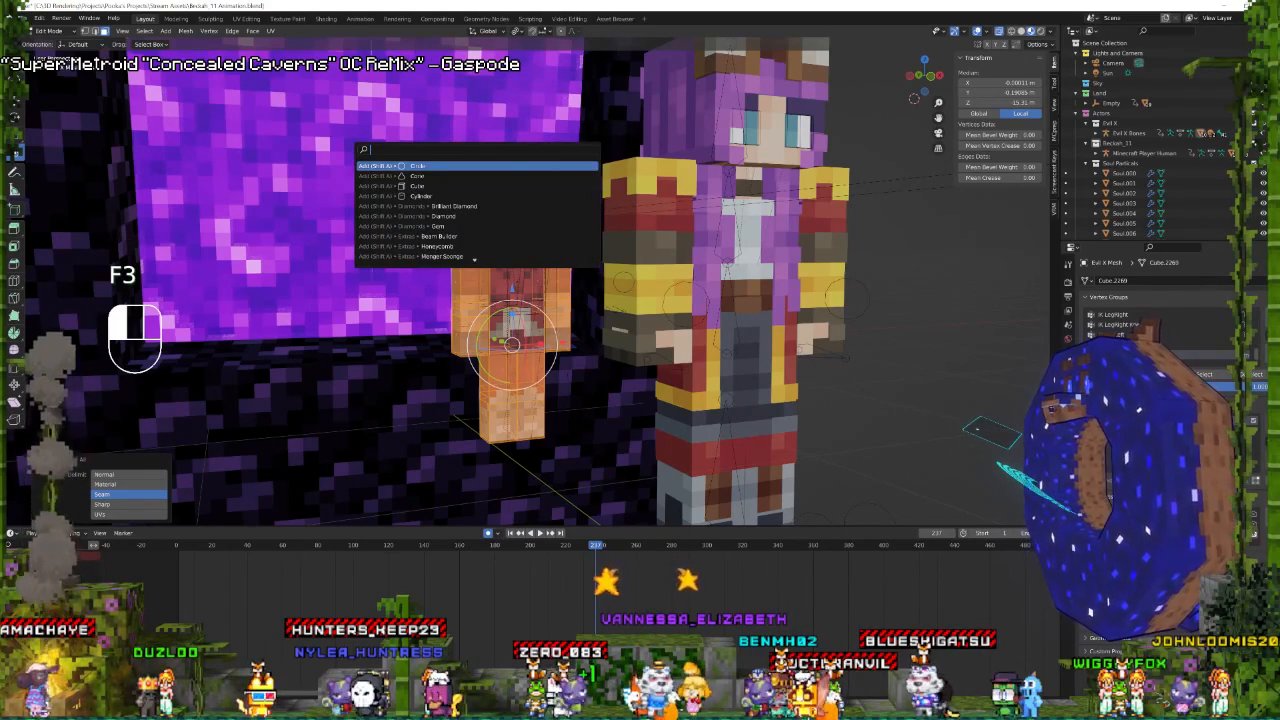
pyautogui.write('fat')
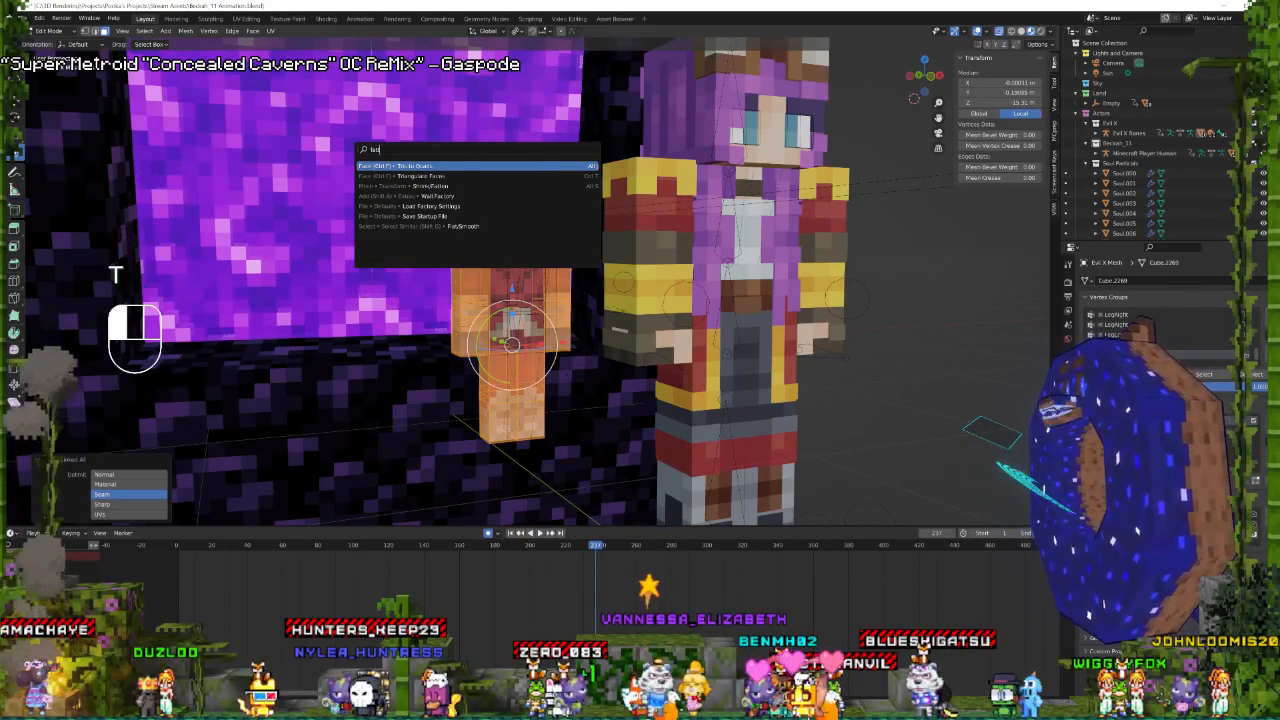
pyautogui.press('Down')
pyautogui.press('Down')
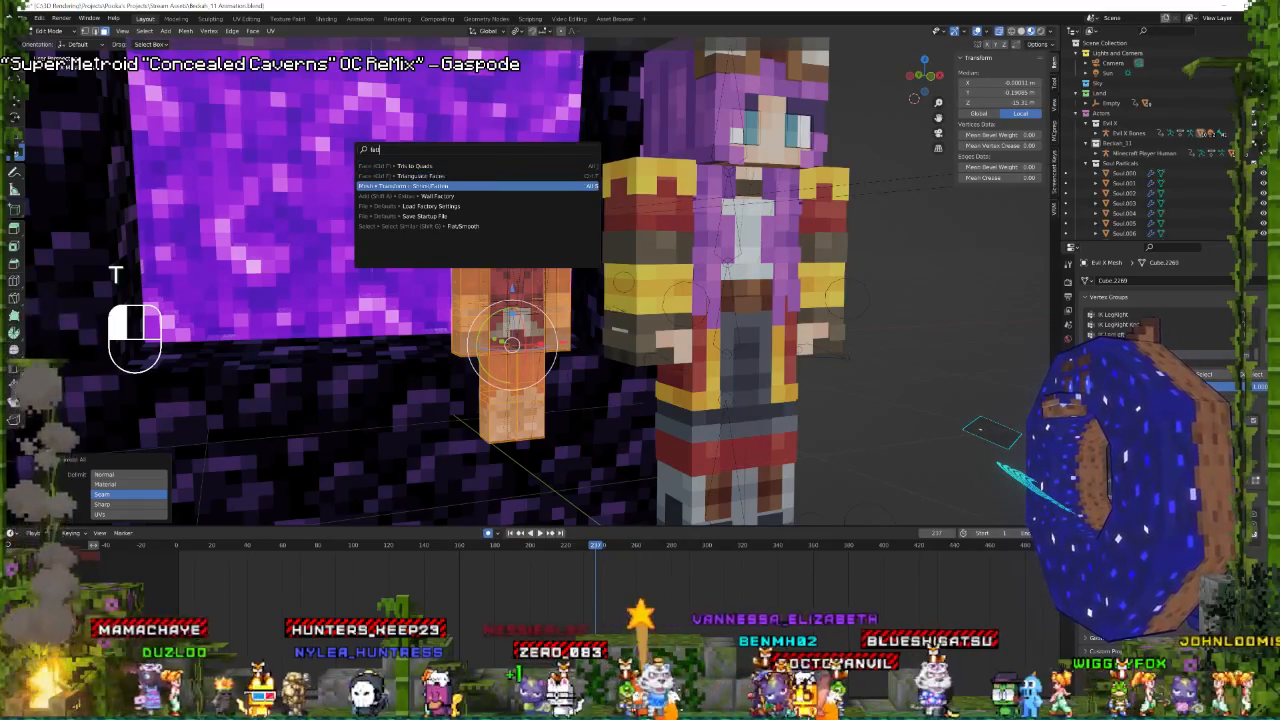
pyautogui.press('Return')
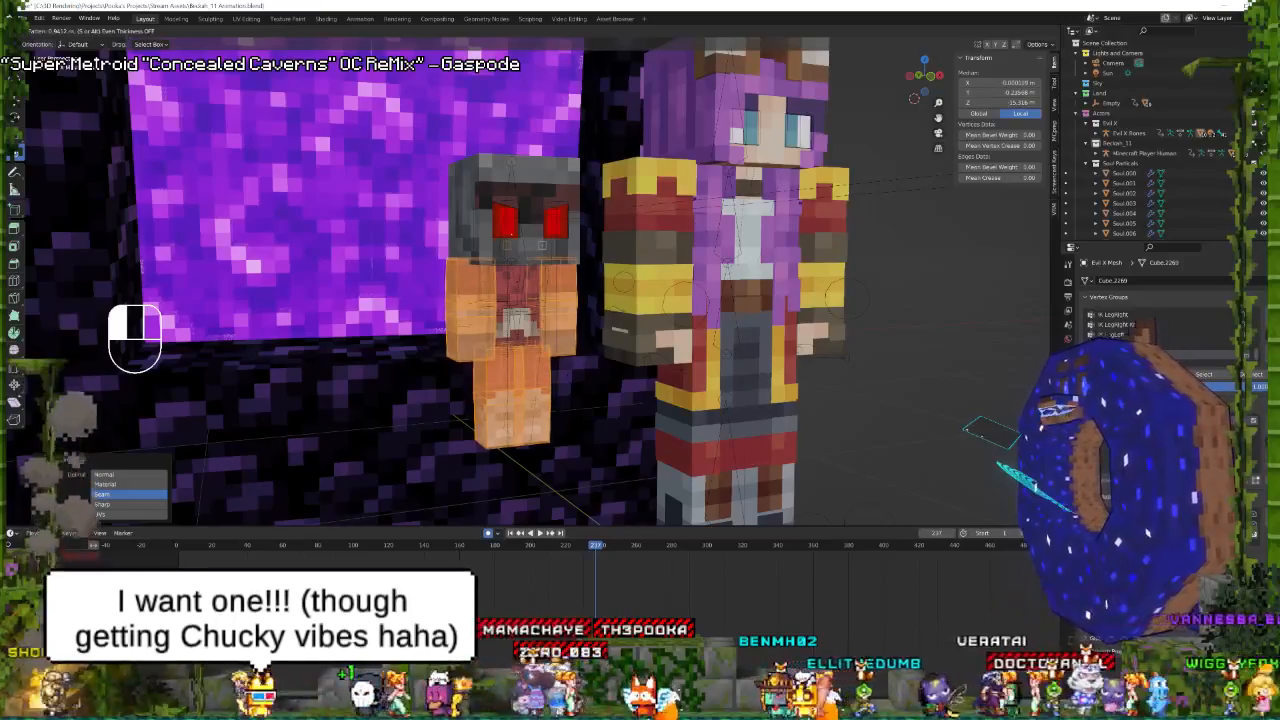
pyautogui.click(371, 47)
pyautogui.press('Tab')
# Adjust Evil X's foot control in Pose Mode with a small sideways movement, and return to Object Mode.
pyautogui.moveTo(530, 258); pyautogui.dragTo(510, 238, button='middle')
pyautogui.click(562, 418)
pyautogui.hotkey('ctrl', 'Tab')
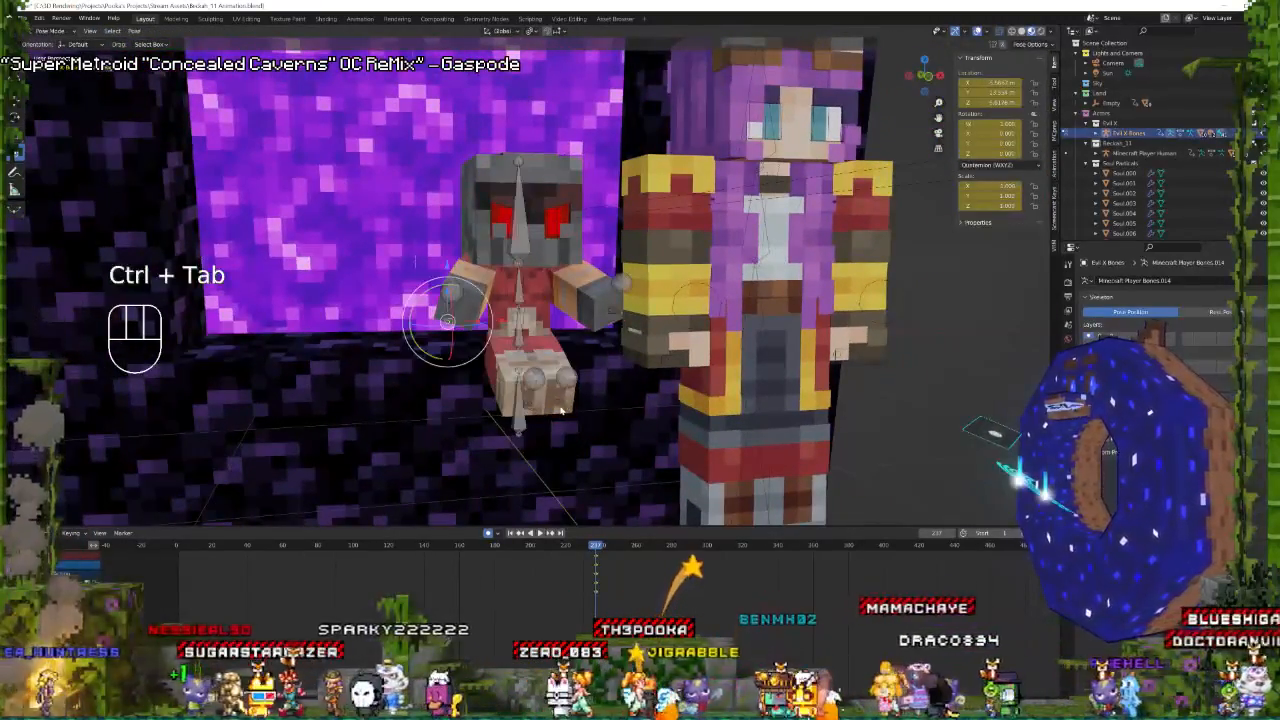
pyautogui.click(561, 408)
pyautogui.keyDown('shift'); pyautogui.moveTo(557, 346); pyautogui.dragTo(501, 346); pyautogui.keyUp('shift')
pyautogui.rightClick(530, 405)
pyautogui.moveTo(507, 312); pyautogui.dragTo(468, 292, button='middle')
pyautogui.hotkey('ctrl', 'Tab')
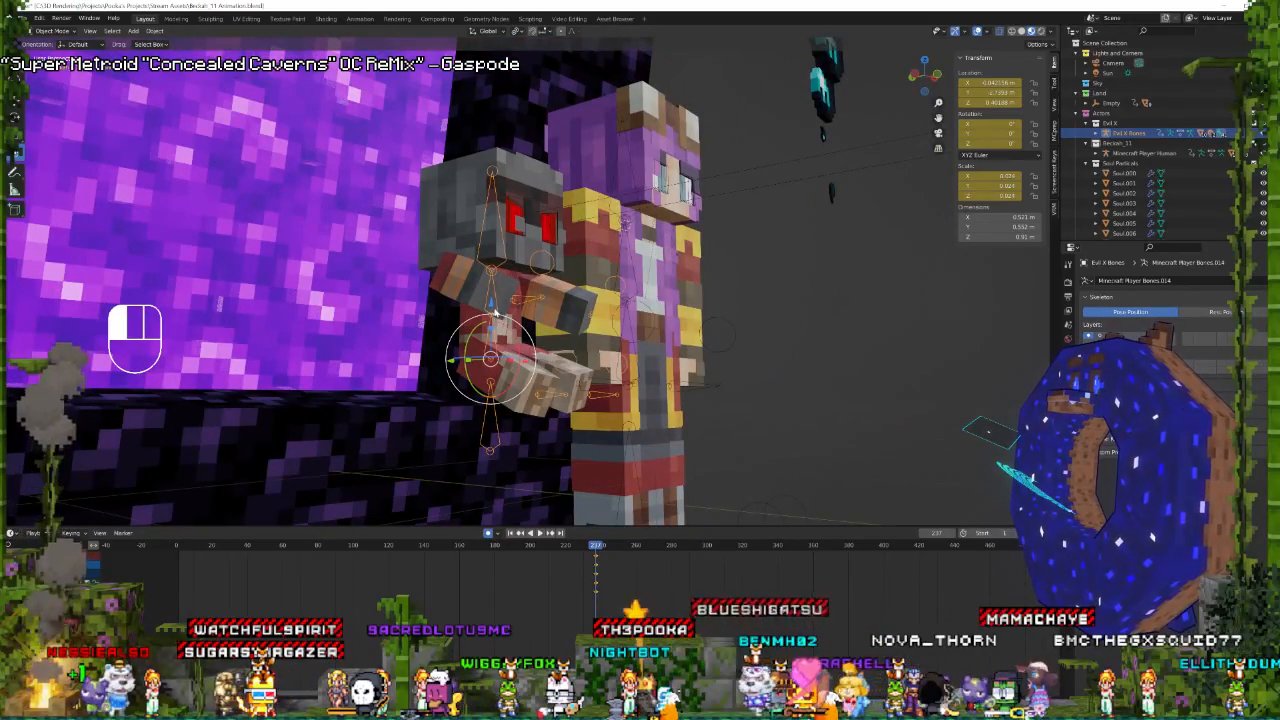
# Move Evil X's armature away from the portal to stand just in front of the larger character's arm.
pyautogui.moveTo(493, 361); pyautogui.dragTo(625, 405)
pyautogui.moveTo(625, 405); pyautogui.dragTo(528, 364, button='middle')
pyautogui.scroll(2, 446, 367)
# Show the larger character's limb bones and parent Evil X's armature to that rig with the lower arm bone active.
pyautogui.keyDown('shift'); pyautogui.click(528, 364); pyautogui.keyUp('shift')
pyautogui.click(1096, 338)
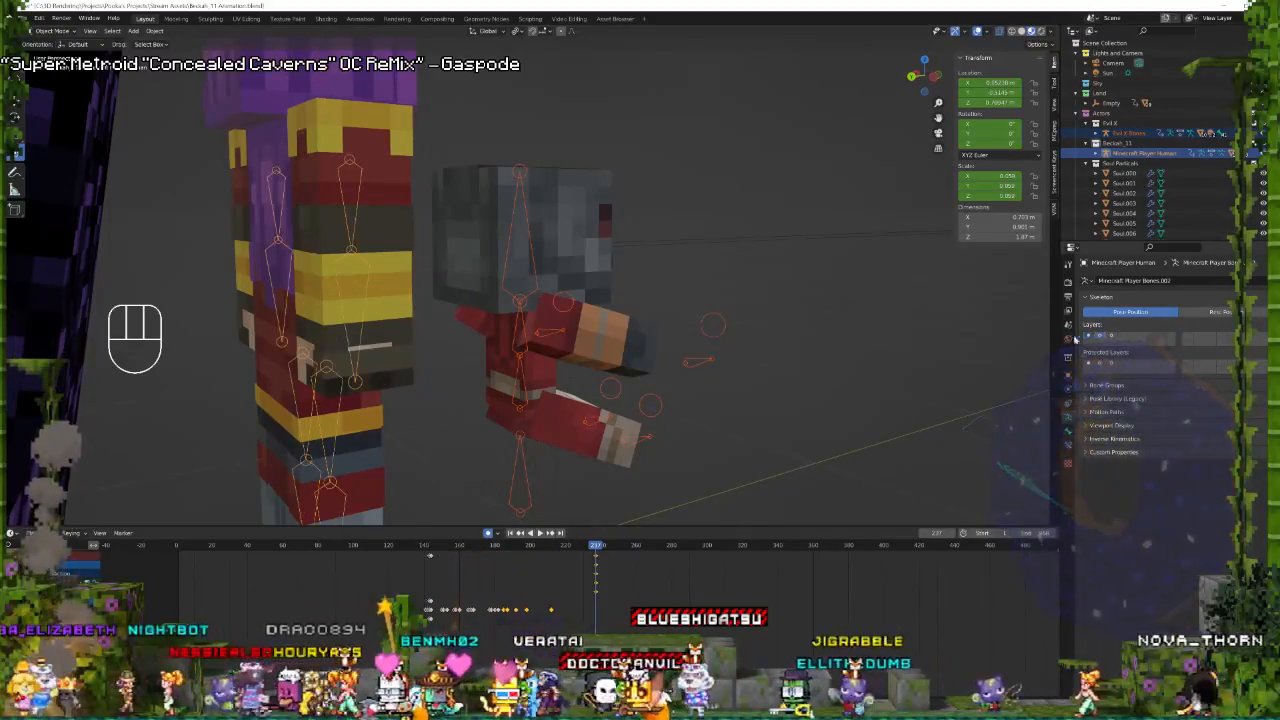
pyautogui.hotkey('ctrl', 'Tab')
pyautogui.click(350, 215)
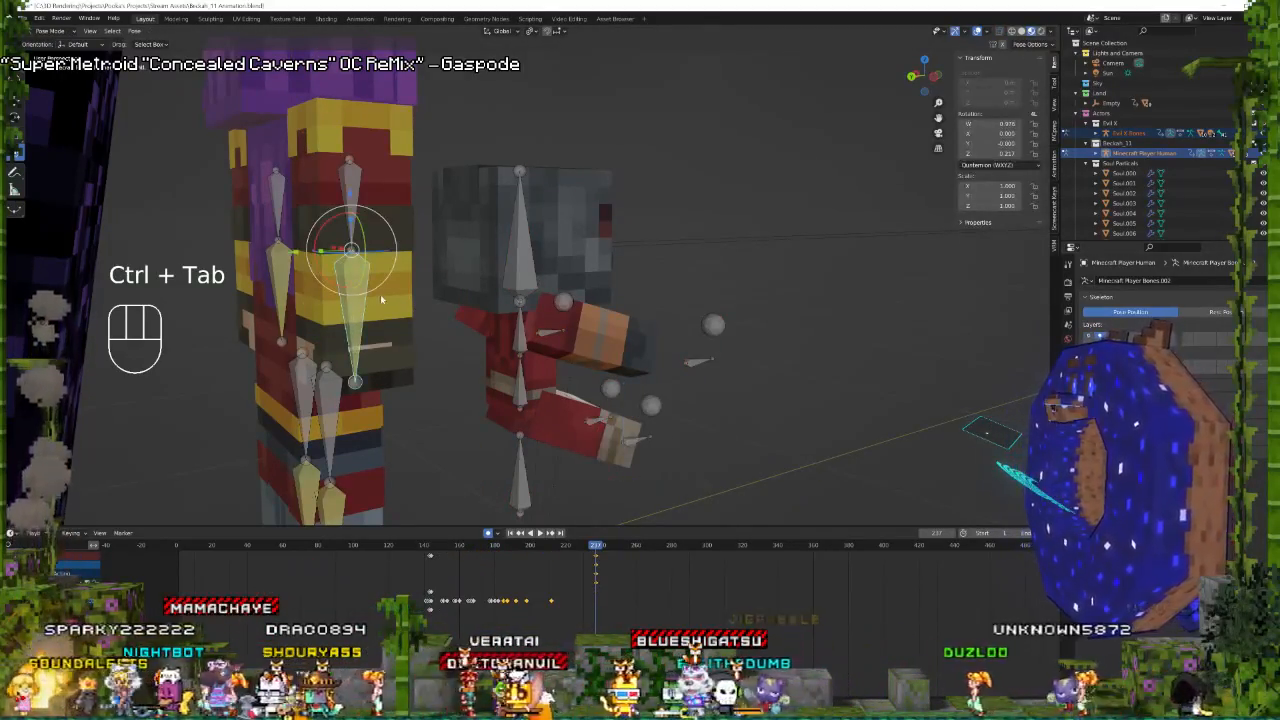
pyautogui.hotkey('ctrl', 'p')
pyautogui.click(349, 297)
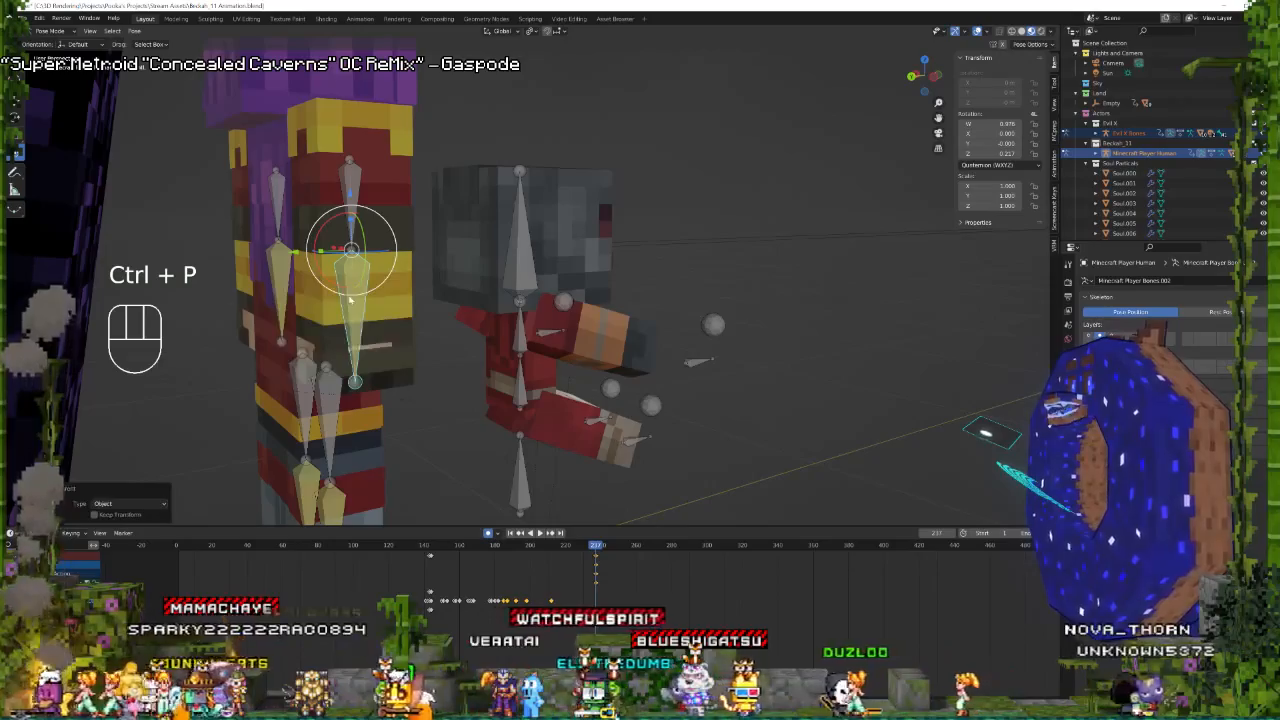
pyautogui.hotkey('ctrl', 'Tab')
# Move Evil X's armature up against the larger character's arm and tilt it slightly with a free rotation.
pyautogui.rightClick(525, 392)
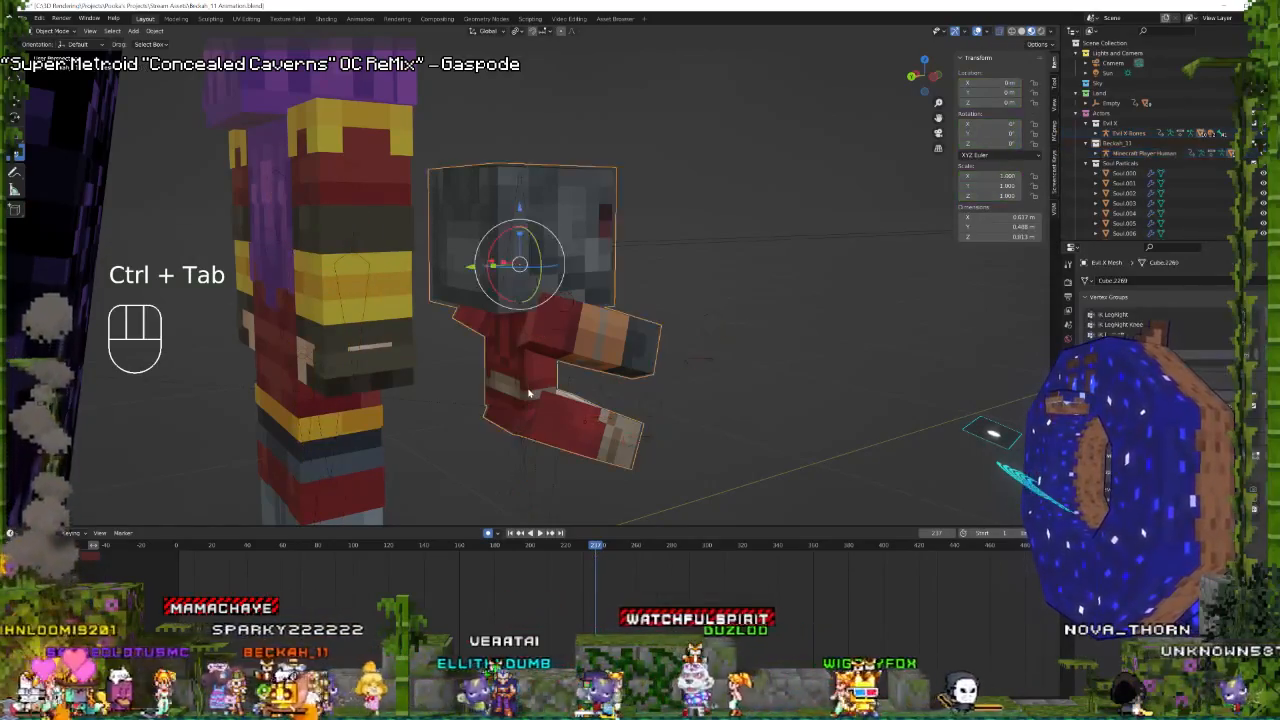
pyautogui.keyDown('shift'); pyautogui.moveTo(520, 355); pyautogui.dragTo(414, 342); pyautogui.keyUp('shift')
pyautogui.press('r')
pyautogui.press('r')
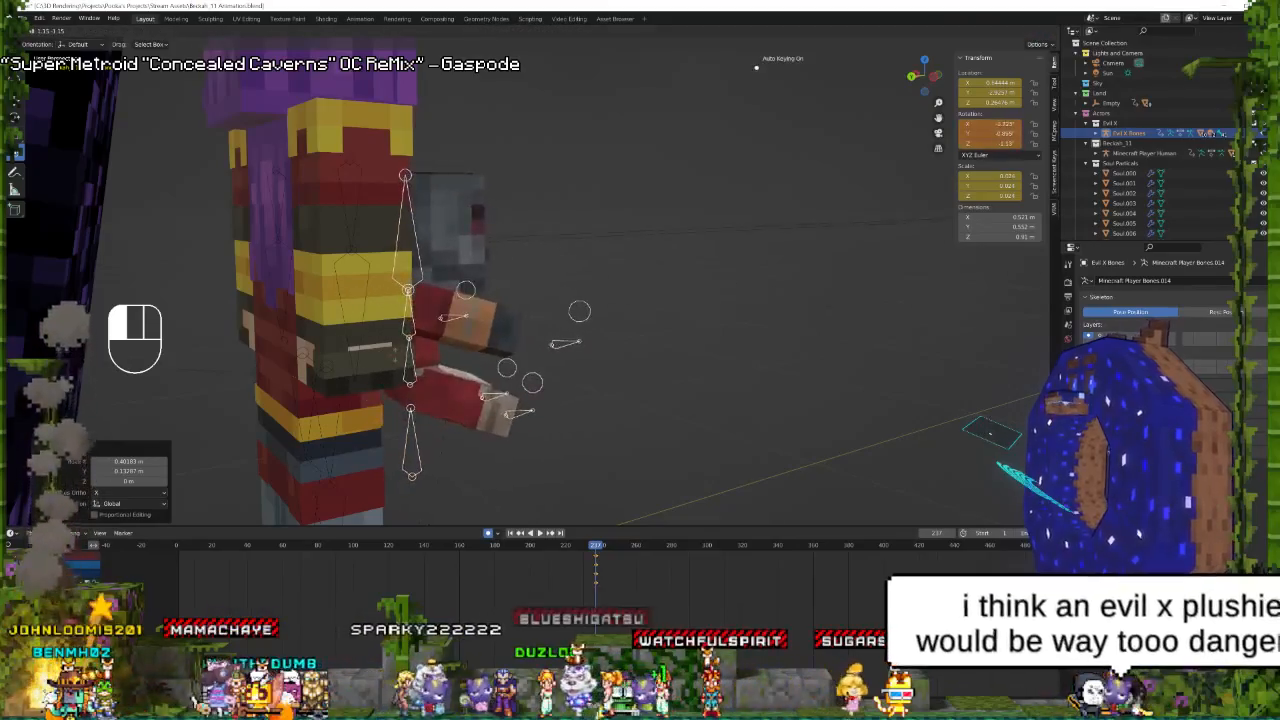
pyautogui.click(399, 356)
# Rotate Evil X about the X axis to lie face down, and move it under the larger character's arm.
pyautogui.press('r')
pyautogui.press('x')
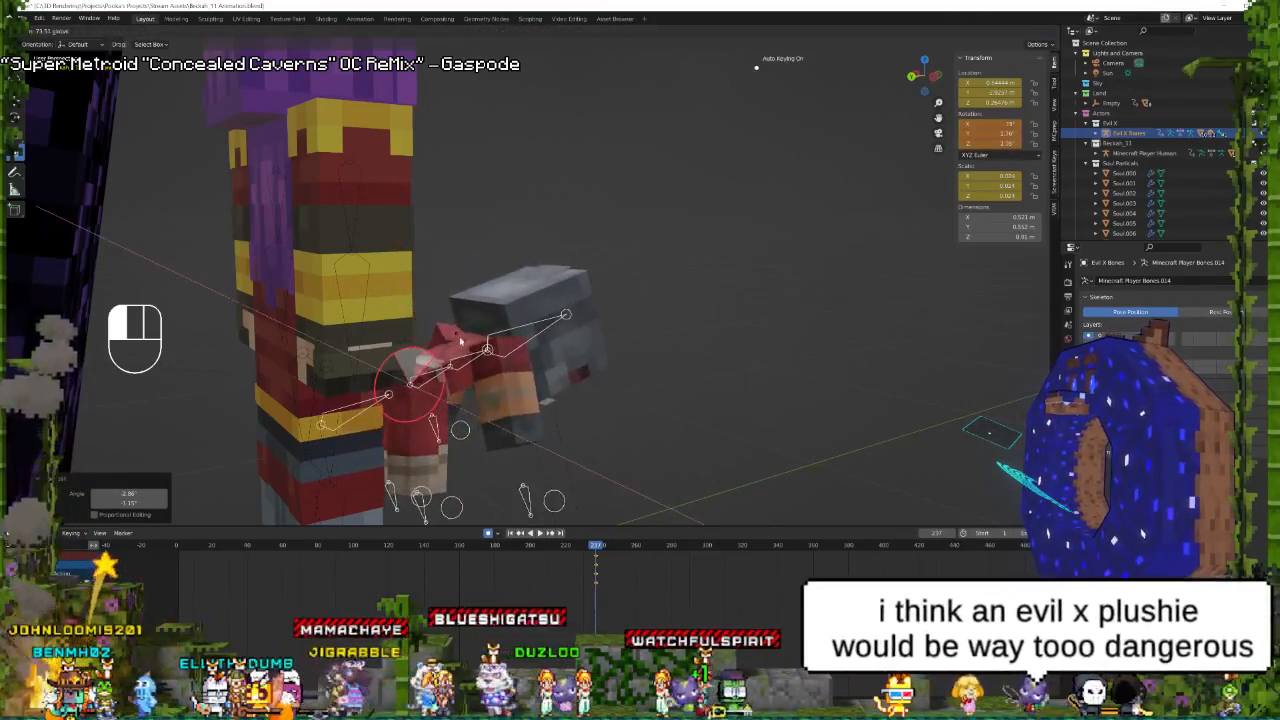
pyautogui.click(405, 375)
pyautogui.keyDown('shift'); pyautogui.moveTo(405, 375); pyautogui.dragTo(328, 375); pyautogui.keyUp('shift')
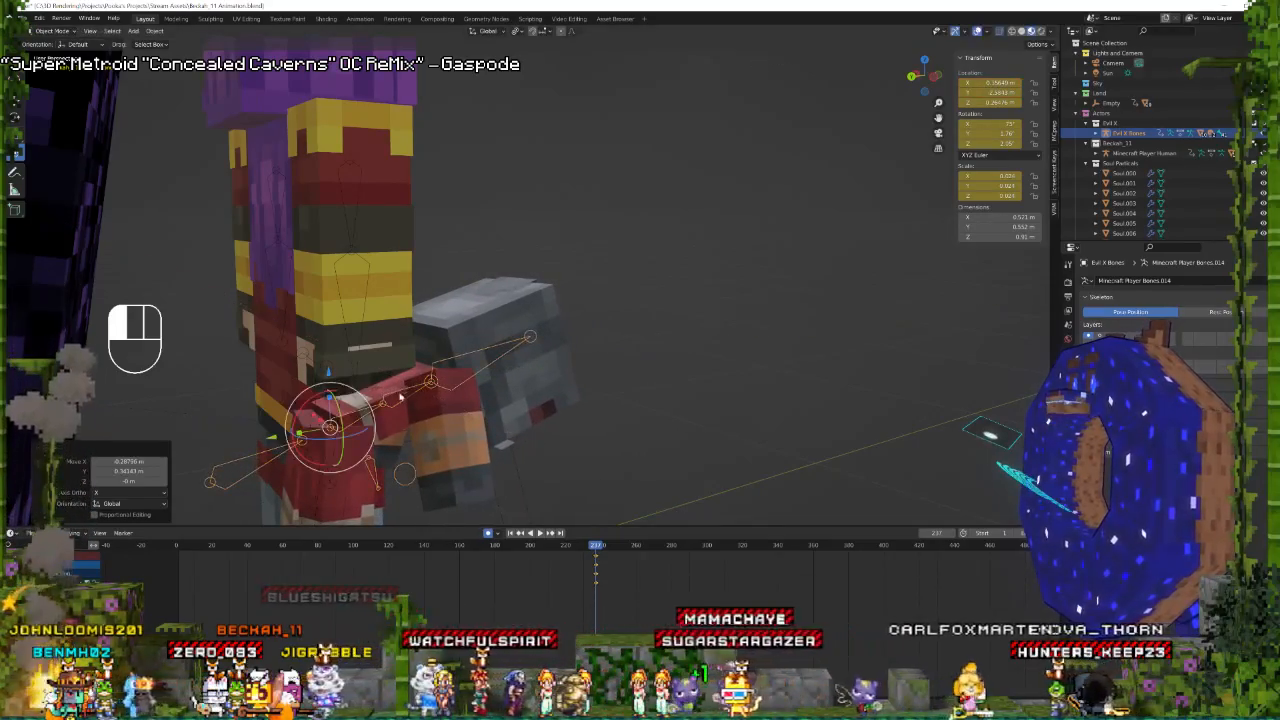
# Save the file from the camera view, play through the animation, and undo the frame change.
pyautogui.moveTo(477, 389); pyautogui.dragTo(374, 380, button='middle')
pyautogui.press('KP_0')
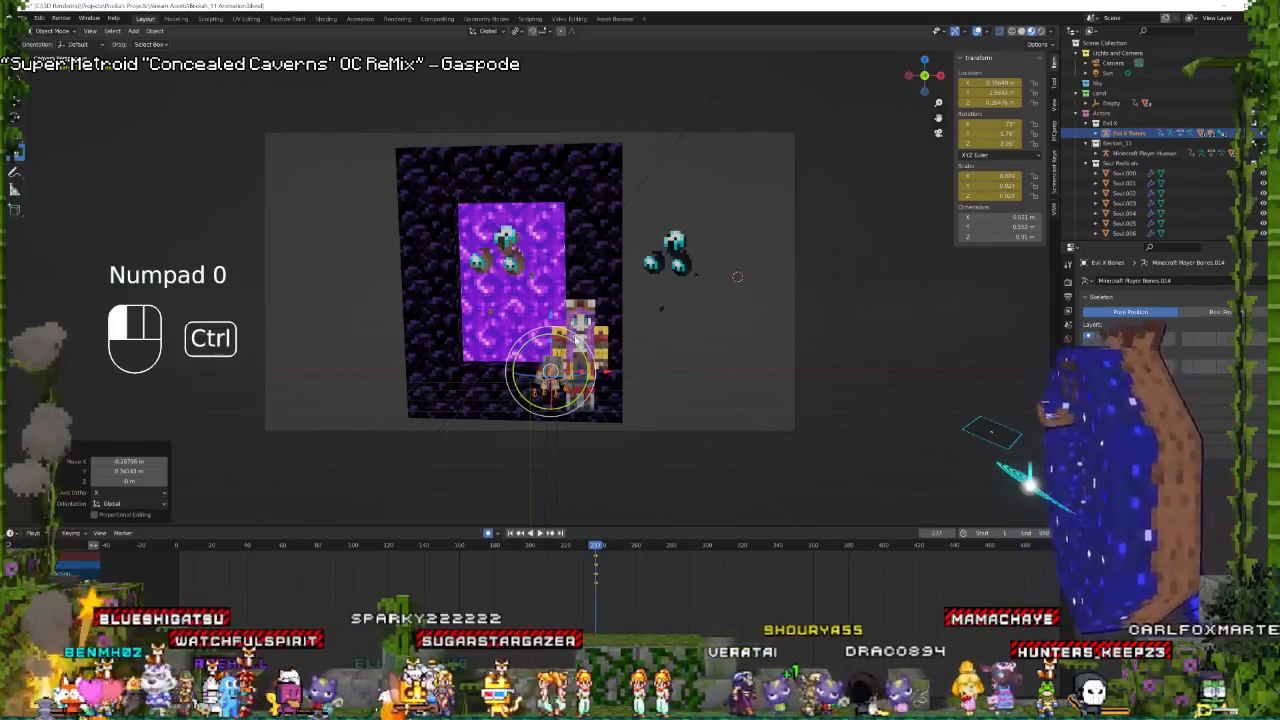
pyautogui.hotkey('ctrl', 's')
pyautogui.click(298, 565)
pyautogui.press('space')
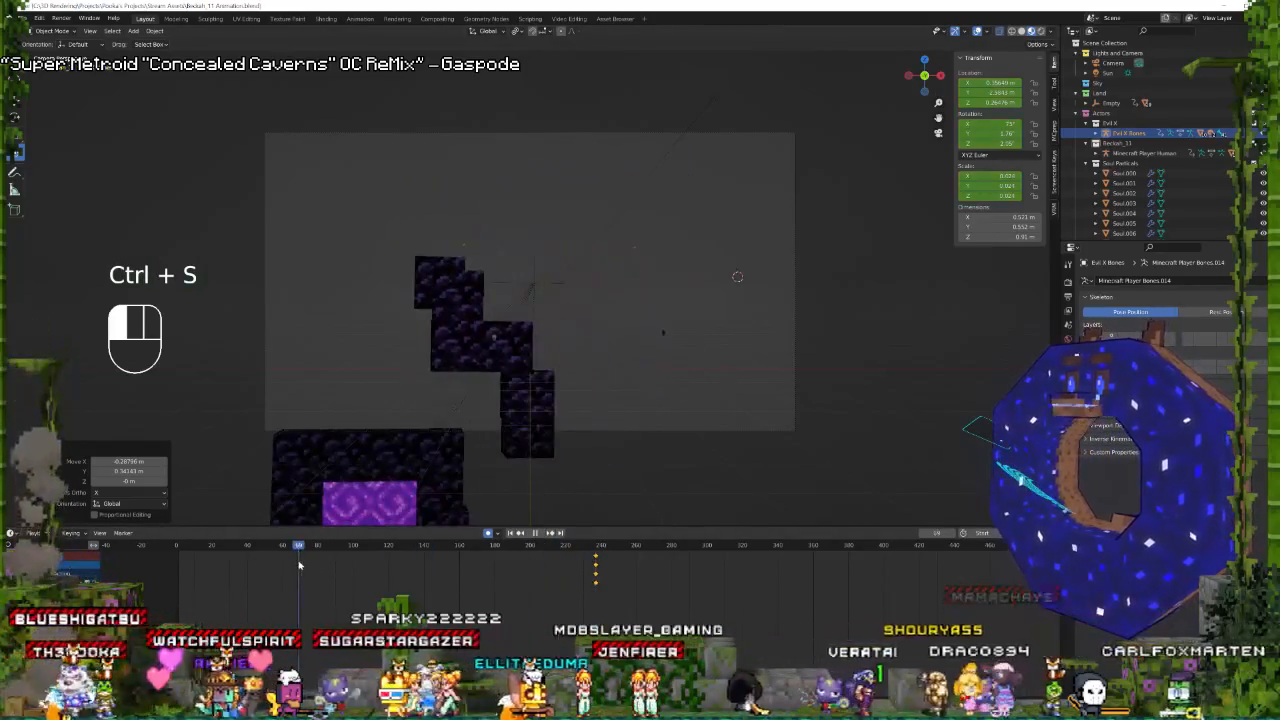
pyautogui.moveTo(298, 565); pyautogui.dragTo(471, 567)
pyautogui.hotkey('ctrl', 'z')
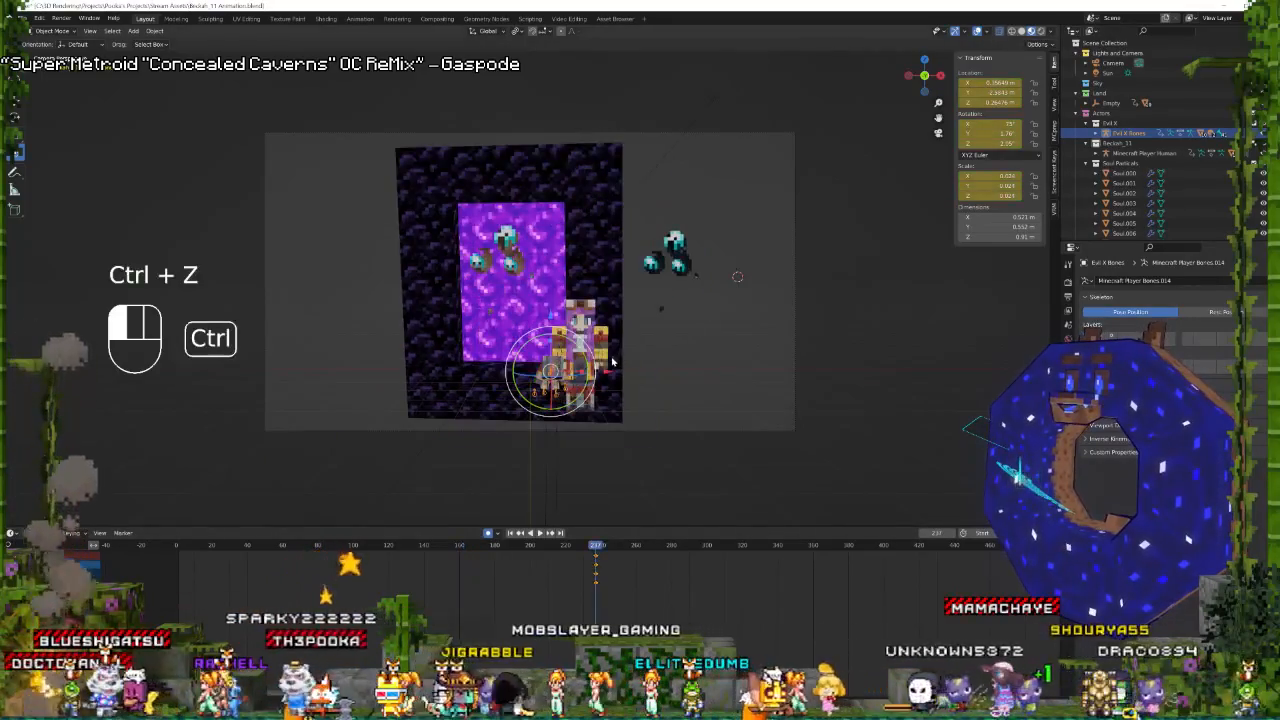
# Parent Evil X's armature to the larger character's arm bone again from Pose Mode, and return to Object Mode.
pyautogui.moveTo(574, 394); pyautogui.dragTo(510, 403, button='middle')
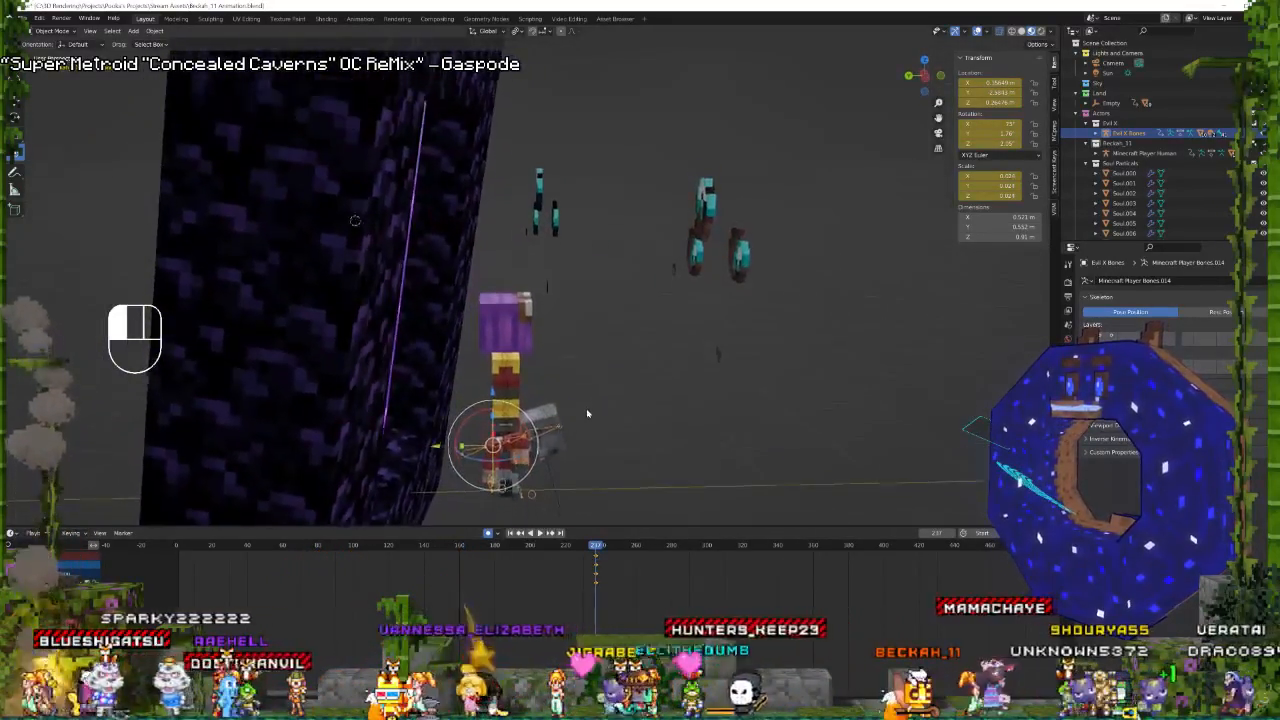
pyautogui.click(510, 403)
pyautogui.hotkey('ctrl', 'Tab')
pyautogui.moveTo(510, 403); pyautogui.dragTo(554, 385, button='middle')
pyautogui.hotkey('ctrl', 'p')
pyautogui.click(528, 461)
pyautogui.hotkey('ctrl', 'Tab')
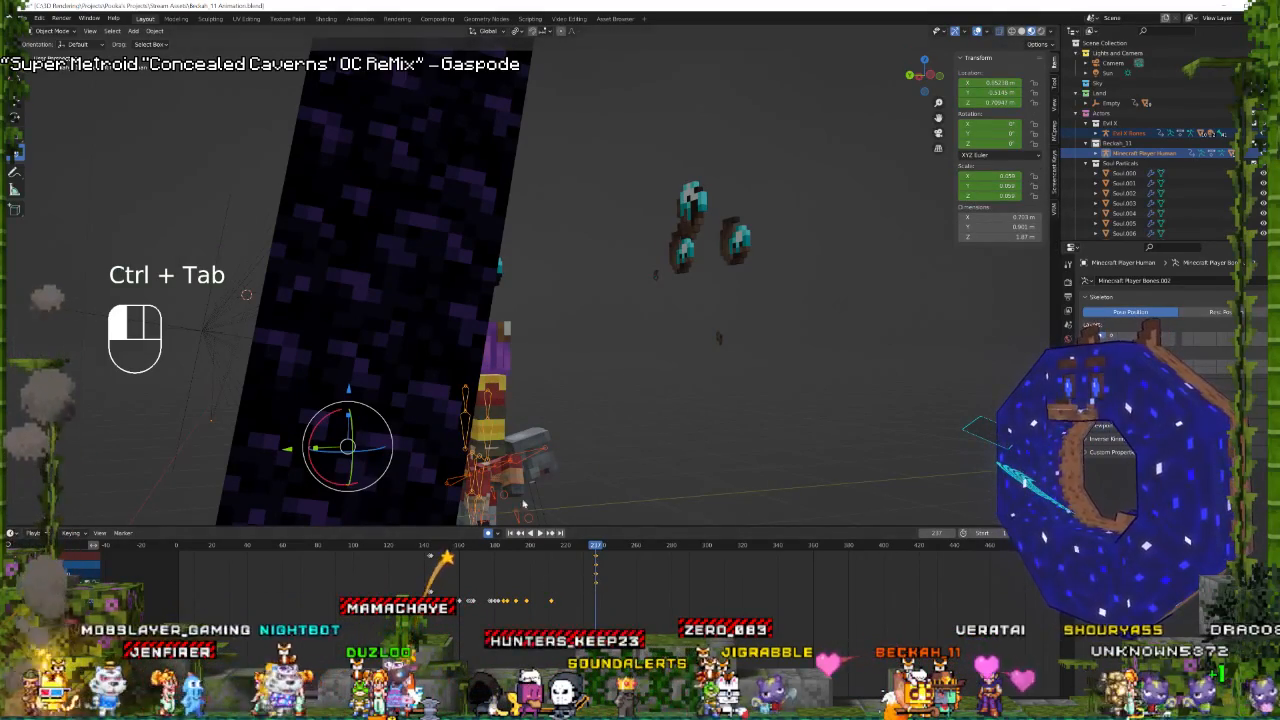
# Play the hop out of the portal through the camera to check how Evil X follows the character.
pyautogui.press('space')
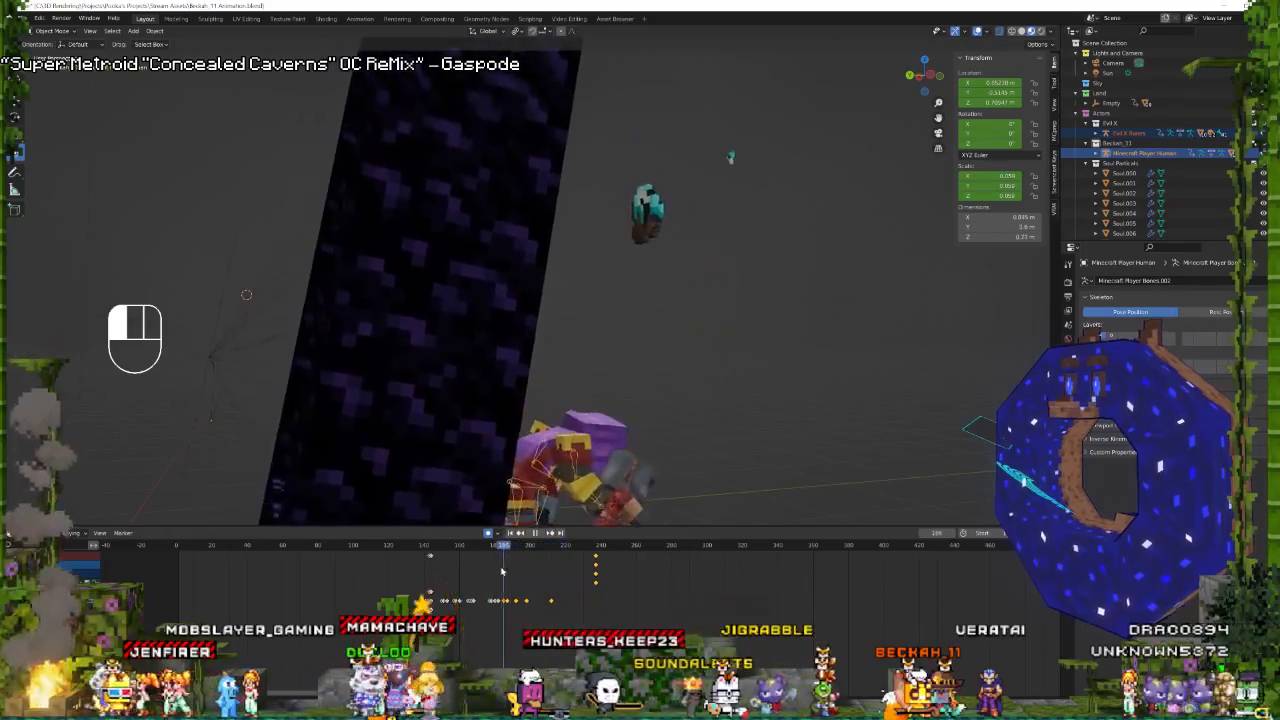
pyautogui.press('KP_0')
pyautogui.press('space')
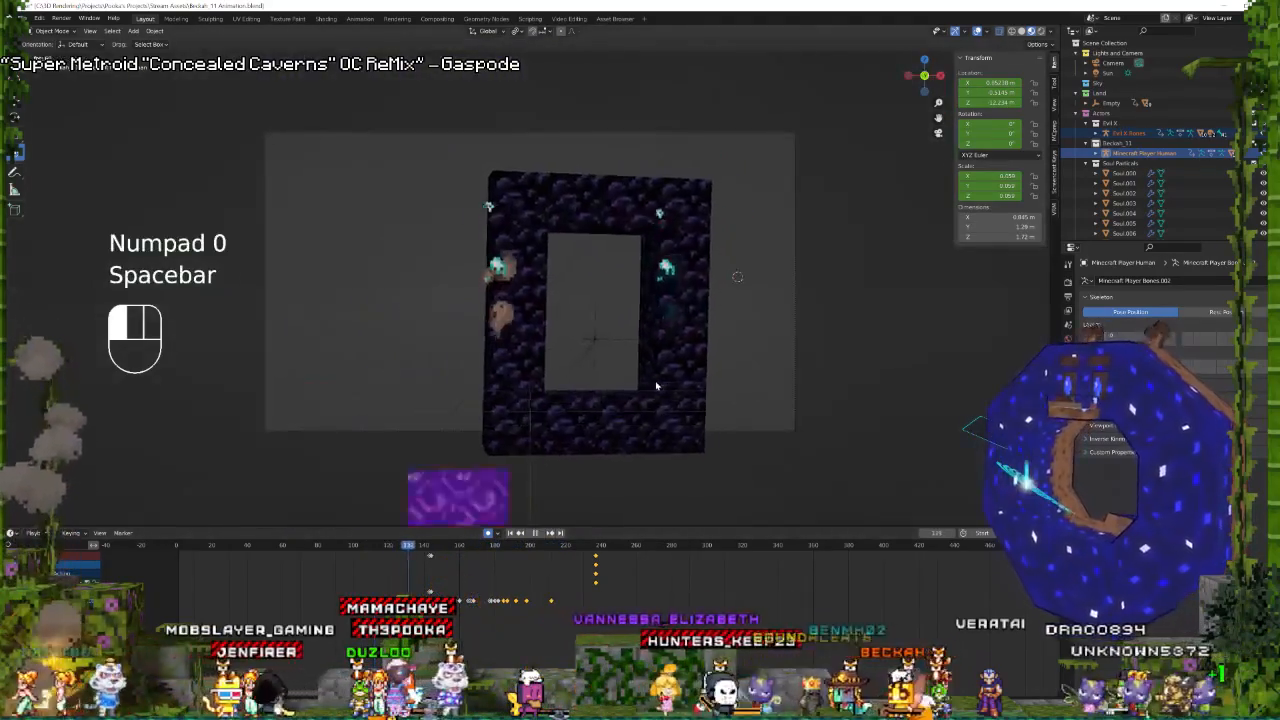
pyautogui.press('space')
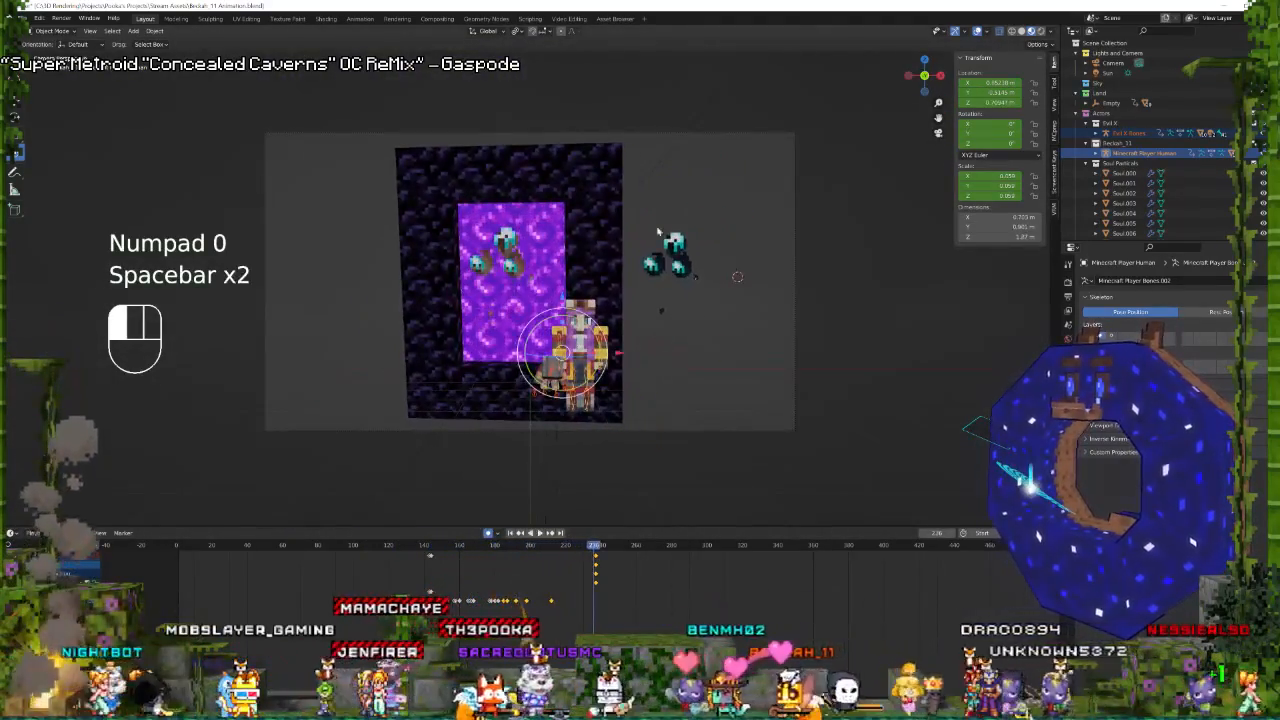
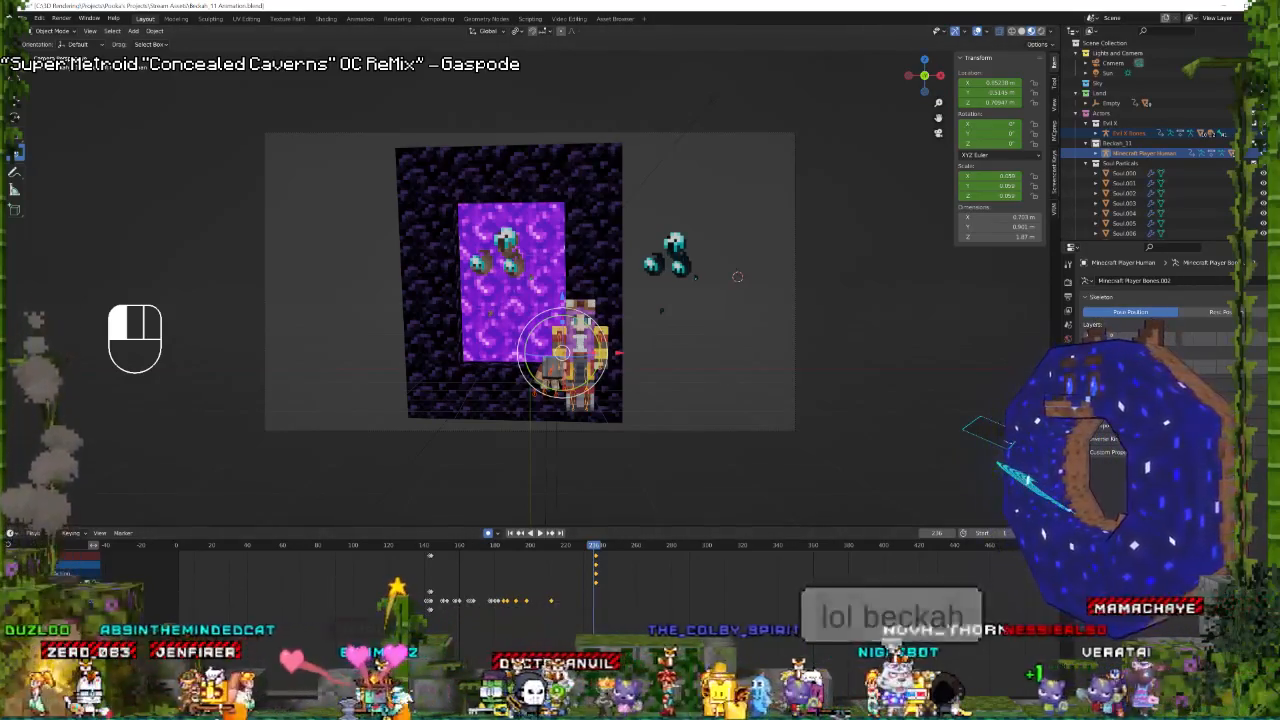
pyautogui.click(336, 164)
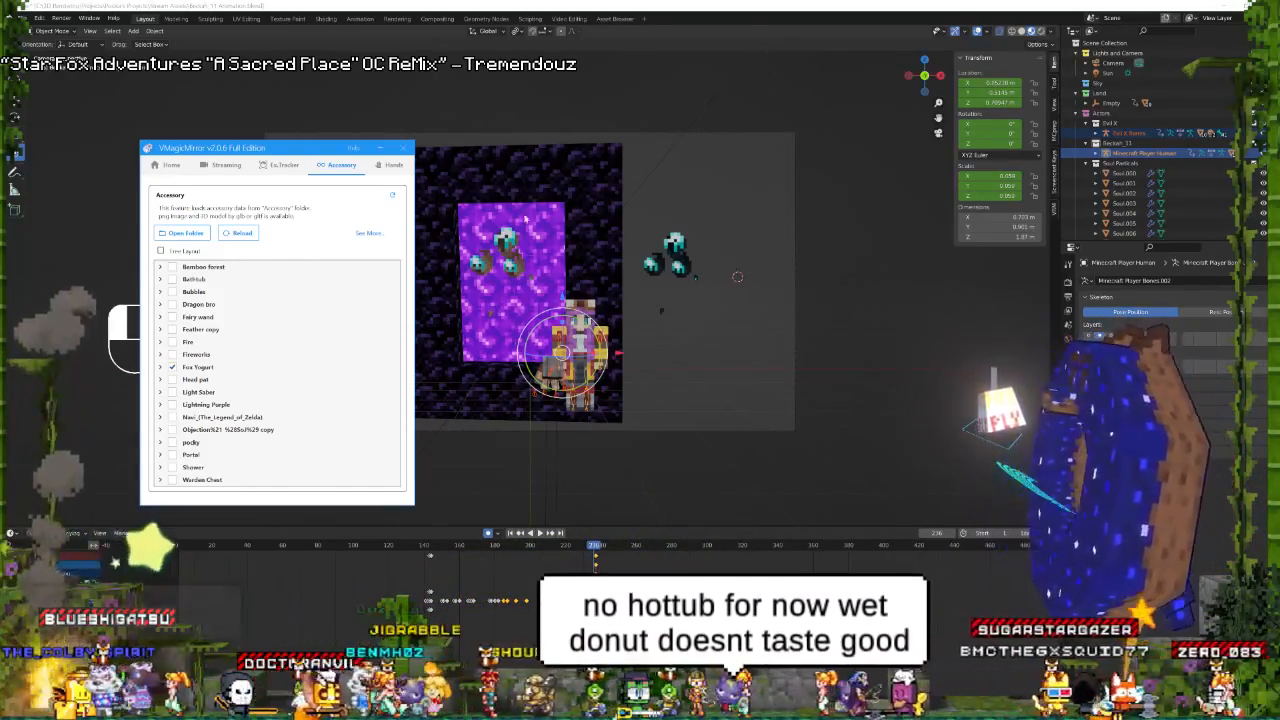
pyautogui.click(381, 150)
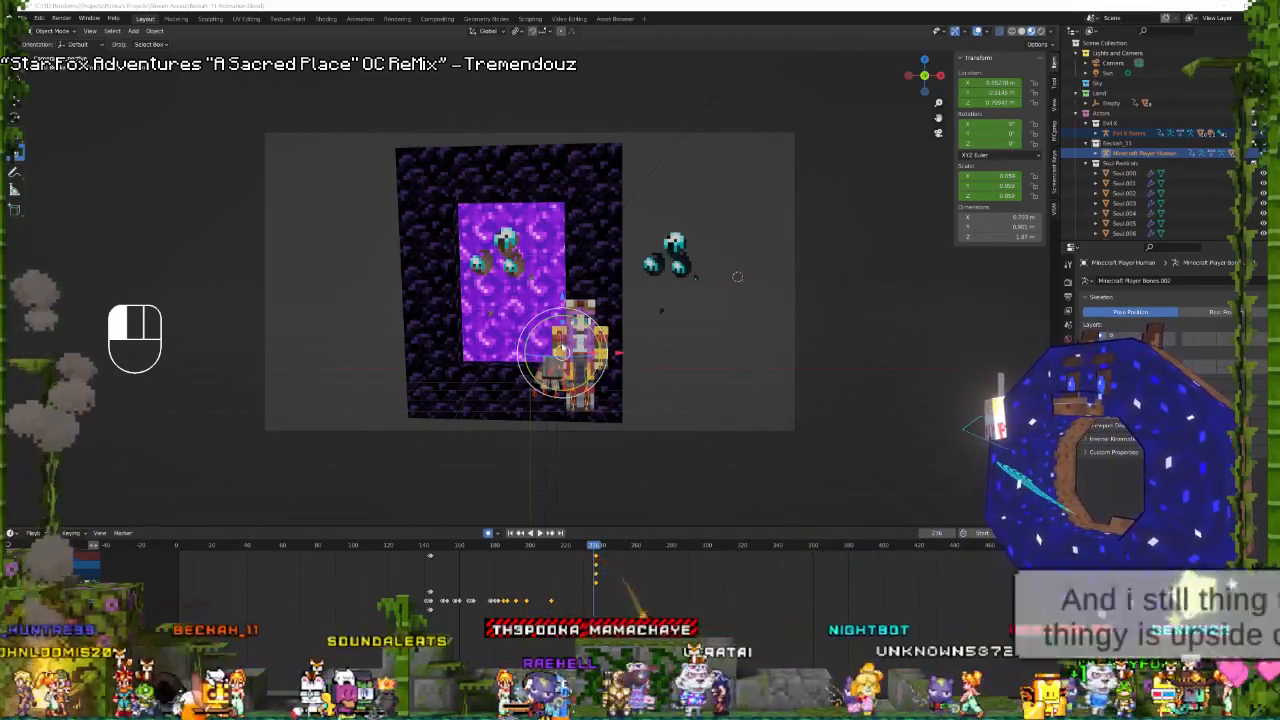
# Examine from several angles how Evil X sits under the larger character's arm.
pyautogui.click(562, 348)
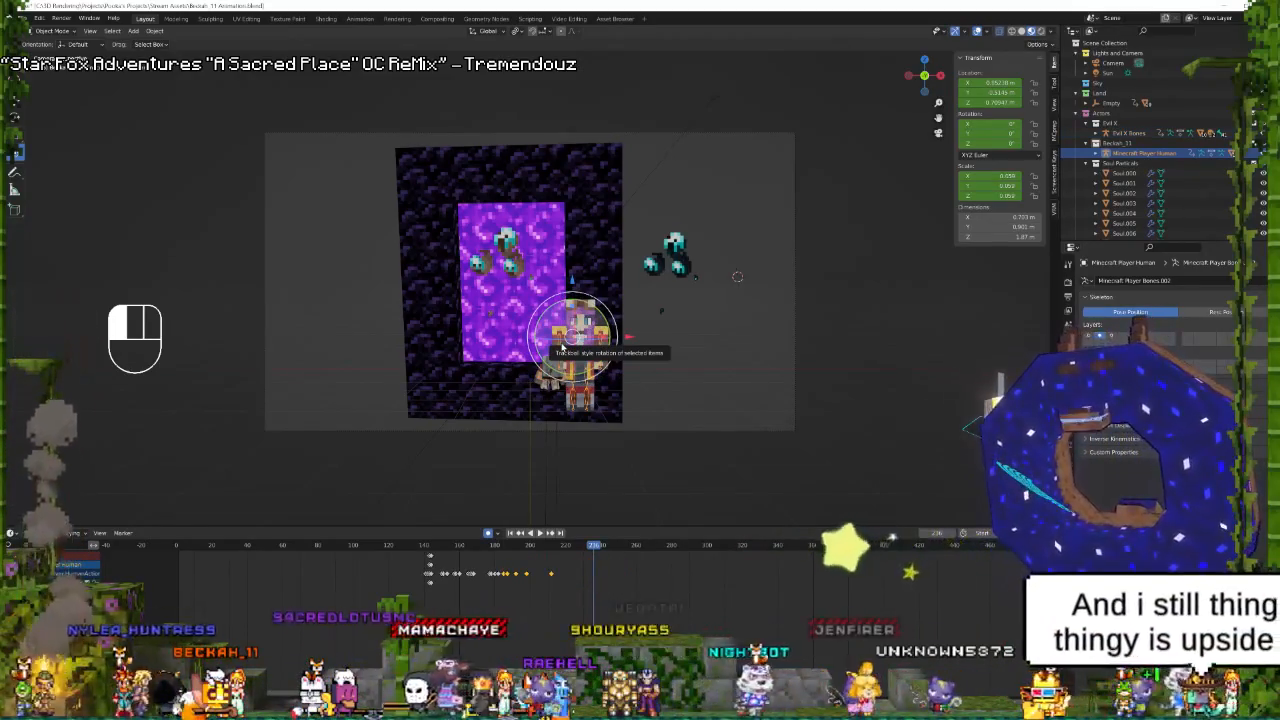
pyautogui.press('KP_Decimal')
pyautogui.scroll(-5, 564, 307)
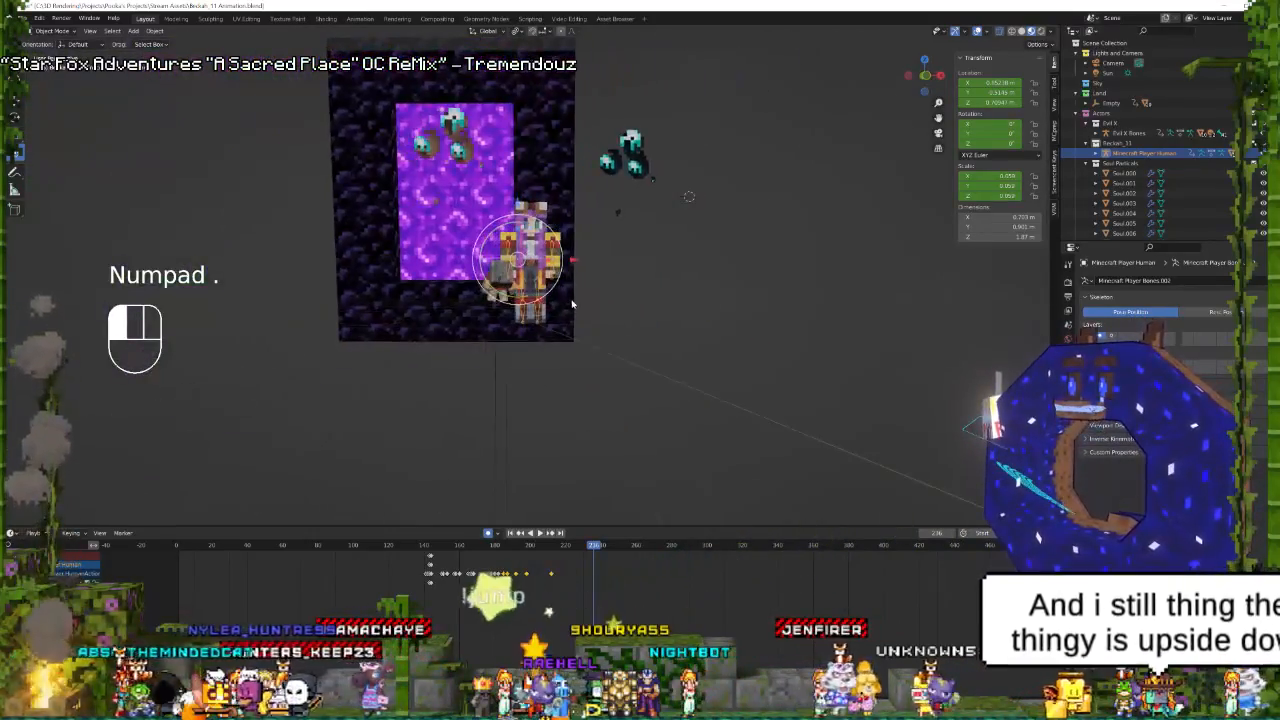
pyautogui.moveTo(564, 307); pyautogui.dragTo(703, 201, button='middle')
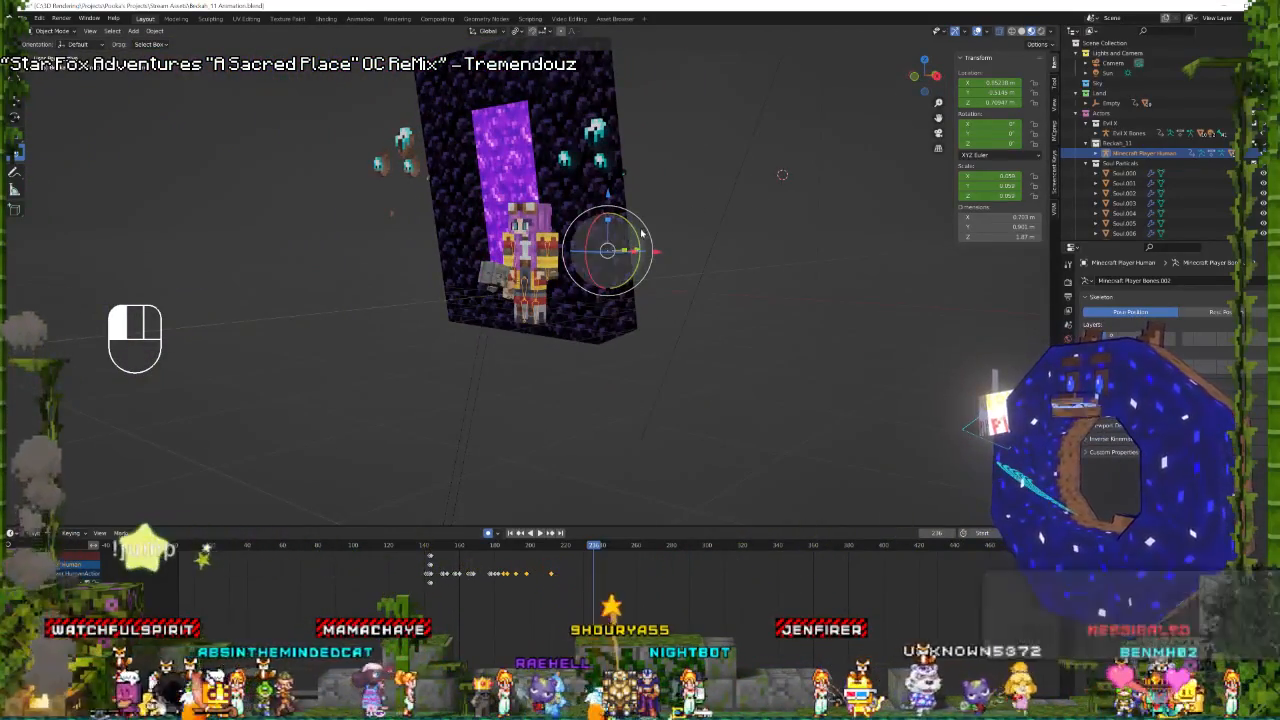
pyautogui.moveTo(495, 256); pyautogui.dragTo(567, 254, button='middle')
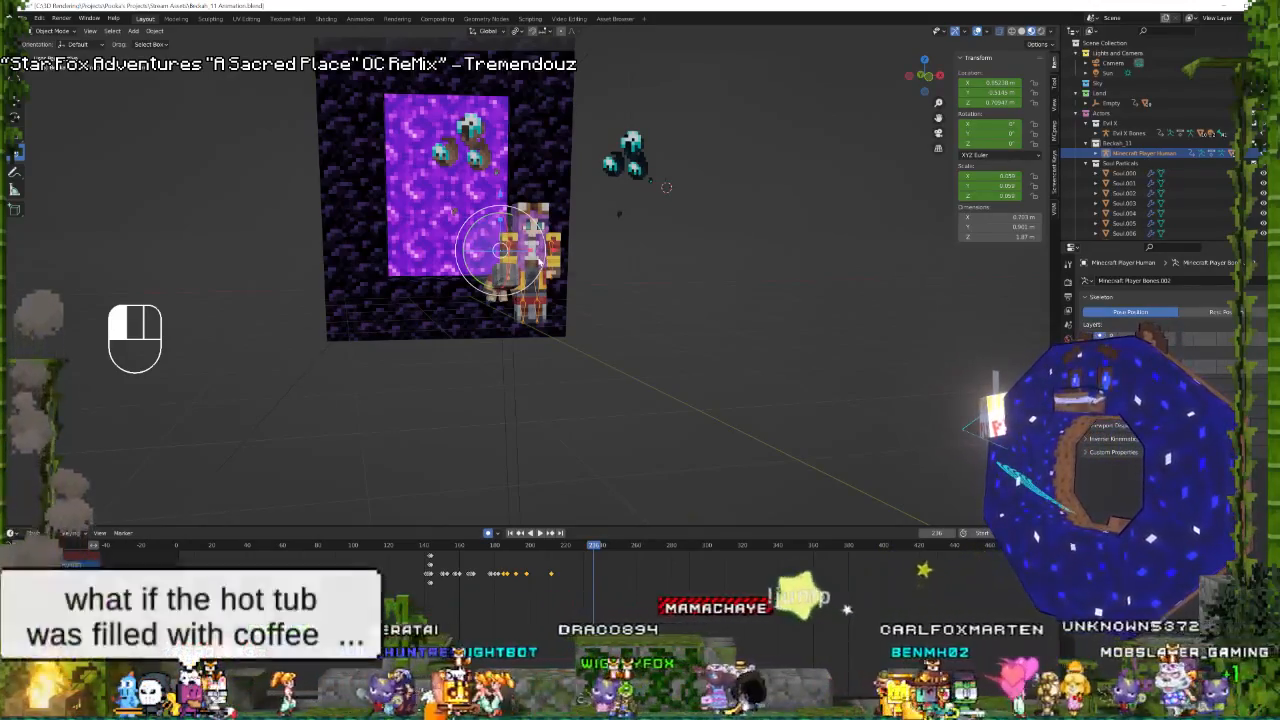
pyautogui.press('KP_Decimal')
pyautogui.moveTo(538, 262); pyautogui.dragTo(471, 313, button='middle')
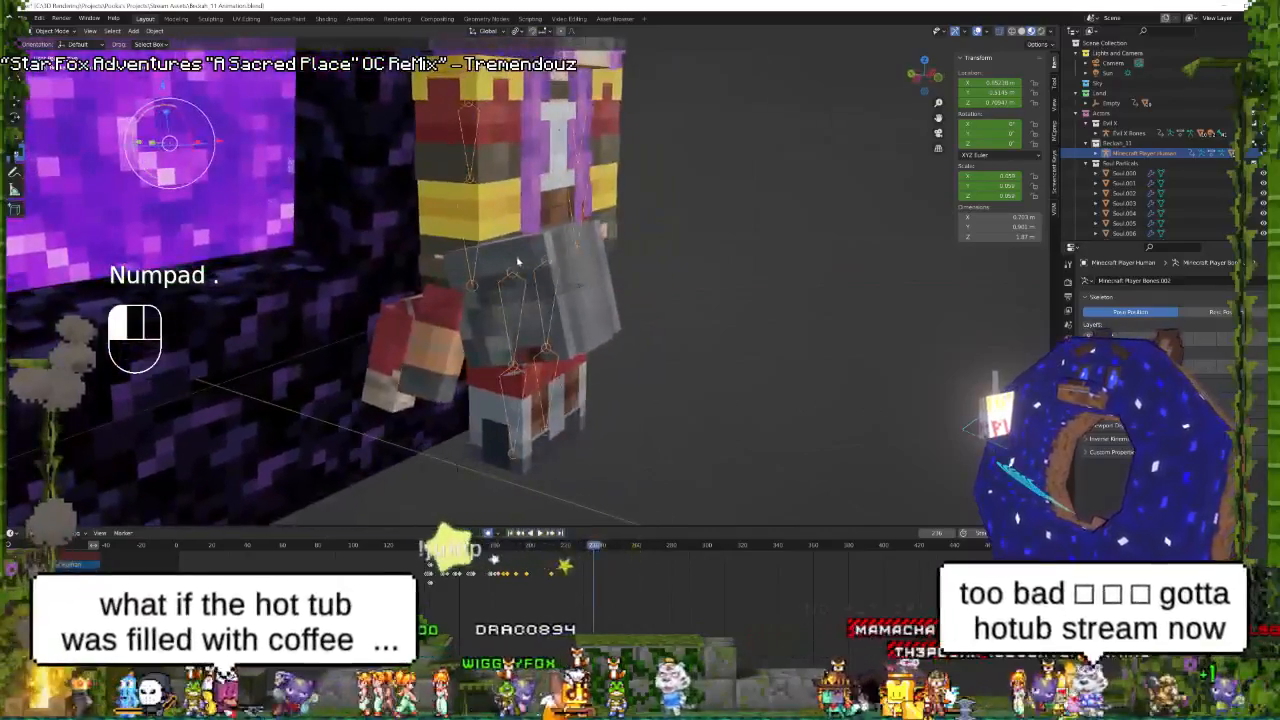
pyautogui.click(471, 313)
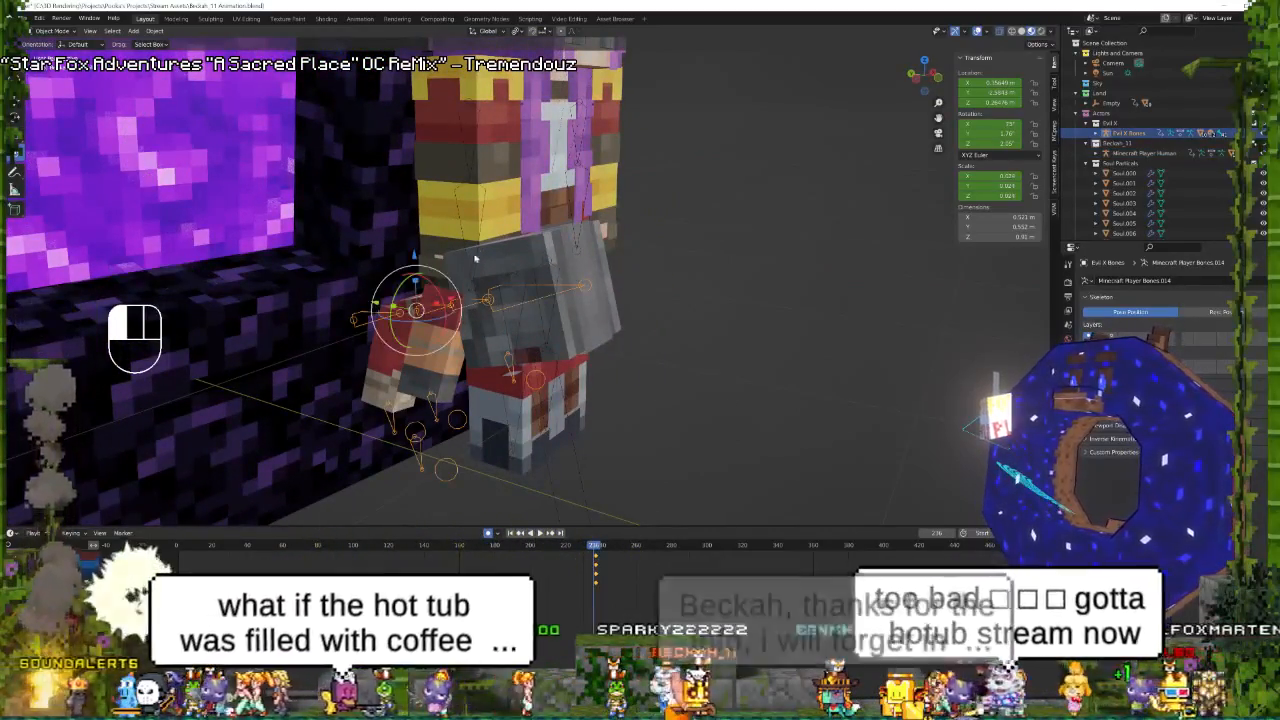
# Select the larger character's armature, show its control bone layer, and enter Pose Mode with the hip and upper-body bones picked.
pyautogui.rightClick(578, 159)
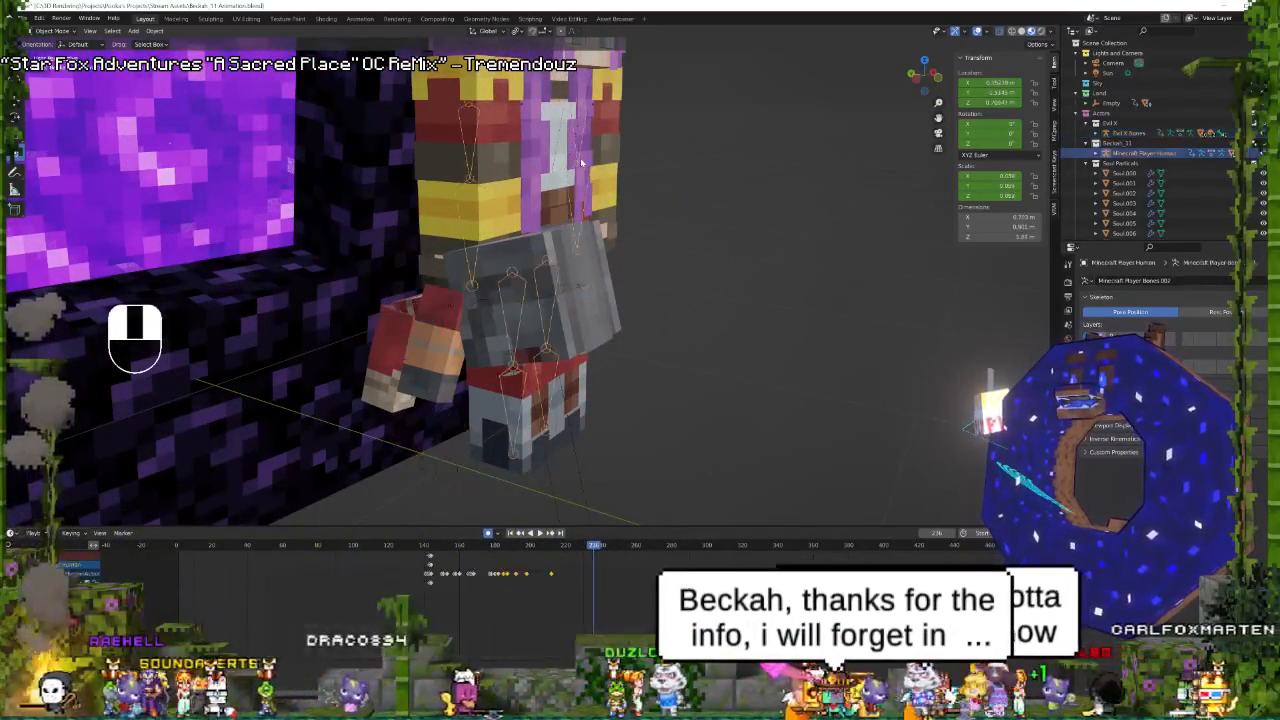
pyautogui.click(1090, 336)
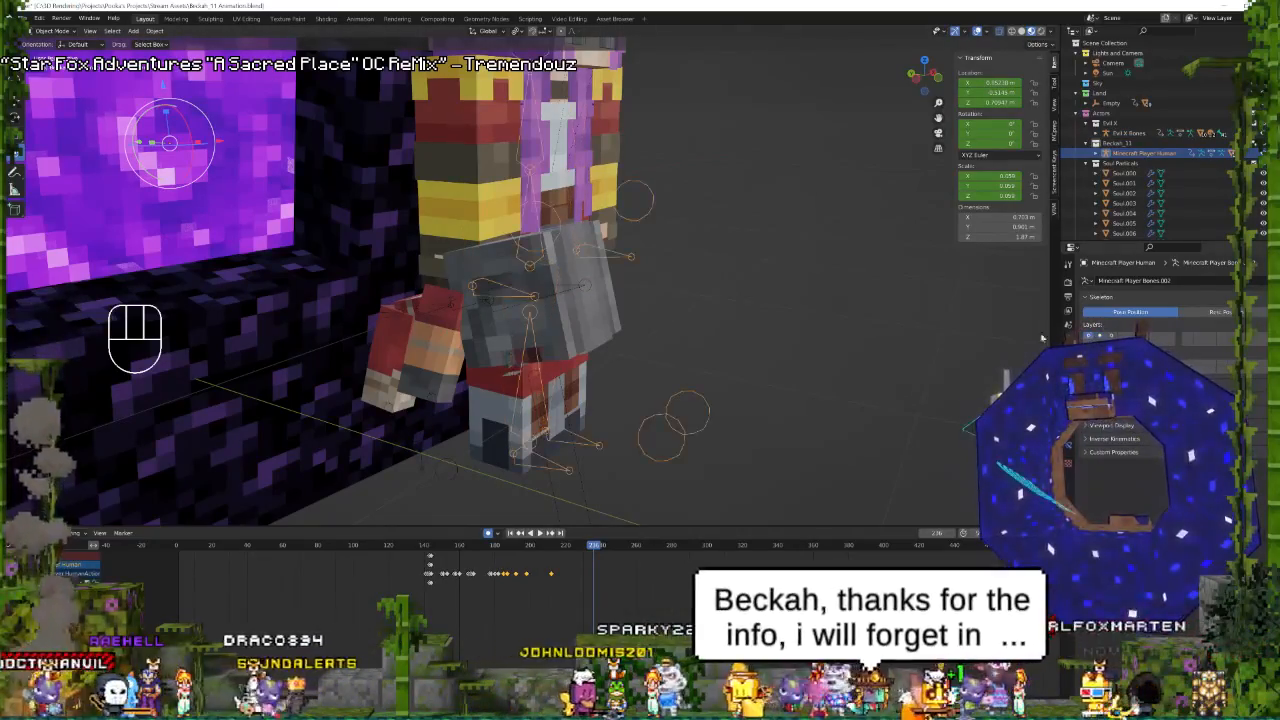
pyautogui.hotkey('ctrl', 'Tab')
pyautogui.click(544, 260)
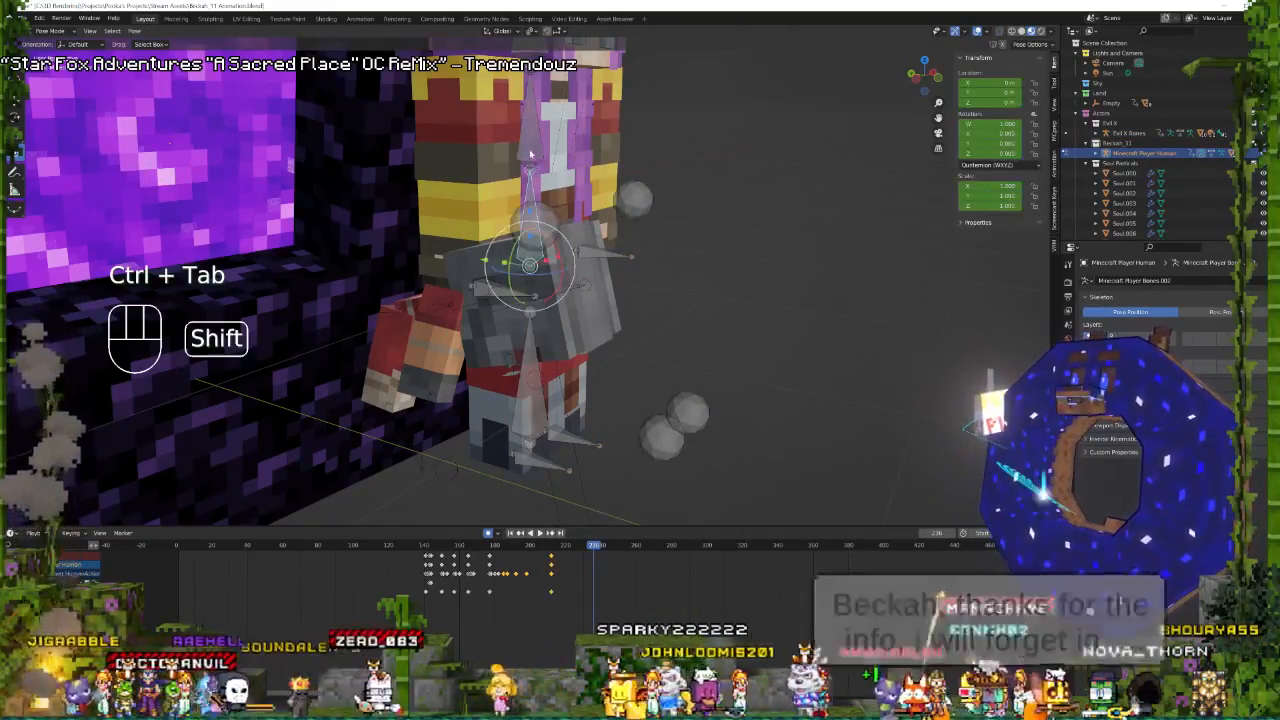
pyautogui.keyDown('shift'); pyautogui.click(537, 91); pyautogui.keyUp('shift')
# At frame 212, shift and tilt the larger character's hip bone to start a new landing pose.
pyautogui.moveTo(537, 91); pyautogui.dragTo(534, 140, button='middle')
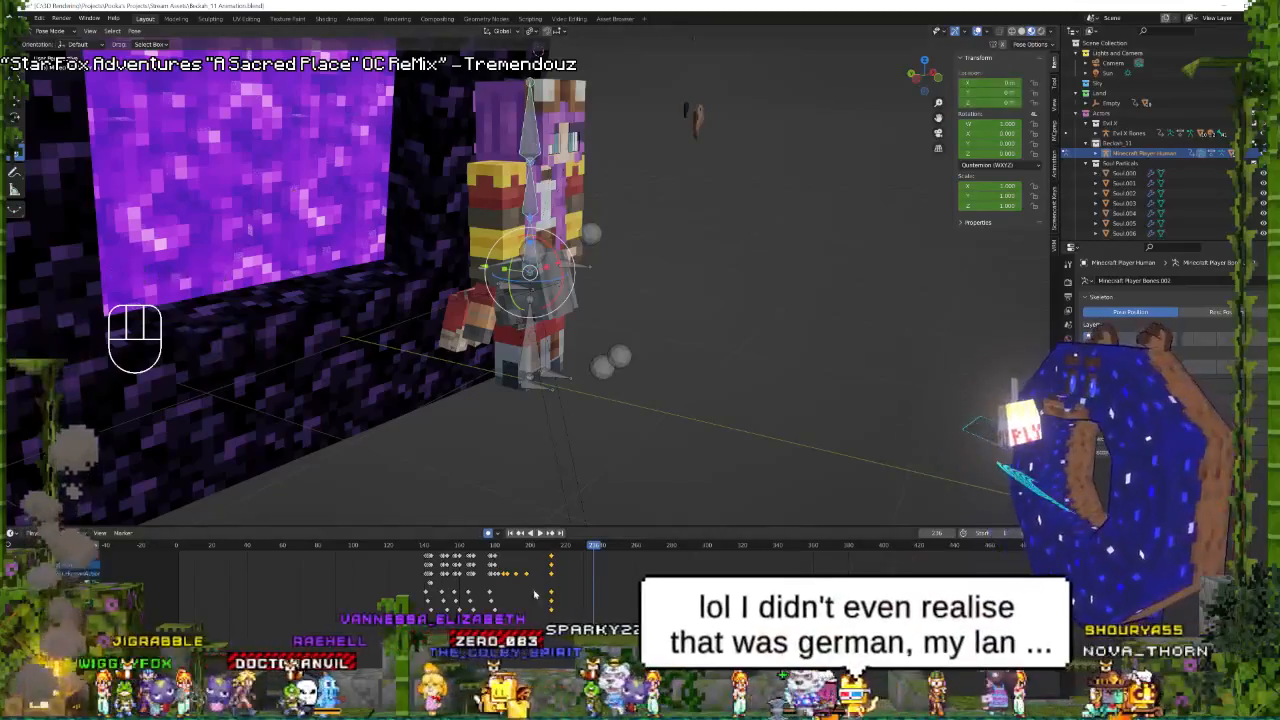
pyautogui.press('space')
pyautogui.press('space')
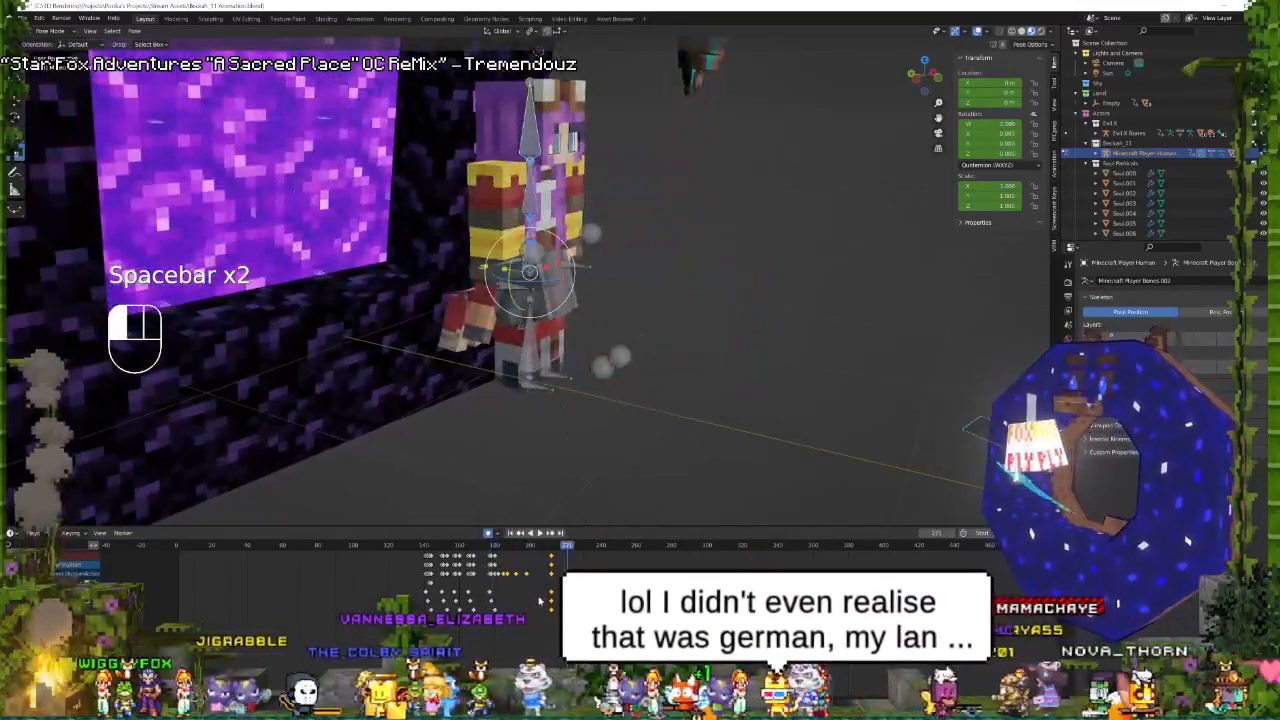
pyautogui.click(554, 549)
pyautogui.click(523, 536)
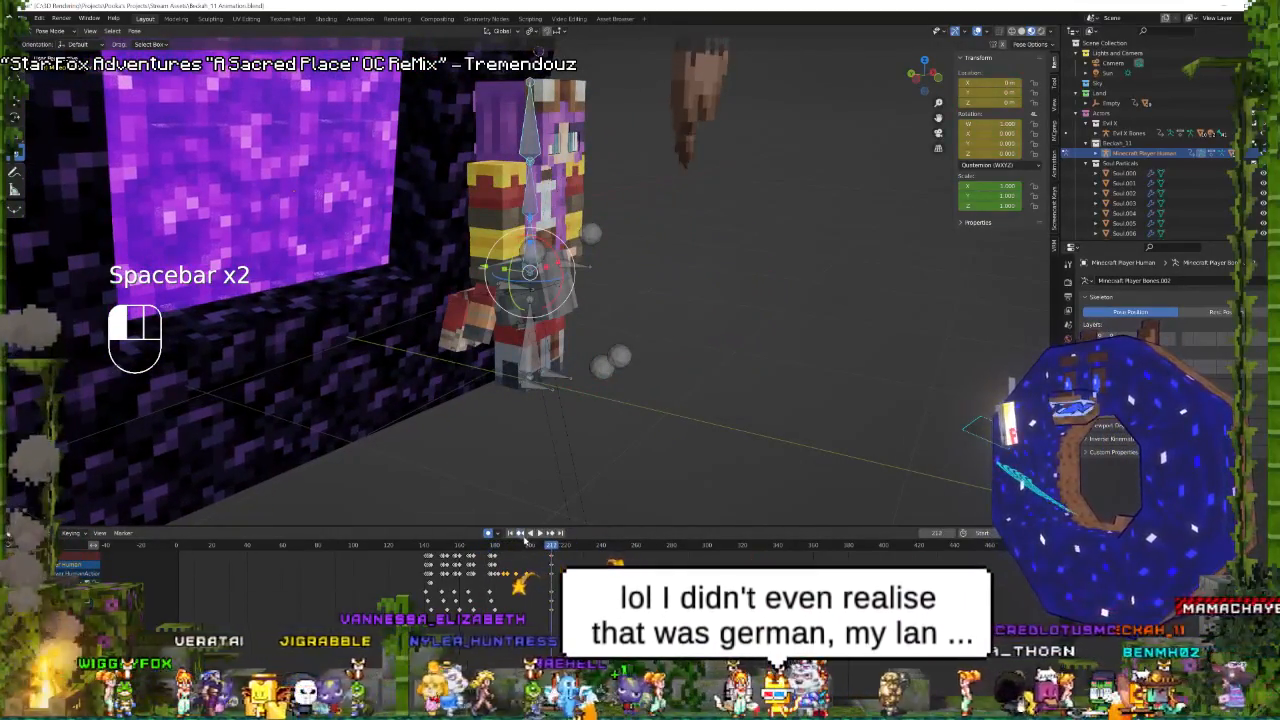
pyautogui.moveTo(530, 271); pyautogui.dragTo(756, 67)
pyautogui.moveTo(551, 249); pyautogui.dragTo(543, 243)
# Rotate the larger character's chest and head bones at frame 212 to counter the tilt of the hips.
pyautogui.click(523, 190)
pyautogui.click(517, 125)
pyautogui.click(525, 207)
pyautogui.moveTo(525, 209); pyautogui.dragTo(525, 209, button='middle')
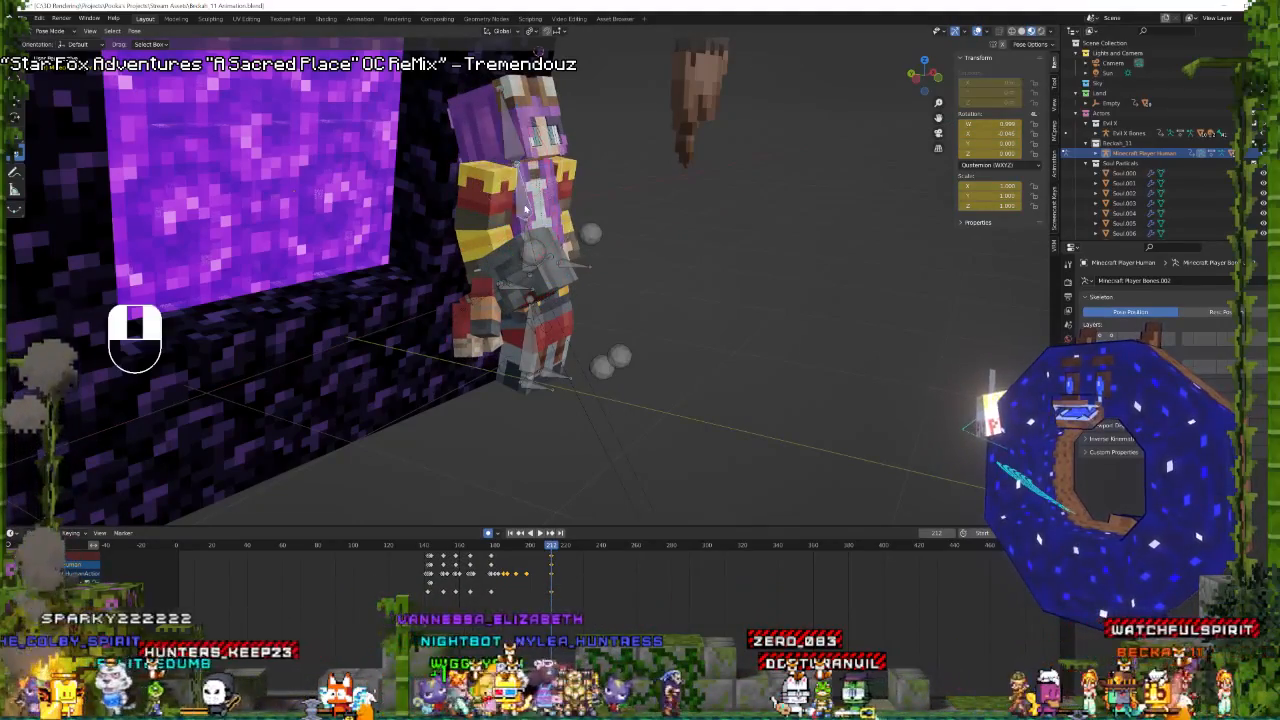
pyautogui.moveTo(545, 196); pyautogui.dragTo(560, 205)
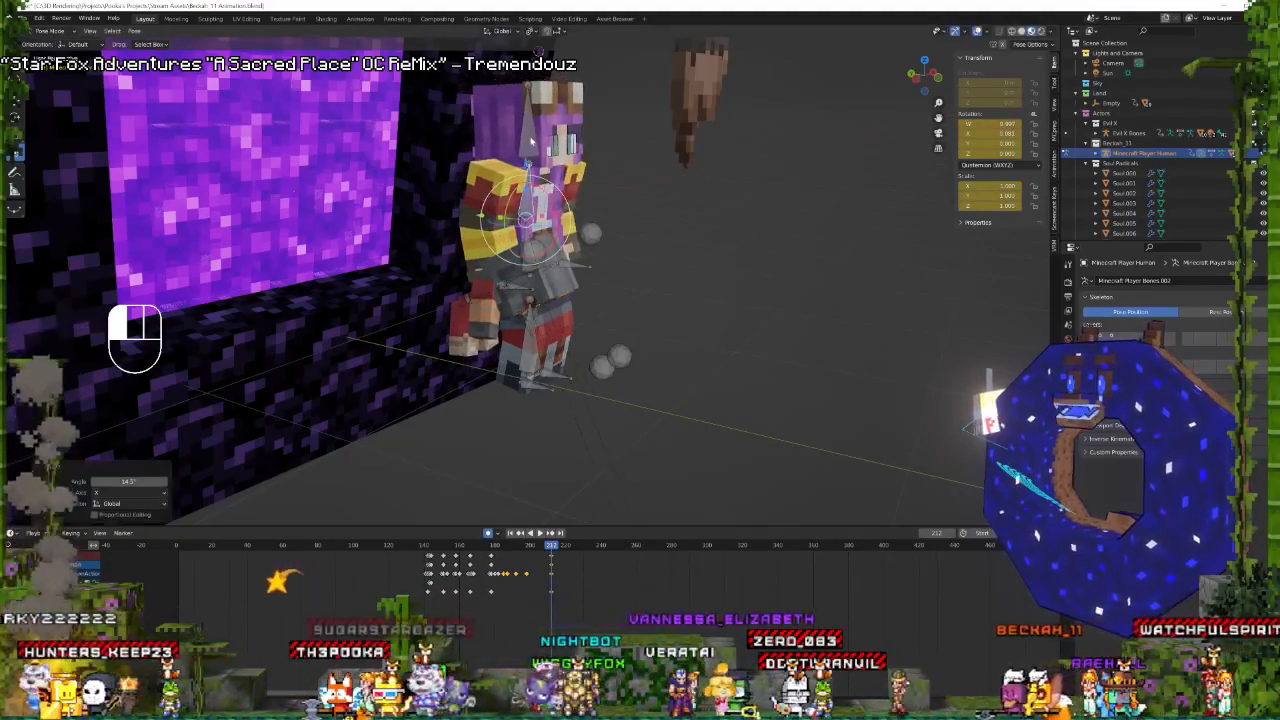
pyautogui.click(536, 134)
pyautogui.moveTo(553, 145)
pyautogui.mouseDown()
pyautogui.moveTo(556, 160)
pyautogui.moveTo(545, 158)
pyautogui.mouseUp()
# Reposition both hand controls of the larger character at frame 212 to suit the adjusted body.
pyautogui.click(511, 289)
pyautogui.moveTo(511, 291); pyautogui.dragTo(519, 262, button='middle')
pyautogui.keyDown('shift'); pyautogui.moveTo(476, 277); pyautogui.dragTo(466, 283); pyautogui.keyUp('shift')
pyautogui.keyDown('shift'); pyautogui.moveTo(586, 272); pyautogui.dragTo(590, 216); pyautogui.keyUp('shift')
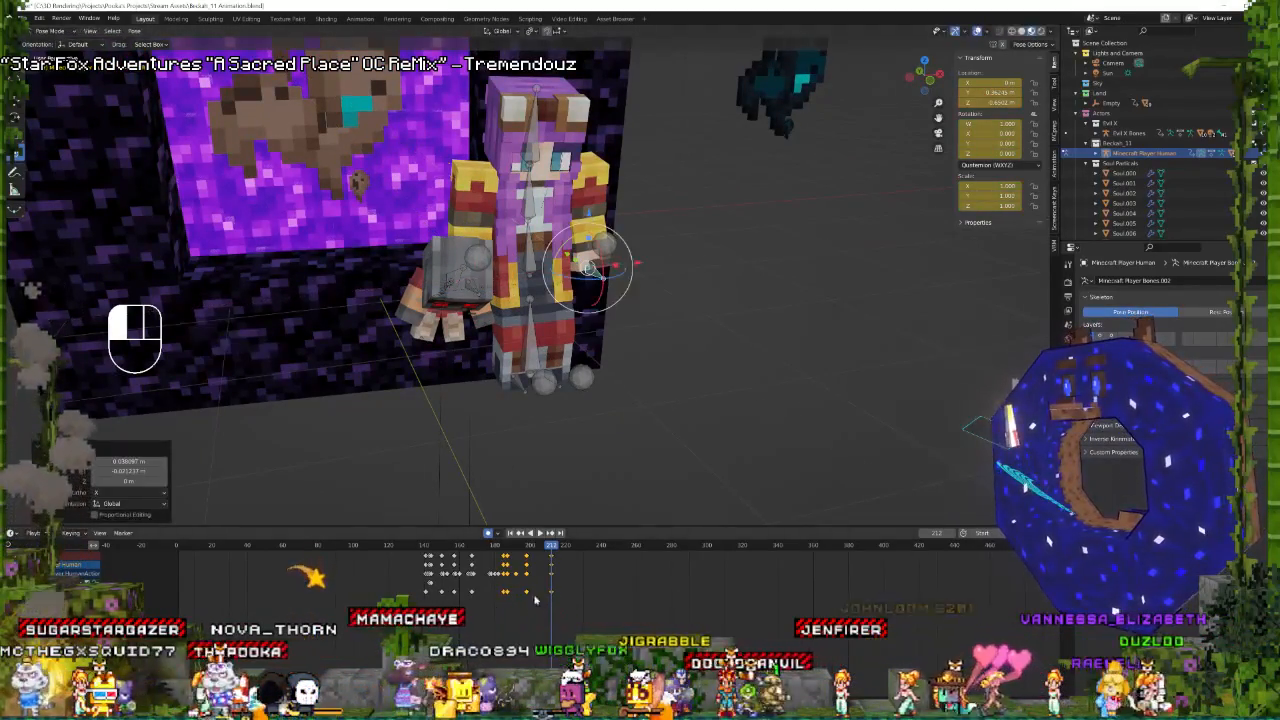
# Play the hop and landing repeatedly, including from the front, to check the motion up to frame 230.
pyautogui.press('space')
pyautogui.press('space')
pyautogui.press('space')
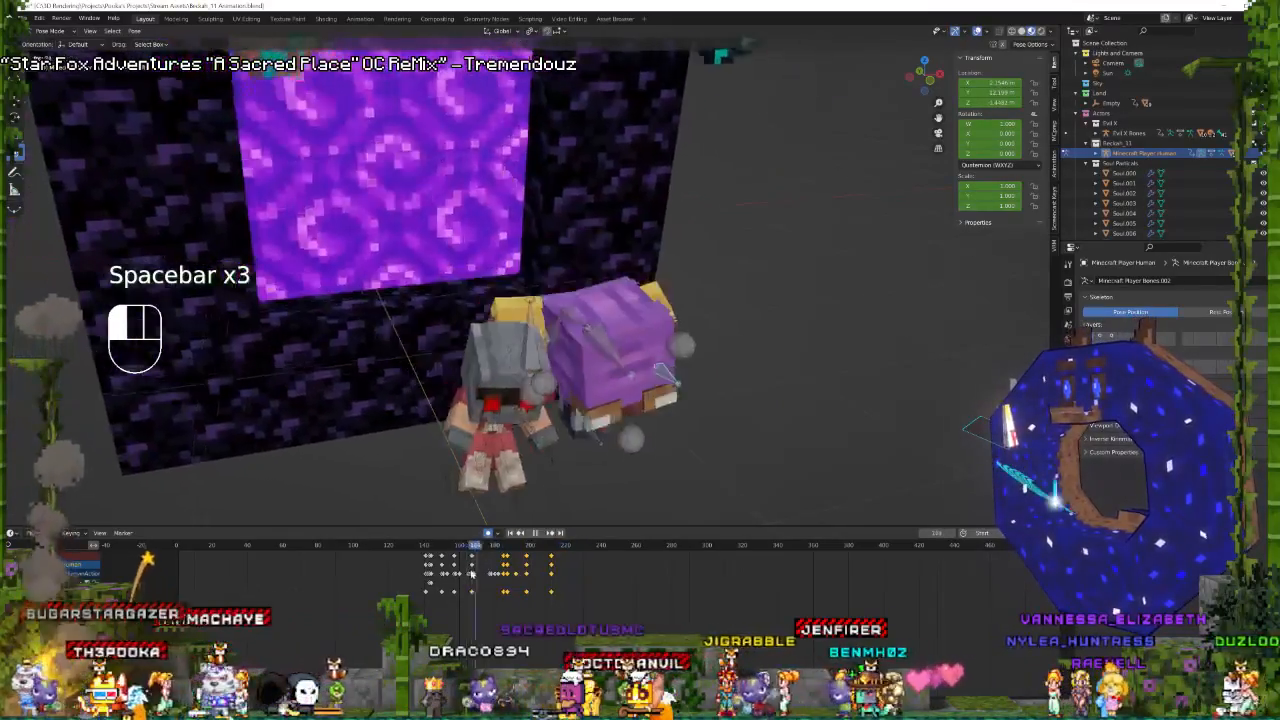
pyautogui.press('space')
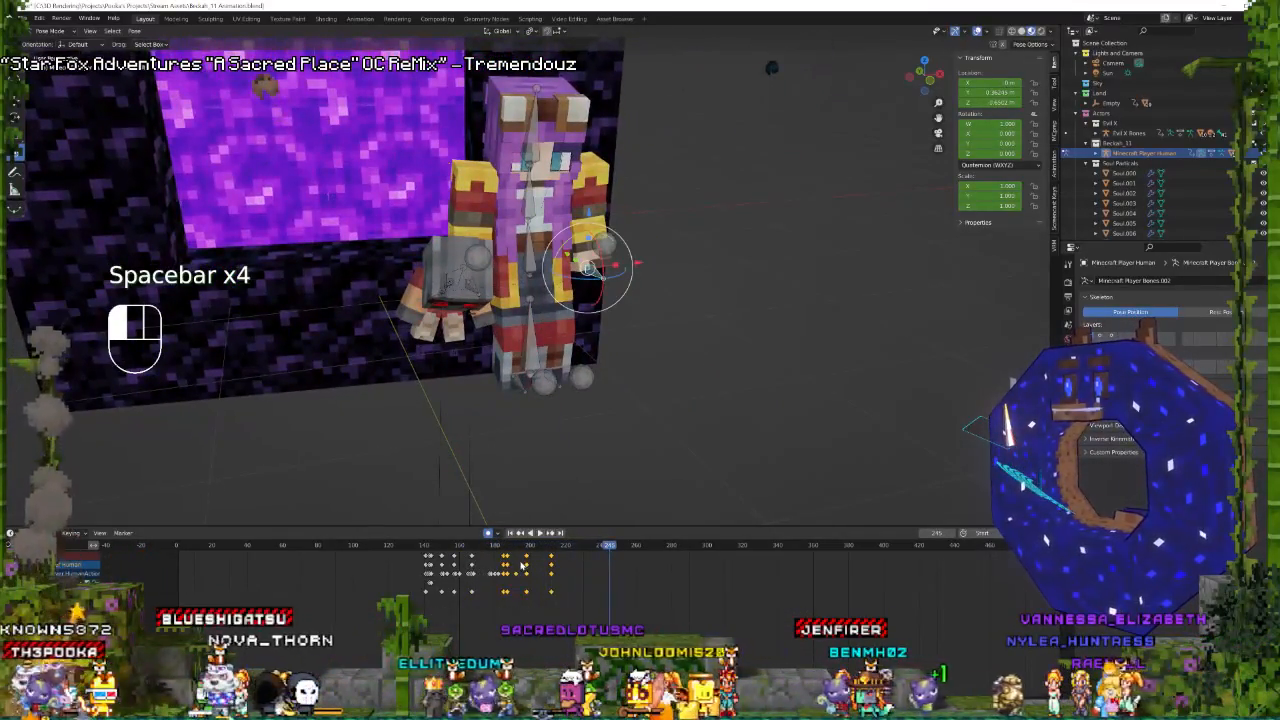
pyautogui.moveTo(694, 296); pyautogui.dragTo(666, 303, button='middle')
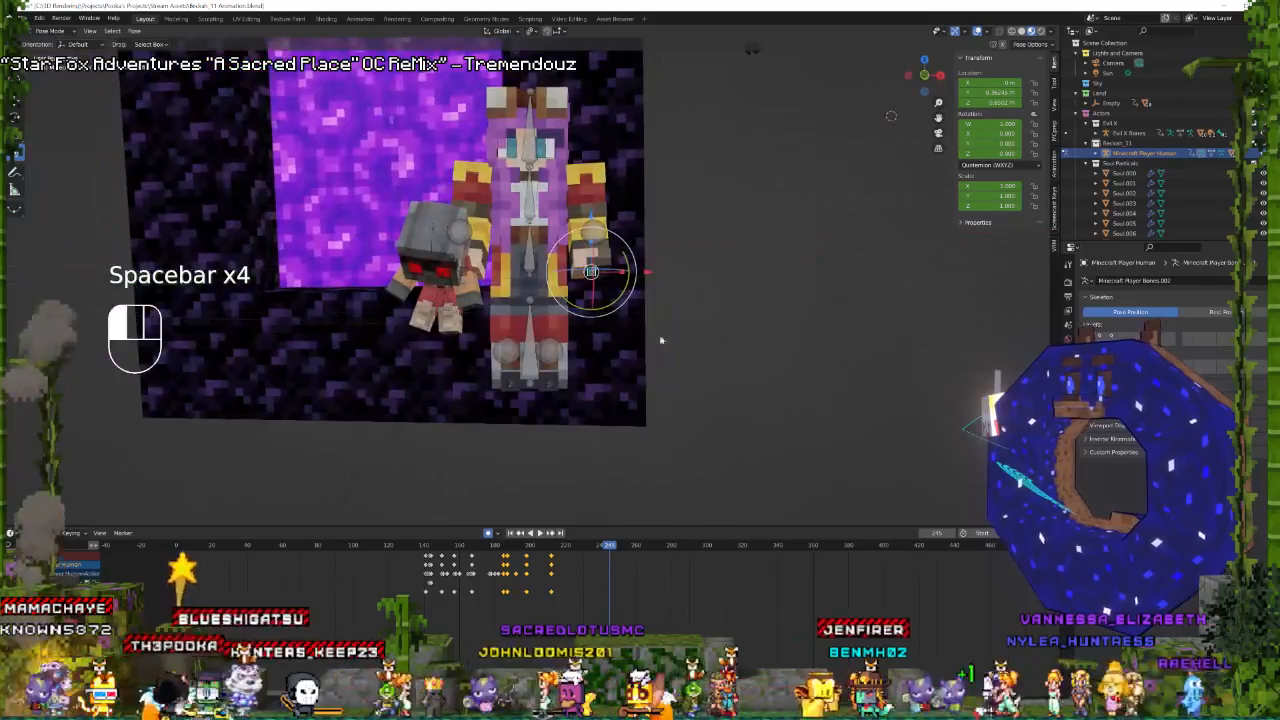
pyautogui.press('space')
pyautogui.press('space')
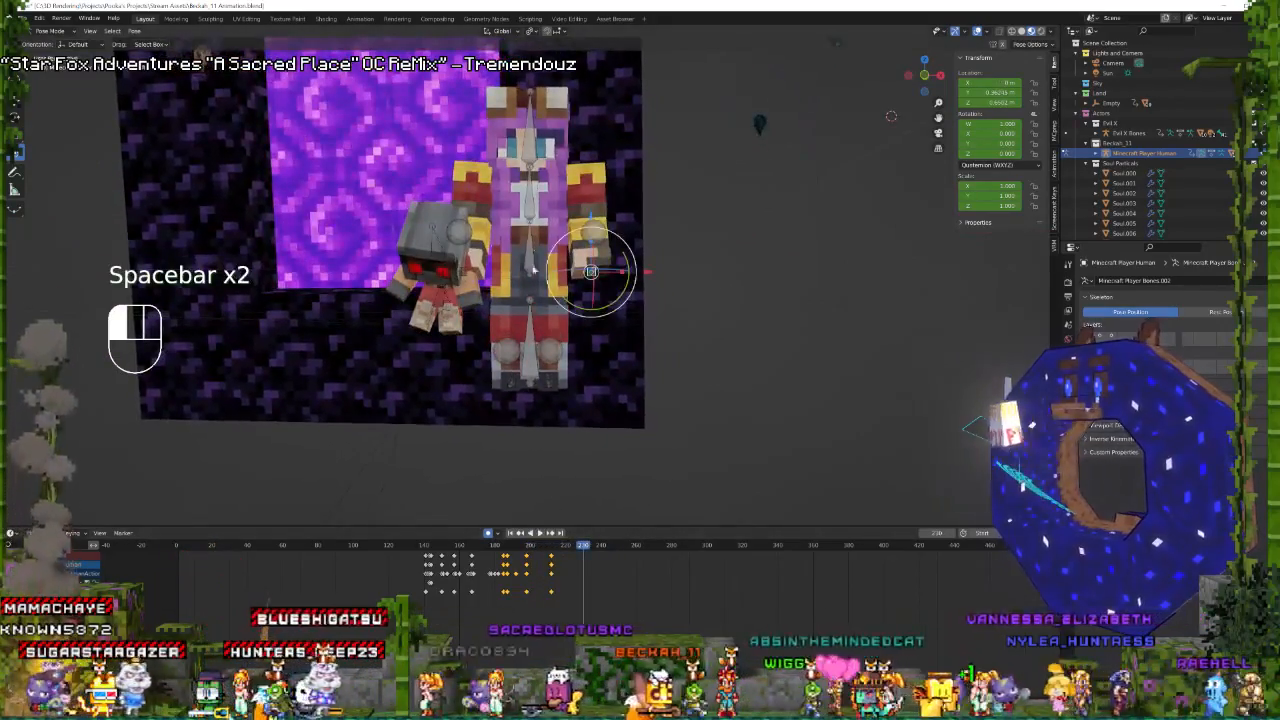
# At frame 230, adjust the larger character's torso and head and move its free left hand control slightly.
pyautogui.keyDown('shift'); pyautogui.click(529, 195); pyautogui.keyUp('shift')
pyautogui.keyDown('shift'); pyautogui.click(530, 124); pyautogui.keyUp('shift')
pyautogui.keyDown('shift'); pyautogui.moveTo(530, 212); pyautogui.dragTo(548, 208); pyautogui.keyUp('shift')
pyautogui.keyDown('shift'); pyautogui.moveTo(551, 255); pyautogui.dragTo(565, 250); pyautogui.keyUp('shift')
pyautogui.rightClick(591, 272)
pyautogui.press('g')
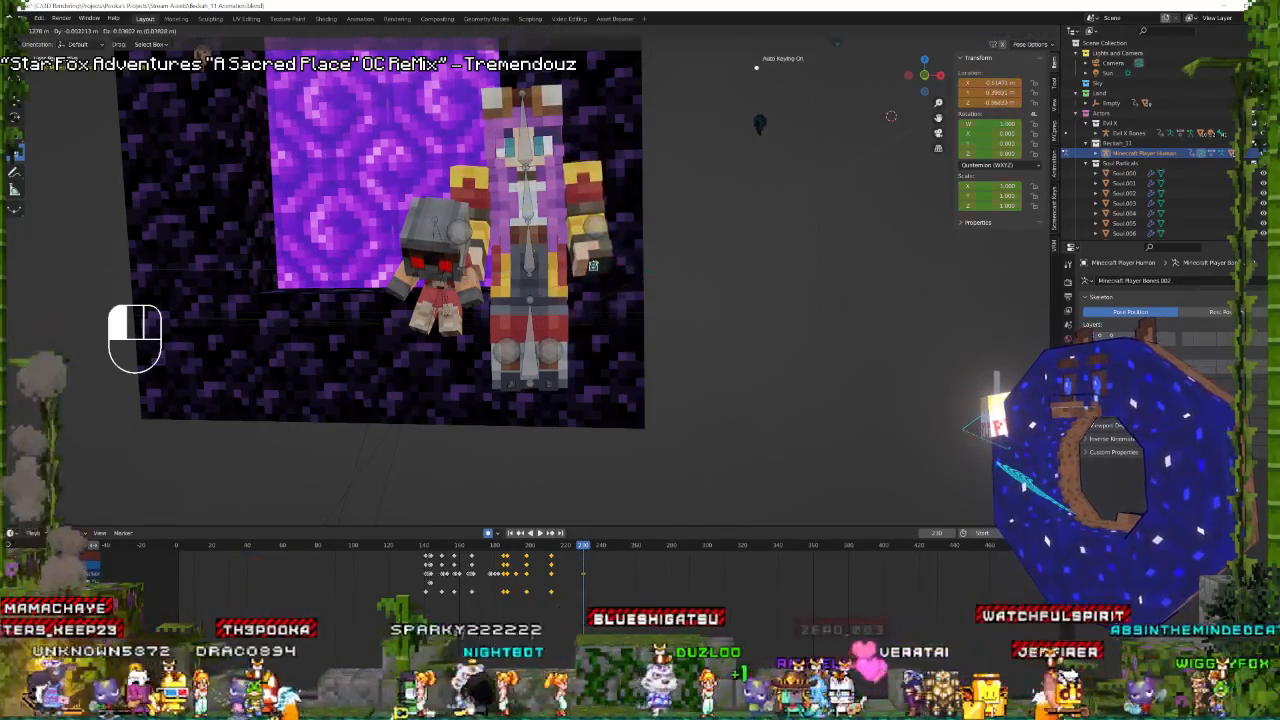
pyautogui.click(593, 265)
# Return to frame 212, nudge the hip bone, and move the left foot control about 0.04 m outward.
pyautogui.press('space')
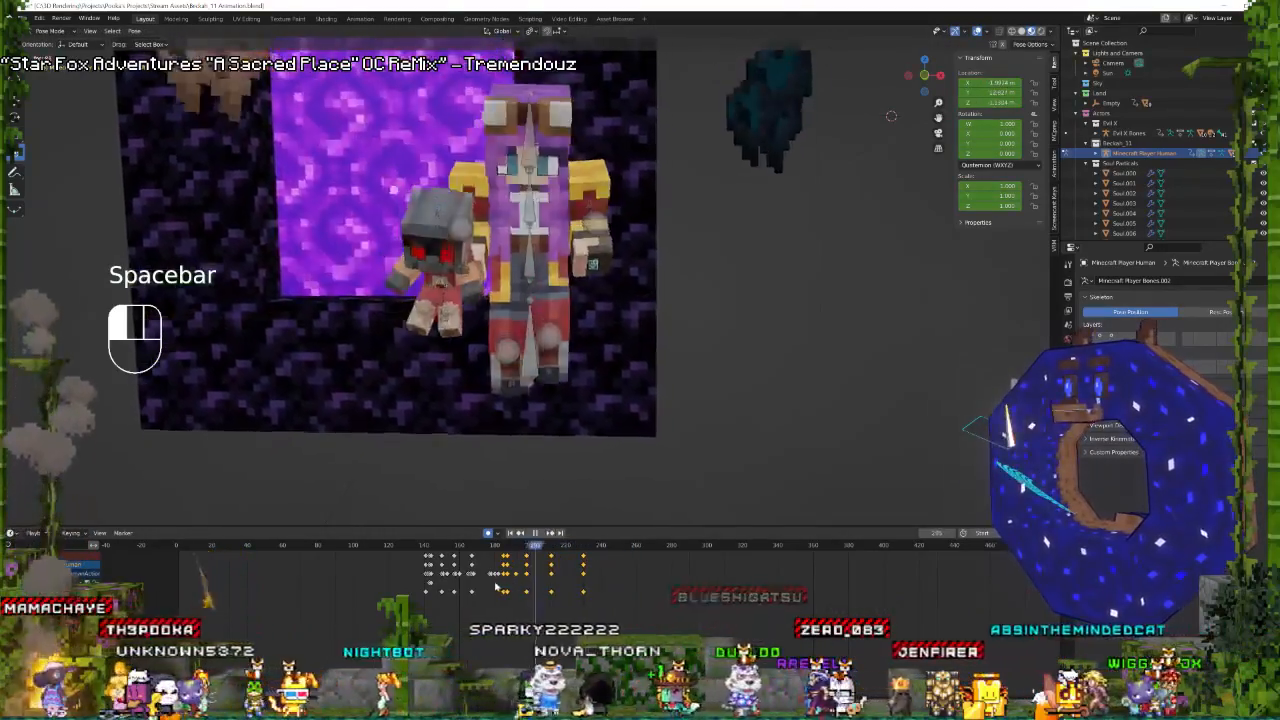
pyautogui.press('space')
pyautogui.moveTo(569, 576); pyautogui.dragTo(552, 567)
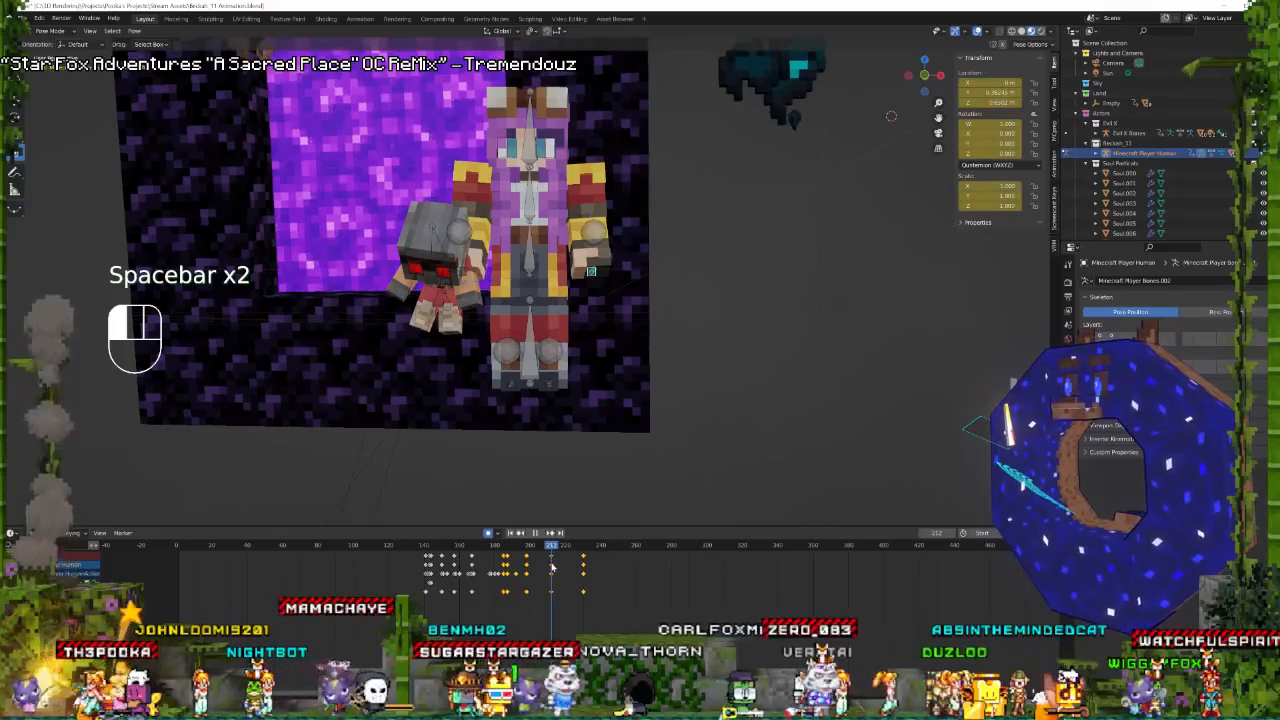
pyautogui.click(528, 285)
pyautogui.keyDown('shift'); pyautogui.moveTo(567, 268); pyautogui.dragTo(531, 289); pyautogui.keyUp('shift')
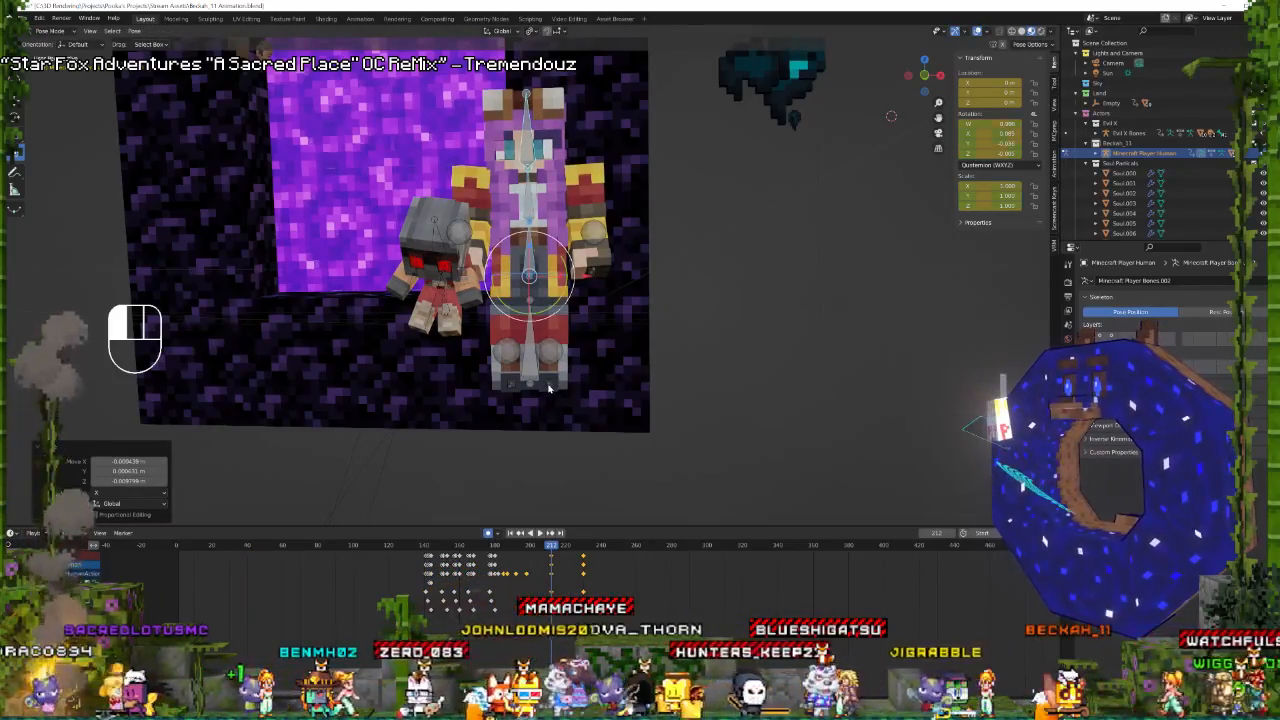
pyautogui.click(548, 388)
pyautogui.moveTo(547, 384); pyautogui.dragTo(556, 382)
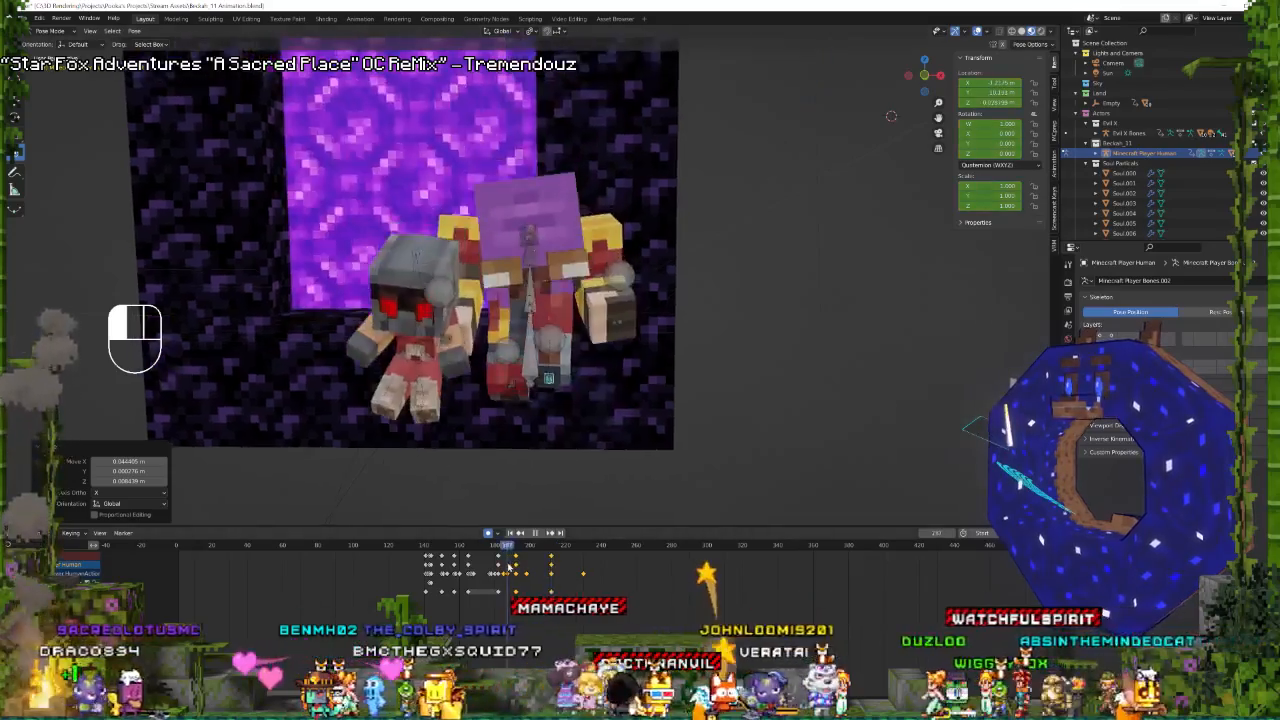
# Select all of the larger character's bones, move their final keyframes to frame 240, and replay the timing.
pyautogui.press('space')
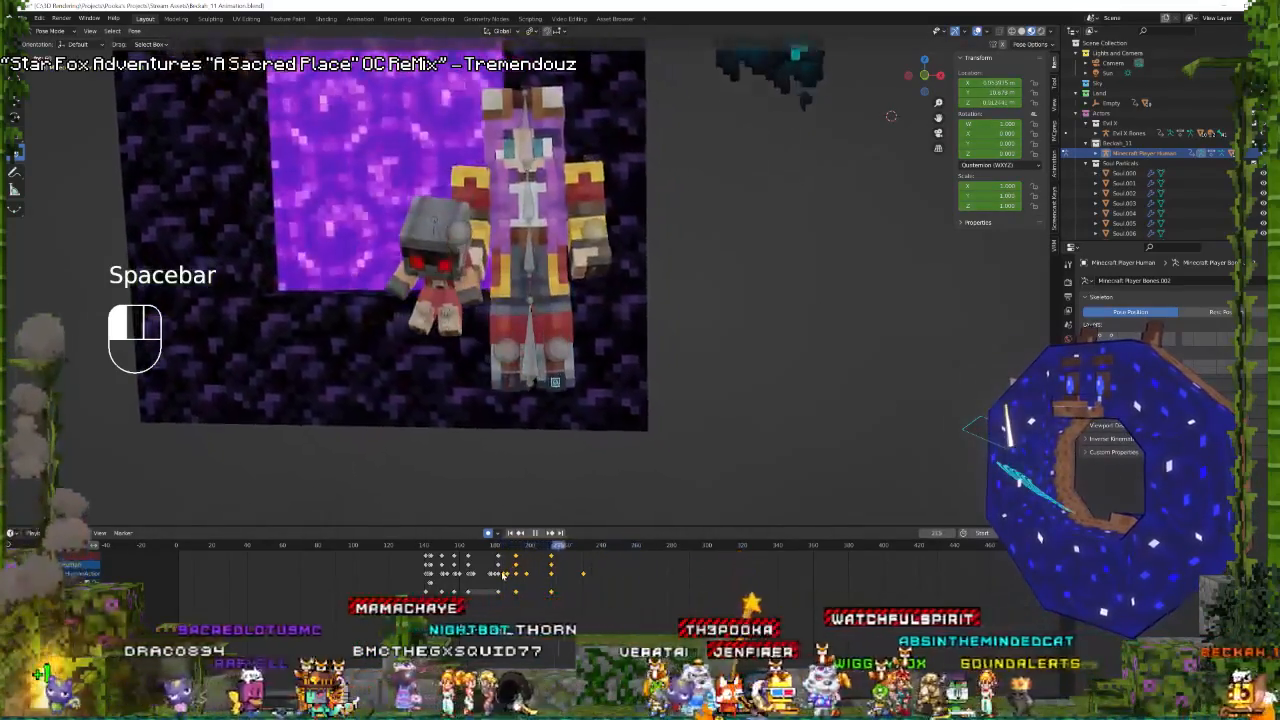
pyautogui.press('space')
pyautogui.press('a')
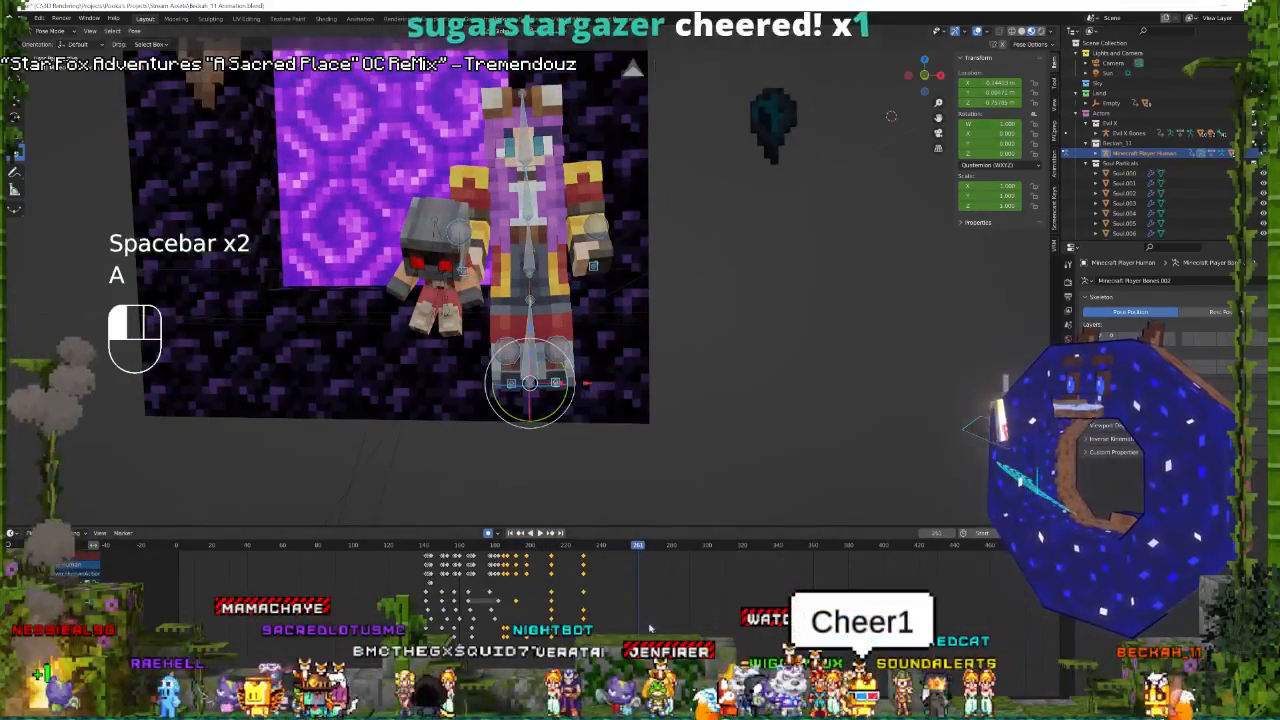
pyautogui.press('g')
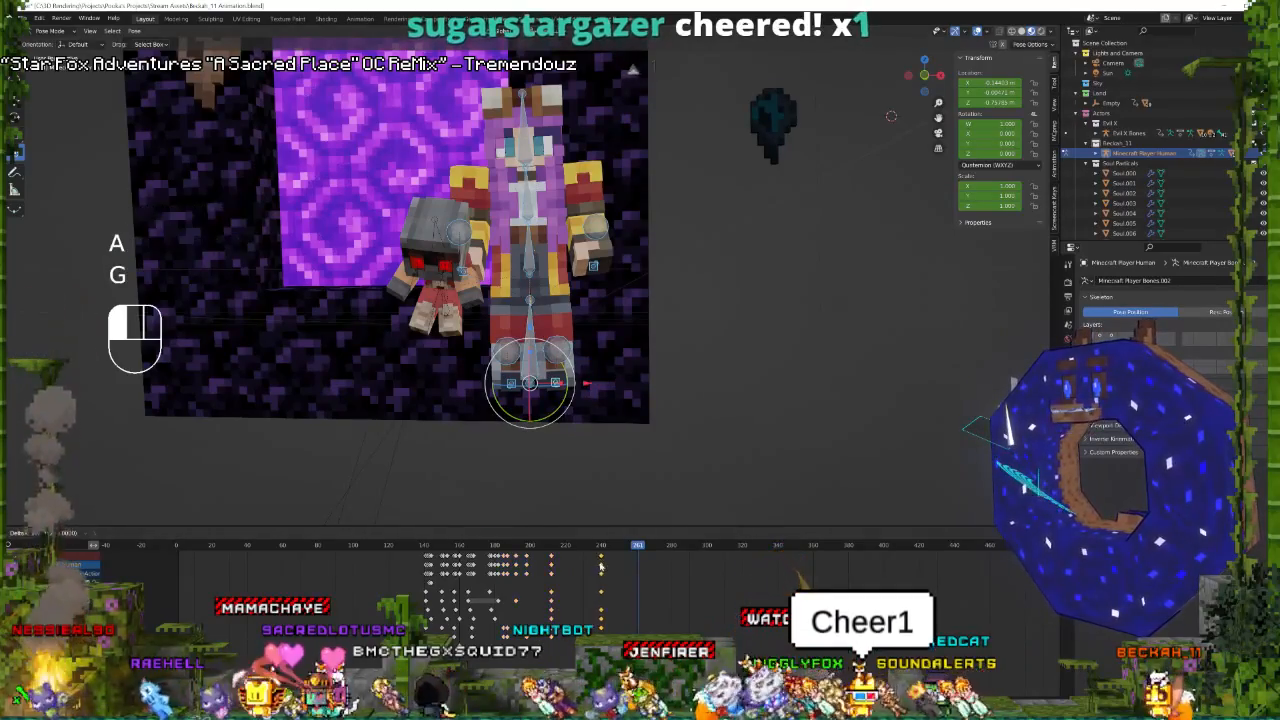
pyautogui.press('space')
pyautogui.press('space')
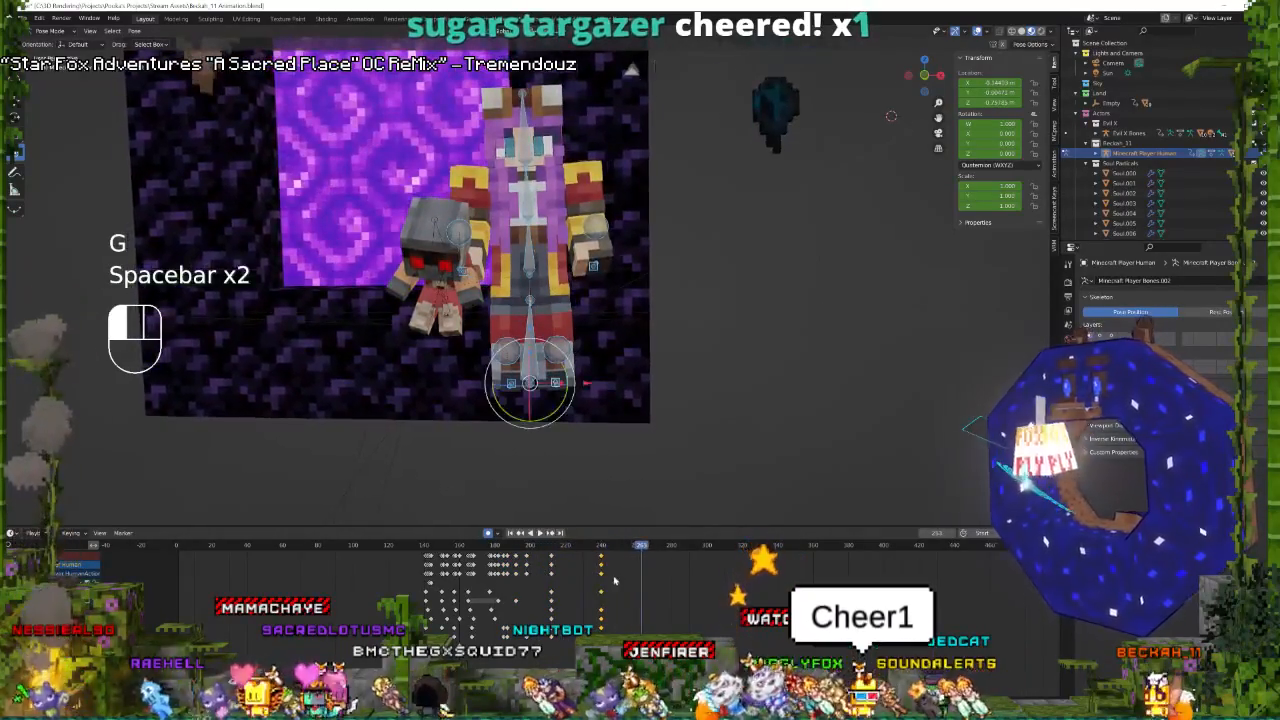
# Insert a Location, Rotation & Scale keyframe for all bones at frame 240 and save the file.
pyautogui.press('i')
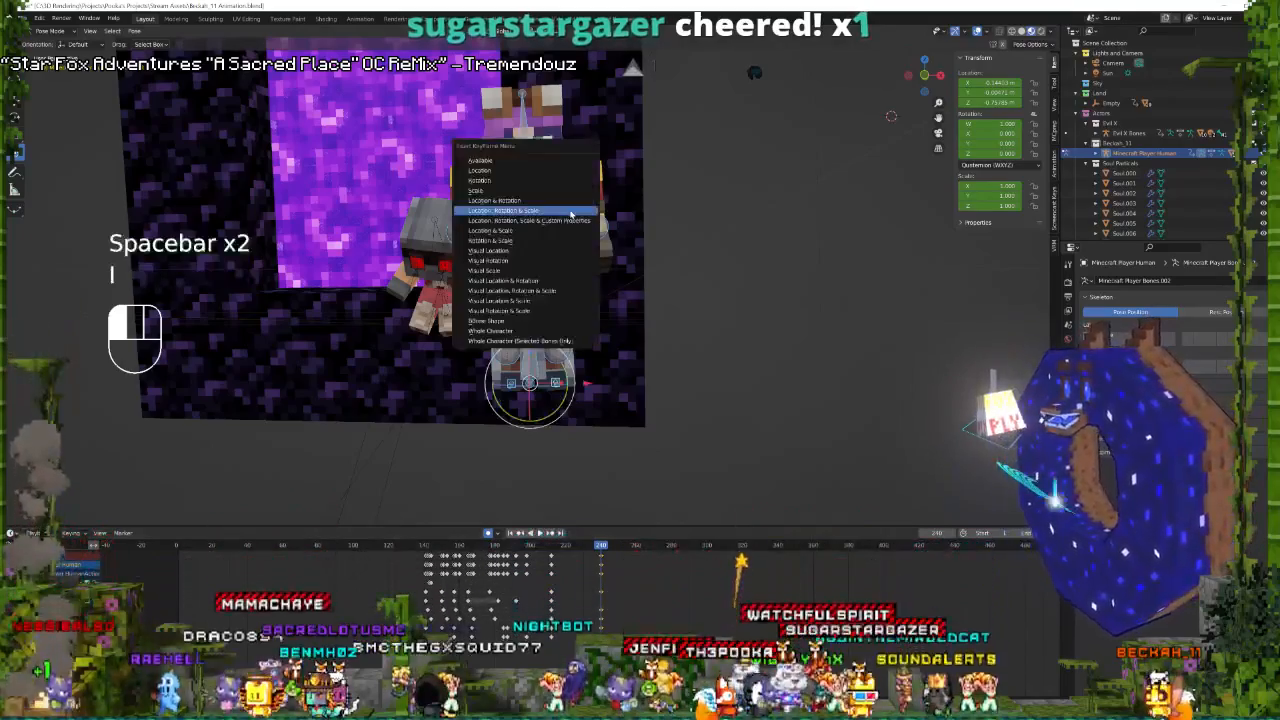
pyautogui.click(570, 211)
pyautogui.hotkey('ctrl', 's')
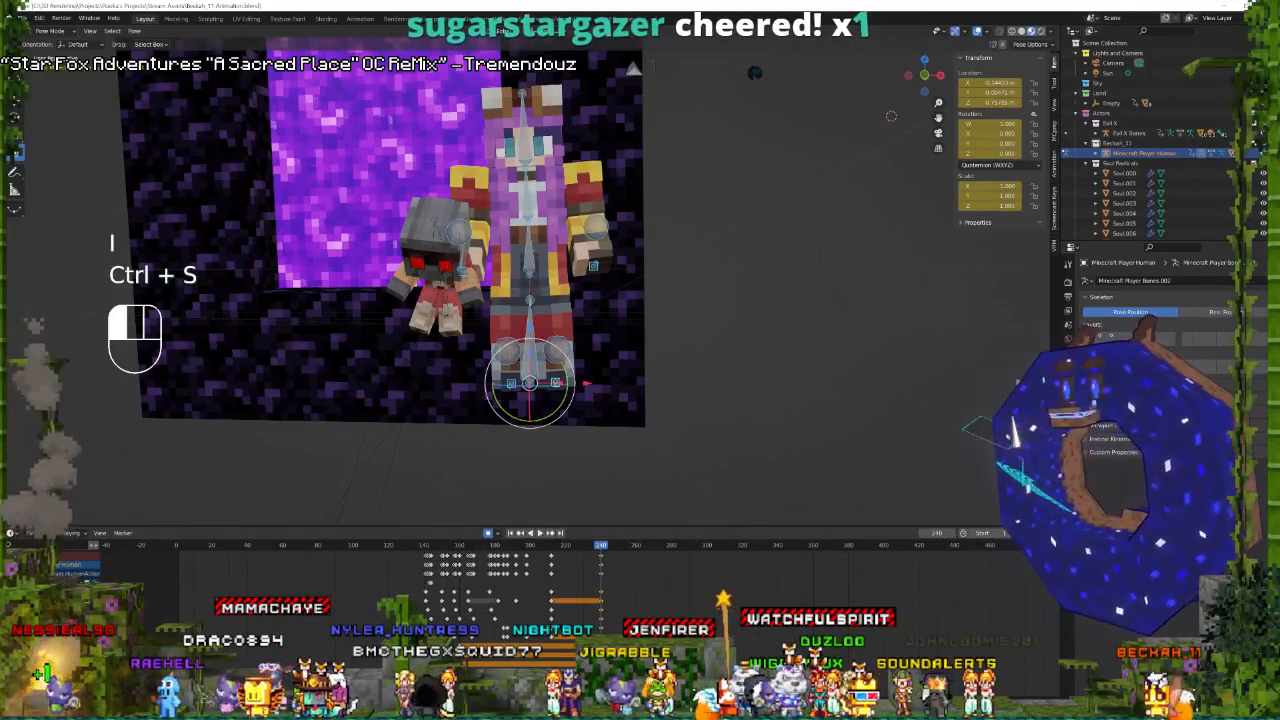
# At frame 261, shift the hips and rotate the chest and head so the character looks down toward Evil X.
pyautogui.press('space')
pyautogui.press('space')
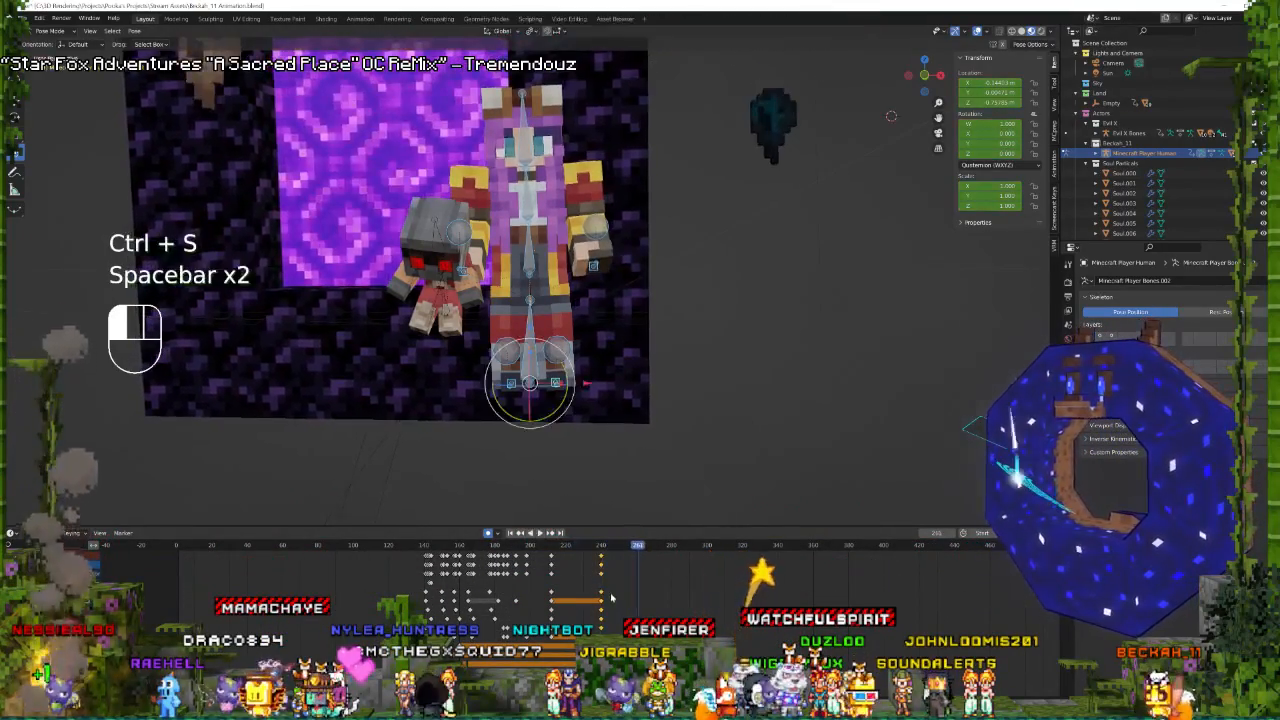
pyautogui.click(528, 262)
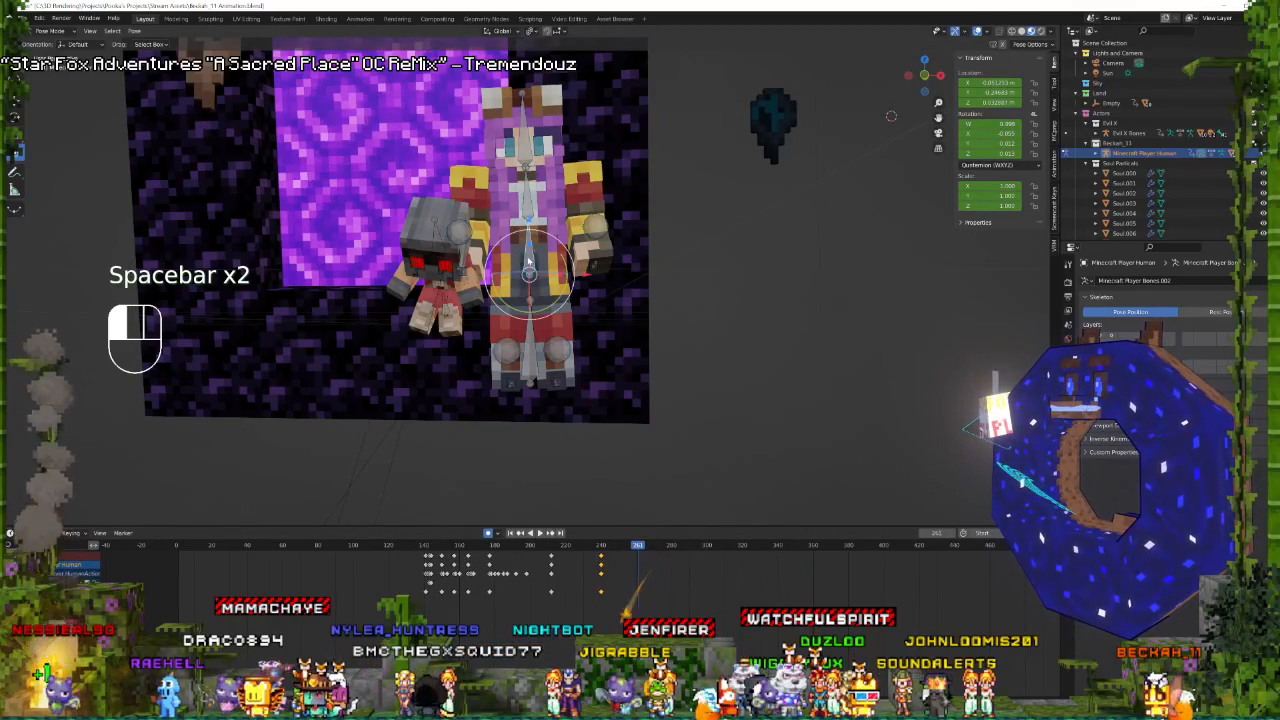
pyautogui.moveTo(533, 278)
pyautogui.keyDown('shift'); pyautogui.mouseDown()
pyautogui.moveTo(582, 279)
pyautogui.moveTo(517, 262)
pyautogui.mouseUp(); pyautogui.keyUp('shift')
pyautogui.click(535, 204)
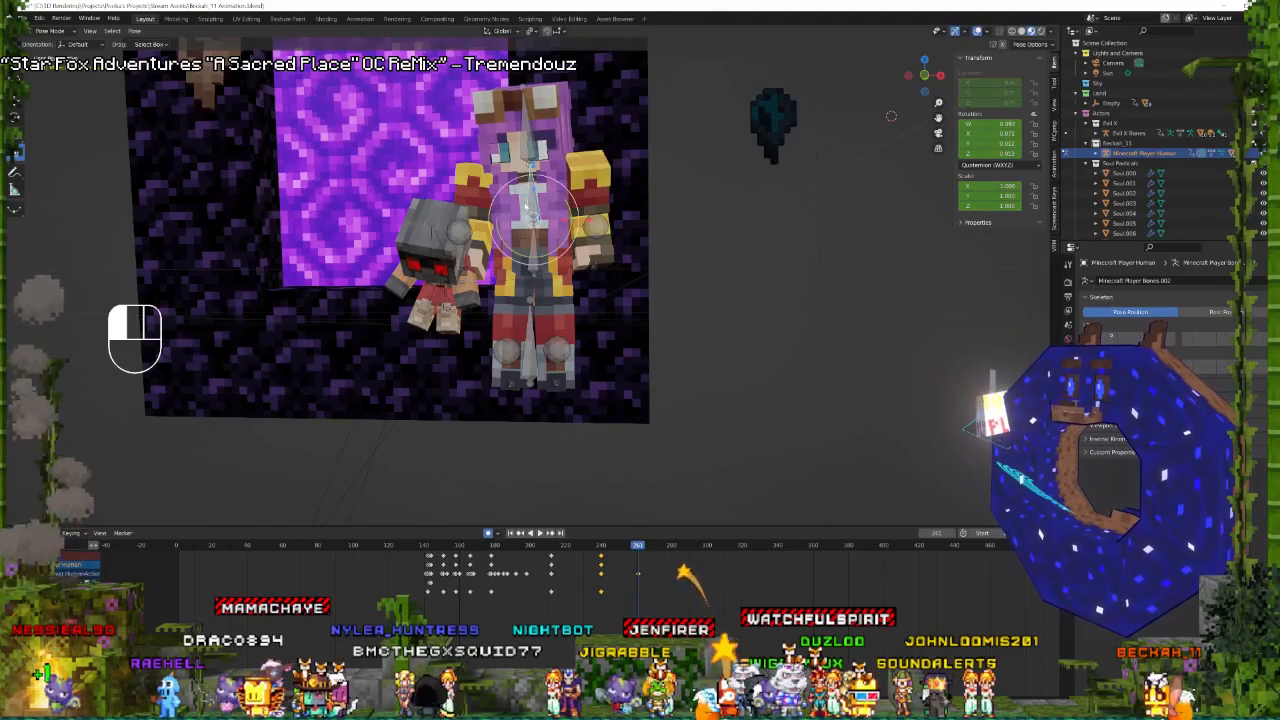
pyautogui.keyDown('shift'); pyautogui.click(540, 162); pyautogui.keyUp('shift')
pyautogui.keyDown('shift'); pyautogui.moveTo(536, 199); pyautogui.dragTo(497, 251); pyautogui.keyUp('shift')
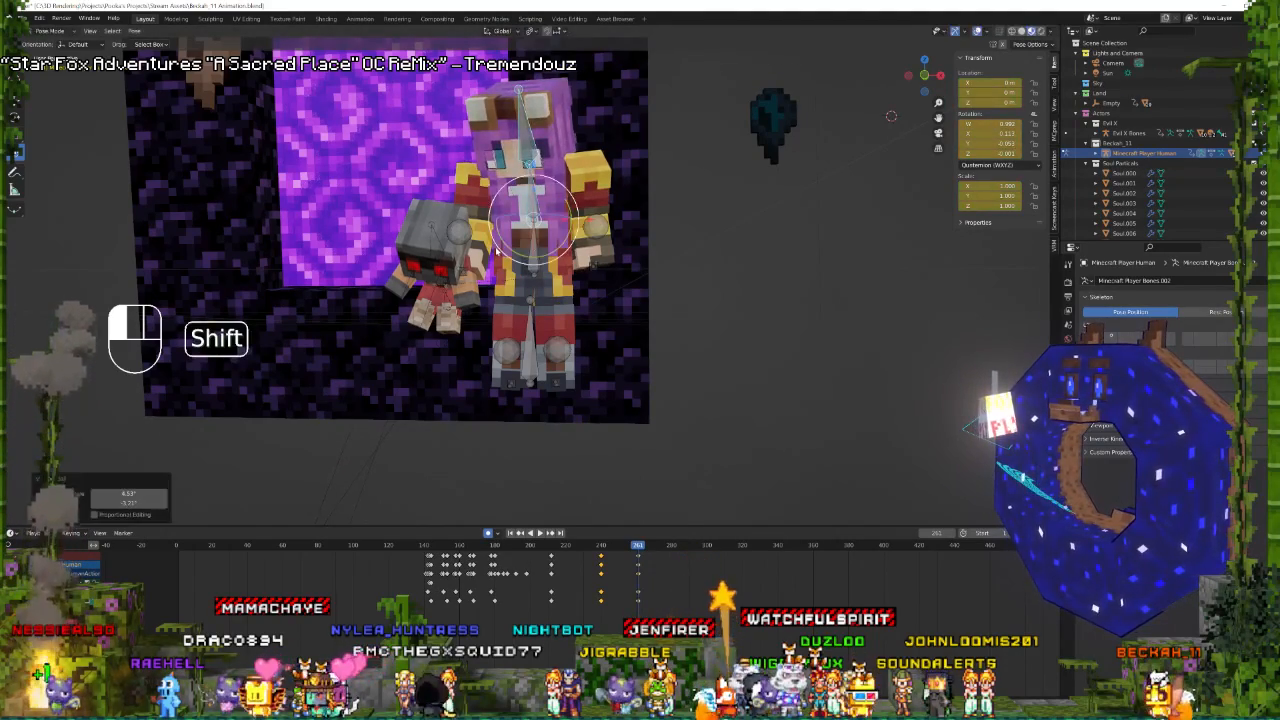
# Raise the right hand control carrying Evil X by about 0.15 m at frame 261.
pyautogui.click(465, 277)
pyautogui.moveTo(465, 277); pyautogui.dragTo(413, 280, button='middle')
pyautogui.keyDown('shift'); pyautogui.moveTo(484, 213); pyautogui.dragTo(464, 219); pyautogui.keyUp('shift')
pyautogui.moveTo(464, 273); pyautogui.dragTo(479, 242)
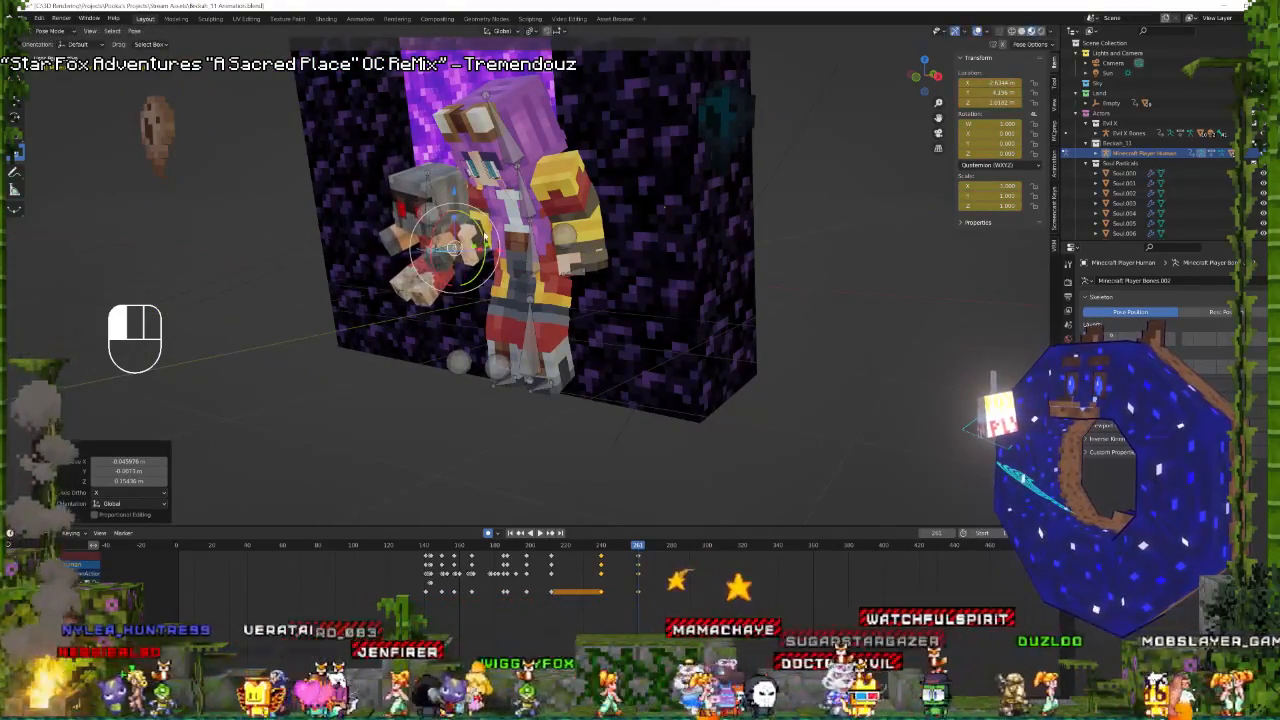
pyautogui.press('r')
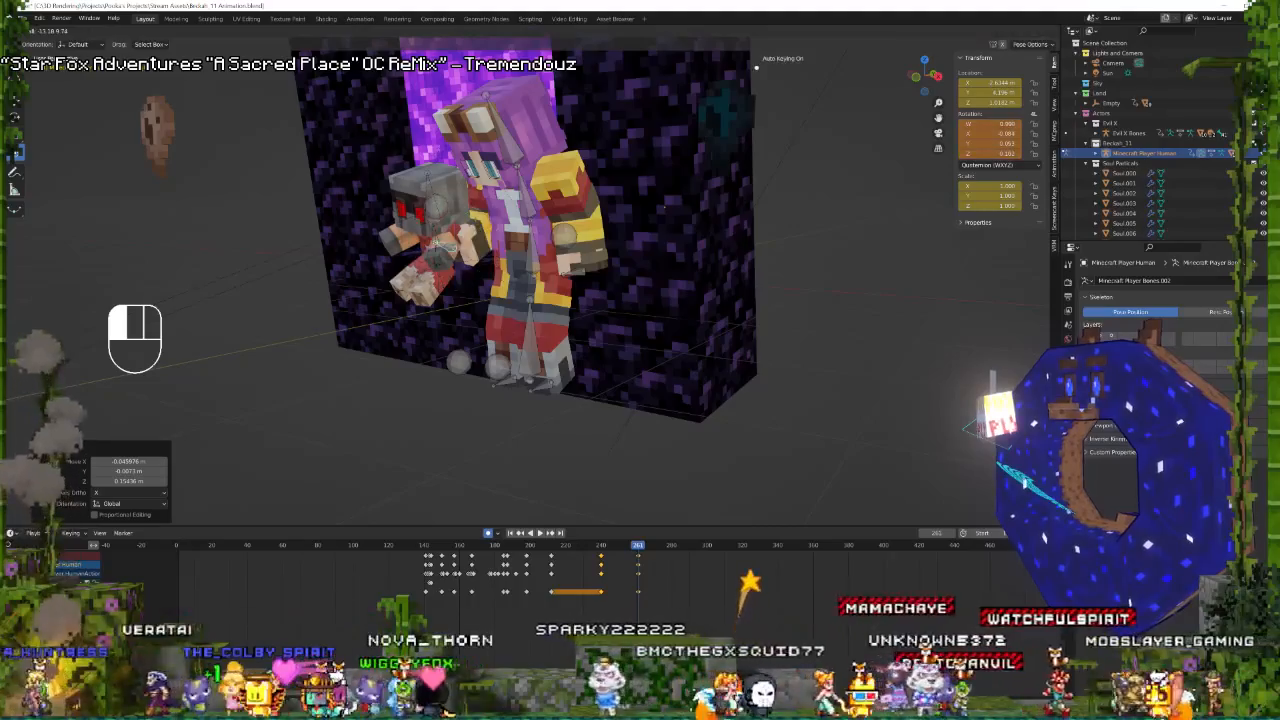
pyautogui.hotkey('ctrl', 'z')
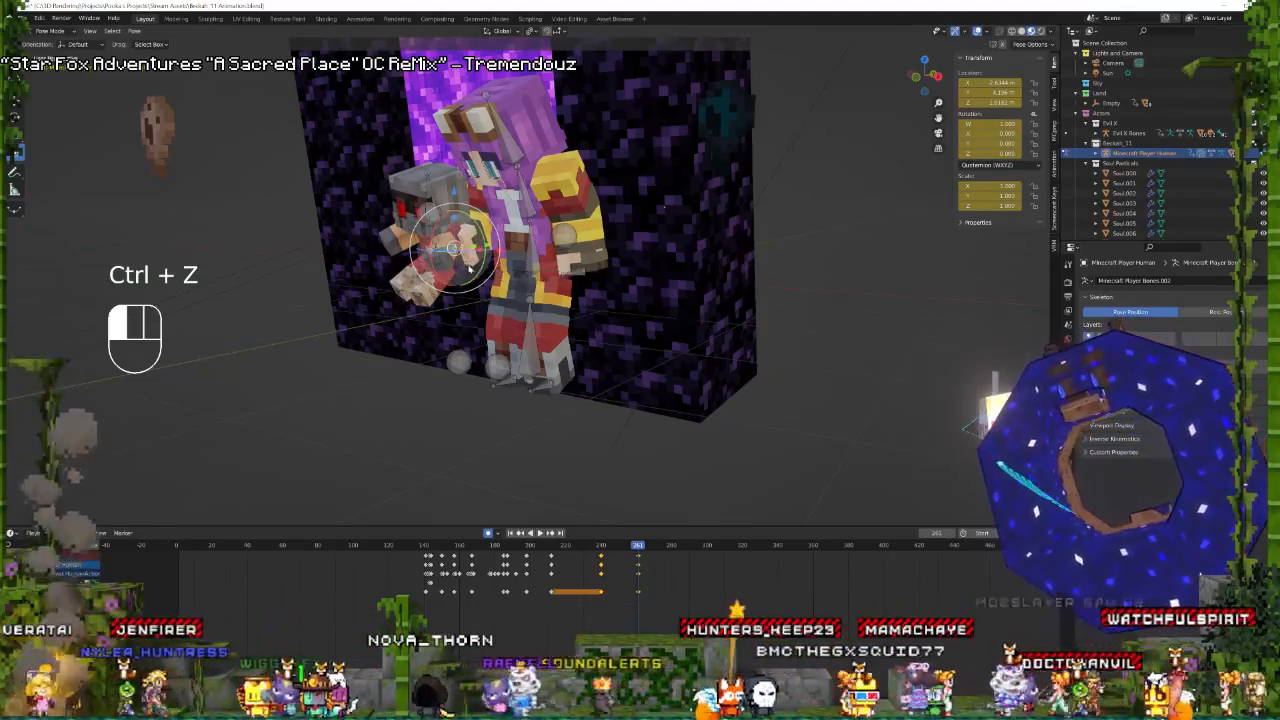
pyautogui.hotkey('ctrl', 'z')
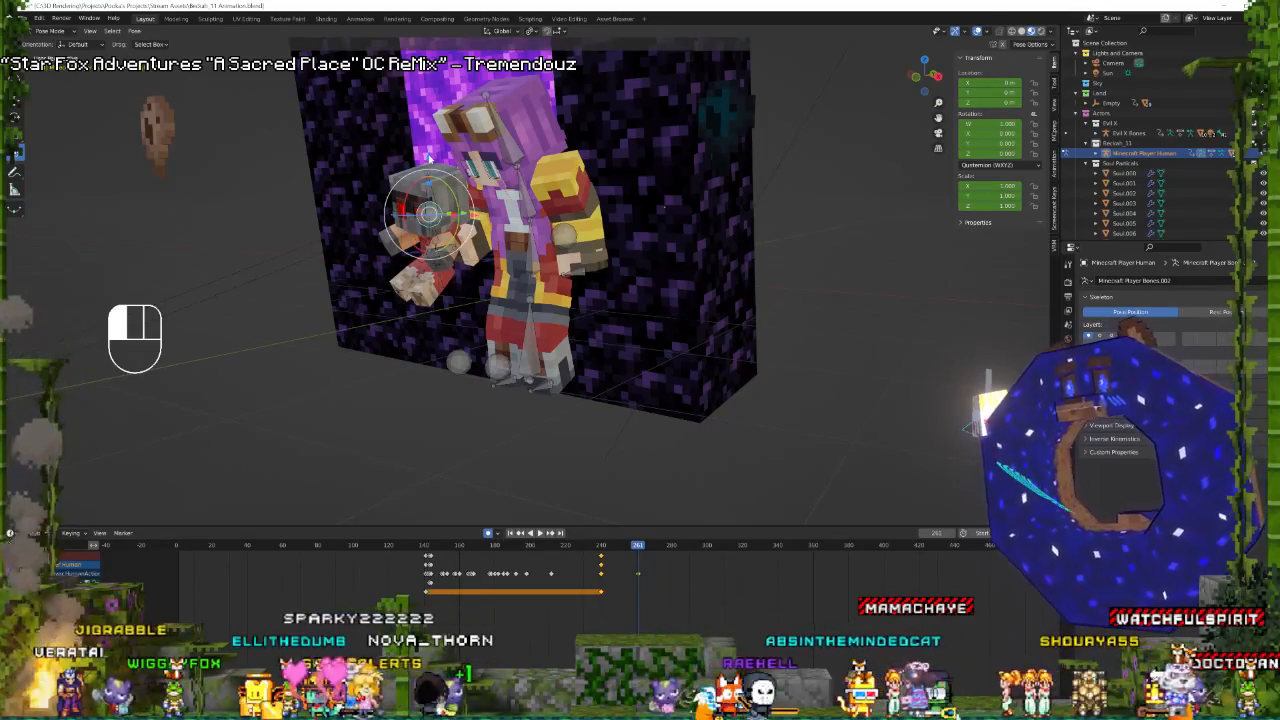
# Move the elbow control of the arm carrying Evil X horizontally, keeping its height locked, at frame 261.
pyautogui.press('g')
pyautogui.hotkey('shift', 'z')
pyautogui.keyDown('shift'); pyautogui.moveTo(434, 158); pyautogui.dragTo(433, 157); pyautogui.keyUp('shift')
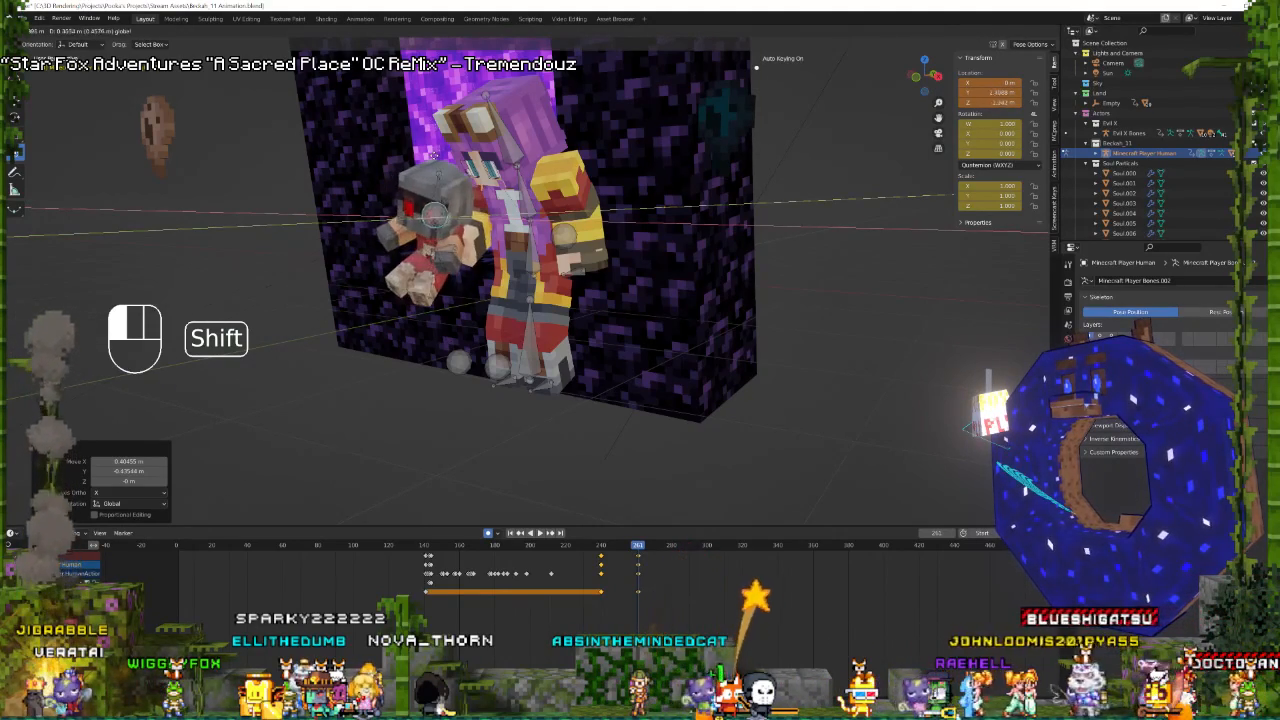
pyautogui.keyDown('shift'); pyautogui.moveTo(433, 156); pyautogui.dragTo(433, 156); pyautogui.keyUp('shift')
# Adjust the hand and elbow controls of the arm carrying Evil X horizontally, with height locked, at frame 261.
pyautogui.click(452, 250)
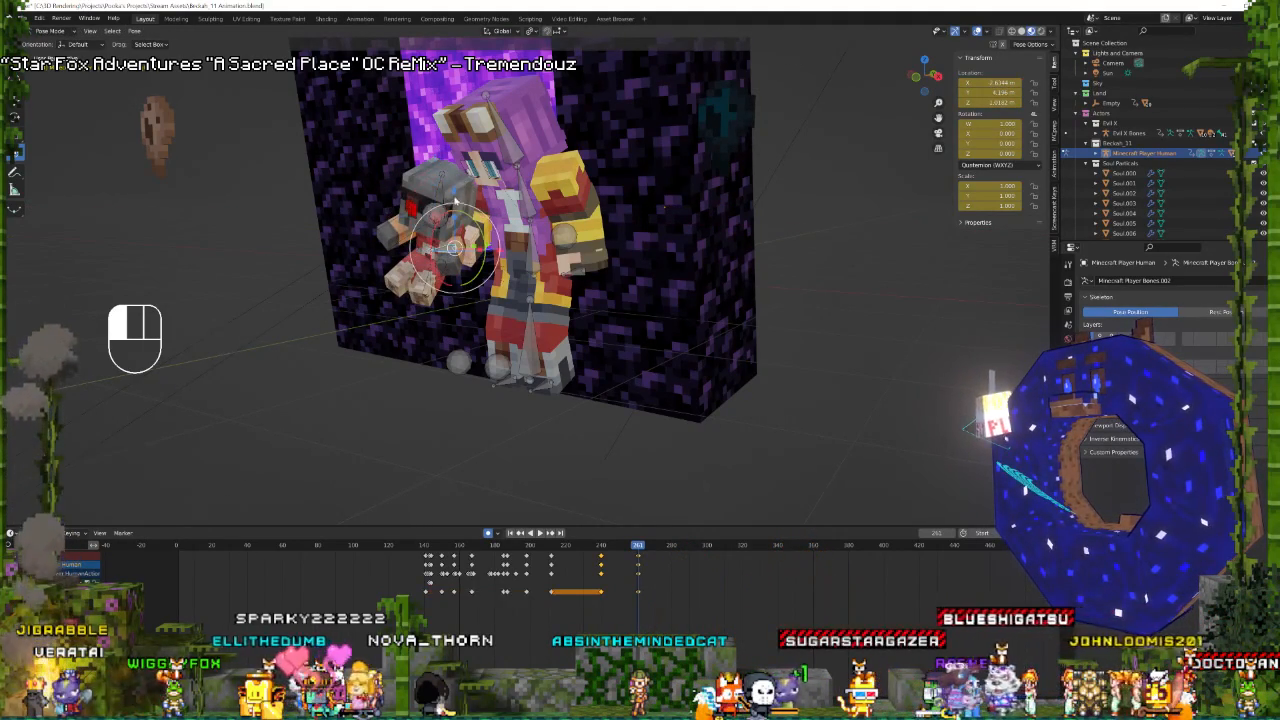
pyautogui.press('g')
pyautogui.hotkey('shift', 'z')
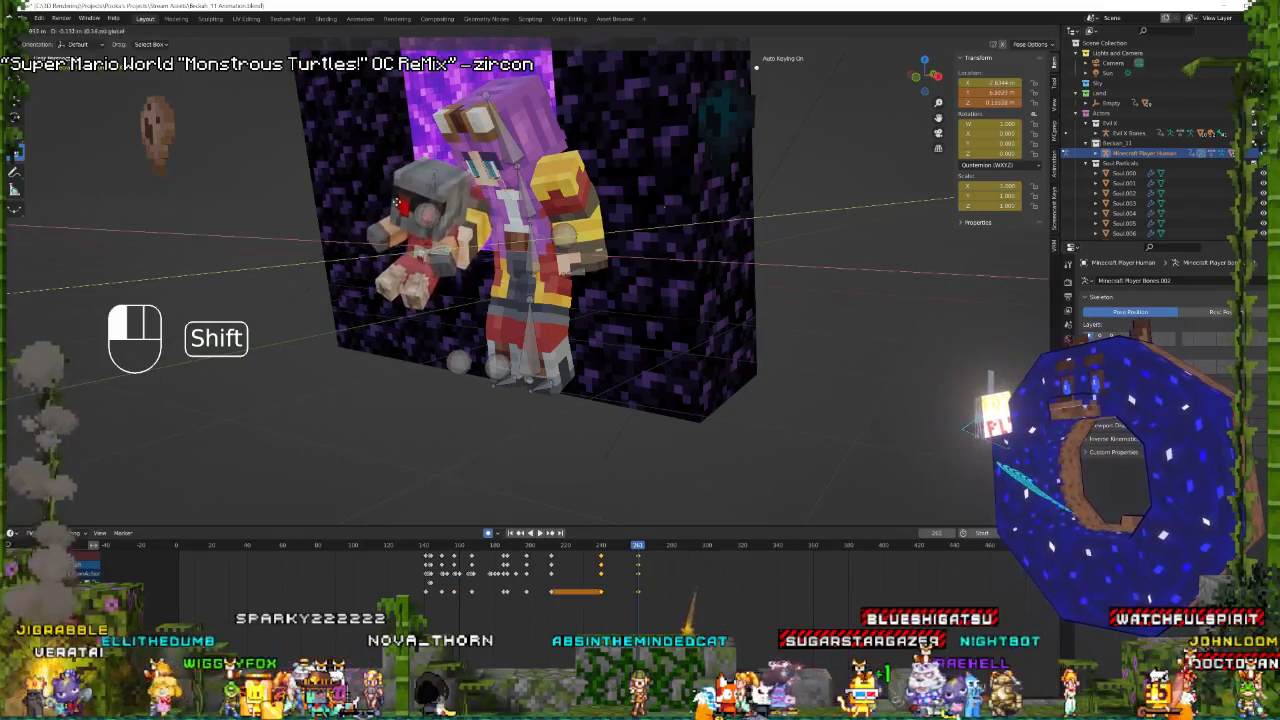
pyautogui.click(405, 201)
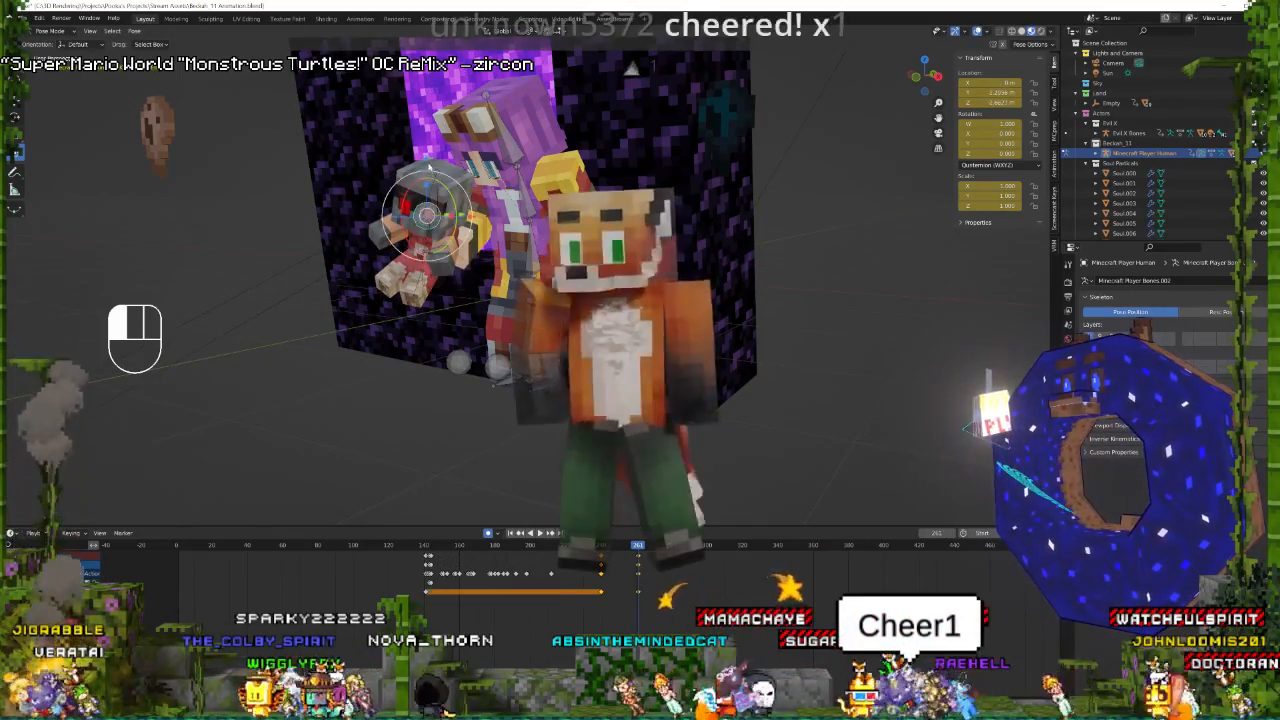
pyautogui.press('g')
pyautogui.hotkey('shift', 'z')
pyautogui.click(454, 172)
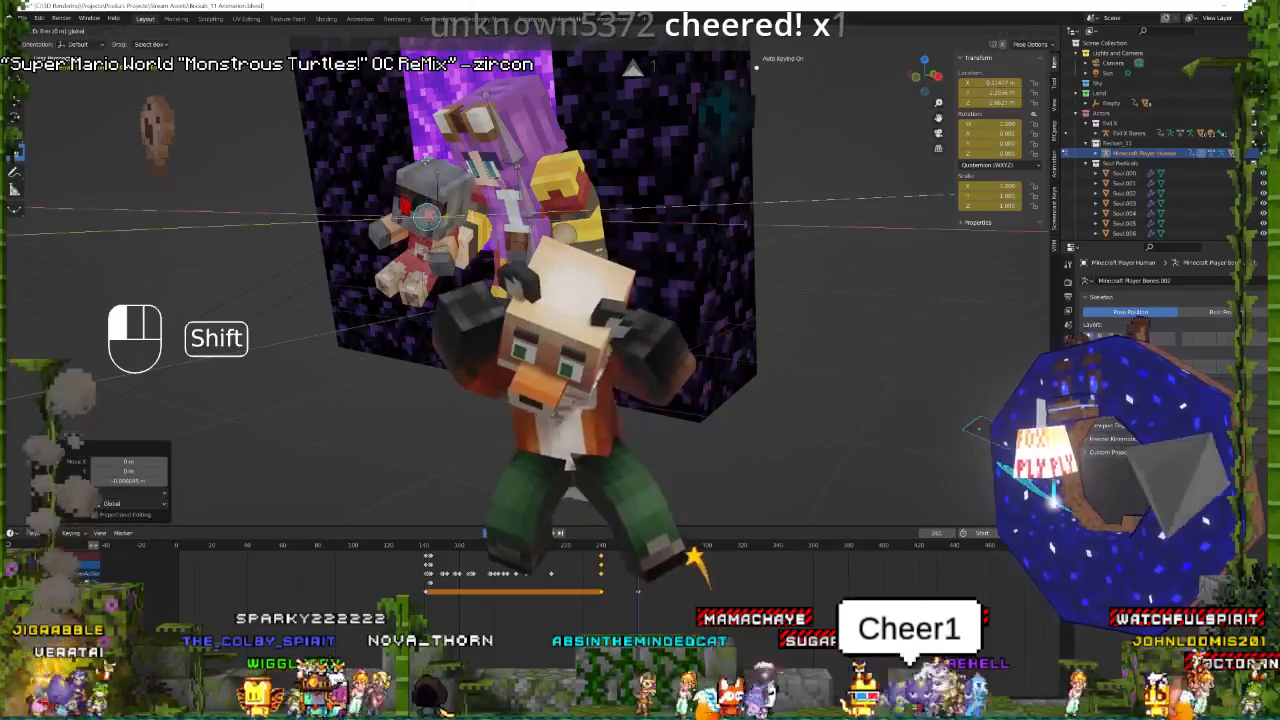
pyautogui.press('g')
pyautogui.hotkey('shift', 'z')
# At frame 261, rotate the Evil X rig, first about the global Y axis, and move it horizontally to fit the carrying arm.
pyautogui.hotkey('ctrl', 'Tab')
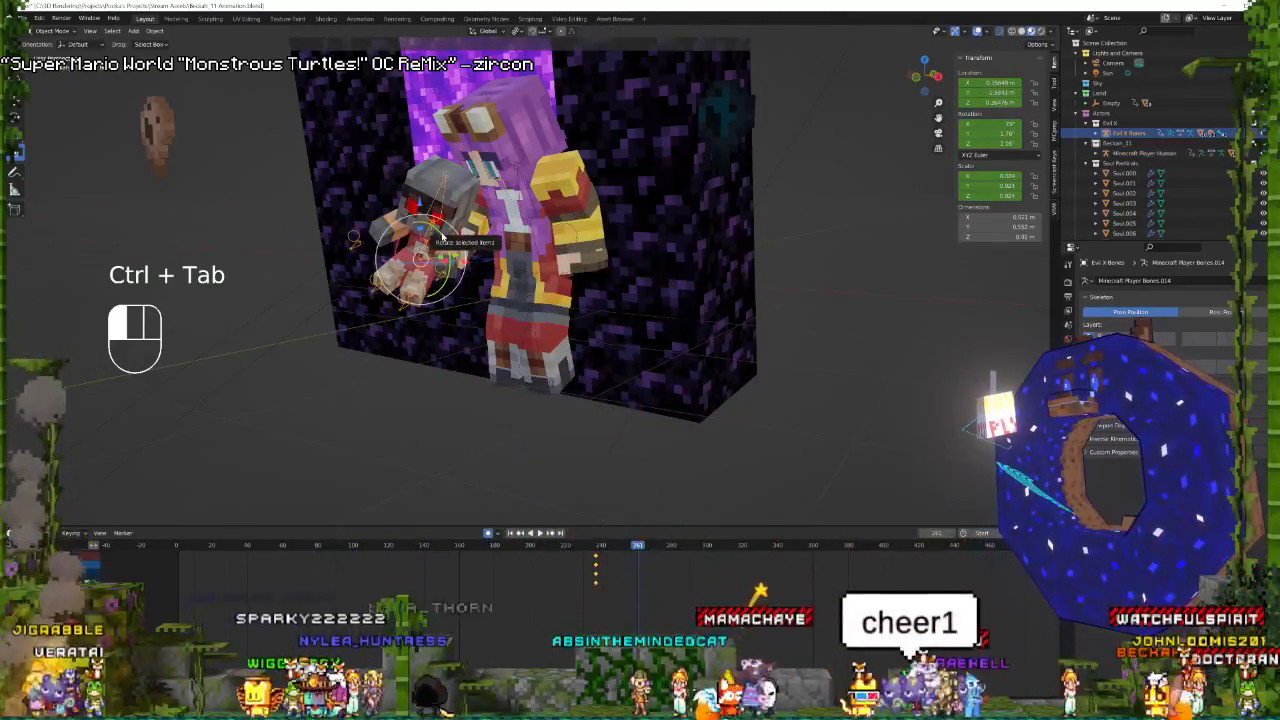
pyautogui.press('r')
pyautogui.press('y')
pyautogui.click(346, 240)
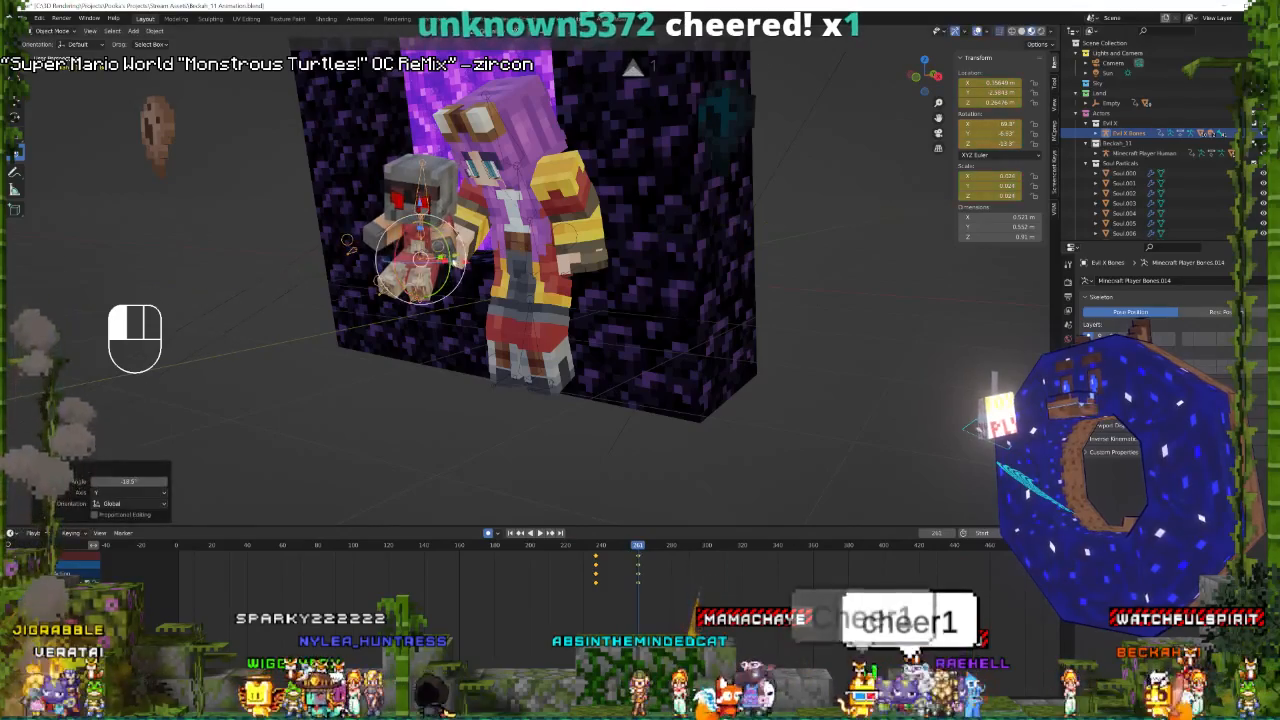
pyautogui.press('g')
pyautogui.hotkey('shift', 'z')
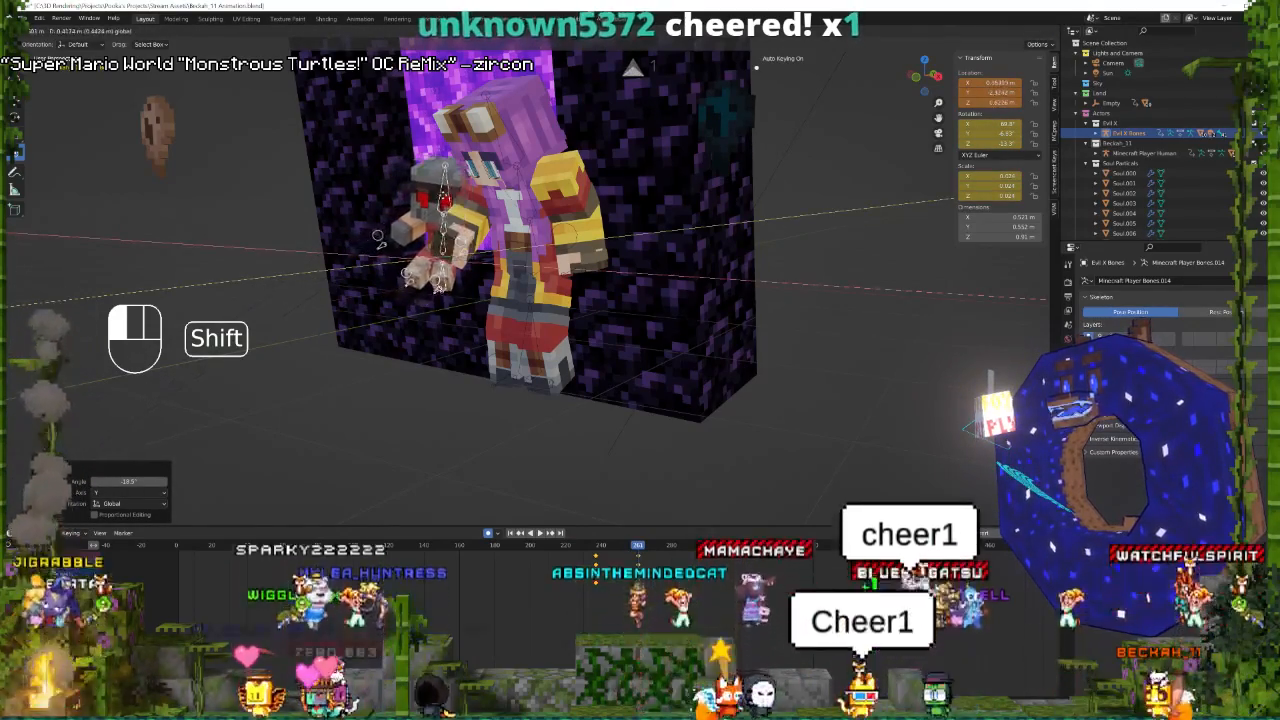
pyautogui.click(455, 245)
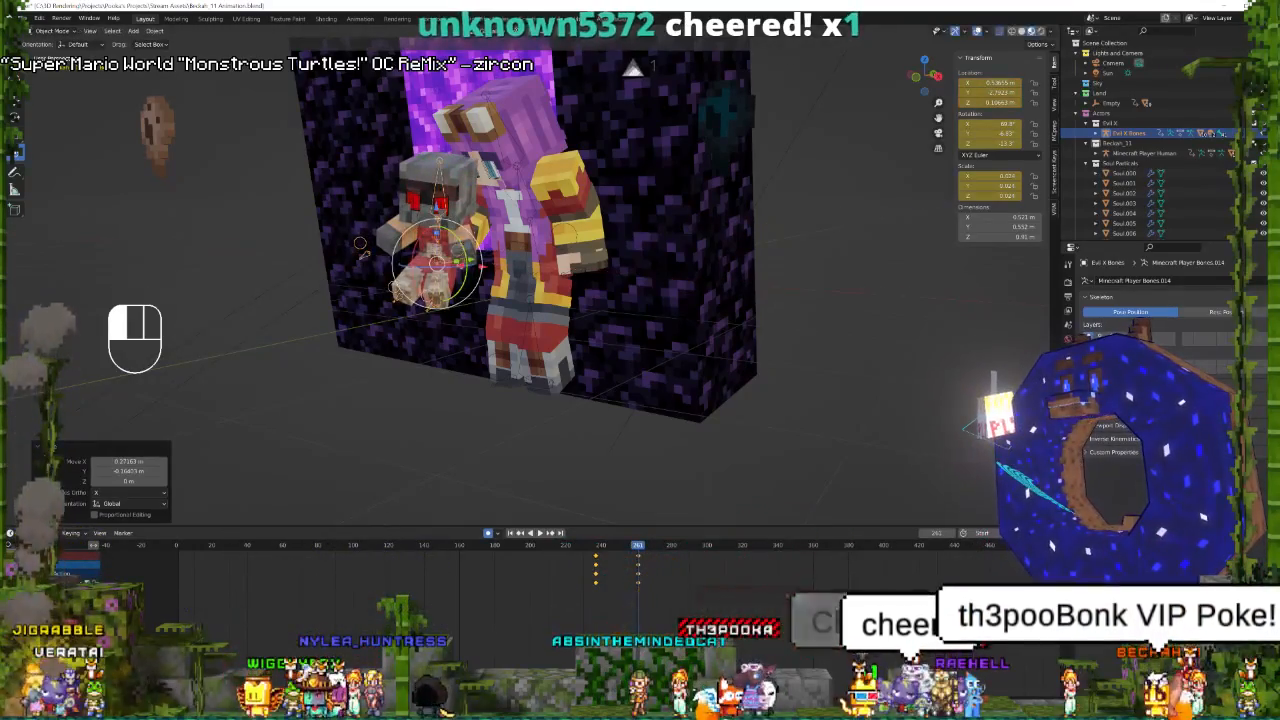
pyautogui.press('r')
pyautogui.click(587, 512)
# Play back the look-down motion with Evil X and save the file.
pyautogui.press('space')
pyautogui.press('space')
pyautogui.press('space')
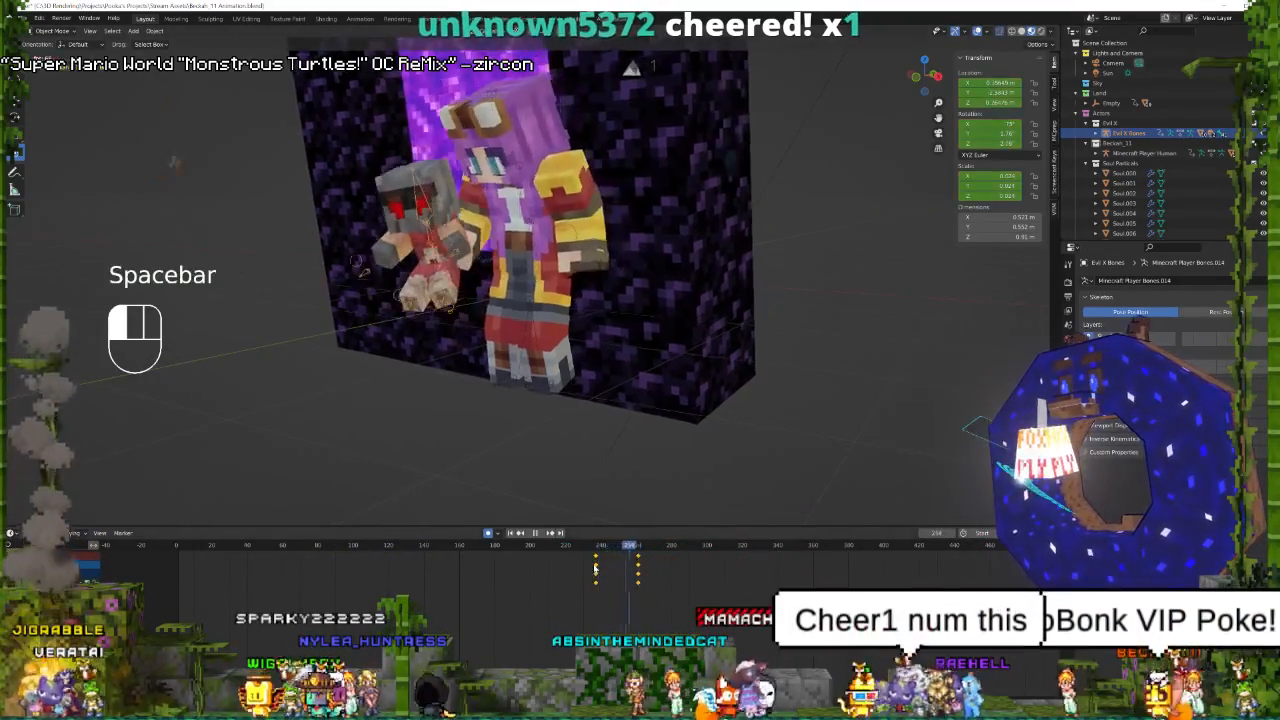
pyautogui.press('space')
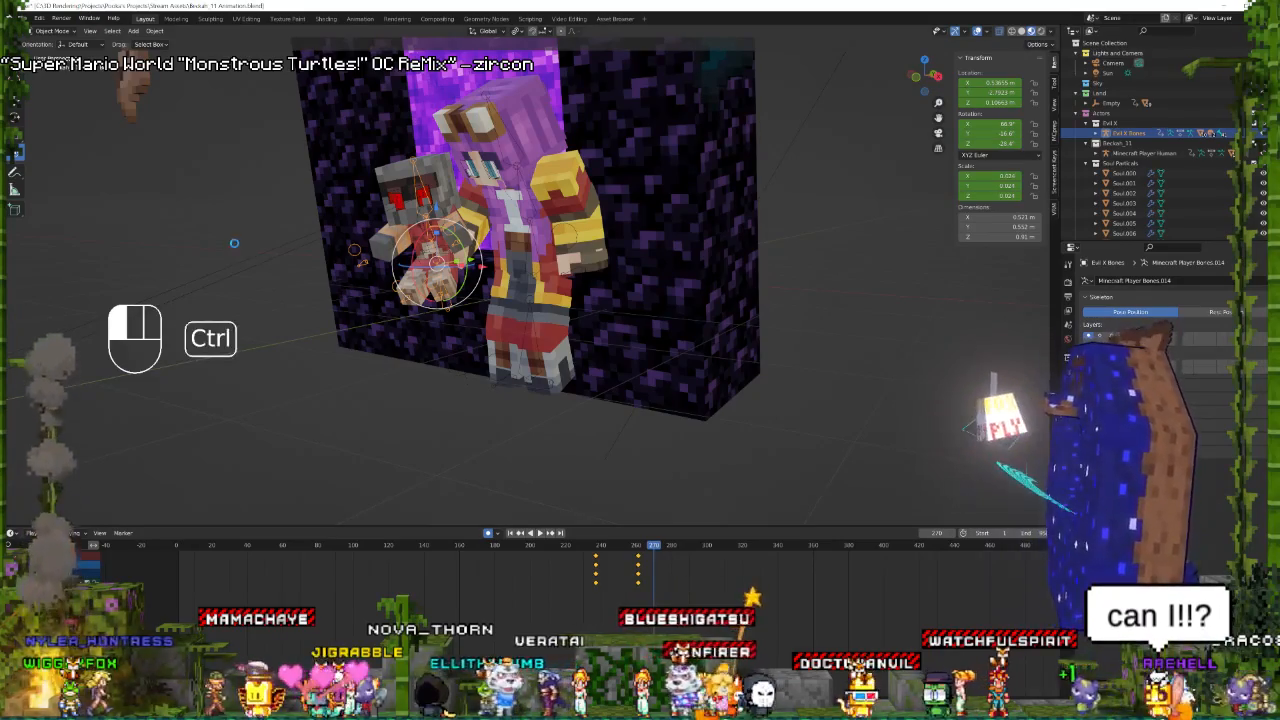
pyautogui.hotkey('ctrl', 's')
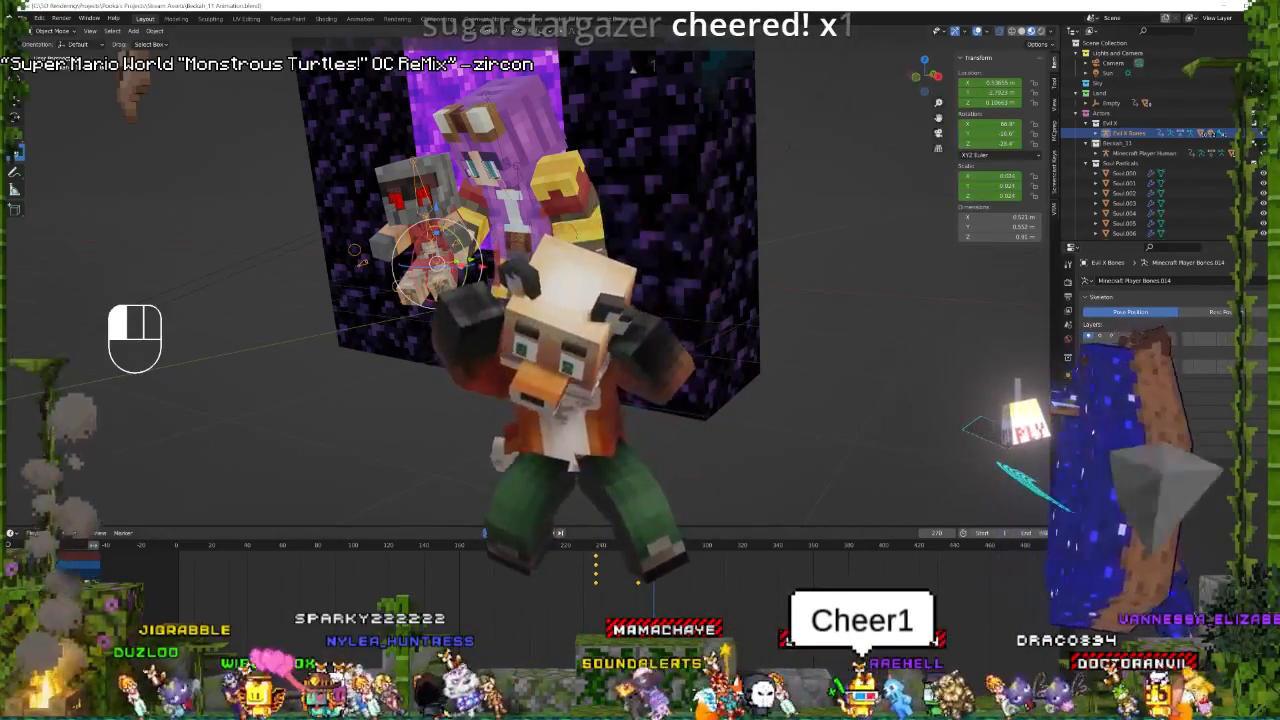
# Switch to the Chrome browser and open a new tab in a maximized window.
pyautogui.hotkey('alt', 'Tab')
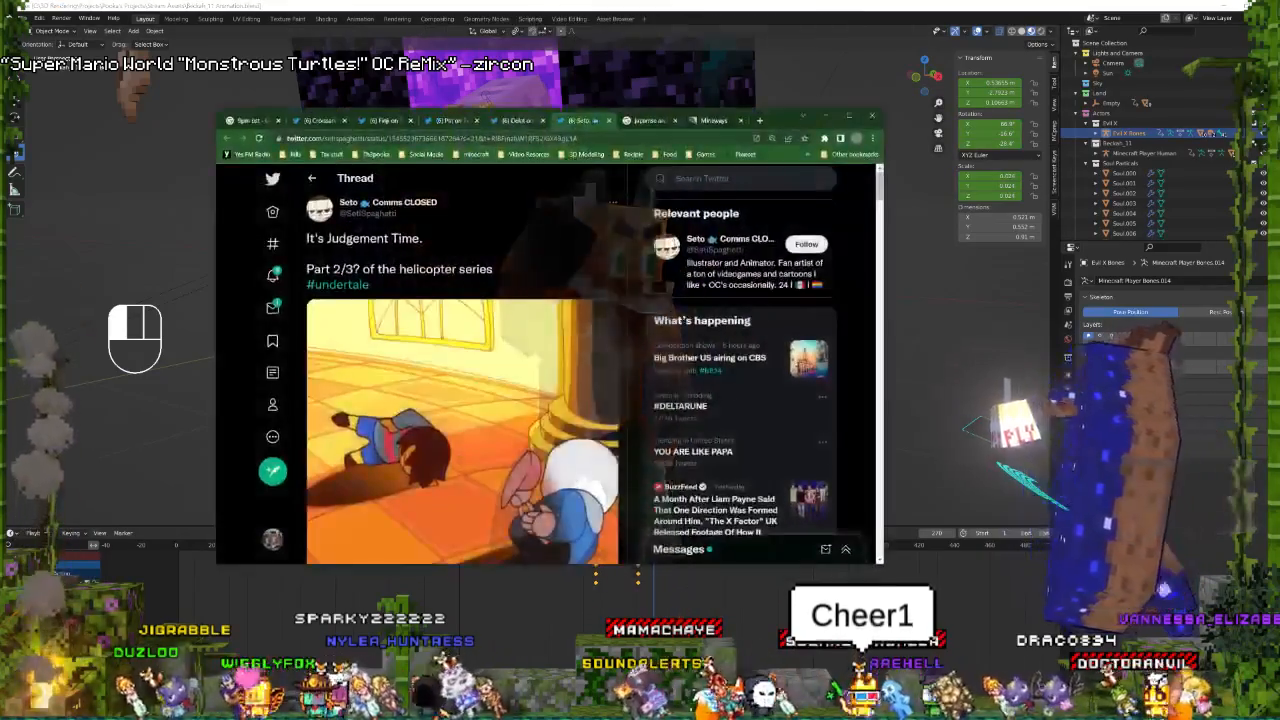
pyautogui.click(759, 120)
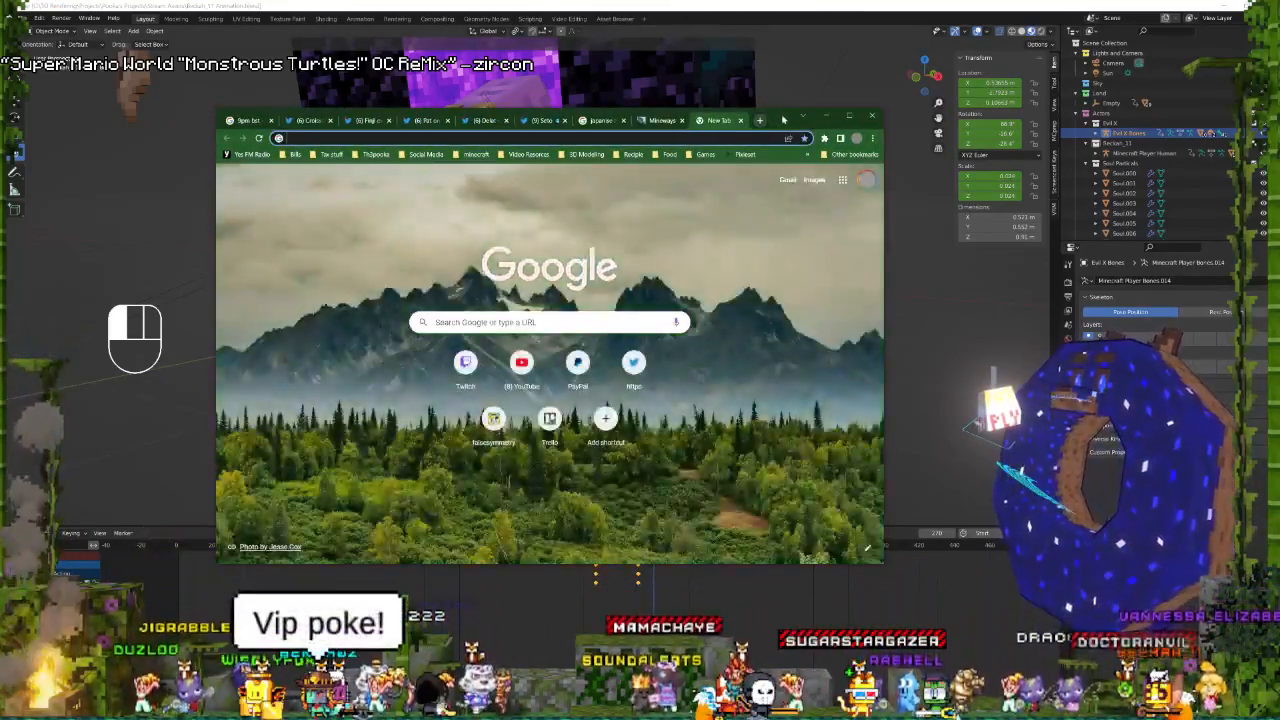
pyautogui.doubleClick(784, 119)
pyautogui.click(1207, 6)
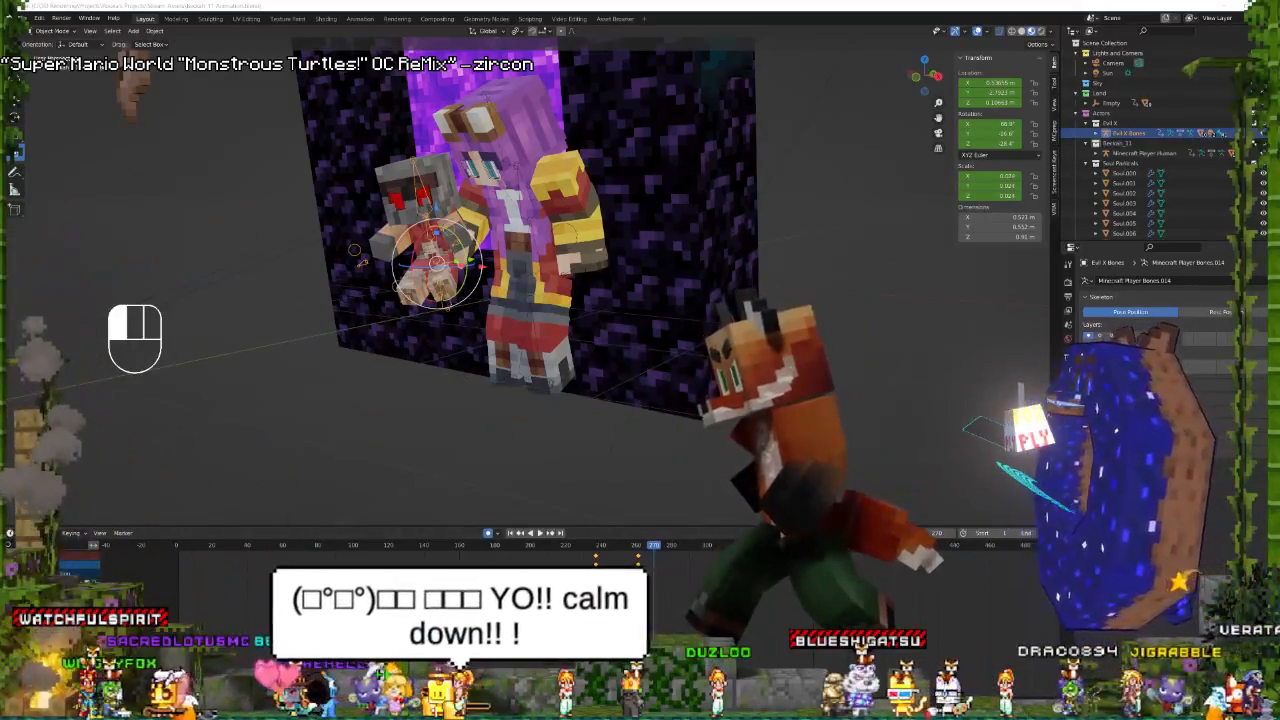
# Switch to VMagicMirror and enable the Bathtub, Bubbles and Shower accessories for the avatar.
pyautogui.hotkey('alt', 'Tab')
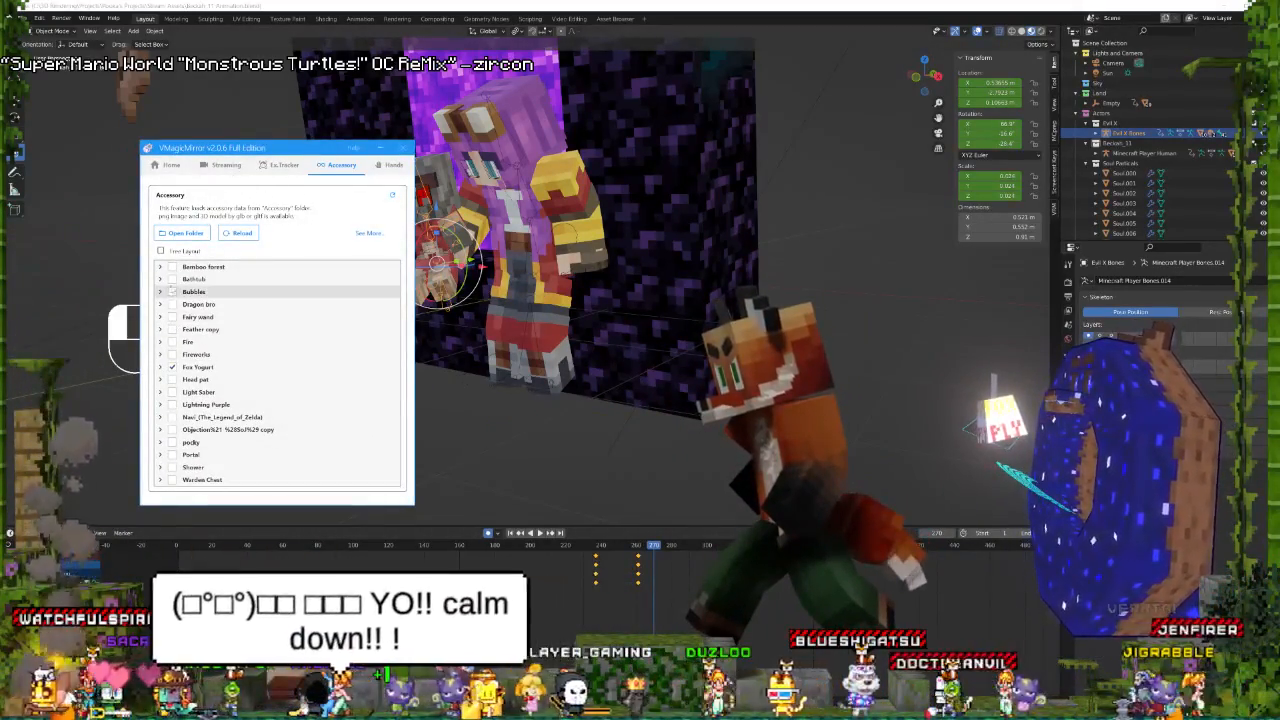
pyautogui.click(172, 279)
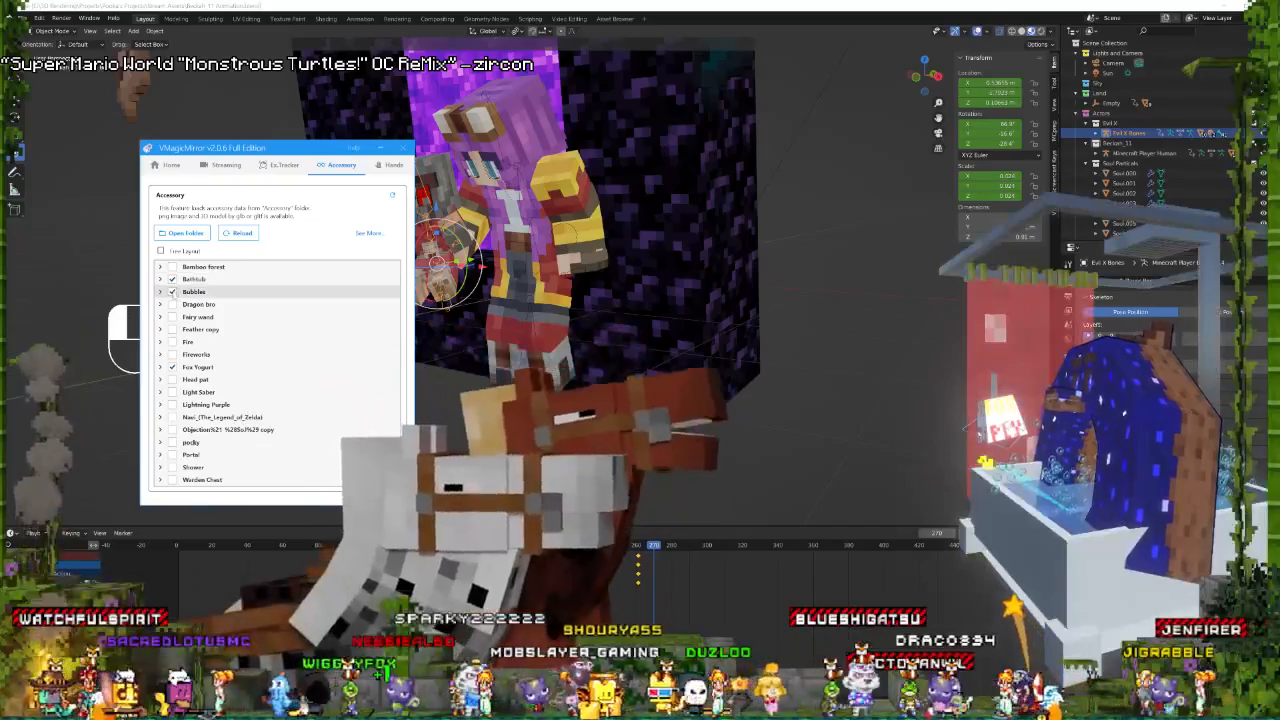
pyautogui.click(172, 291)
pyautogui.click(172, 467)
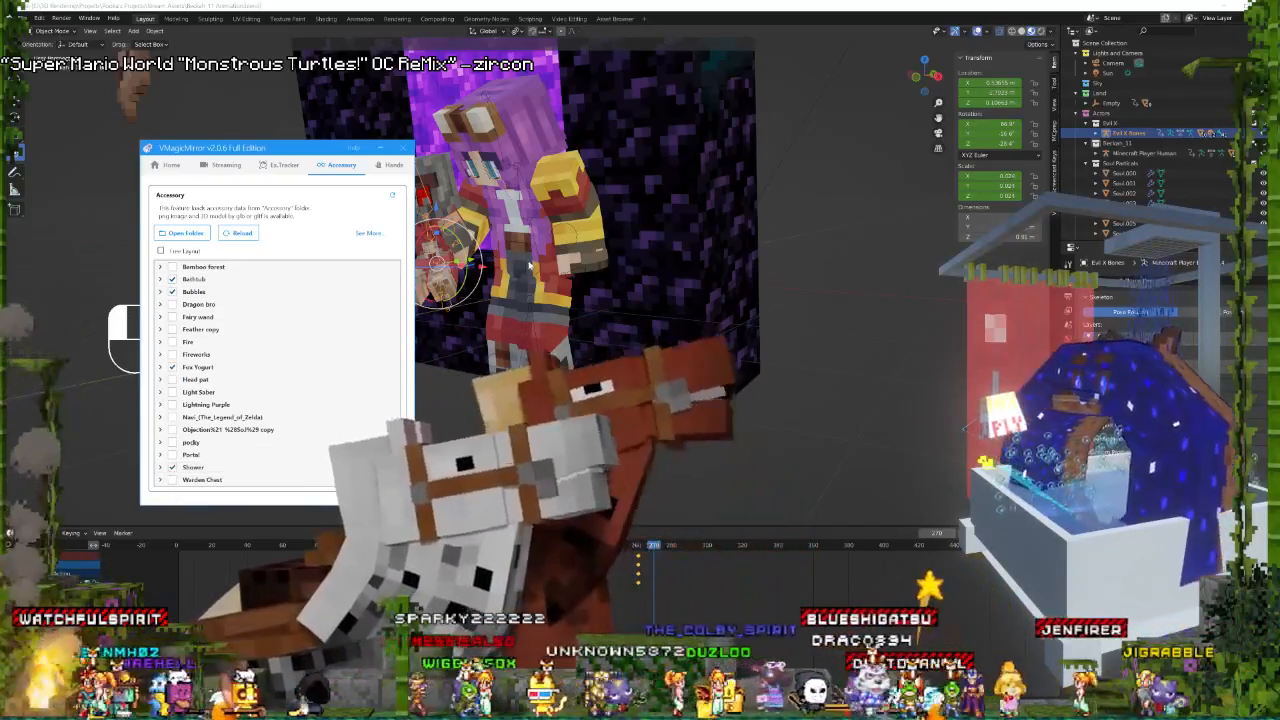
pyautogui.click(381, 149)
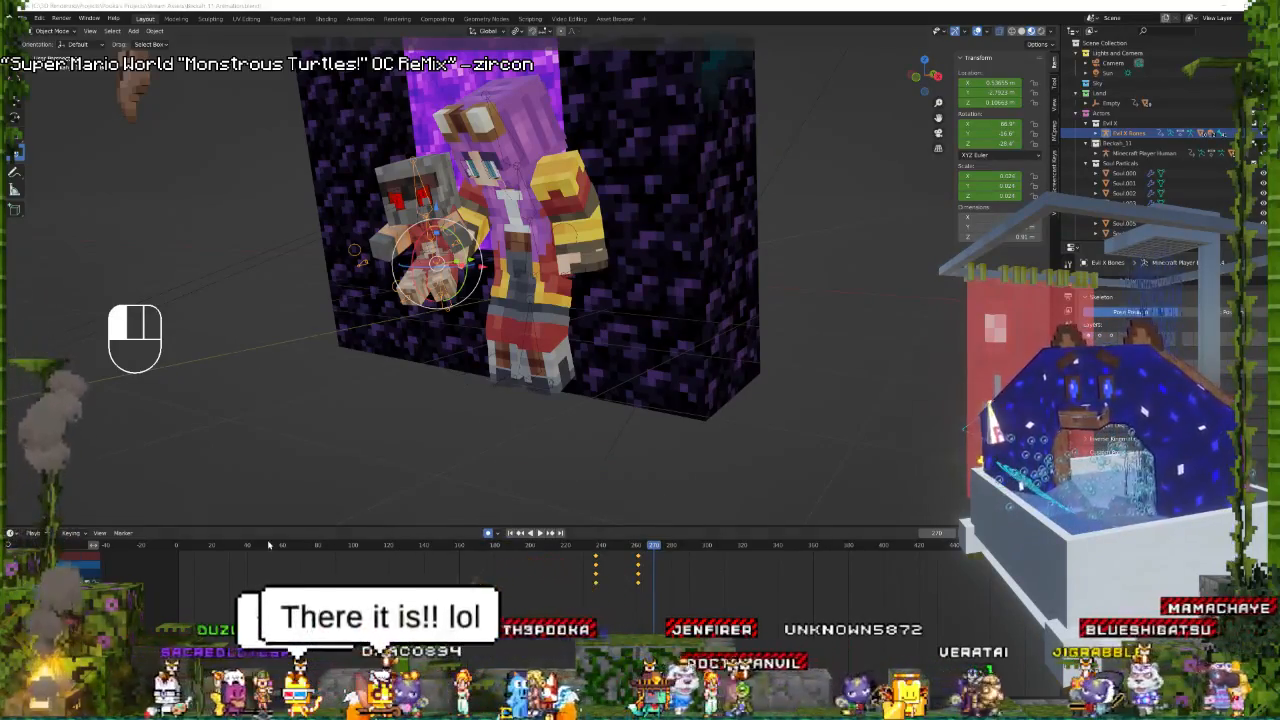
# Save the file and rotate the character rig's hips, chest and head bones in Pose Mode at frame 280.
pyautogui.click(541, 258)
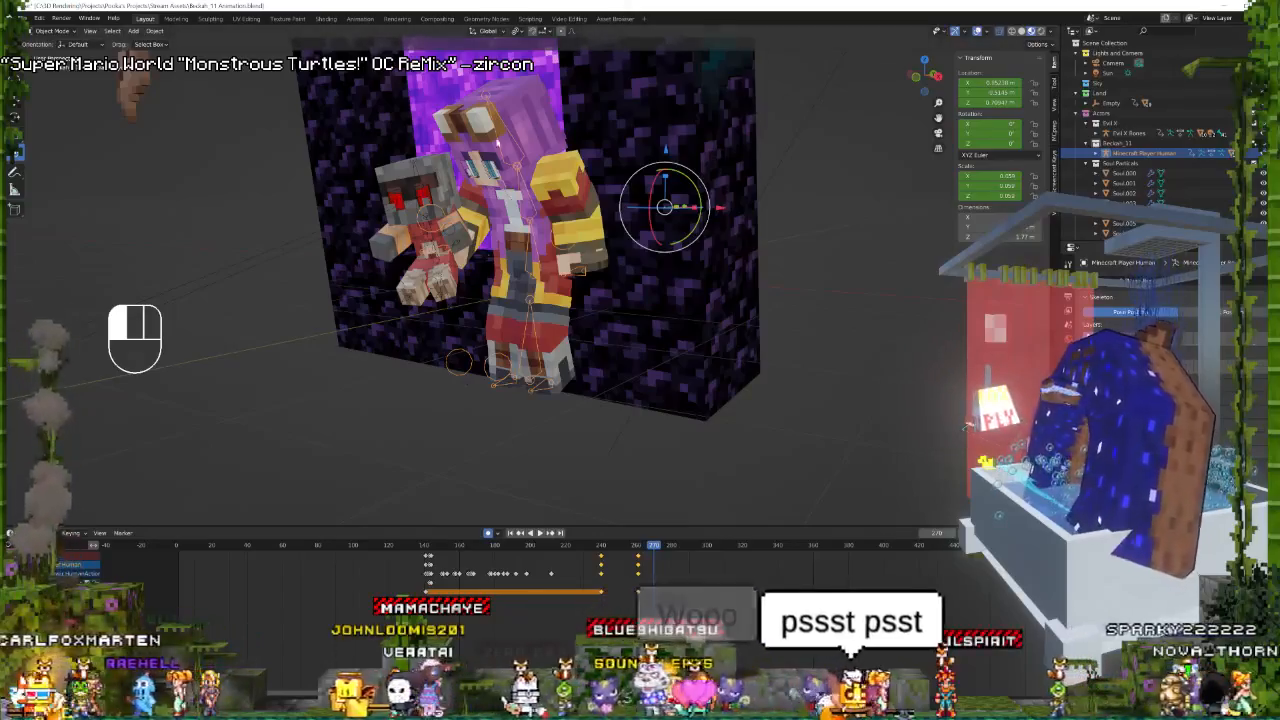
pyautogui.hotkey('ctrl', 's')
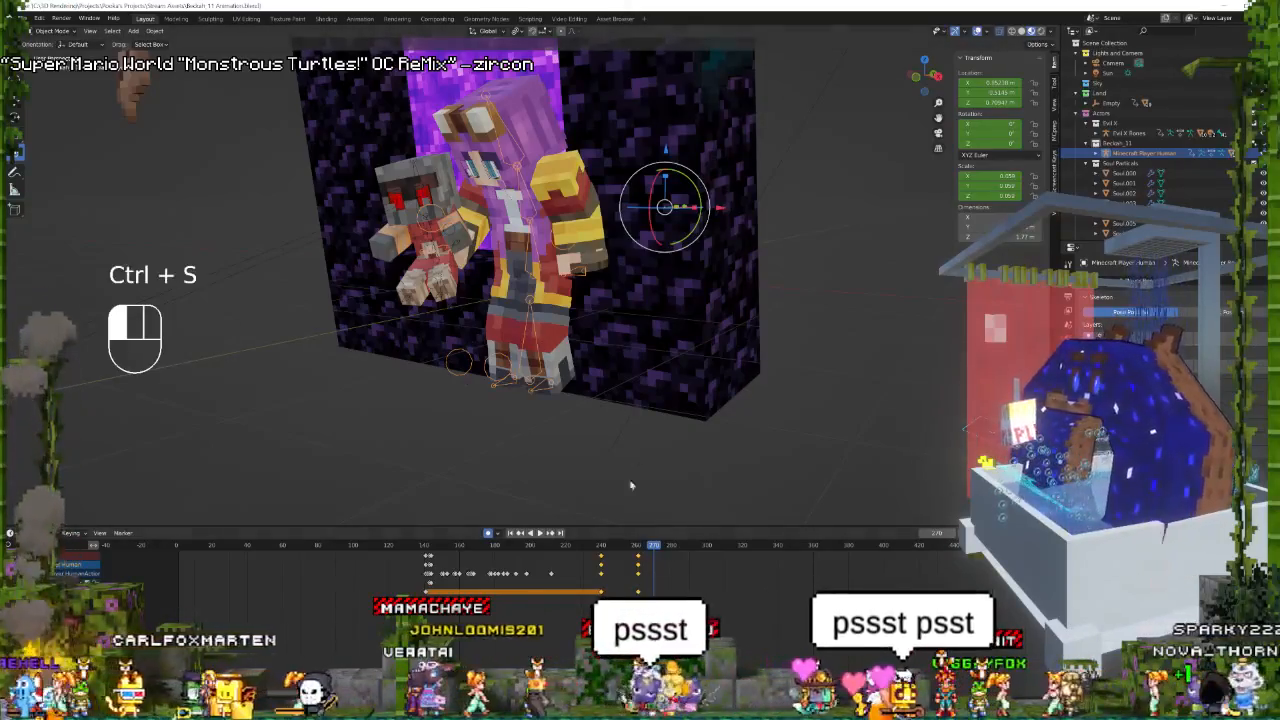
pyautogui.hotkey('ctrl', 'Tab')
pyautogui.rightClick(528, 252)
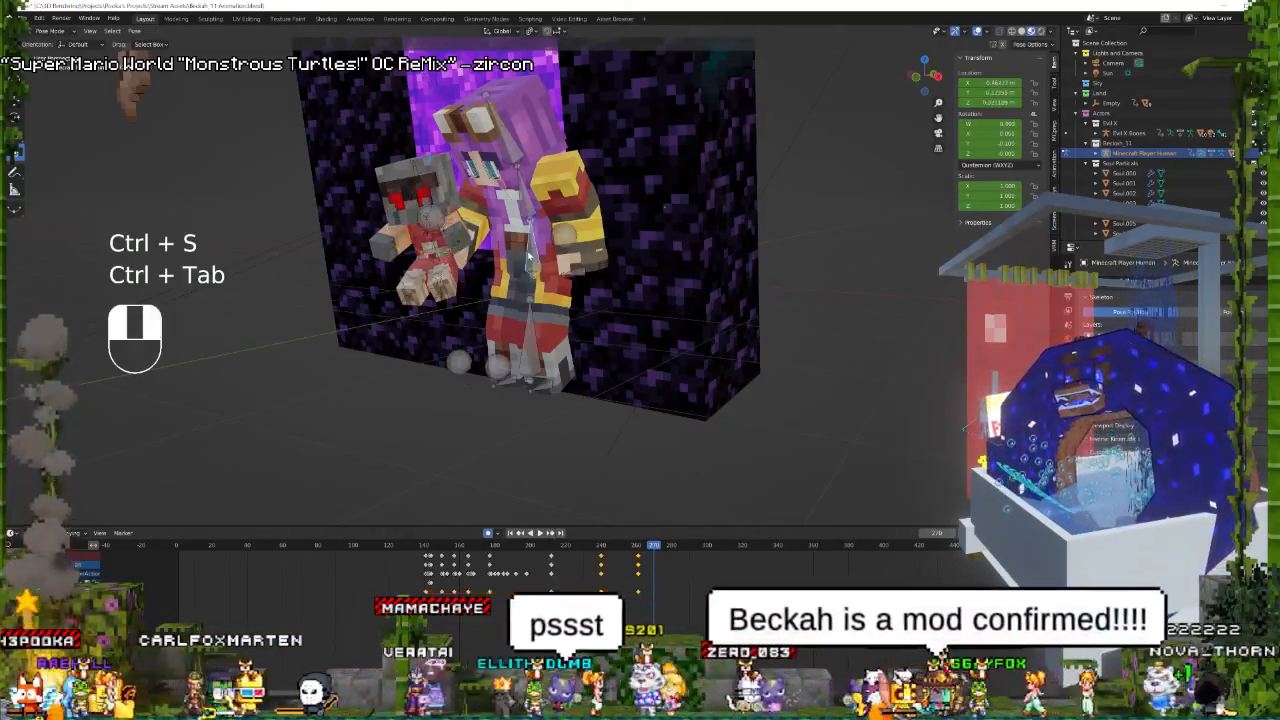
pyautogui.keyDown('shift'); pyautogui.rightClick(522, 180); pyautogui.keyUp('shift')
pyautogui.keyDown('shift'); pyautogui.rightClick(506, 134); pyautogui.keyUp('shift')
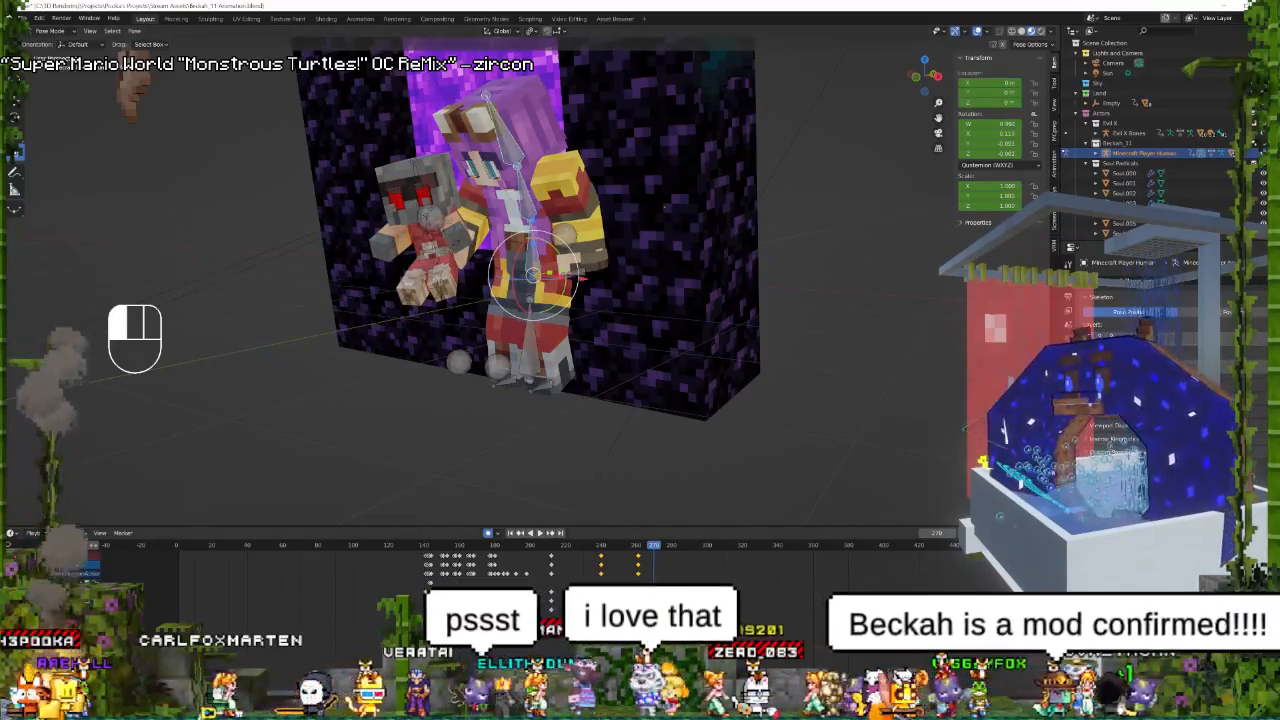
pyautogui.press('space')
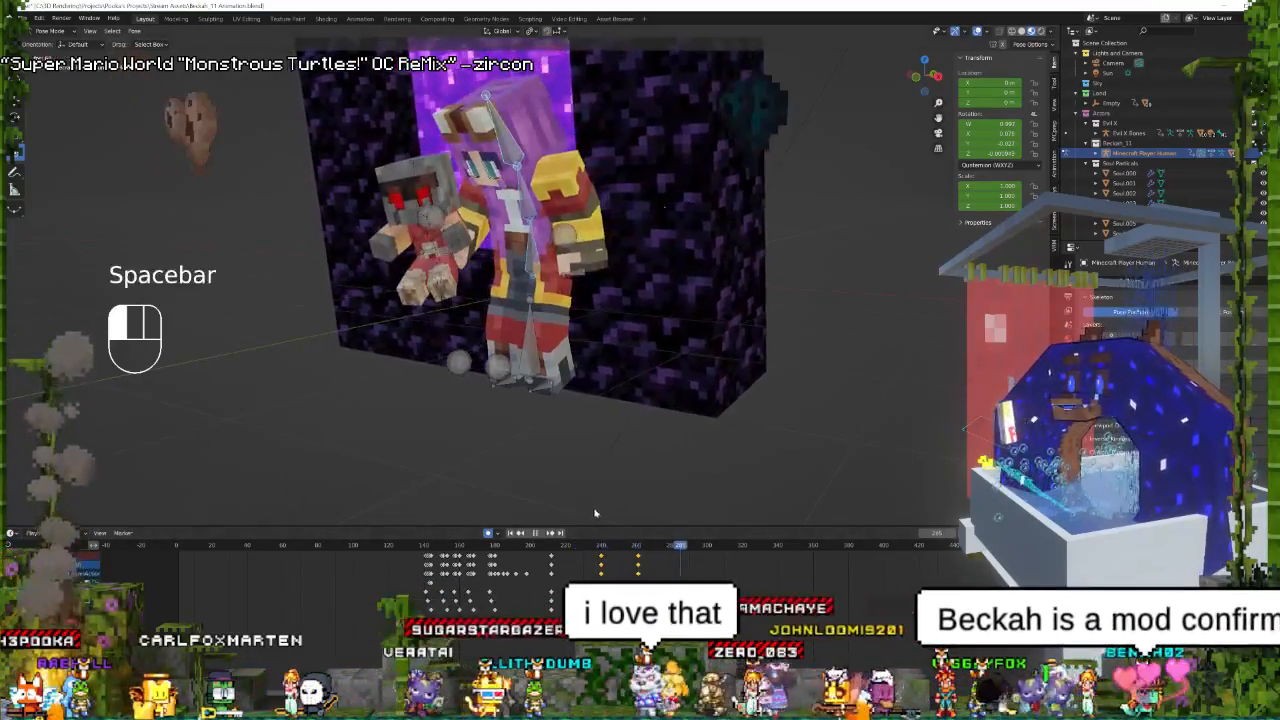
pyautogui.press('space')
pyautogui.moveTo(684, 545); pyautogui.dragTo(672, 545)
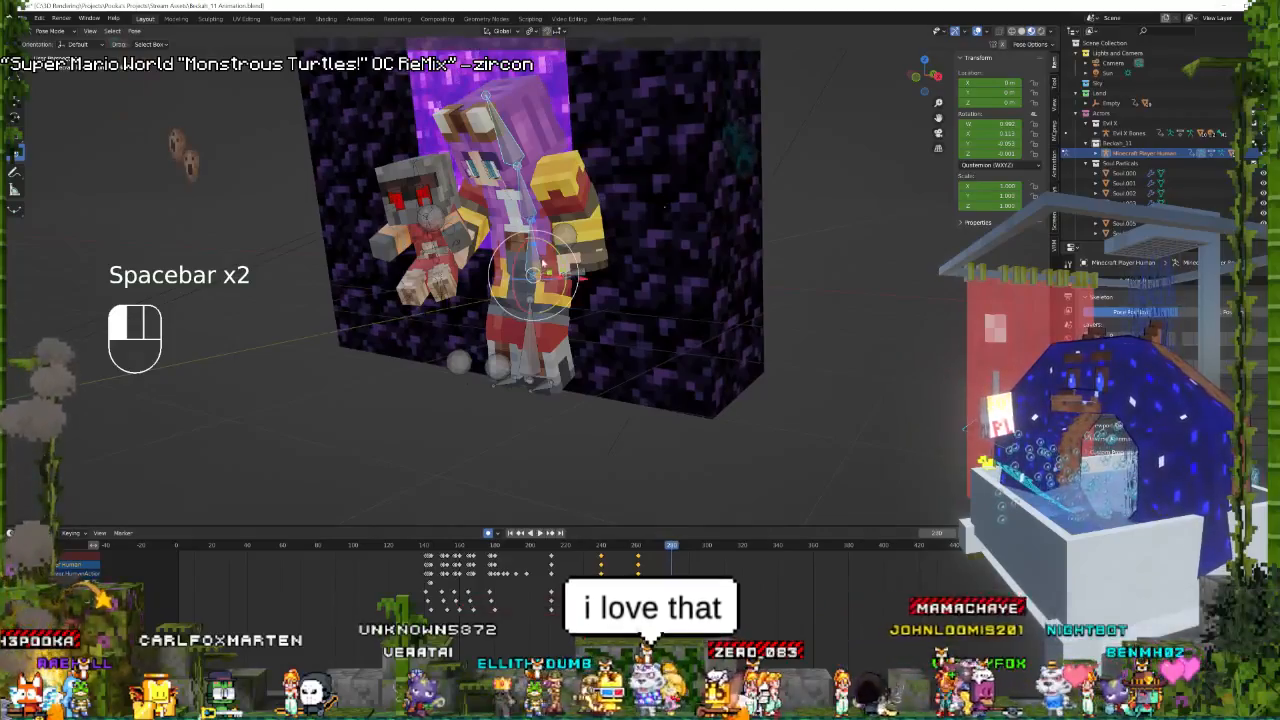
pyautogui.keyDown('shift'); pyautogui.moveTo(545, 261); pyautogui.dragTo(571, 271); pyautogui.keyUp('shift')
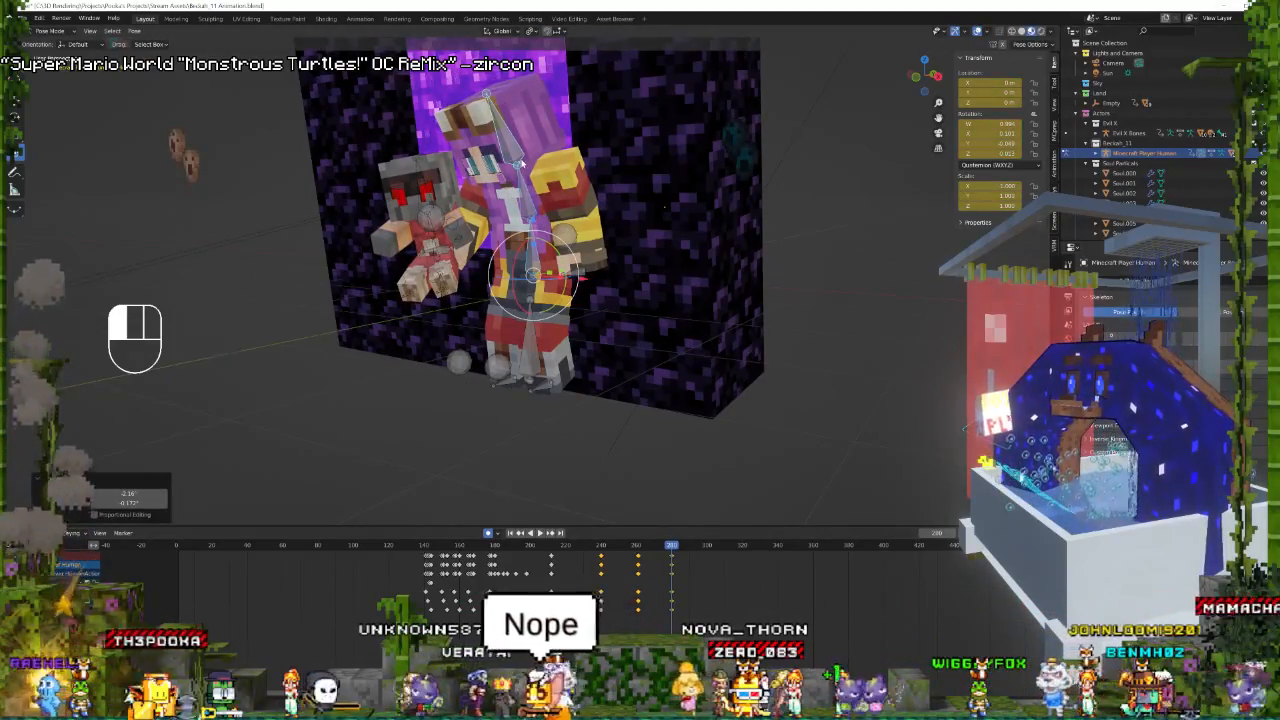
# Shift the hand control carrying Evil X slightly at frame 280 and play back the motion.
pyautogui.click(450, 248)
pyautogui.moveTo(451, 247); pyautogui.dragTo(443, 247)
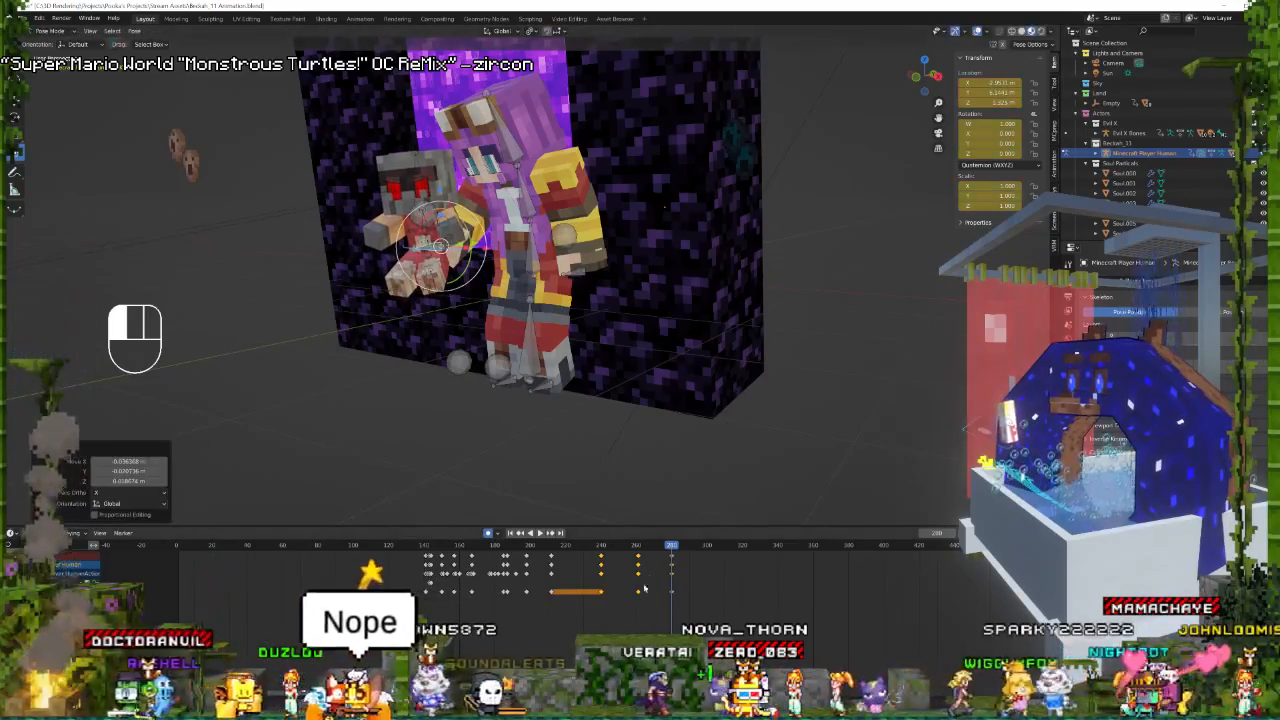
pyautogui.press('space')
pyautogui.press('space')
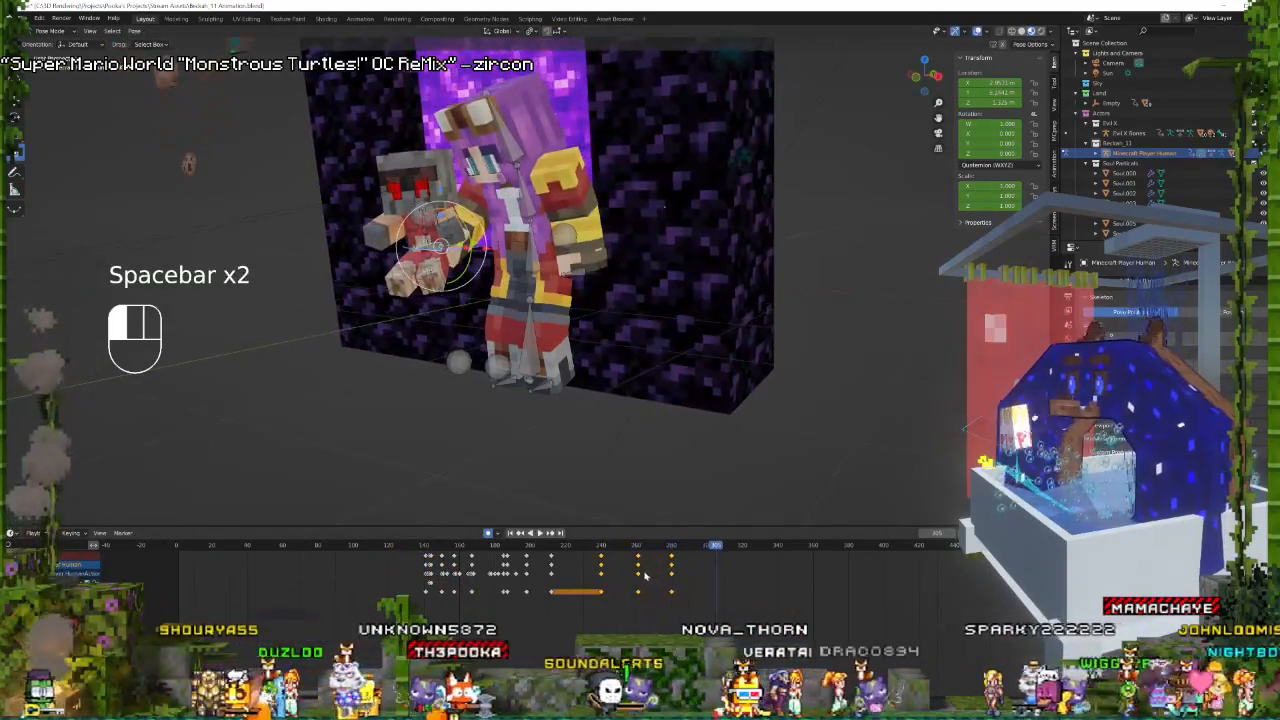
# Compare with frame 261, rotate the hips, chest and head at frame 280 to bend the character further toward Evil X.
pyautogui.click(638, 573)
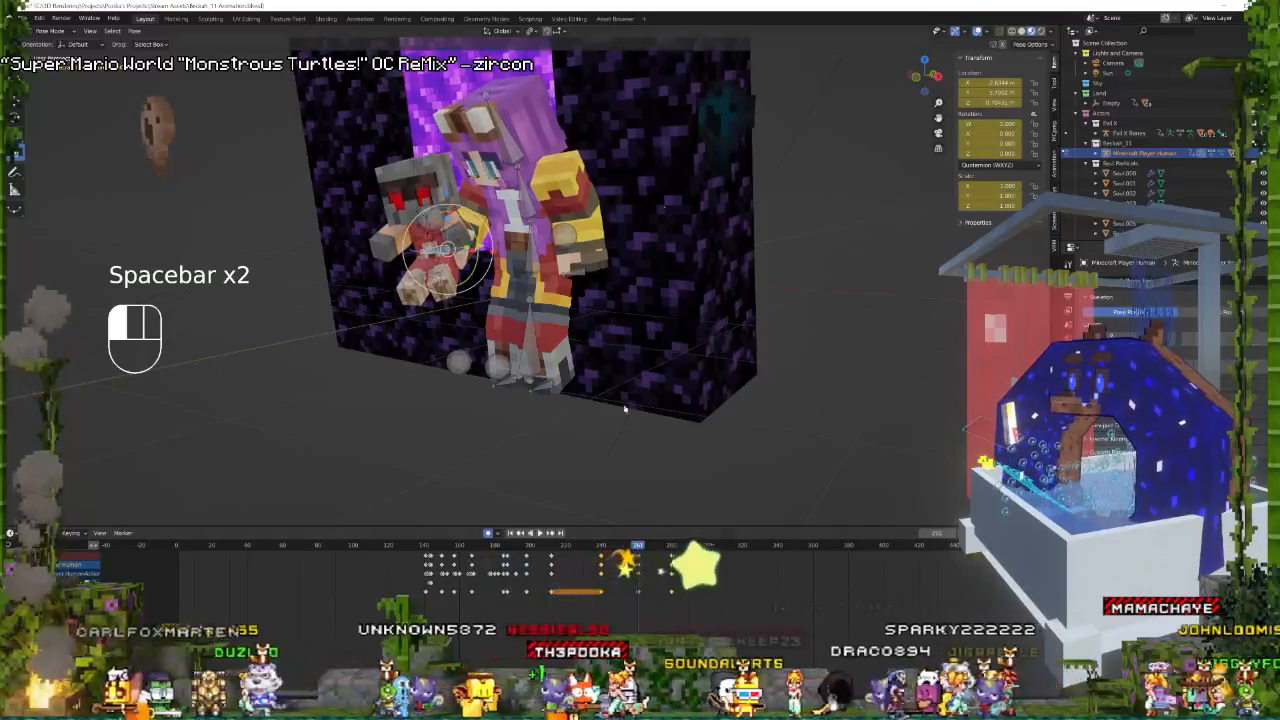
pyautogui.click(647, 579)
pyautogui.moveTo(647, 579); pyautogui.dragTo(672, 580)
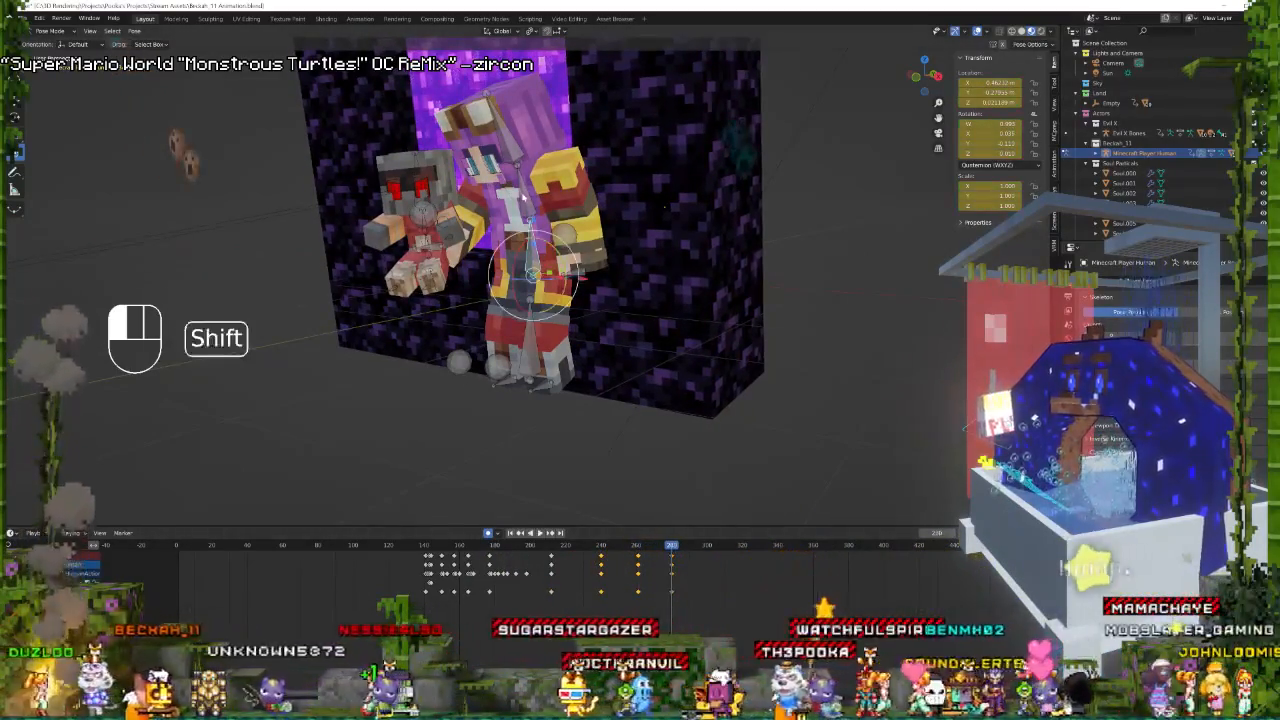
pyautogui.keyDown('shift'); pyautogui.click(523, 197); pyautogui.keyUp('shift')
pyautogui.keyDown('shift'); pyautogui.click(504, 136); pyautogui.keyUp('shift')
pyautogui.keyDown('shift'); pyautogui.moveTo(520, 200); pyautogui.dragTo(525, 205); pyautogui.keyUp('shift')
pyautogui.click(525, 205)
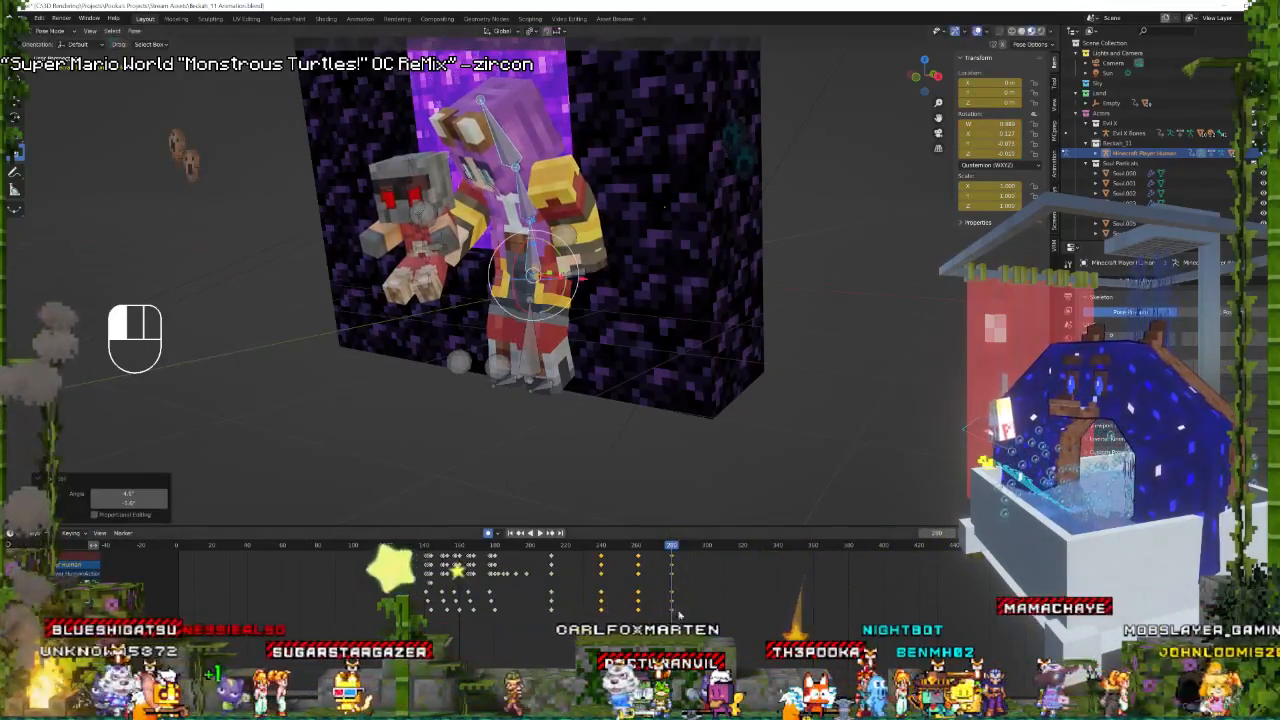
pyautogui.press('space')
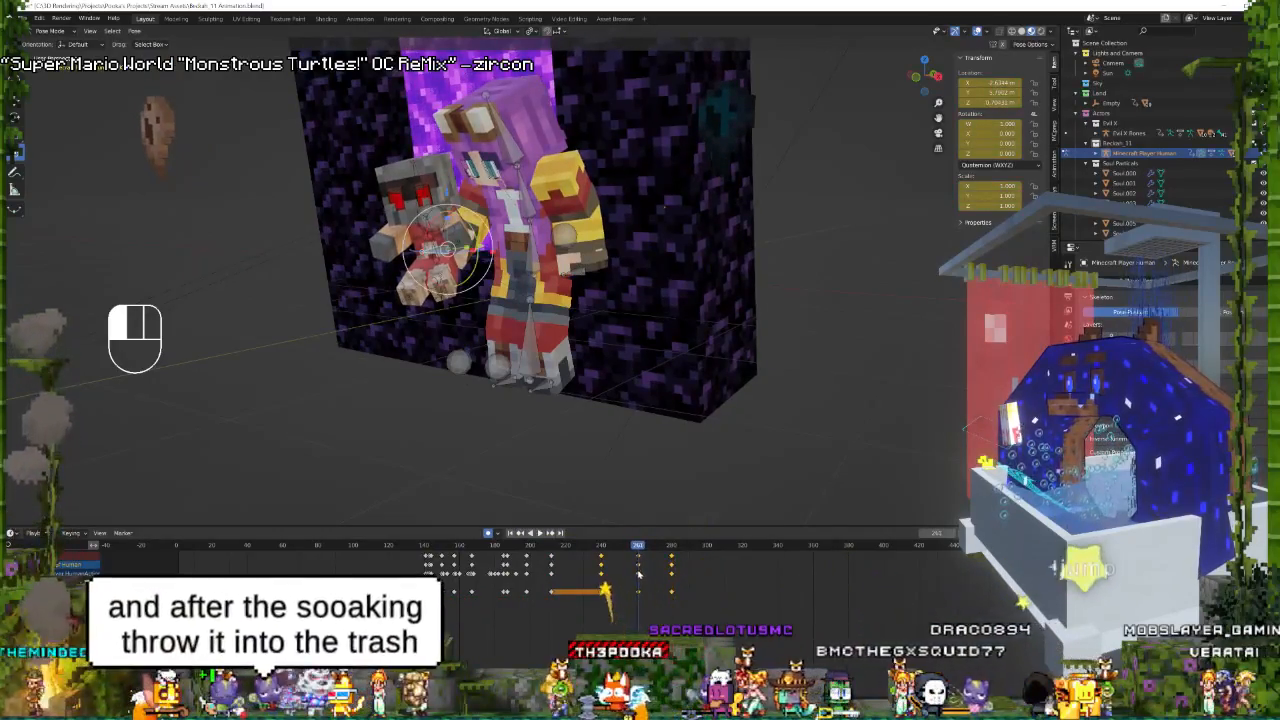
# Move the hand control carrying Evil X about 0.016 m in X and -0.044 m in Y at frame 261, and replay the motion.
pyautogui.press('g')
pyautogui.hotkey('shift', 'z')
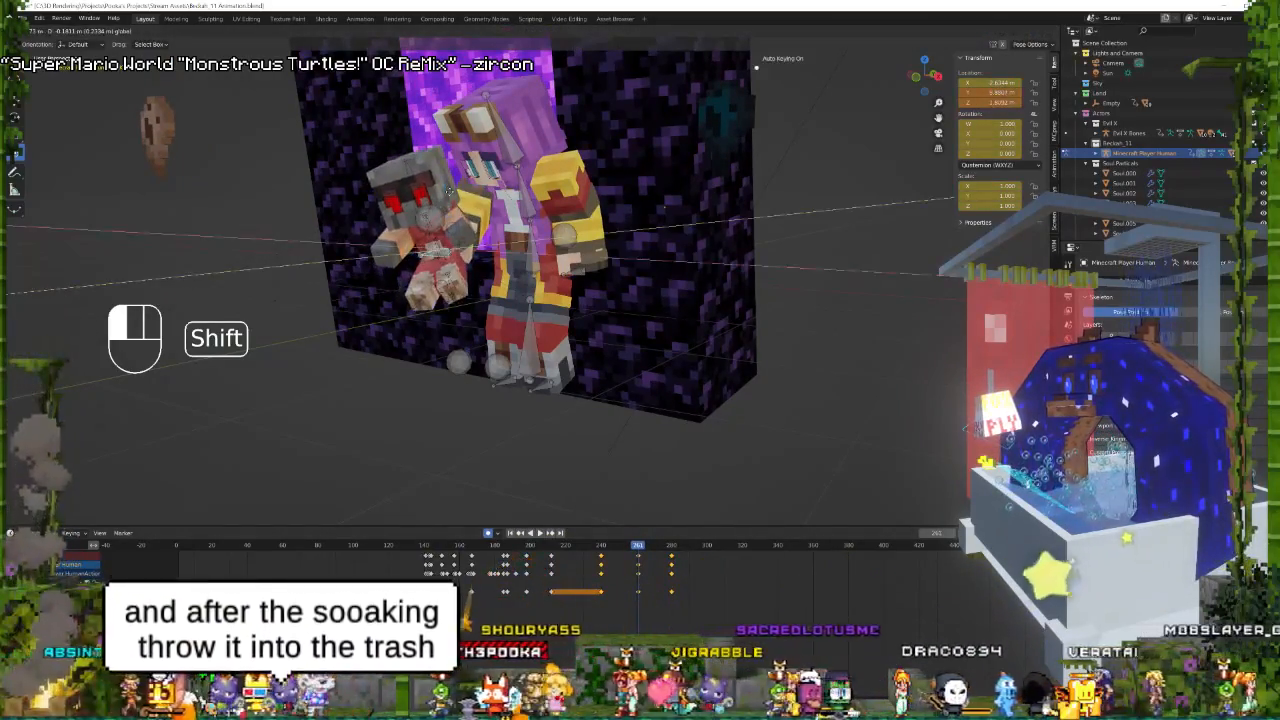
pyautogui.click(428, 166)
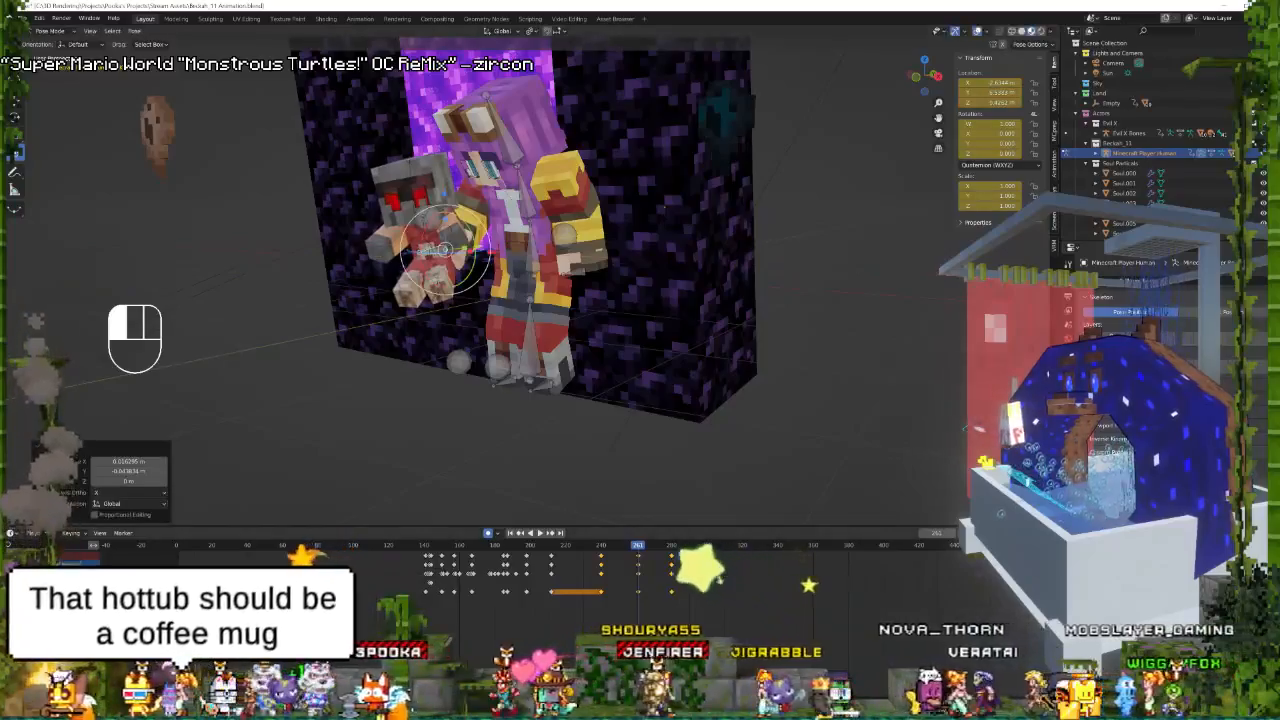
pyautogui.press('space')
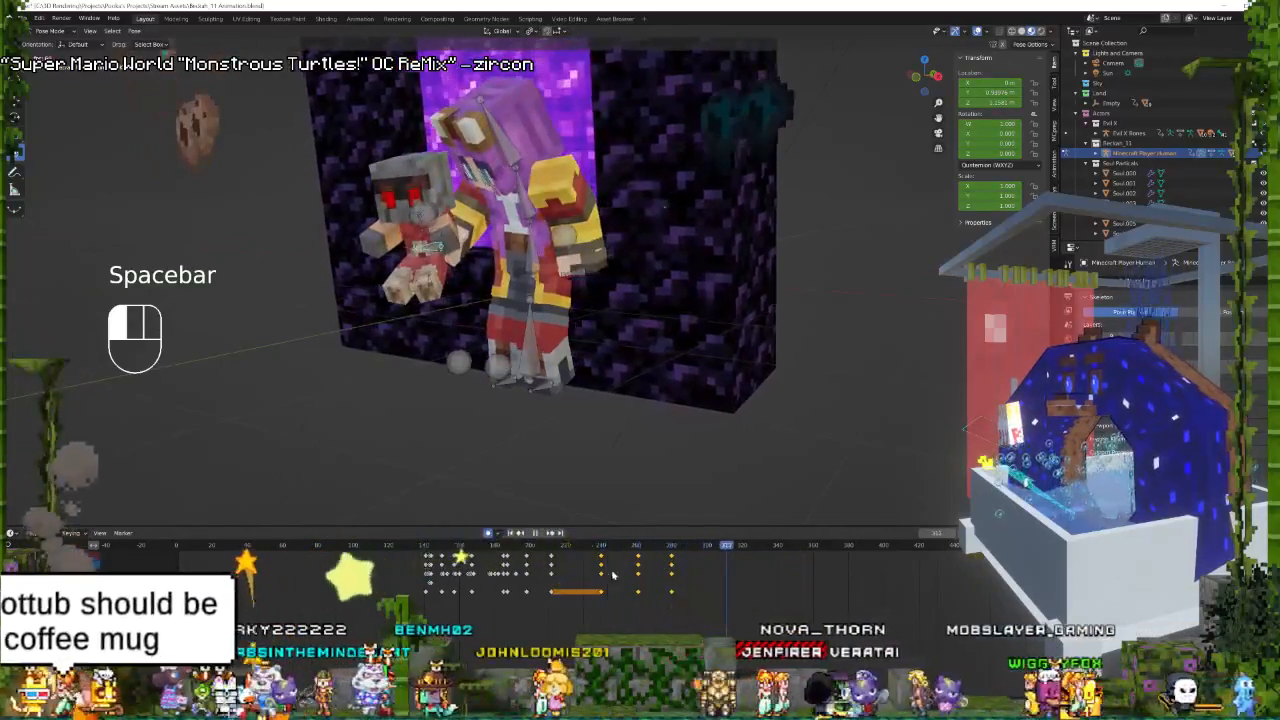
pyautogui.press('space')
pyautogui.moveTo(641, 570); pyautogui.dragTo(672, 572)
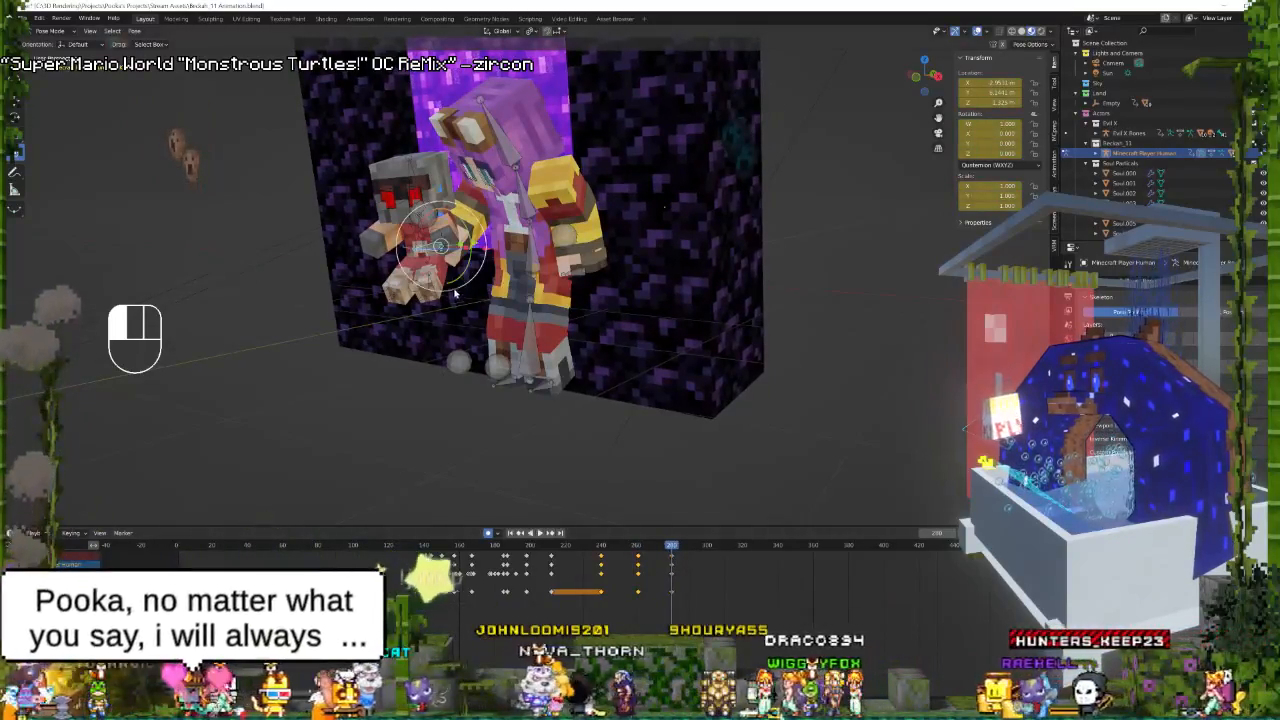
# Raise the hand control carrying Evil X slightly at frame 280 and replay the motion from about frame 240.
pyautogui.moveTo(440, 245); pyautogui.dragTo(430, 225)
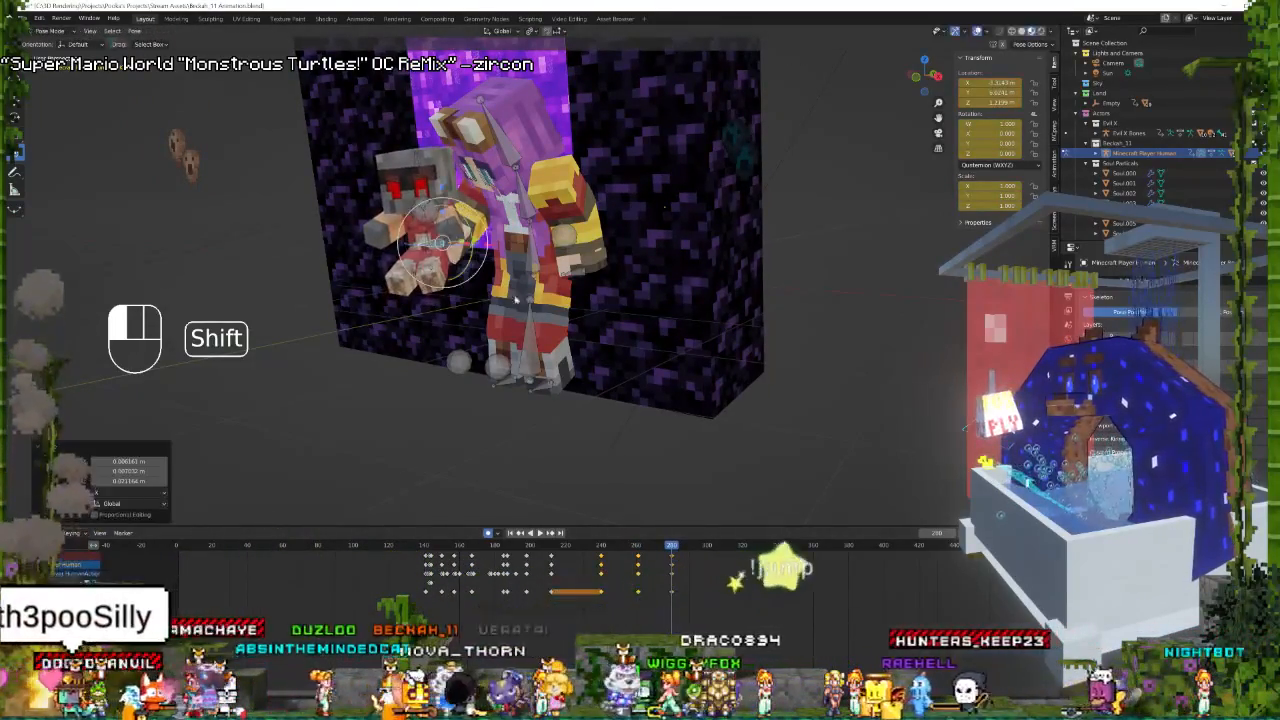
pyautogui.click(593, 572)
pyautogui.press('space')
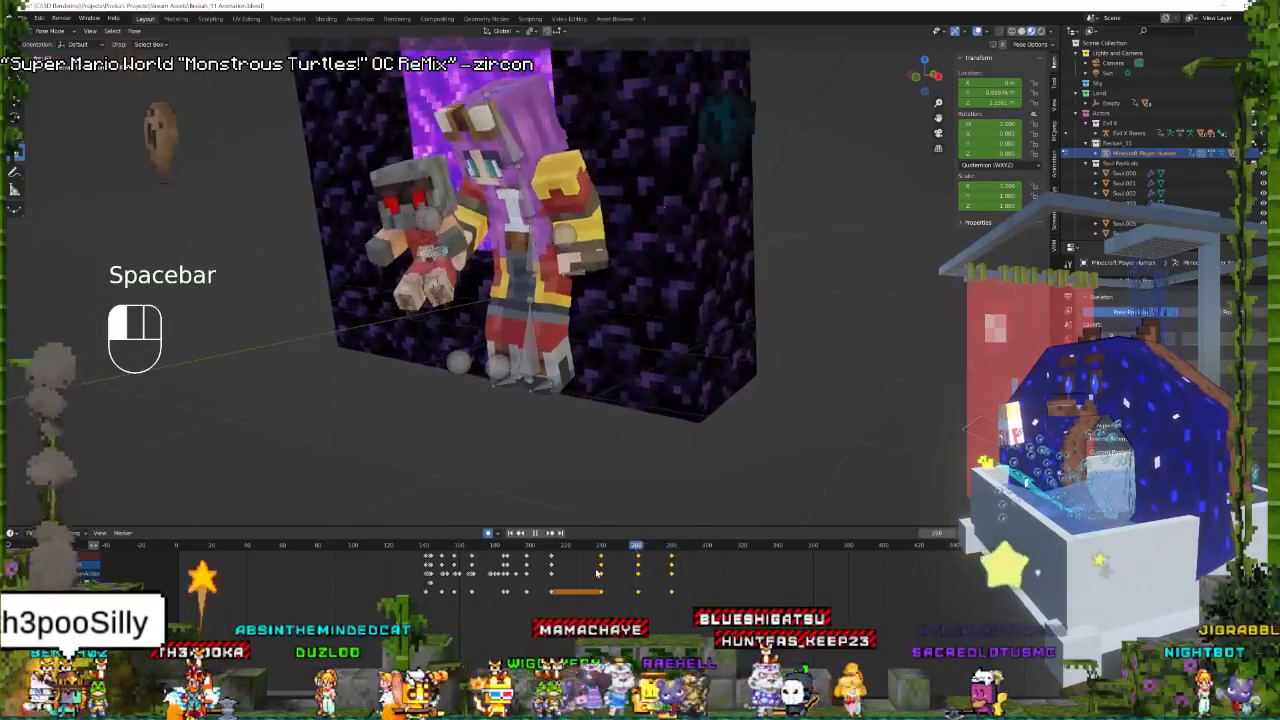
pyautogui.press('space')
pyautogui.press('space')
pyautogui.press('space')
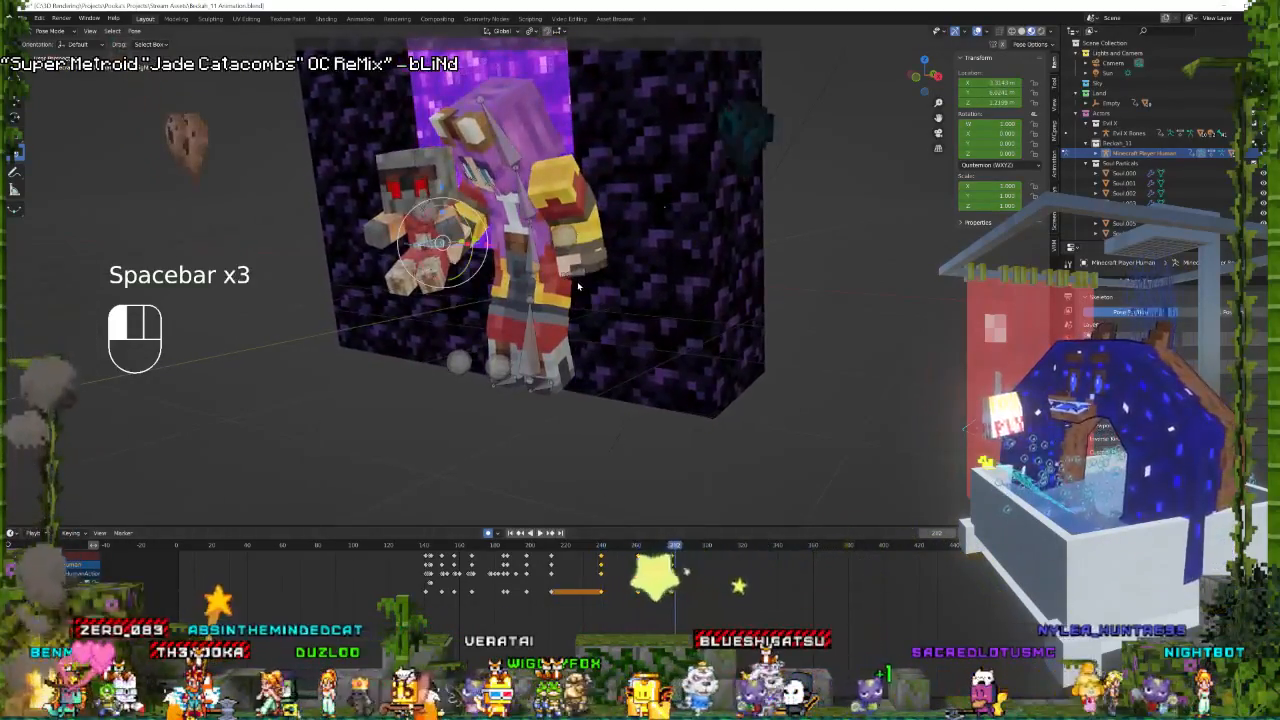
# Retime the frame 280 keyframes of all the character's bones to frame 292, checking the motion through the camera.
pyautogui.press('KP_0')
pyautogui.press('space')
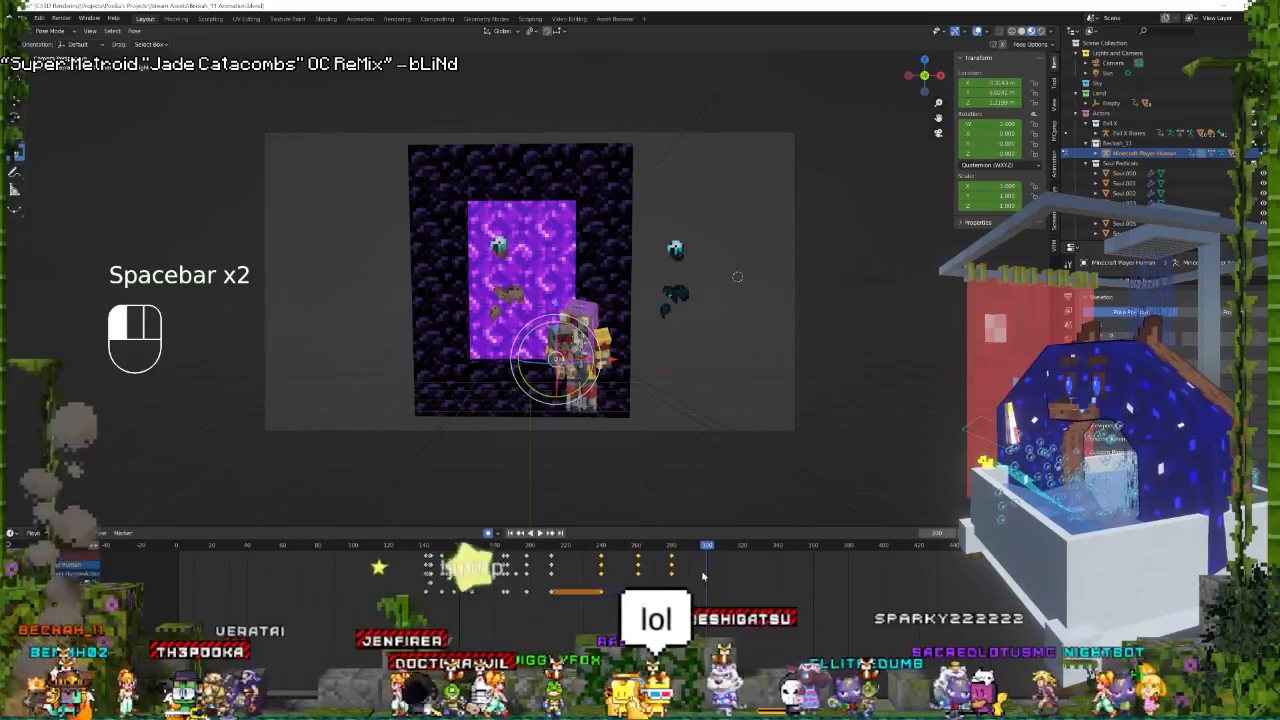
pyautogui.press('space')
pyautogui.press('space')
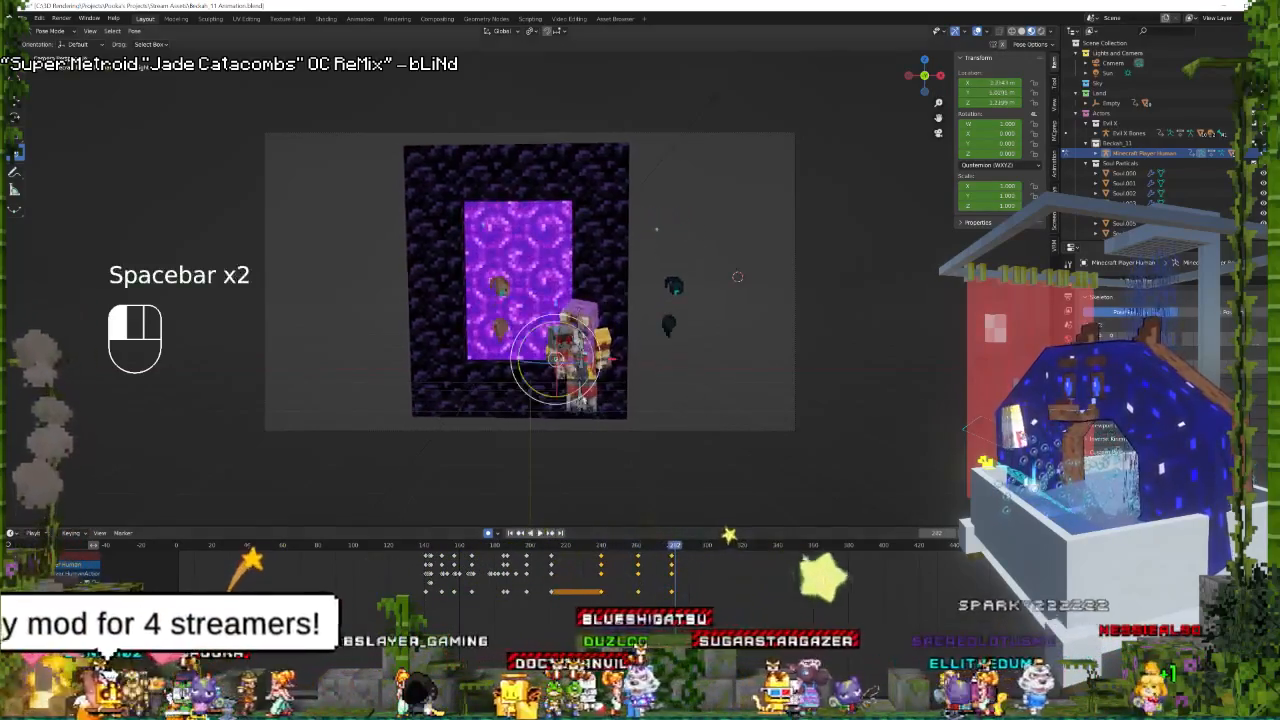
pyautogui.press('a')
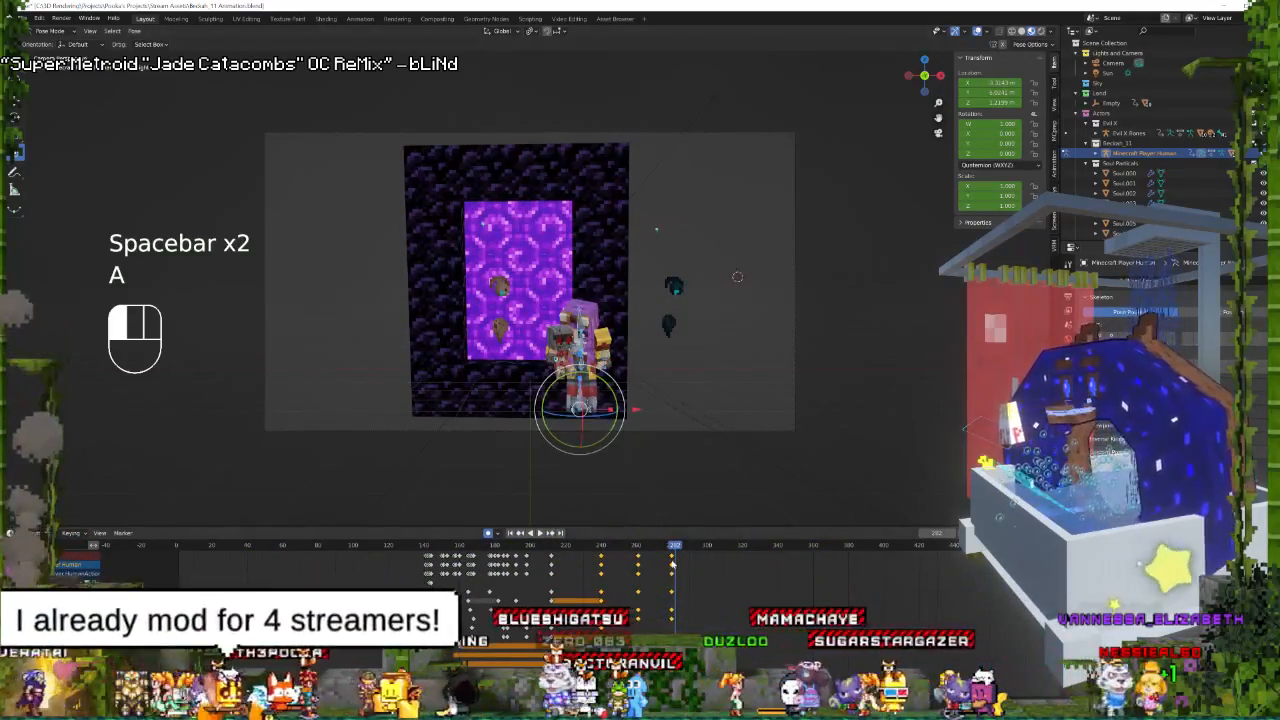
pyautogui.press('g')
pyautogui.press('space')
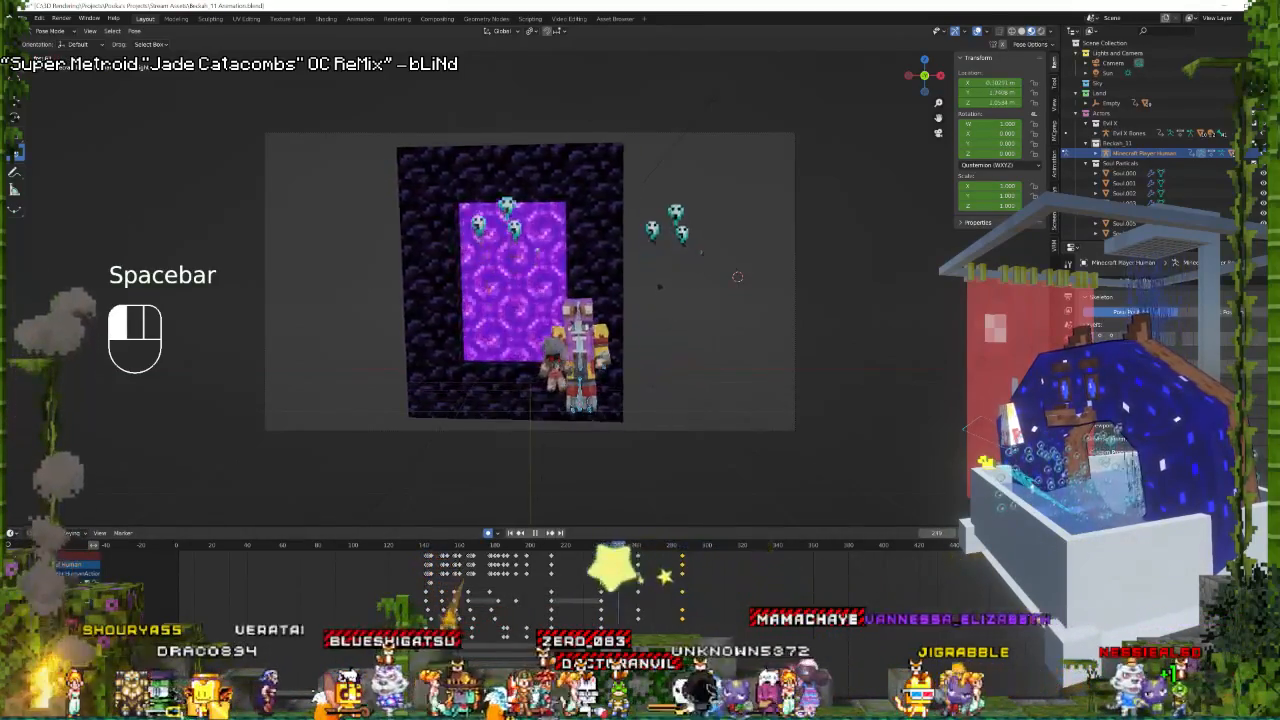
pyautogui.press('space')
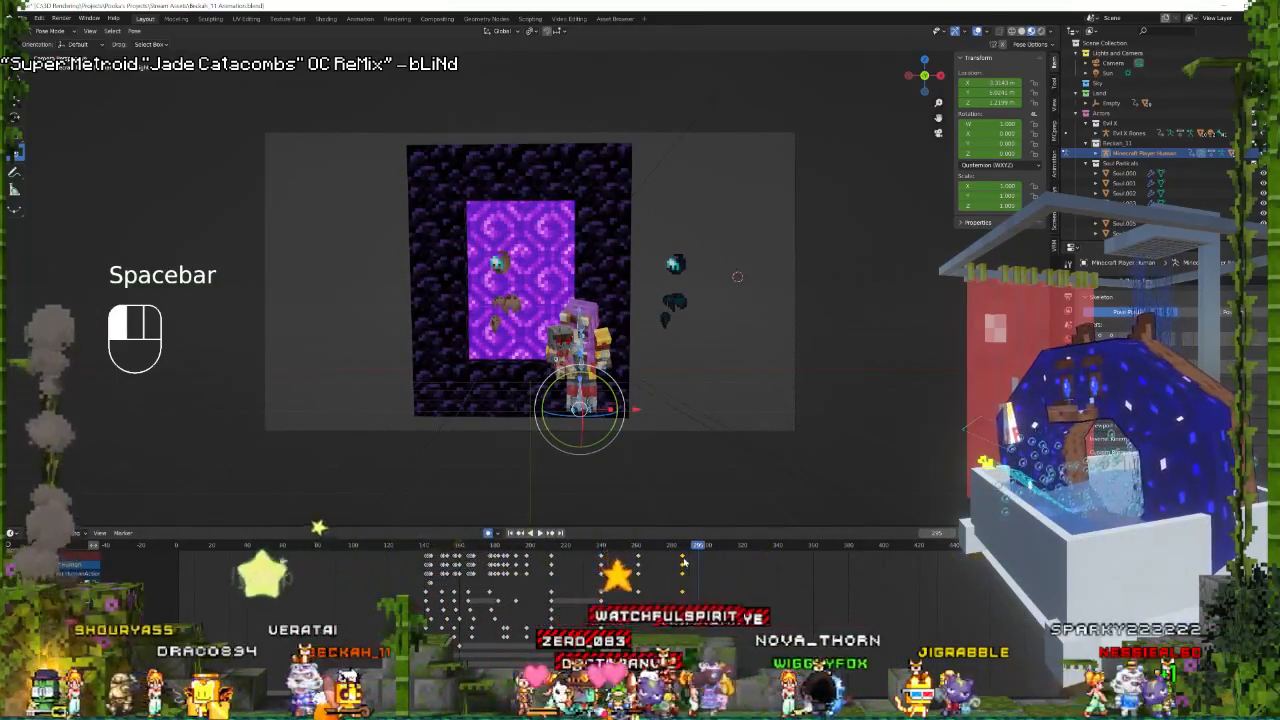
pyautogui.press('g')
pyautogui.press('space')
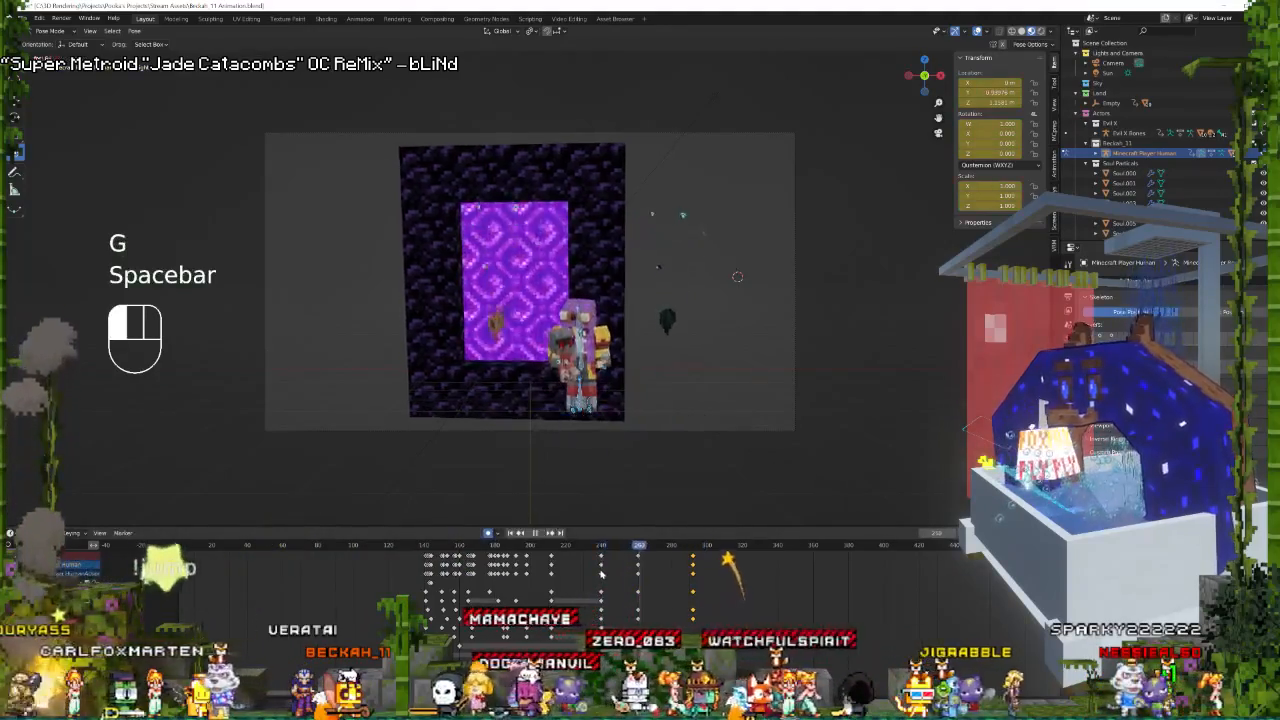
pyautogui.press('space')
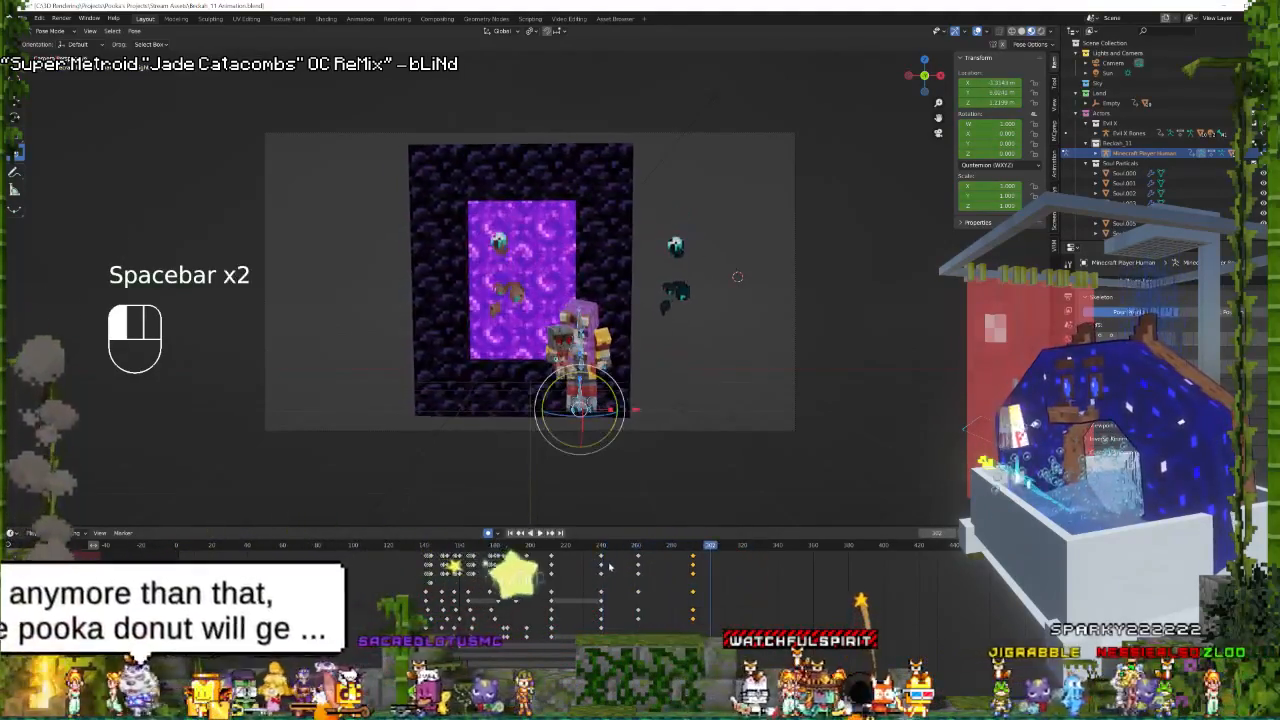
# Insert Location, Rotation & Scale keyframes for all the character's bones at frame 292, save the file and play onward.
pyautogui.moveTo(710, 546); pyautogui.dragTo(693, 546)
pyautogui.press('i')
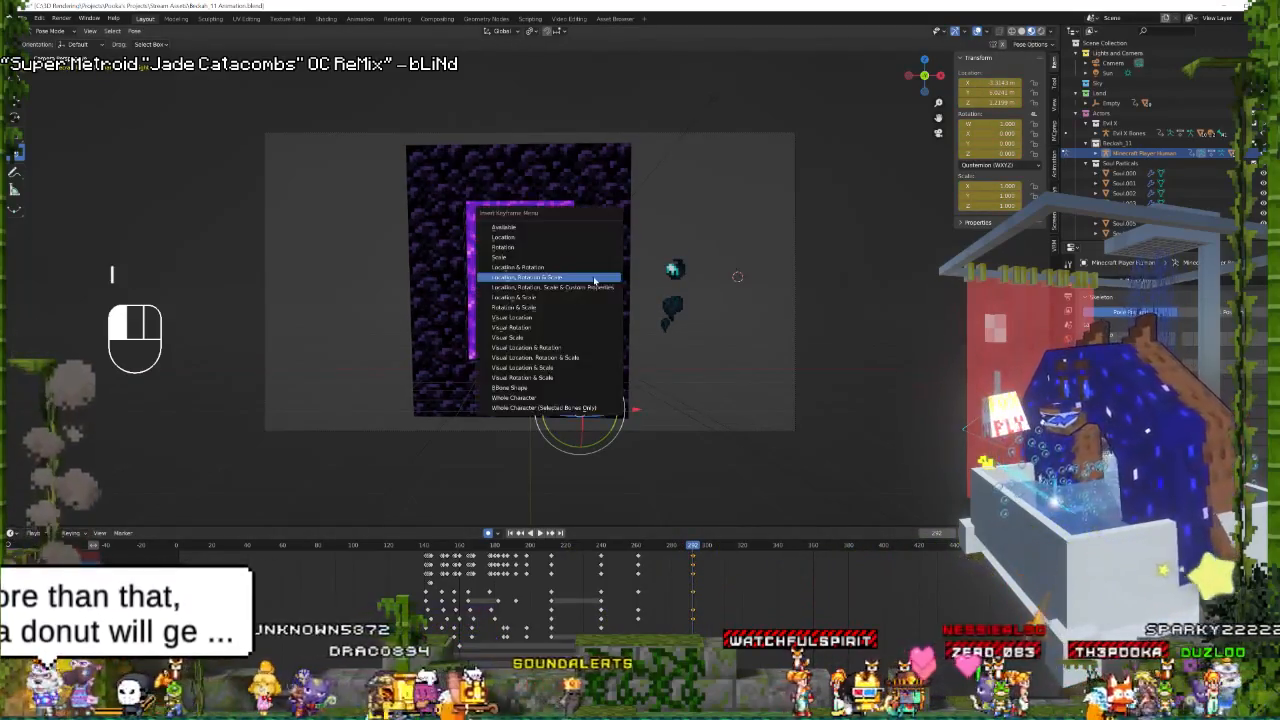
pyautogui.click(594, 278)
pyautogui.hotkey('ctrl', 's')
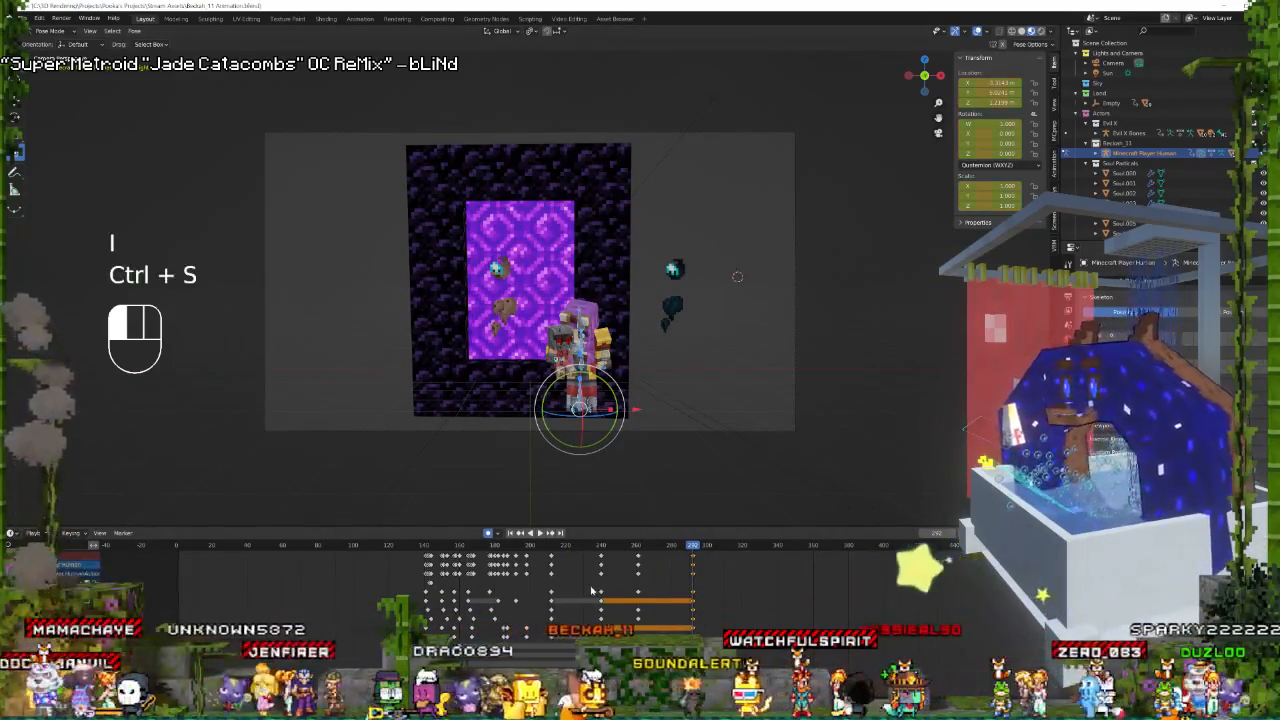
pyautogui.press('space')
pyautogui.press('space')
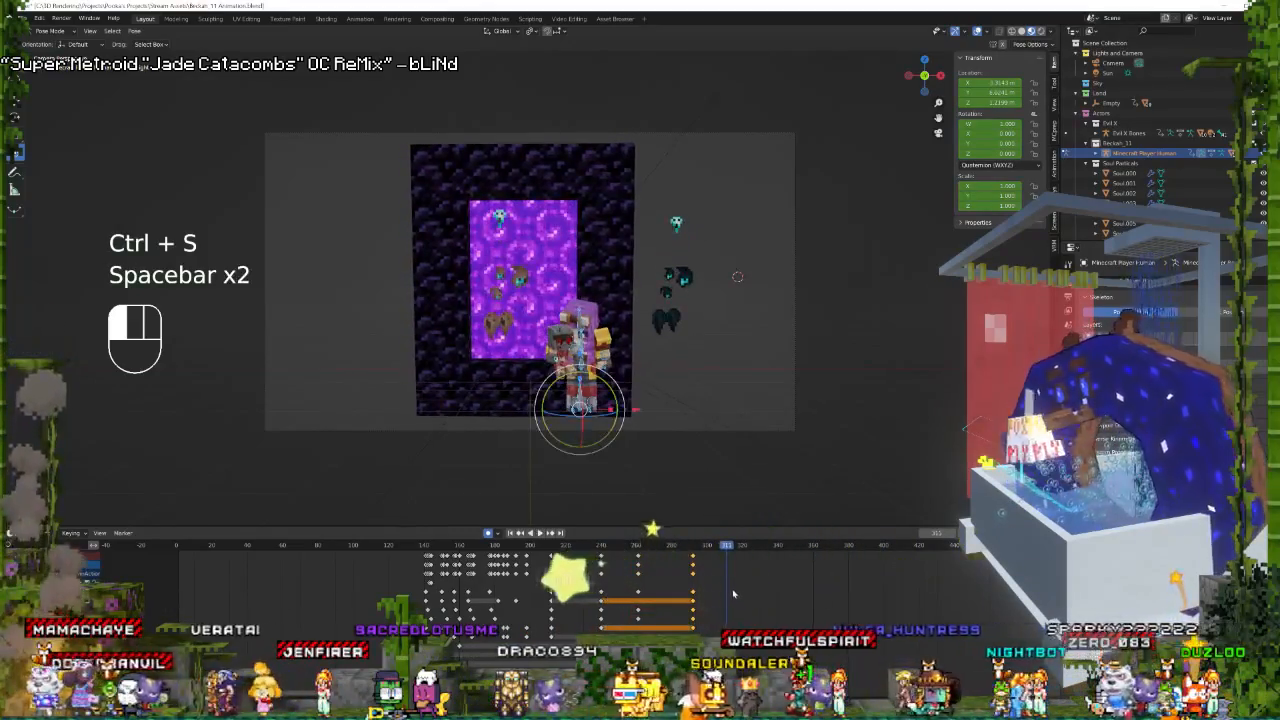
# Rotate the character's hips, chest and head bones at frame 323 so the upper body leans and the head tilts sideways.
pyautogui.press('space')
pyautogui.press('space')
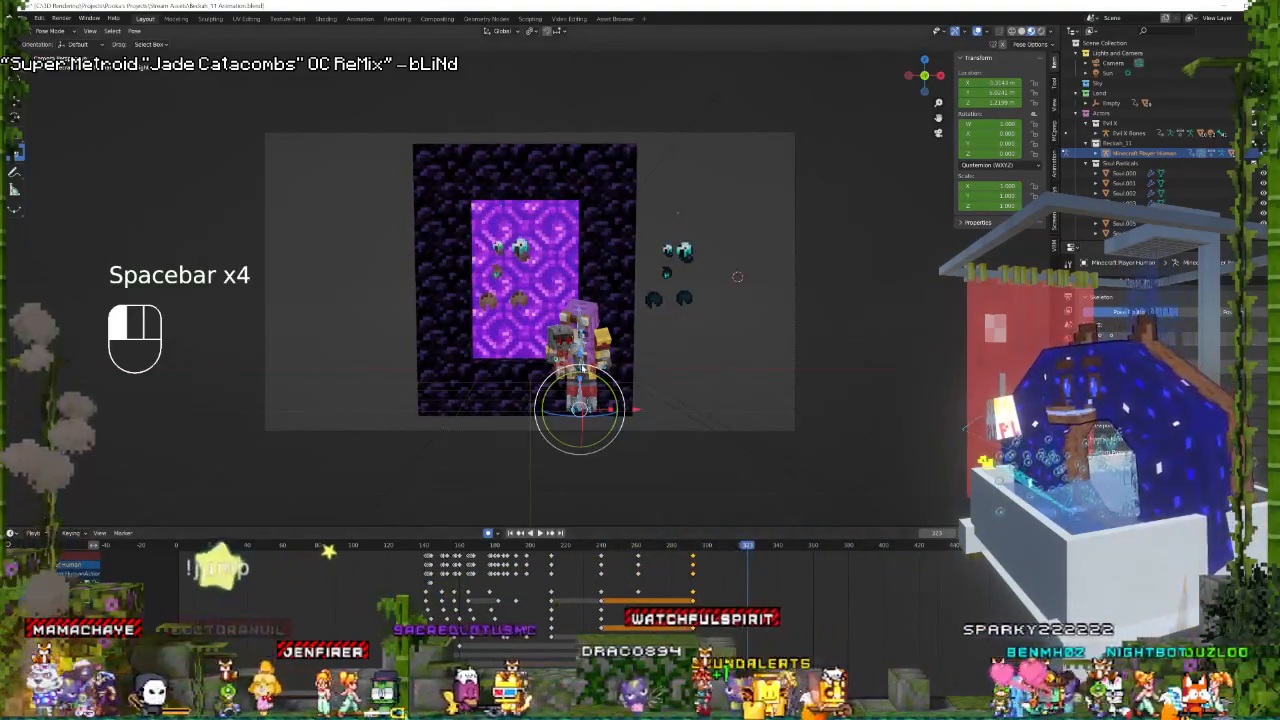
pyautogui.click(605, 366)
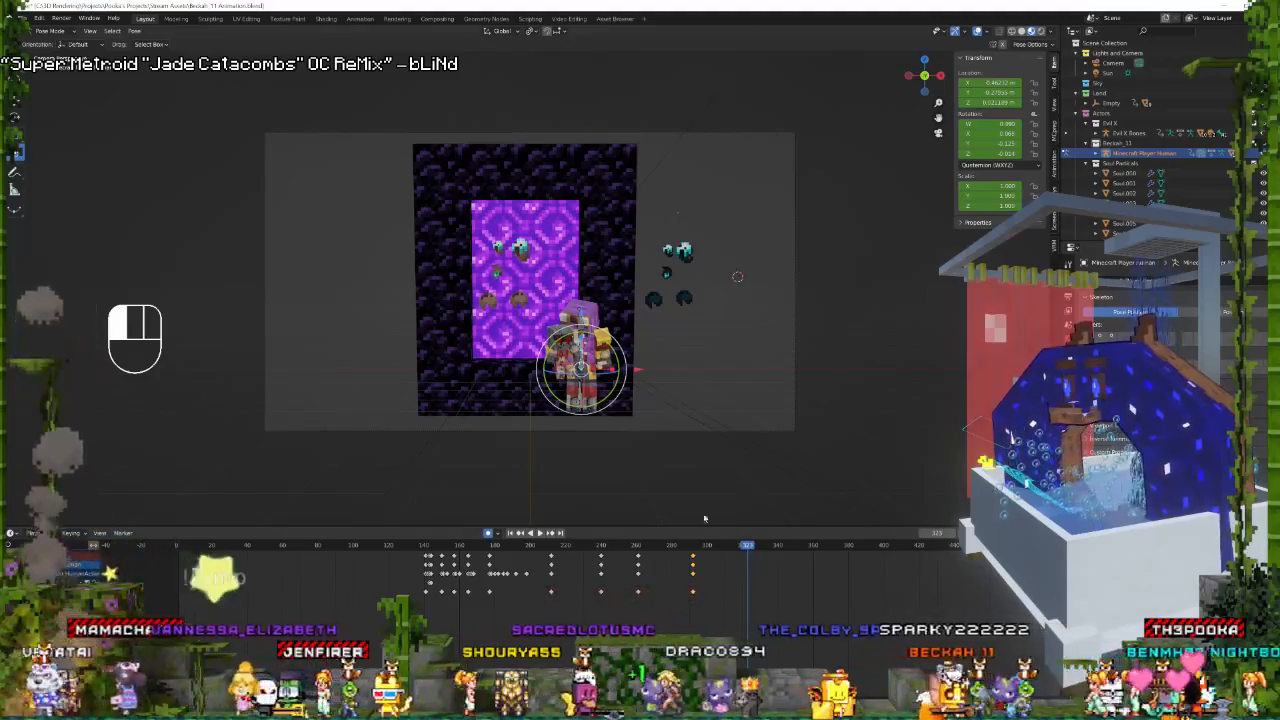
pyautogui.keyDown('shift'); pyautogui.moveTo(581, 369); pyautogui.dragTo(630, 325); pyautogui.keyUp('shift')
pyautogui.rightClick(588, 343)
pyautogui.rightClick(592, 324)
pyautogui.moveTo(608, 328); pyautogui.dragTo(640, 343)
# Move the hand control carrying Evil X in front of the character's chest at frame 323.
pyautogui.click(562, 372)
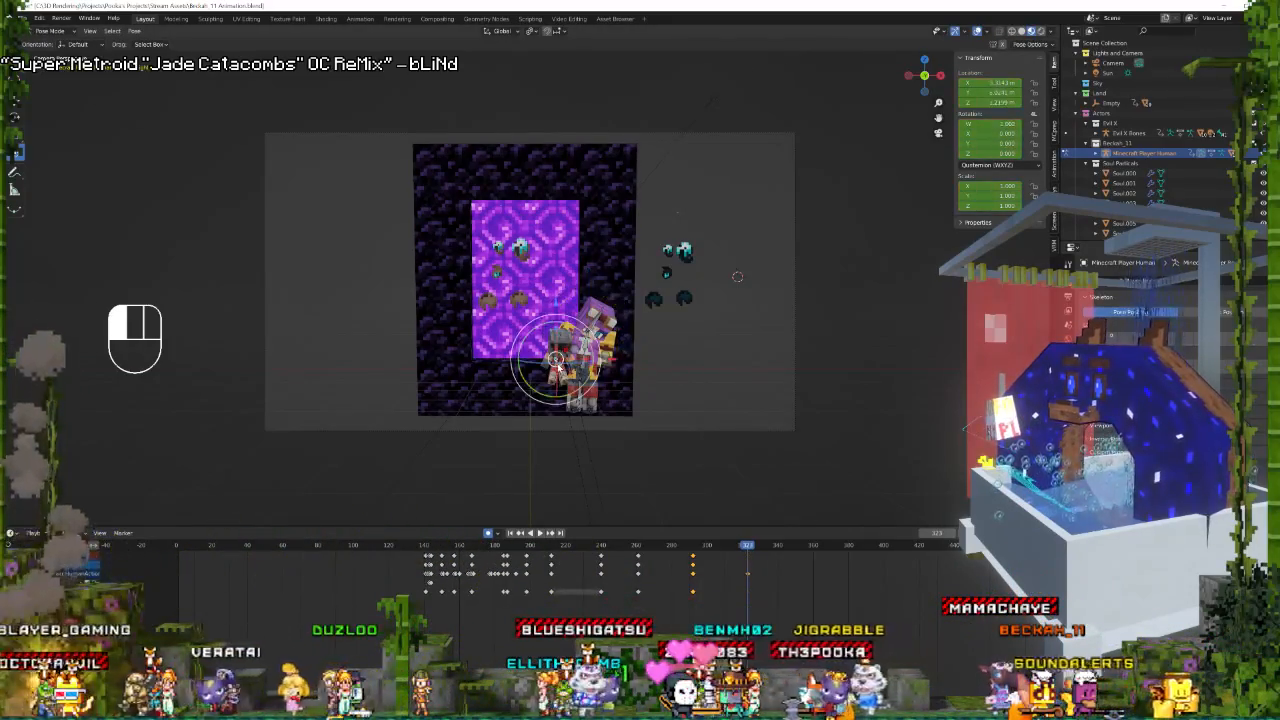
pyautogui.moveTo(557, 364); pyautogui.dragTo(580, 355)
pyautogui.moveTo(579, 304)
pyautogui.keyDown('shift'); pyautogui.mouseDown()
pyautogui.moveTo(576, 292)
pyautogui.moveTo(577, 303)
pyautogui.mouseUp(); pyautogui.keyUp('shift')
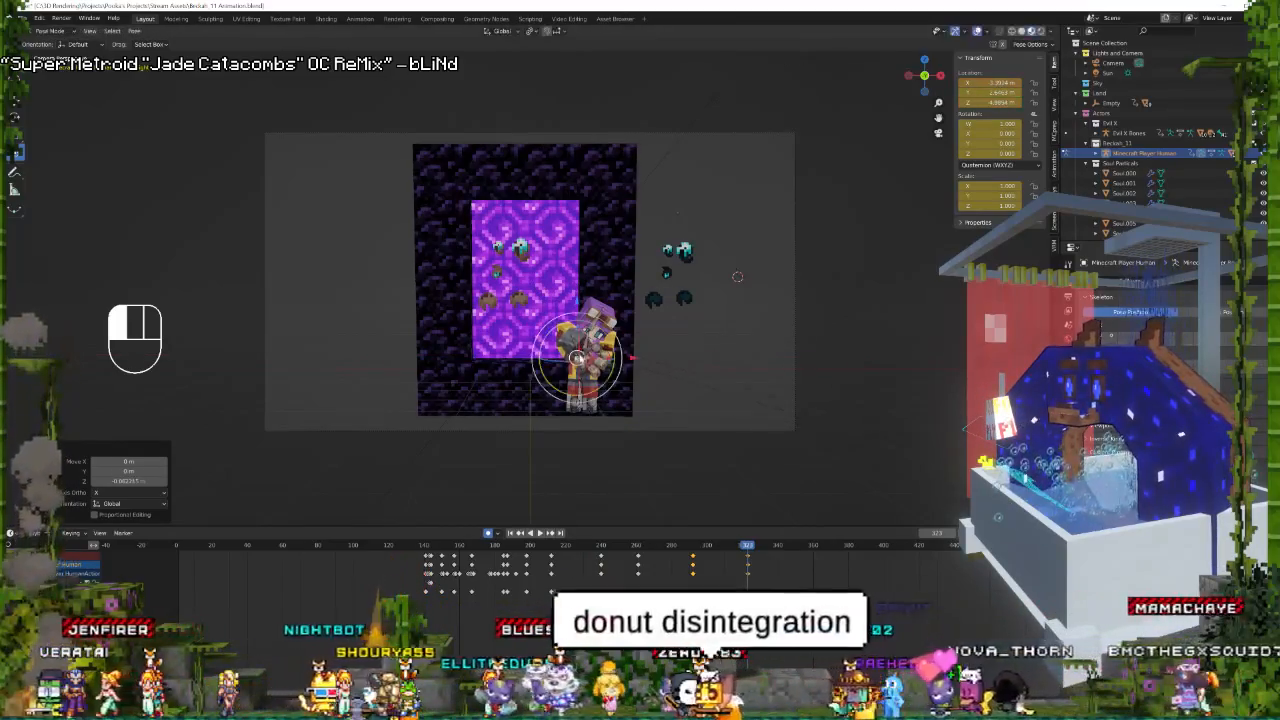
pyautogui.press('KP_Decimal')
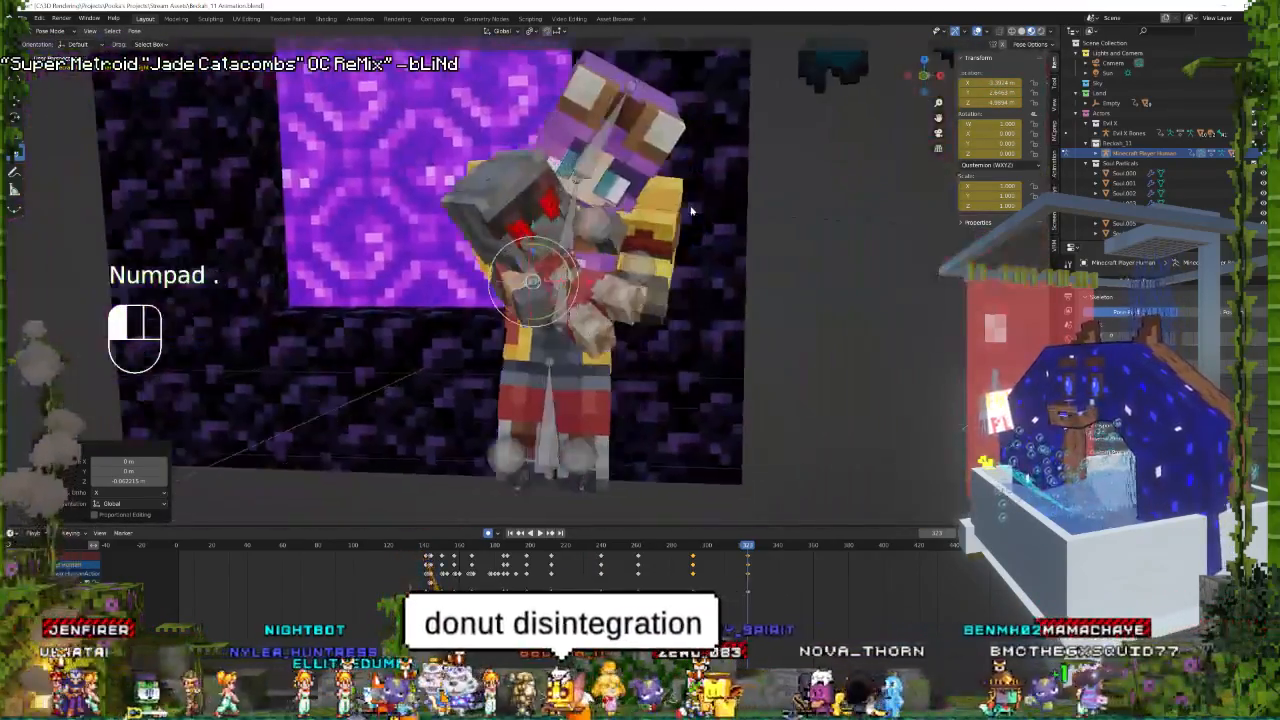
pyautogui.moveTo(691, 211); pyautogui.dragTo(652, 228, button='middle')
pyautogui.keyDown('shift'); pyautogui.moveTo(554, 217); pyautogui.dragTo(557, 259); pyautogui.keyUp('shift')
pyautogui.moveTo(557, 259)
pyautogui.mouseDown(button='middle')
pyautogui.moveTo(697, 253)
pyautogui.moveTo(774, 274)
pyautogui.moveTo(540, 278)
pyautogui.mouseUp(button='middle')
# Reposition the Evil X rig in Object Mode at frame 261 to sit closer to the carrying arm.
pyautogui.hotkey('ctrl', 'Tab')
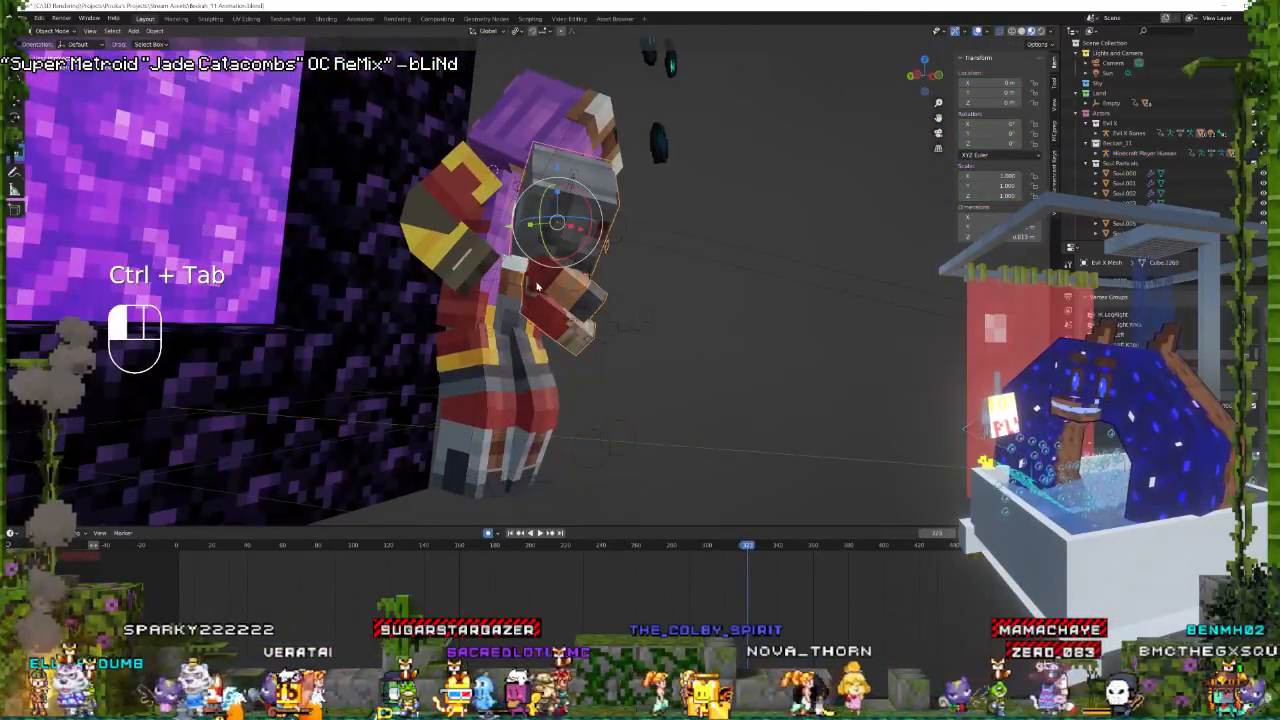
pyautogui.moveTo(637, 580); pyautogui.dragTo(640, 578)
pyautogui.moveTo(660, 383); pyautogui.dragTo(689, 403, button='middle')
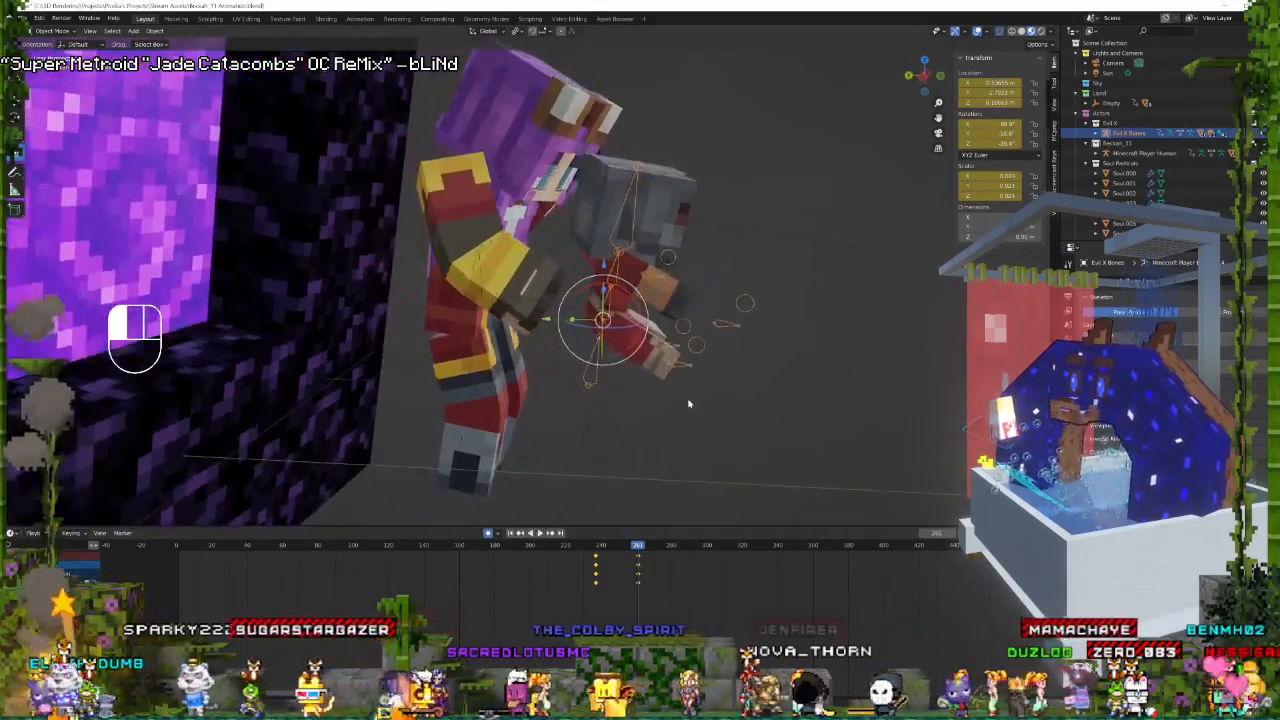
pyautogui.moveTo(604, 265); pyautogui.dragTo(577, 289)
pyautogui.moveTo(590, 302); pyautogui.dragTo(592, 290, button='middle')
pyautogui.keyDown('shift'); pyautogui.moveTo(554, 253); pyautogui.dragTo(526, 257); pyautogui.keyUp('shift')
pyautogui.moveTo(640, 283); pyautogui.dragTo(556, 292, button='middle')
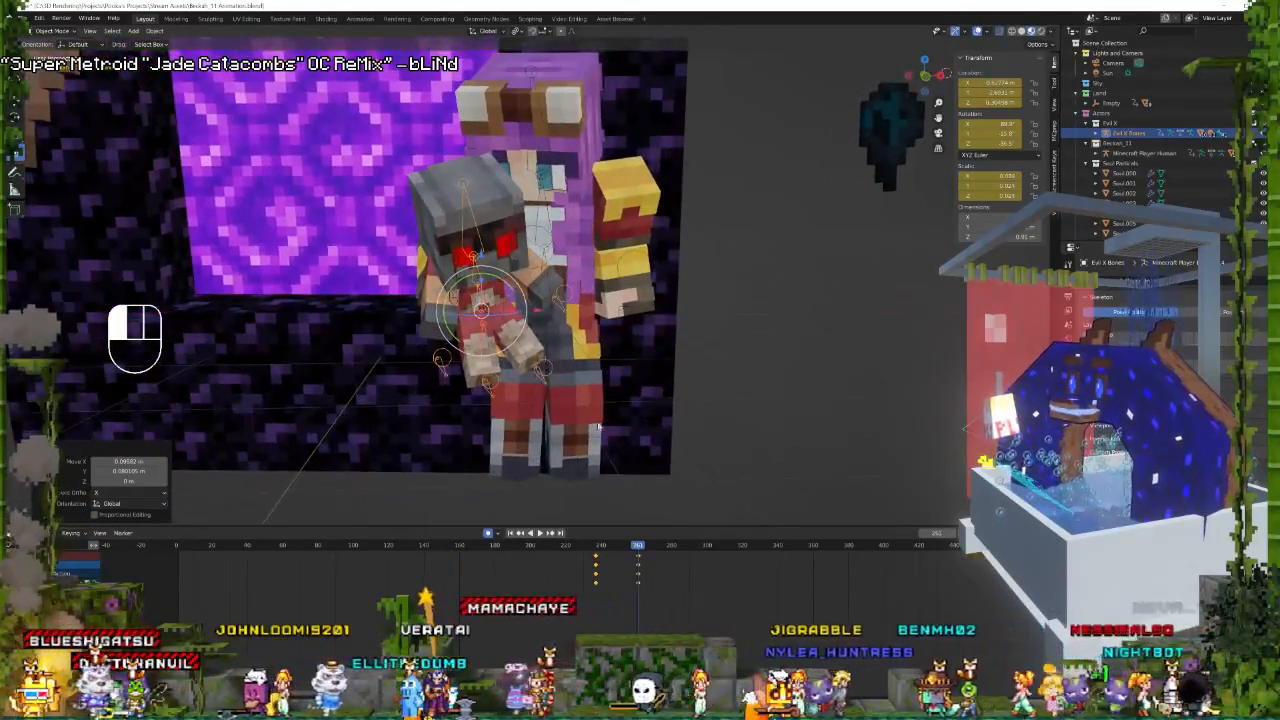
# Shift the character's carrying hand control about 0.07 m in X and -0.23 m in Y at frame 323 in Pose Mode.
pyautogui.click(538, 290)
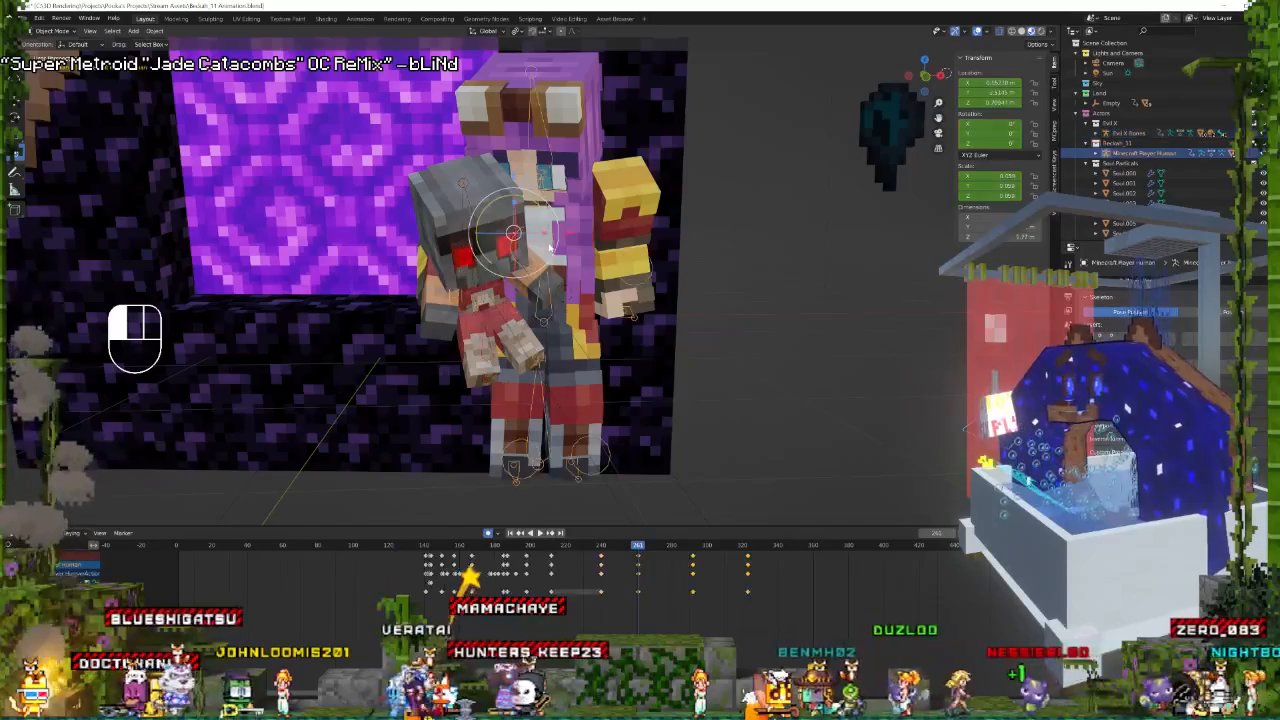
pyautogui.hotkey('ctrl', 'Tab')
pyautogui.moveTo(636, 573); pyautogui.dragTo(747, 573)
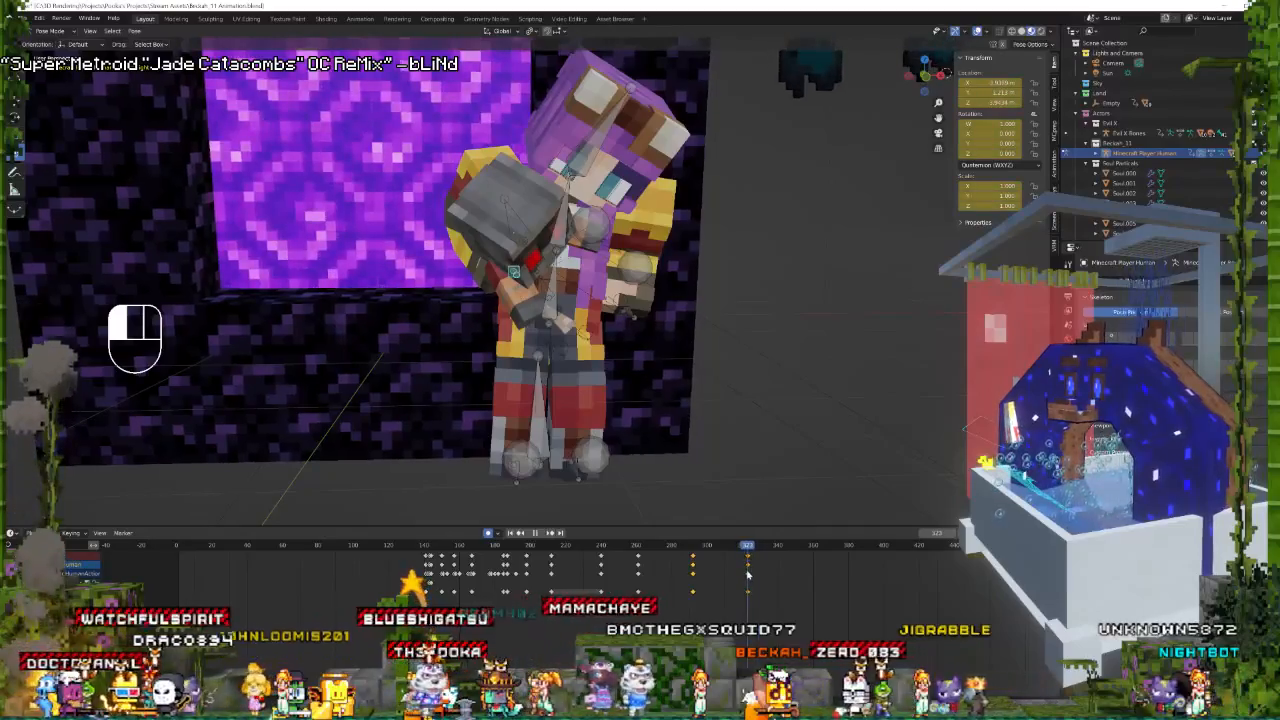
pyautogui.moveTo(530, 316); pyautogui.dragTo(491, 220, button='middle')
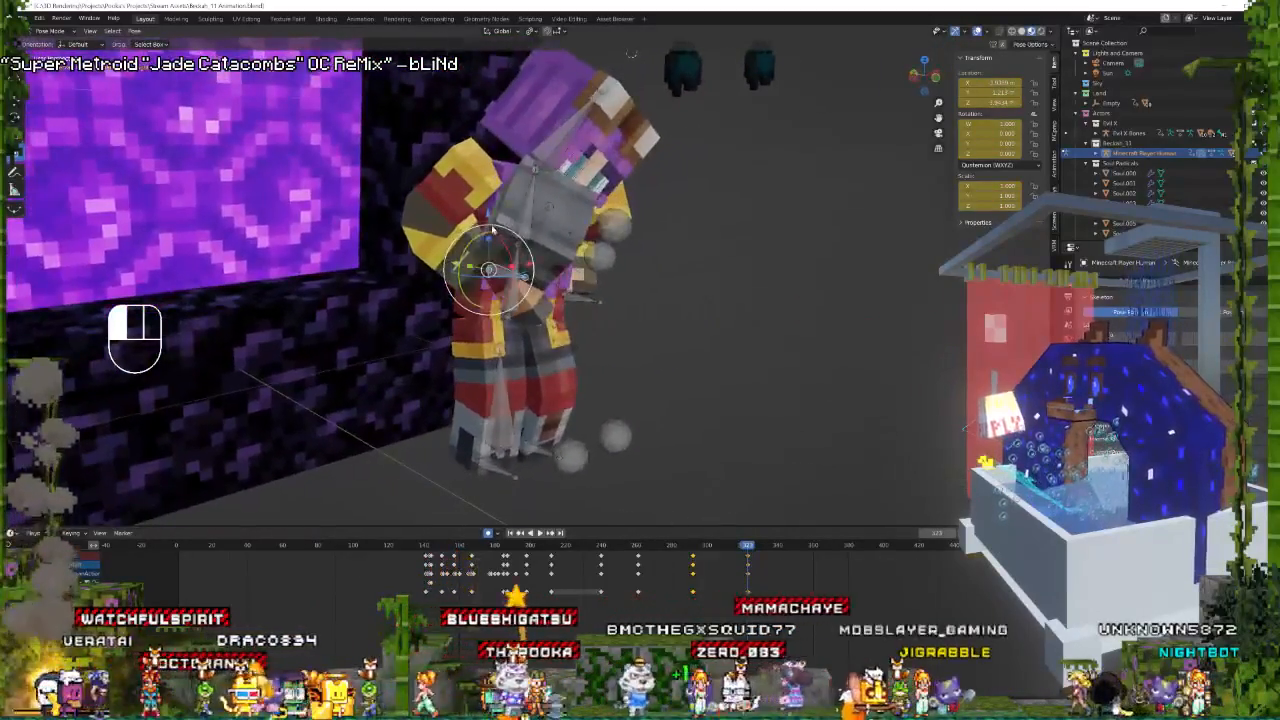
pyautogui.keyDown('shift'); pyautogui.moveTo(491, 220); pyautogui.dragTo(541, 224); pyautogui.keyUp('shift')
pyautogui.moveTo(726, 286); pyautogui.dragTo(671, 311, button='middle')
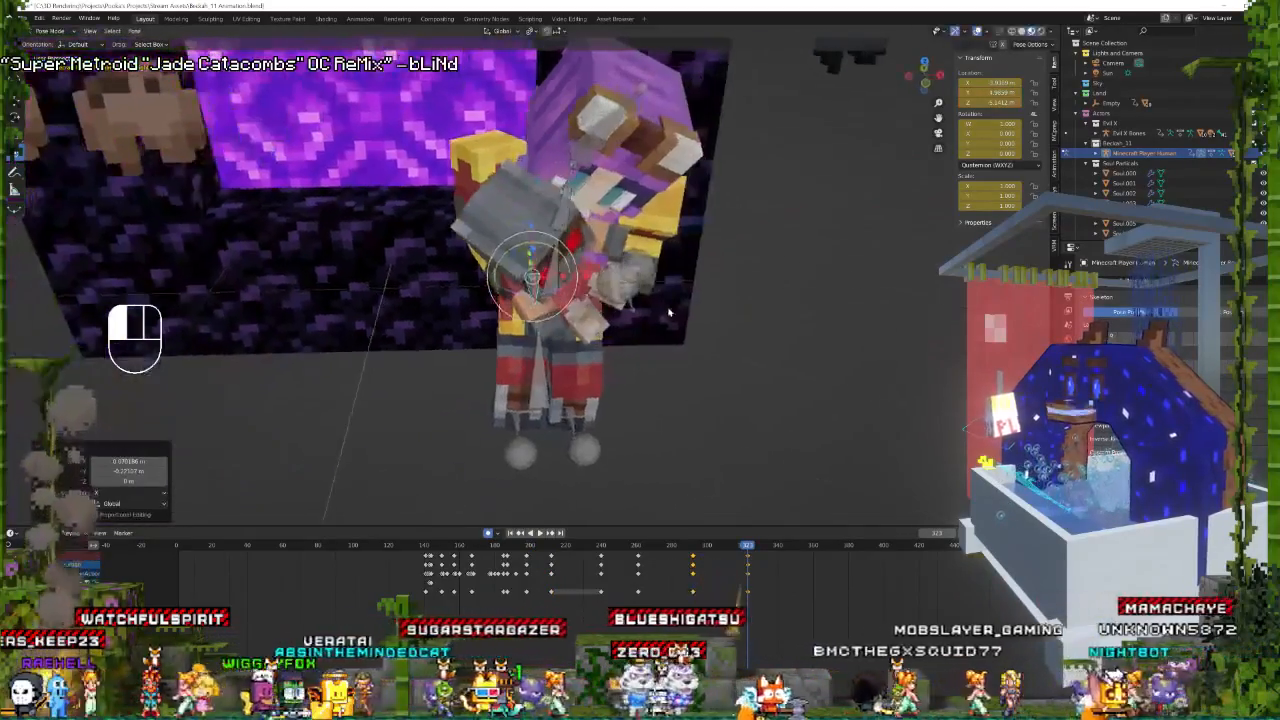
# Move the carrying arm's elbow control in the YZ plane at frame 323 to swing the elbow outward.
pyautogui.moveTo(636, 270)
pyautogui.mouseDown(button='middle')
pyautogui.moveTo(690, 272)
pyautogui.moveTo(627, 281)
pyautogui.mouseUp(button='middle')
pyautogui.keyDown('shift'); pyautogui.click(627, 281); pyautogui.keyUp('shift')
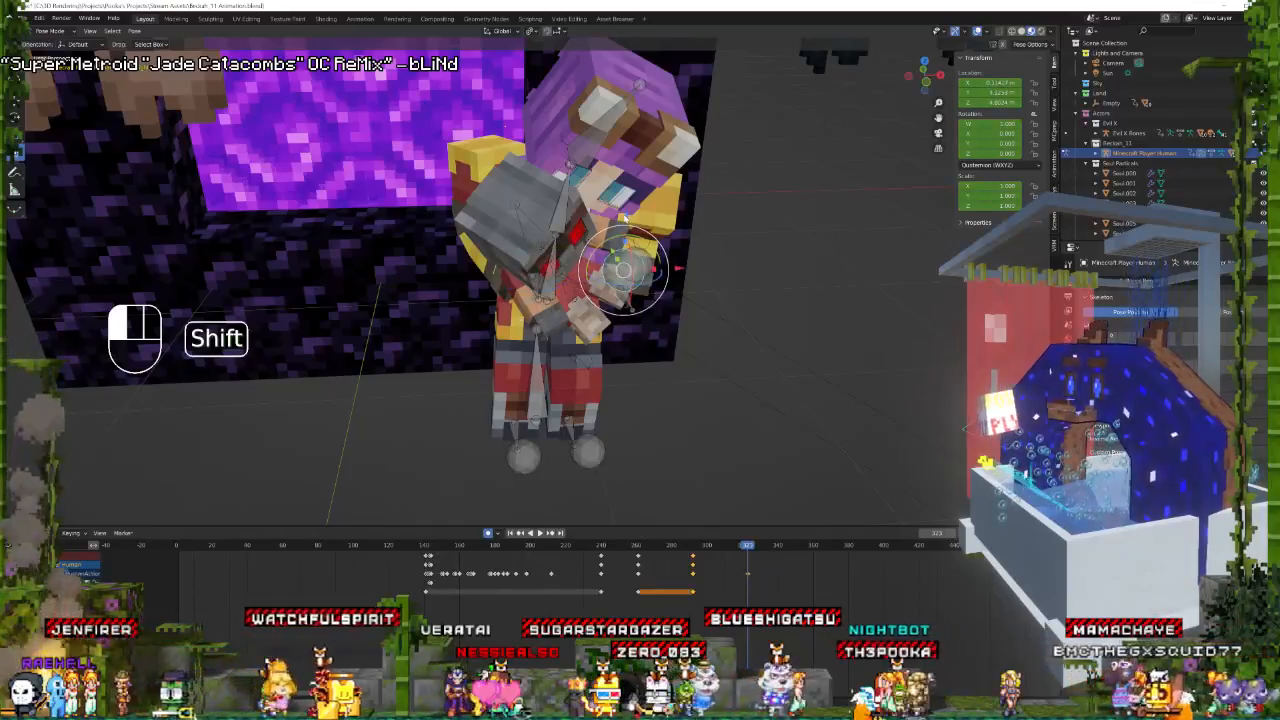
pyautogui.press('g')
pyautogui.press('x')
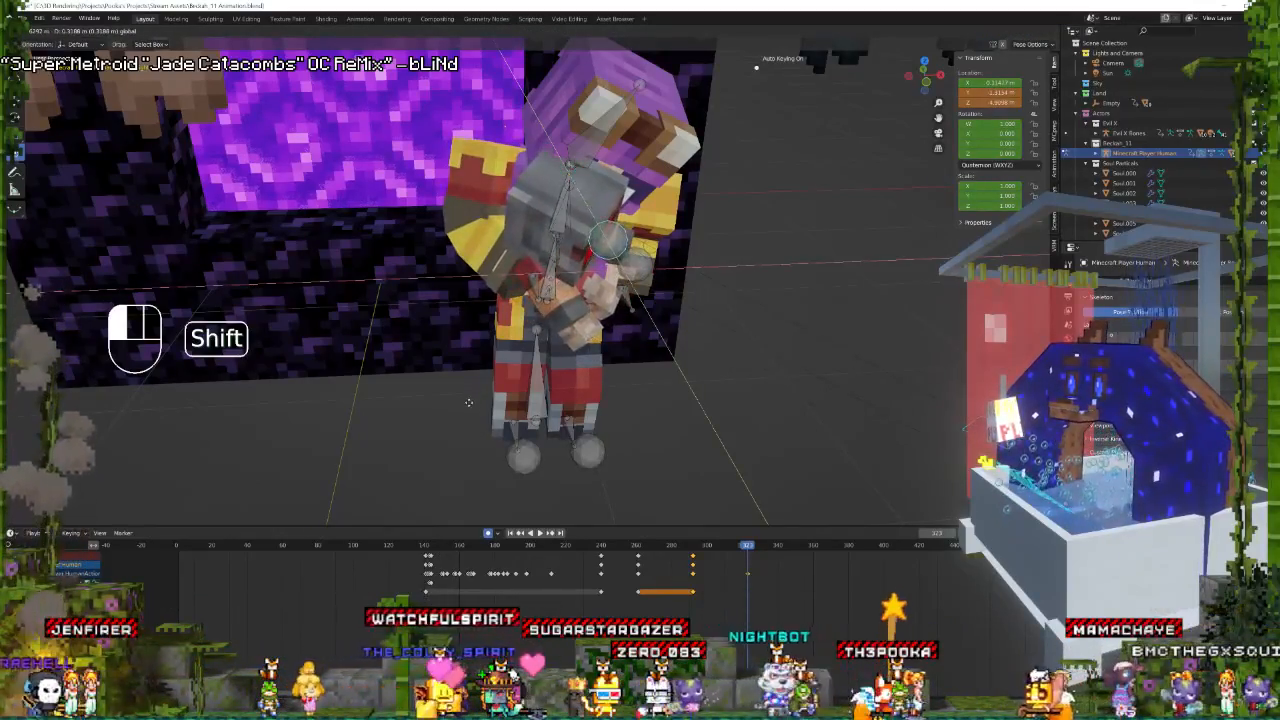
pyautogui.click(468, 402)
# Insert a keyframe for the Evil X rig in Object Mode at frame 296.
pyautogui.hotkey('ctrl', 'Tab')
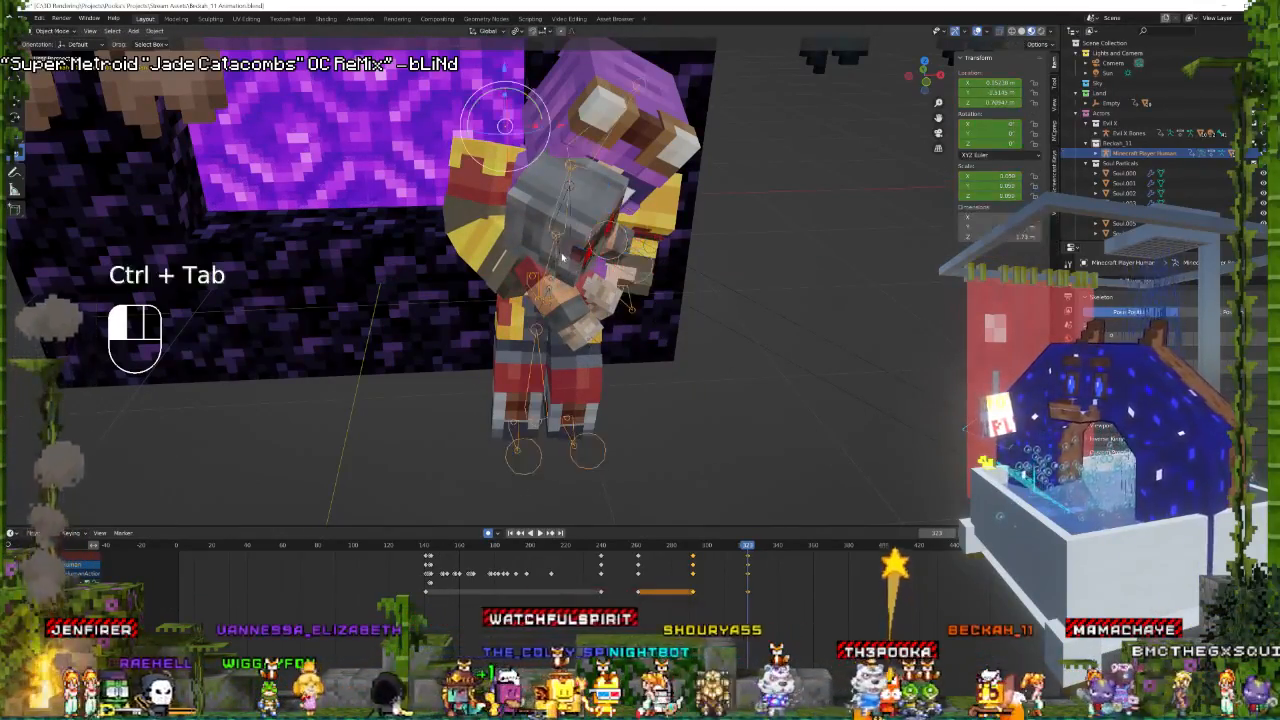
pyautogui.click(561, 257)
pyautogui.click(561, 259)
pyautogui.moveTo(694, 547); pyautogui.dragTo(700, 577)
pyautogui.press('i')
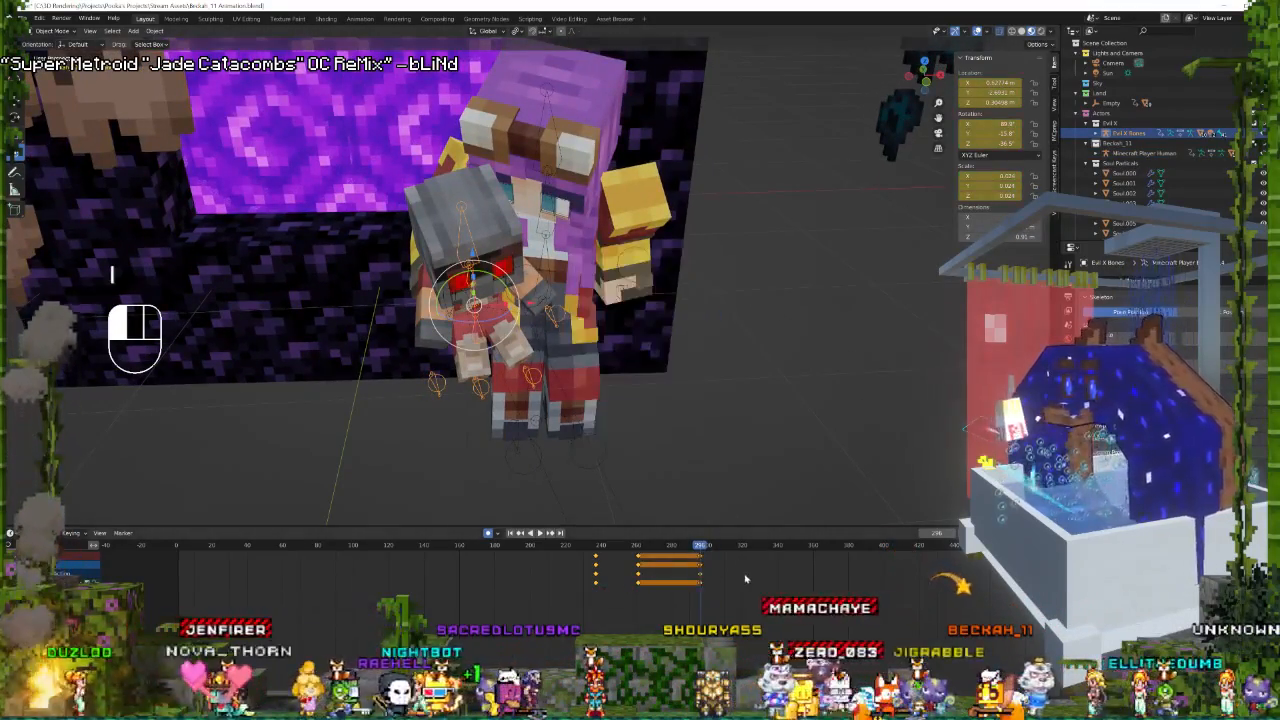
# Rotate the Evil X rig at frame 323 so its face turns outward from the chest, and replay the motion.
pyautogui.press('space')
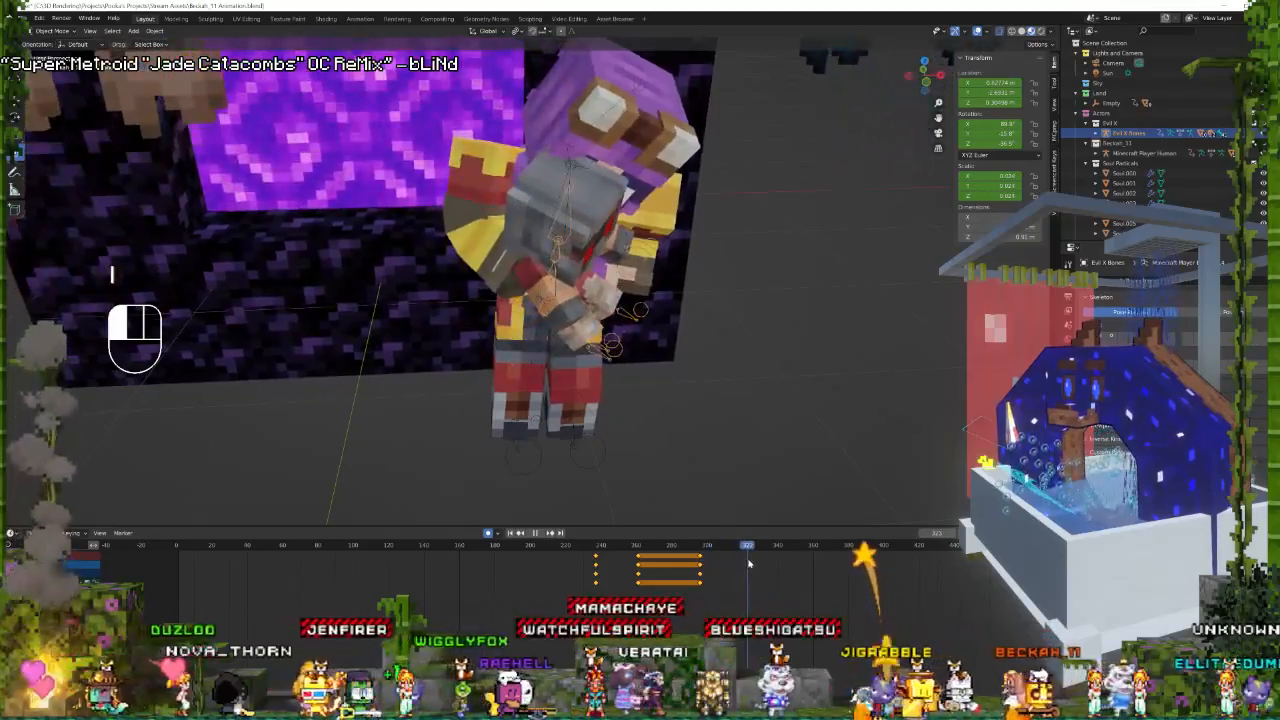
pyautogui.moveTo(573, 255); pyautogui.dragTo(587, 268)
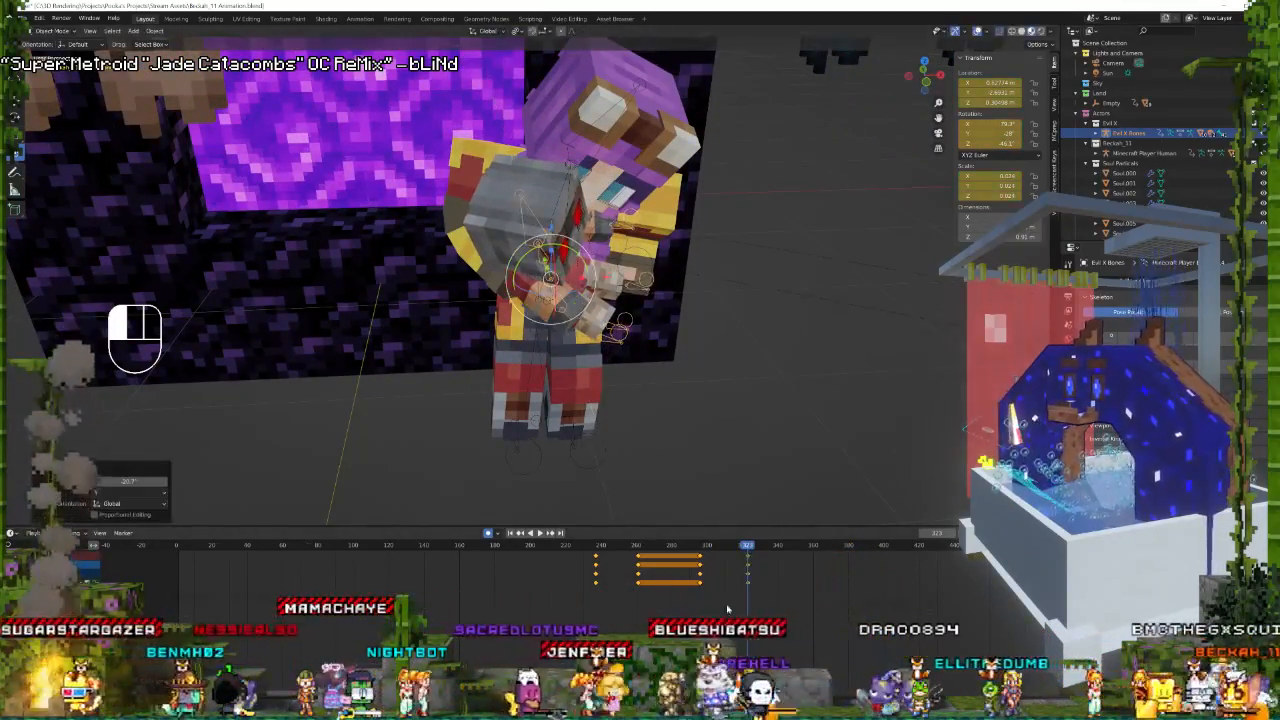
pyautogui.press('space')
pyautogui.press('space')
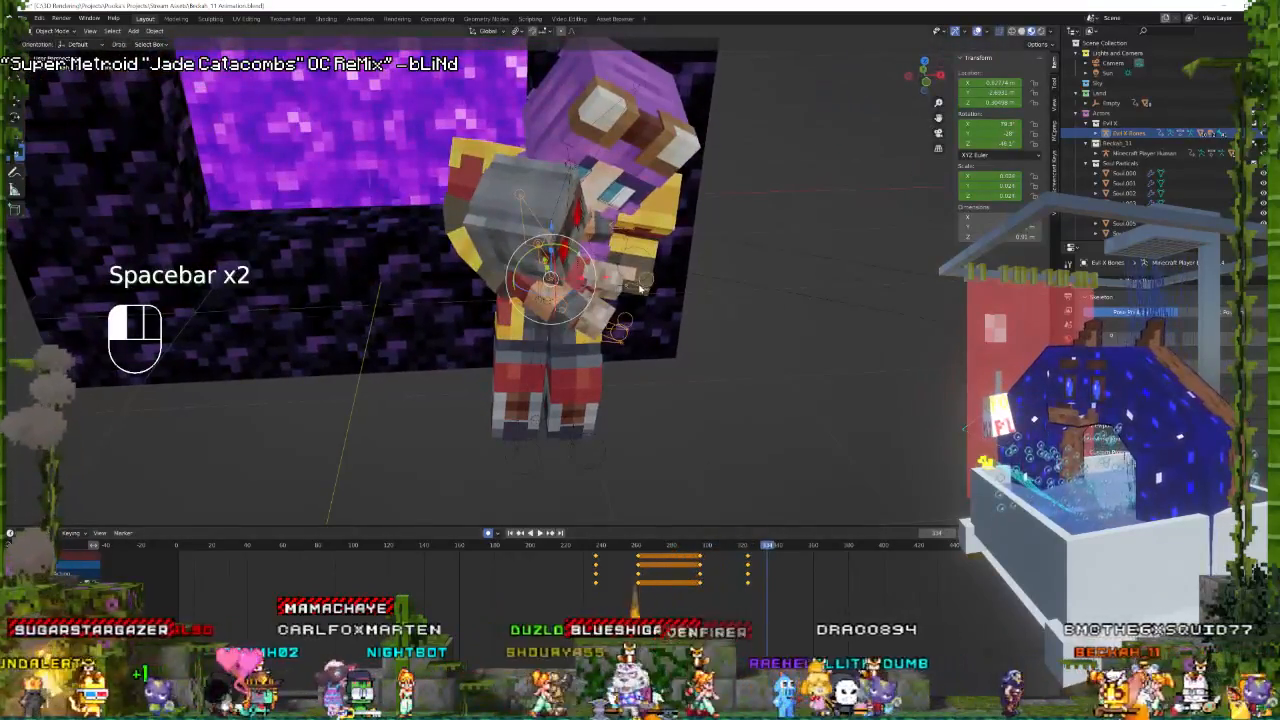
# Enter Pose Mode on the character rig and shift the free hand control about -0.03 m in X and -0.15 m in Y at frame 323.
pyautogui.moveTo(786, 366); pyautogui.dragTo(767, 346, button='middle')
pyautogui.click(652, 323)
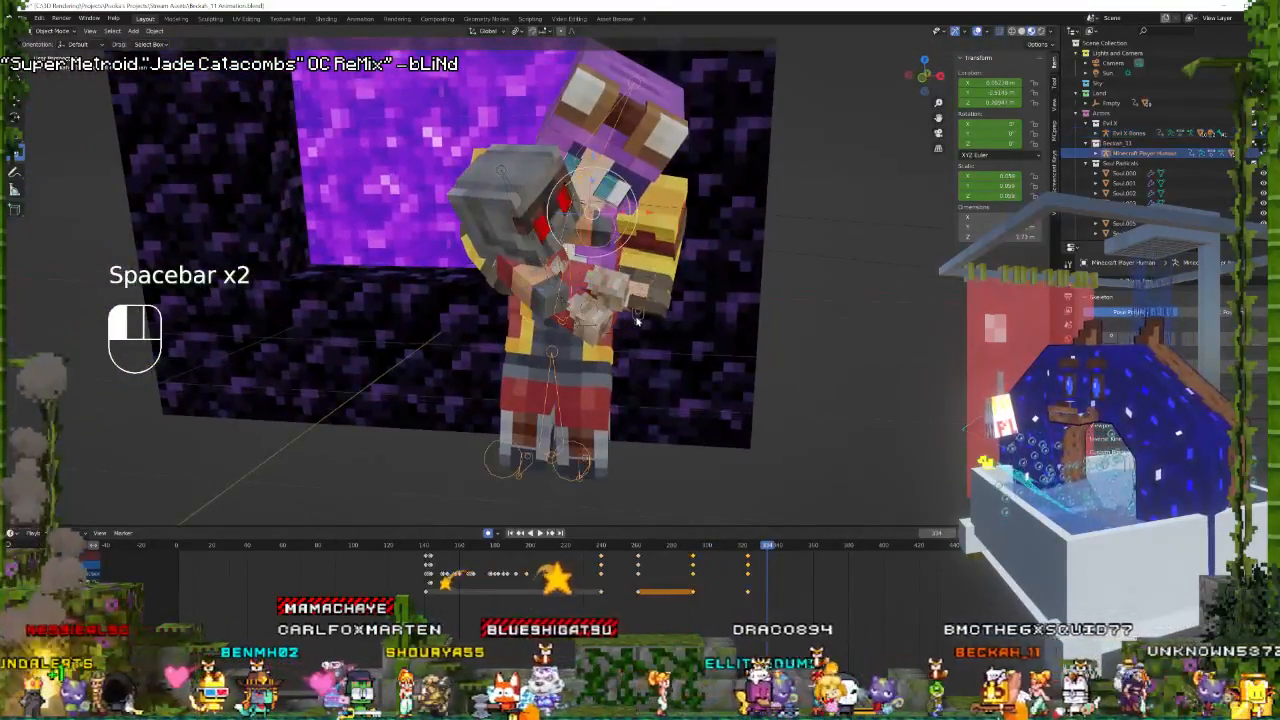
pyautogui.hotkey('ctrl', 'Tab')
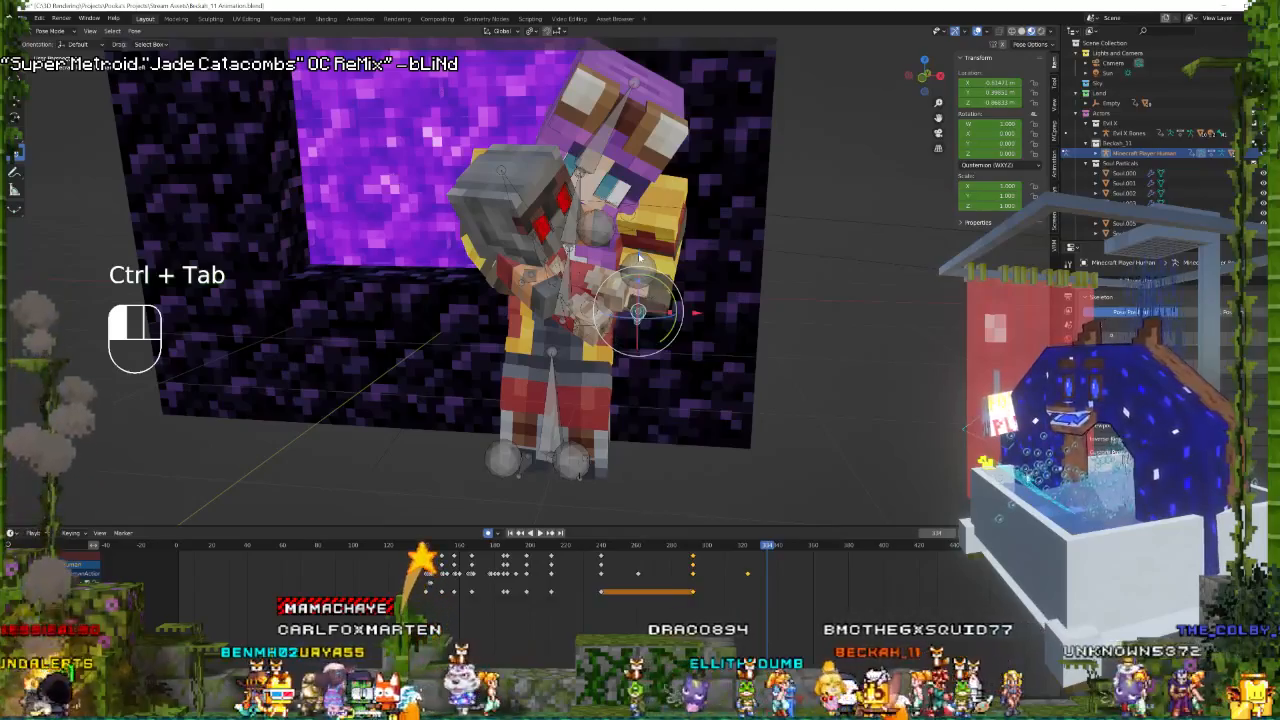
pyautogui.moveTo(777, 557); pyautogui.dragTo(748, 575)
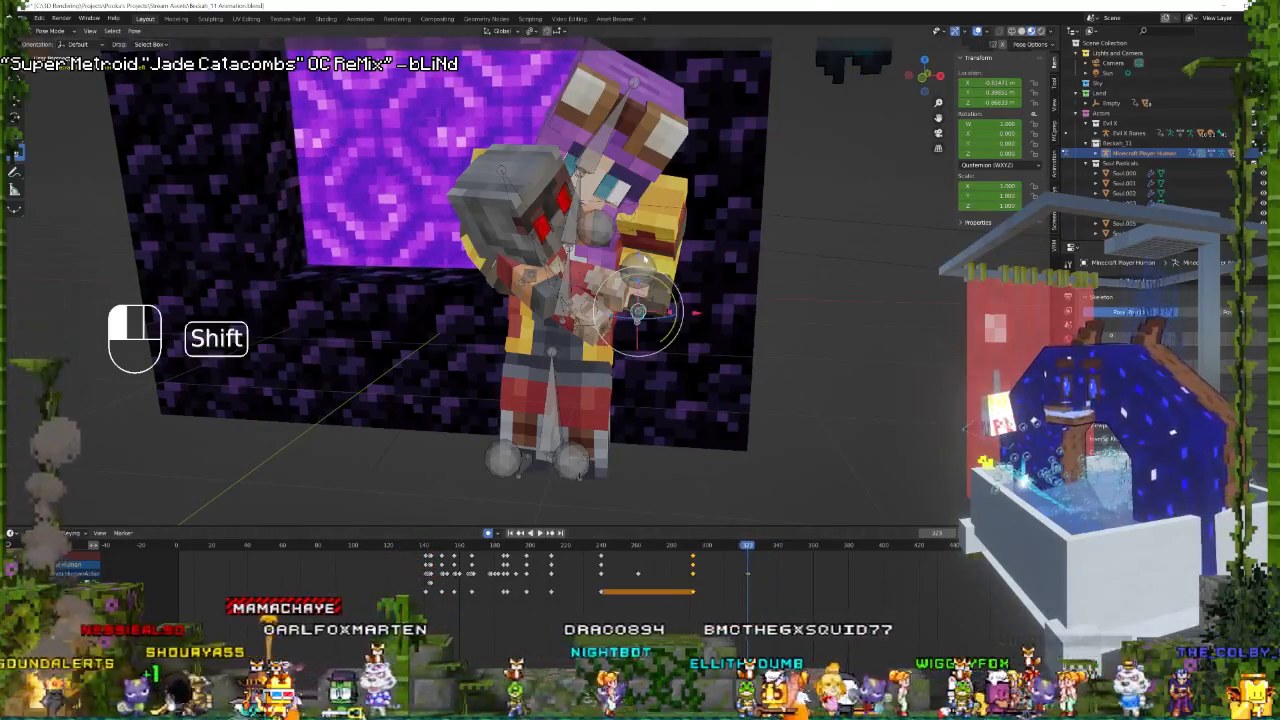
pyautogui.press('g')
pyautogui.press('x')
pyautogui.click(630, 330)
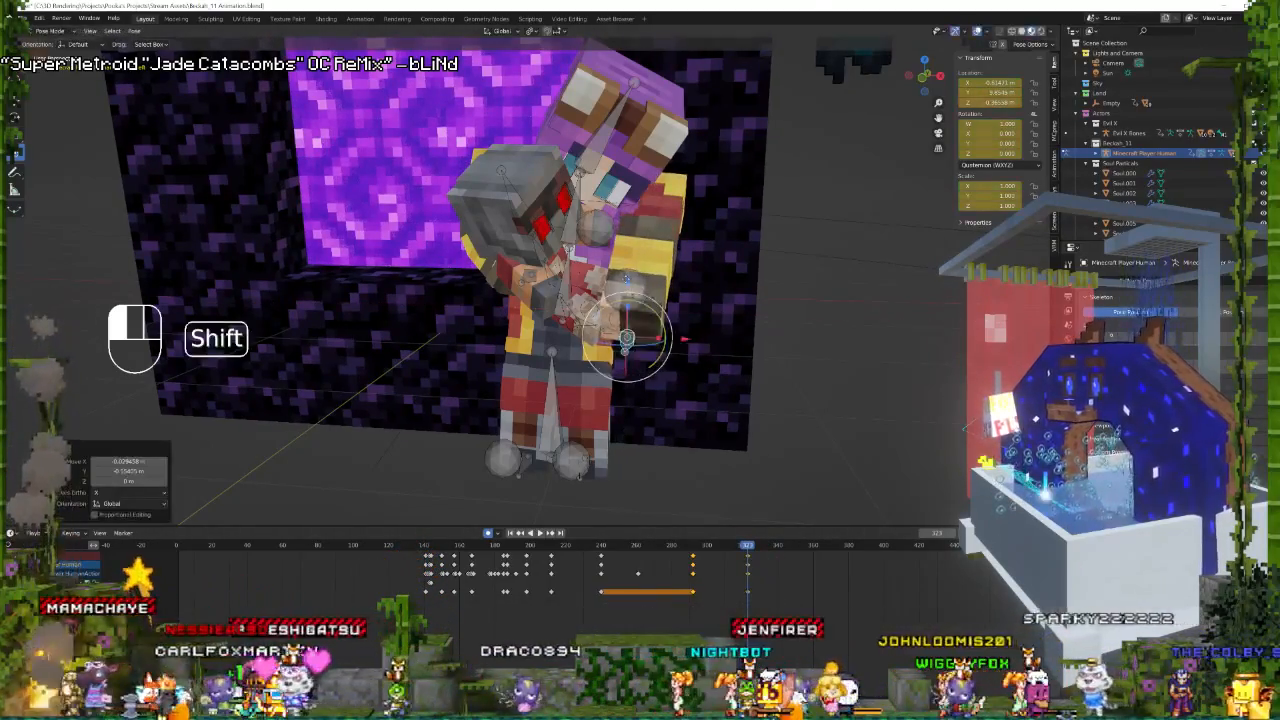
# Raise the free hand control and bring it inward across the chest to the Evil X plushie's back at frame 323.
pyautogui.press('g')
pyautogui.press('x')
pyautogui.click(604, 268)
pyautogui.press('g')
pyautogui.press('z')
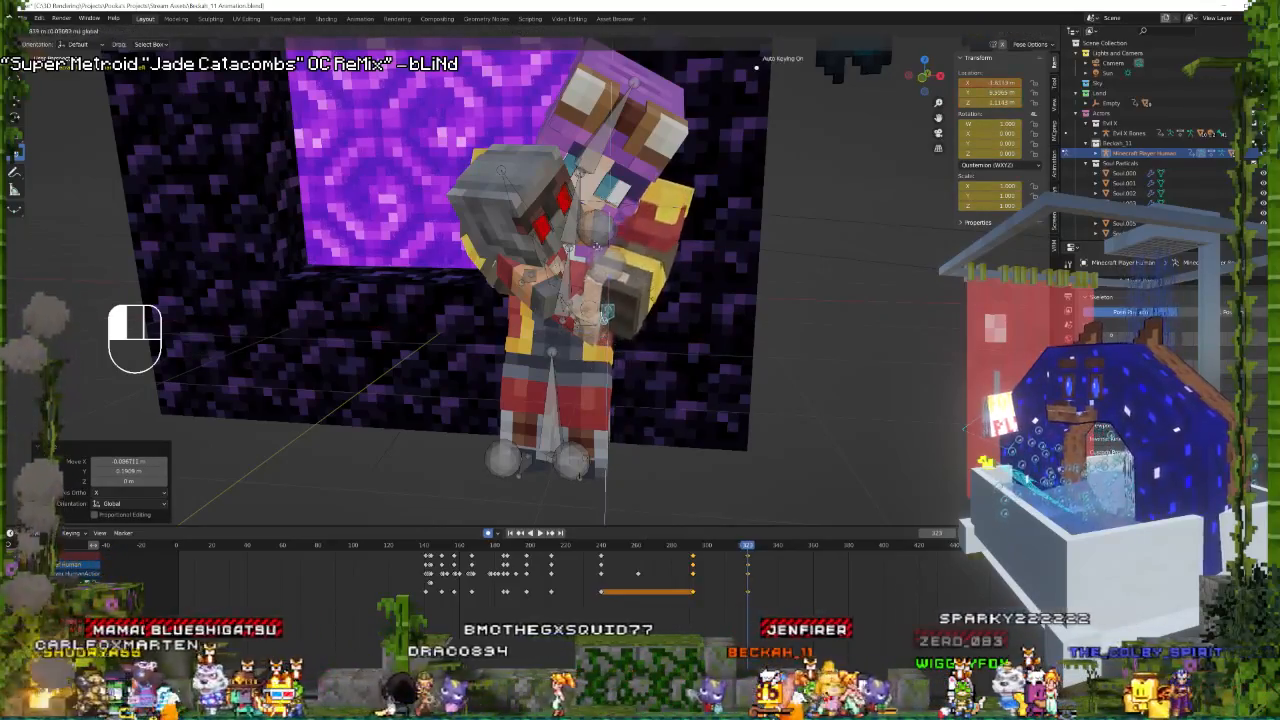
pyautogui.click(622, 260)
pyautogui.press('g')
pyautogui.click(577, 262)
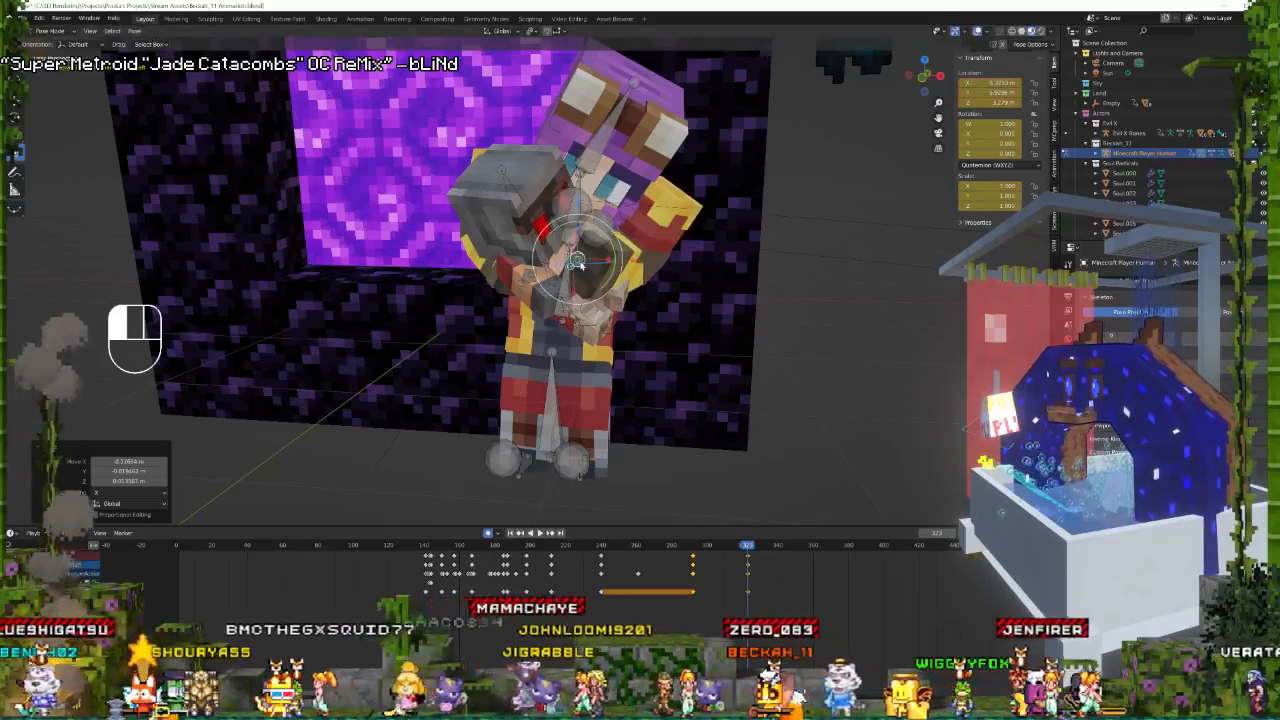
# Move the free arm's elbow control in the YZ plane at frame 323 to swing the elbow outward.
pyautogui.press('g')
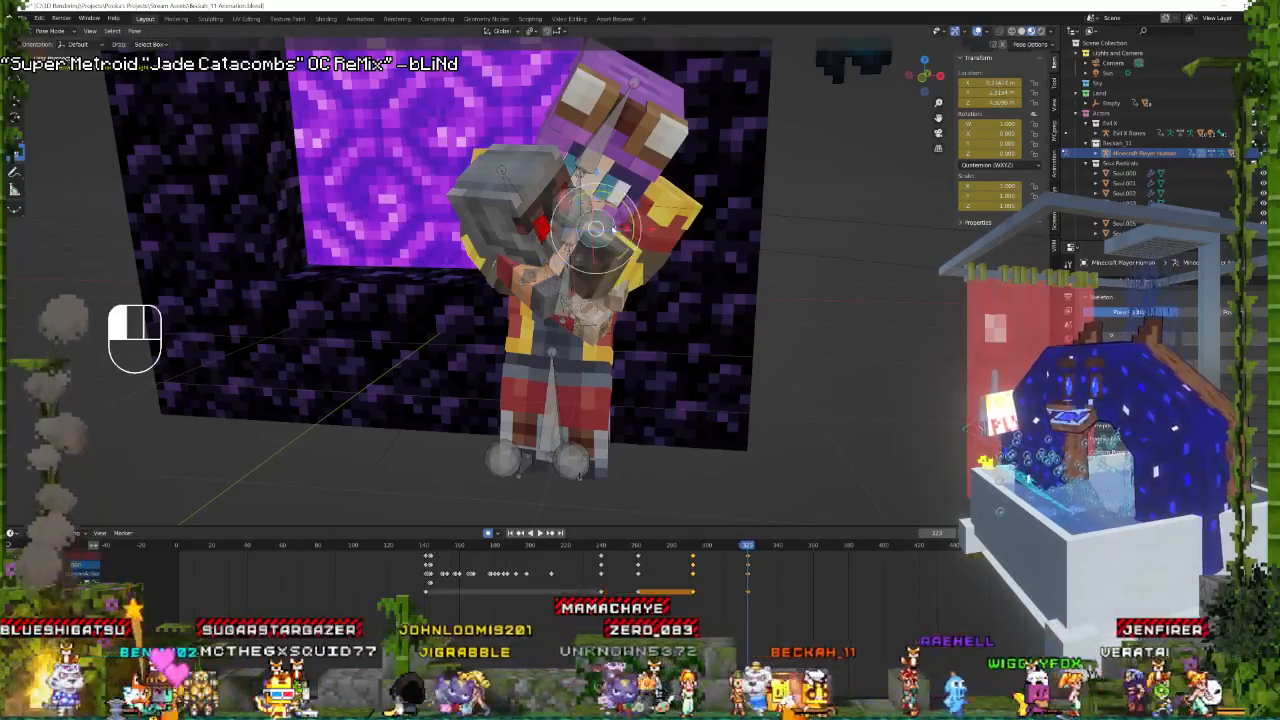
pyautogui.press('g')
pyautogui.press('x')
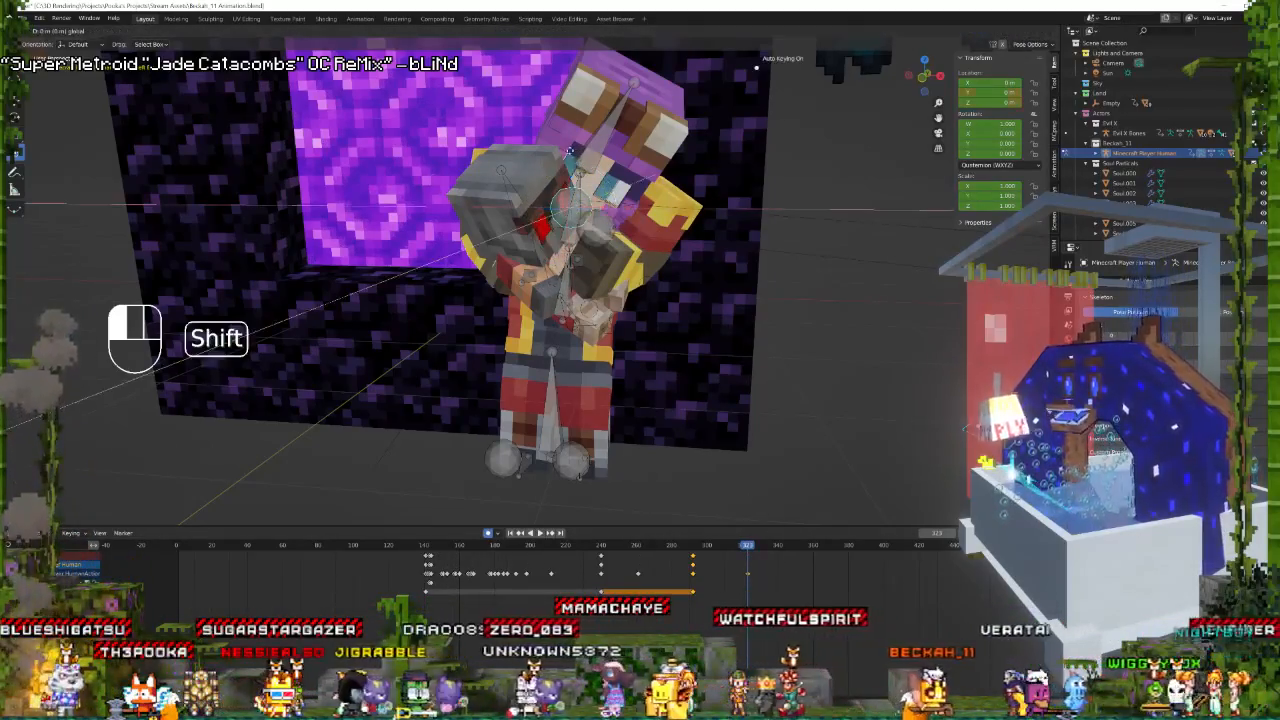
pyautogui.click(510, 120)
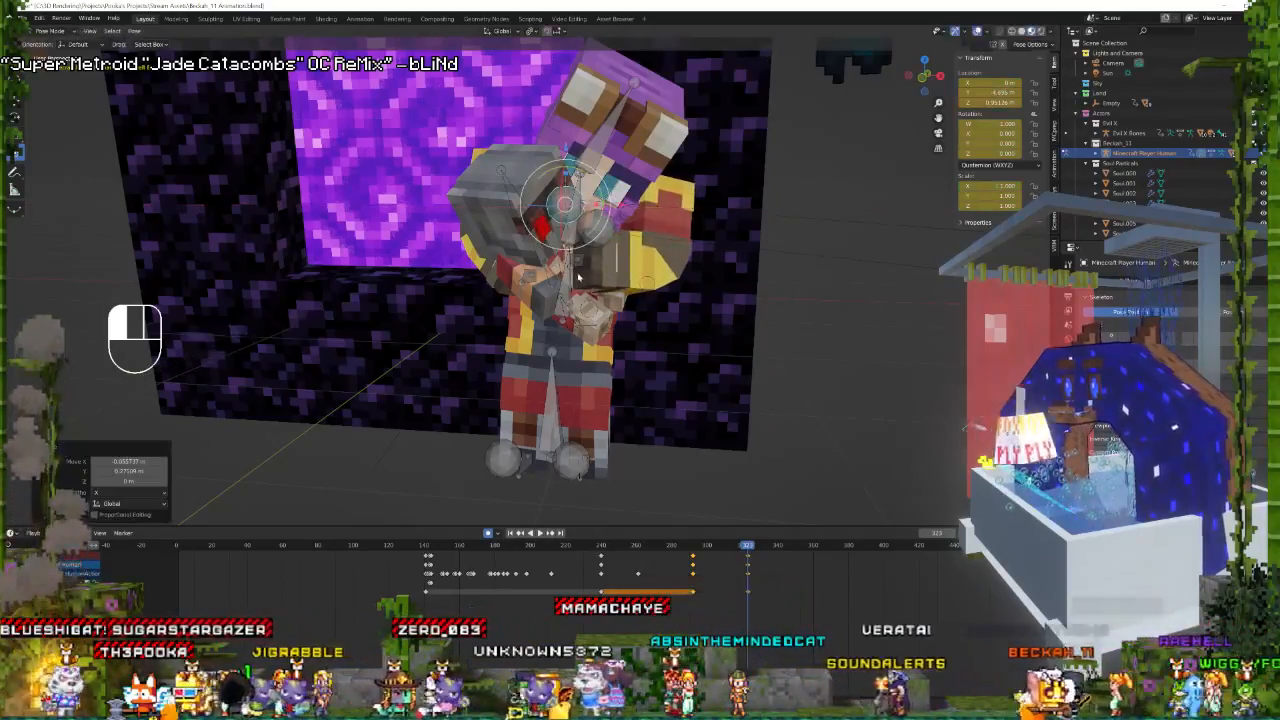
# Nudge the free hand control in the YZ plane at frame 323 to rest it against the plushie, and replay the motion.
pyautogui.press('g')
pyautogui.press('x')
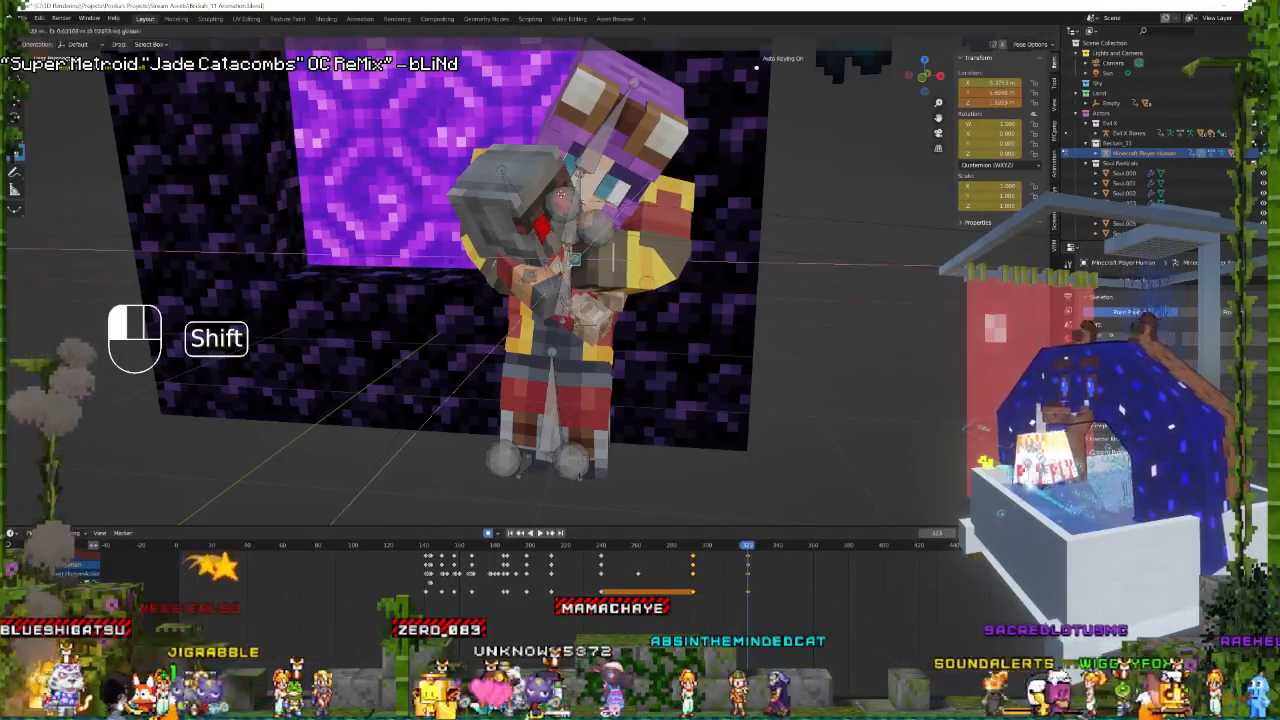
pyautogui.click(508, 173)
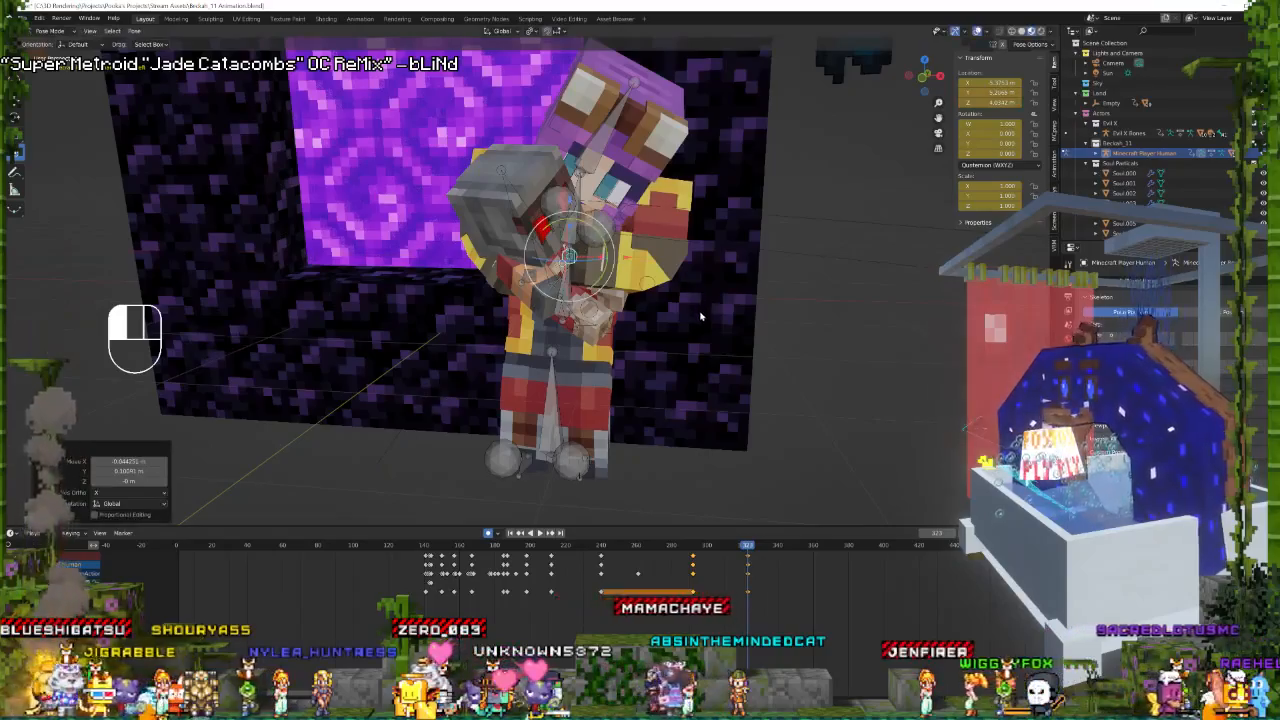
pyautogui.press('space')
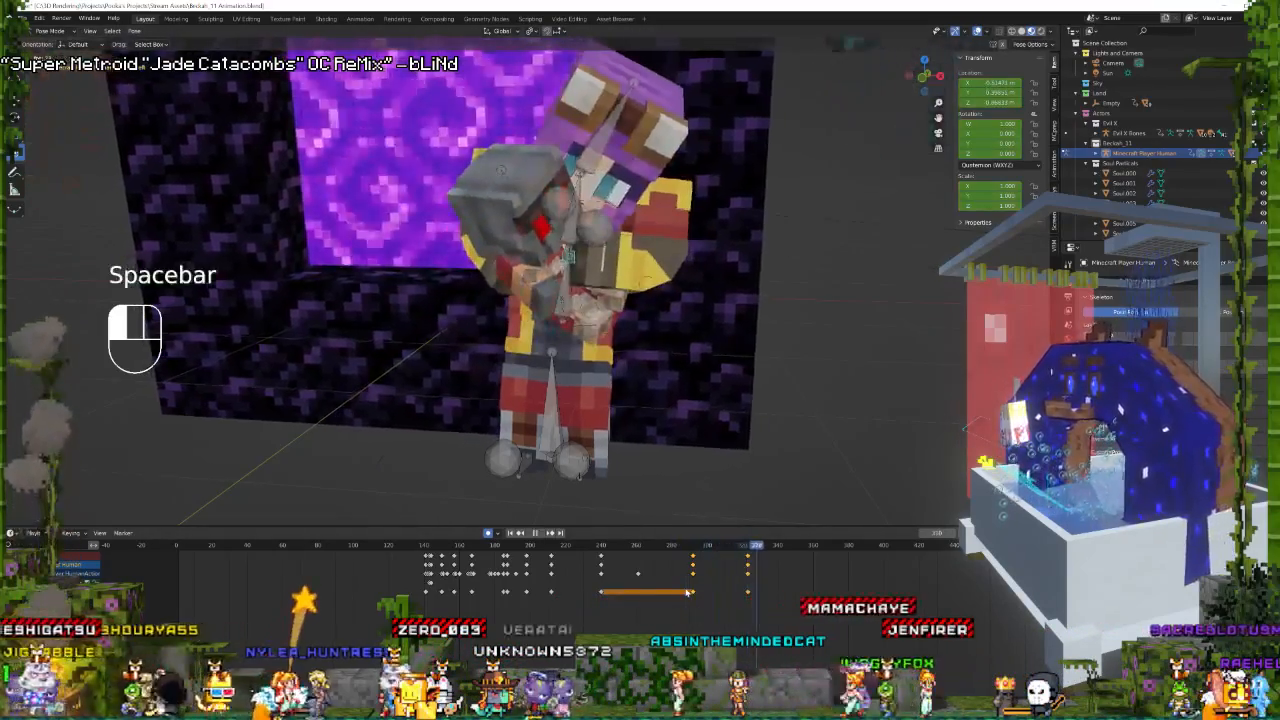
pyautogui.press('space')
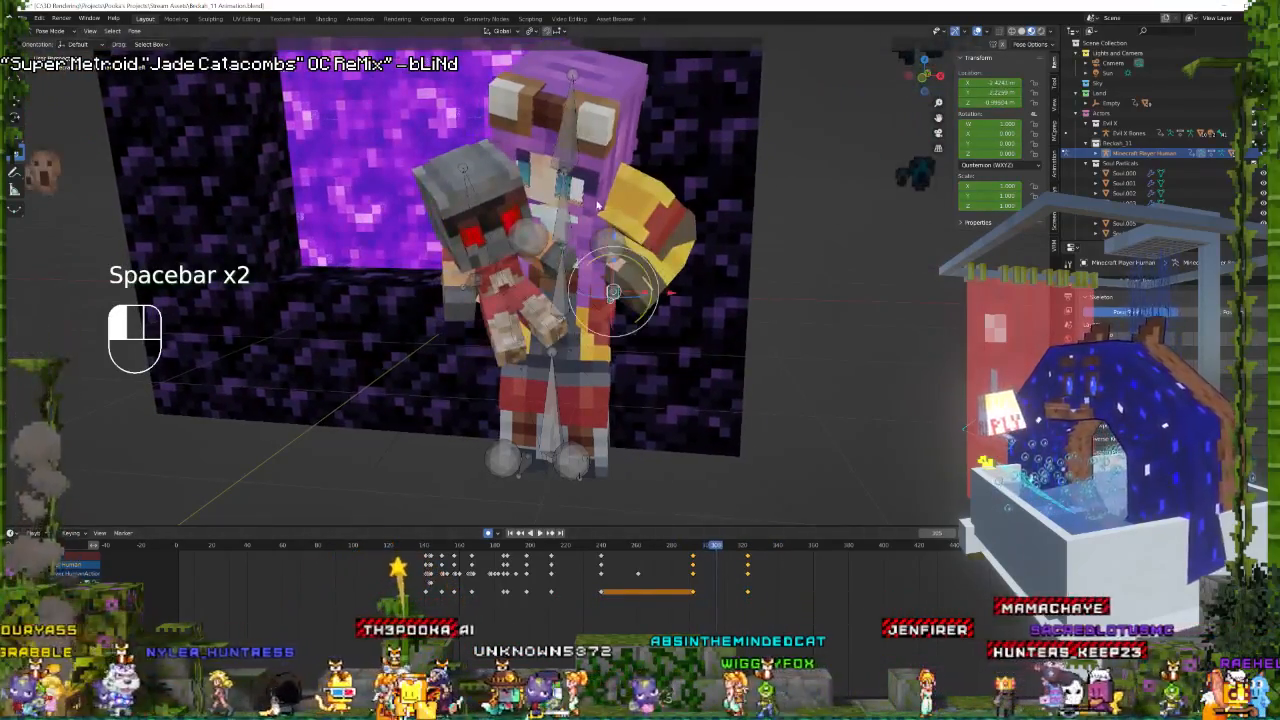
# Shift the free hand control about 0.06 m in X and -0.26 m in Y at frame 305, replay the hug and save the file.
pyautogui.keyDown('shift'); pyautogui.moveTo(618, 234); pyautogui.dragTo(628, 251); pyautogui.keyUp('shift')
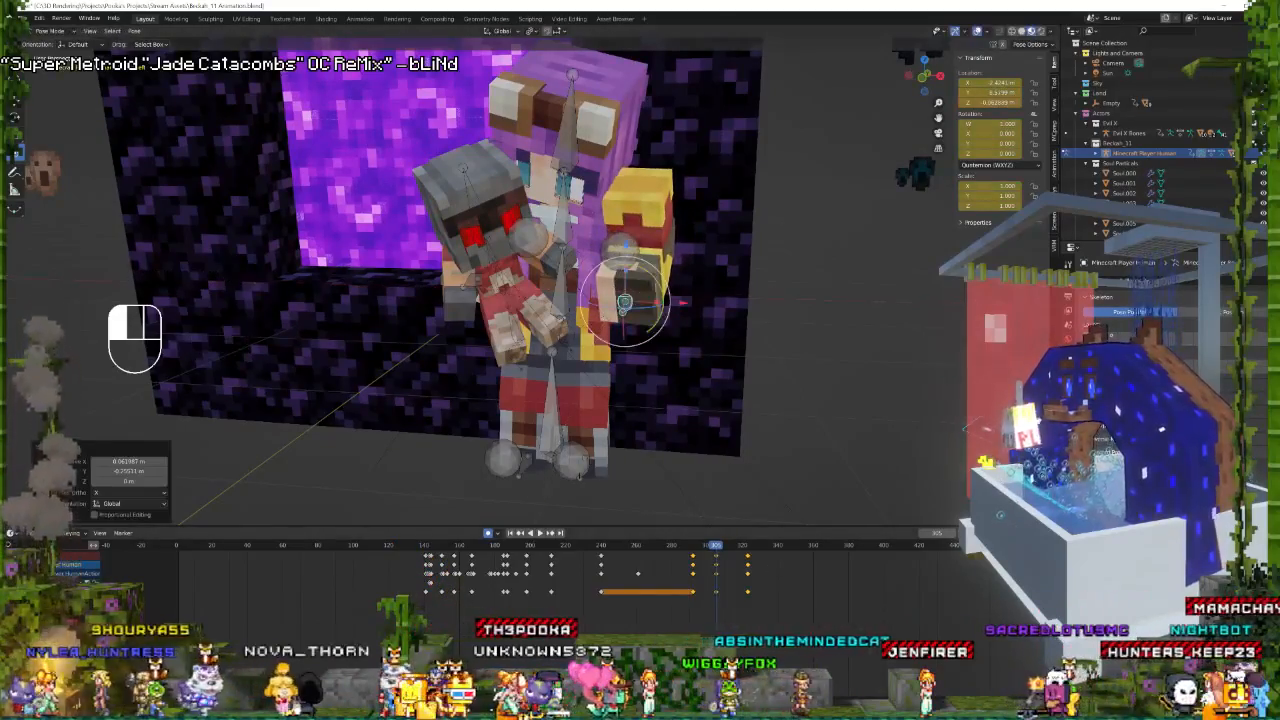
pyautogui.click(688, 546)
pyautogui.press('space')
pyautogui.press('space')
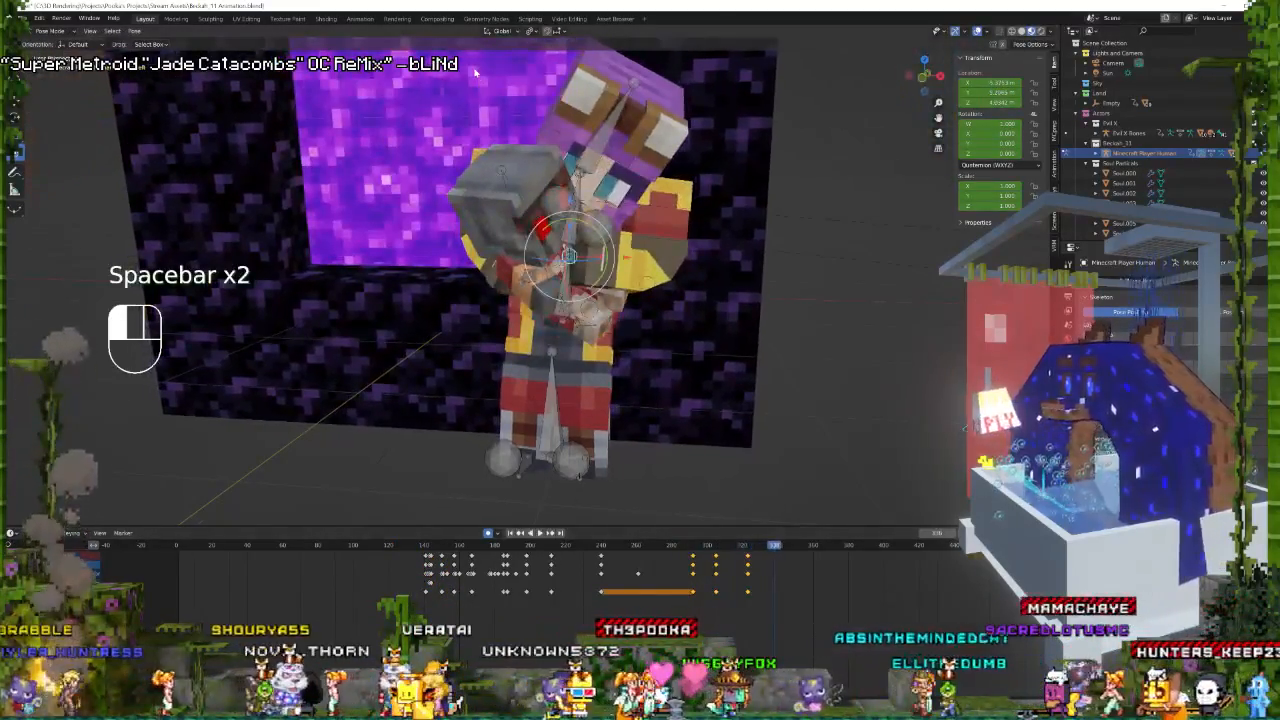
pyautogui.hotkey('ctrl', 's')
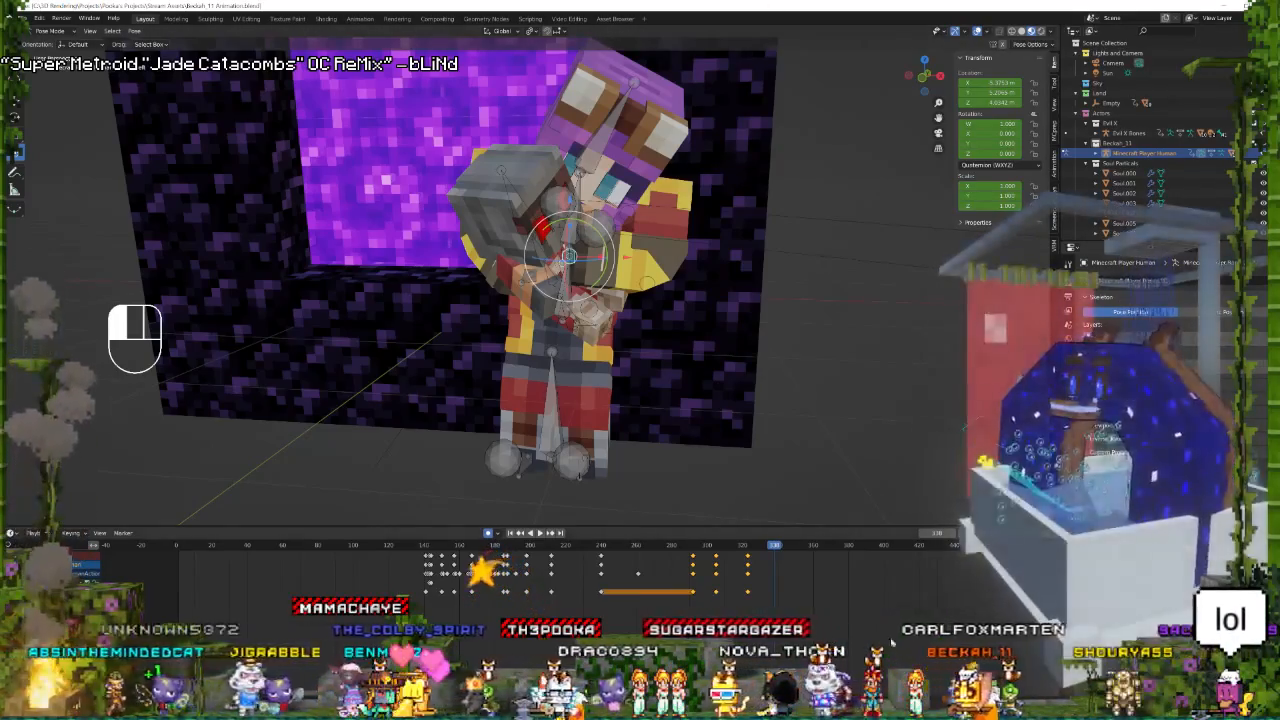
# Replay the hug with the torso bone selected and rotate that bone at frame 416 to lean the upper body further sideways.
pyautogui.press('space')
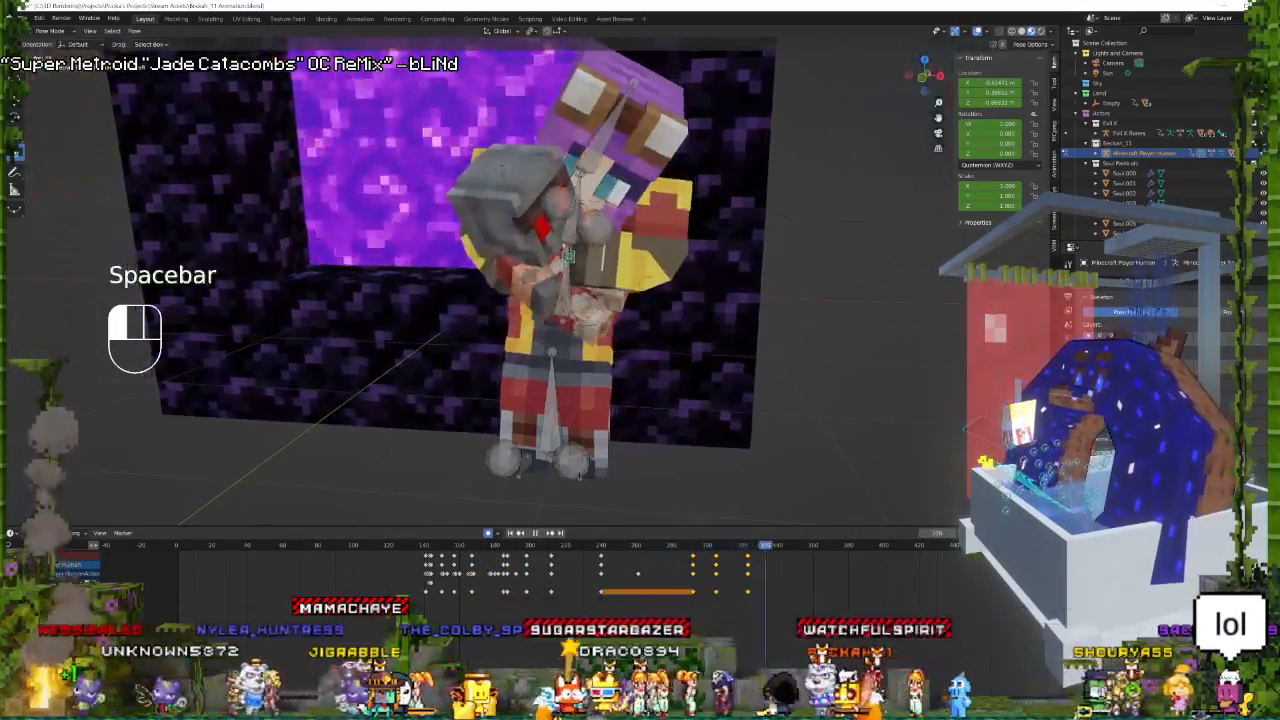
pyautogui.press('space')
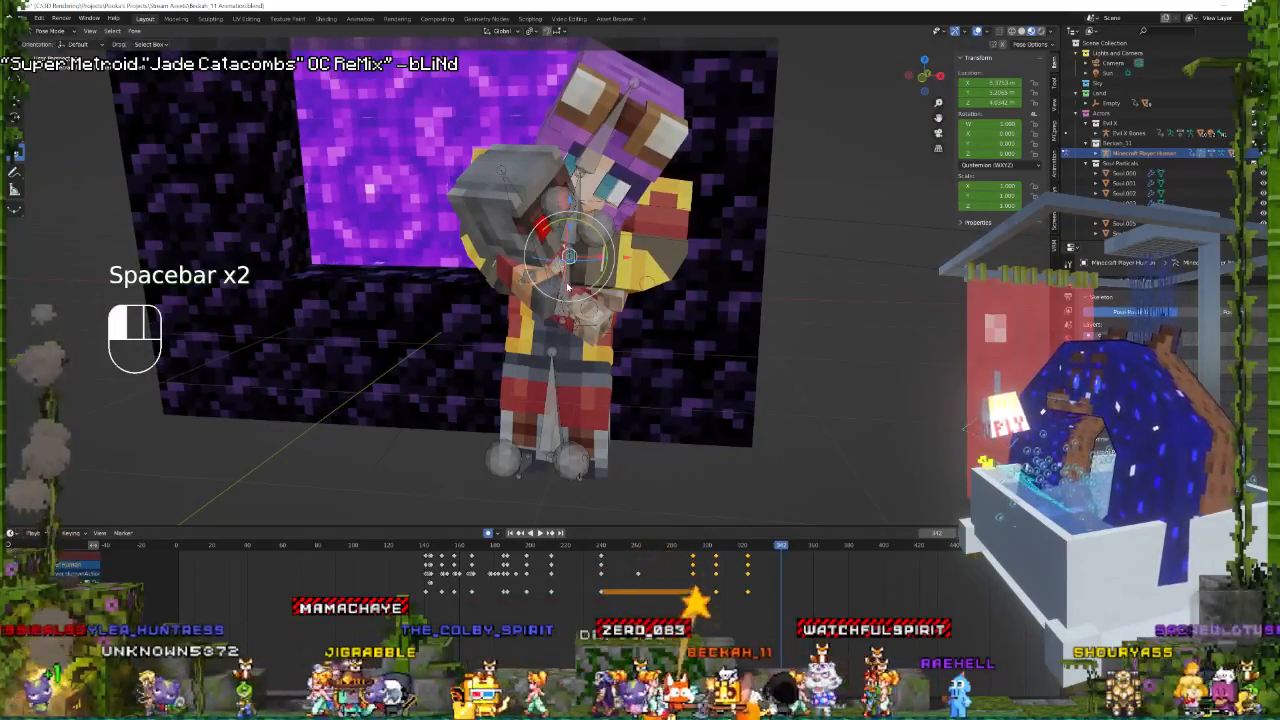
pyautogui.keyDown('shift'); pyautogui.click(575, 237); pyautogui.keyUp('shift')
pyautogui.click(563, 320)
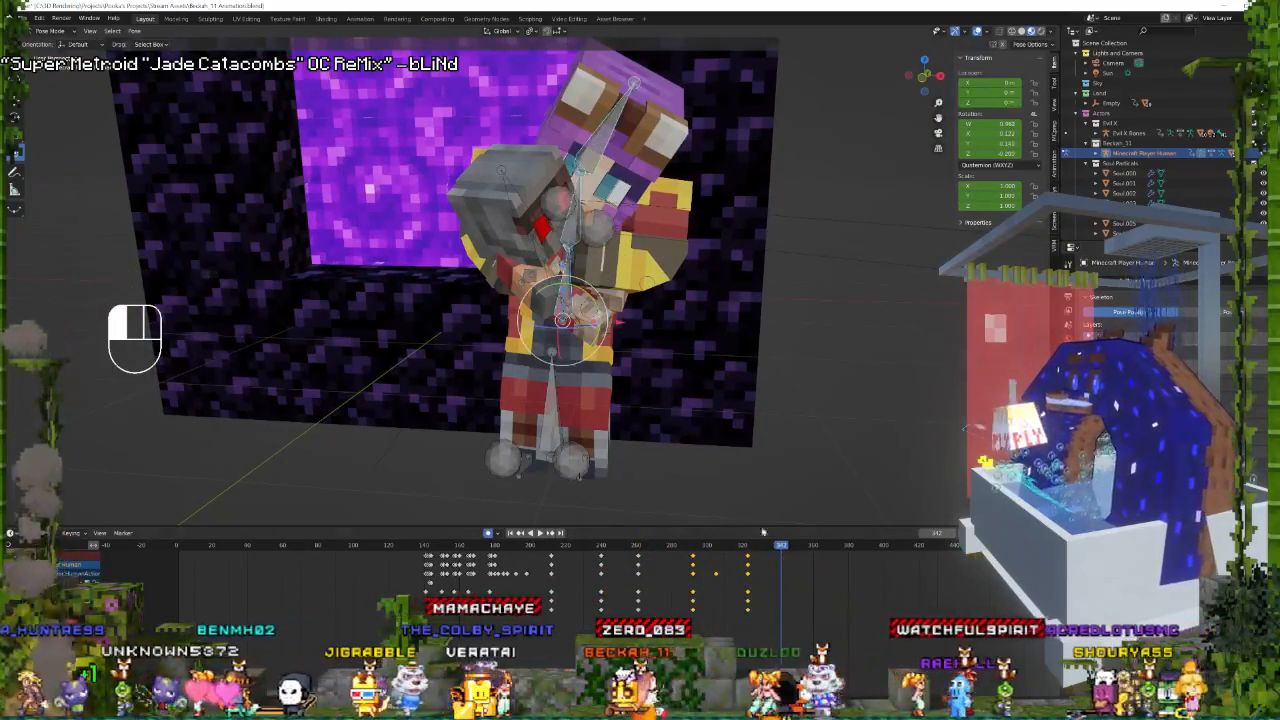
pyautogui.press('space')
pyautogui.press('space')
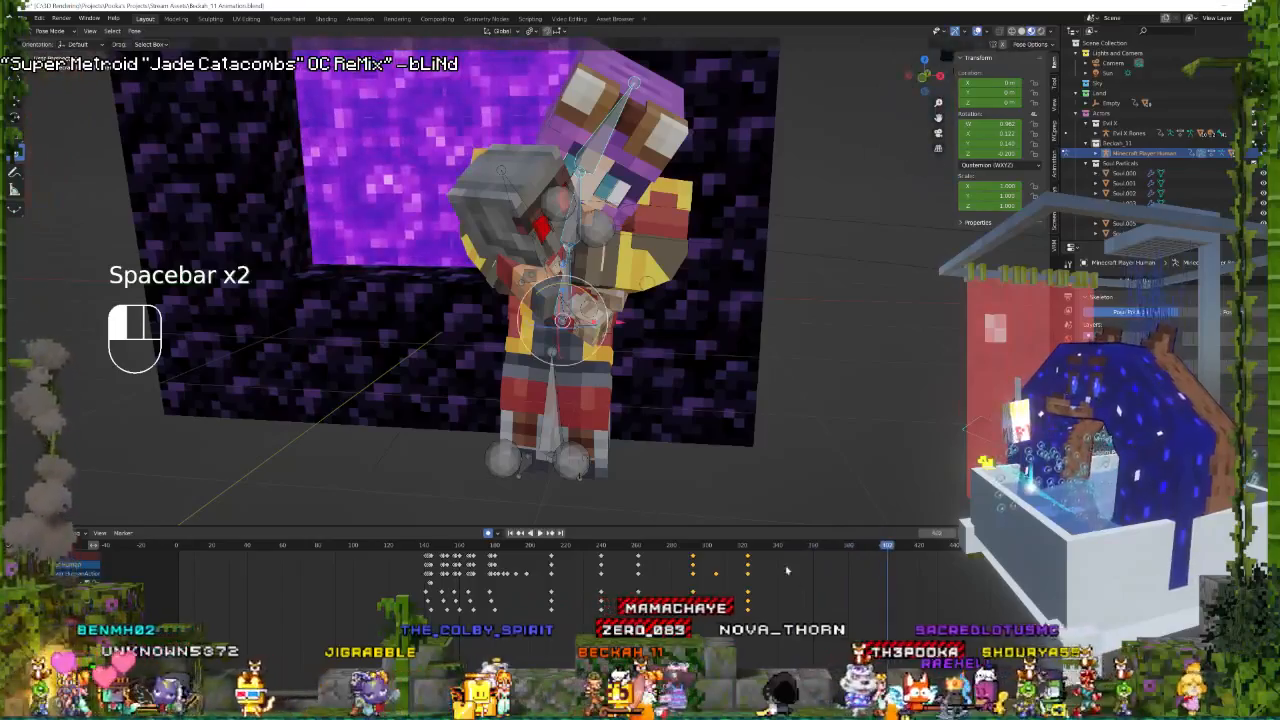
pyautogui.press('space')
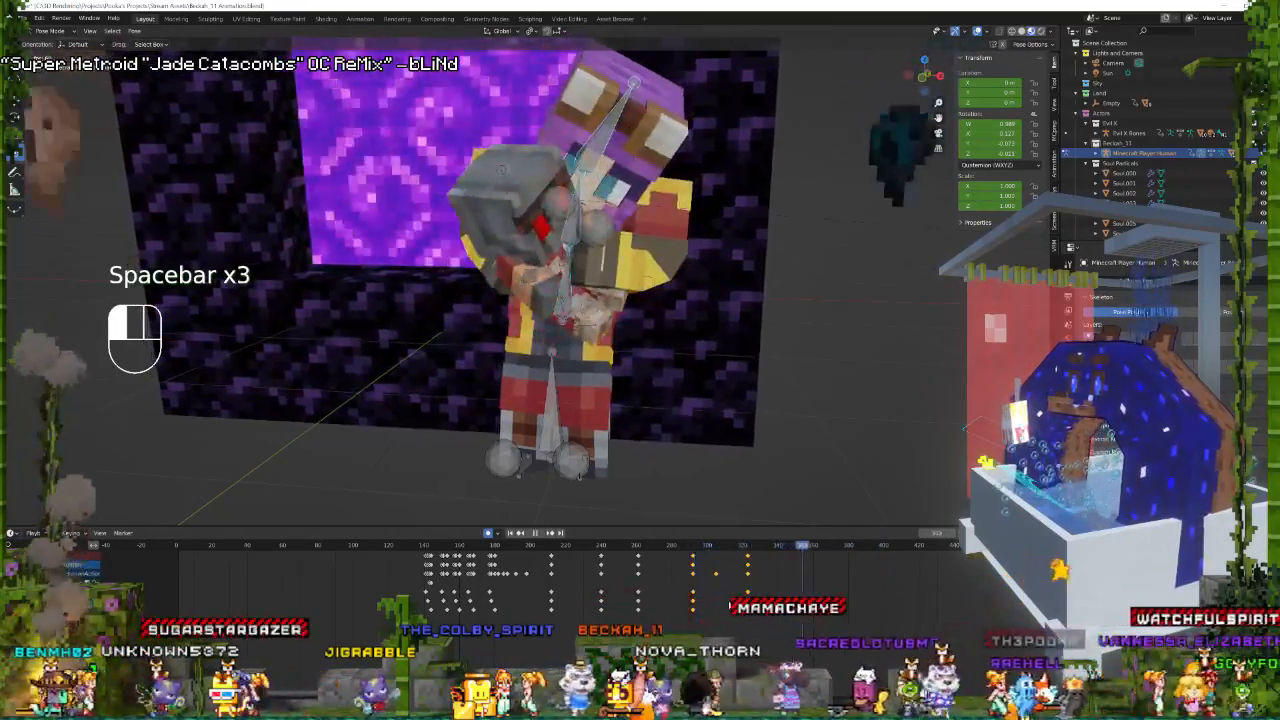
pyautogui.press('space')
pyautogui.press('space')
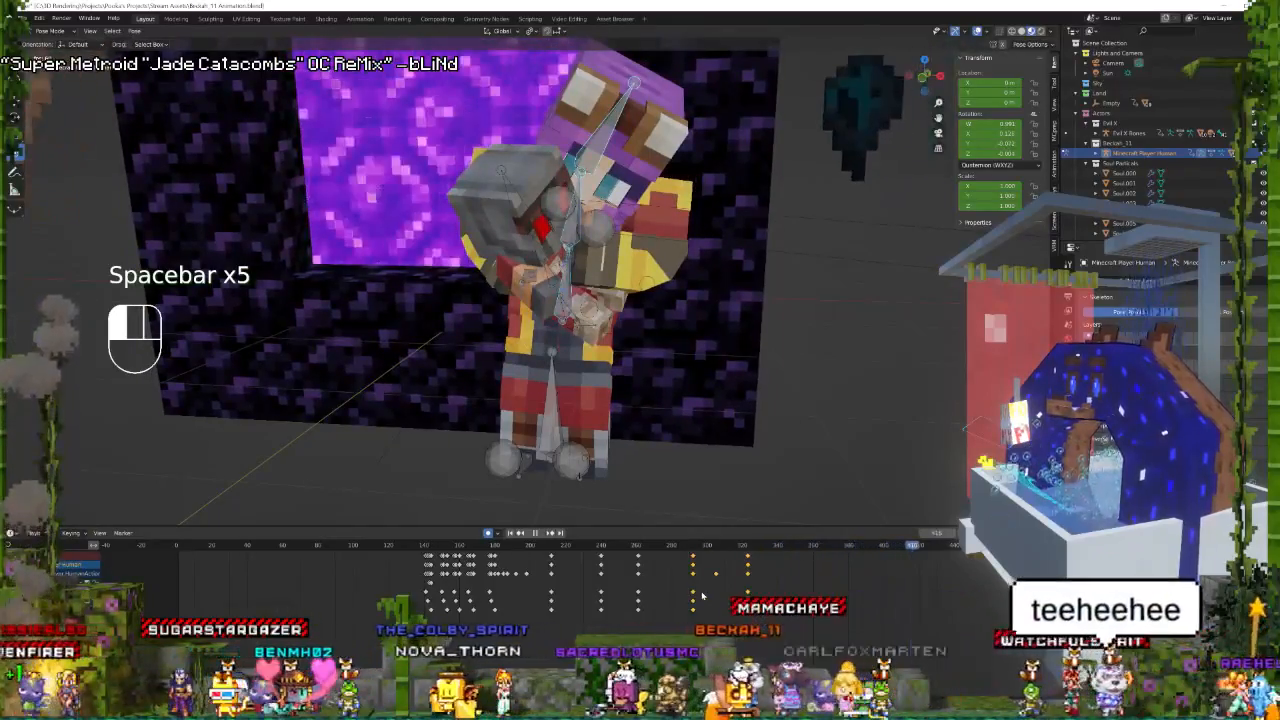
pyautogui.press('space')
pyautogui.moveTo(584, 293)
pyautogui.keyDown('shift'); pyautogui.mouseDown()
pyautogui.moveTo(594, 303)
pyautogui.moveTo(568, 298)
pyautogui.moveTo(577, 288)
pyautogui.mouseUp(); pyautogui.keyUp('shift')
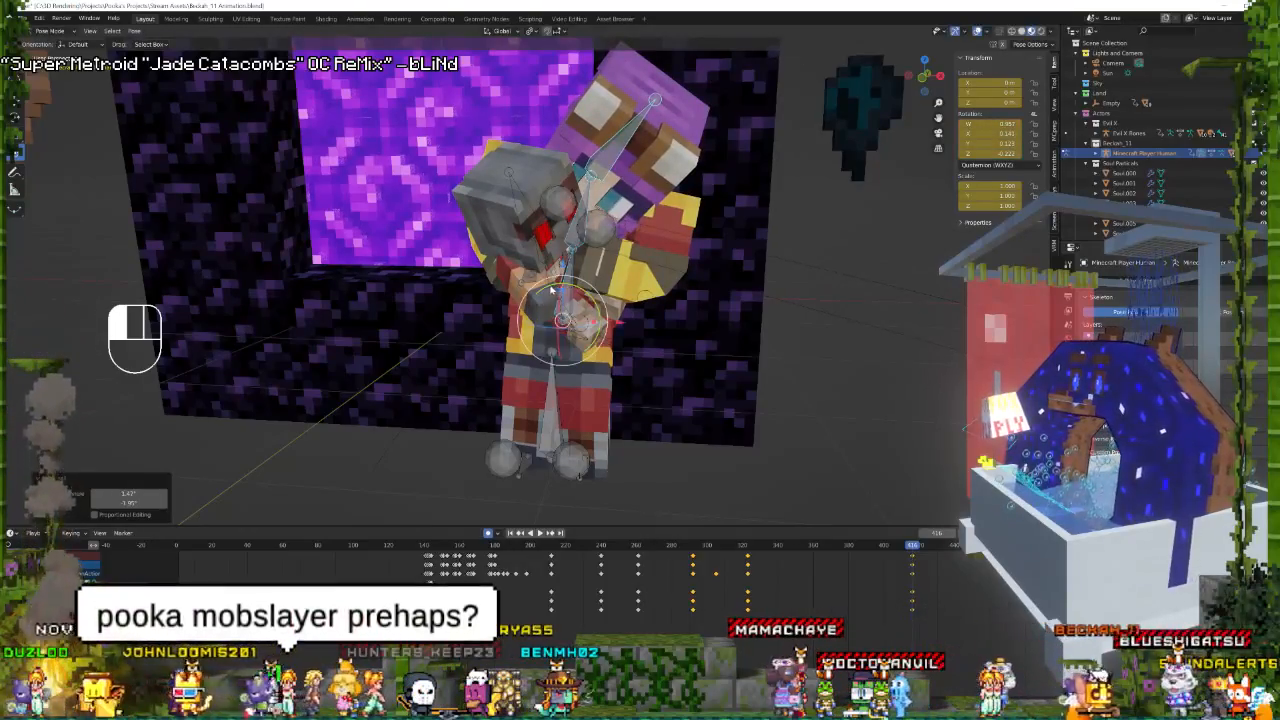
# Move the carrying hand control at frame 416 to reposition the plushie against the leaning torso, and replay the motion.
pyautogui.press('g')
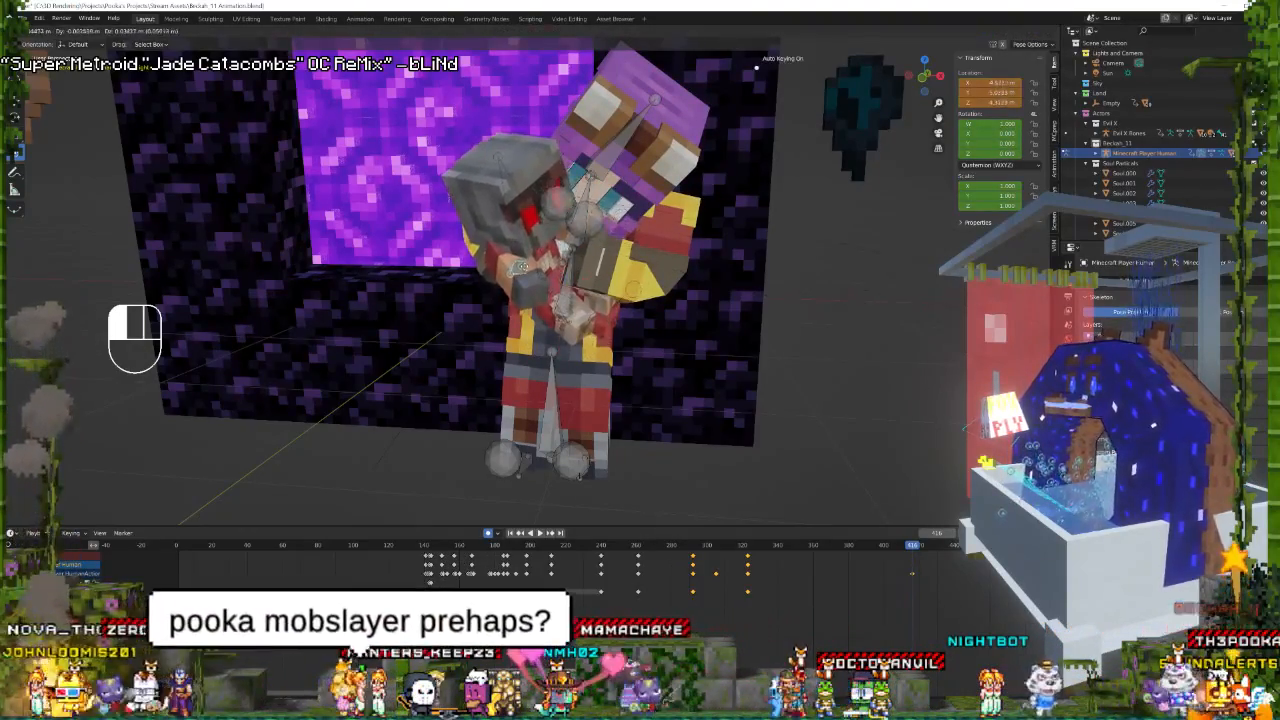
pyautogui.click(546, 290)
pyautogui.press('space')
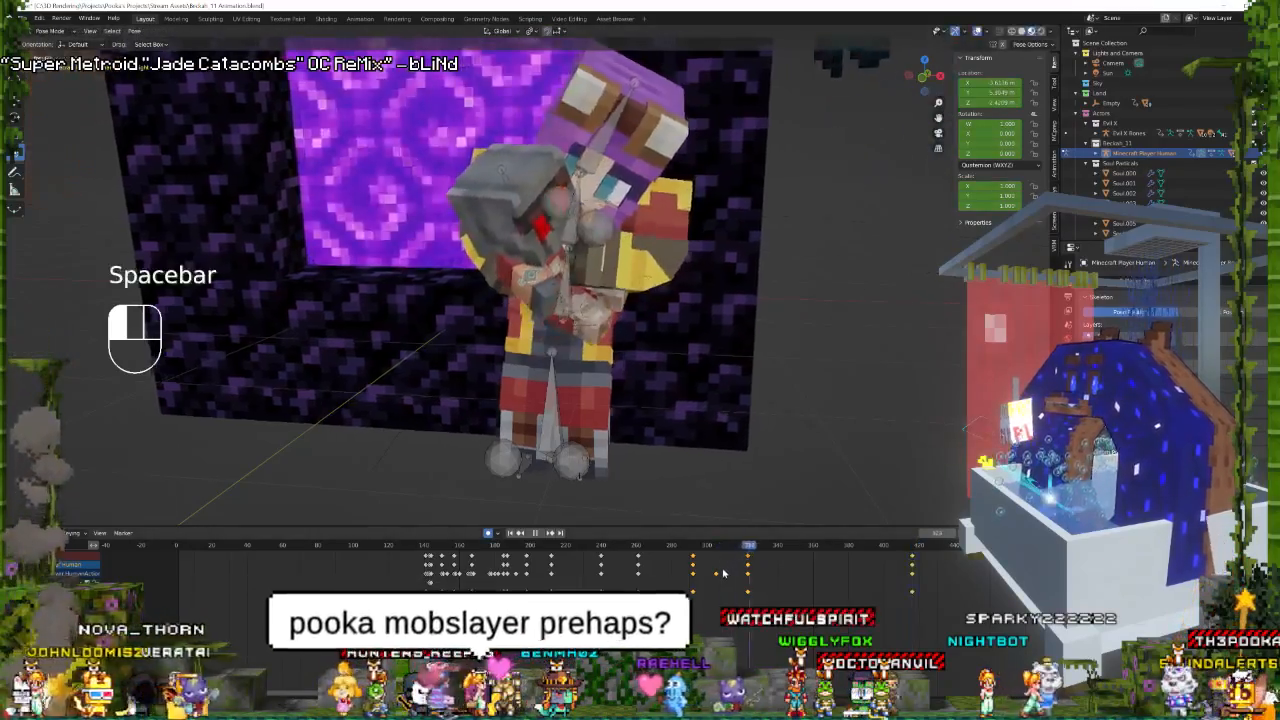
pyautogui.press('space')
# Play the hug through the camera view to check the lean, and select the torso bone.
pyautogui.press('KP_0')
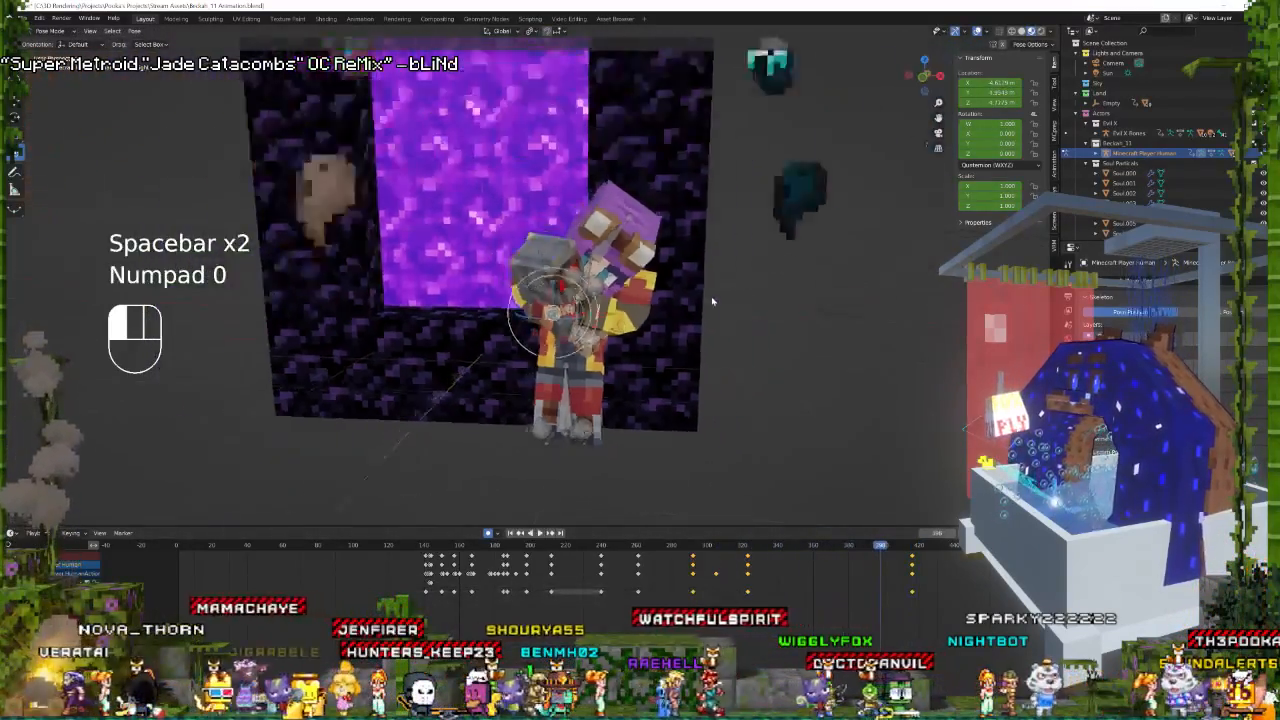
pyautogui.press('space')
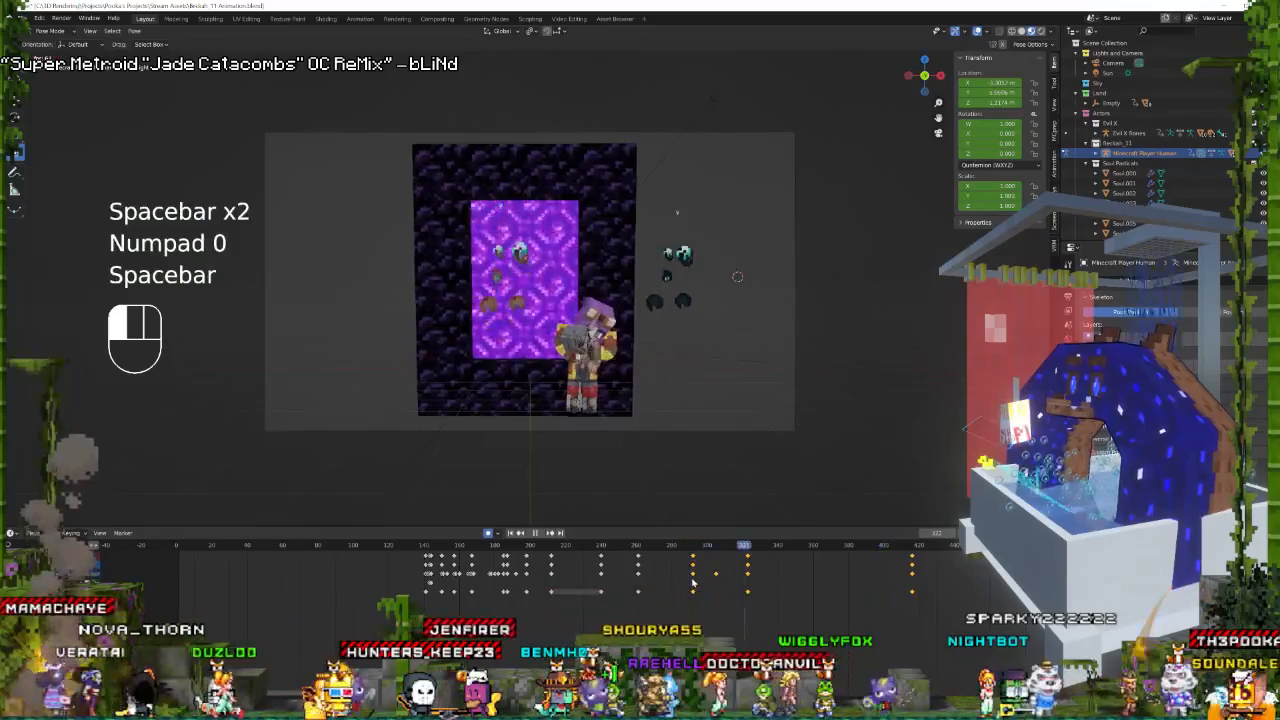
pyautogui.press('space')
pyautogui.press('space')
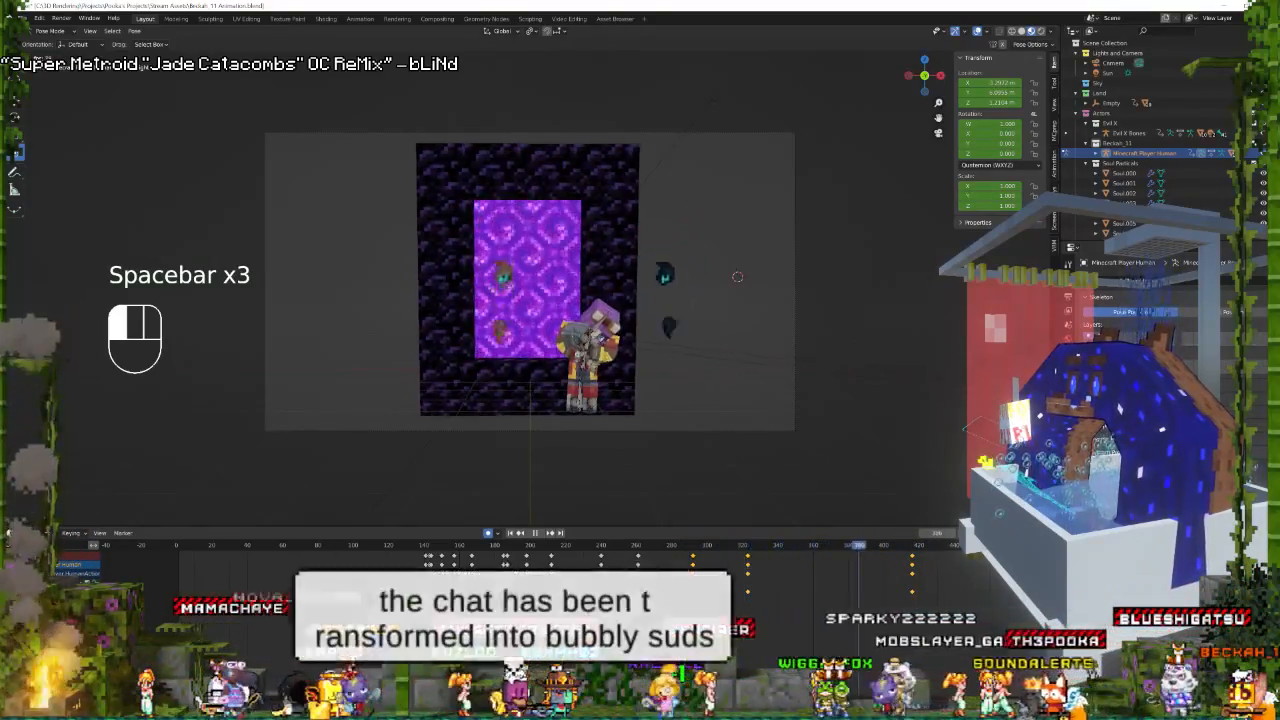
pyautogui.press('space')
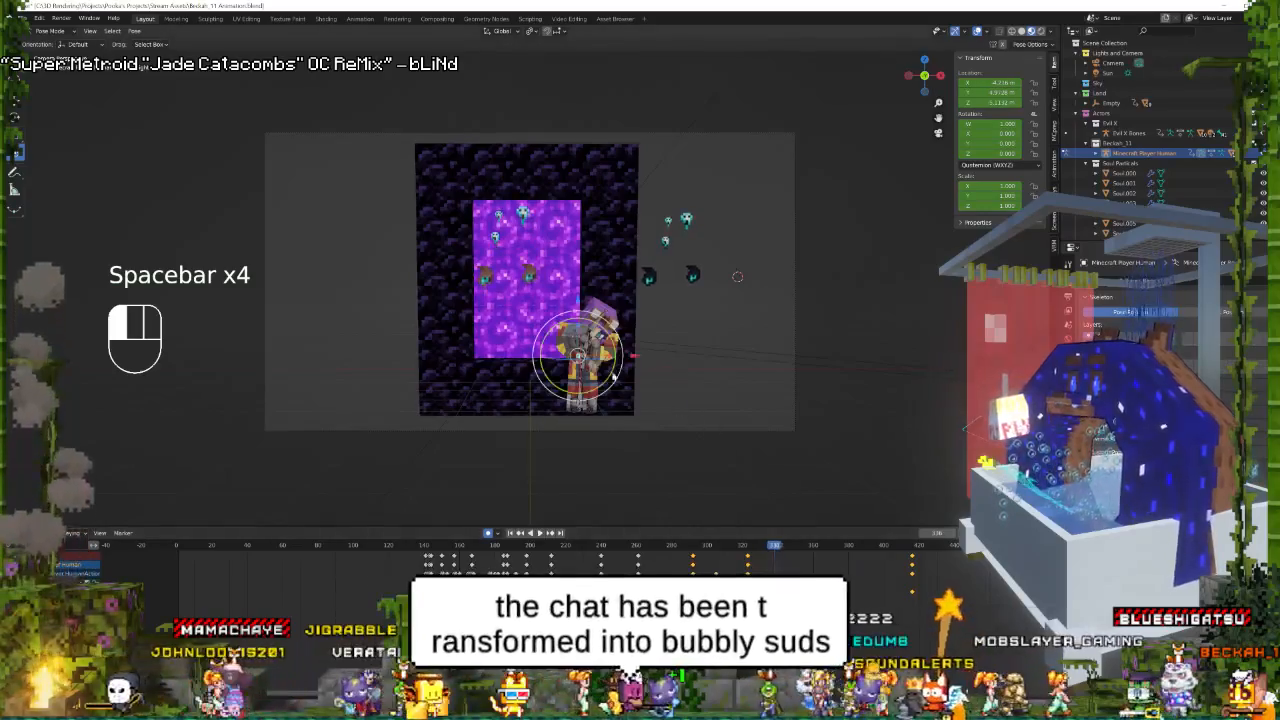
pyautogui.keyDown('shift'); pyautogui.click(590, 338); pyautogui.keyUp('shift')
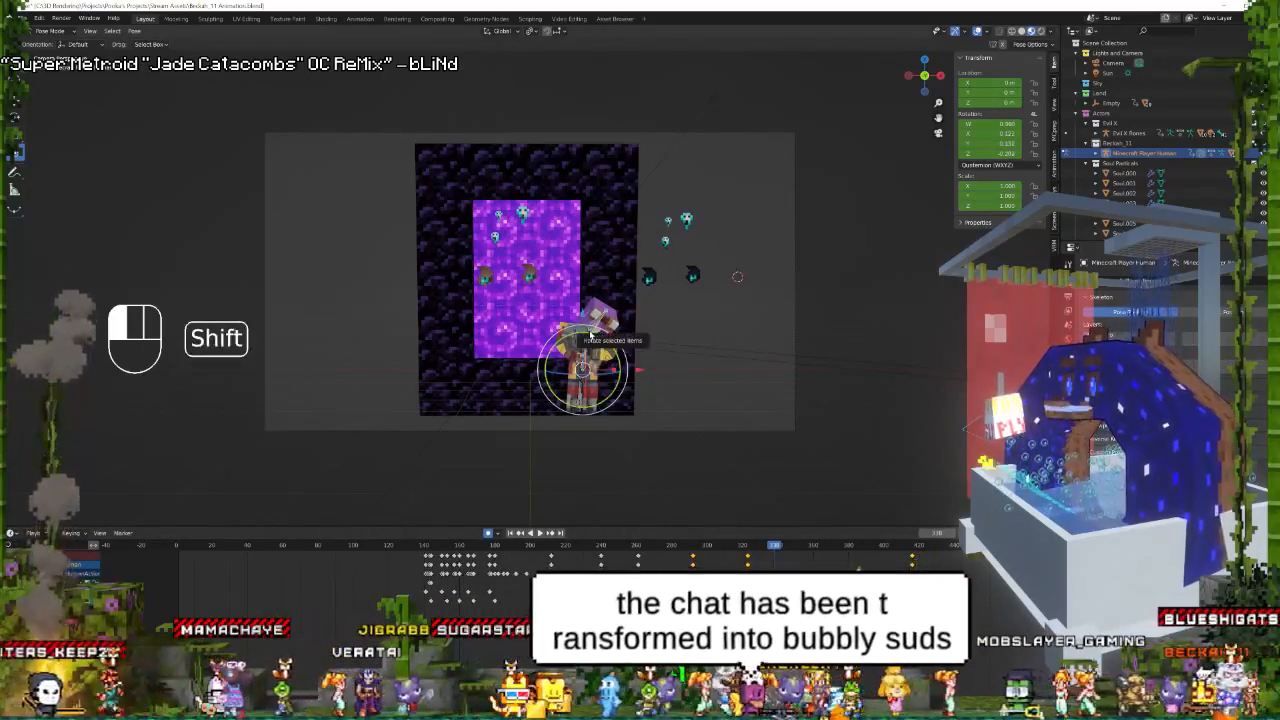
# Insert Location, Rotation & Scale keyframes on the character's selected bones at frames 339, 355 and 369.
pyautogui.moveTo(775, 546); pyautogui.dragTo(778, 573)
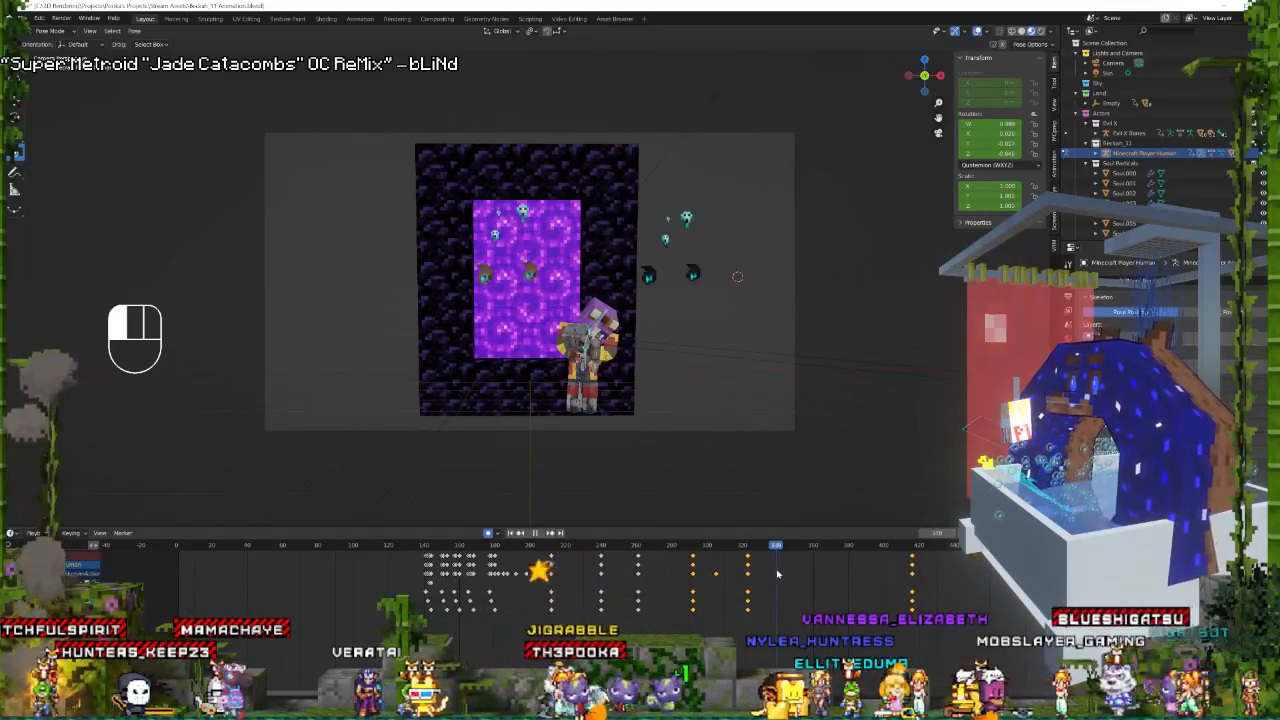
pyautogui.press('i')
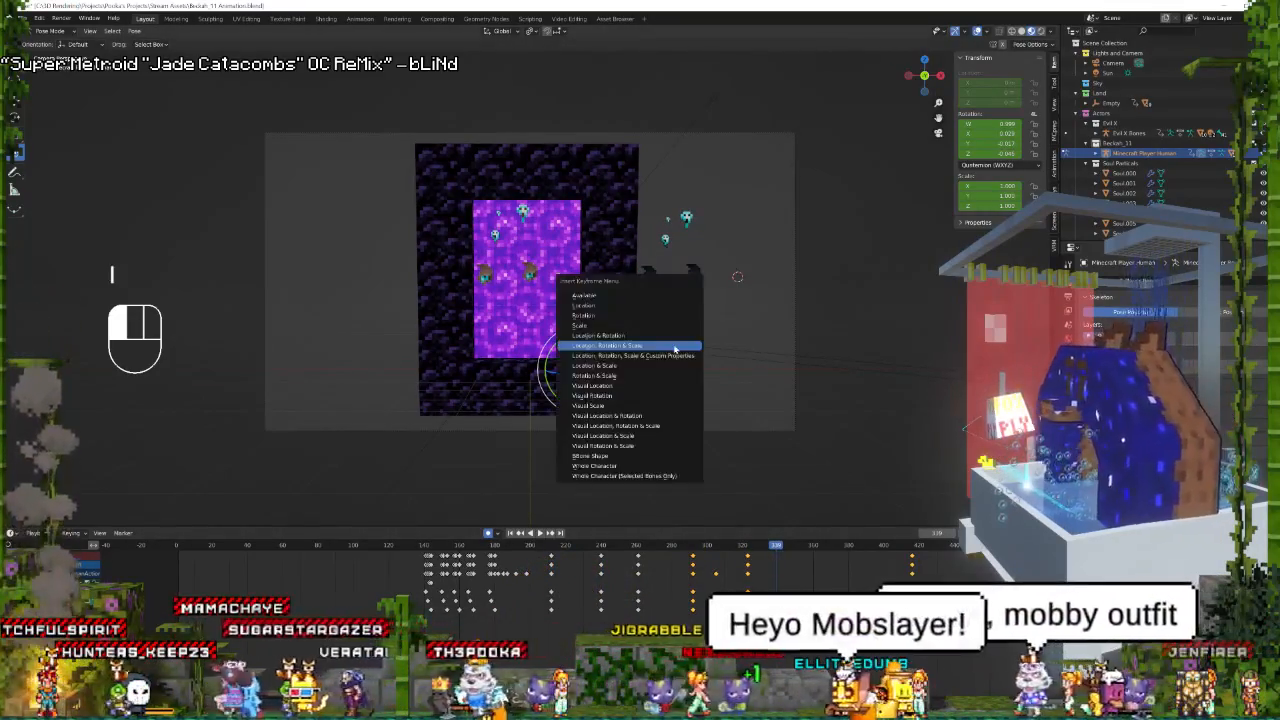
pyautogui.click(677, 346)
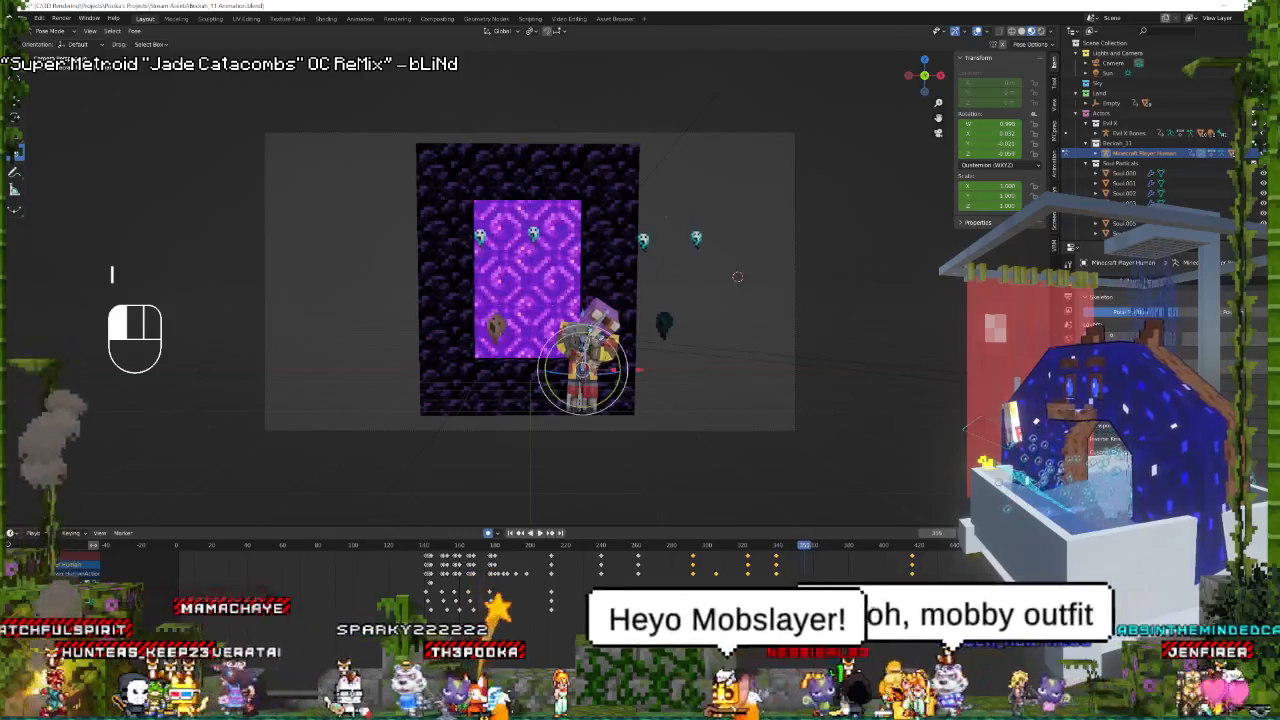
pyautogui.press('i')
pyautogui.click(601, 276)
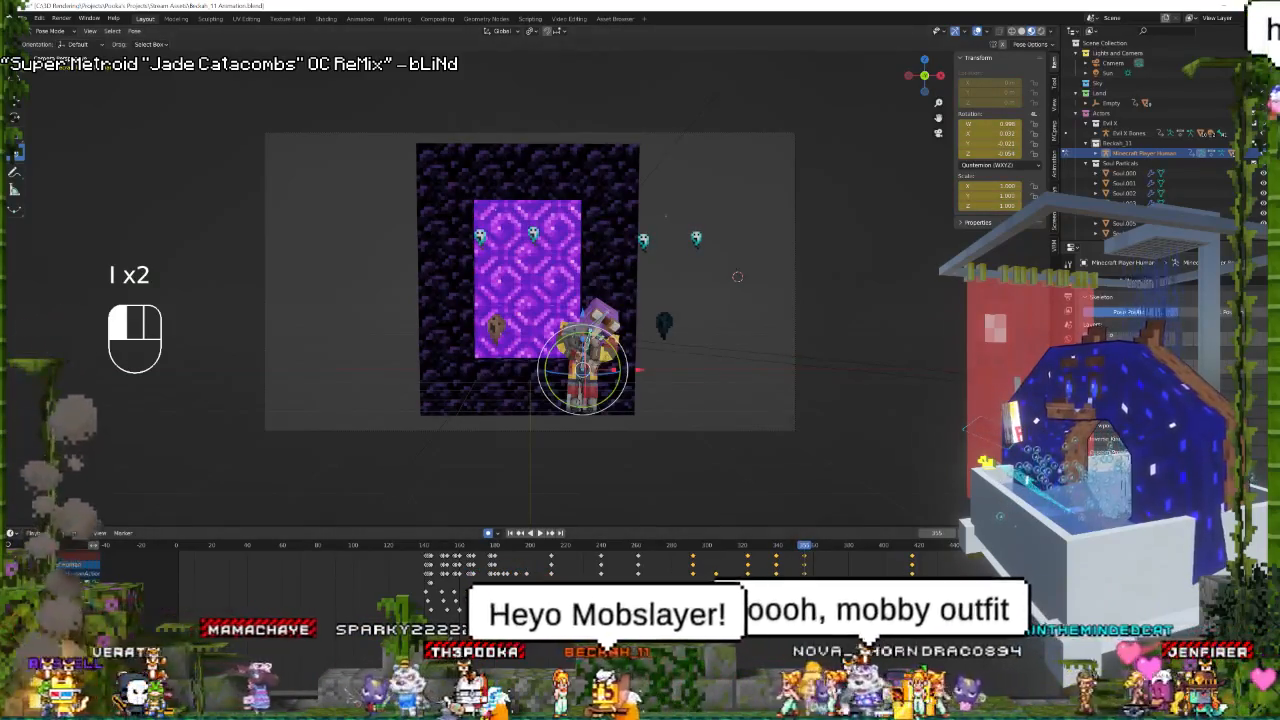
pyautogui.click(829, 581)
pyautogui.press('i')
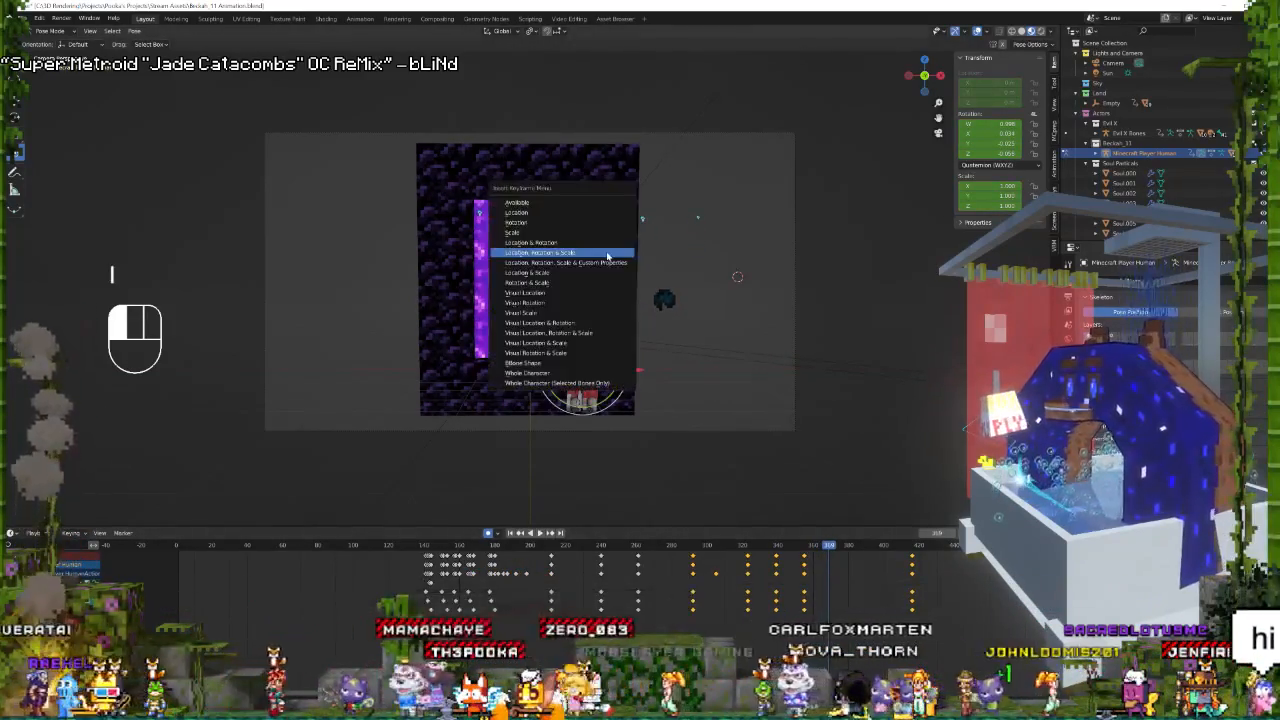
pyautogui.click(575, 251)
# Rotate the character's selected bones slightly at frames 331, 347 and 362 as in-between poses, and play back the motion.
pyautogui.moveTo(770, 584); pyautogui.dragTo(762, 585)
pyautogui.keyDown('shift'); pyautogui.moveTo(591, 372); pyautogui.dragTo(557, 383); pyautogui.keyUp('shift')
pyautogui.moveTo(786, 567); pyautogui.dragTo(791, 567)
pyautogui.keyDown('shift'); pyautogui.moveTo(594, 373); pyautogui.dragTo(553, 378); pyautogui.keyUp('shift')
pyautogui.moveTo(815, 568); pyautogui.dragTo(817, 568)
pyautogui.moveTo(587, 372)
pyautogui.keyDown('shift'); pyautogui.mouseDown()
pyautogui.moveTo(560, 378)
pyautogui.moveTo(570, 372)
pyautogui.mouseUp(); pyautogui.keyUp('shift')
pyautogui.press('space')
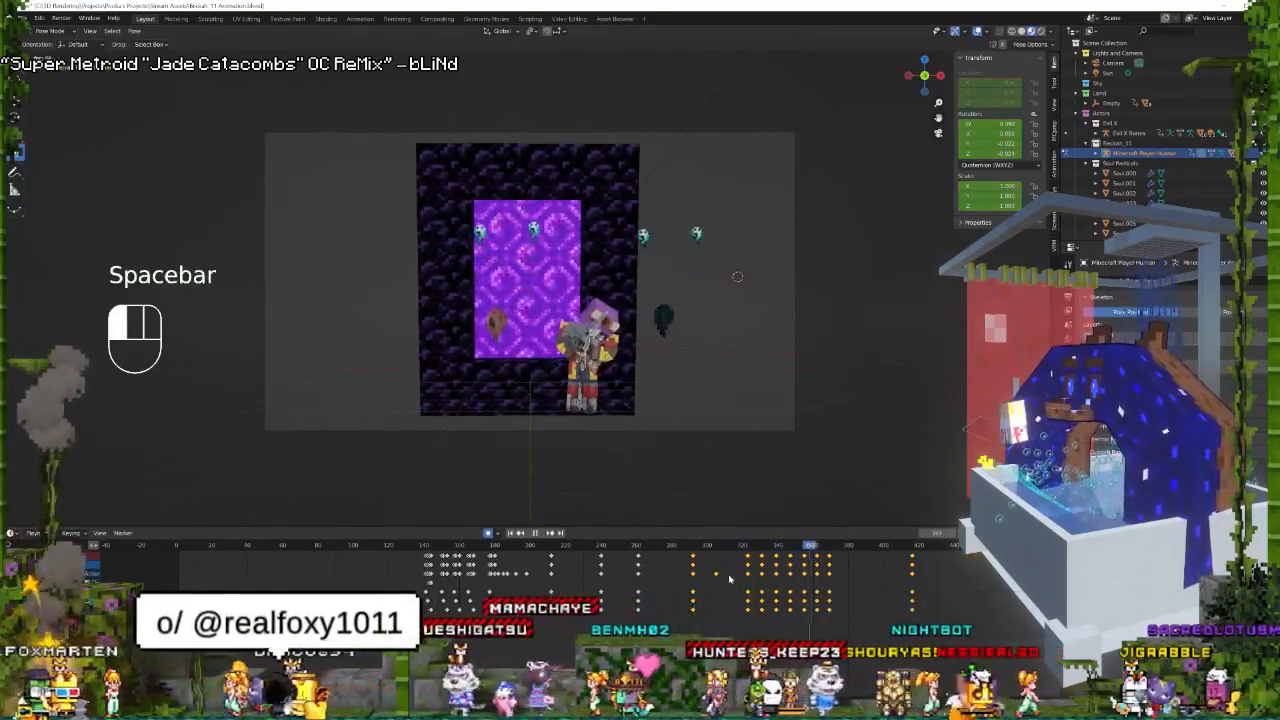
pyautogui.press('space')
# Select the character's upper-body bone at frame 331 and set the transform orientation to Local.
pyautogui.click(762, 570)
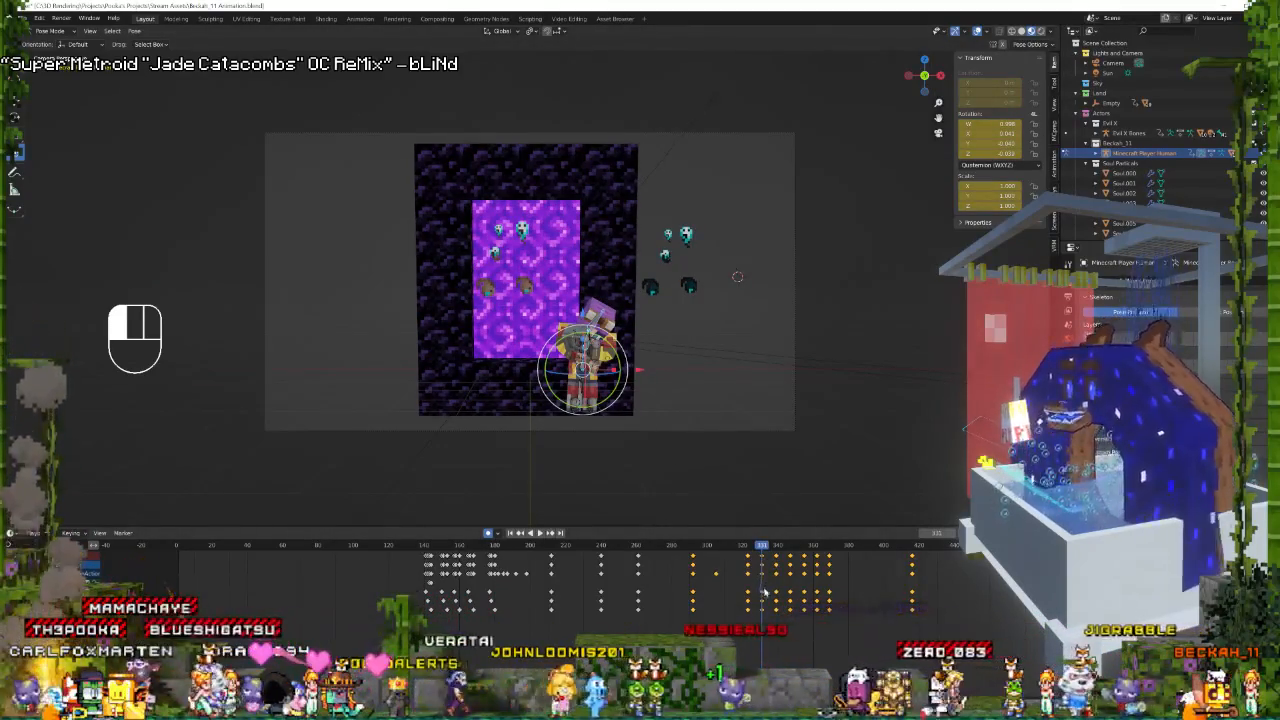
pyautogui.click(603, 322)
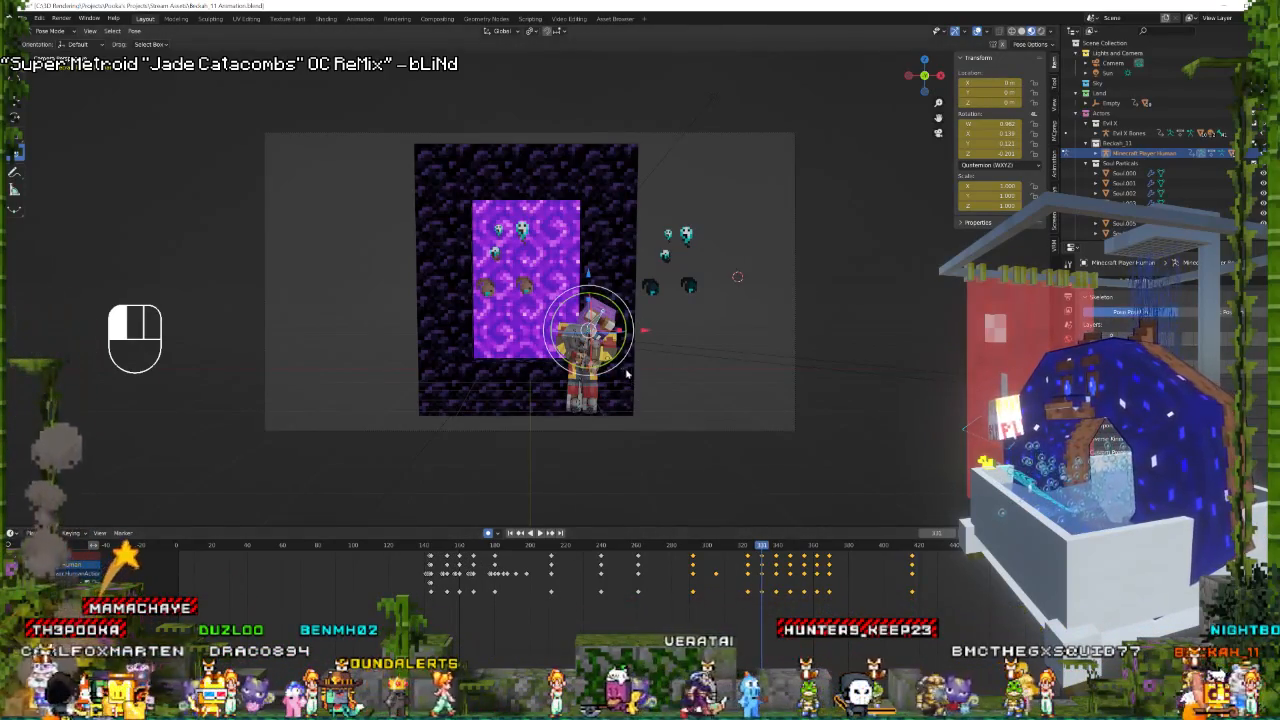
pyautogui.click(500, 30)
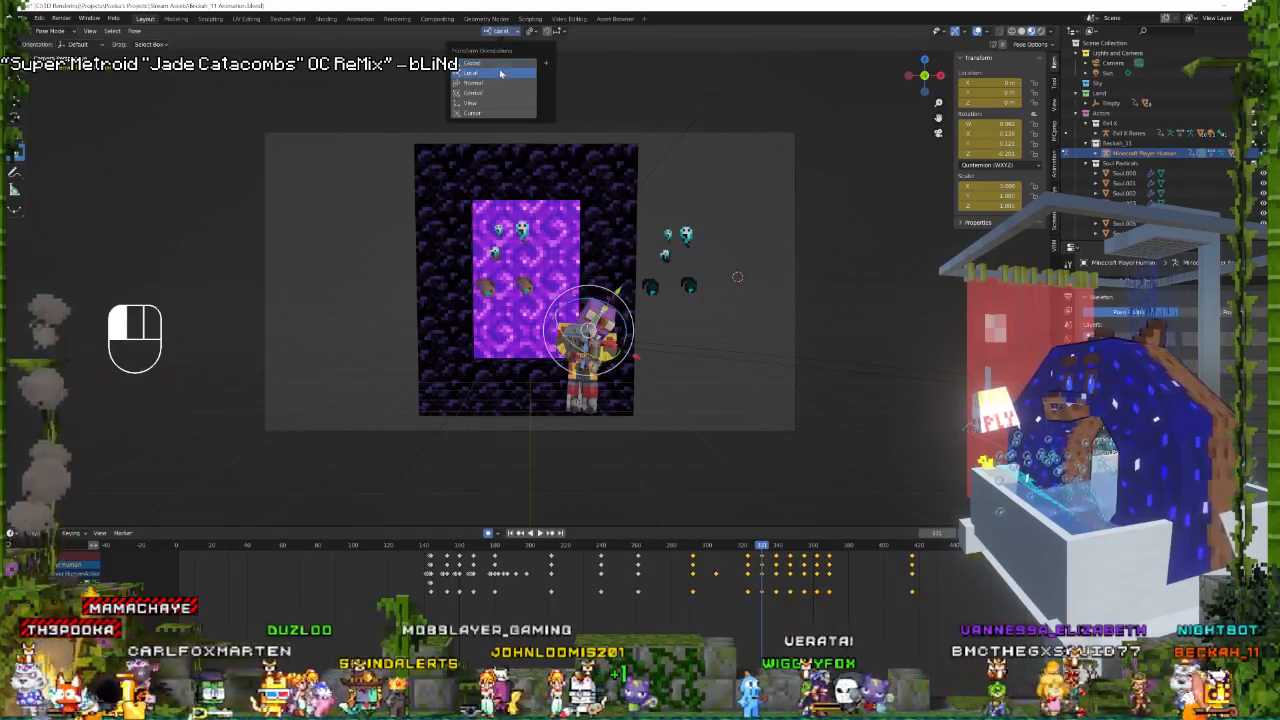
pyautogui.click(500, 66)
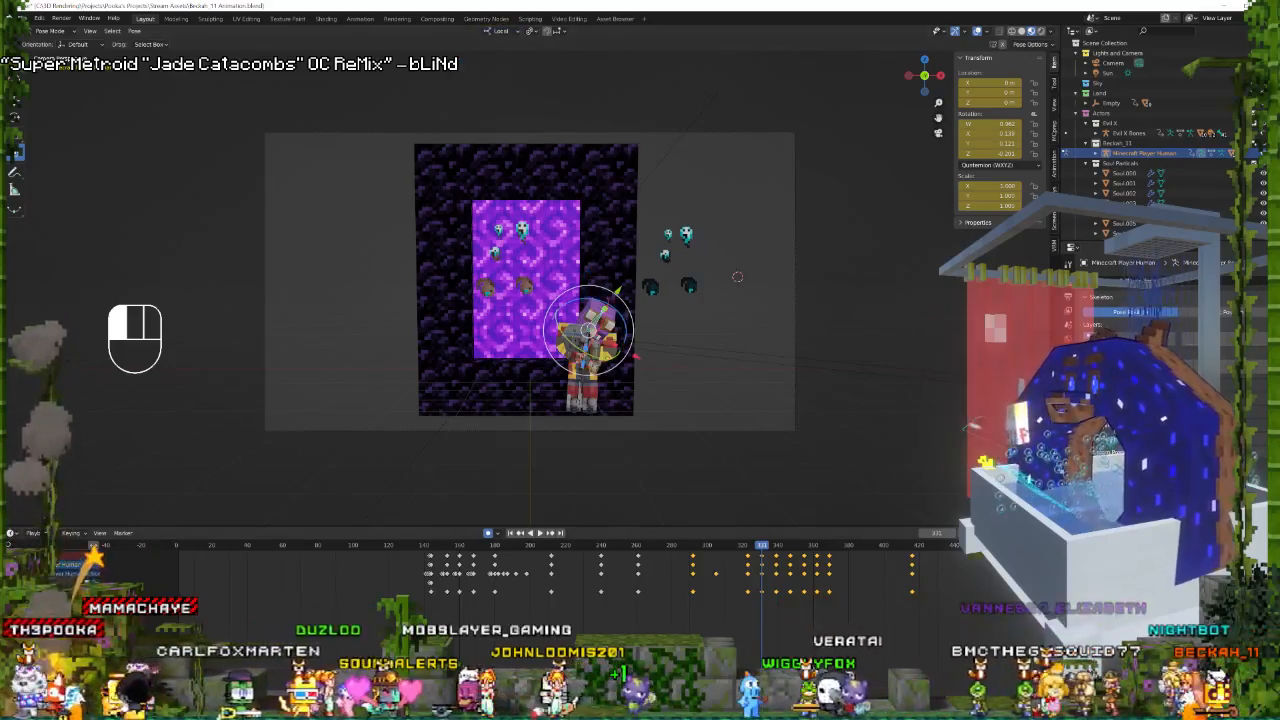
# Delete the upper-body bone's keyframes at frames 331, 347 and 362, and replay the section.
pyautogui.keyDown('shift'); pyautogui.click(791, 566); pyautogui.keyUp('shift')
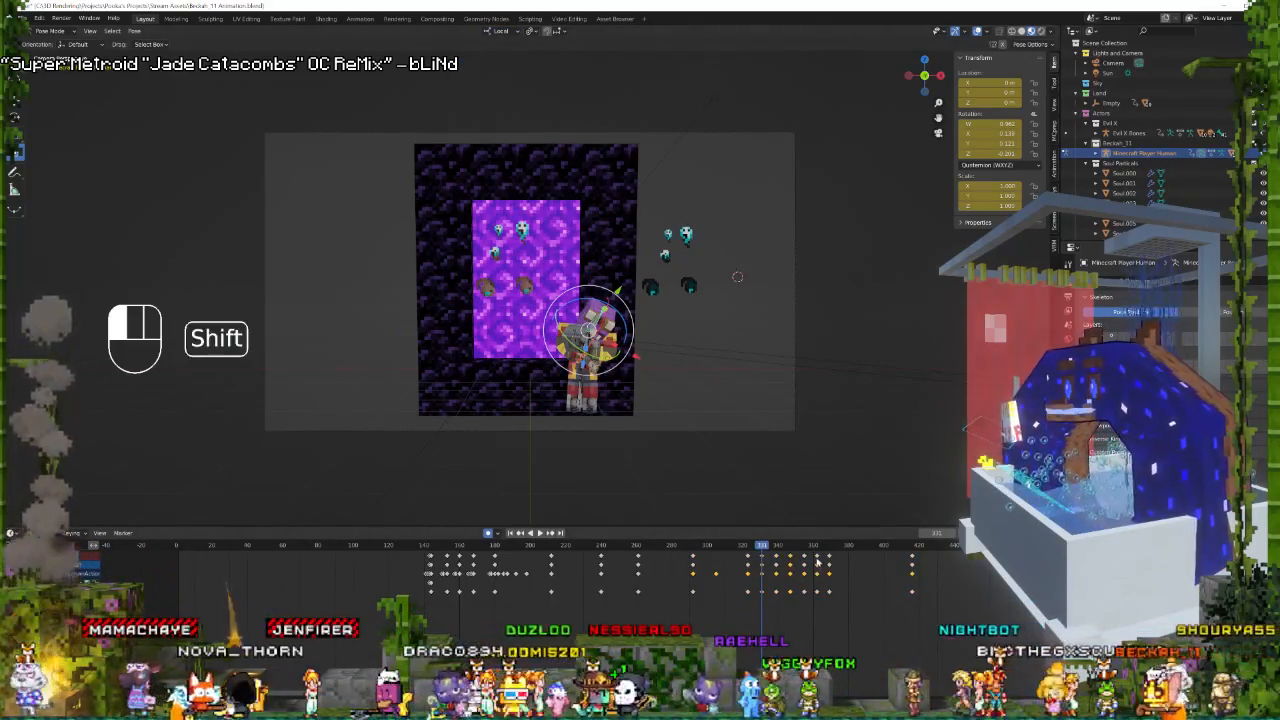
pyautogui.click(817, 566)
pyautogui.press('Delete')
pyautogui.press('space')
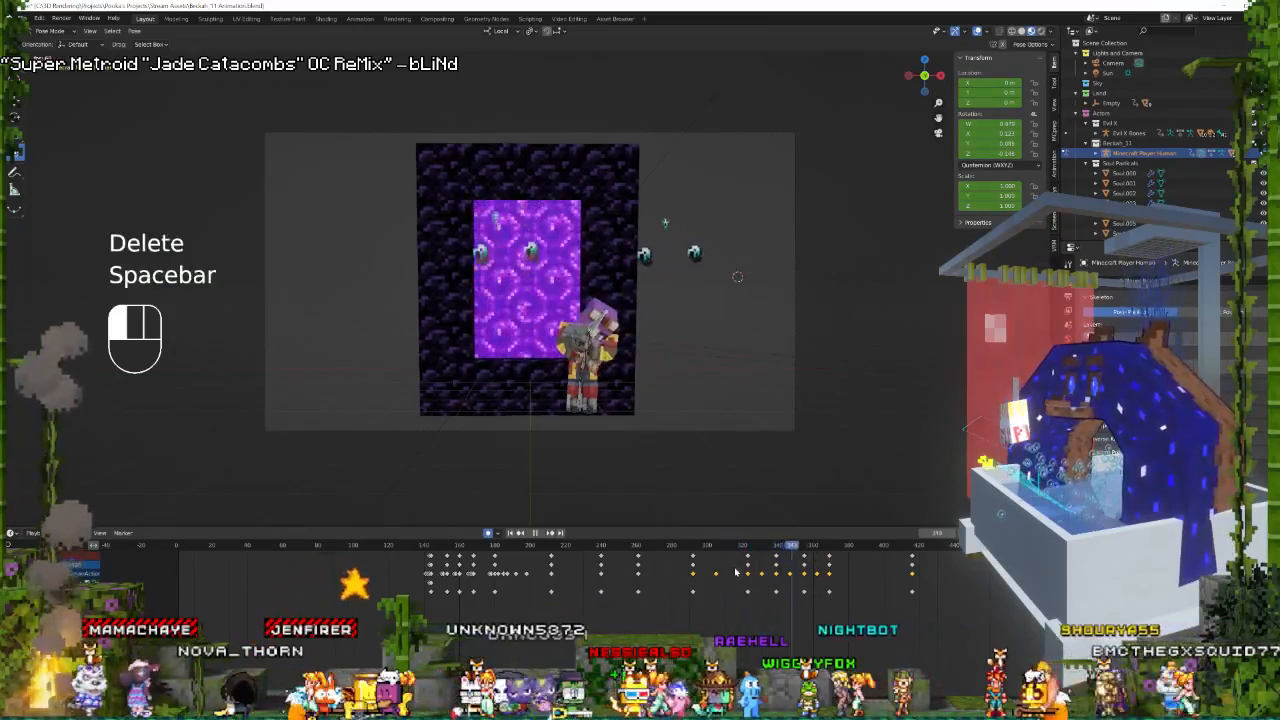
pyautogui.press('space')
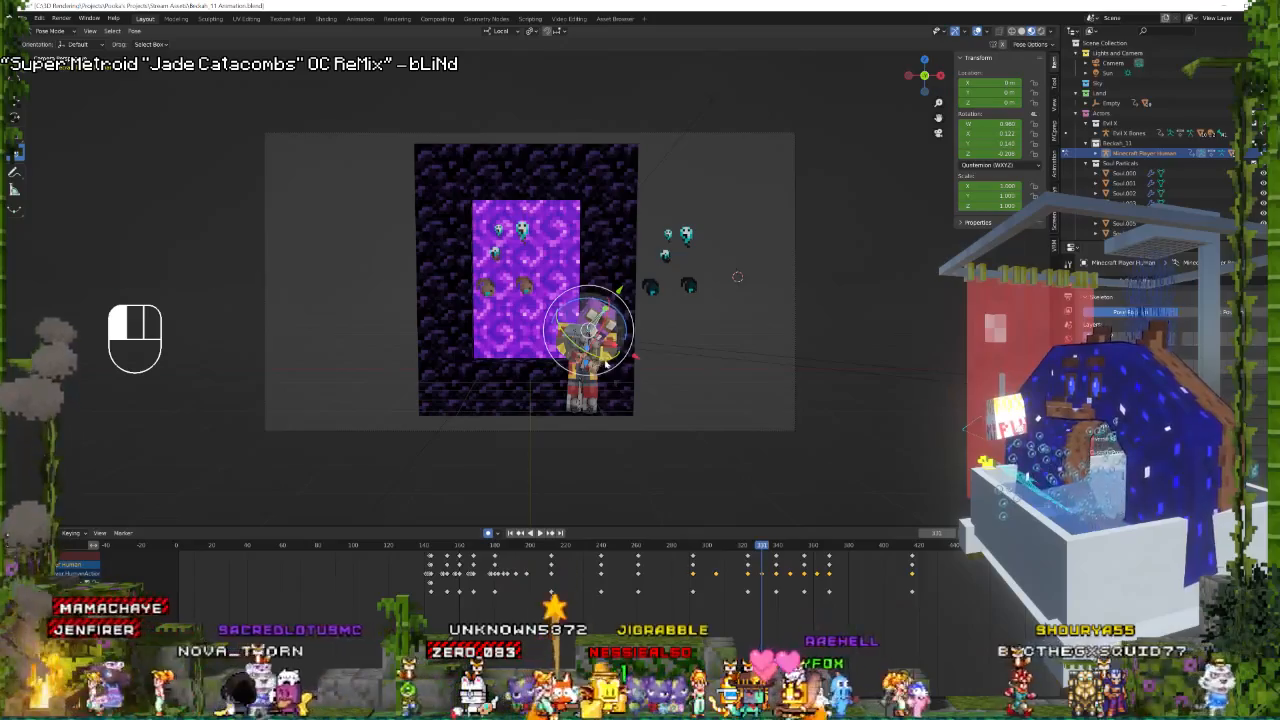
# Twist the upper-body bone about its local Y axis by roughly 16° at frame 331 and 16.7° at frame 347.
pyautogui.click(605, 365)
pyautogui.click(605, 365)
pyautogui.moveTo(605, 363); pyautogui.dragTo(756, 68)
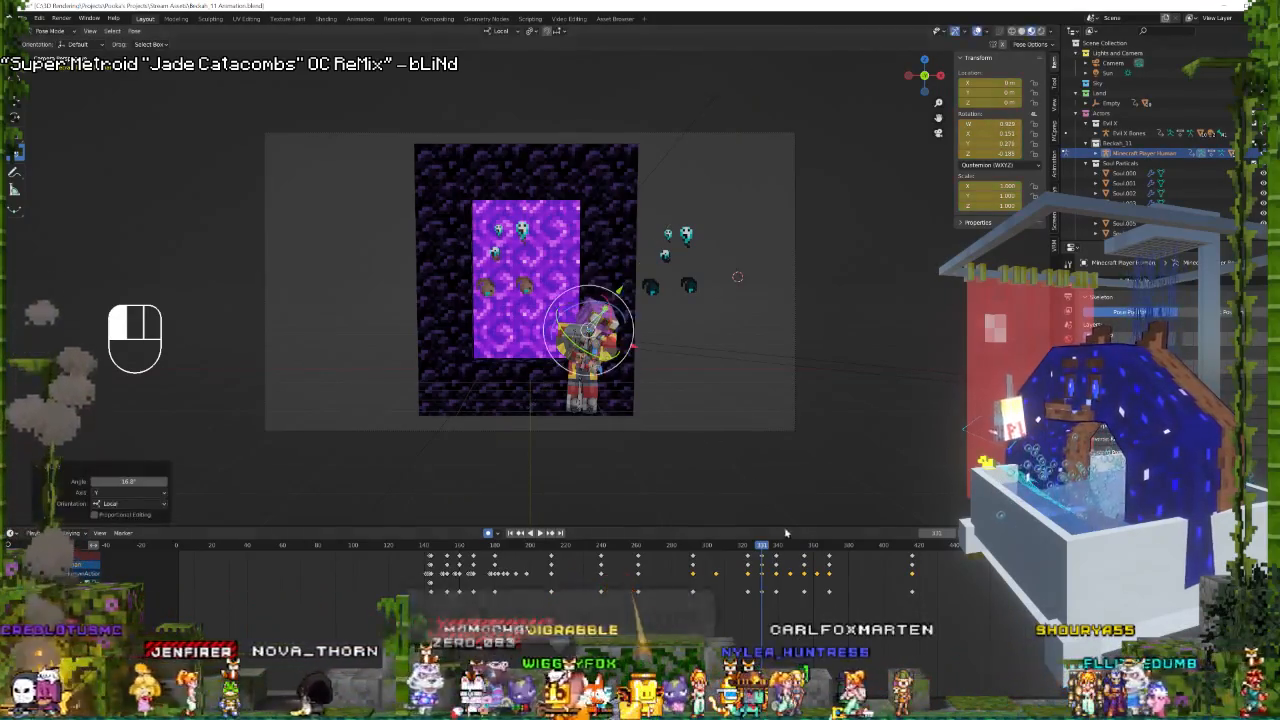
pyautogui.press('space')
pyautogui.press('space')
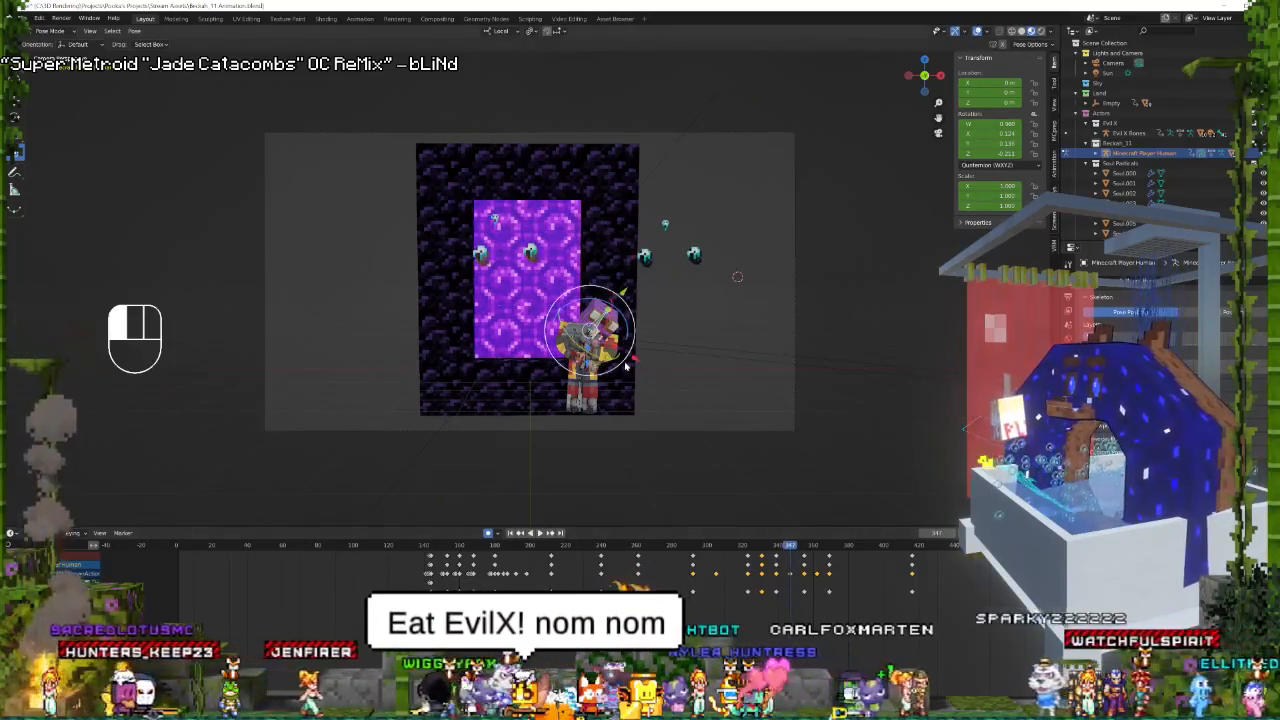
pyautogui.moveTo(600, 363); pyautogui.dragTo(756, 68)
pyautogui.press('space')
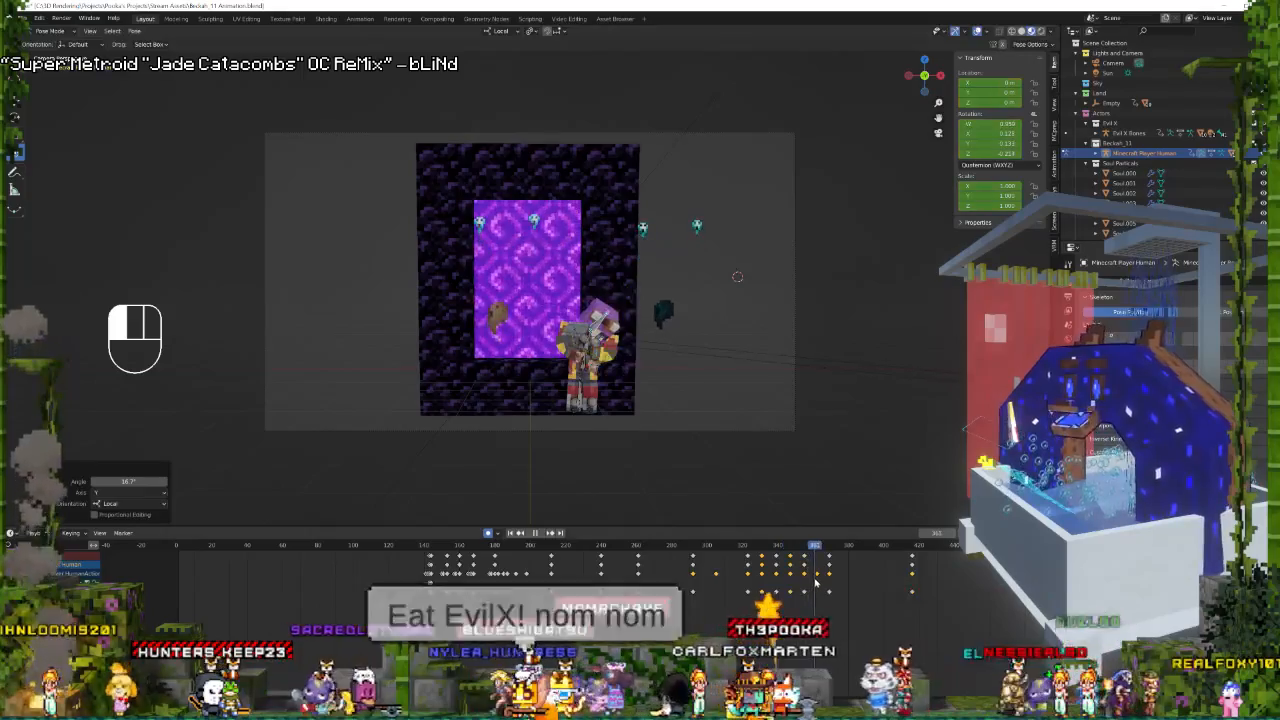
# Twist the upper-body bone about its local Y axis at frame 362, and refine the twist with a small extra rotation.
pyautogui.moveTo(817, 583); pyautogui.dragTo(817, 583)
pyautogui.moveTo(605, 357); pyautogui.dragTo(606, 356)
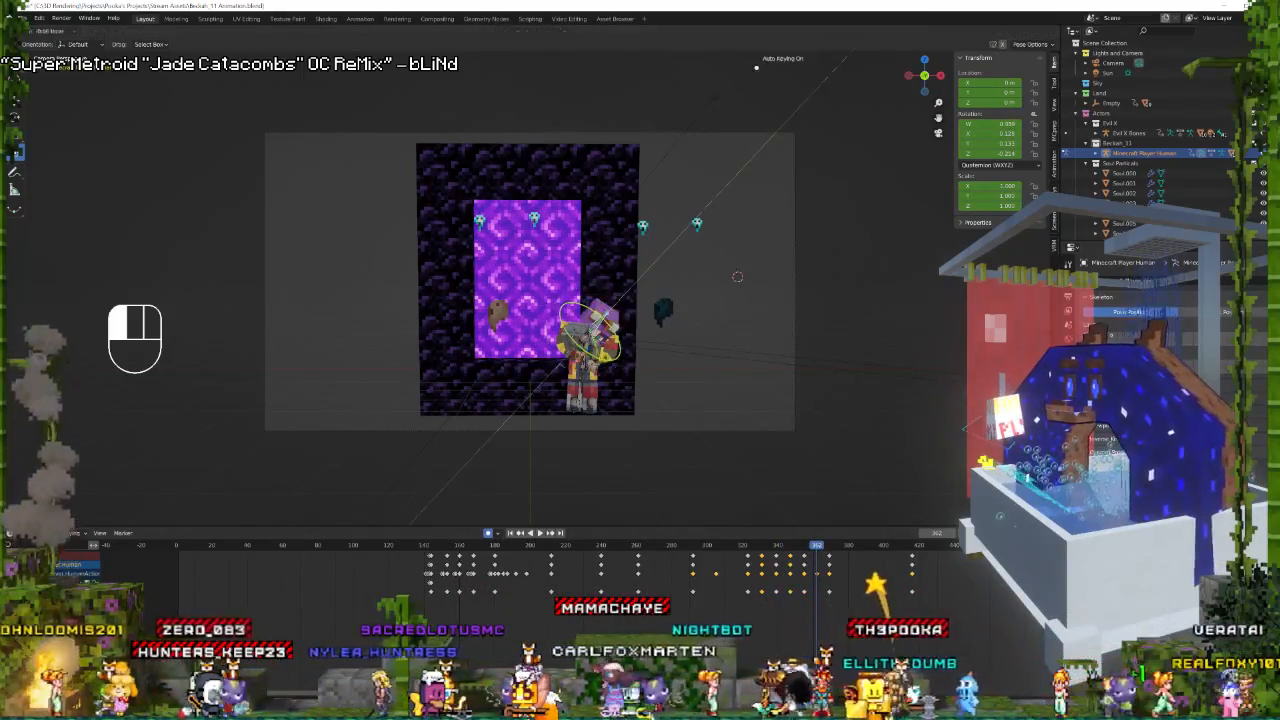
pyautogui.moveTo(756, 68); pyautogui.dragTo(756, 68)
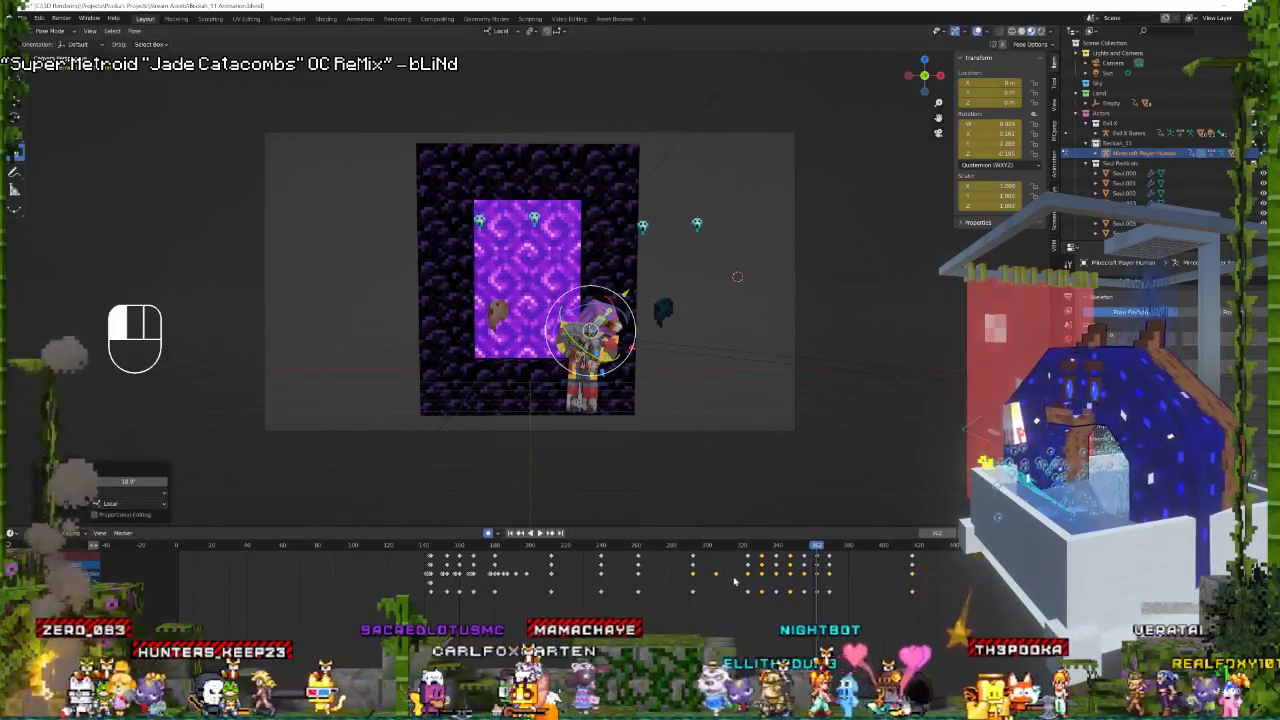
pyautogui.press('space')
pyautogui.press('space')
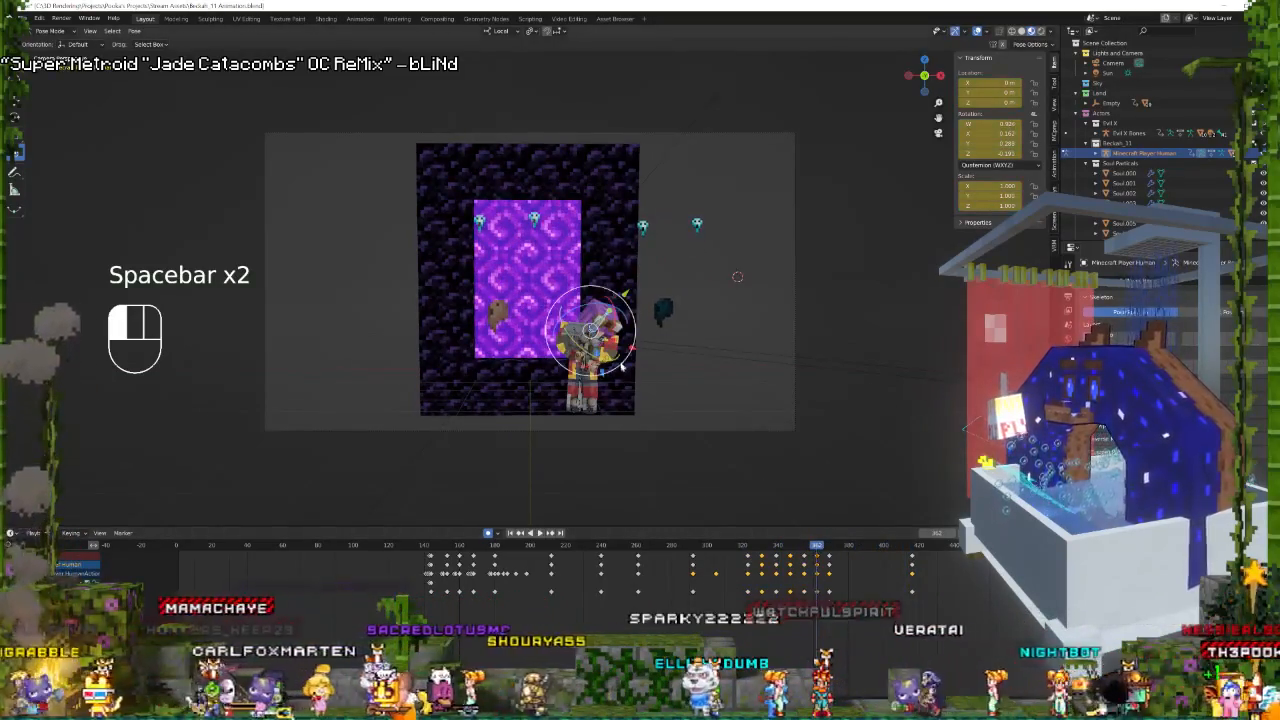
pyautogui.keyDown('shift'); pyautogui.moveTo(617, 361); pyautogui.dragTo(756, 68); pyautogui.keyUp('shift')
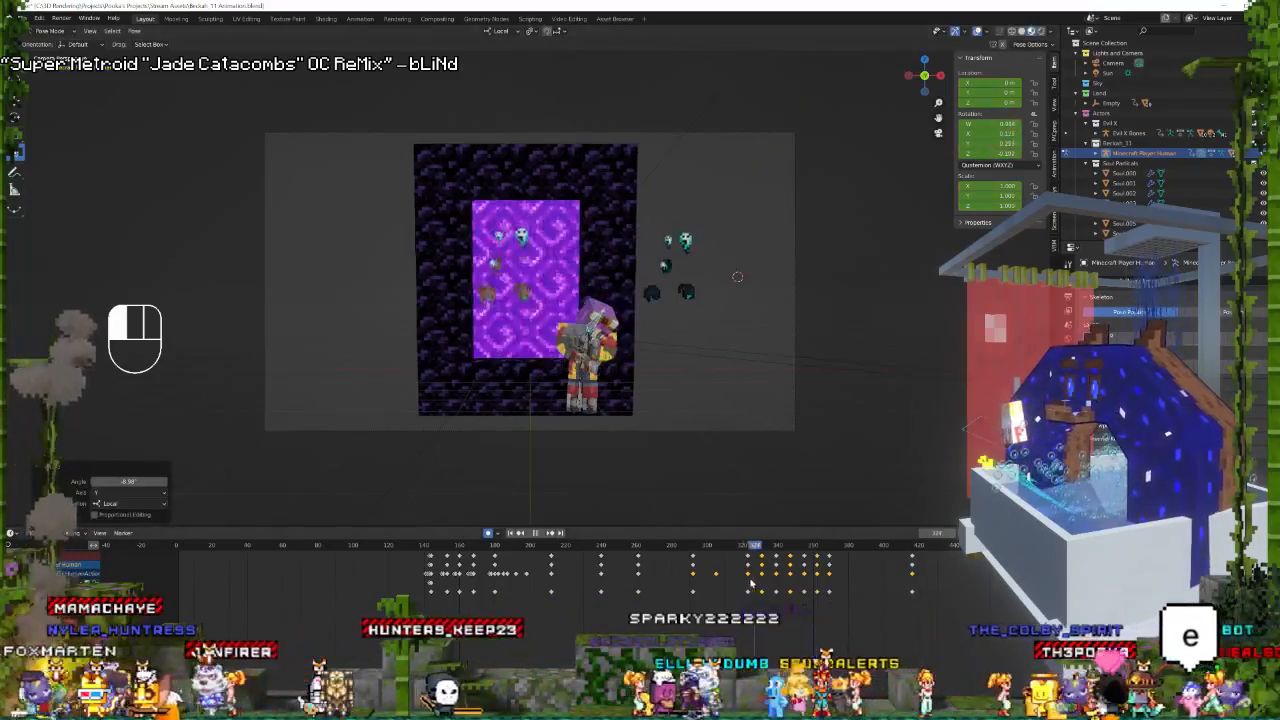
# Stop the playback and save the animation file.
pyautogui.press('space')
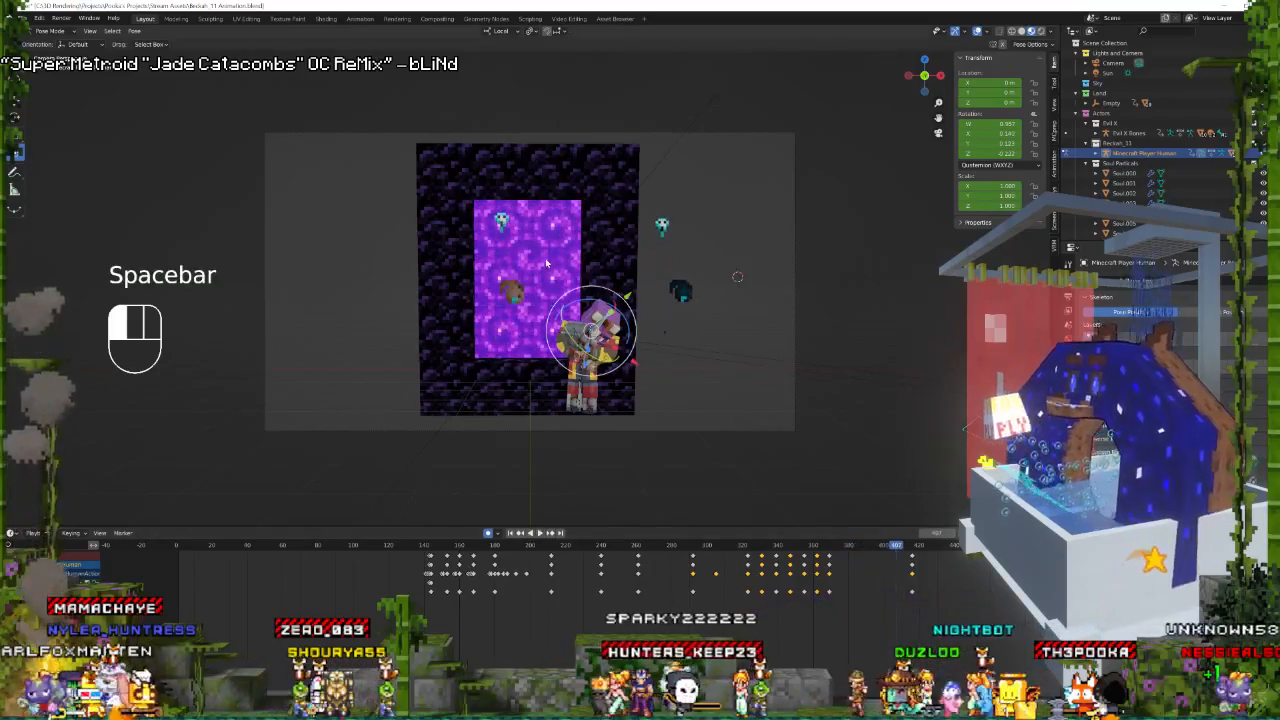
pyautogui.hotkey('ctrl', 's')
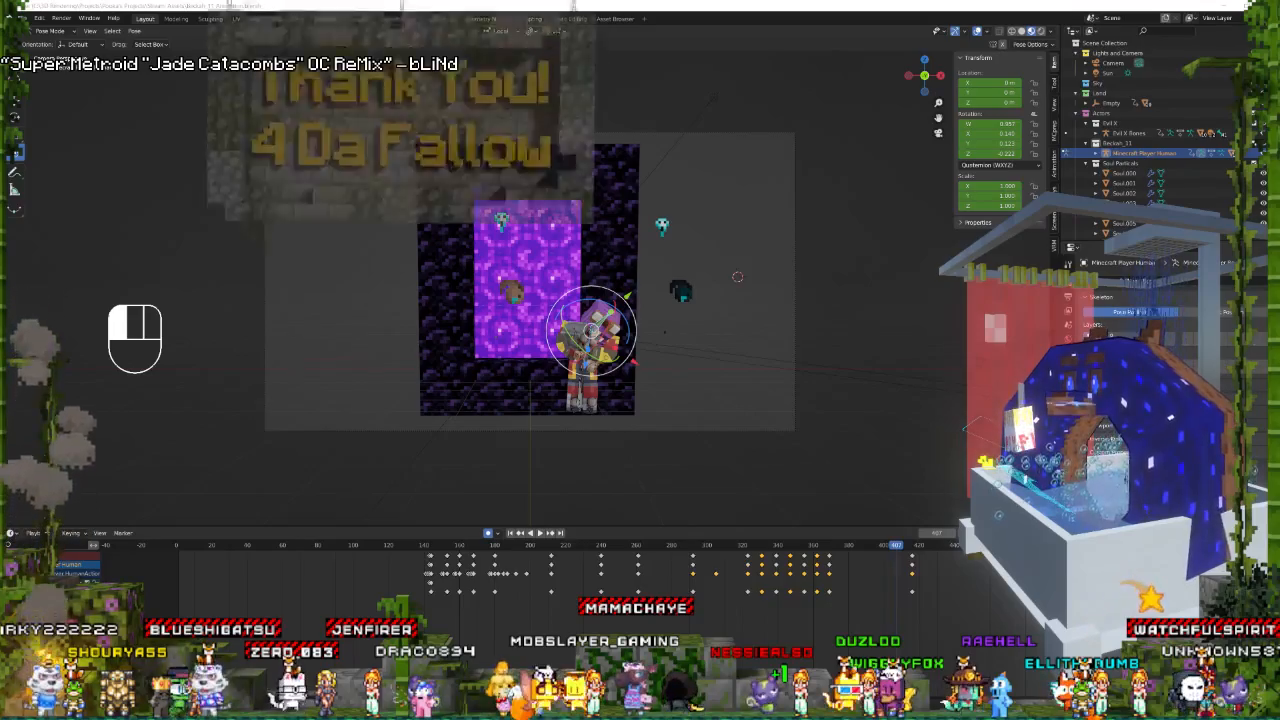
pyautogui.hotkey('alt', 'Tab')
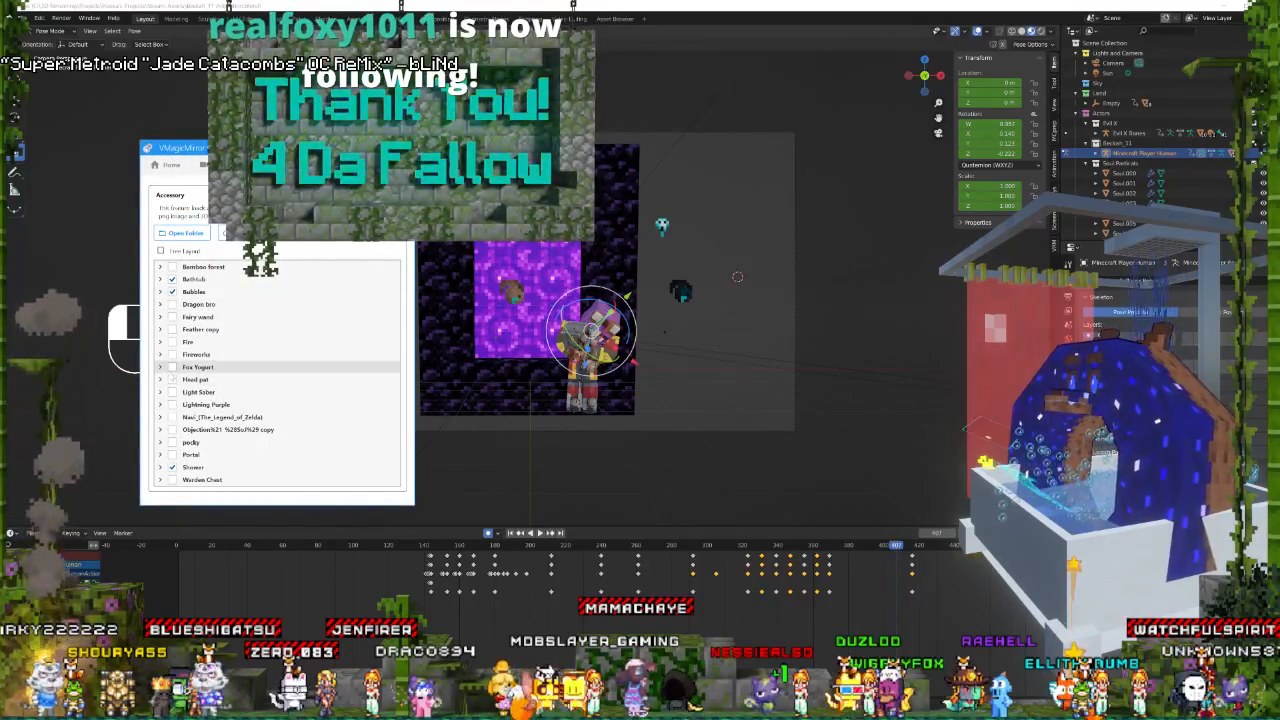
pyautogui.hotkey('alt', 'Tab')
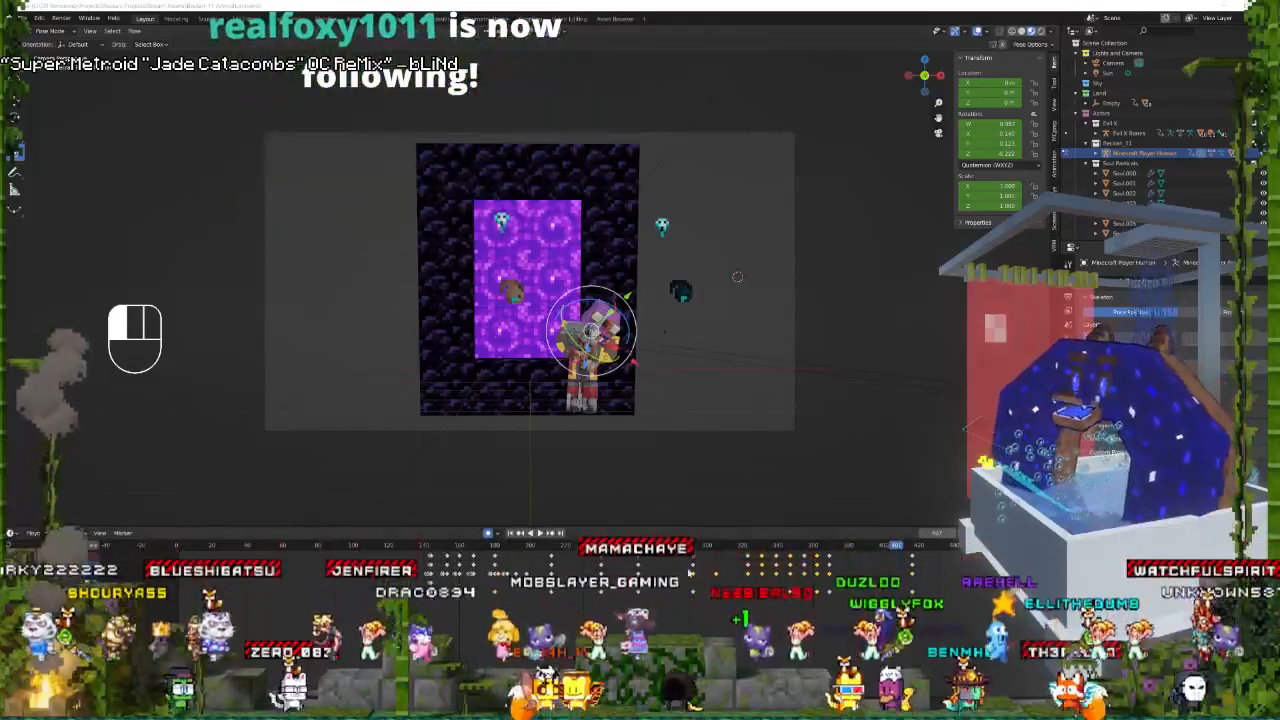
# Review the twisting motion in playback, move the upper-body bone's frame 369 keyframes to about frame 374, and replay it.
pyautogui.press('space')
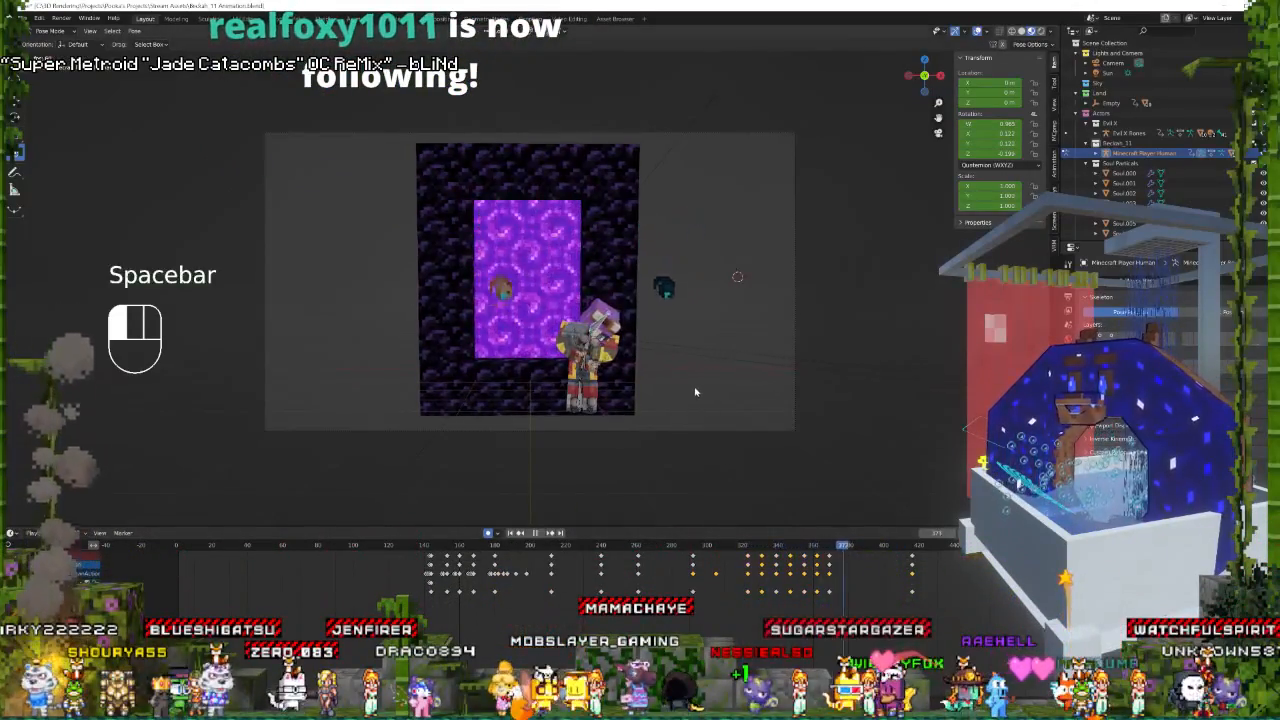
pyautogui.press('space')
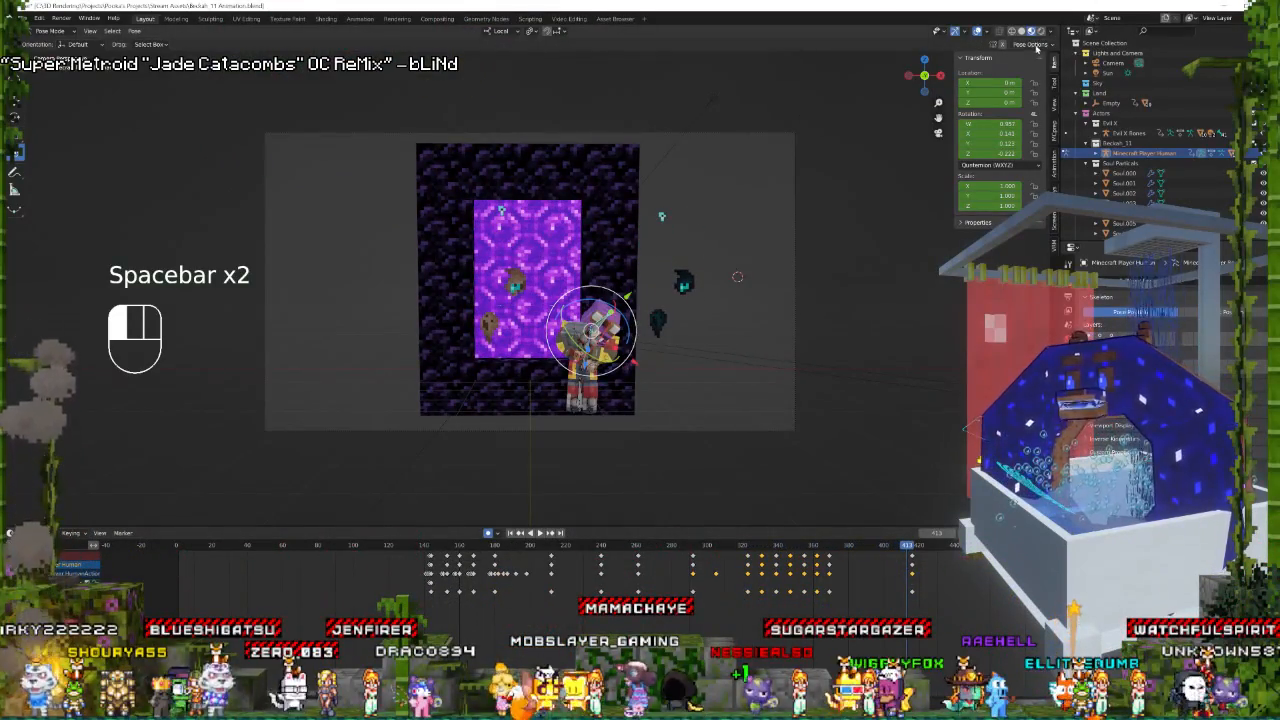
pyautogui.press('space')
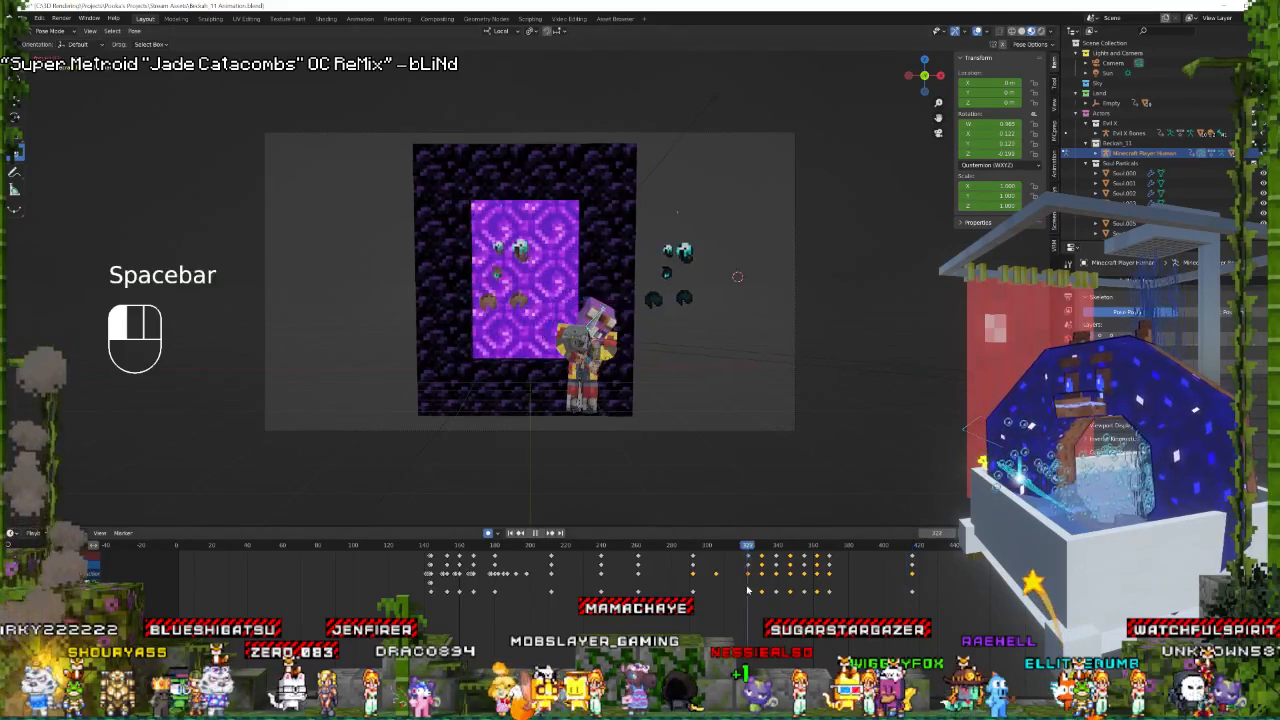
pyautogui.press('space')
pyautogui.press('space')
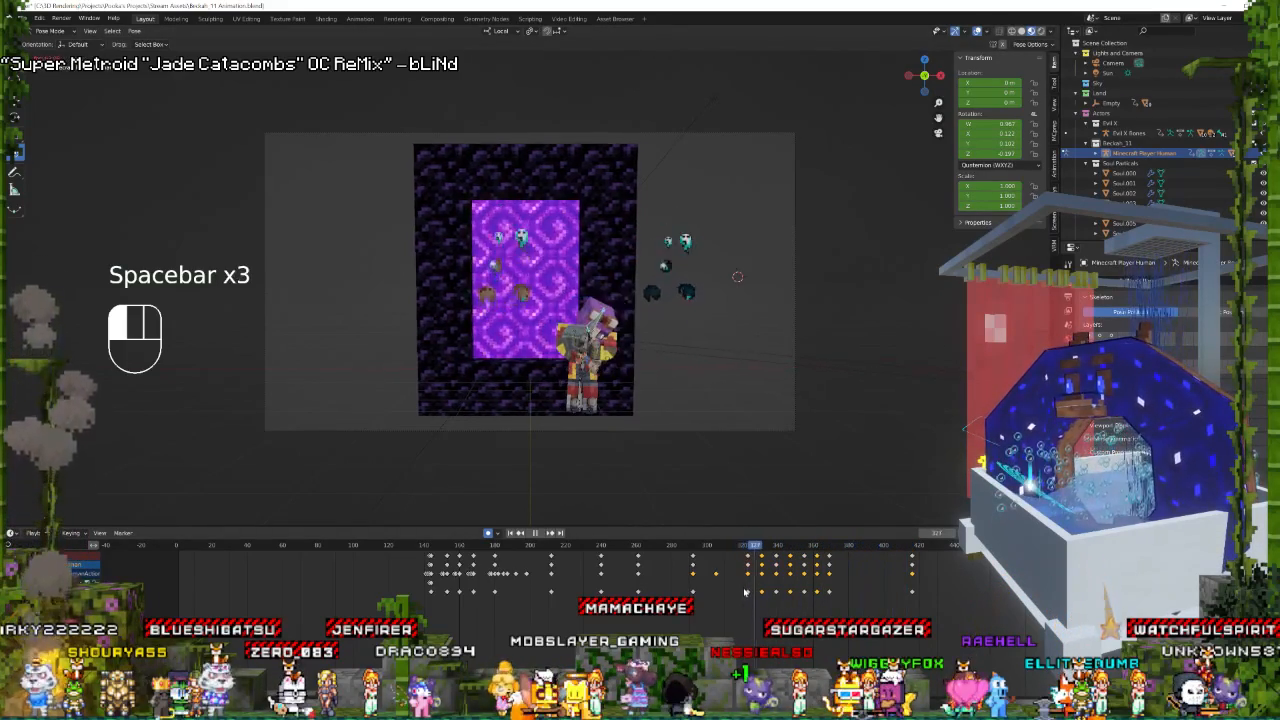
pyautogui.press('space')
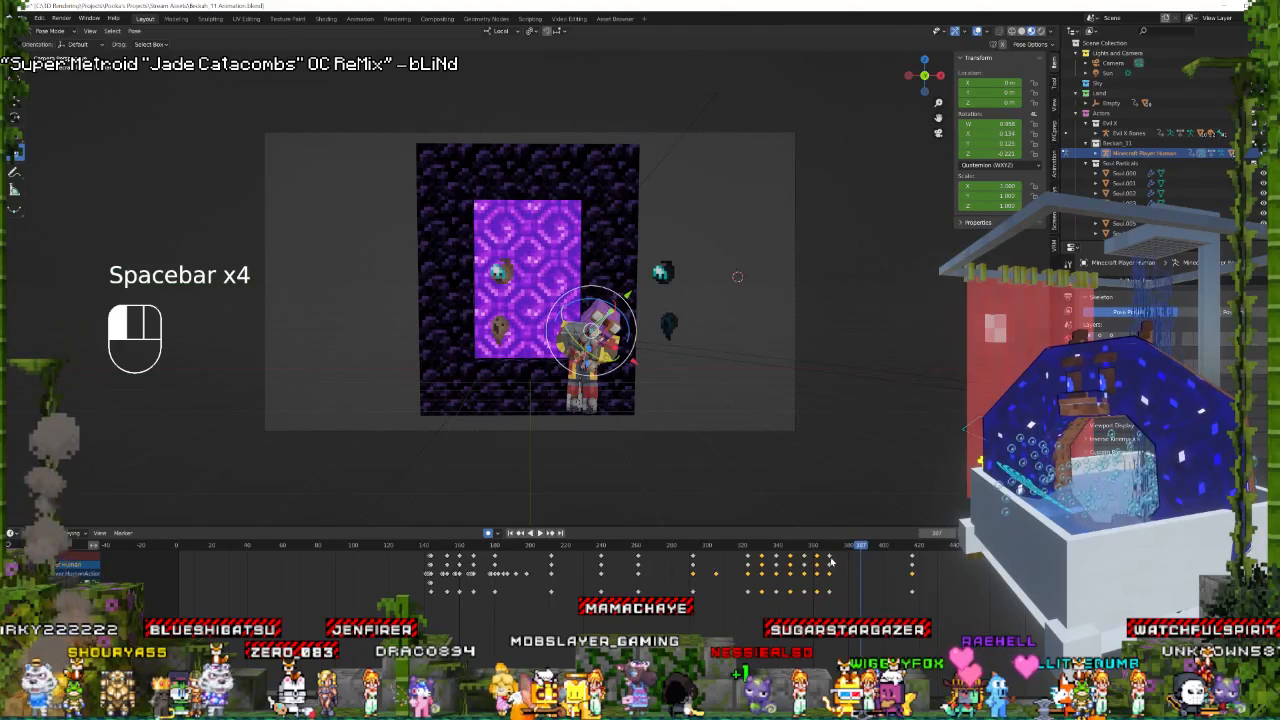
pyautogui.press('g')
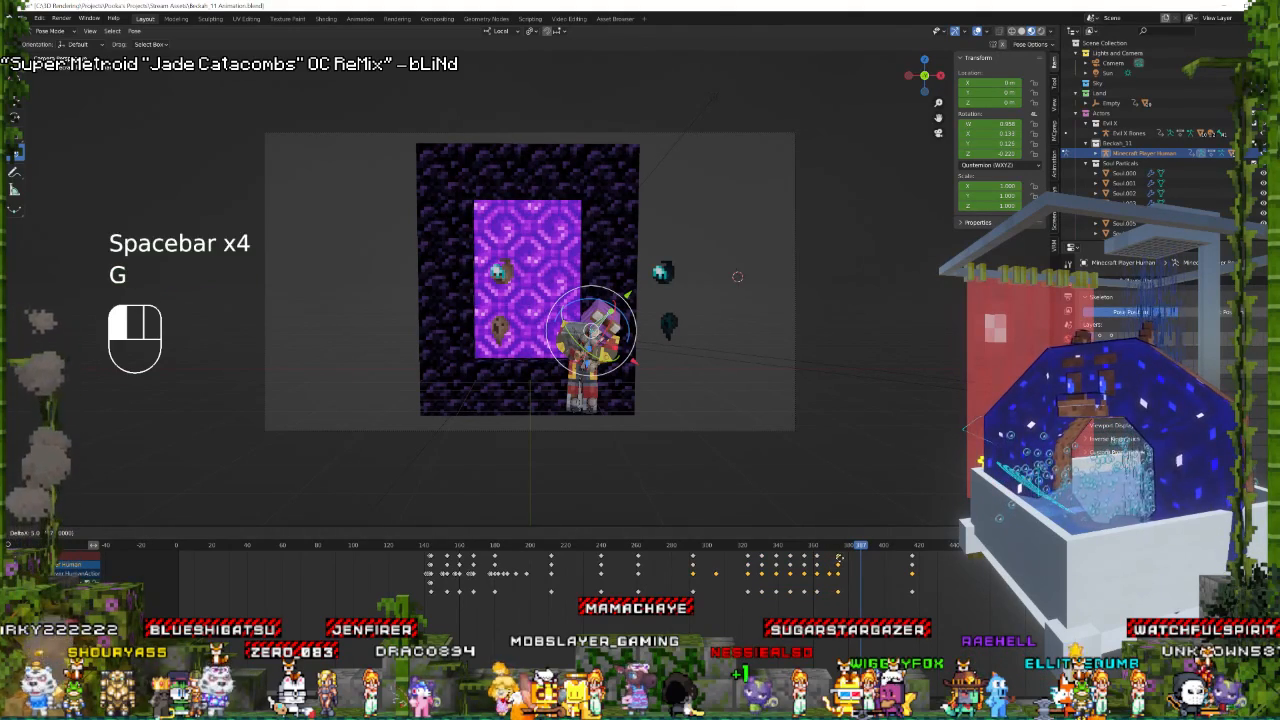
pyautogui.click(771, 578)
pyautogui.press('space')
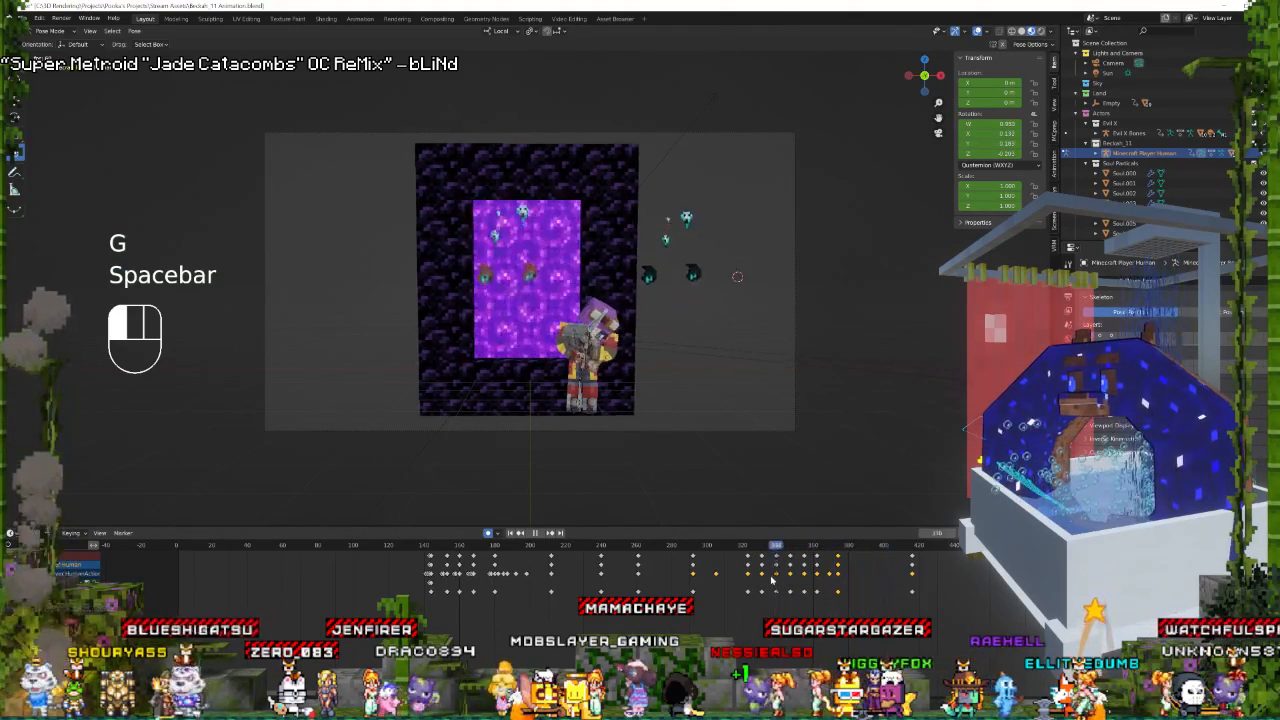
pyautogui.press('space')
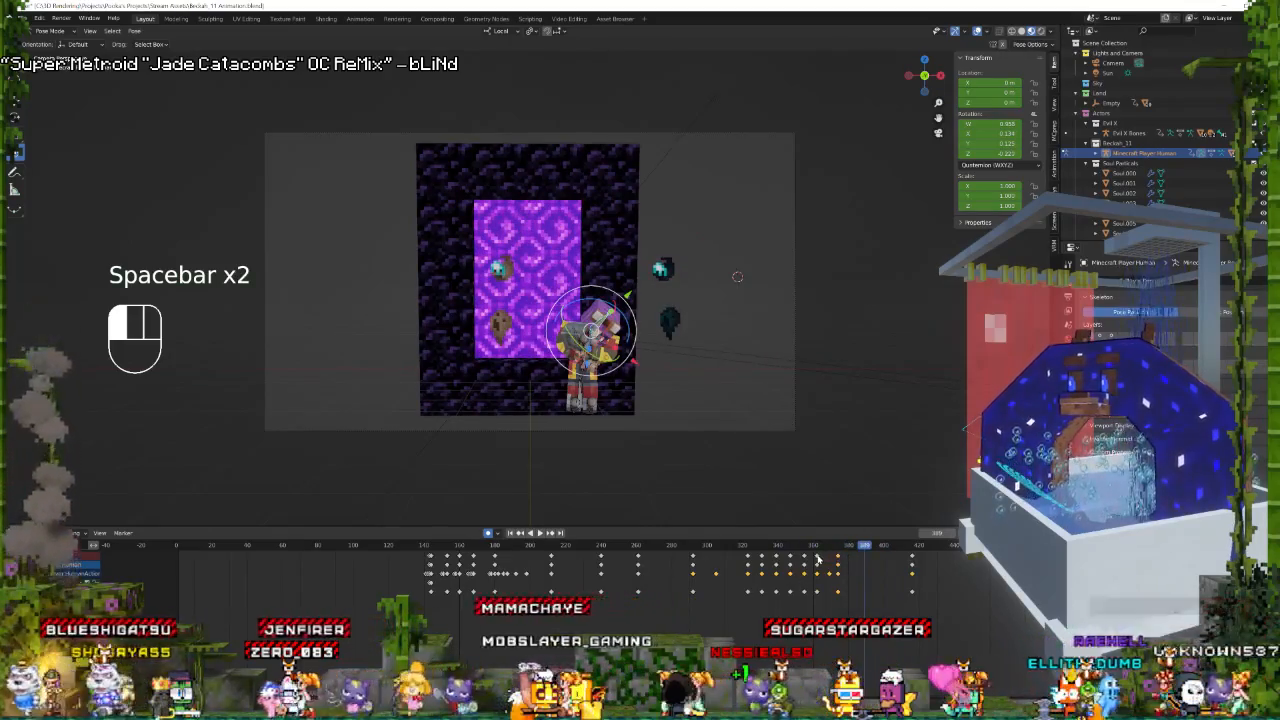
# Shift the upper-body bone's frame 362 keyframes to about frame 365 and its frame 374 keyframes to about frame 376, and replay.
pyautogui.press('g')
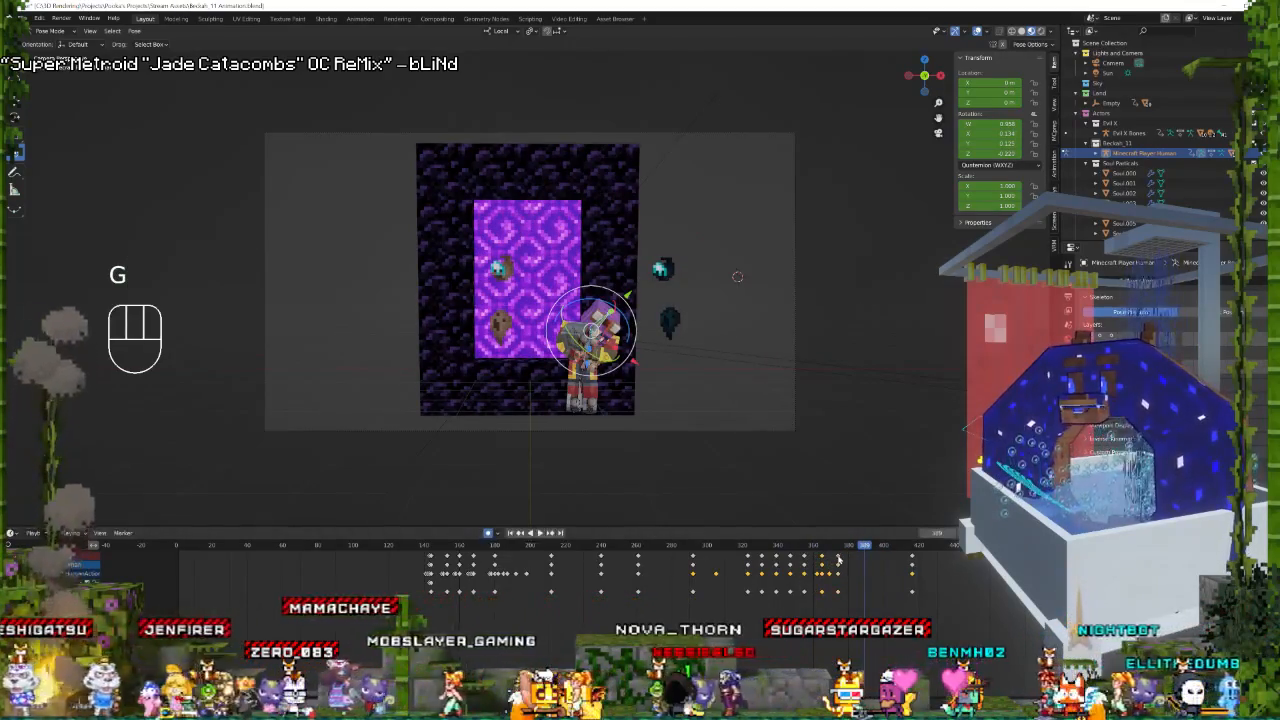
pyautogui.press('g')
pyautogui.click(770, 582)
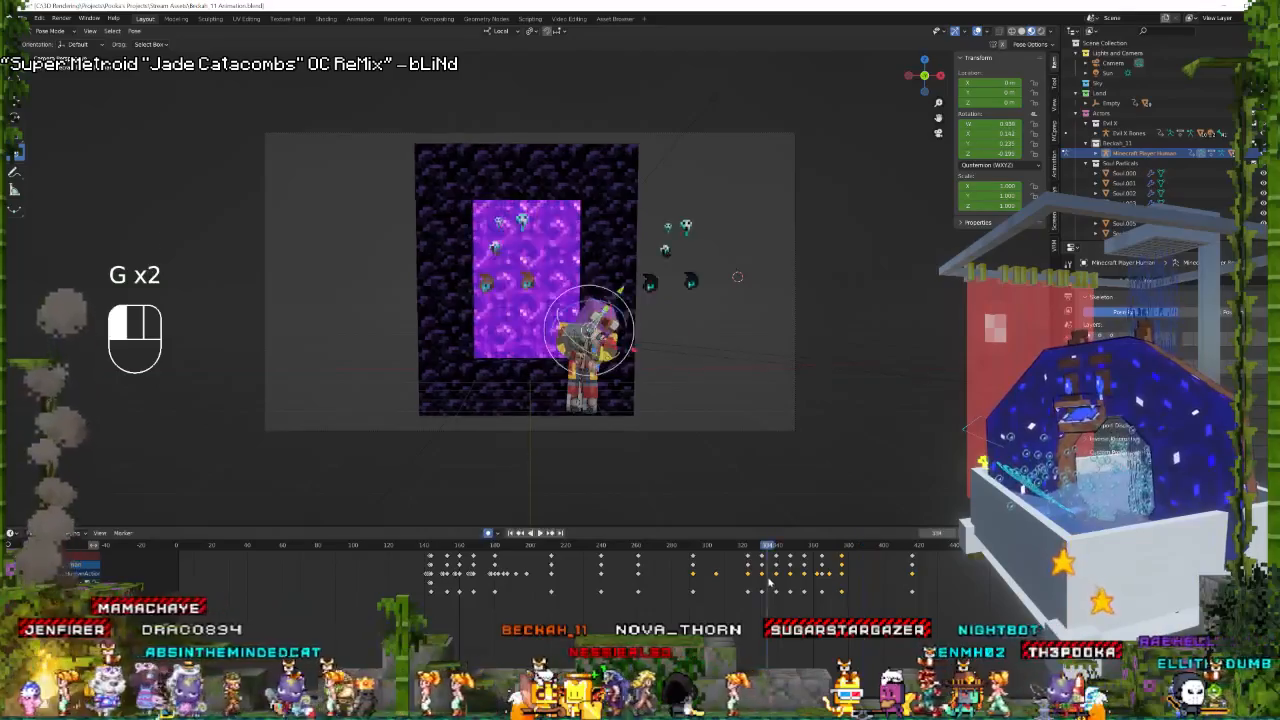
pyautogui.press('space')
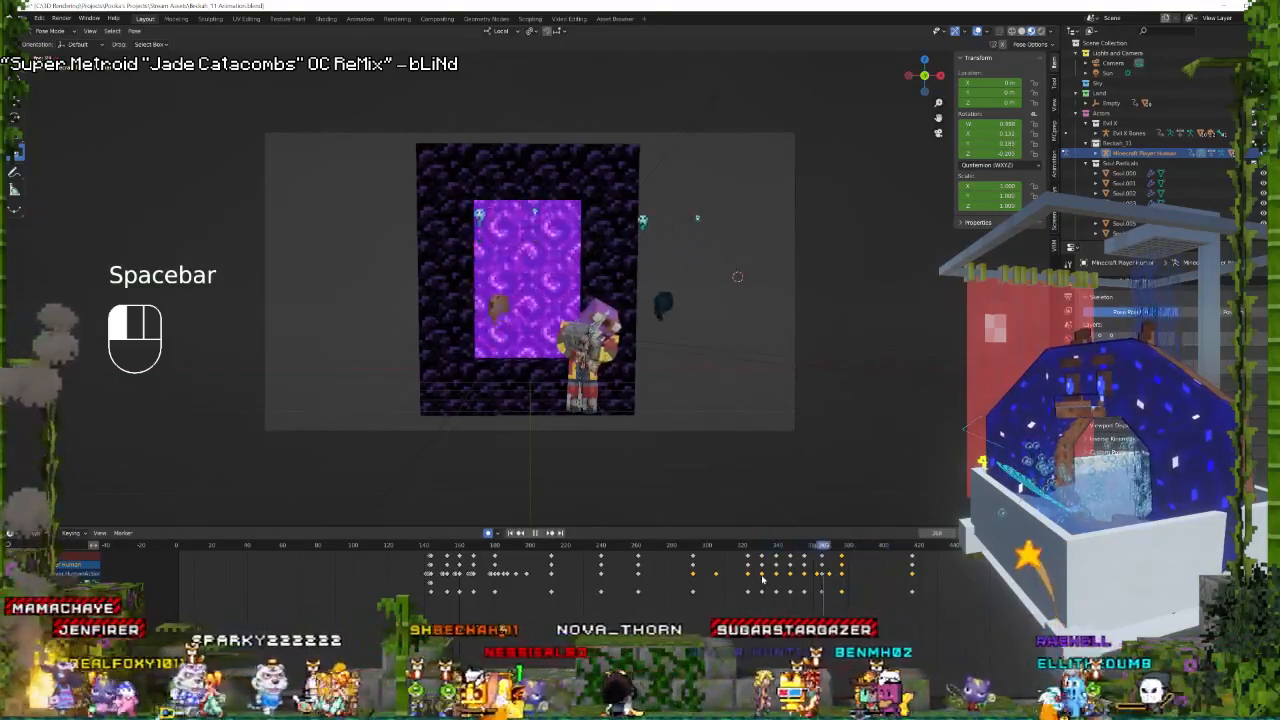
# Review the twist in playback and rotate the upper-body bone slightly about its local X axis at frame 365.
pyautogui.press('space')
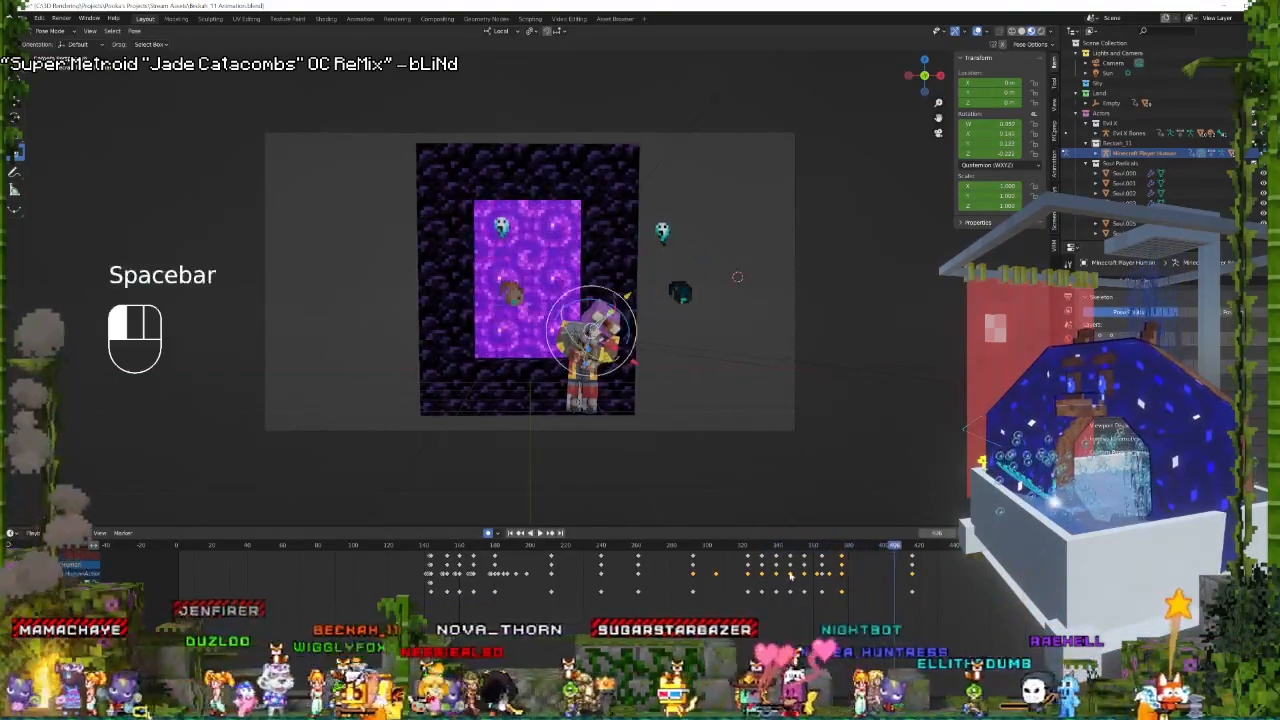
pyautogui.press('space')
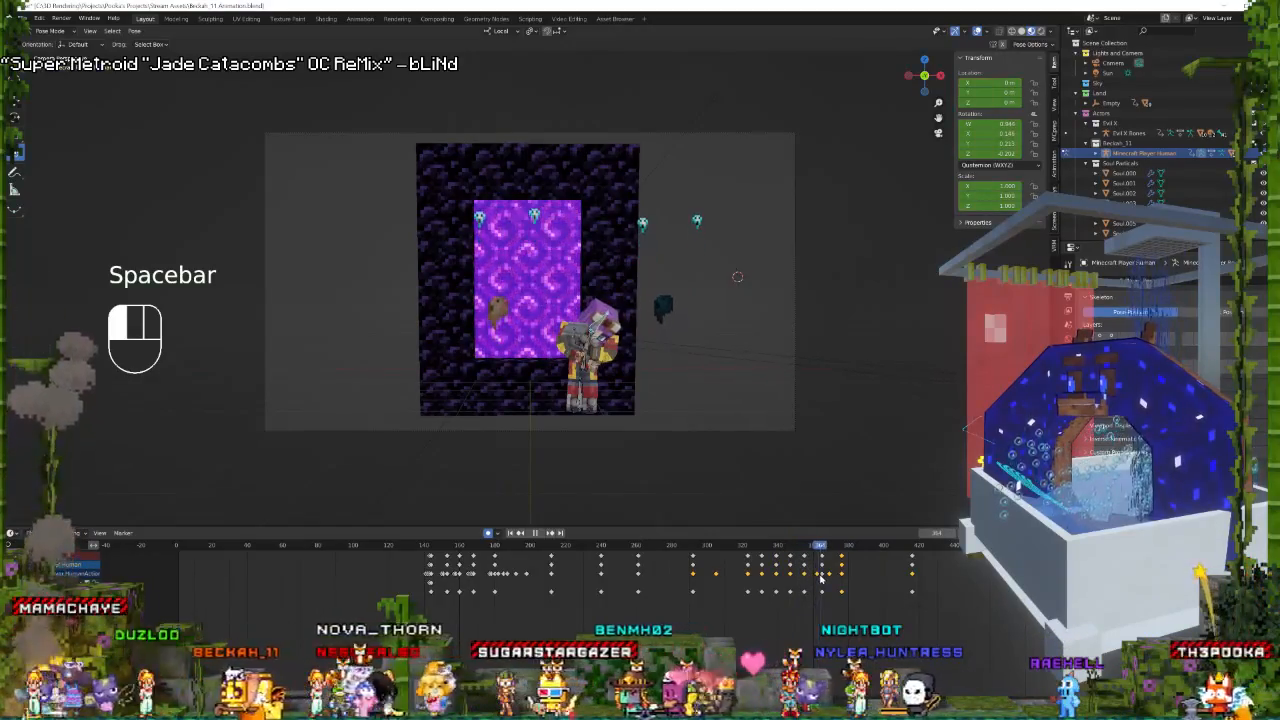
pyautogui.click(622, 300)
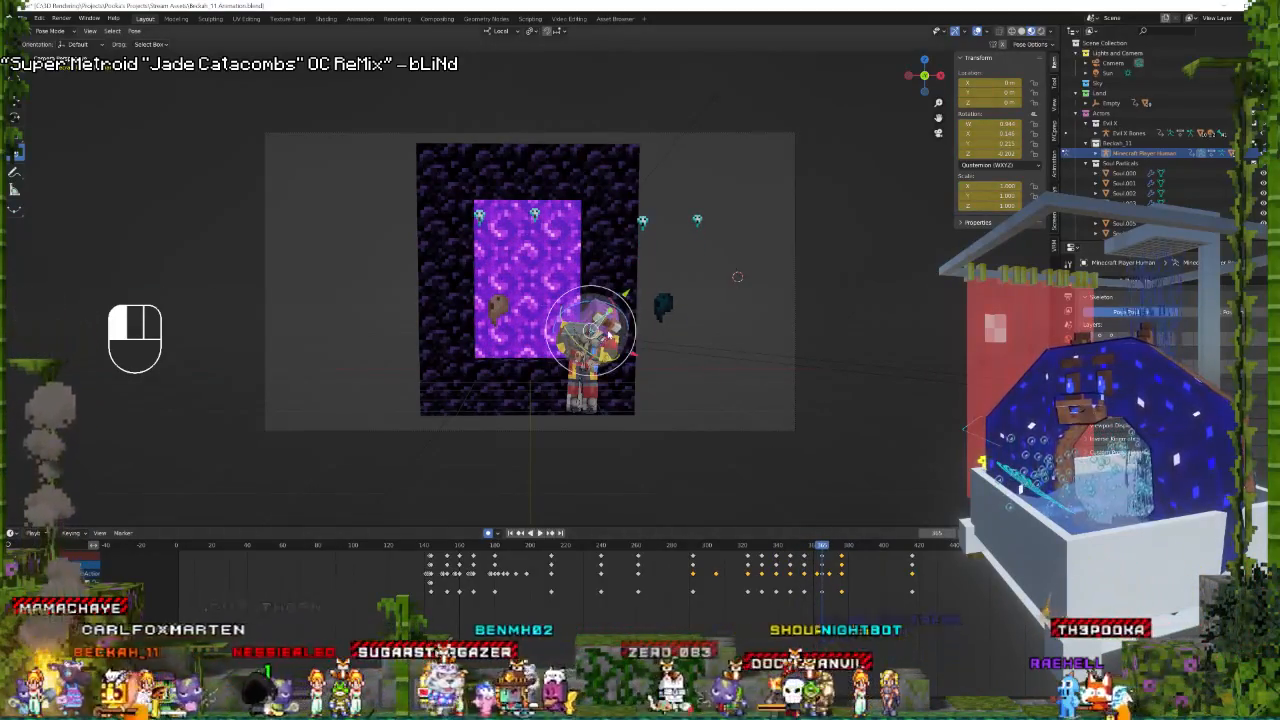
pyautogui.press('r')
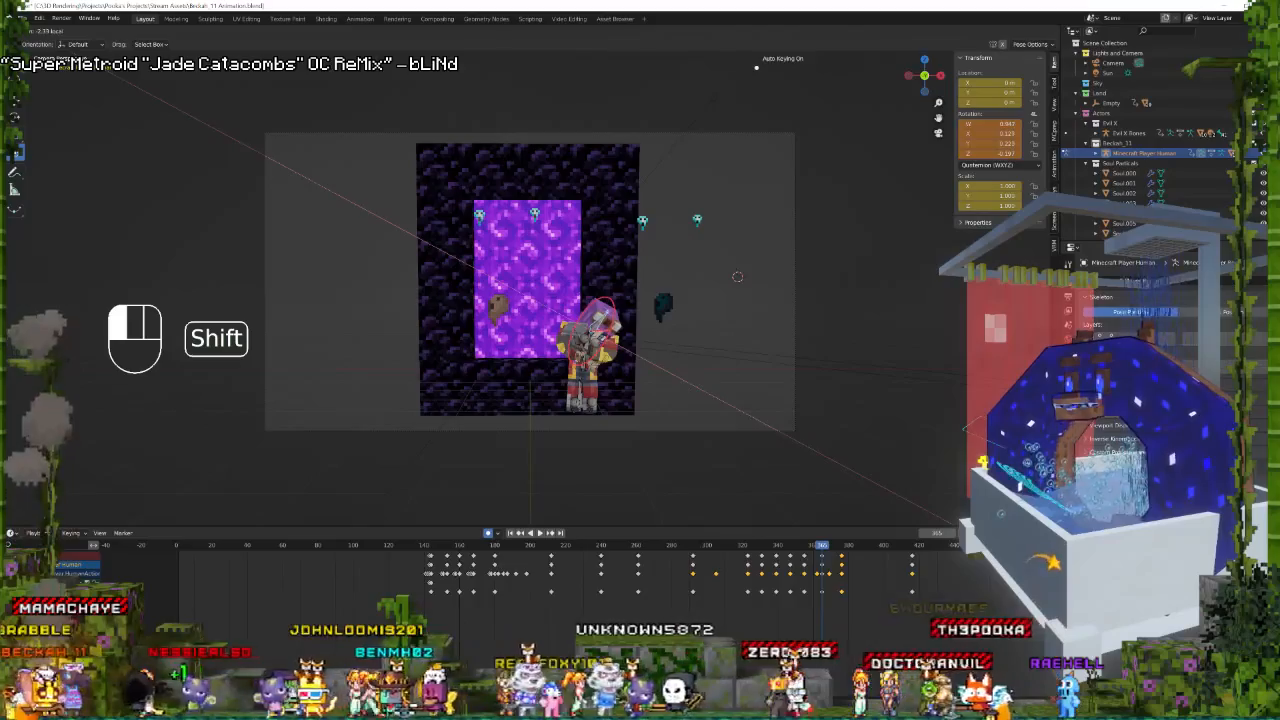
pyautogui.click(786, 570)
# Replay the motion and rotate the upper-body bone about its local X axis at frame 376.
pyautogui.press('space')
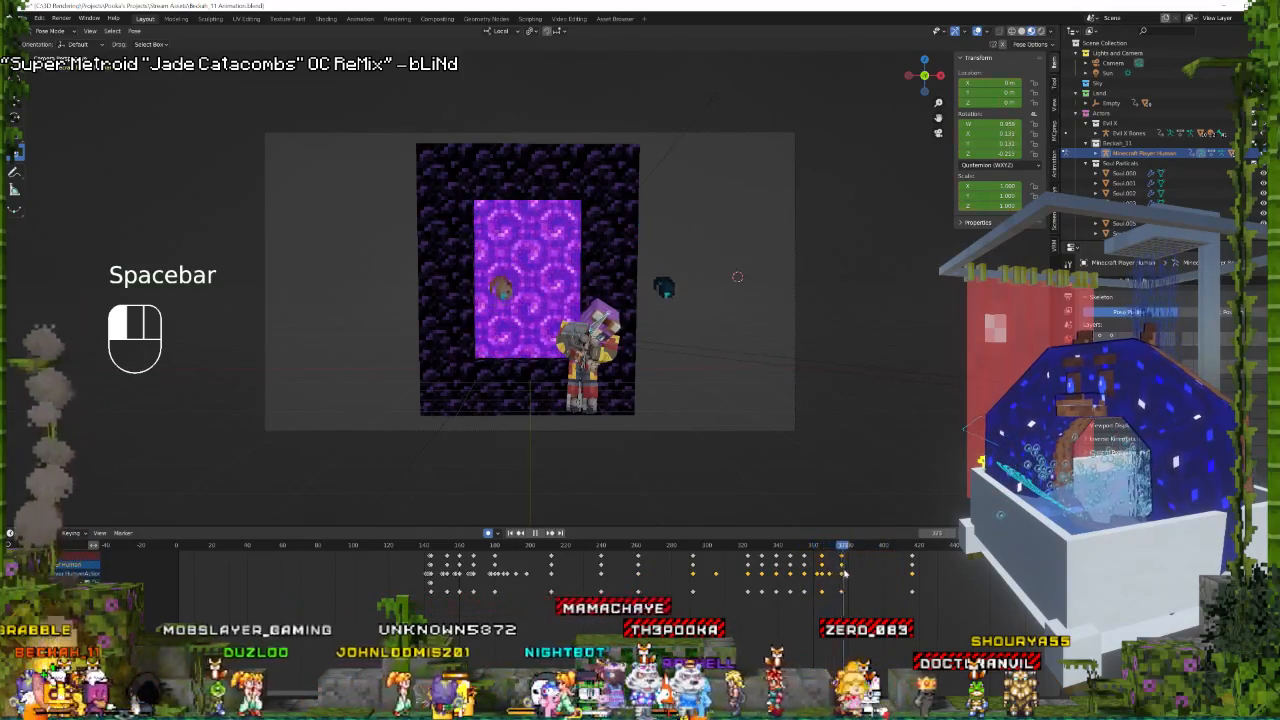
pyautogui.press('space')
pyautogui.press('r')
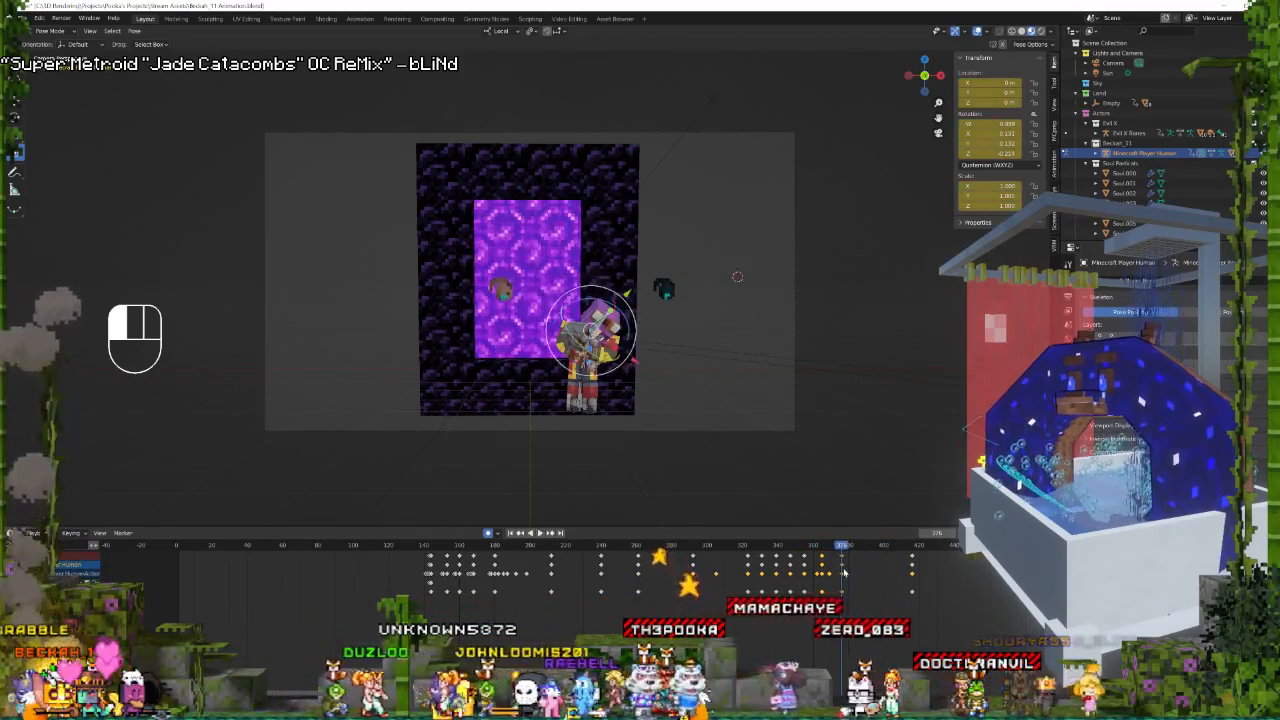
pyautogui.keyDown('shift'); pyautogui.moveTo(614, 321); pyautogui.dragTo(614, 320); pyautogui.keyUp('shift')
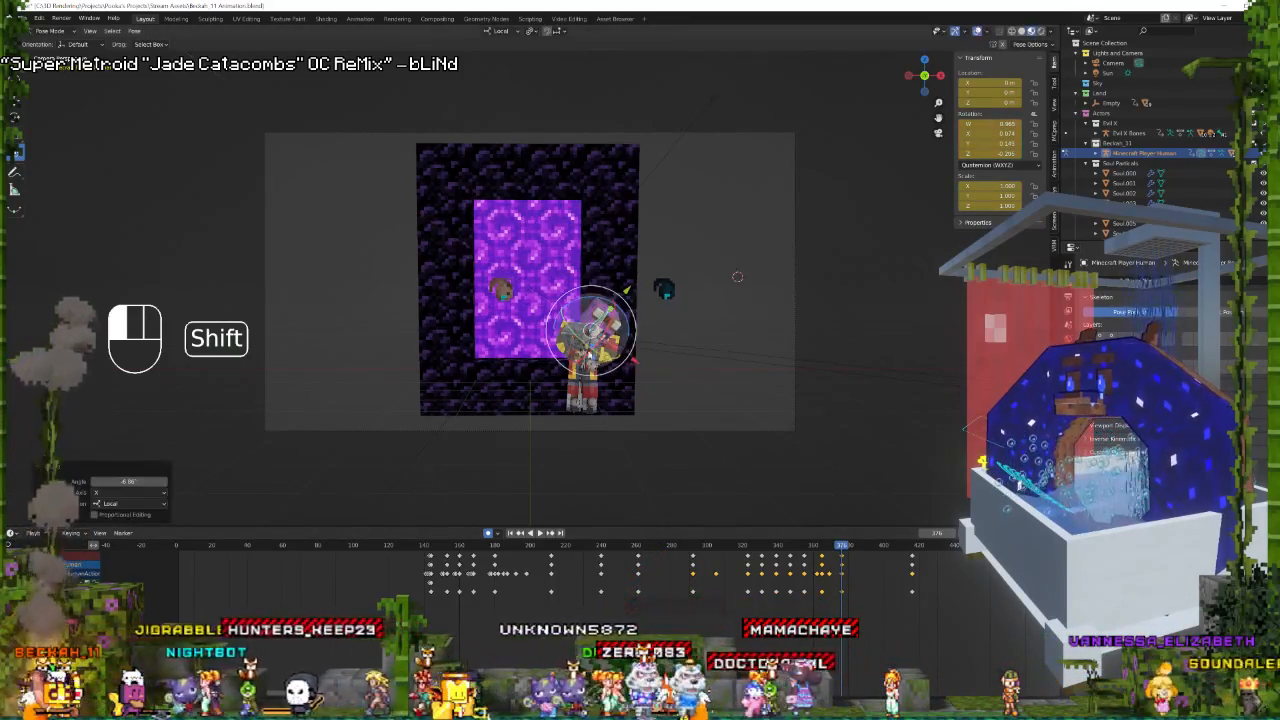
# Delete the upper-body bone's keyframes at about frame 416, review the motion in playback, and save the animation file.
pyautogui.press('space')
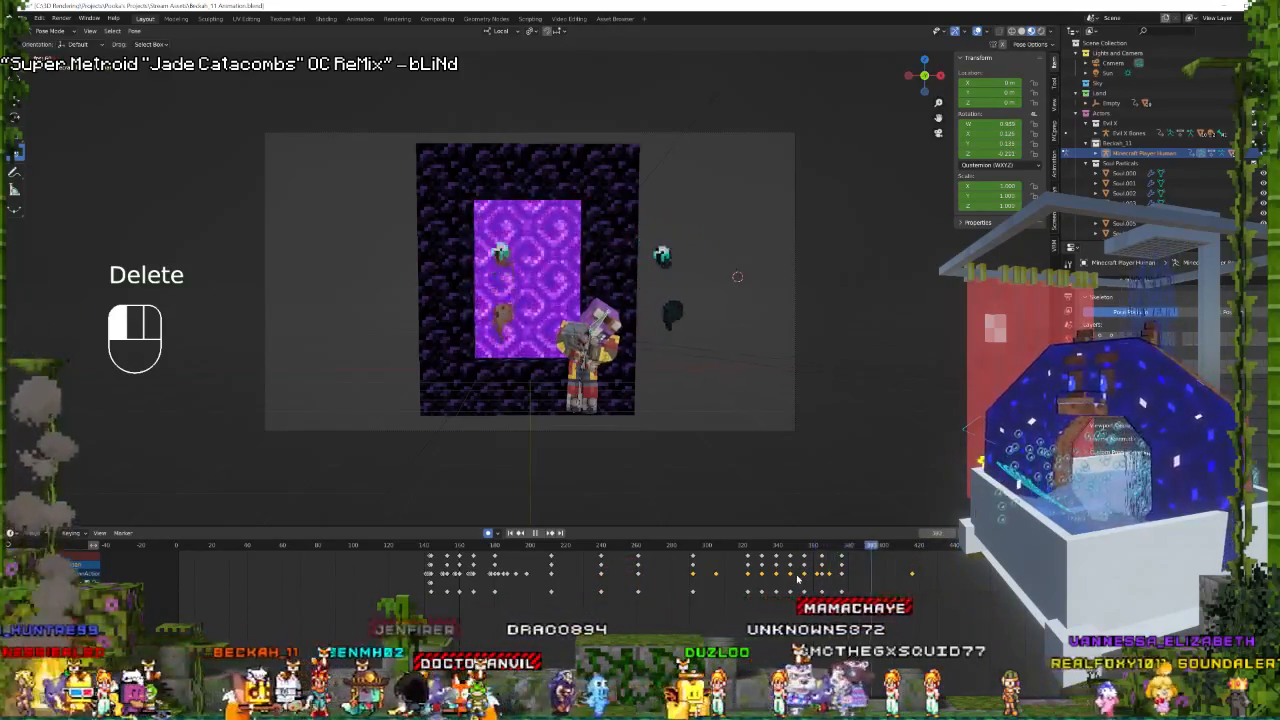
pyautogui.press('space')
pyautogui.hotkey('ctrl', 's')
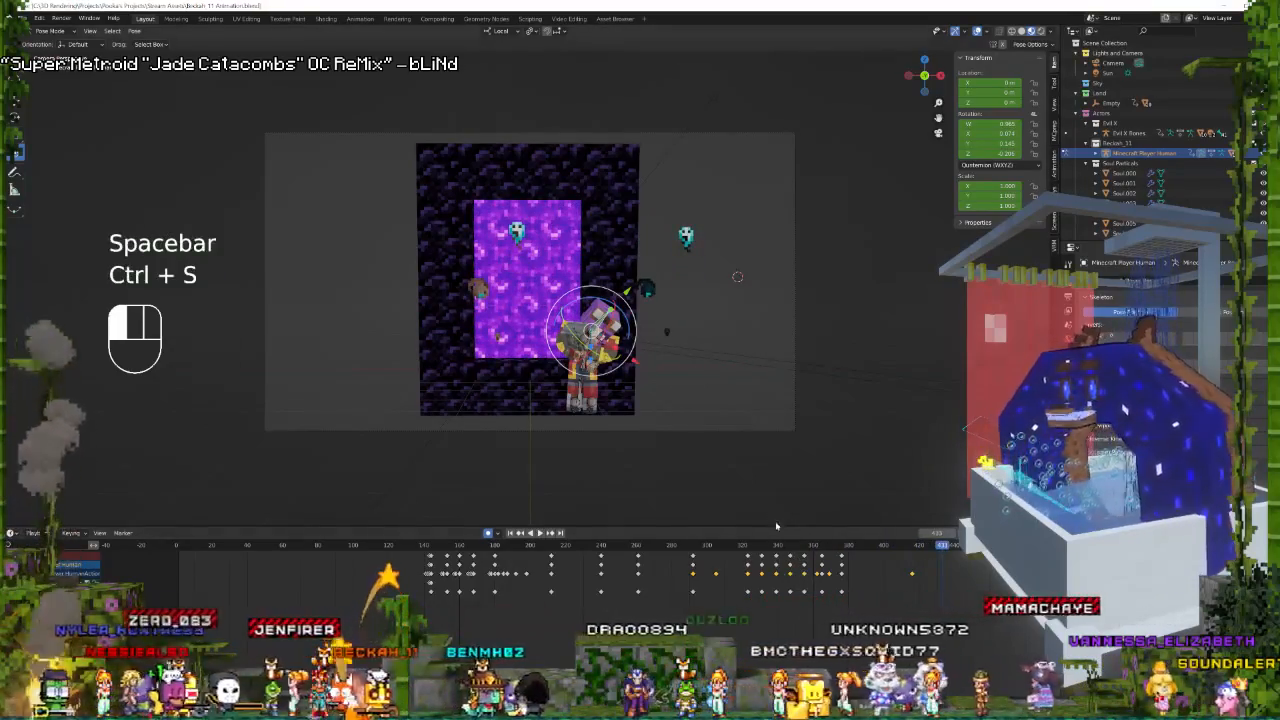
# Review the animation through the camera from about frame 108, and examine the characters' upper bodies up close during playback.
pyautogui.press('space')
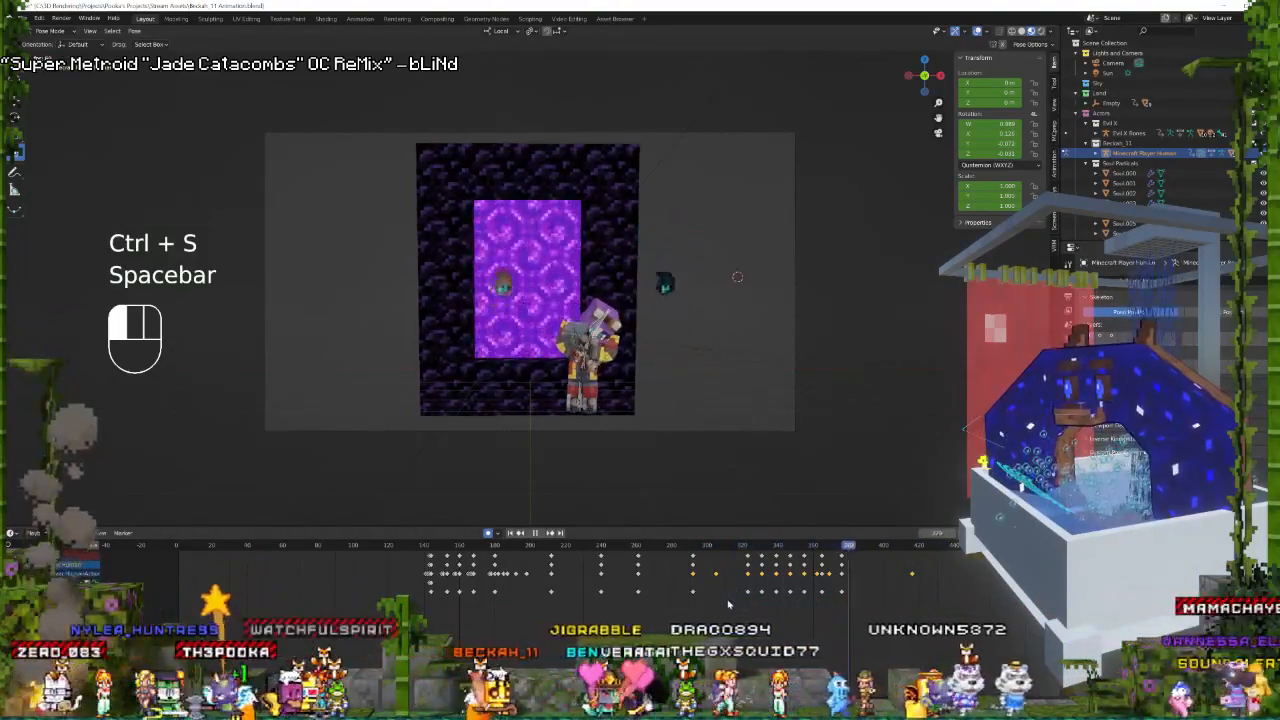
pyautogui.moveTo(688, 317); pyautogui.dragTo(631, 289, button='middle')
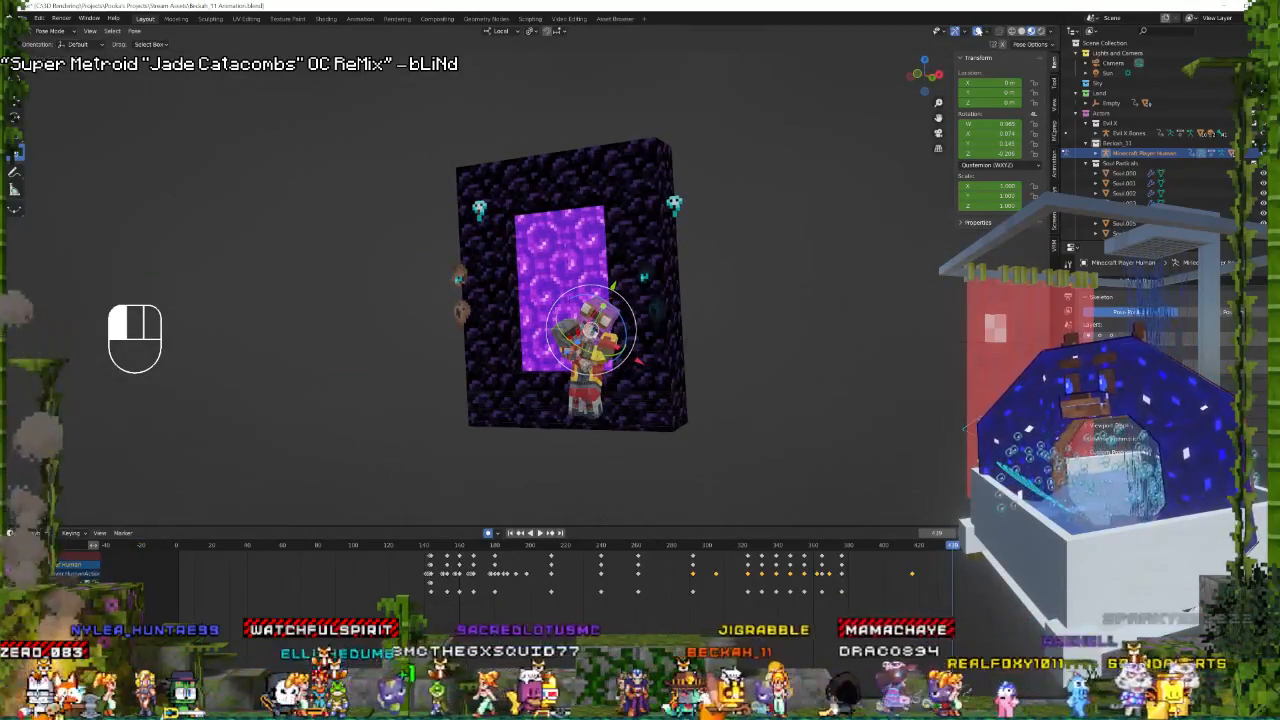
pyautogui.press('KP_0')
pyautogui.click(357, 598)
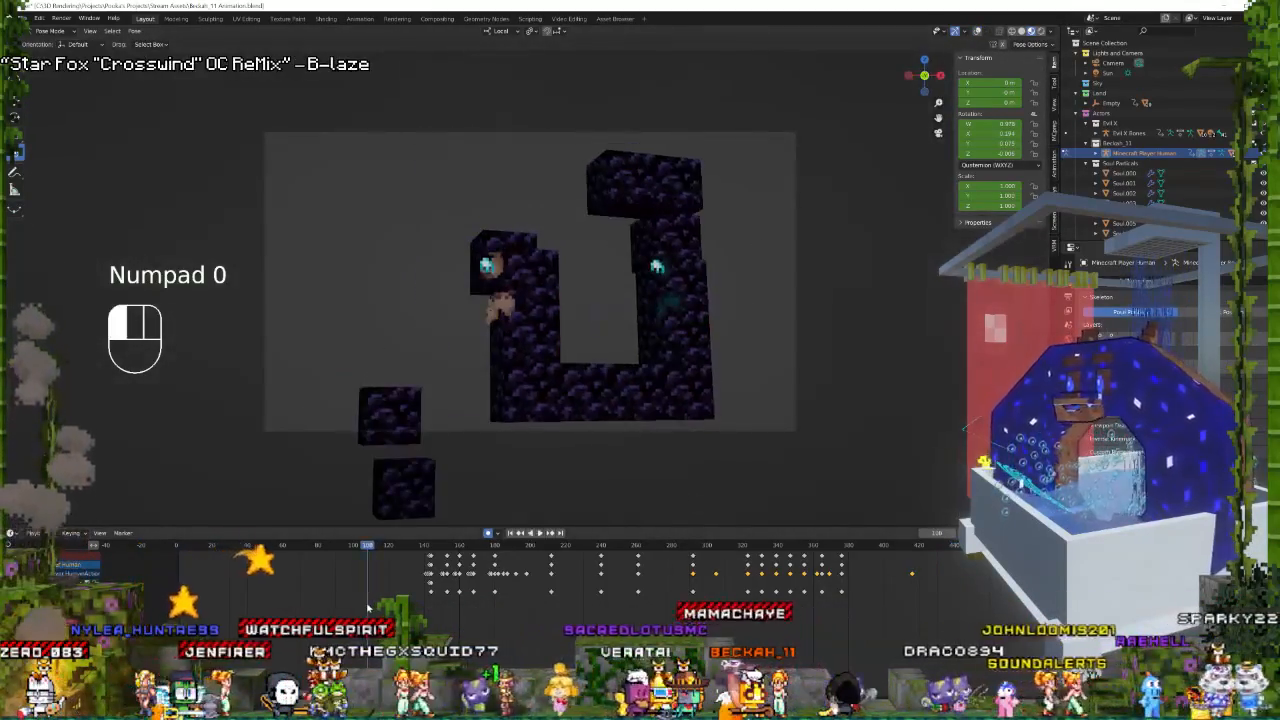
pyautogui.press('space')
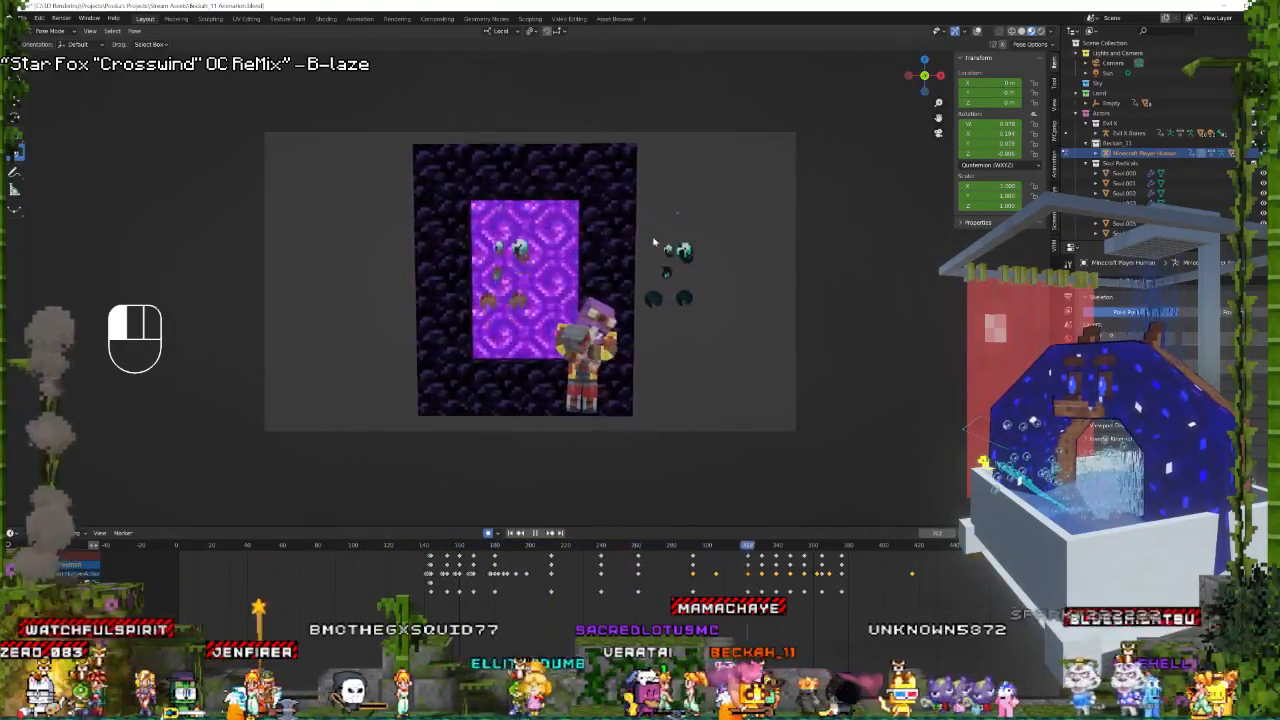
pyautogui.press('space')
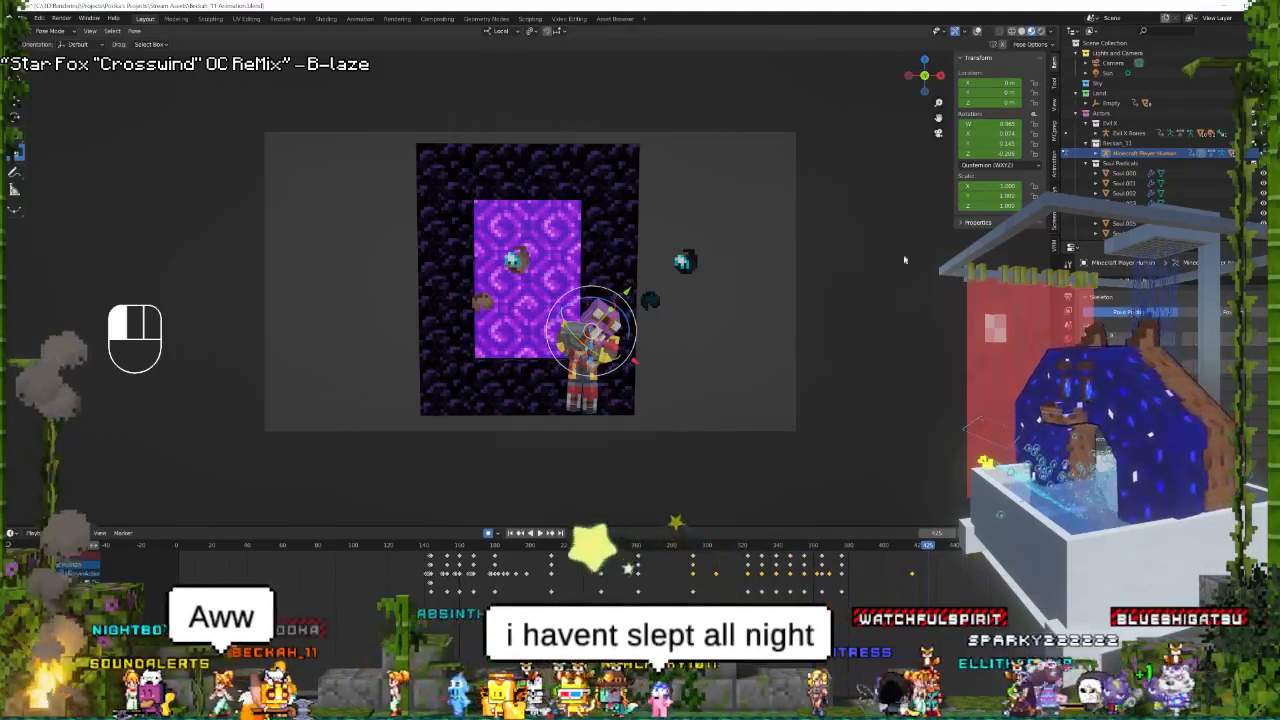
pyautogui.press('KP_Decimal')
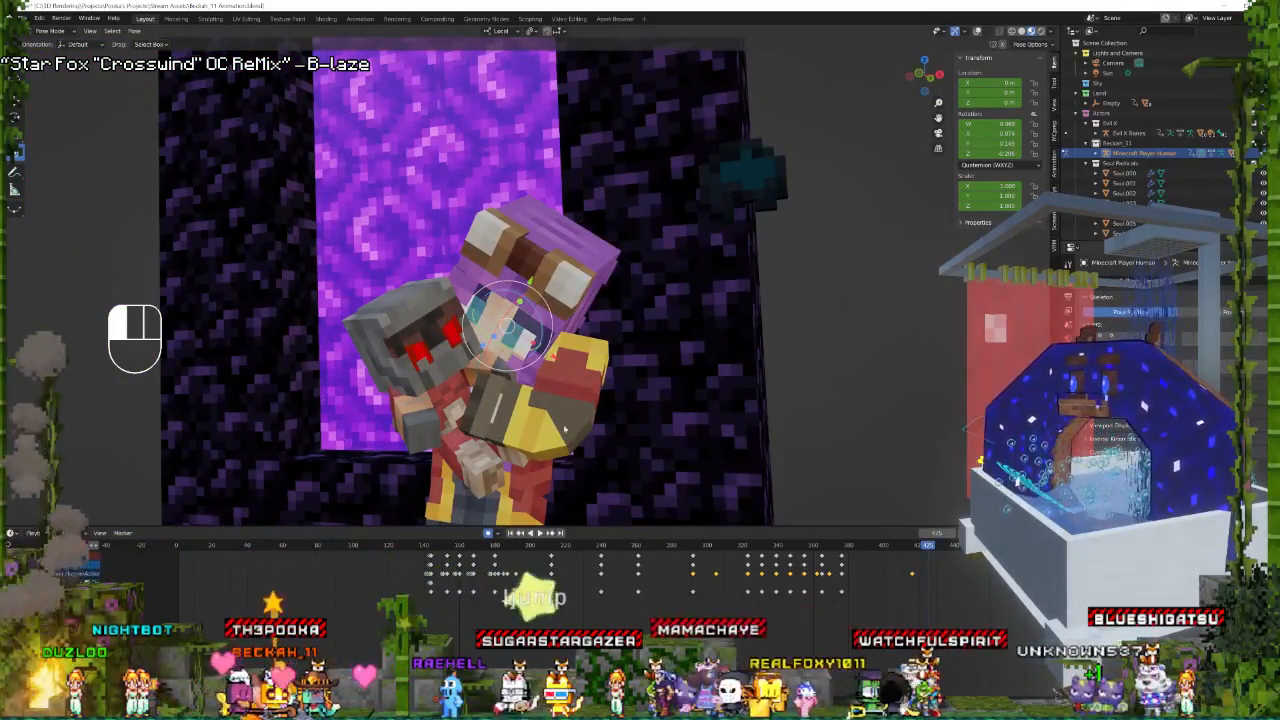
pyautogui.press('space')
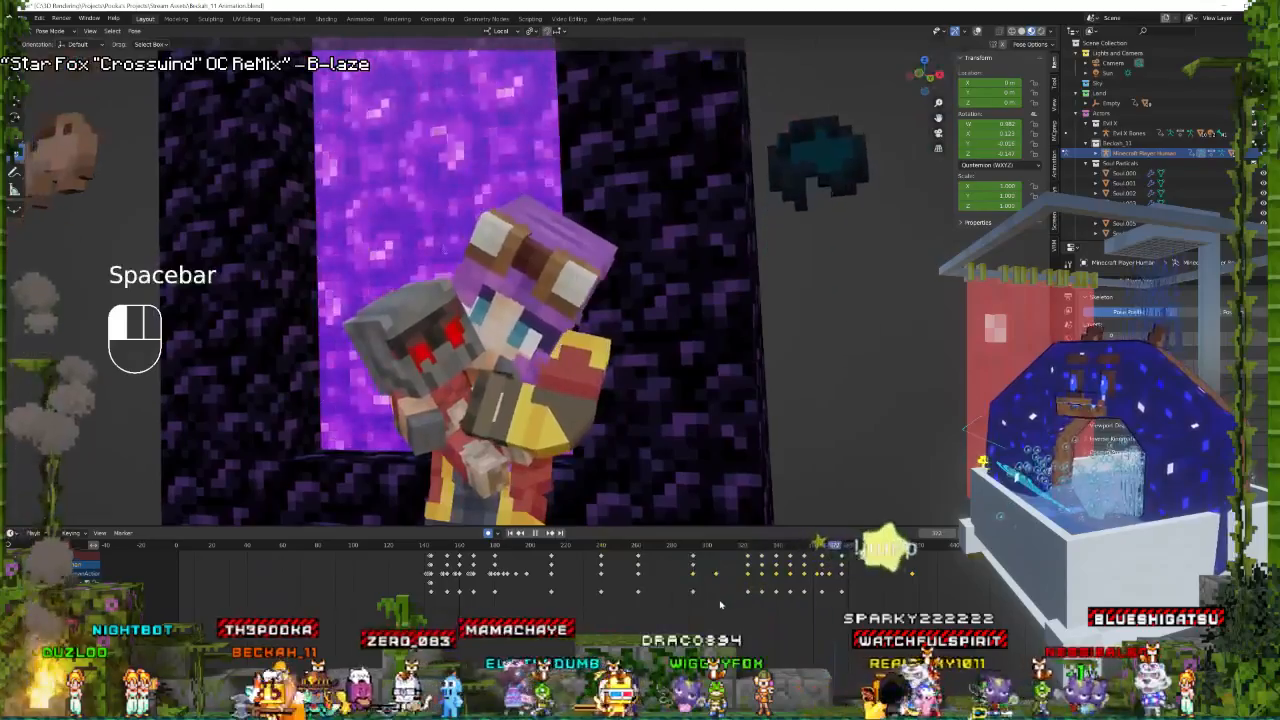
pyautogui.press('space')
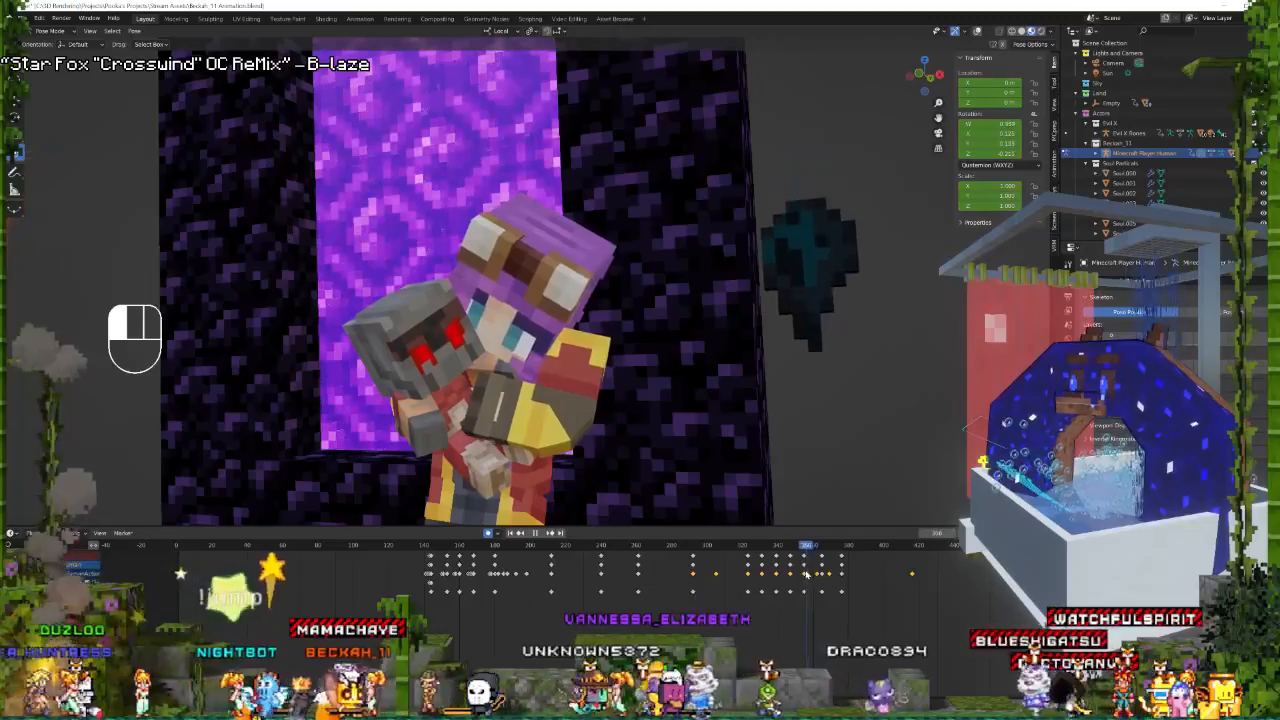
# Go to frame 359 and display the player armature's facial-control bones in Pose Mode.
pyautogui.moveTo(826, 574); pyautogui.dragTo(811, 577)
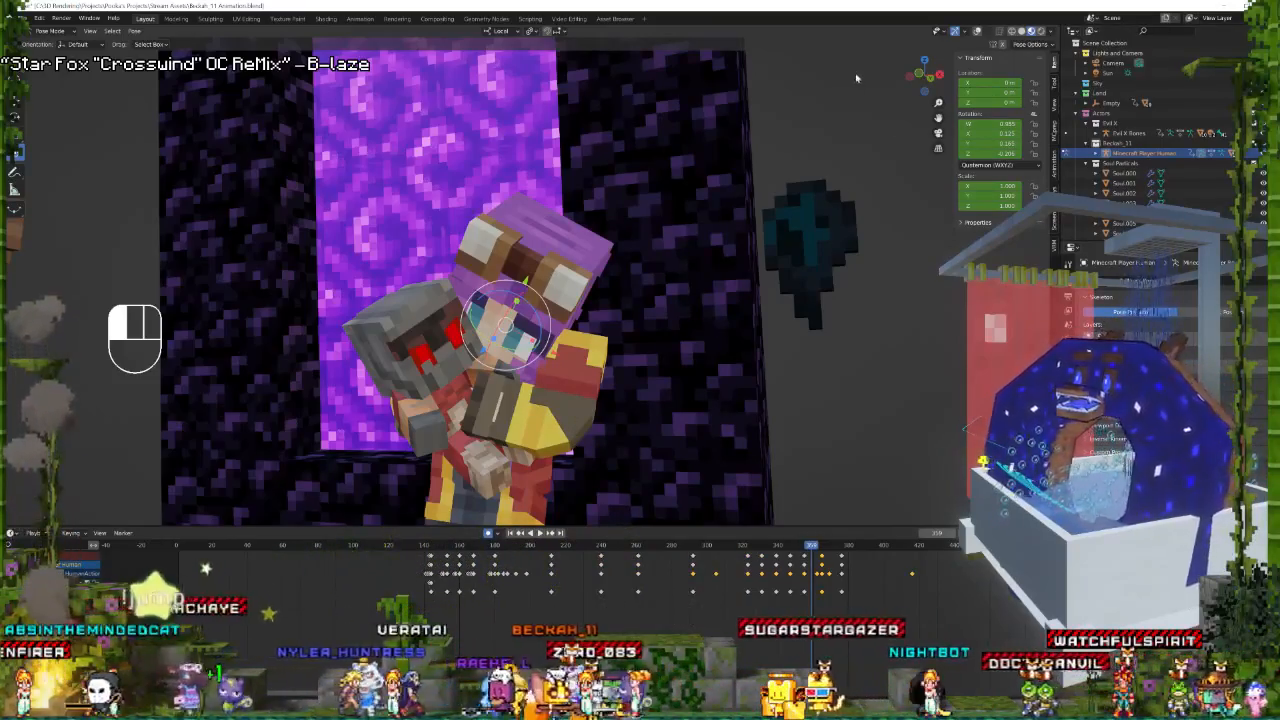
pyautogui.hotkey('ctrl', 'Tab')
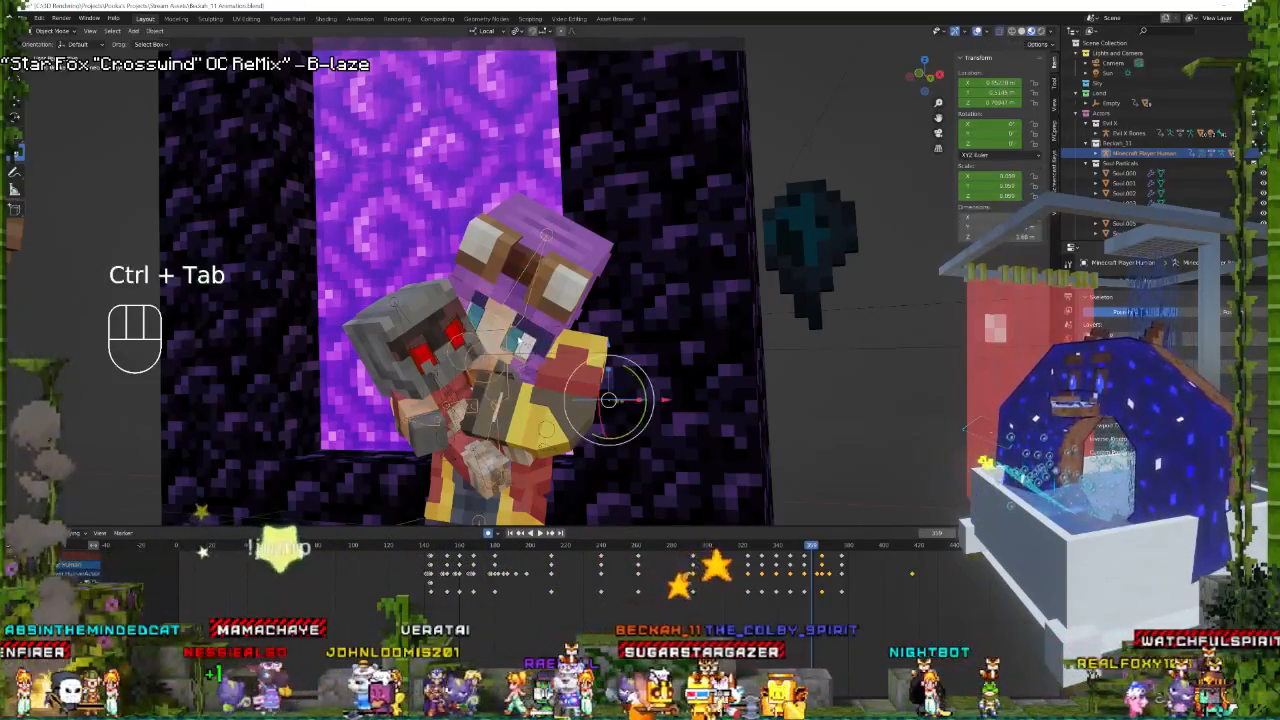
pyautogui.click(519, 342)
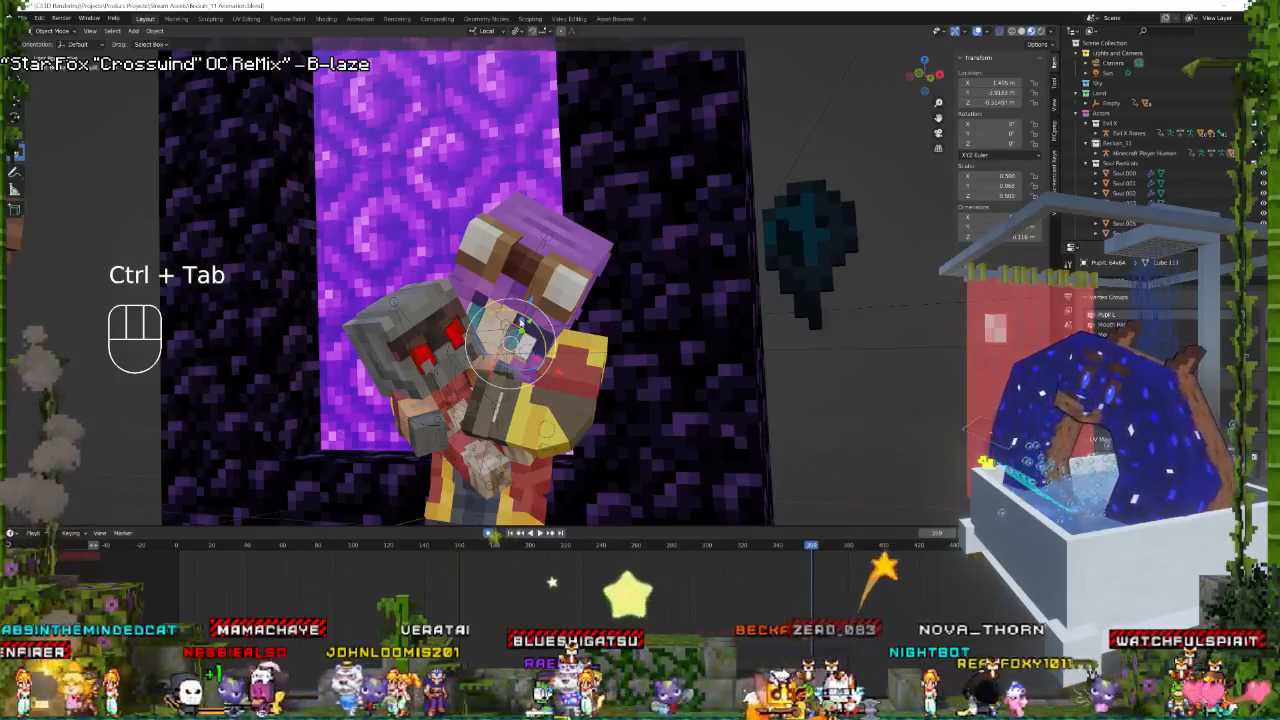
pyautogui.click(527, 313)
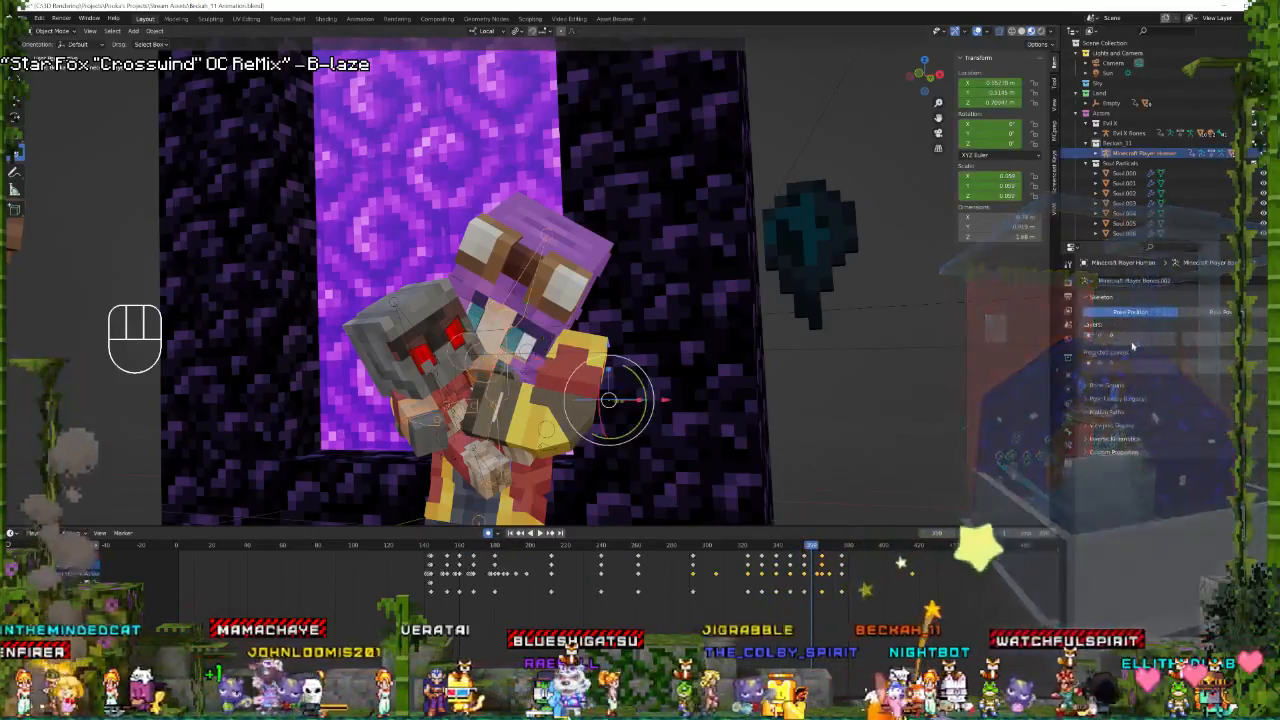
pyautogui.hotkey('ctrl', 'Tab')
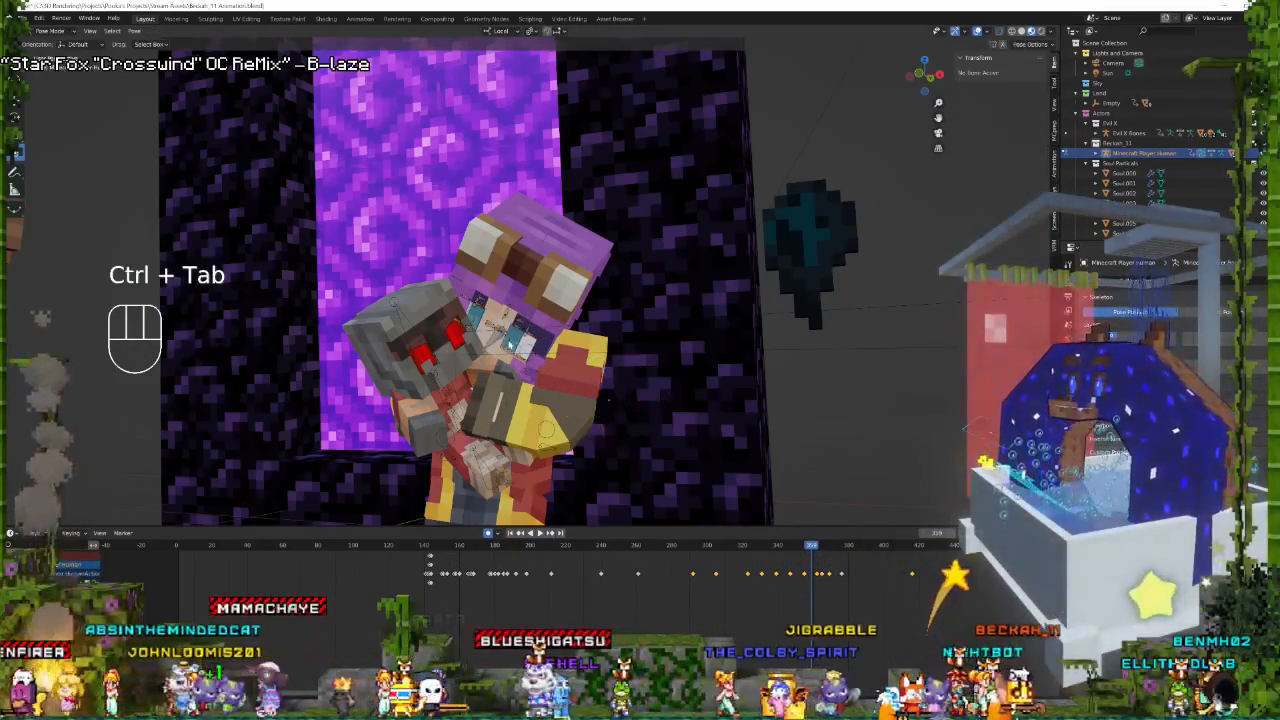
# Move the character's eye-control bone along its local X axis at frame 359, recording a keyframe.
pyautogui.click(476, 323)
pyautogui.moveTo(507, 343); pyautogui.dragTo(537, 355)
pyautogui.keyDown('shift'); pyautogui.click(508, 345); pyautogui.keyUp('shift')
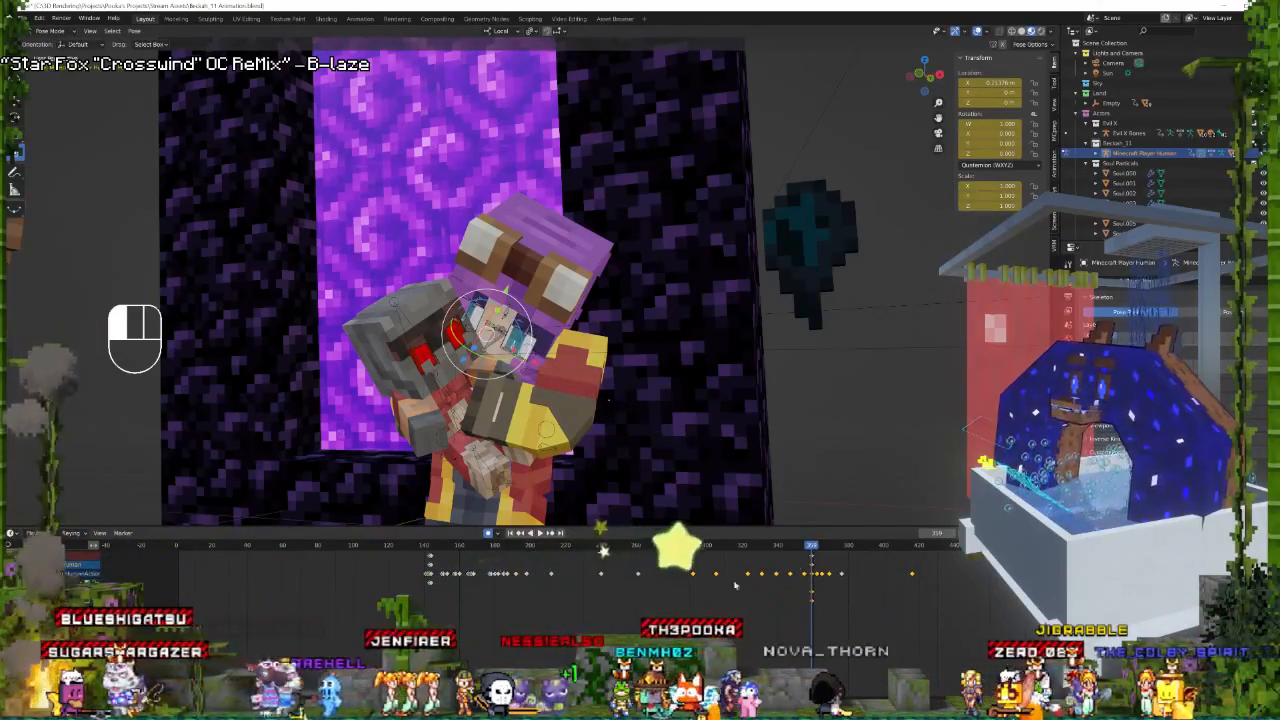
# Review the earlier motion through the camera and shift the eye-control bone about 0.011 m along local X at frame 212.
pyautogui.press('KP_0')
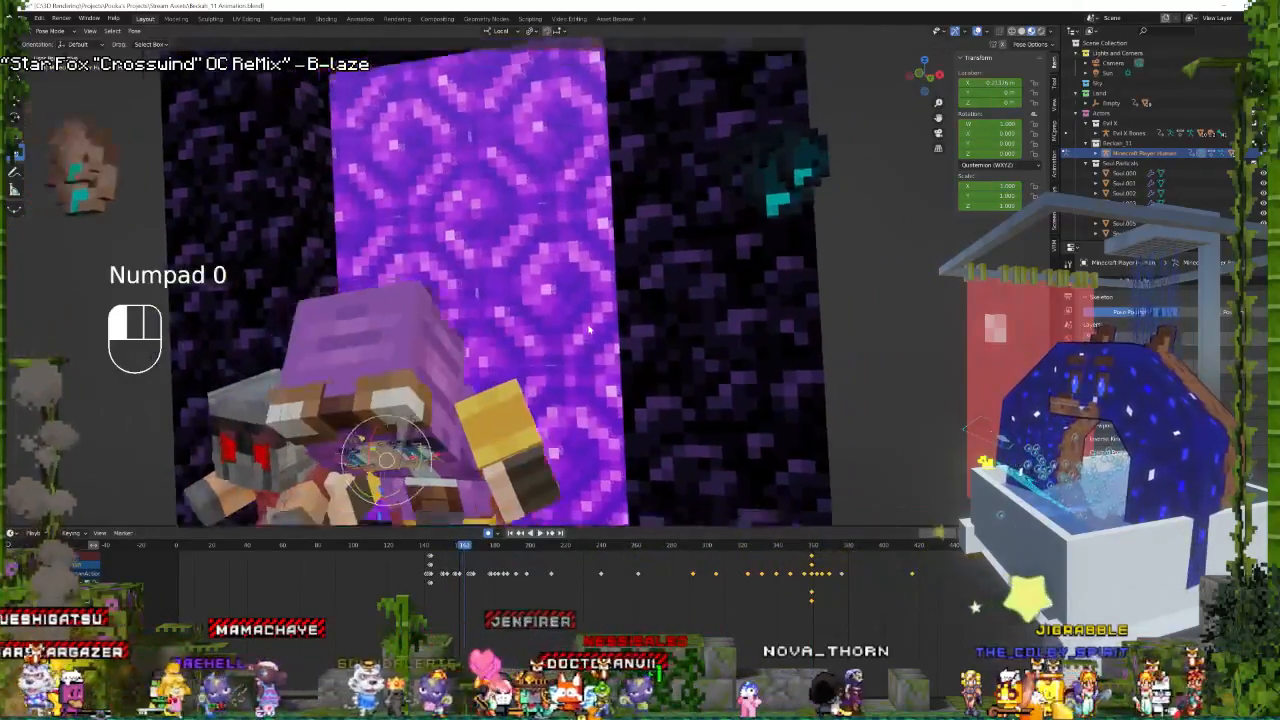
pyautogui.press('space')
pyautogui.press('space')
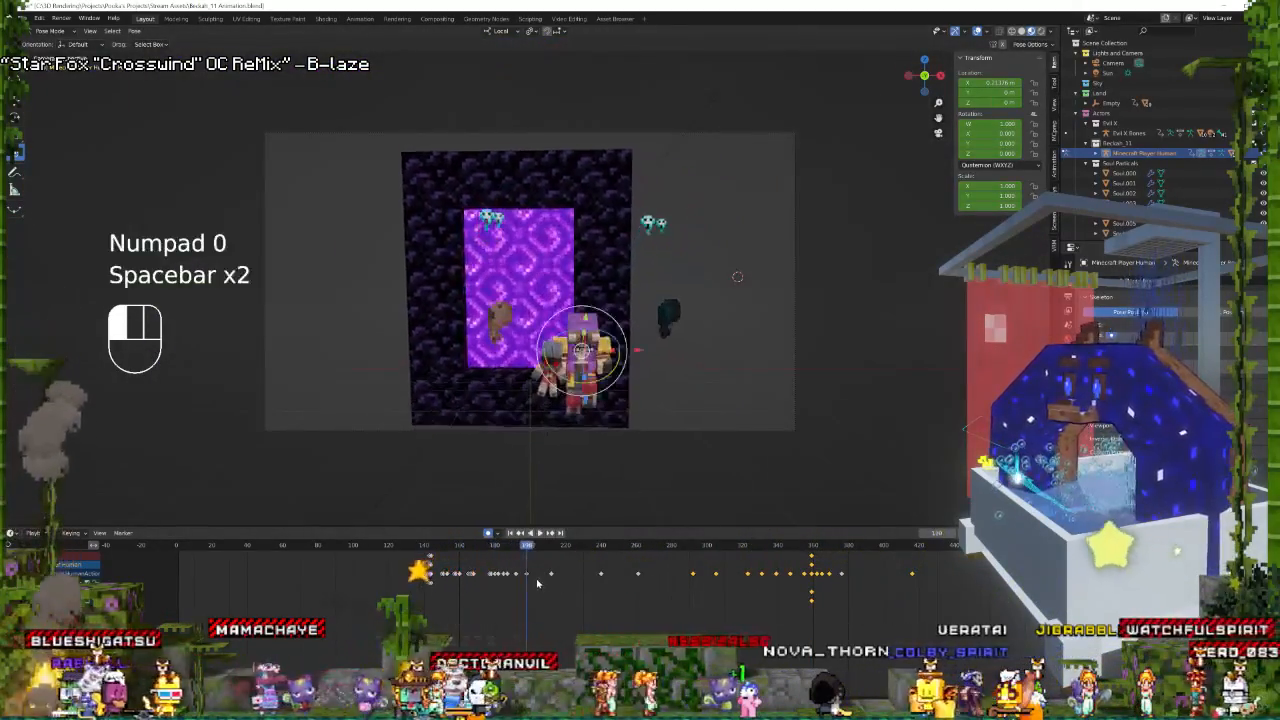
pyautogui.press('space')
pyautogui.press('space')
pyautogui.moveTo(639, 327); pyautogui.dragTo(643, 328)
# Play forward to frame 234 and insert a keyframe for the eye-control bone's current pose.
pyautogui.press('space')
pyautogui.press('space')
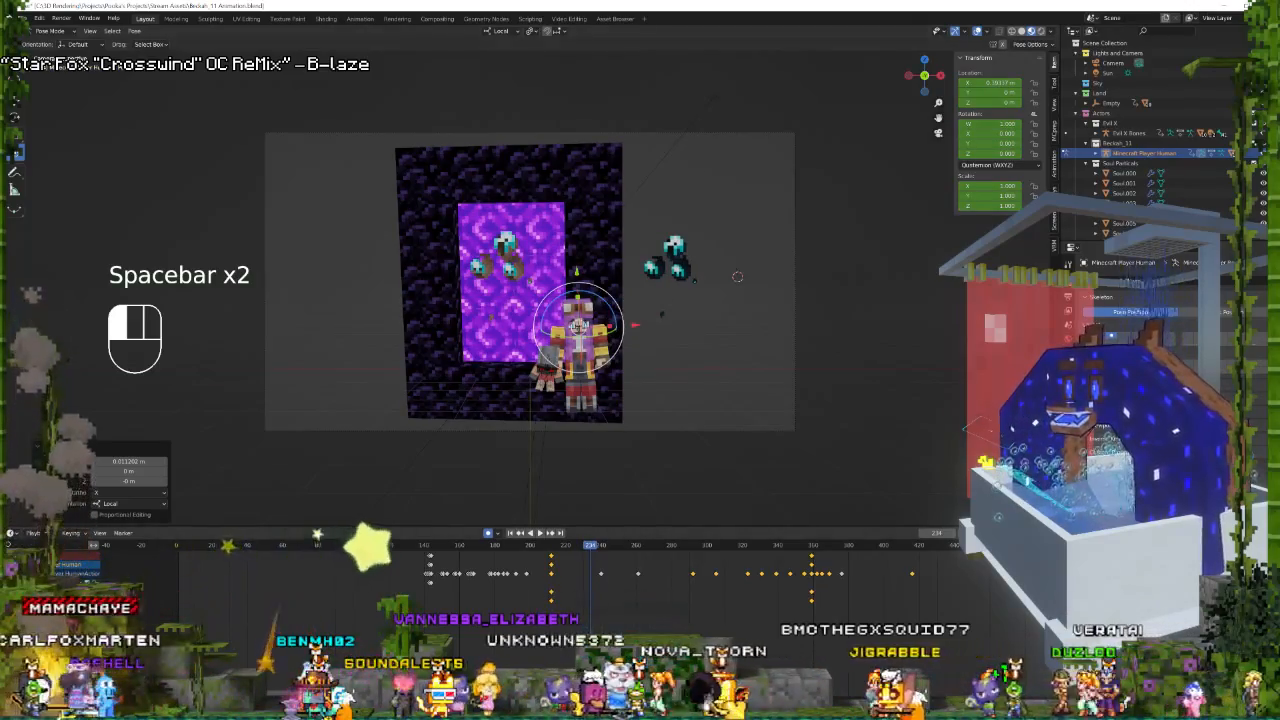
pyautogui.press('i')
pyautogui.click(588, 375)
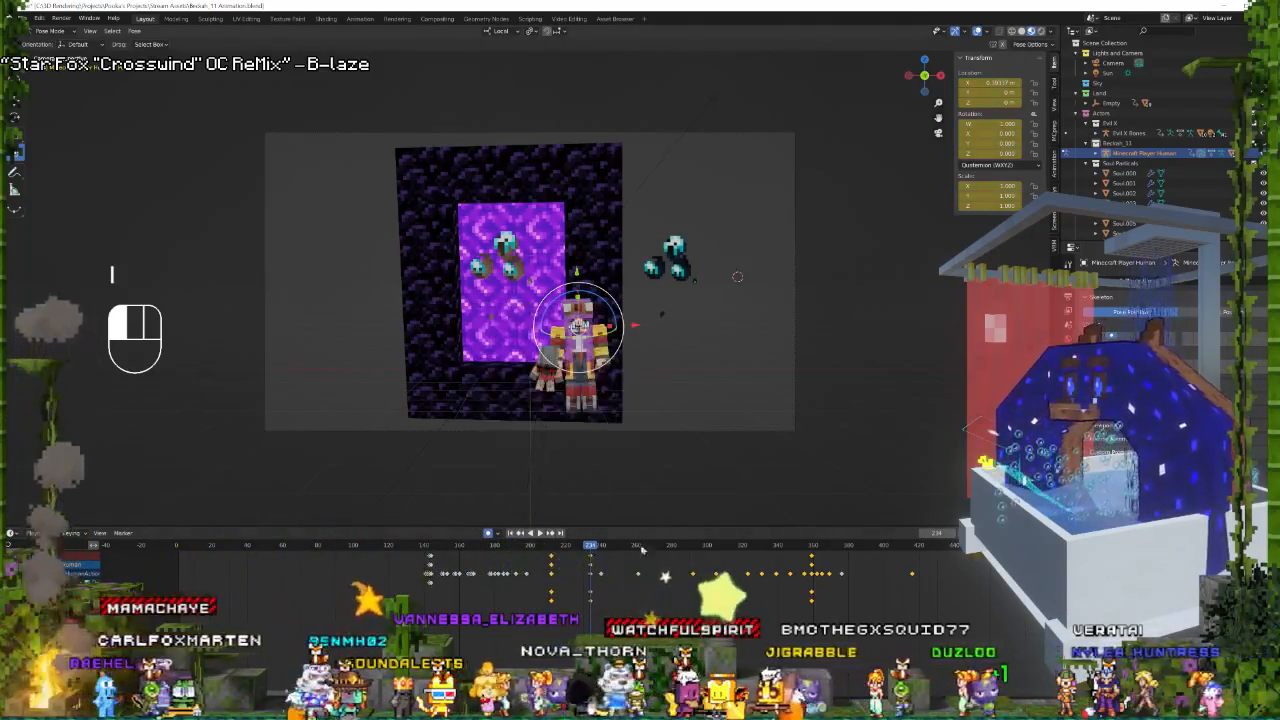
# At frame 235, move the eye-control bone about -0.027 m along local X and slightly downward along local Y.
pyautogui.press('Right')
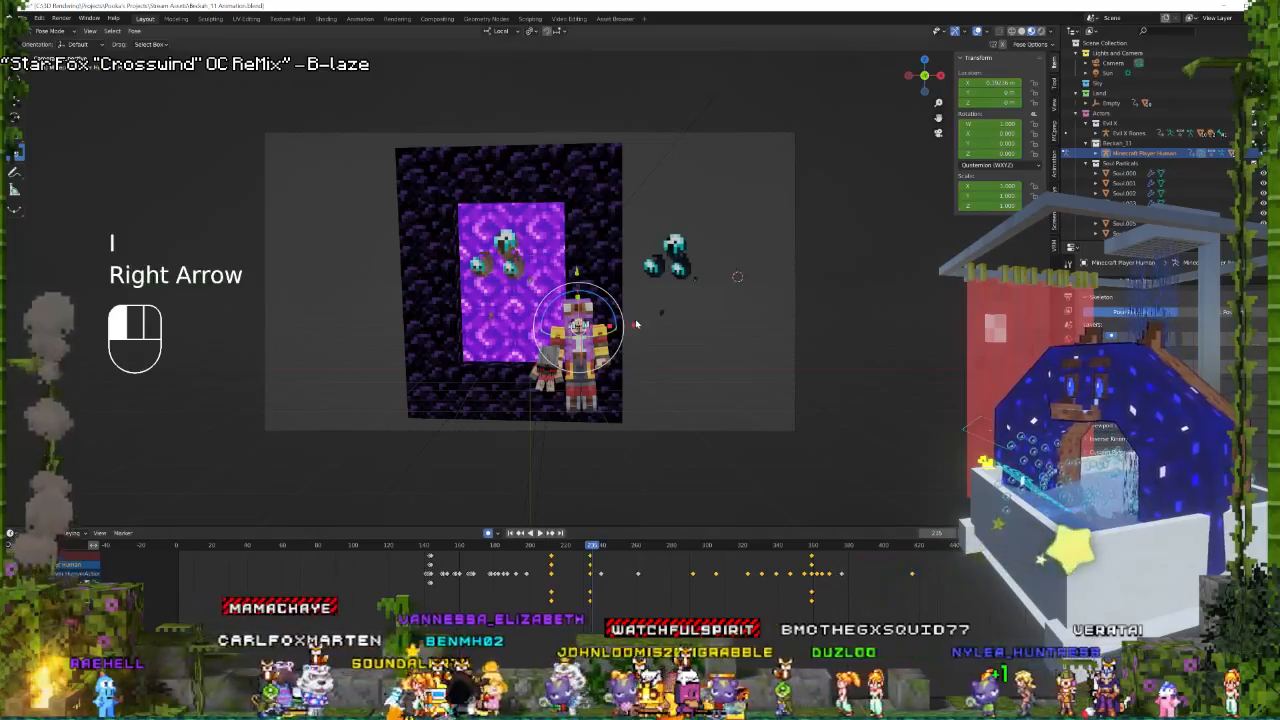
pyautogui.keyDown('shift'); pyautogui.moveTo(634, 327); pyautogui.dragTo(616, 322); pyautogui.keyUp('shift')
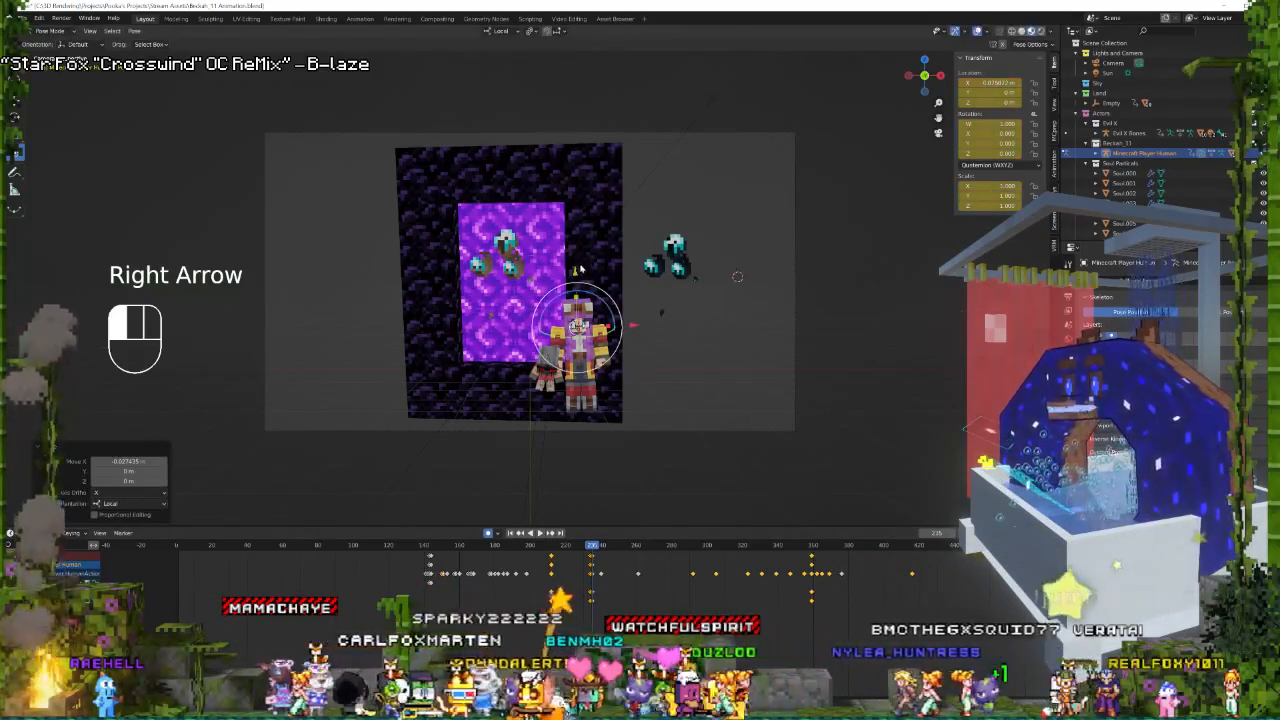
pyautogui.keyDown('shift'); pyautogui.moveTo(575, 272); pyautogui.dragTo(575, 282); pyautogui.keyUp('shift')
# Review the eye movement in playback and move the eye-control bone's frame 234 keyframes to about frame 232.
pyautogui.press('space')
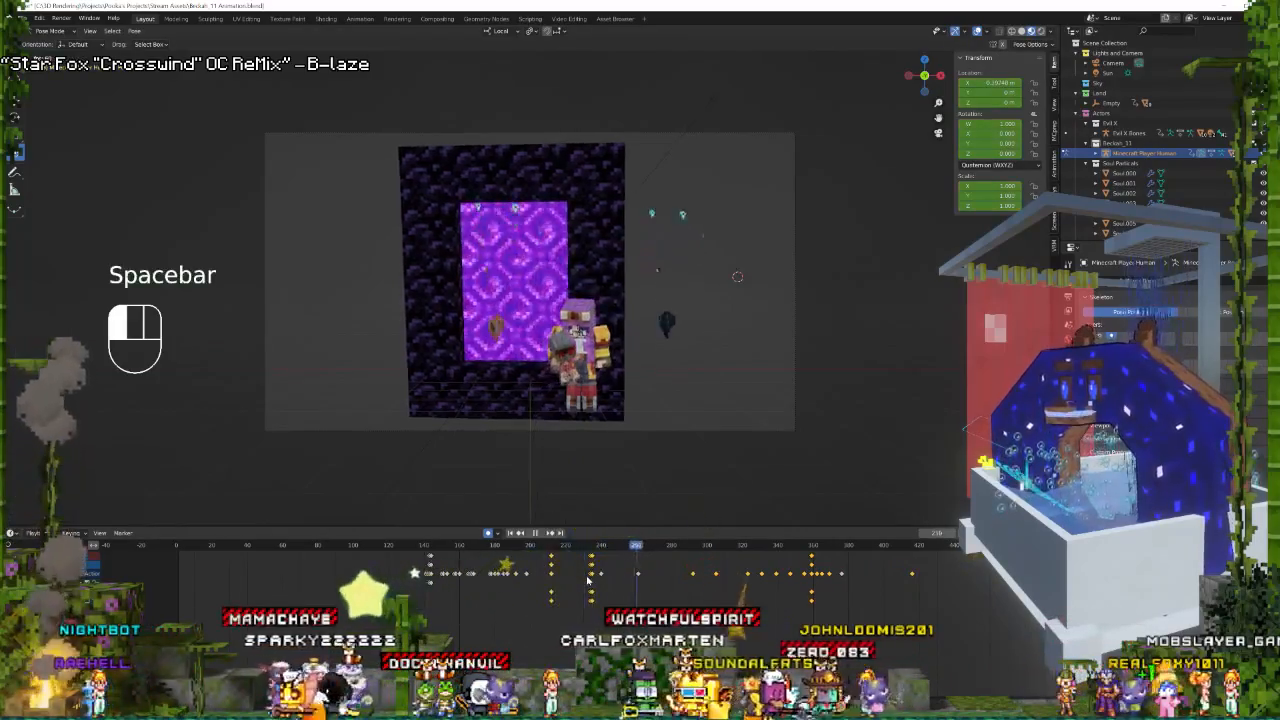
pyautogui.press('space')
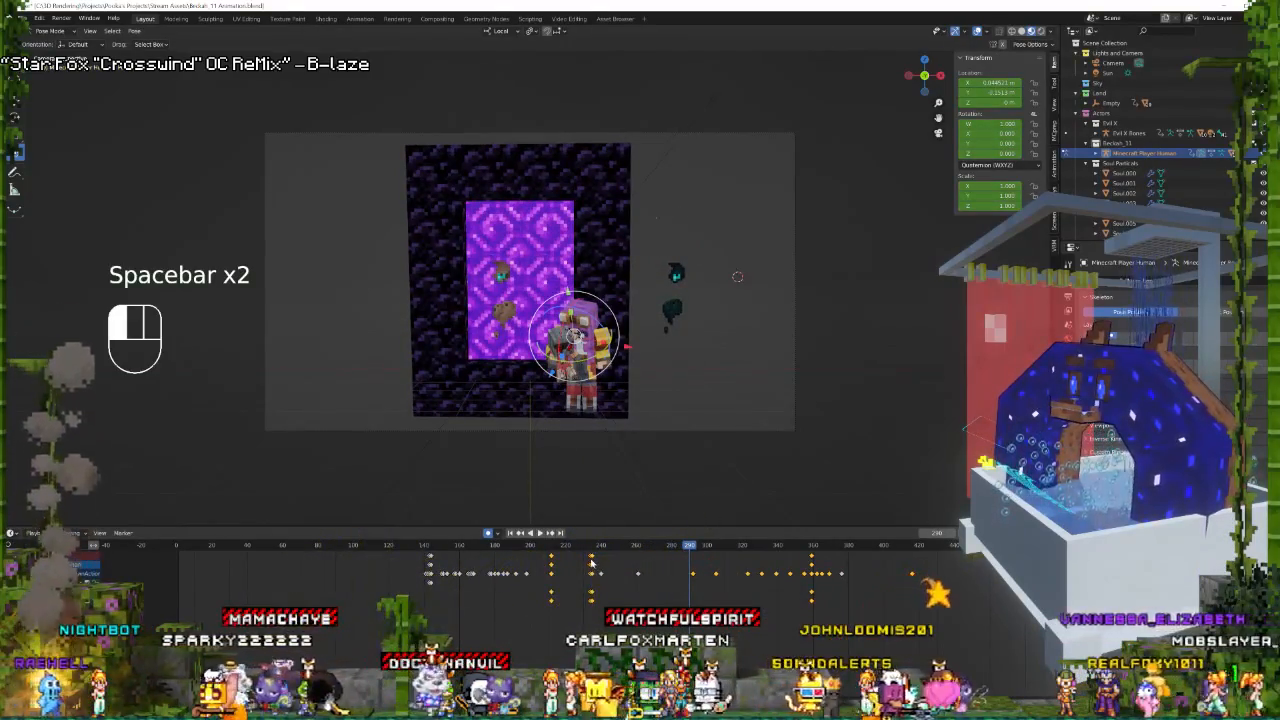
pyautogui.press('g')
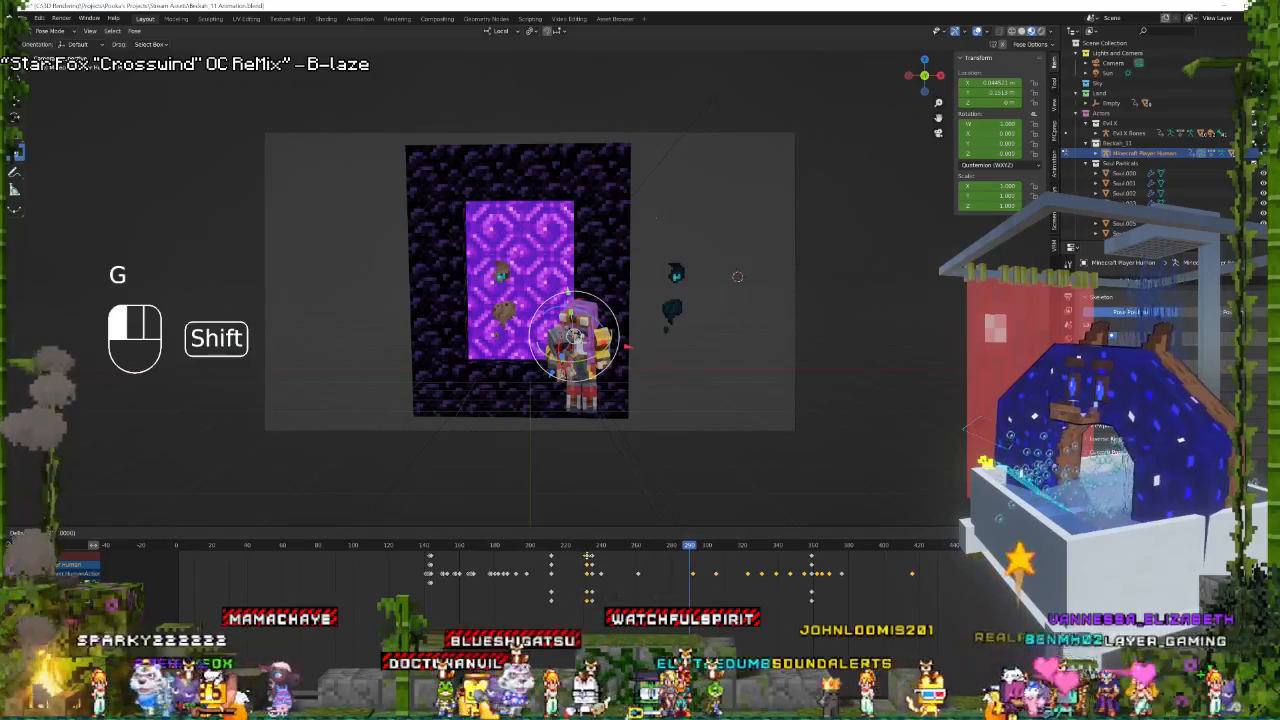
# Replay the eye movement up to frame 295 and insert a keyframe for the eye-control bone there.
pyautogui.press('space')
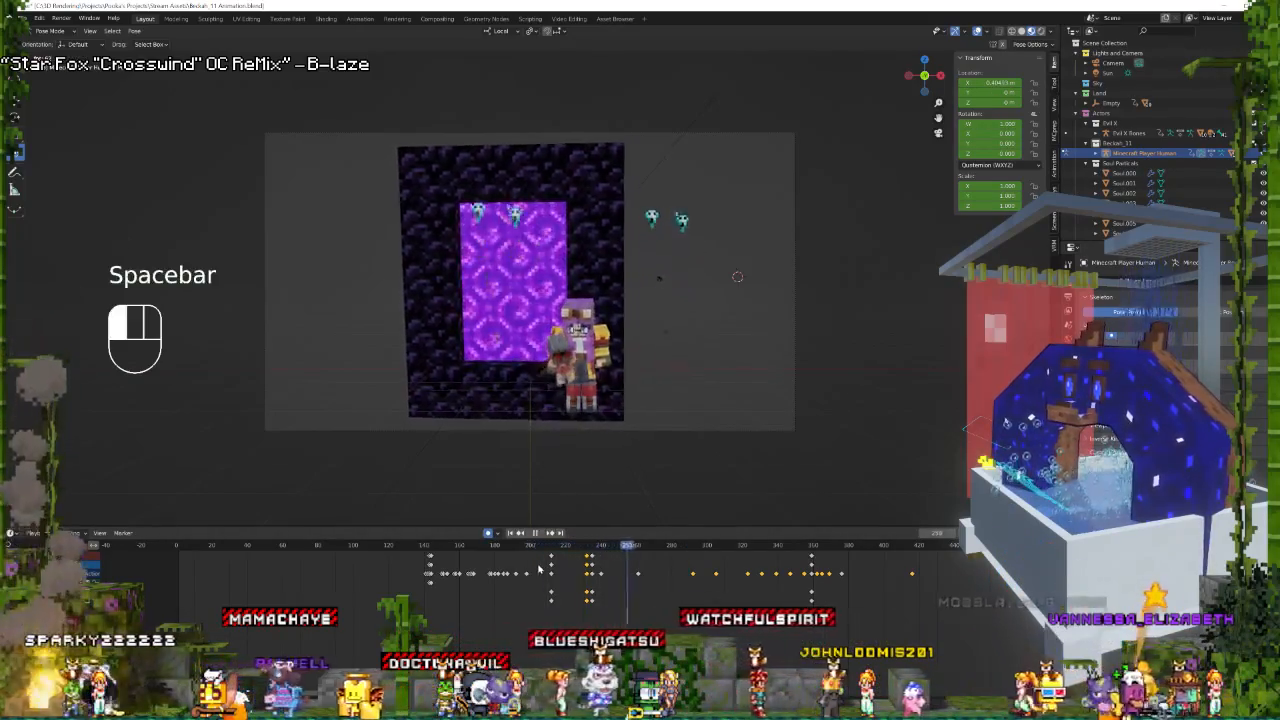
pyautogui.press('space')
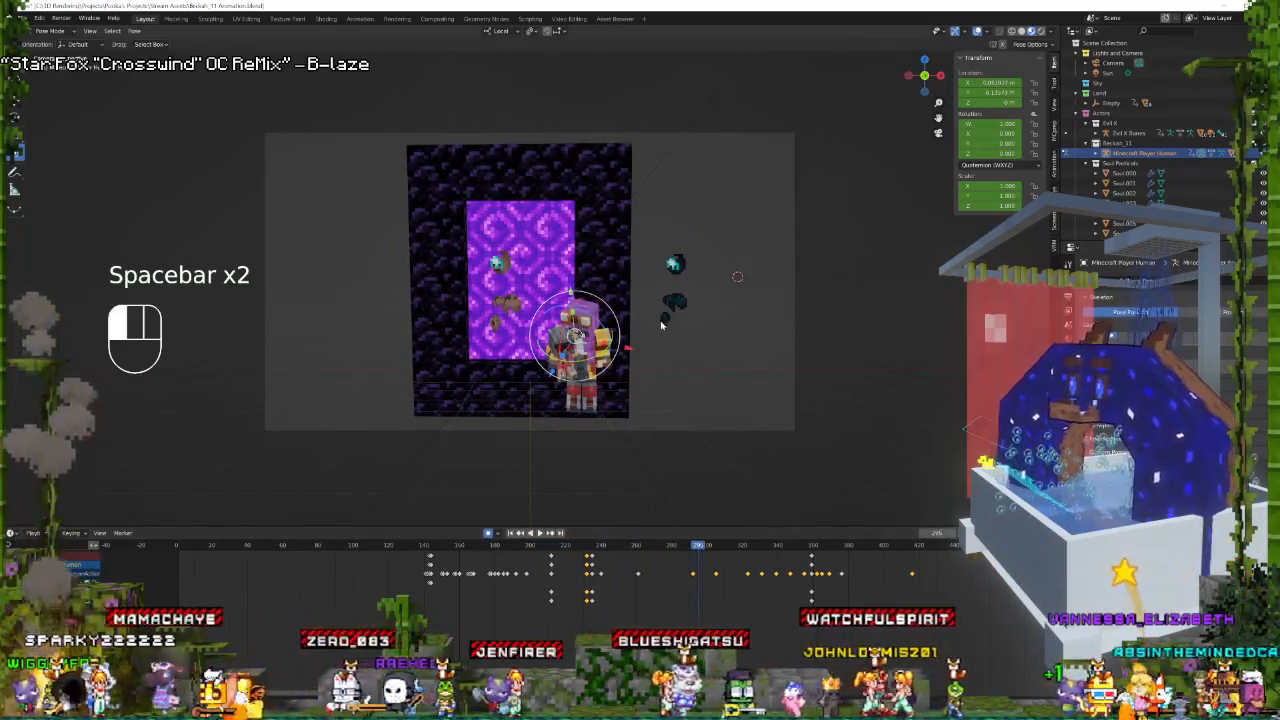
pyautogui.press('i')
pyautogui.press('KP_0')
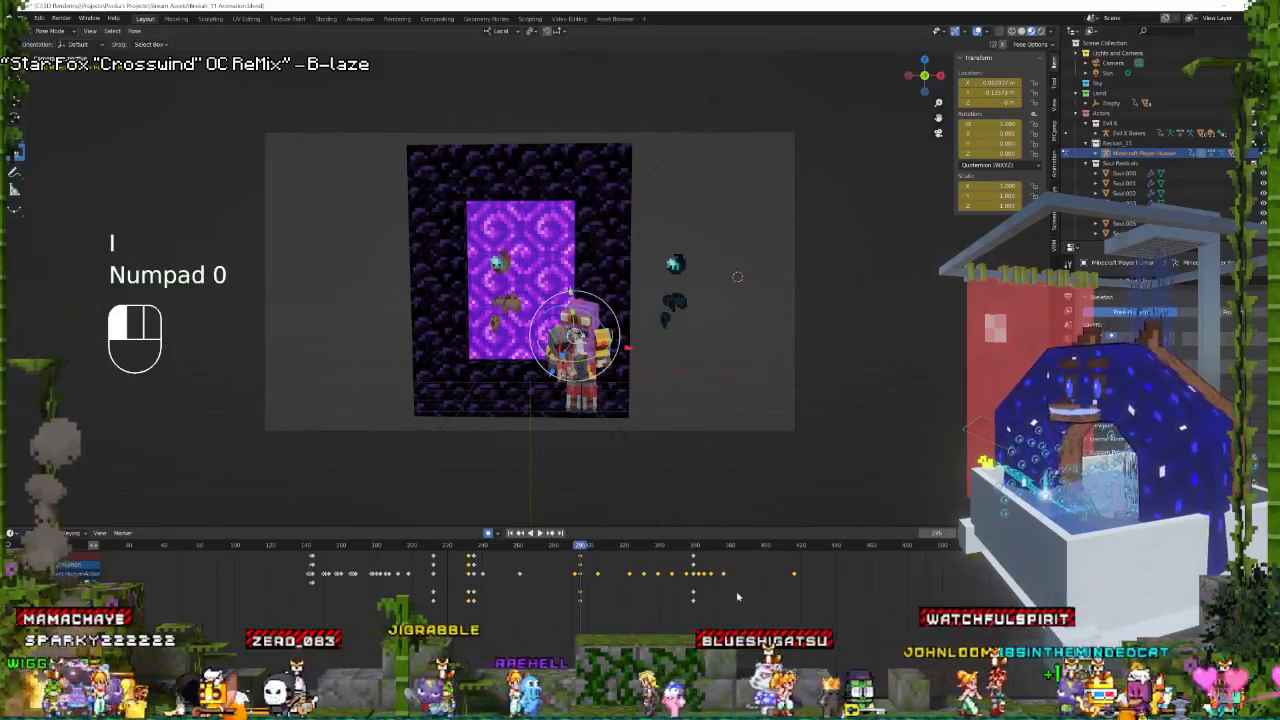
# Select the purple-hooded character's eye-control bone between the eyes and insert a Location, Rotation & Scale keyframe at frame 306.
pyautogui.press('space')
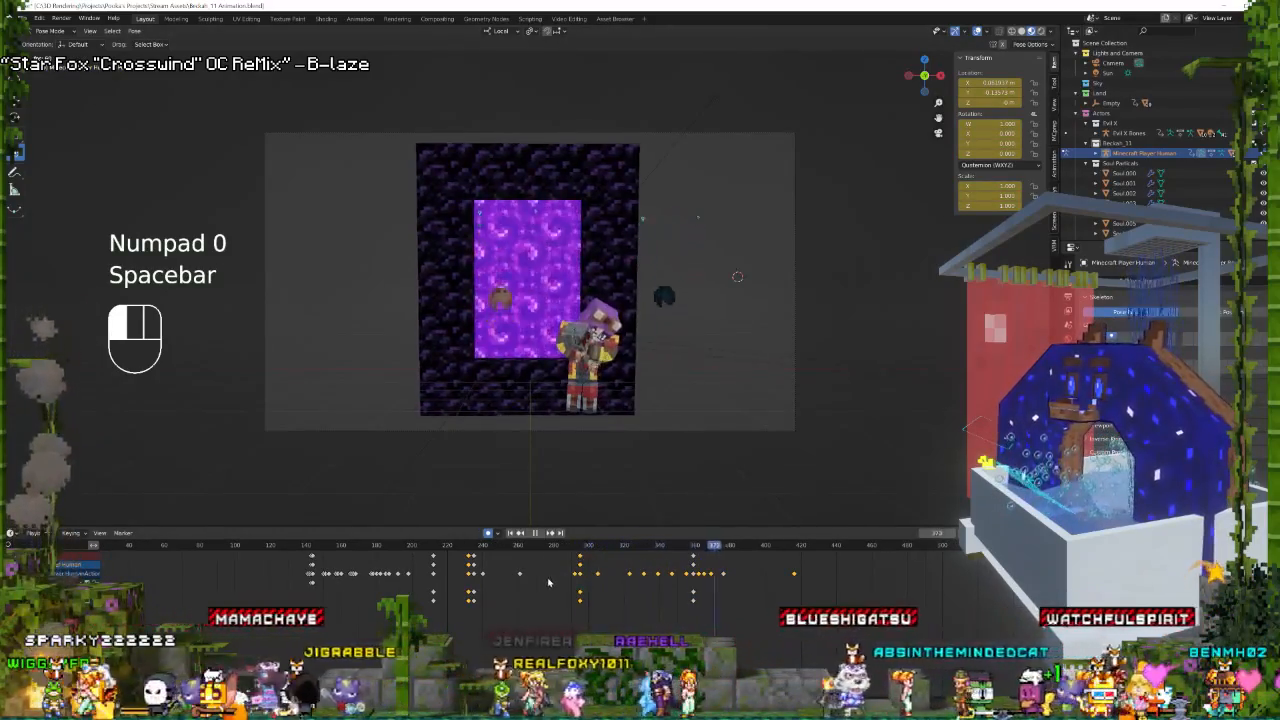
pyautogui.press('space')
pyautogui.click(600, 334)
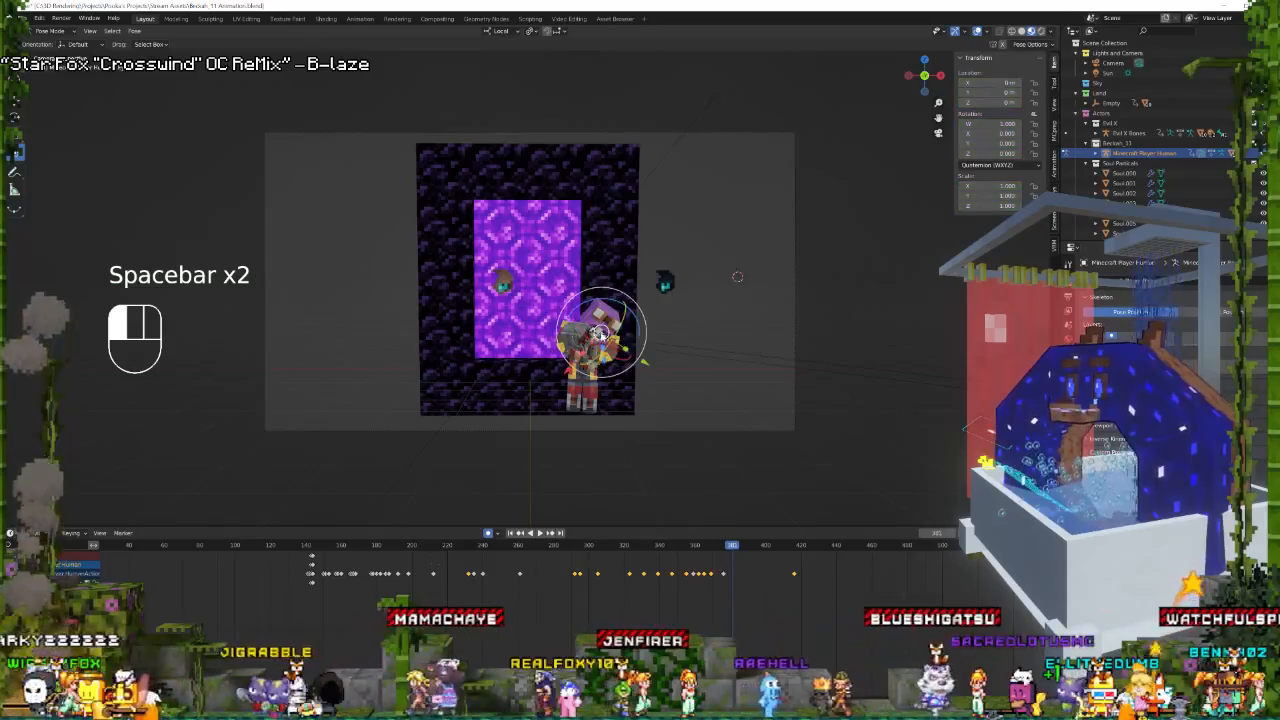
pyautogui.press('KP_Decimal')
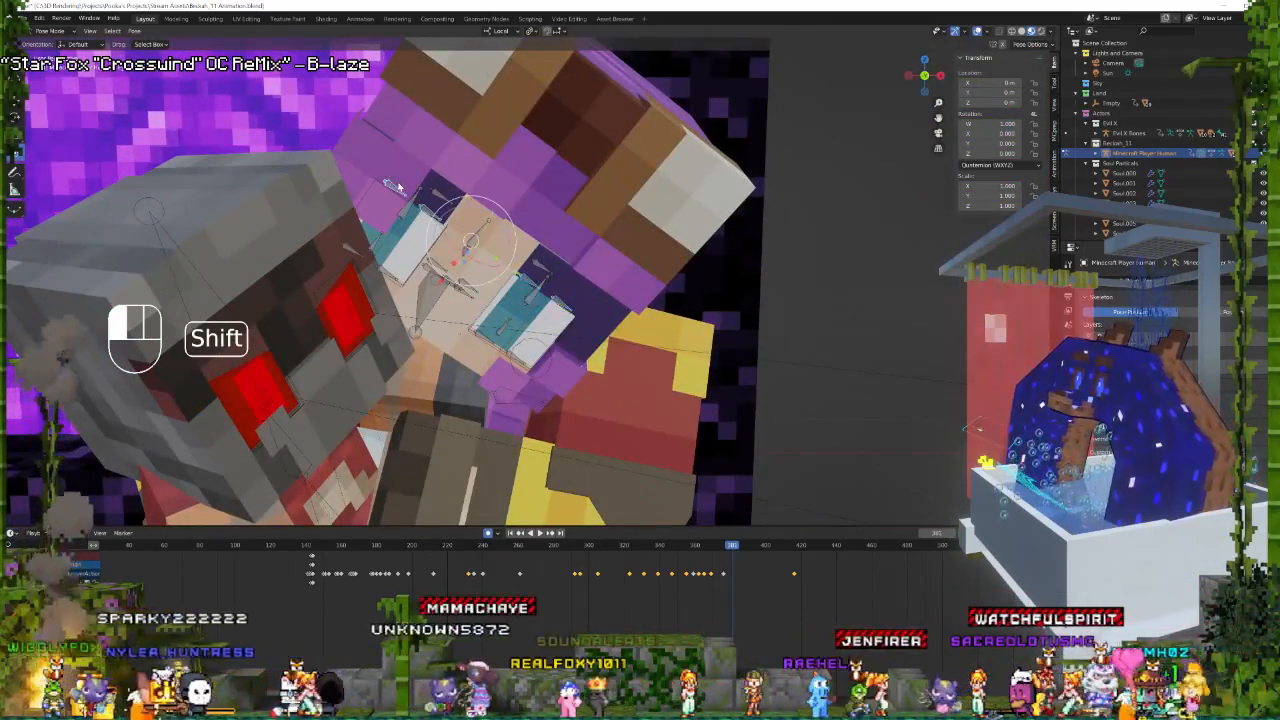
pyautogui.press('space')
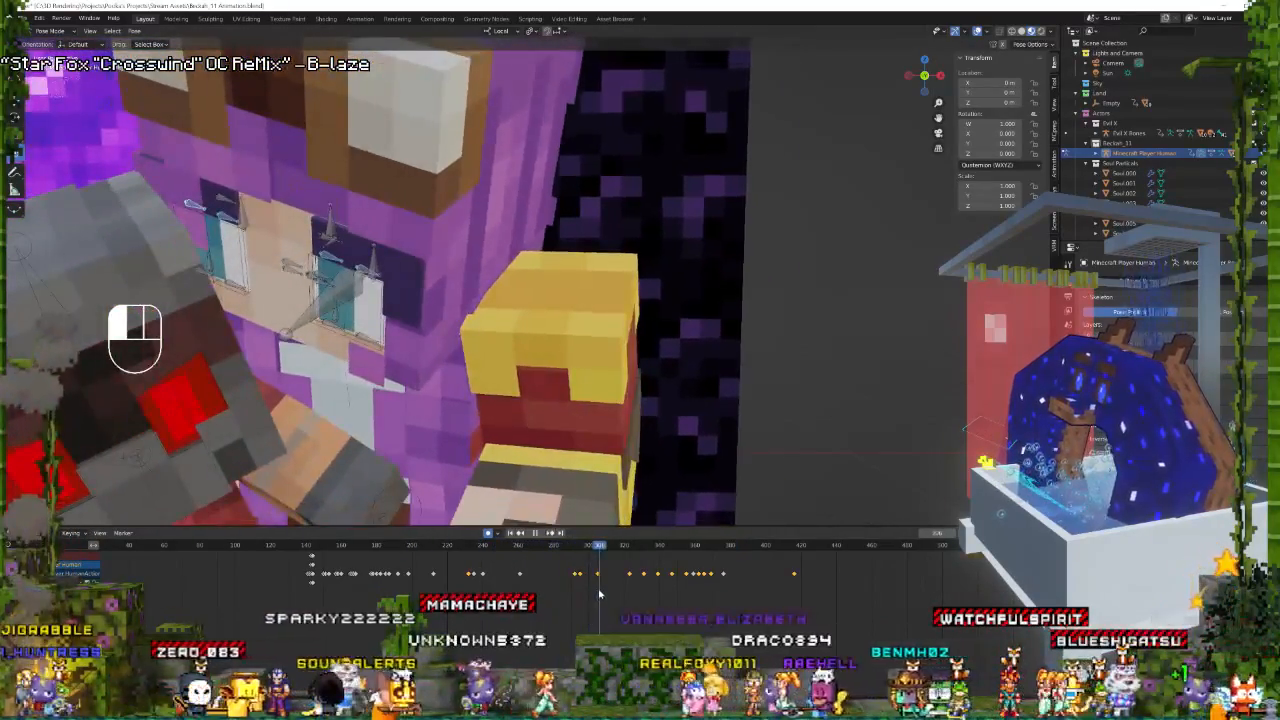
pyautogui.press('i')
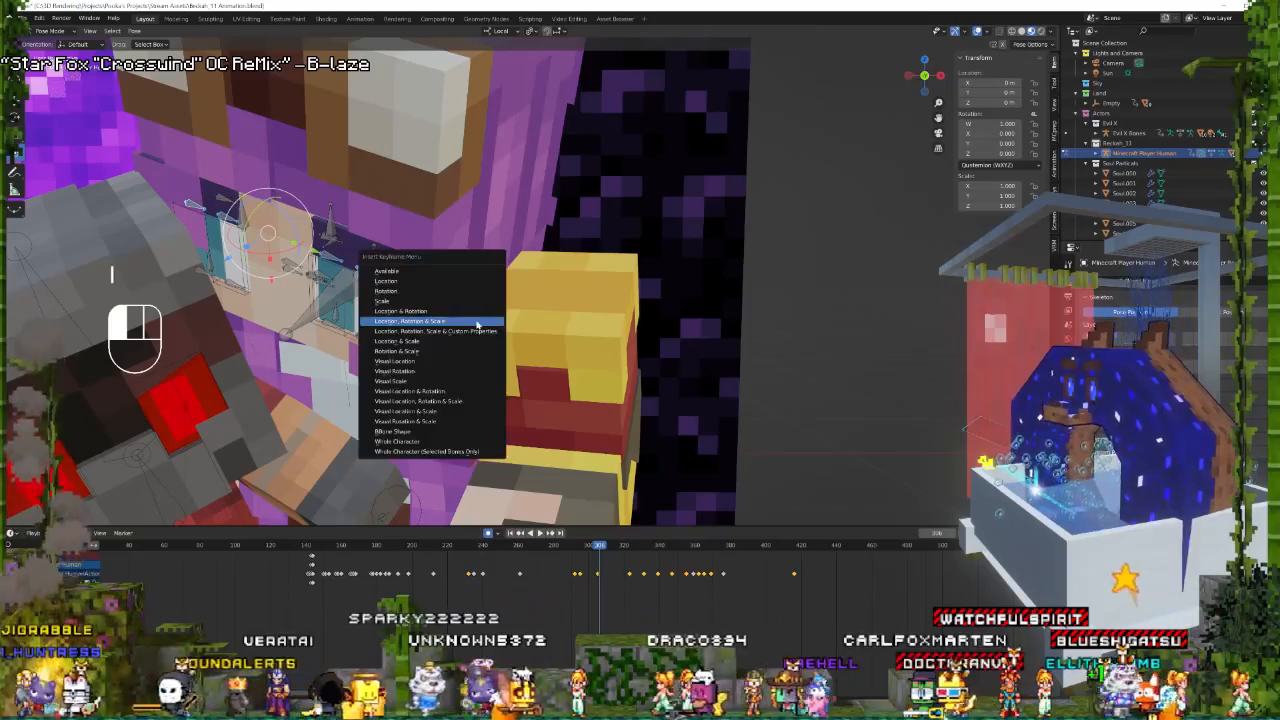
pyautogui.click(480, 327)
# At frame 324, shift the eye-control bone along its local X axis, and replay the eye movement.
pyautogui.moveTo(604, 588); pyautogui.dragTo(629, 535)
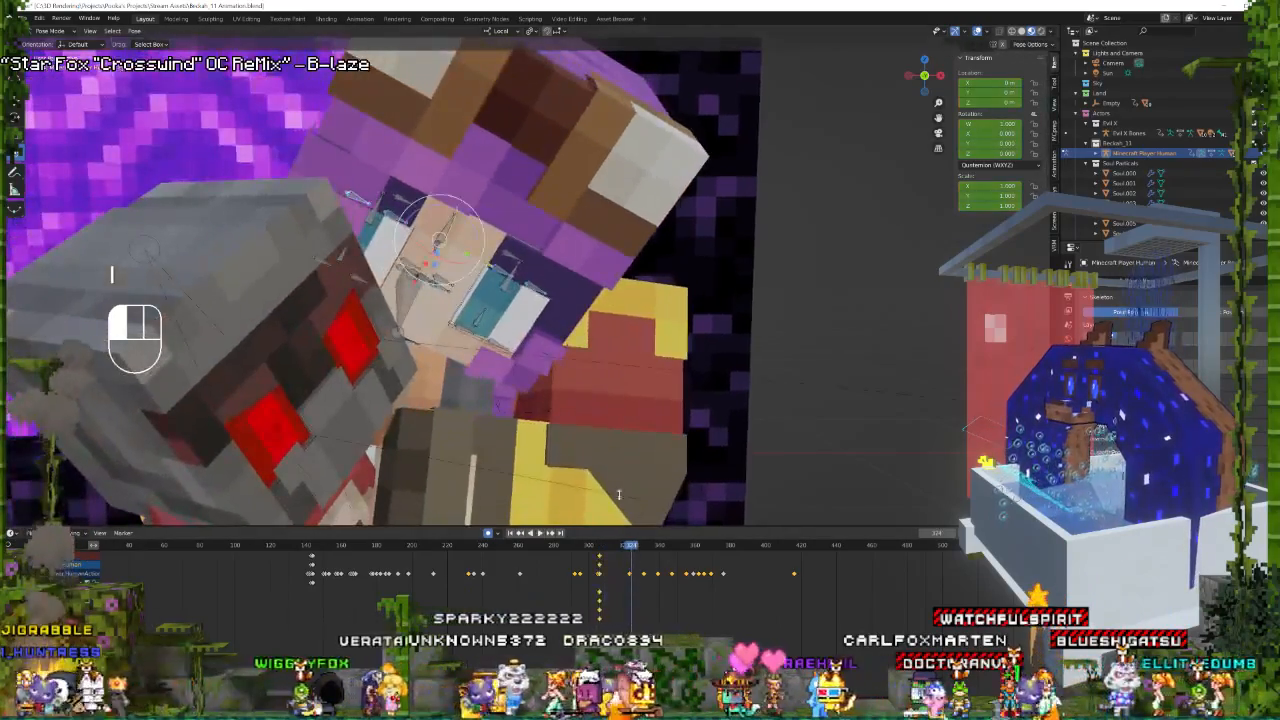
pyautogui.moveTo(414, 283); pyautogui.dragTo(405, 291)
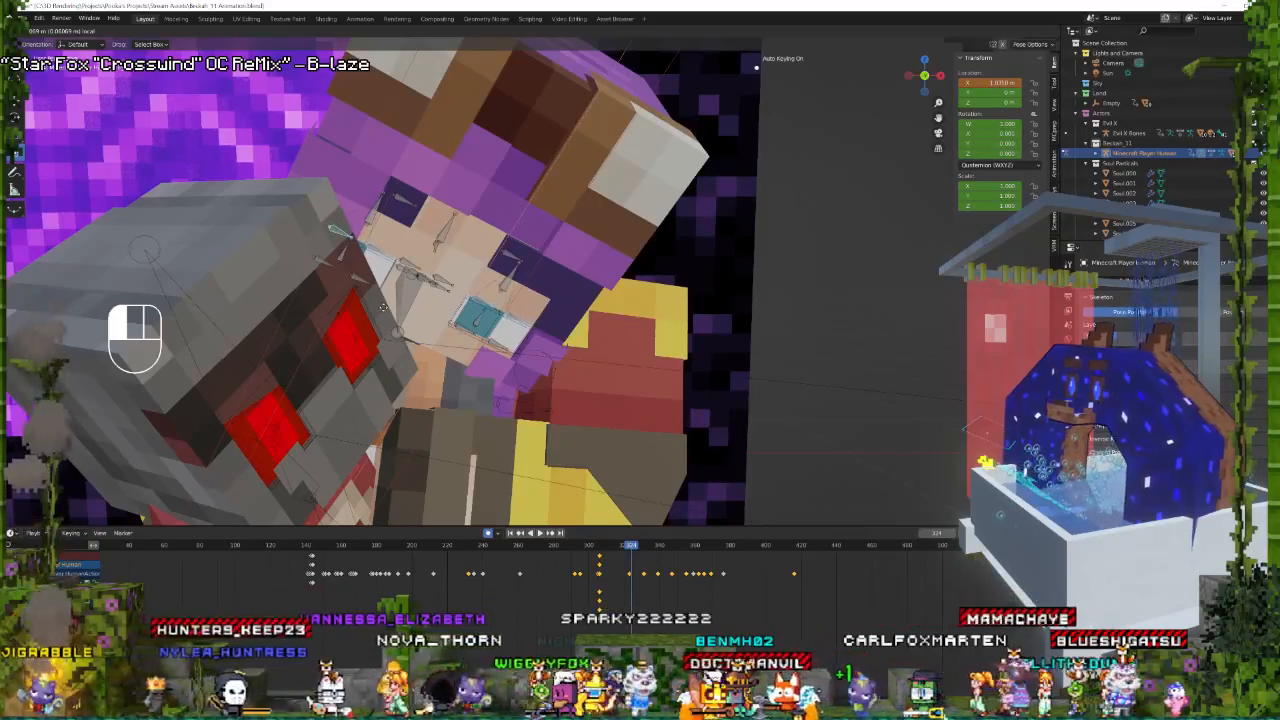
pyautogui.click(385, 306)
pyautogui.press('space')
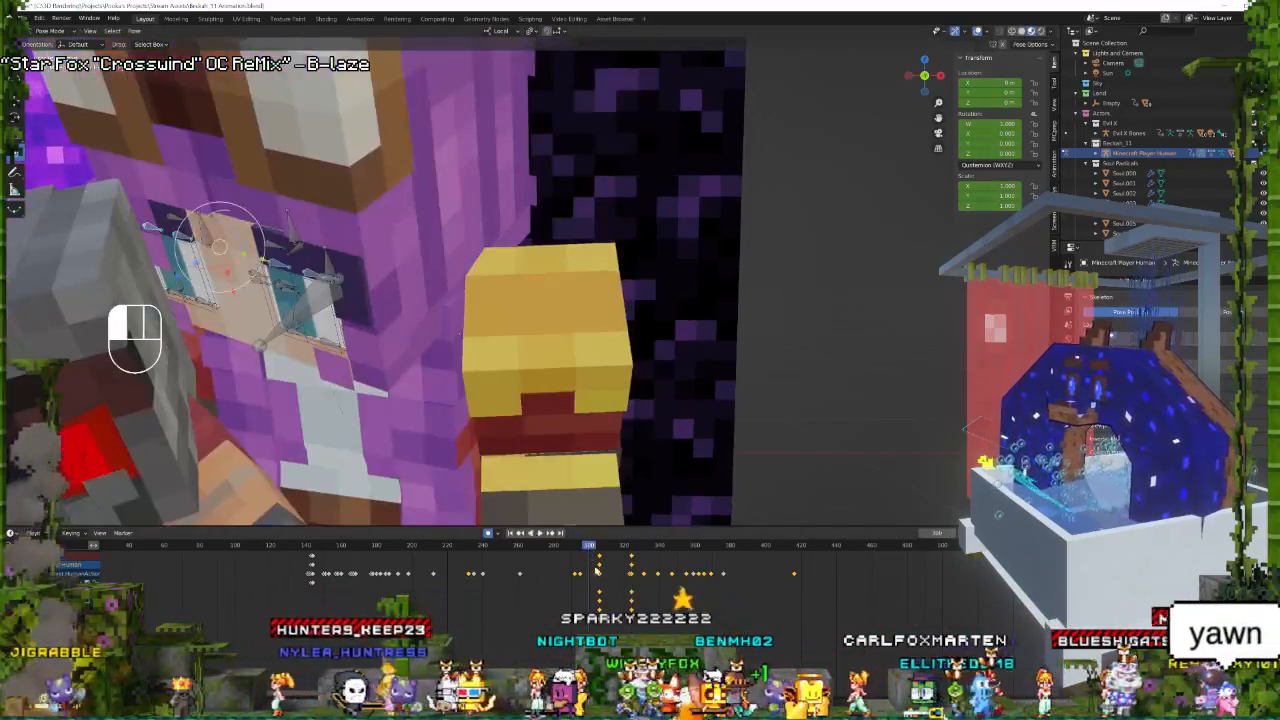
pyautogui.press('space')
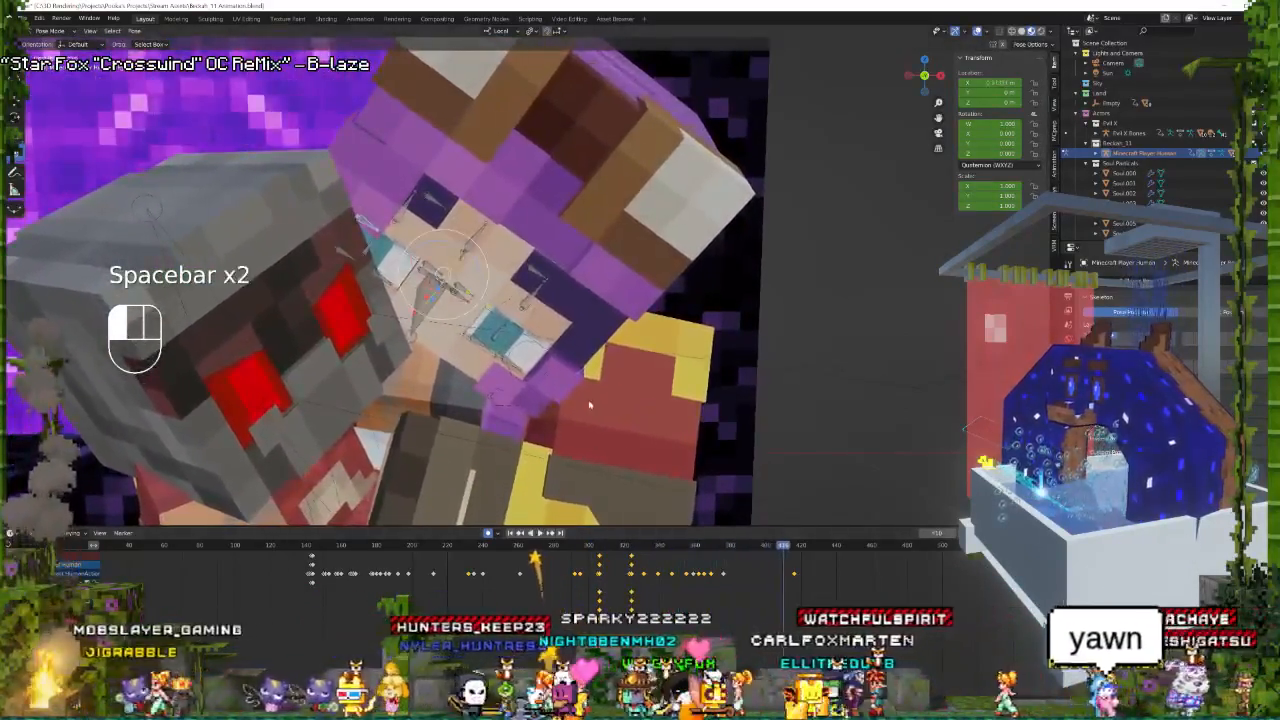
# Switch to Object Mode, select the pupil mesh and insert a location, rotation and scale keyframe at frame 309.
pyautogui.hotkey('ctrl', 'Tab')
pyautogui.click(490, 325)
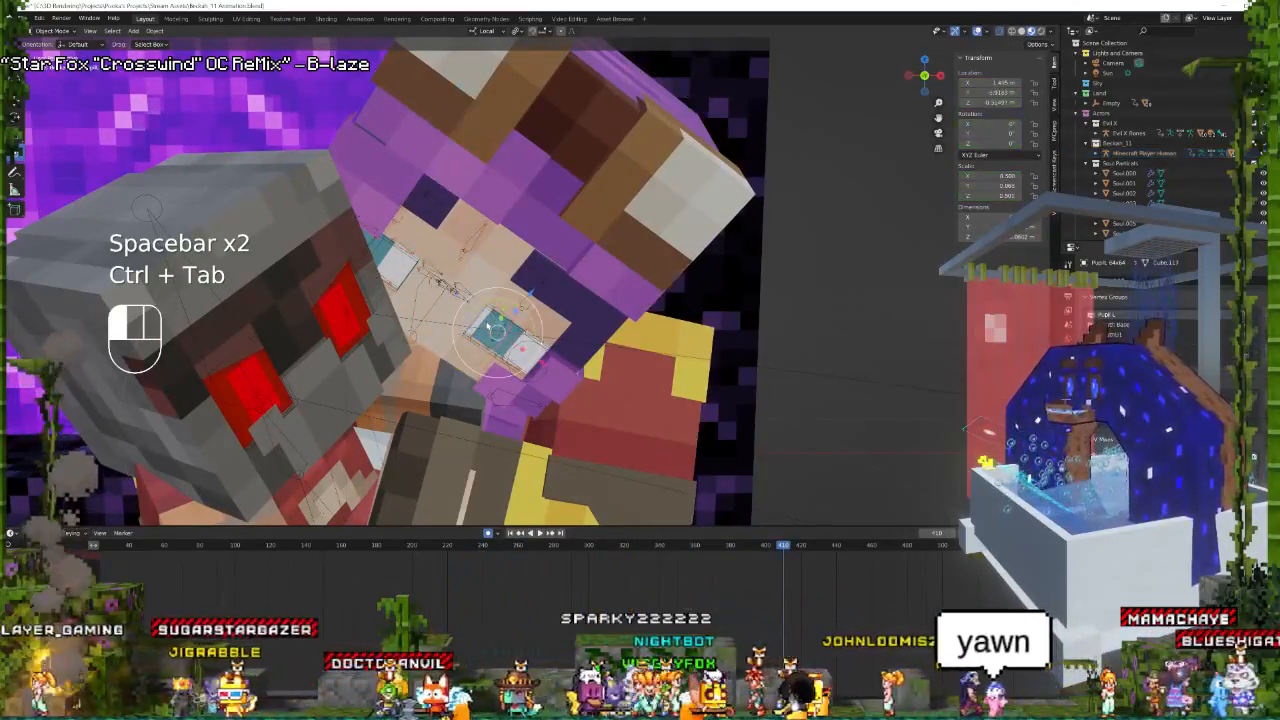
pyautogui.moveTo(497, 606); pyautogui.dragTo(604, 608)
pyautogui.press('i')
pyautogui.click(508, 303)
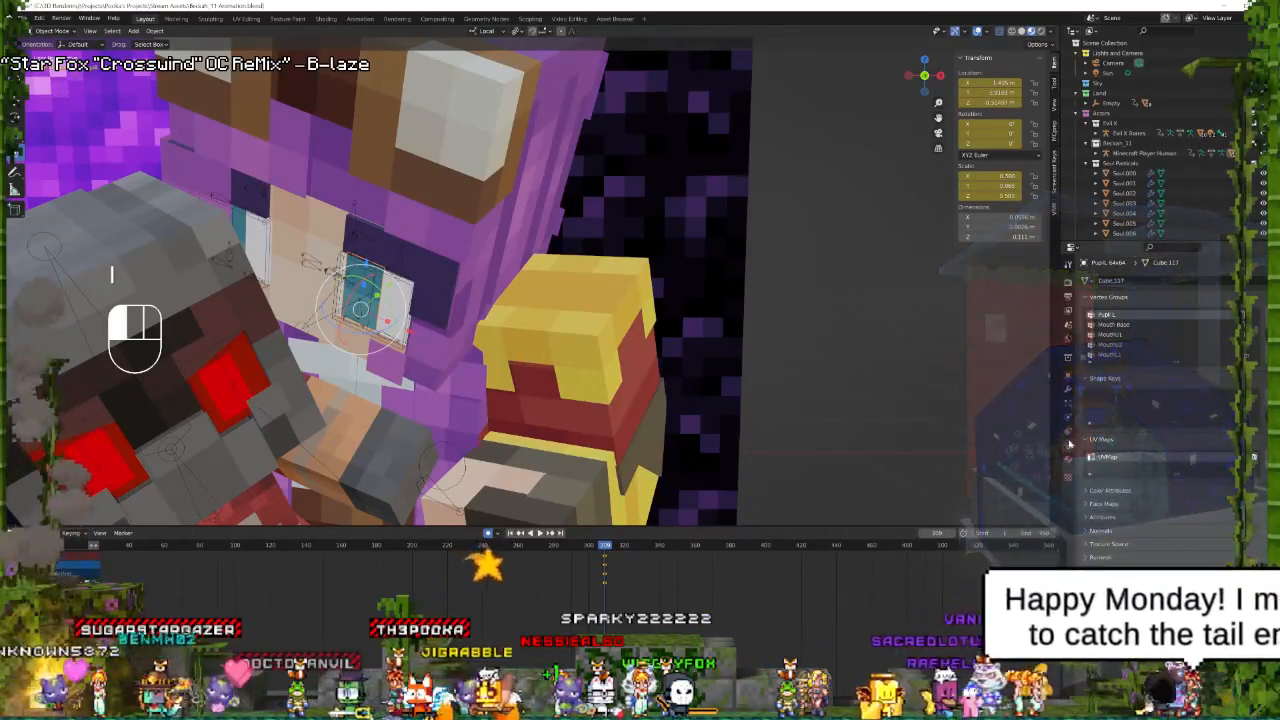
# Open the pupil's material settings, review the eye movement in playback and keyframe a red pupil colour at frame 367.
pyautogui.click(1069, 460)
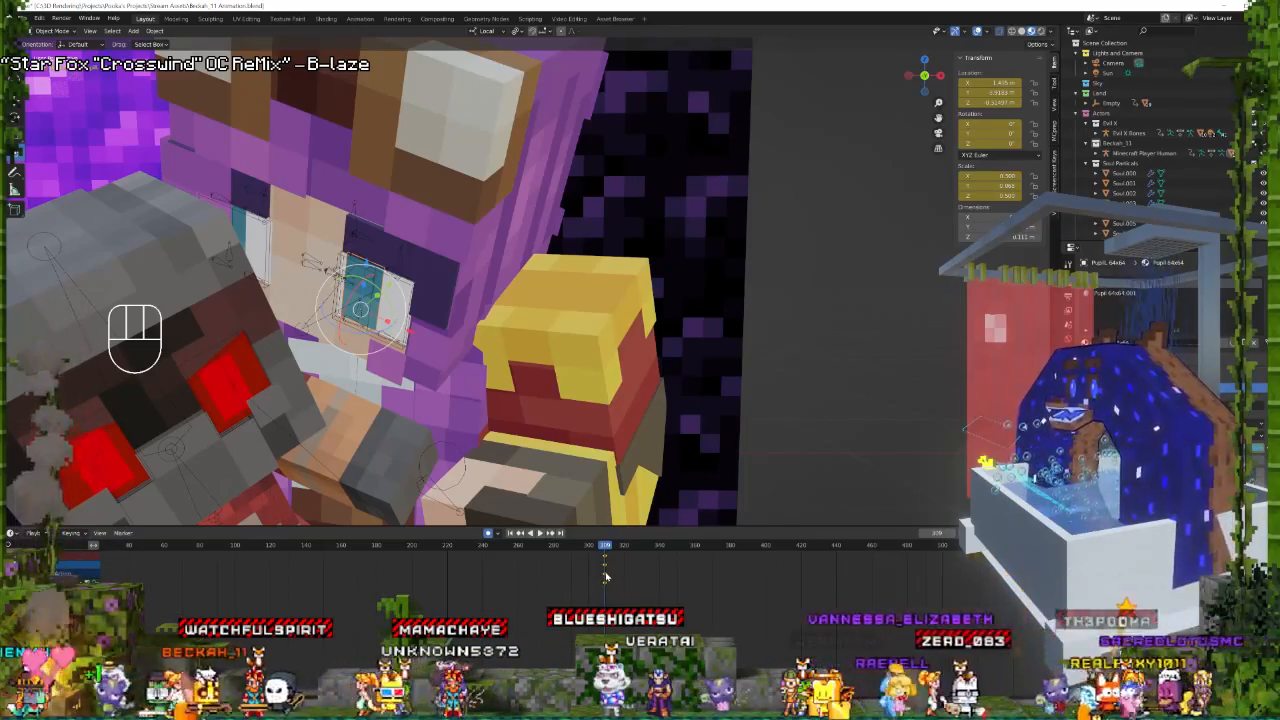
pyautogui.press('space')
pyautogui.press('space')
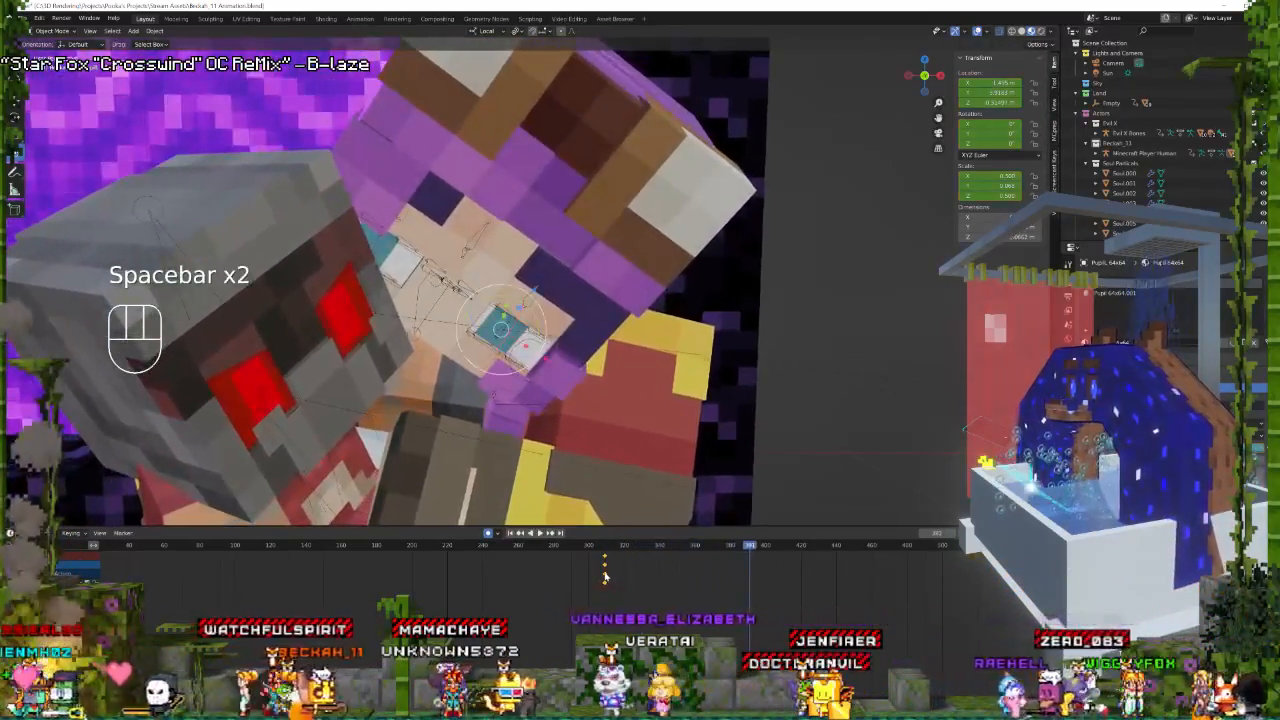
pyautogui.press('space')
pyautogui.press('space')
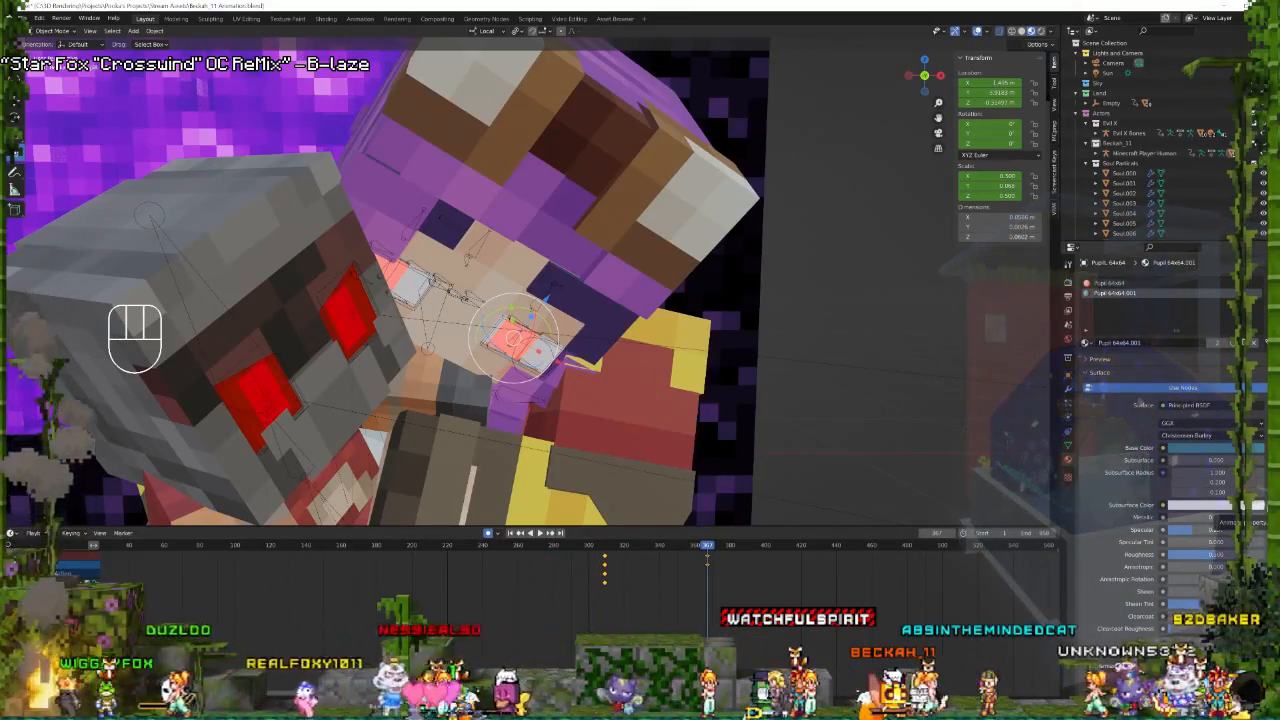
# Check the pupil's colour change by stepping between its keyframes at frames 309 and 367 and replaying the section.
pyautogui.click(524, 534)
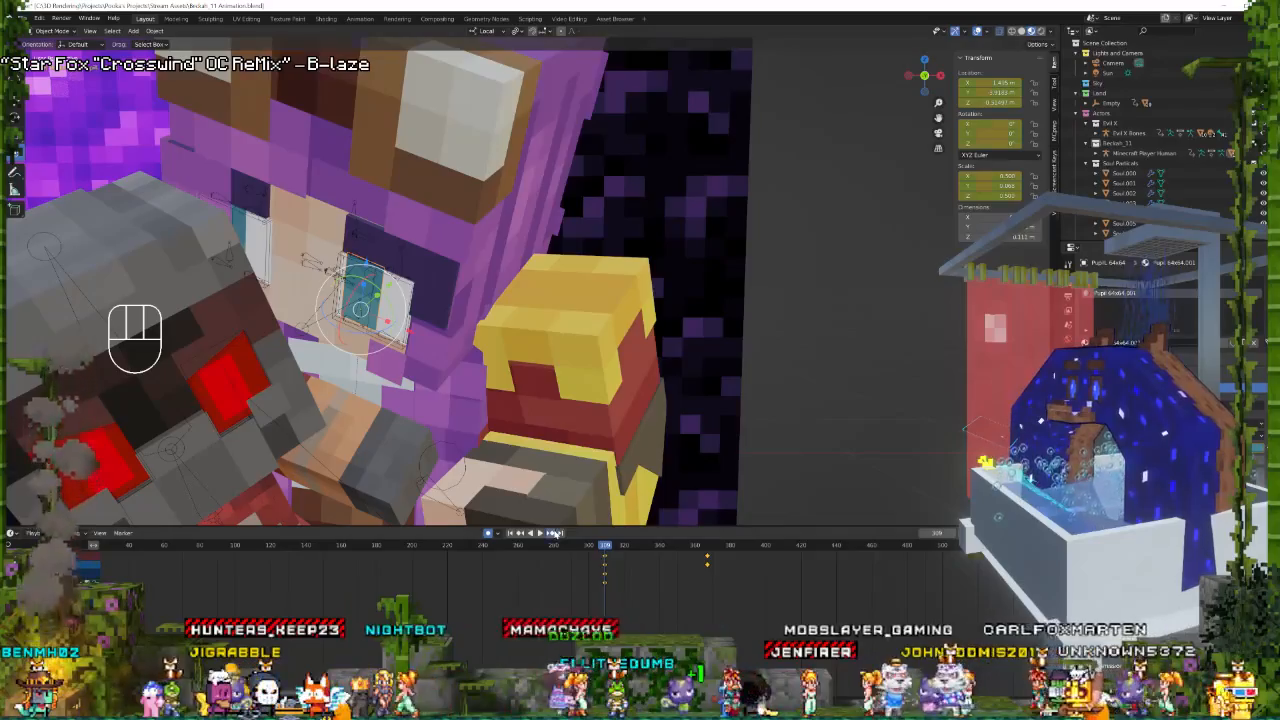
pyautogui.click(553, 533)
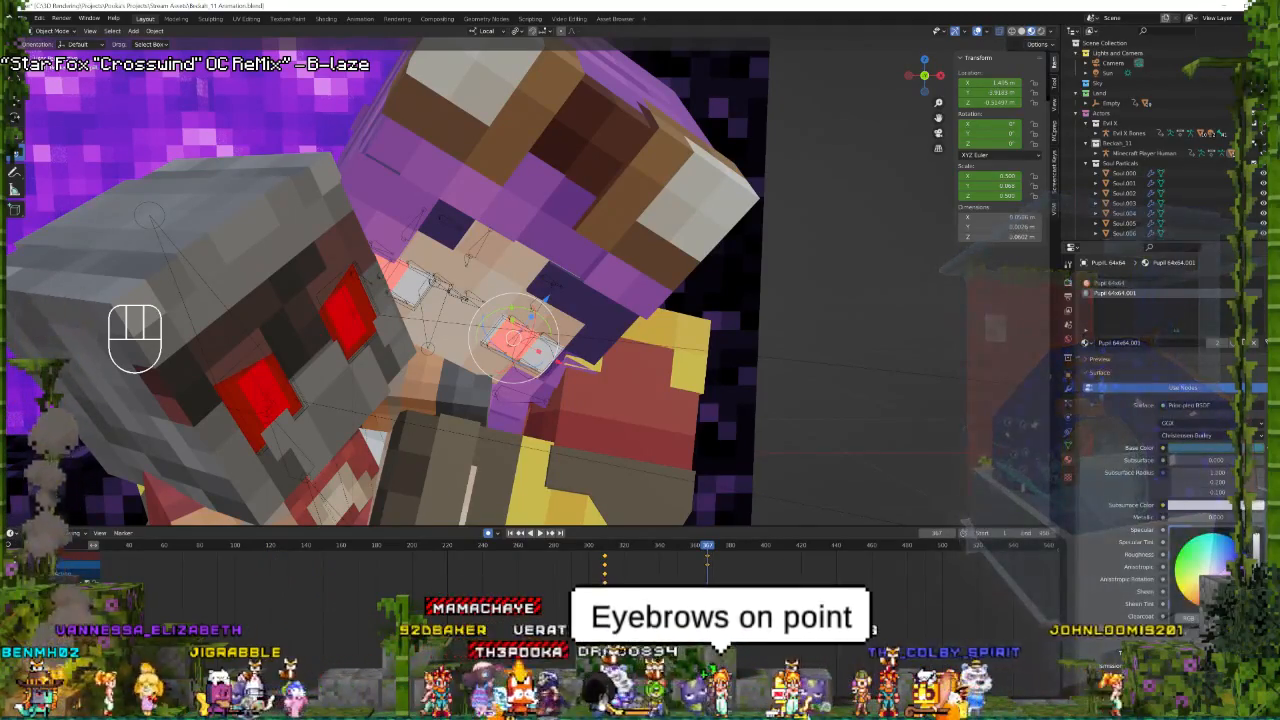
pyautogui.press('ctrl')
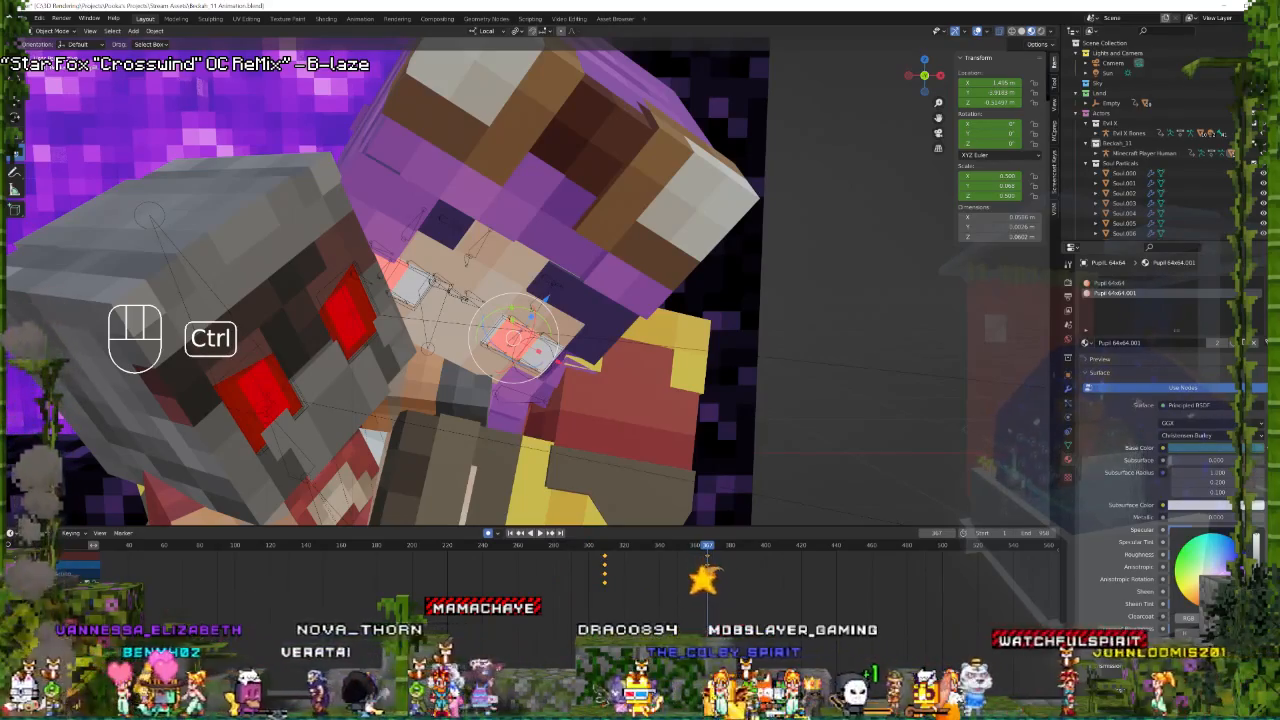
pyautogui.press('ctrl')
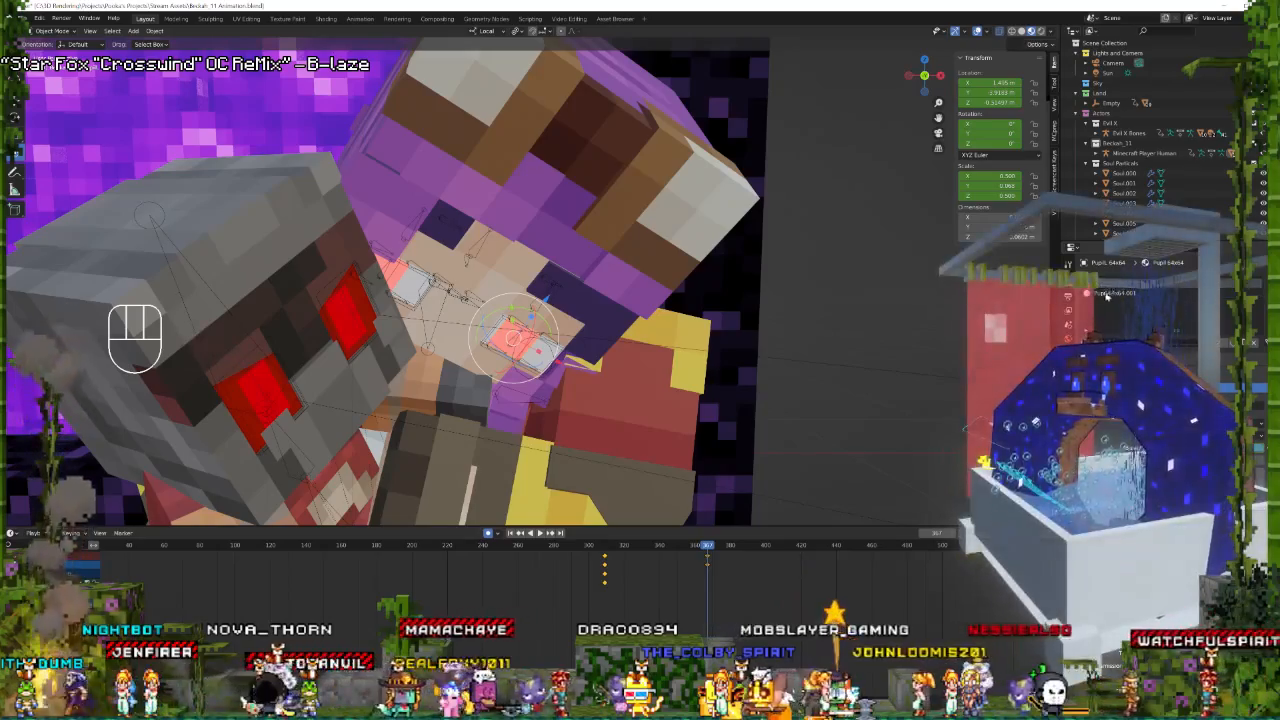
pyautogui.press('space')
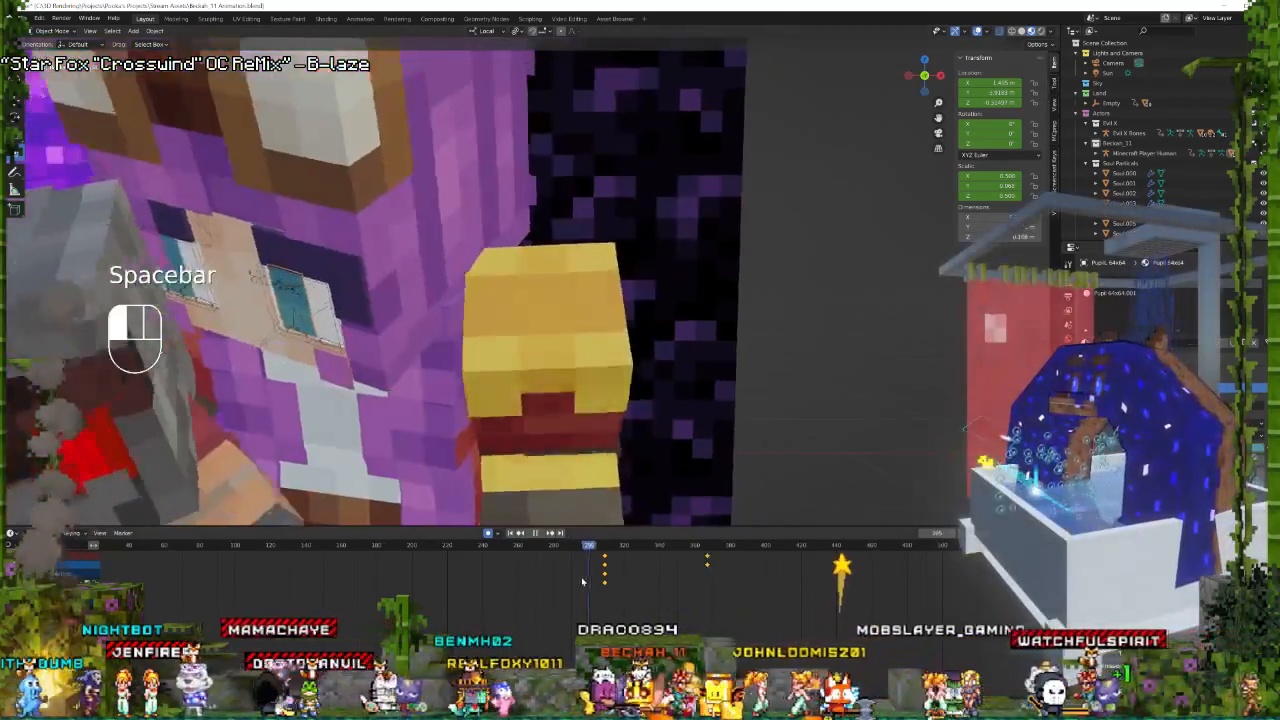
pyautogui.press('space')
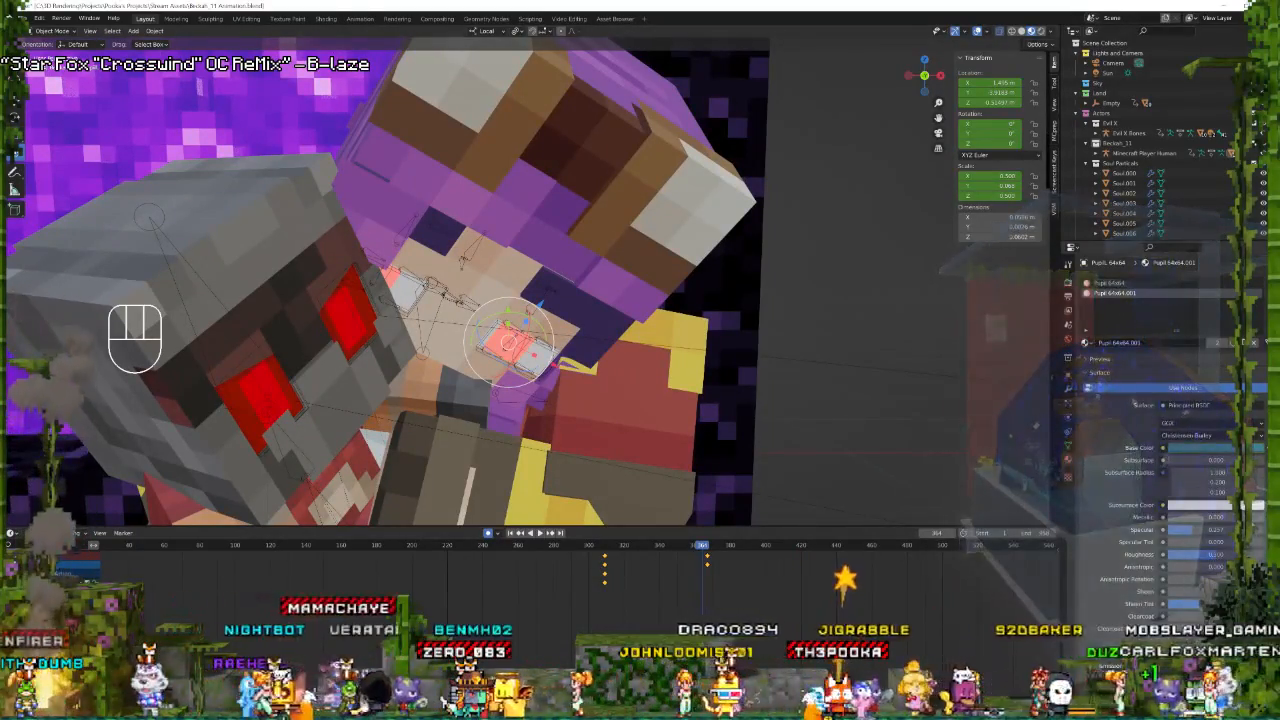
pyautogui.moveTo(702, 546); pyautogui.dragTo(708, 547)
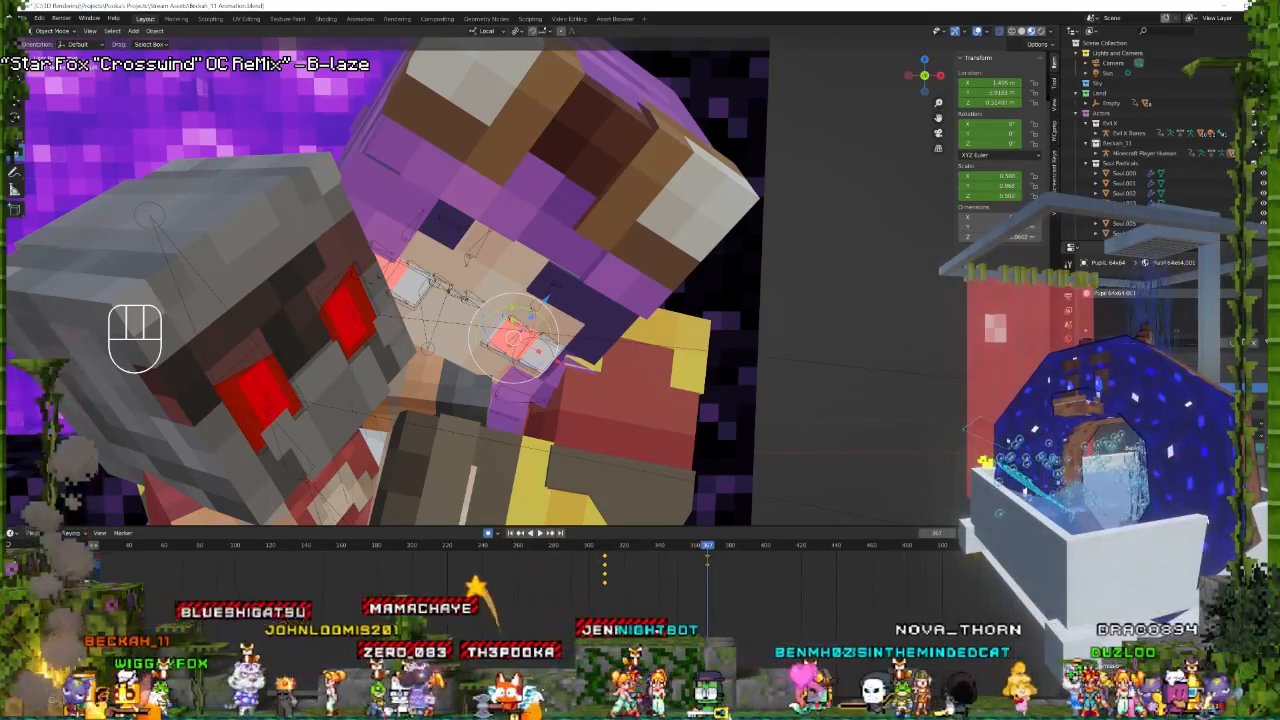
pyautogui.press('Down')
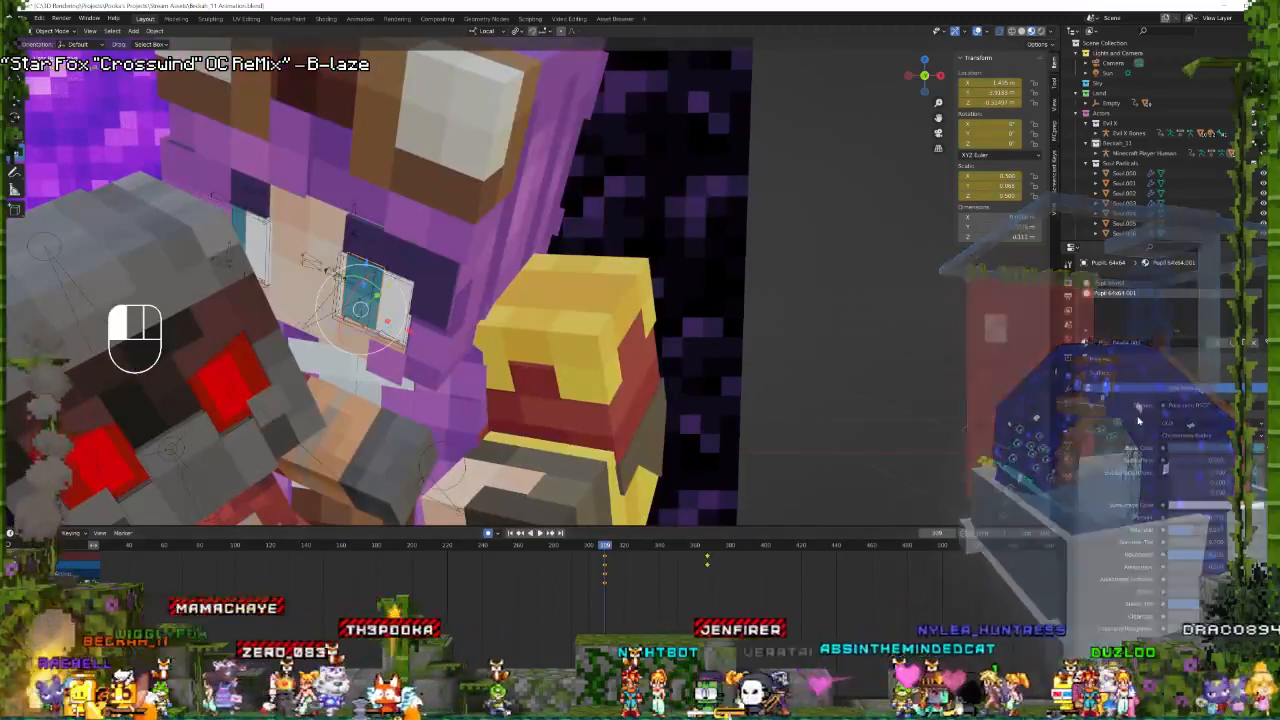
pyautogui.press('space')
pyautogui.press('space')
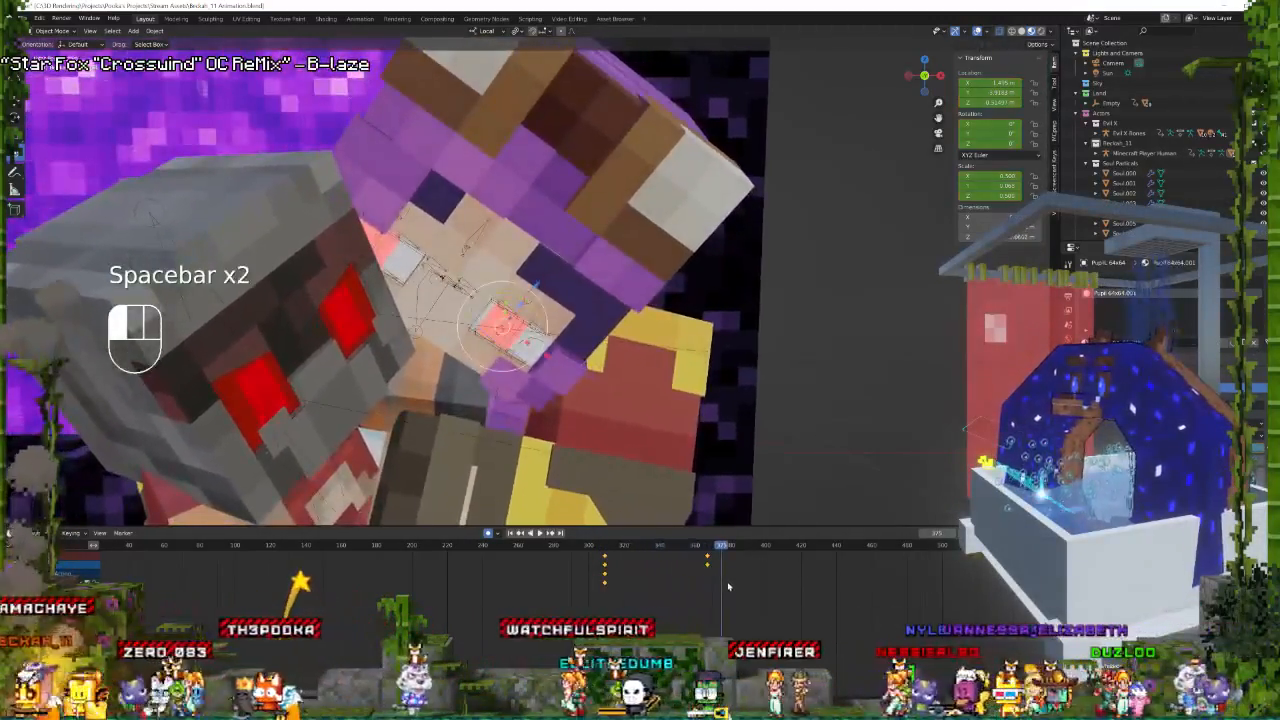
pyautogui.press('Down')
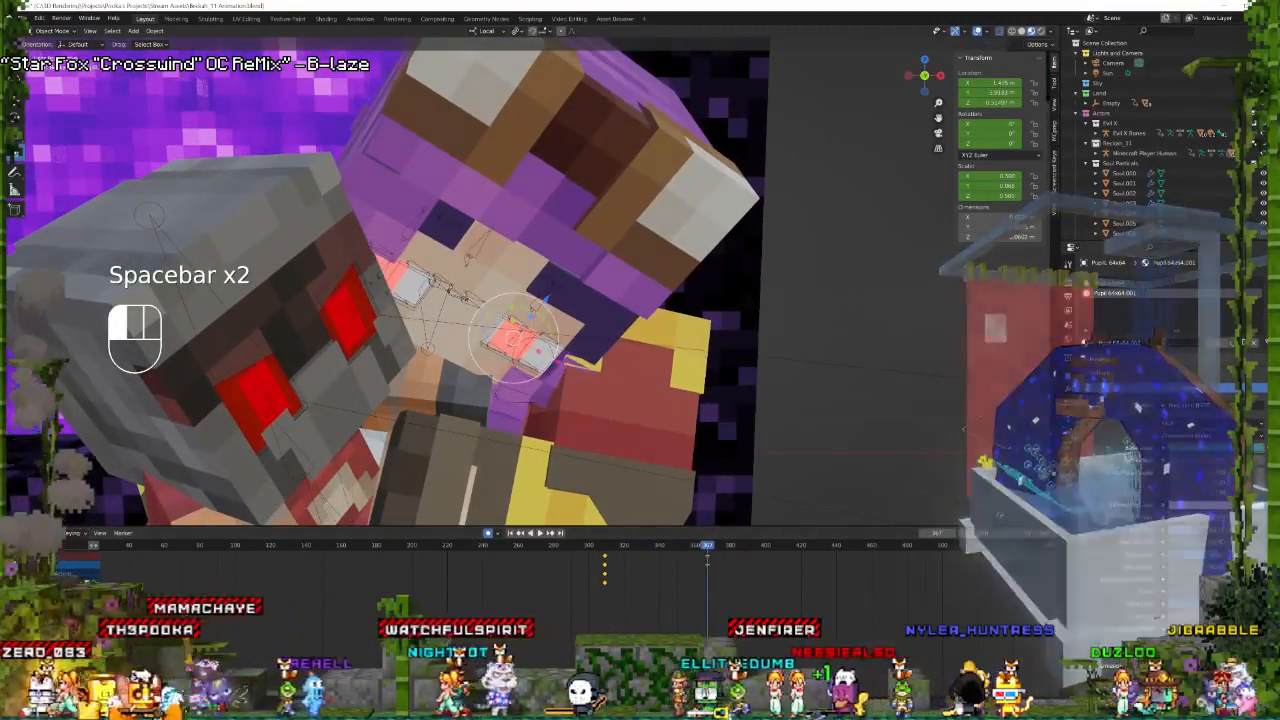
# At frame 367, set the Base Color of the Pupil 64x64.001 material to red, and replay the colour change.
pyautogui.click(1213, 678)
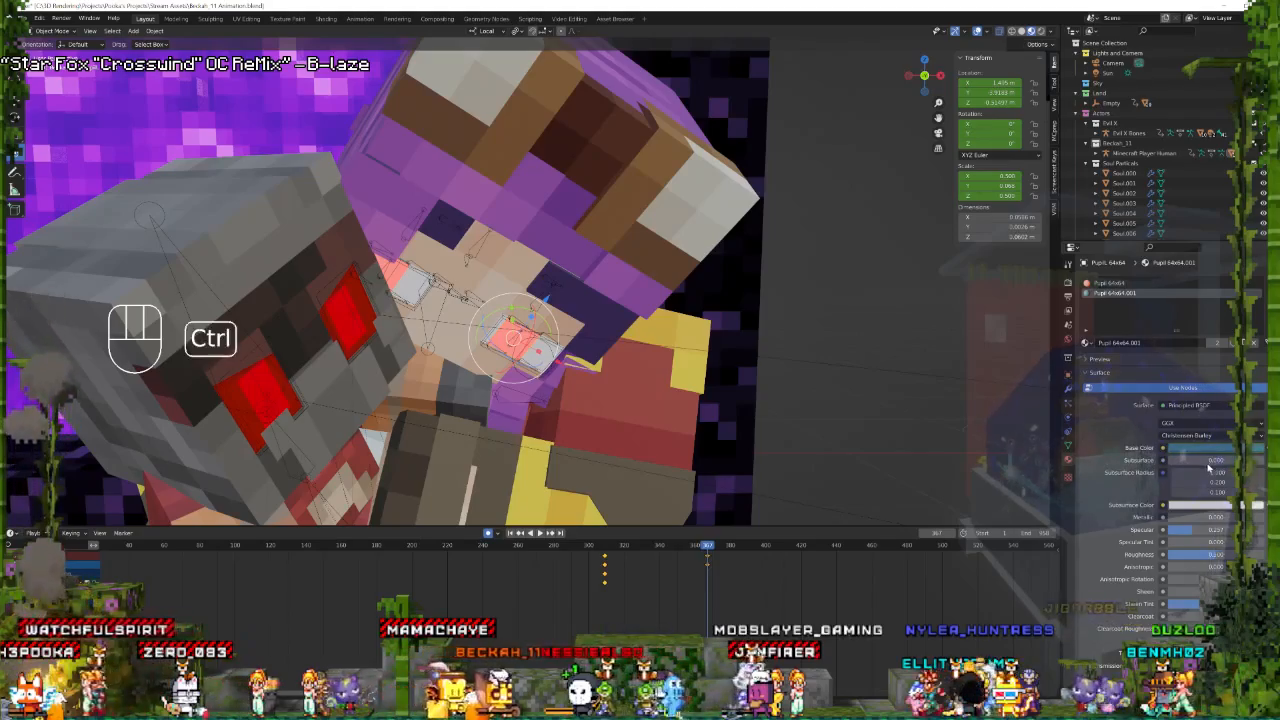
pyautogui.hotkey('ctrl', 'z')
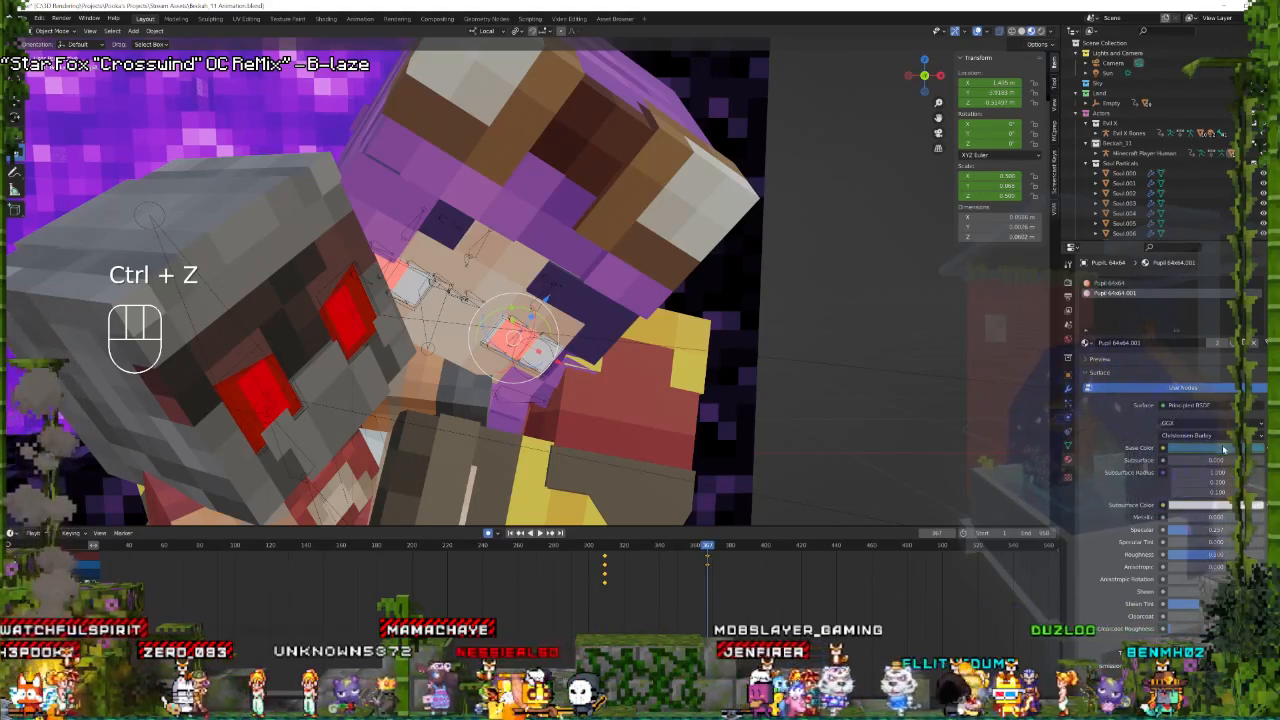
pyautogui.click(1223, 447)
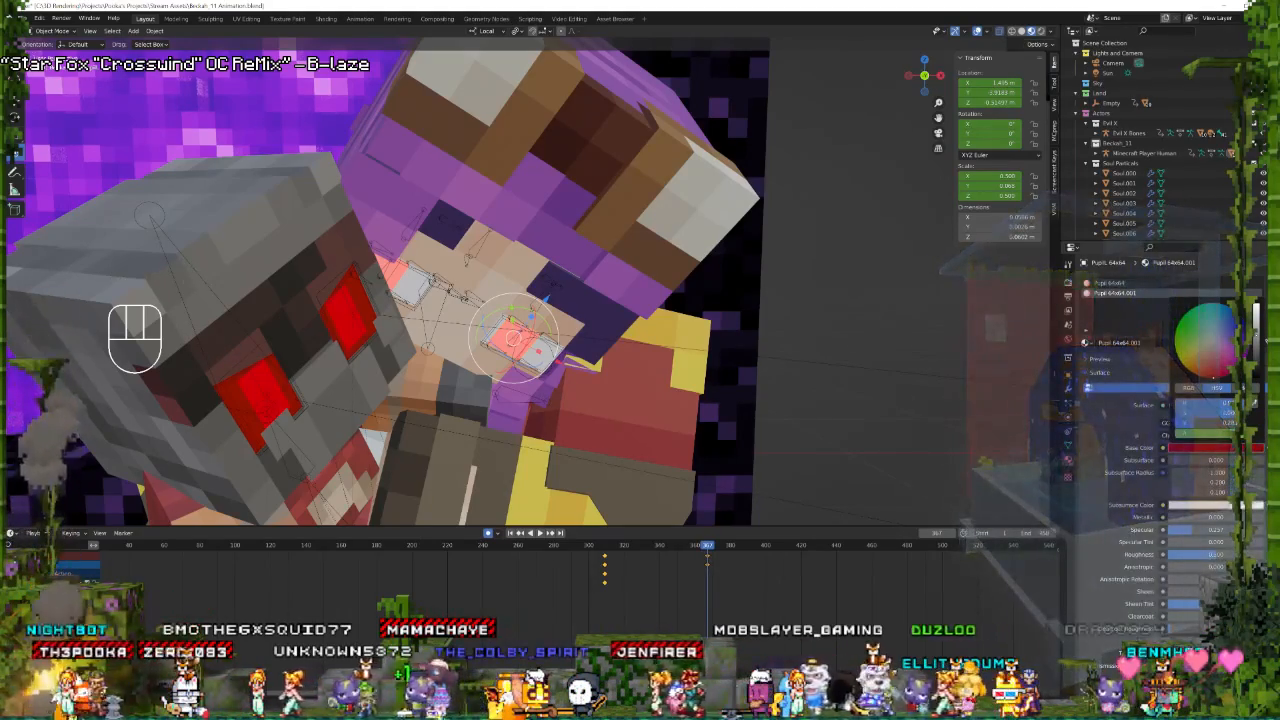
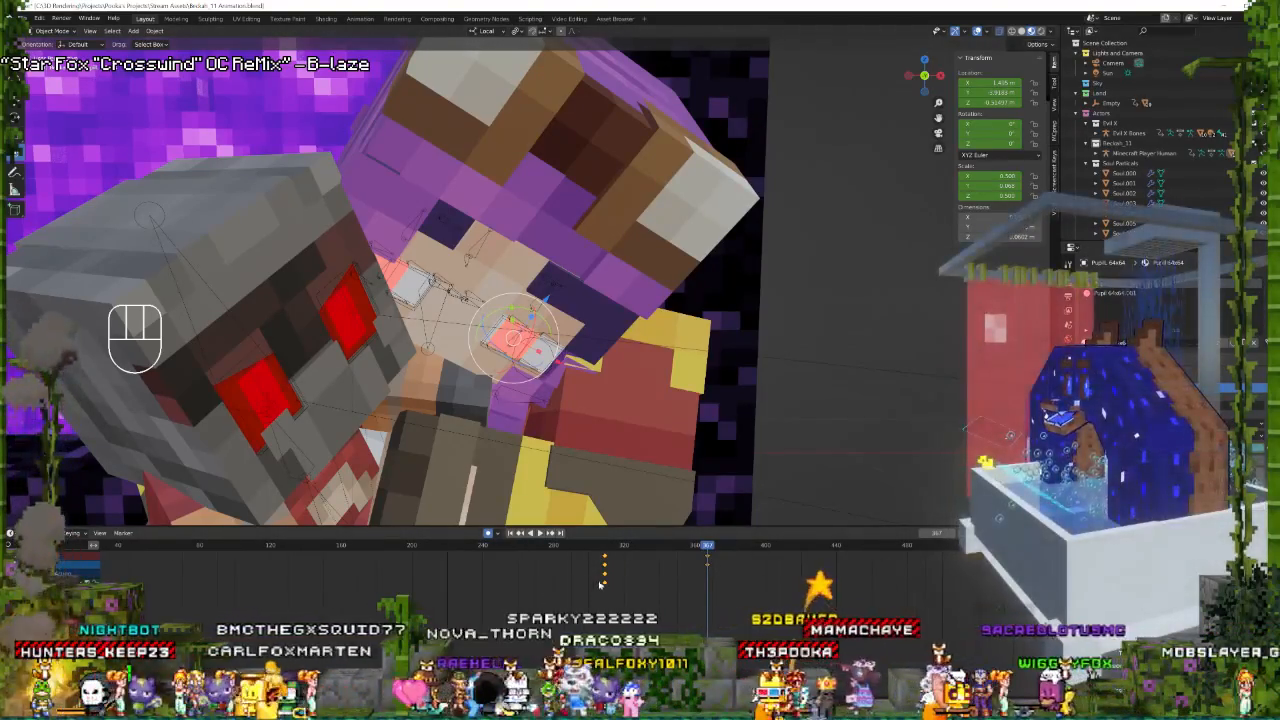
pyautogui.press('space')
pyautogui.press('space')
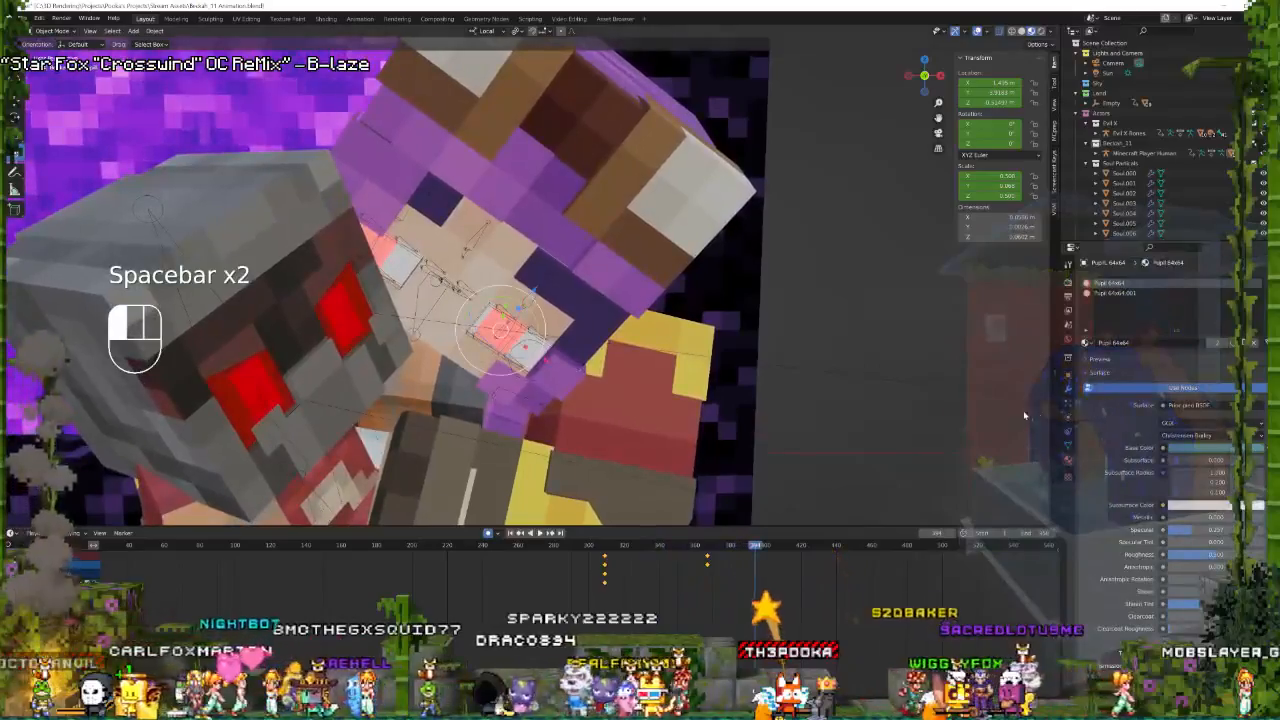
# Select the Face Hole L 64x64 mesh that carries the Eye Backing material behind the pupil.
pyautogui.hotkey('ctrl', 'Tab')
pyautogui.click(459, 336)
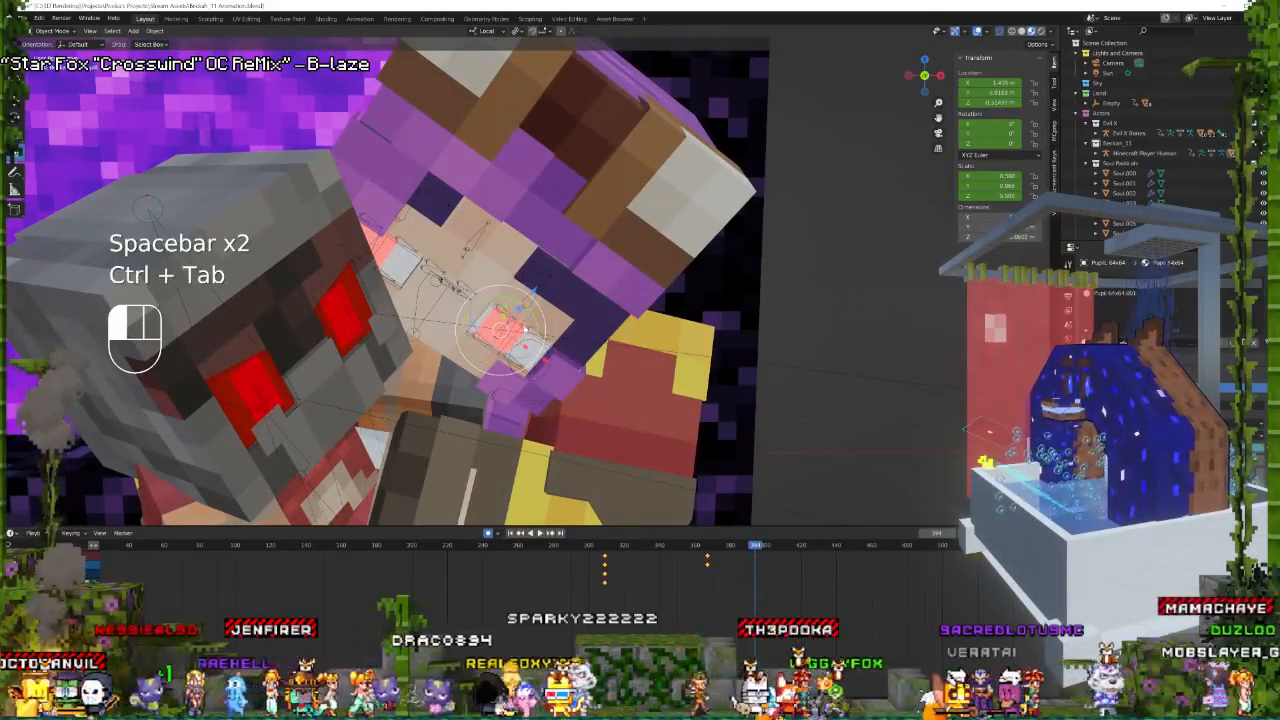
pyautogui.click(505, 328)
pyautogui.click(505, 328)
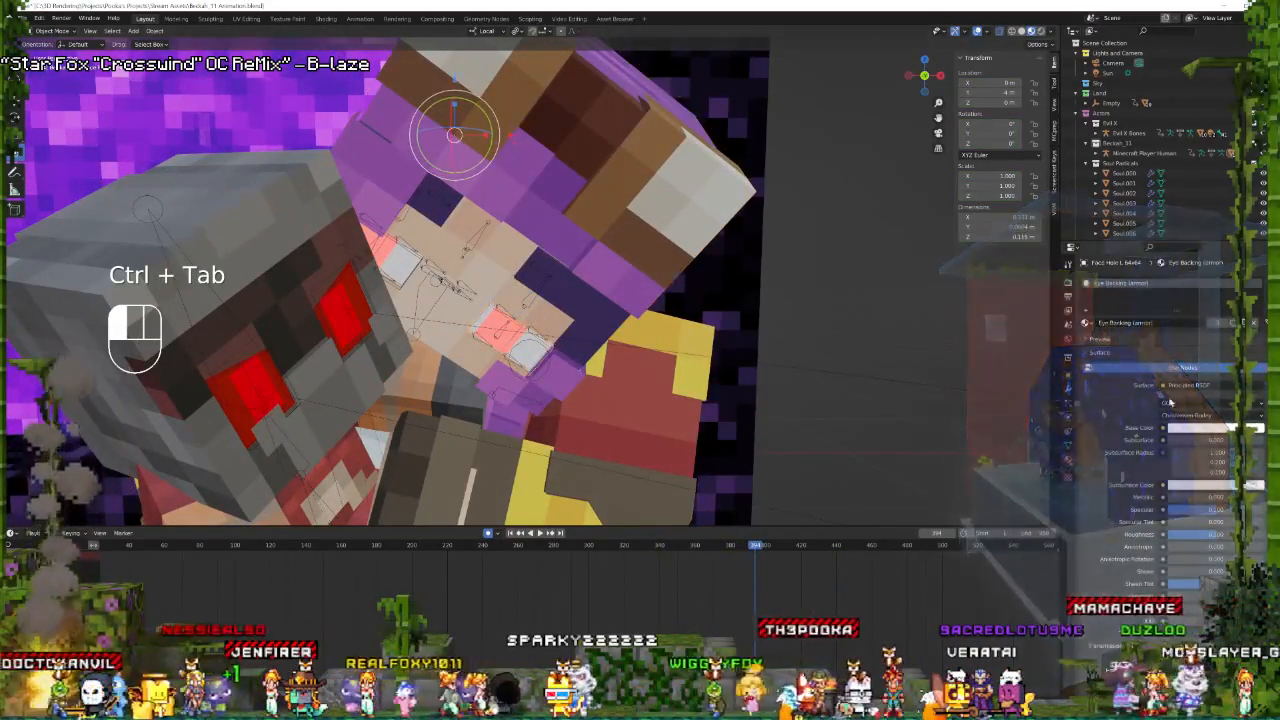
# Make the Eye Backing material single-user and keyframe it at frame 313, and play forward to frame 327.
pyautogui.moveTo(616, 549); pyautogui.dragTo(612, 577)
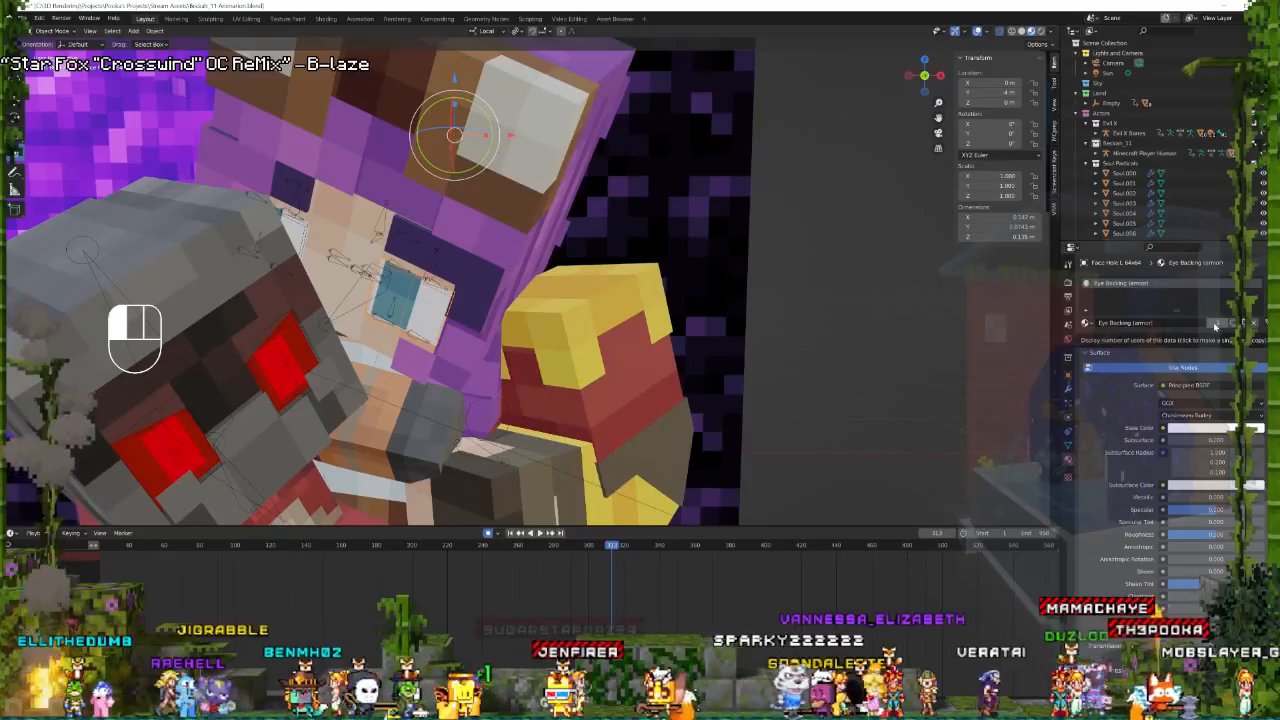
pyautogui.click(1215, 325)
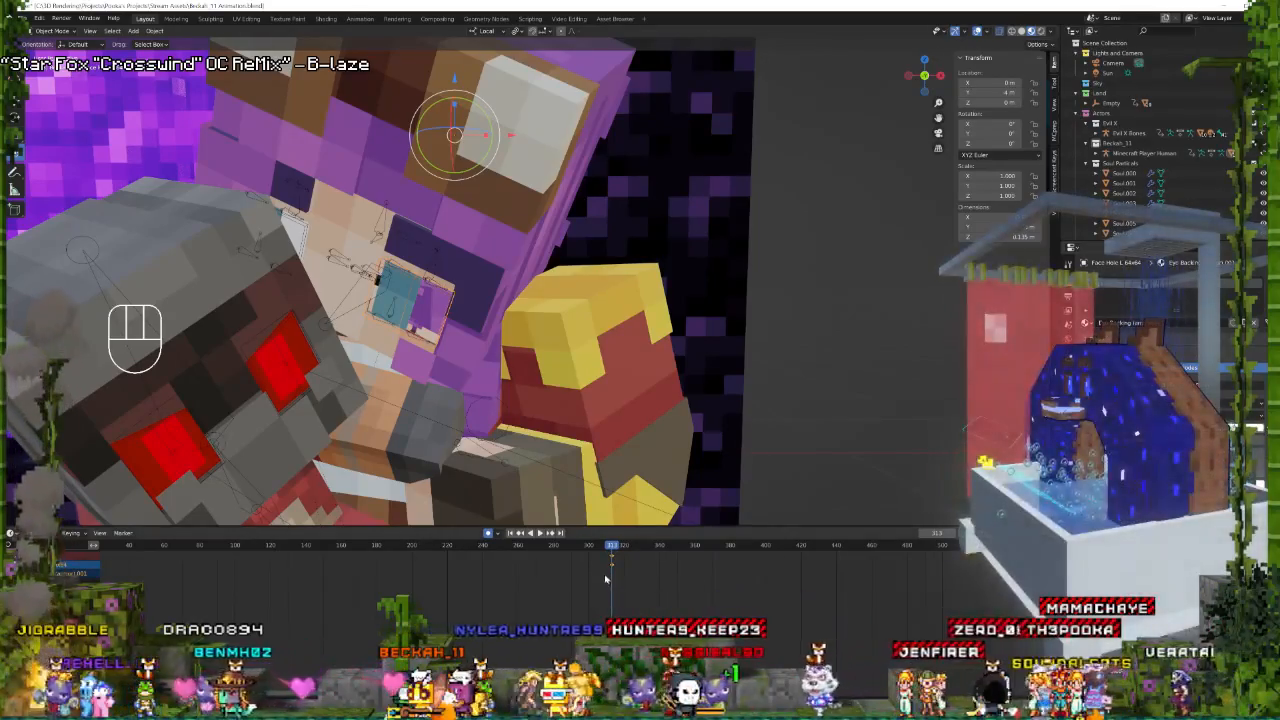
pyautogui.press('space')
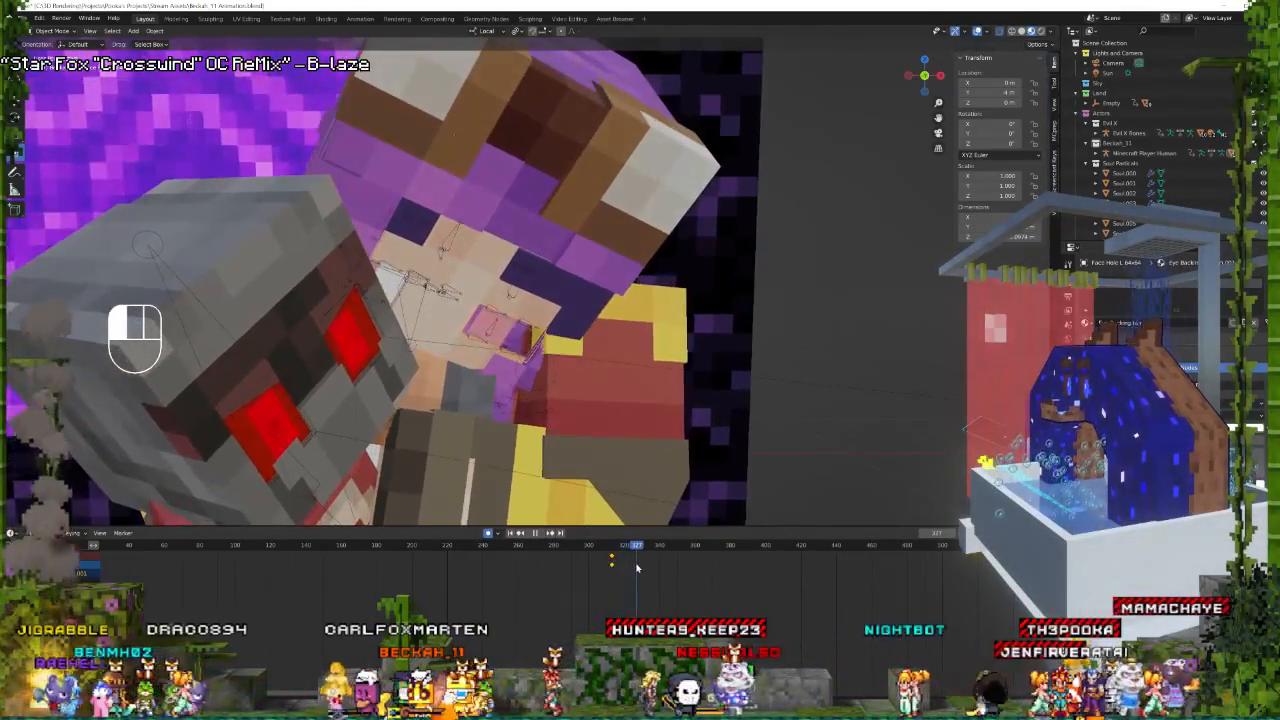
pyautogui.press('space')
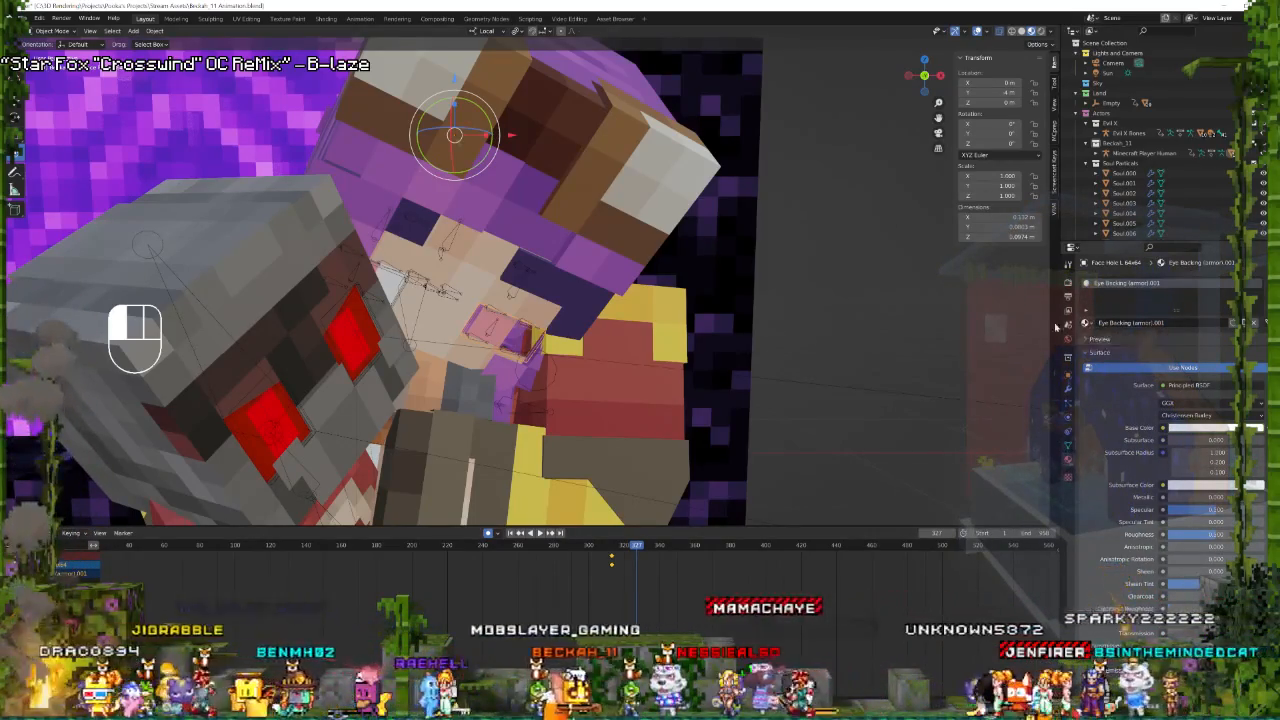
# Set the Base Color of Eye Backing (armor).001 to red at frame 327 and duplicate its frame 313 keyframe to about frame 377.
pyautogui.click(1203, 428)
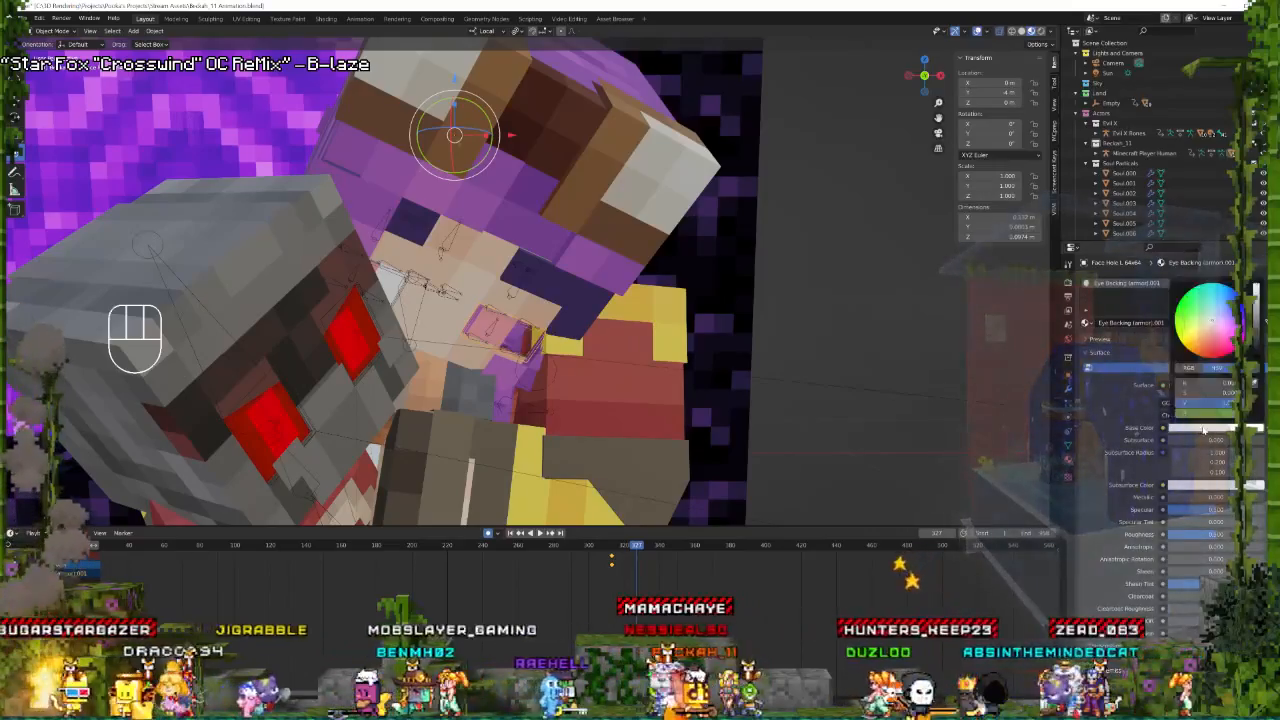
pyautogui.moveTo(1212, 341); pyautogui.dragTo(1213, 347)
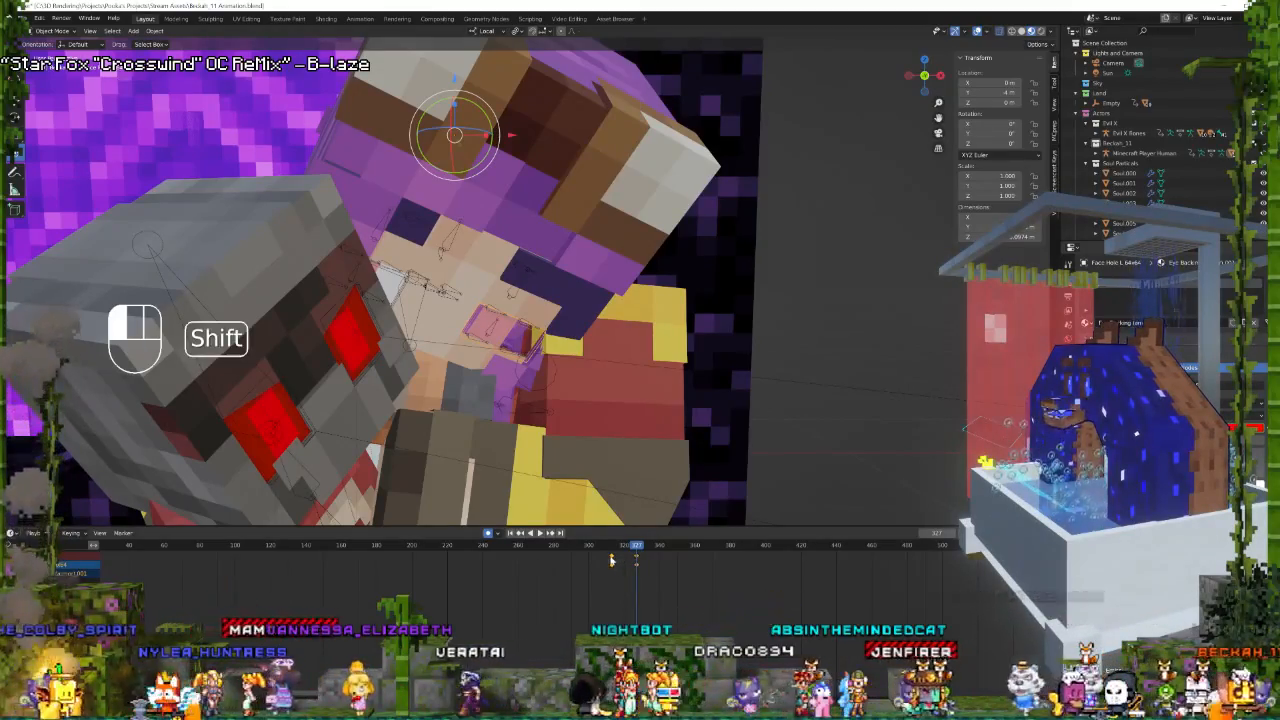
pyautogui.hotkey('shift', 'd')
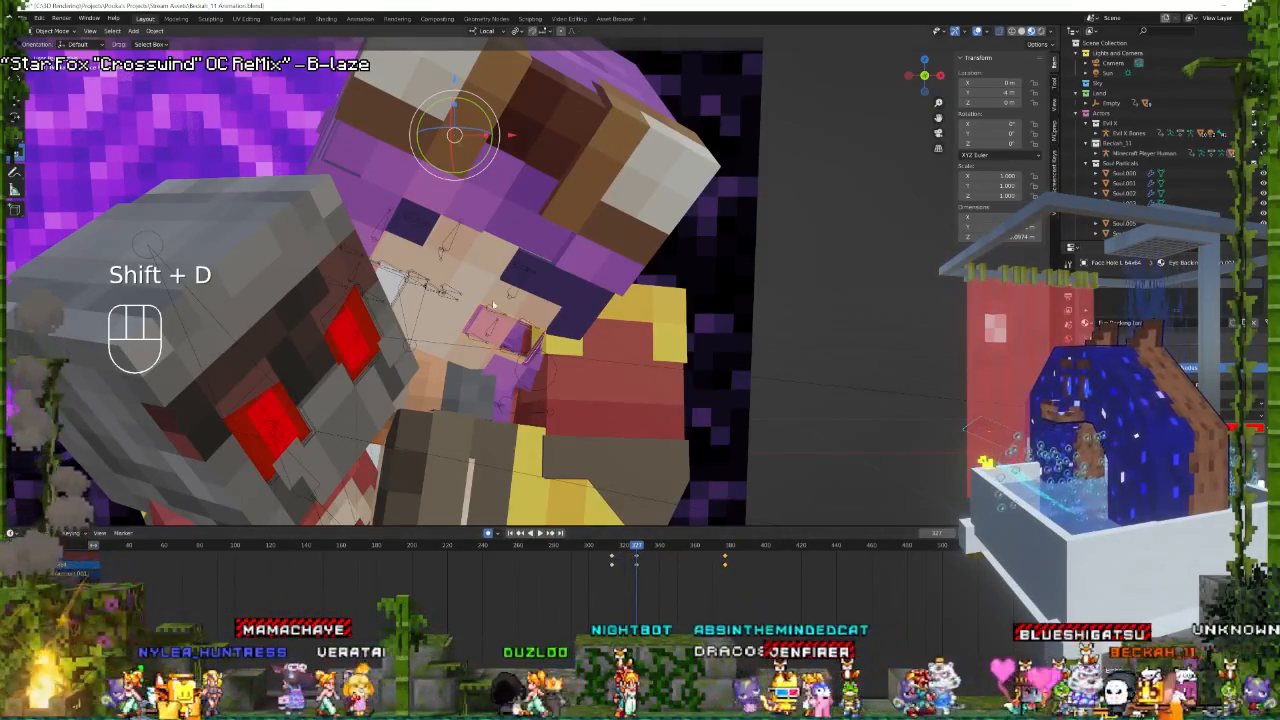
pyautogui.hotkey('ctrl', 'Tab')
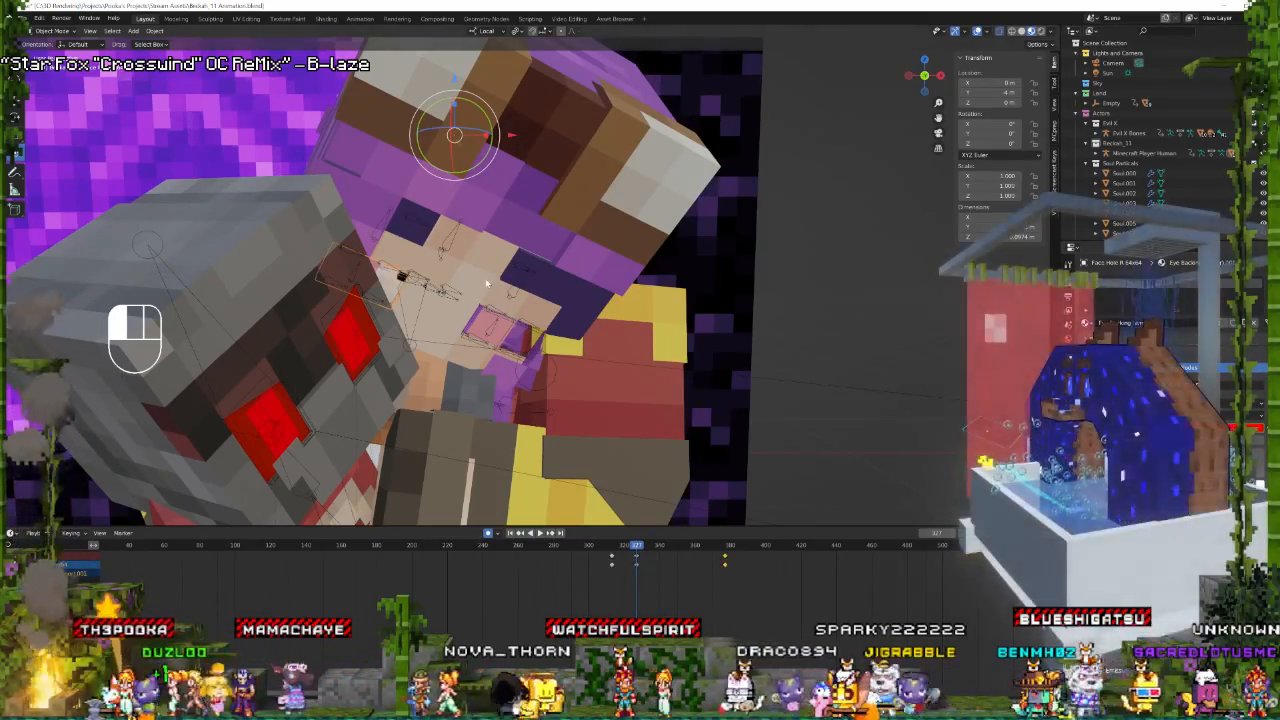
# Assign the Eye Backing (armor).001 material to the Eye Backing slot of the player's inner head mesh, and play back the colour change.
pyautogui.click(485, 278)
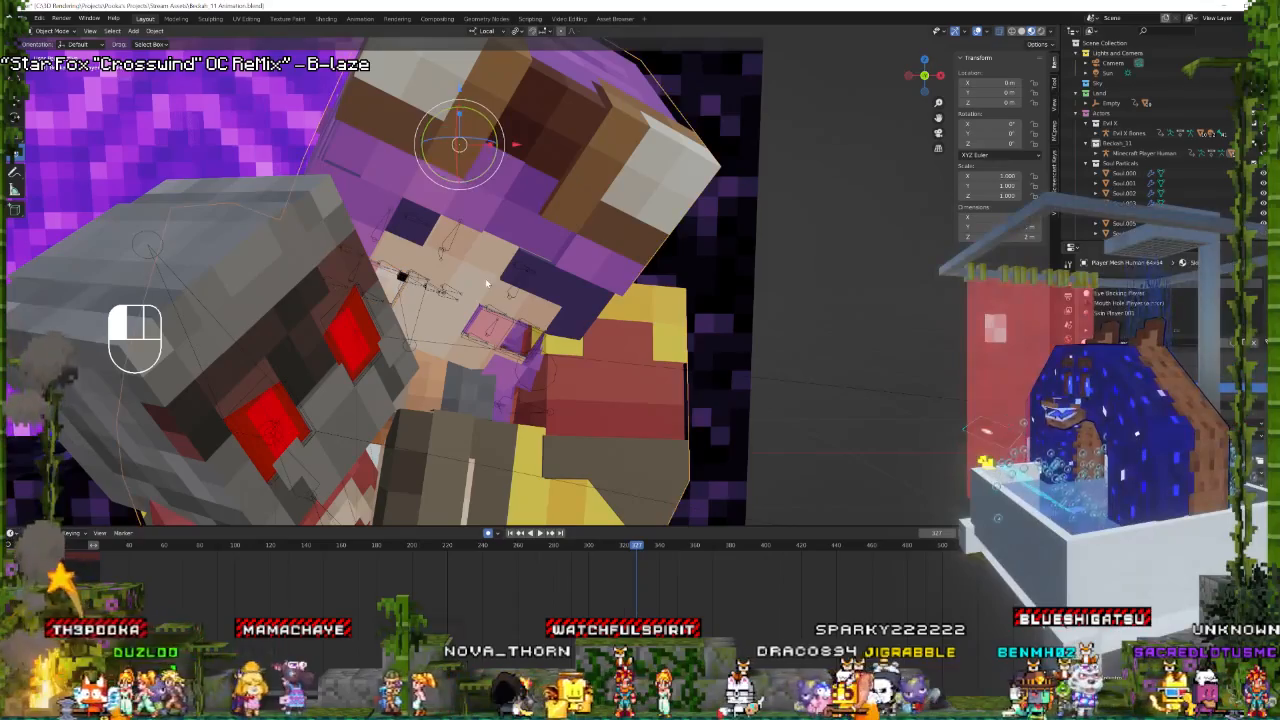
pyautogui.click(1108, 294)
pyautogui.click(1087, 343)
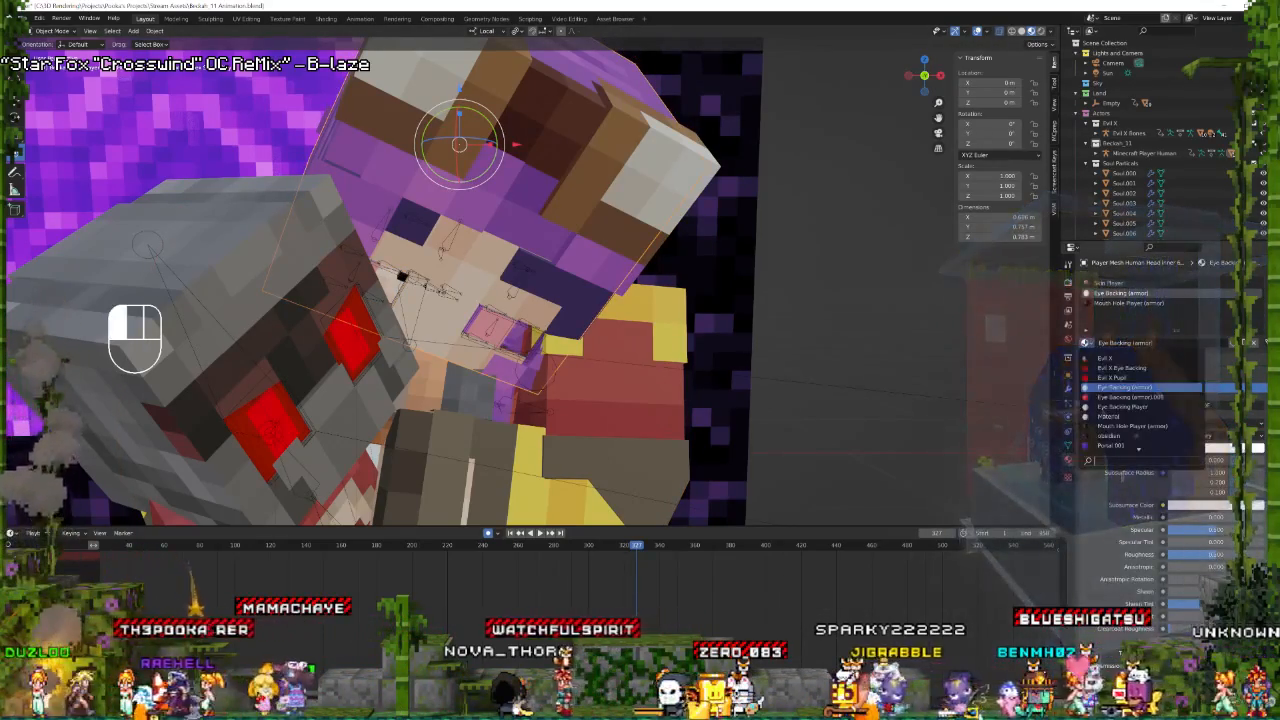
pyautogui.click(1135, 397)
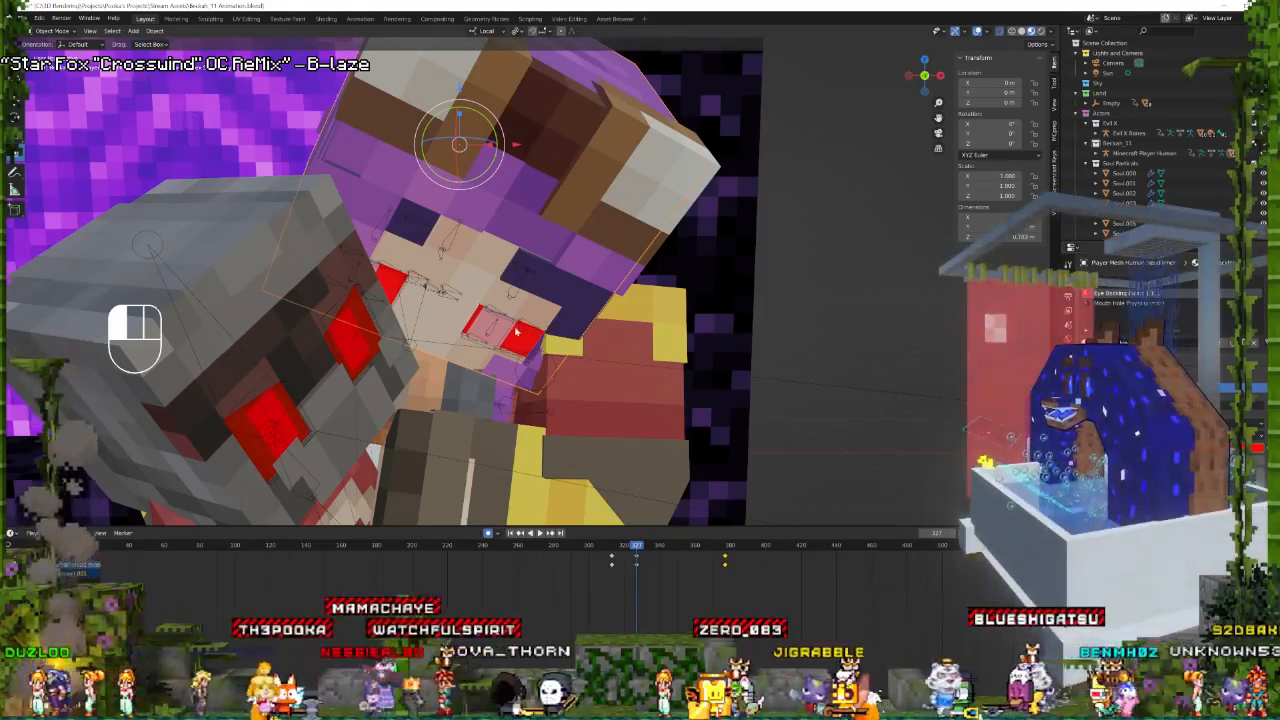
pyautogui.press('space')
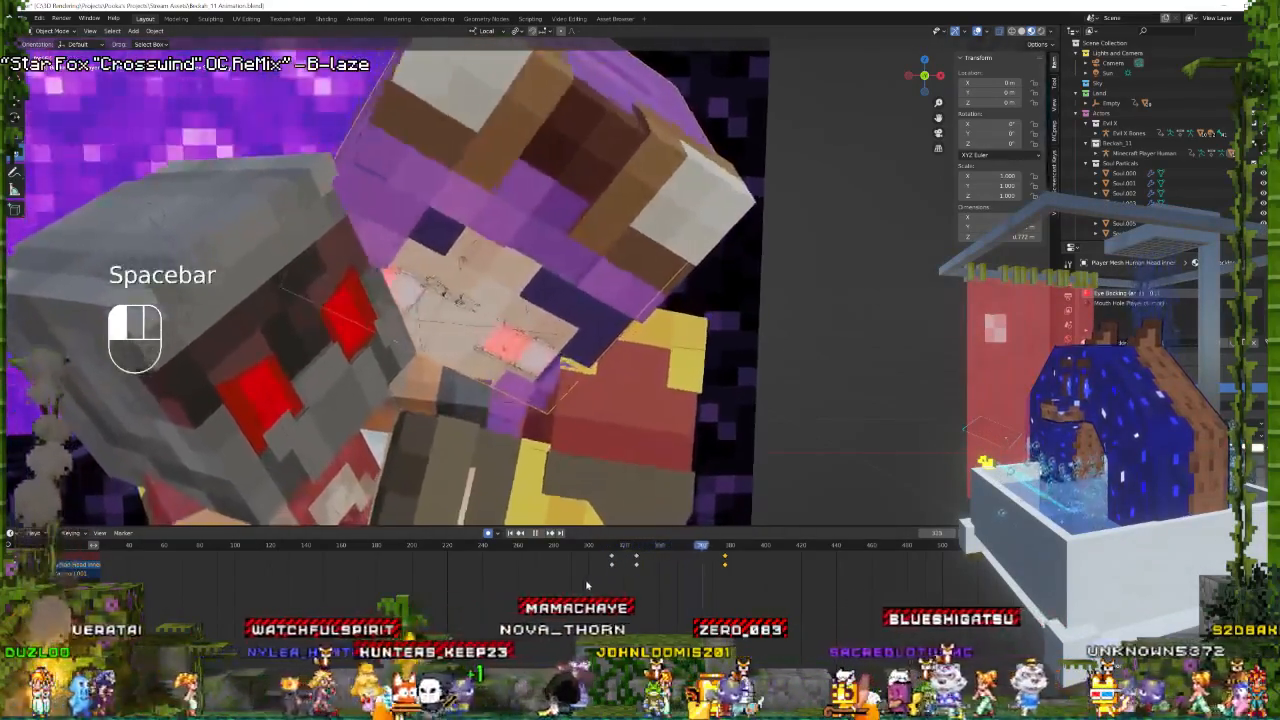
pyautogui.press('space')
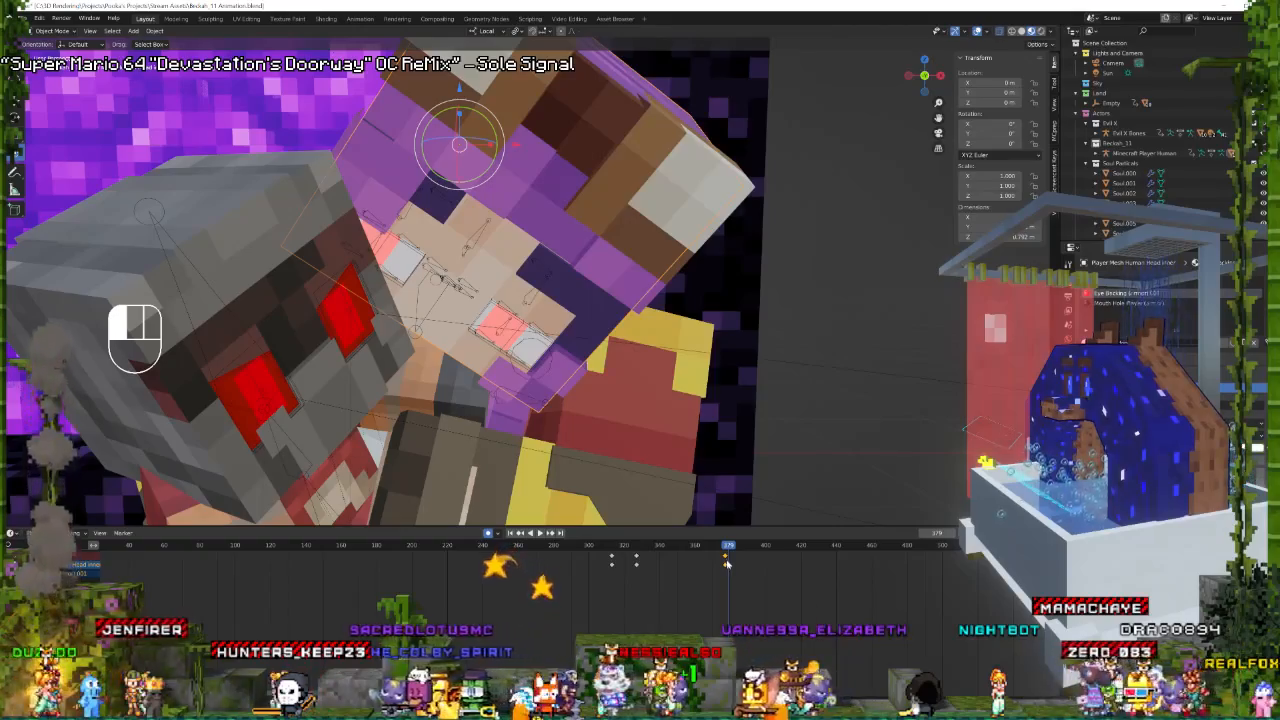
# Move the eye backing's final keyframe to about frame 423, copy the red keyframe to about frame 398 as a hold, and replay.
pyautogui.press('space')
pyautogui.press('space')
pyautogui.press('g')
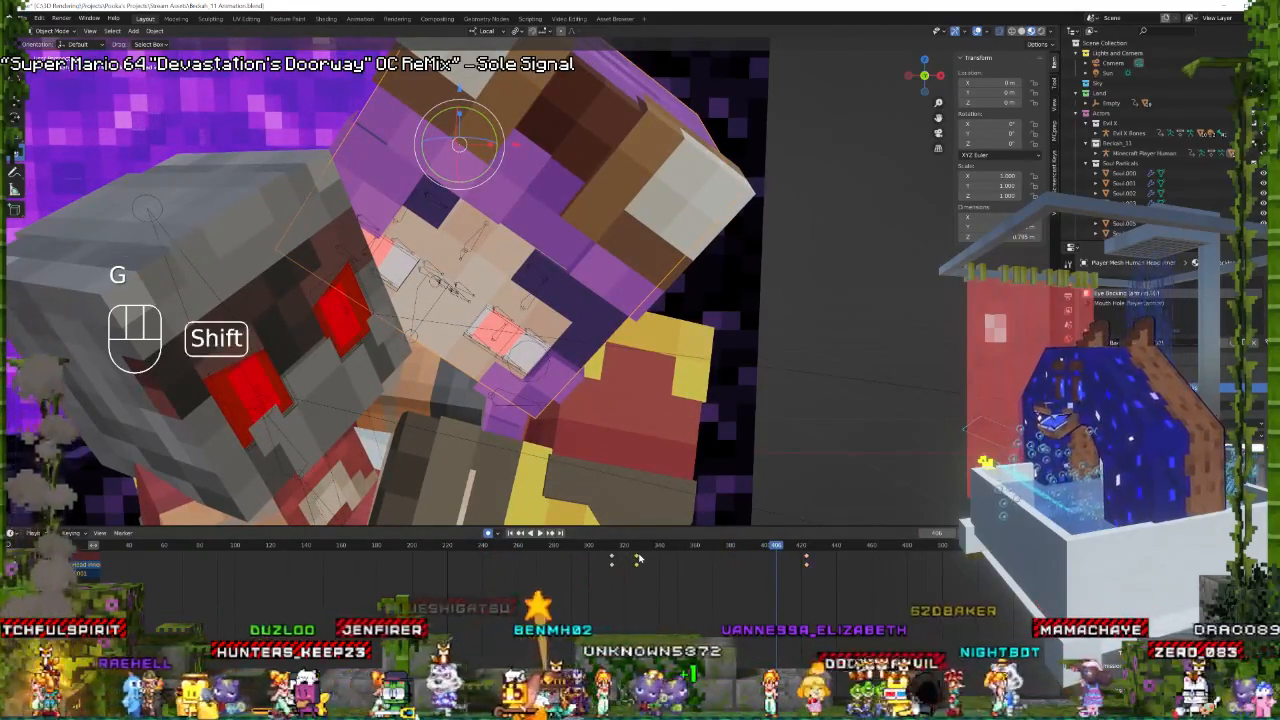
pyautogui.hotkey('shift', 'd')
pyautogui.click(762, 572)
pyautogui.press('space')
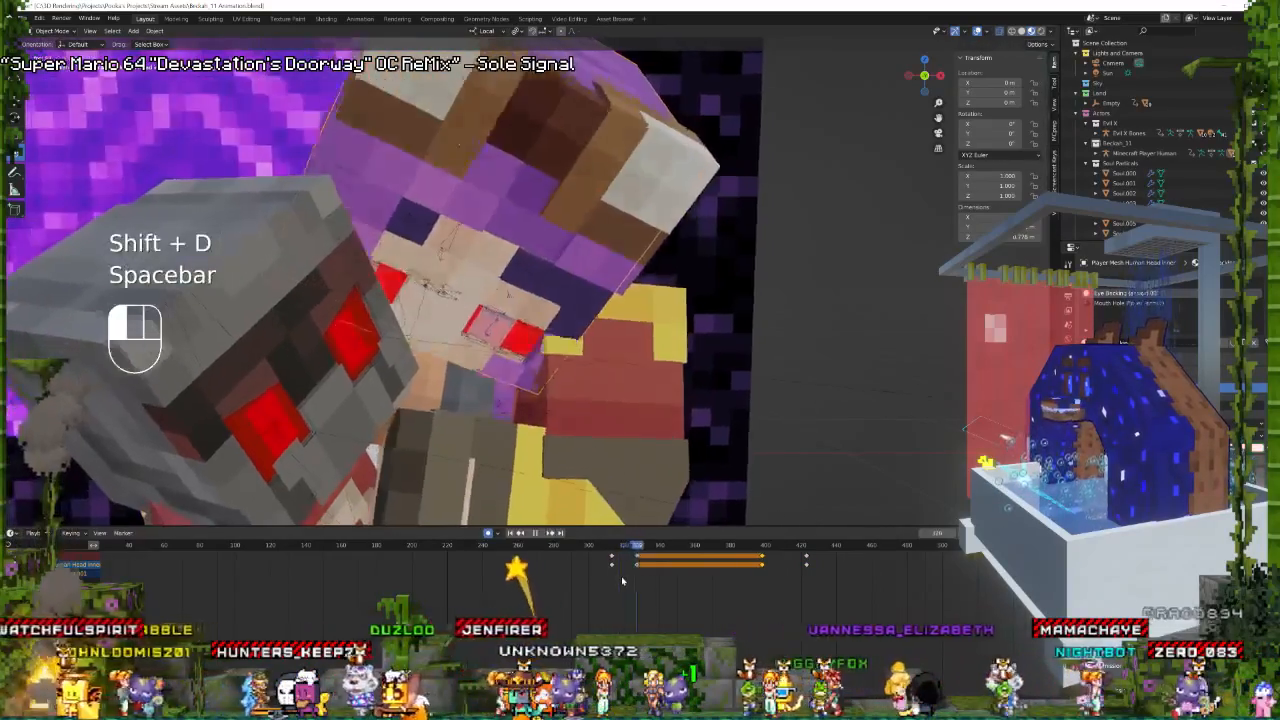
pyautogui.press('space')
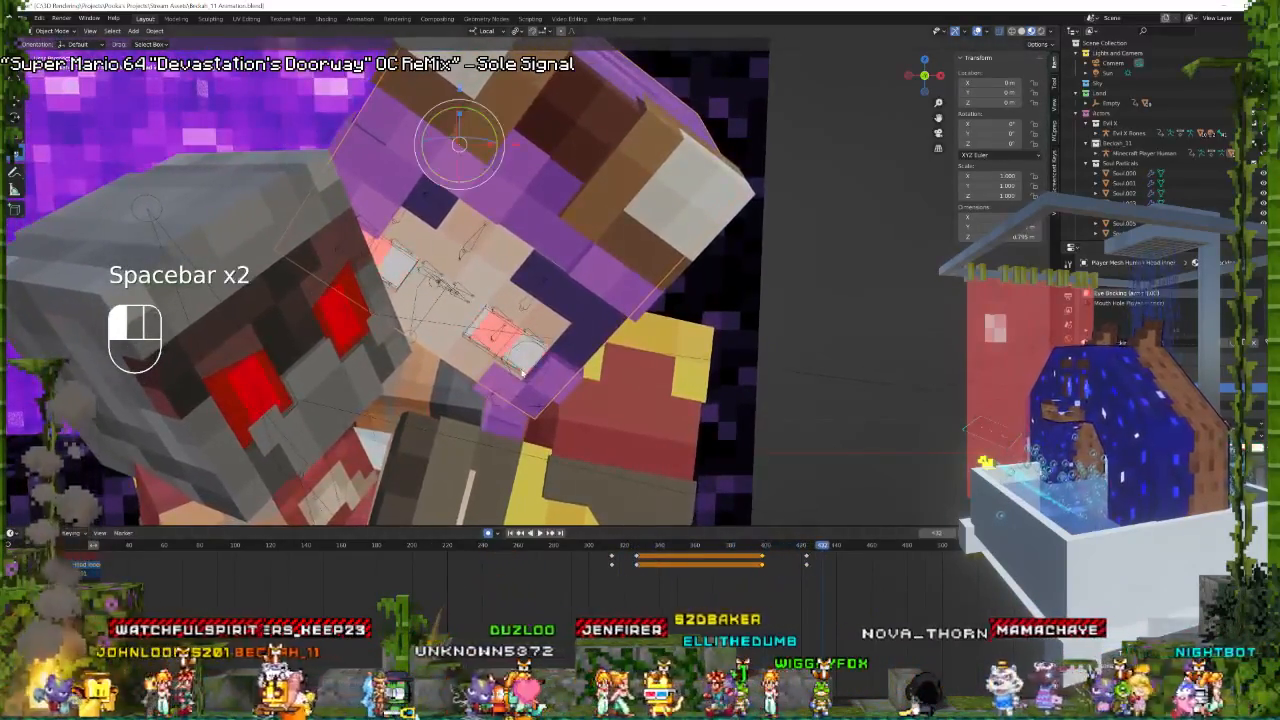
# Select the pupil, duplicate its first colour keyframe to about frame 427, replay the change back, and save the file.
pyautogui.click(508, 331)
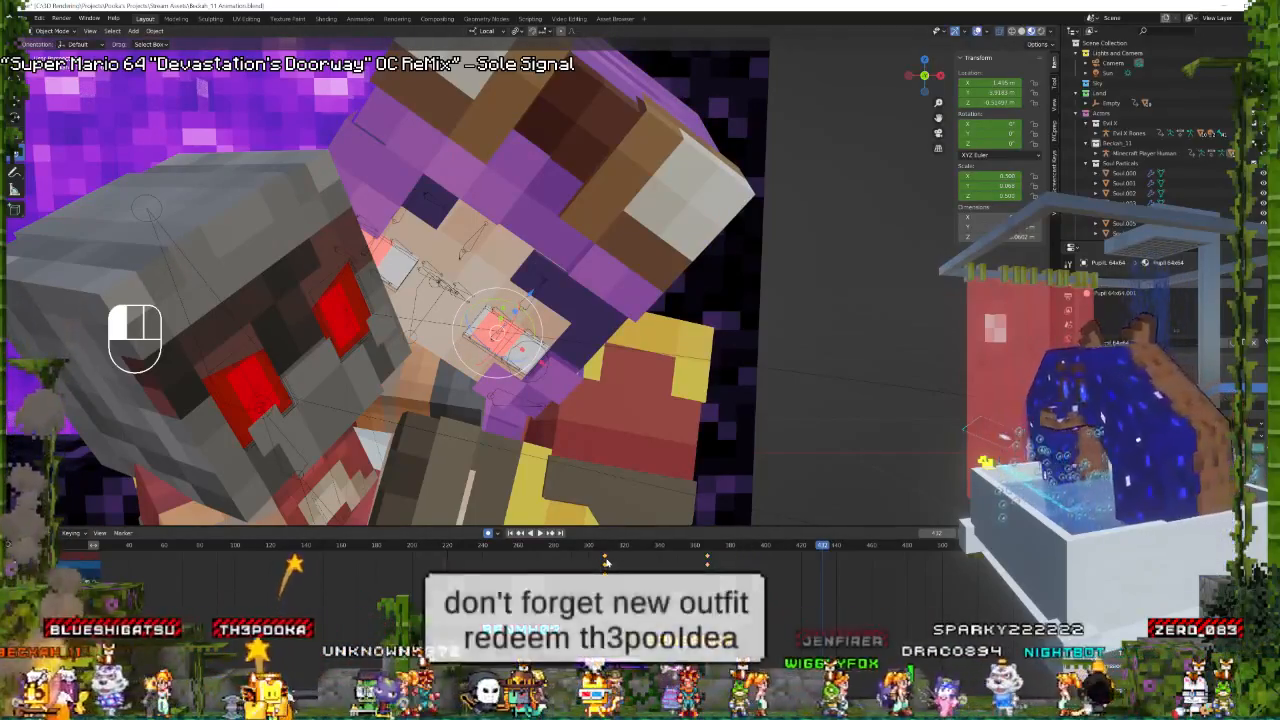
pyautogui.hotkey('shift', 'd')
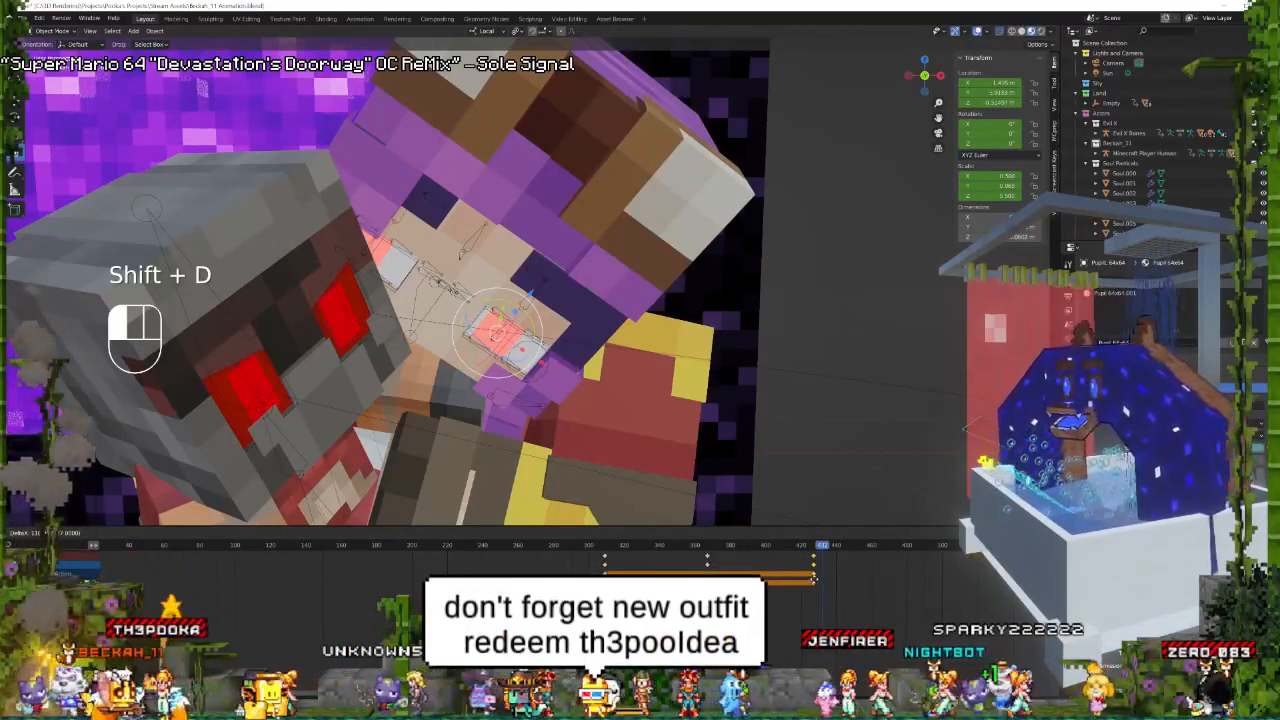
pyautogui.click(814, 577)
pyautogui.press('space')
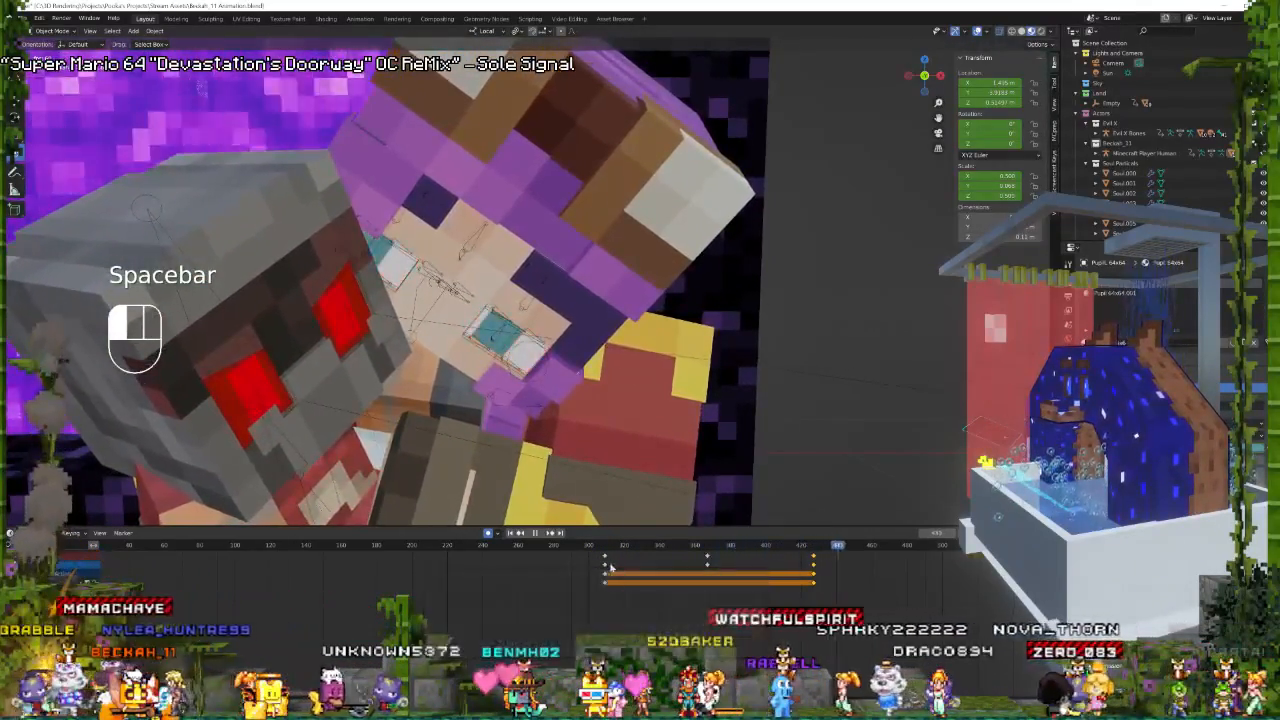
pyautogui.press('space')
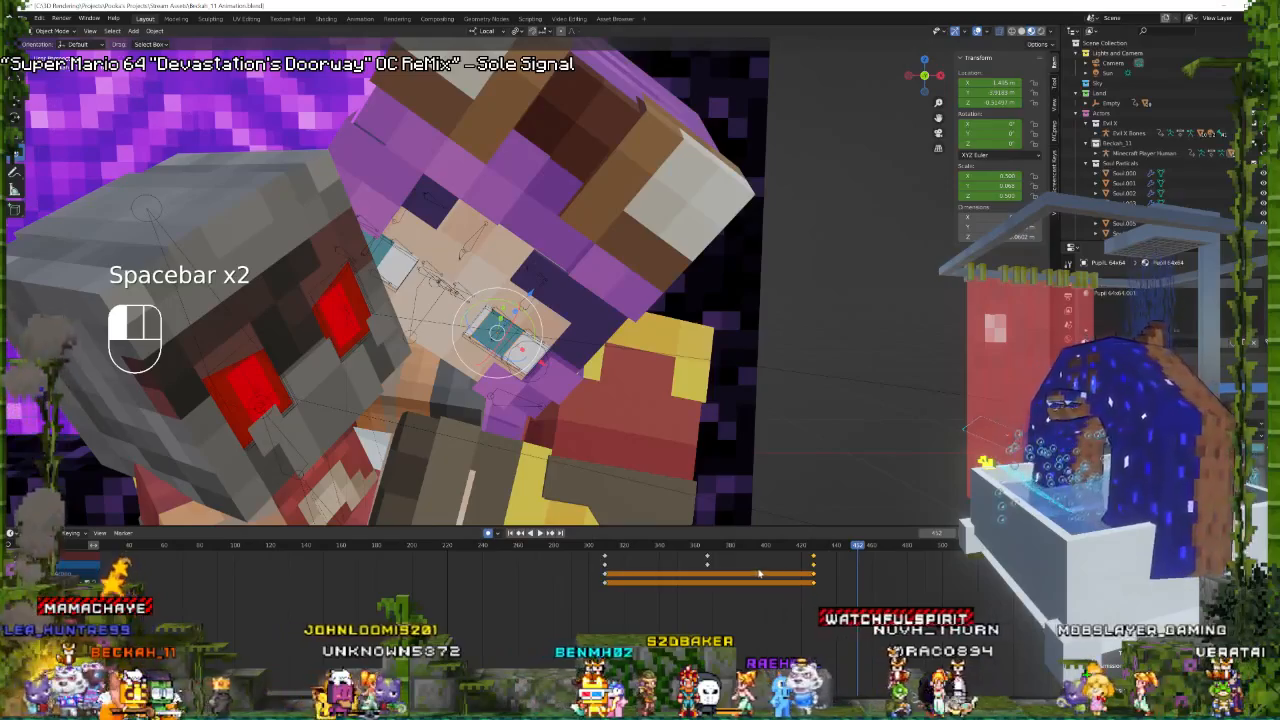
pyautogui.hotkey('ctrl', 's')
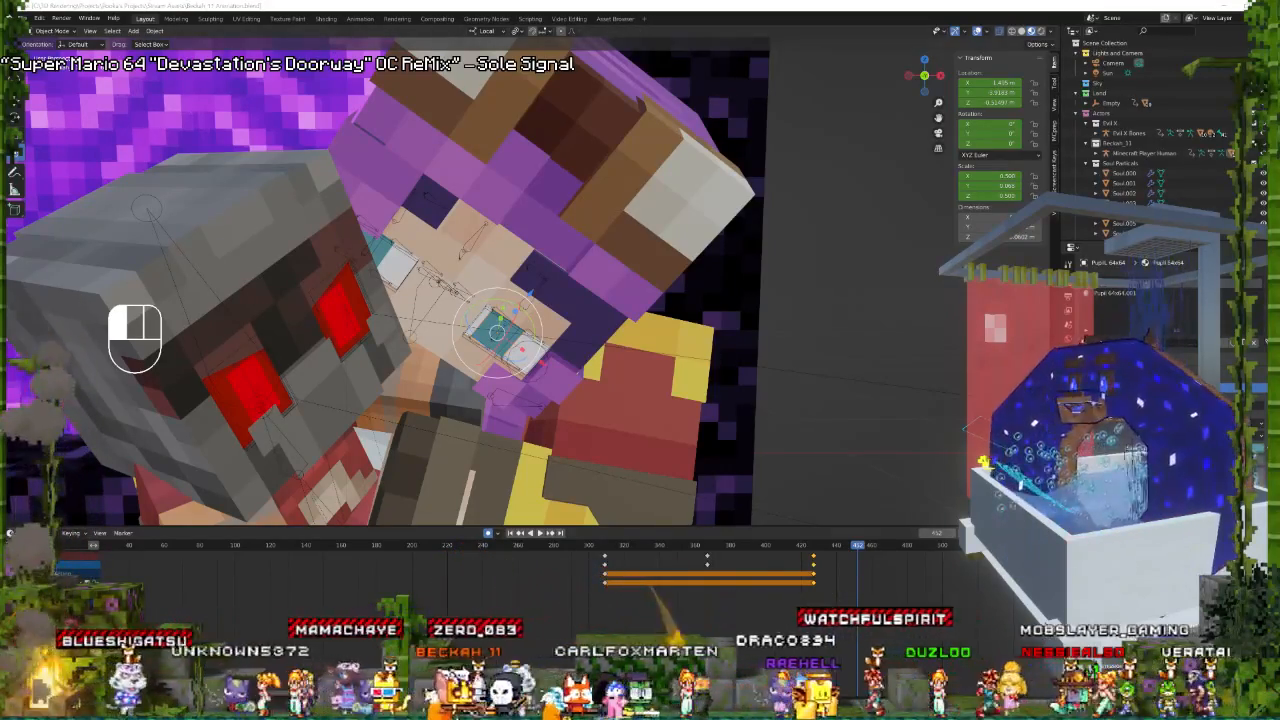
# Switch to VMagicMirror, turn off the Bathtub, Bubbles and Shower accessories, and minimize its window.
pyautogui.hotkey('alt', 'Tab')
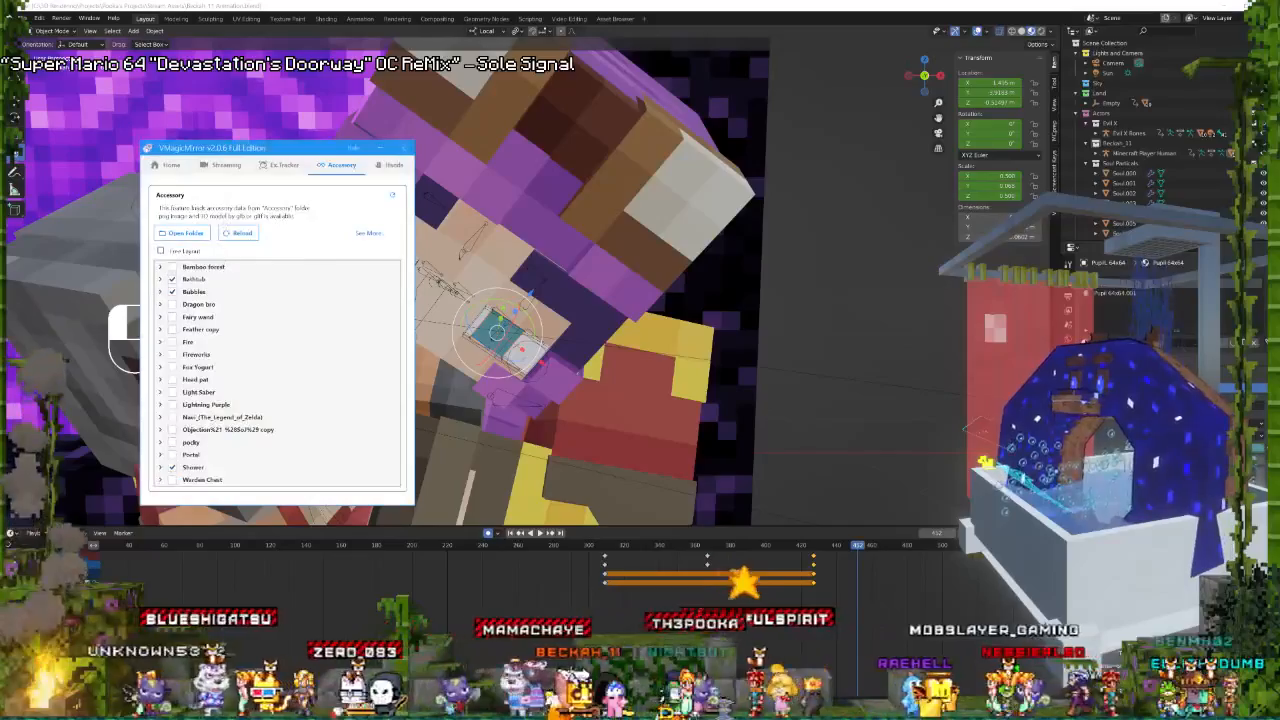
pyautogui.click(172, 279)
pyautogui.click(172, 291)
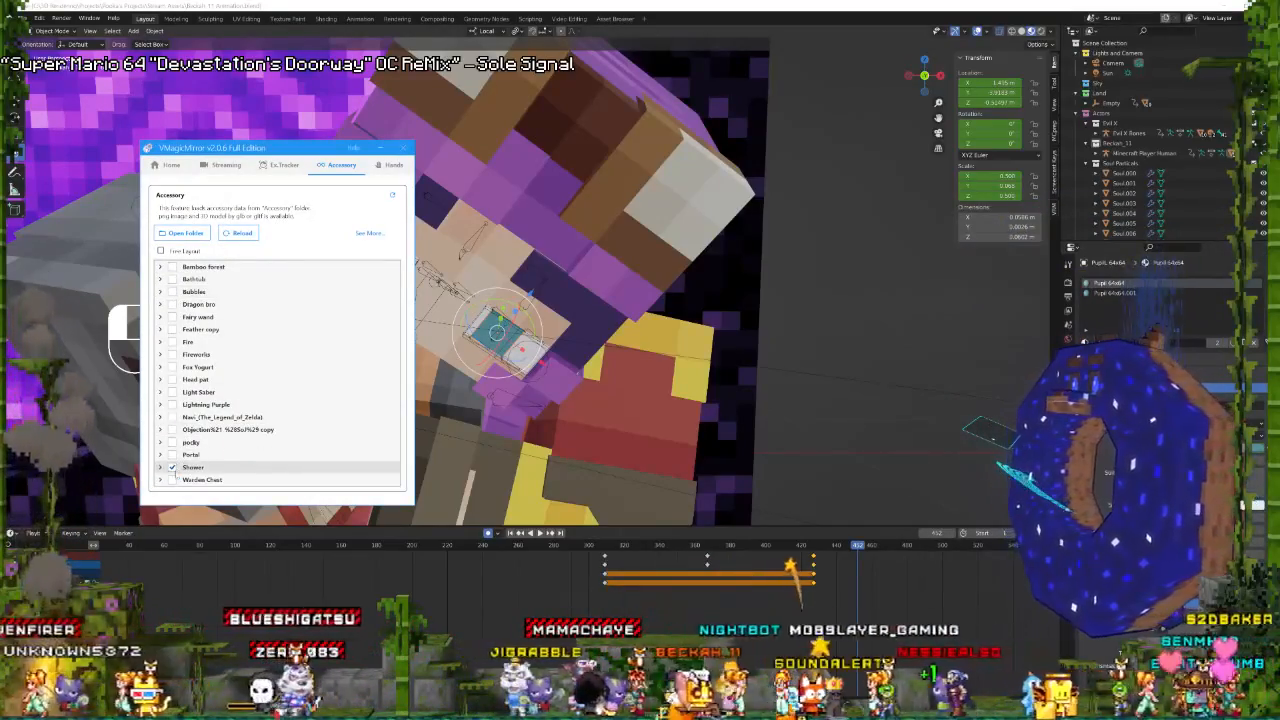
pyautogui.click(172, 467)
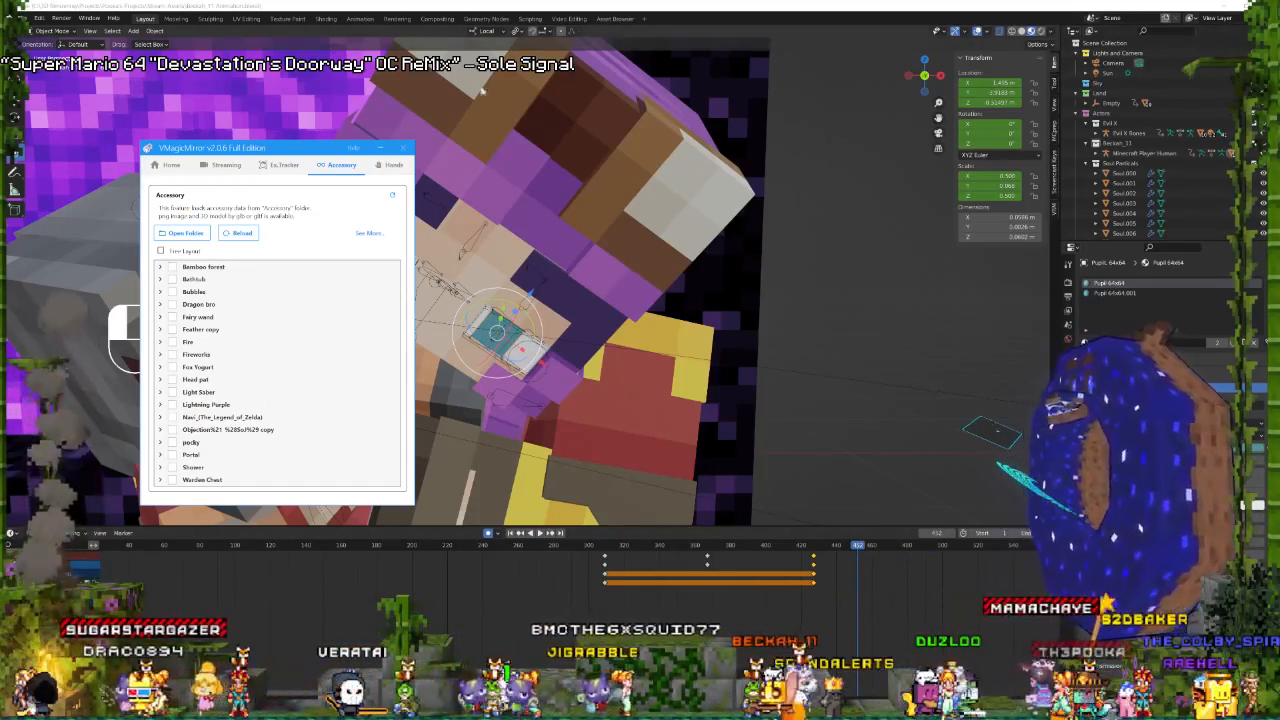
pyautogui.click(381, 148)
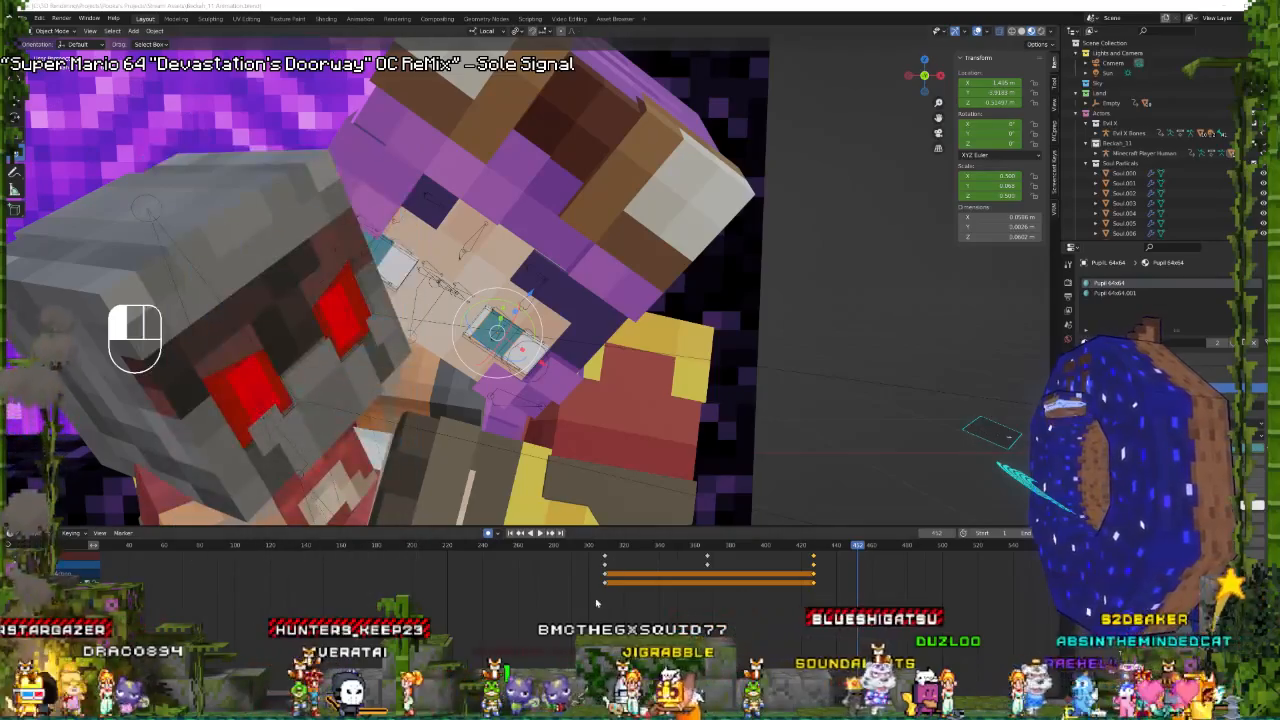
# Review the eye colour animation through the scene camera, replaying it from around frame 300.
pyautogui.moveTo(598, 603); pyautogui.dragTo(585, 603)
pyautogui.press('space')
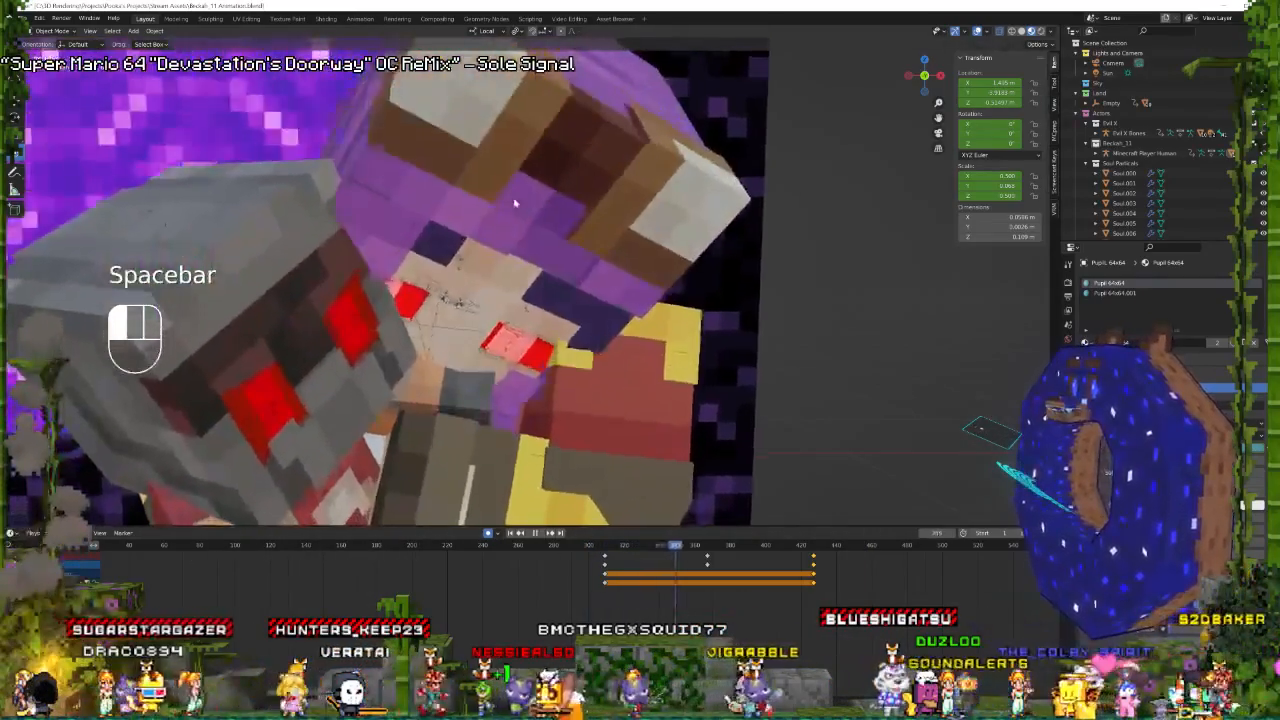
pyautogui.press('KP_0')
pyautogui.press('space')
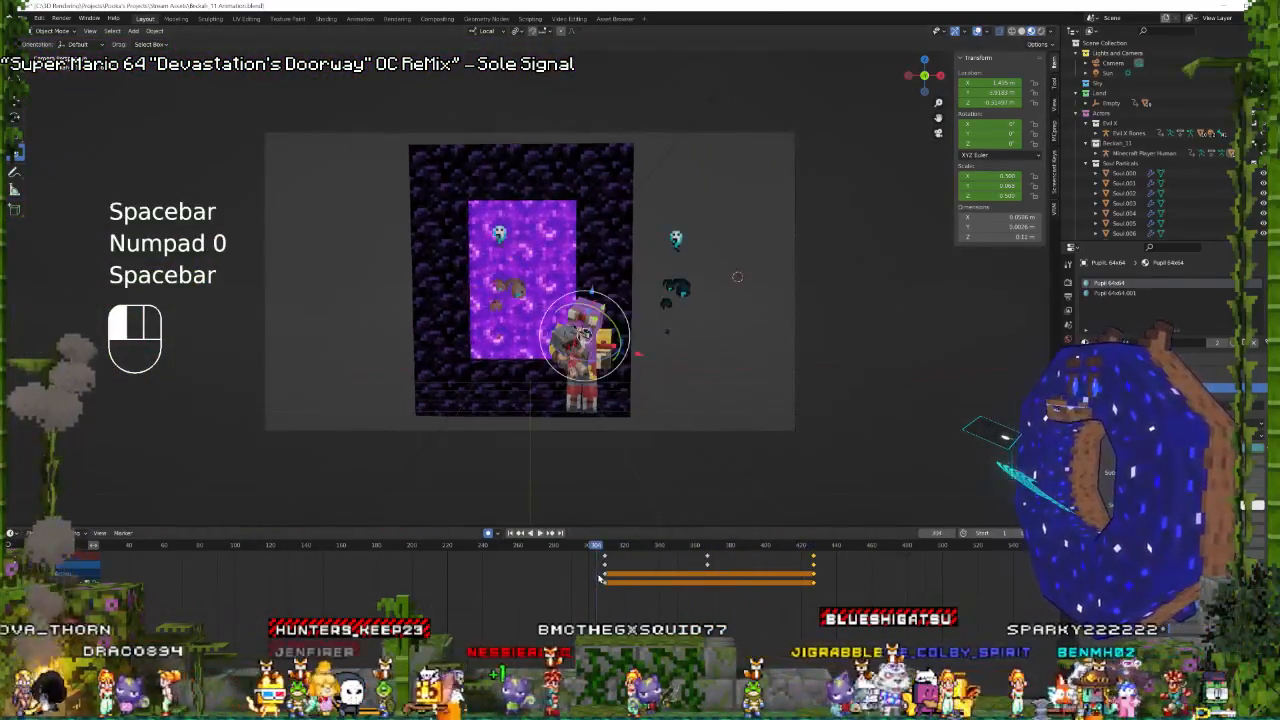
pyautogui.press('space')
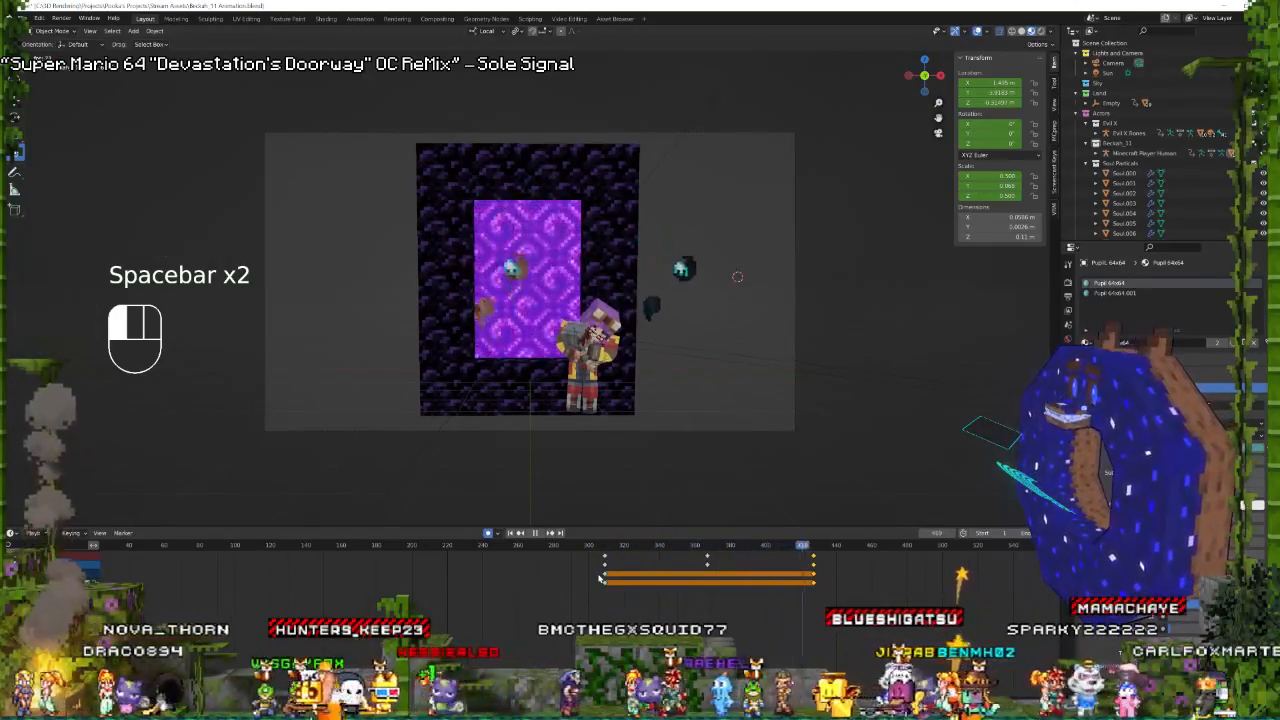
pyautogui.press('space')
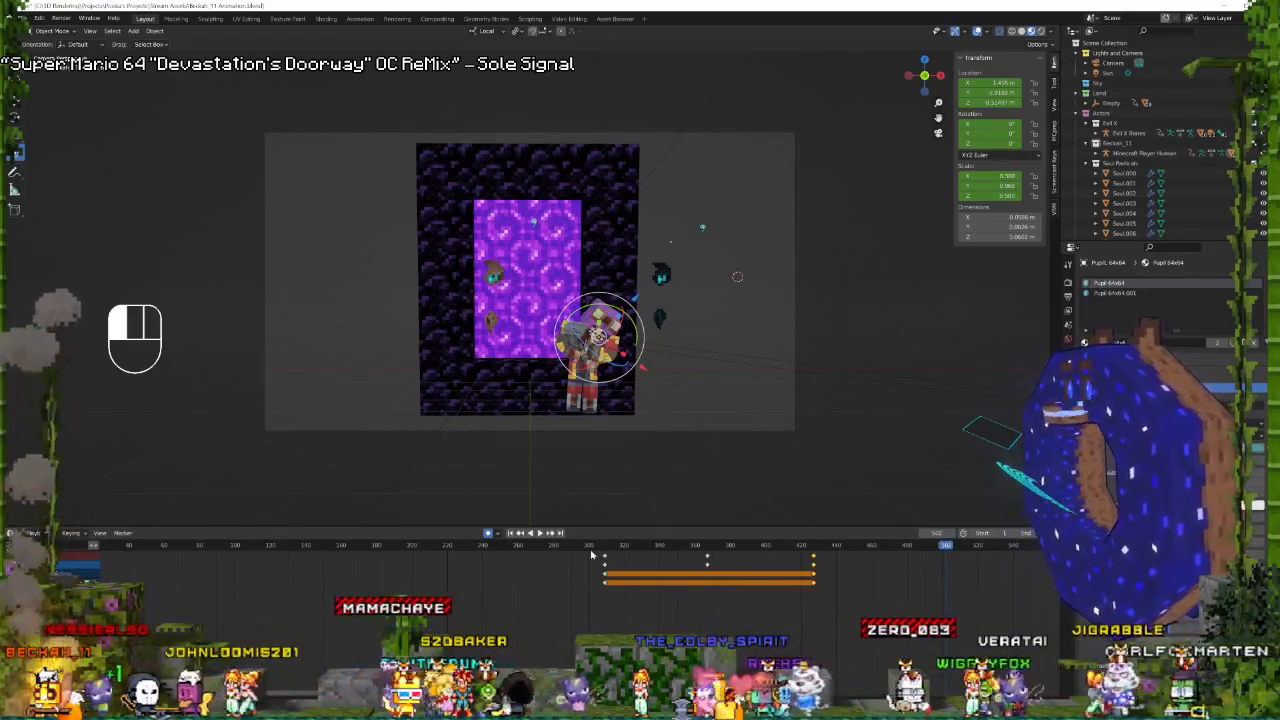
pyautogui.click(591, 553)
pyautogui.press('space')
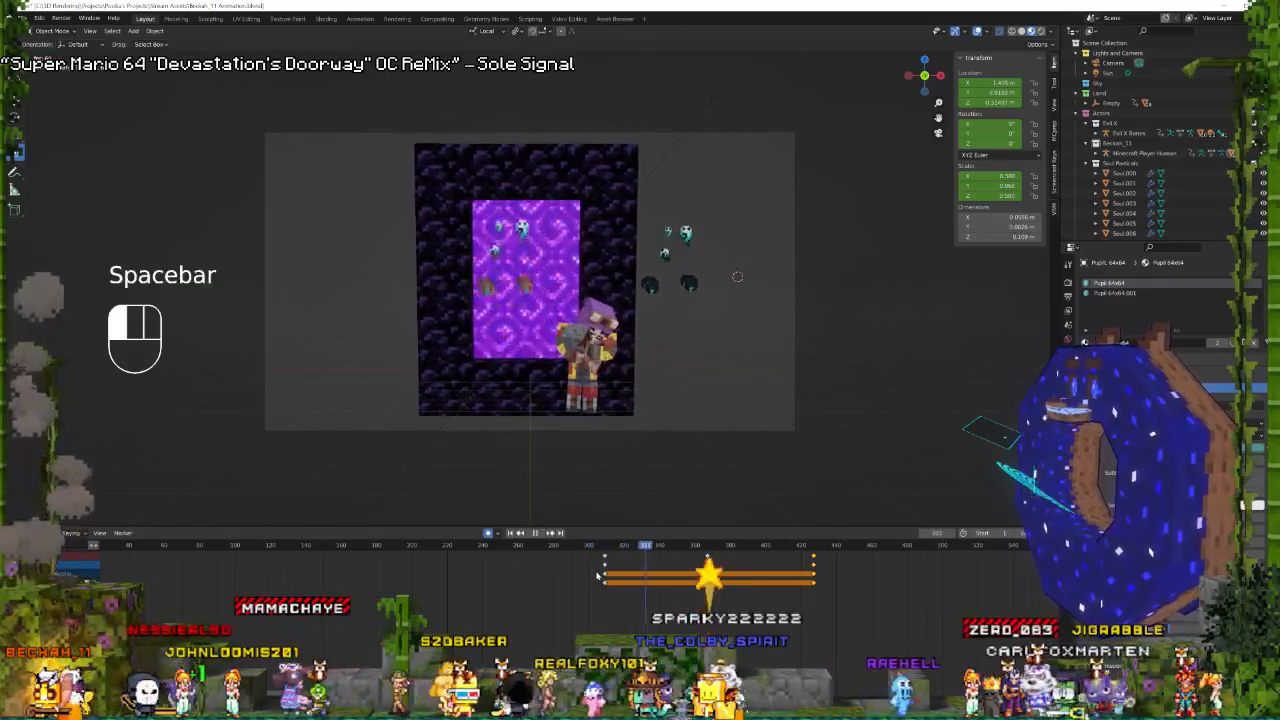
pyautogui.press('space')
# Switch the viewport to rendered shading and replay the eye colour change up to frame 425.
pyautogui.click(1040, 31)
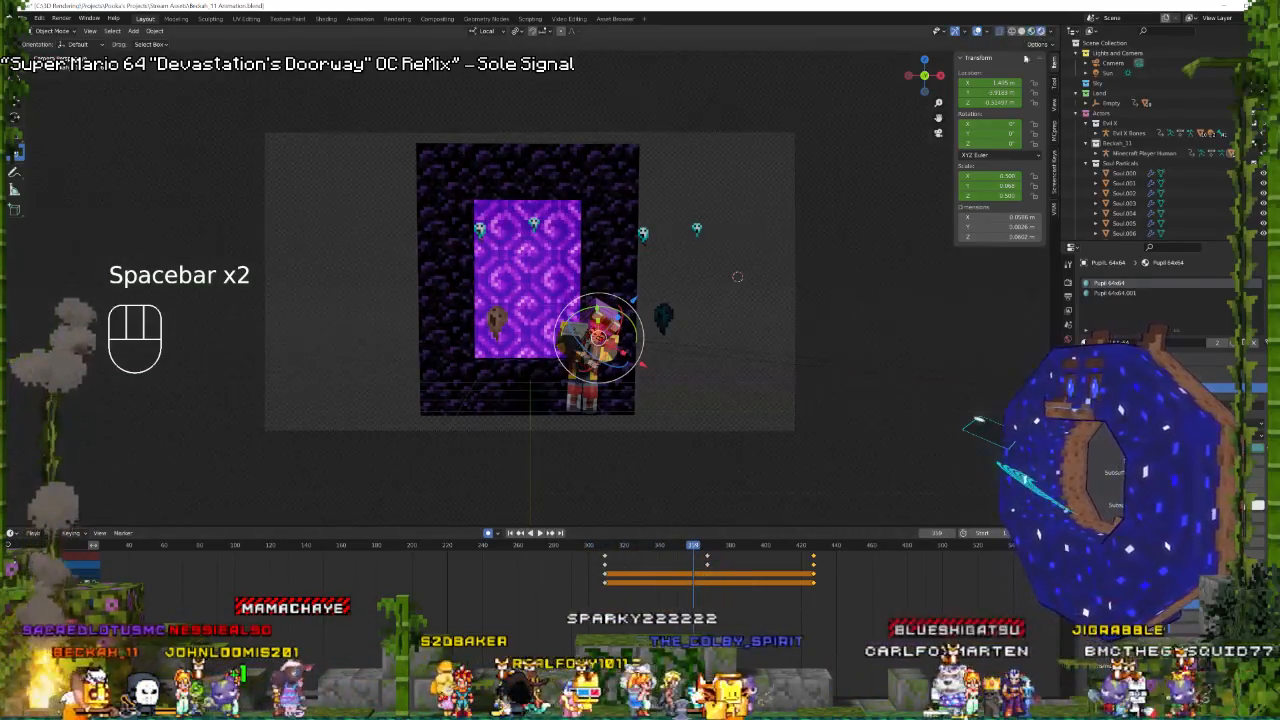
pyautogui.click(601, 575)
pyautogui.press('space')
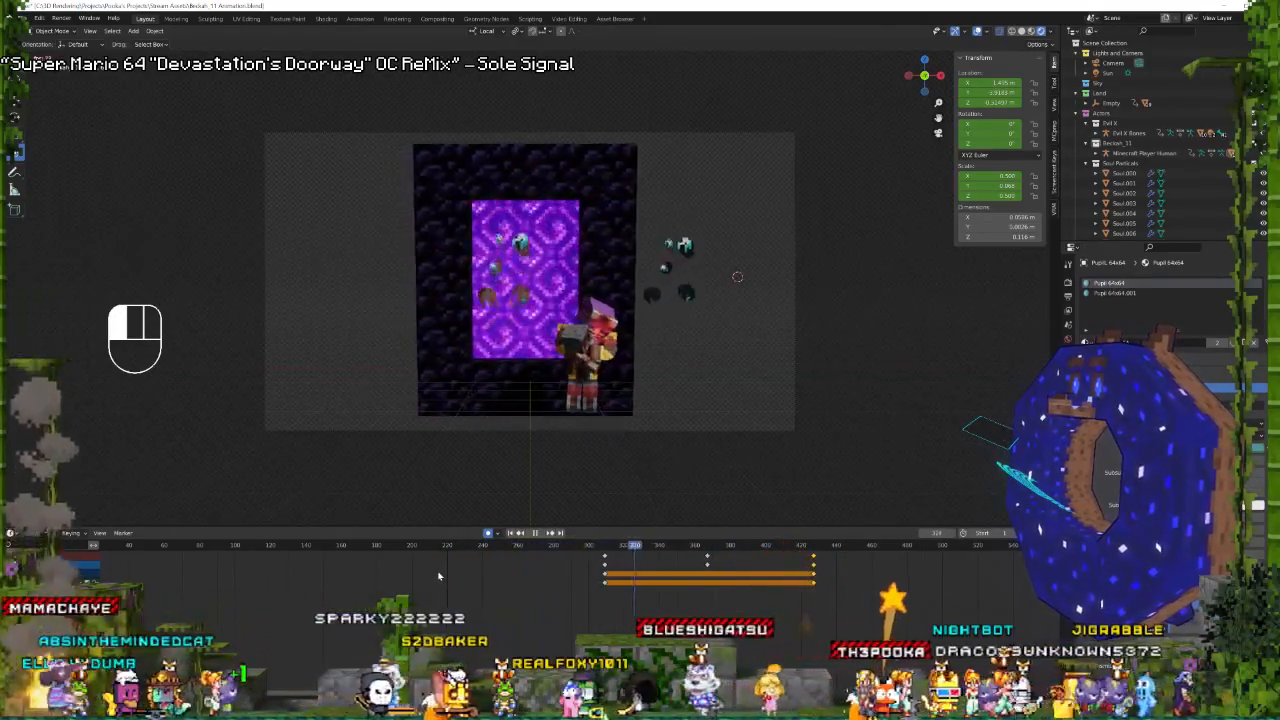
pyautogui.press('space')
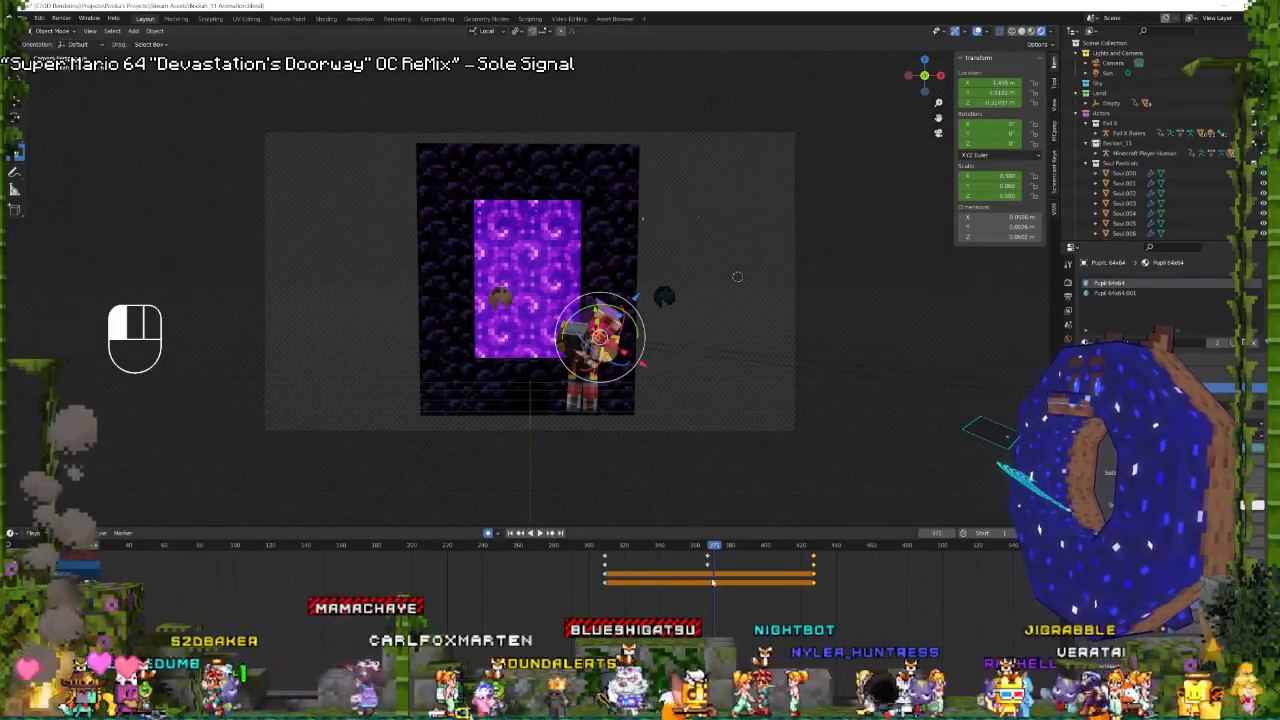
pyautogui.press('space')
pyautogui.press('space')
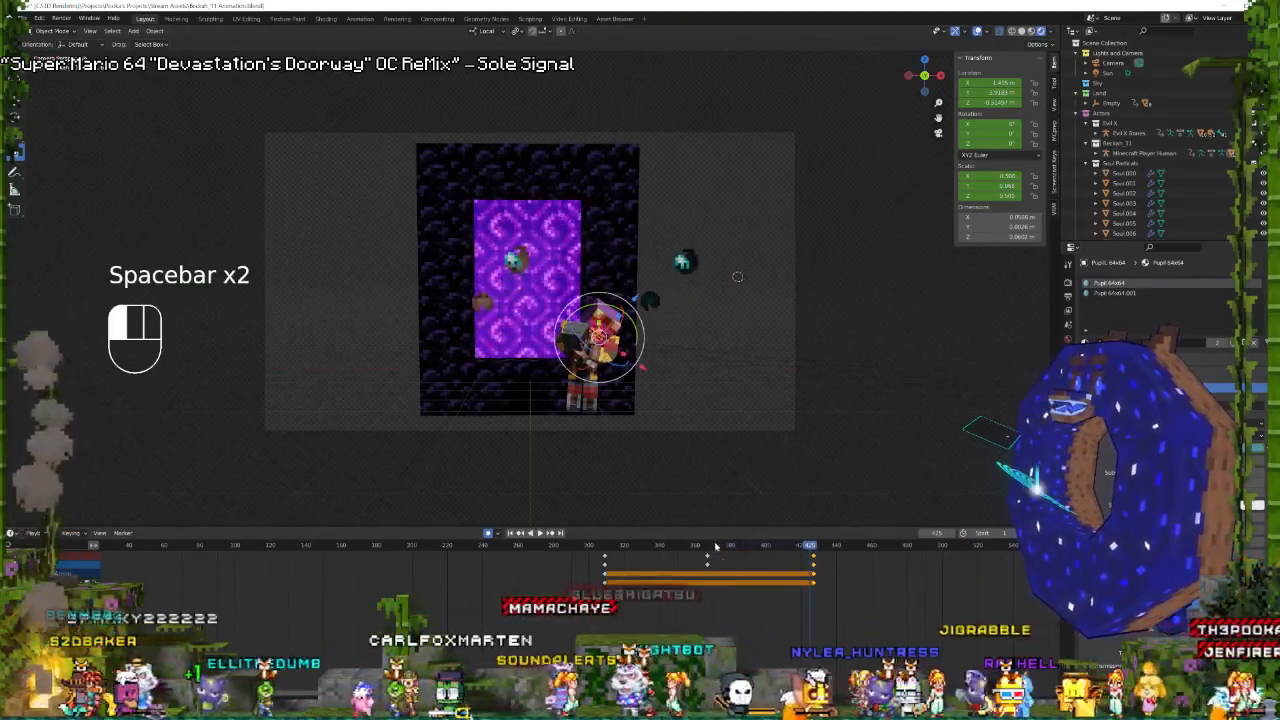
# Select the Minecraft Player Human armature, enter Pose Mode, and display only its first bone layer.
pyautogui.click(598, 352)
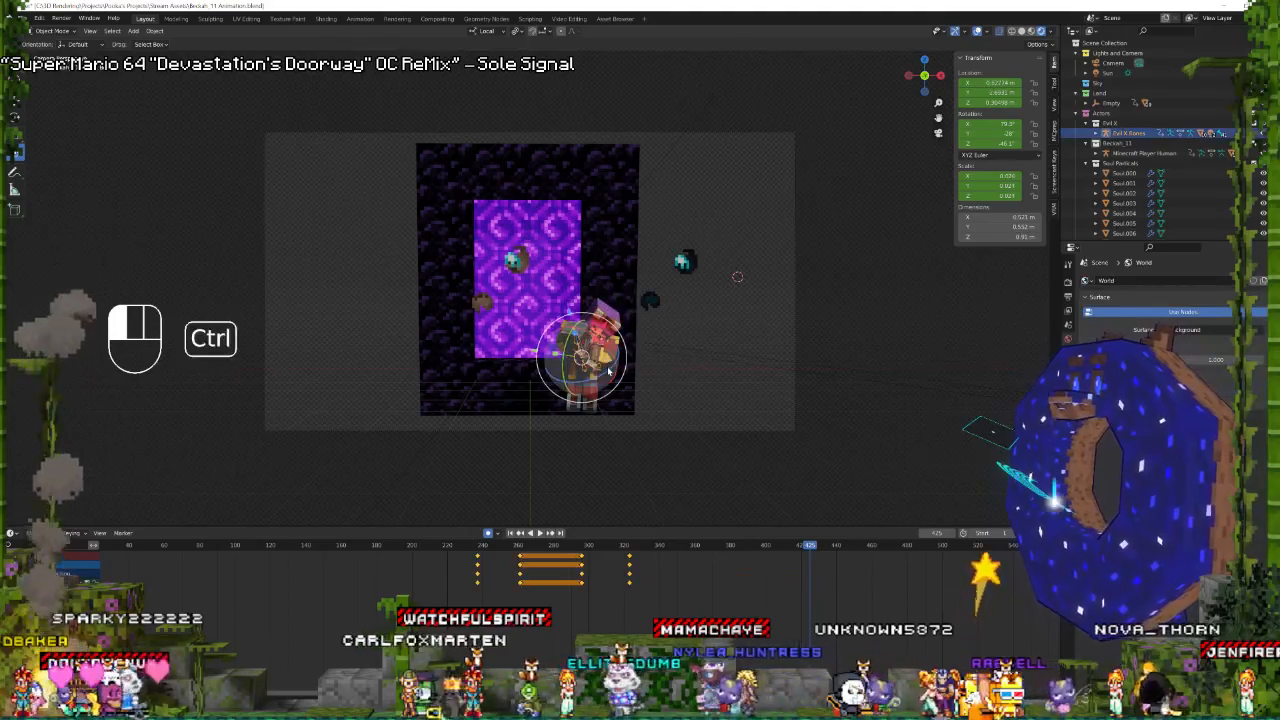
pyautogui.hotkey('ctrl', 'Tab')
pyautogui.hotkey('ctrl', 'Tab')
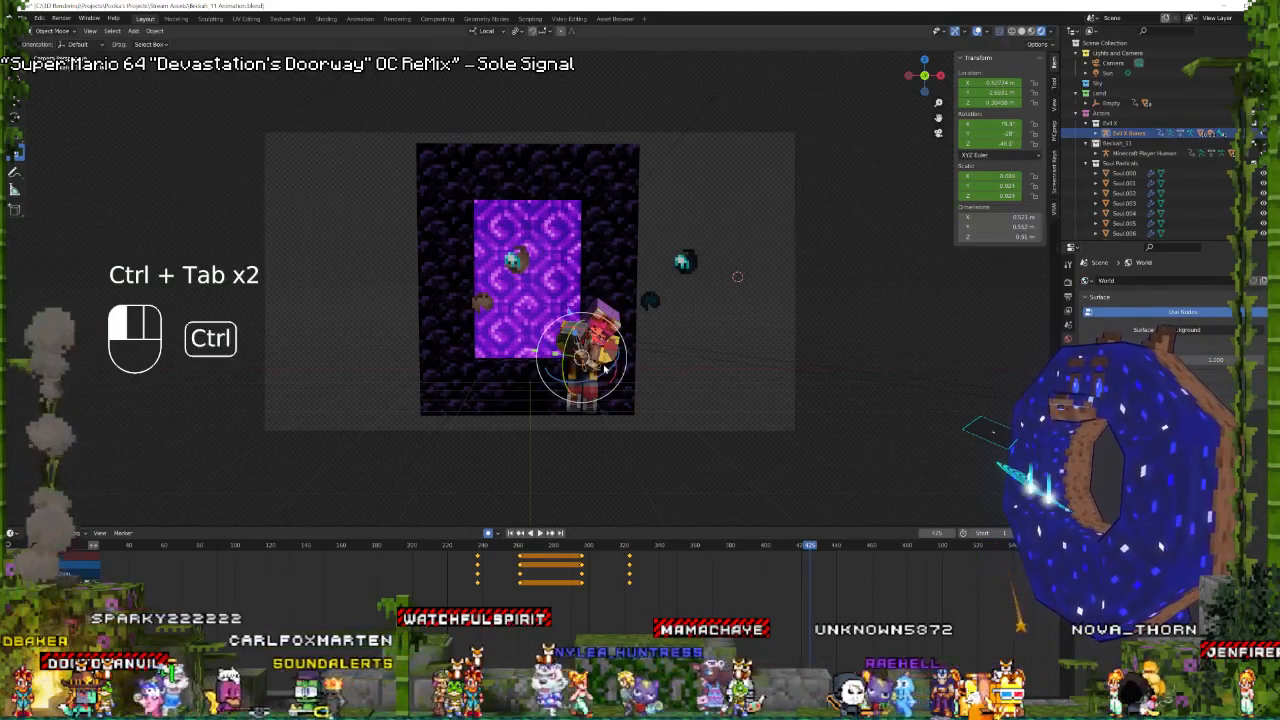
pyautogui.click(600, 335)
pyautogui.click(598, 340)
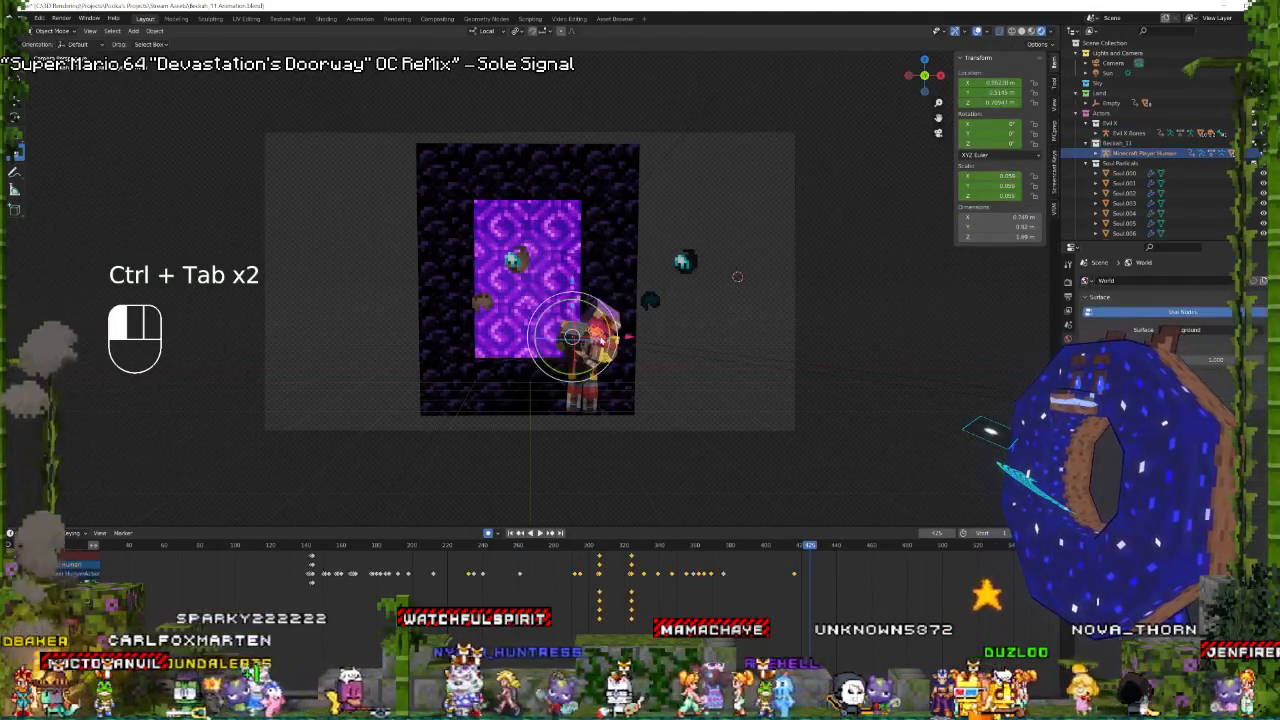
pyautogui.hotkey('ctrl', 'Tab')
pyautogui.click(1073, 402)
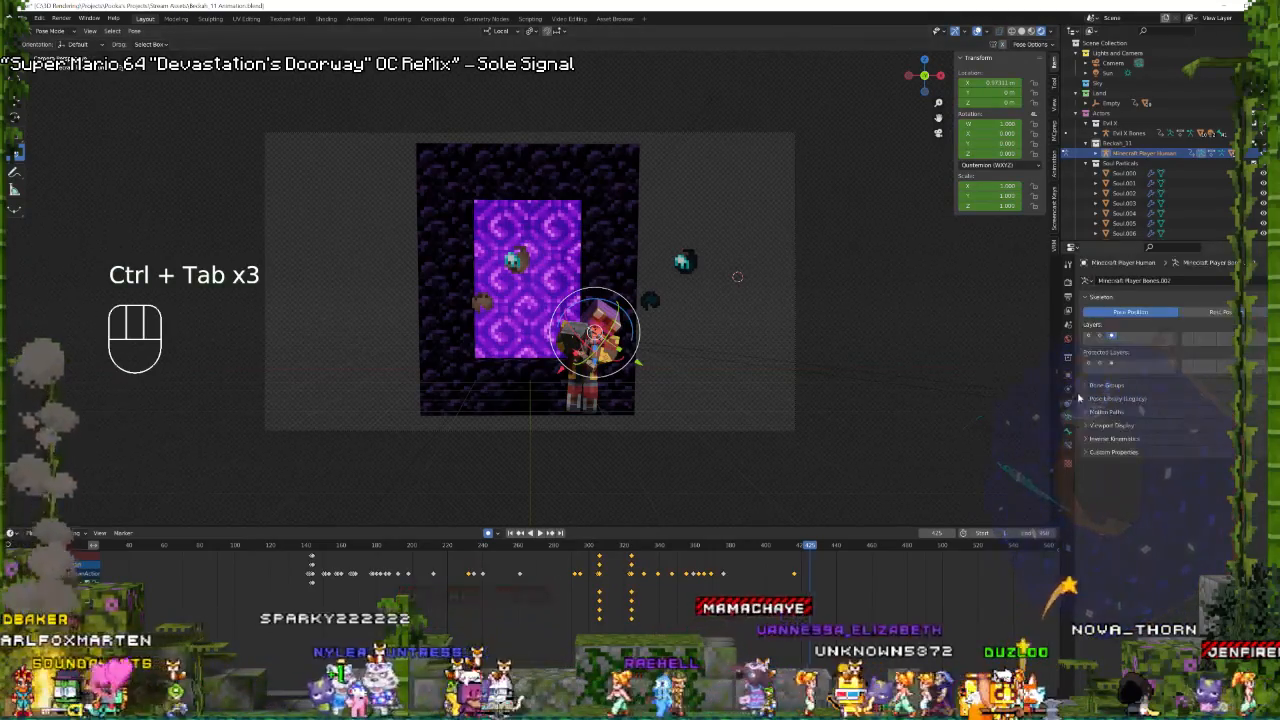
pyautogui.click(1089, 339)
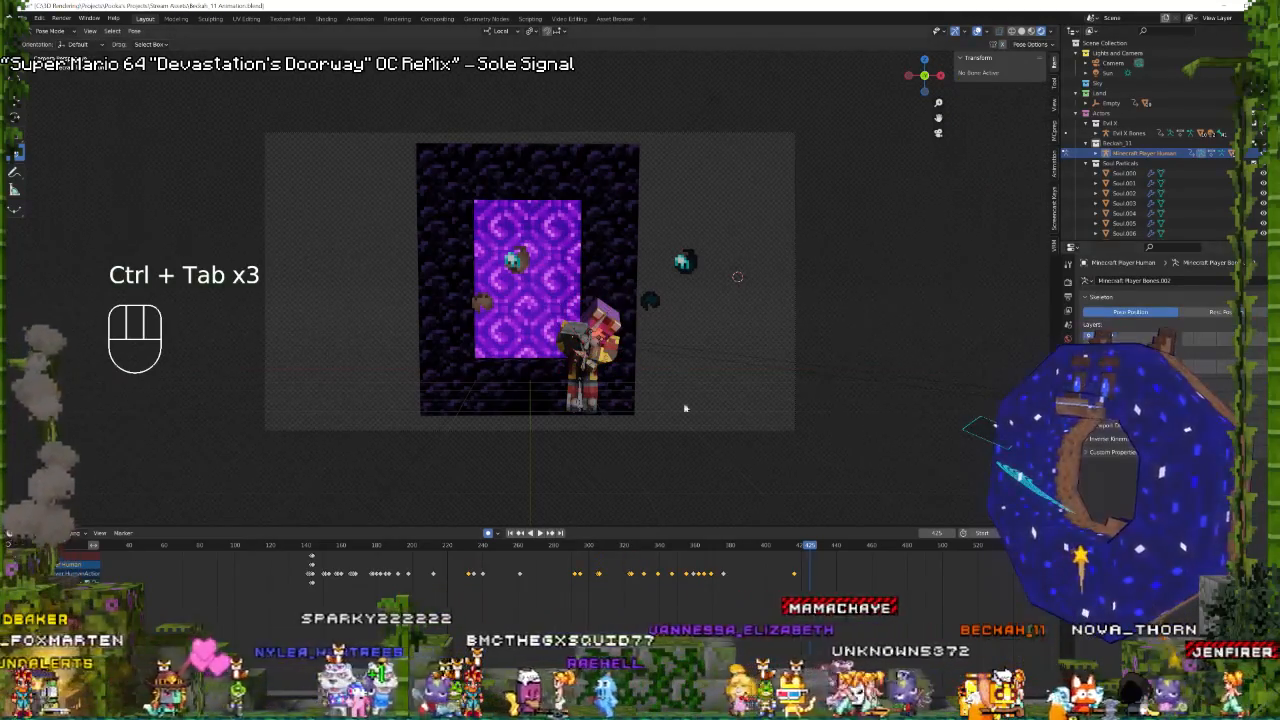
# Select the portal-side hand control and keyframe its location, rotation and scale at frame 386.
pyautogui.click(577, 355)
pyautogui.moveTo(755, 568); pyautogui.dragTo(741, 574)
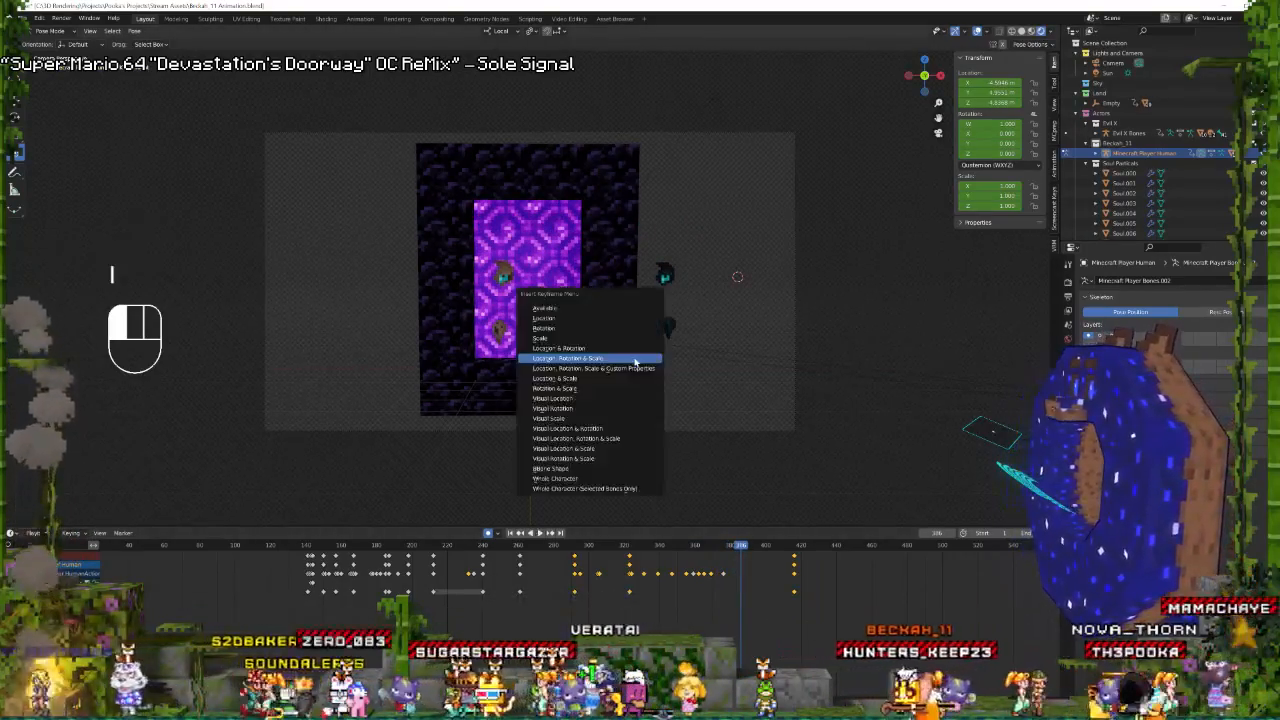
pyautogui.press('i')
# At frame 416, lower both of the player's hand controls, moving each one outward to its own side of the body.
pyautogui.press('space')
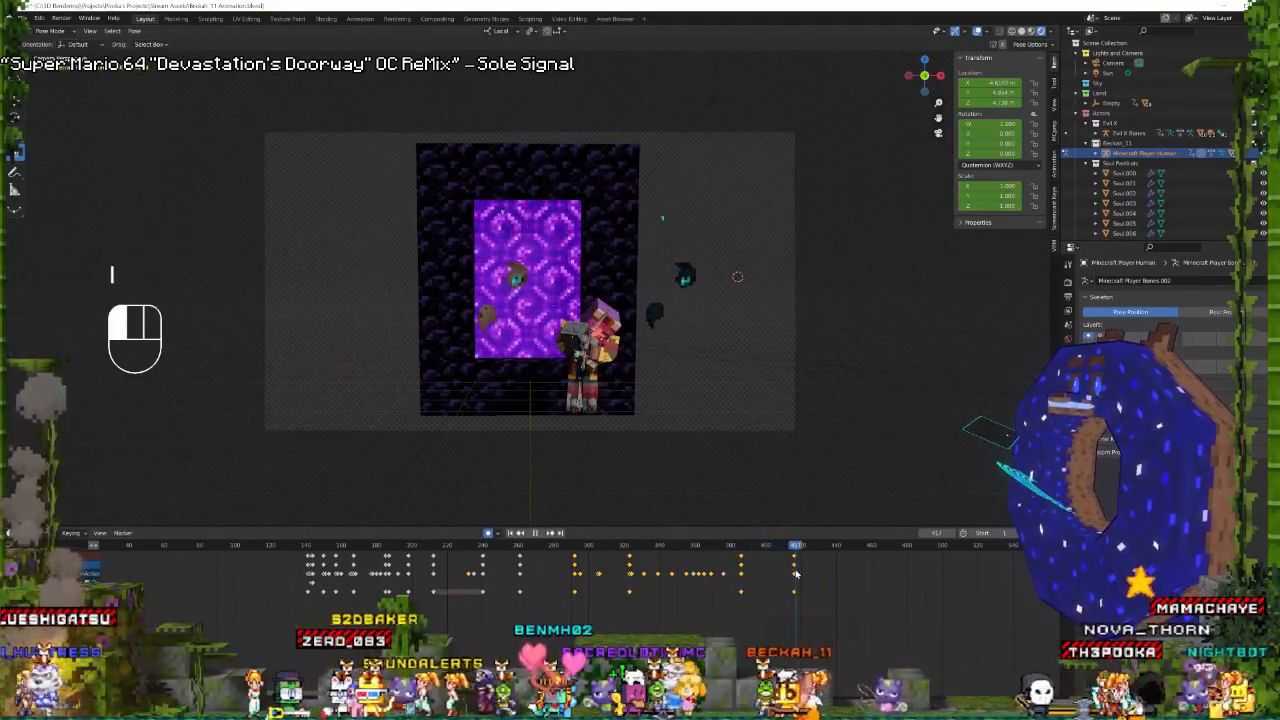
pyautogui.press('space')
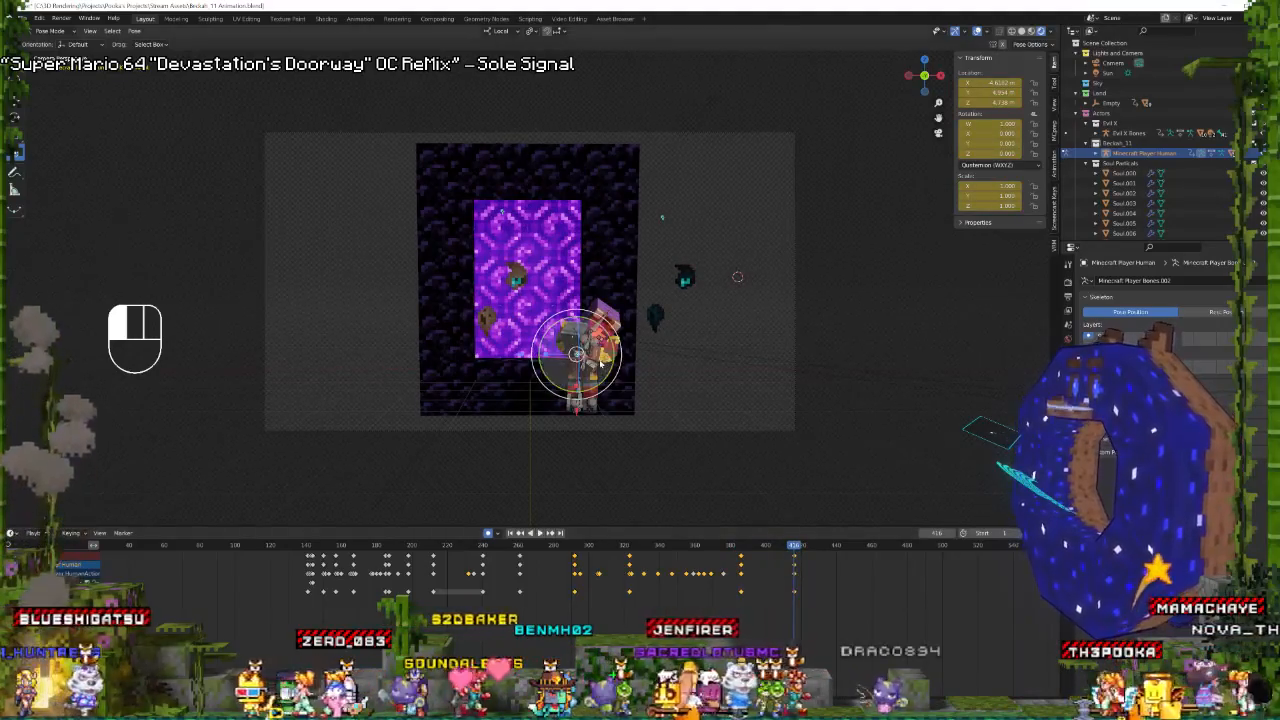
pyautogui.press('g')
pyautogui.click(565, 358)
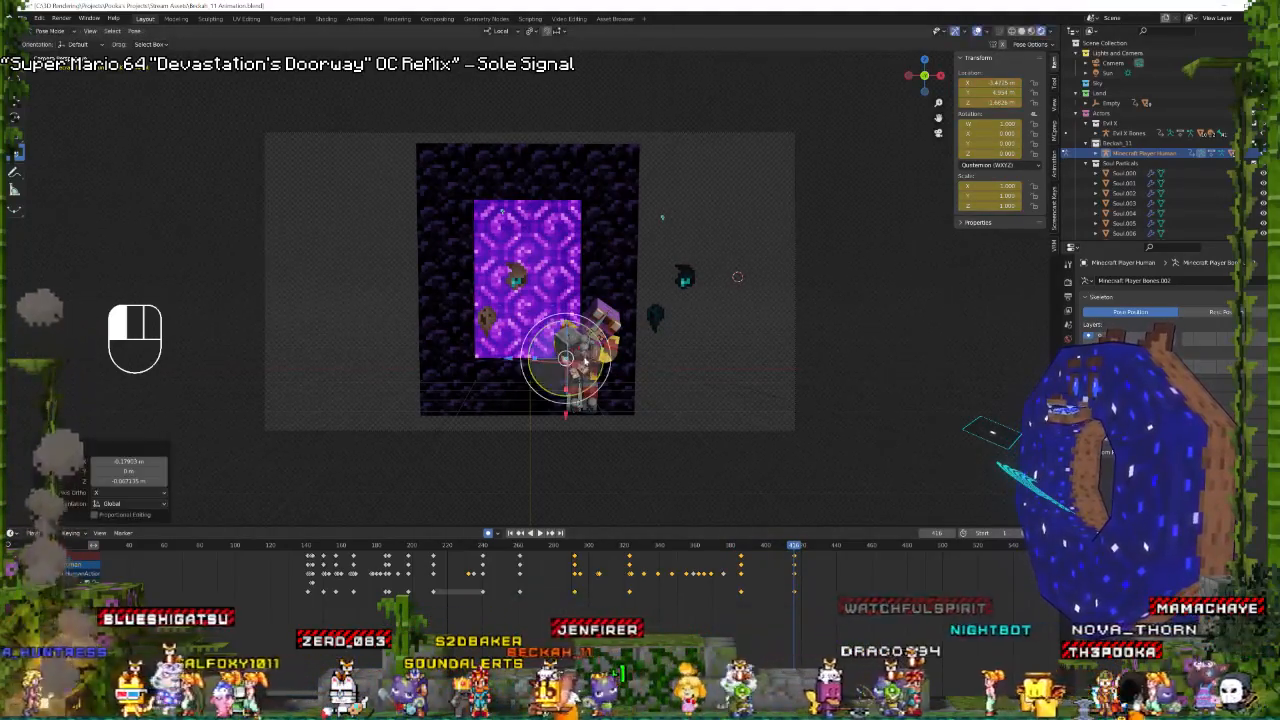
pyautogui.click(589, 352)
pyautogui.moveTo(638, 359); pyautogui.dragTo(660, 363)
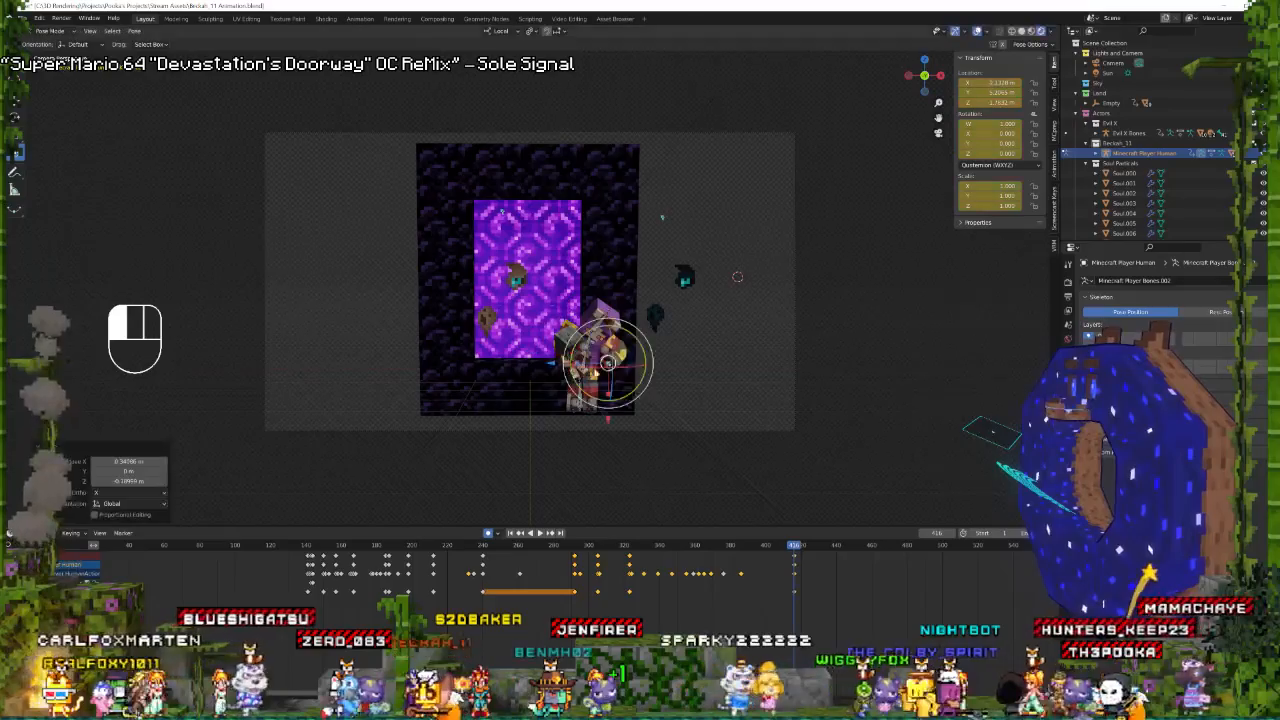
# Keyframe the current pose of all the character's bones at frame 377.
pyautogui.click(584, 368)
pyautogui.keyDown('shift'); pyautogui.click(567, 347); pyautogui.keyUp('shift')
pyautogui.keyDown('shift'); pyautogui.click(613, 349); pyautogui.keyUp('shift')
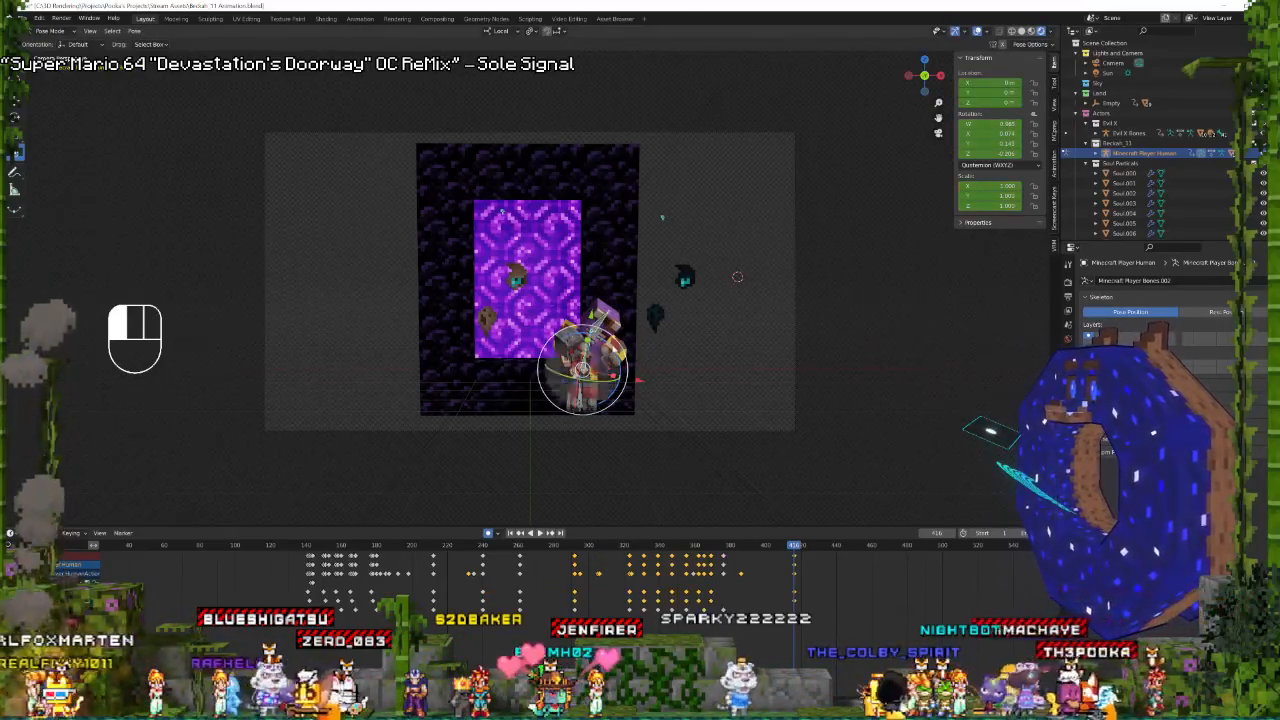
pyautogui.moveTo(735, 577)
pyautogui.mouseDown()
pyautogui.moveTo(751, 579)
pyautogui.moveTo(726, 573)
pyautogui.mouseUp()
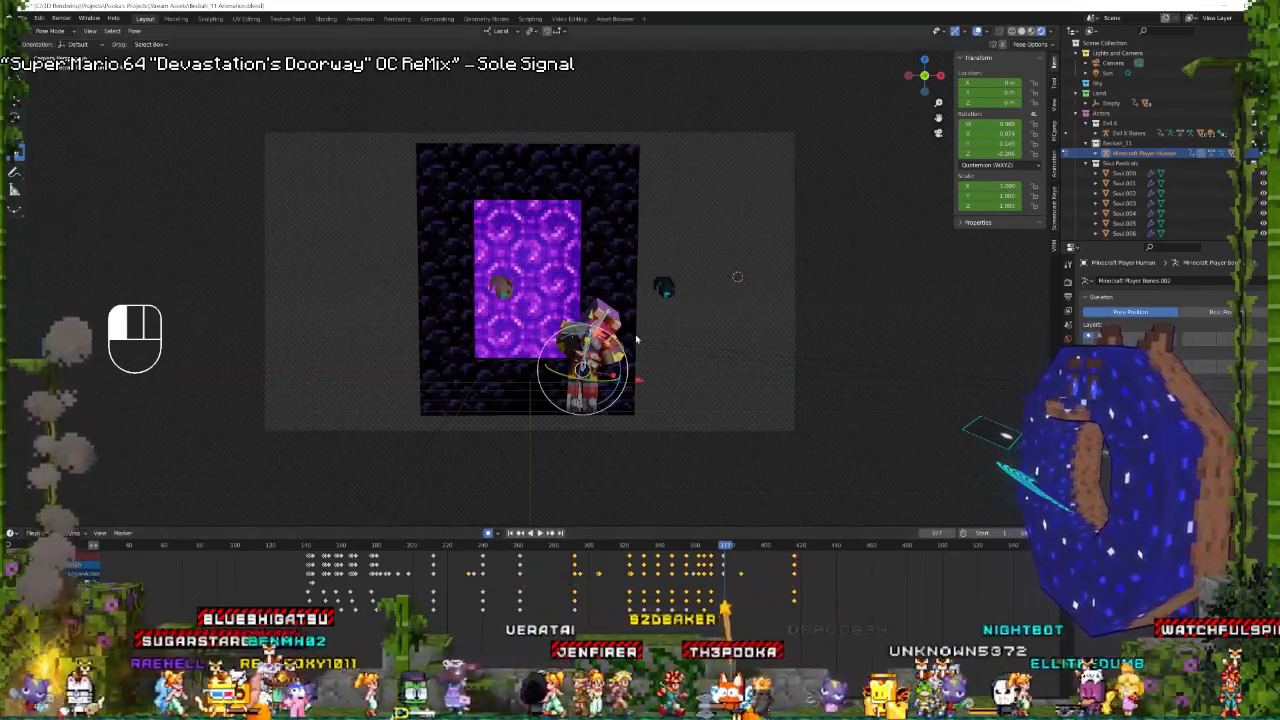
pyautogui.rightClick(636, 341)
pyautogui.press('a')
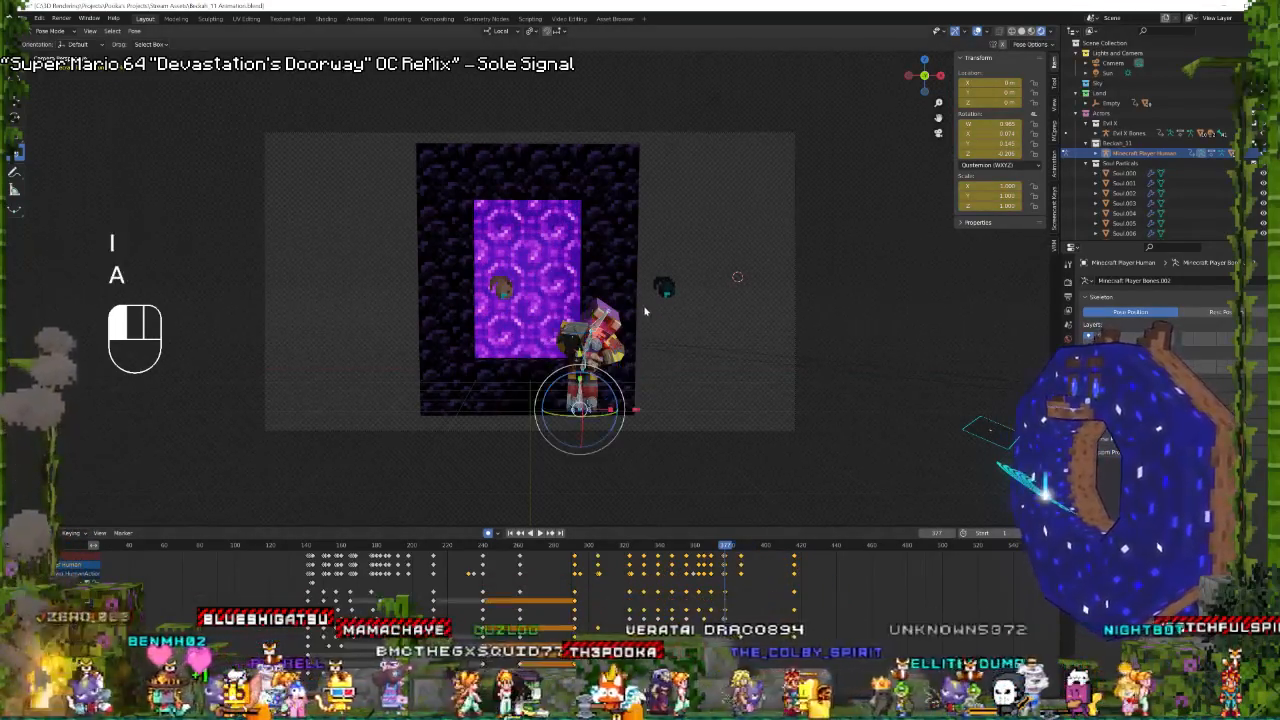
pyautogui.press('i')
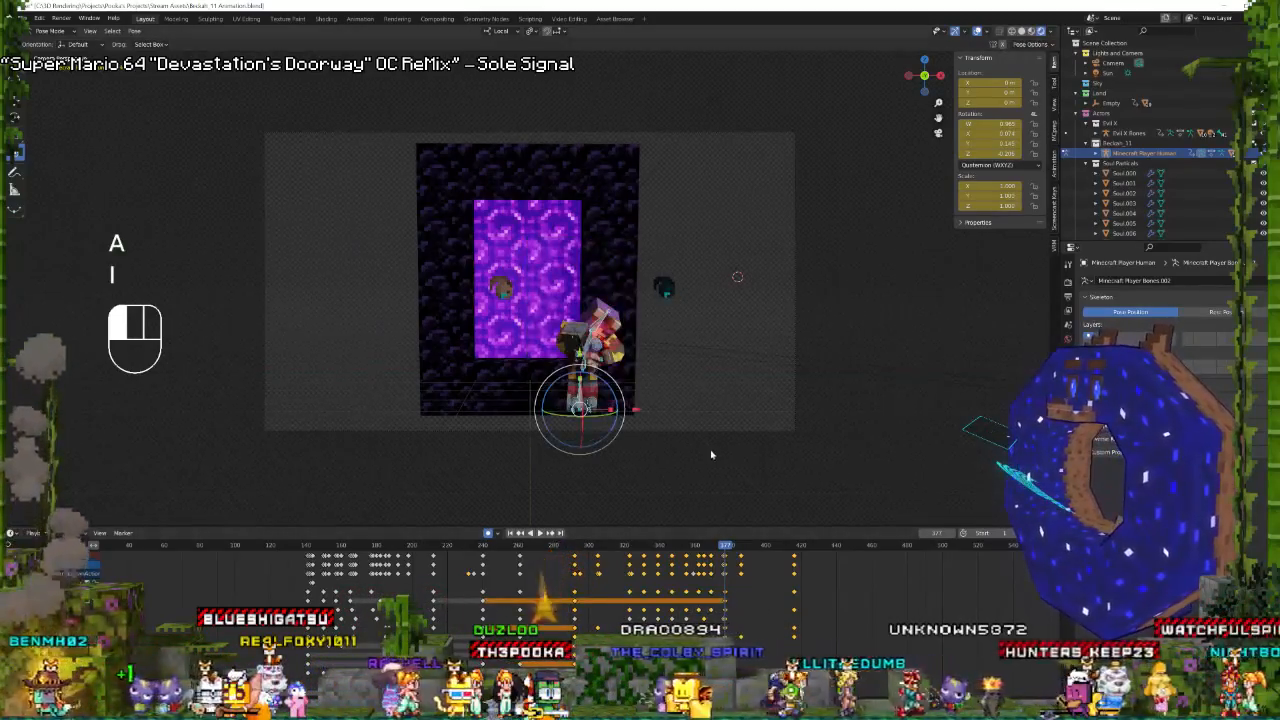
# Pose the head and upper body upright and facing forward at frame 416.
pyautogui.click(622, 331)
pyautogui.keyDown('shift'); pyautogui.click(603, 337); pyautogui.keyUp('shift')
pyautogui.keyDown('shift'); pyautogui.click(585, 369); pyautogui.keyUp('shift')
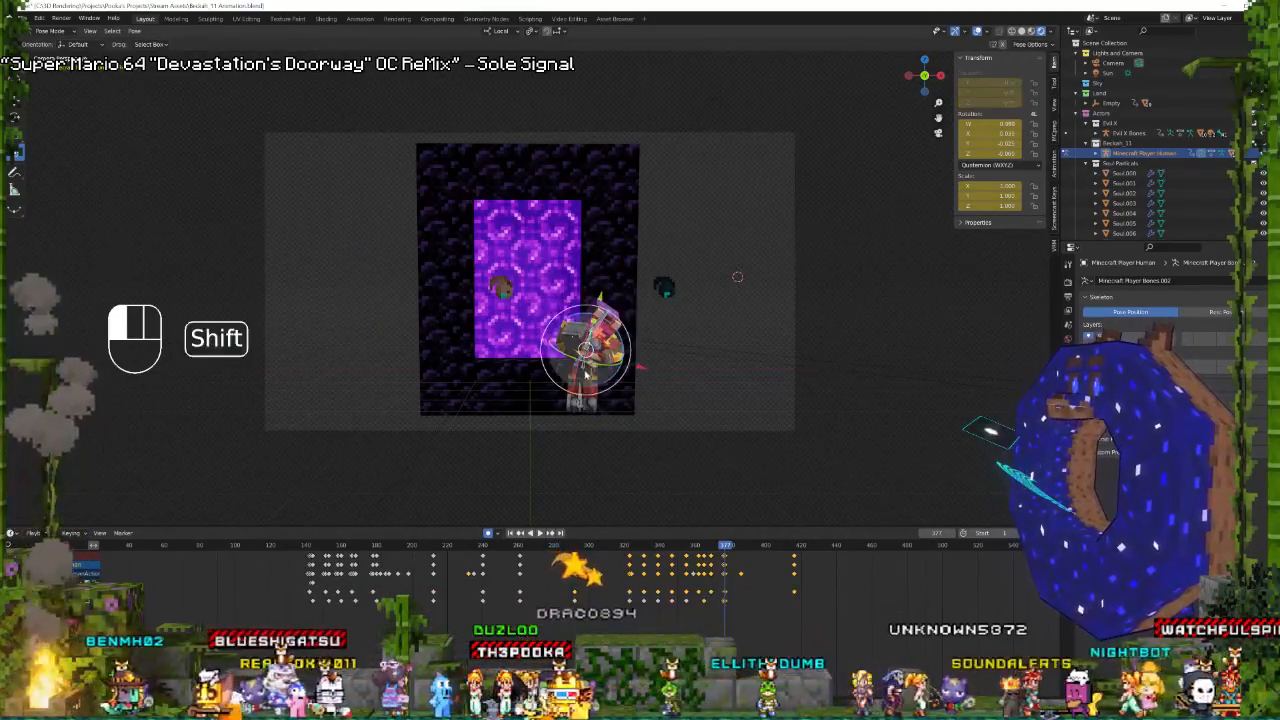
pyautogui.keyDown('shift'); pyautogui.click(584, 374); pyautogui.keyUp('shift')
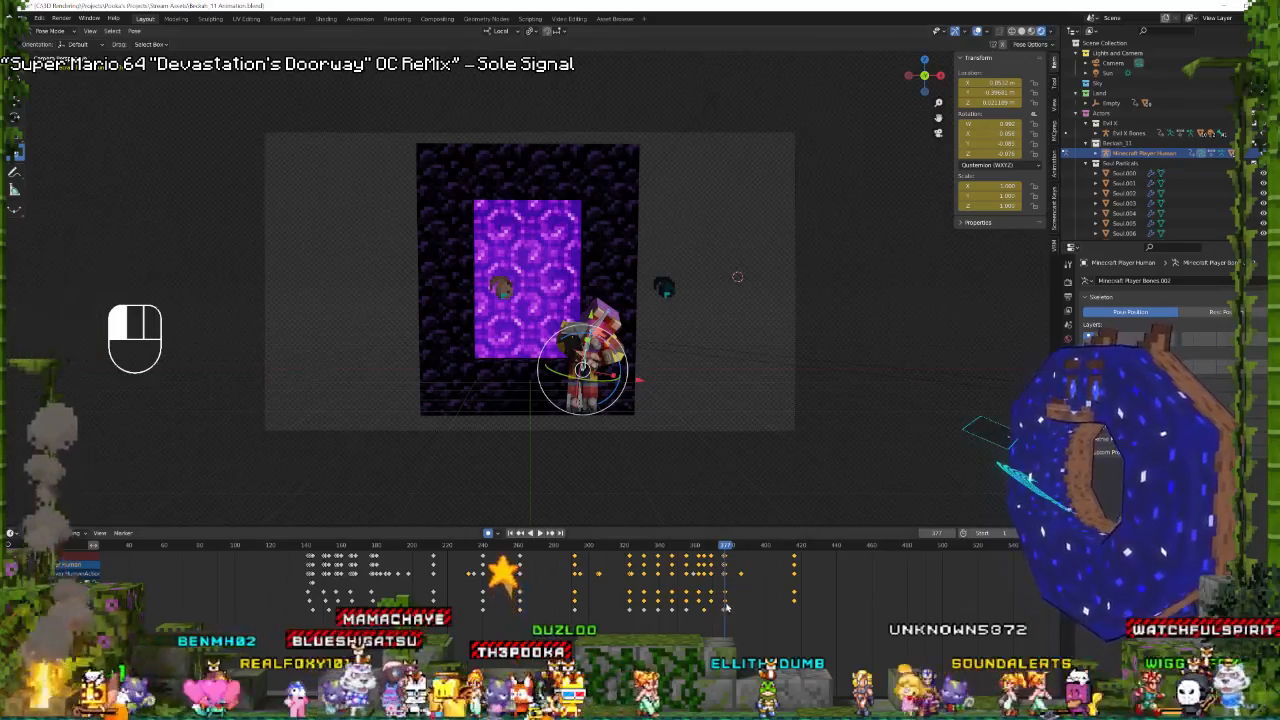
pyautogui.press('space')
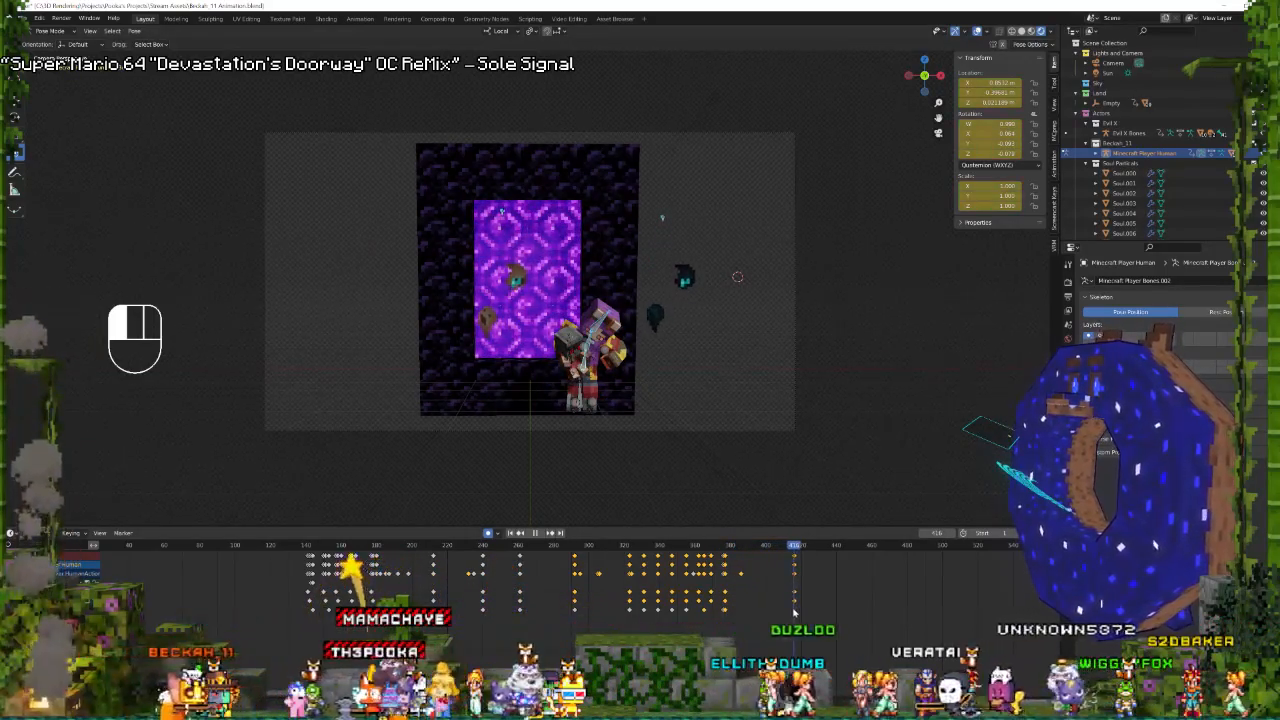
pyautogui.moveTo(794, 612); pyautogui.dragTo(794, 612)
pyautogui.keyDown('shift'); pyautogui.moveTo(619, 362); pyautogui.dragTo(605, 309); pyautogui.keyUp('shift')
pyautogui.click(595, 314)
pyautogui.moveTo(605, 309); pyautogui.dragTo(602, 298)
# Move the portal-side hand control further outward and slightly down at frame 416, and play on from there.
pyautogui.click(568, 361)
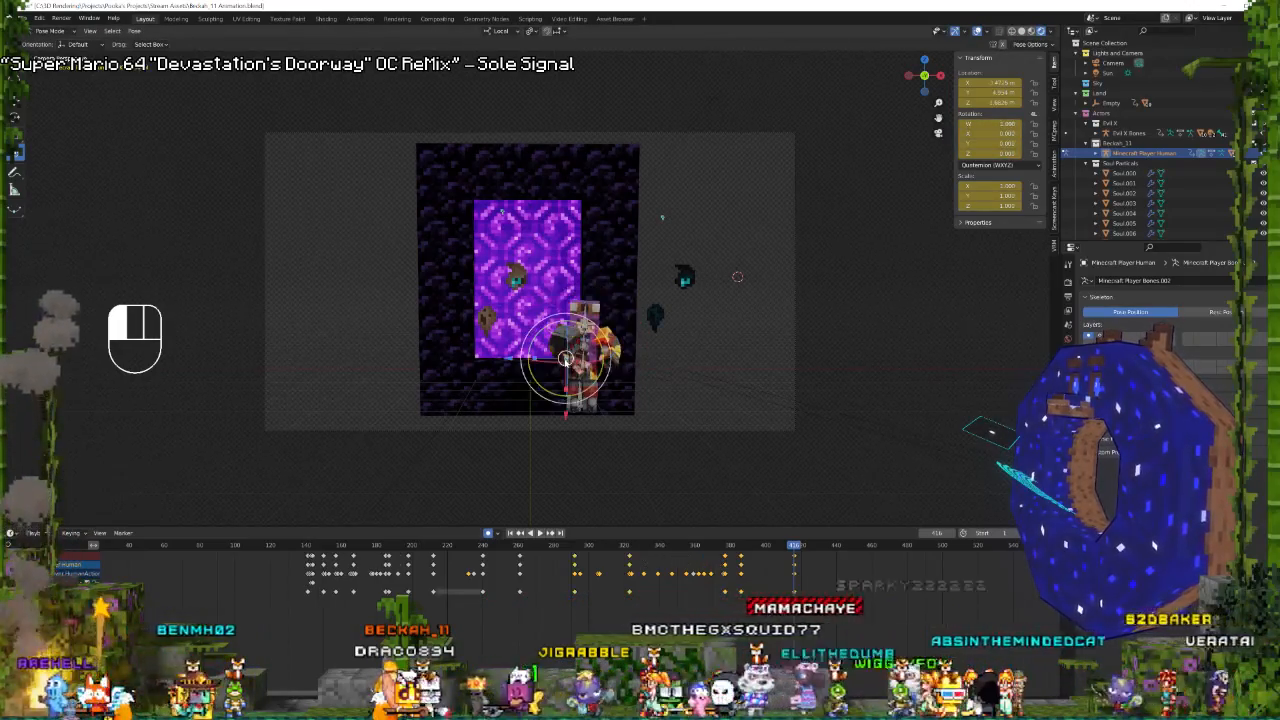
pyautogui.moveTo(566, 357); pyautogui.dragTo(554, 365)
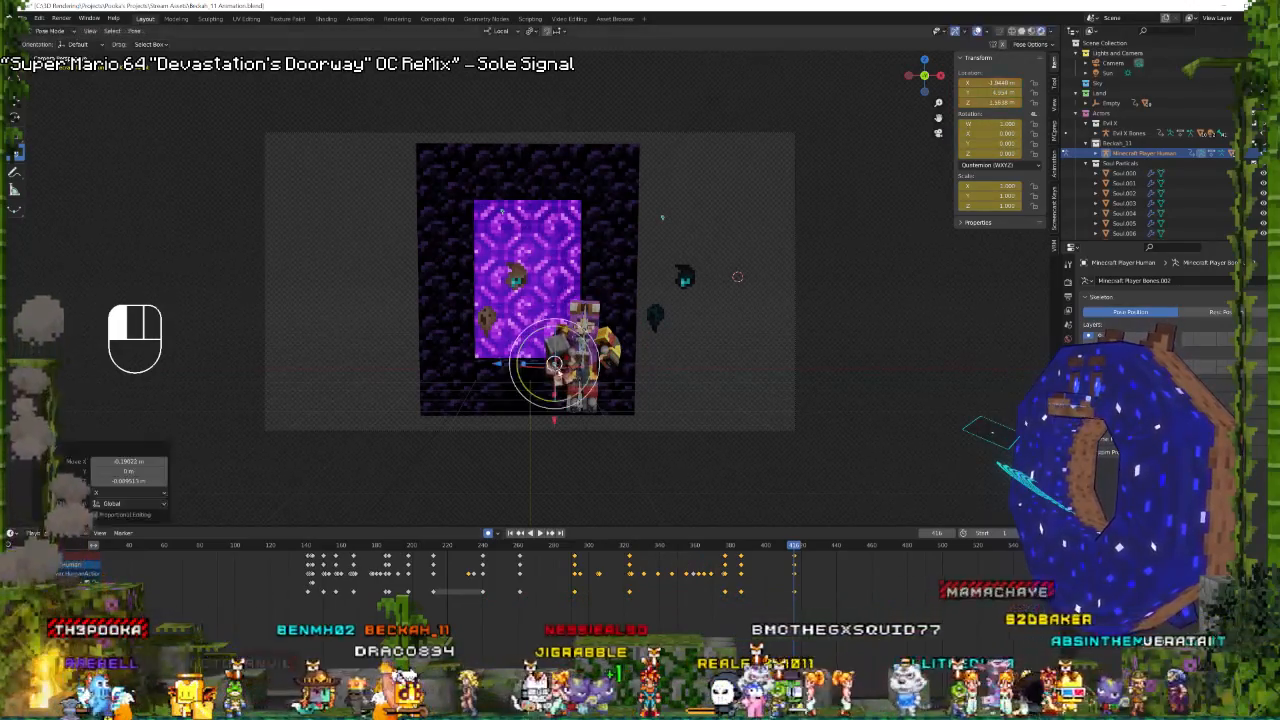
pyautogui.press('space')
pyautogui.press('space')
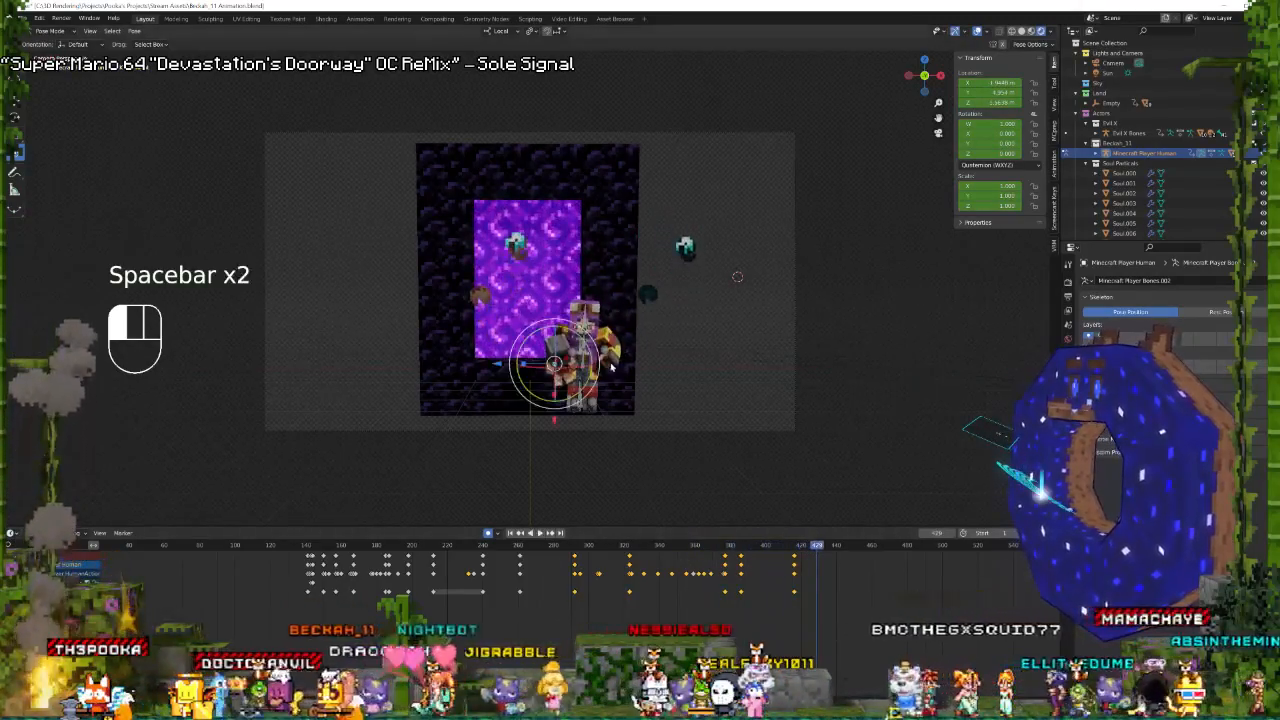
# Duplicate the outer hand control's keyframe from frame 377 to about frame 400 and replay the movement.
pyautogui.click(726, 561)
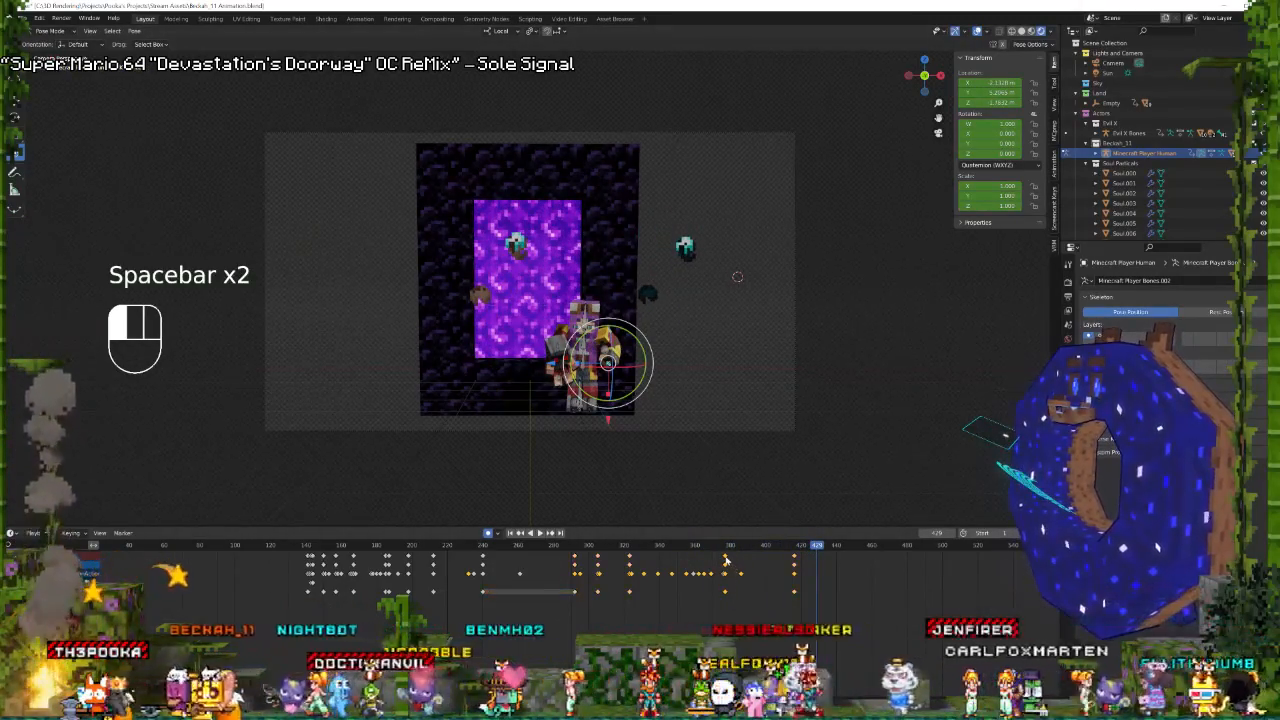
pyautogui.hotkey('shift', 'd')
pyautogui.click(762, 566)
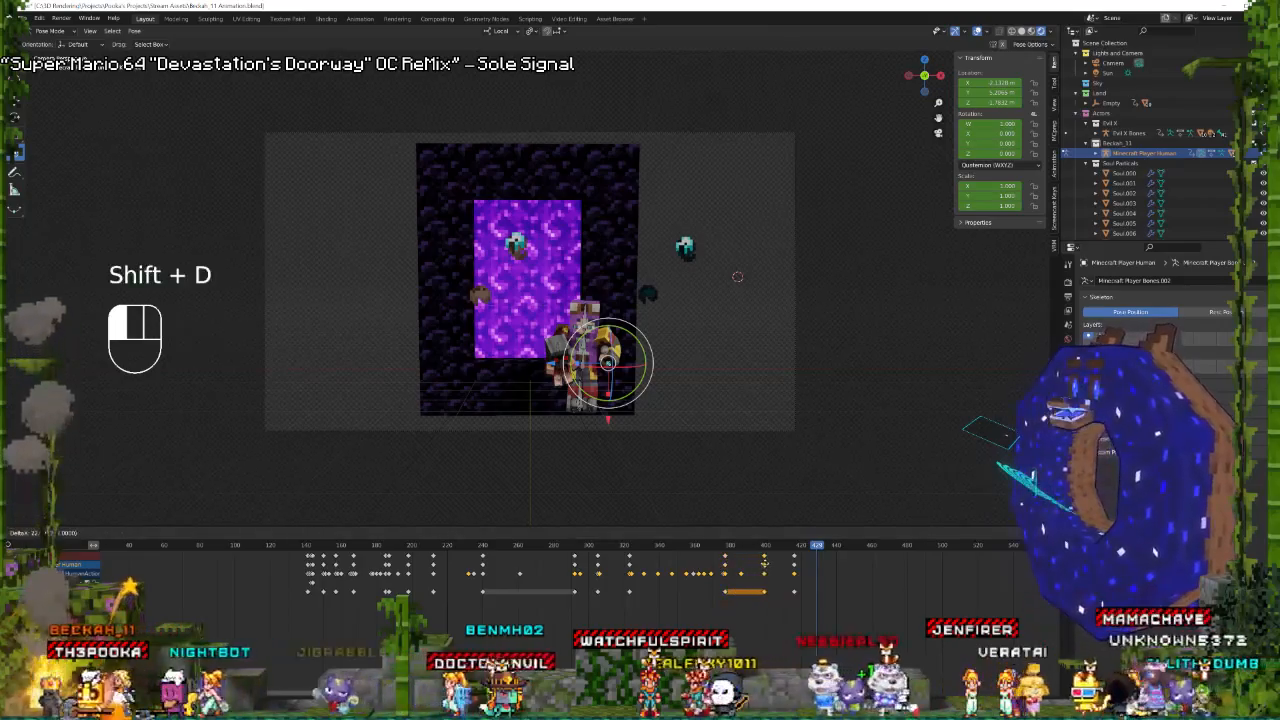
pyautogui.press('space')
pyautogui.press('space')
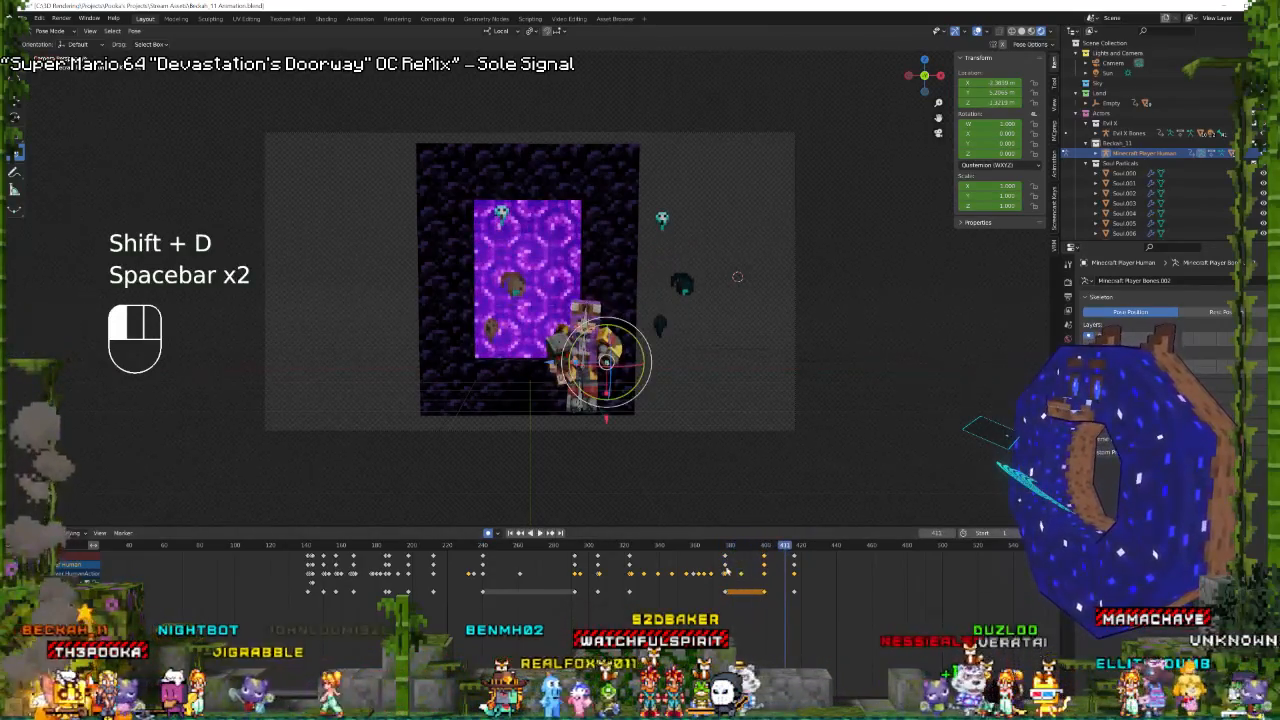
# Reposition the outer hand control closer to the body at frame 377 and replay the turn.
pyautogui.moveTo(653, 548); pyautogui.dragTo(725, 578)
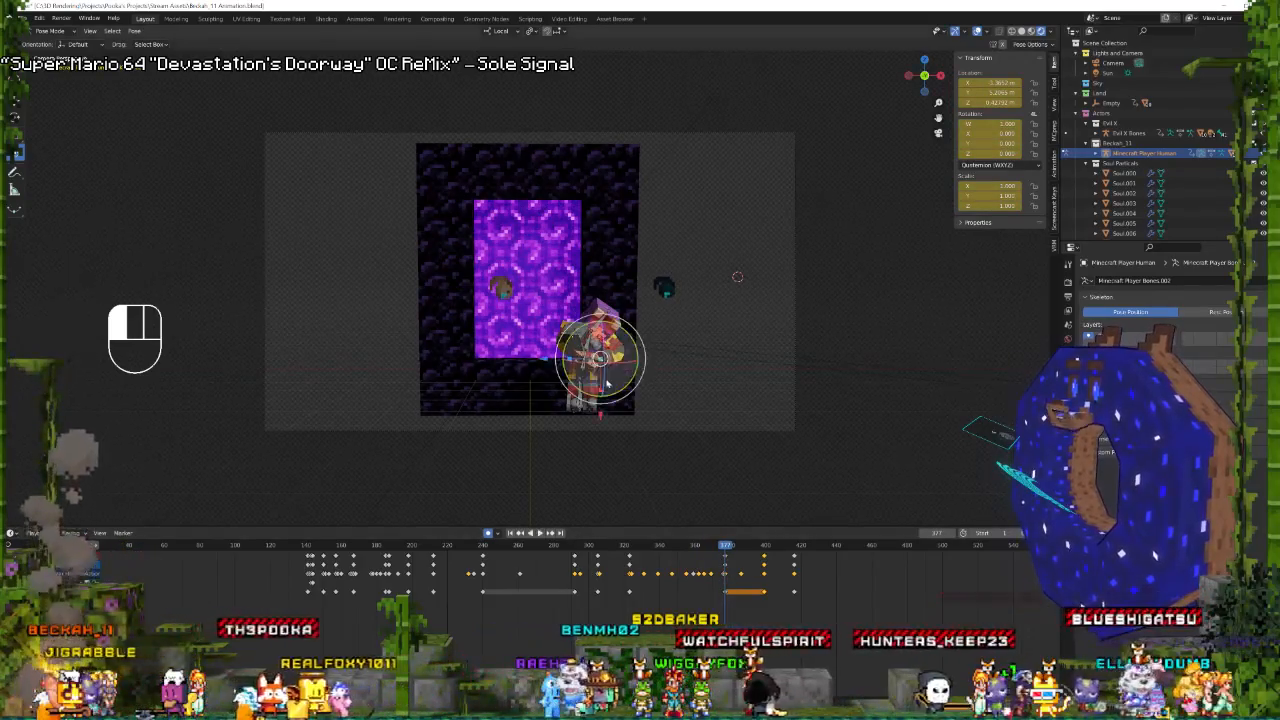
pyautogui.keyDown('shift'); pyautogui.moveTo(603, 384); pyautogui.dragTo(570, 418); pyautogui.keyUp('shift')
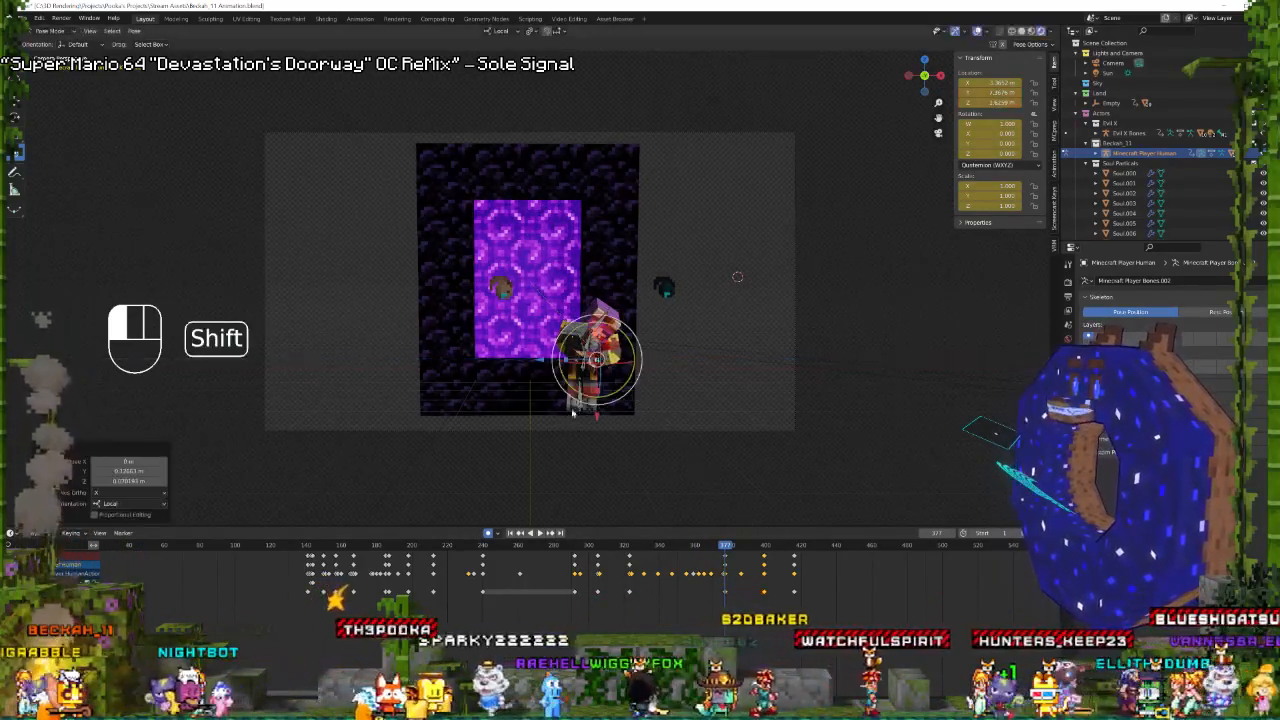
pyautogui.moveTo(594, 358); pyautogui.dragTo(588, 352)
pyautogui.press('space')
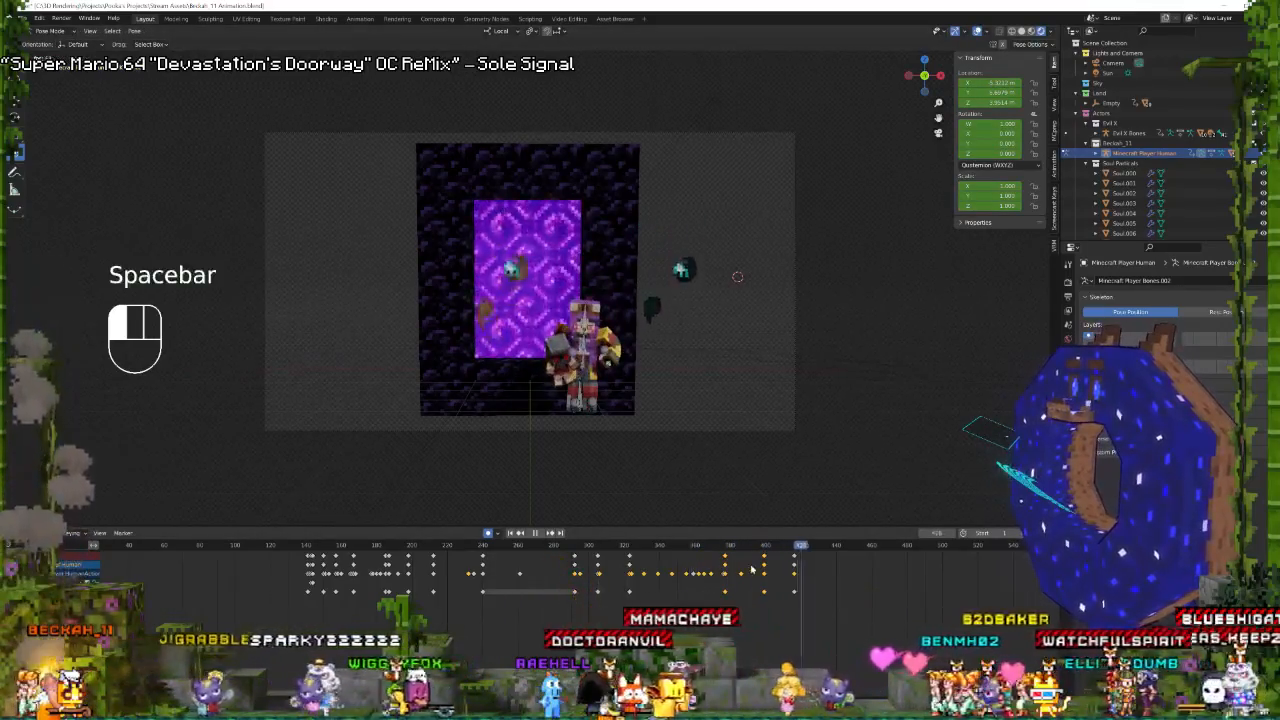
pyautogui.press('space')
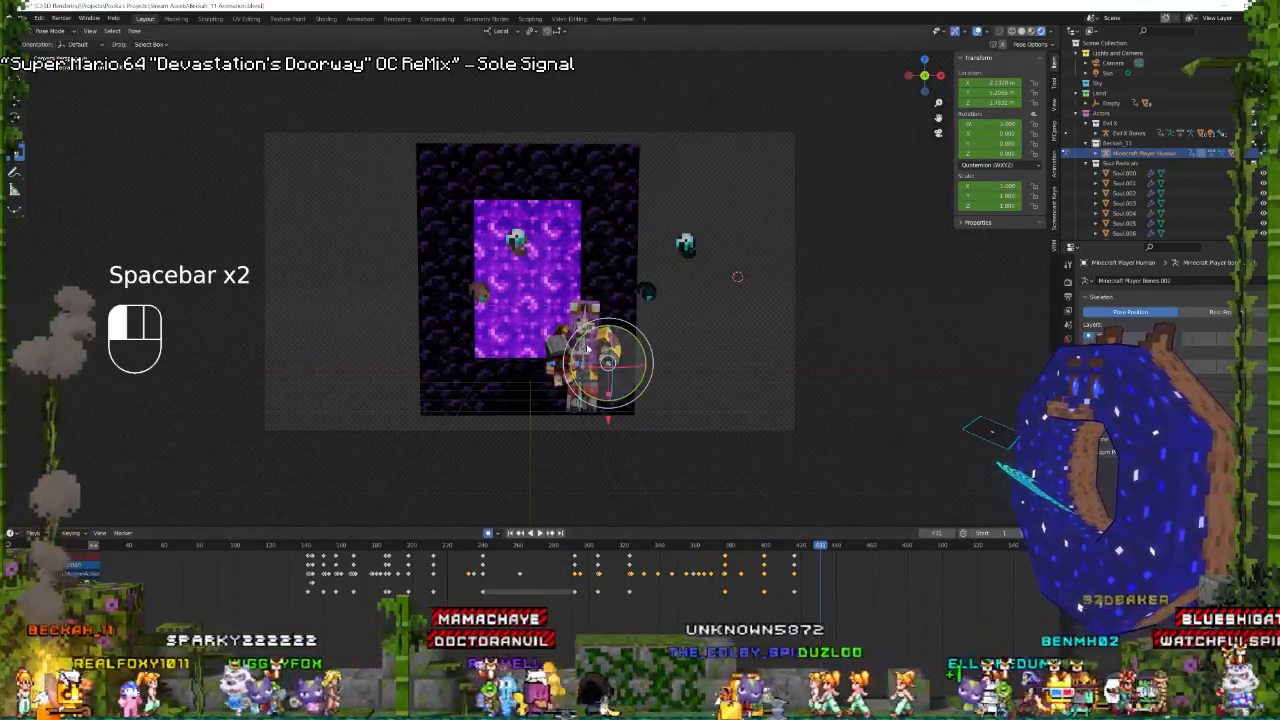
# Select the upper-body bone, replay the turn toward the camera, save the file, and play the animation onward.
pyautogui.click(586, 335)
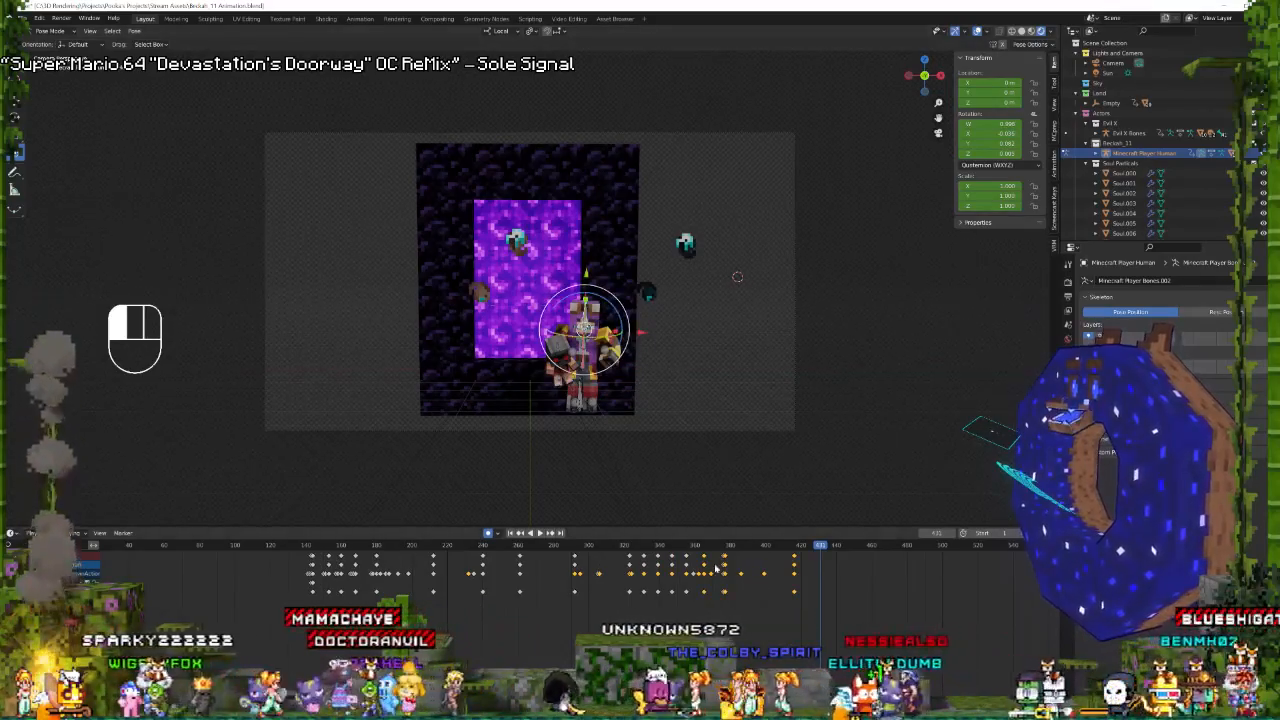
pyautogui.press('space')
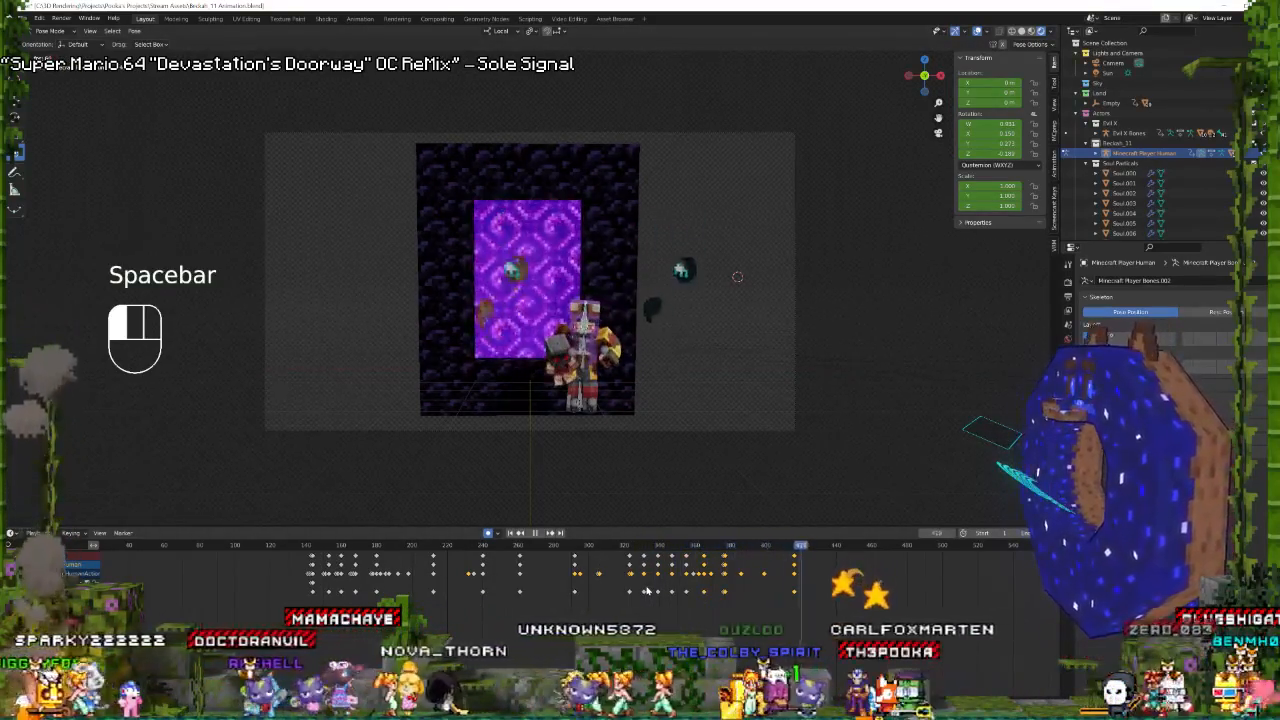
pyautogui.press('space')
pyautogui.hotkey('ctrl', 's')
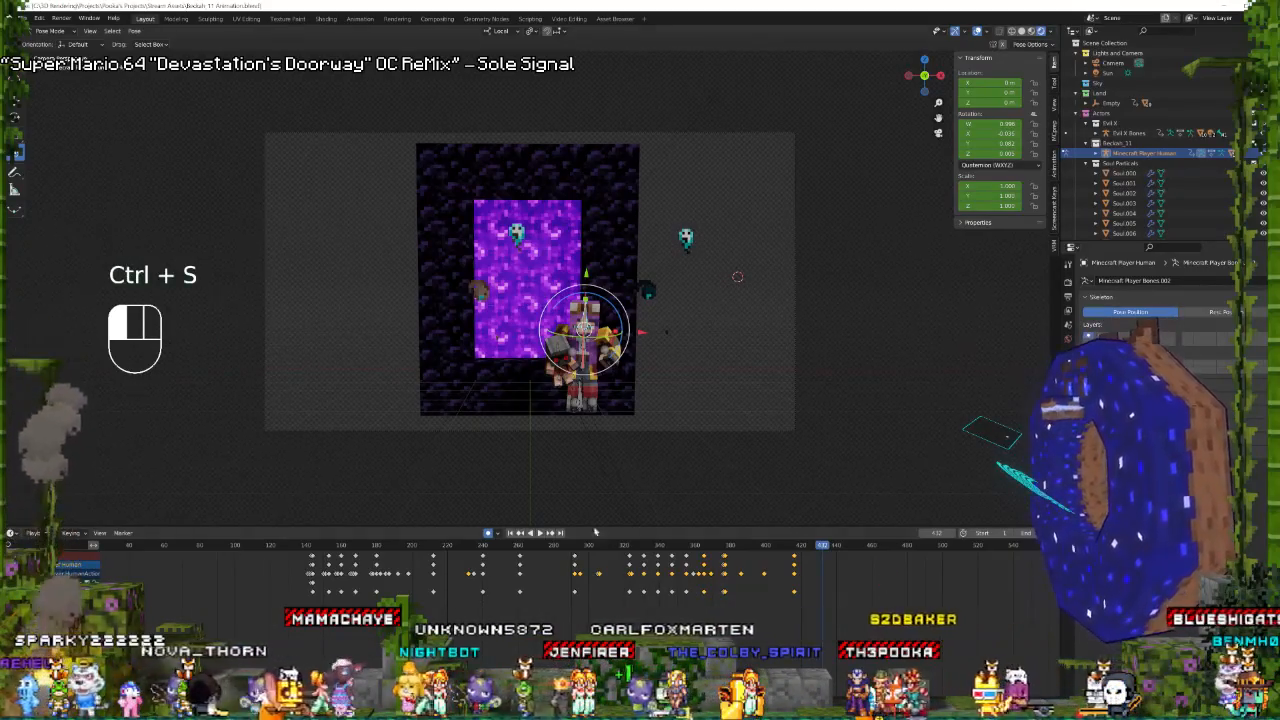
pyautogui.press('space')
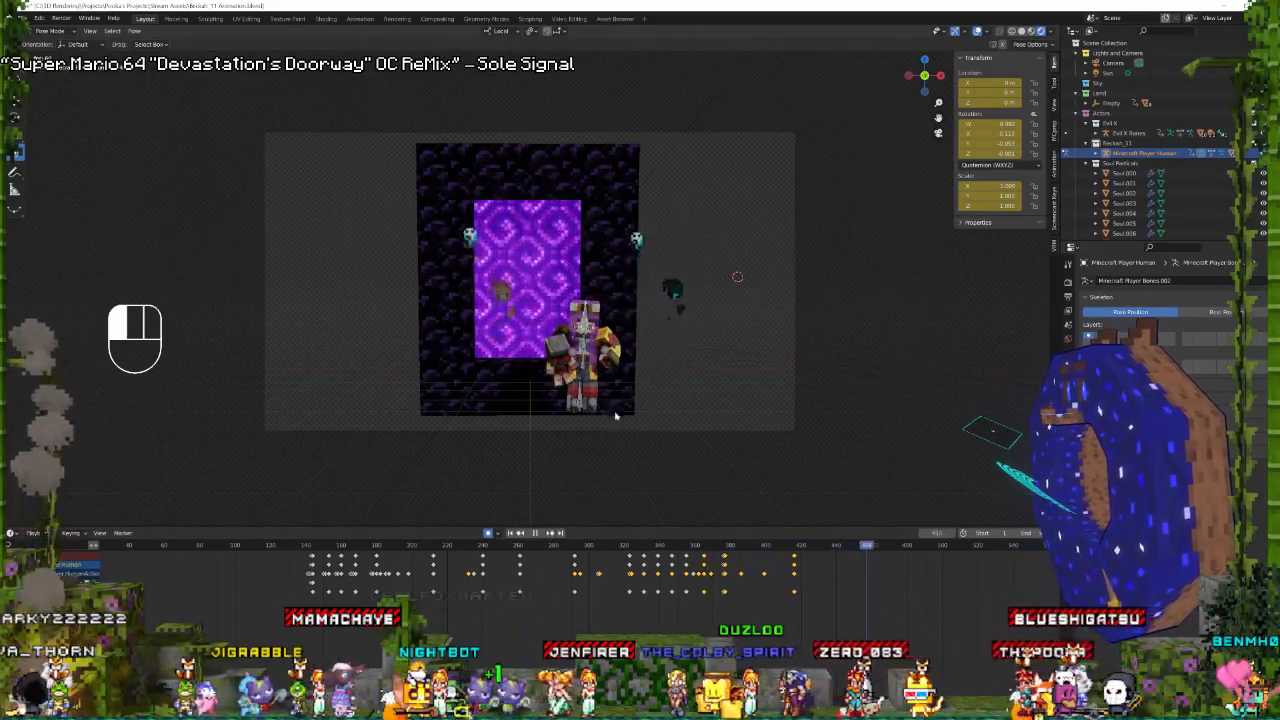
pyautogui.press('space')
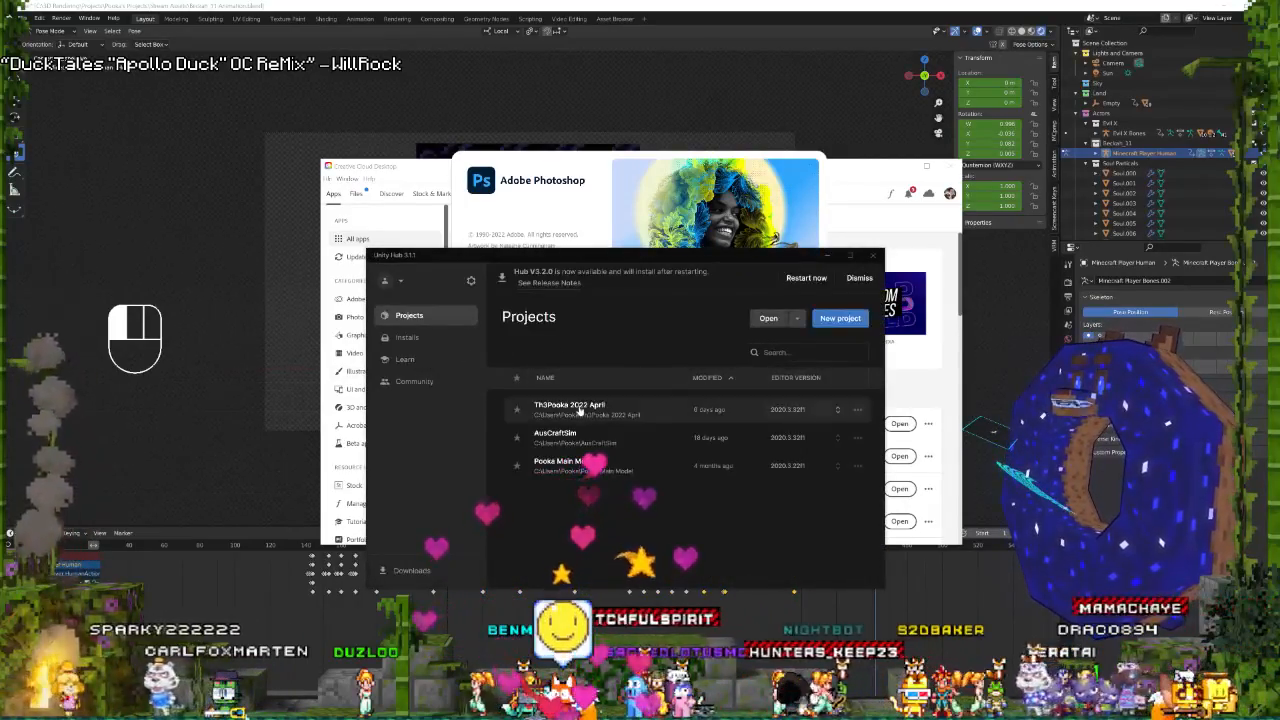
# Switch to Unity Hub, open the Th3Pooka 2022 April project, and minimize the hub window.
pyautogui.click(646, 416)
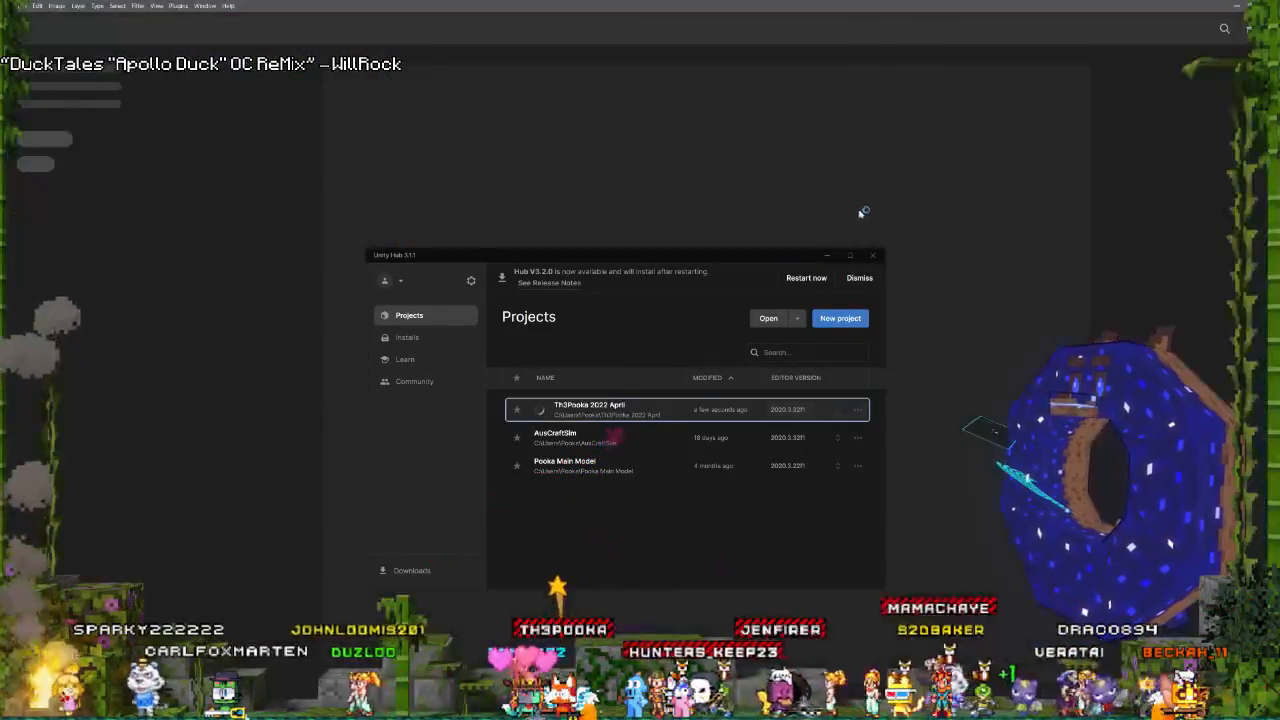
pyautogui.click(829, 255)
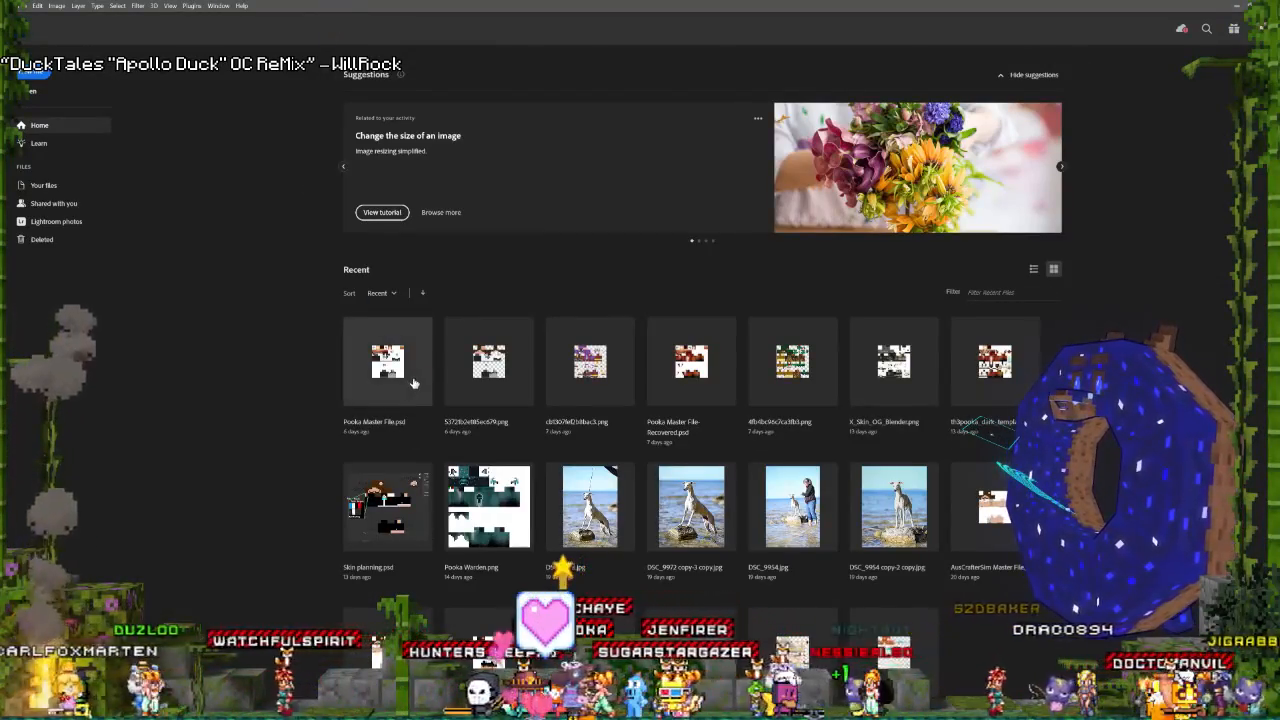
# Open Pooka Master File.psd from the recent files in Photoshop and enlarge the skin texture to about 2110%.
pyautogui.click(388, 362)
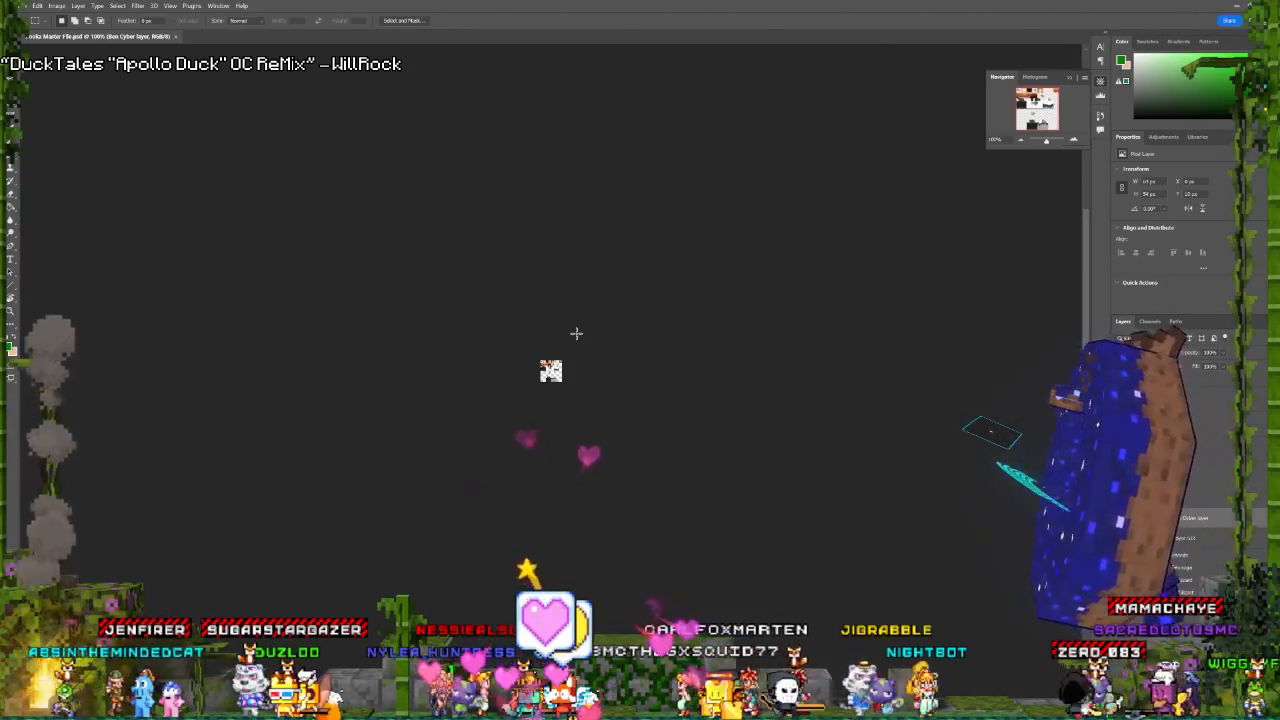
pyautogui.rightClick(576, 340)
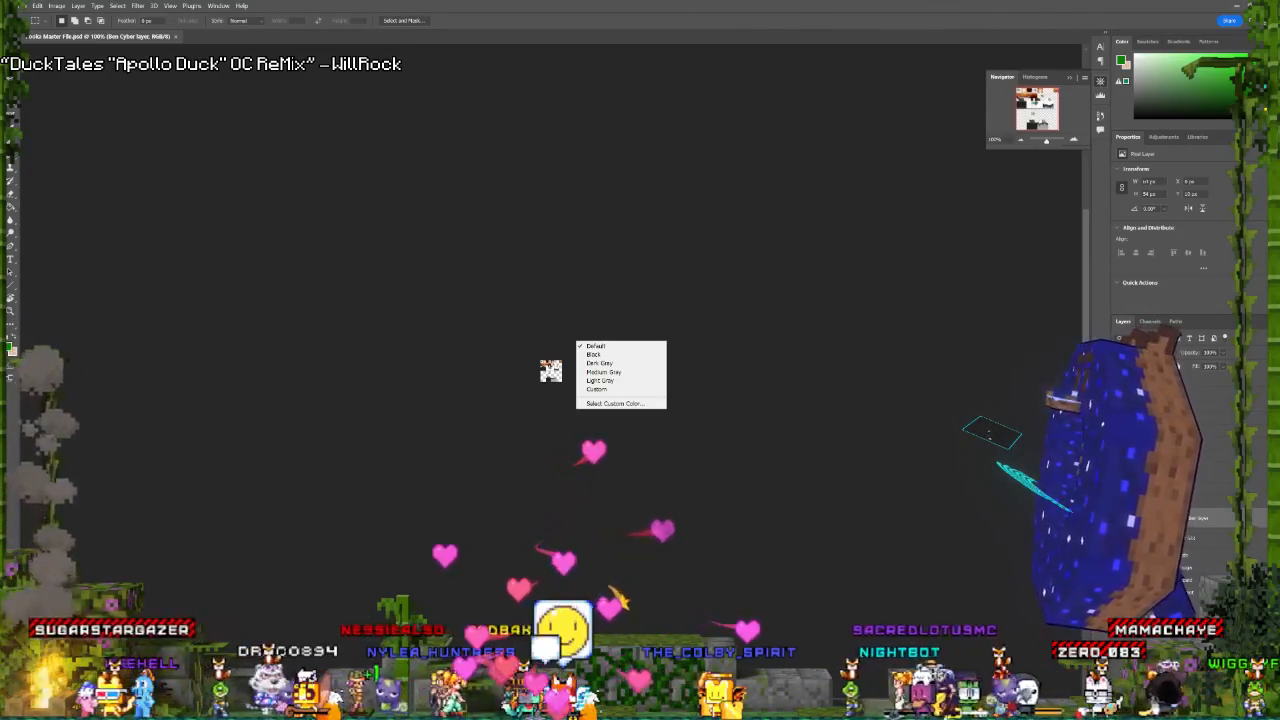
pyautogui.click(533, 302)
pyautogui.moveTo(1046, 142); pyautogui.dragTo(1058, 143)
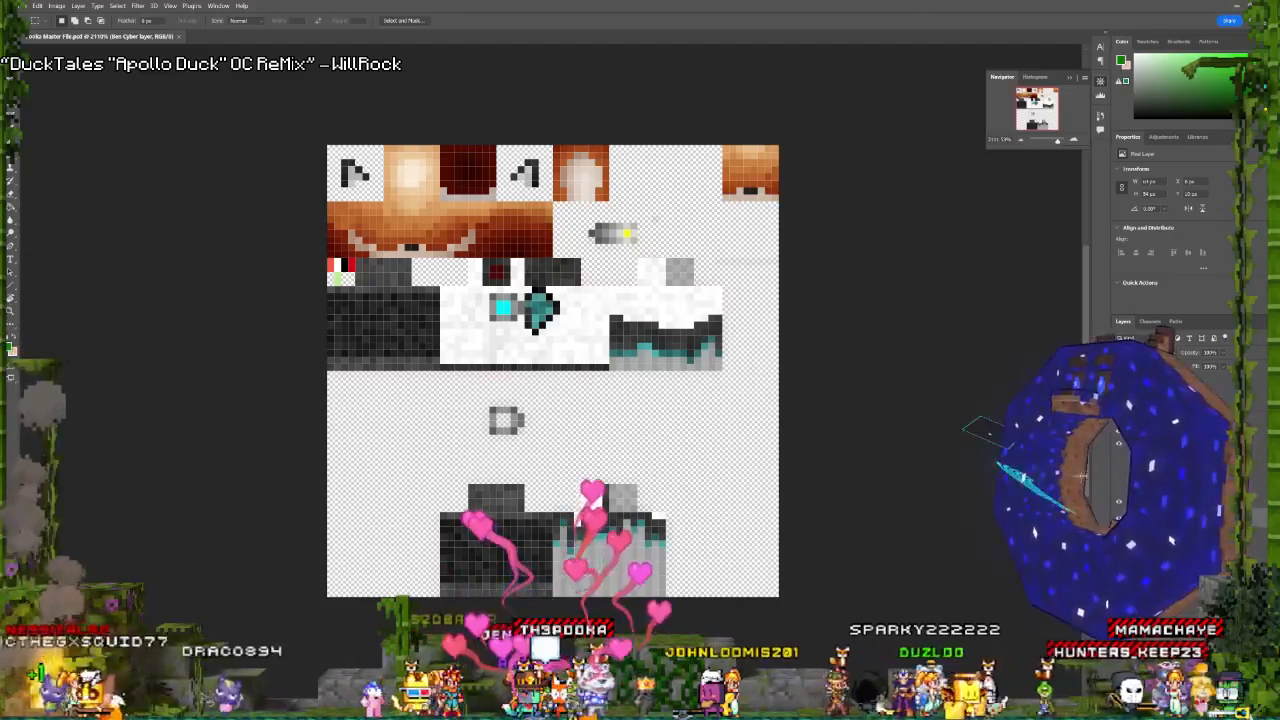
# Hide and collapse the layer group that contains the Cyber layer, and browse the friend skin groups below it.
pyautogui.click(1120, 502)
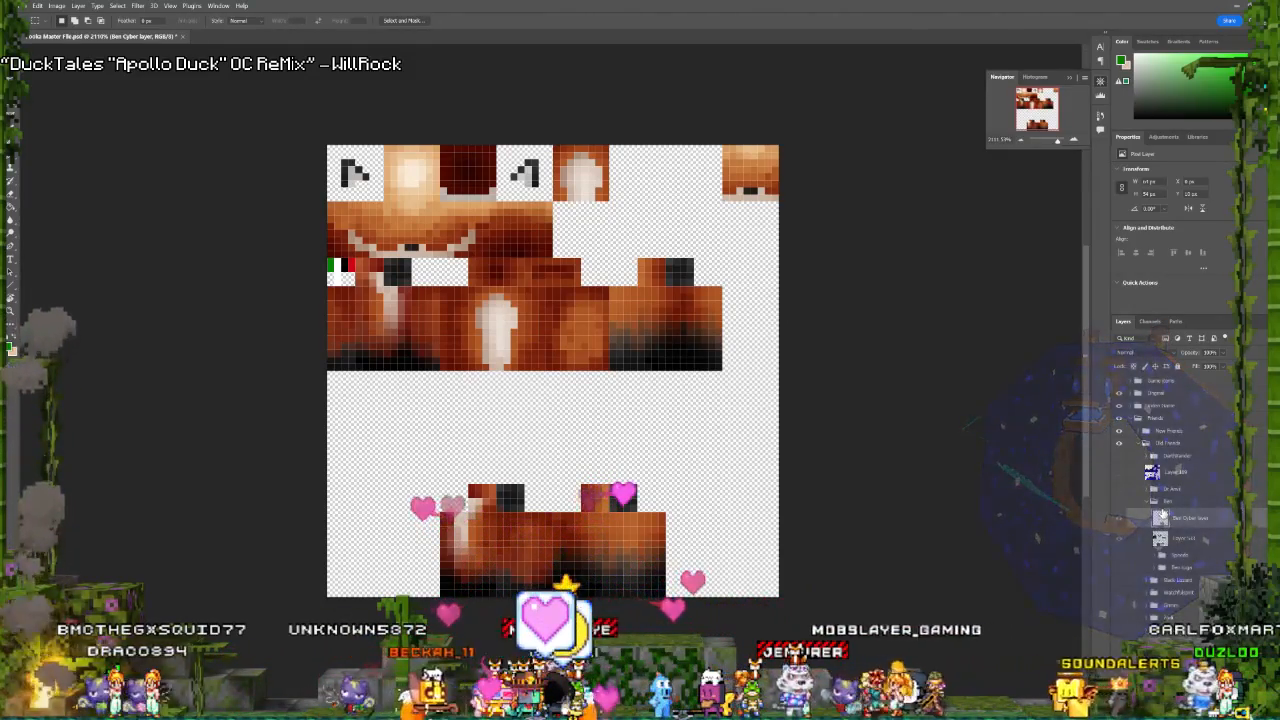
pyautogui.click(1181, 524)
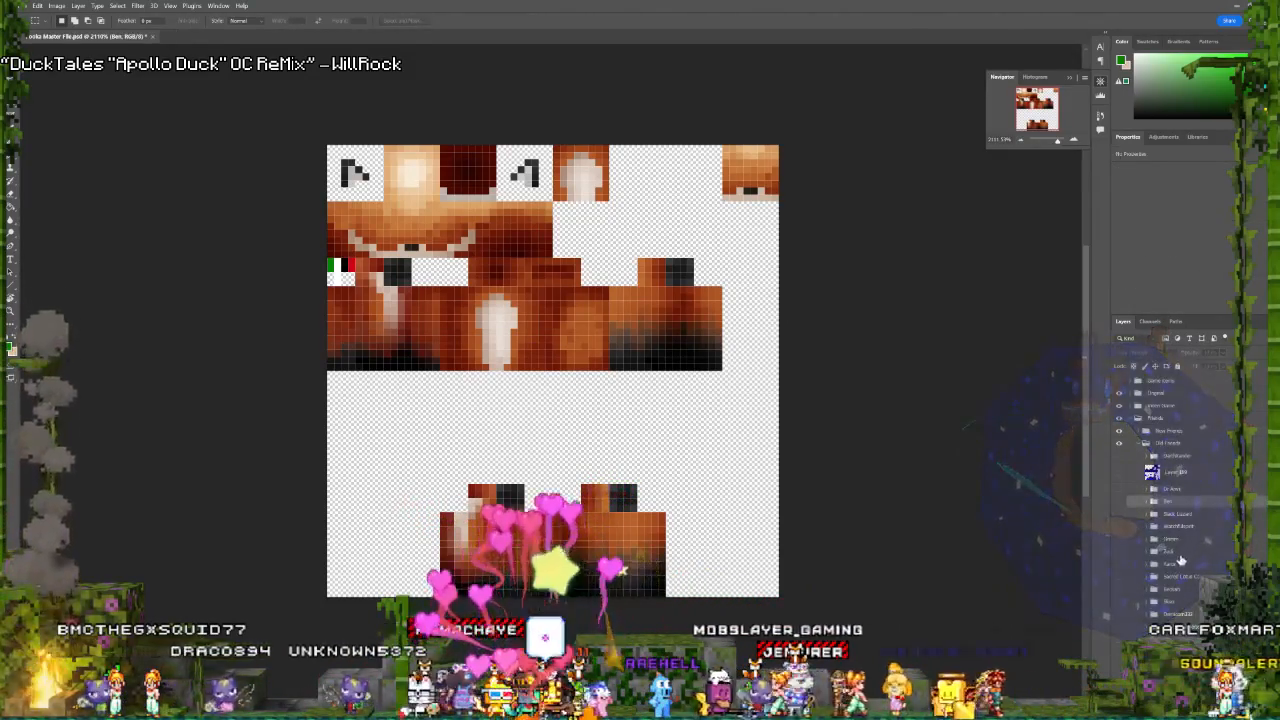
pyautogui.scroll(-3, 1163, 603)
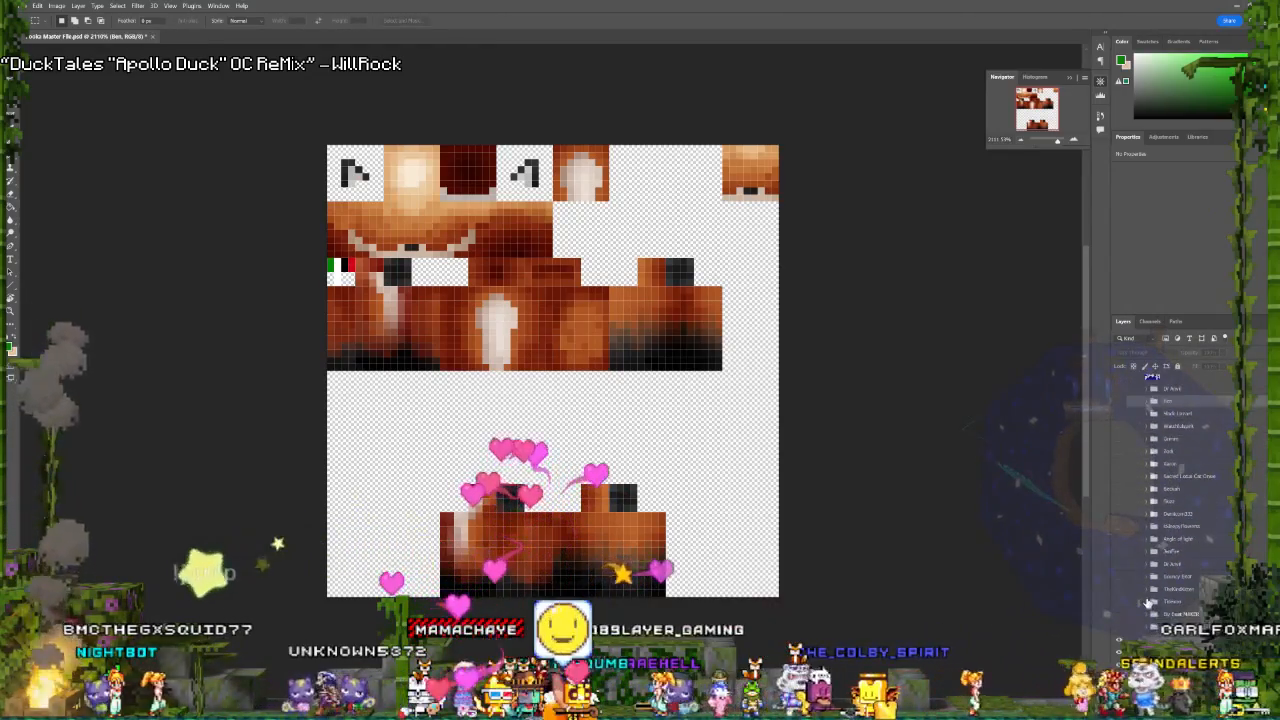
# Create a layer group named Mobslayer above the DarthVander group inside the Old Friends group.
pyautogui.scroll(4, 1150, 597)
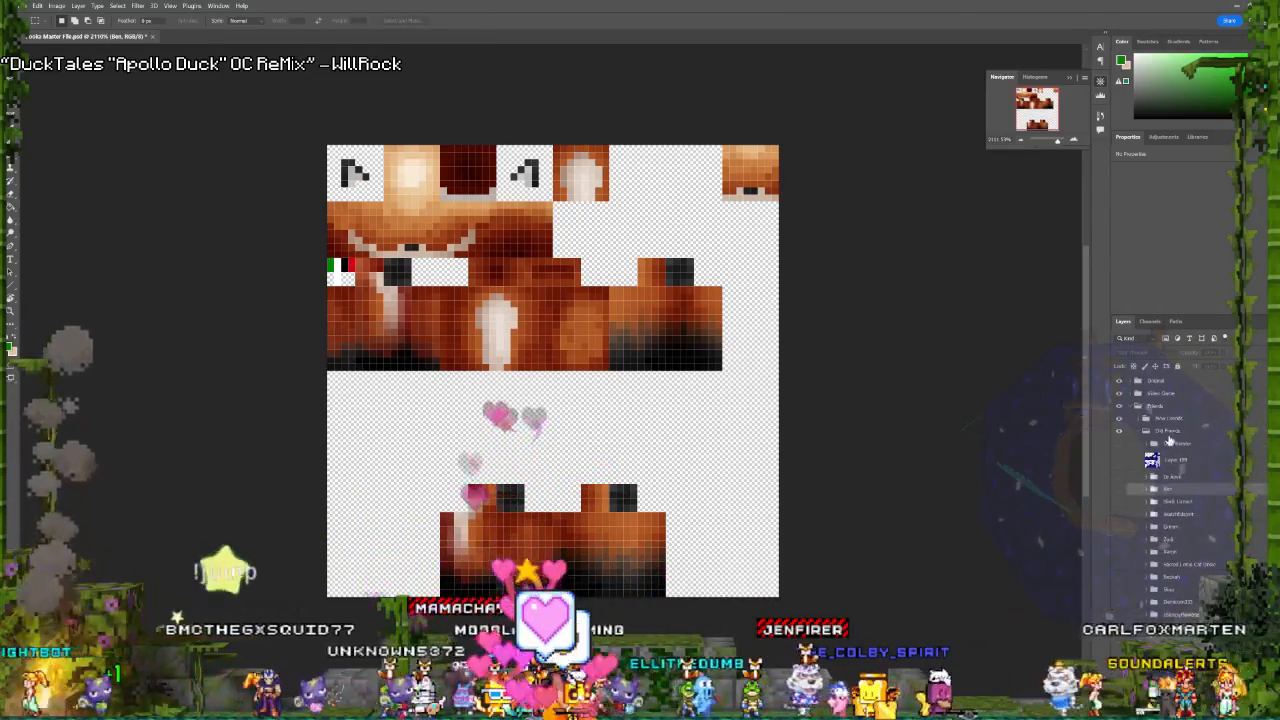
pyautogui.click(1171, 431)
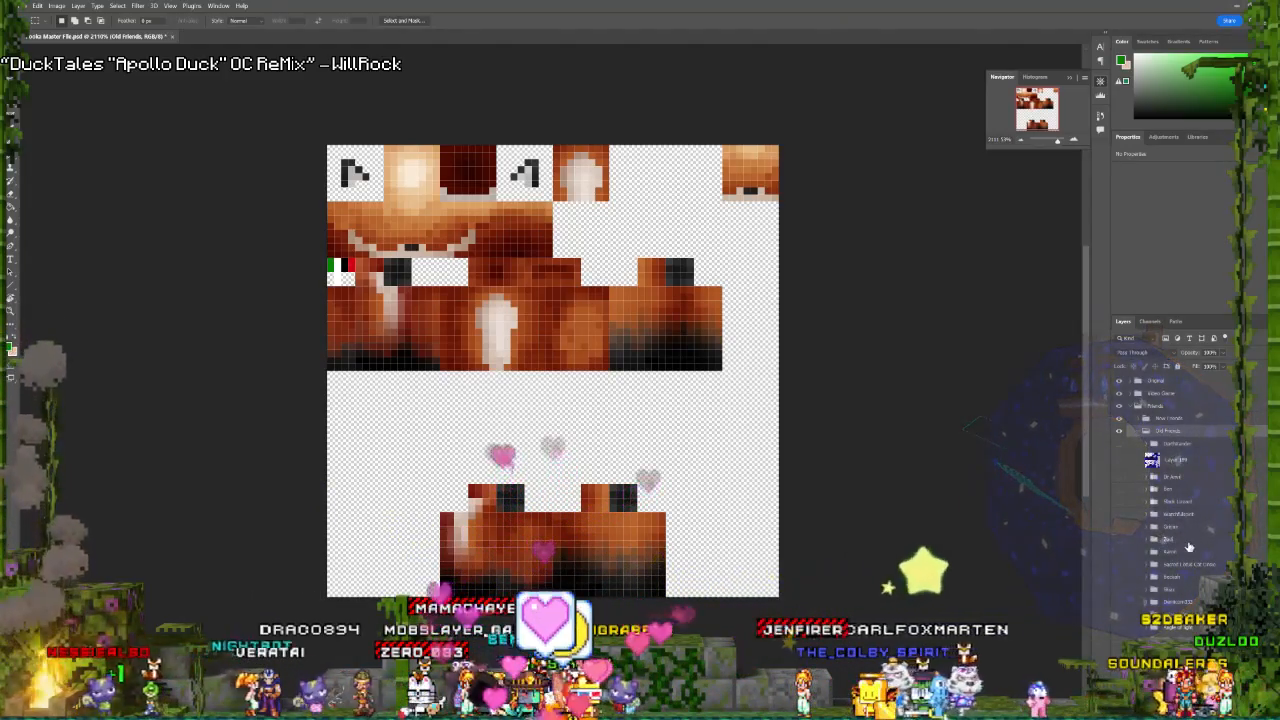
pyautogui.click(1178, 446)
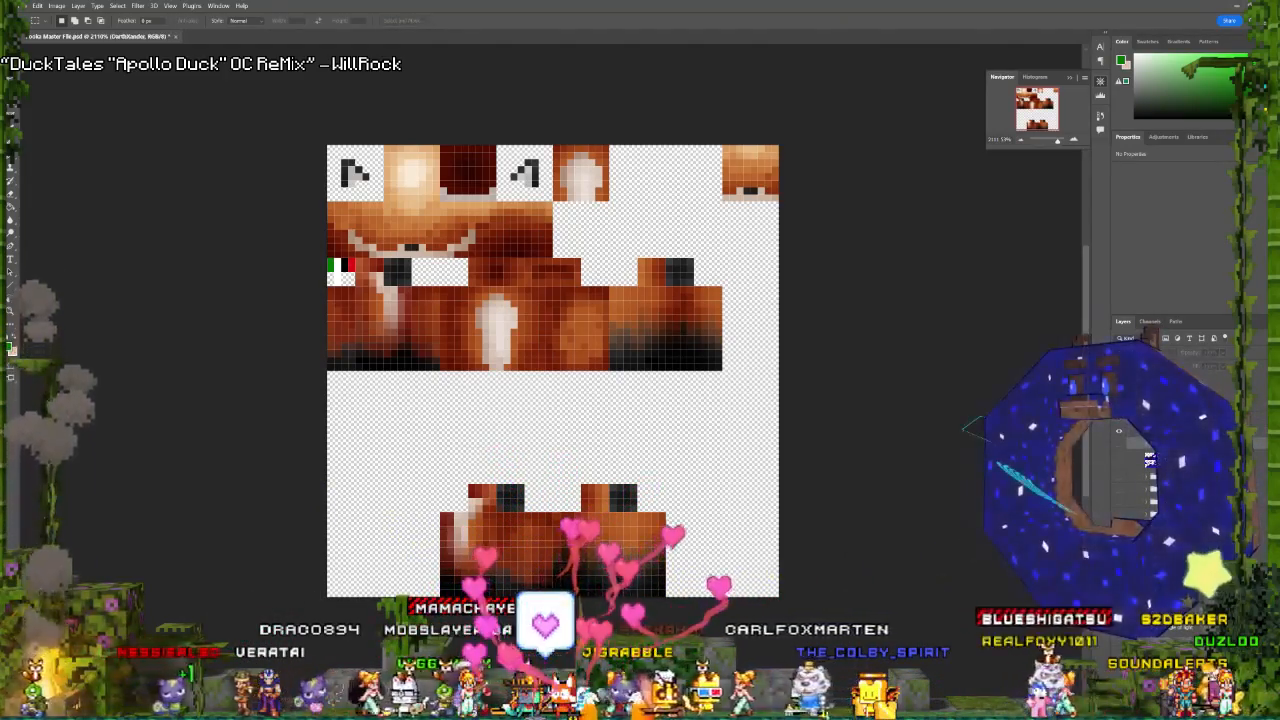
pyautogui.click(1208, 711)
pyautogui.doubleClick(1173, 446)
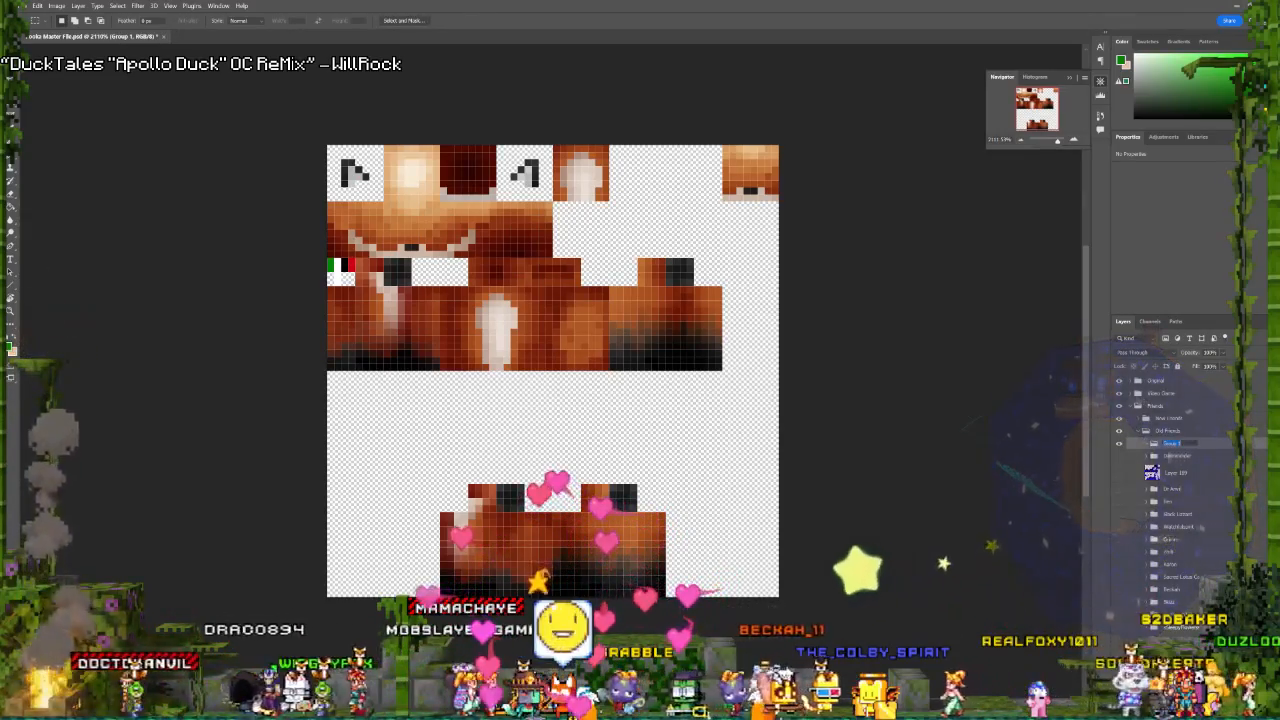
pyautogui.write('Mobs')
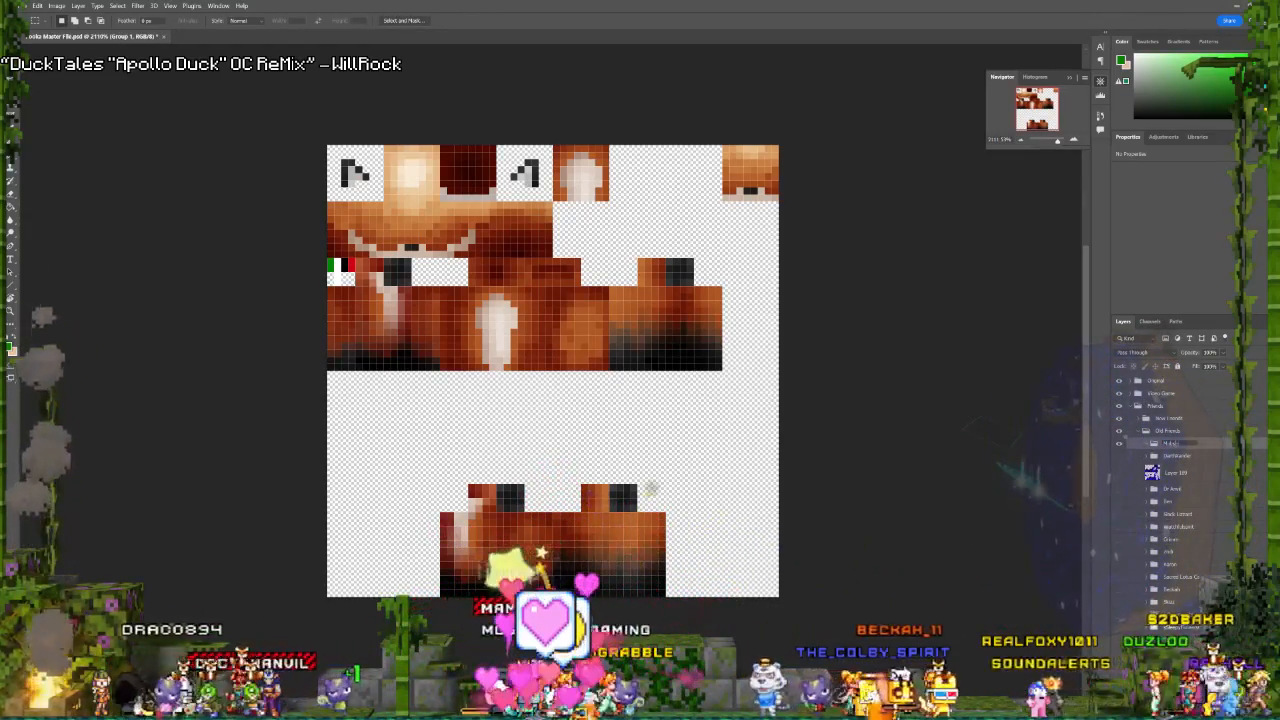
pyautogui.write('layer')
pyautogui.press('Return')
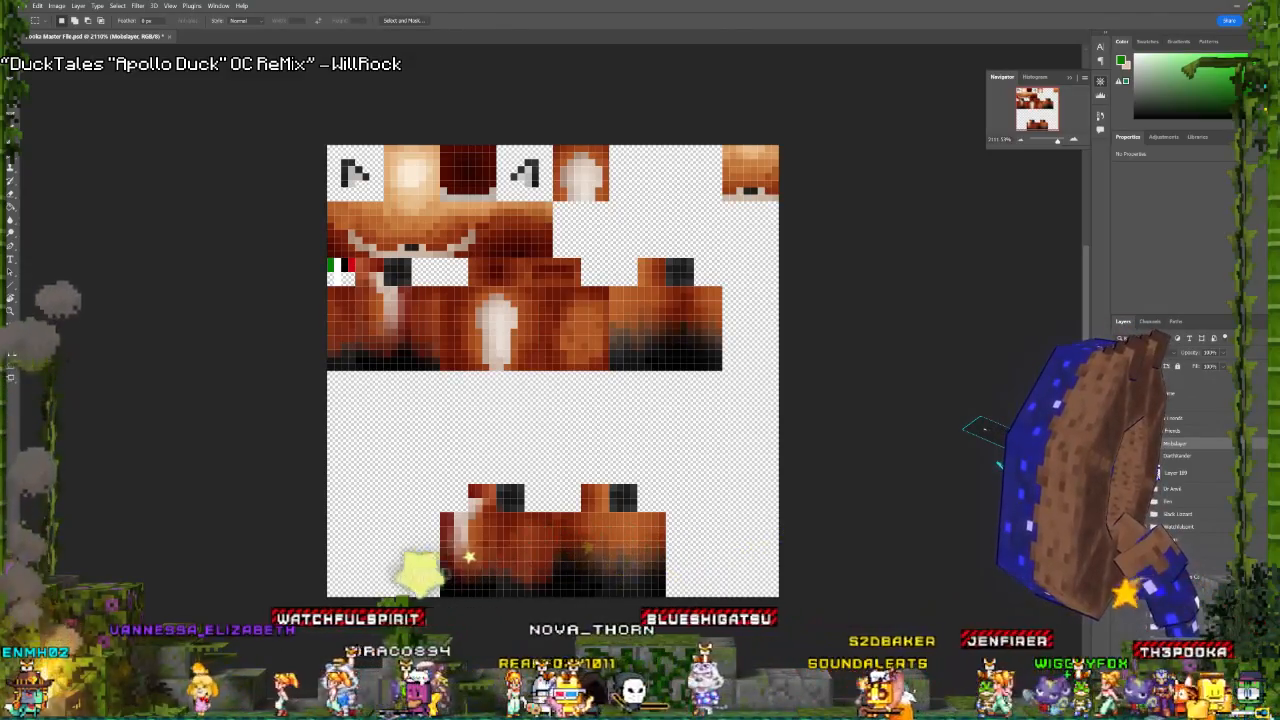
# Open the mobslayer skin PNG in Photoshop and paste its artwork into the Mobslayer group of the master file.
pyautogui.moveTo(320, 700); pyautogui.dragTo(488, 37)
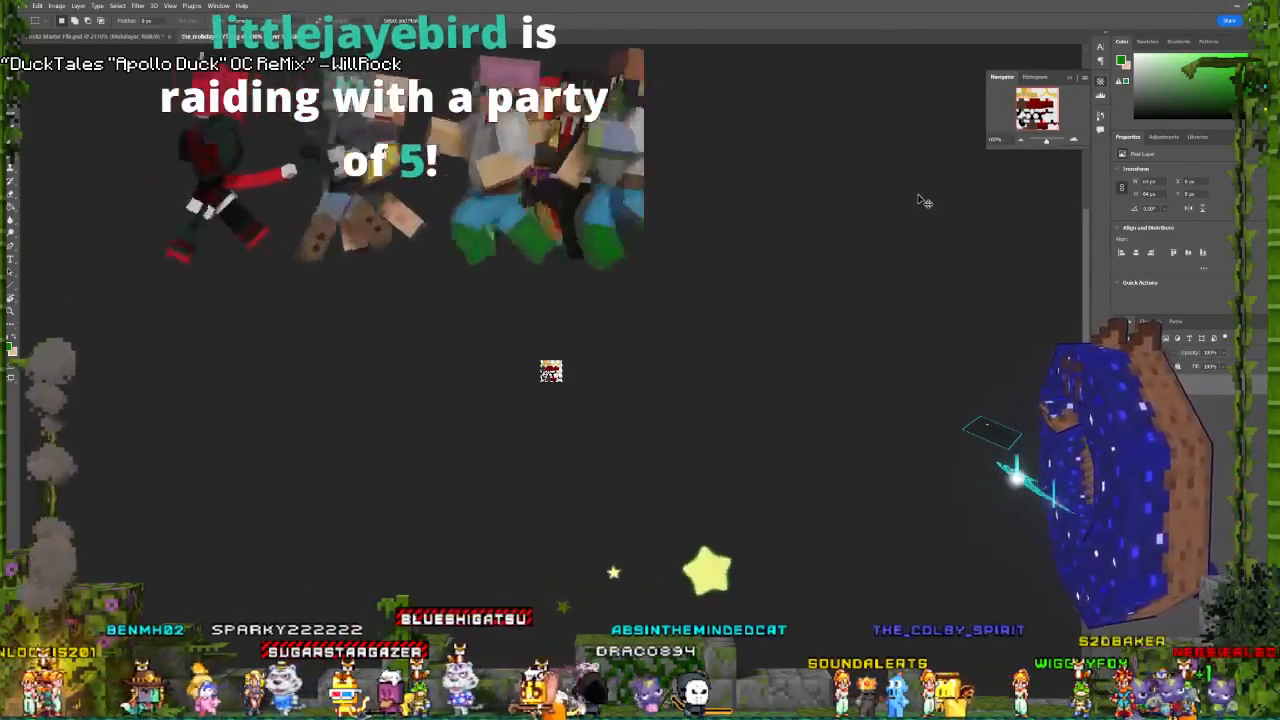
pyautogui.click(101, 35)
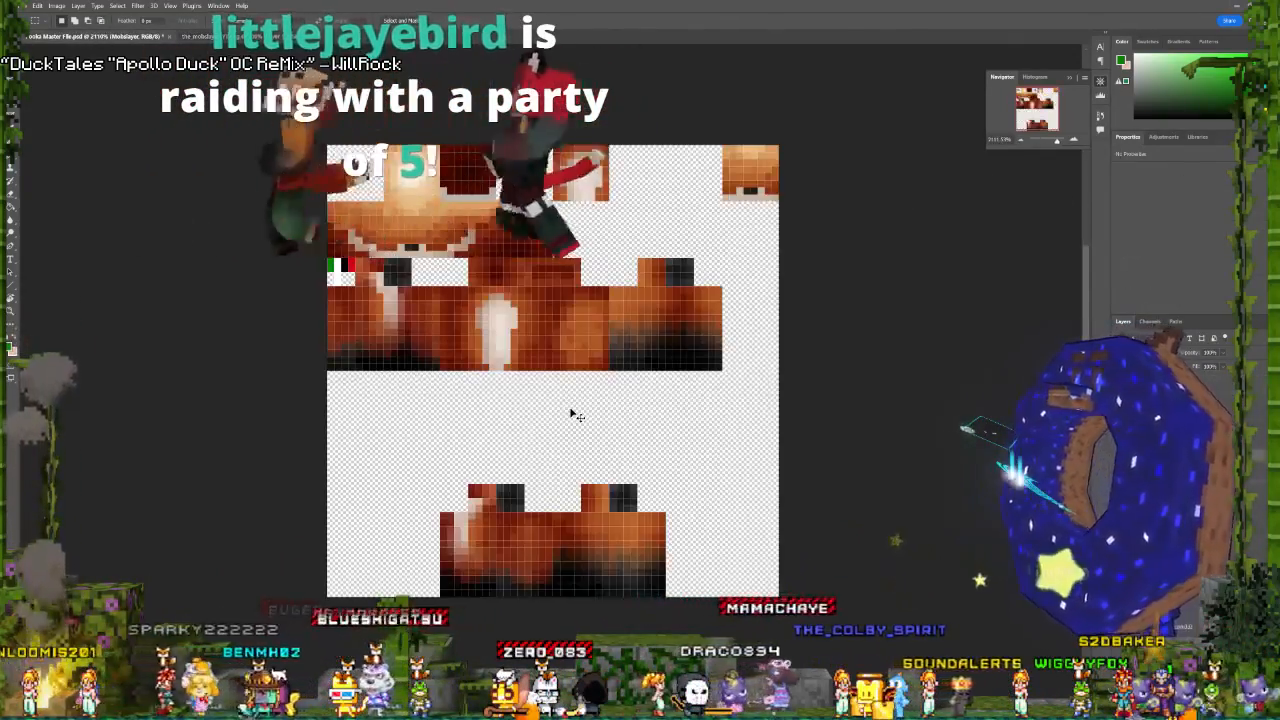
pyautogui.hotkey('ctrl', 'v')
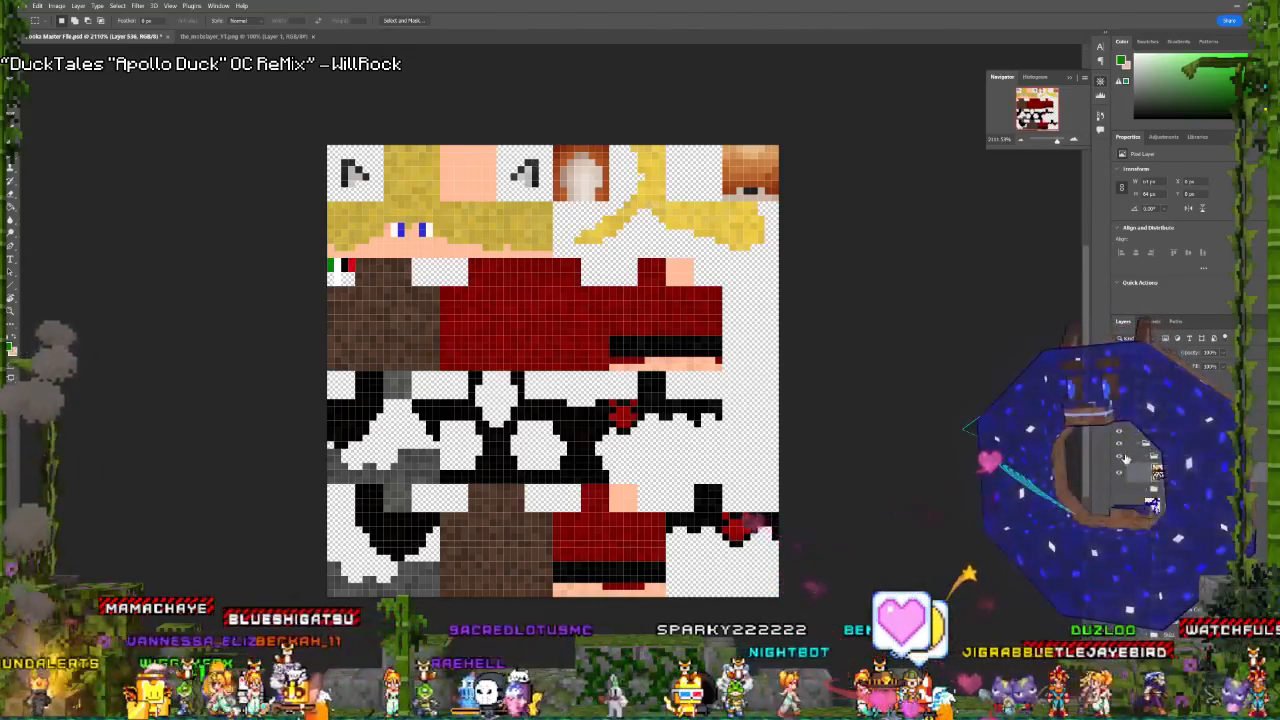
# Cut the head section from the pasted skin onto its own layer, align it at the texture's original head position, and hide it.
pyautogui.moveTo(314, 109); pyautogui.dragTo(837, 265)
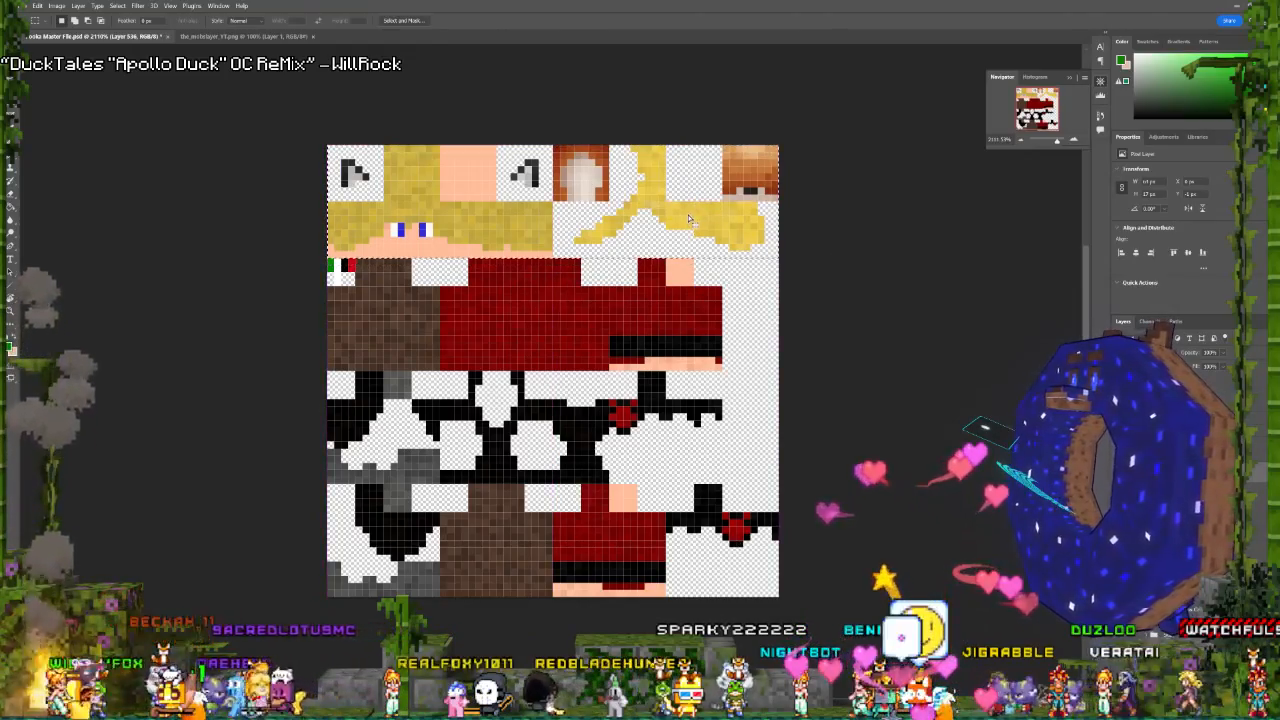
pyautogui.press('Delete')
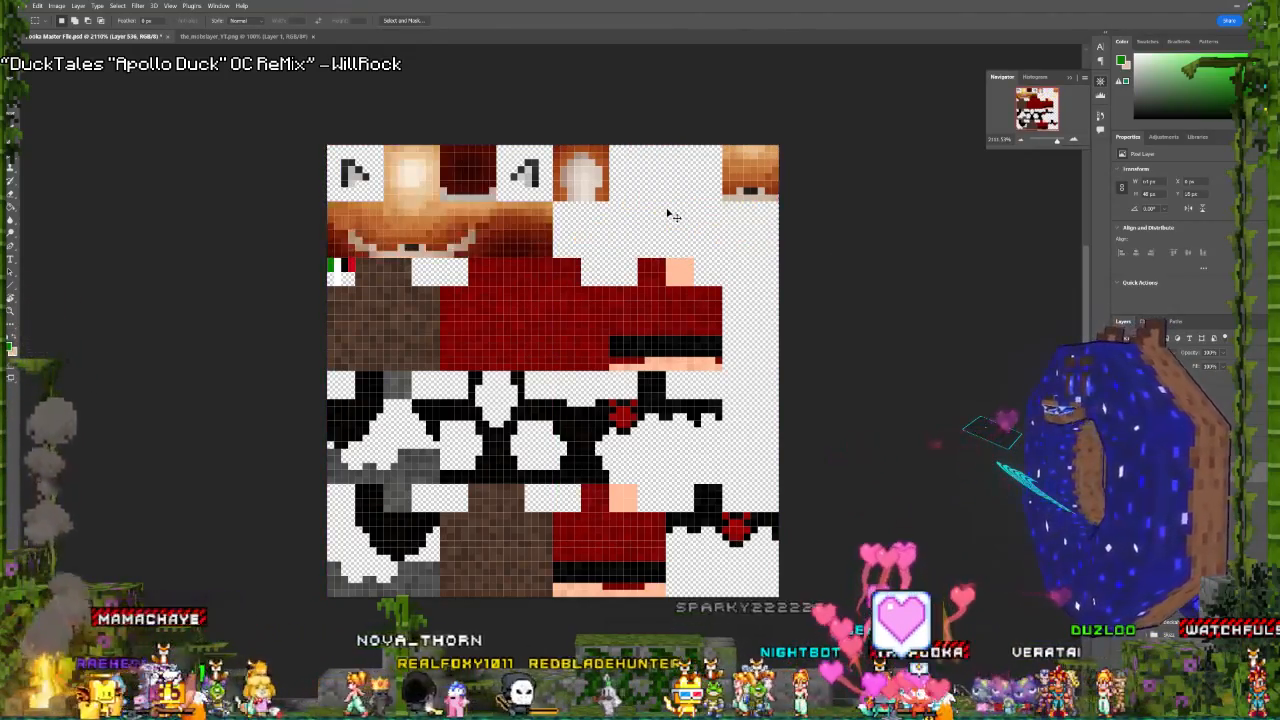
pyautogui.hotkey('ctrl', 'v')
pyautogui.press('v')
pyautogui.moveTo(489, 392); pyautogui.dragTo(470, 224)
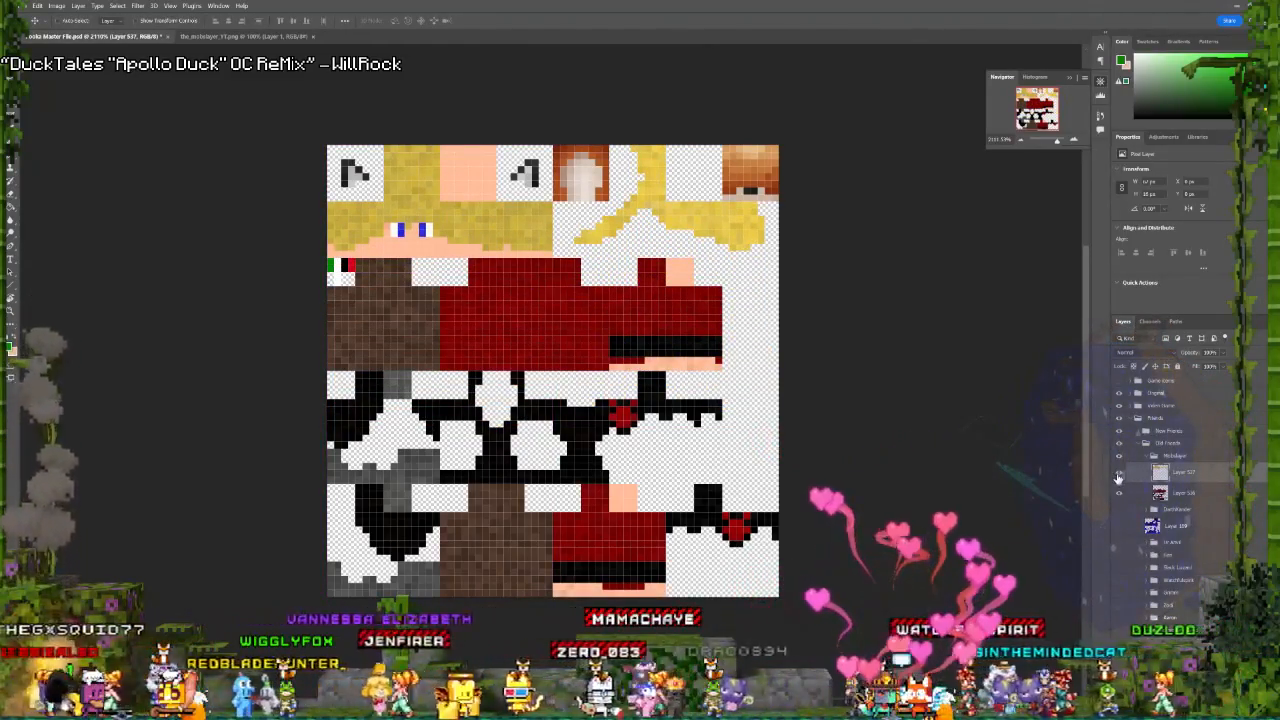
pyautogui.click(1119, 474)
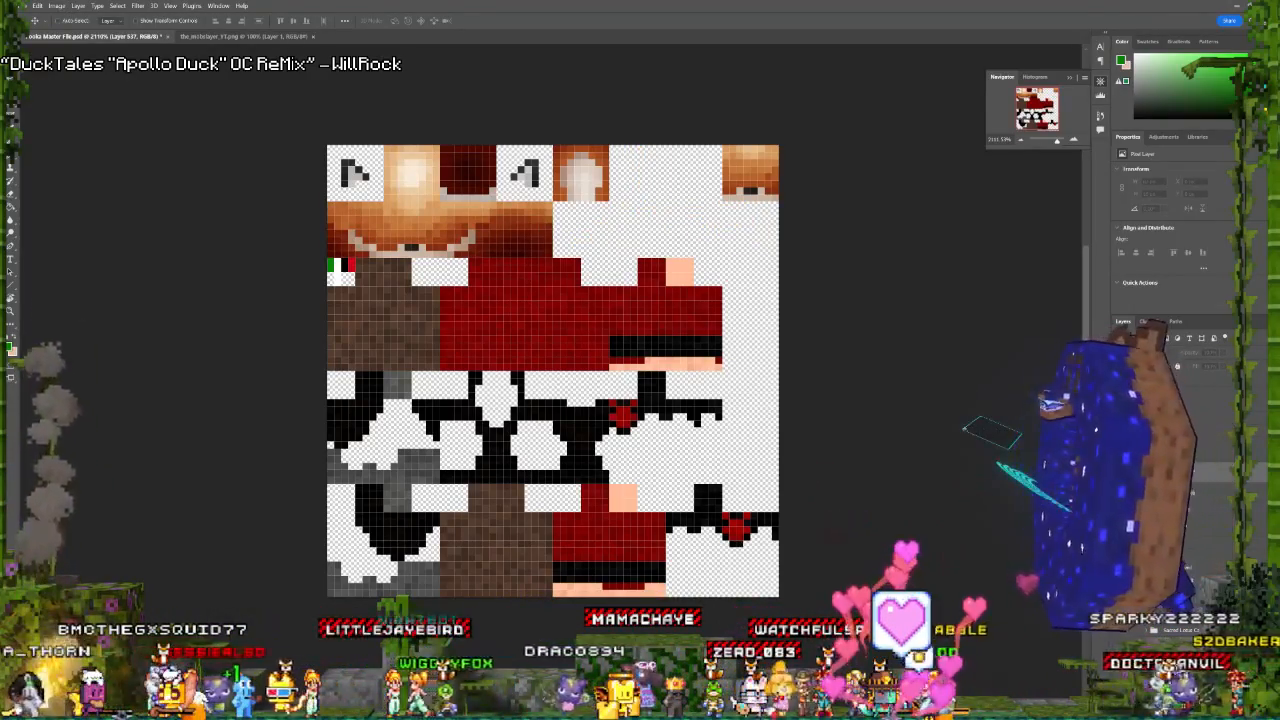
# Erase the skin-coloured hand ends and cuff pixels of both arms on the pasted body layer, and clear the selection.
pyautogui.press('m')
pyautogui.moveTo(666, 252); pyautogui.dragTo(700, 284)
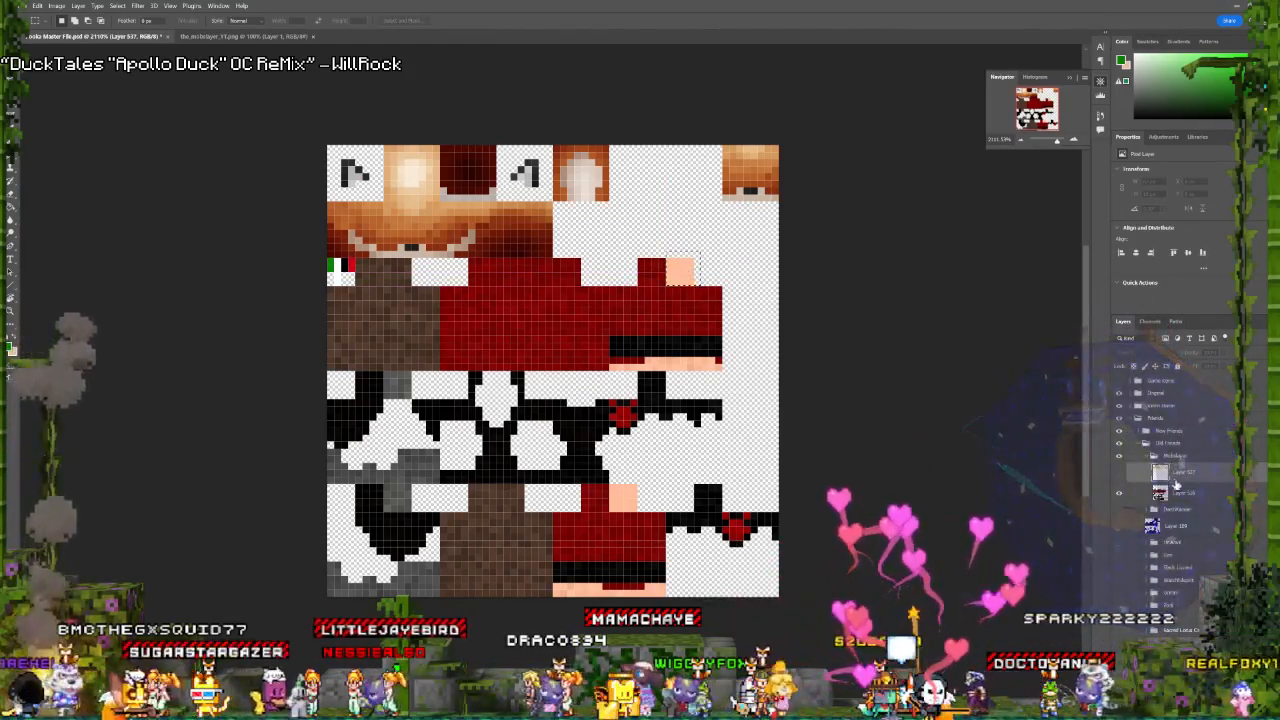
pyautogui.press('Delete')
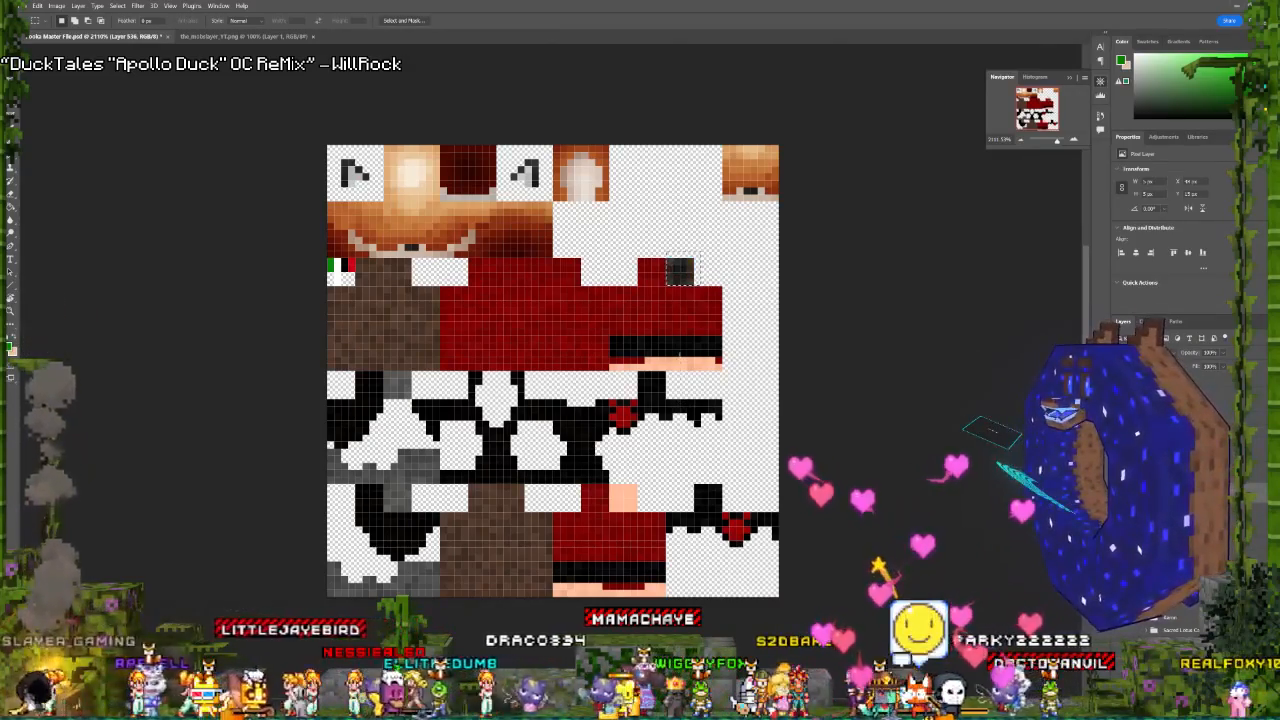
pyautogui.moveTo(668, 364)
pyautogui.mouseDown()
pyautogui.moveTo(721, 364)
pyautogui.moveTo(646, 358)
pyautogui.mouseUp()
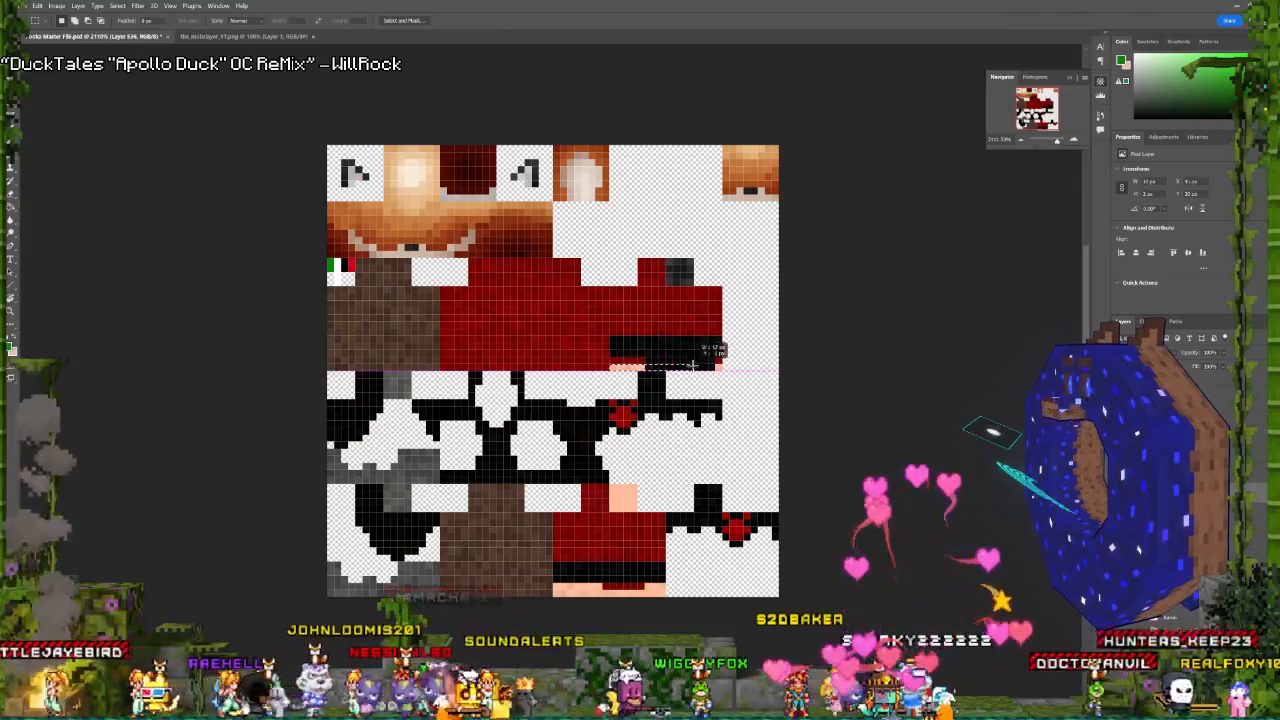
pyautogui.press('Delete')
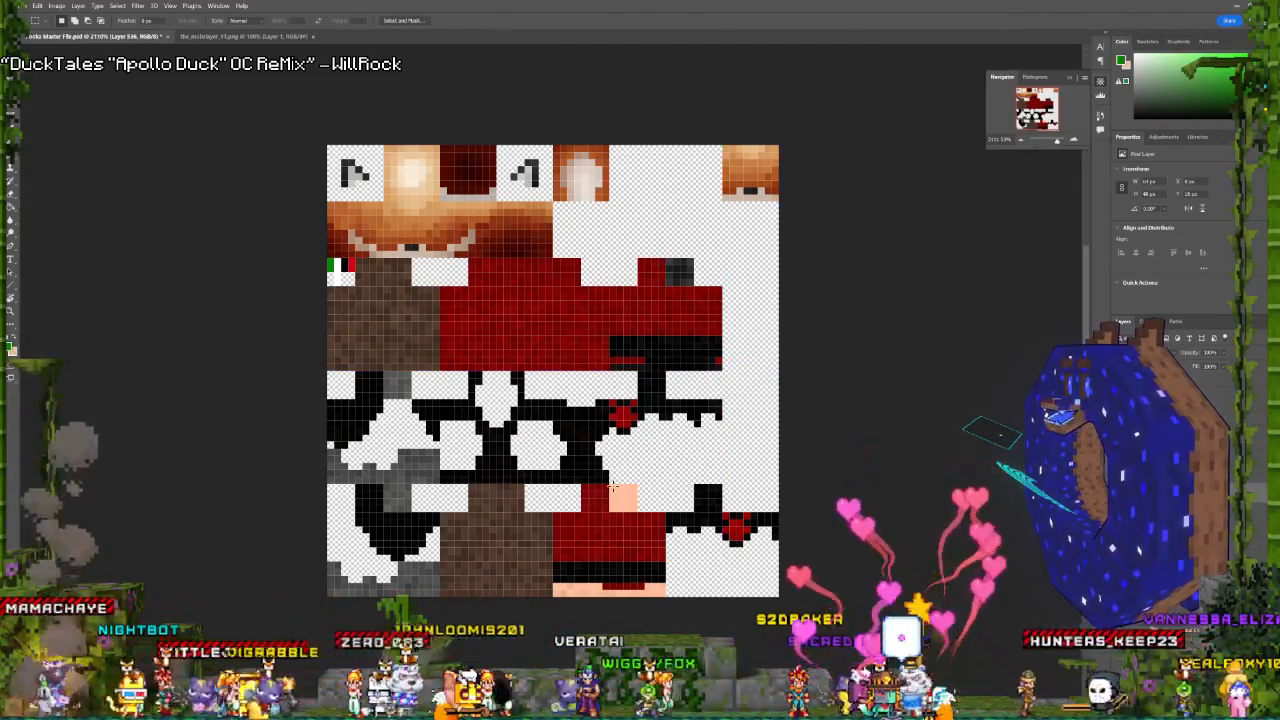
pyautogui.moveTo(613, 486); pyautogui.dragTo(638, 484)
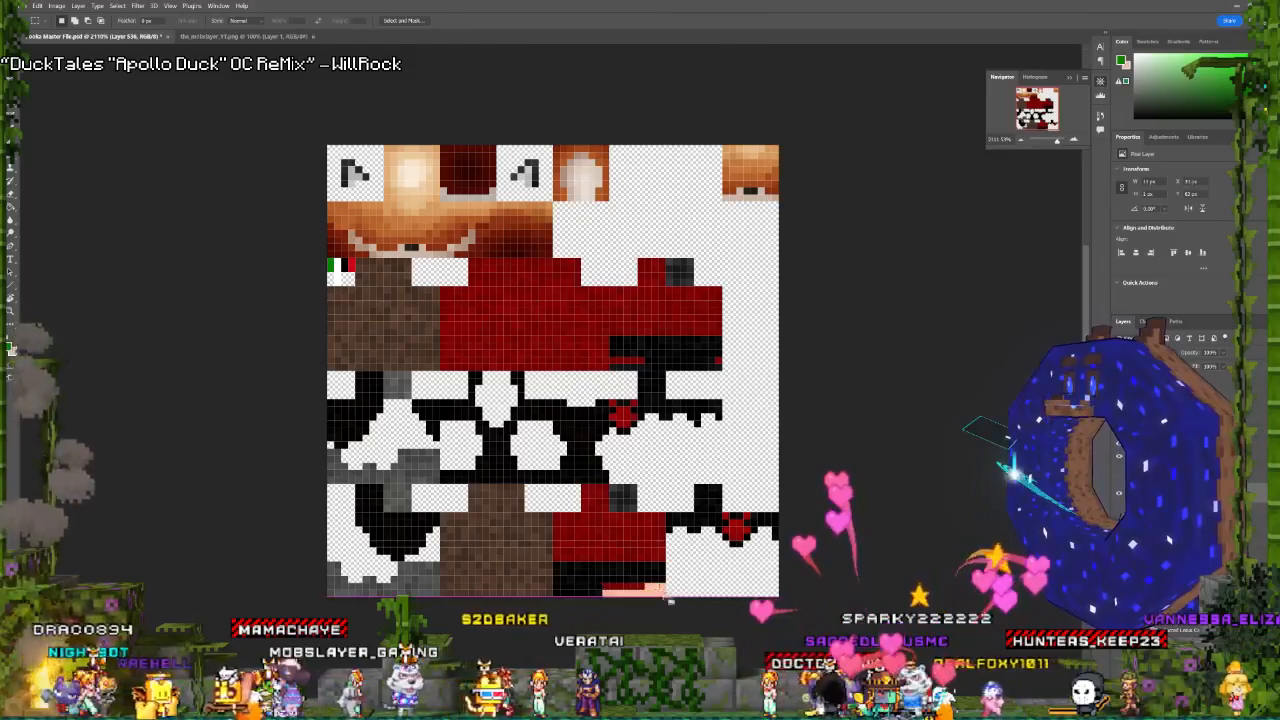
pyautogui.moveTo(659, 591); pyautogui.dragTo(667, 589)
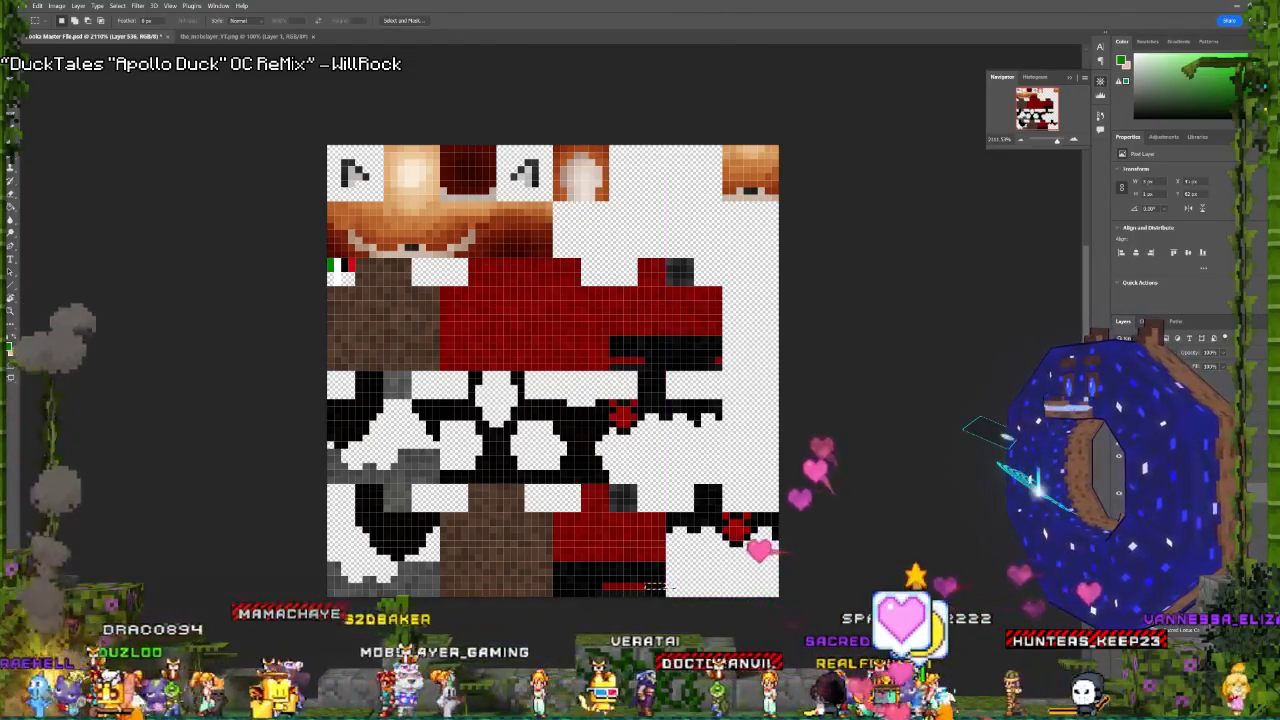
pyautogui.hotkey('ctrl', 'd')
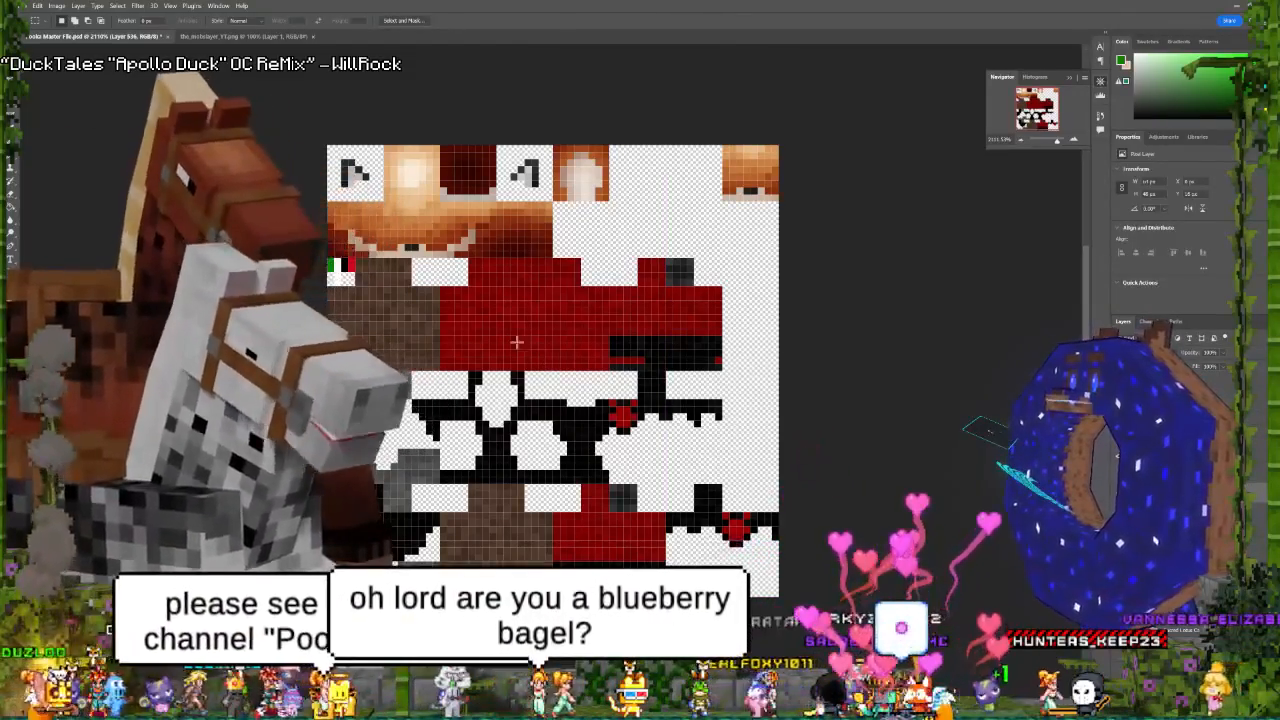
# Start saving a copy of the master file.
pyautogui.click(22, 5)
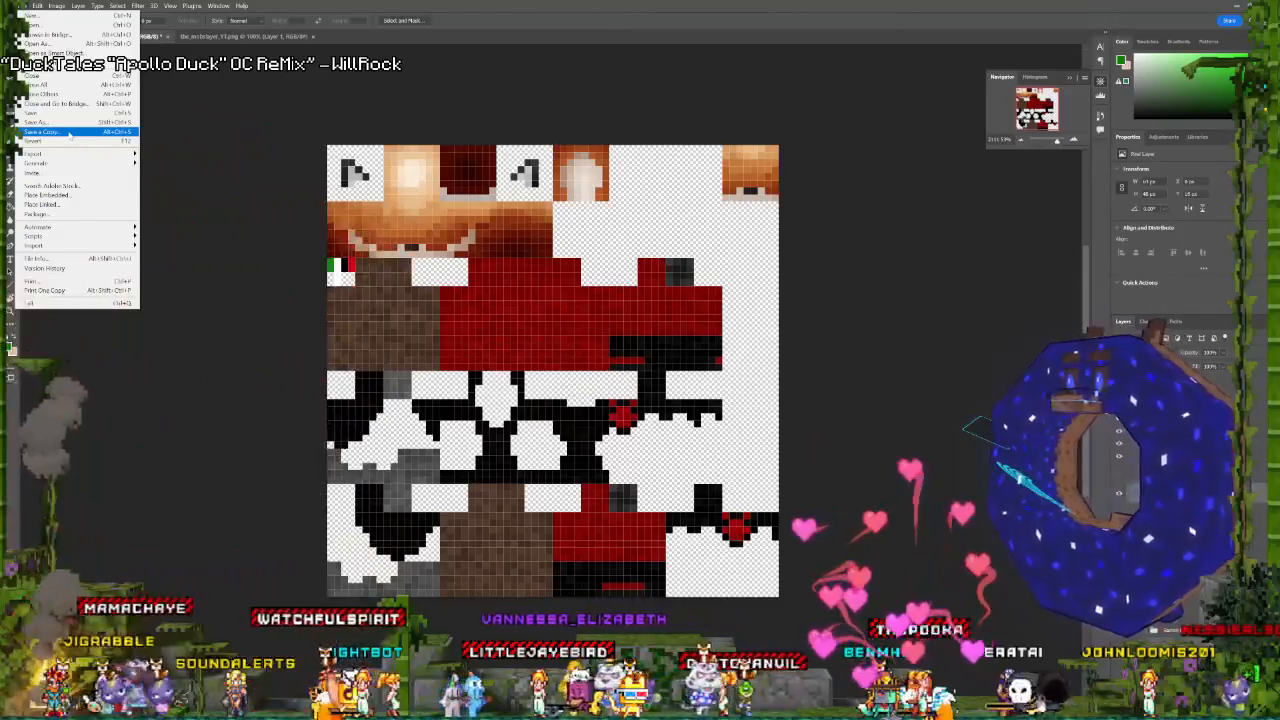
pyautogui.click(69, 133)
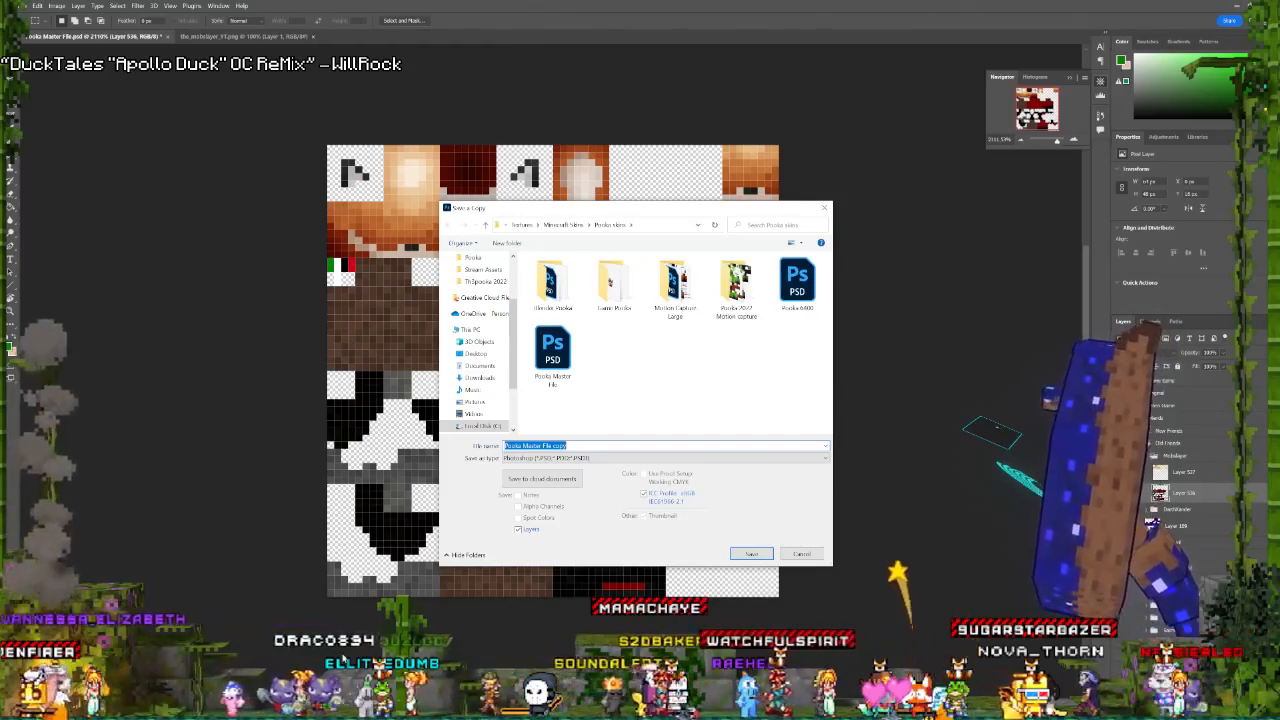
# Switch to VMagicMirror, browse the list of saved Pooka VRM avatars to check their file names, and return to Photoshop.
pyautogui.click(450, 711)
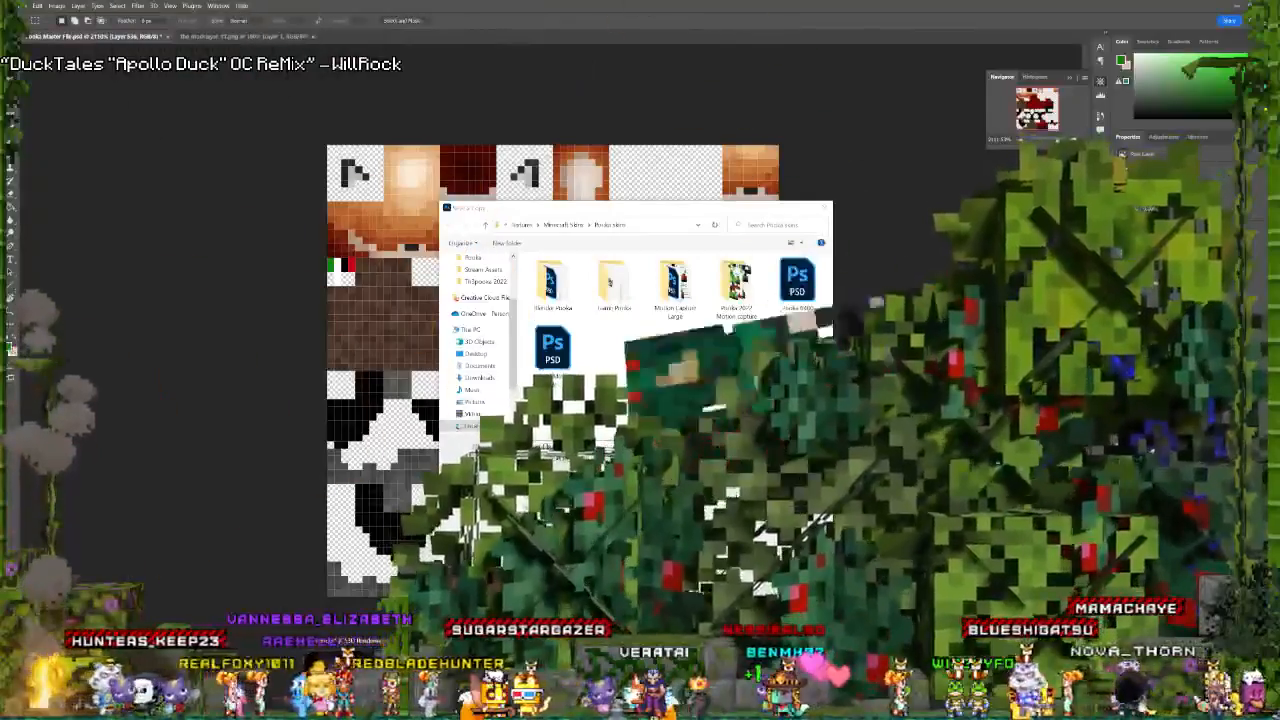
pyautogui.click(400, 711)
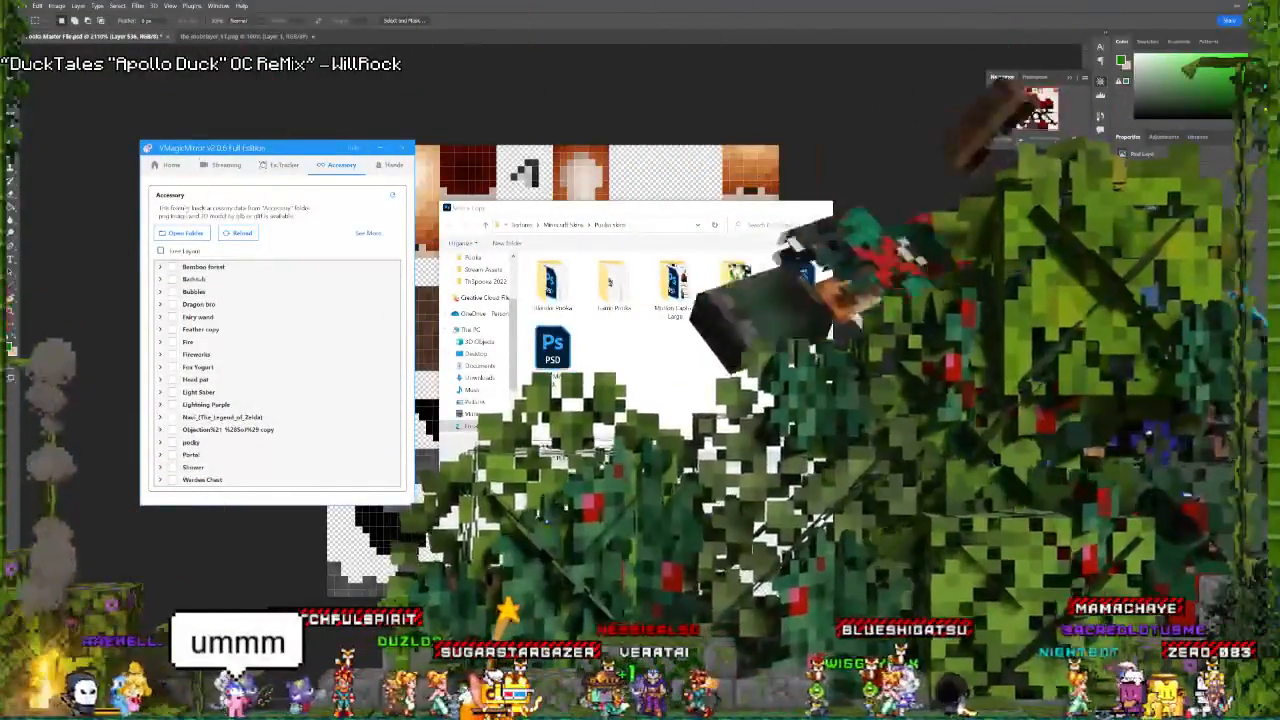
pyautogui.click(222, 165)
pyautogui.click(170, 165)
pyautogui.click(200, 216)
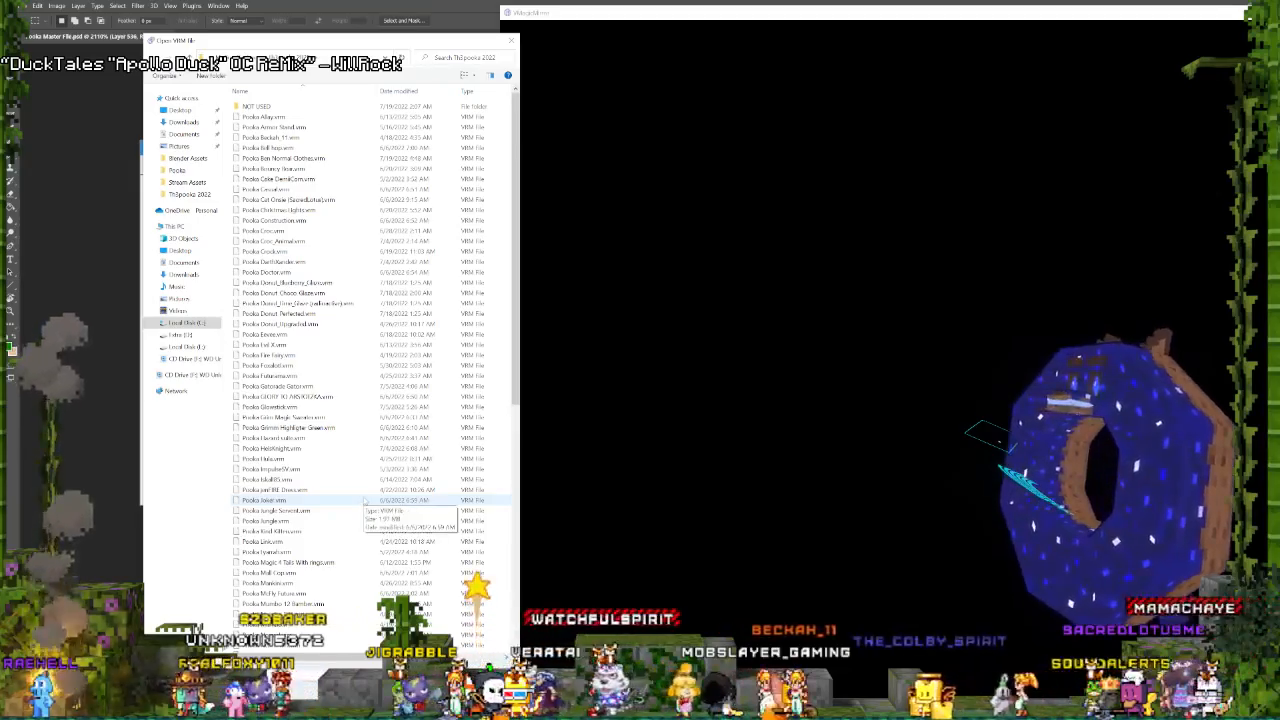
pyautogui.scroll(-14, 361, 478)
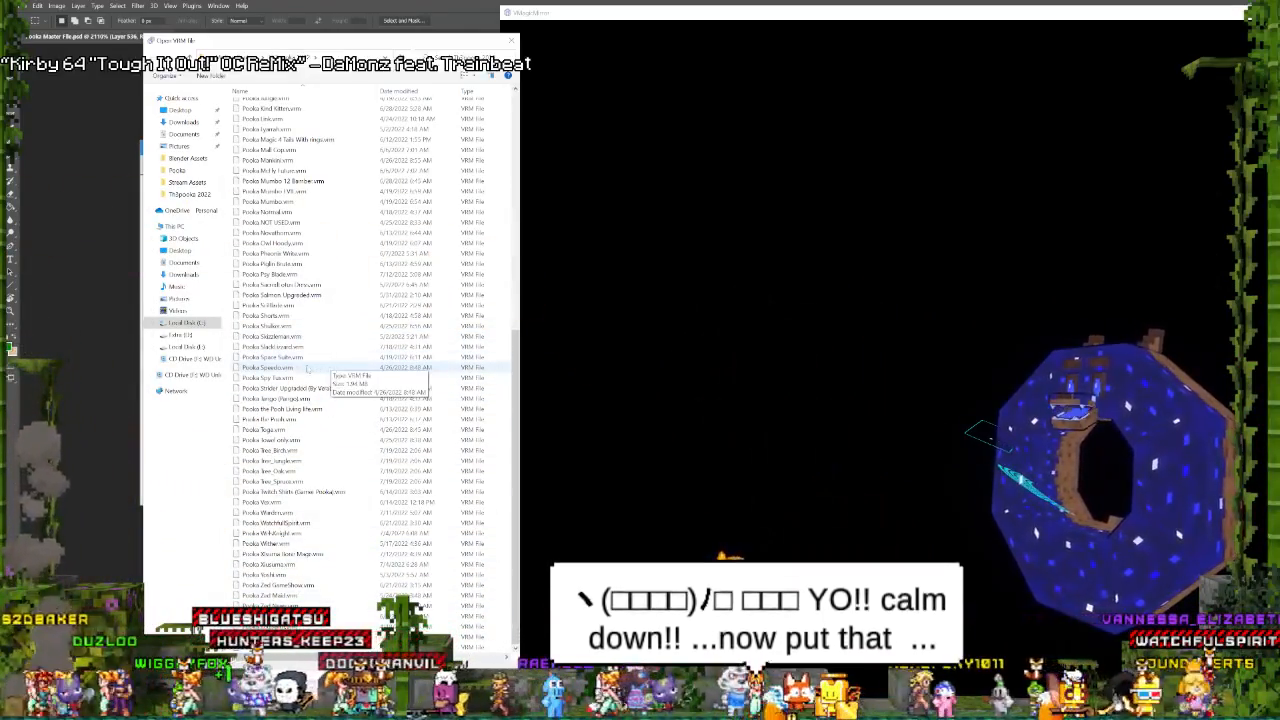
pyautogui.scroll(10, 308, 360)
pyautogui.scroll(4, 309, 364)
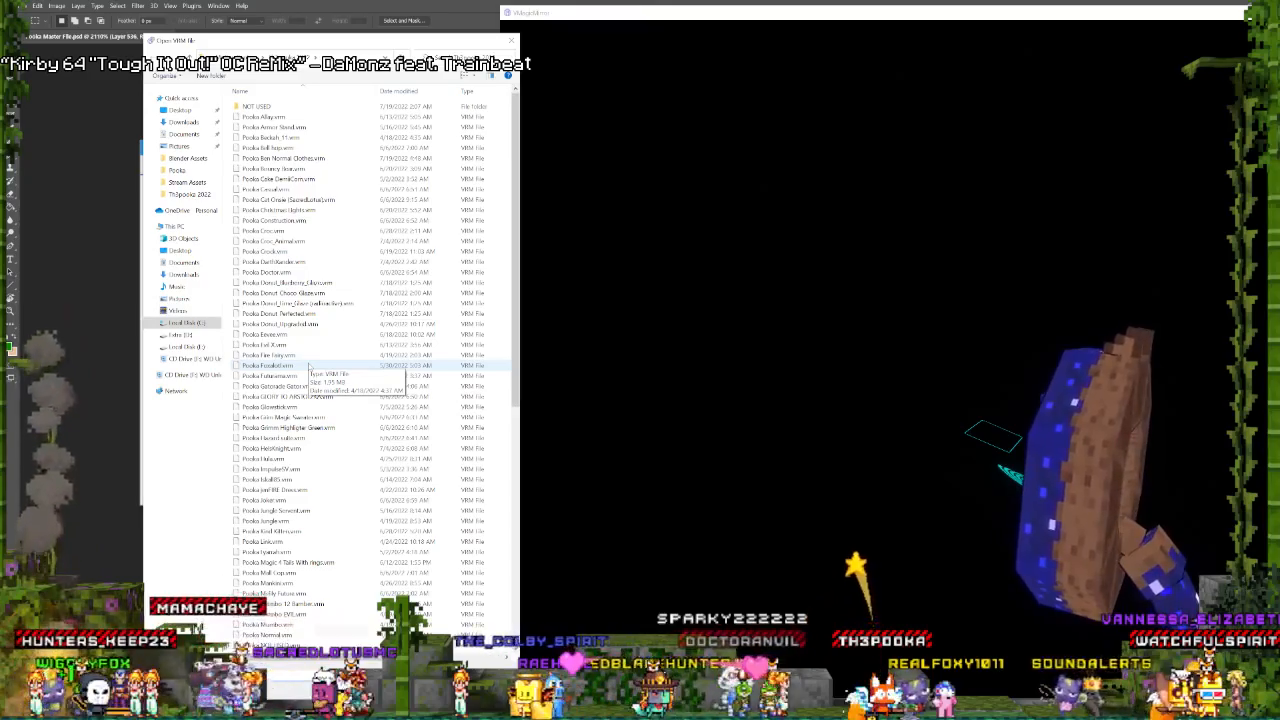
pyautogui.click(409, 12)
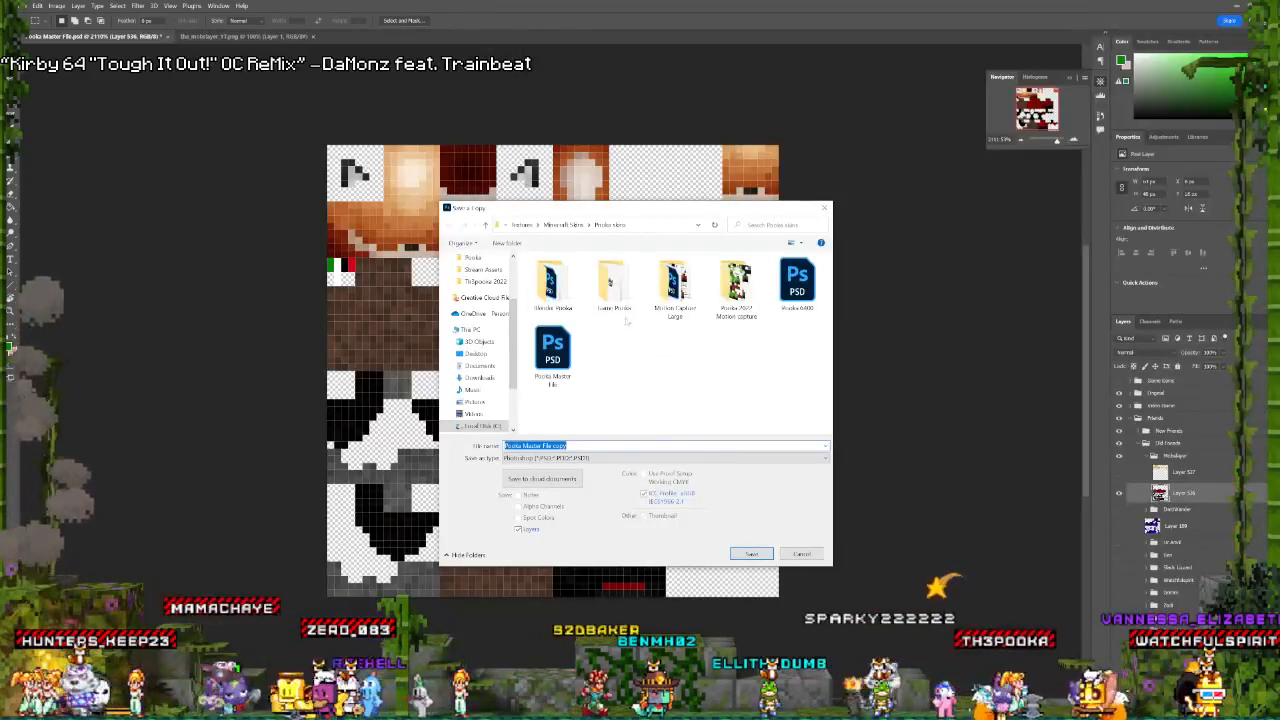
# Save the copy as Pooka Mobslayer in PNG format in the Blender Pooka folder with large file size, and switch to Unity.
pyautogui.doubleClick(545, 268)
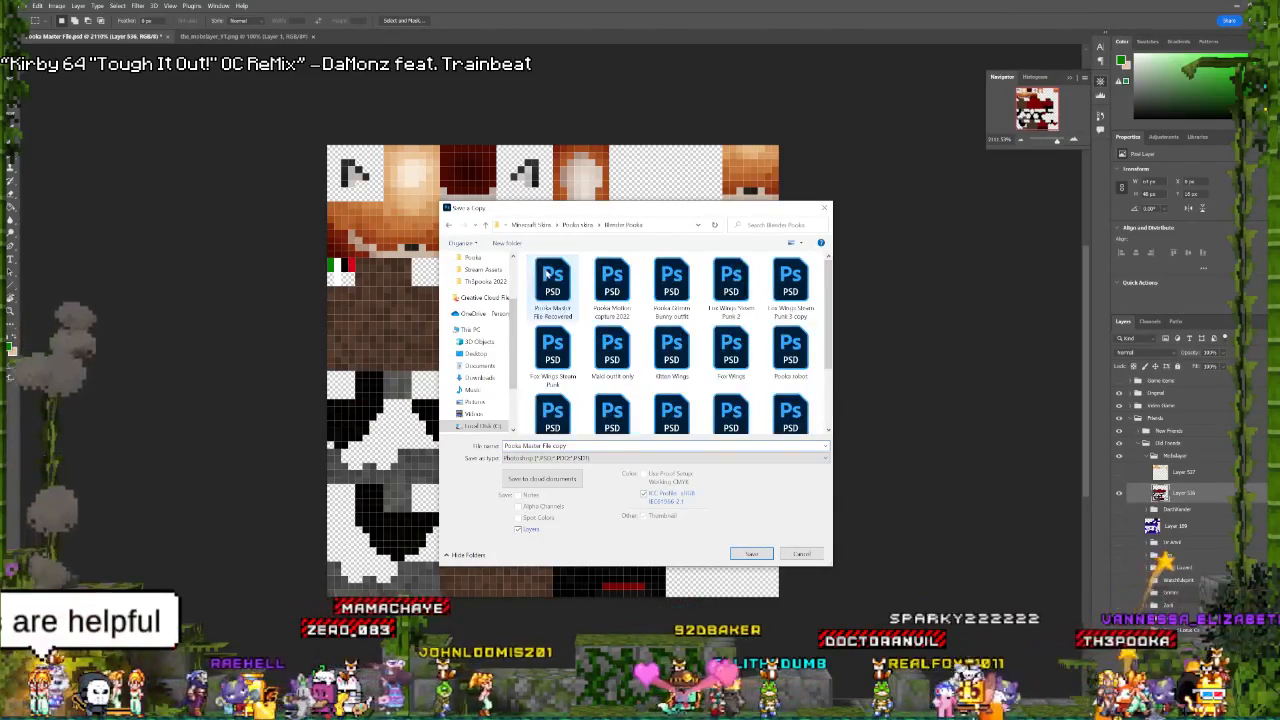
pyautogui.click(560, 457)
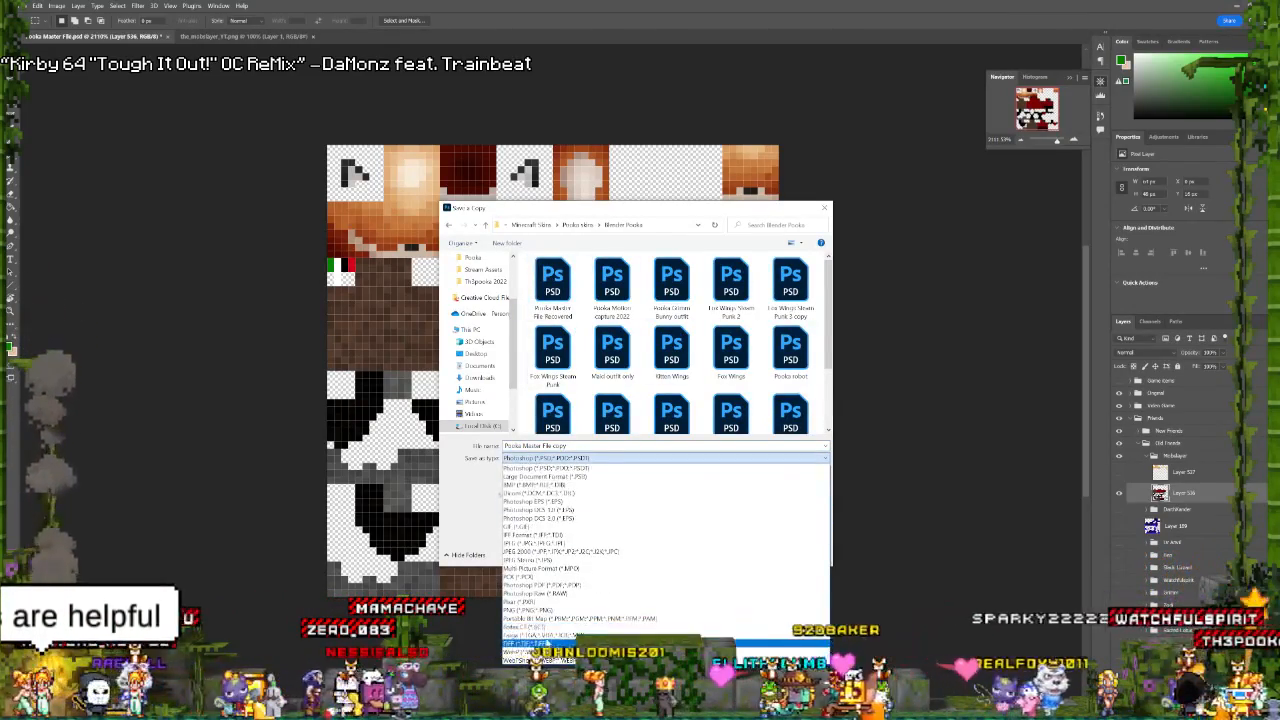
pyautogui.click(530, 610)
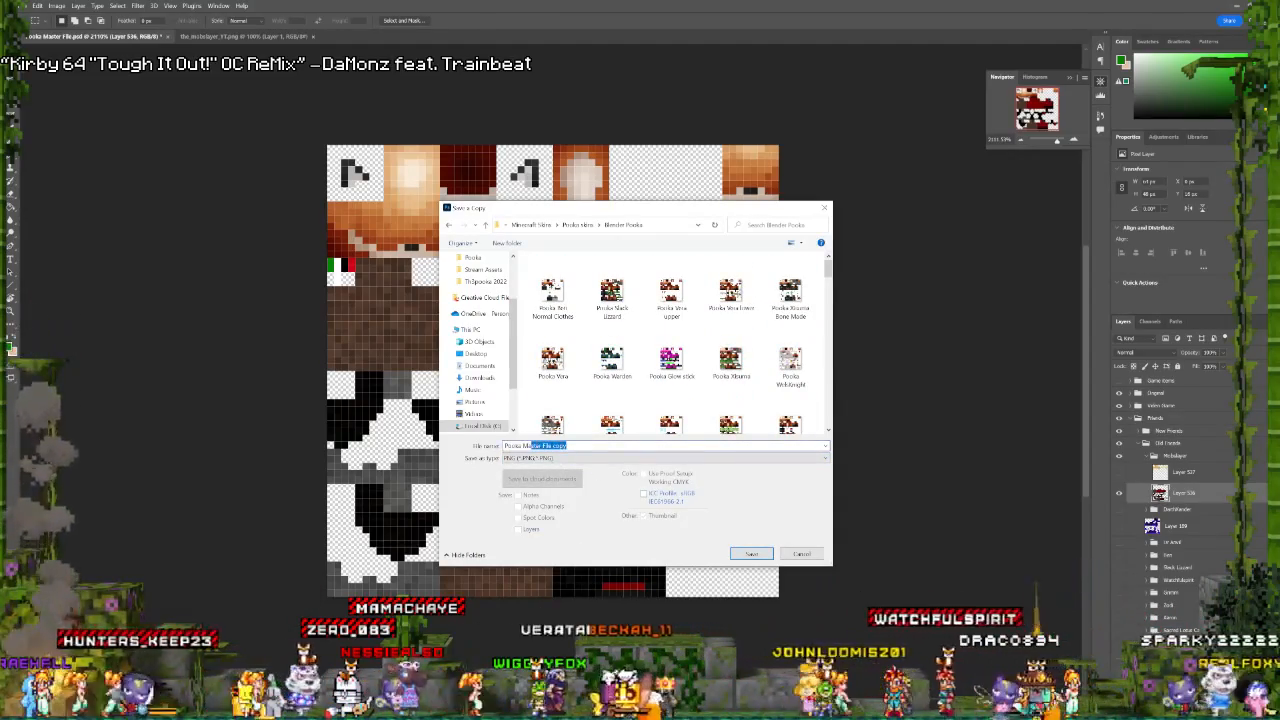
pyautogui.write('Mobi')
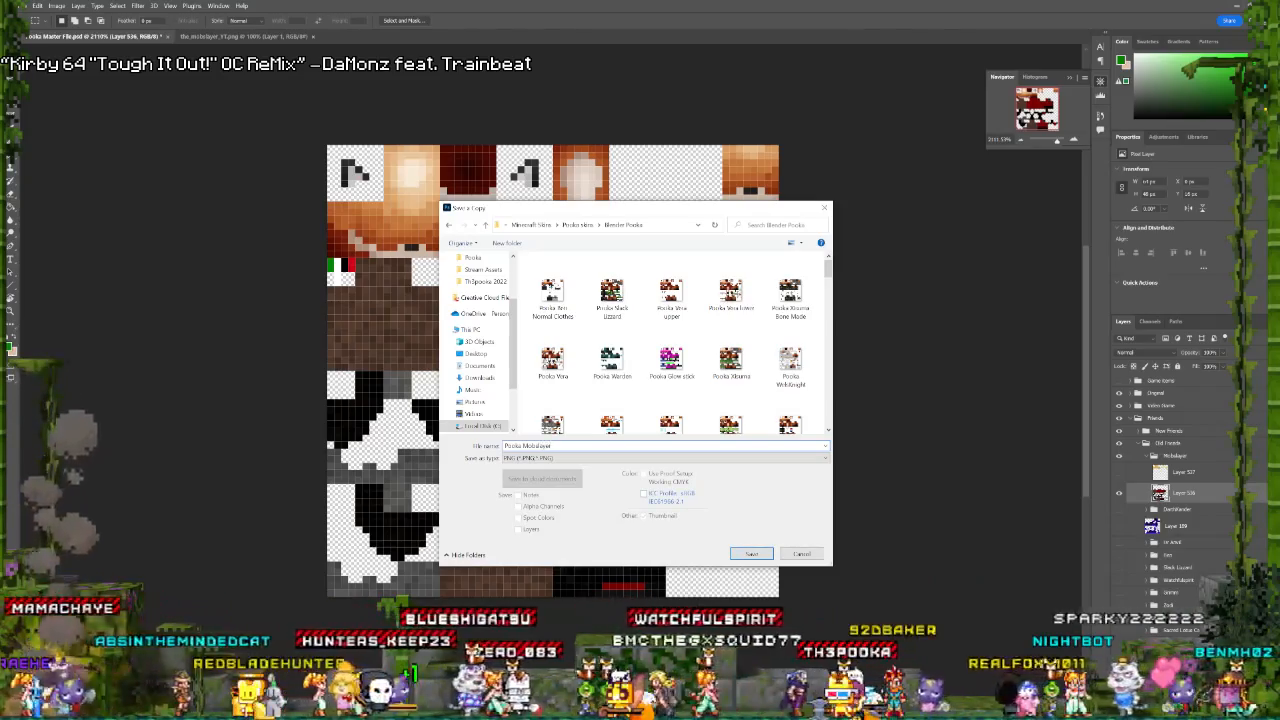
pyautogui.press('Return')
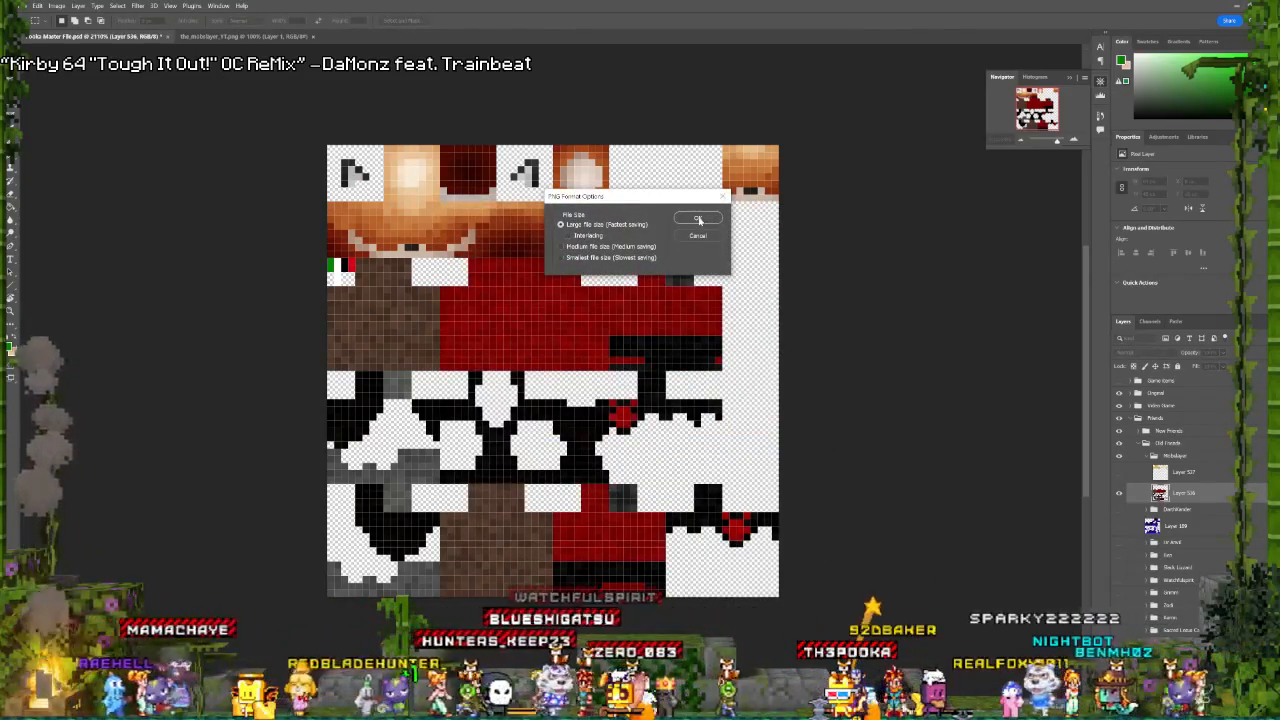
pyautogui.click(698, 219)
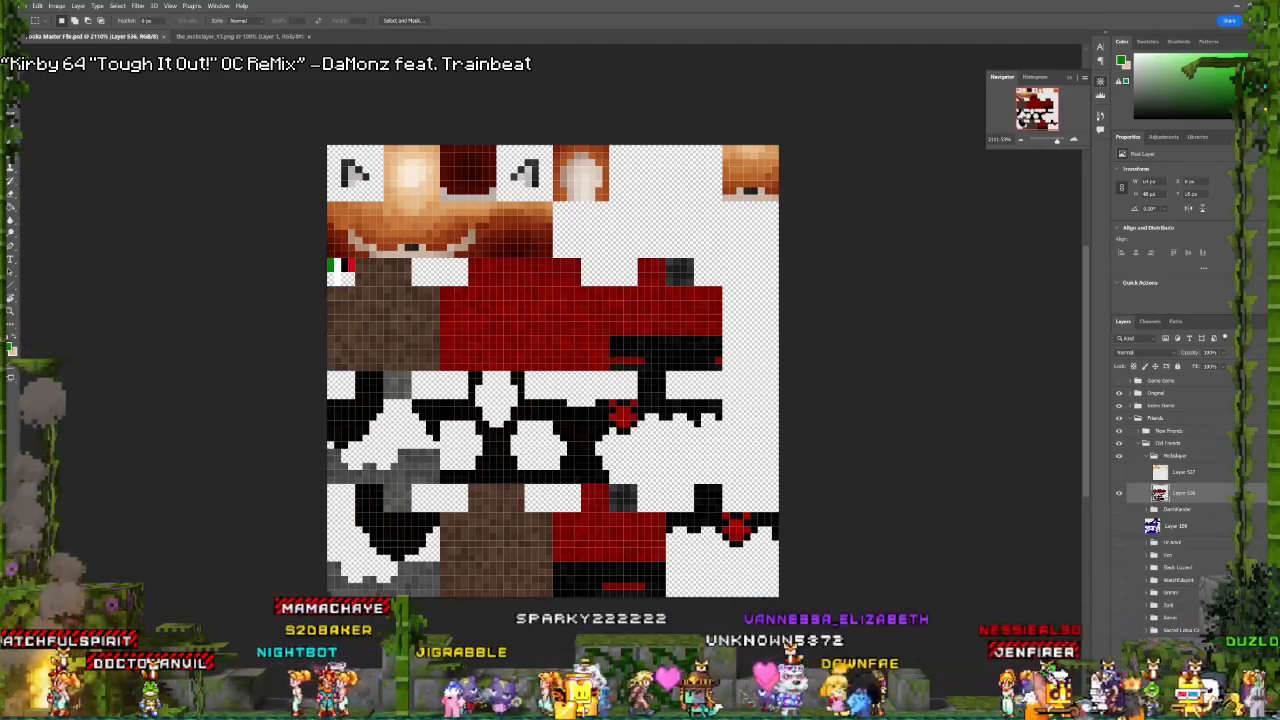
pyautogui.hotkey('alt', 'Tab')
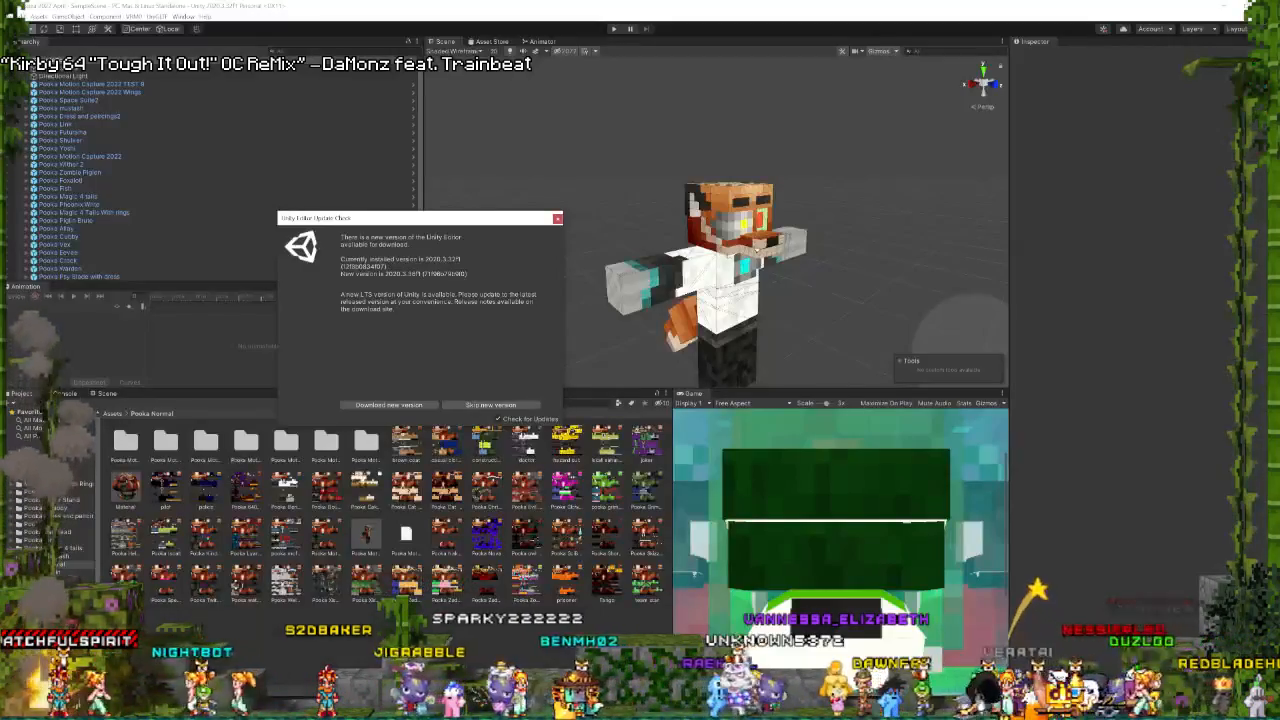
# Skip the editor update, set the Pooka Mobslayer texture to Point (no filter) and RGBA 32 bit, and apply the import settings.
pyautogui.click(490, 405)
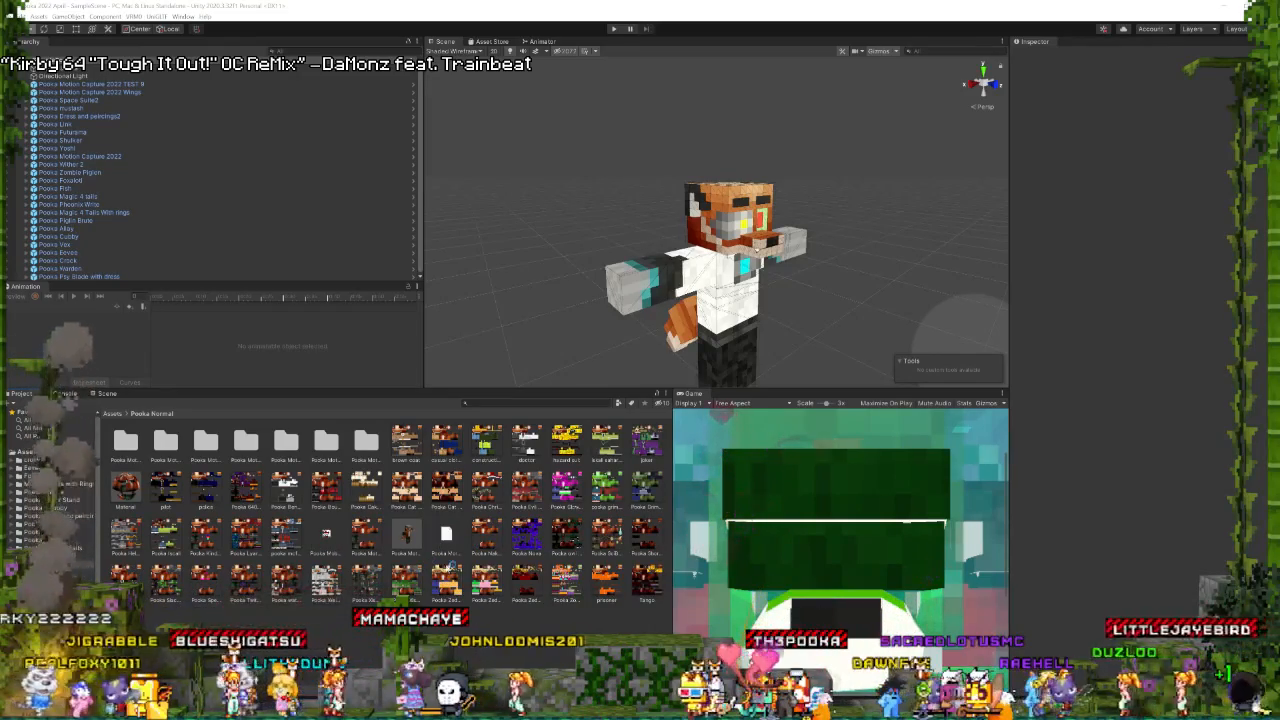
pyautogui.click(325, 537)
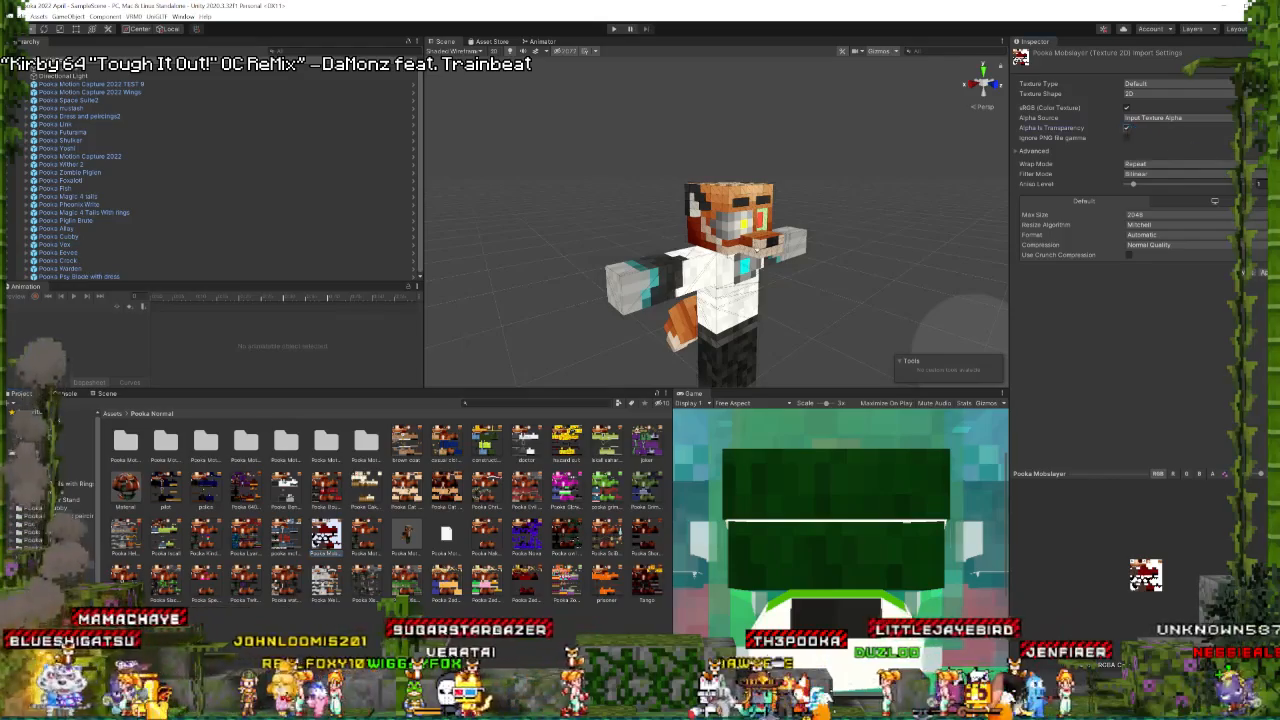
pyautogui.click(1178, 174)
pyautogui.click(1165, 182)
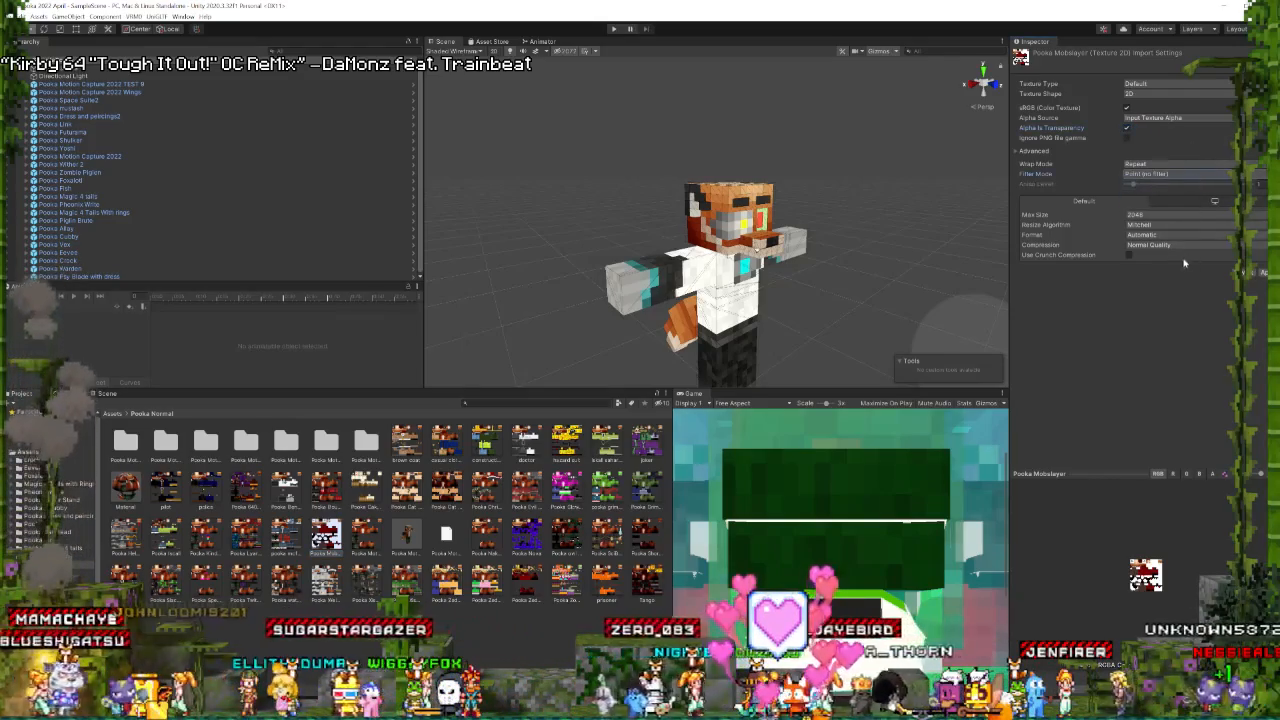
pyautogui.click(1150, 234)
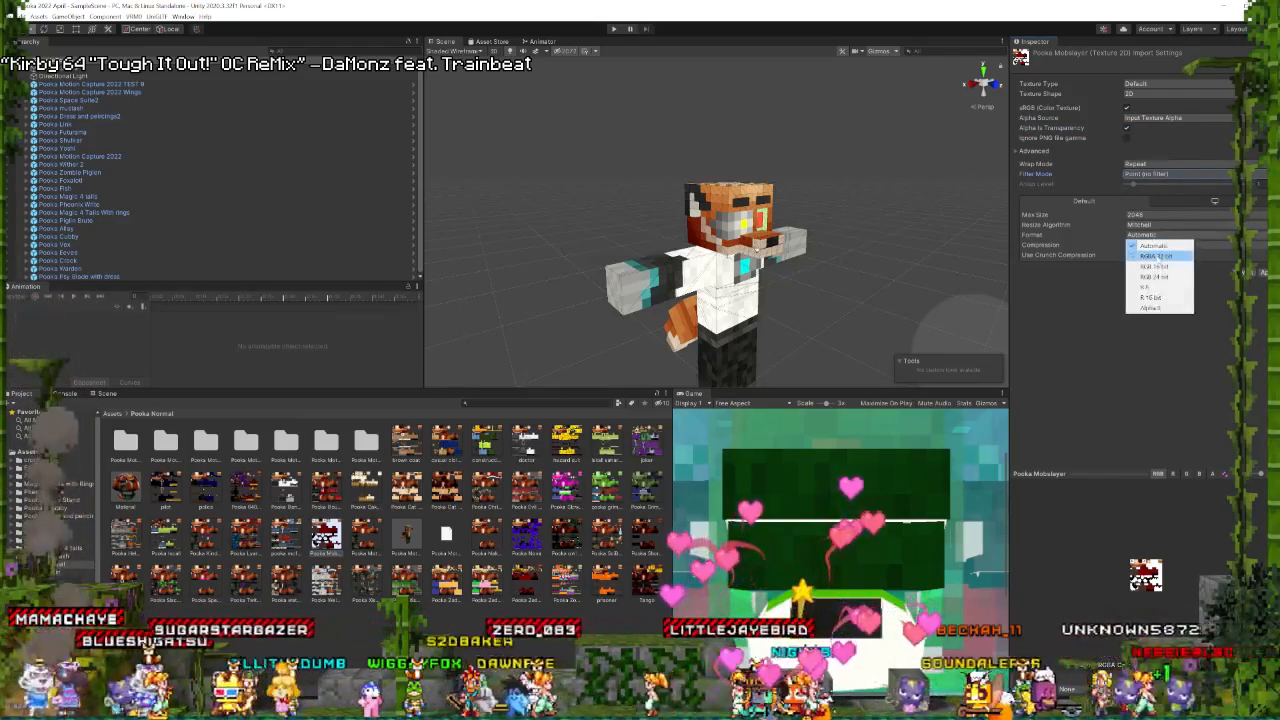
pyautogui.click(1150, 258)
pyautogui.click(1264, 254)
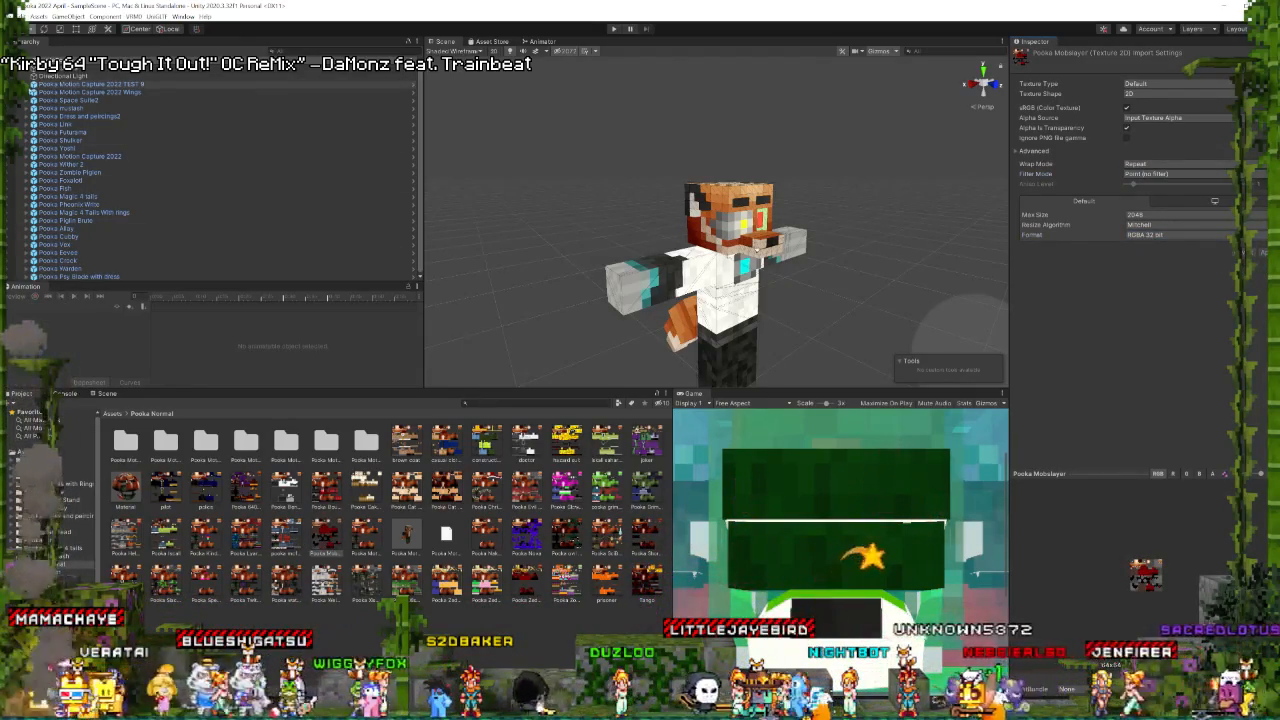
# Assign the Pooka Mobslayer texture to the body material of Pooka Motion Capture 2022 TEST 9.
pyautogui.click(28, 84)
pyautogui.click(55, 100)
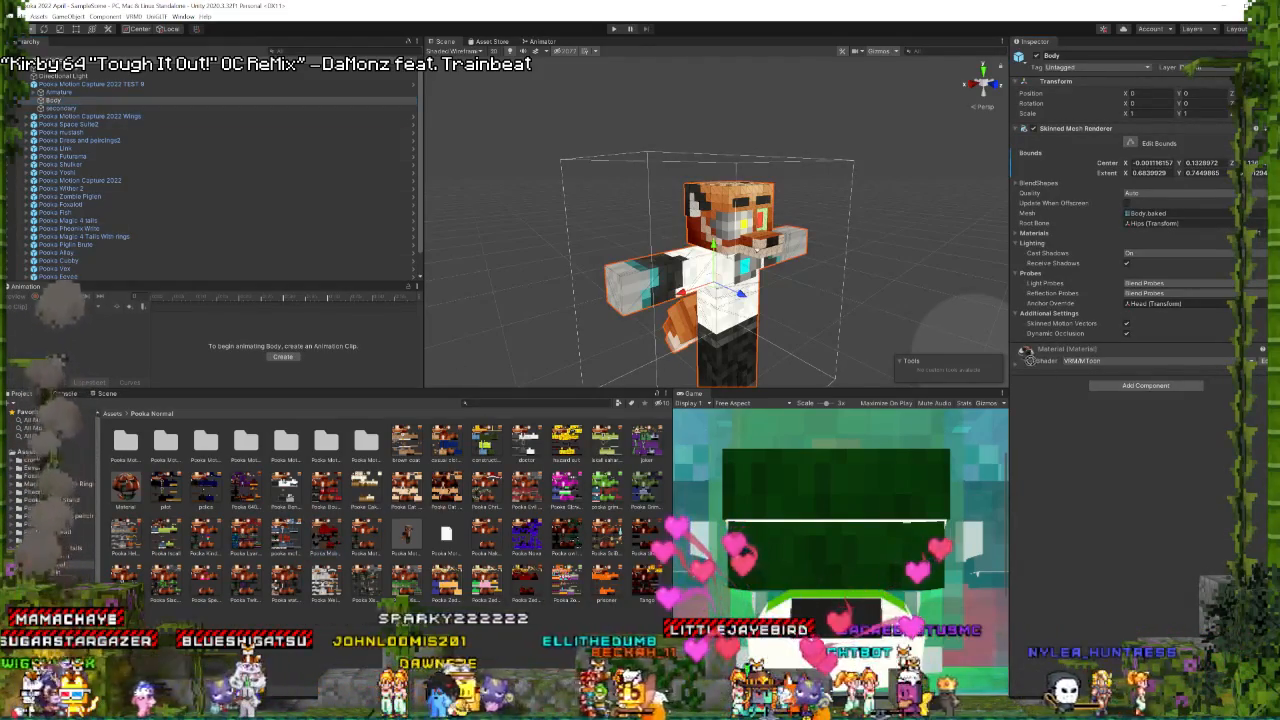
pyautogui.click(1030, 349)
pyautogui.moveTo(1023, 443); pyautogui.dragTo(1024, 449)
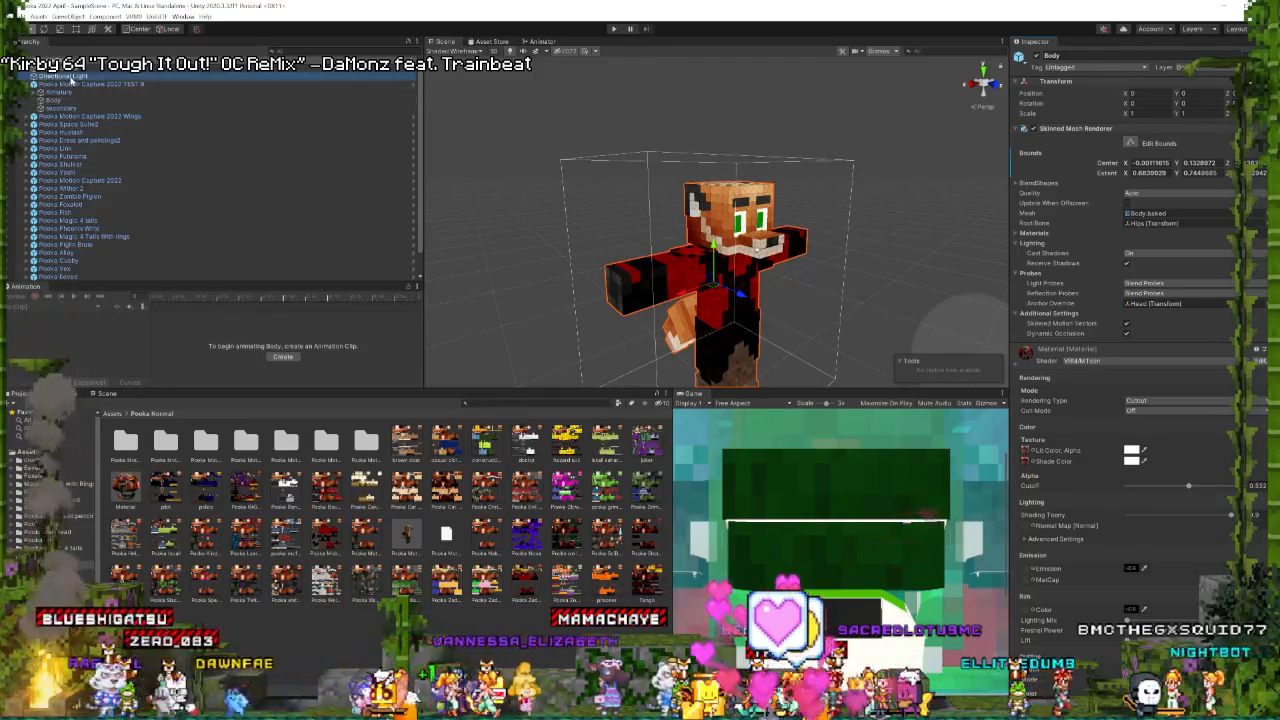
# Export Pooka Motion Capture 2022 TEST 9 as a VRM file named Pooka Mobslayer in the Th3pooka 2022 folder.
pyautogui.click(100, 84)
pyautogui.click(134, 16)
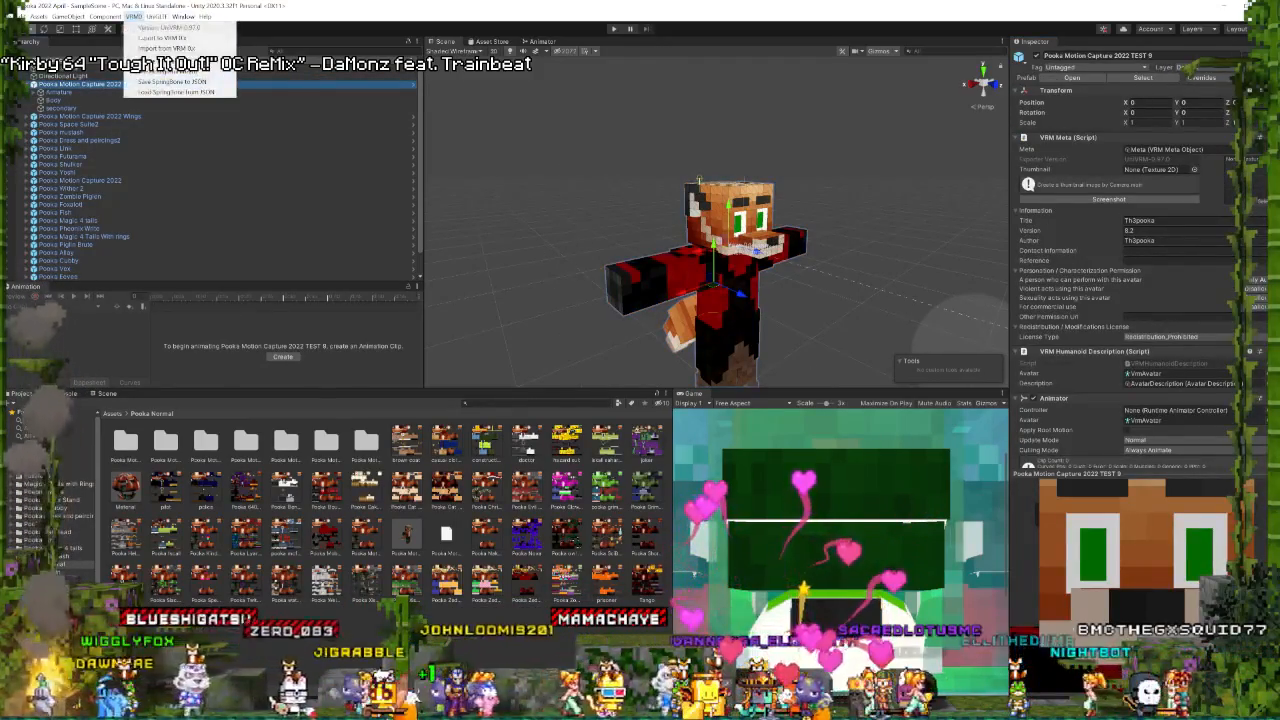
pyautogui.click(160, 38)
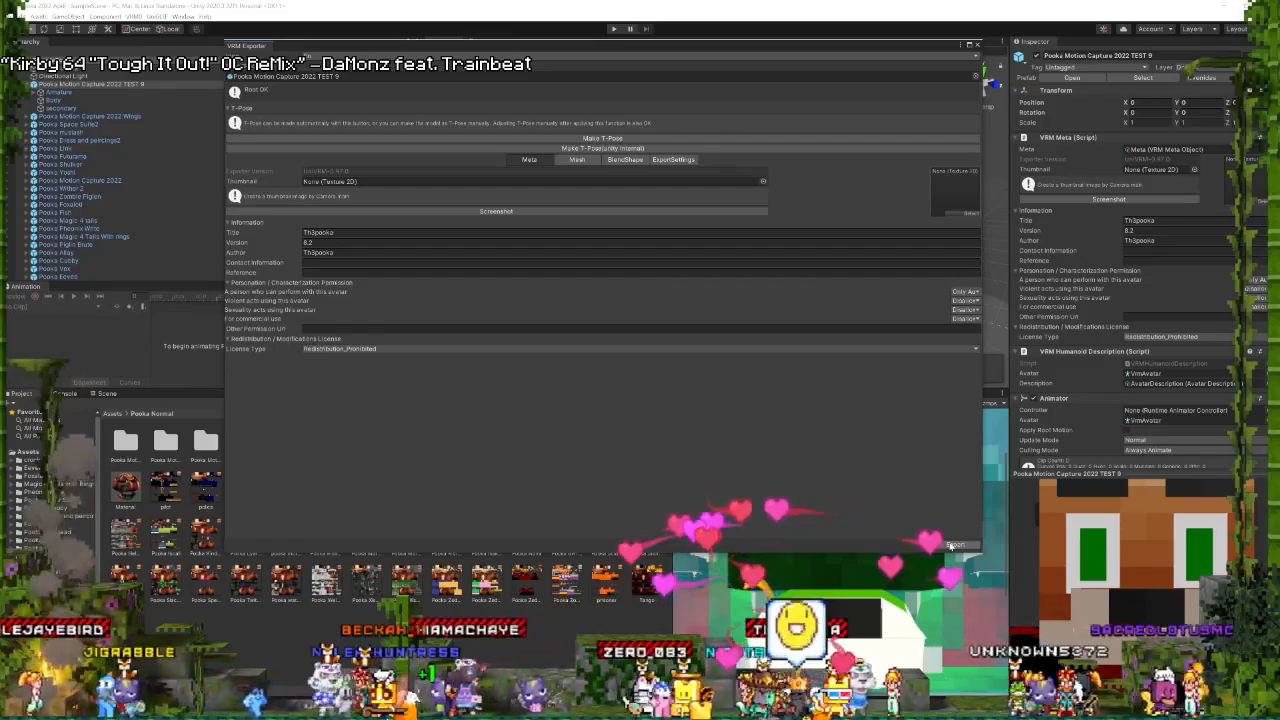
pyautogui.click(955, 545)
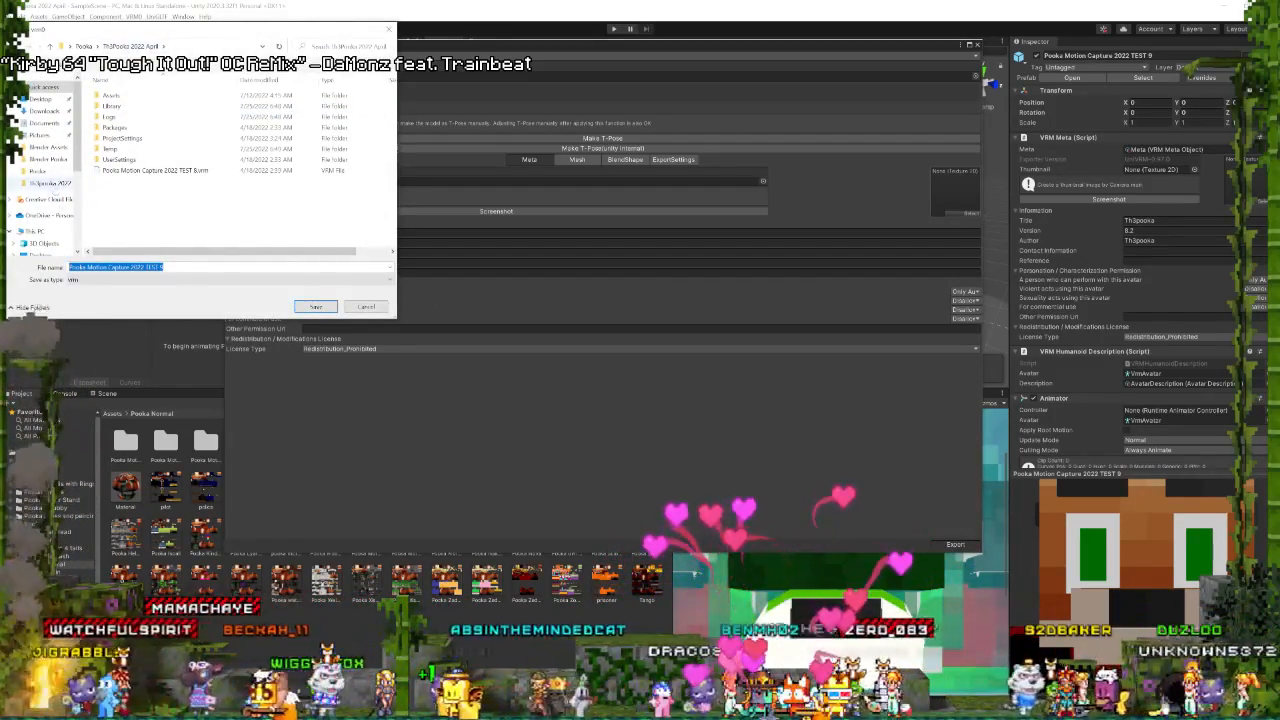
pyautogui.click(50, 183)
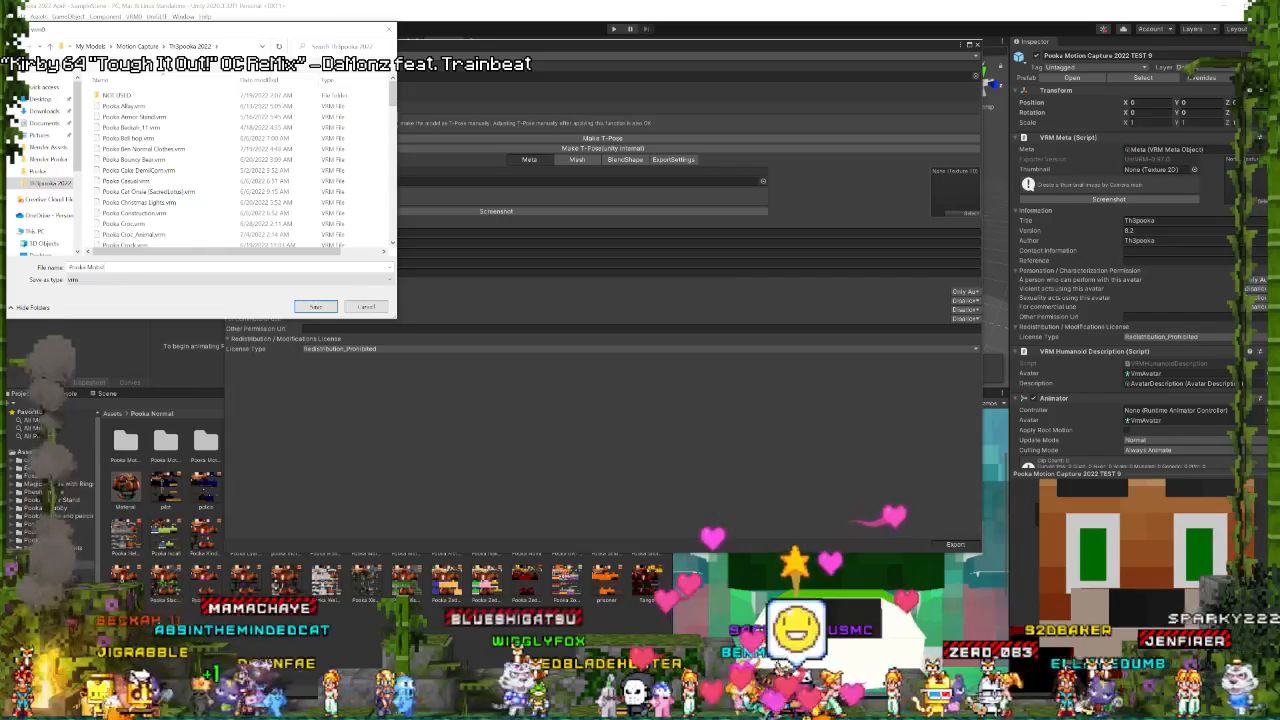
pyautogui.write('Pooka Mobslayer')
pyautogui.press('Return')
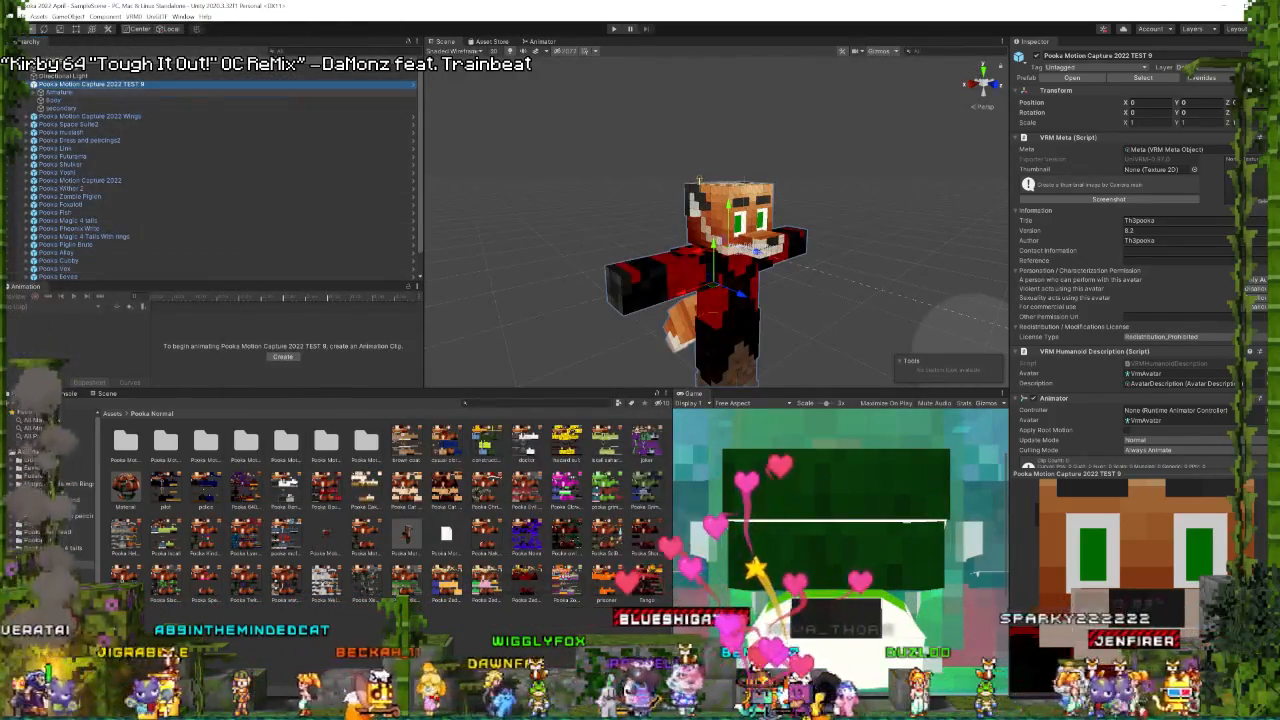
# Switch to VMagicMirror, load the Pooka Mobslayer VRM avatar, and open the streaming settings.
pyautogui.click(27, 85)
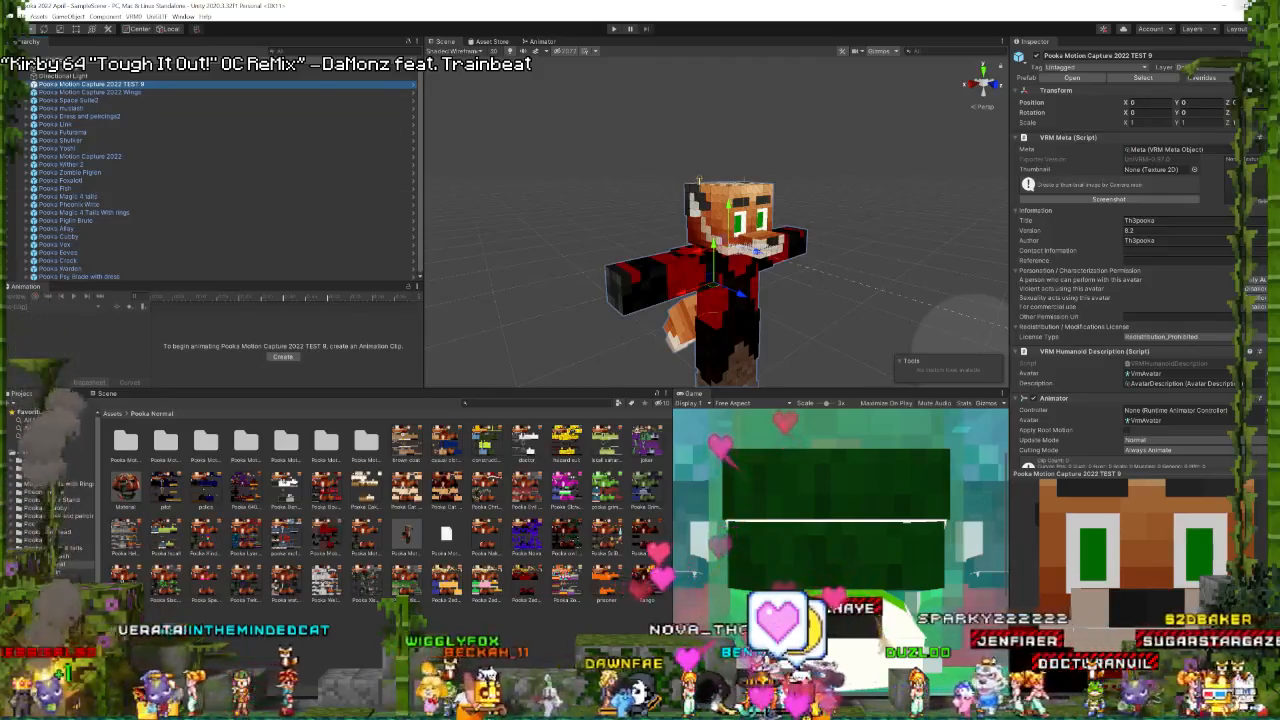
pyautogui.click(1225, 6)
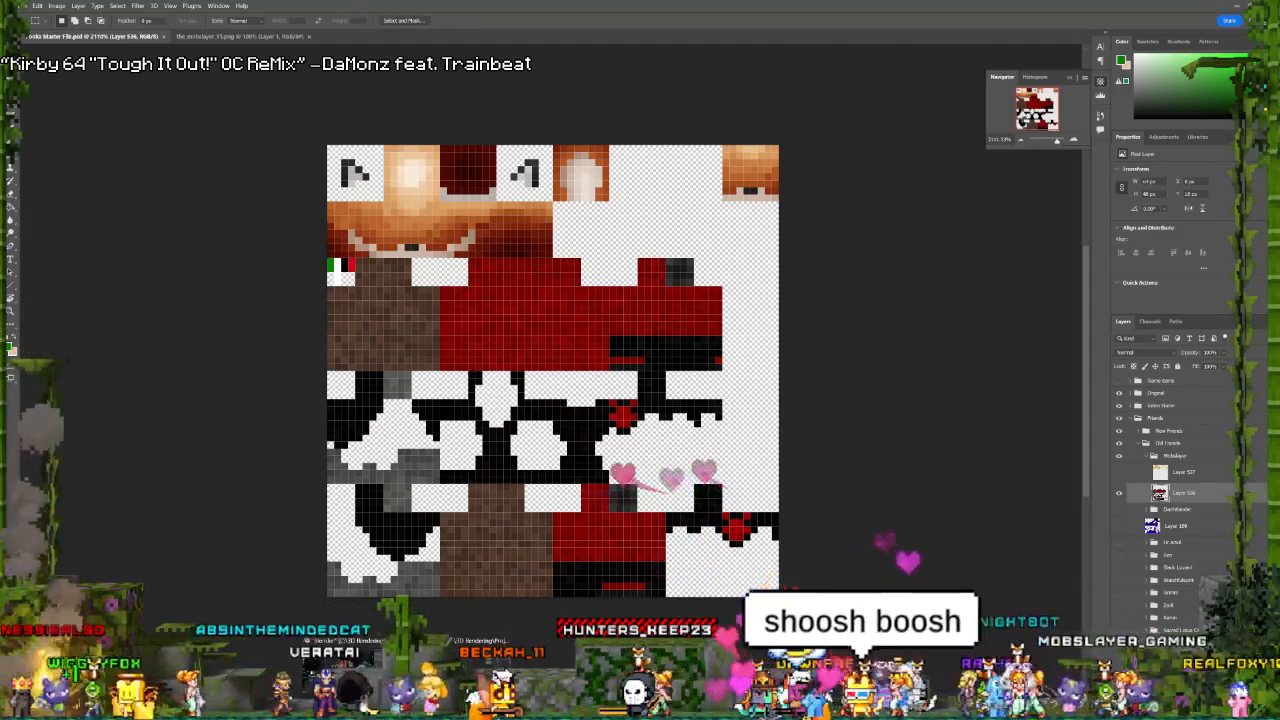
pyautogui.click(445, 709)
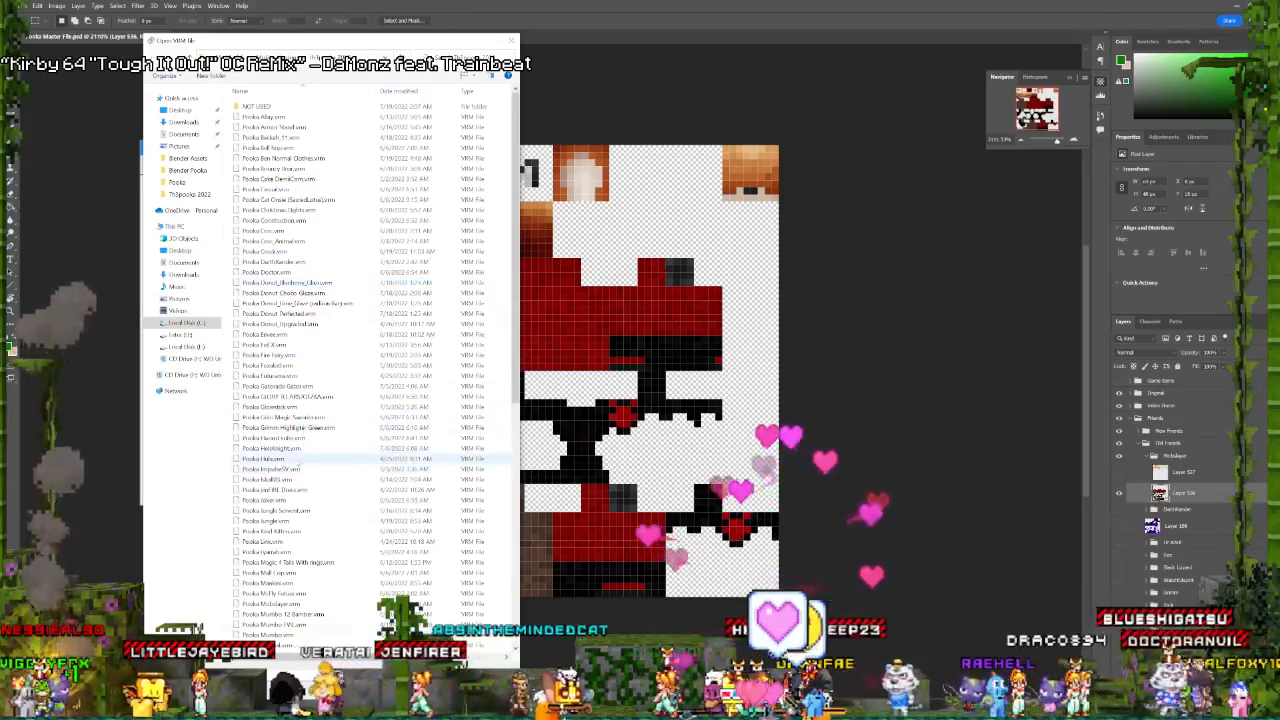
pyautogui.scroll(-14, 290, 598)
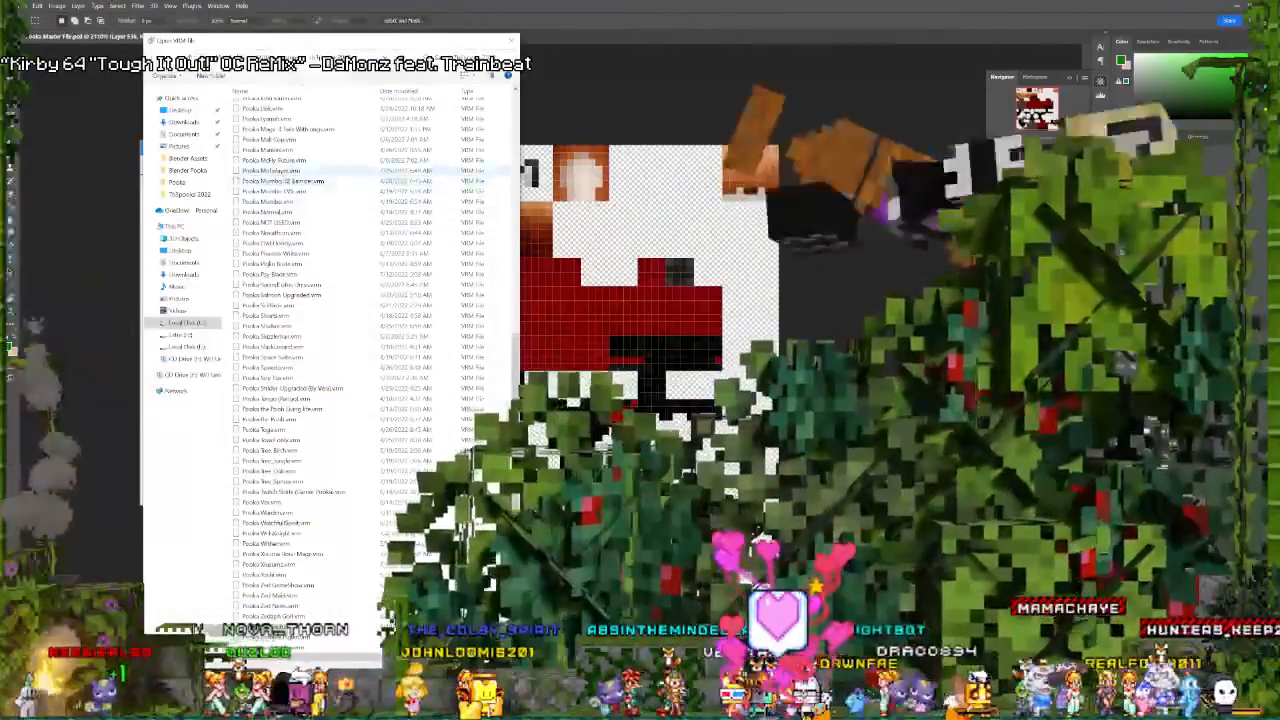
pyautogui.doubleClick(285, 181)
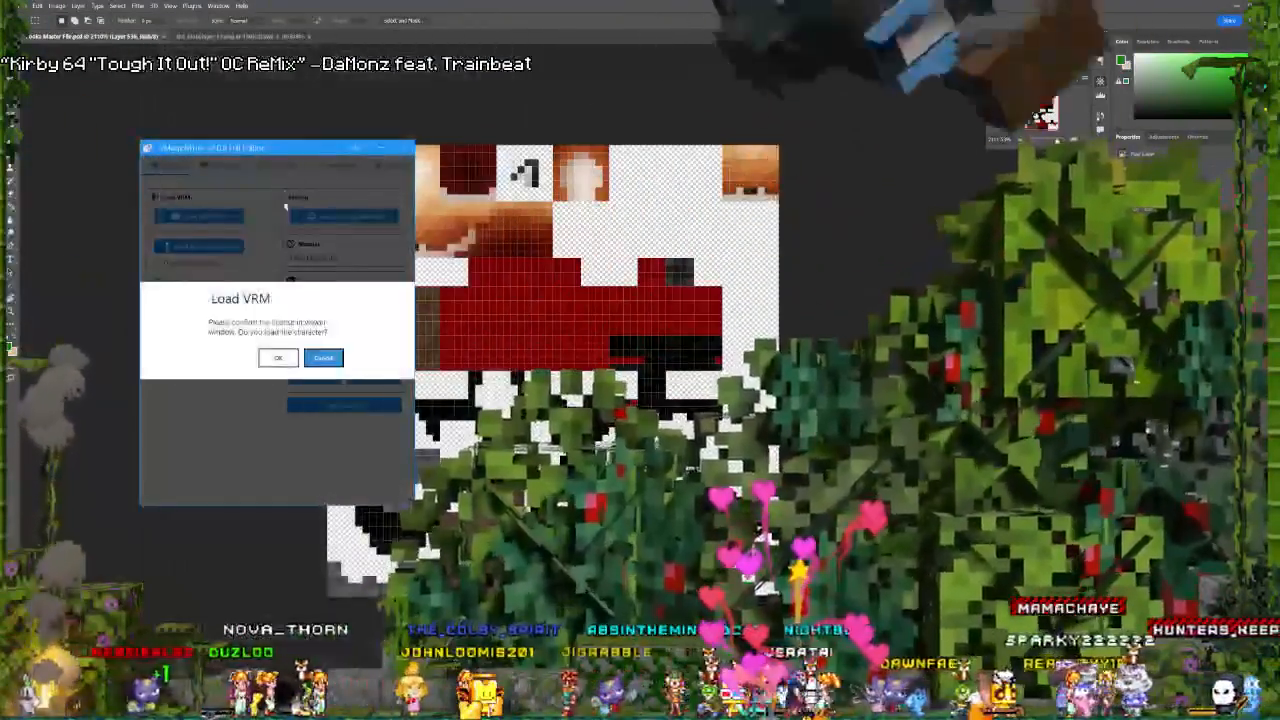
pyautogui.click(281, 357)
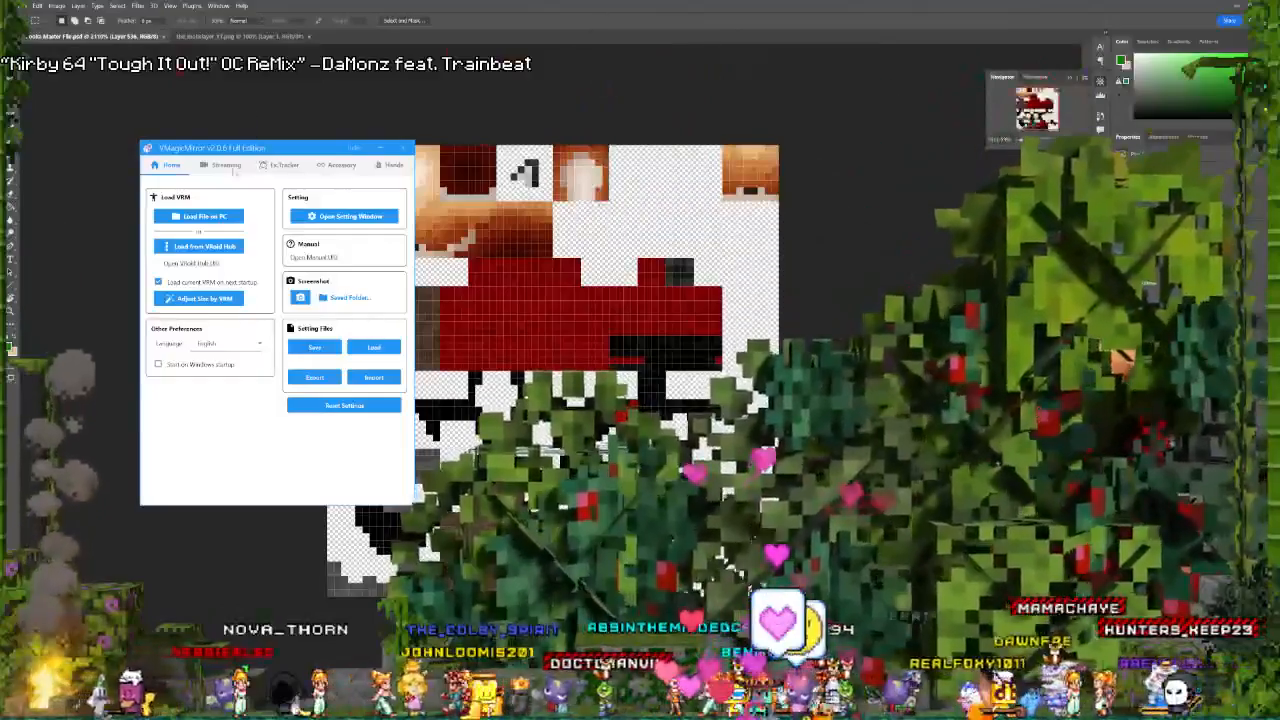
pyautogui.click(226, 164)
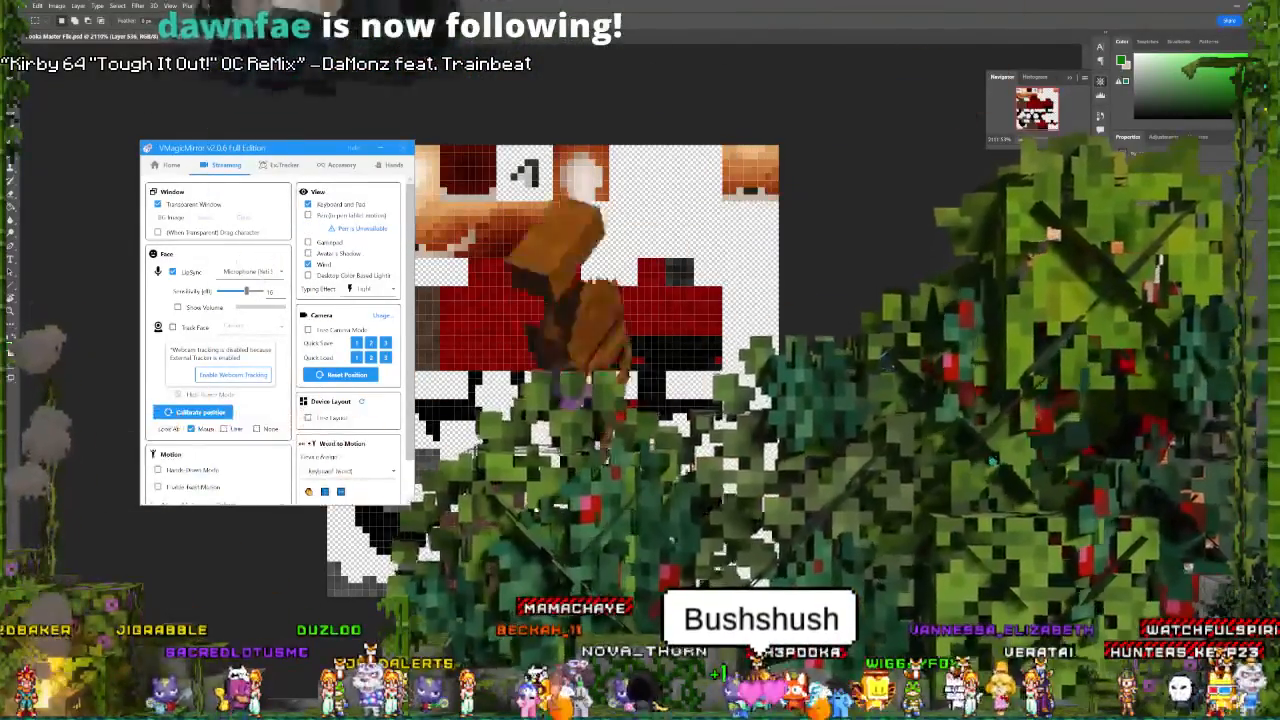
# Load the Pooka Normal VRM avatar in place of the Mobslayer one and minimise the VMagicMirror window.
pyautogui.click(170, 169)
pyautogui.click(180, 217)
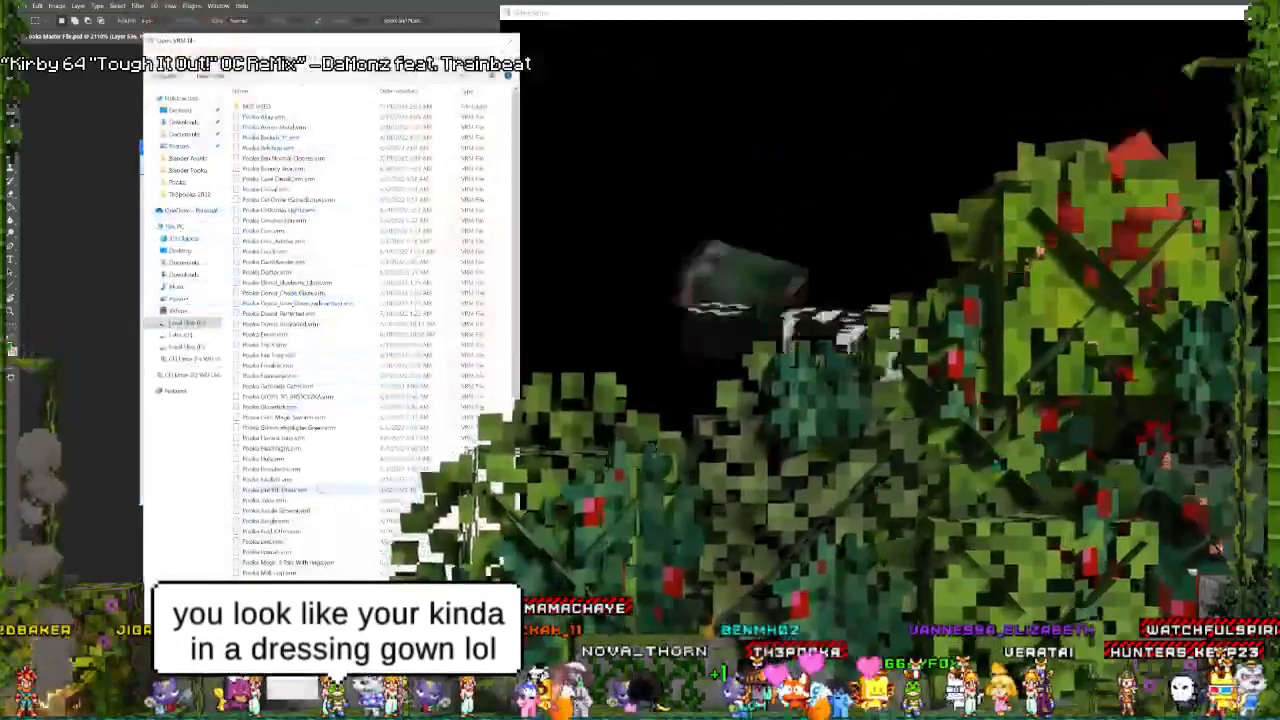
pyautogui.scroll(-3, 306, 485)
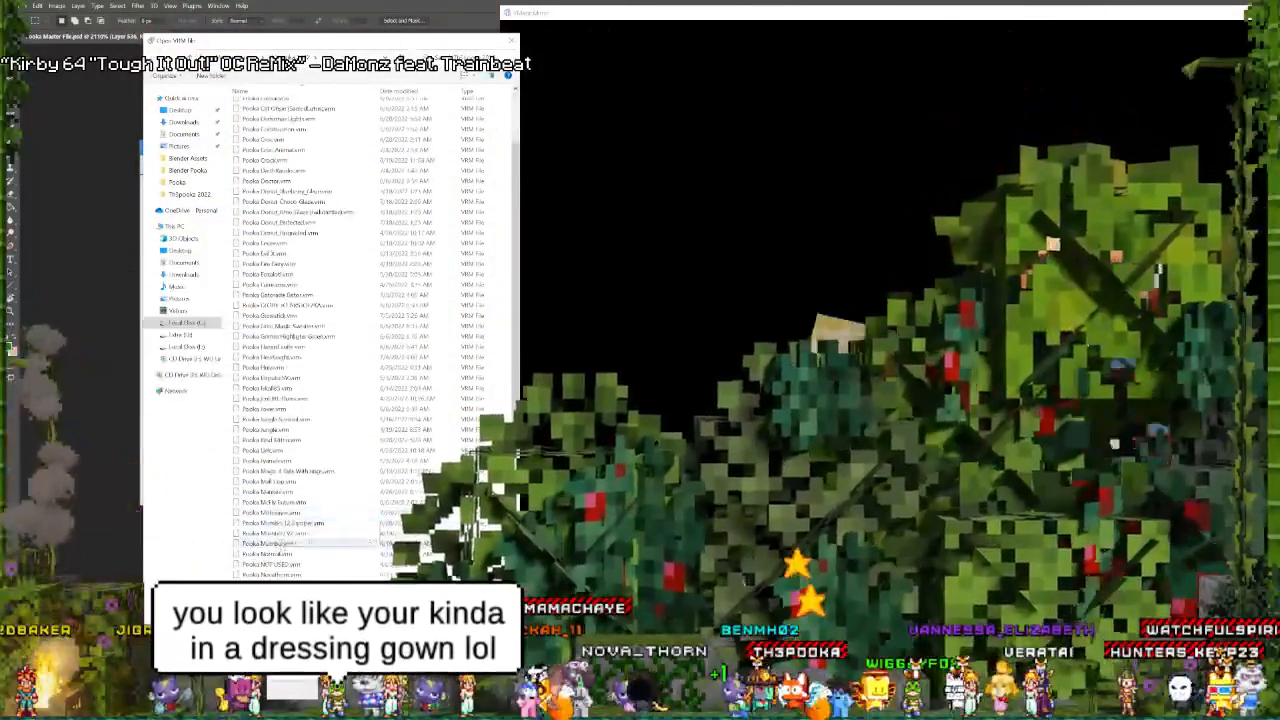
pyautogui.click(282, 556)
pyautogui.doubleClick(282, 558)
pyautogui.click(322, 363)
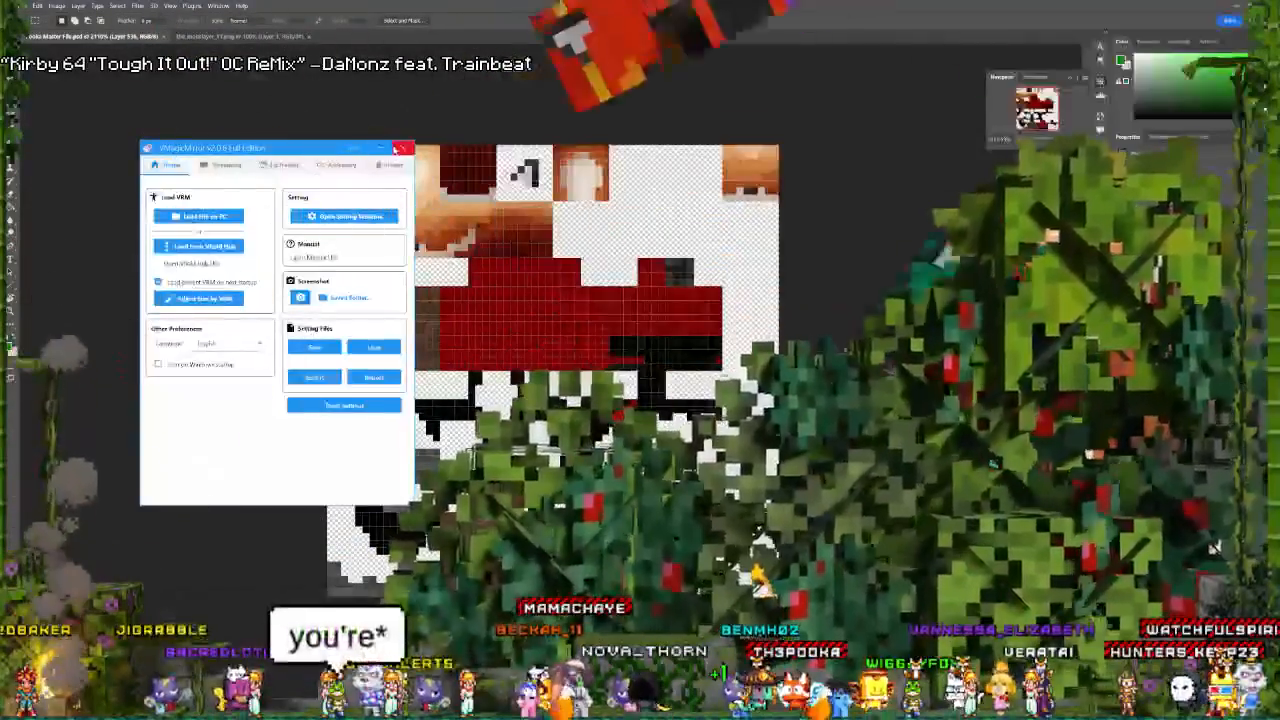
pyautogui.click(381, 150)
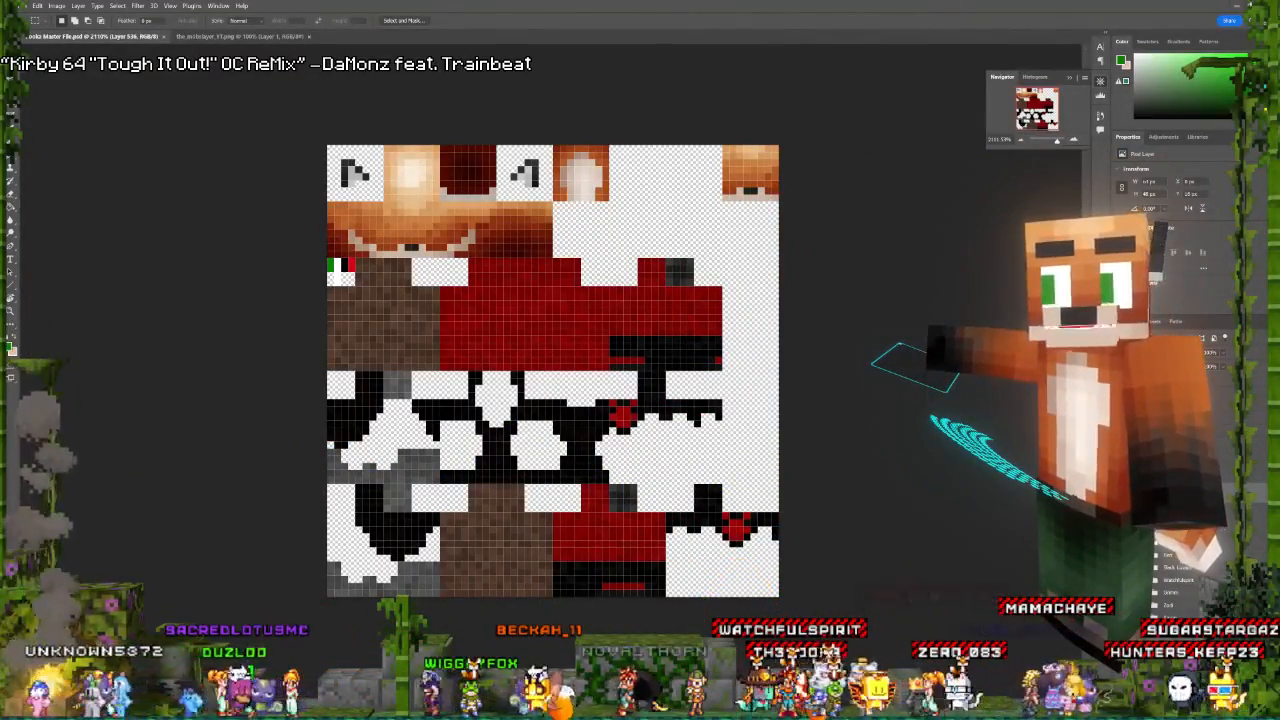
# Switch to Blender and play the portal character animation, replaying it from about frame 135.
pyautogui.click(1236, 5)
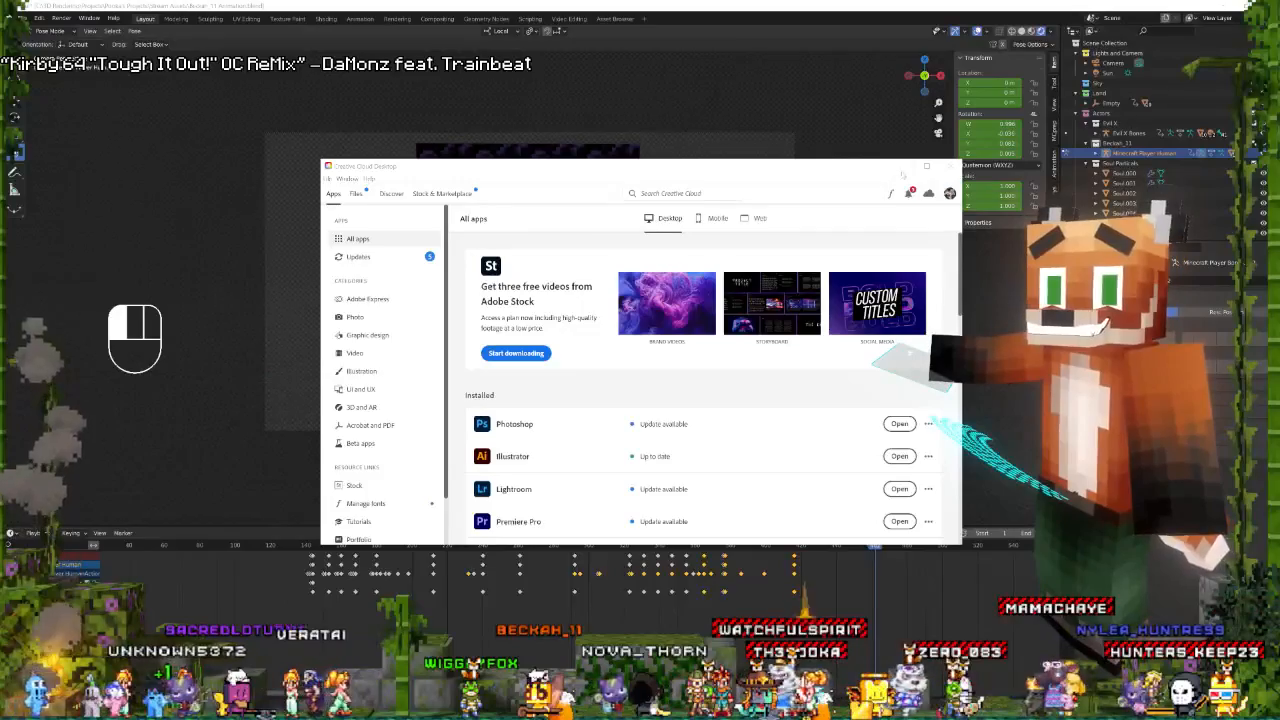
pyautogui.click(902, 171)
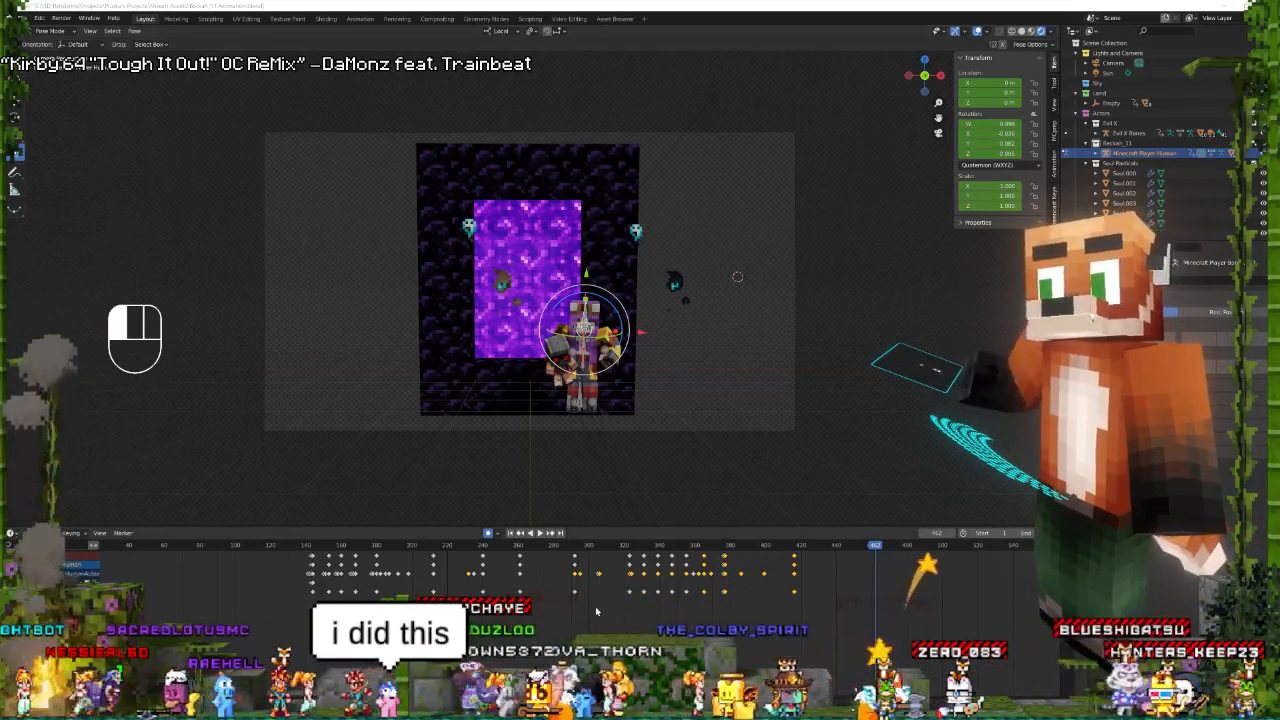
pyautogui.press('space')
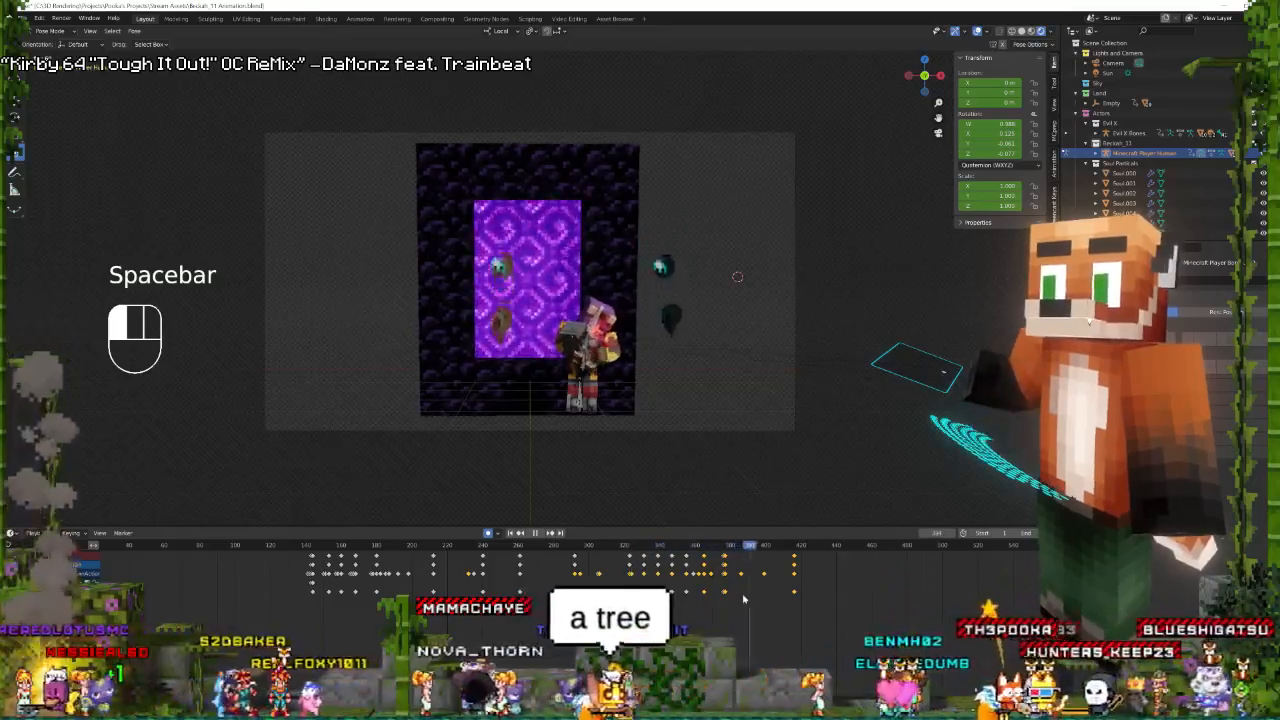
pyautogui.press('space')
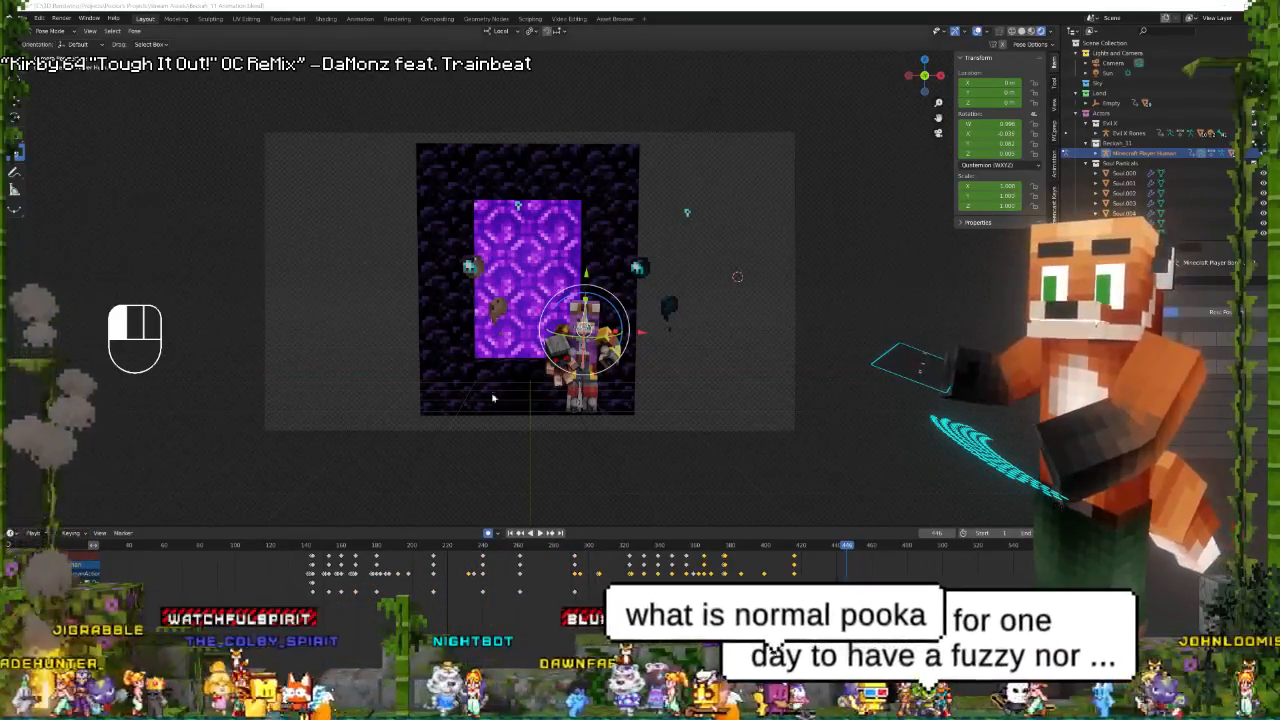
pyautogui.click(297, 545)
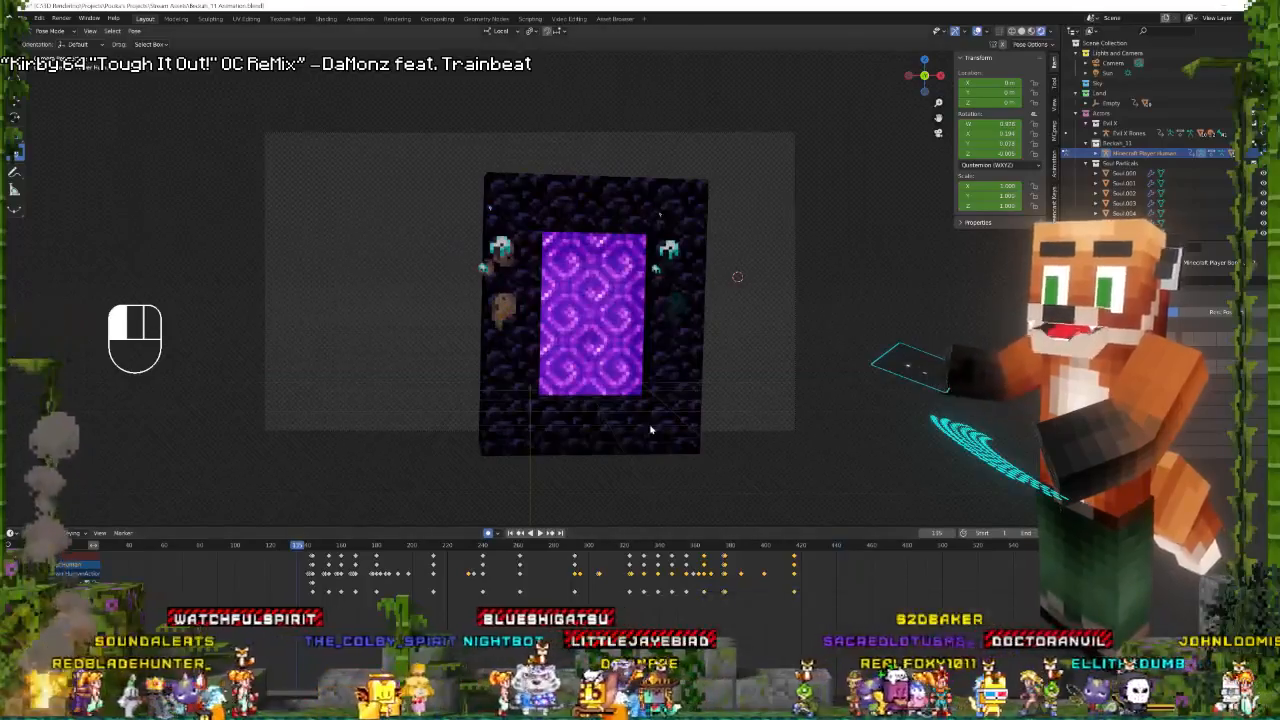
pyautogui.press('space')
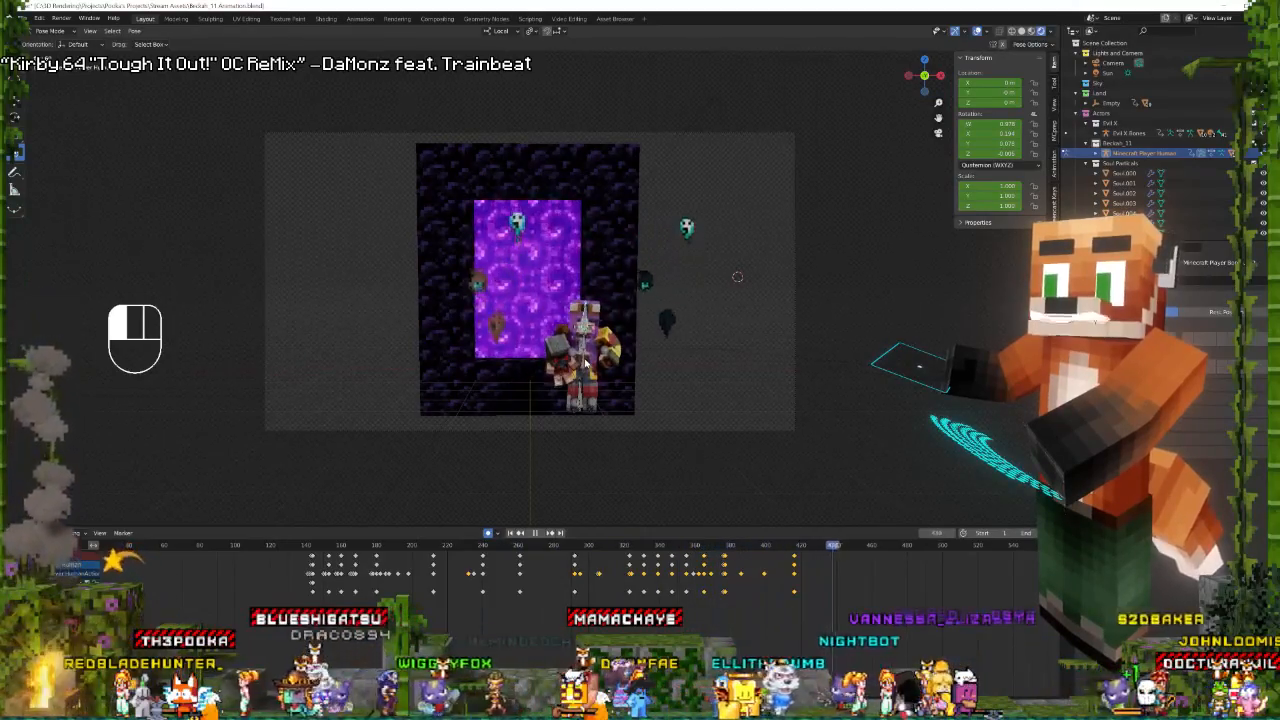
pyautogui.press('space')
pyautogui.press('space')
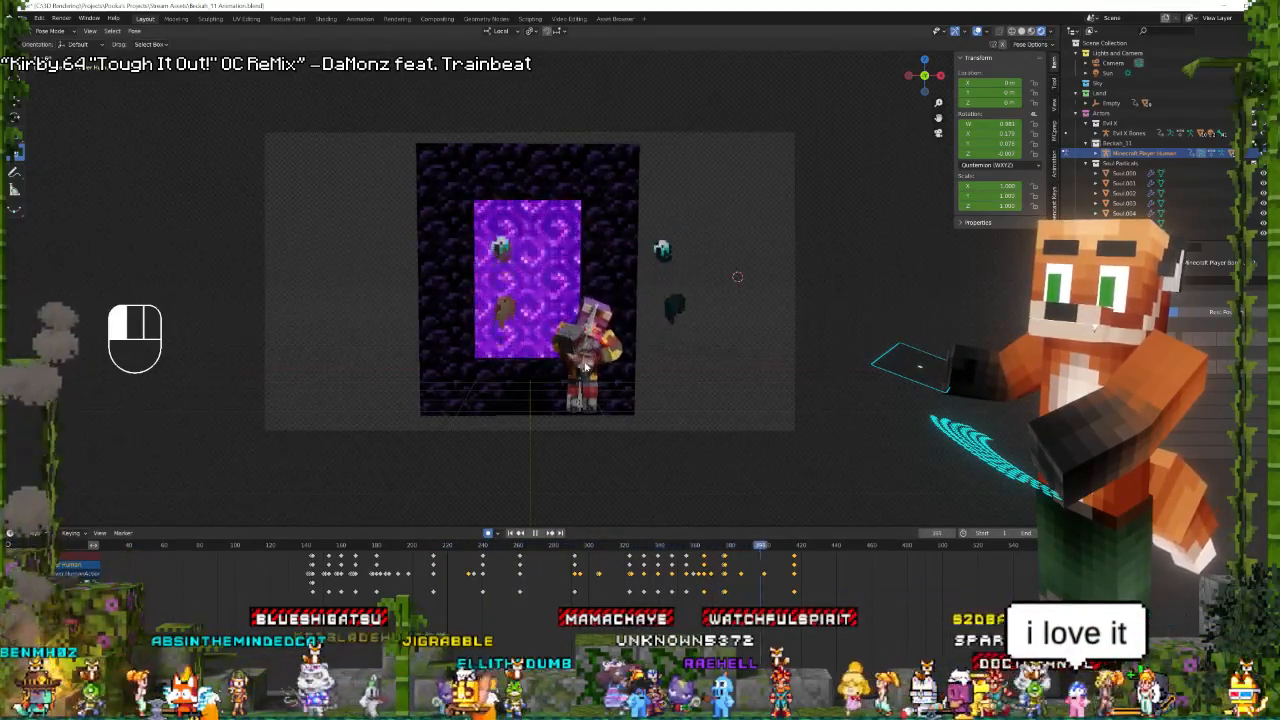
pyautogui.press('space')
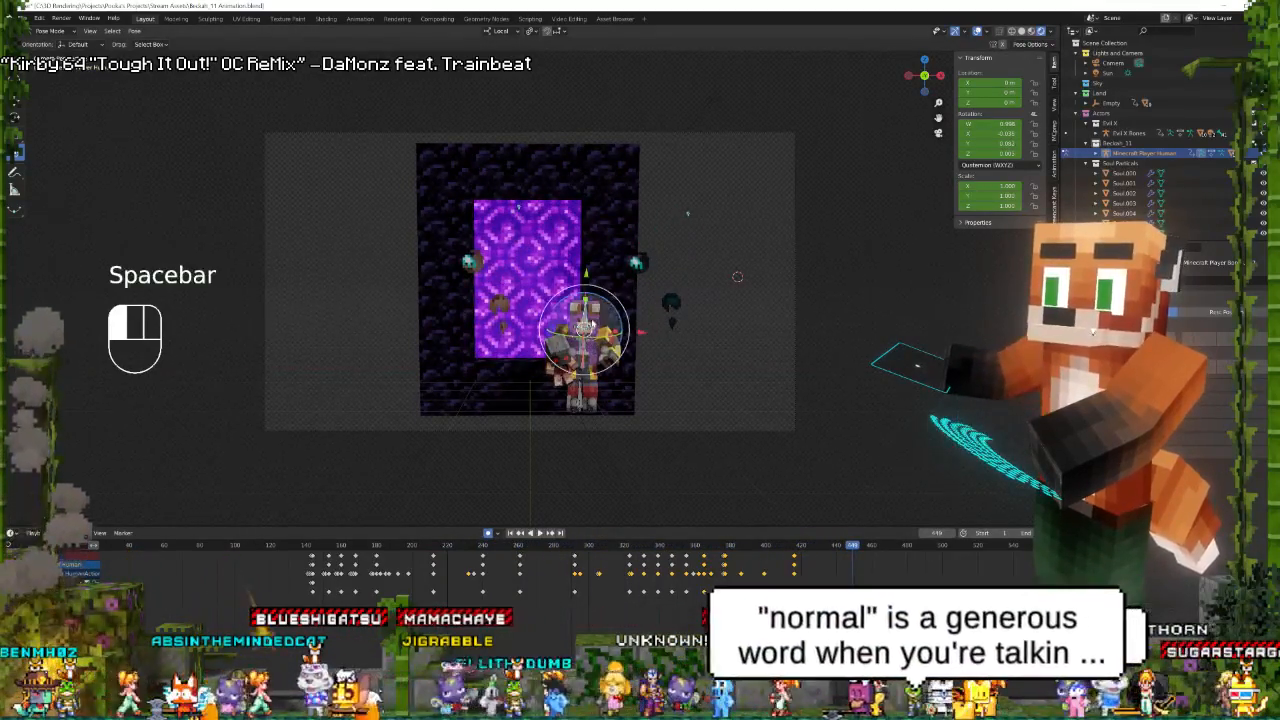
# Inspect the animated character's head bone up close and return to the camera view.
pyautogui.press('KP_Decimal')
pyautogui.scroll(-5, 593, 318)
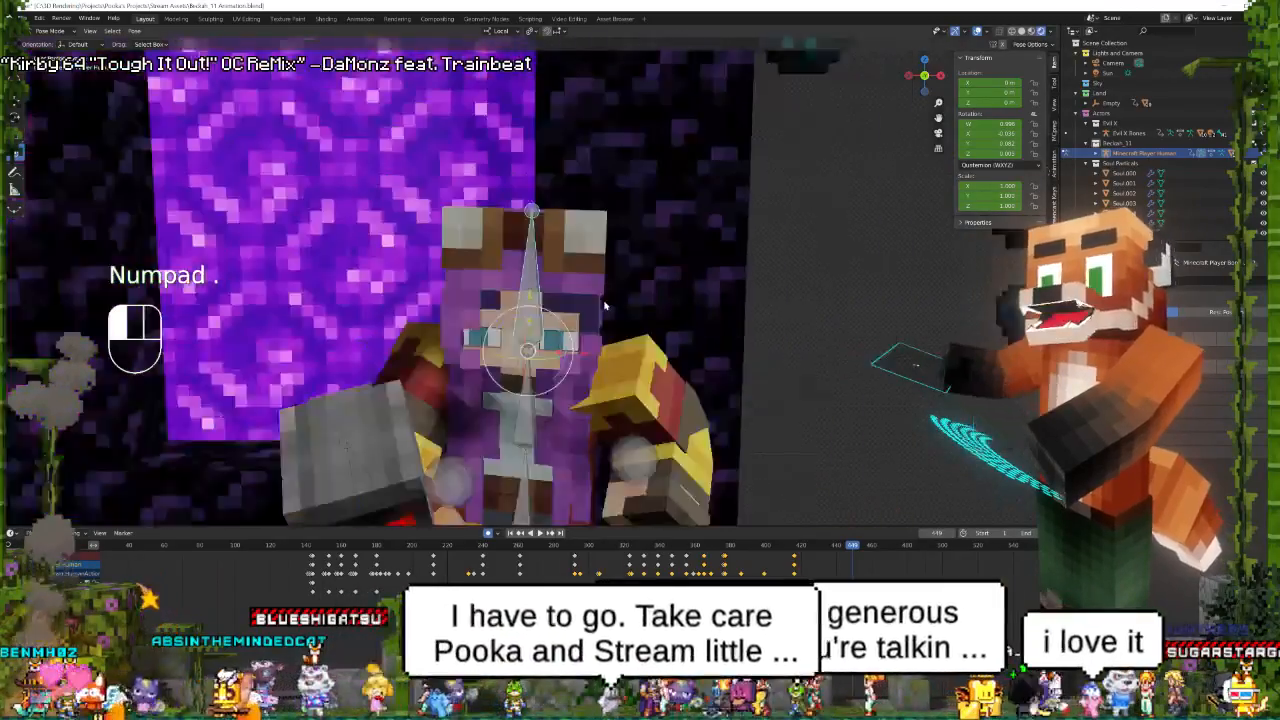
pyautogui.press('KP_0')
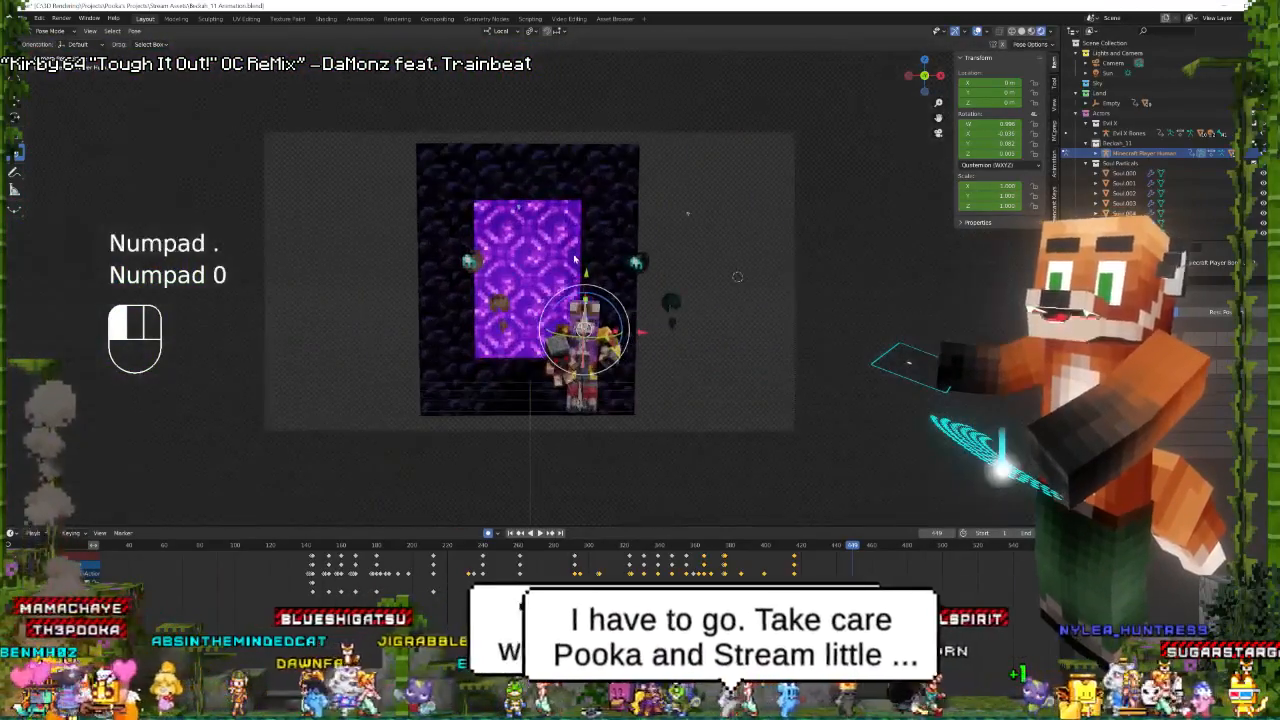
# Leave the character's pose mode, create a new collection inside the Land collection and name it Nether Portal.
pyautogui.hotkey('ctrl', 'Tab')
pyautogui.click(432, 409)
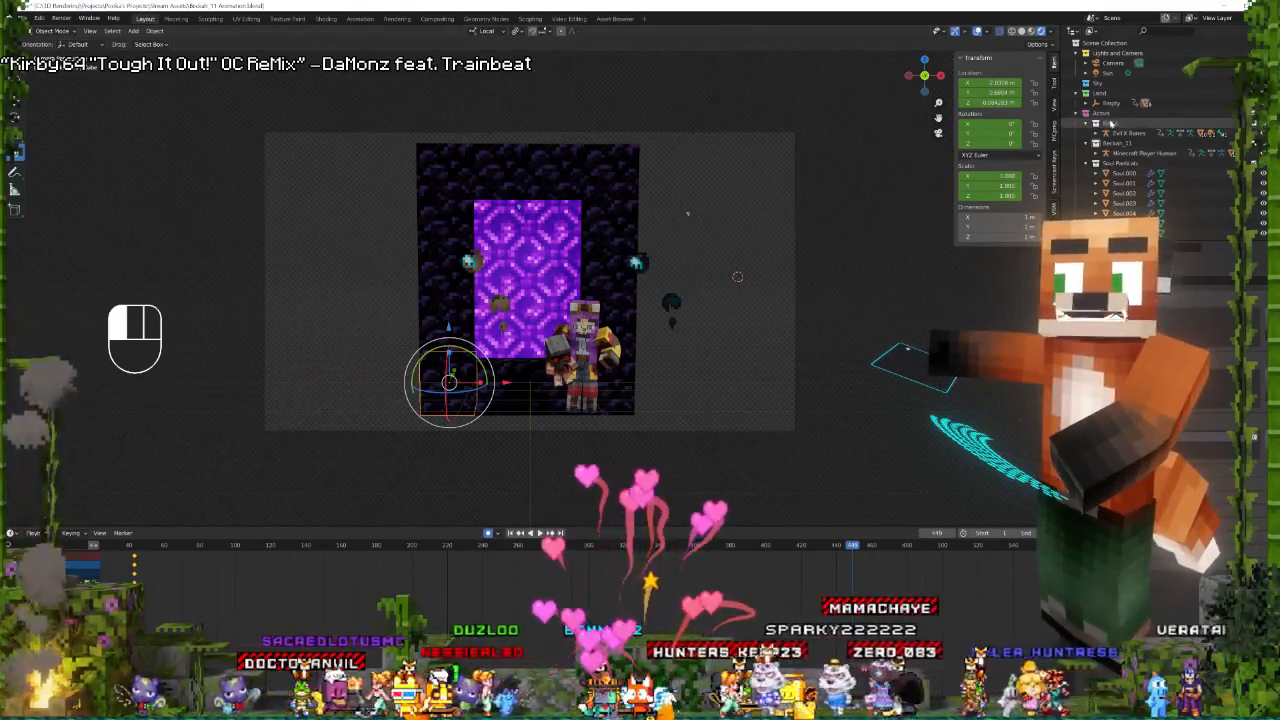
pyautogui.scroll(-2, 1110, 123)
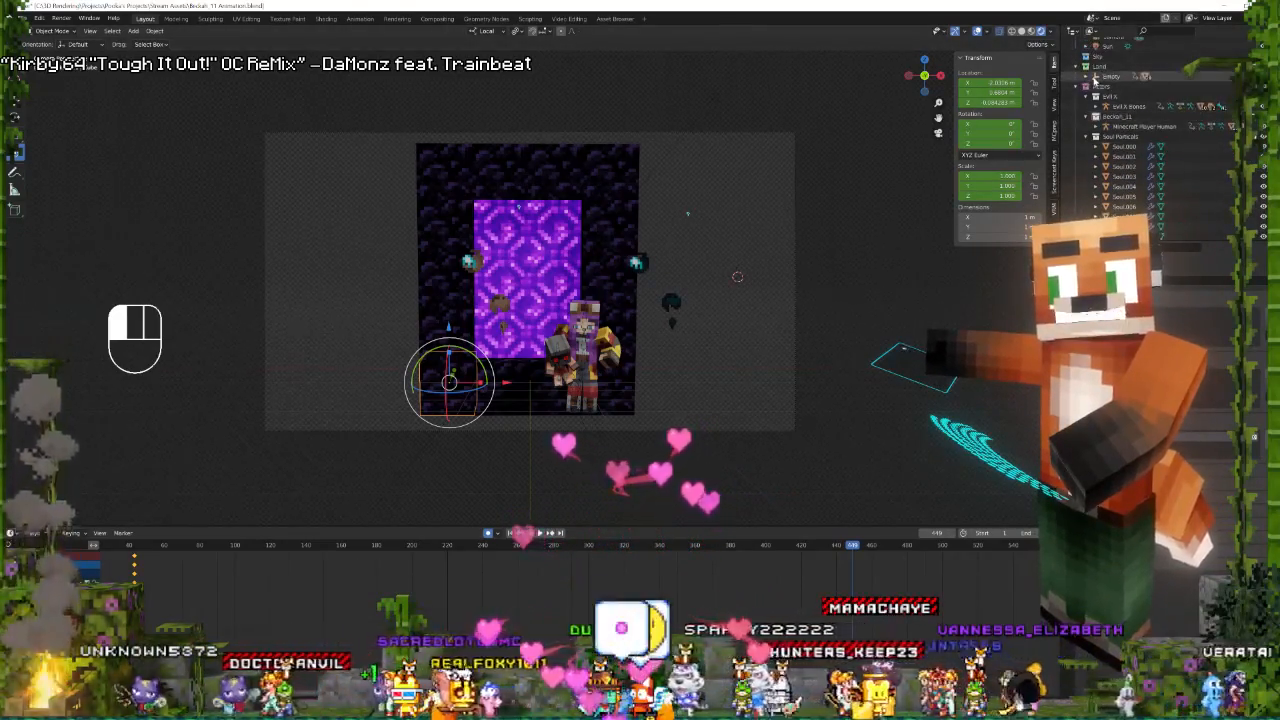
pyautogui.click(1091, 78)
pyautogui.rightClick(1096, 68)
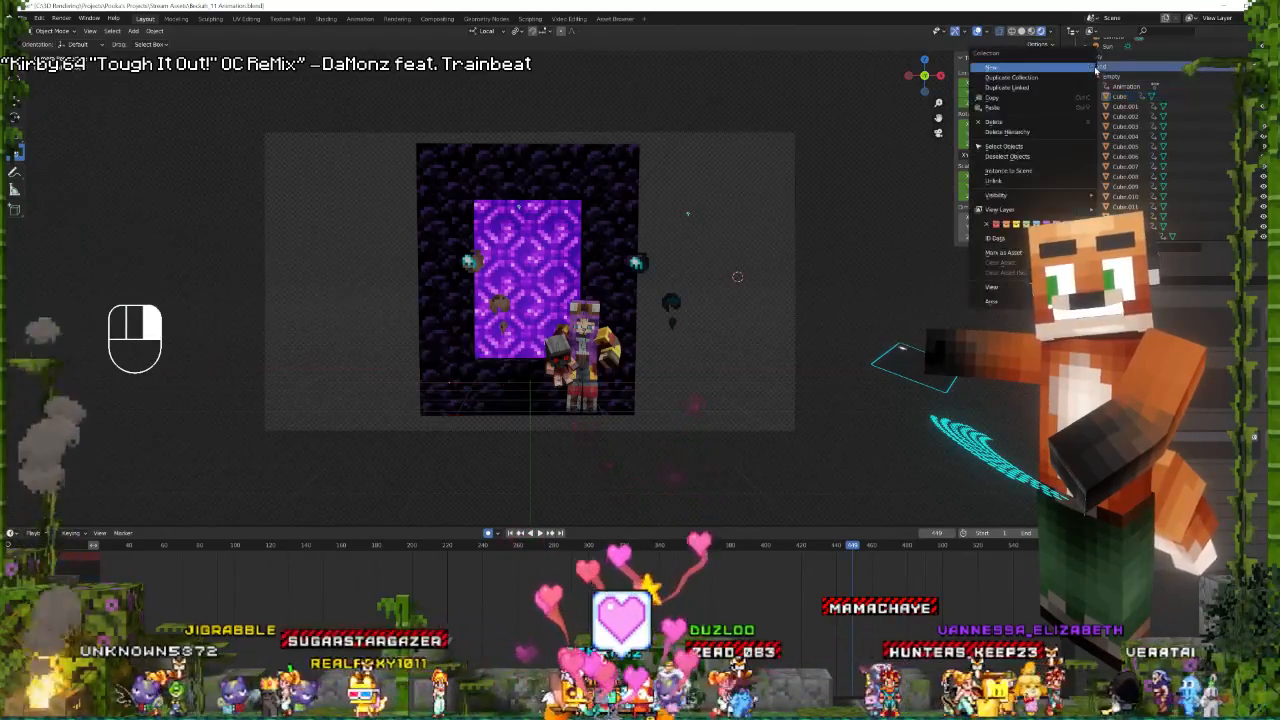
pyautogui.click(1062, 69)
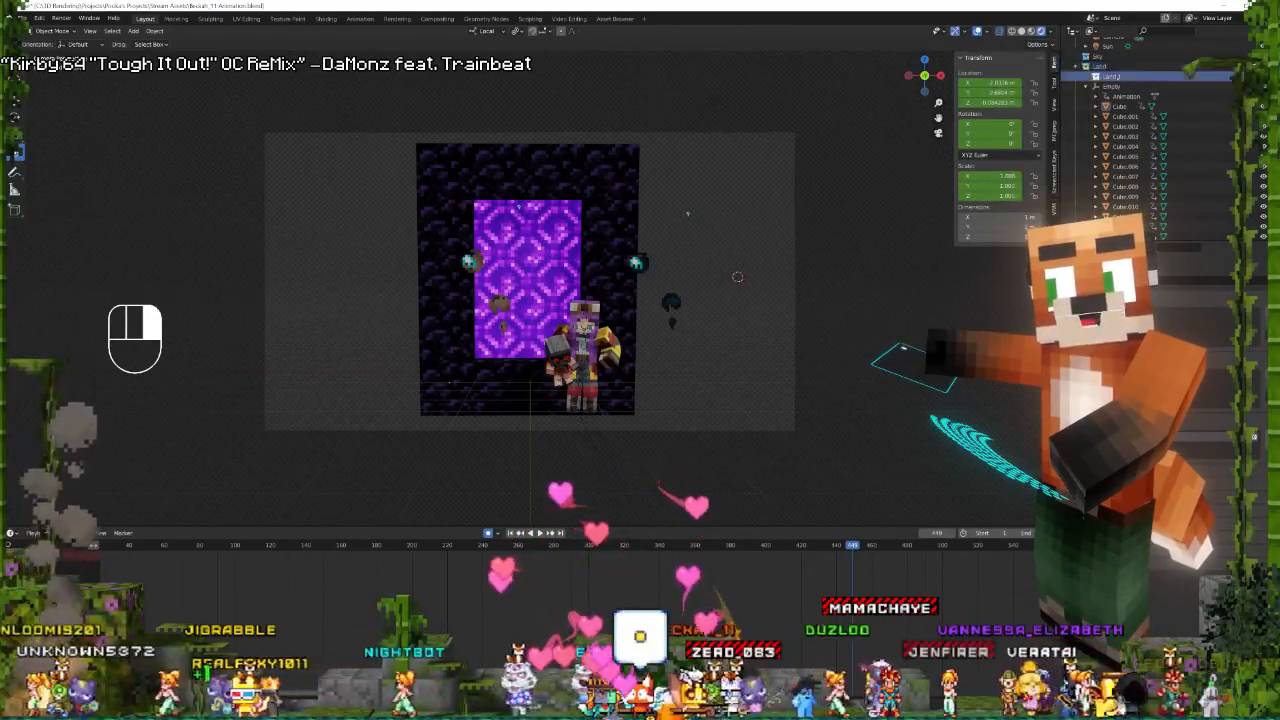
pyautogui.scroll(2, 1110, 110)
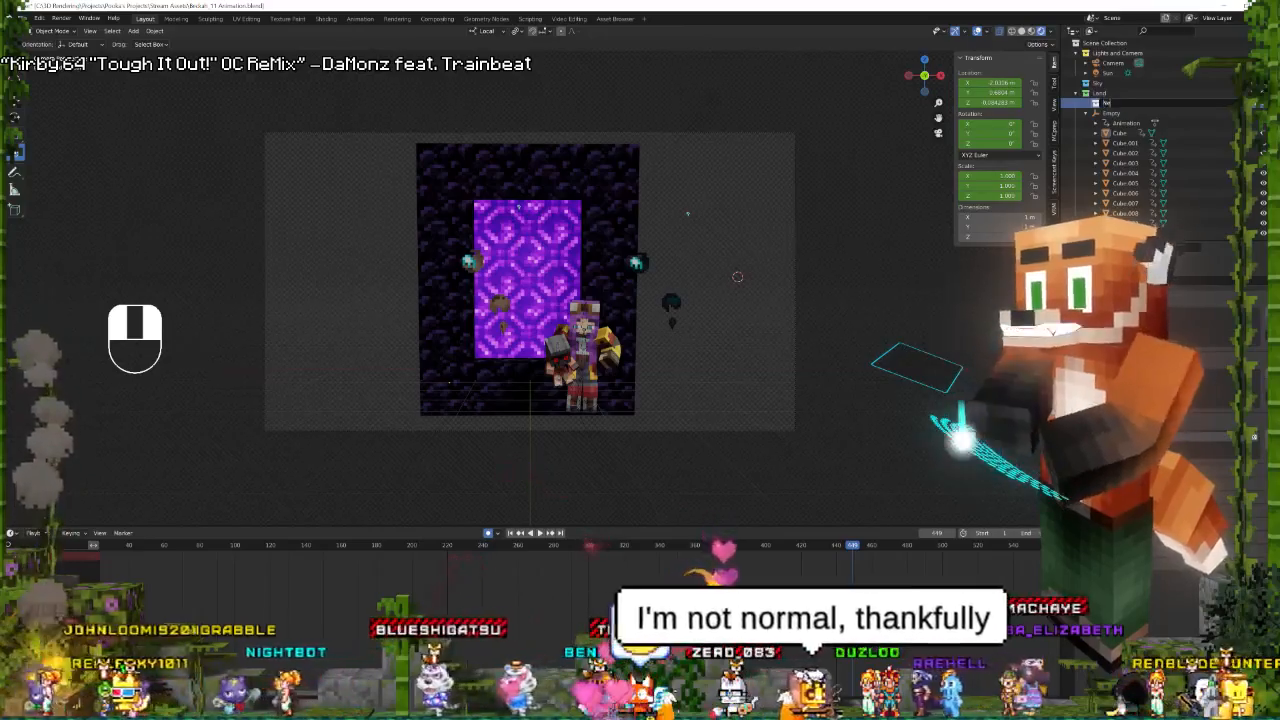
pyautogui.write('Nether Porta')
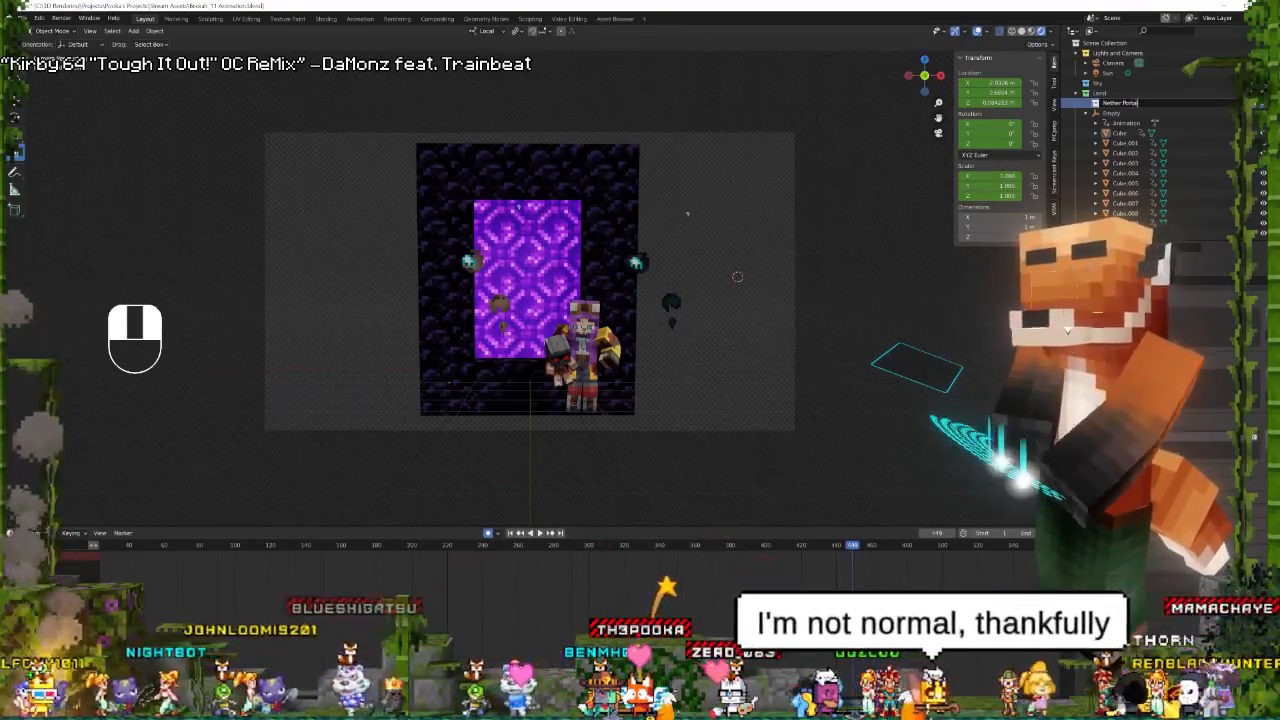
pyautogui.write('l')
pyautogui.press('Return')
# Move the portal's Empty together with all its child cubes and portal pieces into the Nether Portal collection.
pyautogui.click(1111, 114)
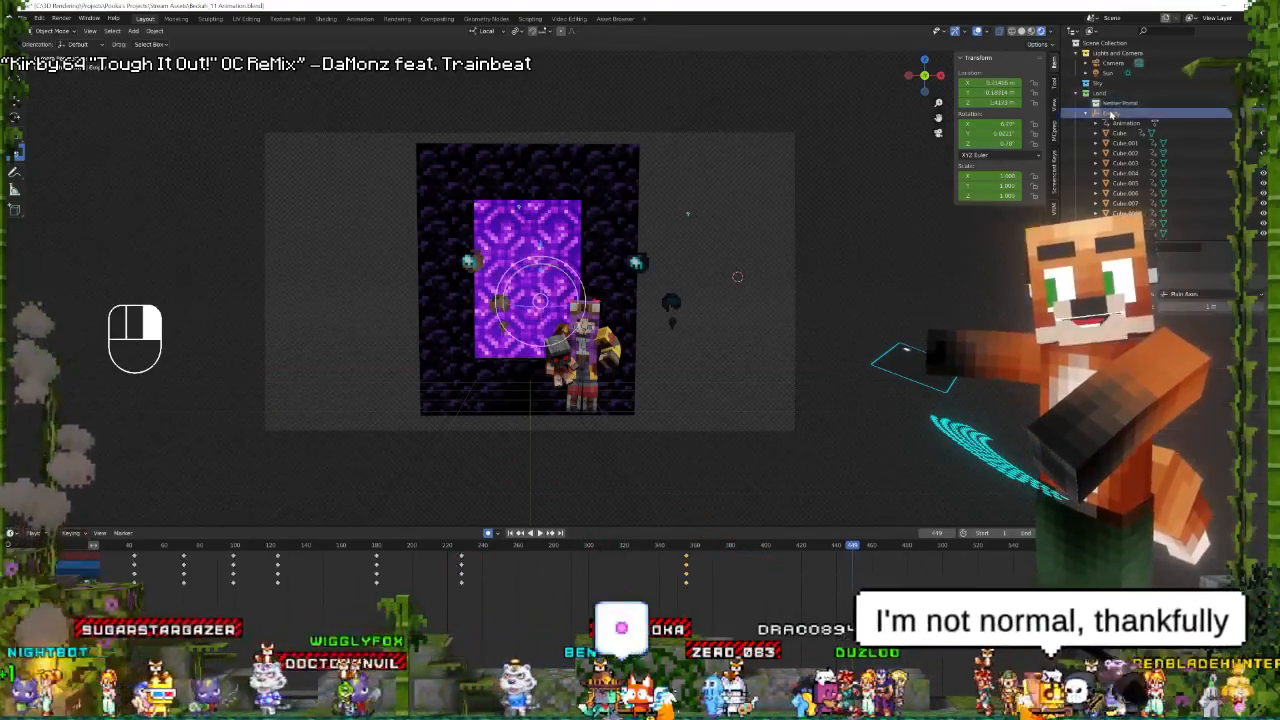
pyautogui.scroll(-3, 1115, 125)
pyautogui.keyDown('shift'); pyautogui.click(1130, 142); pyautogui.keyUp('shift')
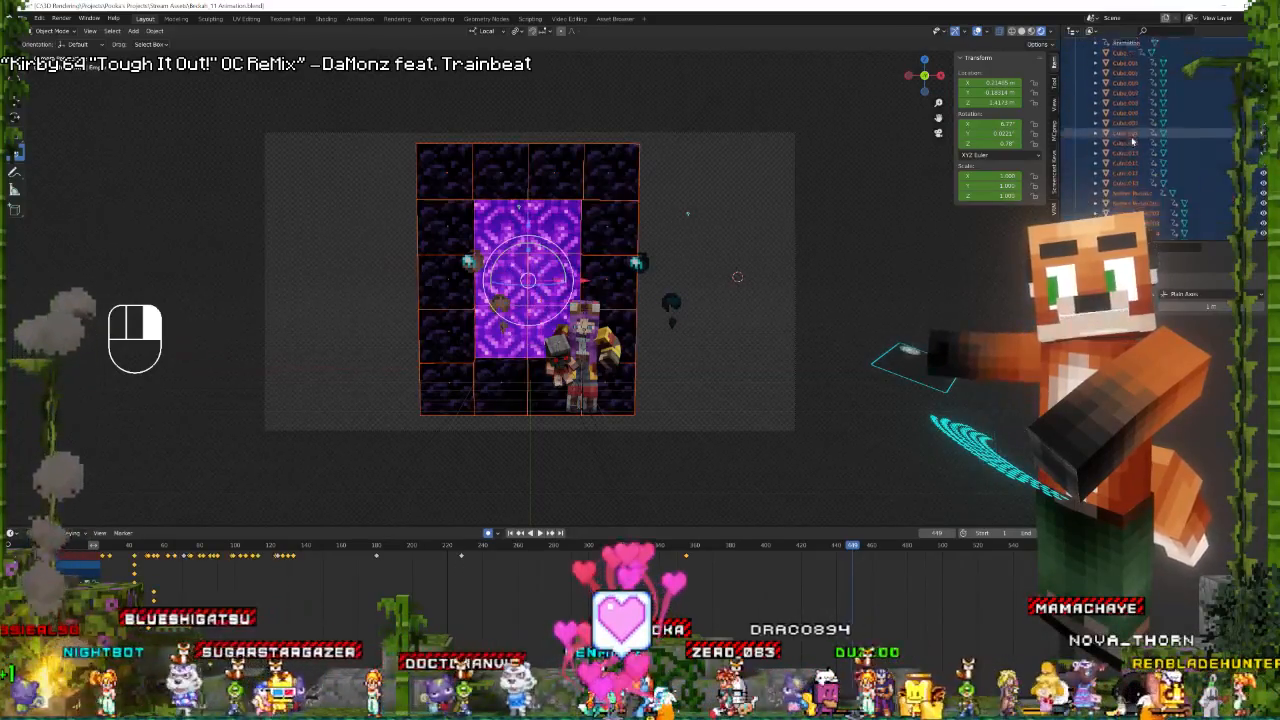
pyautogui.scroll(5, 1130, 140)
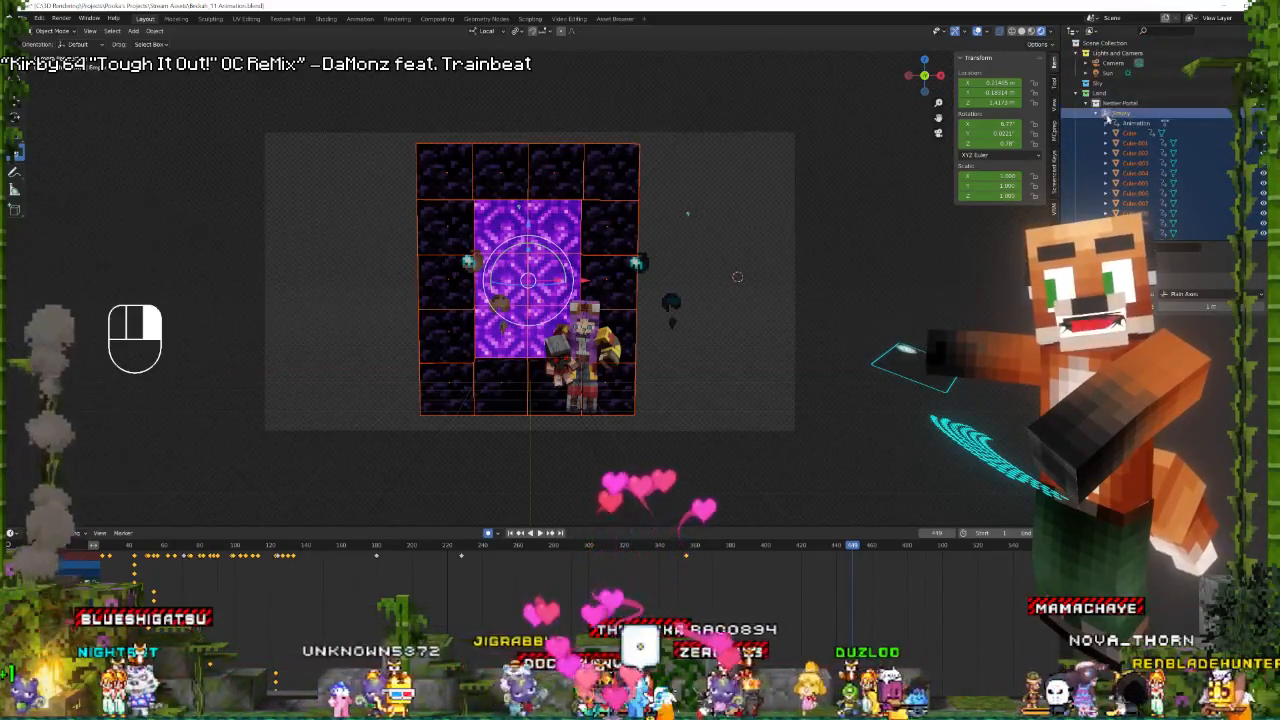
# Play the animation up to frame 217 and insert a keyframe there for all obsidian blocks, Cube through Cube.013.
pyautogui.click(1128, 133)
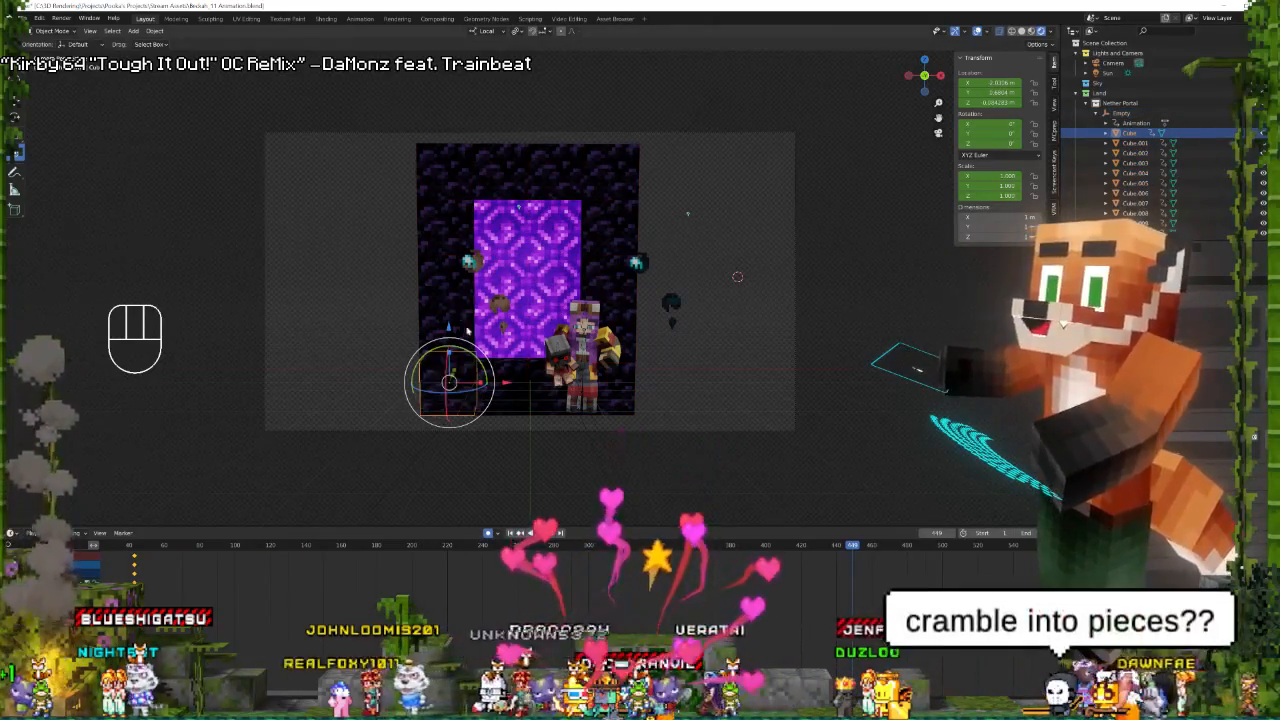
pyautogui.press('space')
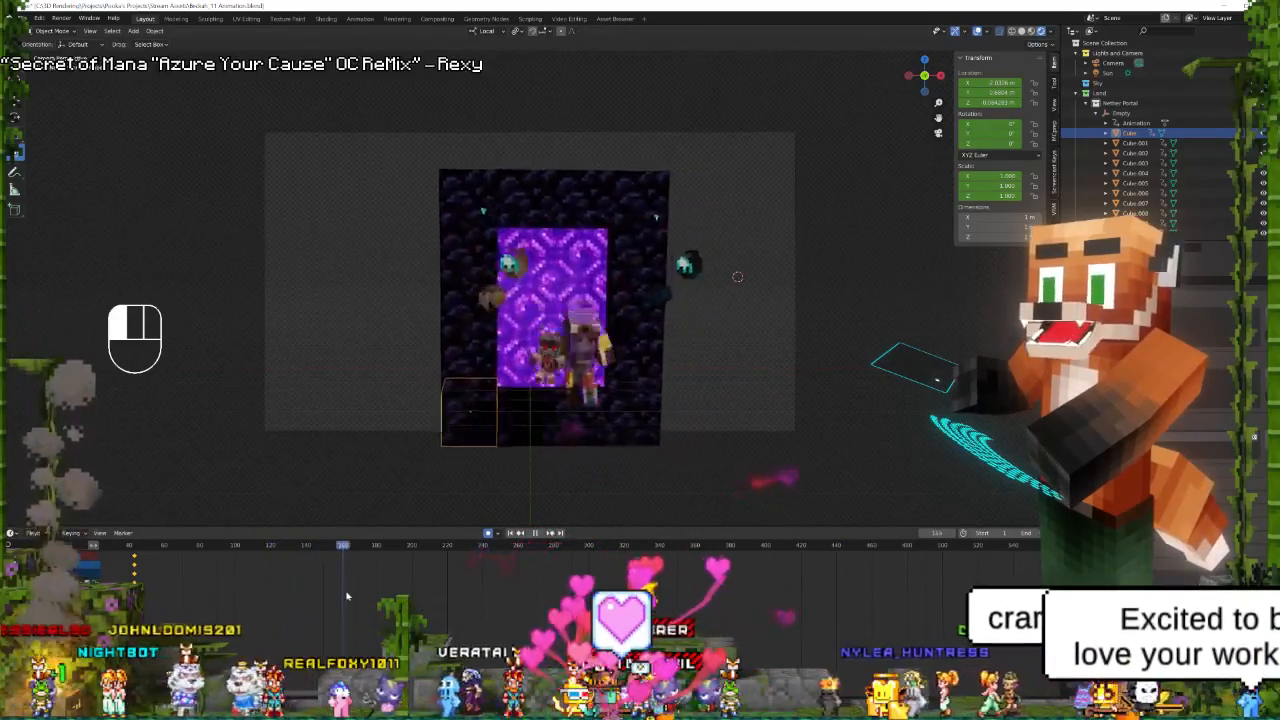
pyautogui.press('space')
pyautogui.moveTo(630, 298)
pyautogui.mouseDown(button='middle')
pyautogui.moveTo(754, 298)
pyautogui.moveTo(675, 284)
pyautogui.moveTo(635, 298)
pyautogui.mouseUp(button='middle')
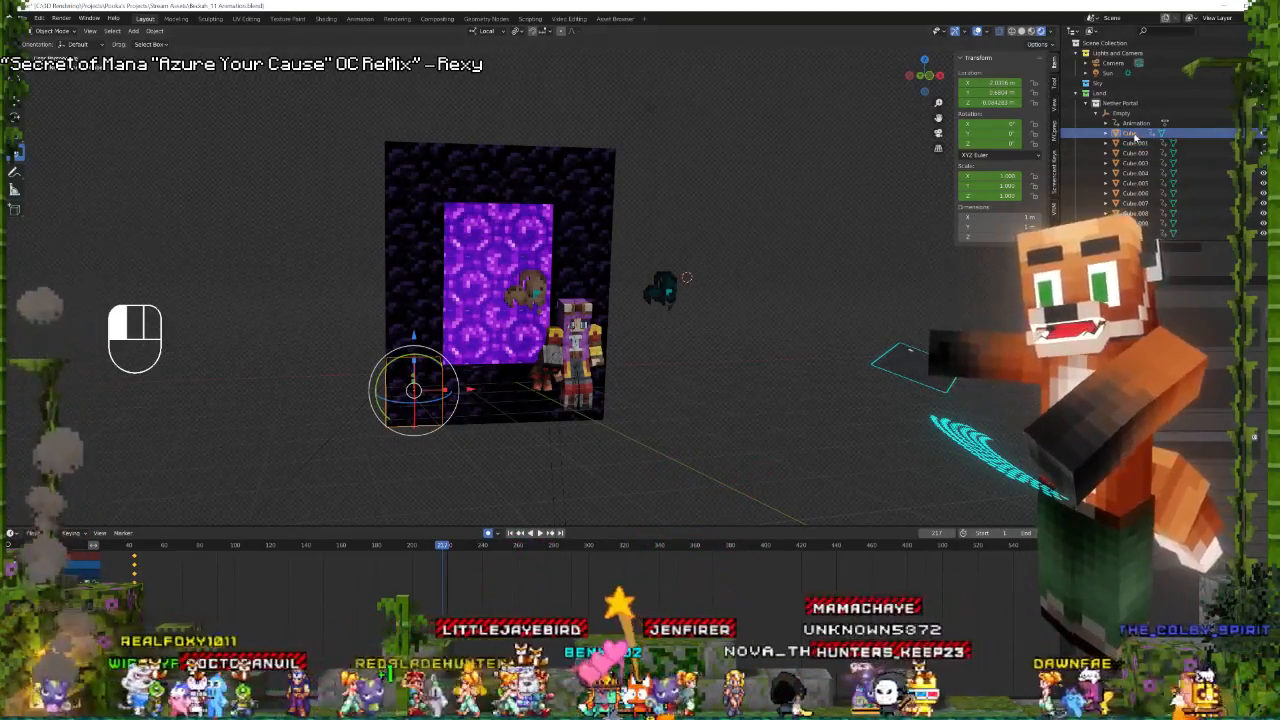
pyautogui.scroll(-5, 1130, 160)
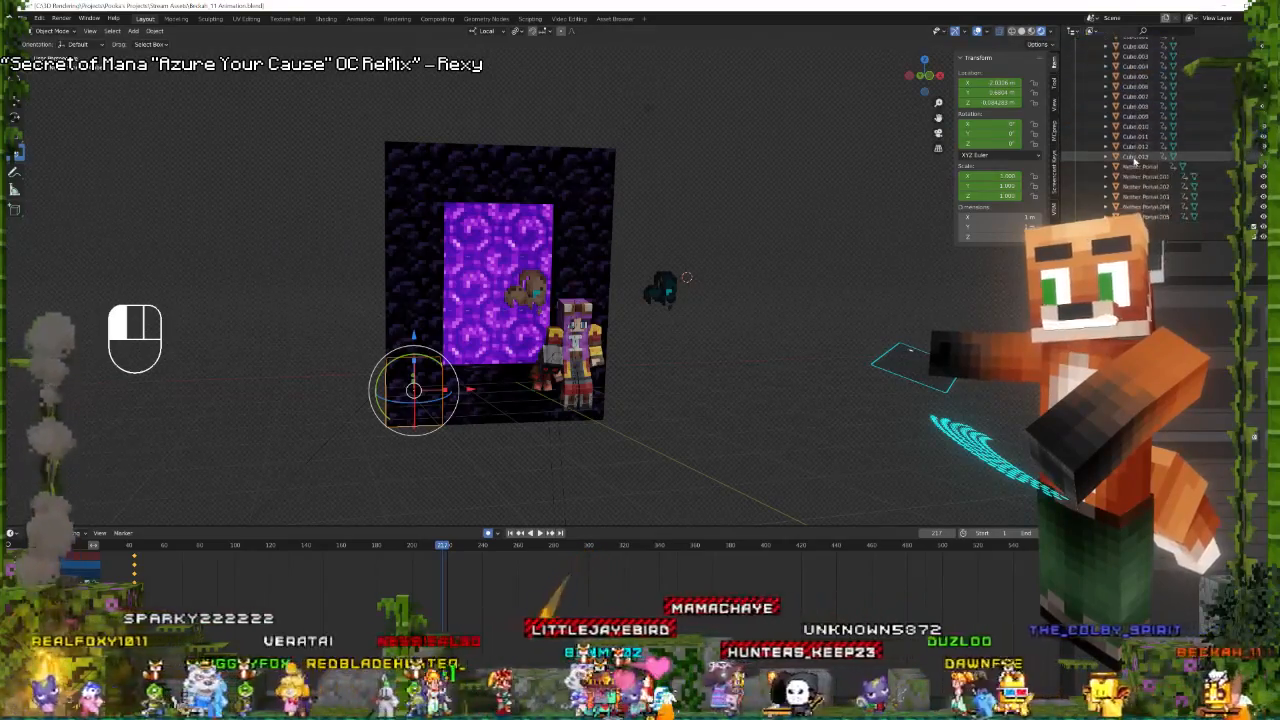
pyautogui.keyDown('shift'); pyautogui.click(1135, 158); pyautogui.keyUp('shift')
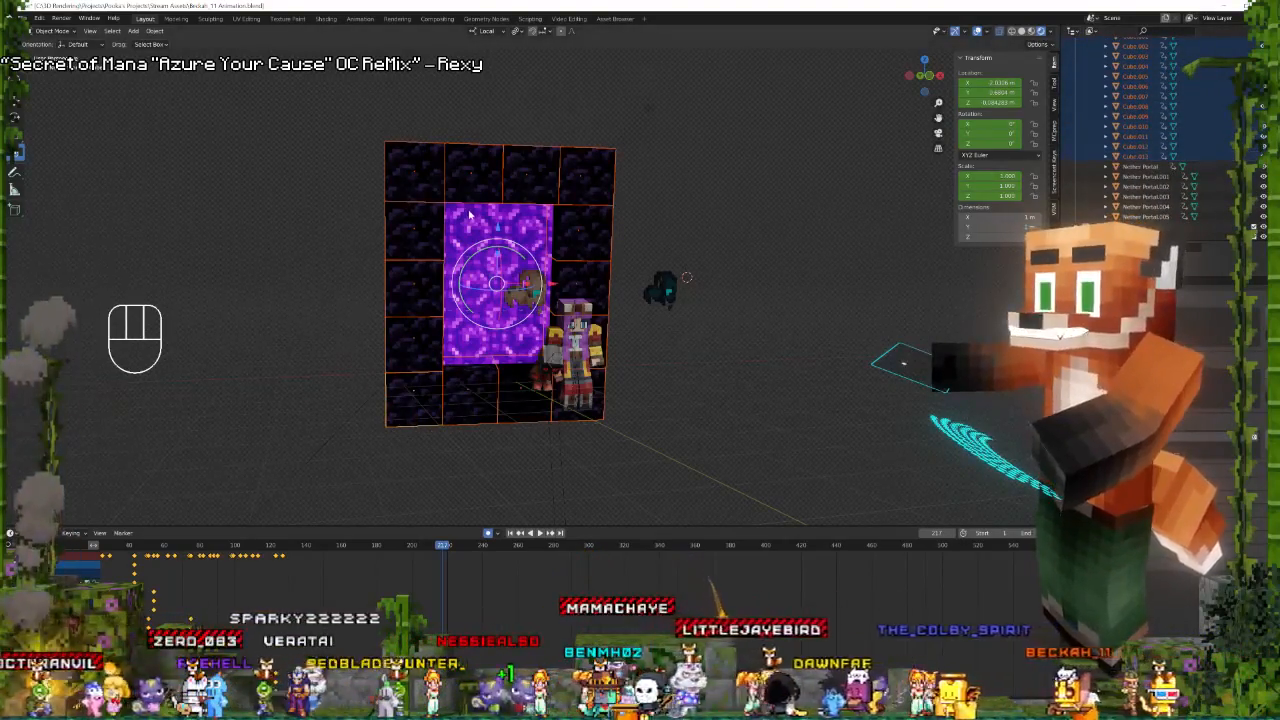
pyautogui.press('i')
pyautogui.click(467, 213)
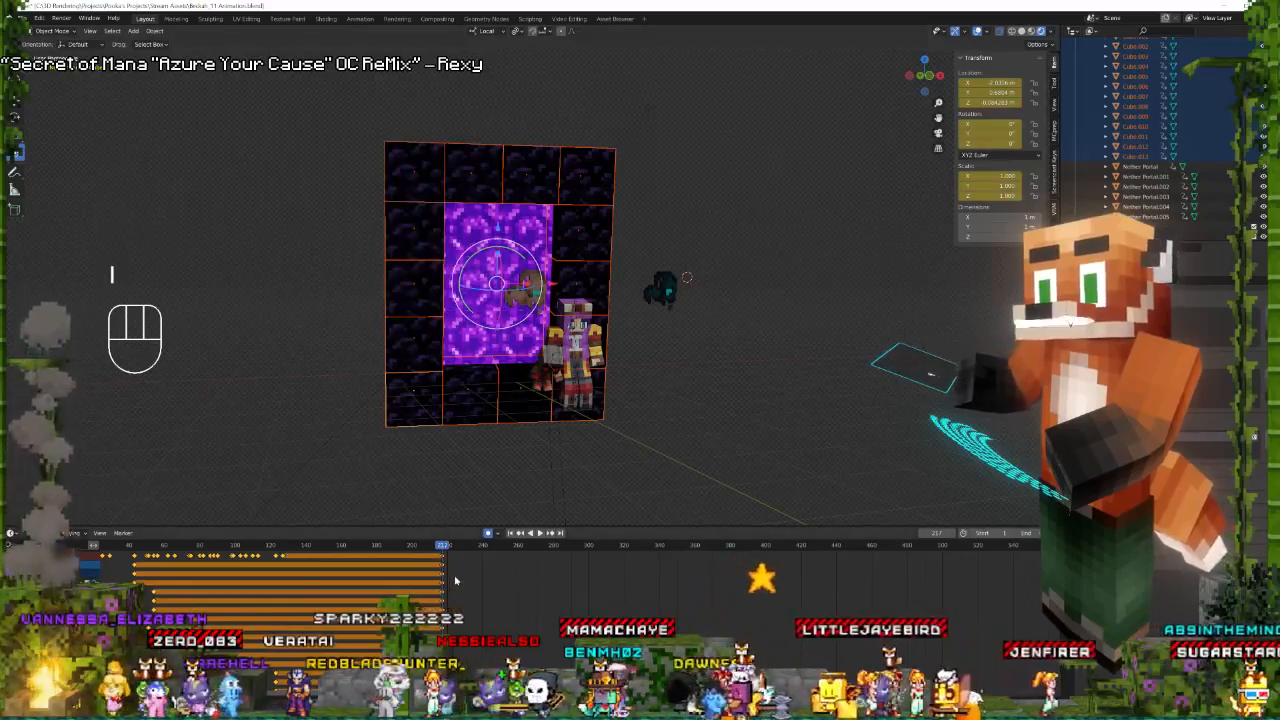
# At frame 273, set the pivot point to Median Point and scale the obsidian blocks down to about 0.054.
pyautogui.press('space')
pyautogui.press('space')
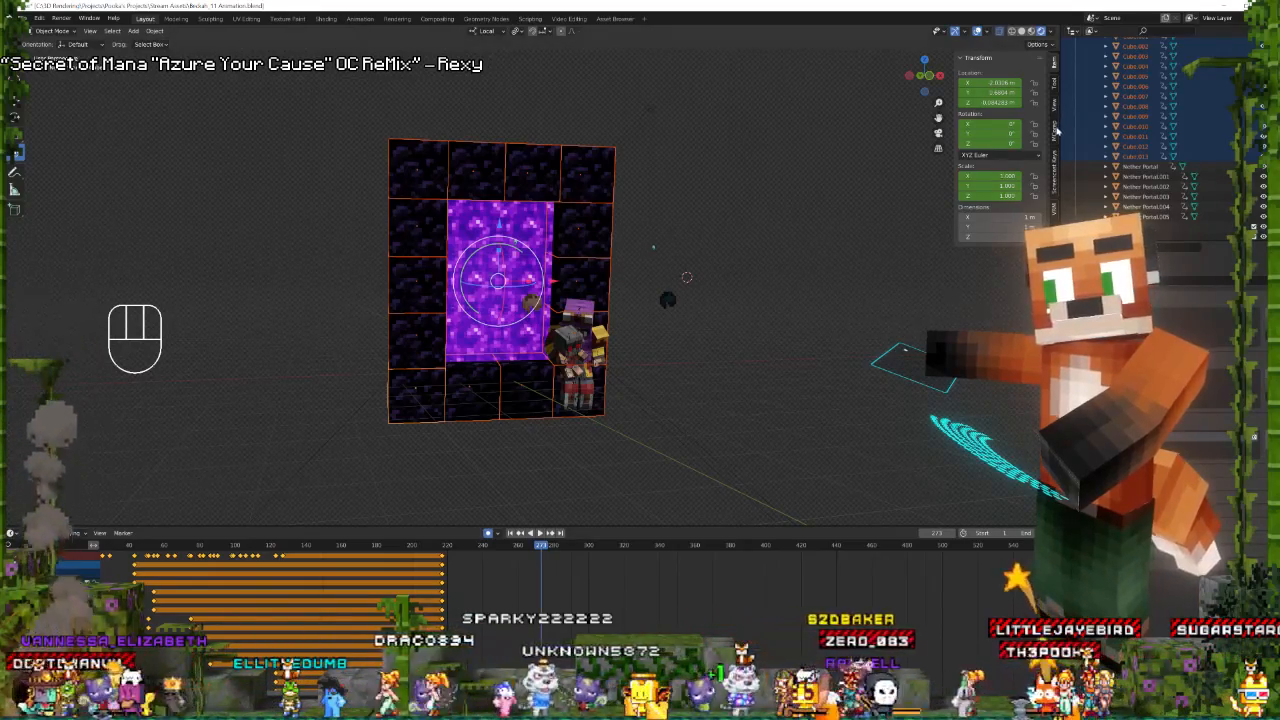
pyautogui.click(1055, 86)
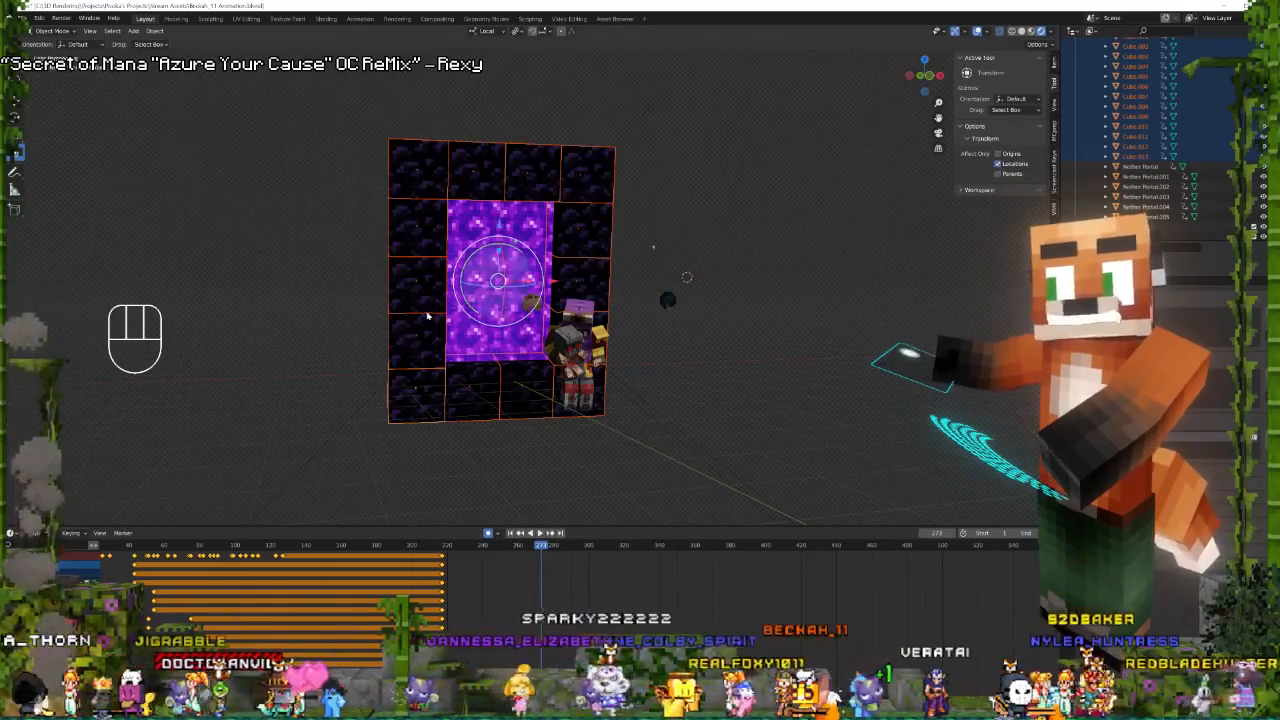
pyautogui.click(517, 32)
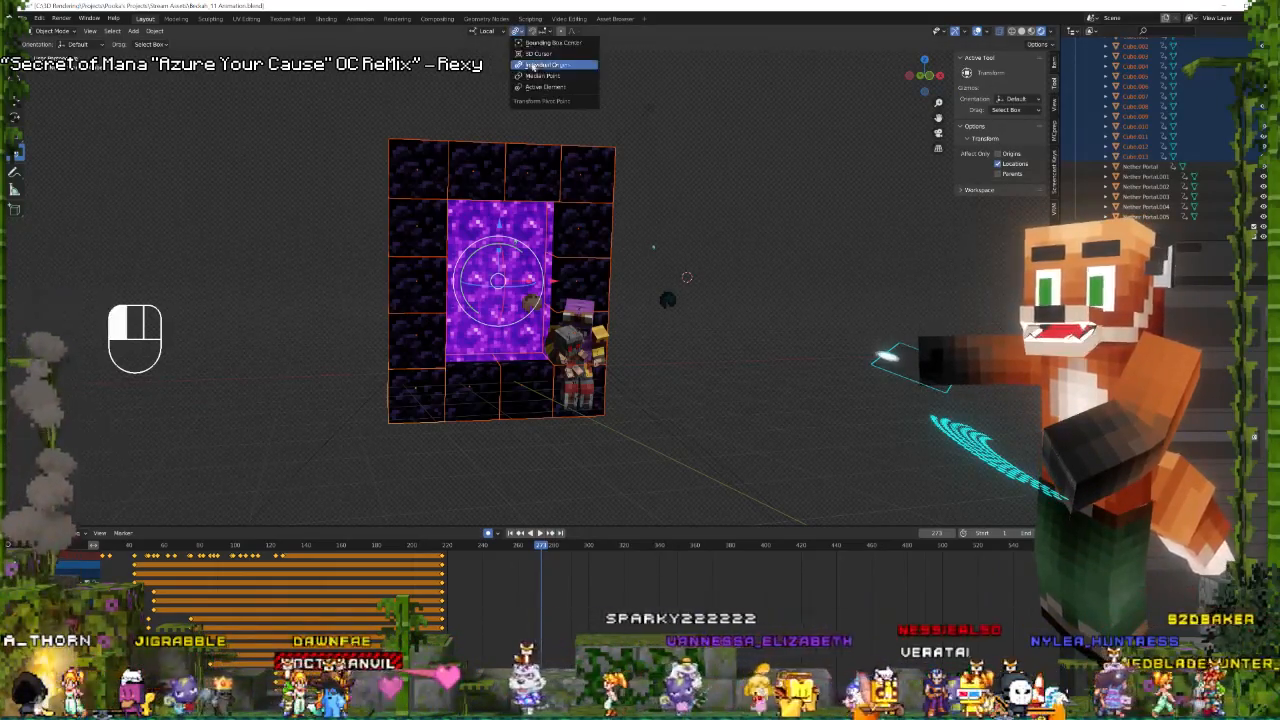
pyautogui.click(541, 77)
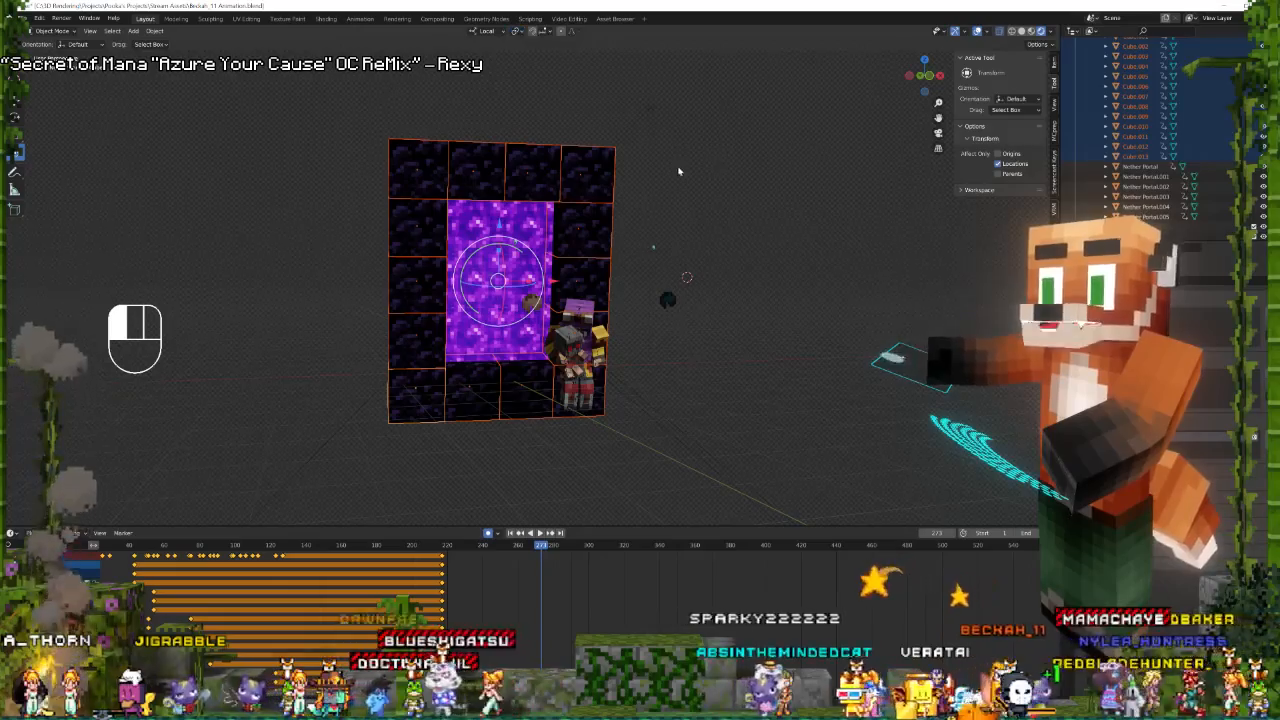
pyautogui.press('s')
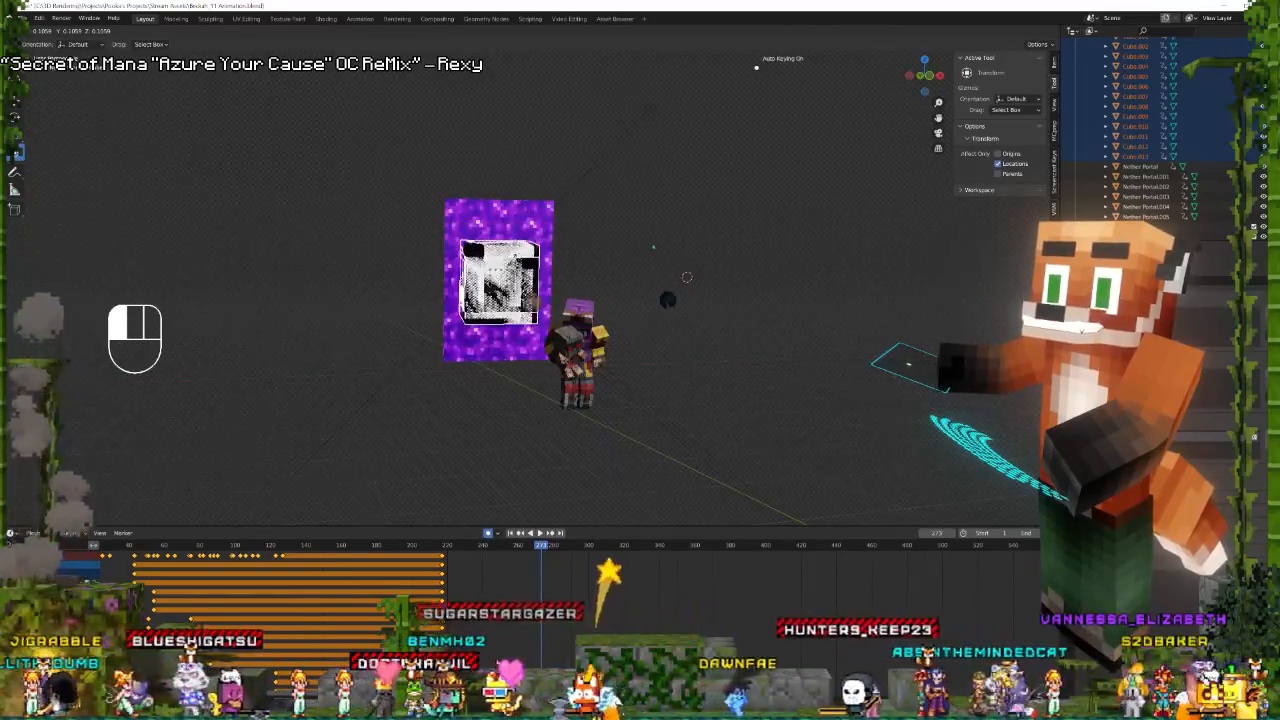
pyautogui.click(512, 281)
# At frame 243, move the partly collapsed obsidian blocks along their local Y axis away from the portal plane.
pyautogui.moveTo(560, 255); pyautogui.dragTo(617, 257, button='middle')
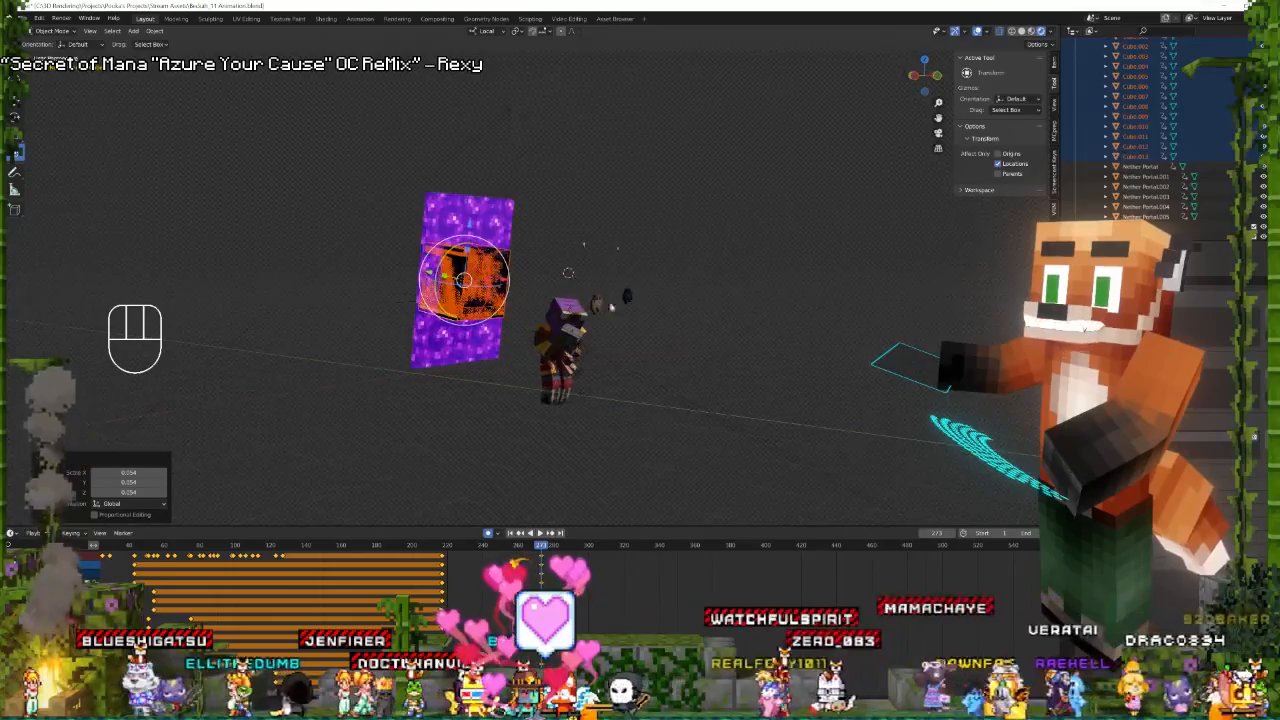
pyautogui.moveTo(532, 546); pyautogui.dragTo(488, 546)
pyautogui.moveTo(462, 330); pyautogui.dragTo(515, 320, button='middle')
pyautogui.press('g')
pyautogui.press('y')
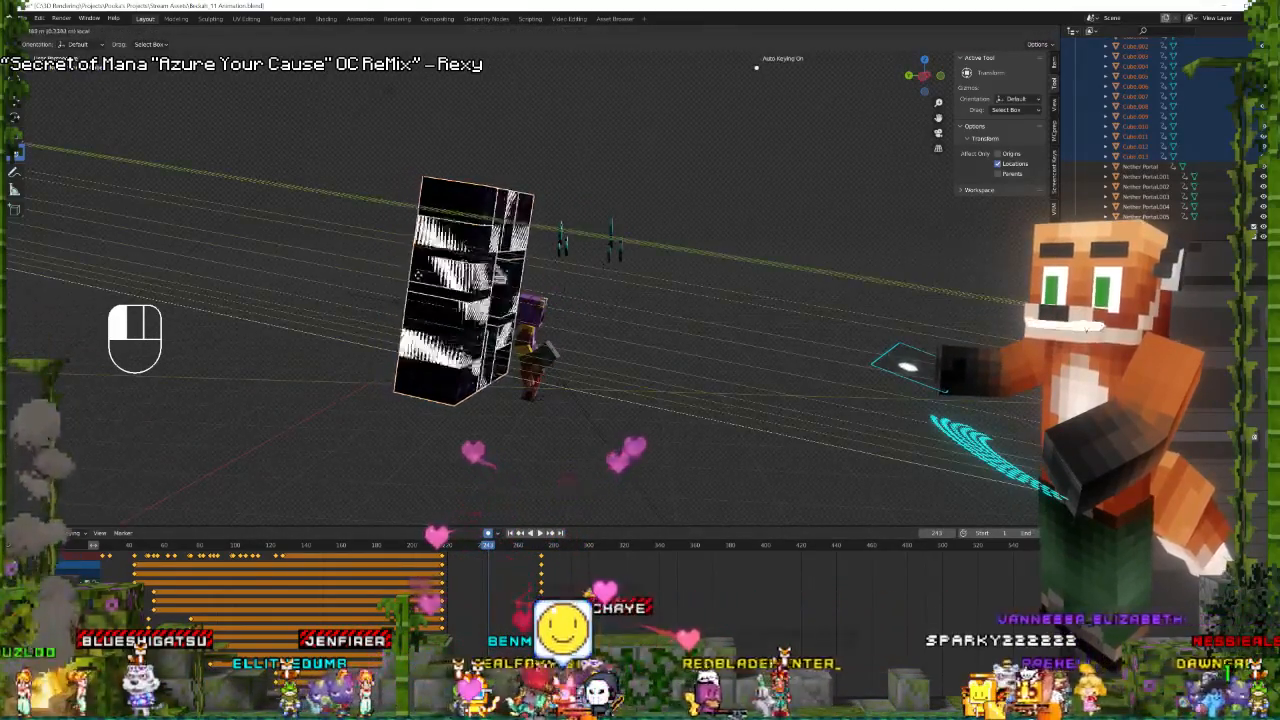
pyautogui.click(538, 298)
pyautogui.moveTo(538, 298); pyautogui.dragTo(540, 270, button='middle')
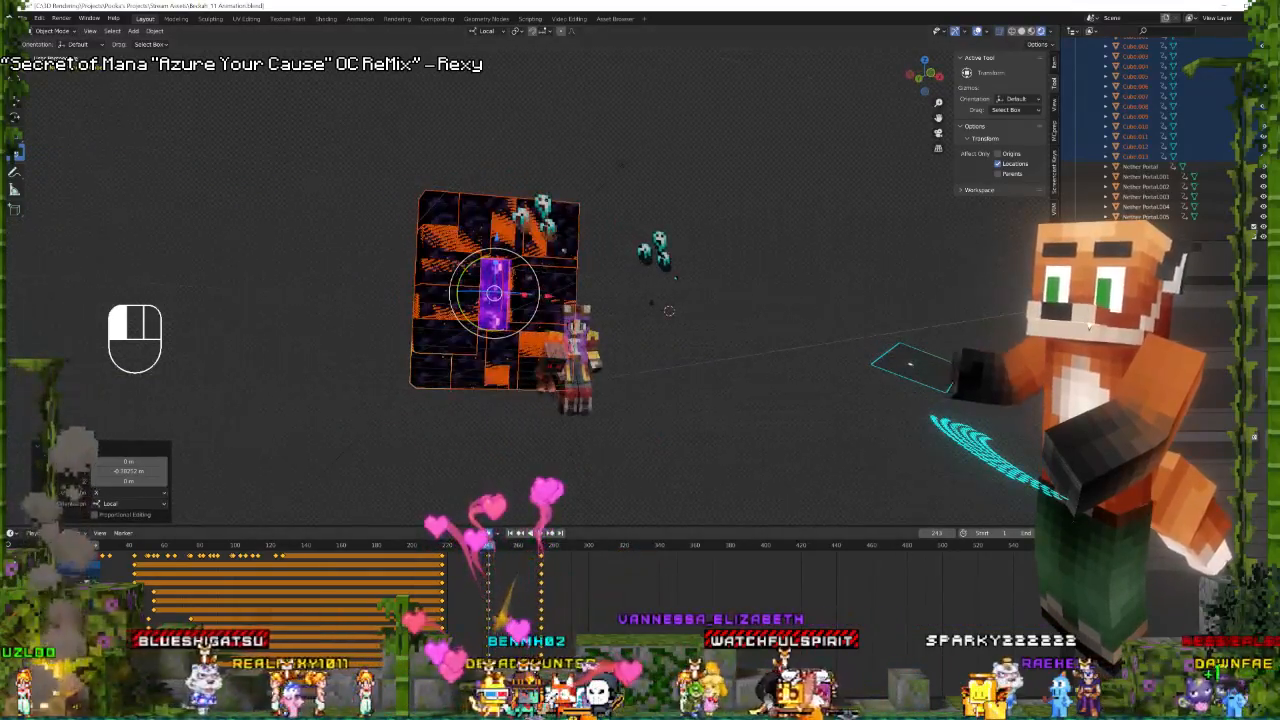
# Shift the collapse keyframes of a first group of obsidian blocks about 5 frames later in the timeline.
pyautogui.click(465, 597)
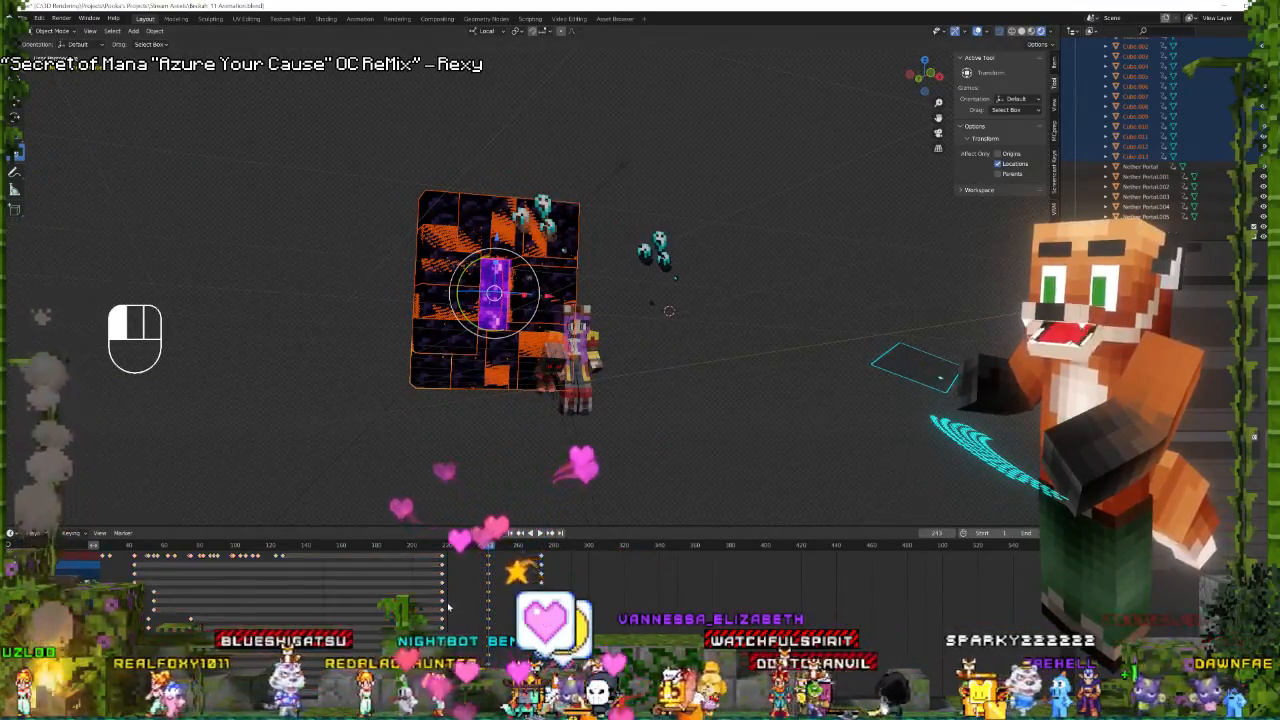
pyautogui.click(445, 598)
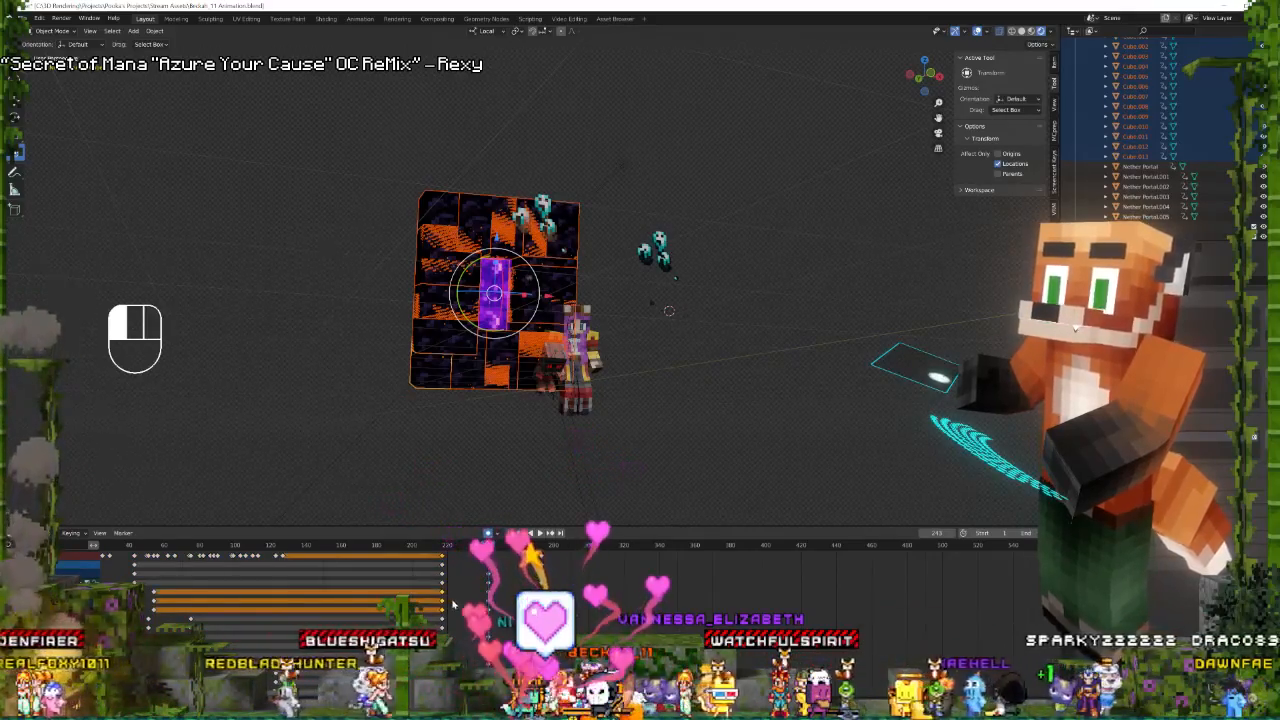
pyautogui.press('g')
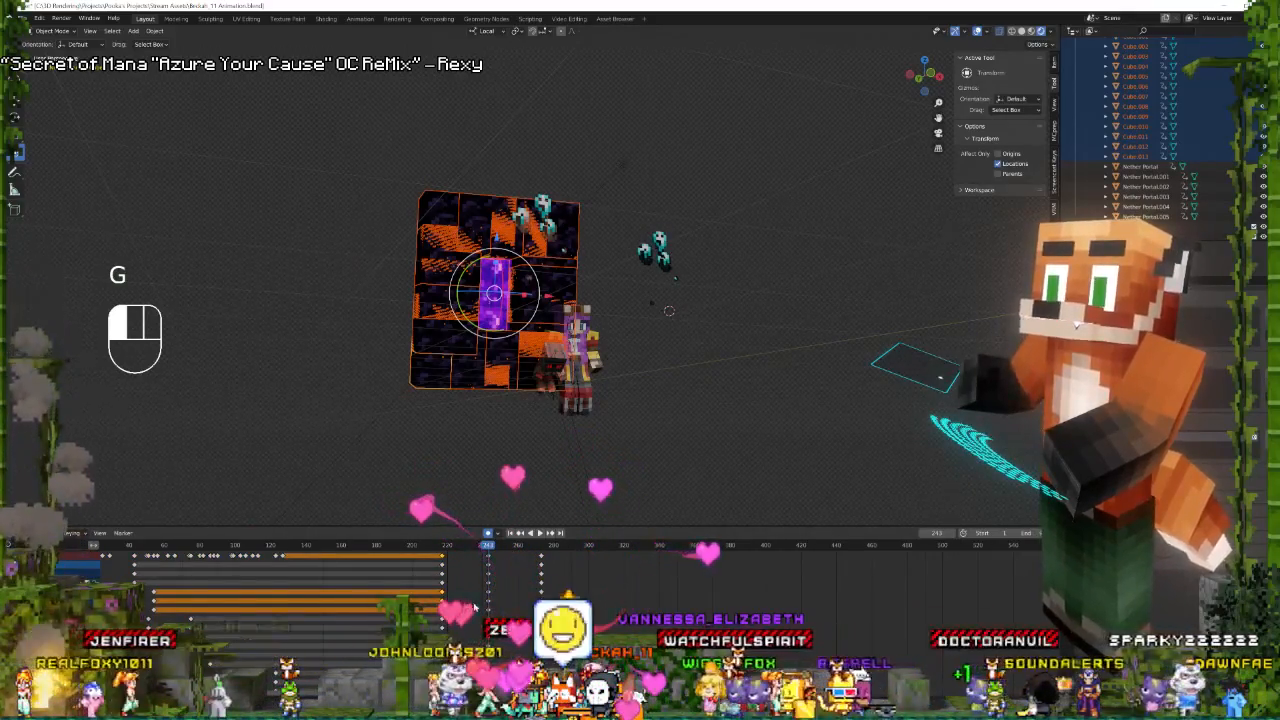
pyautogui.click(468, 602)
pyautogui.keyDown('shift'); pyautogui.click(443, 603); pyautogui.keyUp('shift')
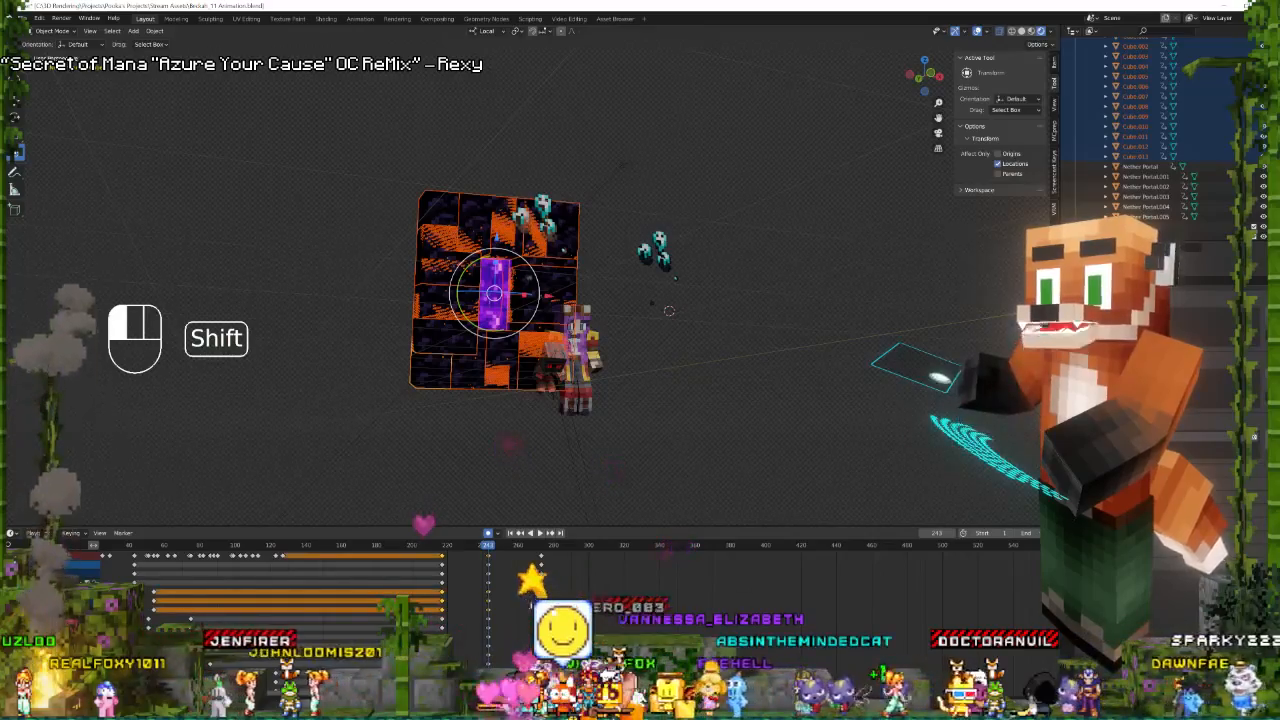
pyautogui.press('g')
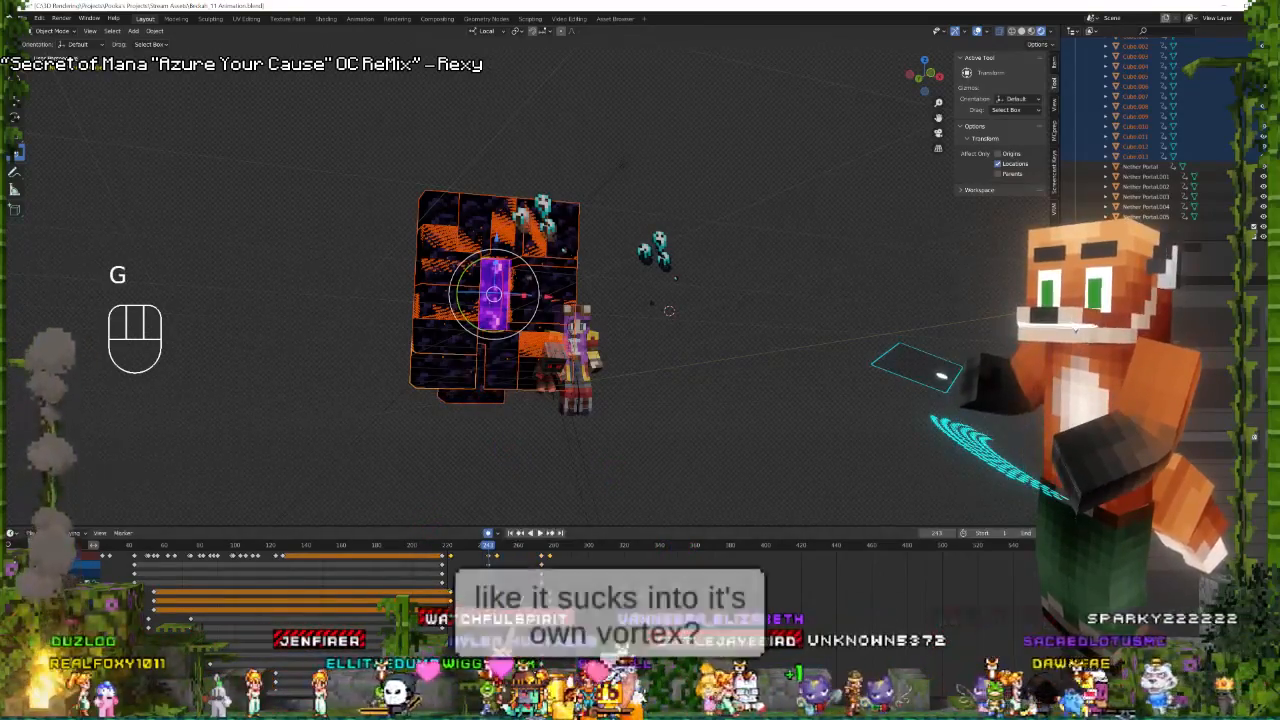
pyautogui.click(549, 601)
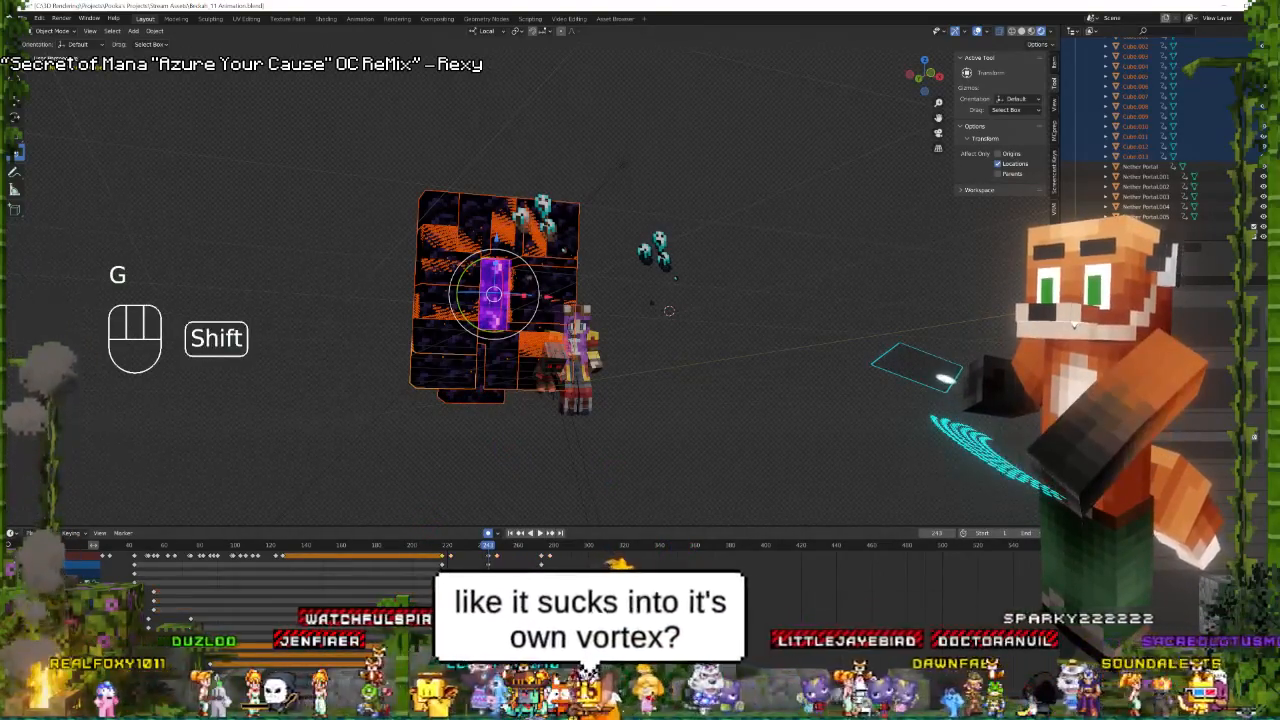
# Shift the collapse keyframes of a second group of obsidian blocks about 6 frames earlier.
pyautogui.press('g')
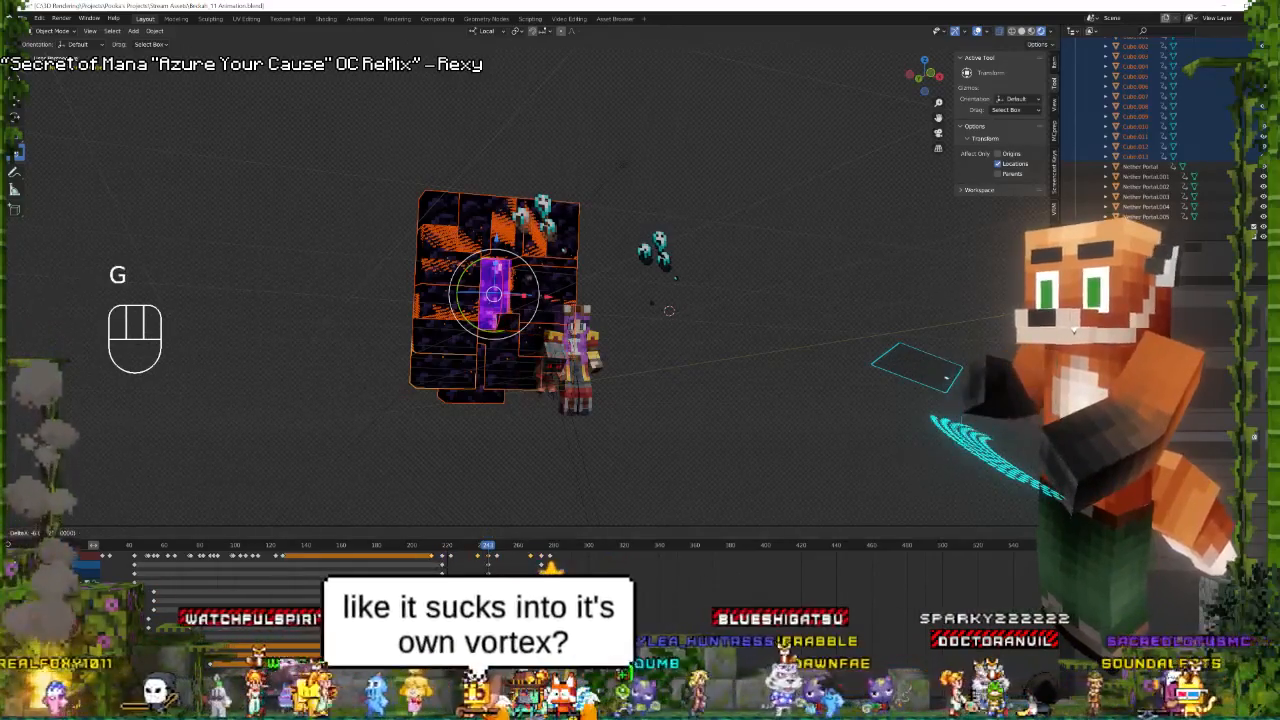
pyautogui.click(604, 606)
pyautogui.moveTo(604, 606); pyautogui.dragTo(609, 571, button='middle')
pyautogui.rightClick(517, 590)
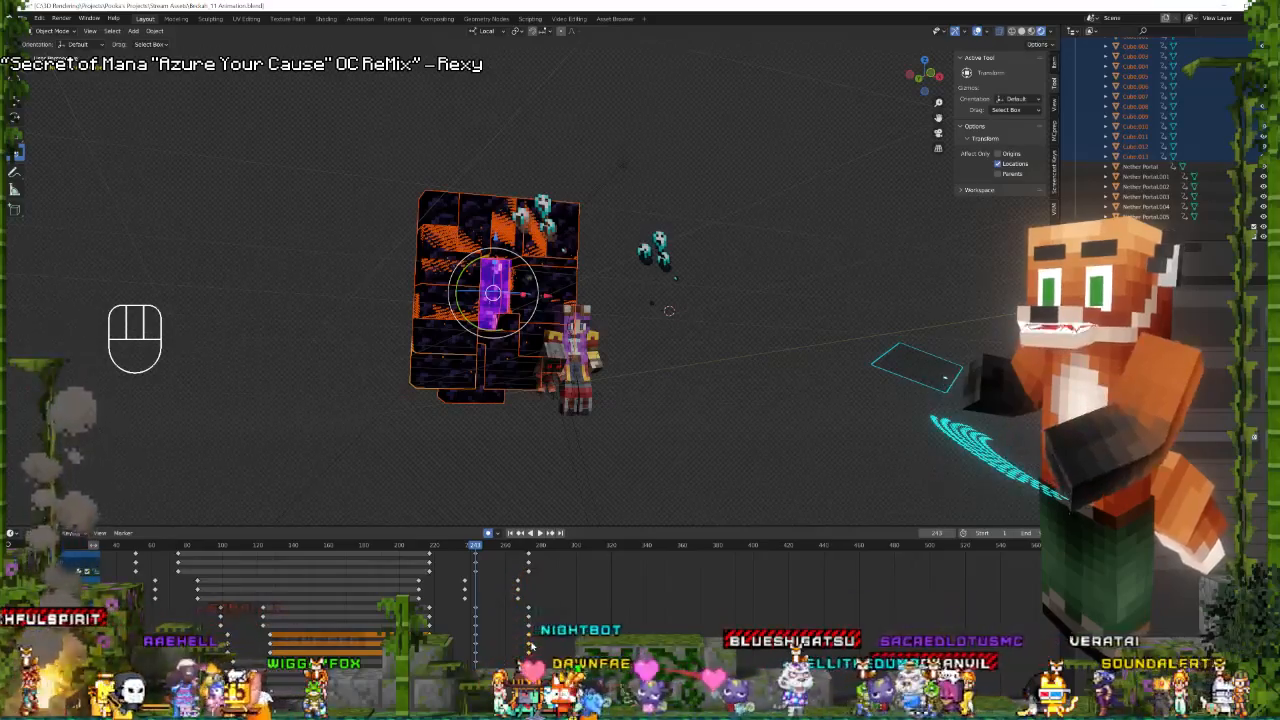
# Try to shift the collapse keyframes of several further groups of obsidian blocks in the timeline.
pyautogui.press('g')
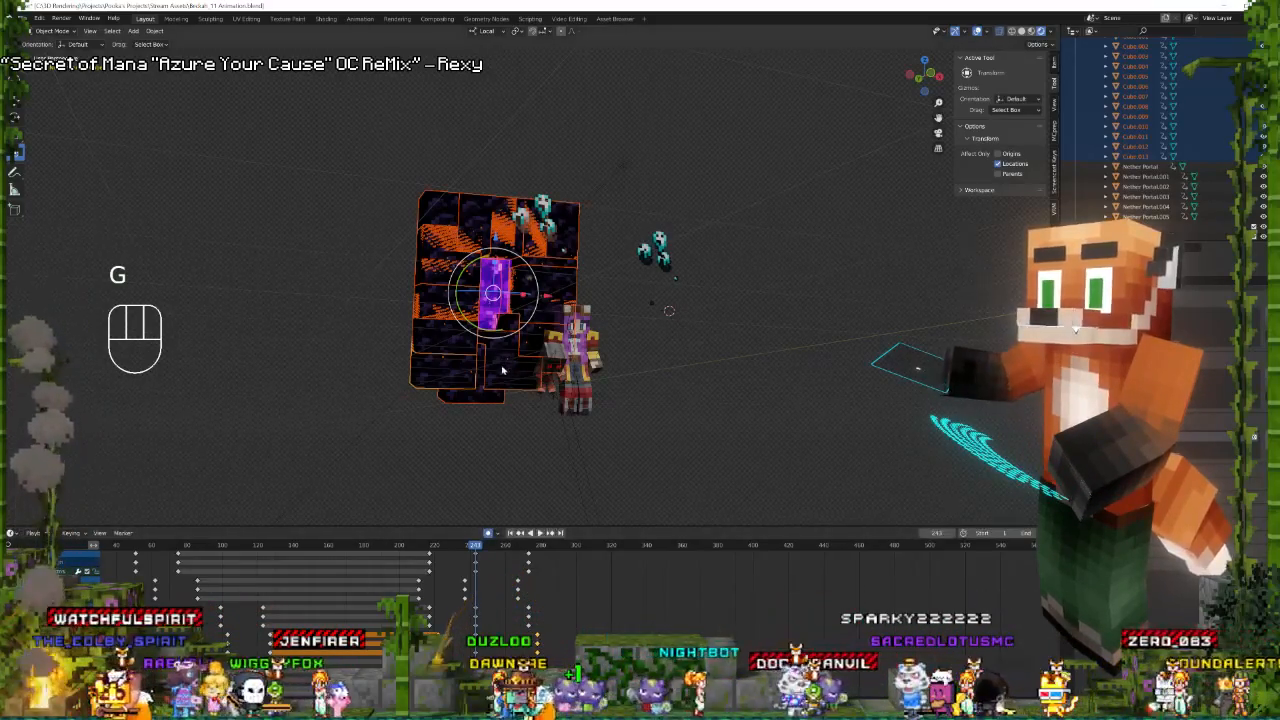
pyautogui.moveTo(502, 638); pyautogui.dragTo(500, 592, button='middle')
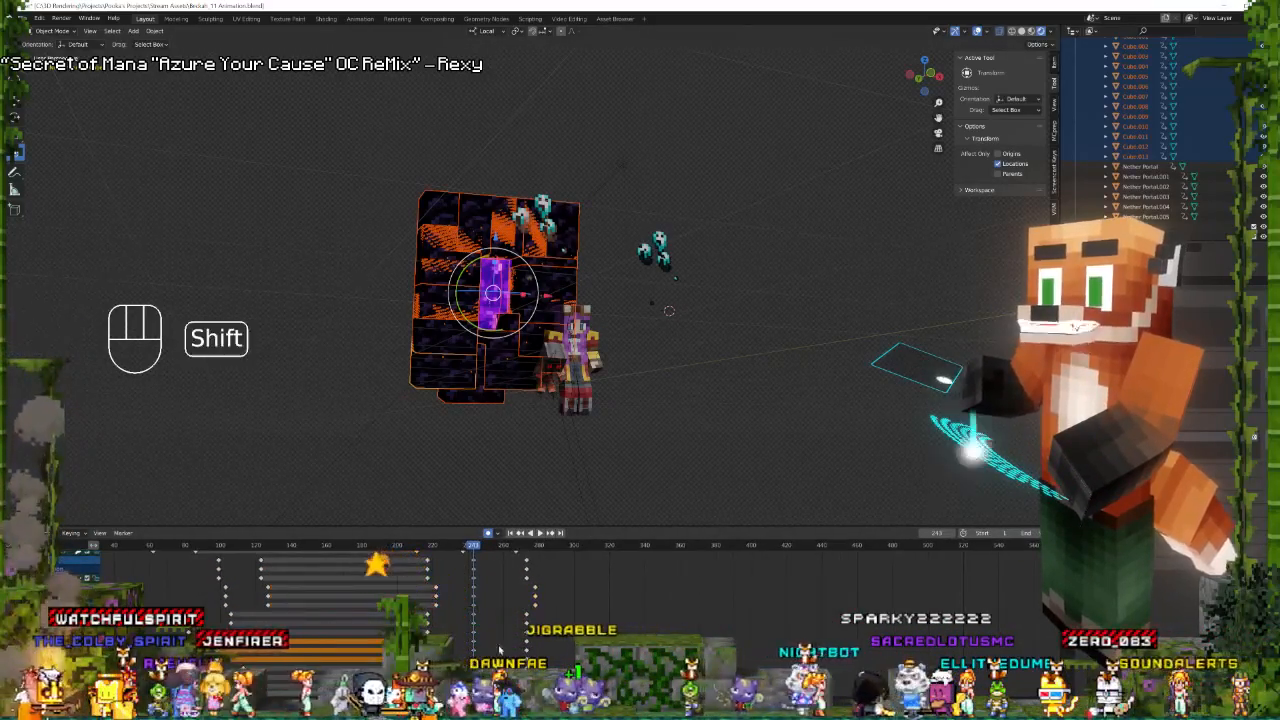
pyautogui.keyDown('shift'); pyautogui.rightClick(527, 655); pyautogui.keyUp('shift')
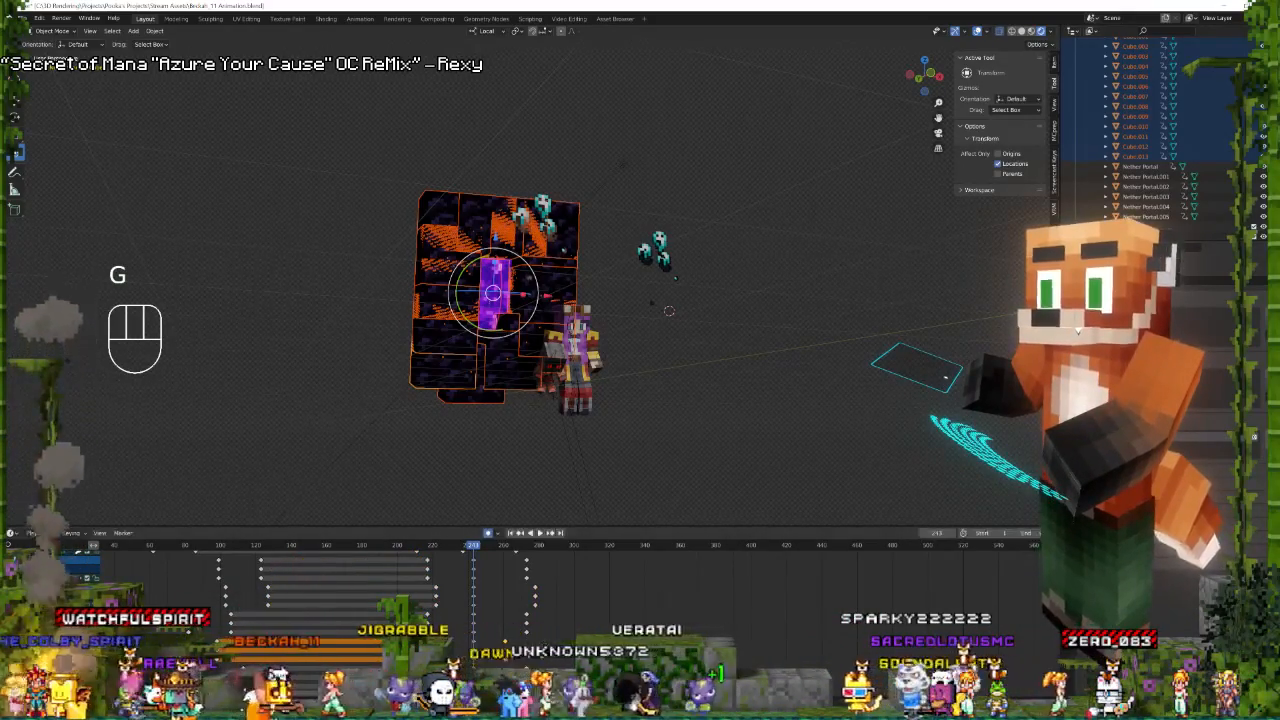
pyautogui.moveTo(528, 622); pyautogui.dragTo(512, 574, button='middle')
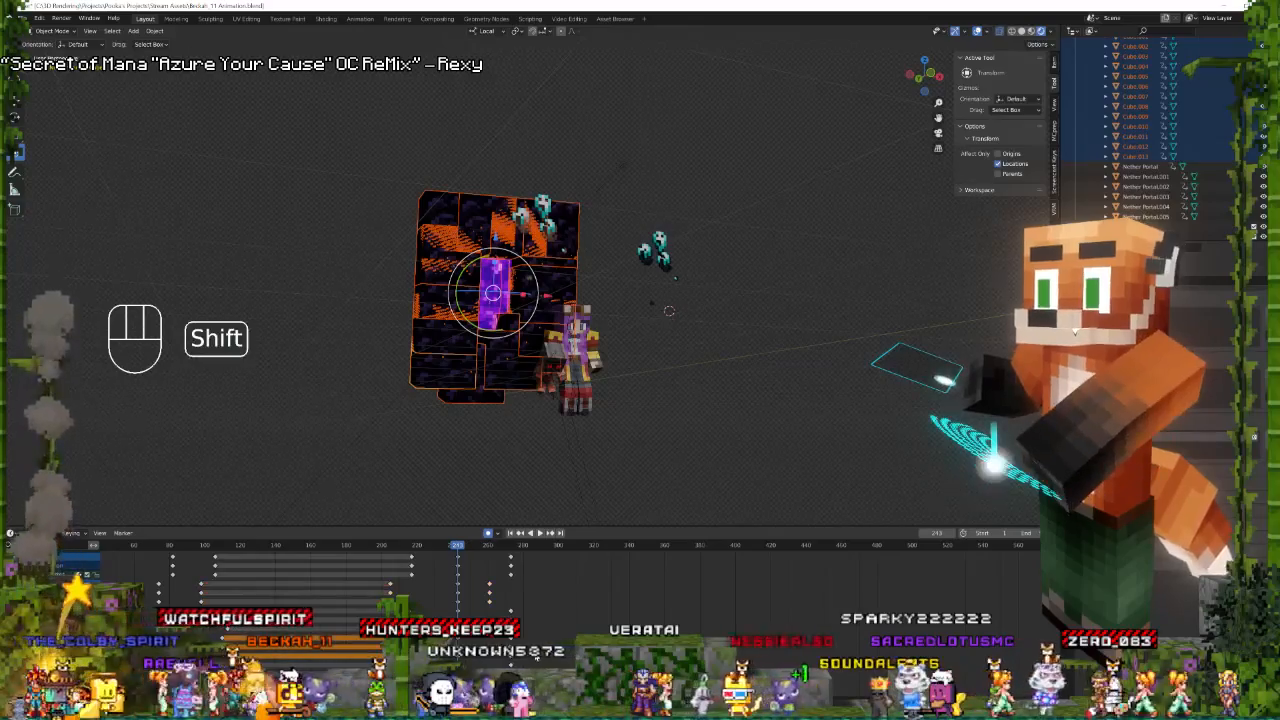
pyautogui.press('g')
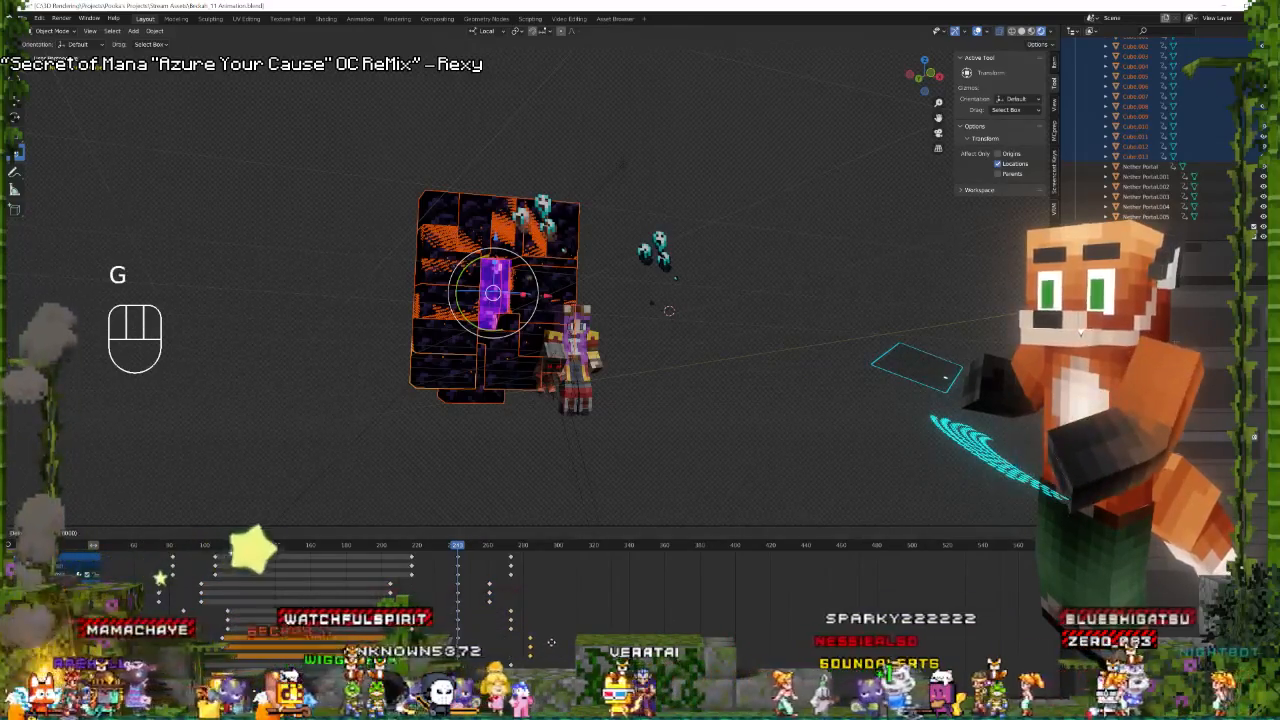
pyautogui.click(552, 643)
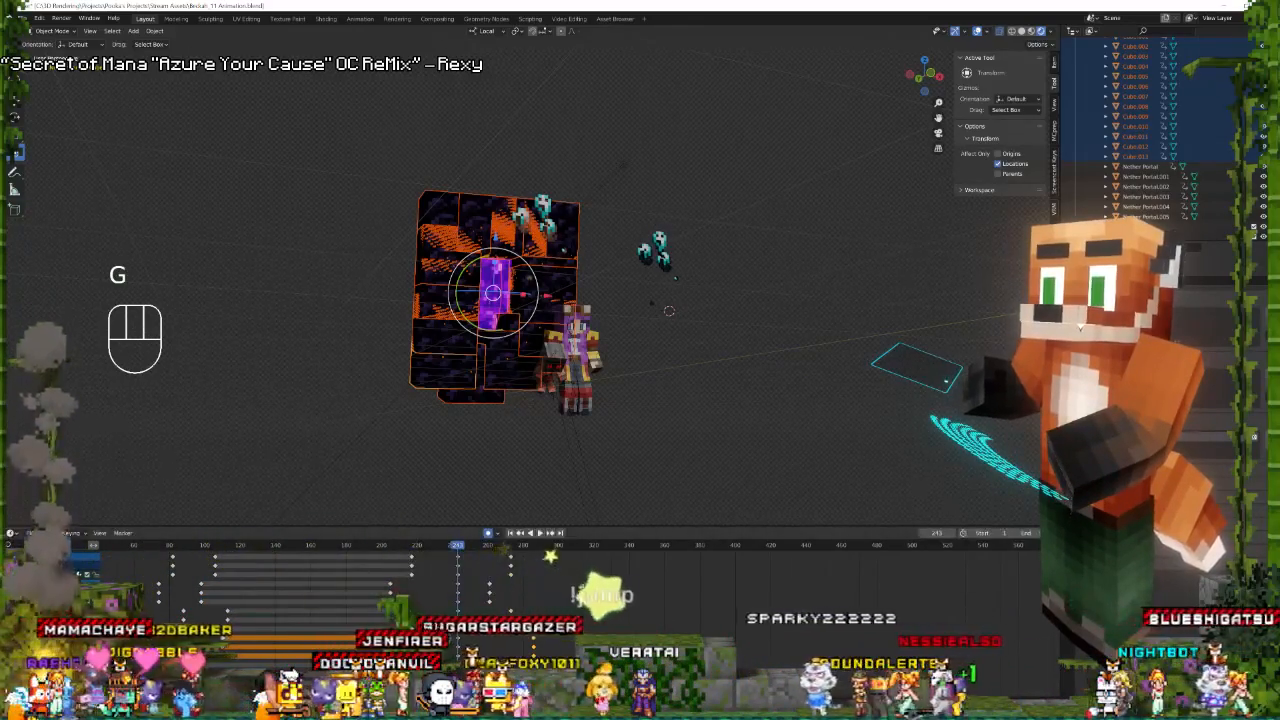
pyautogui.moveTo(479, 666); pyautogui.dragTo(477, 594, button='middle')
pyautogui.rightClick(477, 594)
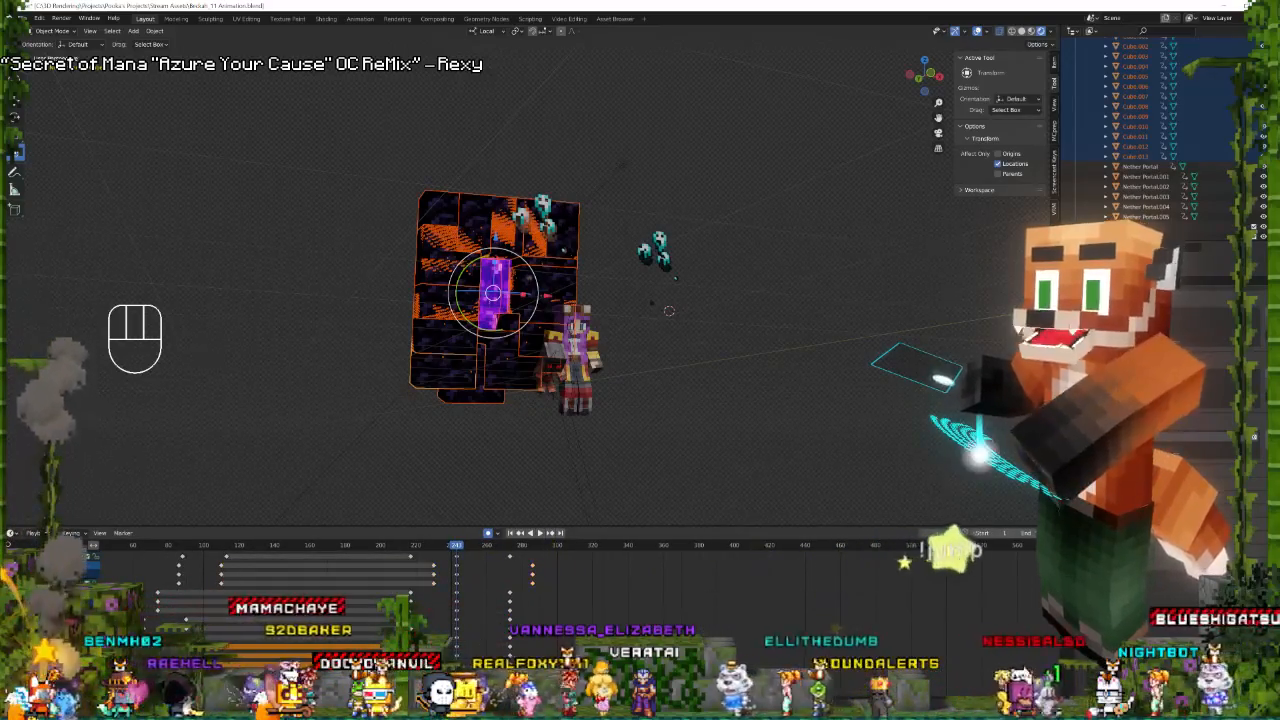
pyautogui.rightClick(508, 637)
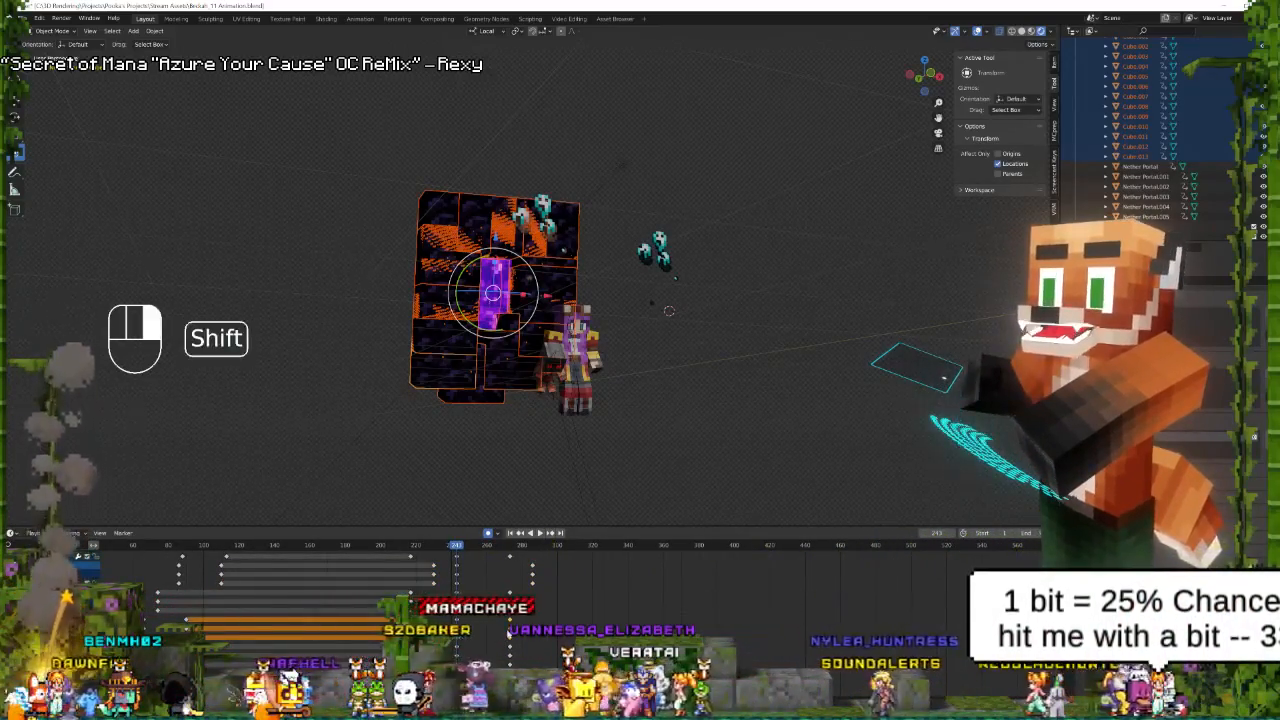
pyautogui.press('g')
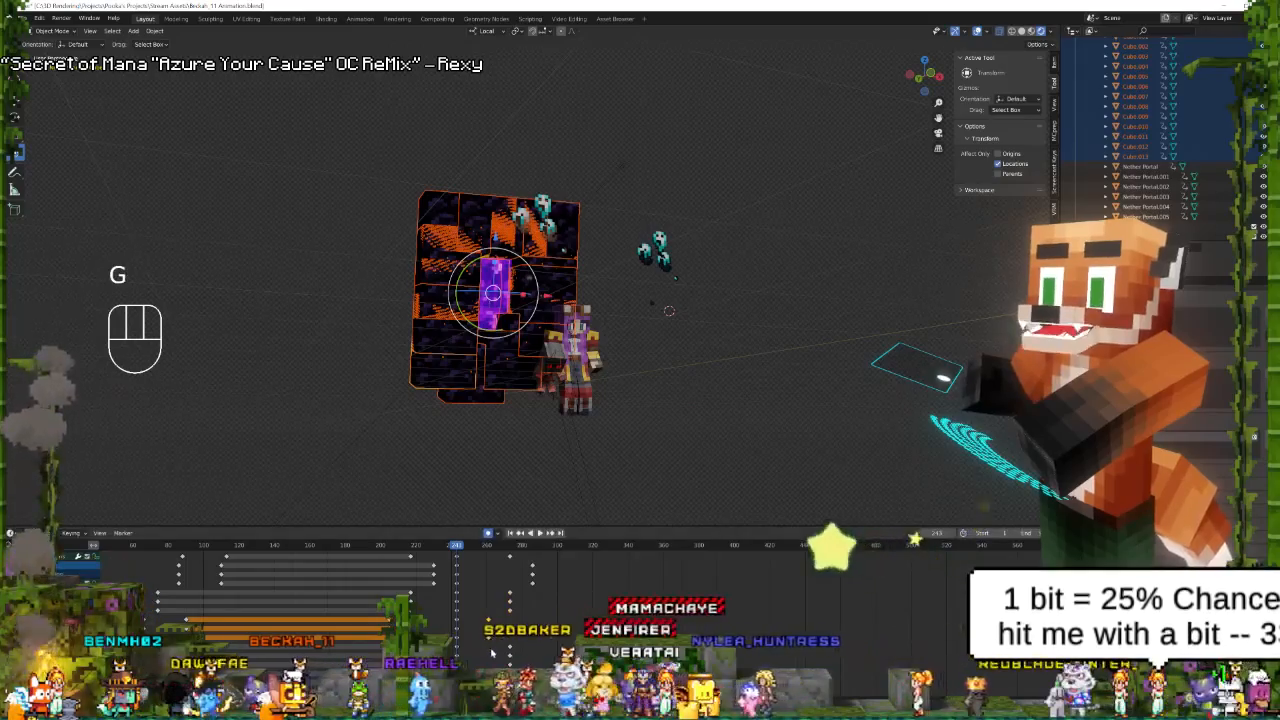
pyautogui.click(473, 604)
# Undo the latest keyframe shifts on the obsidian blocks.
pyautogui.hotkey('ctrl', 'z')
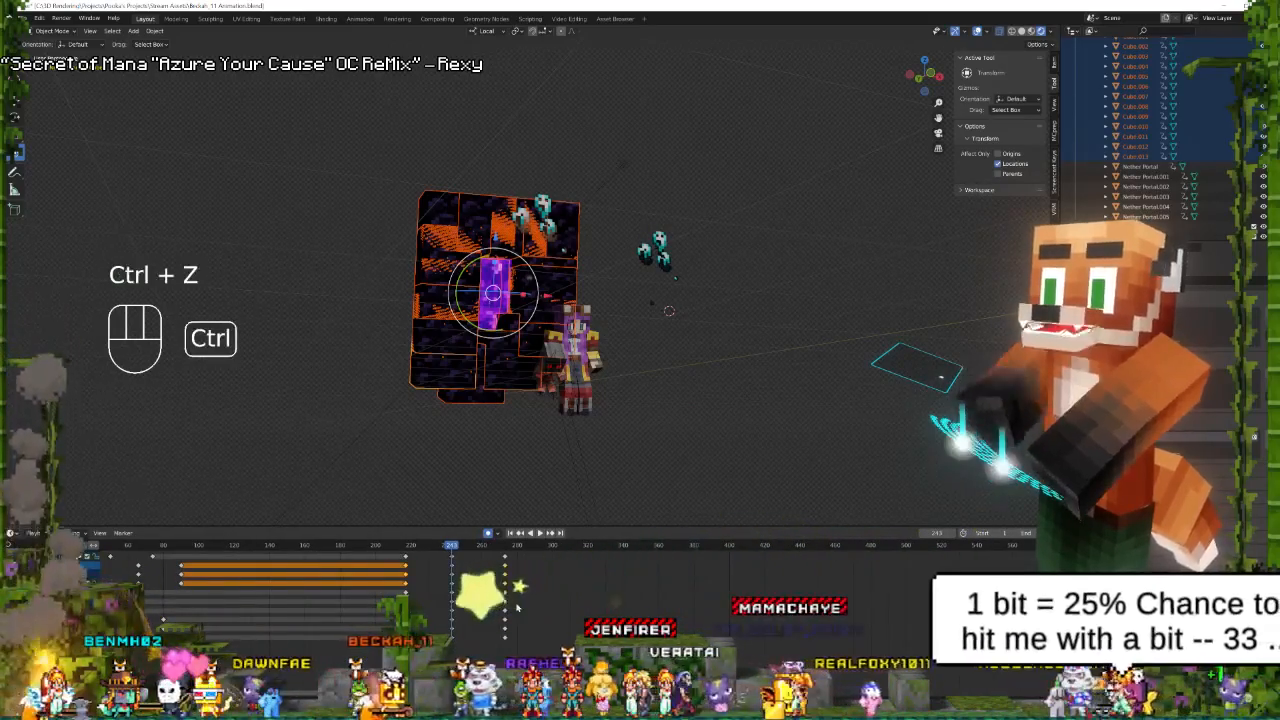
pyautogui.hotkey('ctrl', 'z')
pyautogui.hotkey('ctrl', 'z')
pyautogui.hotkey('ctrl', 'z')
pyautogui.hotkey('ctrl', 'z')
pyautogui.hotkey('ctrl', 'z')
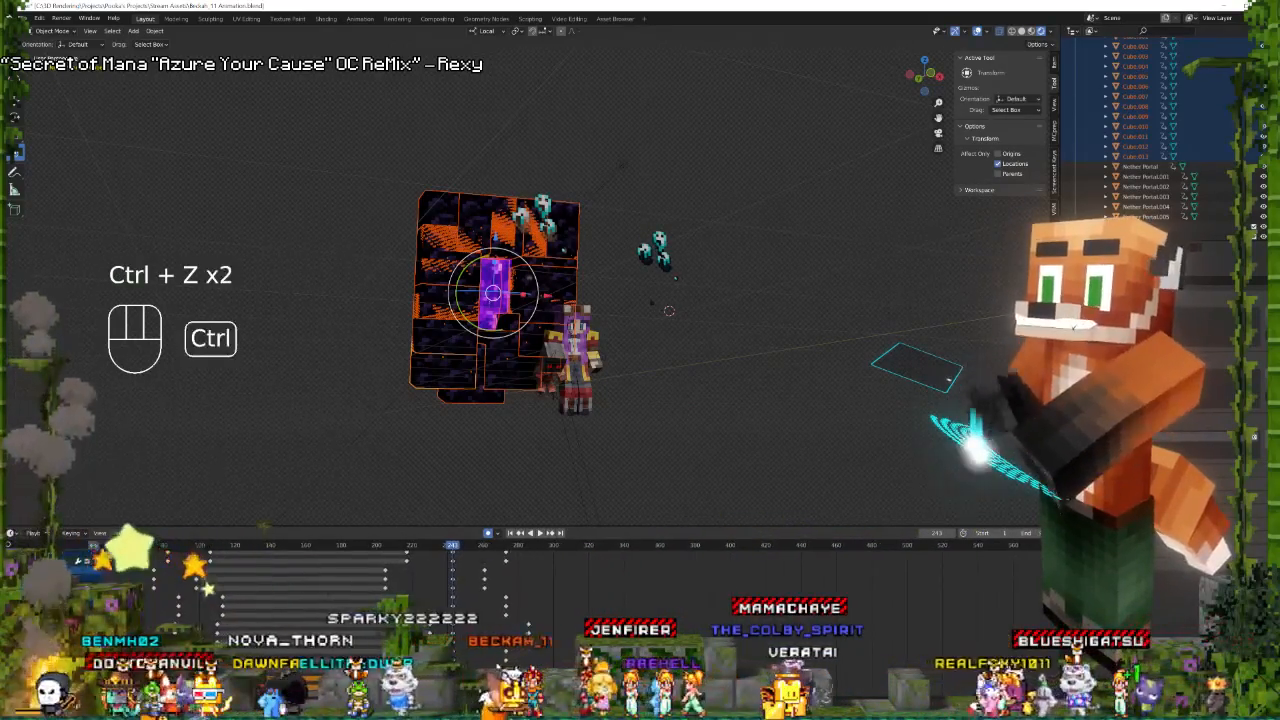
pyautogui.hotkey('ctrl', 'z')
pyautogui.hotkey('ctrl', 'z')
pyautogui.hotkey('ctrl', 'z')
pyautogui.hotkey('ctrl', 'z')
pyautogui.hotkey('ctrl', 'z')
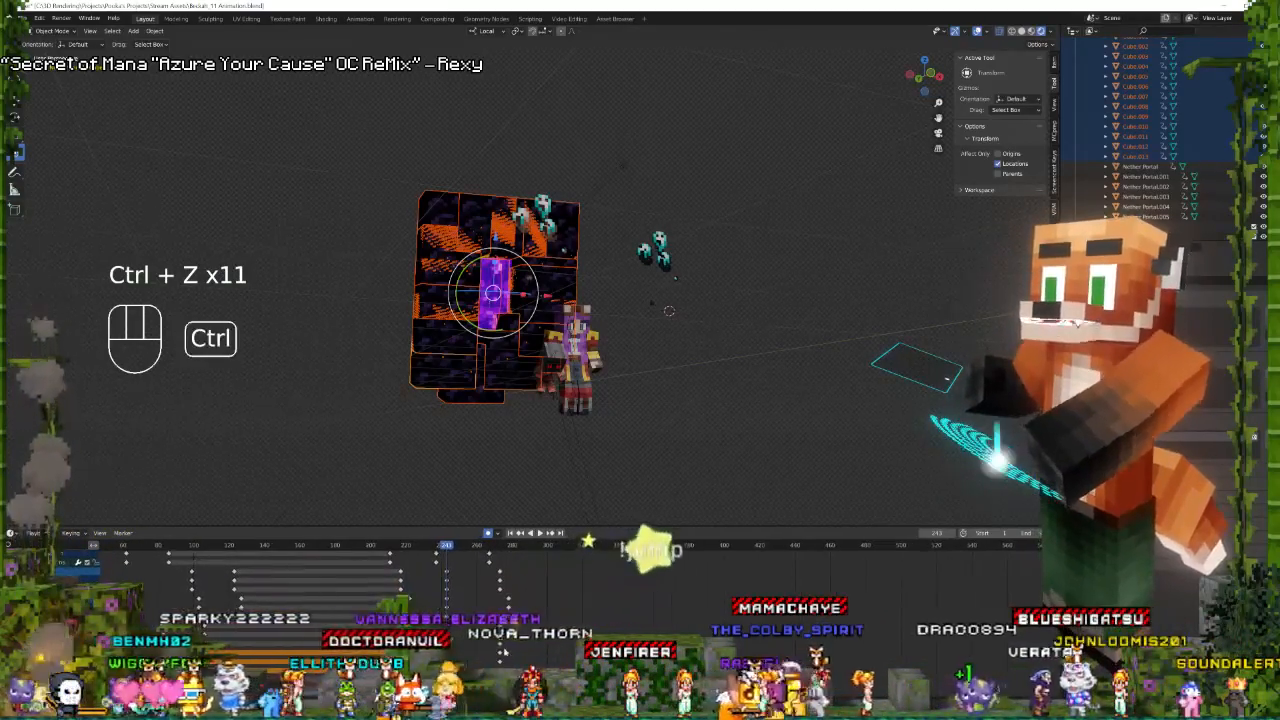
pyautogui.hotkey('ctrl', 'z')
pyautogui.hotkey('ctrl', 'z')
# Shift the collapse keyframes of the topmost obsidian block about 9 frames later and those of another block about 6 frames earlier.
pyautogui.press('shift')
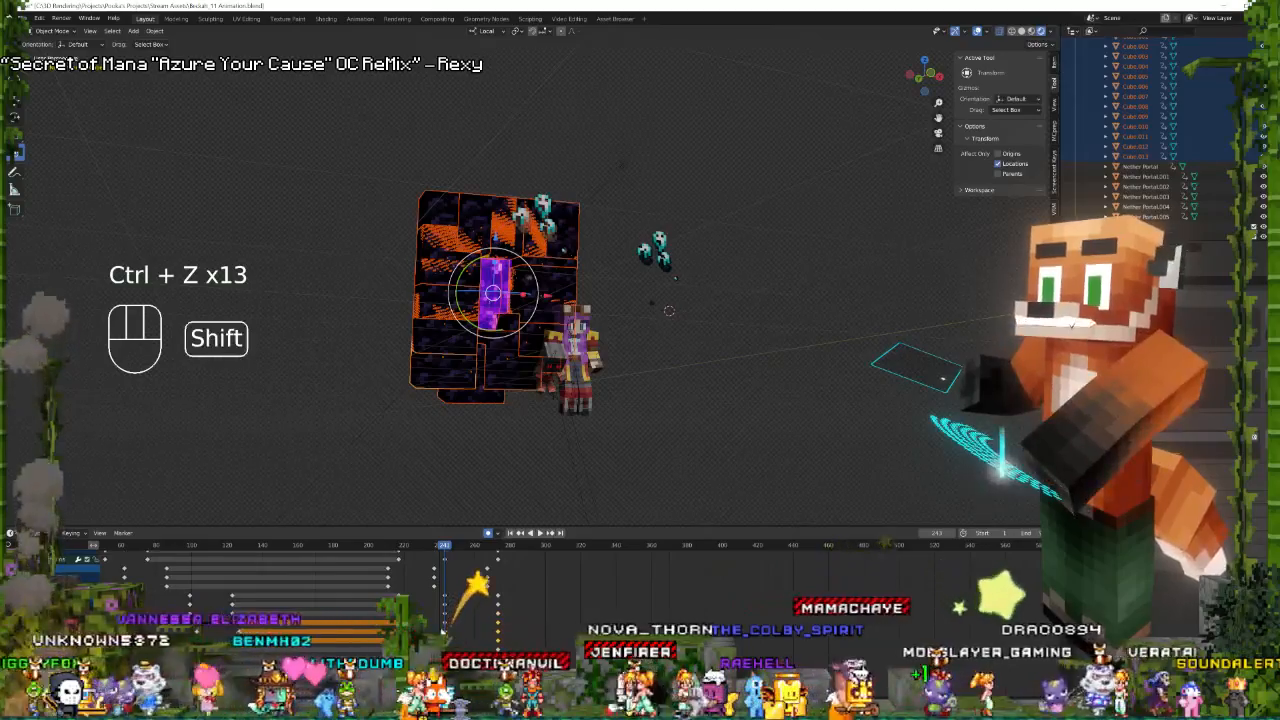
pyautogui.press('g')
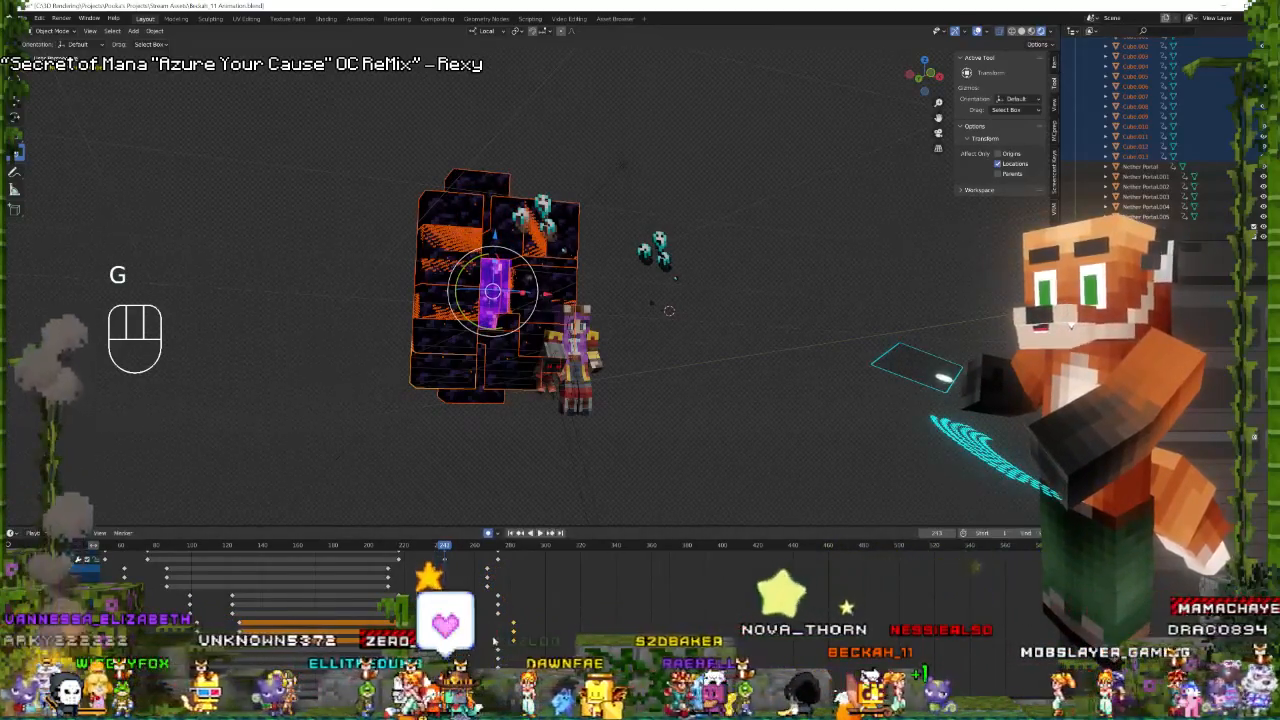
pyautogui.click(493, 590)
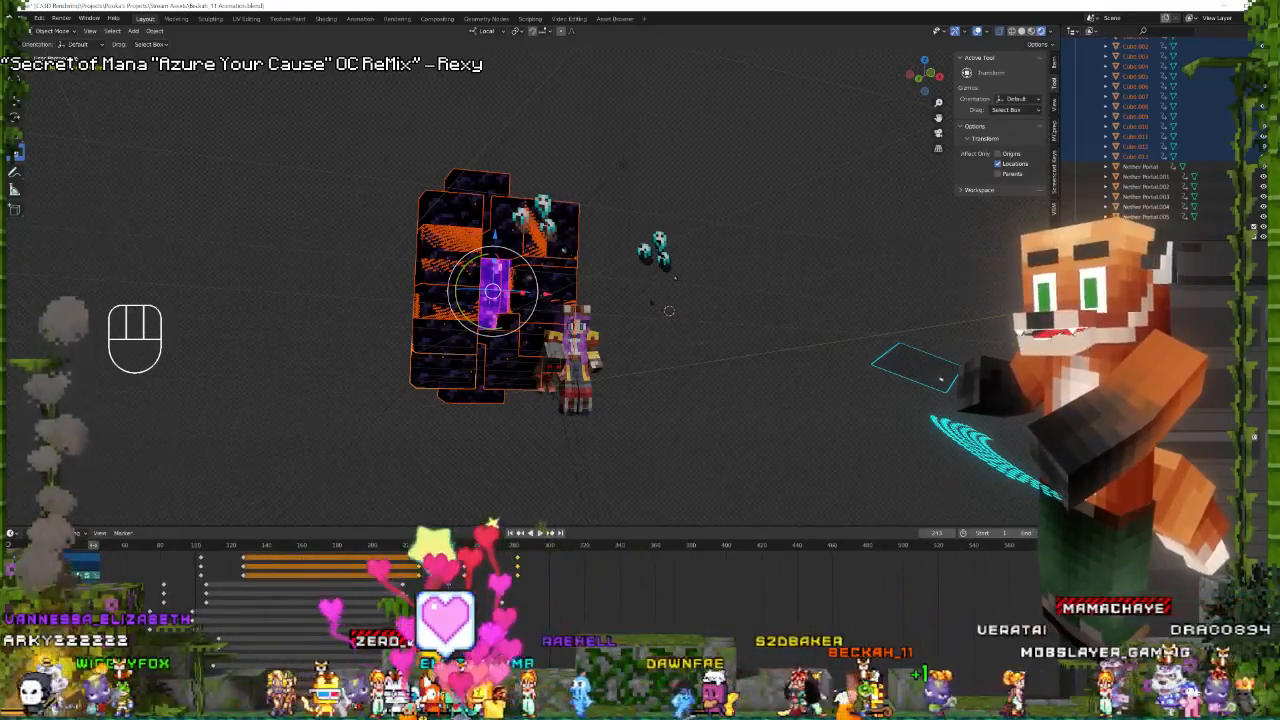
pyautogui.press('shift')
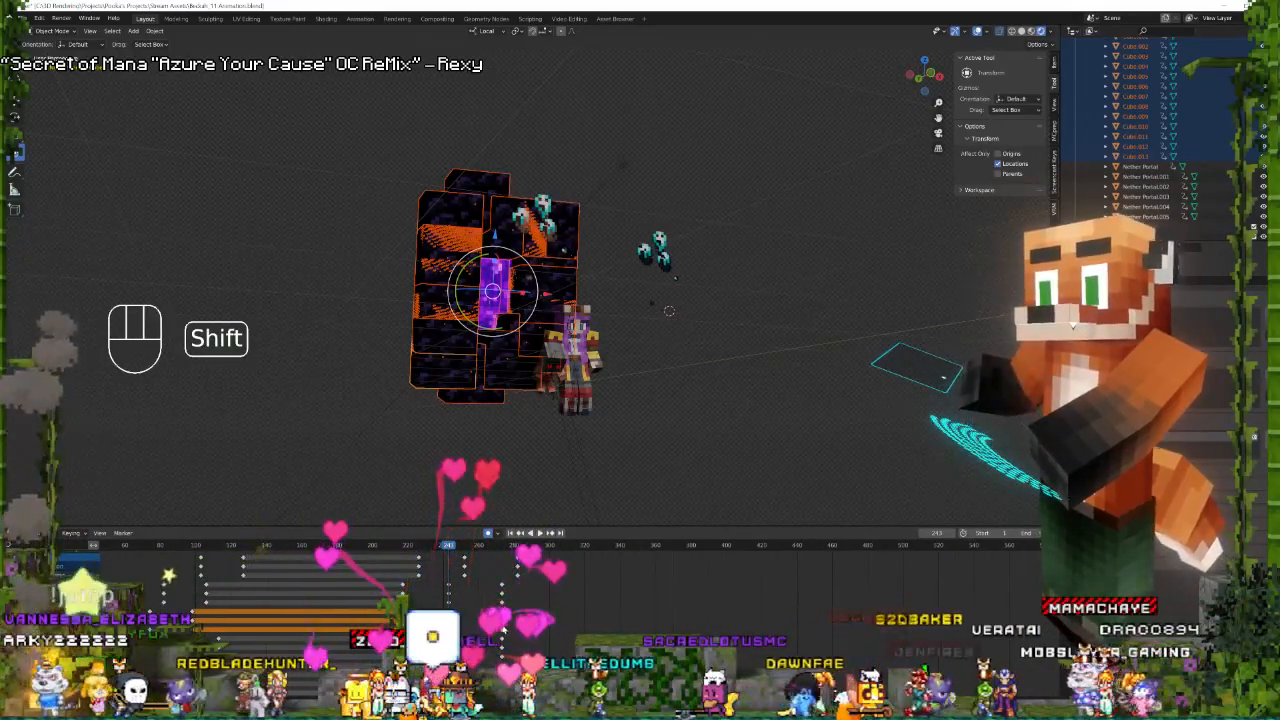
pyautogui.press('g')
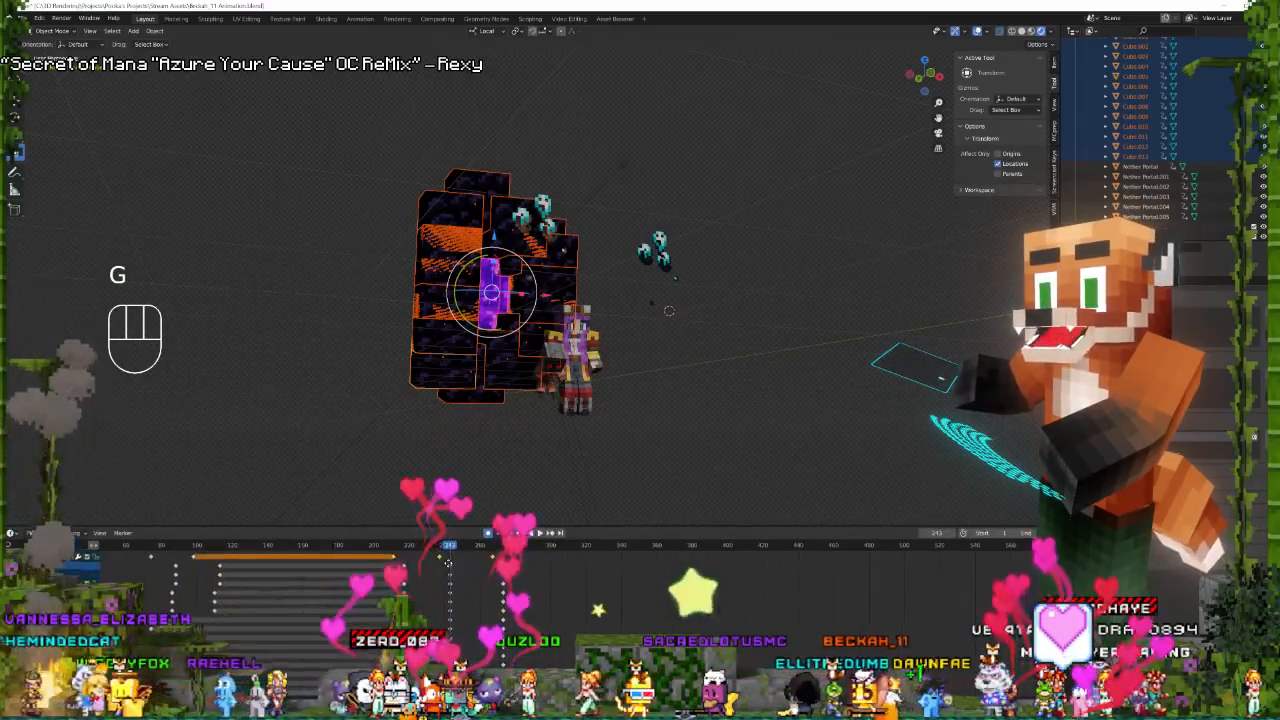
pyautogui.click(729, 587)
# Shift the upper-right obsidian block's collapse keyframes about 13 frames later and those of a middle-right block about 12 frames earlier.
pyautogui.press('shift')
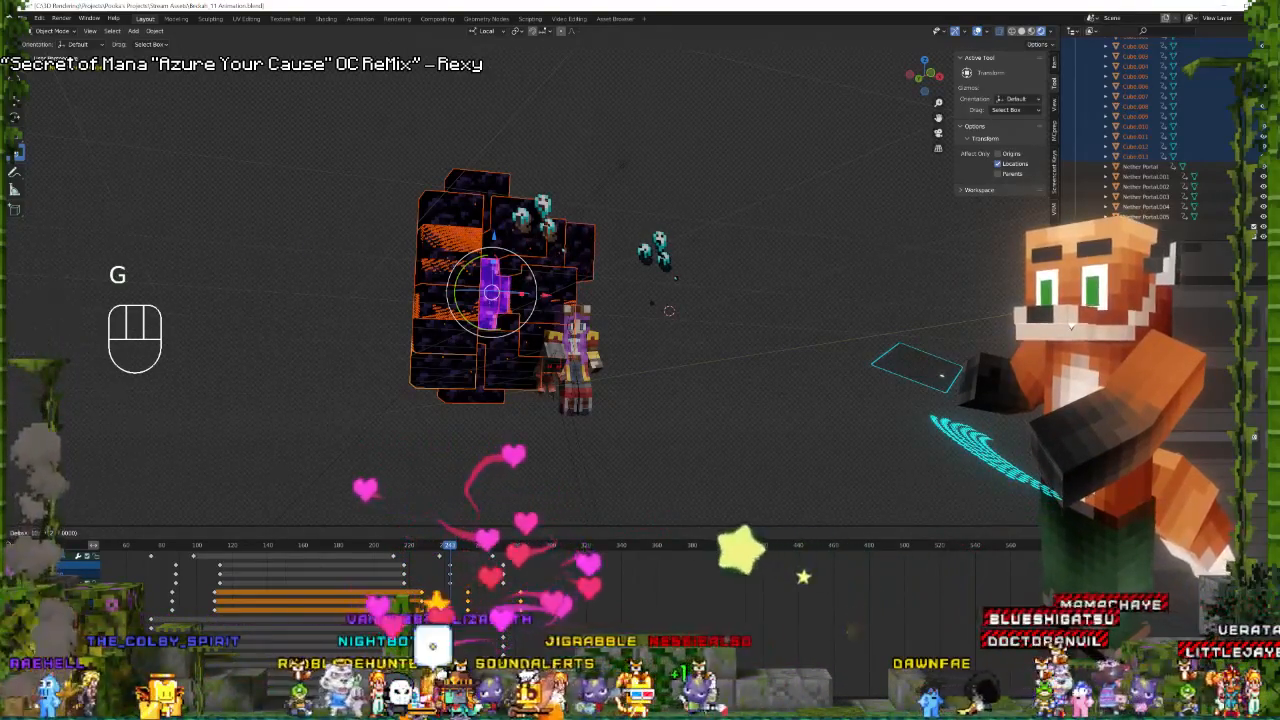
pyautogui.moveTo(600, 612); pyautogui.dragTo(603, 587, button='middle')
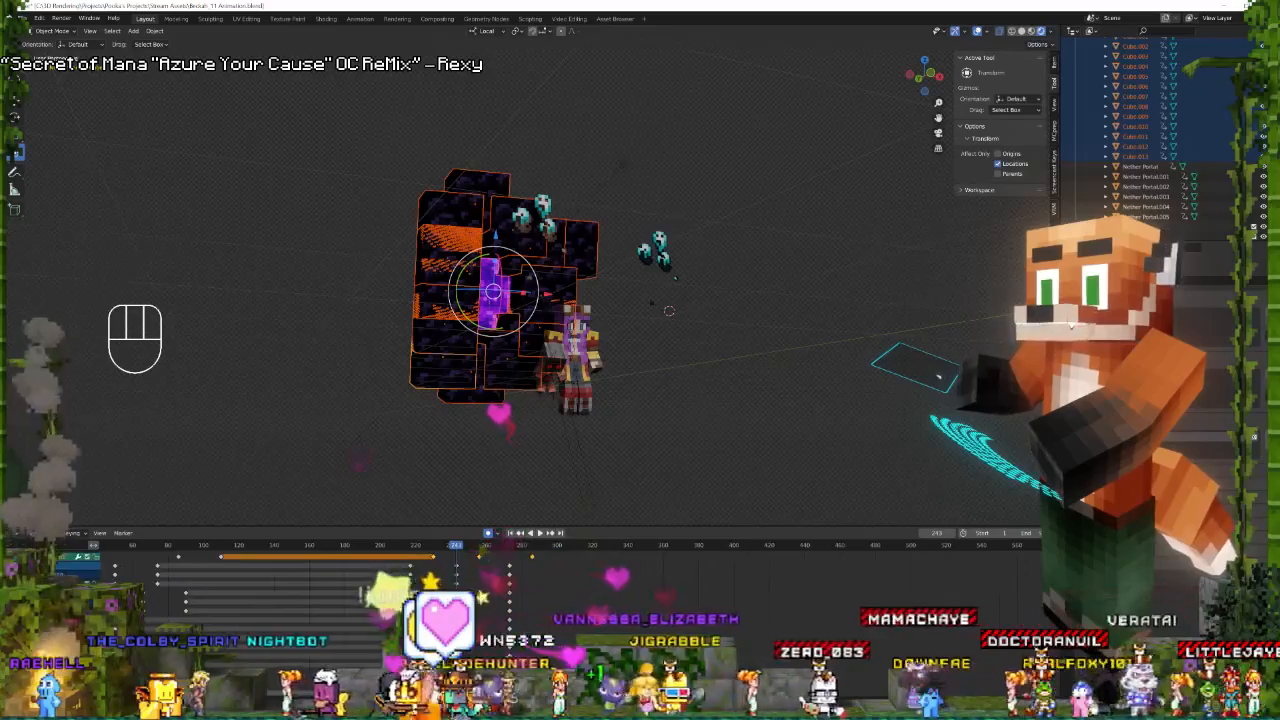
pyautogui.press('shift')
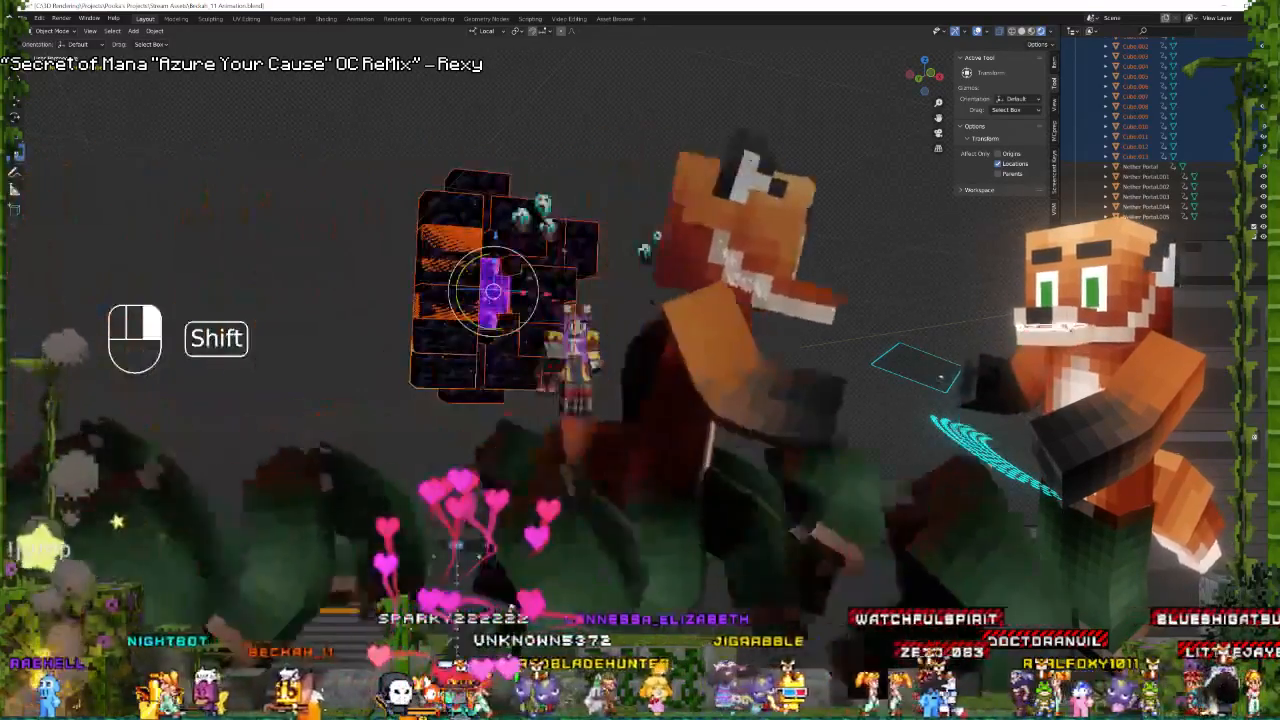
pyautogui.press('g')
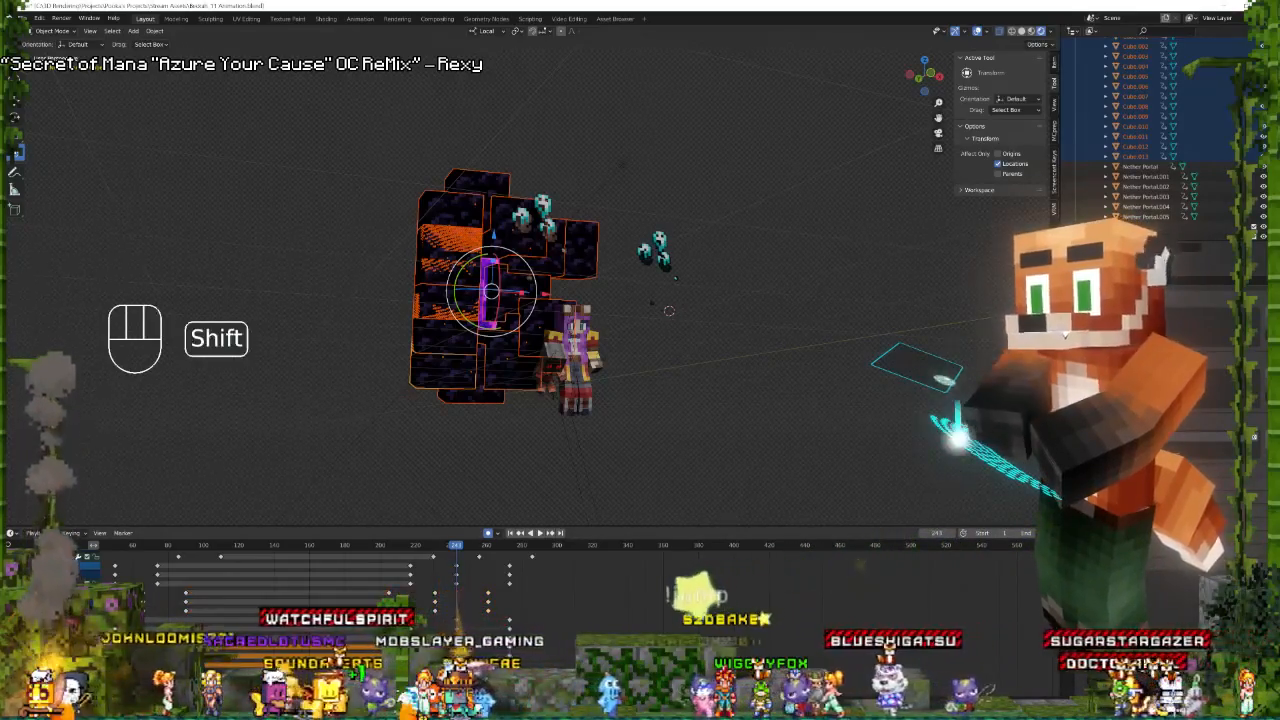
pyautogui.press('g')
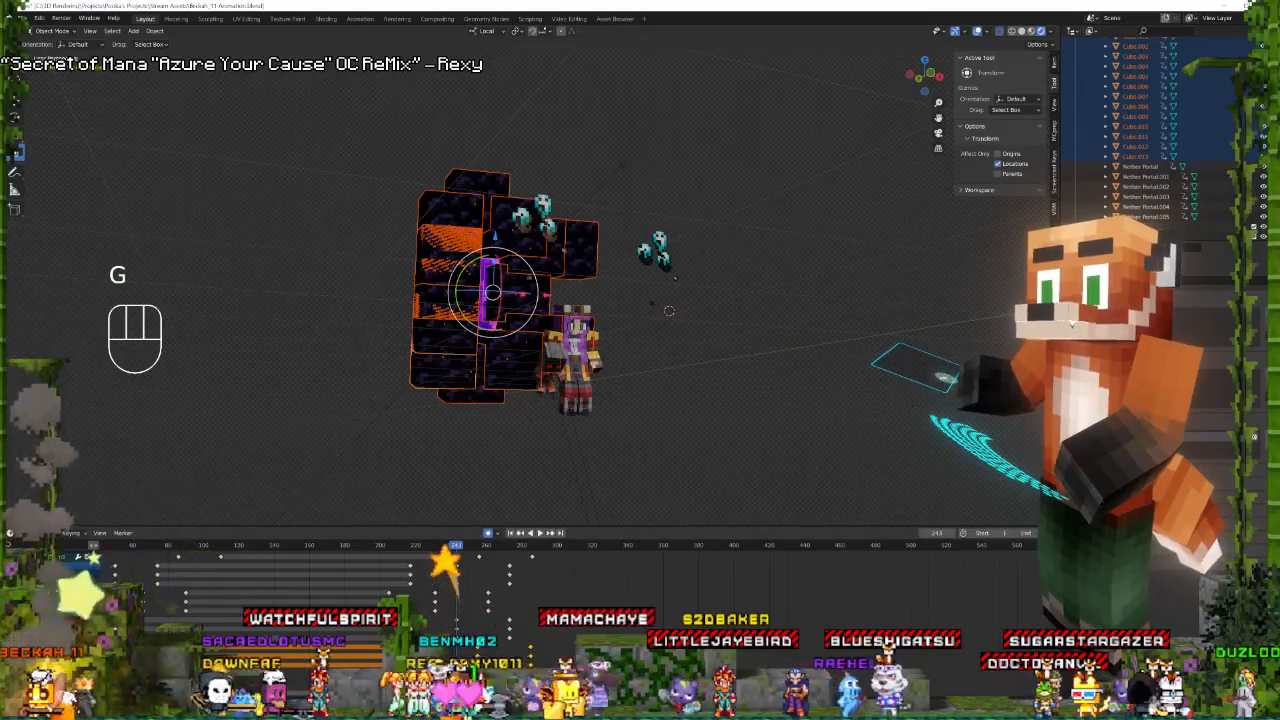
# Shift the collapse keyframes of the middle-left obsidian block Cube.010 later in the timeline, leaving its first keyframes in place.
pyautogui.click(443, 272)
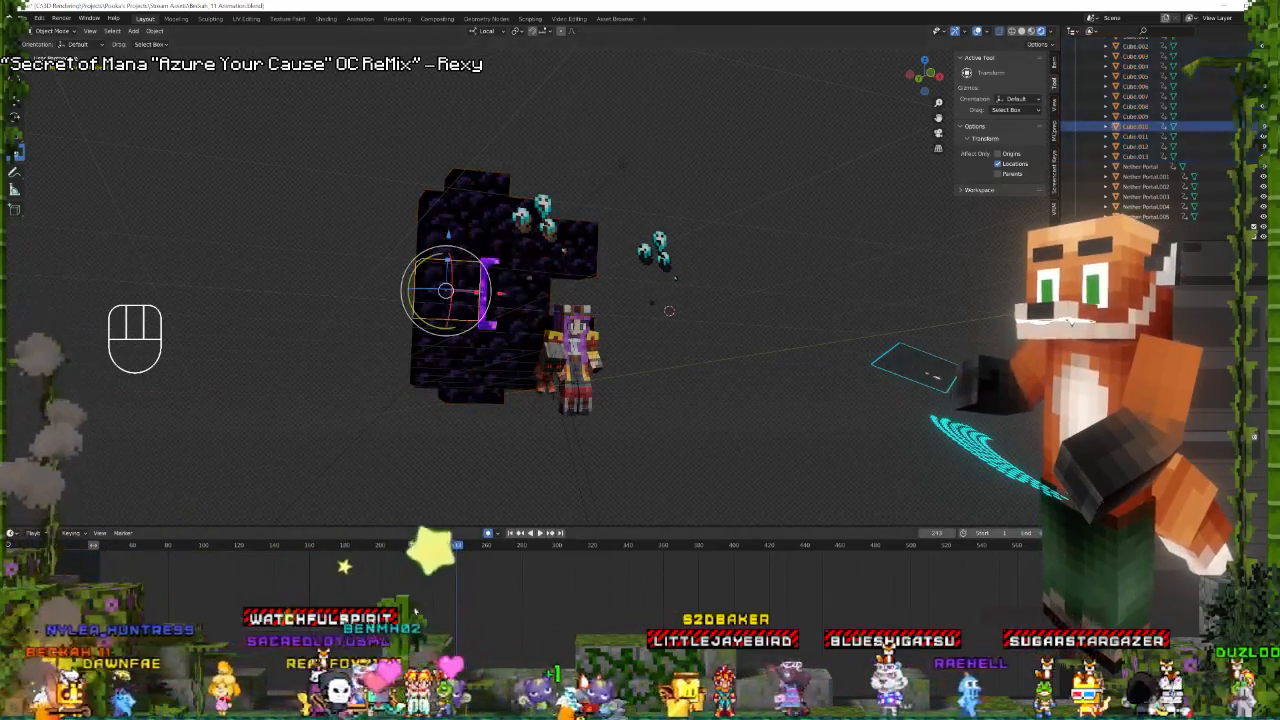
pyautogui.press('a')
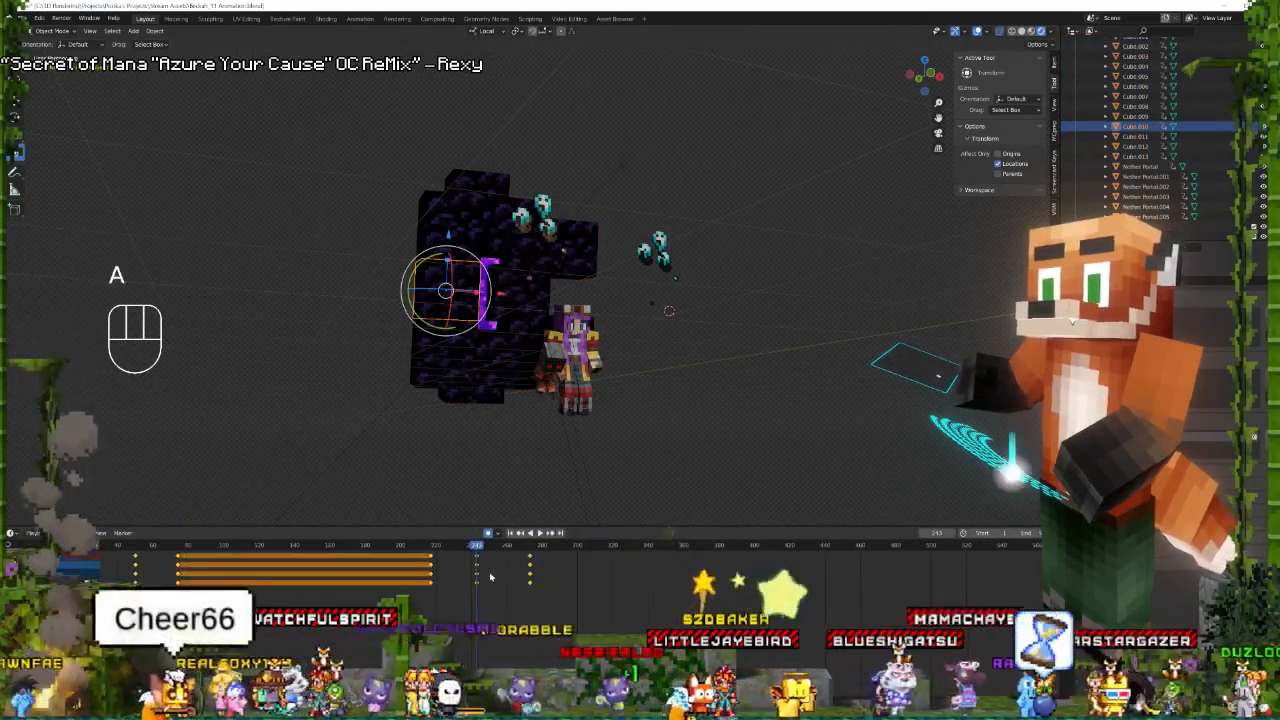
pyautogui.press('c')
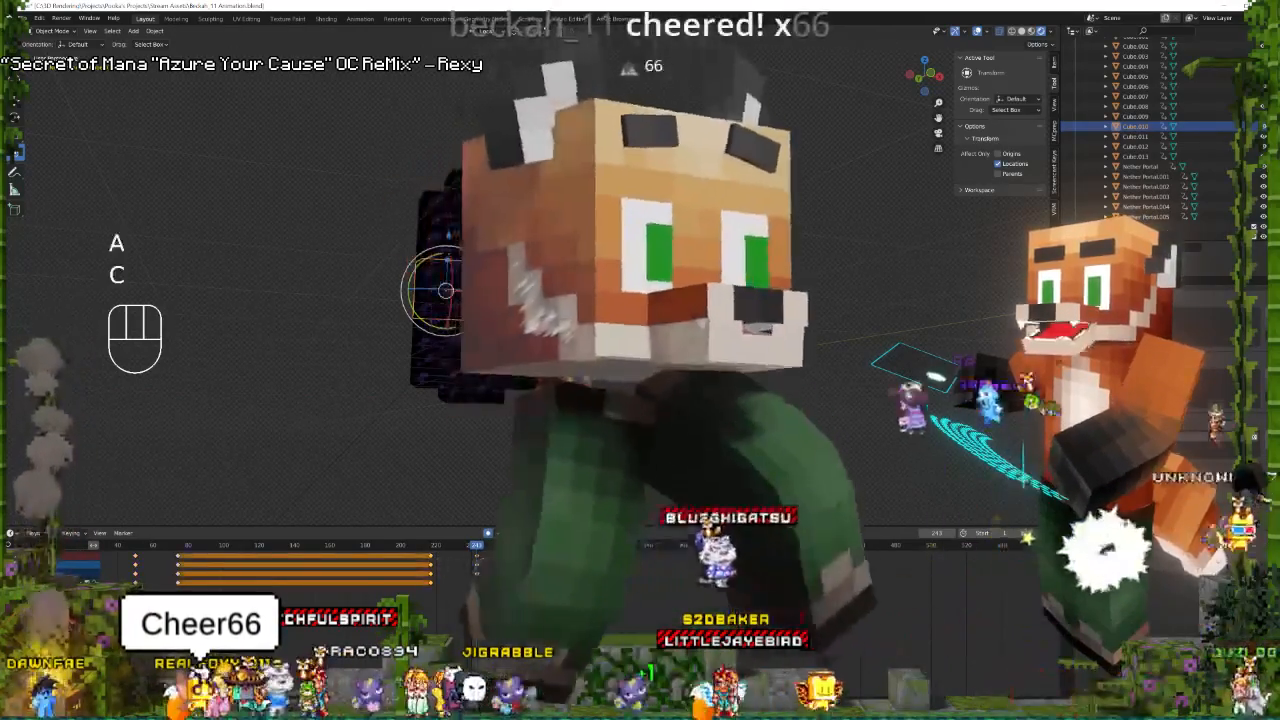
pyautogui.press('g')
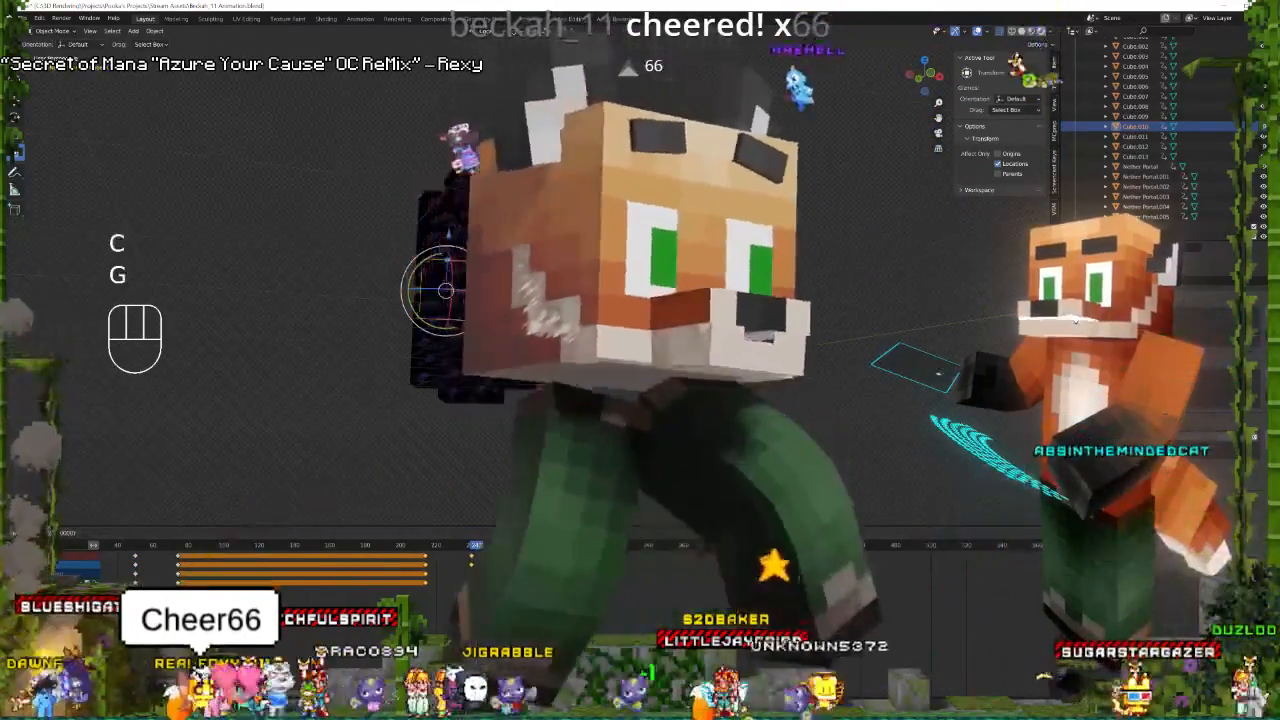
pyautogui.click(500, 580)
# Shift the collapse keyframes of the upper-left obsidian block Cube.008 about 20 frames later.
pyautogui.click(443, 257)
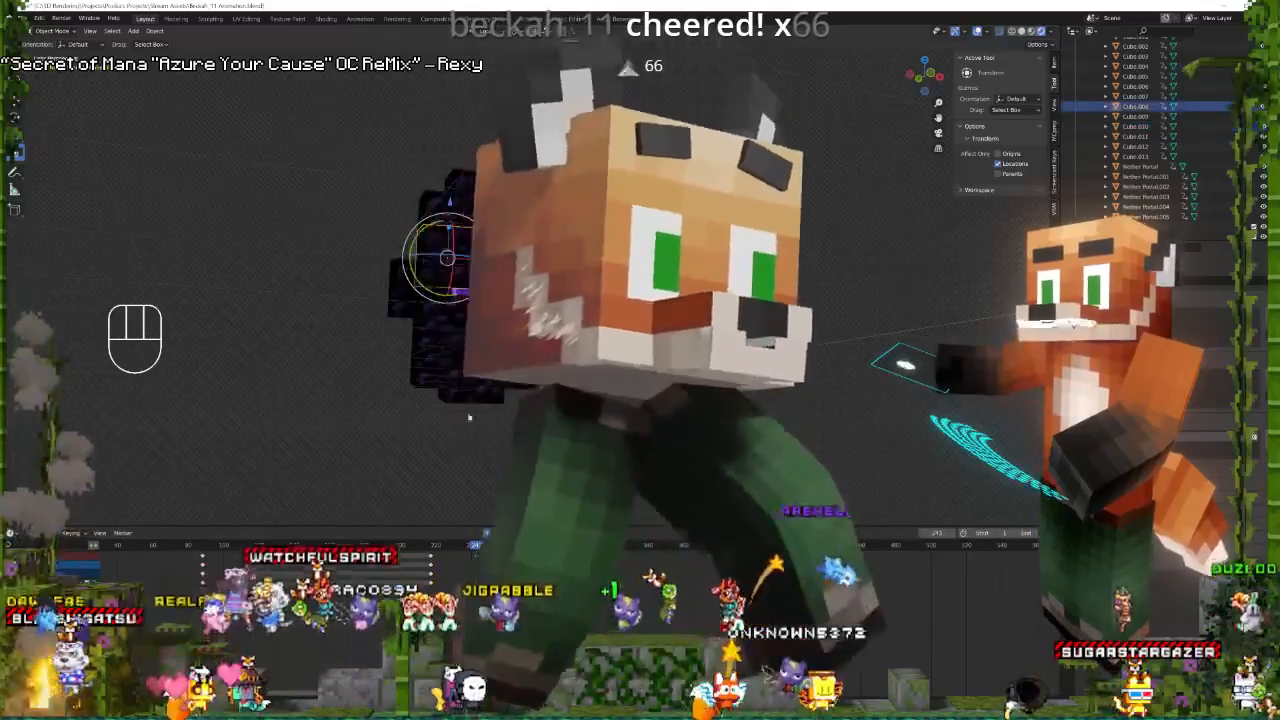
pyautogui.press('c')
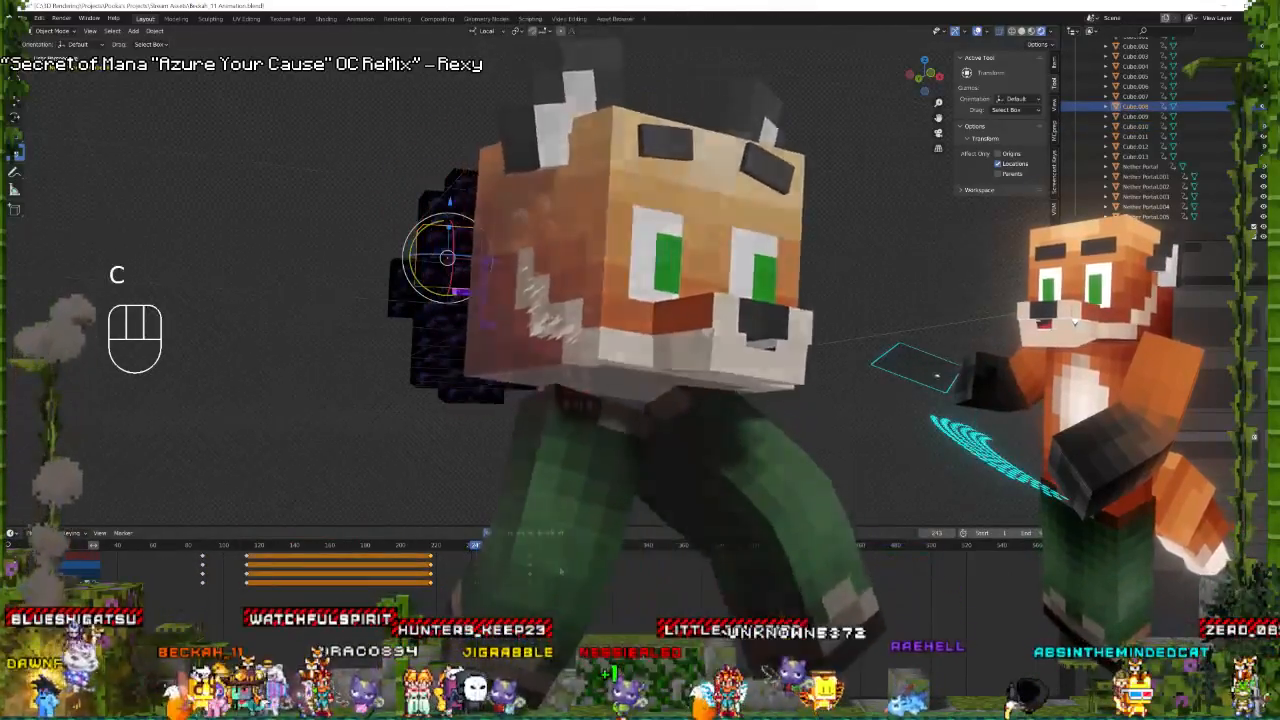
pyautogui.press('g')
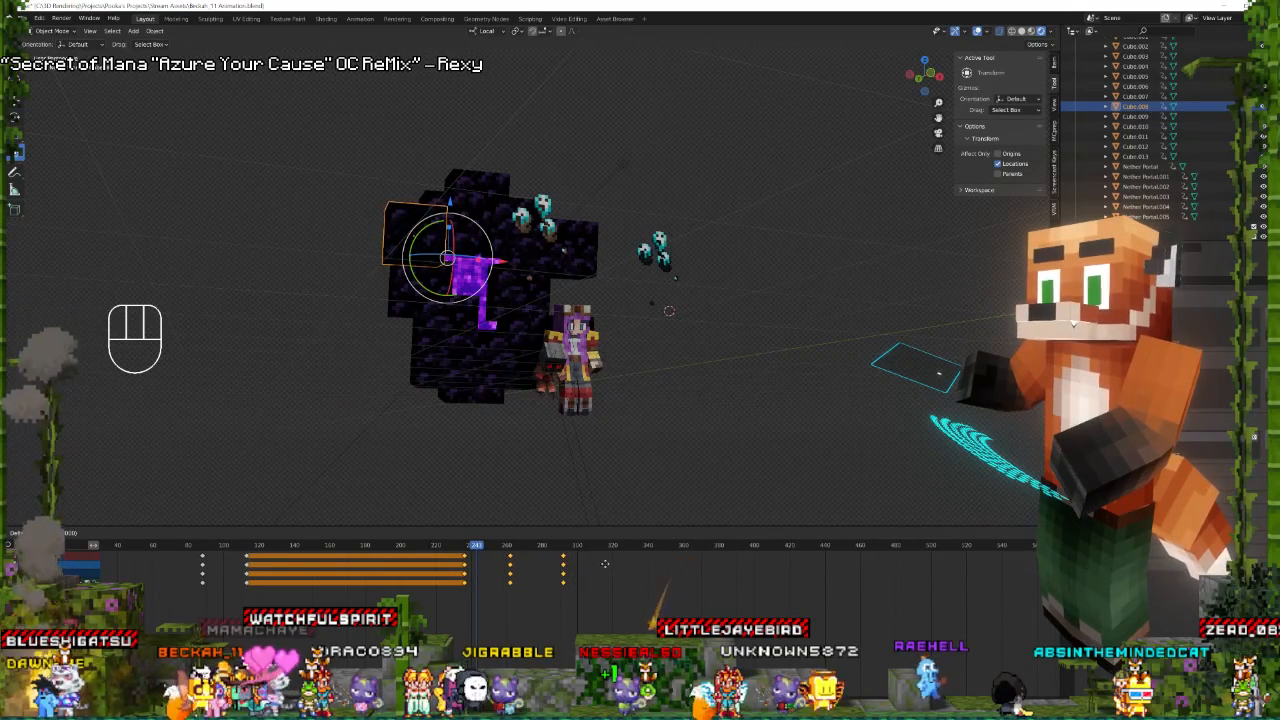
pyautogui.click(607, 567)
# Shift the collapse keyframes of the lower-left obsidian block about 5 frames earlier.
pyautogui.click(421, 362)
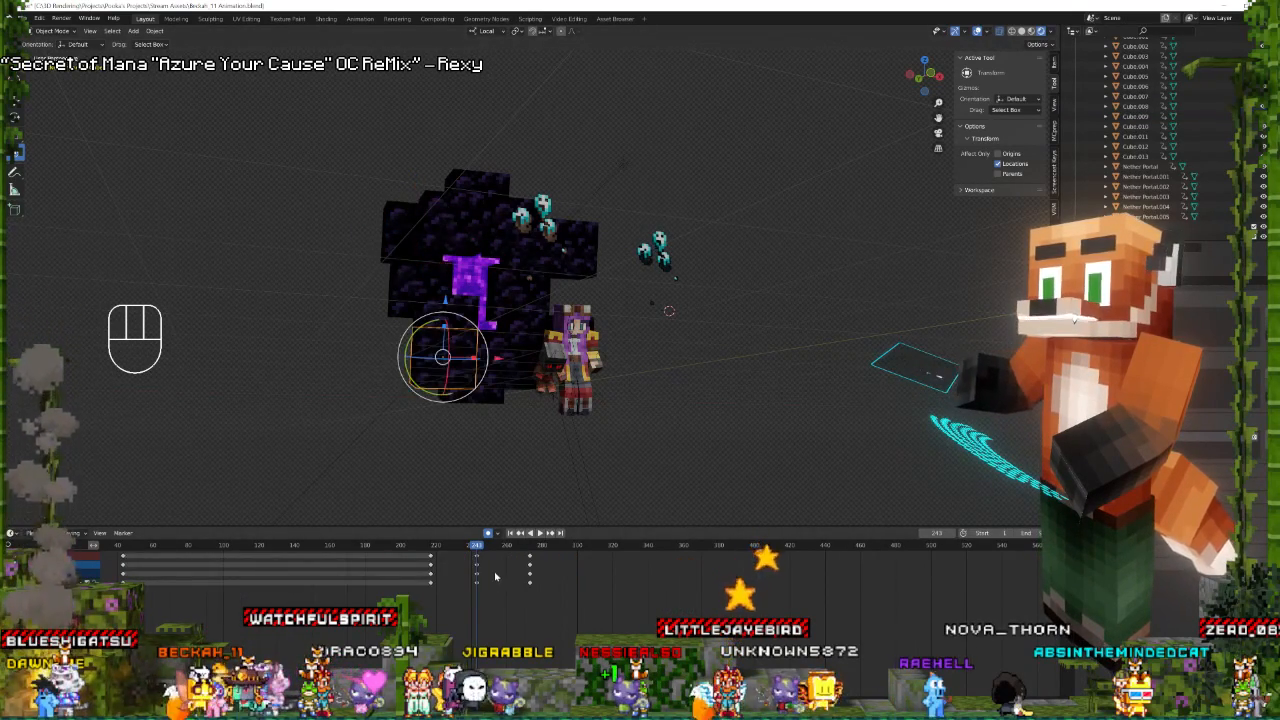
pyautogui.press('c')
pyautogui.click(431, 568)
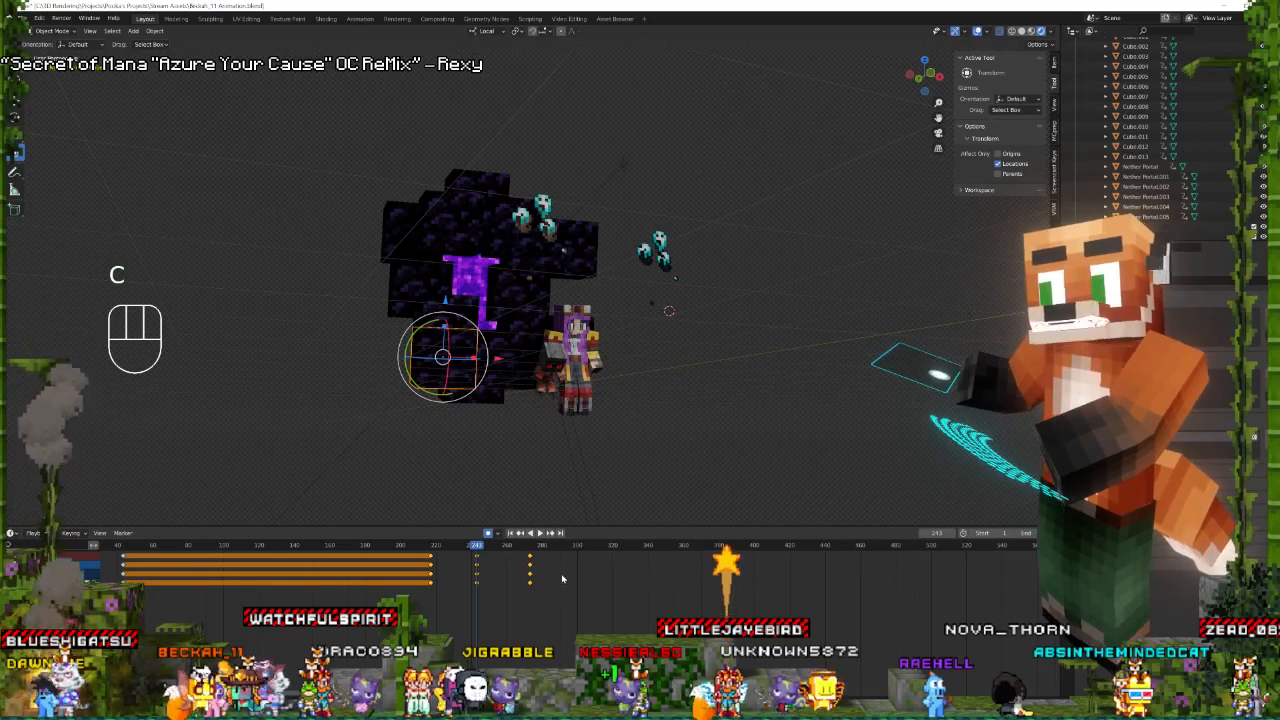
pyautogui.press('g')
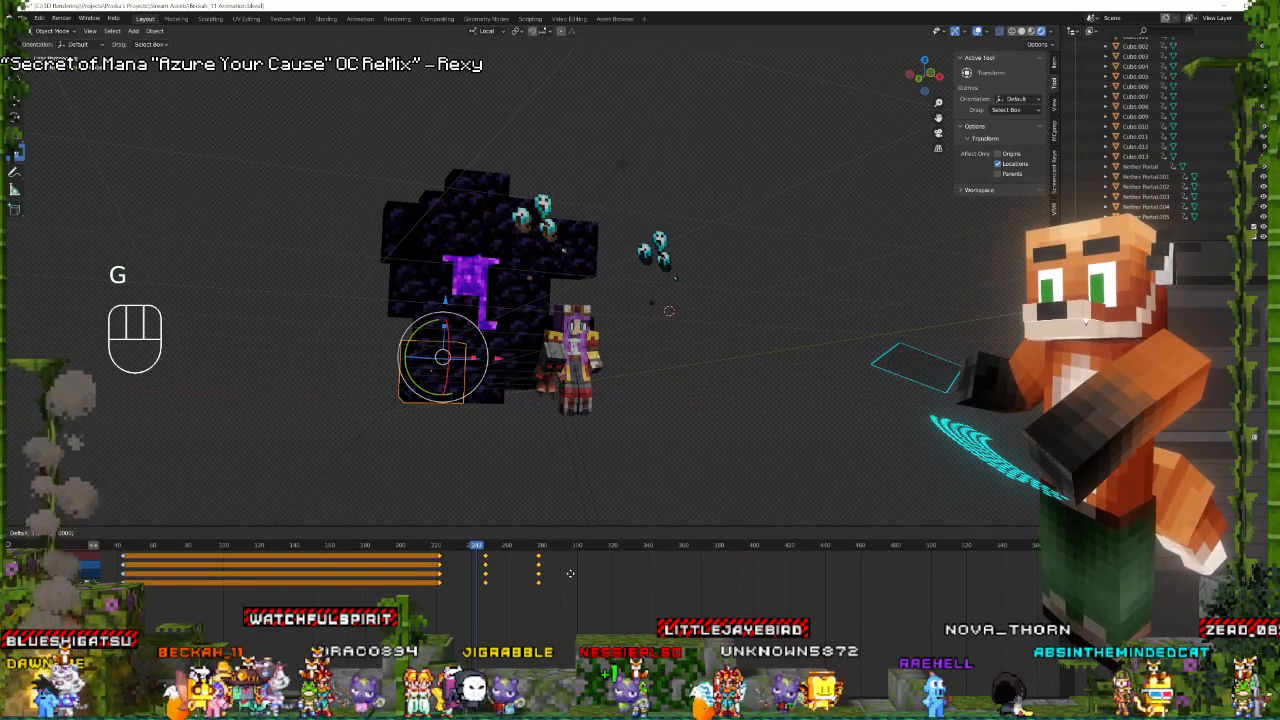
pyautogui.click(552, 568)
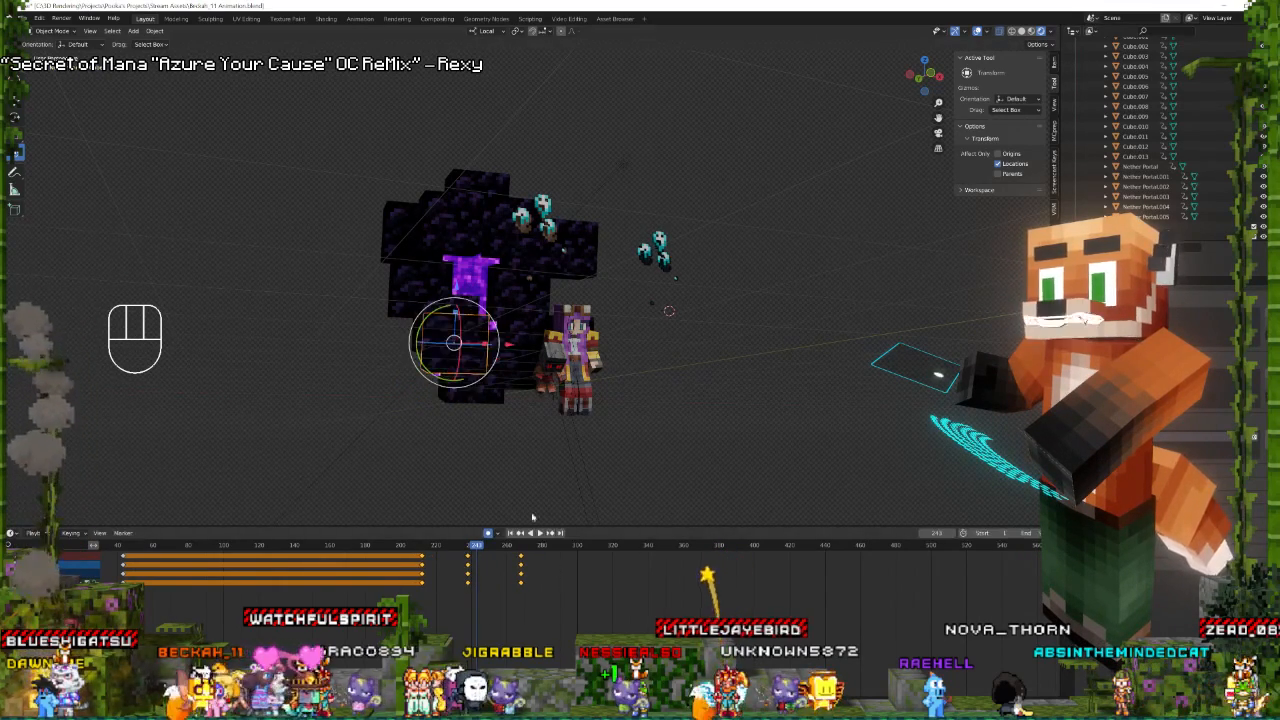
# Play back the portal collapse around the purple portal pieces and switch to the camera view.
pyautogui.click(464, 290)
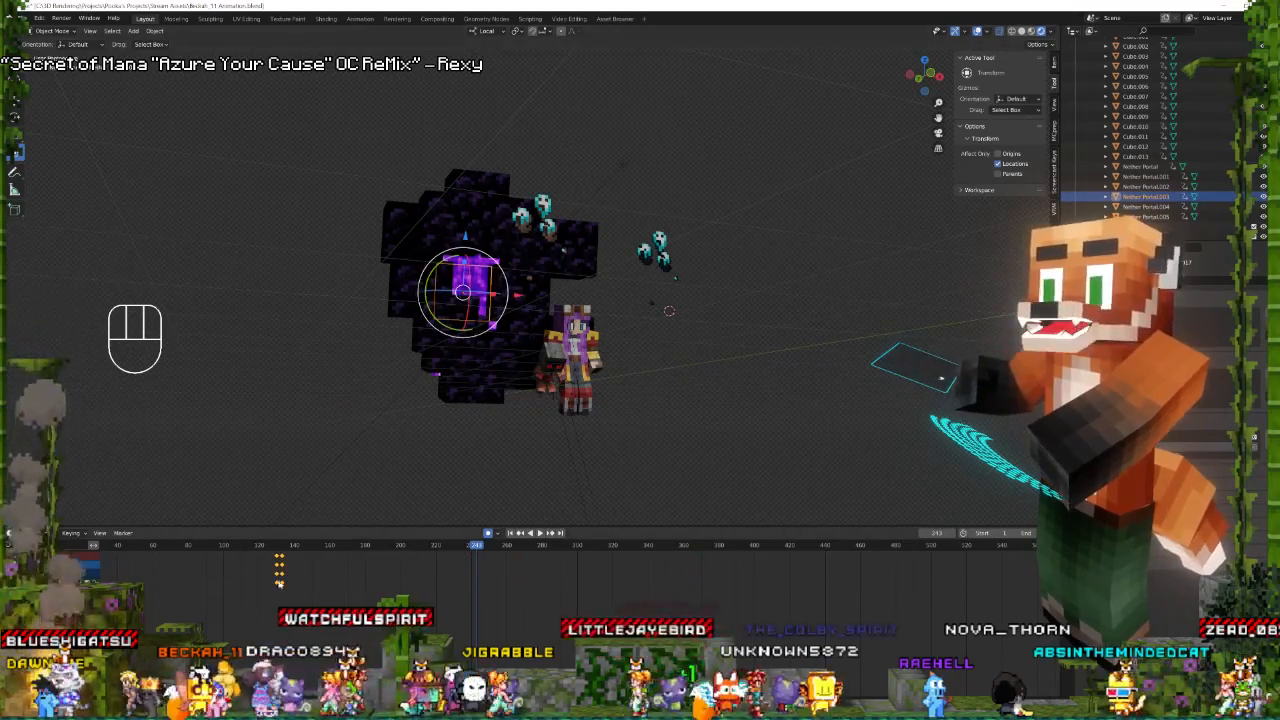
pyautogui.press('space')
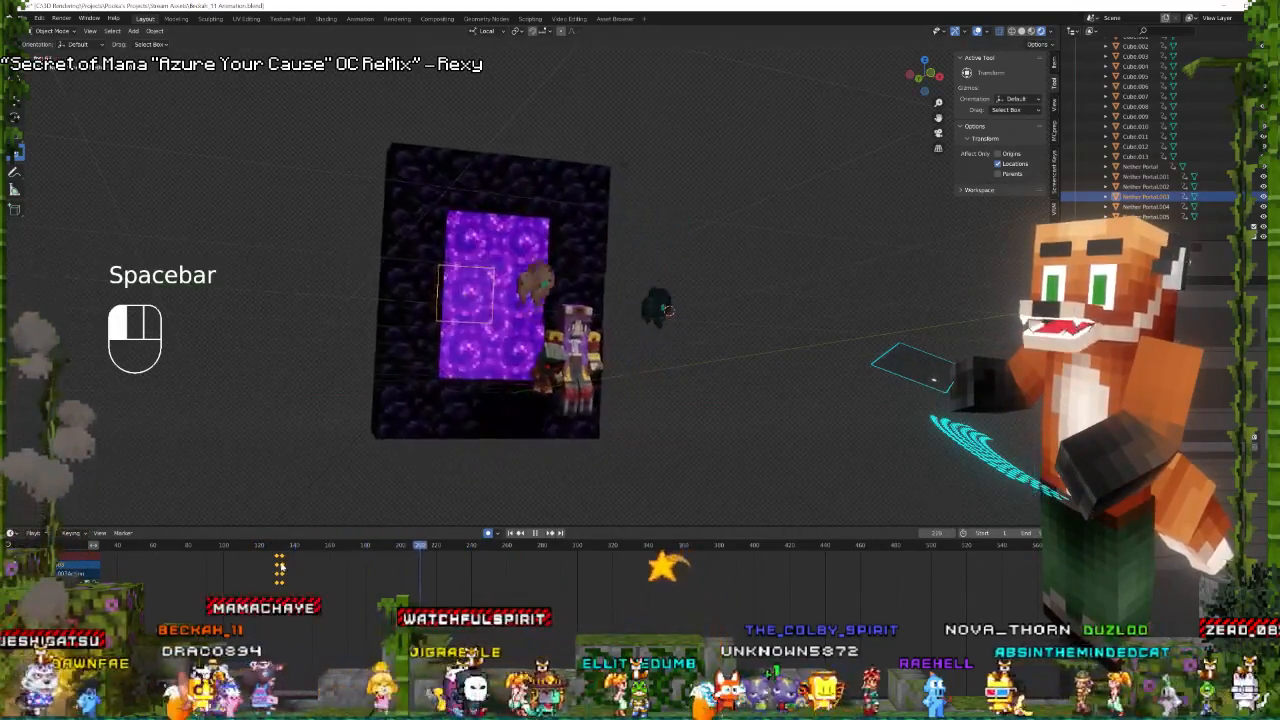
pyautogui.press('space')
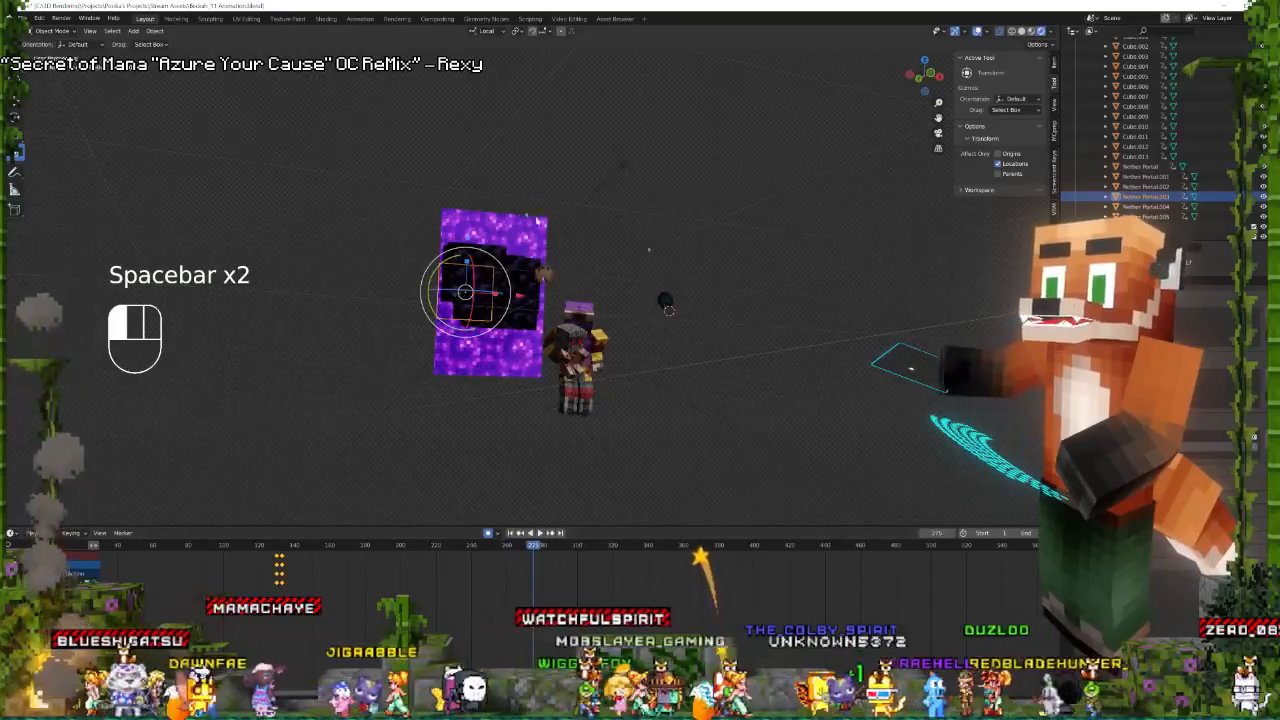
pyautogui.press('KP_0')
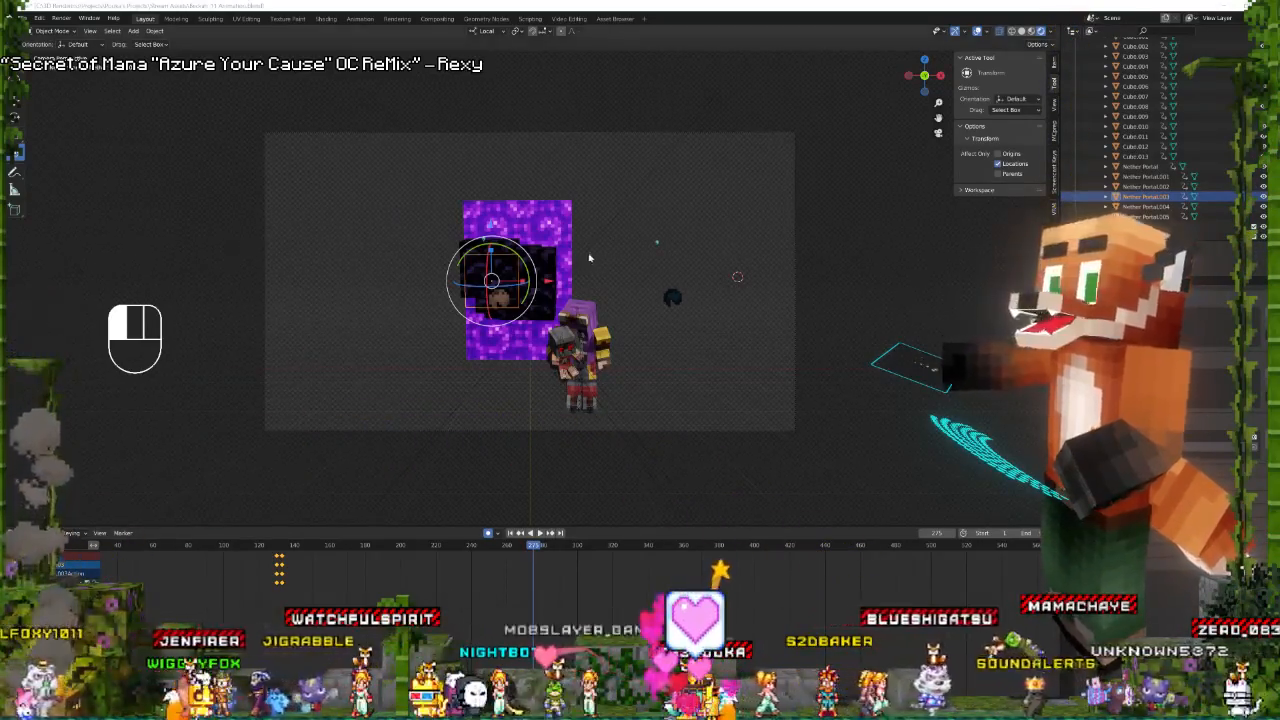
# Select all six purple Nether Portal pieces and insert keyframes for them at frame 240.
pyautogui.click(575, 226)
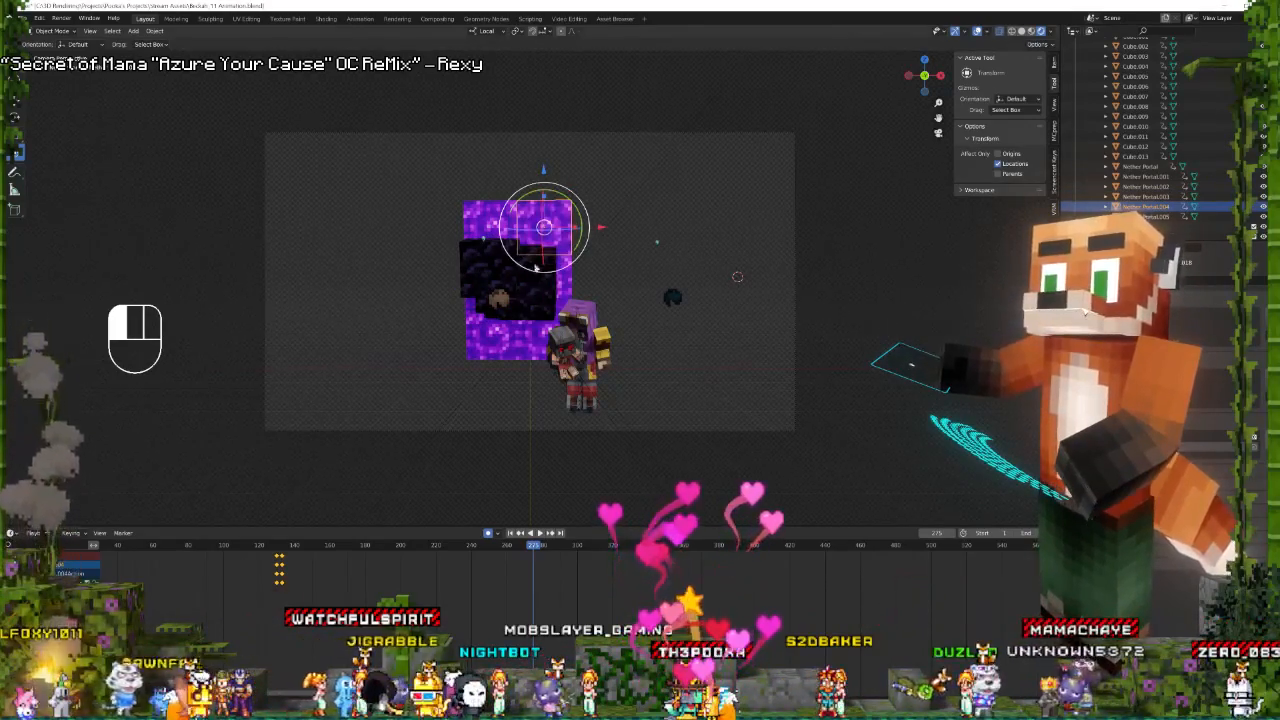
pyautogui.keyDown('shift'); pyautogui.click(580, 268); pyautogui.keyUp('shift')
pyautogui.keyDown('shift'); pyautogui.click(565, 276); pyautogui.keyUp('shift')
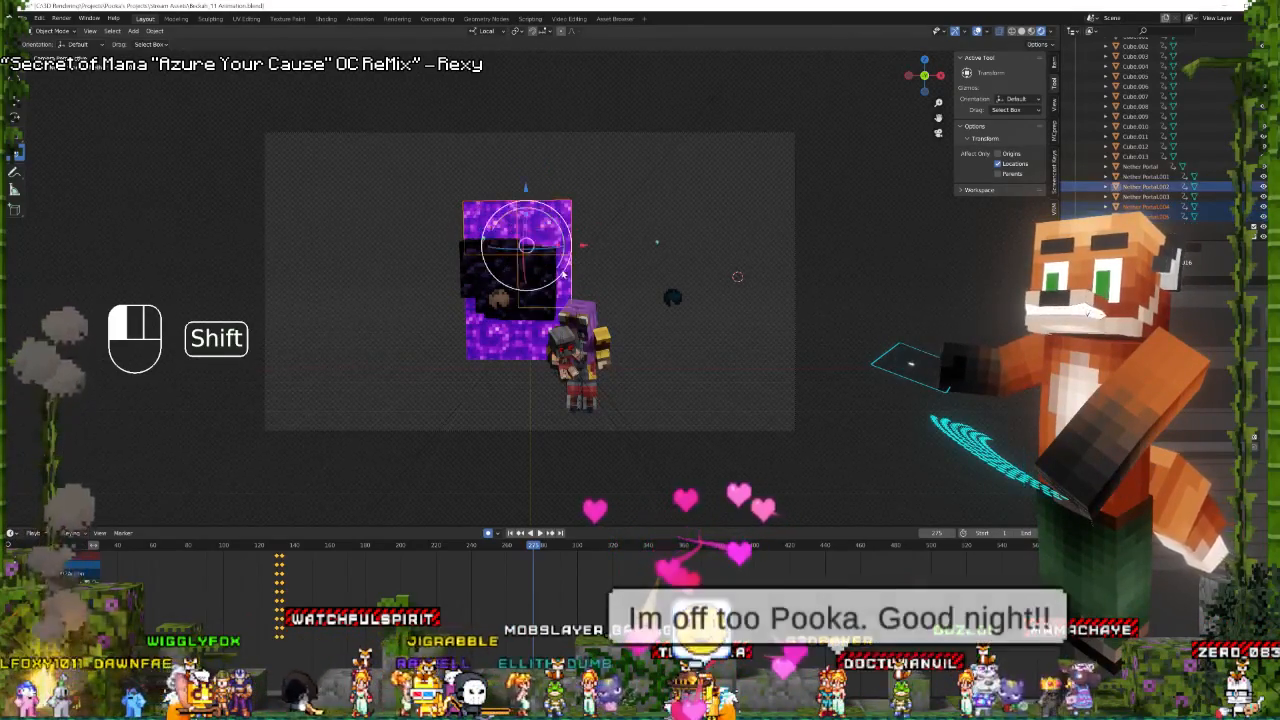
pyautogui.keyDown('shift'); pyautogui.click(471, 301); pyautogui.keyUp('shift')
pyautogui.keyDown('shift'); pyautogui.click(494, 337); pyautogui.keyUp('shift')
pyautogui.keyDown('shift'); pyautogui.click(537, 340); pyautogui.keyUp('shift')
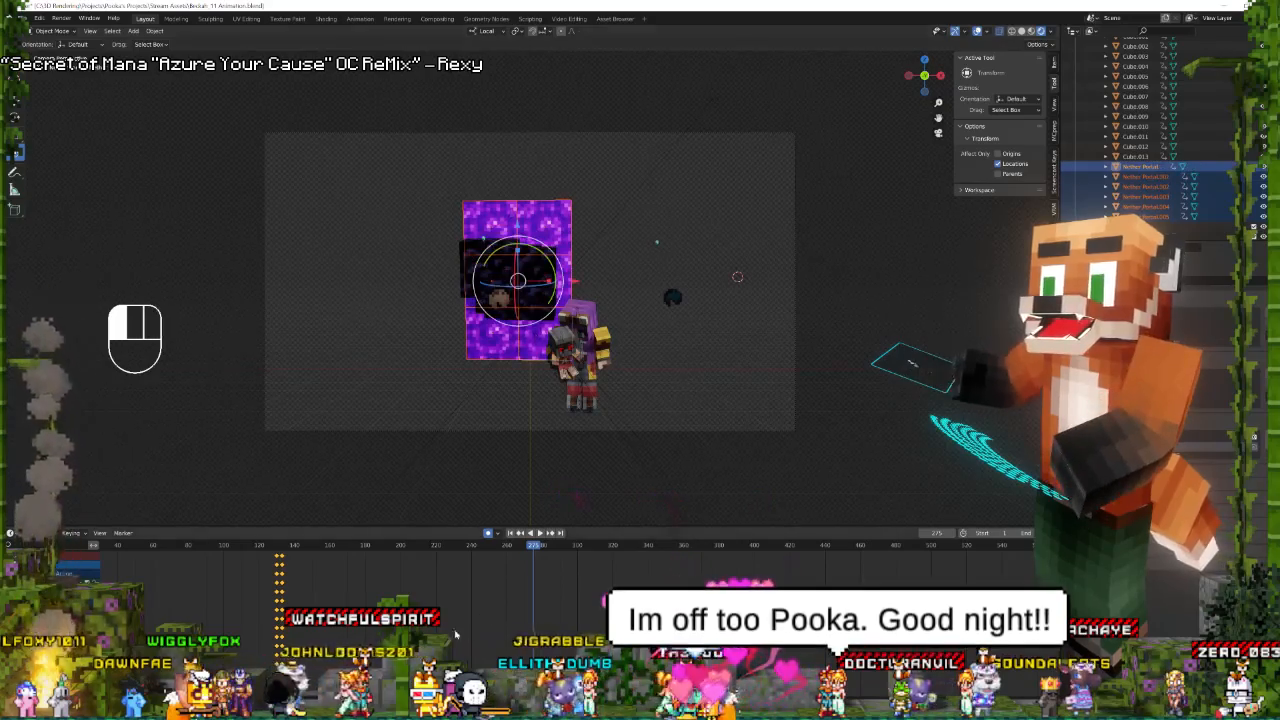
pyautogui.moveTo(287, 587); pyautogui.dragTo(472, 575)
pyautogui.press('KP_0')
pyautogui.press('KP_0')
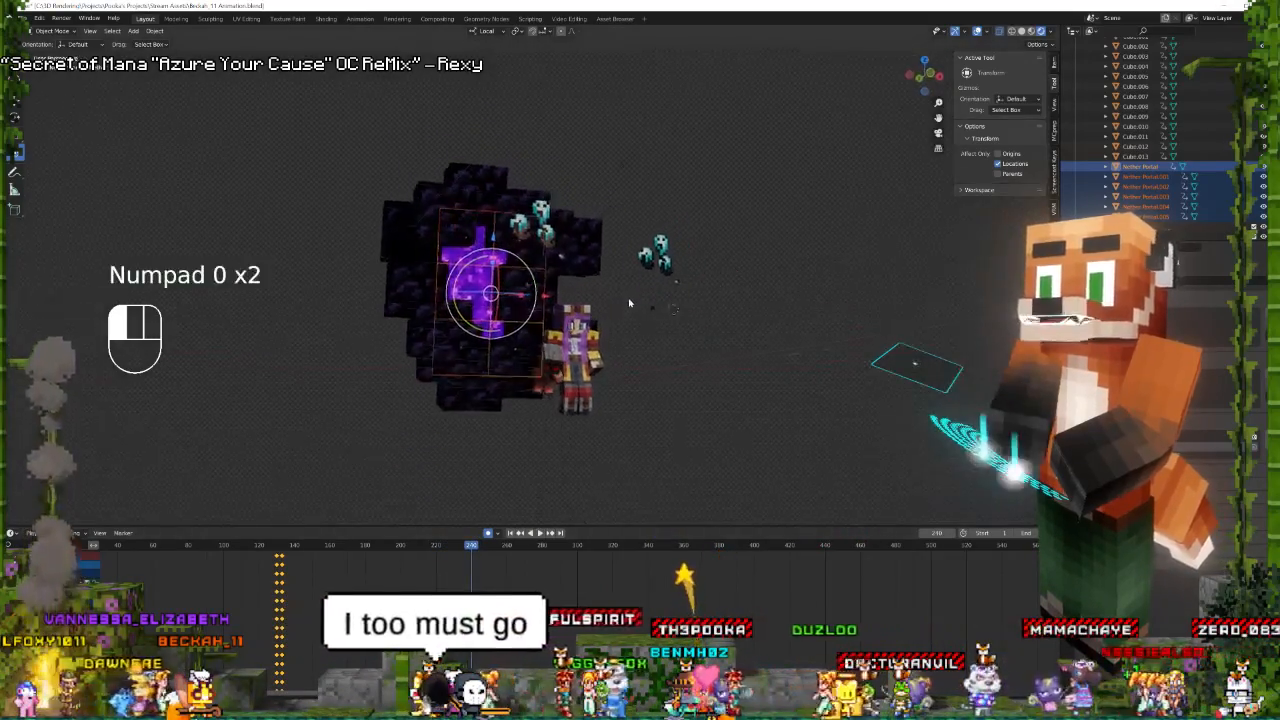
pyautogui.press('i')
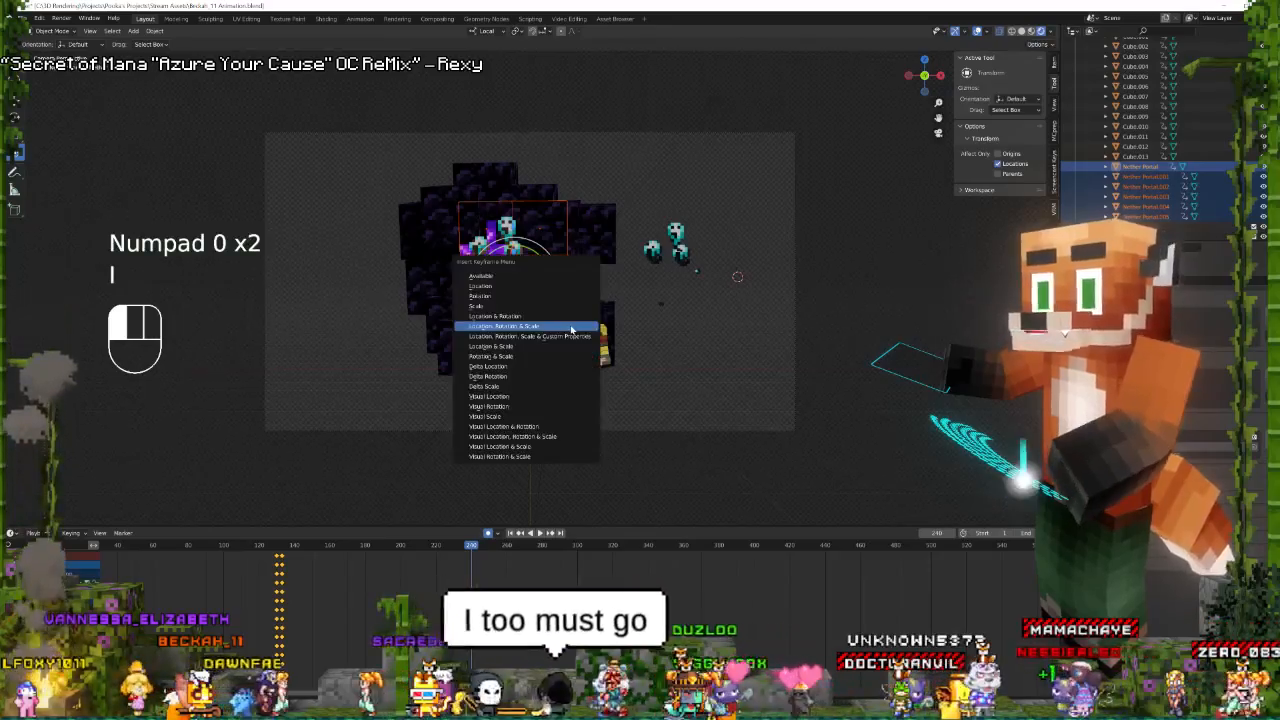
pyautogui.click(559, 420)
# At frame 296, turn off the transform option affecting only locations and scale the six portal pieces down to fit behind the collapsed obsidian blocks.
pyautogui.press('space')
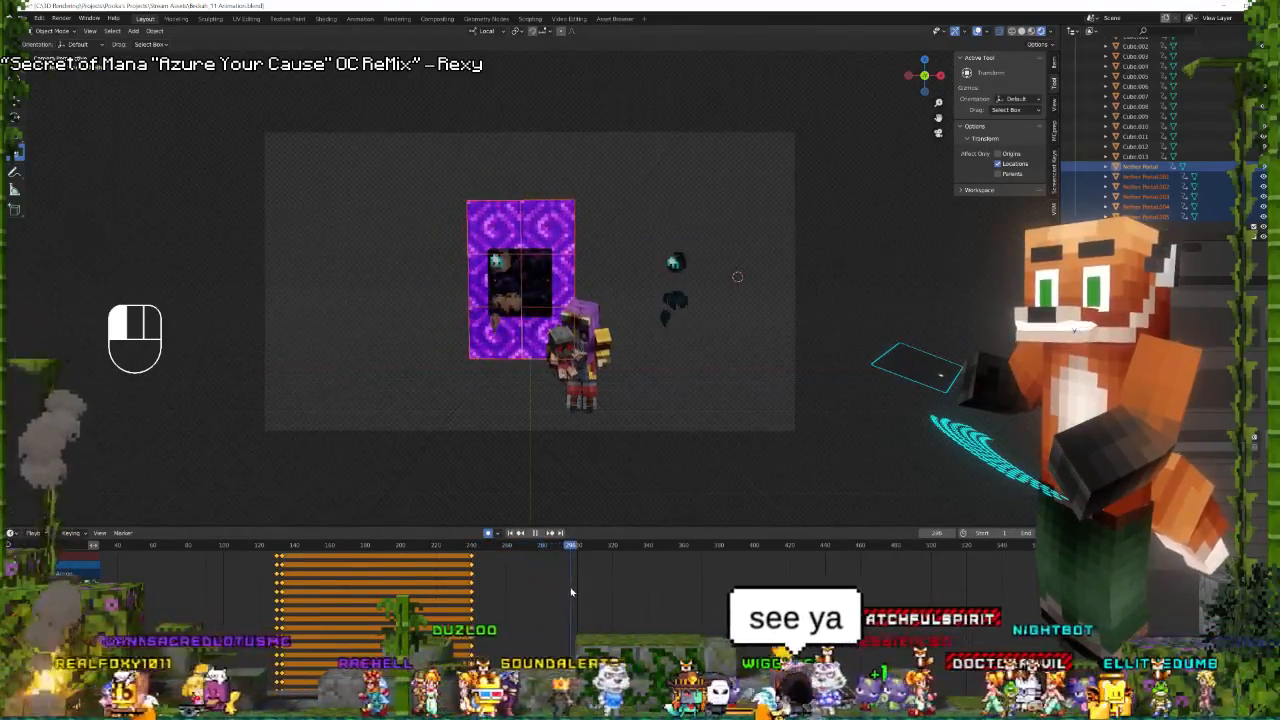
pyautogui.press('s')
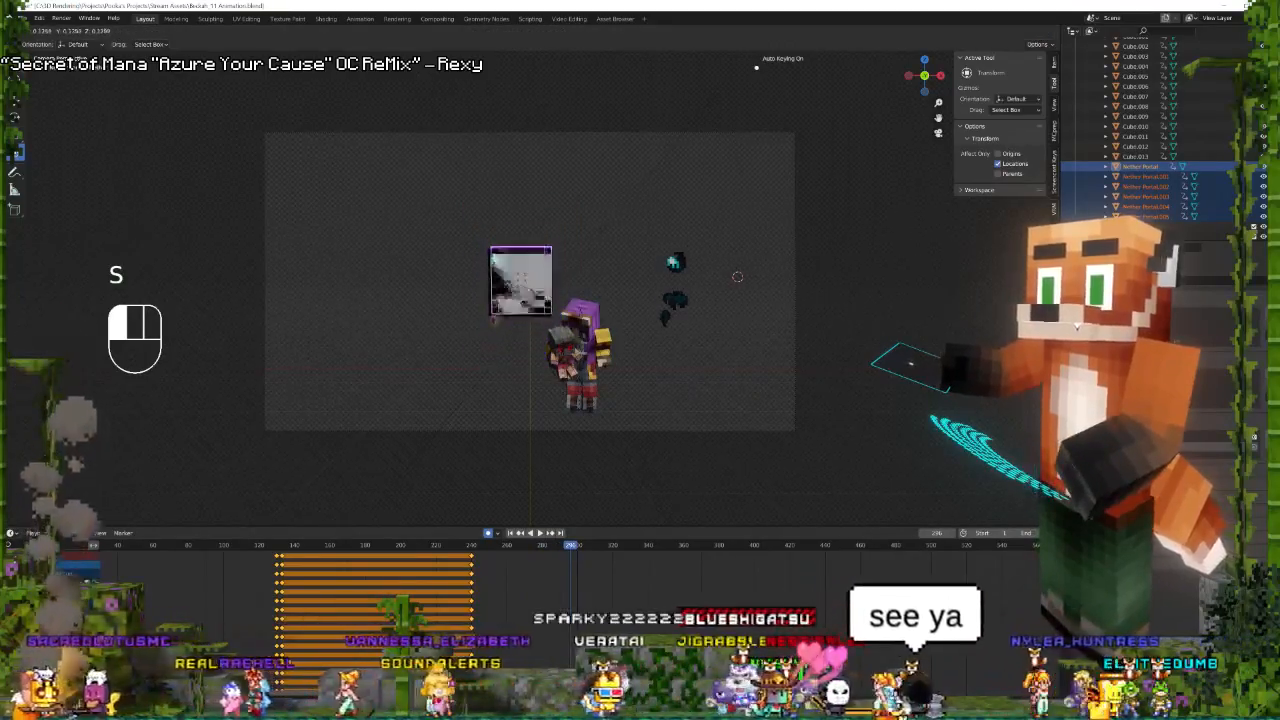
pyautogui.rightClick(812, 222)
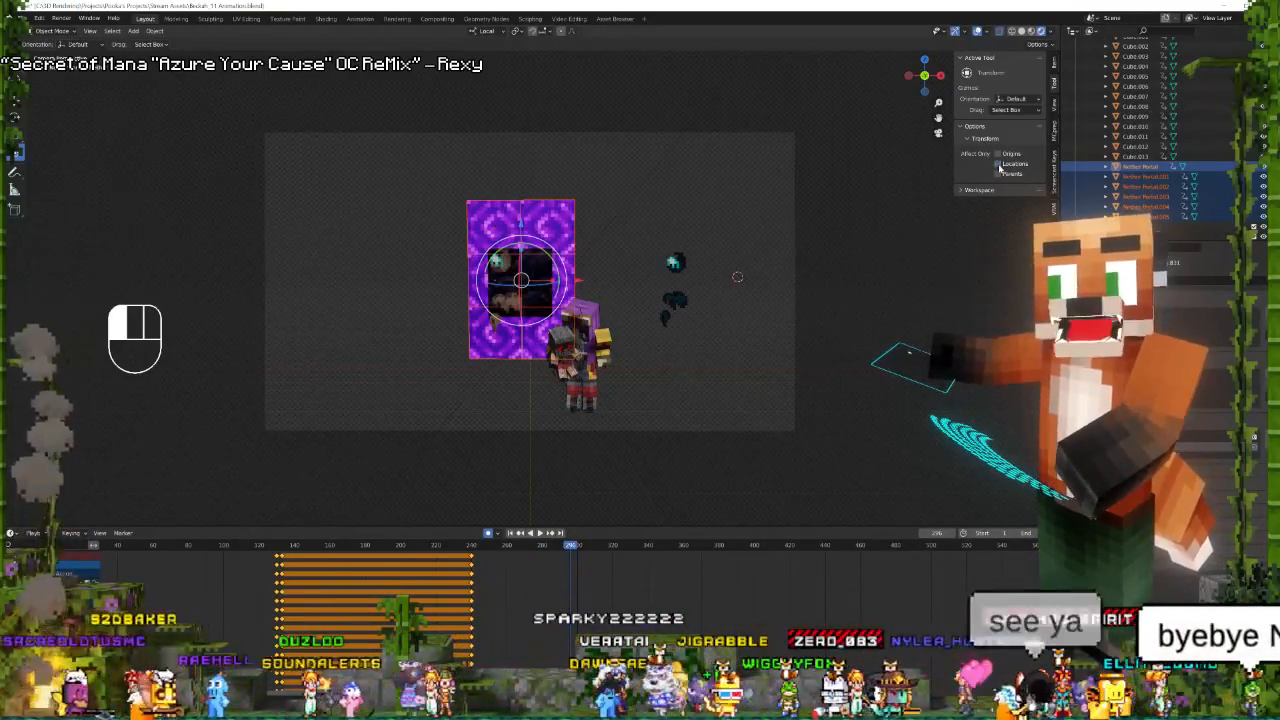
pyautogui.press('s')
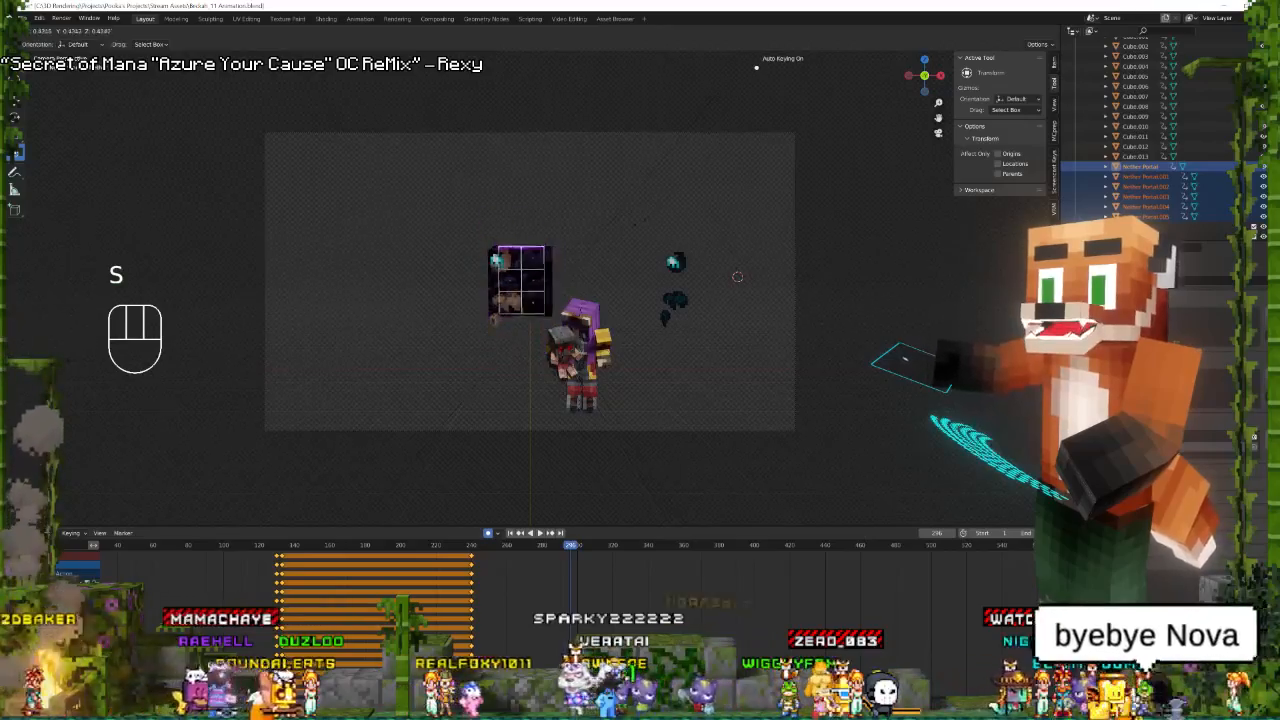
pyautogui.click(583, 403)
# Change the interpolation mode of the portal pieces' selected keyframes and replay their shrinking.
pyautogui.press('space')
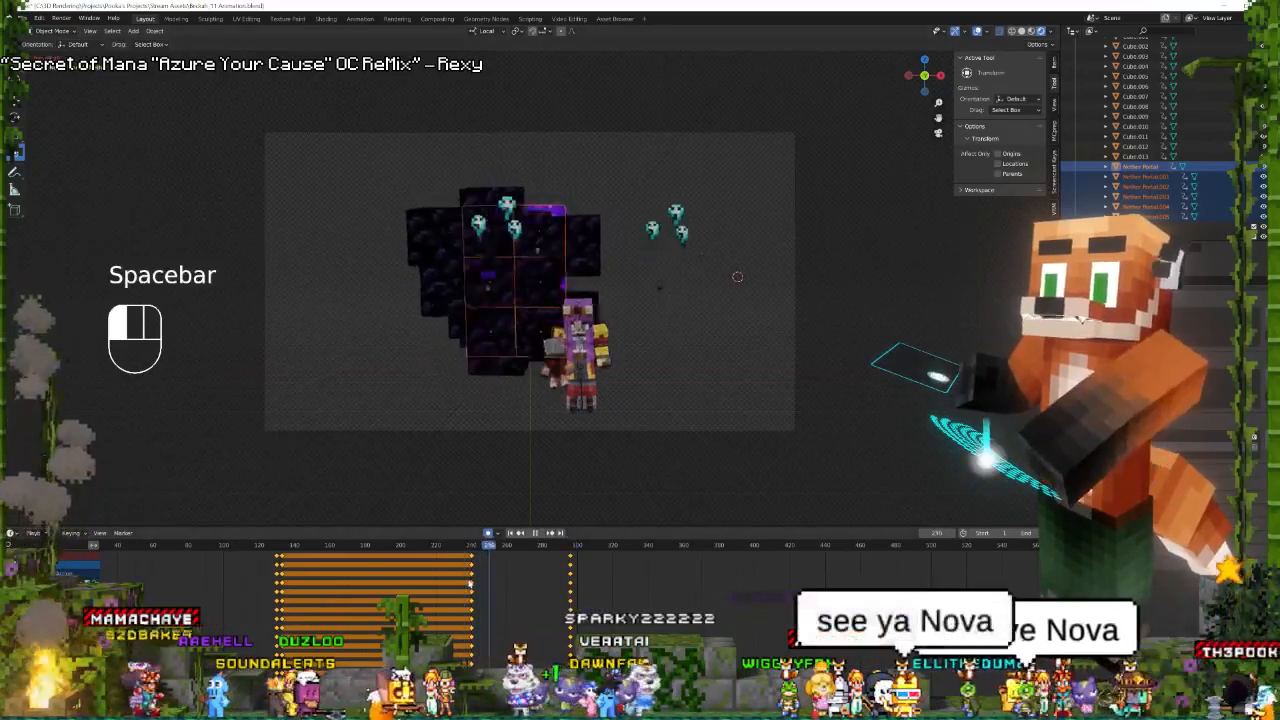
pyautogui.press('space')
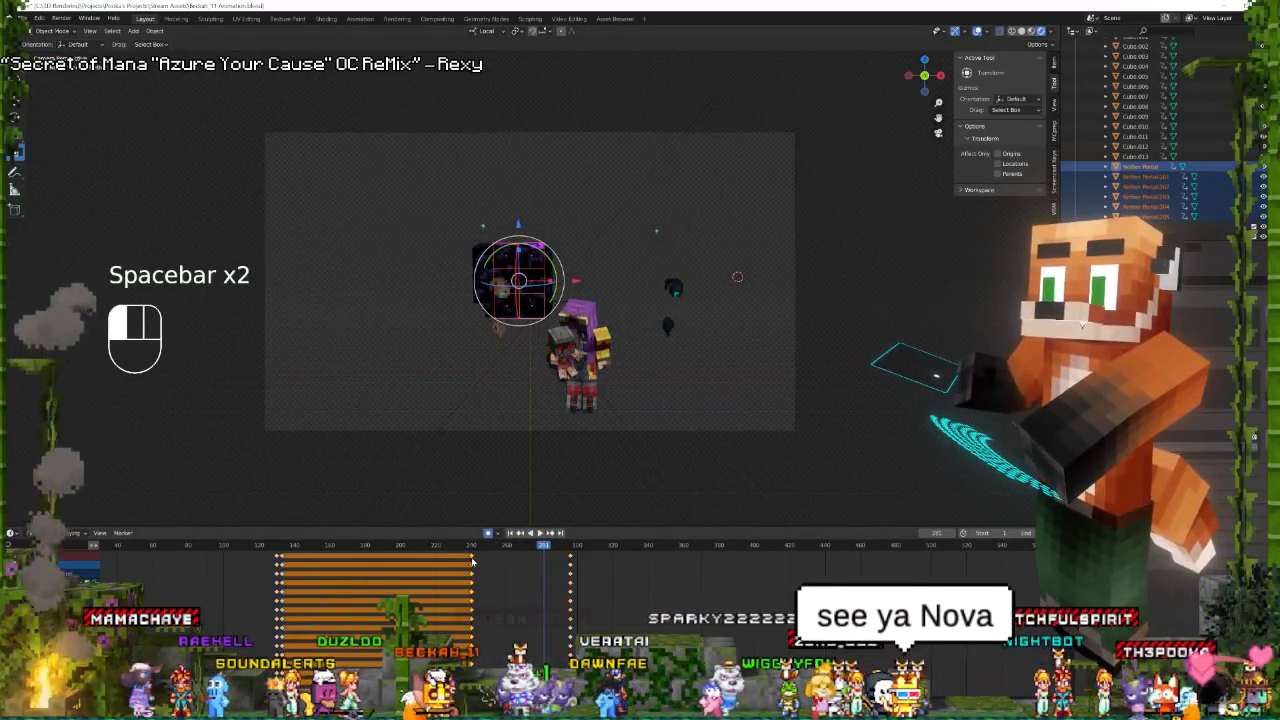
pyautogui.press('t')
pyautogui.click(271, 588)
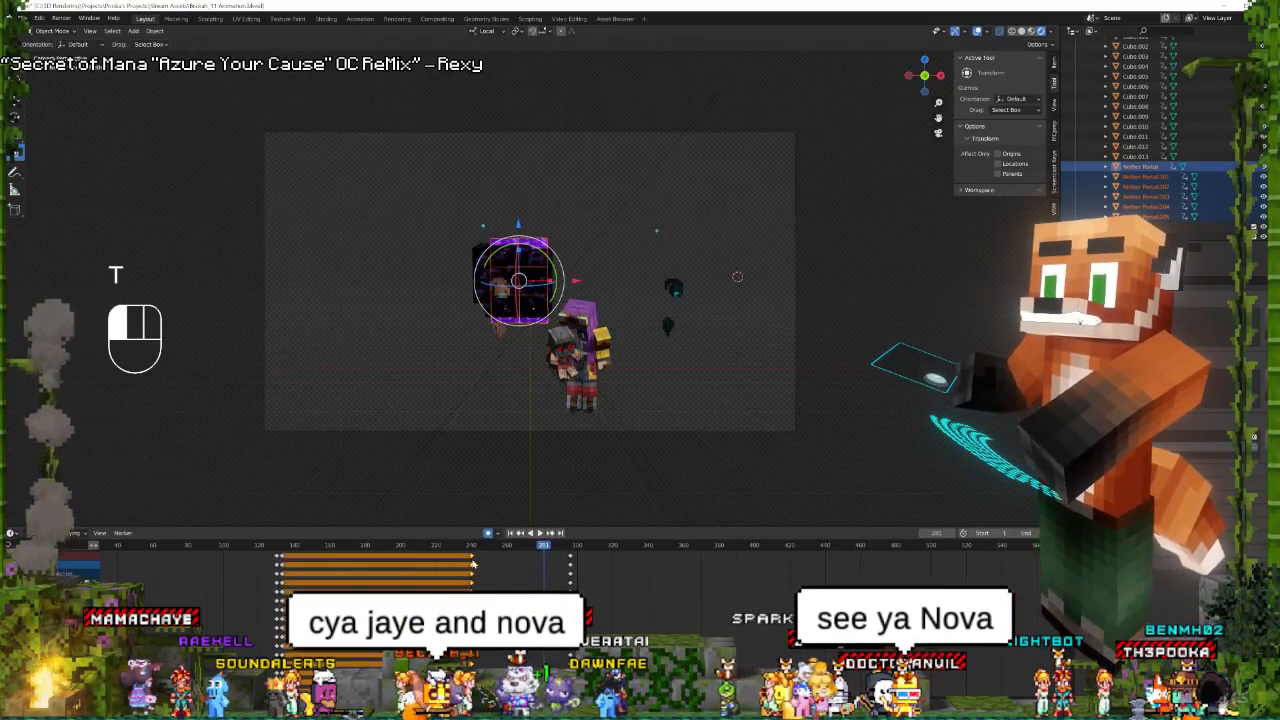
pyautogui.press('space')
pyautogui.press('space')
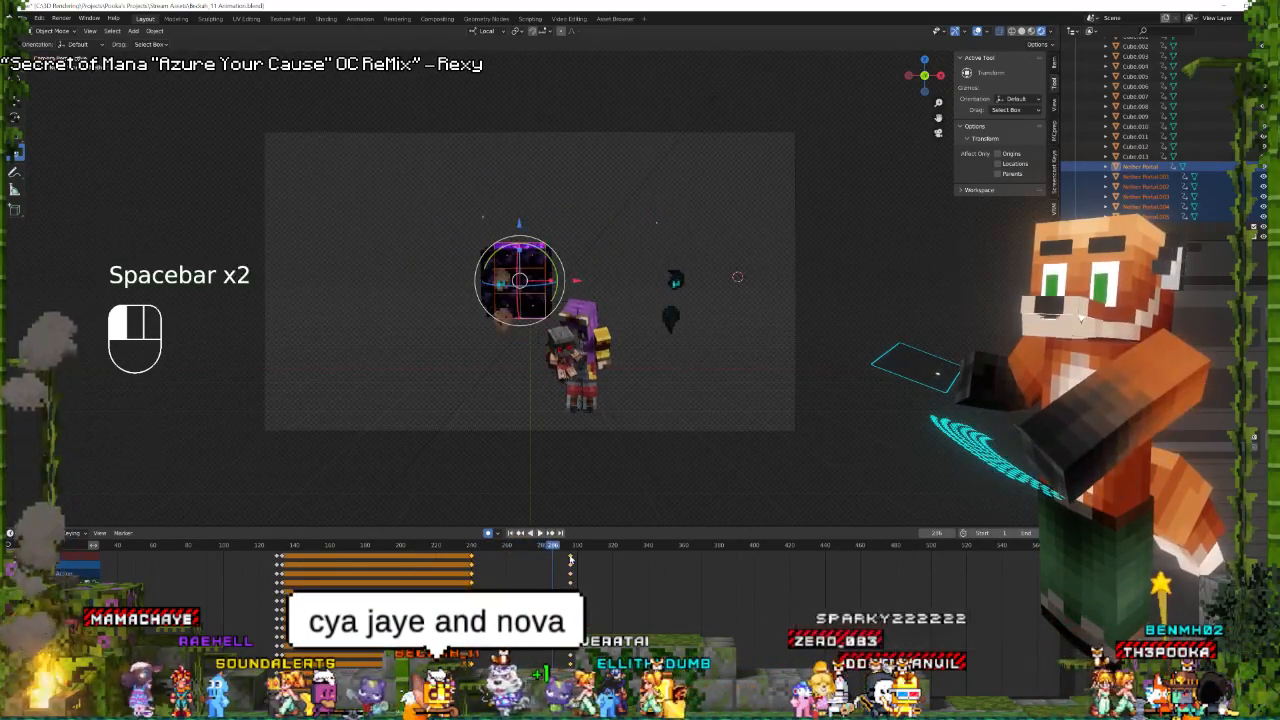
# Move the portal pieces' final shrink keyframes earlier to about frame 270, checking the timing in playback.
pyautogui.press('g')
pyautogui.click(528, 580)
pyautogui.click(480, 574)
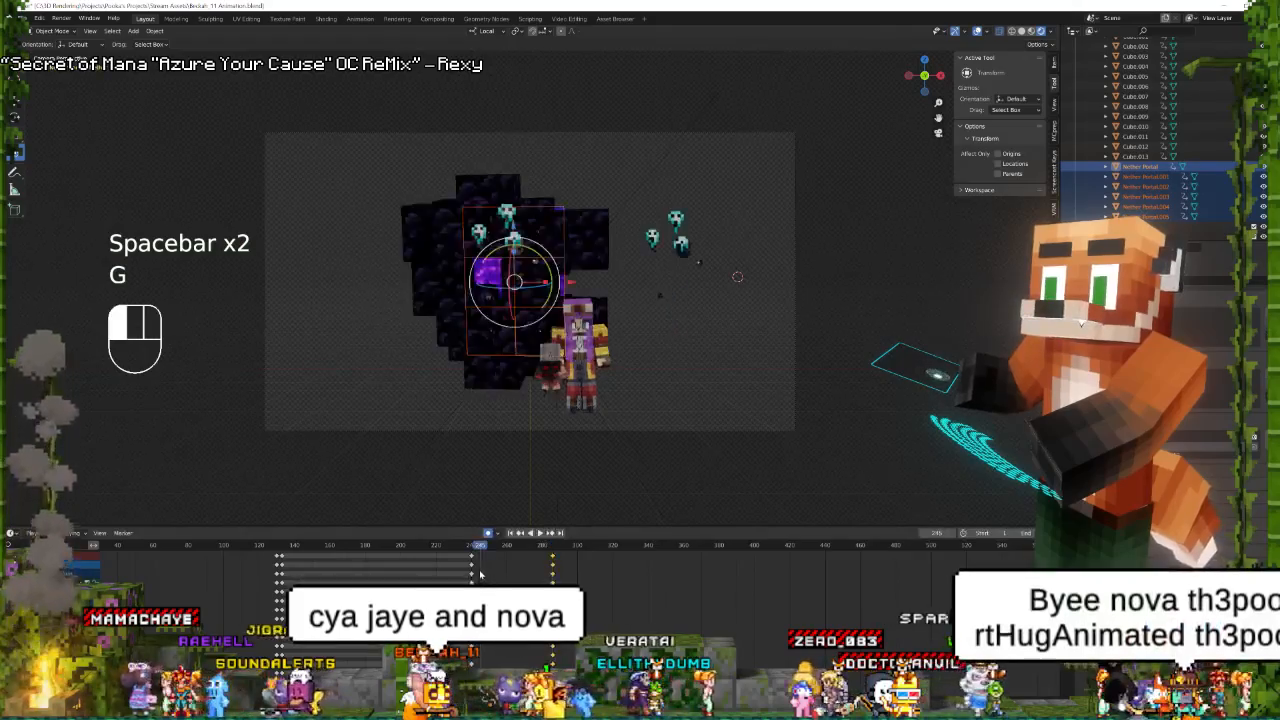
pyautogui.press('space')
pyautogui.click(469, 574)
pyautogui.press('space')
pyautogui.press('space')
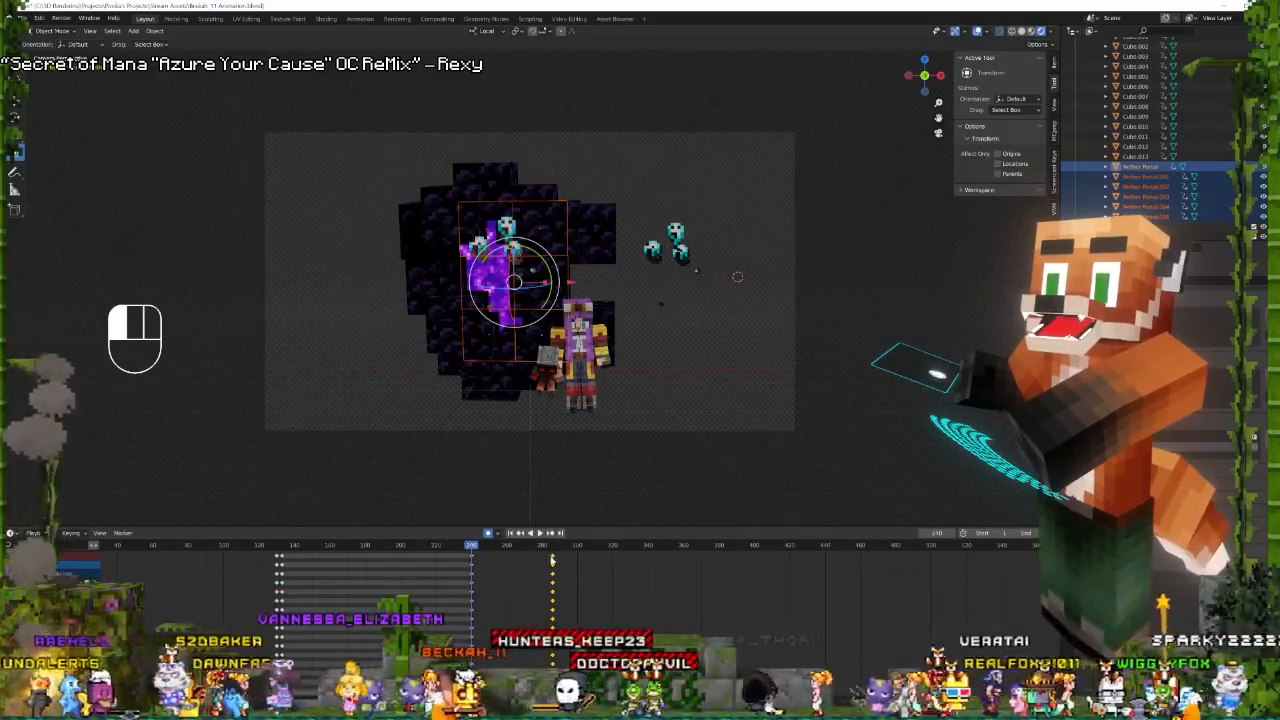
pyautogui.press('g')
pyautogui.moveTo(472, 569); pyautogui.dragTo(514, 571)
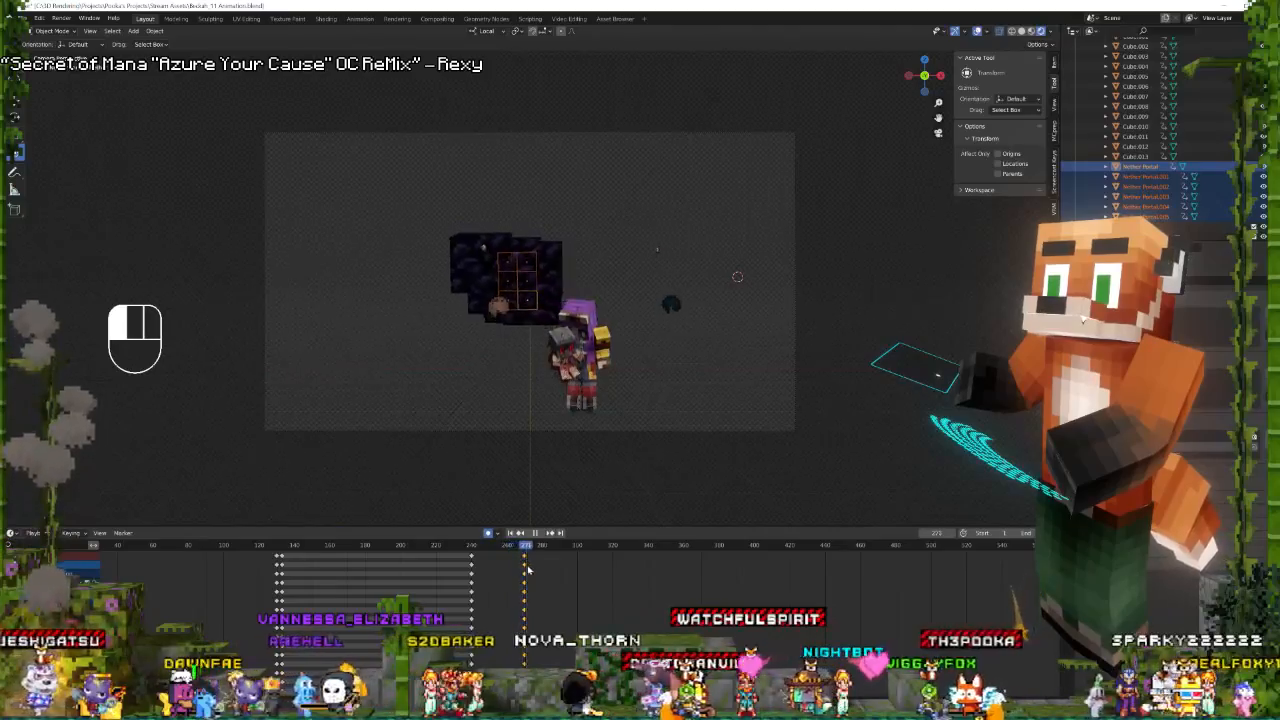
pyautogui.click(540, 272)
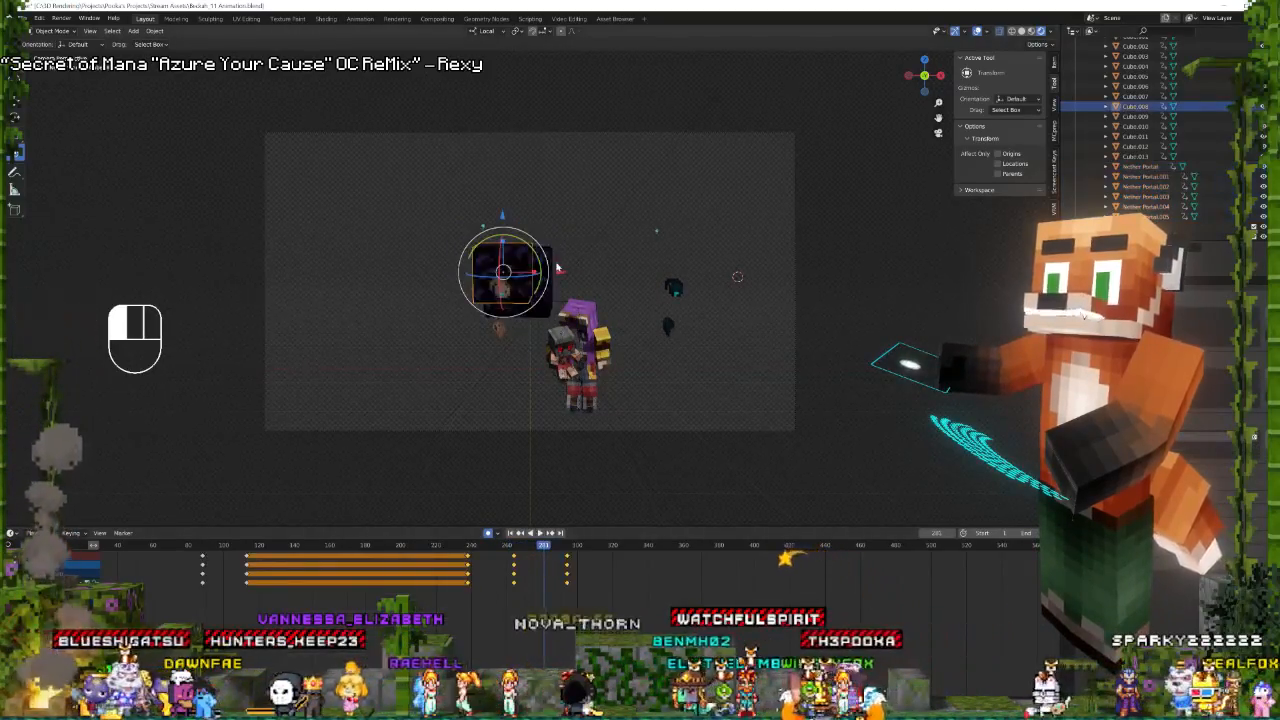
pyautogui.press('c')
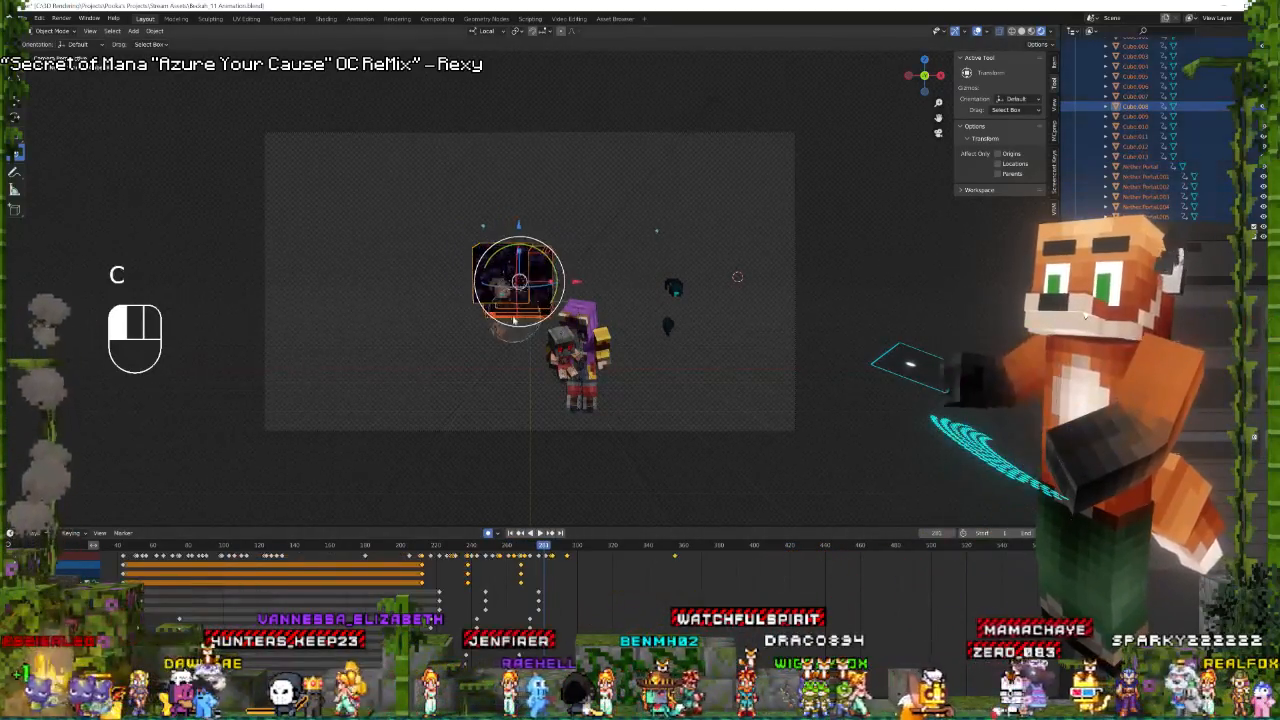
pyautogui.moveTo(514, 277); pyautogui.dragTo(517, 281)
pyautogui.rightClick(533, 275)
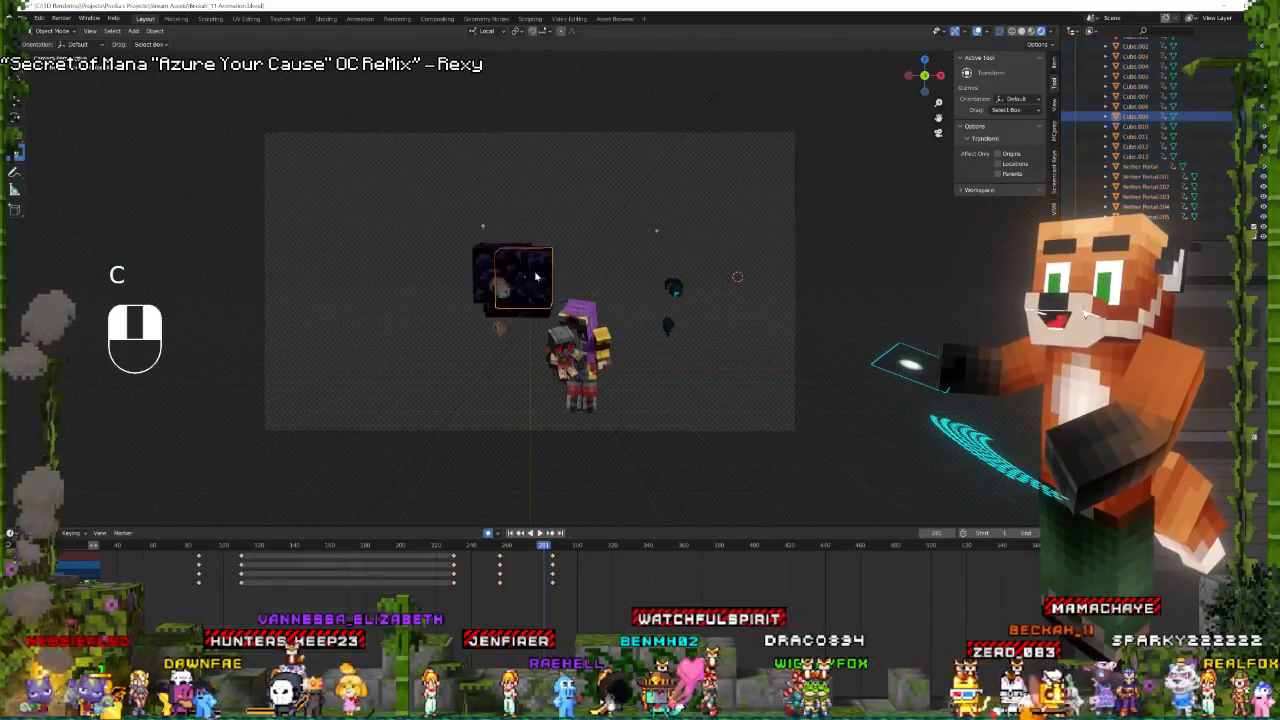
# Select all the obsidian cubes, insert scale keyframes at frame 265, and scale them down to almost nothing at frame 309.
pyautogui.scroll(1, 1142, 122)
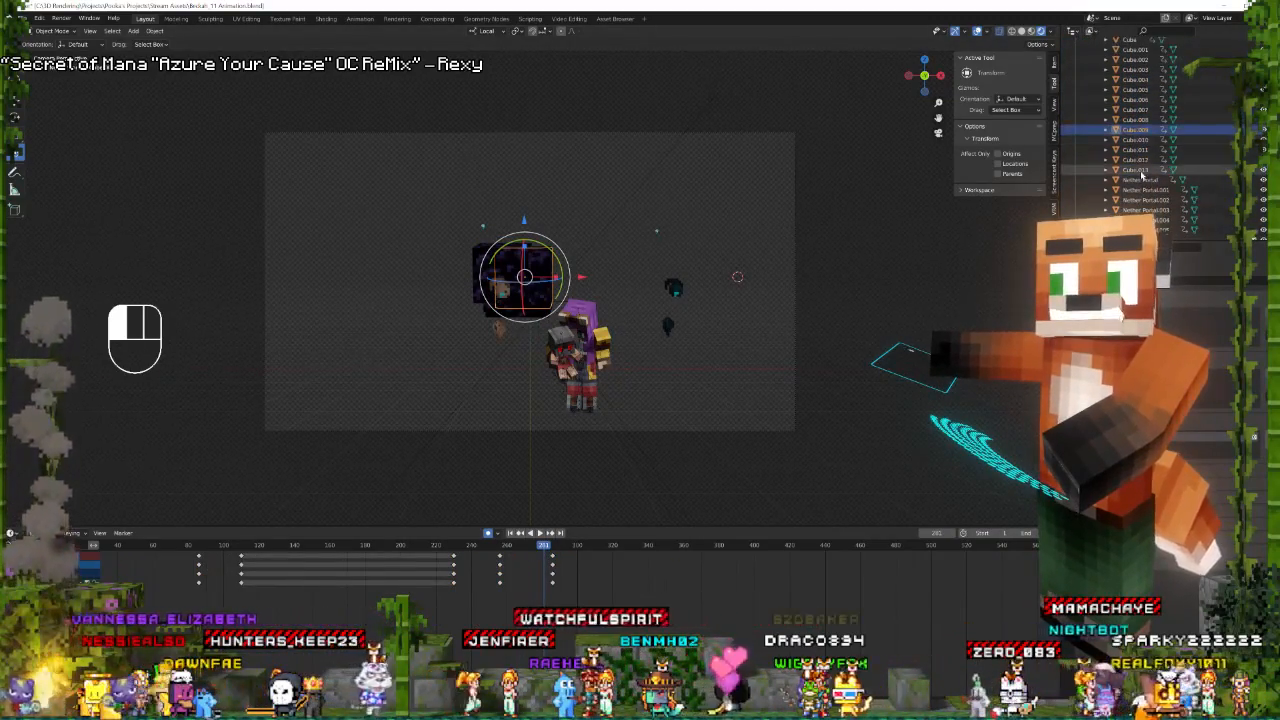
pyautogui.scroll(3, 1140, 140)
pyautogui.keyDown('shift'); pyautogui.click(1128, 117); pyautogui.keyUp('shift')
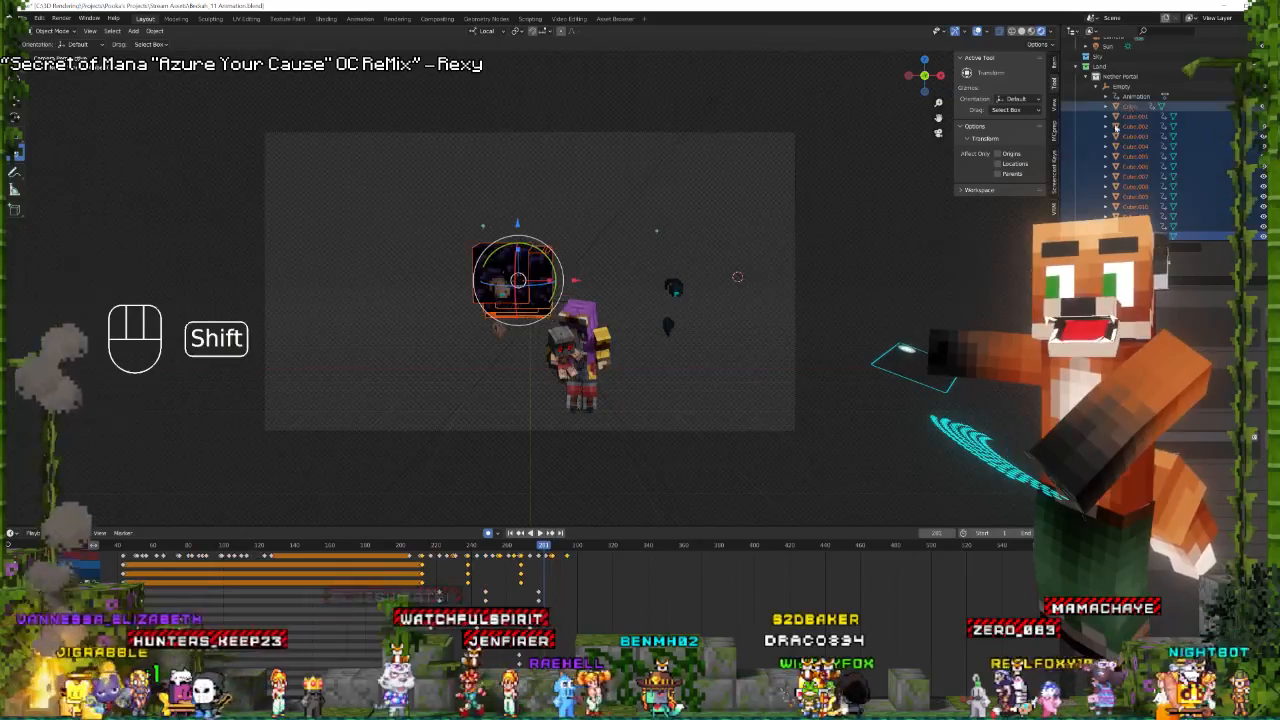
pyautogui.press('space')
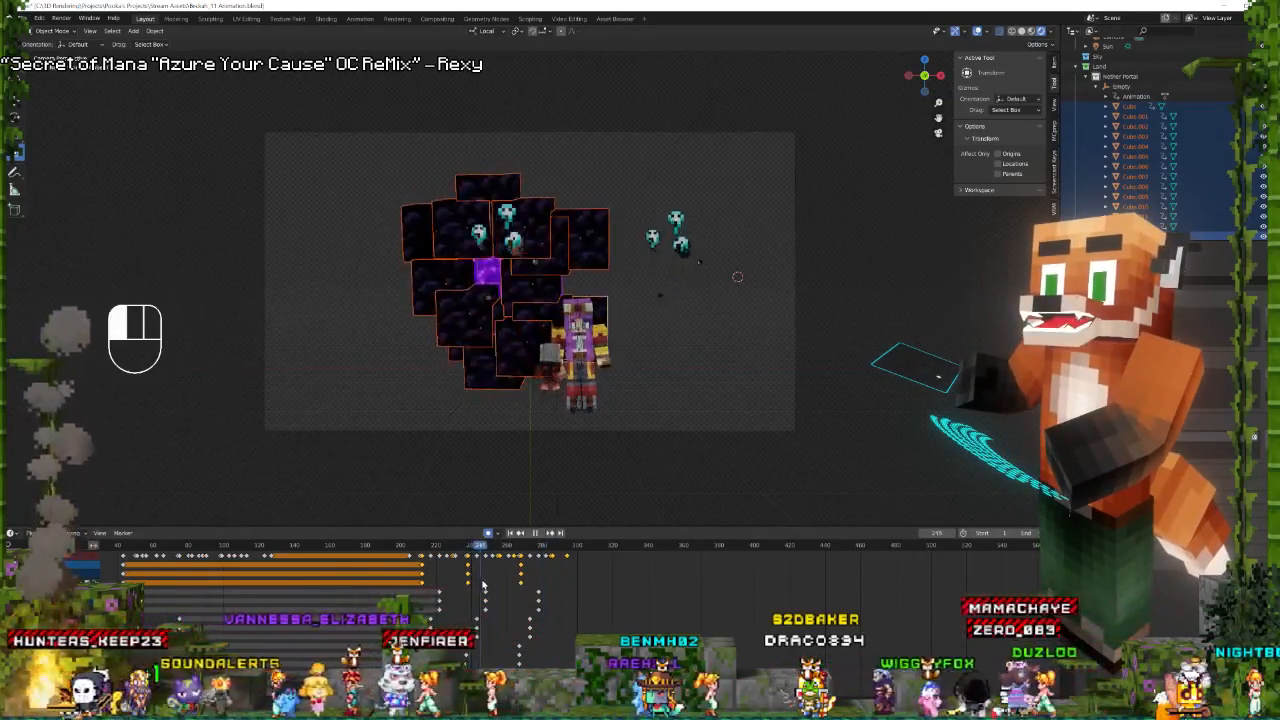
pyautogui.click(503, 580)
pyautogui.moveTo(503, 580); pyautogui.dragTo(517, 579)
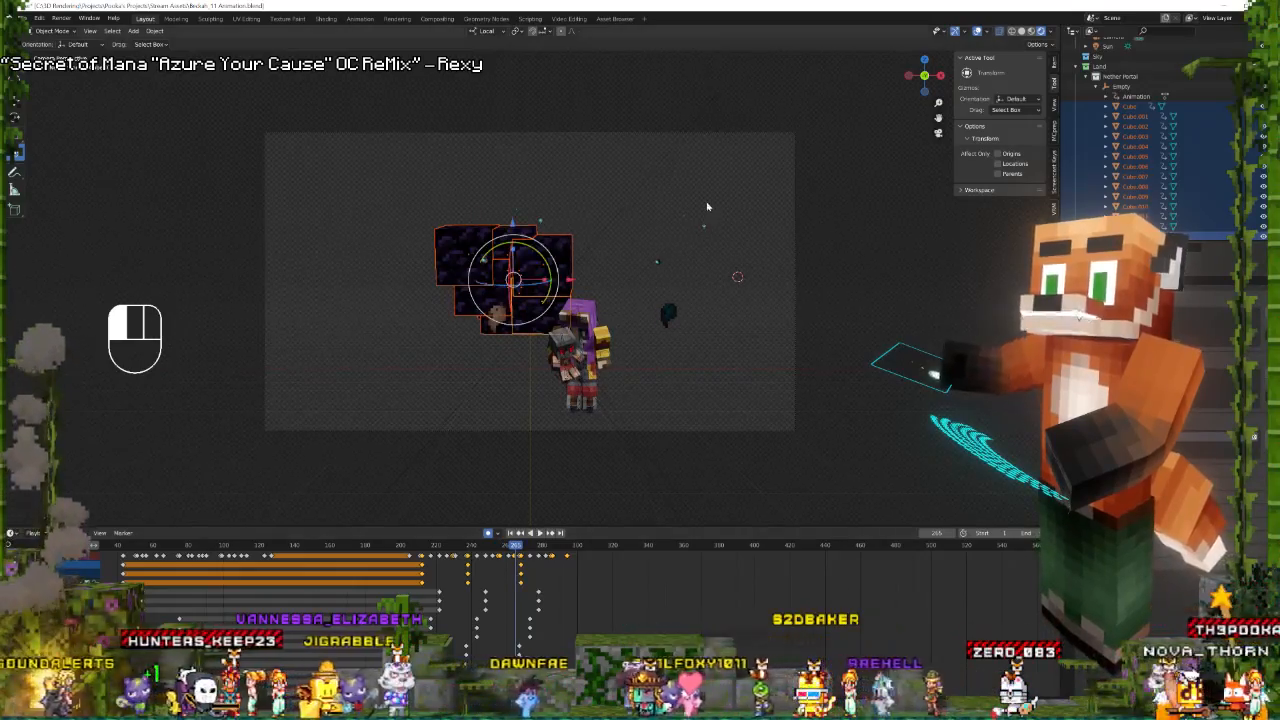
pyautogui.press('i')
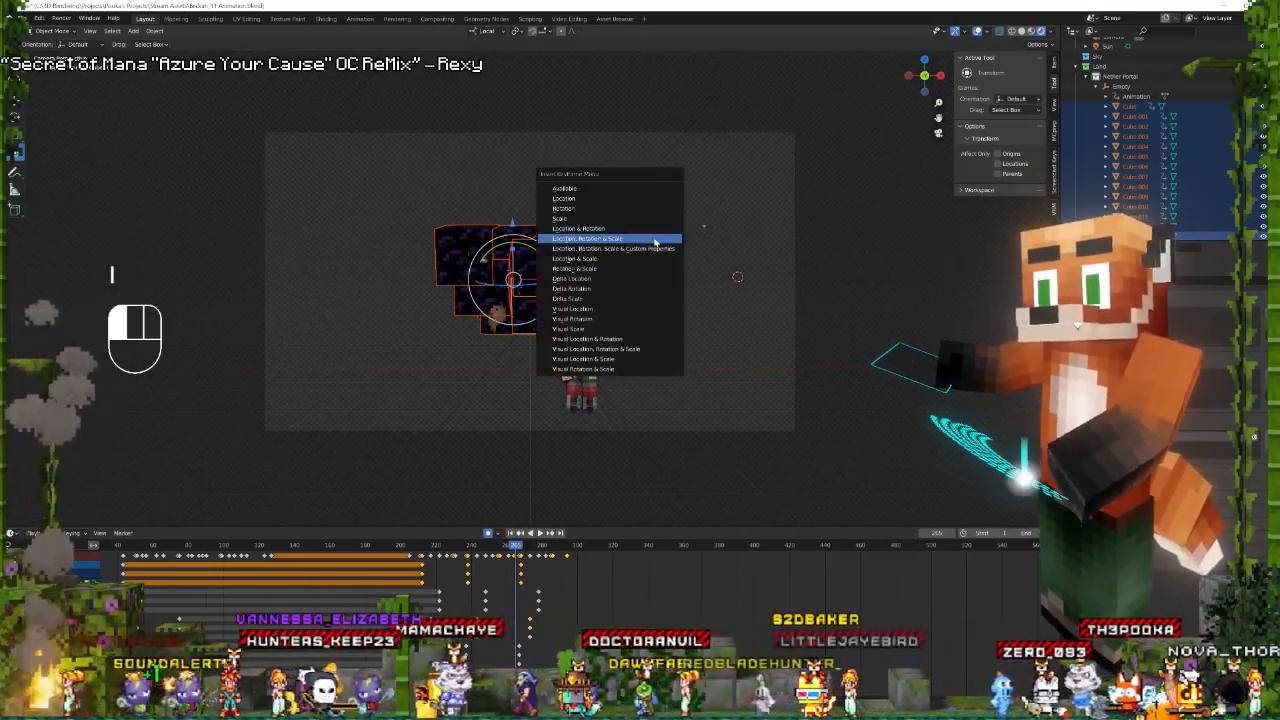
pyautogui.click(631, 219)
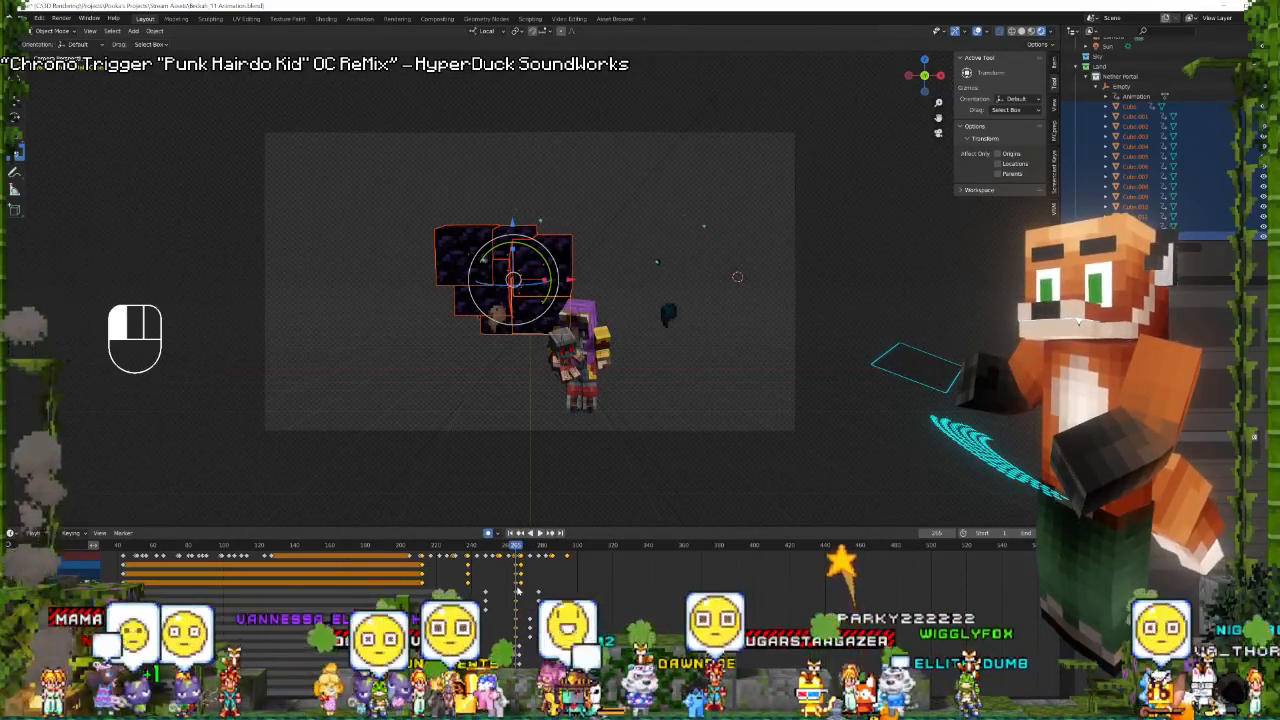
pyautogui.press('space')
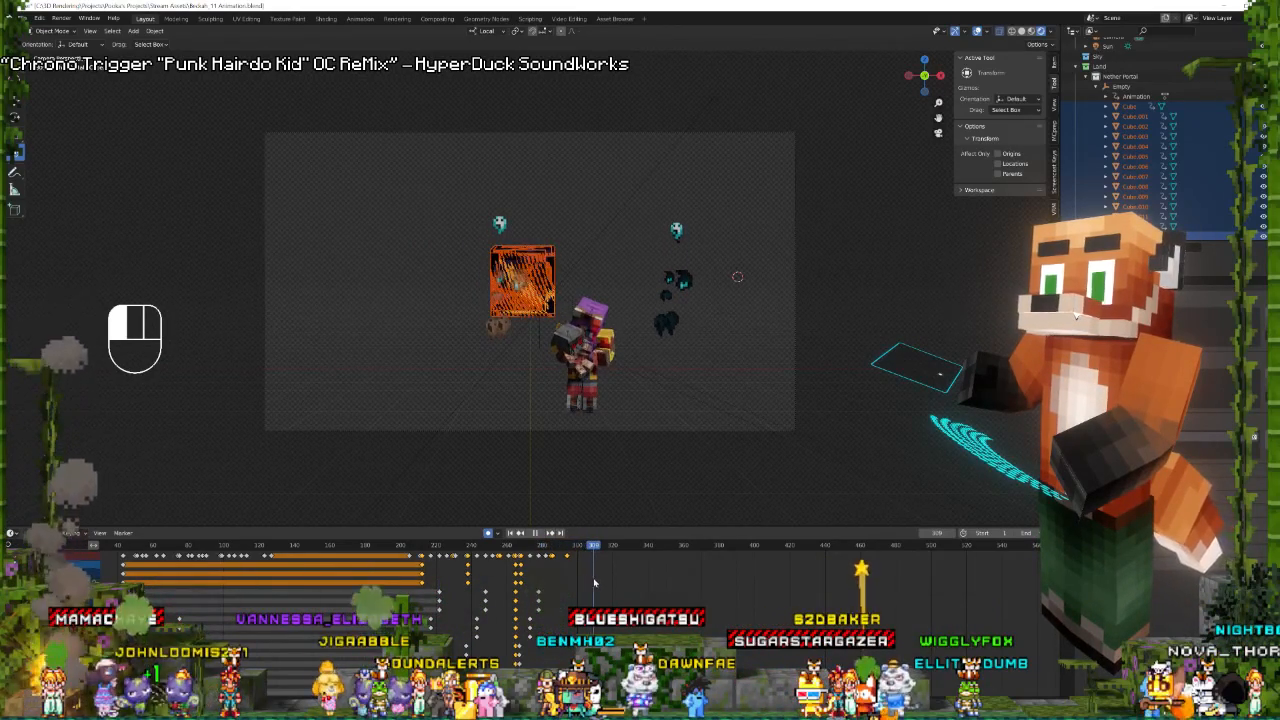
pyautogui.press('s')
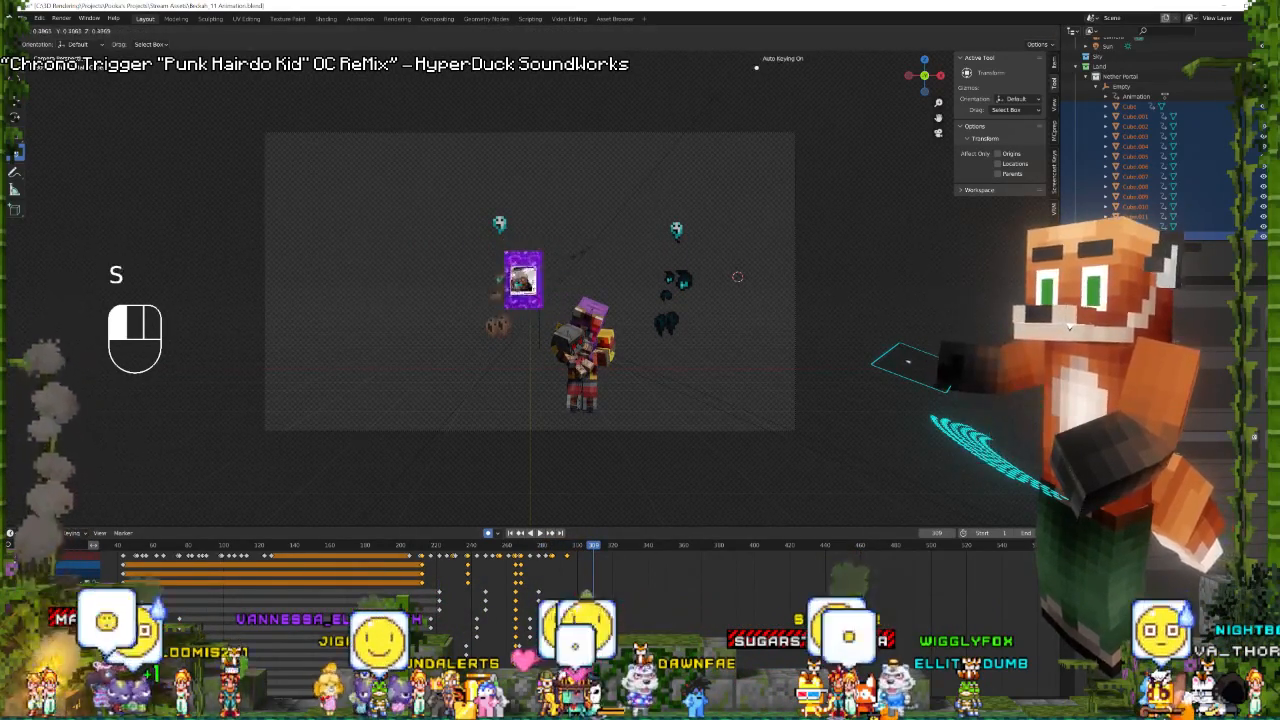
# Select the six purple portal pieces and scale them down until they vanish at frame 309.
pyautogui.click(533, 262)
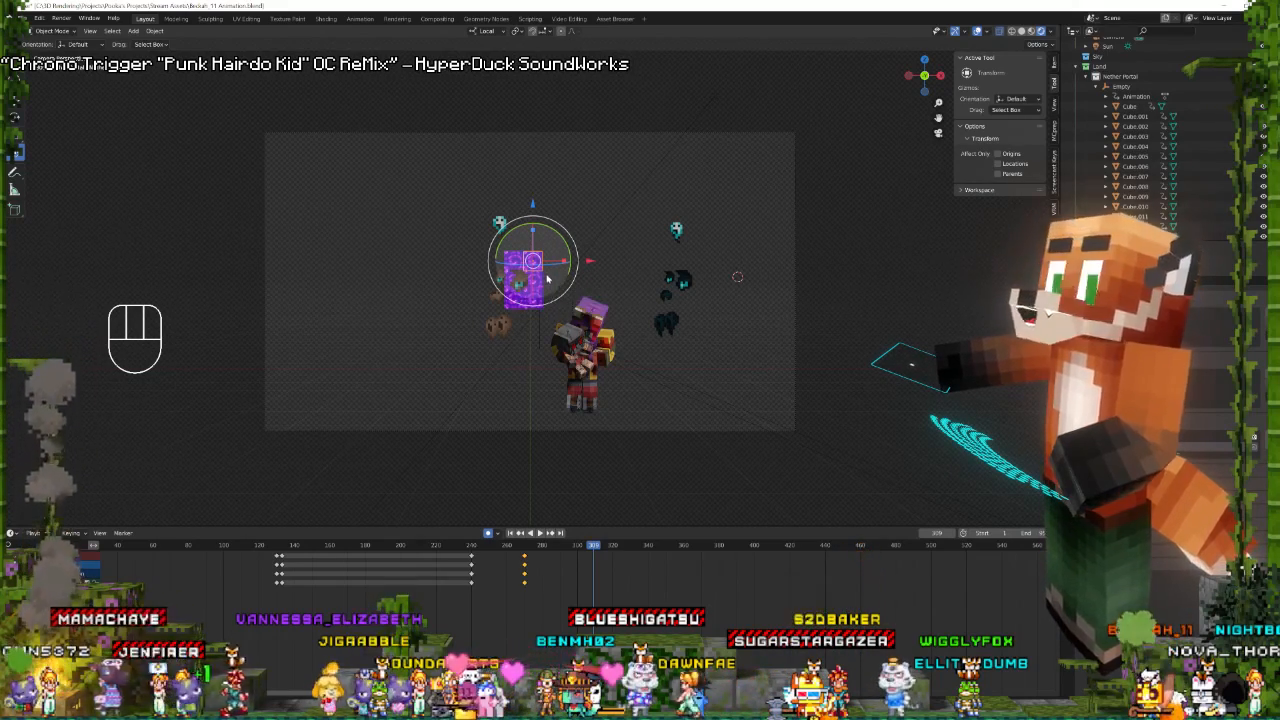
pyautogui.keyDown('shift'); pyautogui.click(538, 281); pyautogui.keyUp('shift')
pyautogui.keyDown('shift'); pyautogui.click(533, 300); pyautogui.keyUp('shift')
pyautogui.keyDown('shift'); pyautogui.click(514, 302); pyautogui.keyUp('shift')
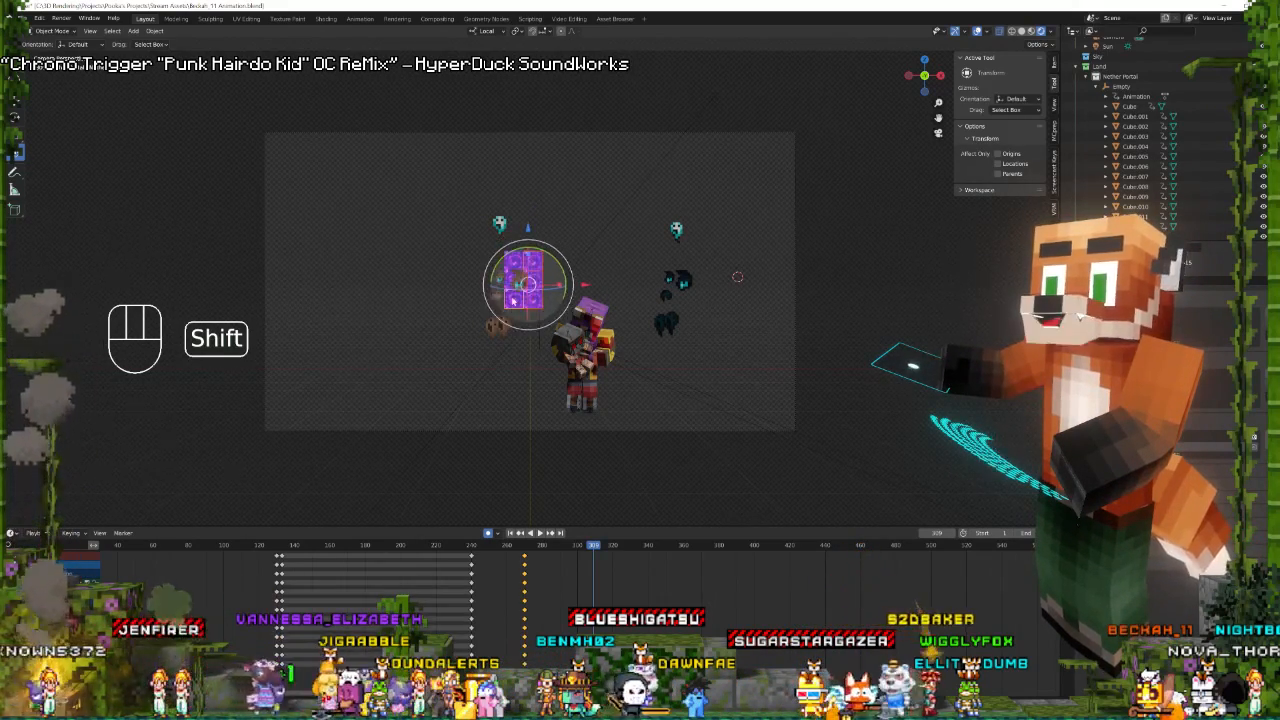
pyautogui.keyDown('shift'); pyautogui.click(508, 284); pyautogui.keyUp('shift')
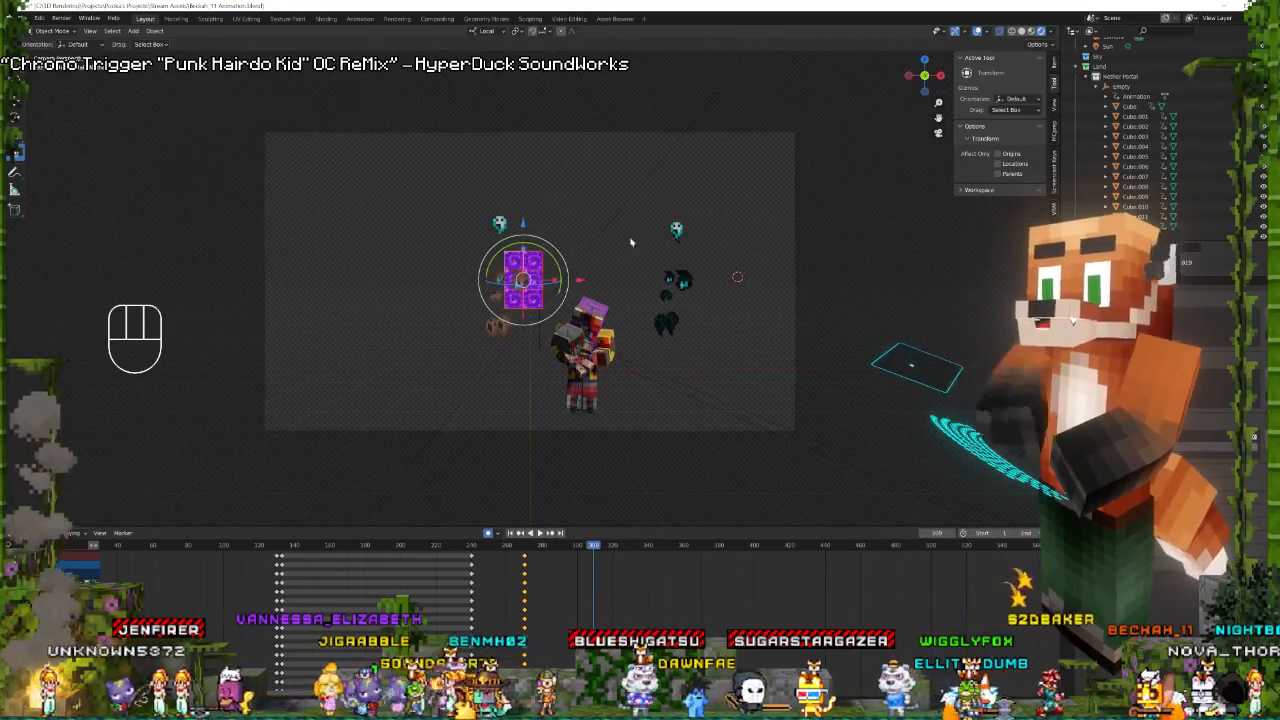
pyautogui.press('s')
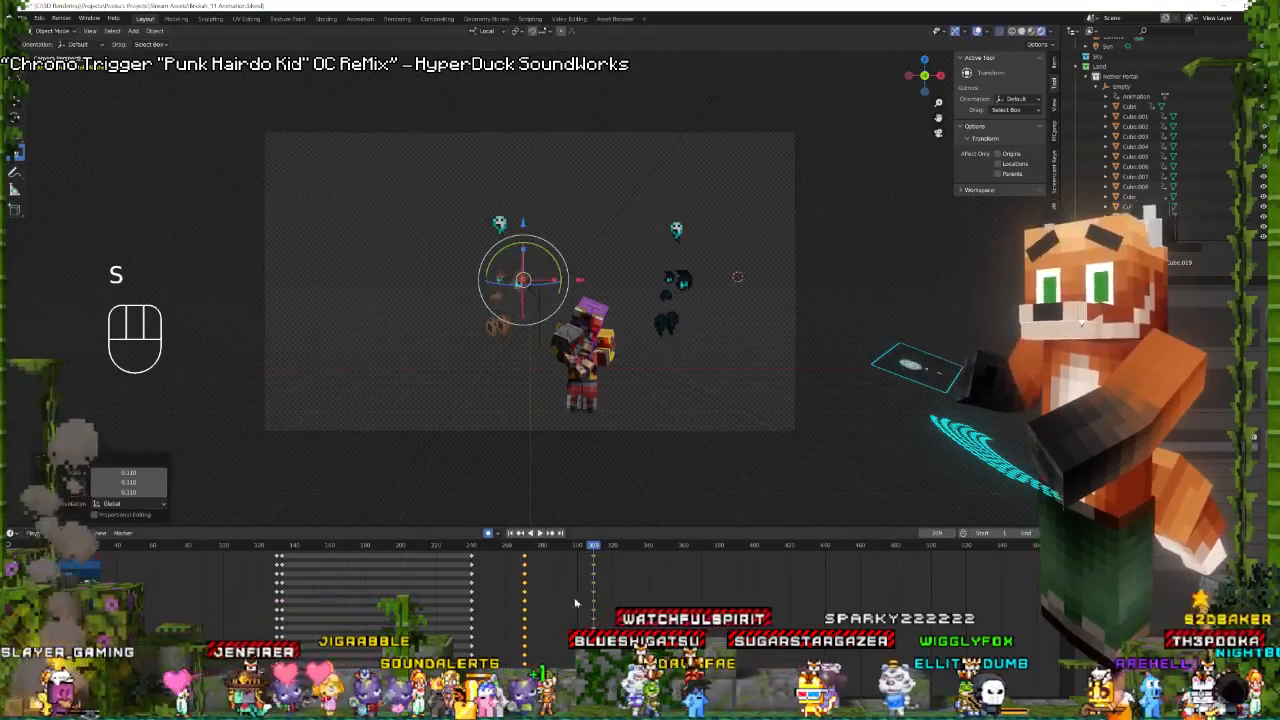
# Replay the portal pieces' shrinking and insert a keyframe on the portal's Empty at frame 306.
pyautogui.click(468, 582)
pyautogui.press('space')
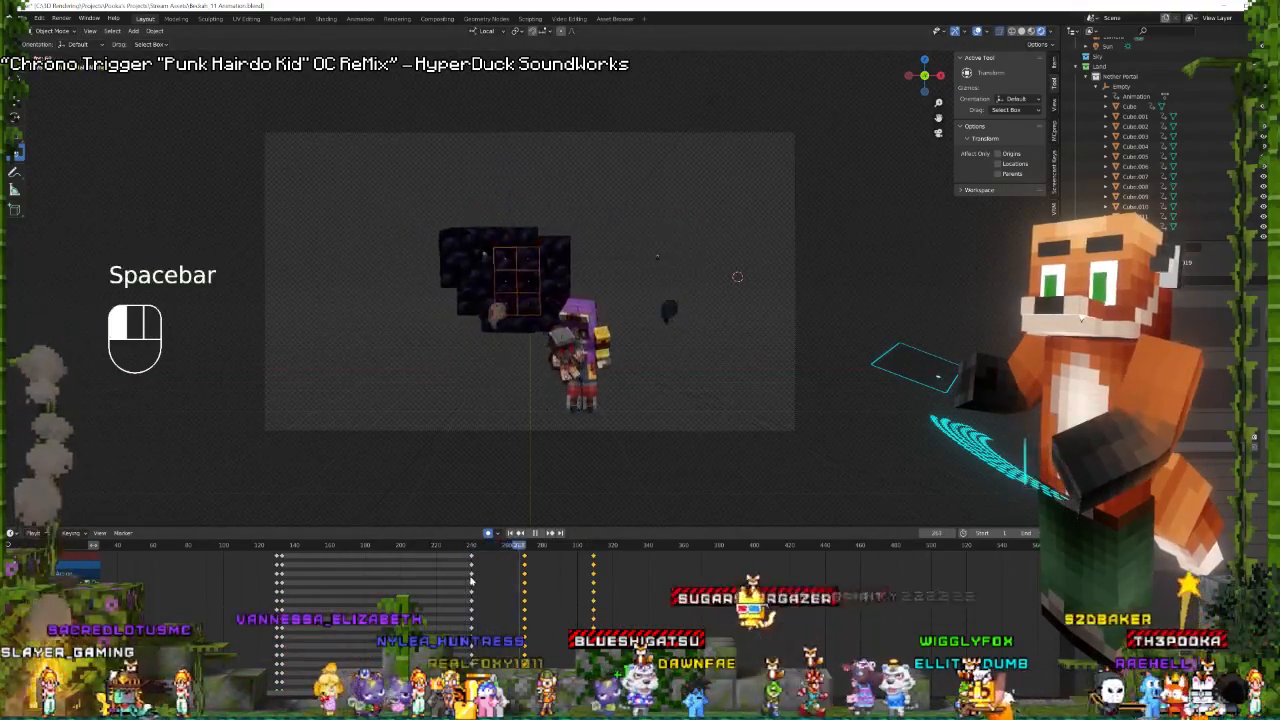
pyautogui.press('space')
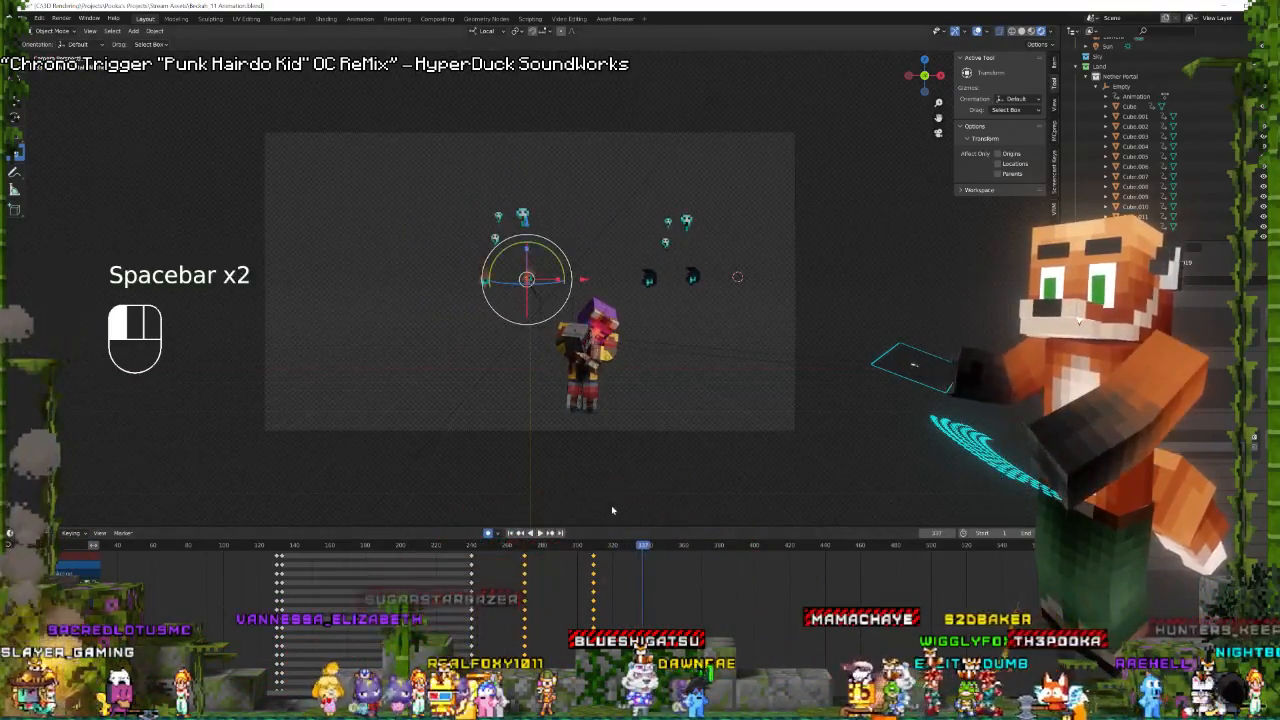
pyautogui.click(1120, 86)
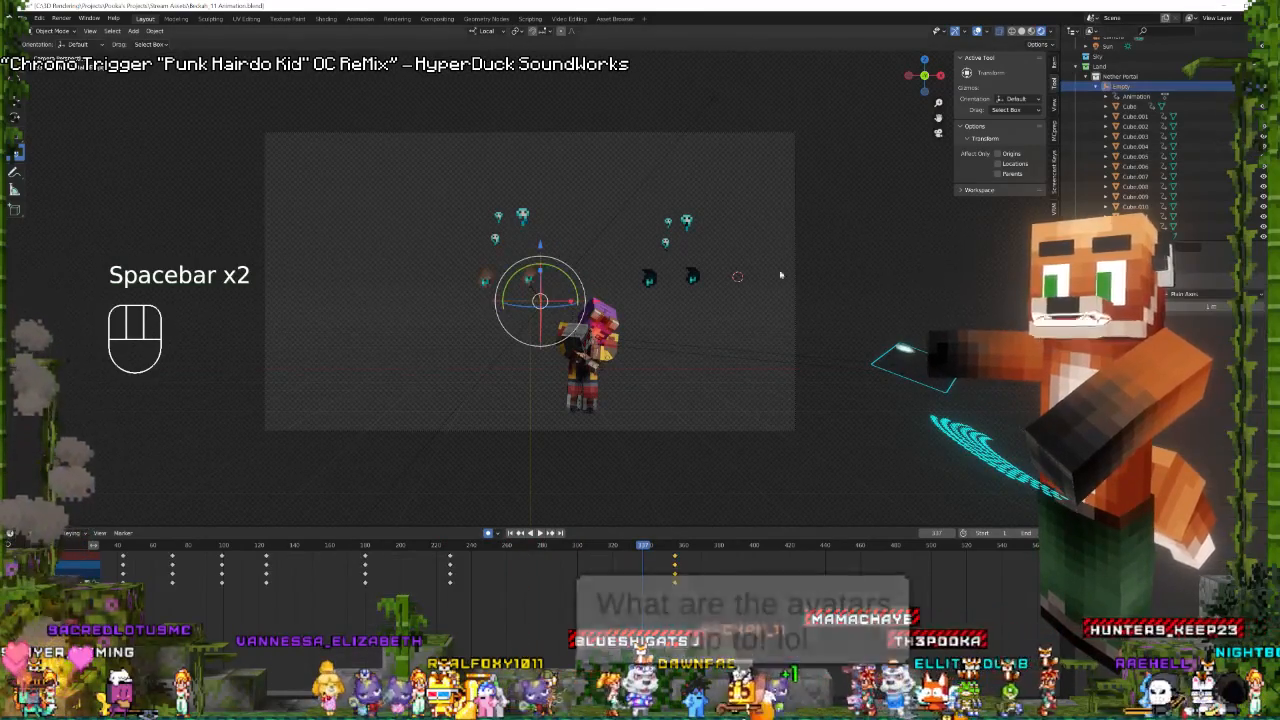
pyautogui.moveTo(637, 547); pyautogui.dragTo(588, 560)
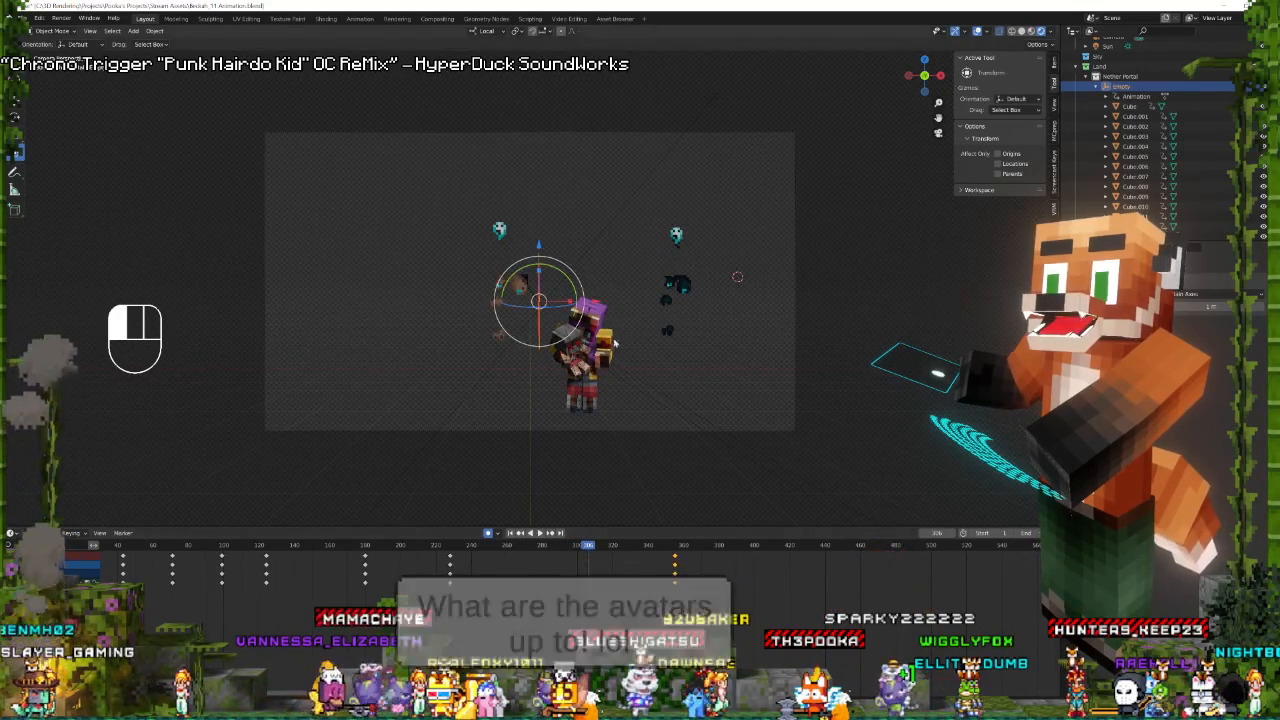
pyautogui.press('i')
pyautogui.click(613, 287)
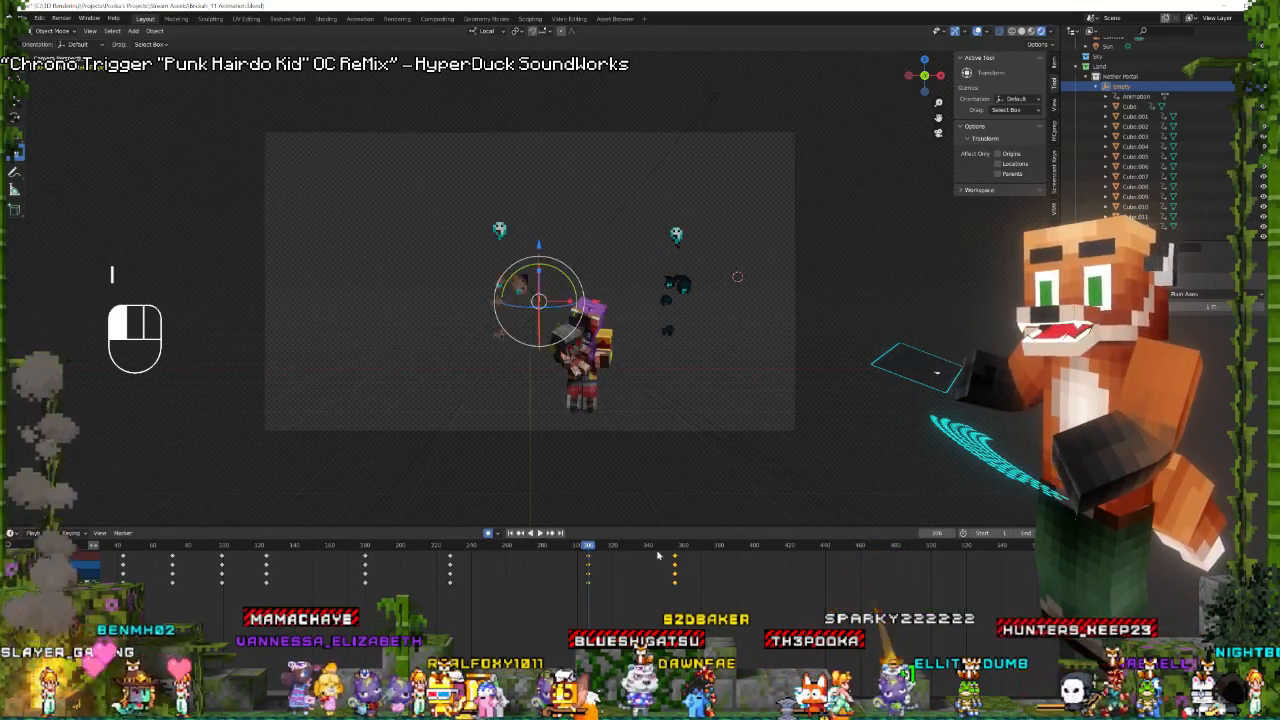
# Scale the portal's Empty down to zero at frame 316.
pyautogui.press('Delete')
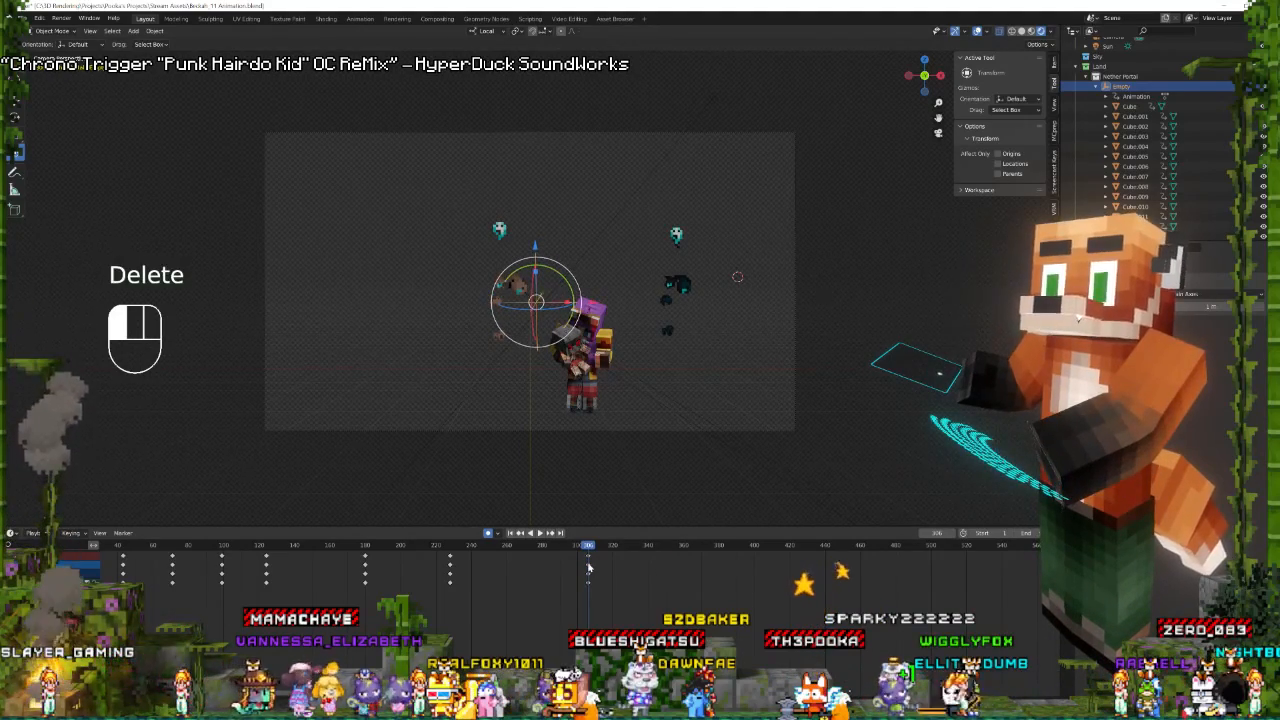
pyautogui.hotkey('ctrl', 'z')
pyautogui.press('space')
pyautogui.press('space')
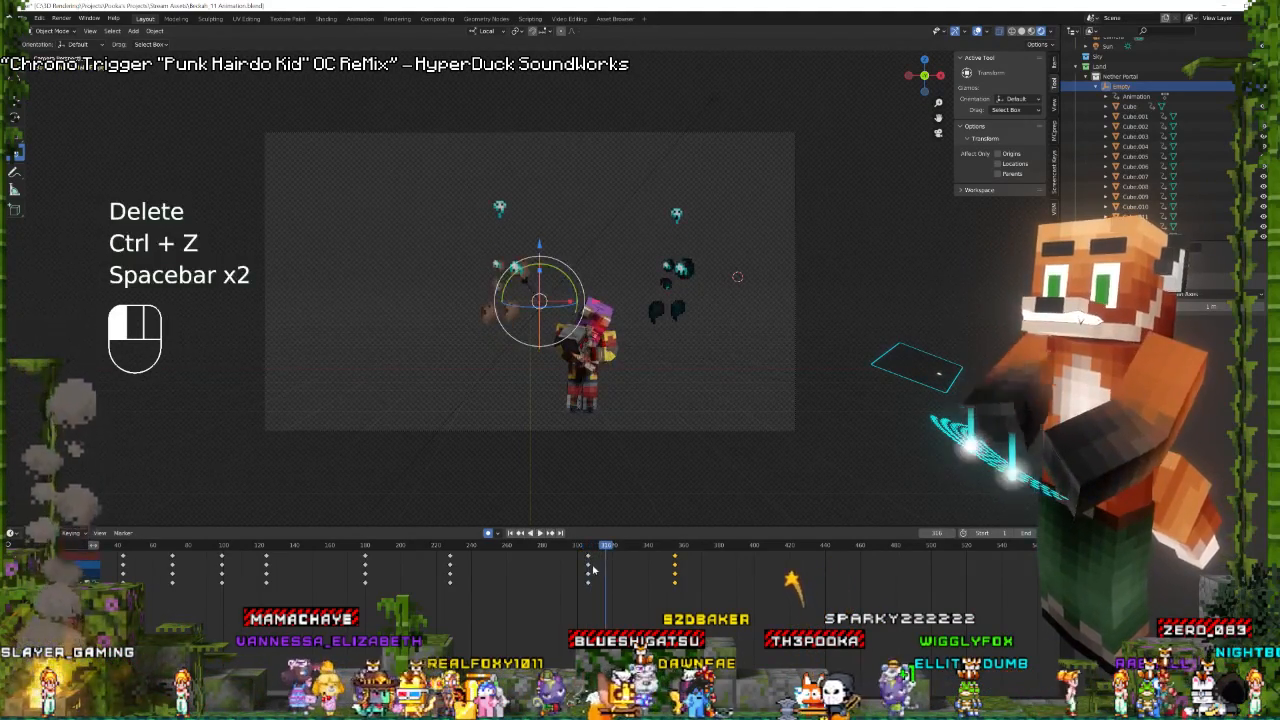
pyautogui.press('s')
pyautogui.click(629, 237)
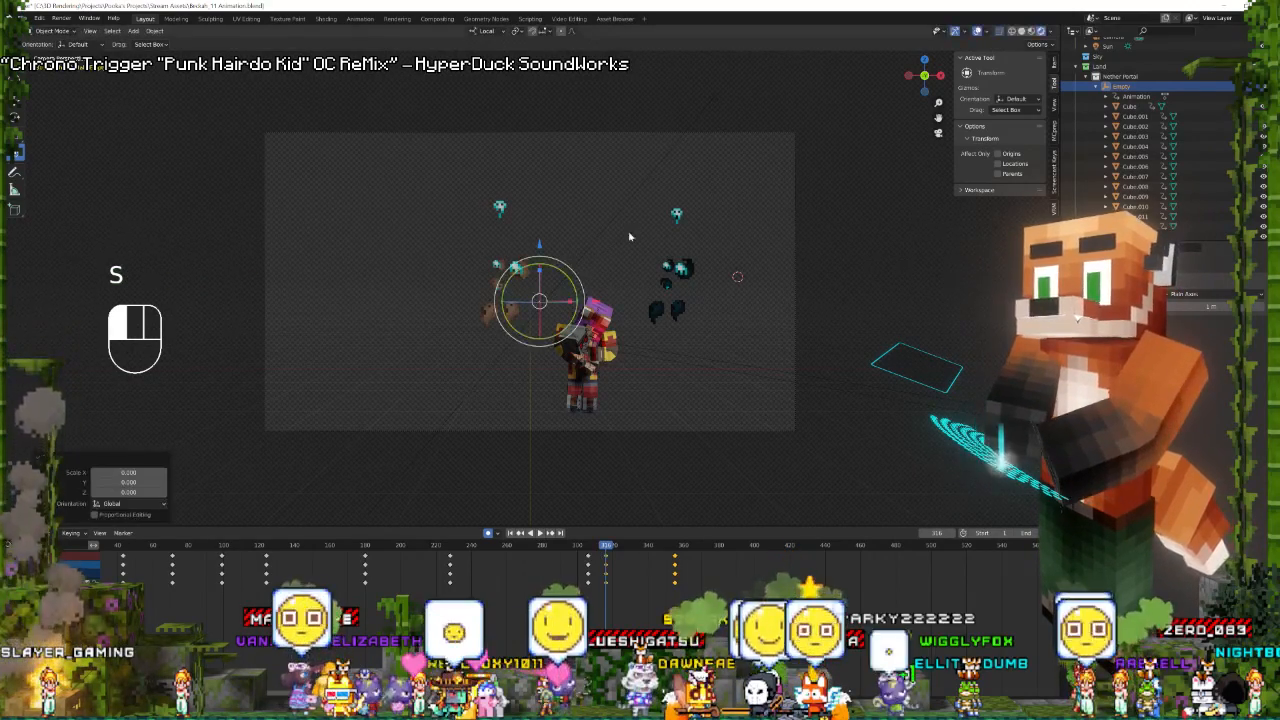
# Delete the Empty's last keyframe near frame 355 and save the file, checking the vanishing in playback.
pyautogui.rightClick(676, 565)
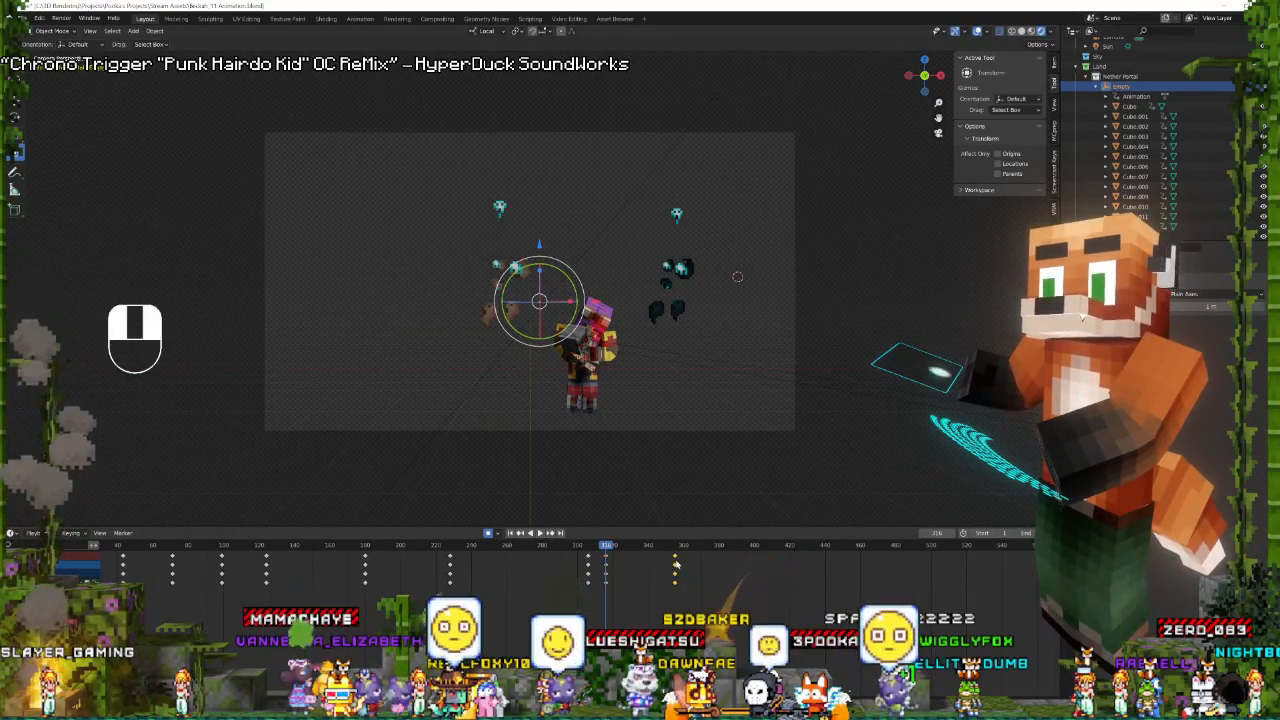
pyautogui.press('Delete')
pyautogui.hotkey('ctrl', 's')
pyautogui.click(555, 578)
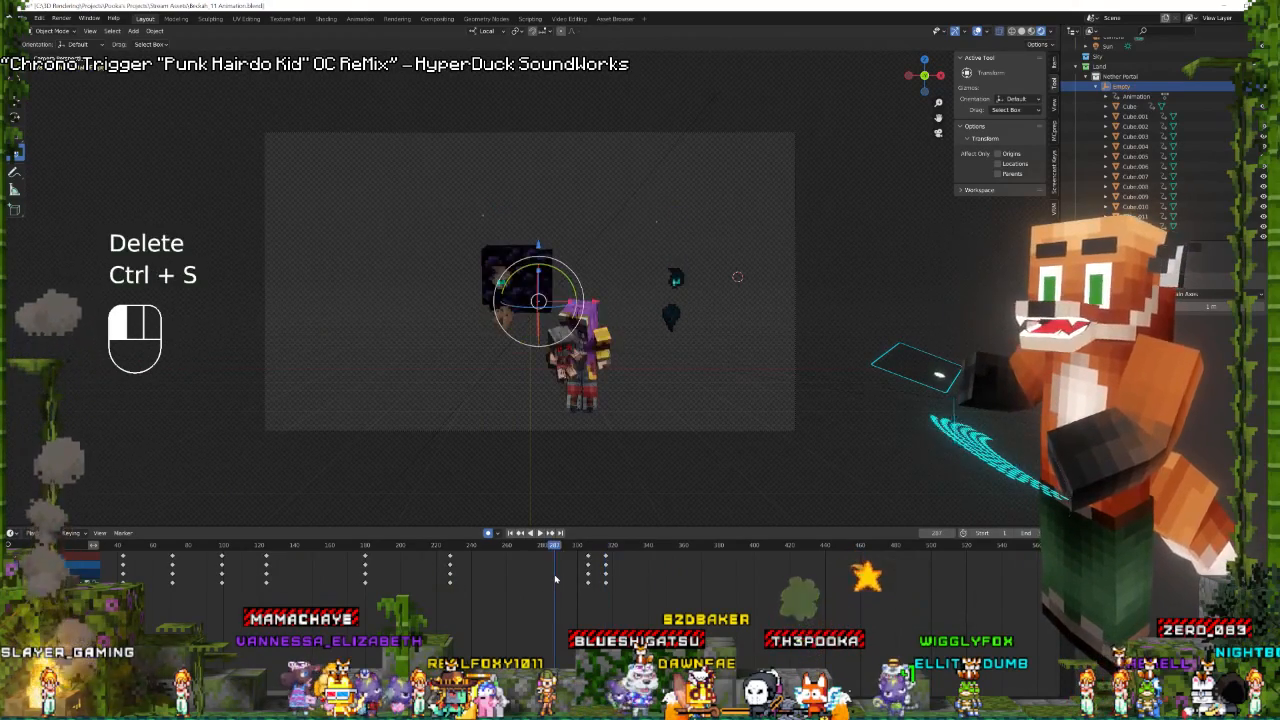
pyautogui.press('space')
pyautogui.press('space')
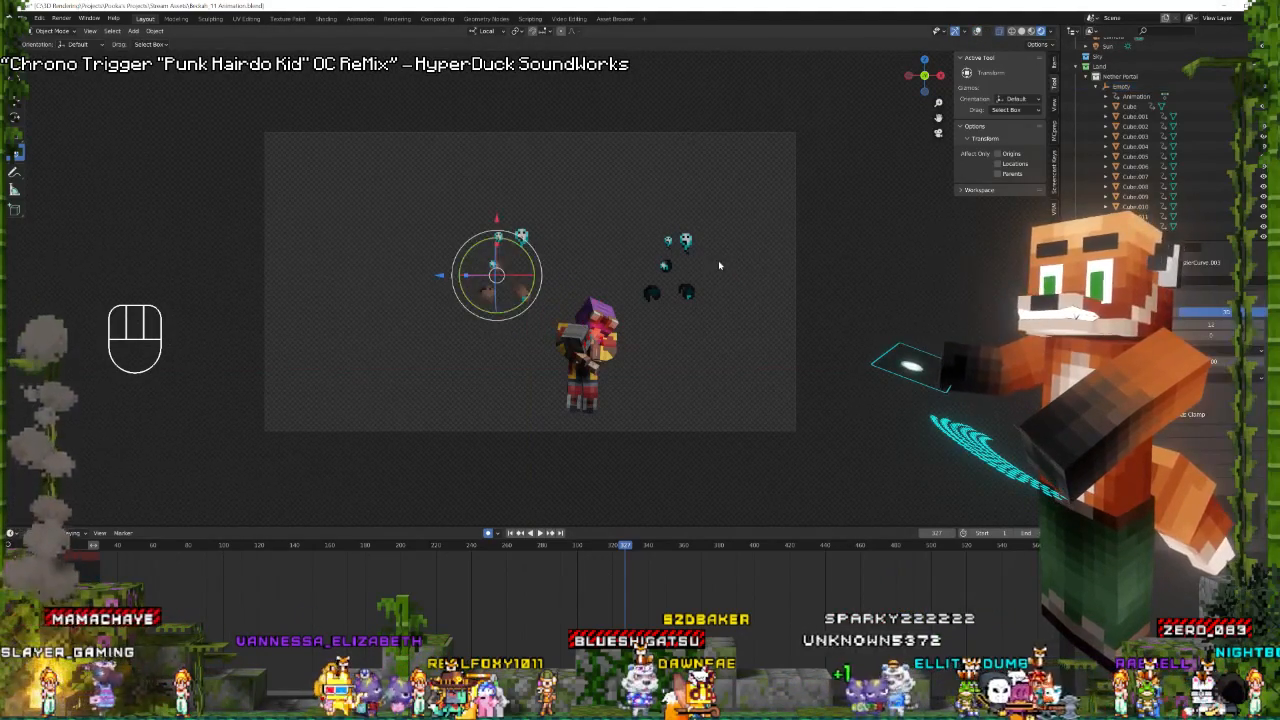
# Move the curve carrying the left group of skulls about 4 m out of the camera frame and delete its keyframe at frame 327.
pyautogui.press('g')
pyautogui.click(600, 463)
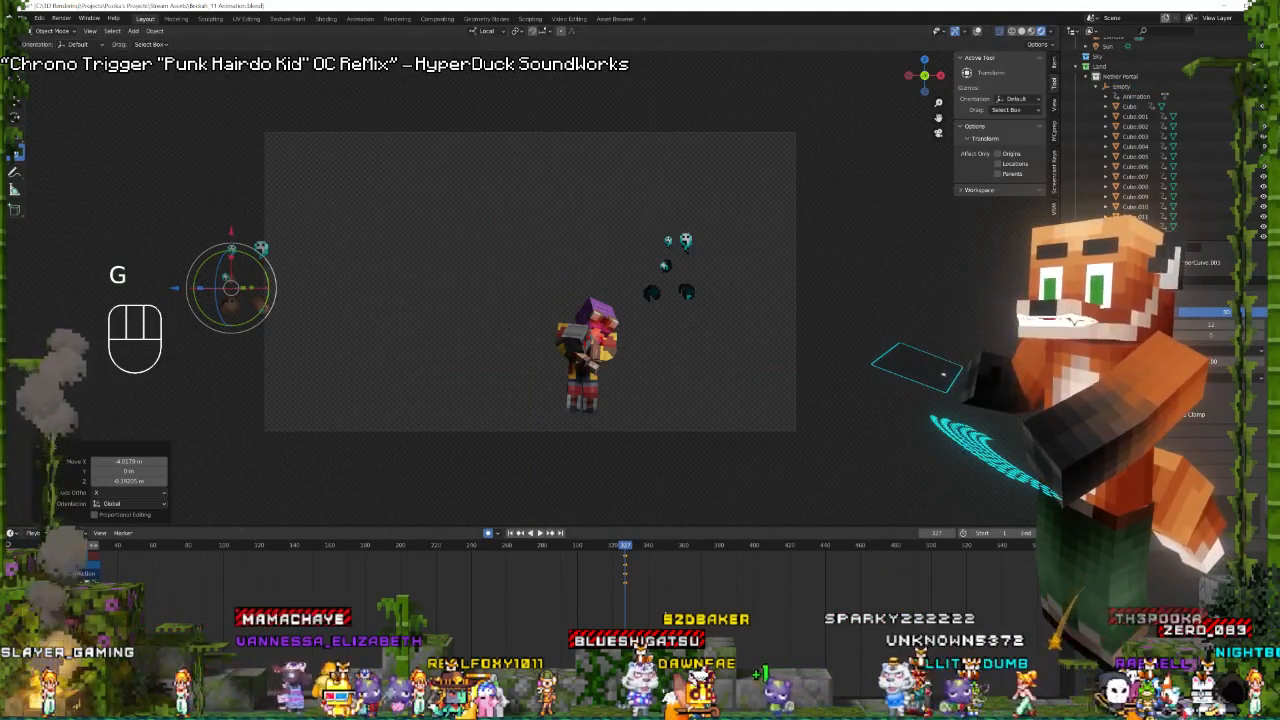
pyautogui.press('Delete')
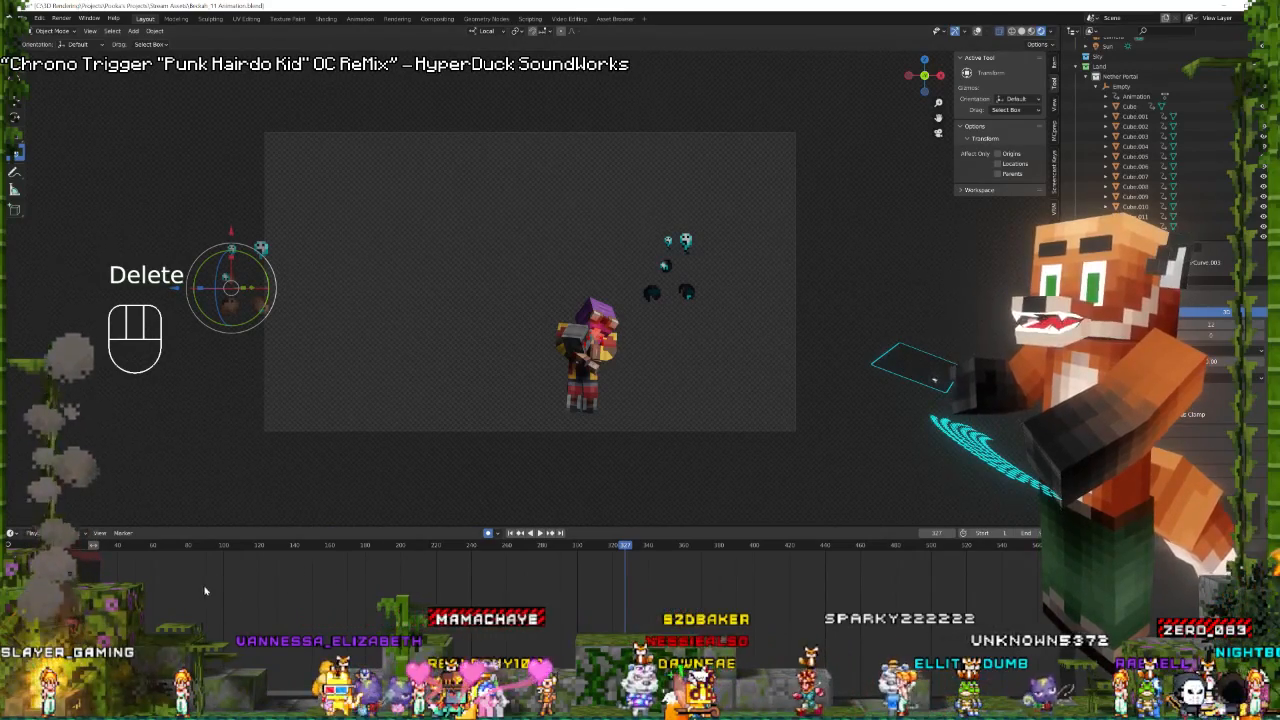
# Play the whole portal animation from frame 0 to review the assembly.
pyautogui.scroll(-5, 330, 590)
pyautogui.click(323, 598)
pyautogui.press('space')
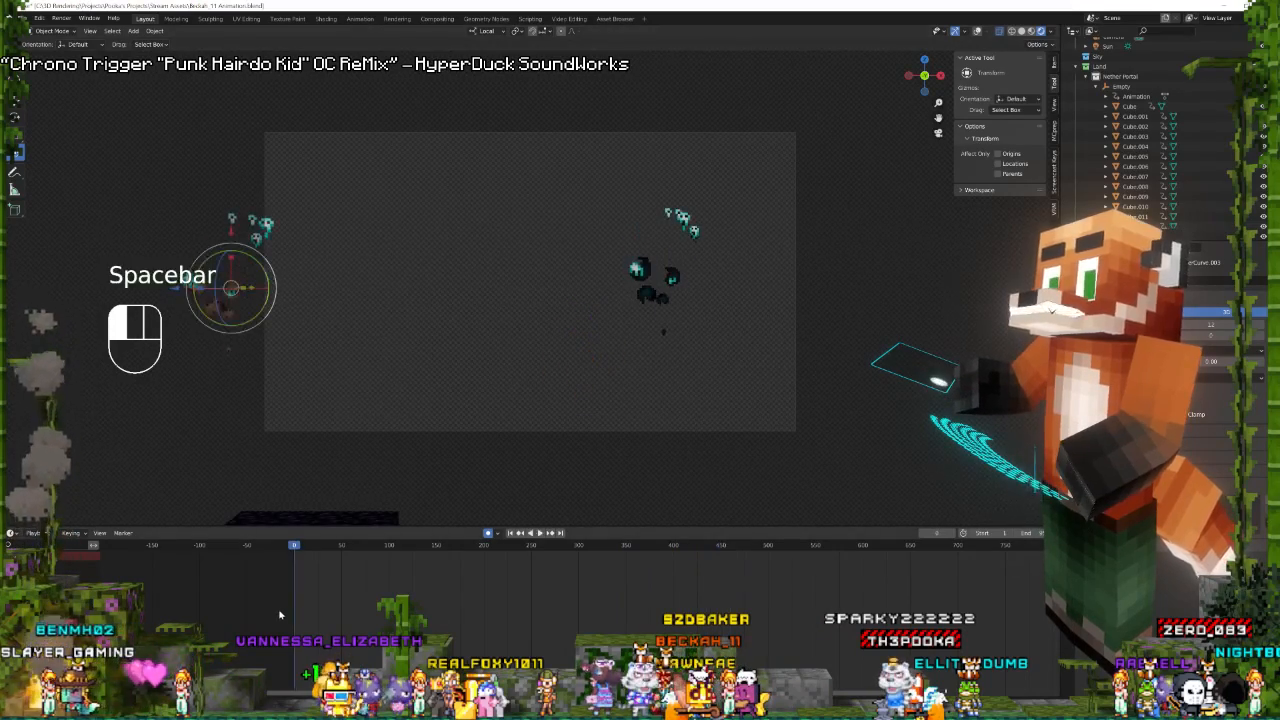
pyautogui.press('space')
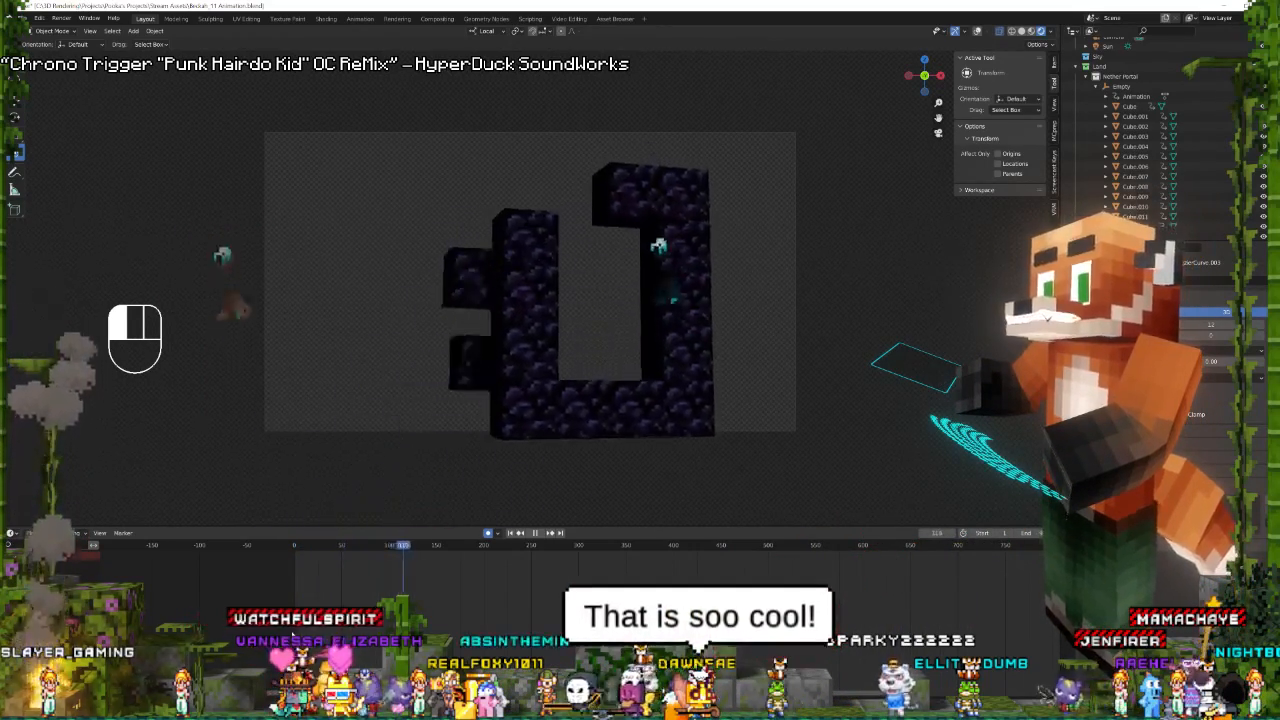
pyautogui.press('space')
# Try lowering the portal's Empty by about 0.28 m near frame 61, review the playback, and delete that keyframe.
pyautogui.click(1125, 86)
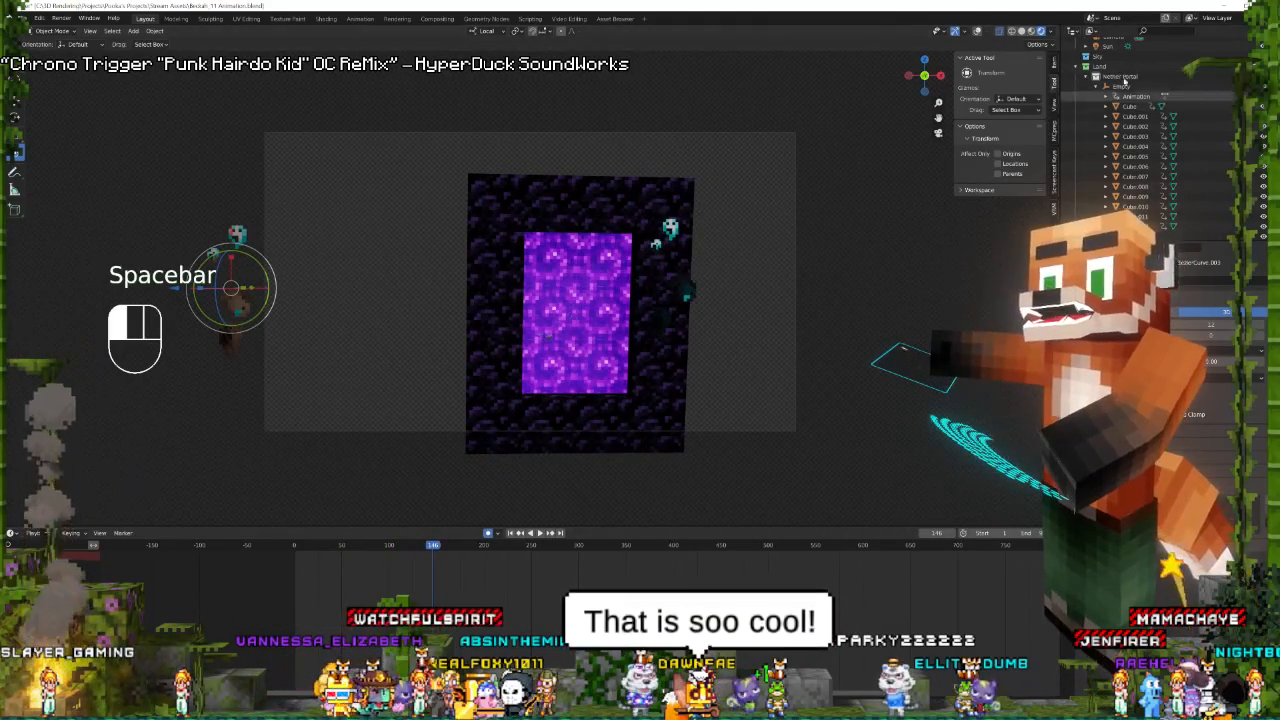
pyautogui.click(396, 568)
pyautogui.moveTo(396, 568); pyautogui.dragTo(352, 575)
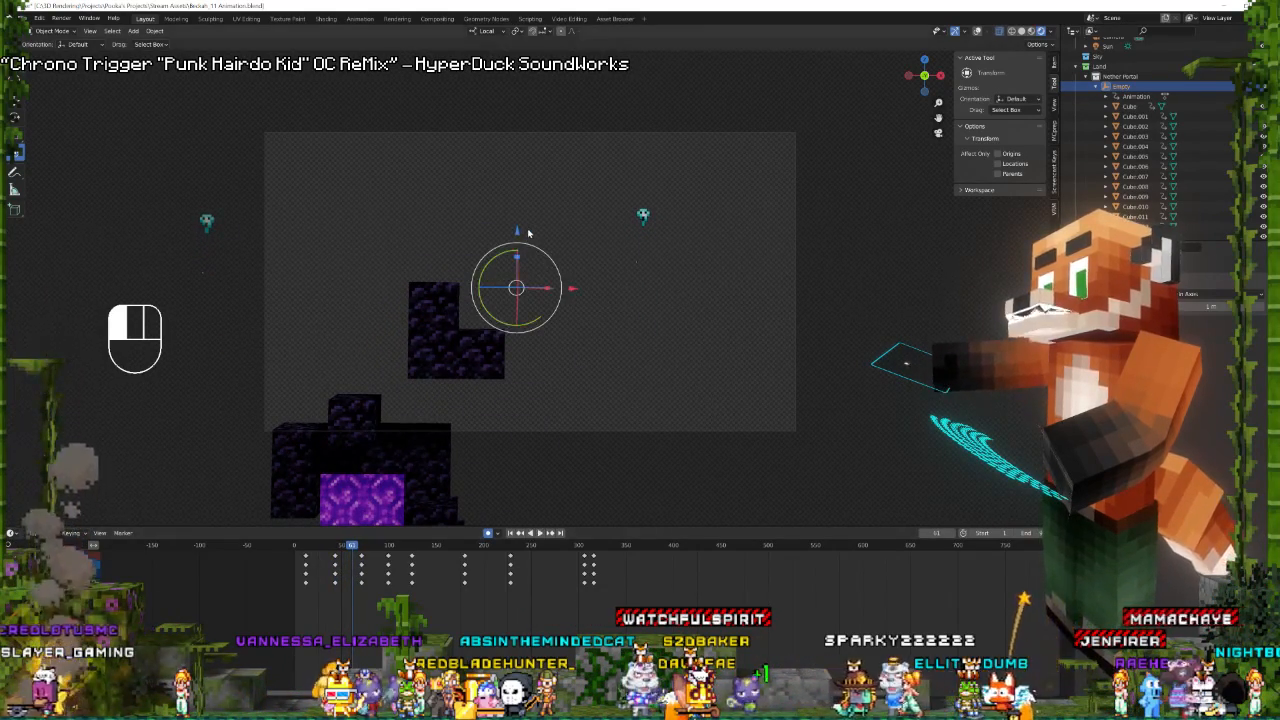
pyautogui.moveTo(517, 234); pyautogui.dragTo(517, 247)
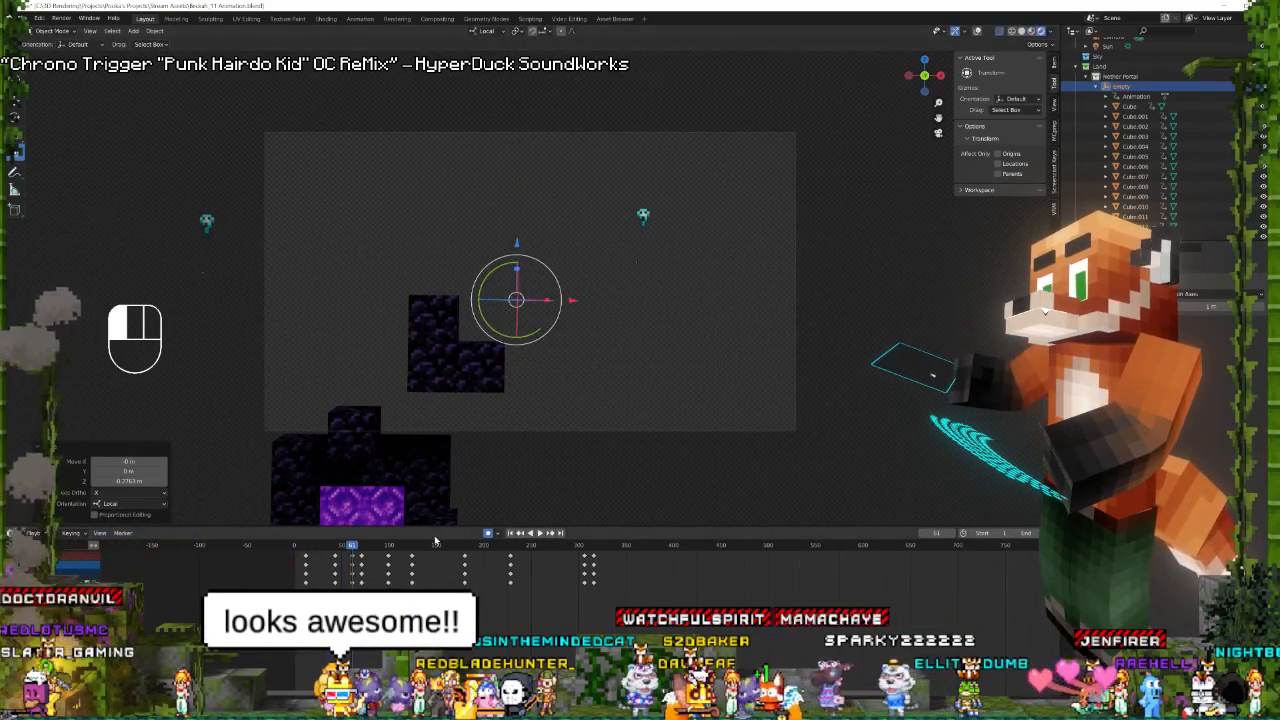
pyautogui.press('space')
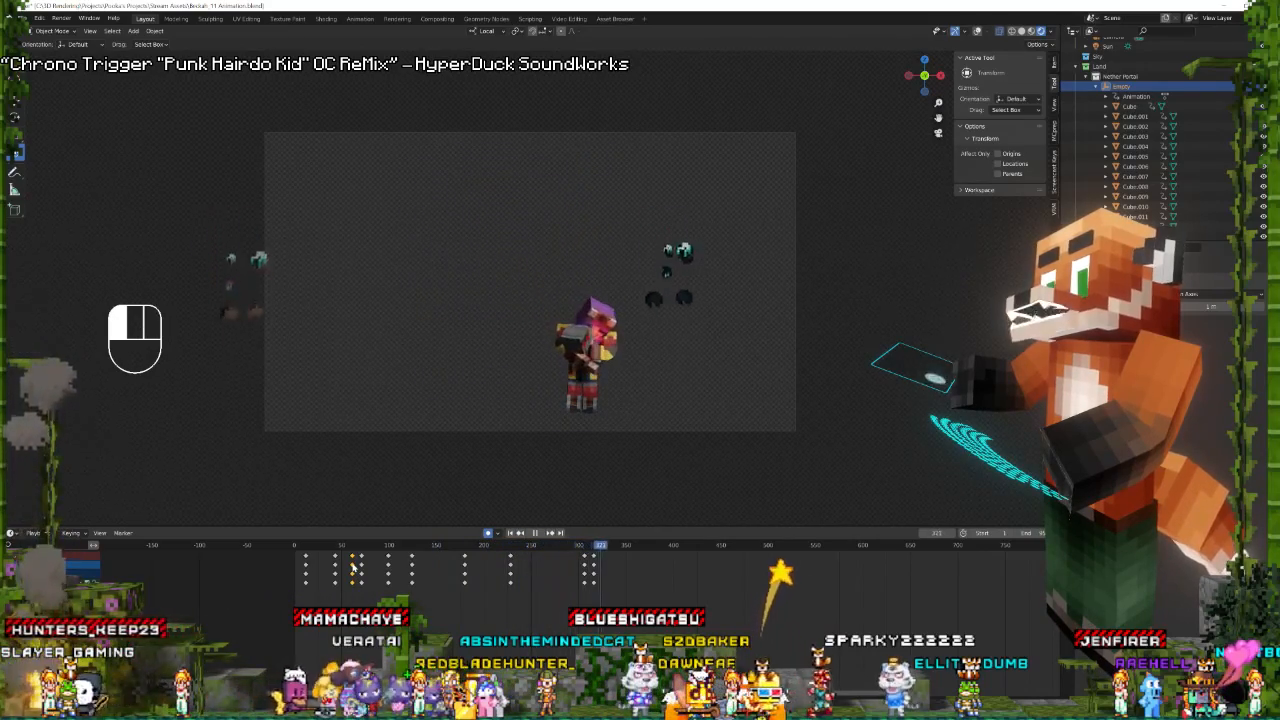
pyautogui.press('Delete')
# Replay the portal animation through its ending and save the file.
pyautogui.press('space')
pyautogui.press('space')
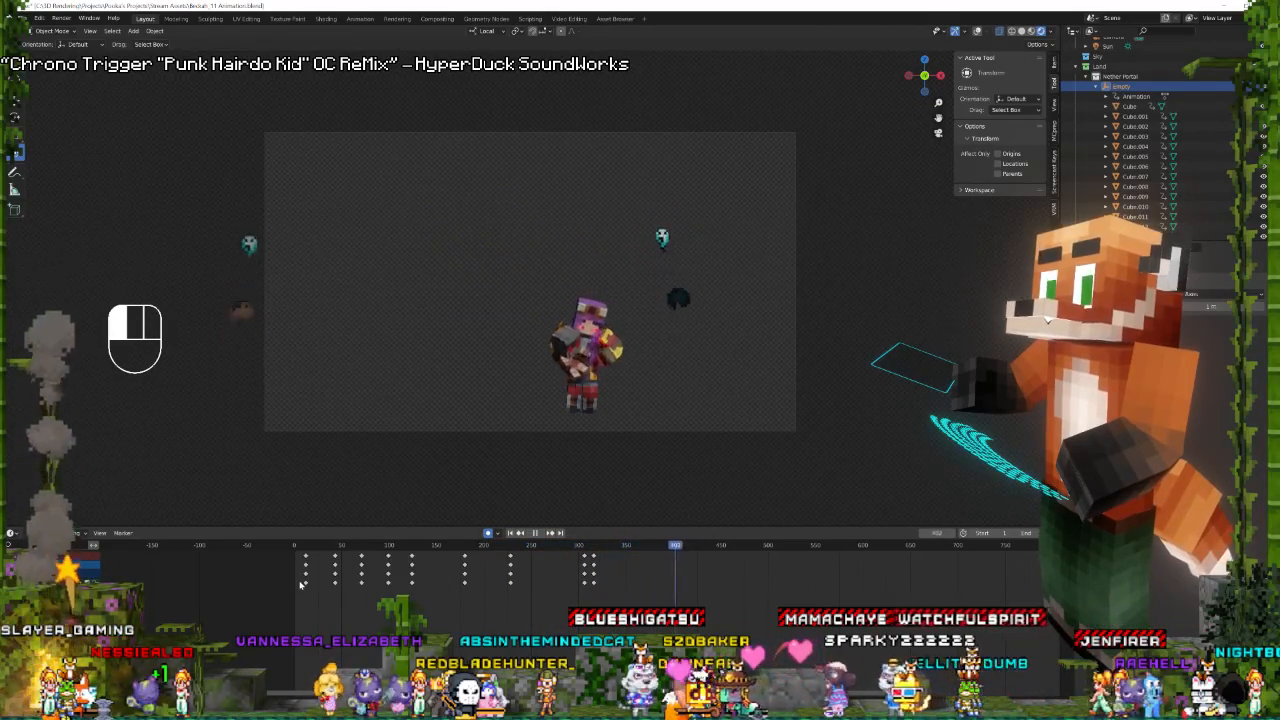
pyautogui.press('space')
pyautogui.press('space')
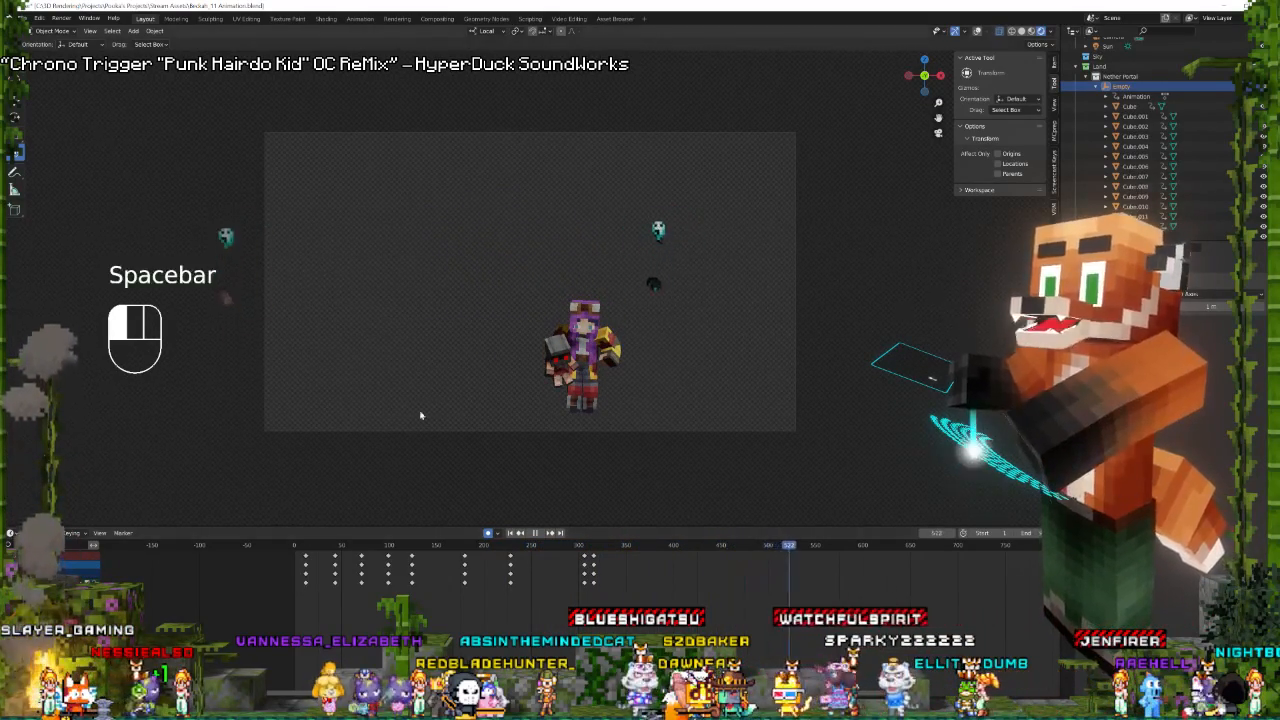
pyautogui.hotkey('ctrl', 's')
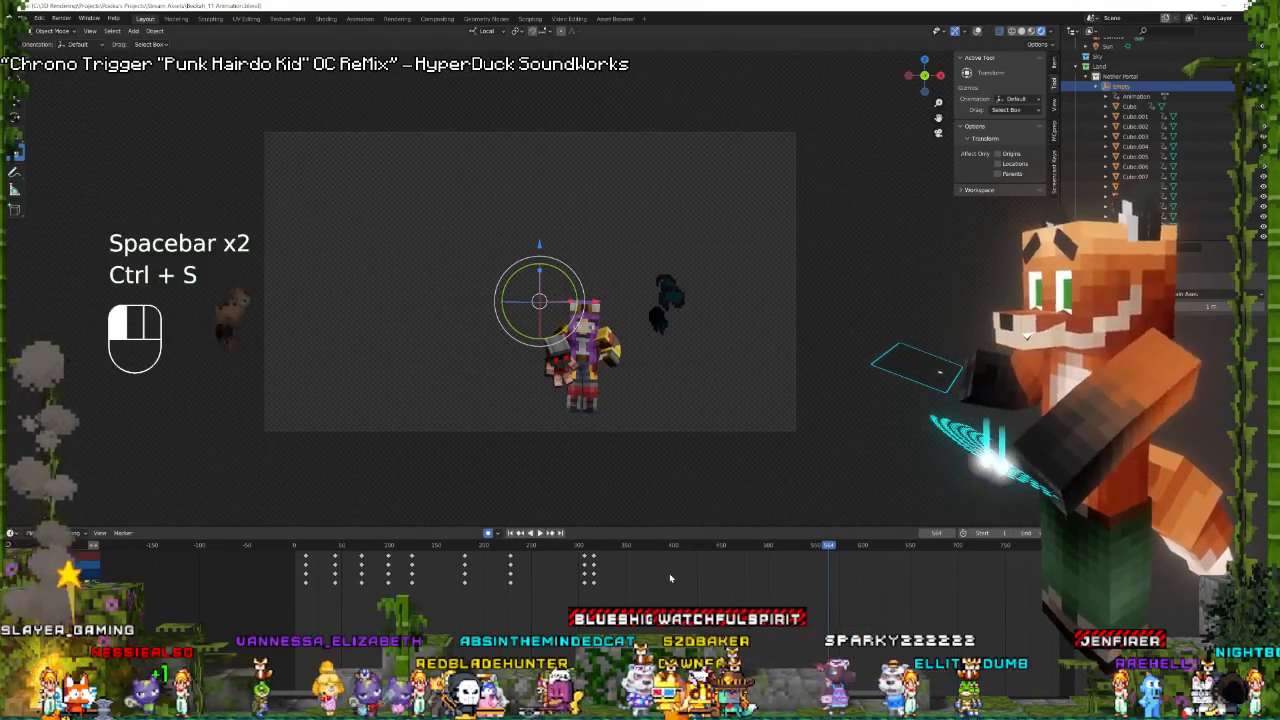